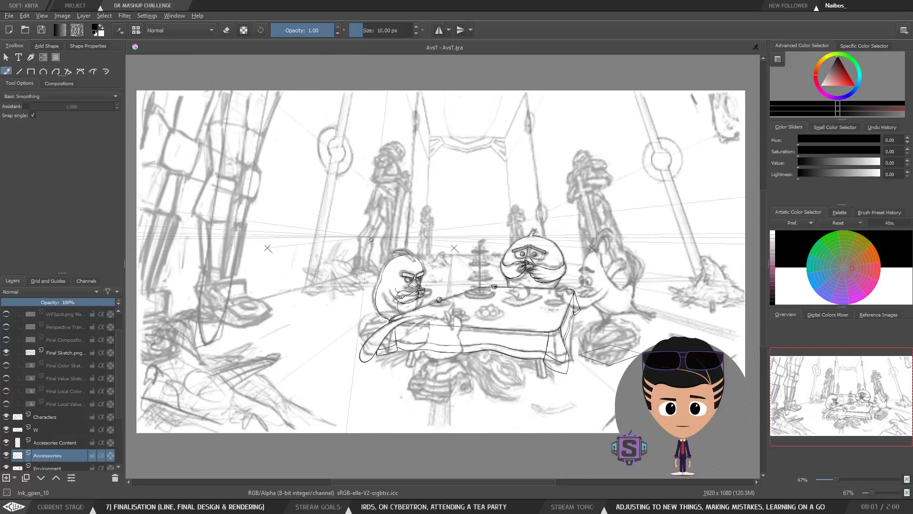
# Try loose freehand strokes across the background above the tea table, and undo them.
pyautogui.moveTo(378, 214)
pyautogui.mouseDown()
pyautogui.moveTo(531, 177)
pyautogui.moveTo(654, 185)
pyautogui.mouseUp()
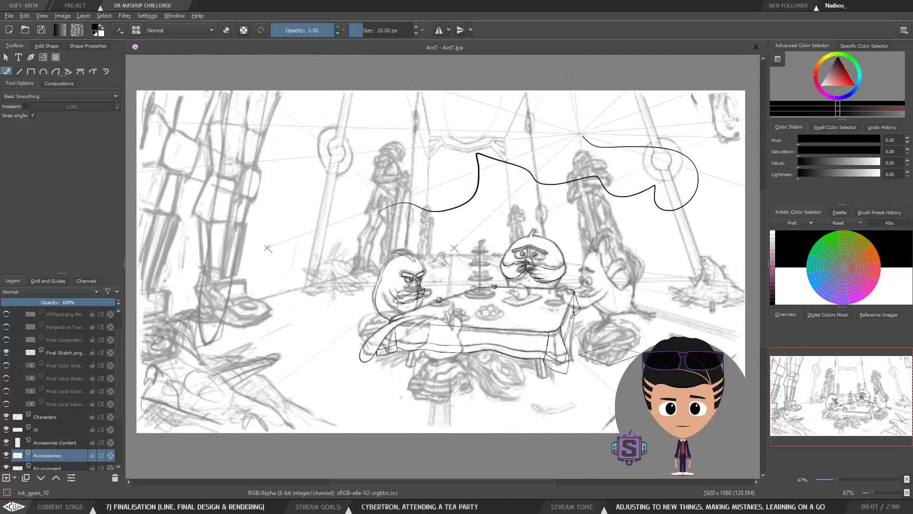
pyautogui.hotkey('ctrl', 'z')
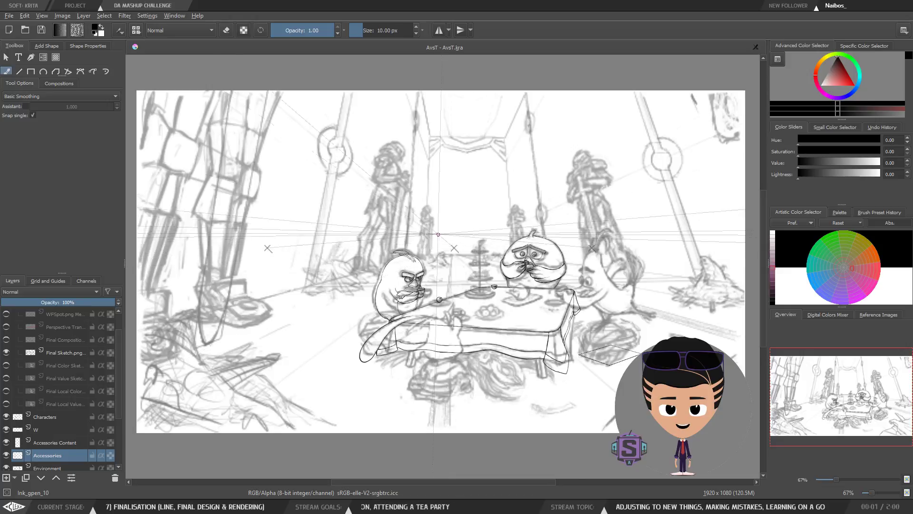
pyautogui.press('+')
pyautogui.press('+')
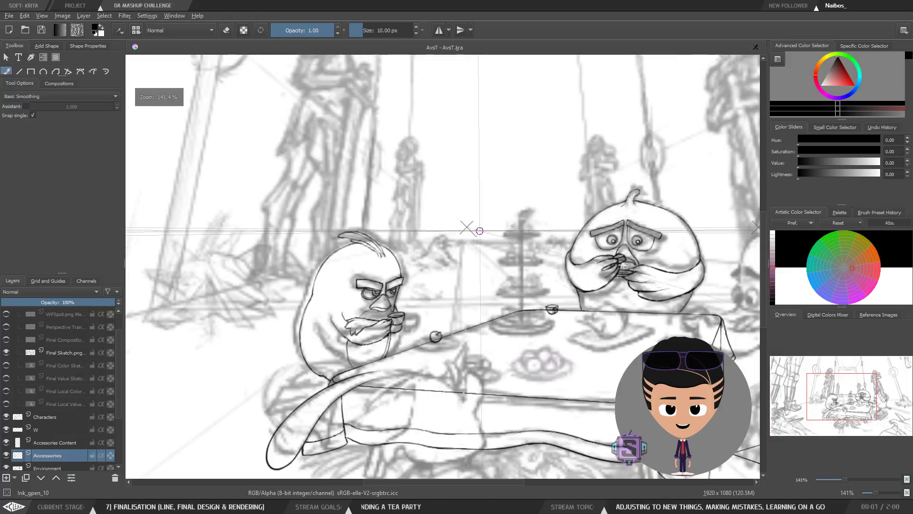
pyautogui.moveTo(564, 317)
pyautogui.mouseDown()
pyautogui.moveTo(498, 301)
pyautogui.moveTo(523, 309)
pyautogui.moveTo(471, 329)
pyautogui.moveTo(445, 322)
pyautogui.moveTo(442, 311)
pyautogui.mouseUp()
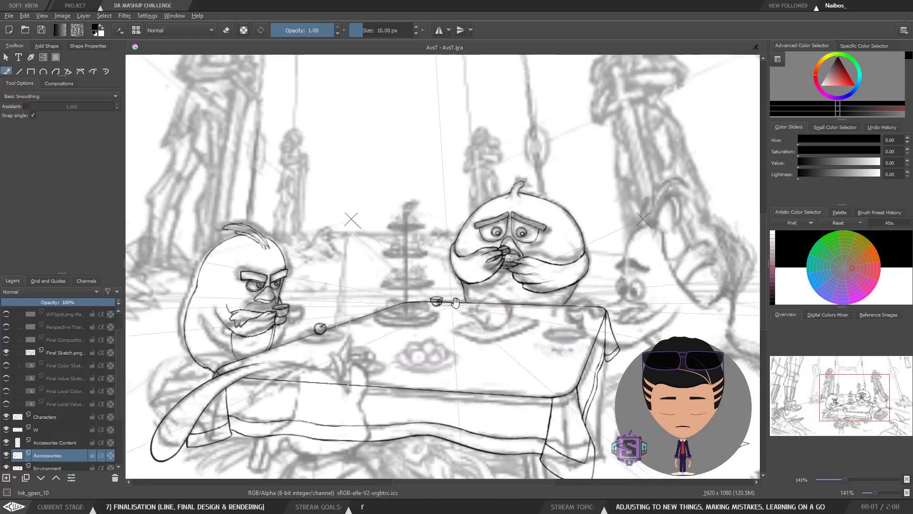
pyautogui.moveTo(584, 174)
pyautogui.mouseDown()
pyautogui.moveTo(412, 205)
pyautogui.moveTo(609, 318)
pyautogui.moveTo(499, 145)
pyautogui.mouseUp()
pyautogui.hotkey('ctrl', 'z')
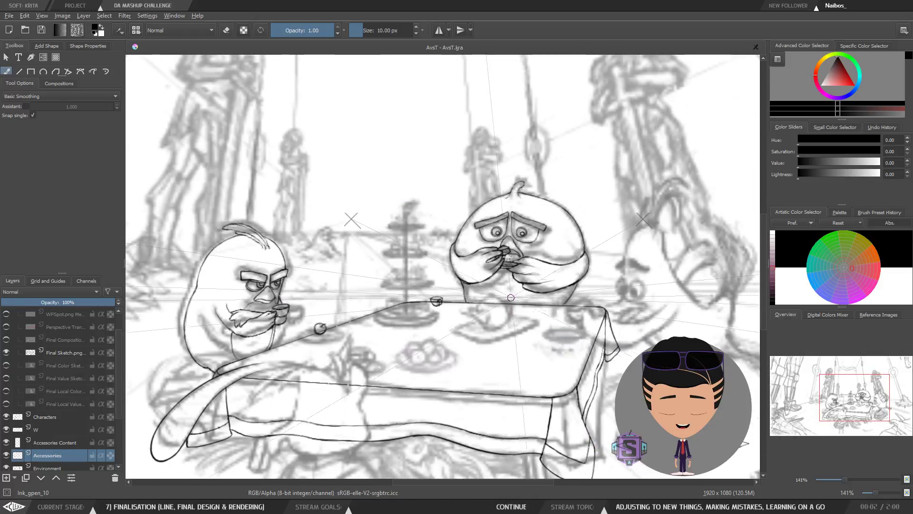
# Circle the small cup at the table's back edge as a temporary mark, and undo the circle.
pyautogui.hotkey('ctrl', '+')
pyautogui.hotkey('ctrl', '+')
pyautogui.moveTo(590, 279)
pyautogui.mouseDown()
pyautogui.moveTo(433, 324)
pyautogui.moveTo(449, 301)
pyautogui.moveTo(461, 306)
pyautogui.mouseUp()
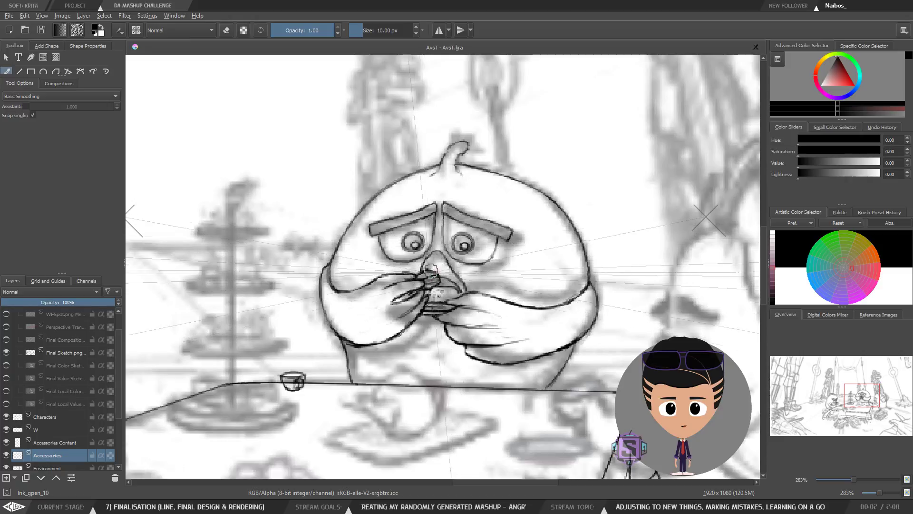
pyautogui.moveTo(312, 366)
pyautogui.mouseDown()
pyautogui.moveTo(275, 395)
pyautogui.moveTo(274, 366)
pyautogui.mouseUp()
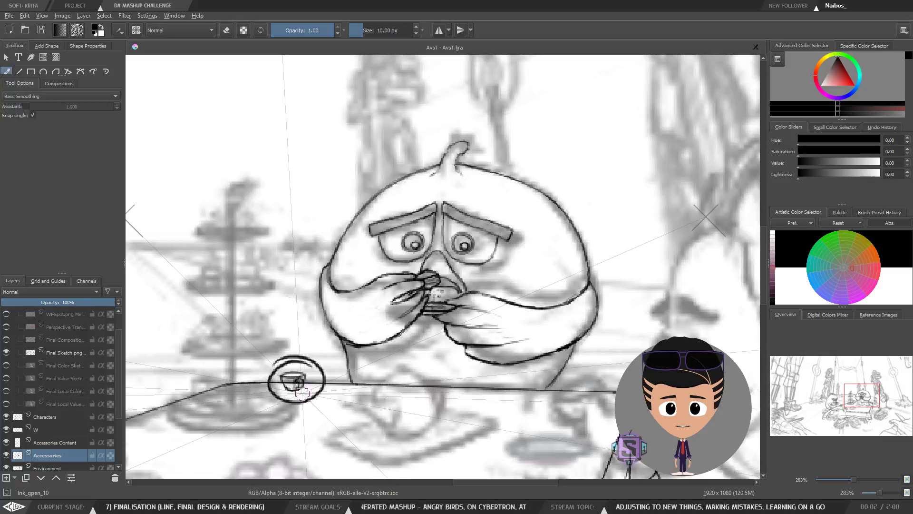
pyautogui.keyDown('ctrl'); pyautogui.click(303, 392); pyautogui.keyUp('ctrl')
pyautogui.hotkey('ctrl', 'z')
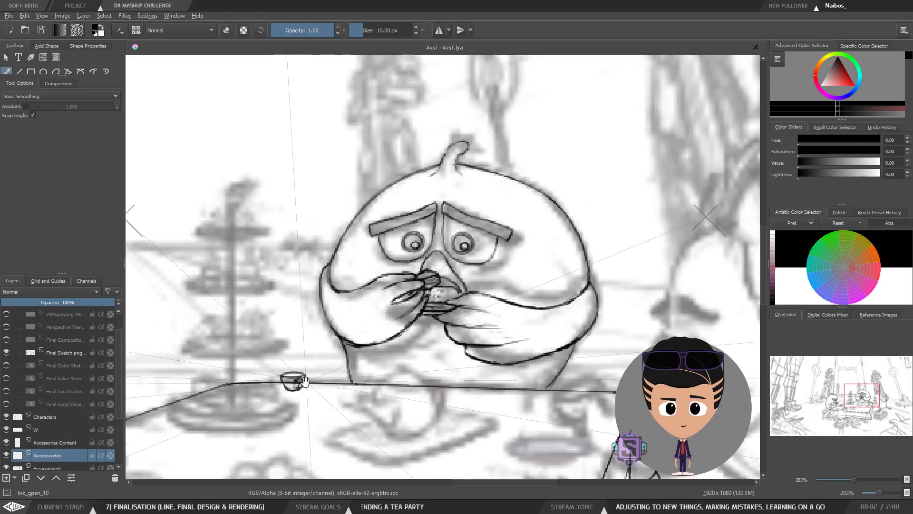
# Compare the two inked birds up close with the small cup and the sketched items on the table.
pyautogui.moveTo(305, 380); pyautogui.dragTo(597, 281)
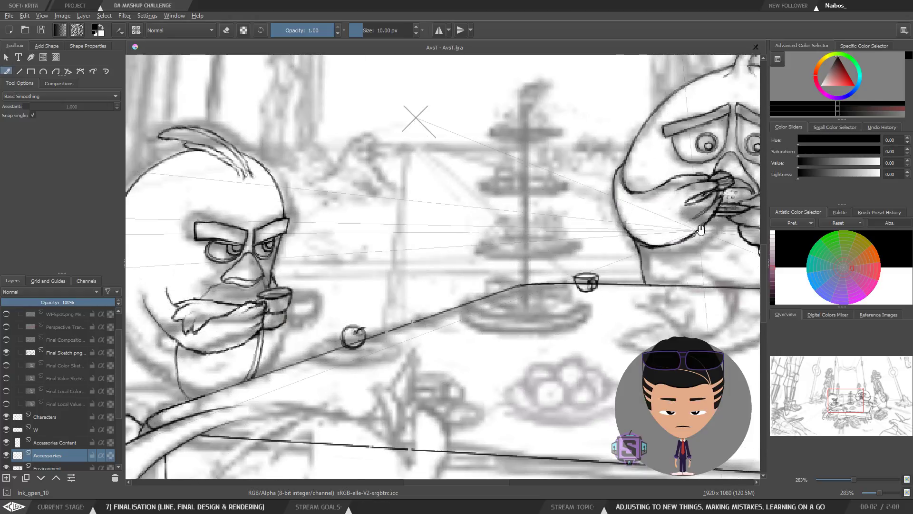
pyautogui.moveTo(701, 229); pyautogui.dragTo(446, 243)
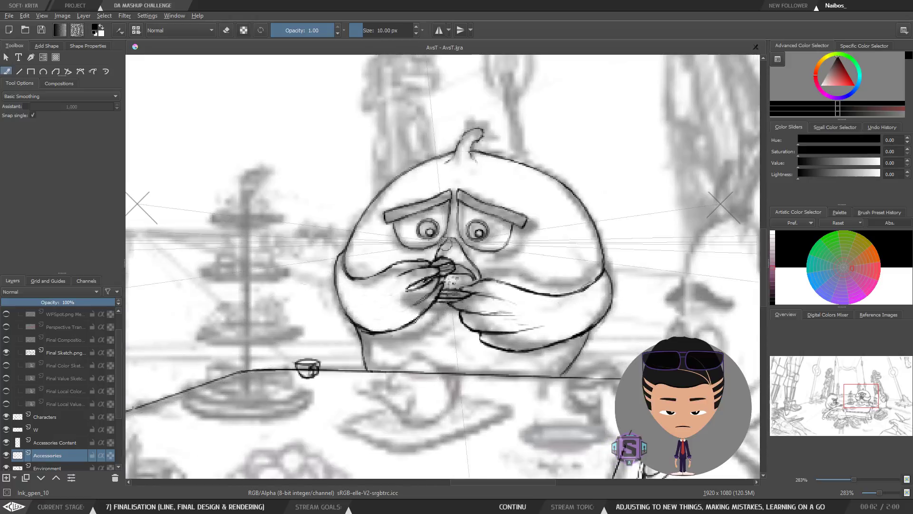
pyautogui.moveTo(487, 328)
pyautogui.mouseDown()
pyautogui.moveTo(474, 297)
pyautogui.moveTo(484, 294)
pyautogui.mouseUp()
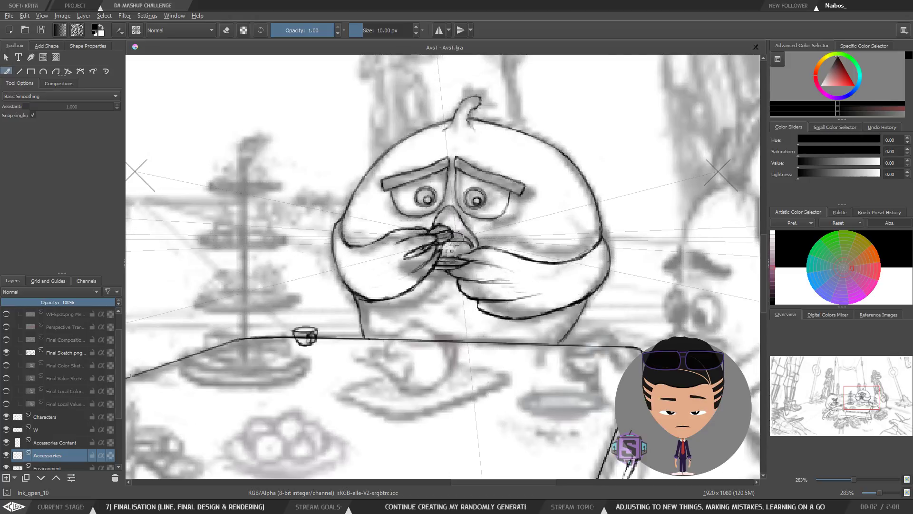
pyautogui.moveTo(455, 226); pyautogui.dragTo(477, 249)
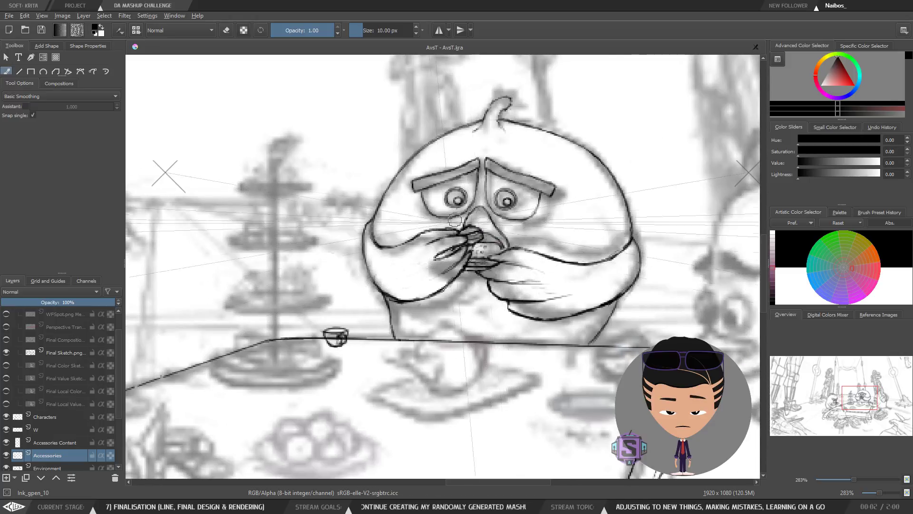
pyautogui.moveTo(408, 319)
pyautogui.mouseDown()
pyautogui.moveTo(371, 357)
pyautogui.moveTo(414, 332)
pyautogui.moveTo(652, 263)
pyautogui.moveTo(607, 260)
pyautogui.moveTo(420, 329)
pyautogui.mouseUp()
pyautogui.moveTo(540, 288); pyautogui.dragTo(494, 305)
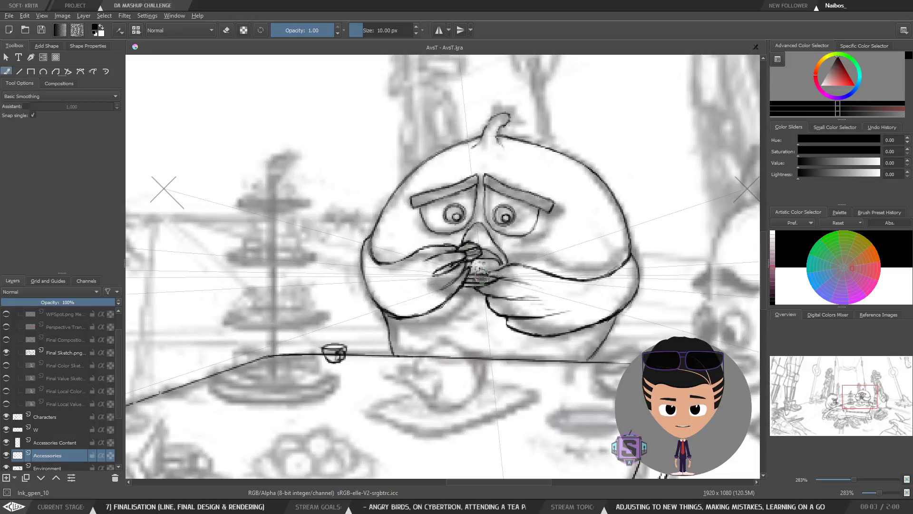
pyautogui.moveTo(493, 274); pyautogui.dragTo(445, 296)
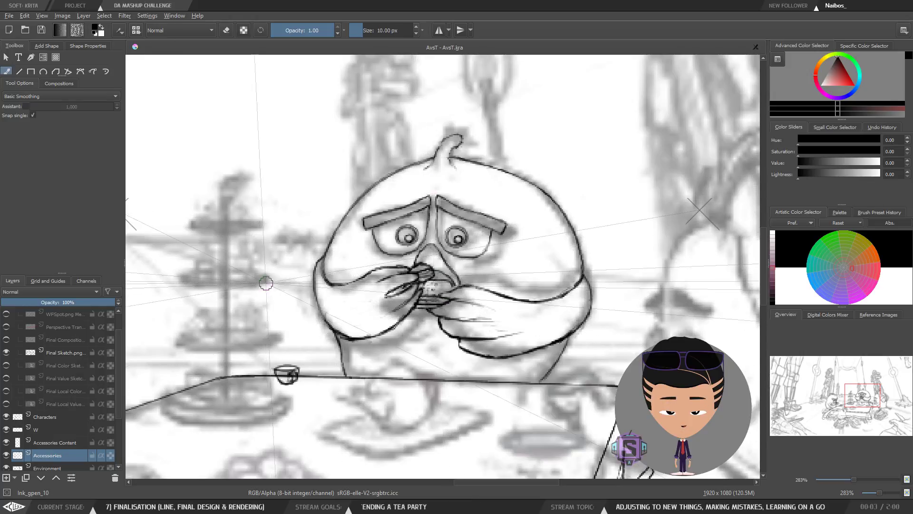
# Mark the tiers of the sketched cake stand with three rough circles, and undo them.
pyautogui.moveTo(196, 328)
pyautogui.mouseDown()
pyautogui.moveTo(221, 343)
pyautogui.moveTo(254, 342)
pyautogui.moveTo(238, 302)
pyautogui.moveTo(263, 326)
pyautogui.mouseUp()
pyautogui.hotkey('ctrl', 'z')
pyautogui.moveTo(250, 243); pyautogui.dragTo(259, 259)
pyautogui.moveTo(238, 200); pyautogui.dragTo(249, 219)
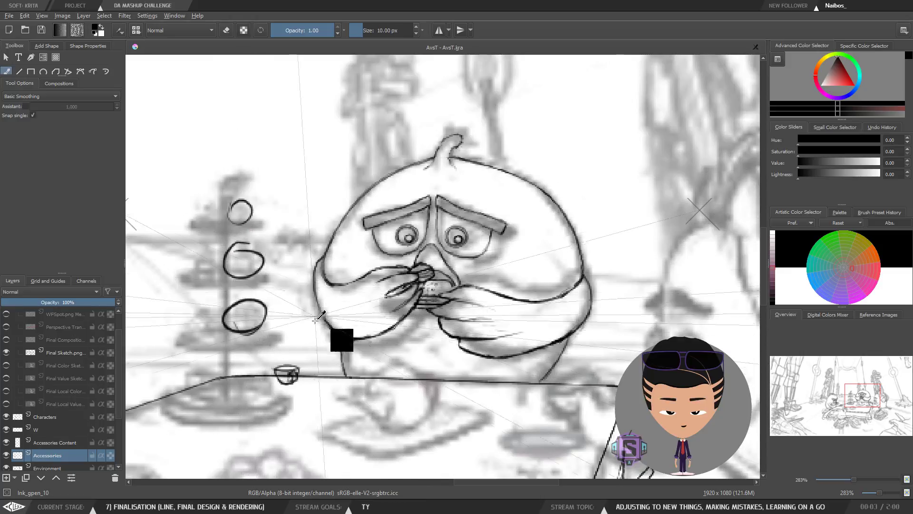
pyautogui.hotkey('ctrl', 'z')
pyautogui.hotkey('ctrl', 'z')
pyautogui.hotkey('ctrl', 'z')
# Draw an arrow pointing from the angry bird to the worried bird across the table, and undo it.
pyautogui.hotkey('ctrl', '-')
pyautogui.hotkey('ctrl', '-')
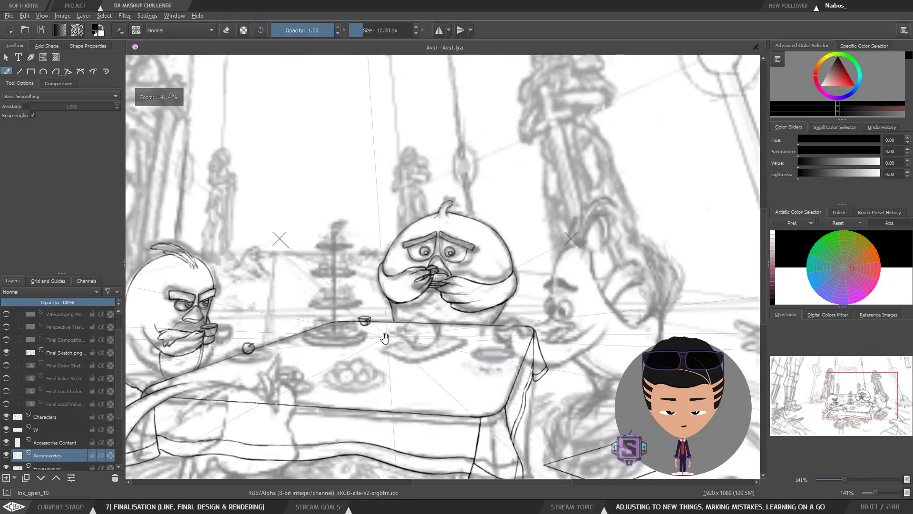
pyautogui.moveTo(377, 346); pyautogui.dragTo(453, 316)
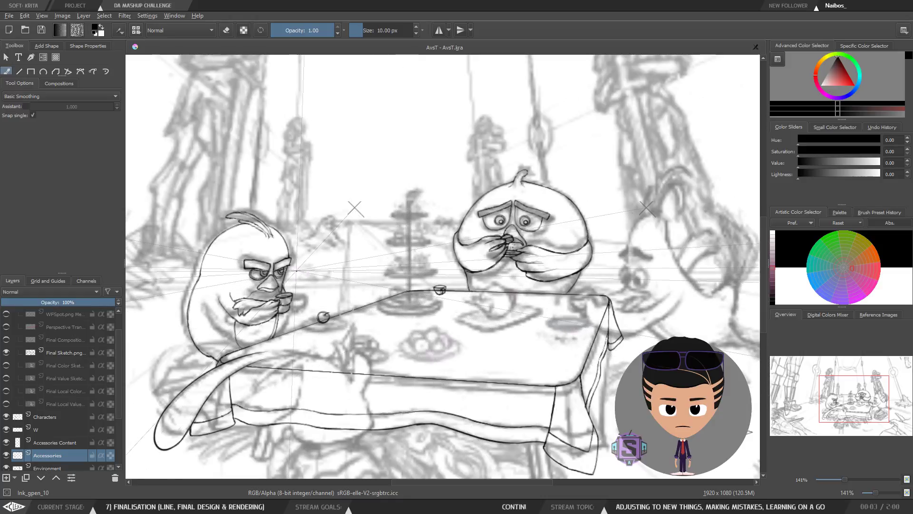
pyautogui.moveTo(297, 271)
pyautogui.mouseDown()
pyautogui.moveTo(429, 243)
pyautogui.moveTo(407, 256)
pyautogui.mouseUp()
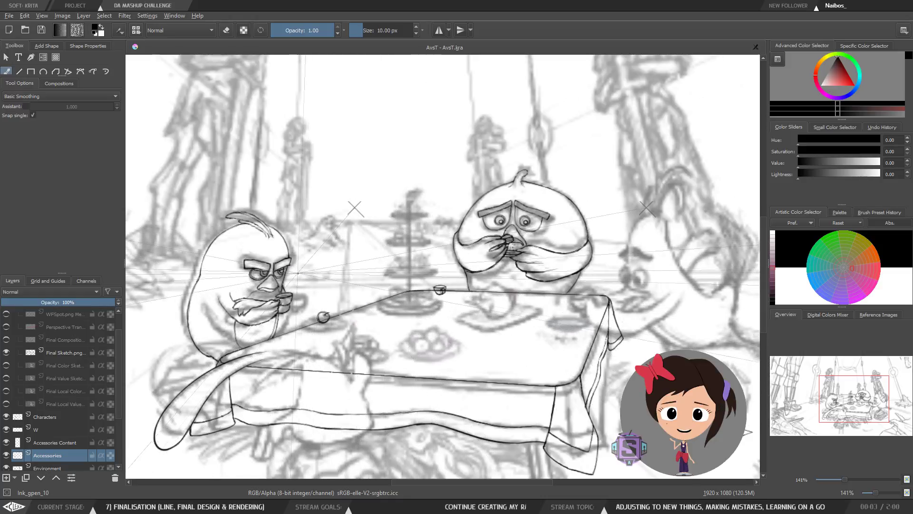
pyautogui.hotkey('ctrl', 'z')
pyautogui.moveTo(419, 236); pyautogui.dragTo(415, 254)
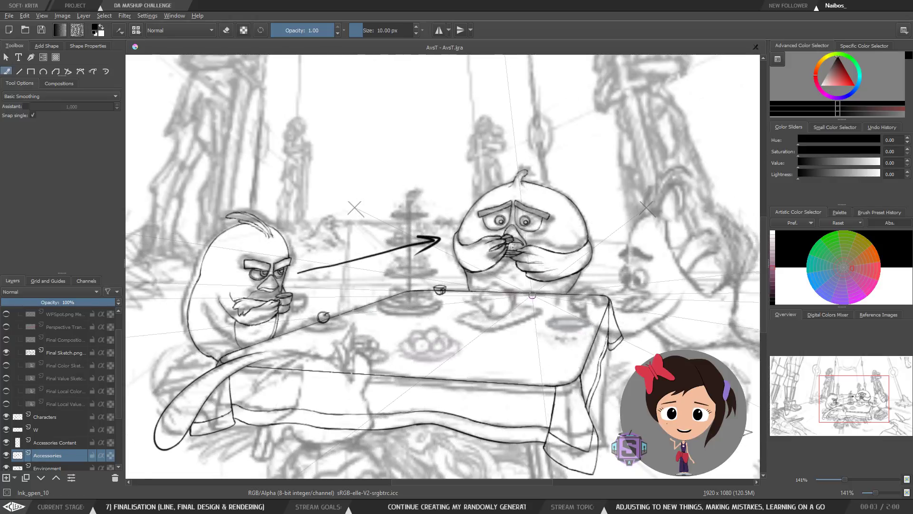
pyautogui.hotkey('ctrl', 'z')
pyautogui.hotkey('ctrl', 'z')
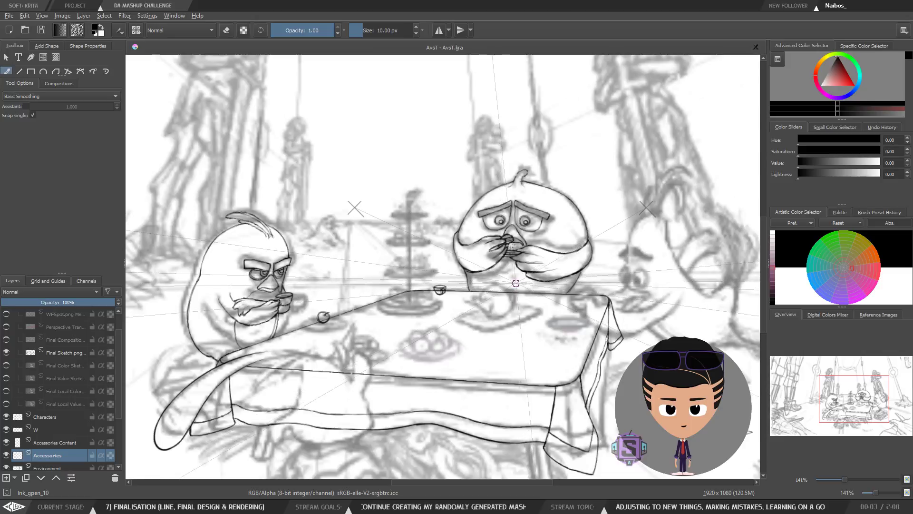
# Examine the whole table scene and the un-inked bird sitting on the nest beside the table.
pyautogui.moveTo(513, 267); pyautogui.dragTo(507, 270)
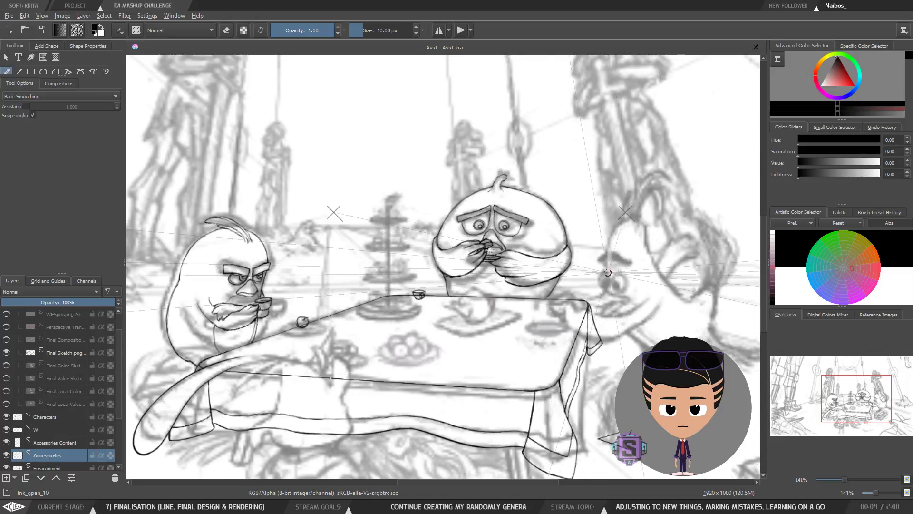
pyautogui.moveTo(628, 278)
pyautogui.mouseDown()
pyautogui.moveTo(585, 263)
pyautogui.moveTo(593, 214)
pyautogui.mouseUp()
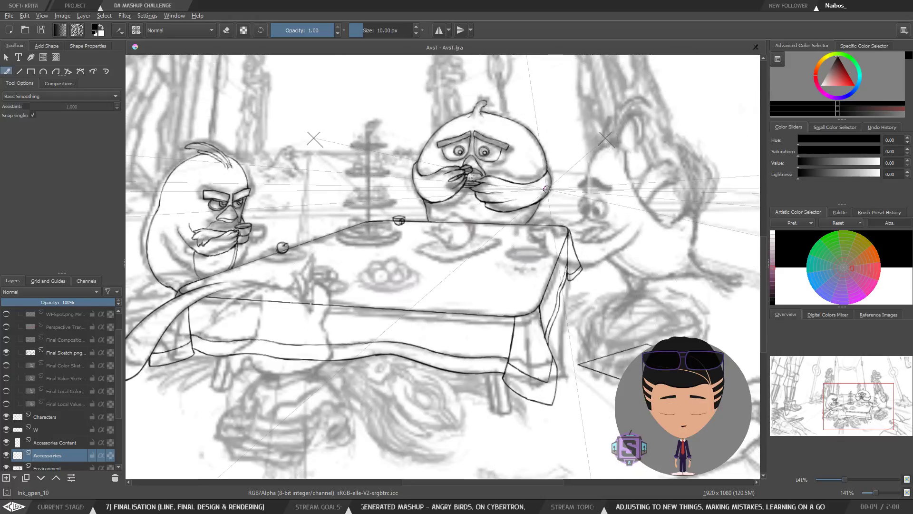
pyautogui.scroll(-1, 545, 187)
pyautogui.moveTo(556, 182); pyautogui.dragTo(484, 199)
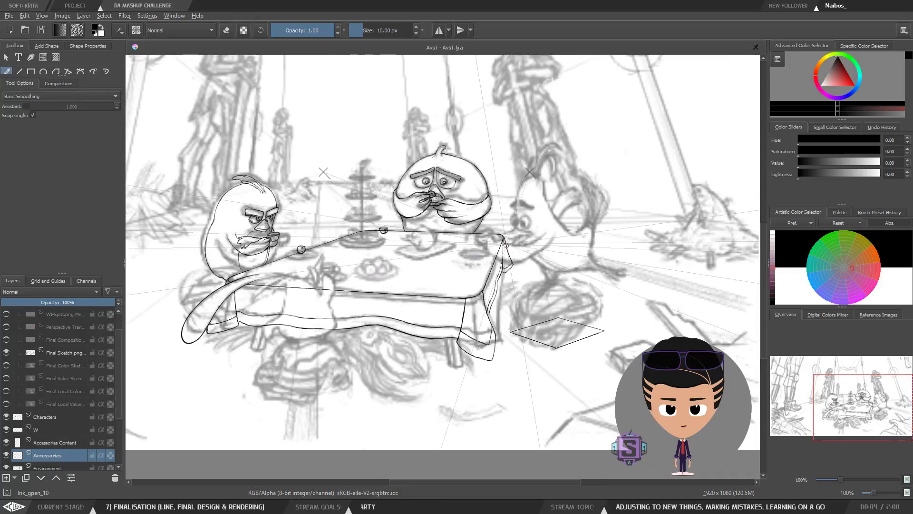
pyautogui.scroll(2, 497, 133)
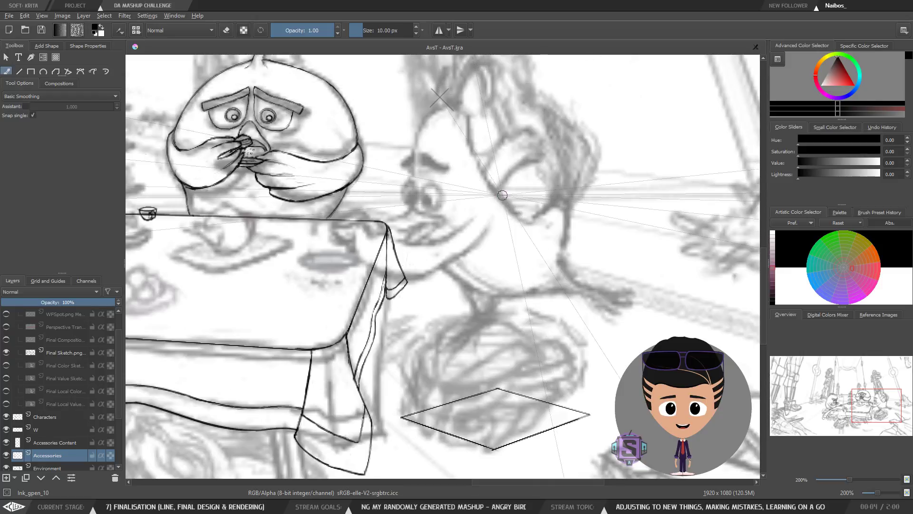
pyautogui.moveTo(493, 198); pyautogui.dragTo(479, 199)
pyautogui.hotkey('ctrl', '-')
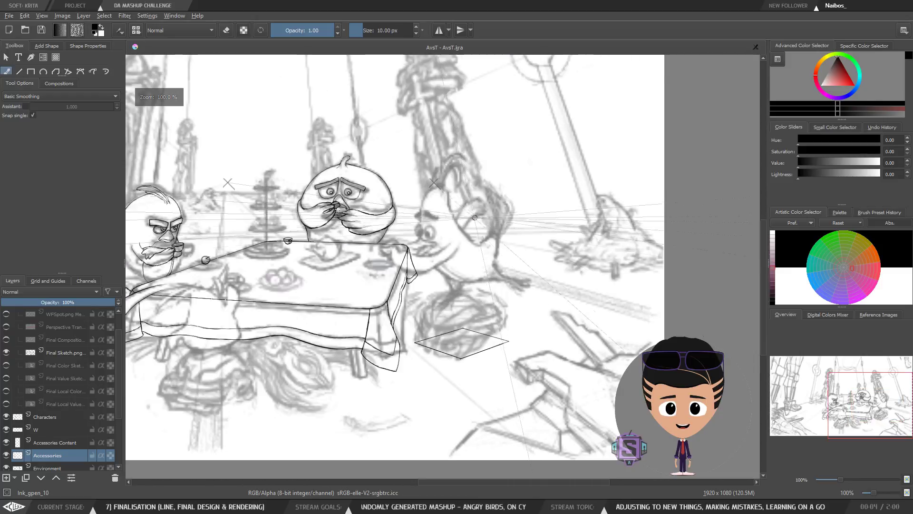
# Examine the worried bird's face, wings and sandwich at close range and in relation to the table.
pyautogui.hotkey('ctrl', '+')
pyautogui.moveTo(475, 231); pyautogui.dragTo(611, 305)
pyautogui.moveTo(443, 263); pyautogui.dragTo(502, 293)
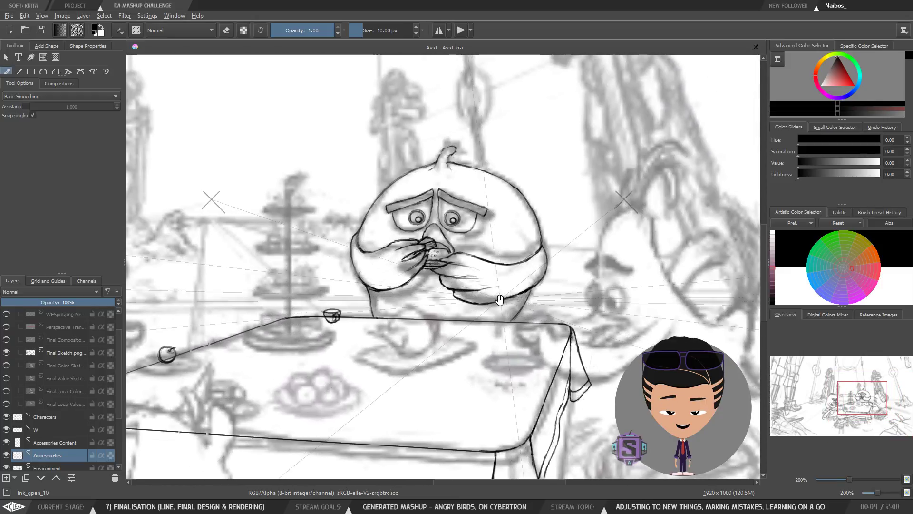
pyautogui.hotkey('ctrl', '+')
pyautogui.moveTo(465, 261); pyautogui.dragTo(450, 289)
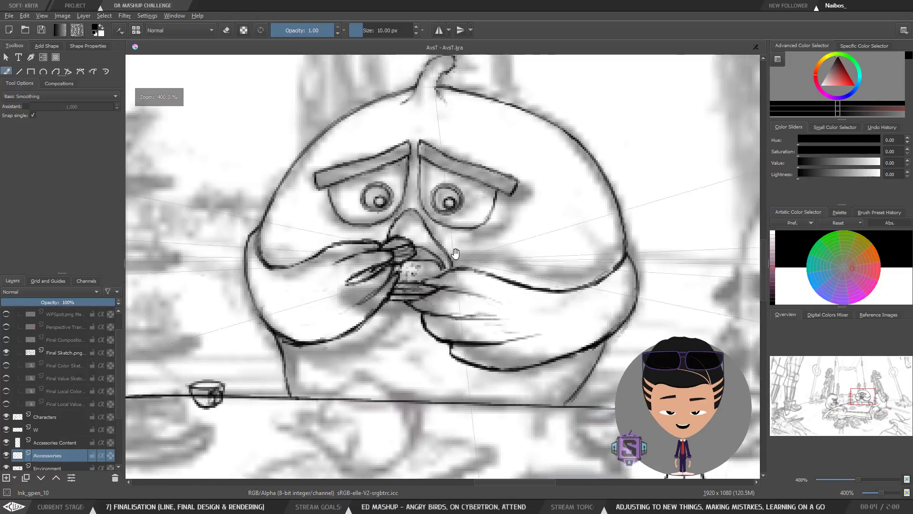
pyautogui.press('-')
pyautogui.press('-')
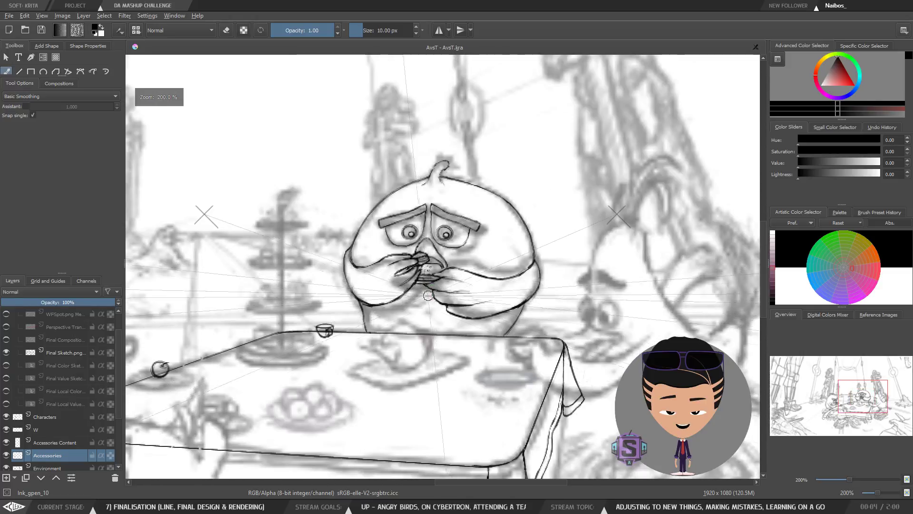
pyautogui.moveTo(428, 284)
pyautogui.mouseDown()
pyautogui.moveTo(570, 286)
pyautogui.moveTo(458, 293)
pyautogui.moveTo(439, 319)
pyautogui.moveTo(502, 301)
pyautogui.moveTo(439, 305)
pyautogui.mouseUp()
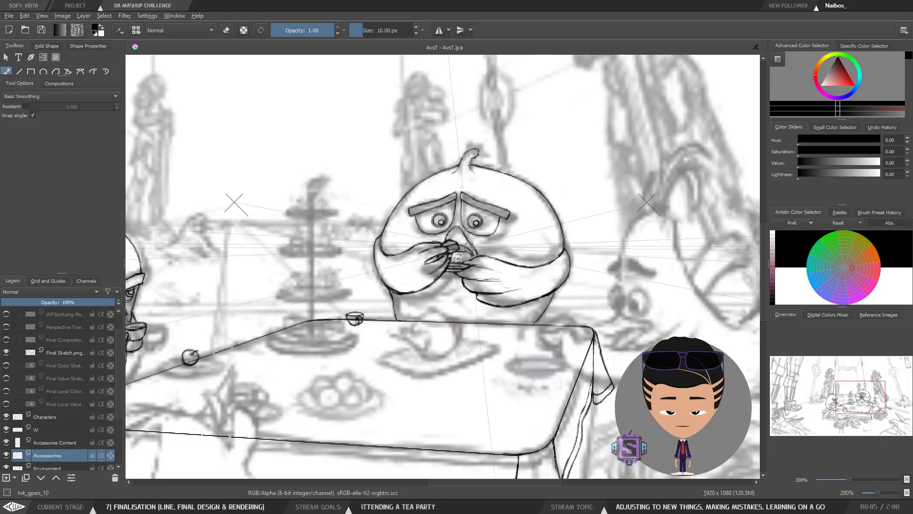
pyautogui.scroll(2, 464, 250)
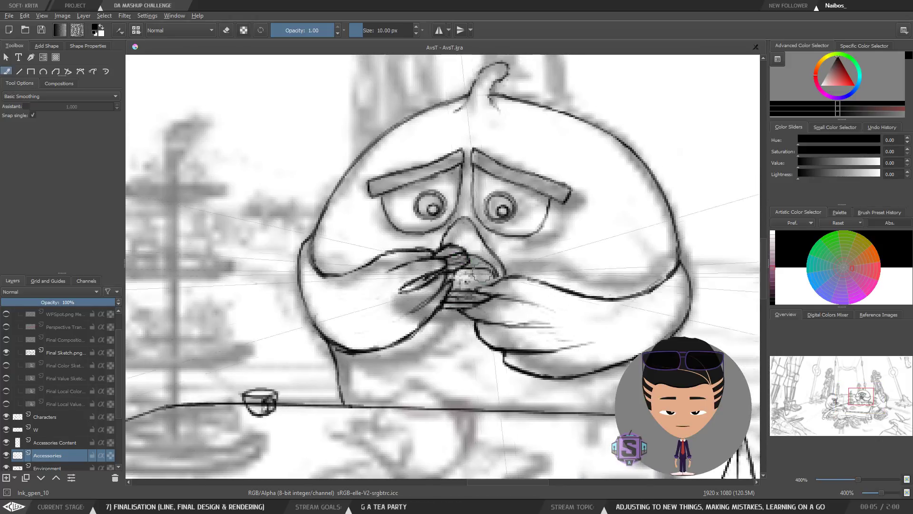
# Reduce the ink brush size to 2 px for detail work around the small cup at the table's back edge.
pyautogui.moveTo(482, 272); pyautogui.dragTo(441, 285)
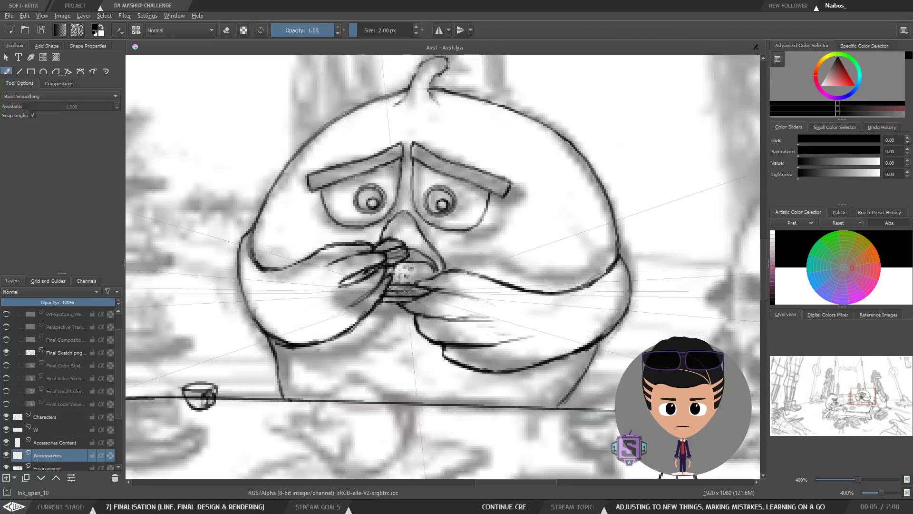
pyautogui.hotkey('ctrl', '-')
pyautogui.hotkey('ctrl', '-')
pyautogui.moveTo(443, 238)
pyautogui.mouseDown()
pyautogui.moveTo(360, 208)
pyautogui.moveTo(426, 285)
pyautogui.mouseUp()
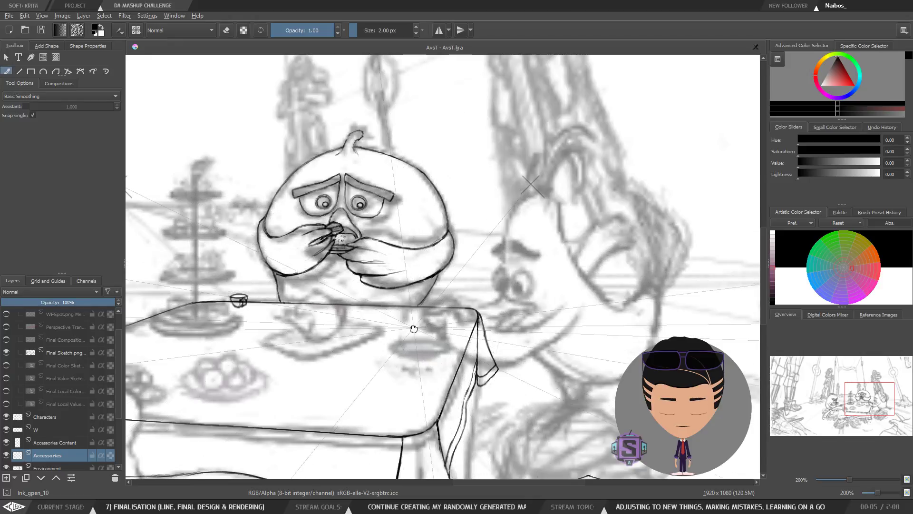
pyautogui.moveTo(414, 329); pyautogui.dragTo(574, 331)
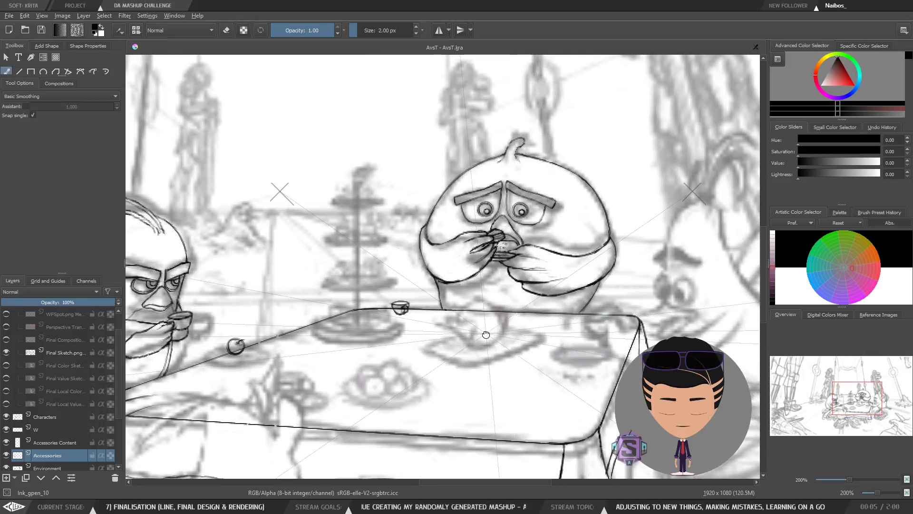
pyautogui.moveTo(486, 334); pyautogui.dragTo(424, 318)
pyautogui.scroll(2, 545, 315)
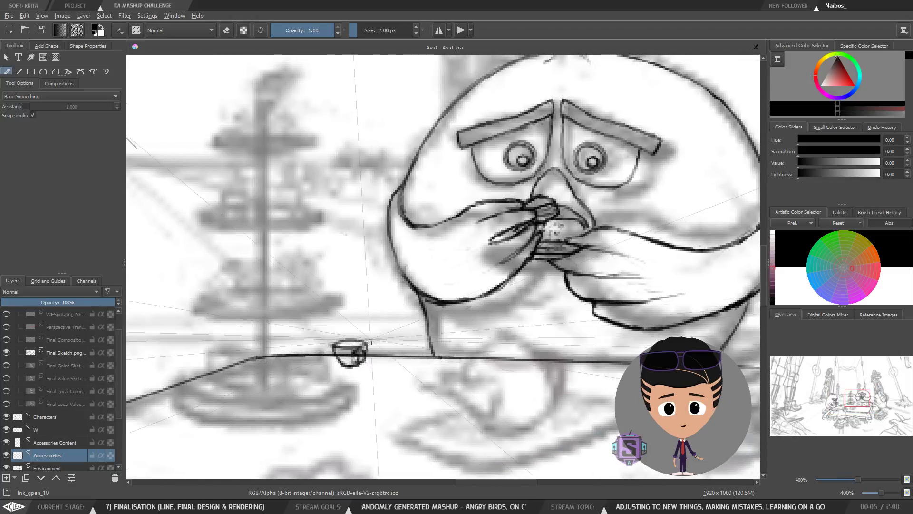
pyautogui.moveTo(422, 378); pyautogui.dragTo(409, 377)
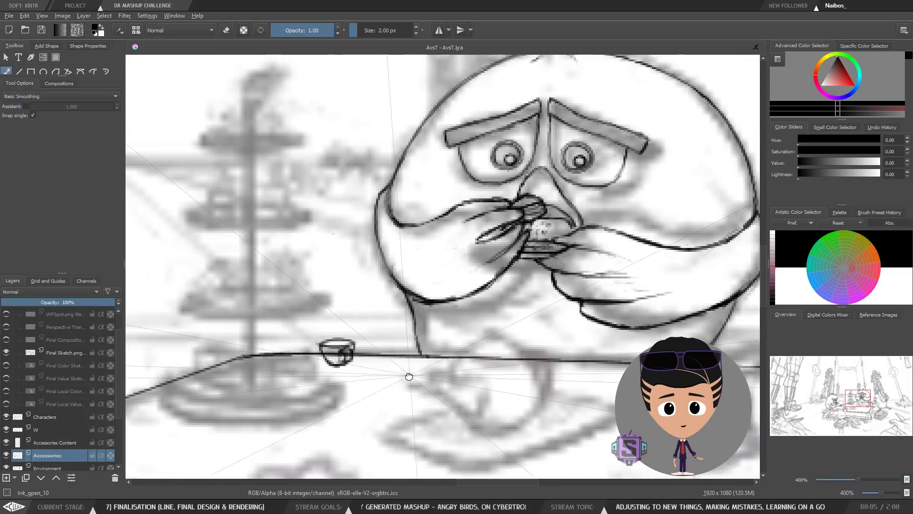
# Circle the small cup at the table's back edge, draw a zigzag trial line across the tabletop, and undo both.
pyautogui.moveTo(339, 383)
pyautogui.mouseDown()
pyautogui.moveTo(307, 343)
pyautogui.moveTo(339, 382)
pyautogui.mouseUp()
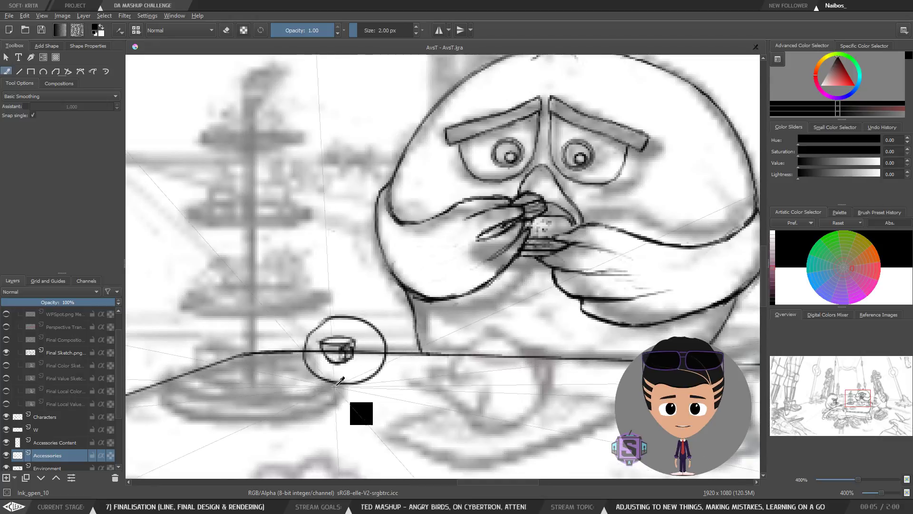
pyautogui.hotkey('ctrl', 'z')
pyautogui.moveTo(440, 408)
pyautogui.mouseDown()
pyautogui.moveTo(359, 324)
pyautogui.moveTo(386, 351)
pyautogui.mouseUp()
pyautogui.moveTo(300, 368)
pyautogui.mouseDown()
pyautogui.moveTo(508, 302)
pyautogui.moveTo(303, 299)
pyautogui.moveTo(276, 333)
pyautogui.mouseUp()
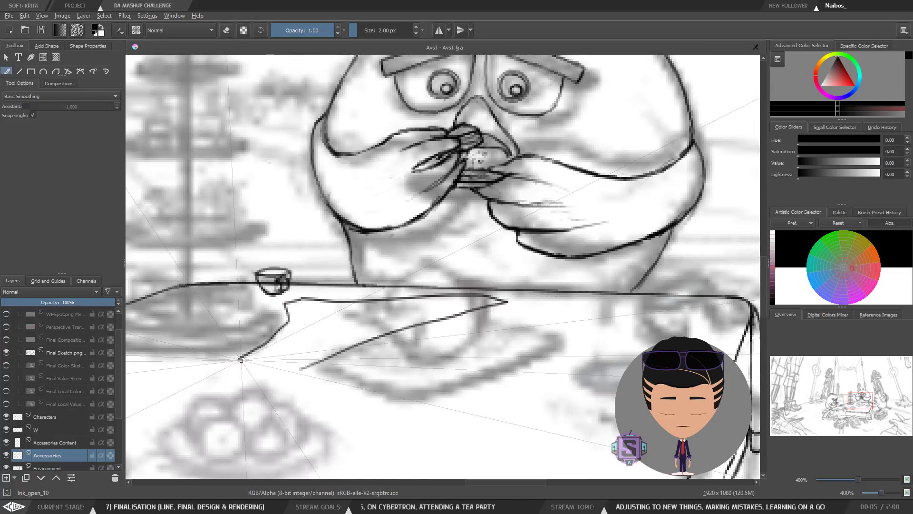
# Draw loose trial lines and a long curve across the tabletop around the sketched bowl, and undo them.
pyautogui.press('-')
pyautogui.press('-')
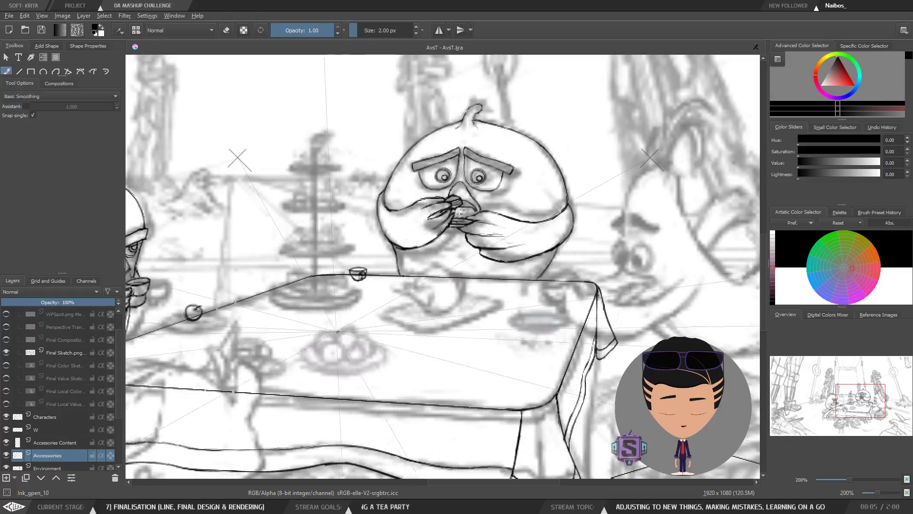
pyautogui.moveTo(378, 294)
pyautogui.mouseDown()
pyautogui.moveTo(358, 311)
pyautogui.moveTo(284, 325)
pyautogui.moveTo(289, 352)
pyautogui.mouseUp()
pyautogui.moveTo(372, 325); pyautogui.dragTo(467, 365)
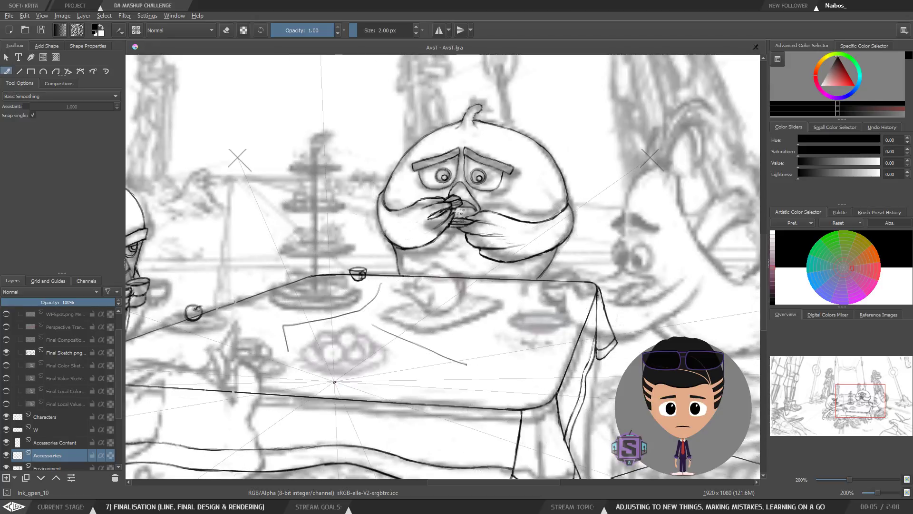
pyautogui.hotkey('ctrl', 'z')
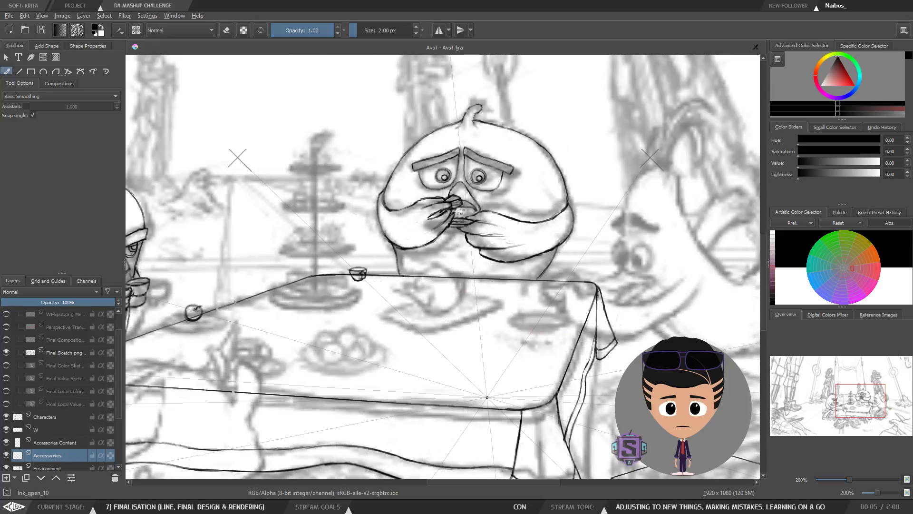
pyautogui.moveTo(510, 353); pyautogui.dragTo(587, 324)
pyautogui.moveTo(395, 362); pyautogui.dragTo(585, 305)
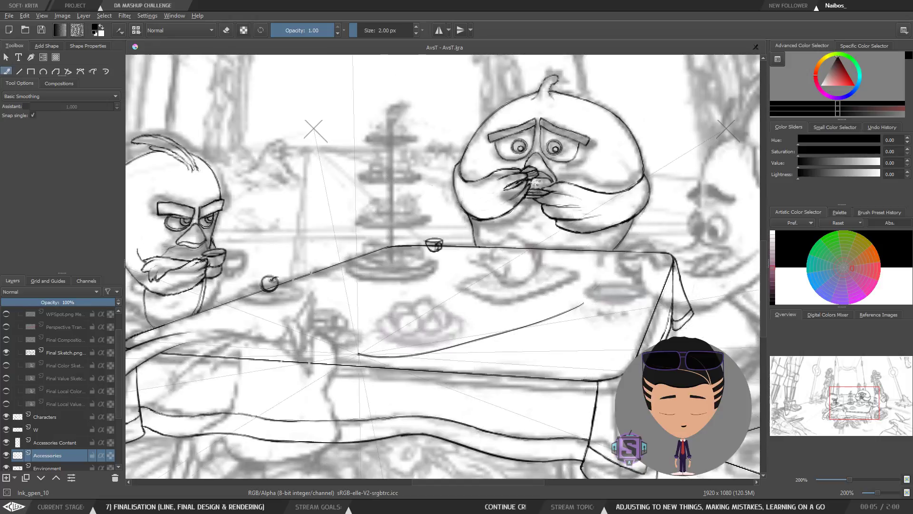
pyautogui.hotkey('ctrl', 'z')
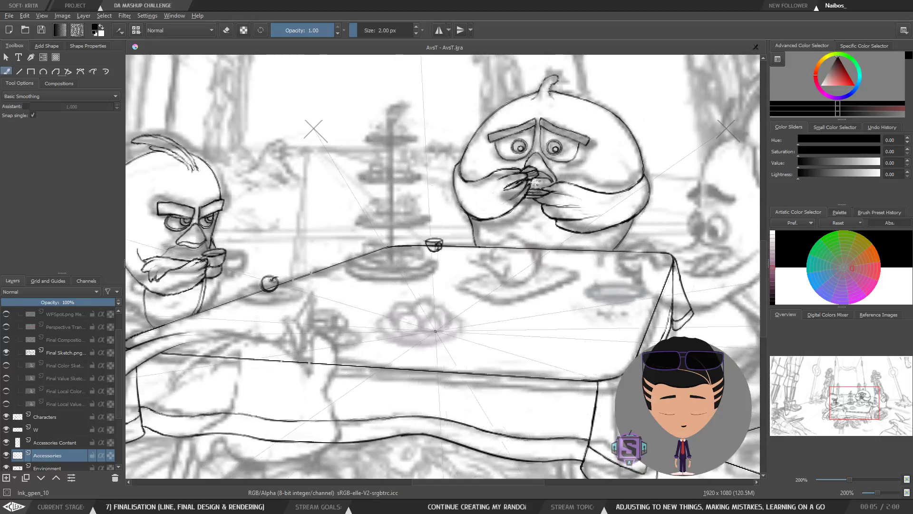
# Draw a diagonal trial line from the foreground bird's side of the table to the worried bird's face, and undo it.
pyautogui.press('1')
pyautogui.moveTo(646, 285); pyautogui.dragTo(572, 311)
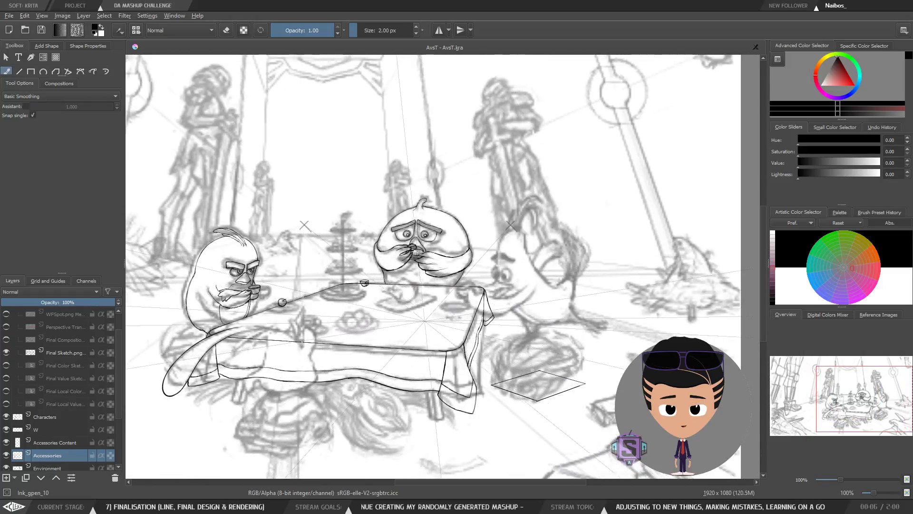
pyautogui.press('2')
pyautogui.moveTo(305, 314)
pyautogui.mouseDown()
pyautogui.moveTo(405, 329)
pyautogui.moveTo(546, 313)
pyautogui.moveTo(439, 296)
pyautogui.mouseUp()
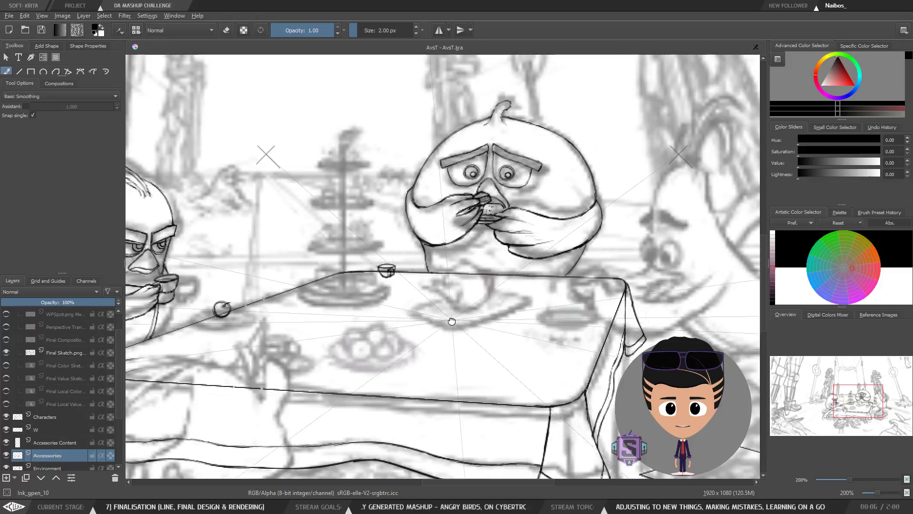
pyautogui.moveTo(451, 320)
pyautogui.mouseDown()
pyautogui.moveTo(574, 320)
pyautogui.moveTo(494, 329)
pyautogui.mouseUp()
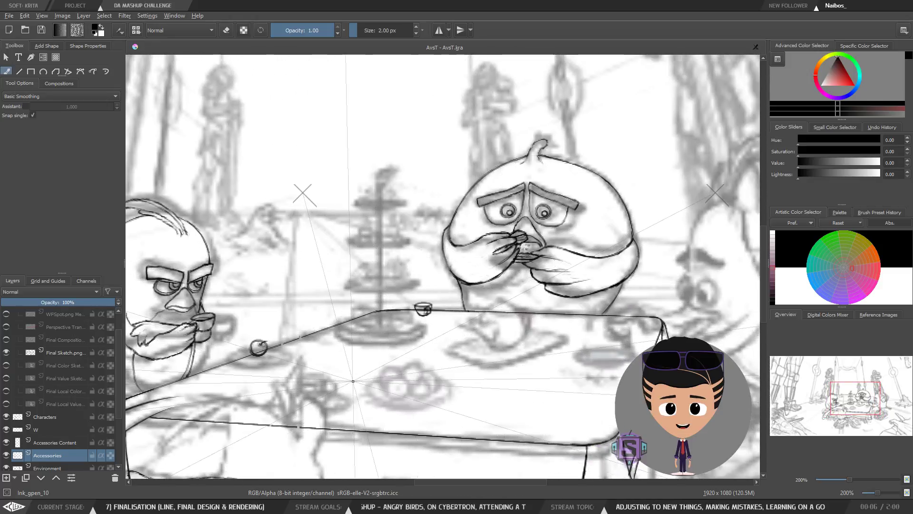
pyautogui.moveTo(338, 386); pyautogui.dragTo(441, 334)
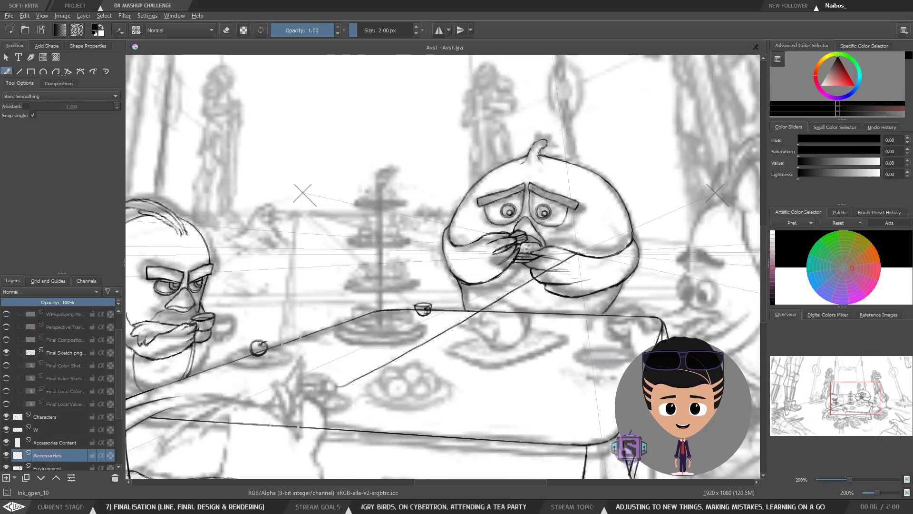
pyautogui.hotkey('ctrl', 'z')
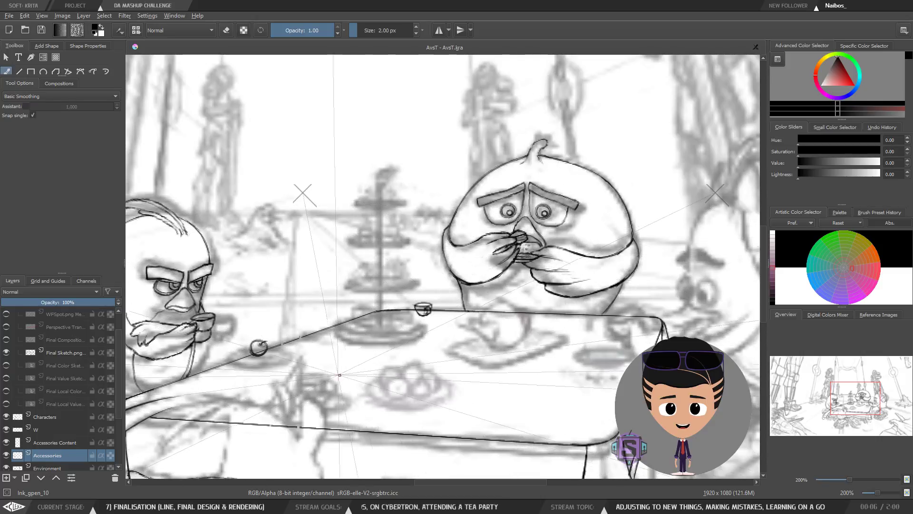
pyautogui.moveTo(342, 384); pyautogui.dragTo(526, 232)
pyautogui.moveTo(343, 385); pyautogui.dragTo(511, 288)
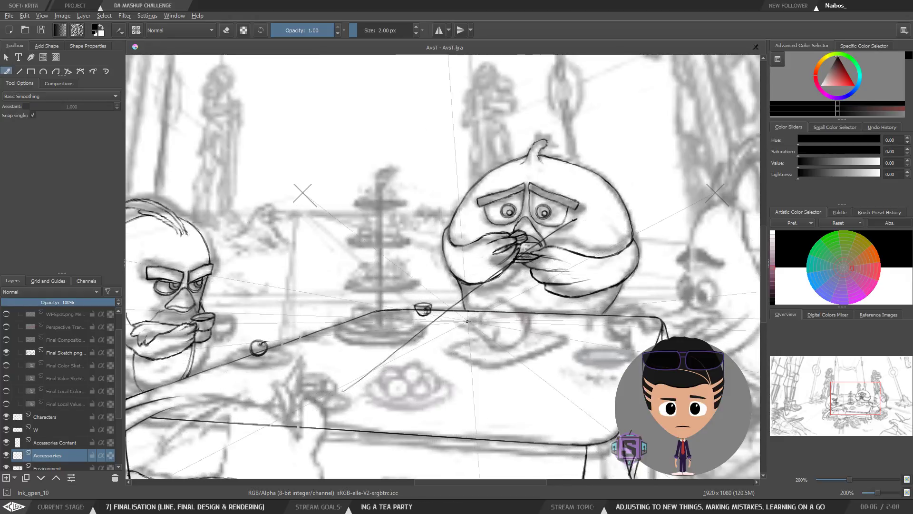
# Examine the table setting between the angry bird and the worried bird, in the whole scene and at closer range.
pyautogui.press('1')
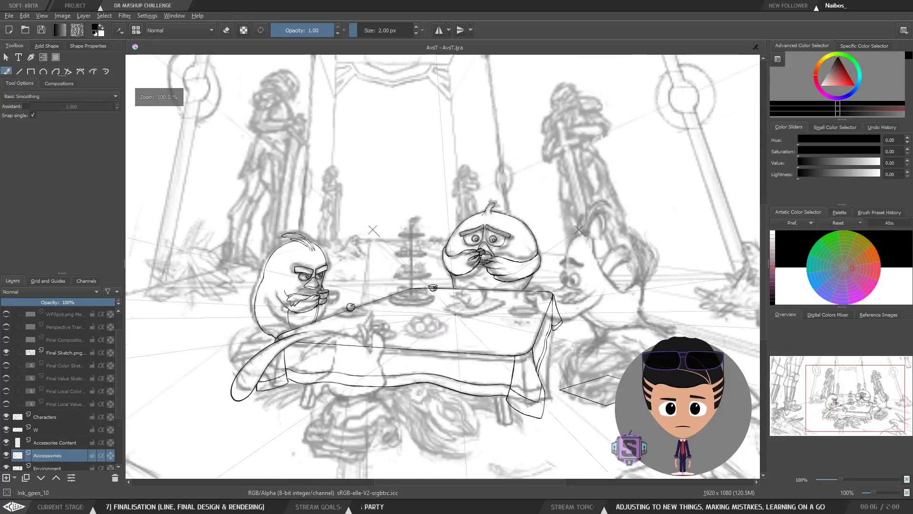
pyautogui.hotkey('ctrl', '+')
pyautogui.hotkey('ctrl', '+')
pyautogui.hotkey('ctrl', '-')
pyautogui.moveTo(442, 346); pyautogui.dragTo(442, 316)
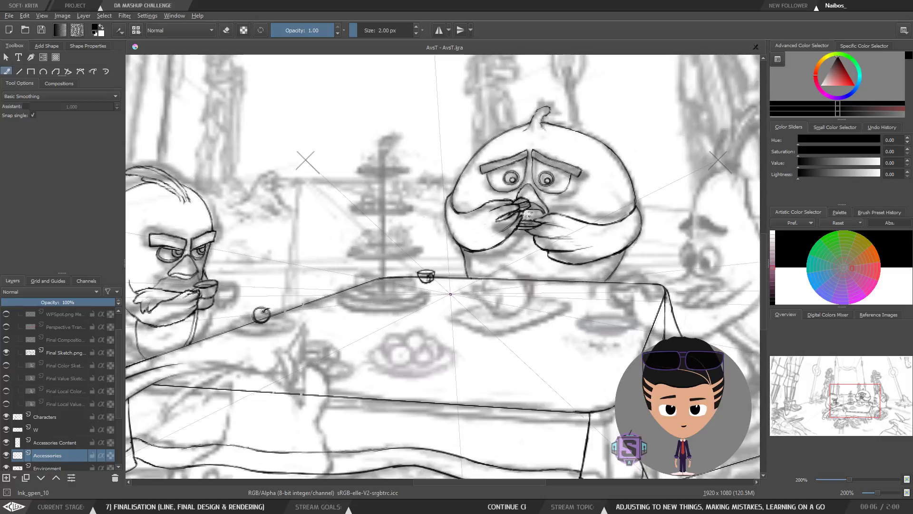
pyautogui.moveTo(449, 304); pyautogui.dragTo(454, 313)
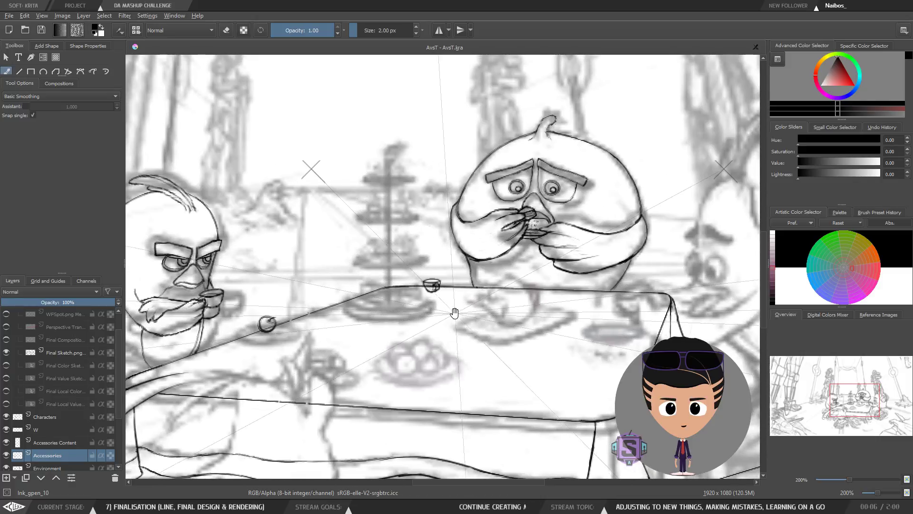
pyautogui.hotkey('ctrl', '+')
pyautogui.hotkey('ctrl', '-')
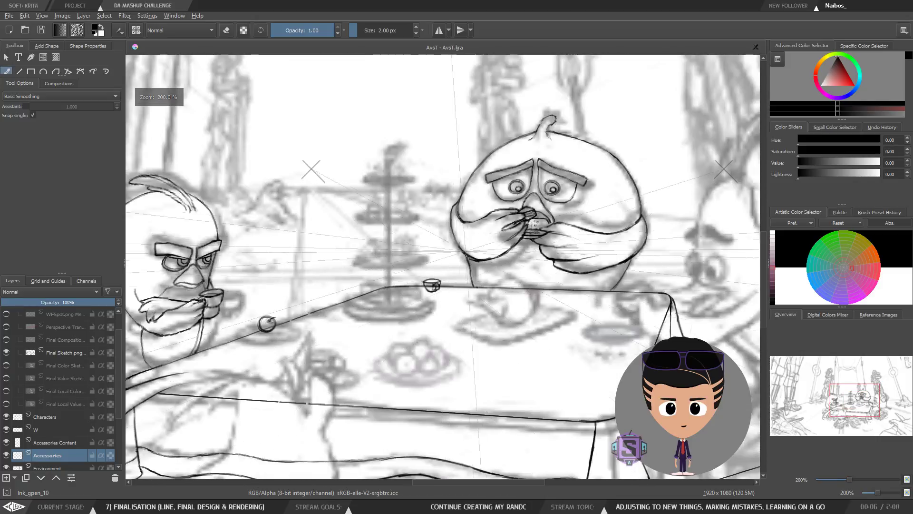
# Scribble loose irregular outlines on the tabletop between the small cup and the sketched plate, and undo them.
pyautogui.moveTo(462, 332); pyautogui.dragTo(407, 341)
pyautogui.press('m')
pyautogui.press('m')
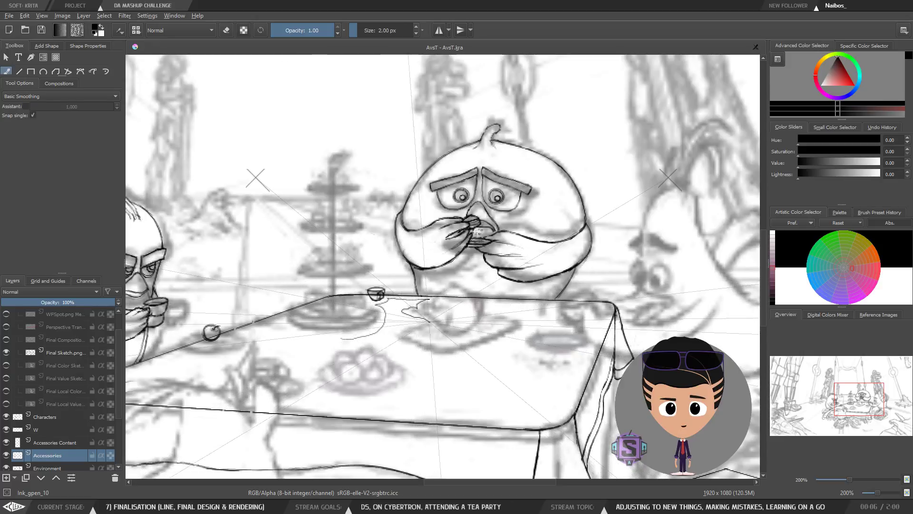
pyautogui.moveTo(394, 341)
pyautogui.mouseDown()
pyautogui.moveTo(437, 359)
pyautogui.moveTo(422, 369)
pyautogui.moveTo(371, 343)
pyautogui.moveTo(335, 341)
pyautogui.mouseUp()
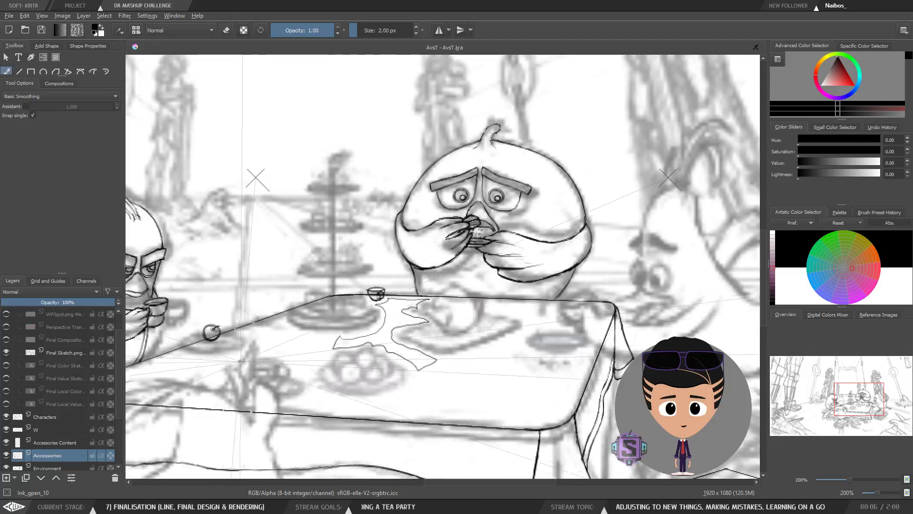
pyautogui.hotkey('ctrl', 'z')
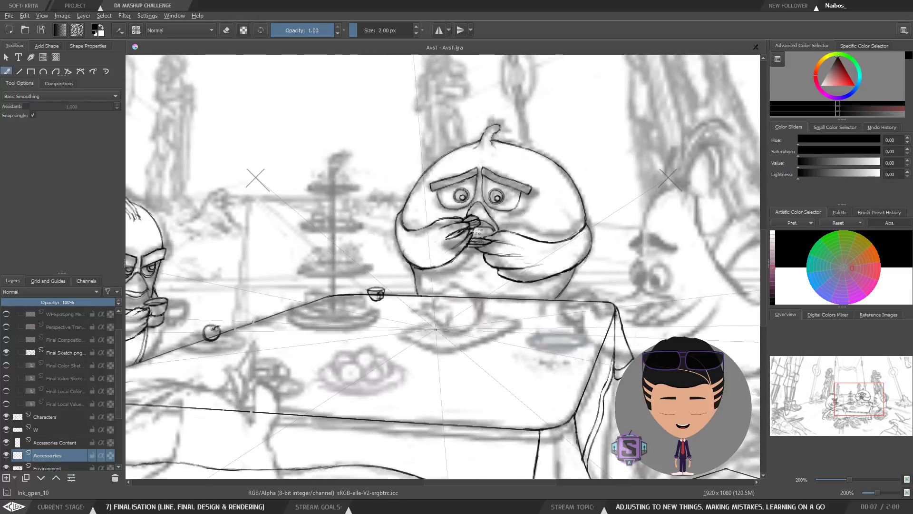
# Examine the worried bird and the table's back edge in both normal and mirrored orientation.
pyautogui.press('-')
pyautogui.press('+')
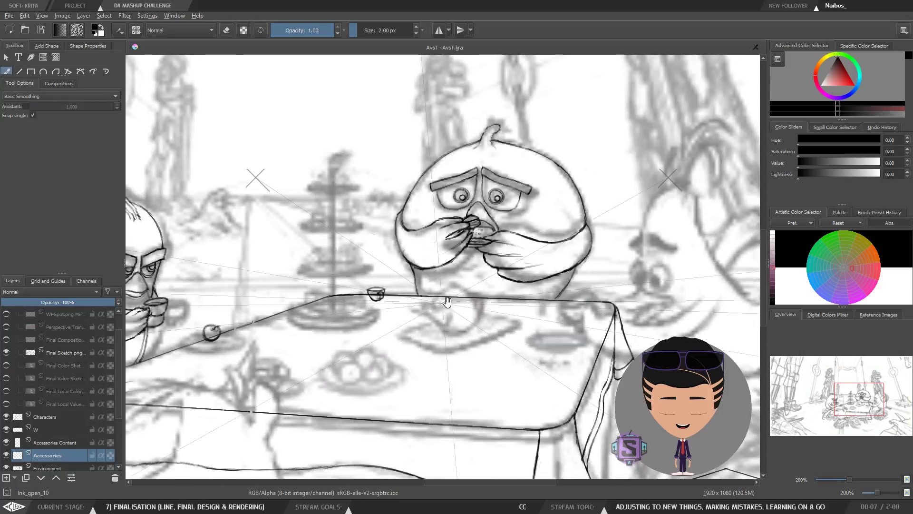
pyautogui.moveTo(461, 311)
pyautogui.mouseDown()
pyautogui.moveTo(455, 354)
pyautogui.moveTo(400, 347)
pyautogui.moveTo(395, 331)
pyautogui.mouseUp()
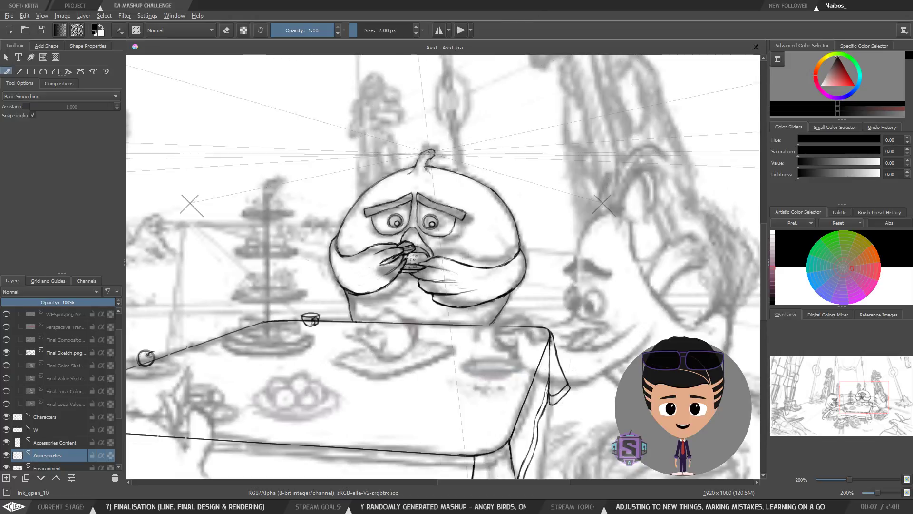
pyautogui.moveTo(438, 165)
pyautogui.mouseDown()
pyautogui.moveTo(435, 182)
pyautogui.moveTo(426, 182)
pyautogui.mouseUp()
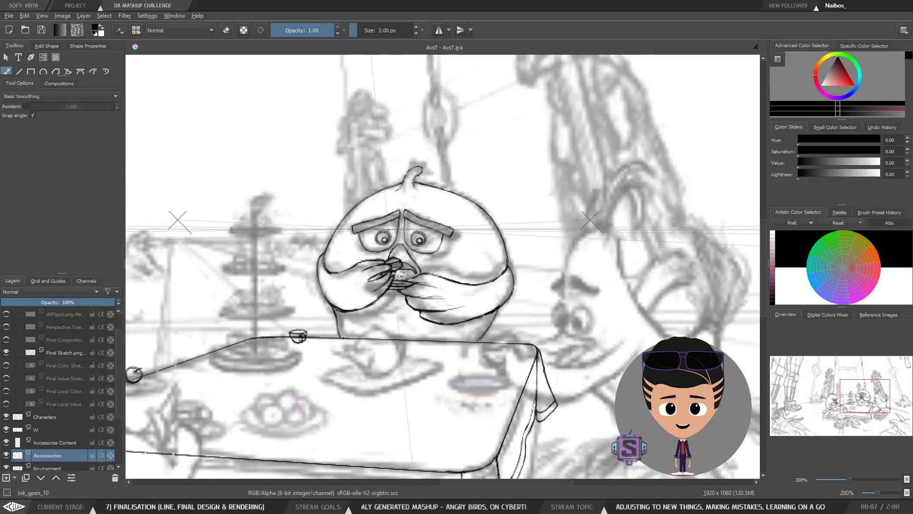
pyautogui.moveTo(406, 296)
pyautogui.mouseDown()
pyautogui.moveTo(420, 299)
pyautogui.moveTo(407, 293)
pyautogui.mouseUp()
pyautogui.press('m')
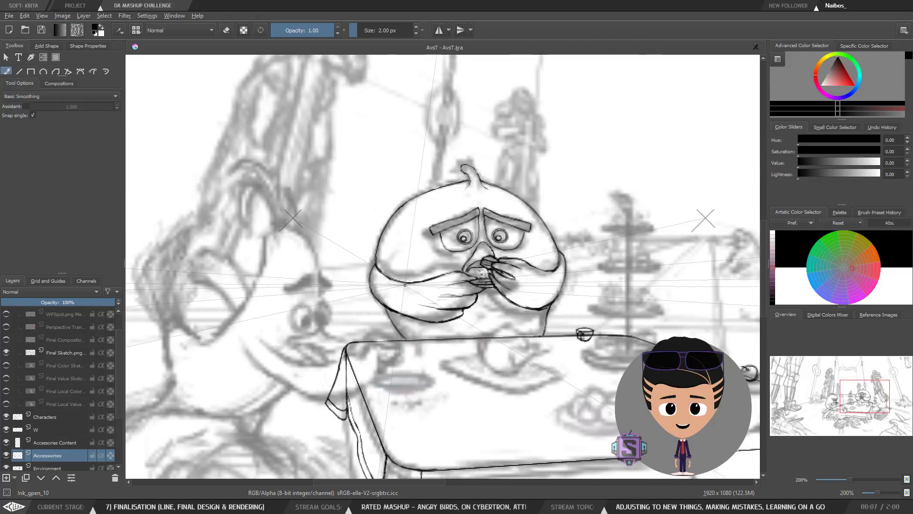
pyautogui.press('m')
pyautogui.press('-')
pyautogui.press('+')
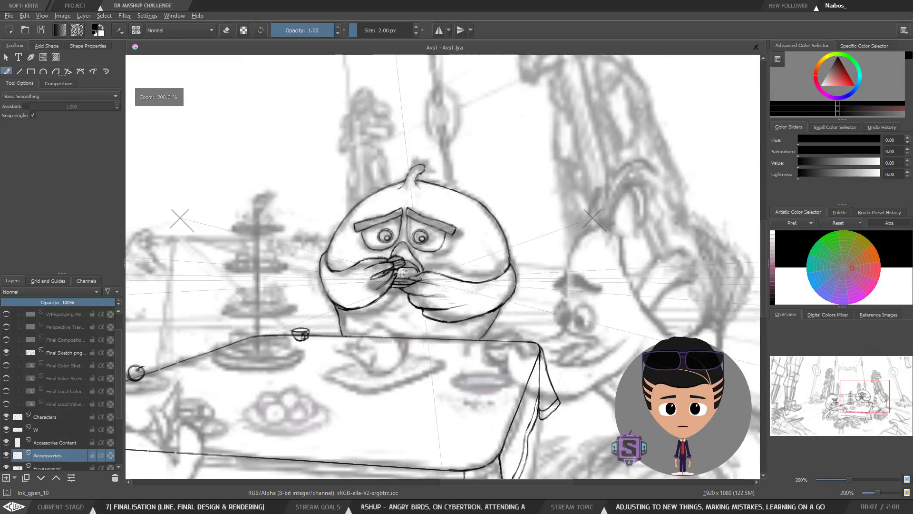
# Mirror the canvas view and hide the Final Sketch.png layer to isolate the inked line art.
pyautogui.press('m')
pyautogui.press('-')
pyautogui.press('-')
pyautogui.moveTo(473, 305); pyautogui.dragTo(403, 295)
pyautogui.click(6, 352)
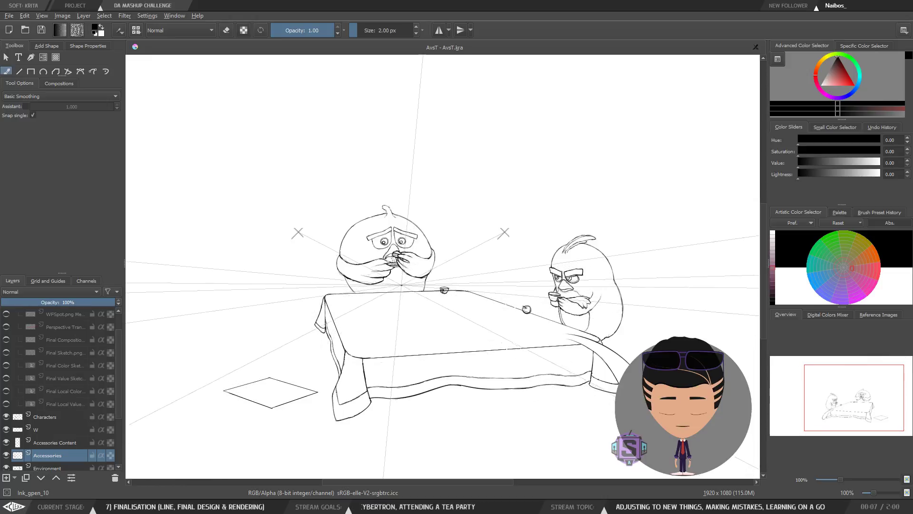
# Examine the inked lines of the worried bird, the table and the angry bird, both mirrored and unmirrored.
pyautogui.press('+')
pyautogui.press('+')
pyautogui.moveTo(427, 323); pyautogui.dragTo(457, 329)
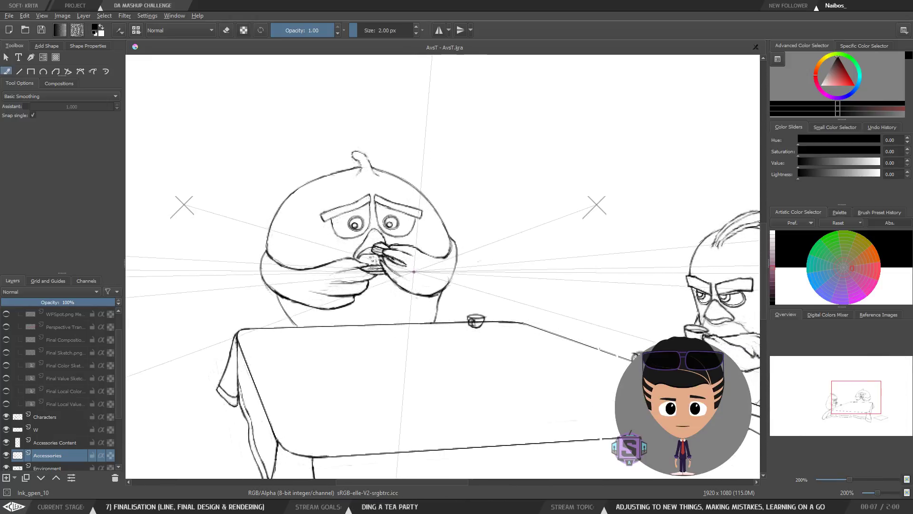
pyautogui.moveTo(429, 291); pyautogui.dragTo(401, 283)
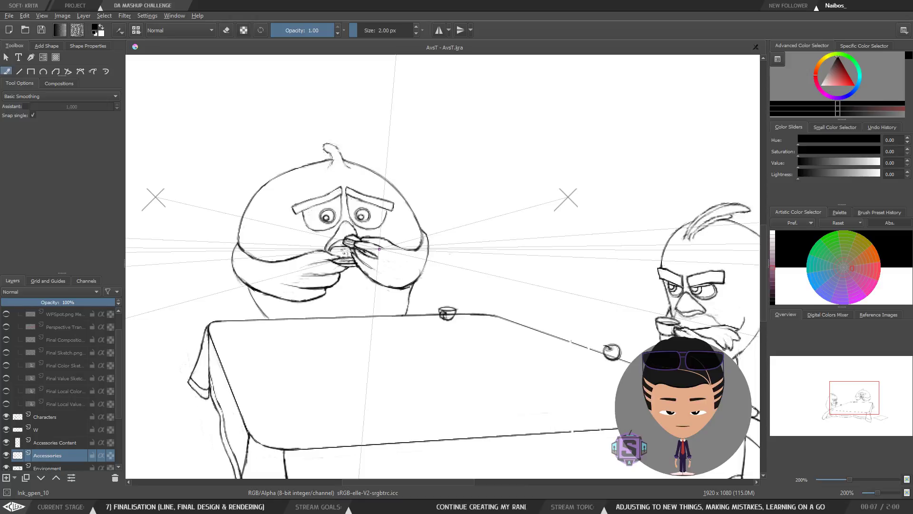
pyautogui.press('m')
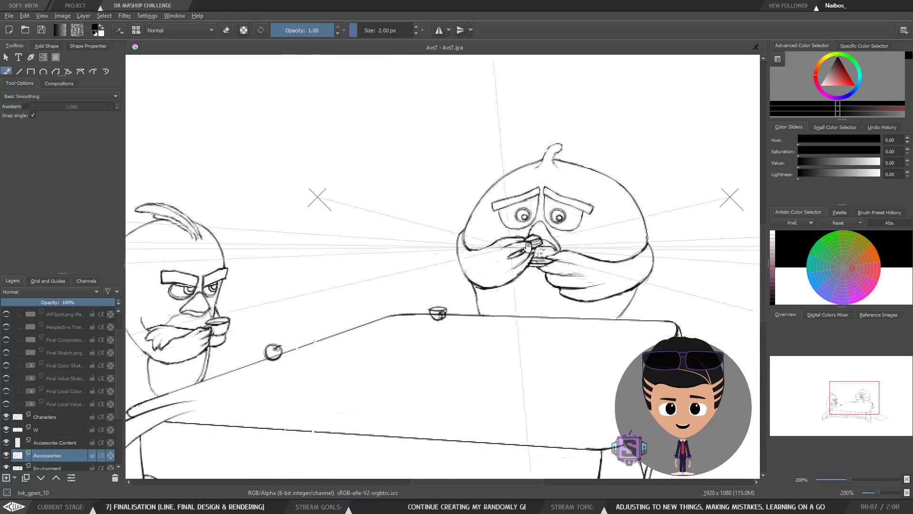
pyautogui.moveTo(532, 211); pyautogui.dragTo(637, 245)
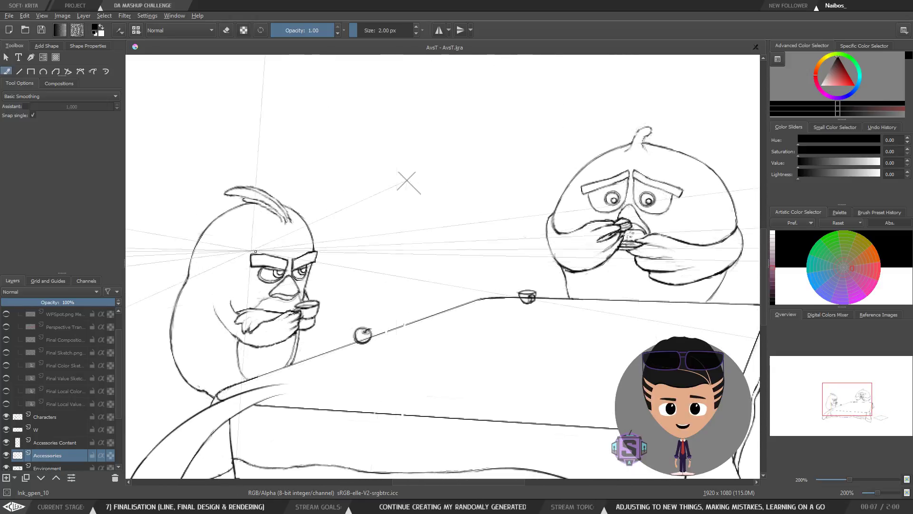
pyautogui.moveTo(605, 290)
pyautogui.mouseDown()
pyautogui.moveTo(517, 305)
pyautogui.moveTo(617, 286)
pyautogui.mouseUp()
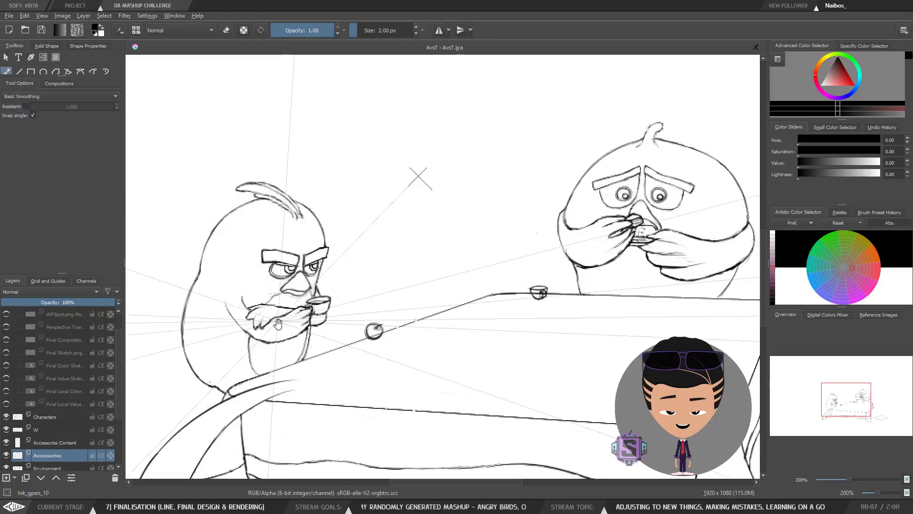
pyautogui.moveTo(287, 364); pyautogui.dragTo(278, 341)
# Switch to the image viewer and review the Final Local Colors, Final Local Values, Final Sketch and Final Value Sketch images.
pyautogui.scroll(-5, 277, 341)
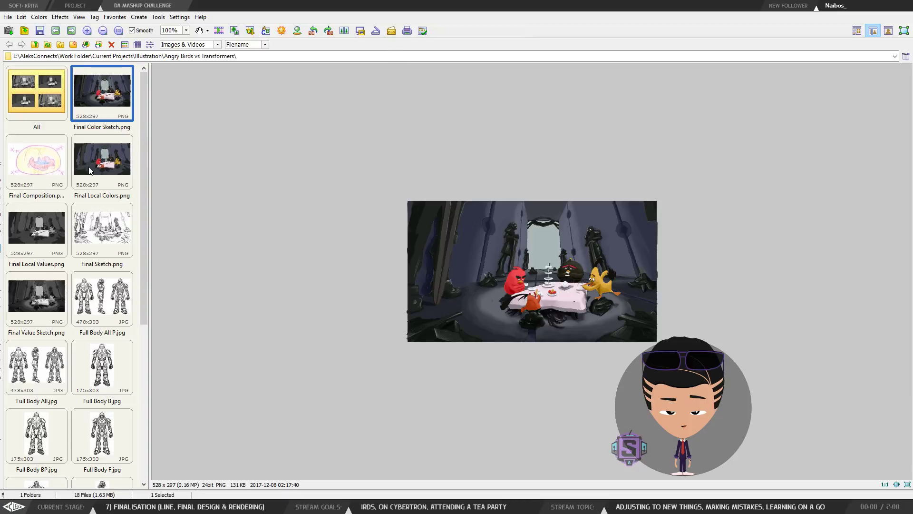
pyautogui.click(90, 170)
pyautogui.click(36, 229)
pyautogui.click(100, 228)
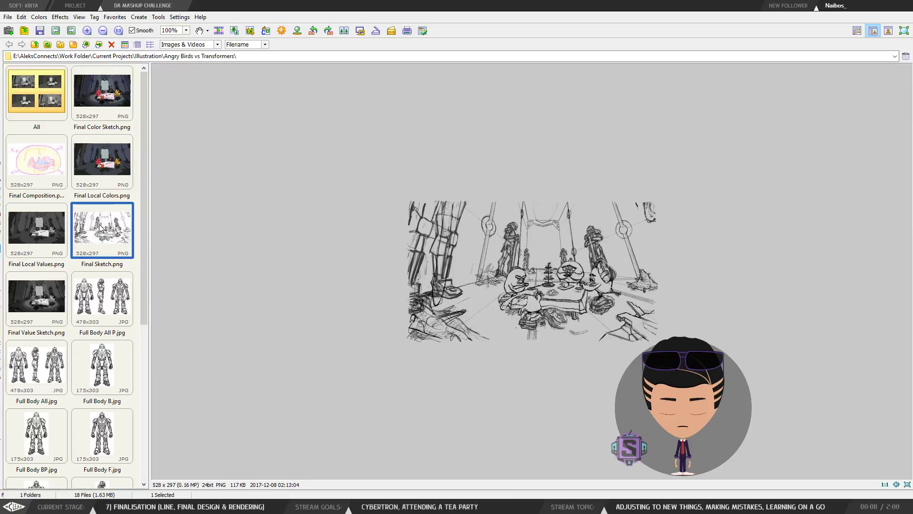
pyautogui.click(62, 287)
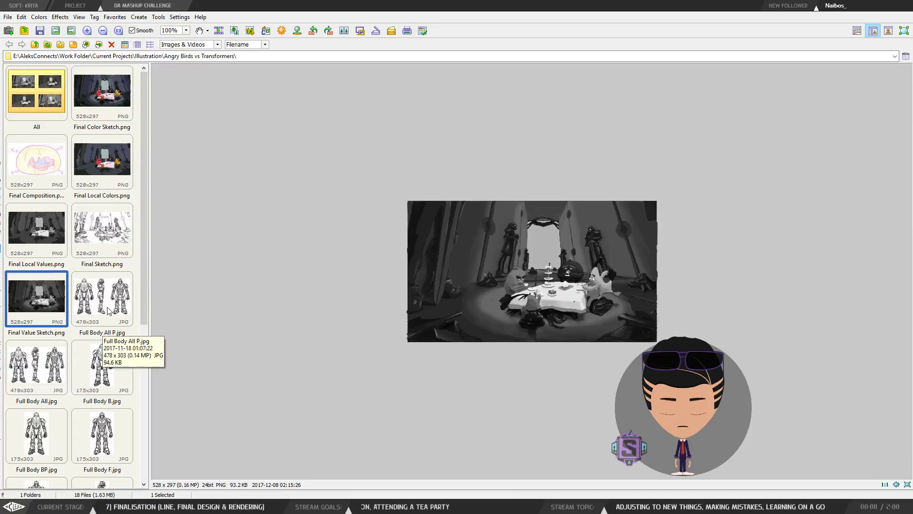
# Open Message.png, read its notes on character gestures and on staging and lighting, and return to the drawing.
pyautogui.scroll(-5, 83, 310)
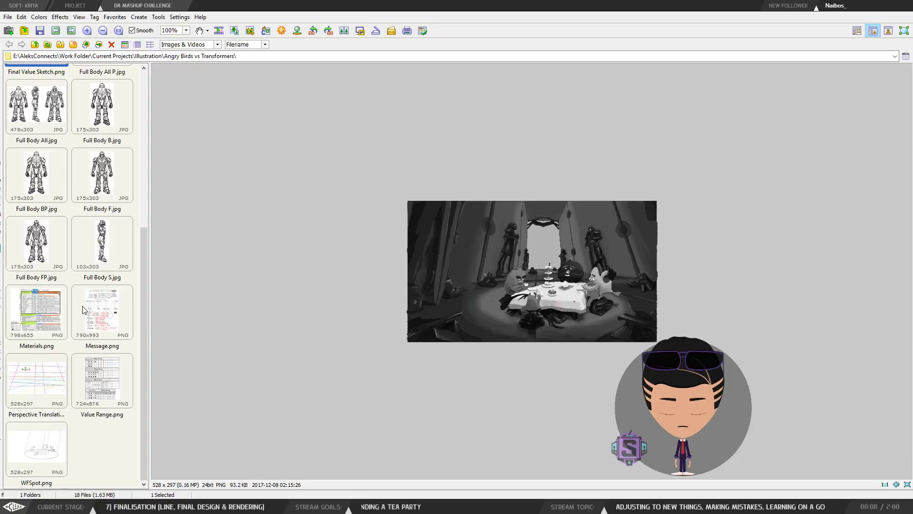
pyautogui.click(101, 312)
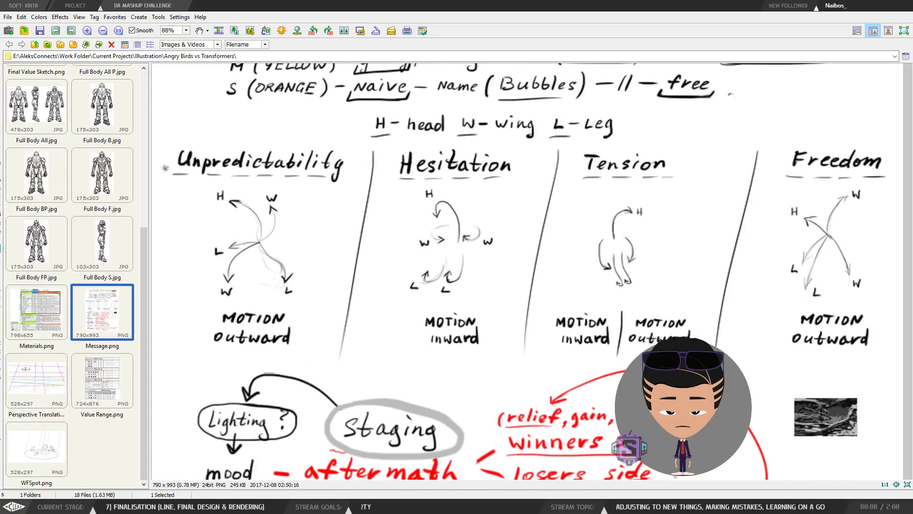
pyautogui.moveTo(528, 195); pyautogui.dragTo(574, 178)
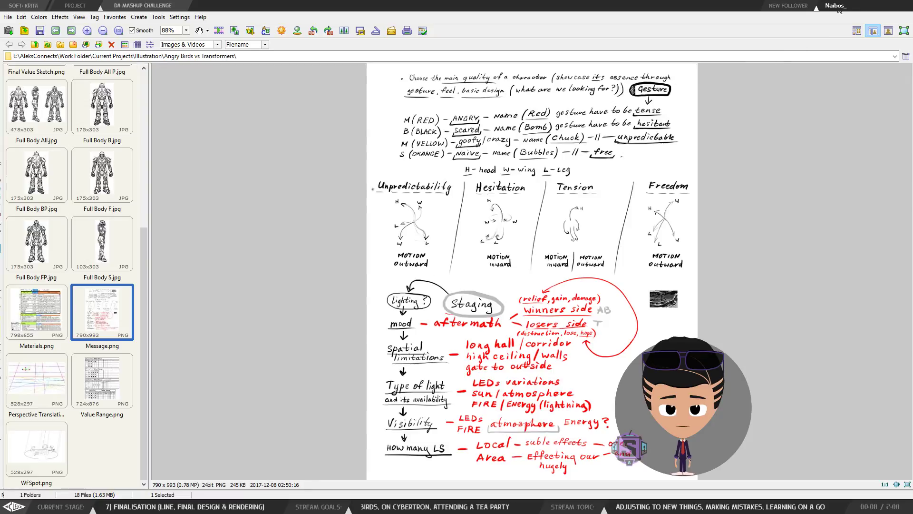
pyautogui.click(855, 9)
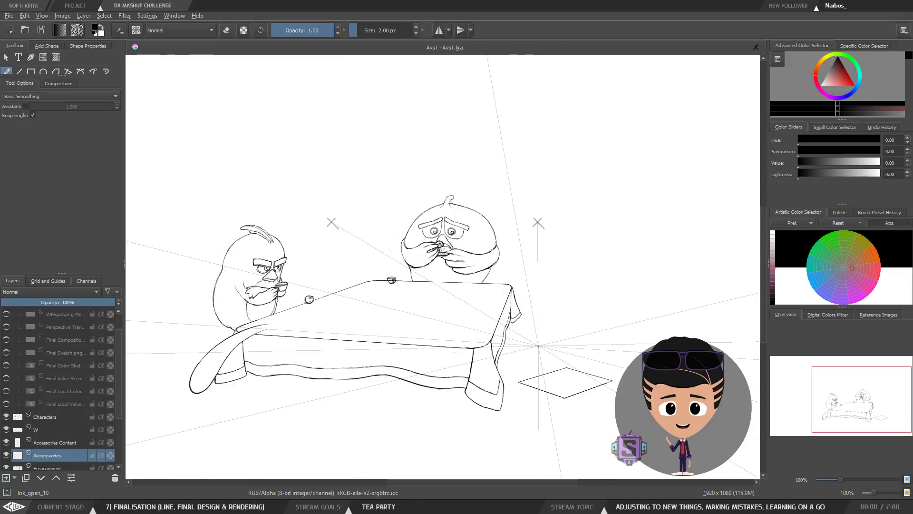
# Show the Final Sketch.png layer together with the inked line art.
pyautogui.scroll(1, 16, 363)
pyautogui.click(6, 378)
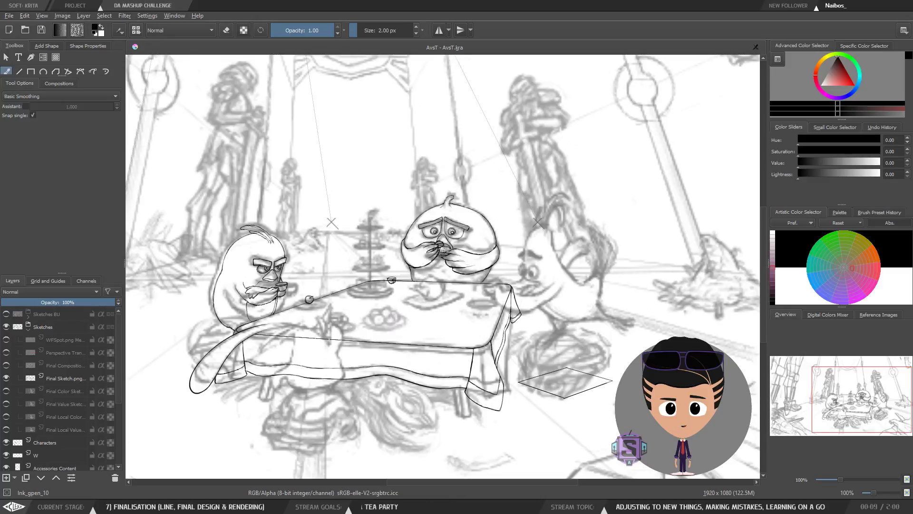
pyautogui.moveTo(493, 225); pyautogui.dragTo(485, 239)
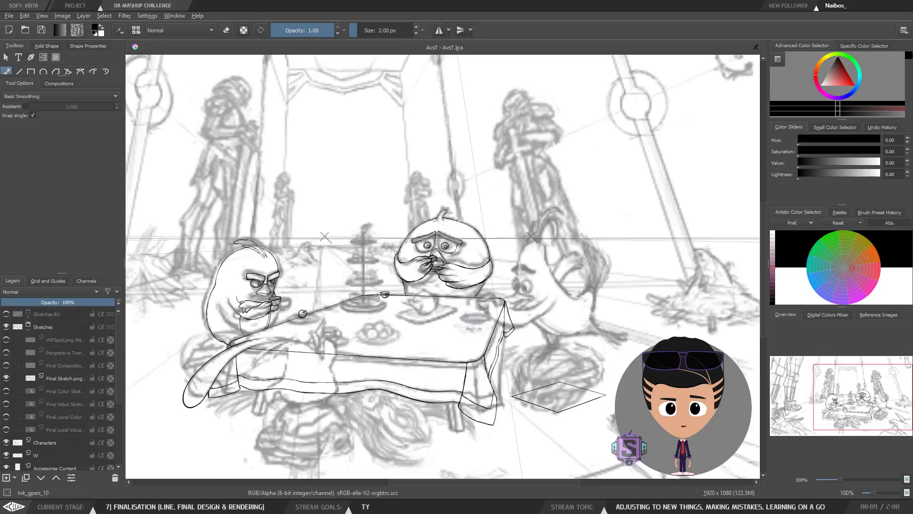
# Try inking a jagged outline for the rock seat beneath the angry bird, beside the table's near corner.
pyautogui.hotkey('ctrl', '+')
pyautogui.moveTo(557, 350); pyautogui.dragTo(634, 241)
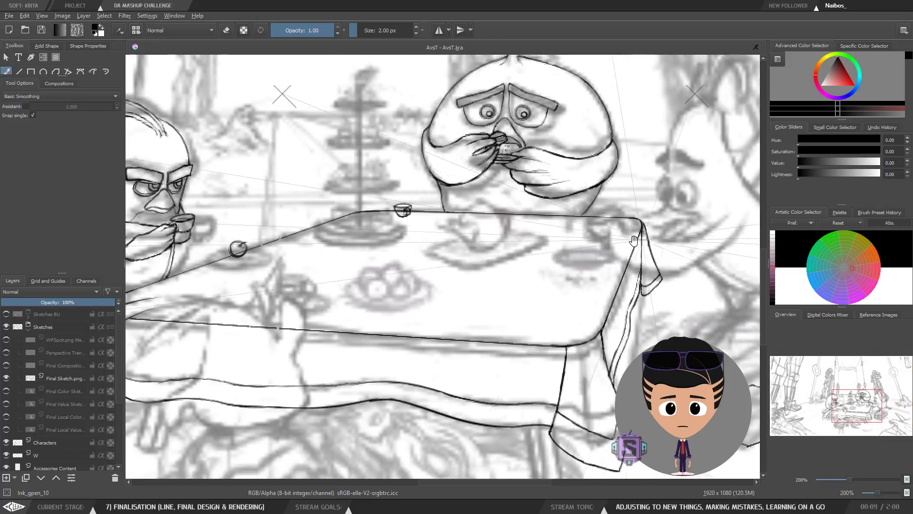
pyautogui.moveTo(330, 304); pyautogui.dragTo(611, 301)
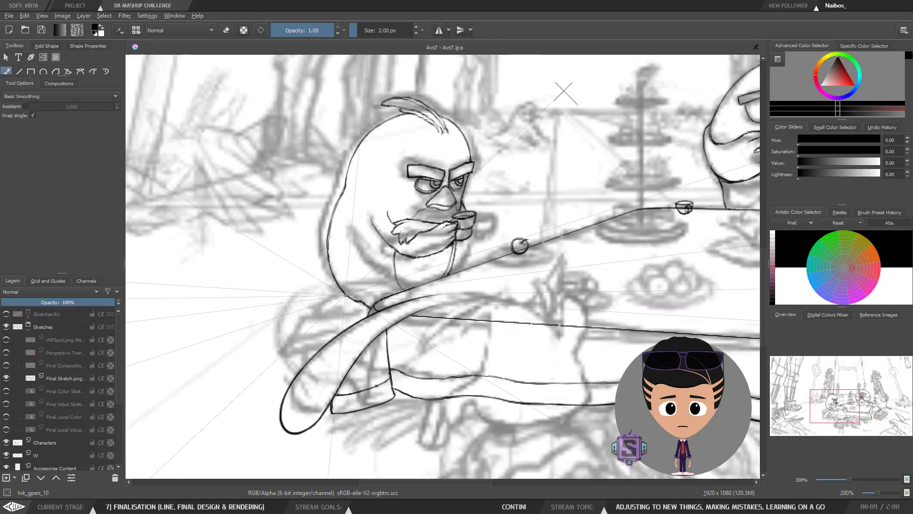
pyautogui.moveTo(346, 294)
pyautogui.mouseDown()
pyautogui.moveTo(303, 312)
pyautogui.moveTo(278, 359)
pyautogui.mouseUp()
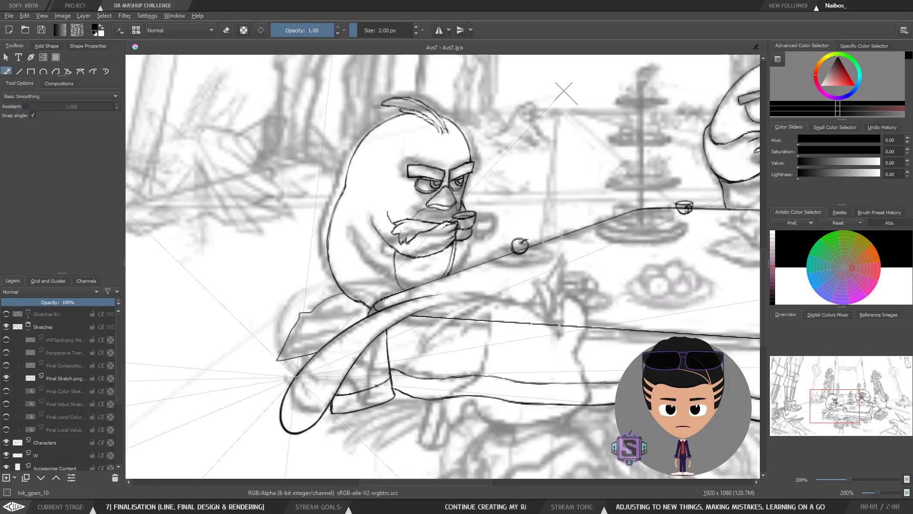
pyautogui.scroll(-3, 288, 377)
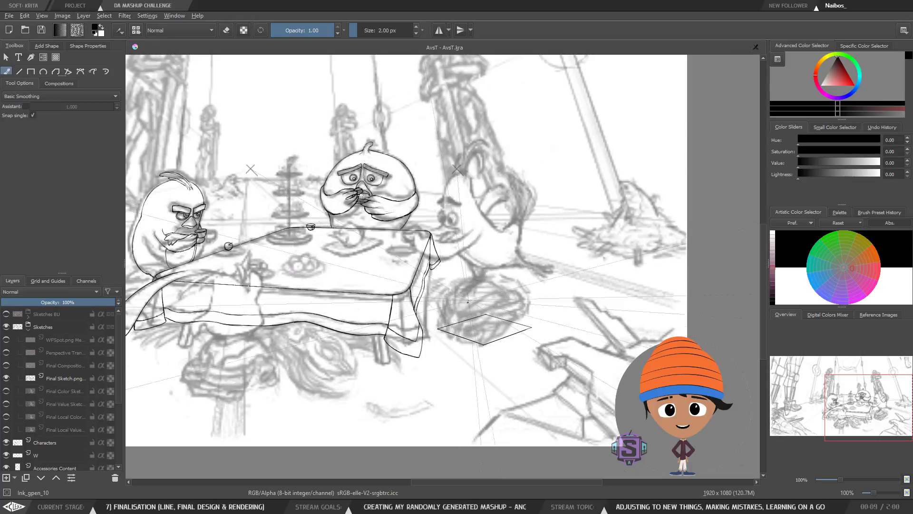
# Compare the inked birds, tabletop edge and small cup with the sketch, briefly checking them in mirrored view.
pyautogui.moveTo(358, 284); pyautogui.dragTo(457, 303)
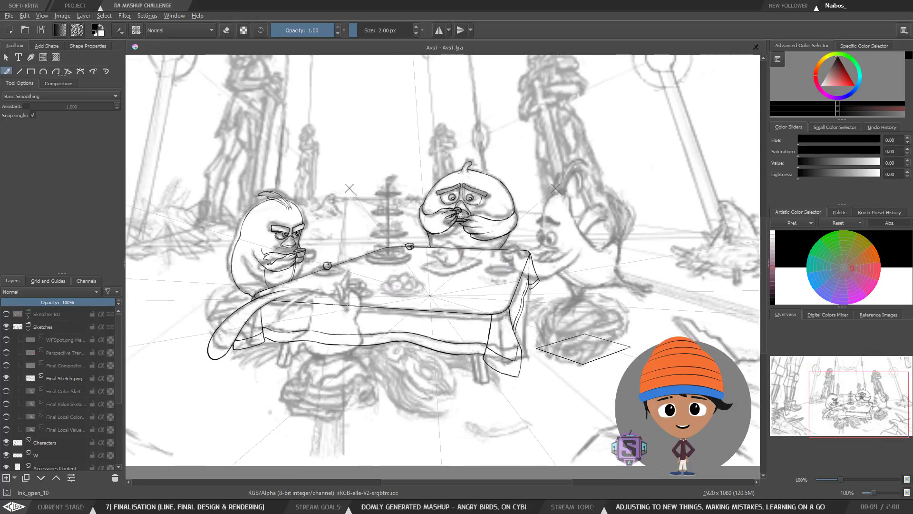
pyautogui.moveTo(381, 349); pyautogui.dragTo(346, 389)
pyautogui.press('+')
pyautogui.press('+')
pyautogui.press('+')
pyautogui.press('+')
pyautogui.press('-')
pyautogui.press('-')
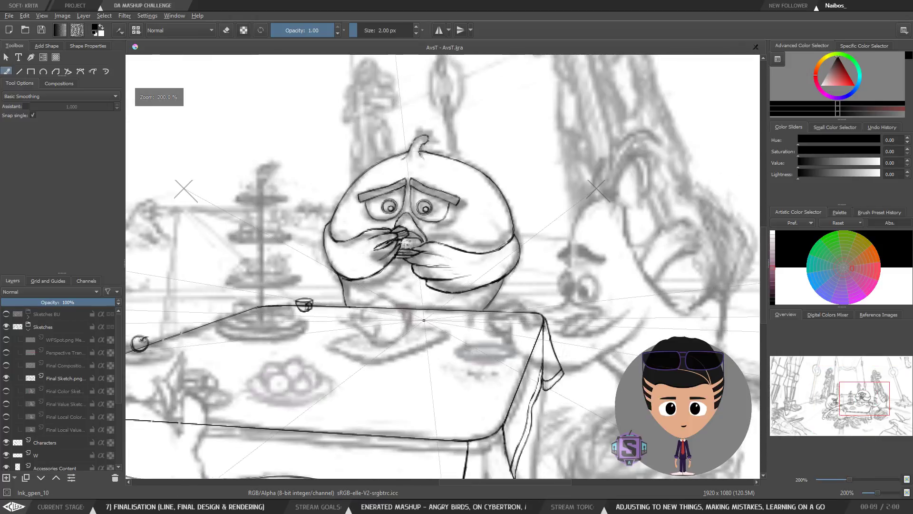
pyautogui.press('m')
pyautogui.press('m')
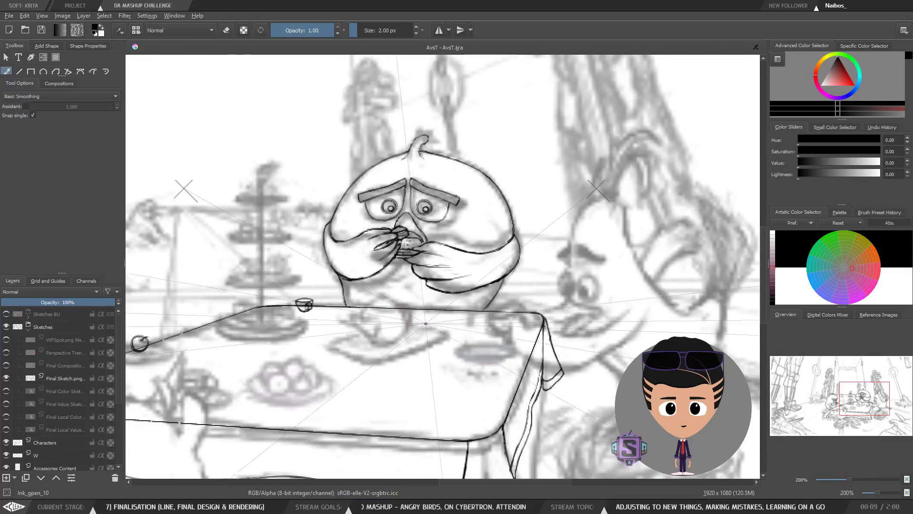
pyautogui.moveTo(430, 317); pyautogui.dragTo(581, 309)
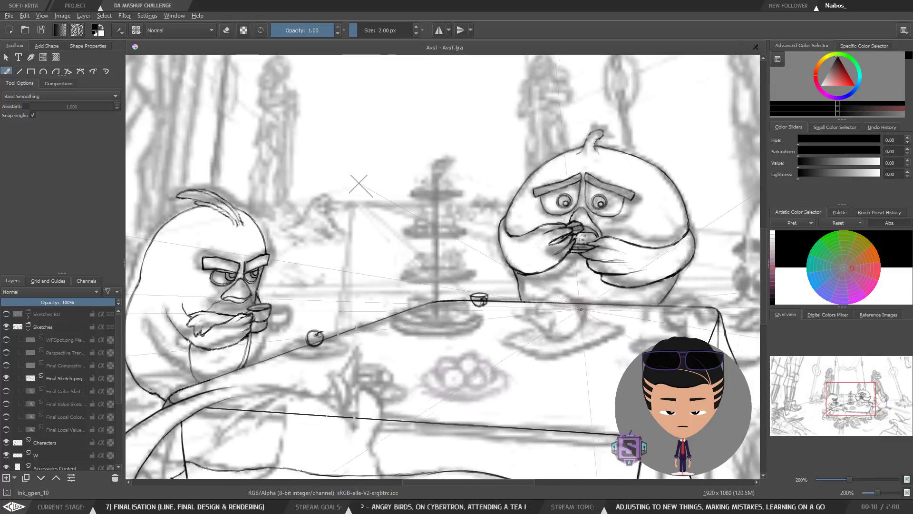
pyautogui.moveTo(516, 305)
pyautogui.mouseDown()
pyautogui.moveTo(549, 296)
pyautogui.moveTo(522, 308)
pyautogui.mouseUp()
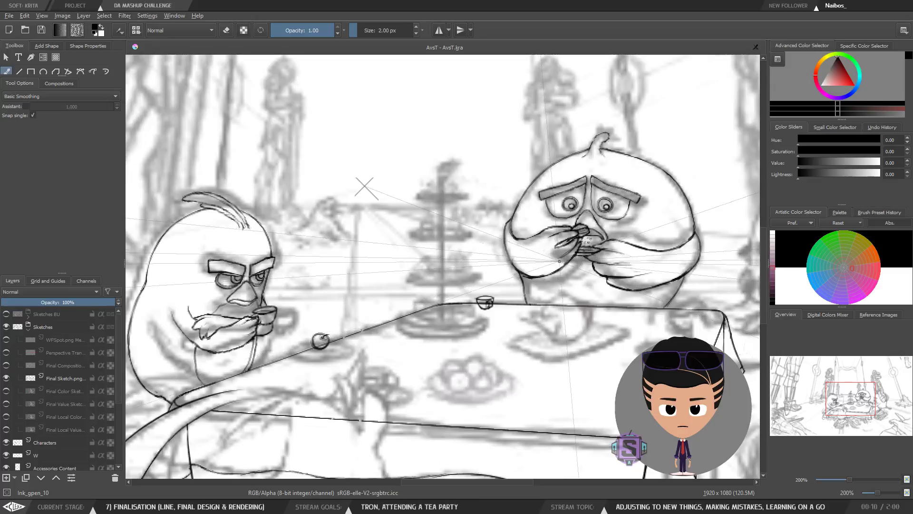
pyautogui.moveTo(564, 257); pyautogui.dragTo(575, 242)
pyautogui.moveTo(543, 308); pyautogui.dragTo(538, 298)
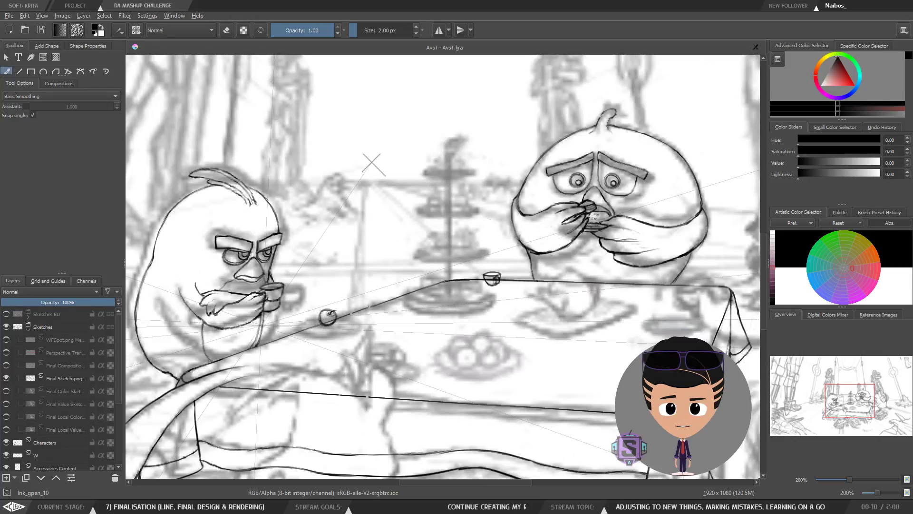
# Inspect the worried bird's face and wings and the angry bird holding the cup against the sketch at close range.
pyautogui.moveTo(546, 265); pyautogui.dragTo(420, 305)
pyautogui.scroll(2, 454, 264)
pyautogui.moveTo(454, 263); pyautogui.dragTo(370, 344)
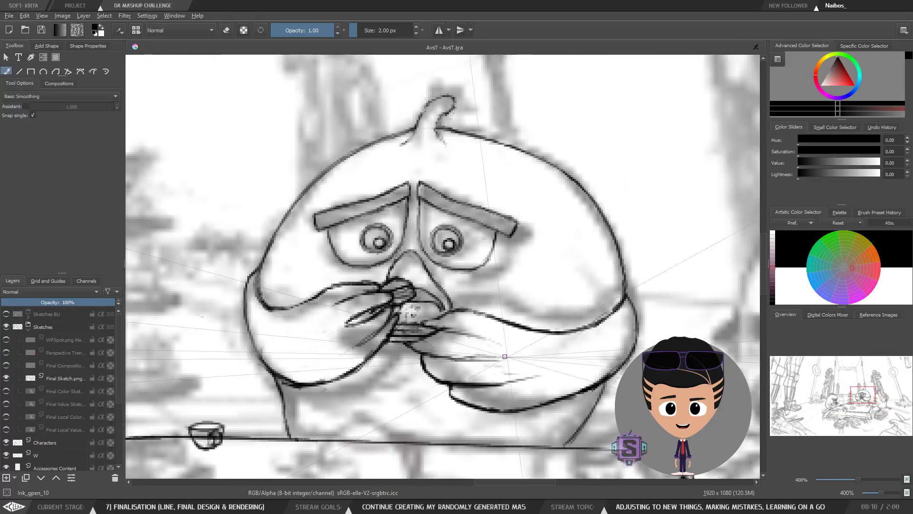
pyautogui.scroll(-2, 484, 242)
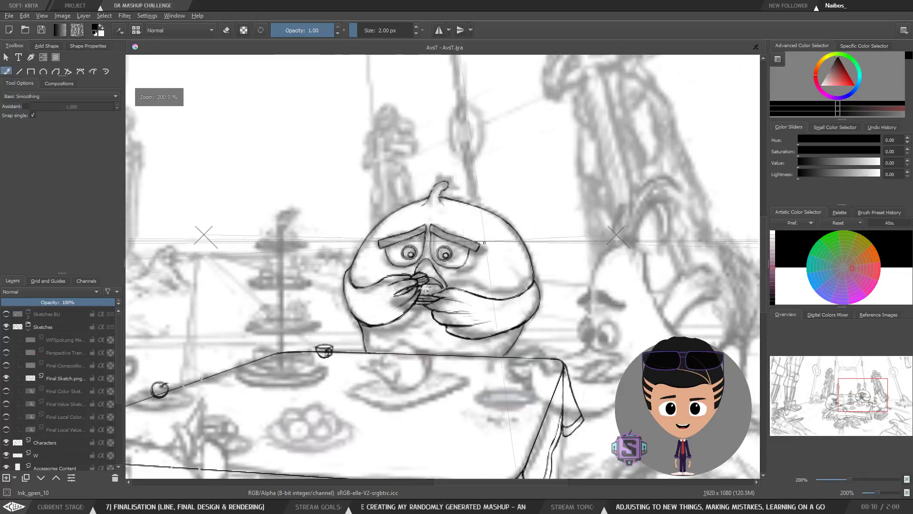
pyautogui.scroll(-3, 484, 243)
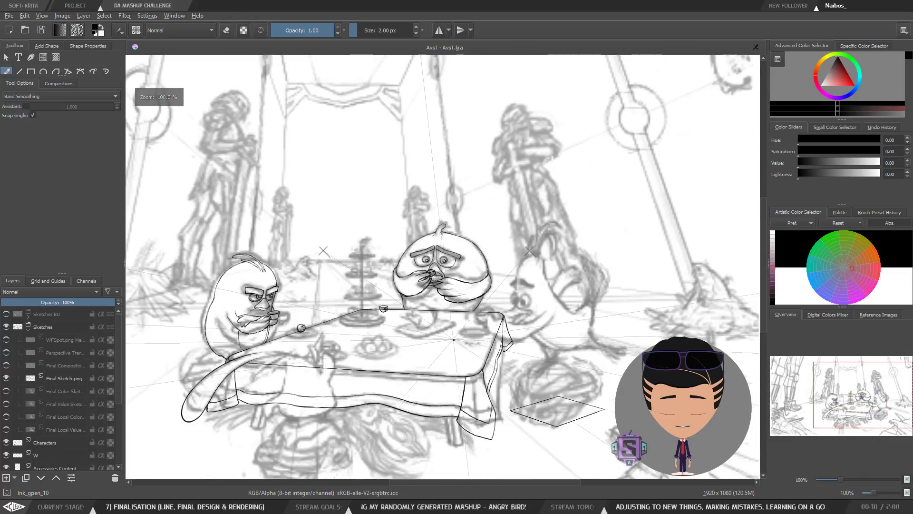
pyautogui.scroll(2, 454, 340)
pyautogui.moveTo(343, 322); pyautogui.dragTo(617, 306)
pyautogui.scroll(2, 367, 320)
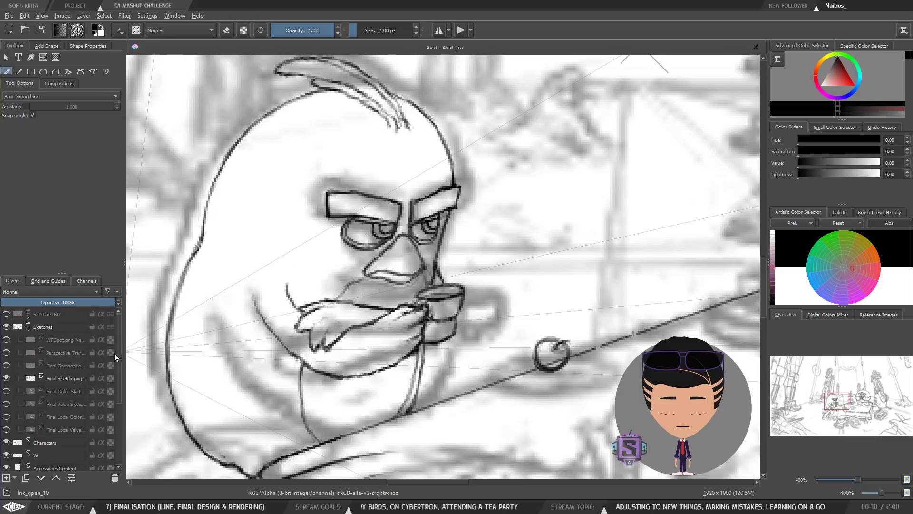
# Check what the Accessories layer holds near both birds by hiding and showing it.
pyautogui.moveTo(117, 351); pyautogui.dragTo(121, 387)
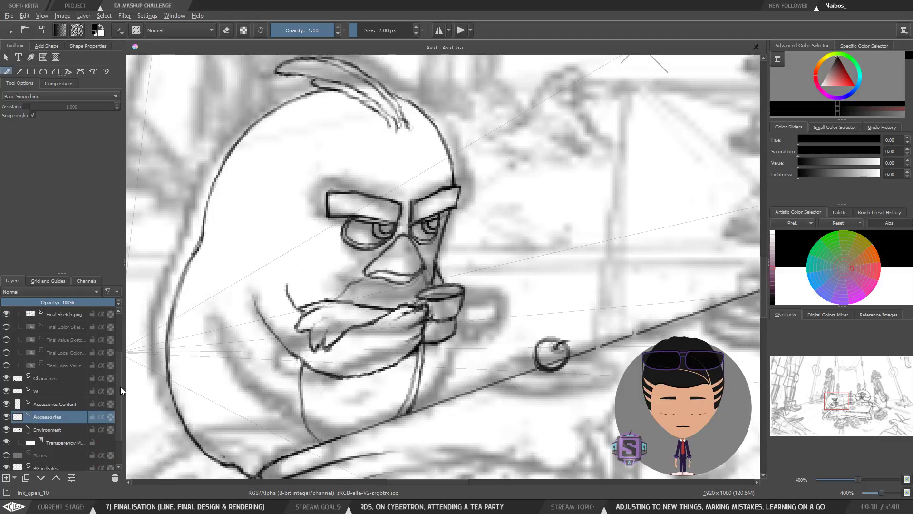
pyautogui.click(8, 417)
pyautogui.click(6, 416)
pyautogui.press('-')
pyautogui.press('-')
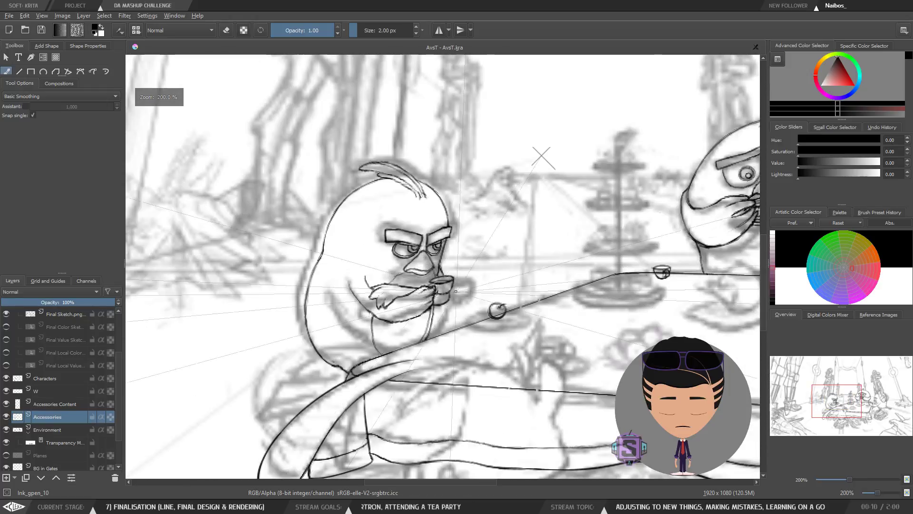
pyautogui.moveTo(582, 284); pyautogui.dragTo(254, 355)
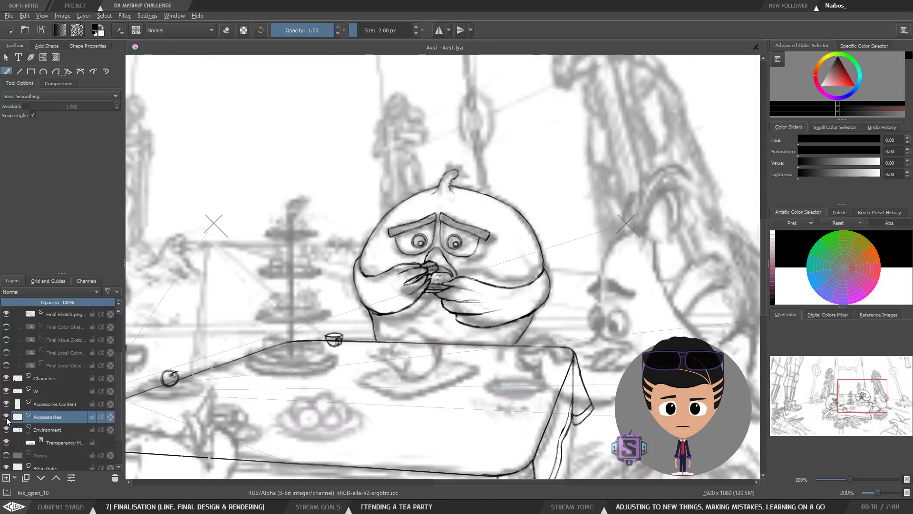
pyautogui.click(7, 419)
pyautogui.click(7, 421)
# Make Characters the active layer, hiding and showing it to check which lines of the worried bird it holds.
pyautogui.click(59, 406)
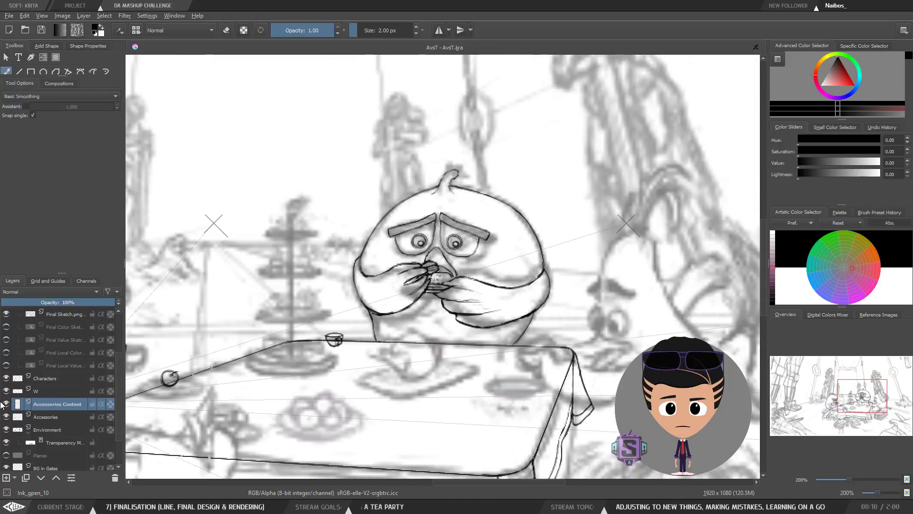
pyautogui.click(43, 392)
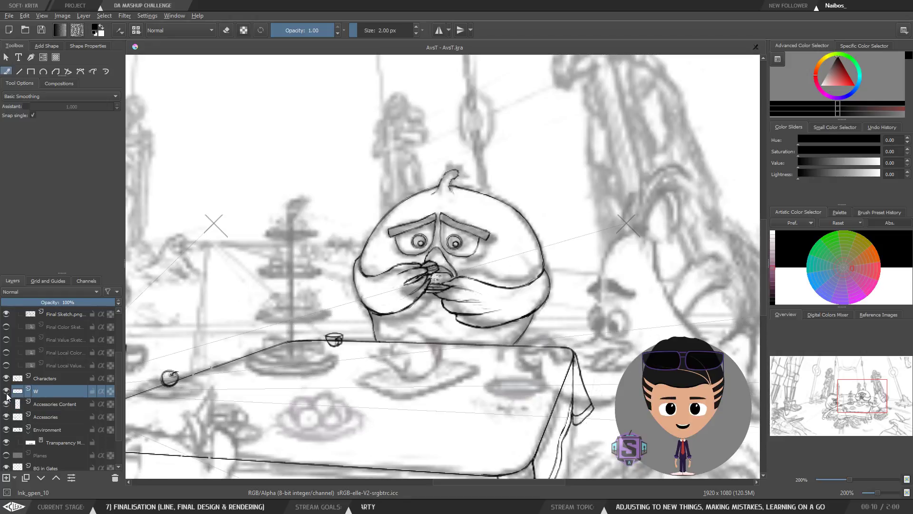
pyautogui.click(22, 380)
pyautogui.click(6, 378)
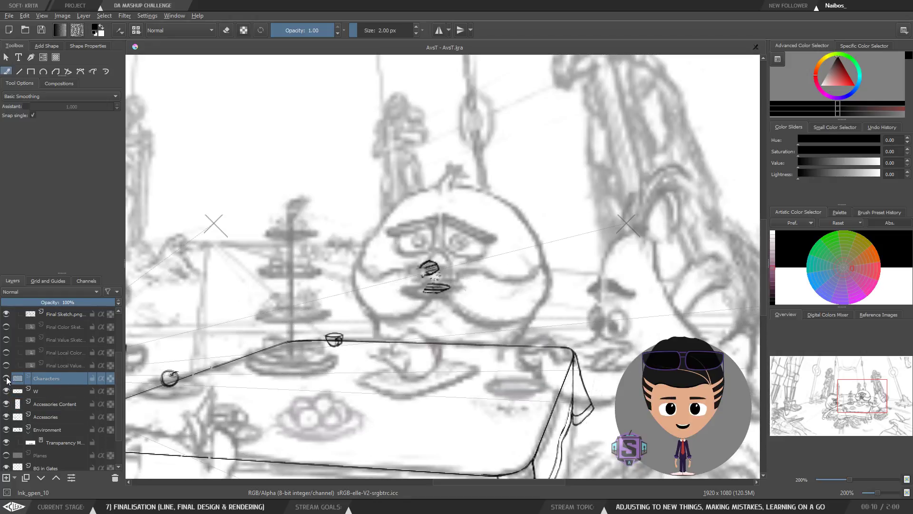
pyautogui.click(7, 378)
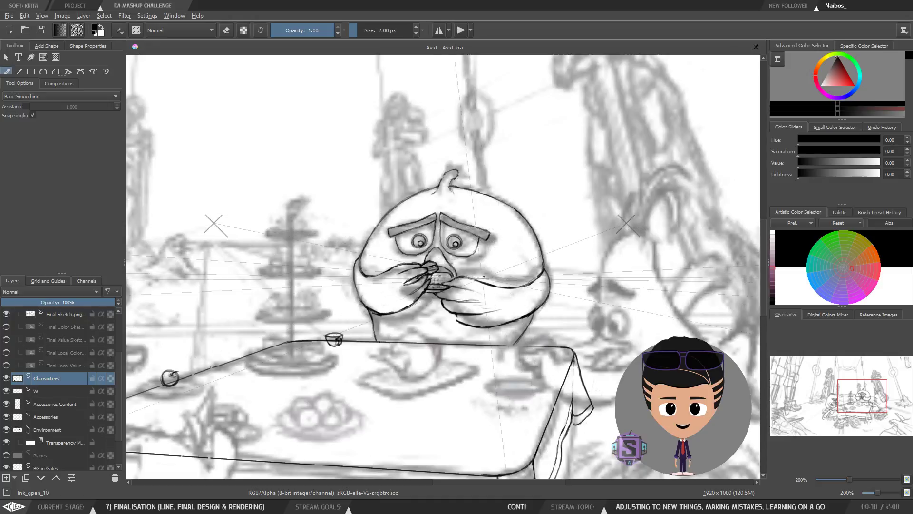
# Examine the worried bird's wings, hands and lower body against the sketch, both close up and within the scene.
pyautogui.press('+')
pyautogui.press('-')
pyautogui.press('+')
pyautogui.moveTo(495, 374); pyautogui.dragTo(412, 390)
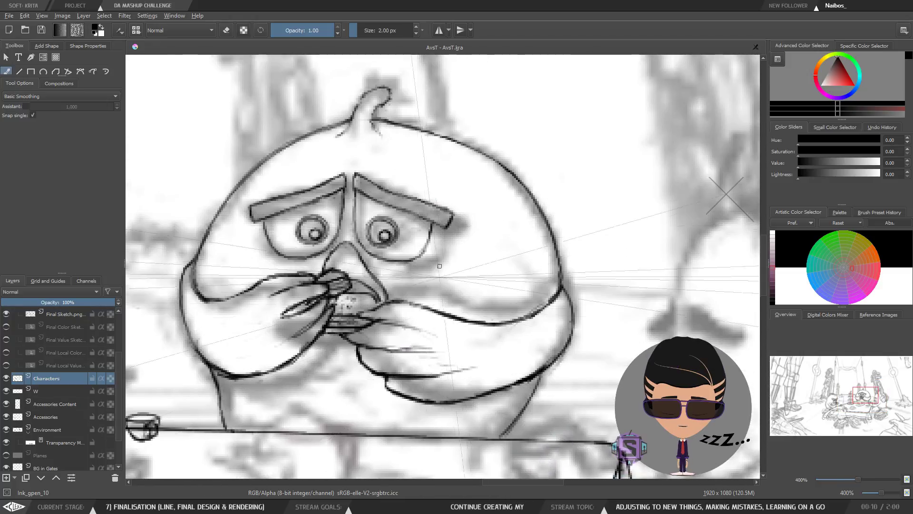
pyautogui.press('-')
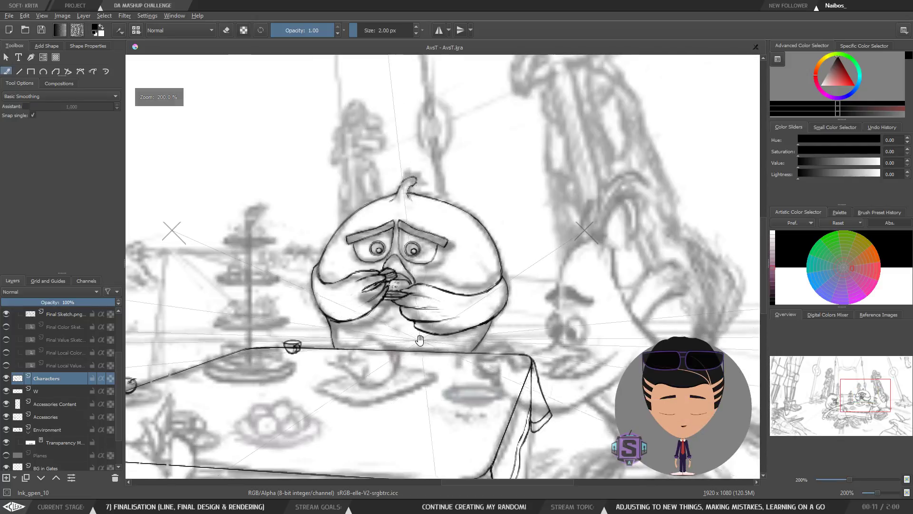
pyautogui.moveTo(421, 344); pyautogui.dragTo(448, 361)
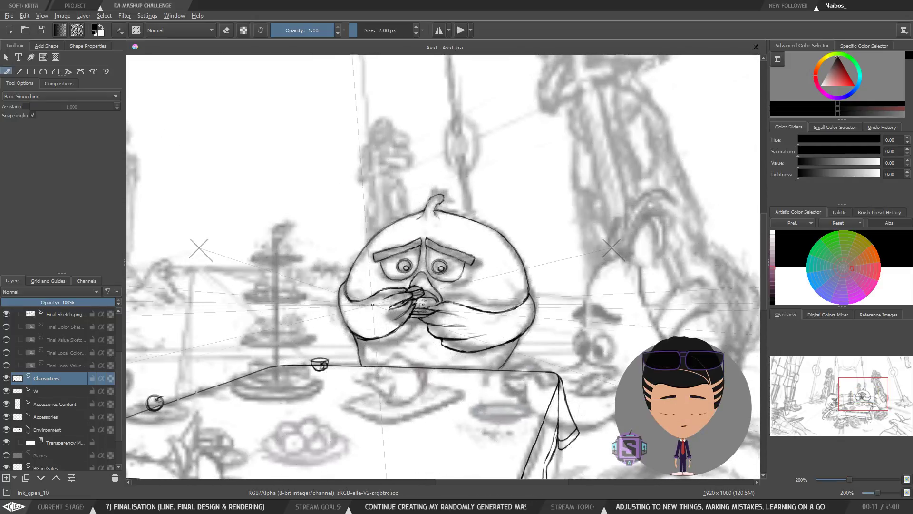
pyautogui.press('+')
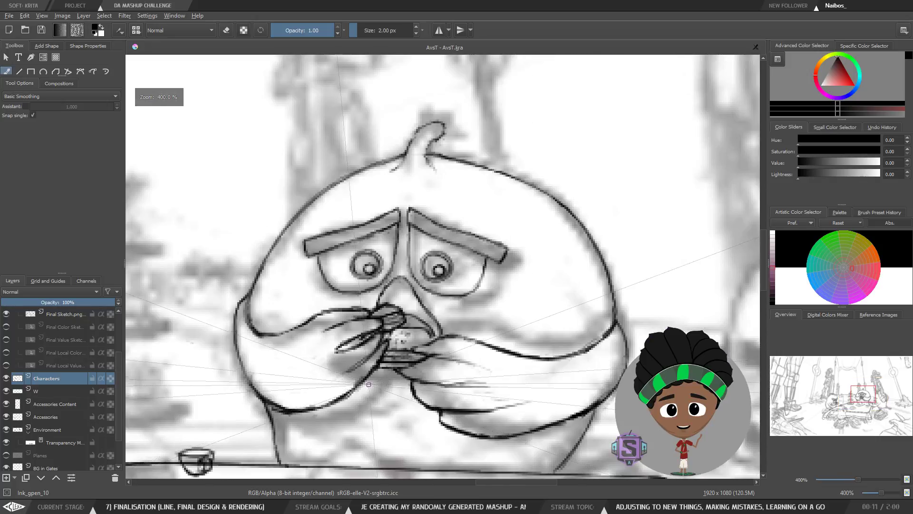
pyautogui.moveTo(369, 384)
pyautogui.mouseDown()
pyautogui.moveTo(360, 358)
pyautogui.moveTo(344, 358)
pyautogui.moveTo(340, 344)
pyautogui.moveTo(381, 375)
pyautogui.mouseUp()
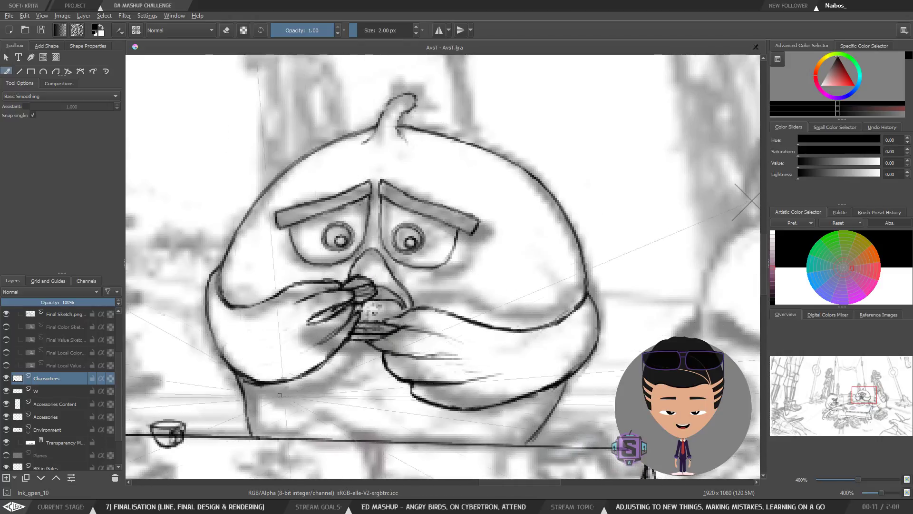
# Examine the worried bird's wing outlines up close and against the whole tea party scene, including a mirrored check.
pyautogui.hotkey('ctrl', '-')
pyautogui.hotkey('ctrl', '-')
pyautogui.moveTo(381, 393)
pyautogui.mouseDown()
pyautogui.moveTo(363, 397)
pyautogui.moveTo(327, 352)
pyautogui.mouseUp()
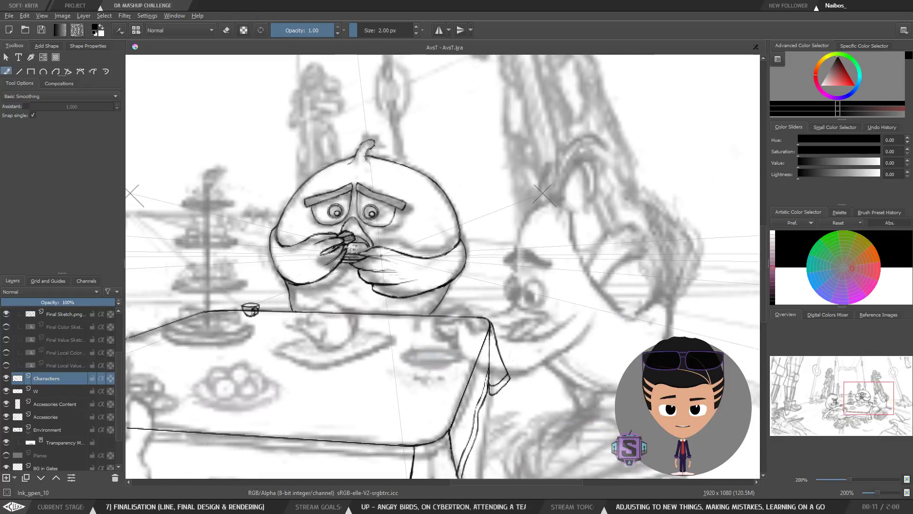
pyautogui.hotkey('ctrl', '+')
pyautogui.hotkey('ctrl', '+')
pyautogui.moveTo(420, 330); pyautogui.dragTo(509, 372)
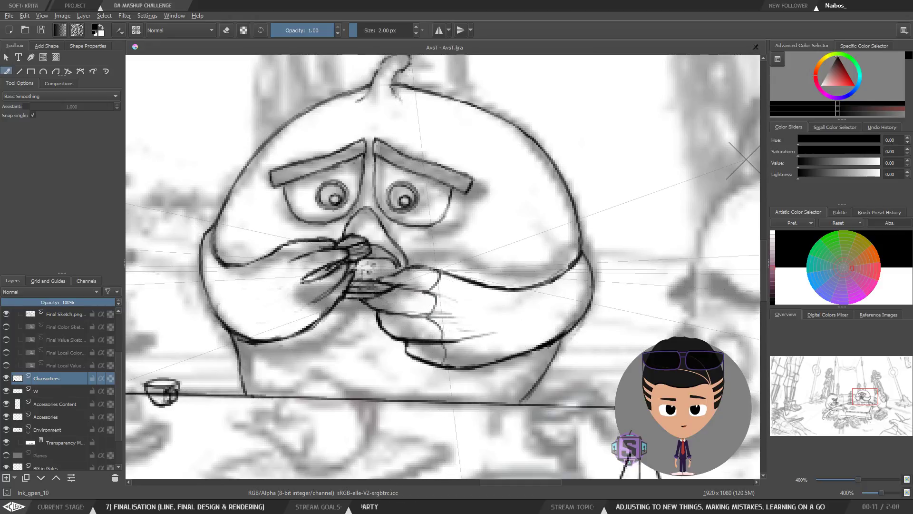
pyautogui.press('-')
pyautogui.press('-')
pyautogui.press('-')
pyautogui.press('-')
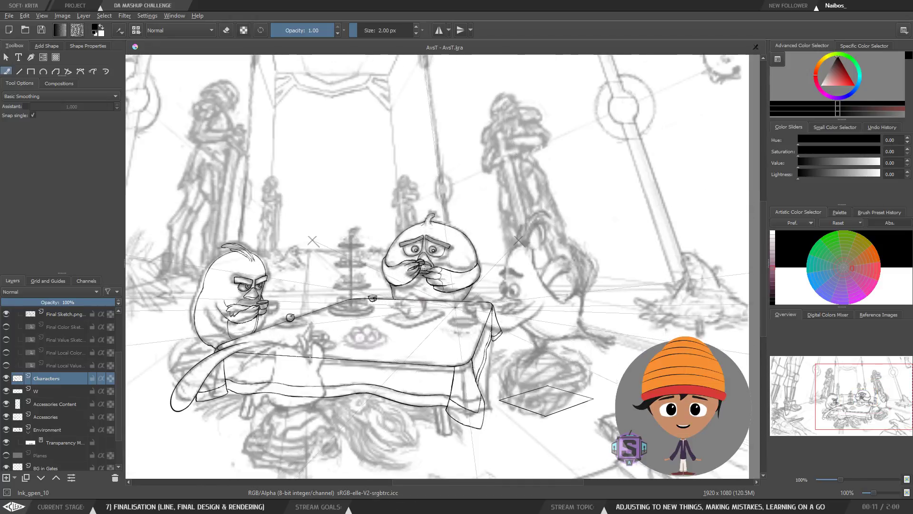
pyautogui.press('+')
pyautogui.press('+')
pyautogui.press('-')
pyautogui.press('-')
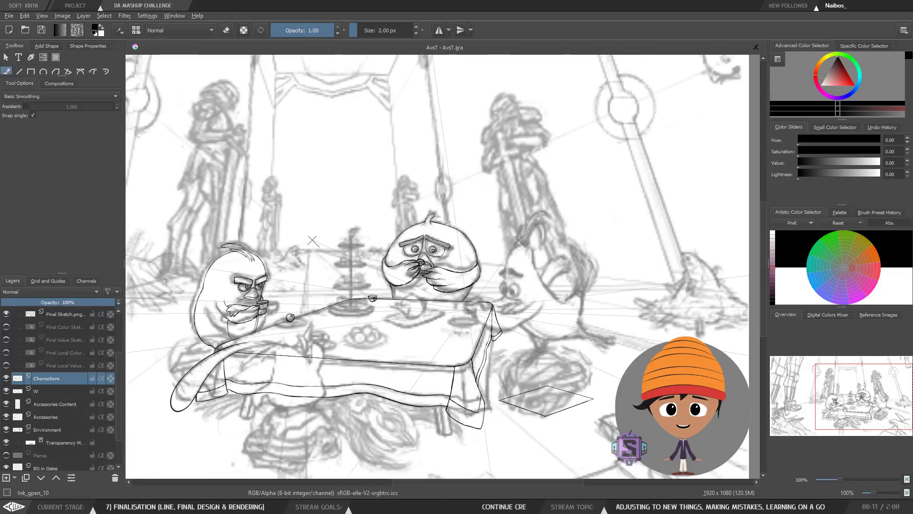
pyautogui.press('m')
pyautogui.press('m')
pyautogui.hotkey('ctrl', '+')
pyautogui.hotkey('ctrl', '+')
pyautogui.hotkey('ctrl', '+')
pyautogui.hotkey('ctrl', '+')
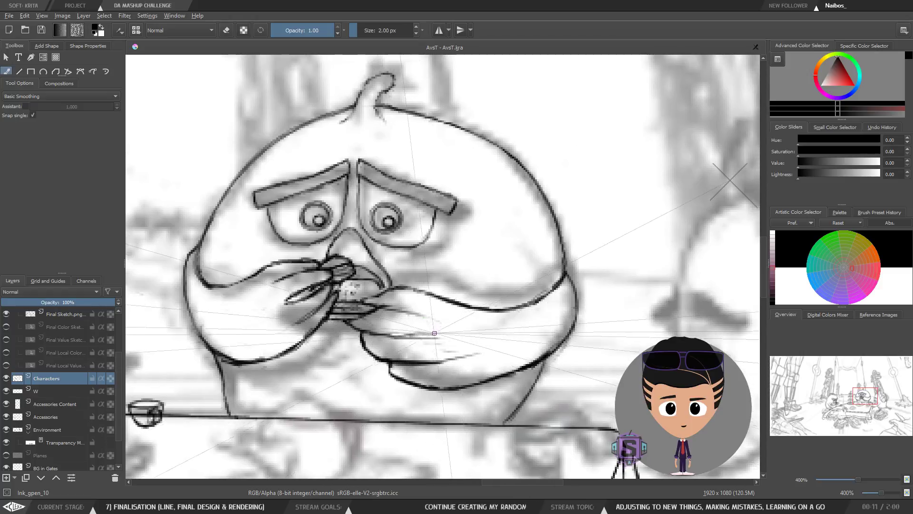
# Ink short feather lines inside the worried bird's wing on the teacup side, using the 2 px ink brush.
pyautogui.press('l')
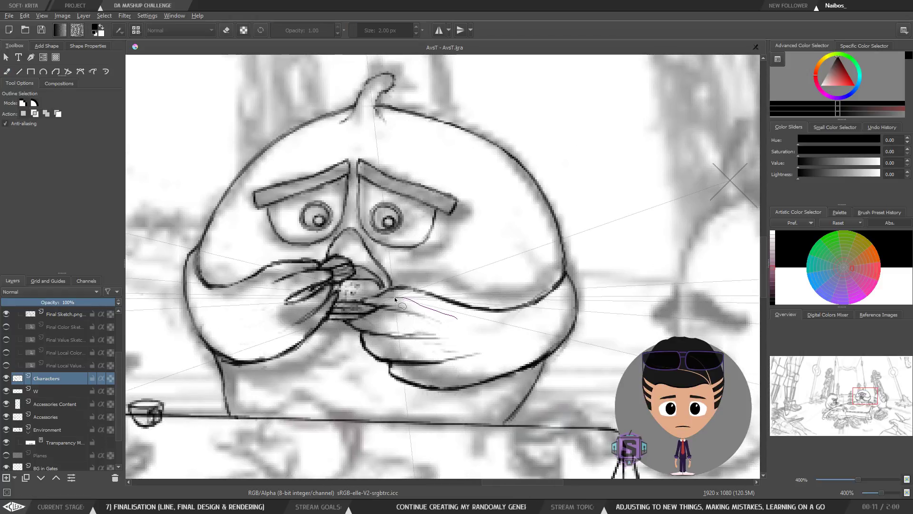
pyautogui.press('b')
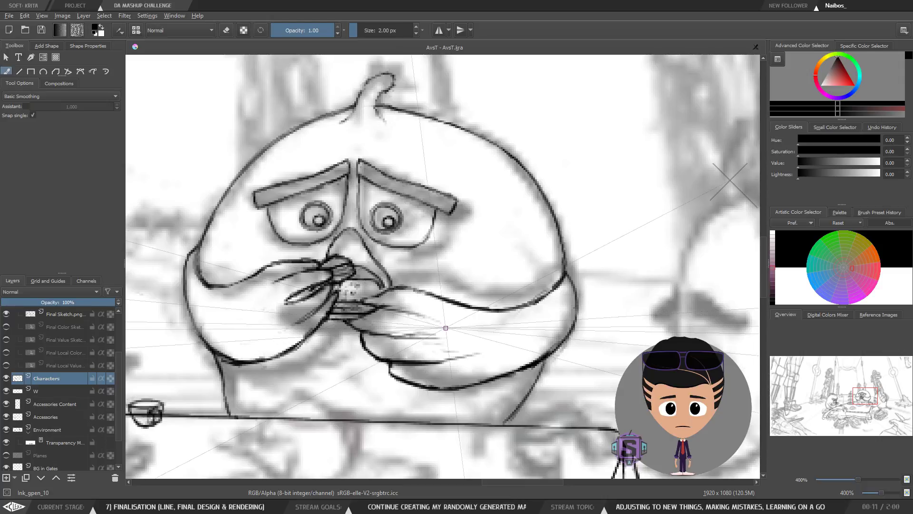
pyautogui.moveTo(450, 328); pyautogui.dragTo(485, 315)
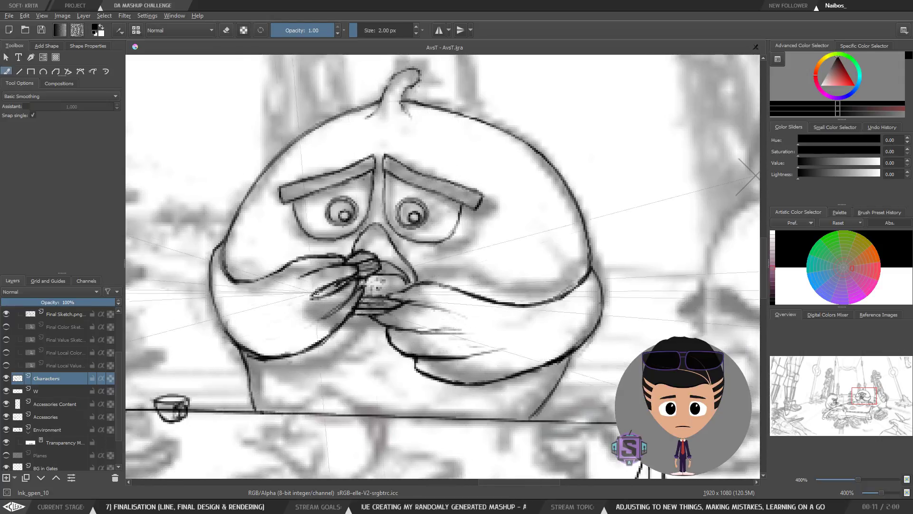
pyautogui.moveTo(295, 307); pyautogui.dragTo(316, 294)
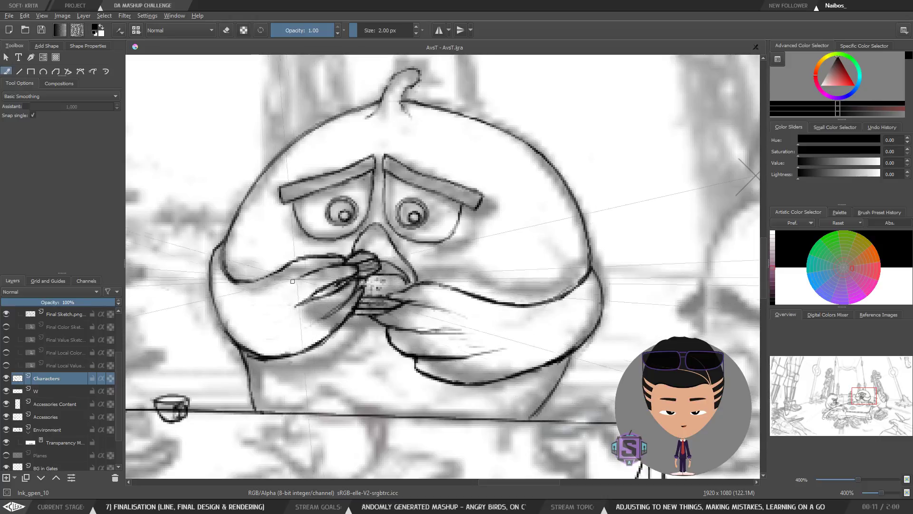
pyautogui.press('e')
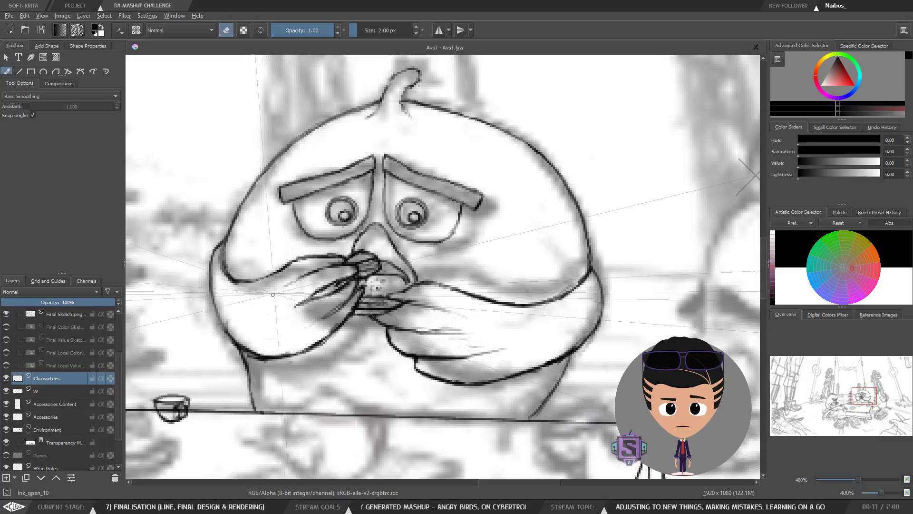
pyautogui.press('e')
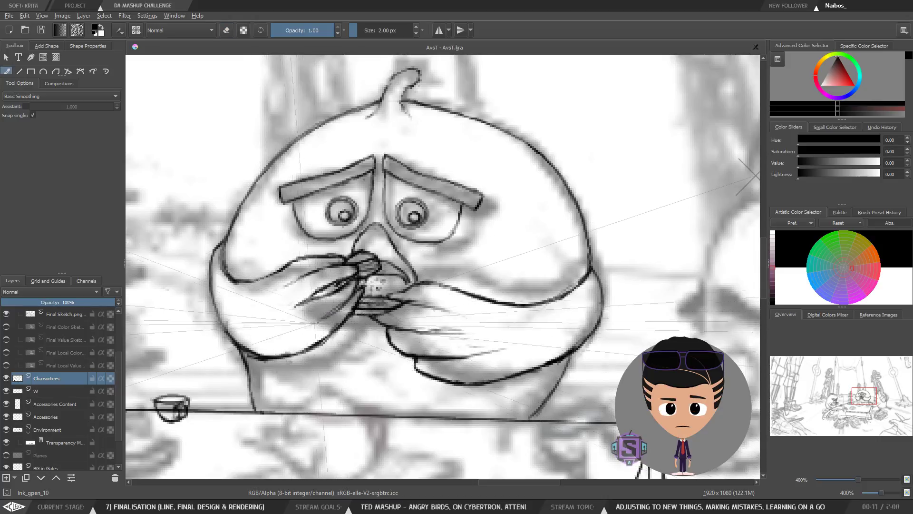
# Check the worried bird's inked wings and hands in mirrored and normal views, both up close and beside the table.
pyautogui.press('-')
pyautogui.press('-')
pyautogui.press('m')
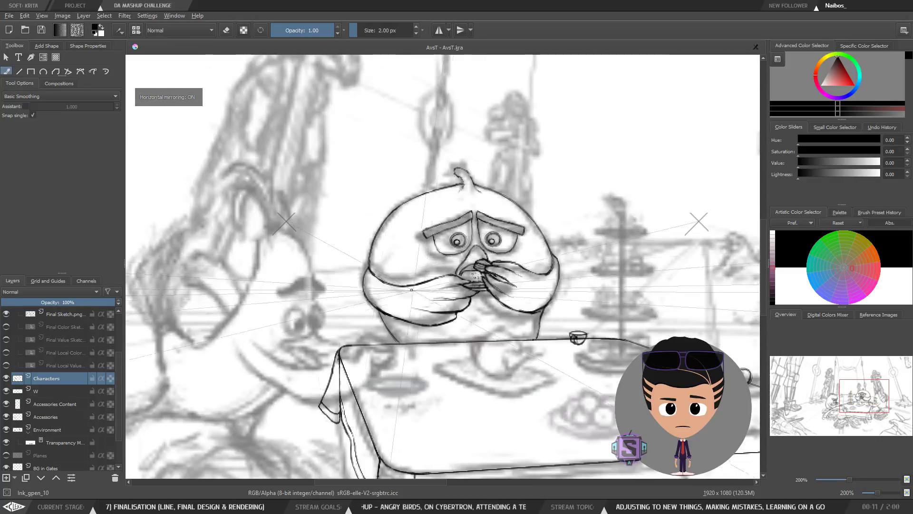
pyautogui.press('m')
pyautogui.press('+')
pyautogui.press('+')
pyautogui.moveTo(492, 329); pyautogui.dragTo(597, 288)
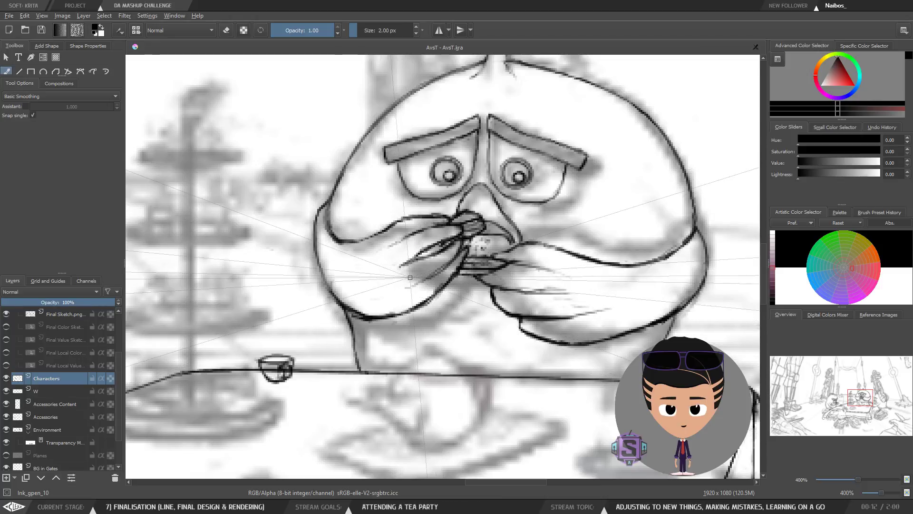
pyautogui.moveTo(411, 272); pyautogui.dragTo(402, 298)
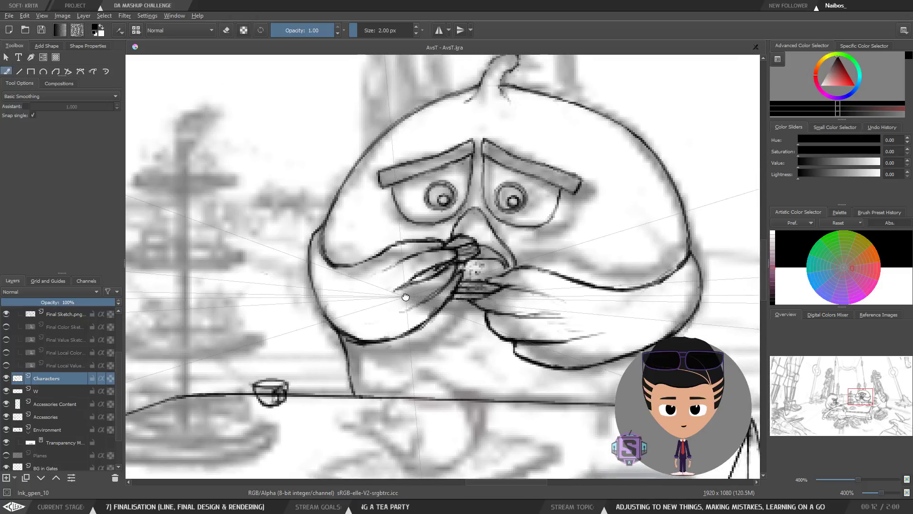
pyautogui.press('m')
pyautogui.press('-')
pyautogui.press('-')
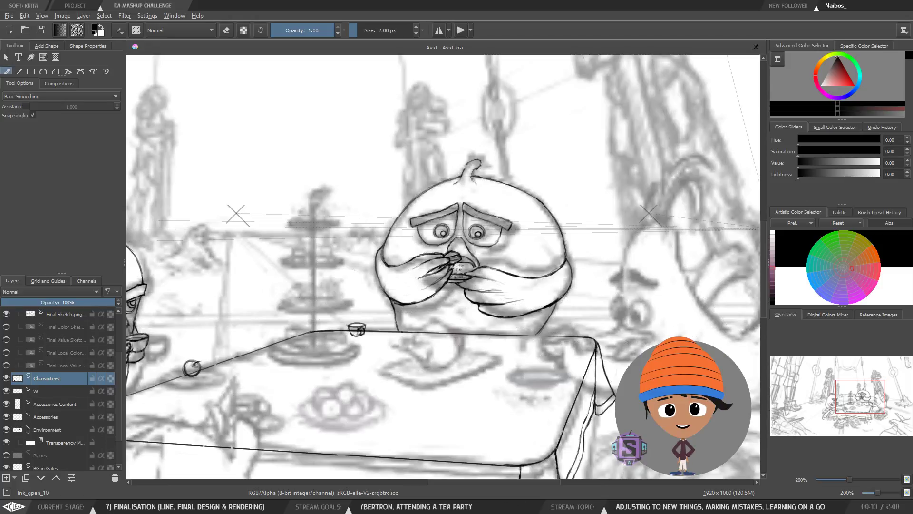
# Switch to Photos and place the AB (131).jpg reference above the worried bird on the canvas for comparison.
pyautogui.moveTo(411, 2); pyautogui.dragTo(445, 148)
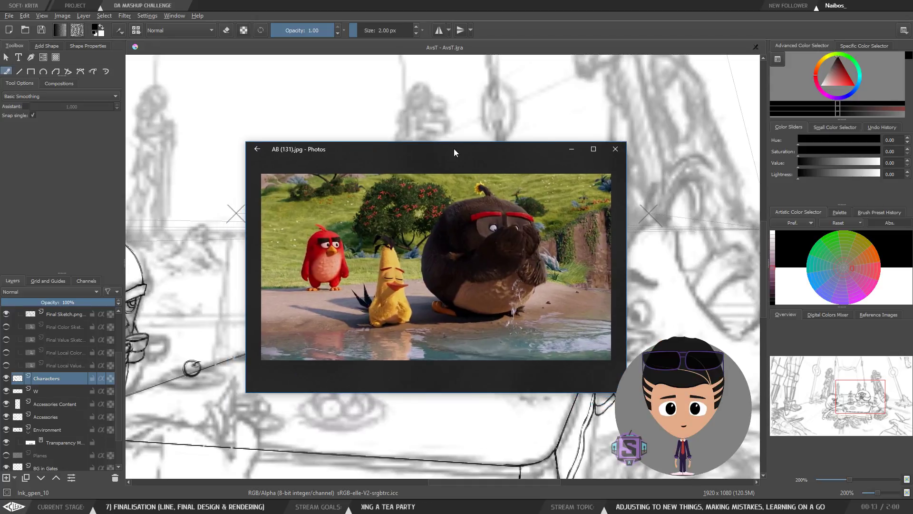
pyautogui.press('Left')
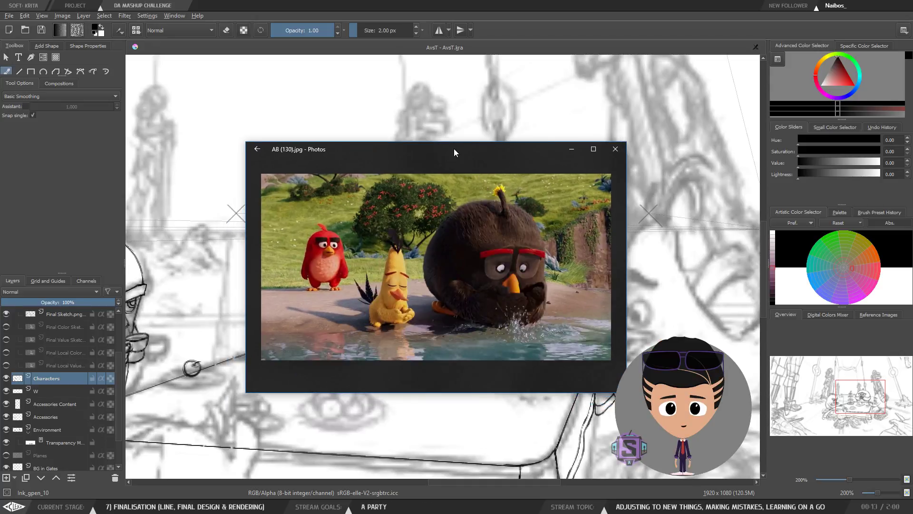
pyautogui.press('Right')
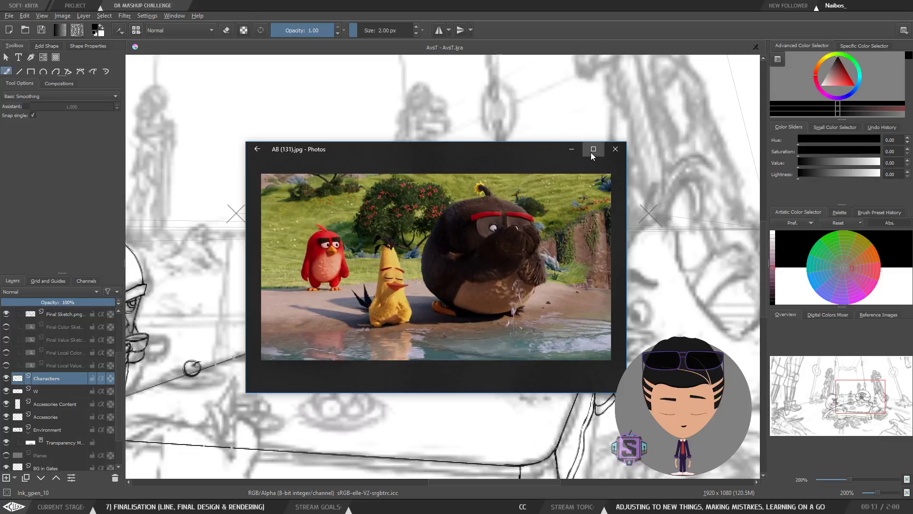
pyautogui.moveTo(498, 154); pyautogui.dragTo(369, 65)
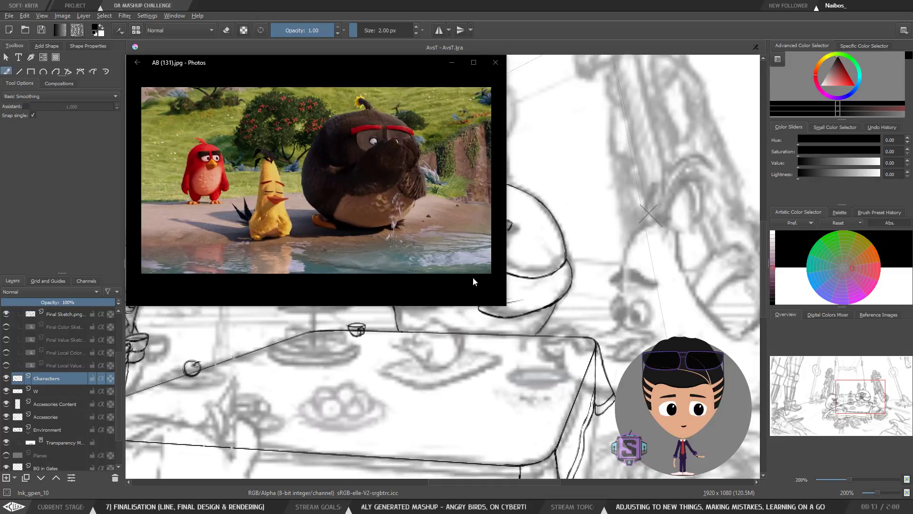
pyautogui.moveTo(545, 322)
pyautogui.mouseDown()
pyautogui.moveTo(588, 345)
pyautogui.moveTo(391, 444)
pyautogui.mouseUp()
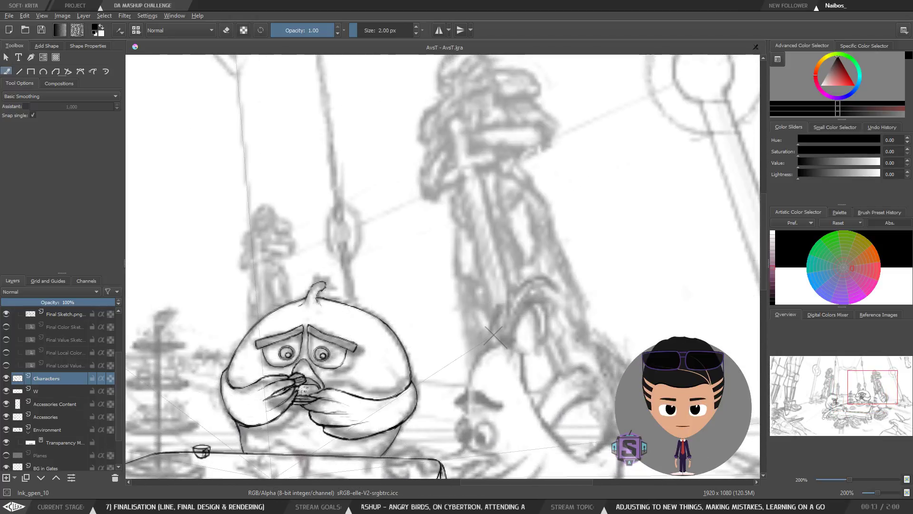
pyautogui.hotkey('alt', 'Tab')
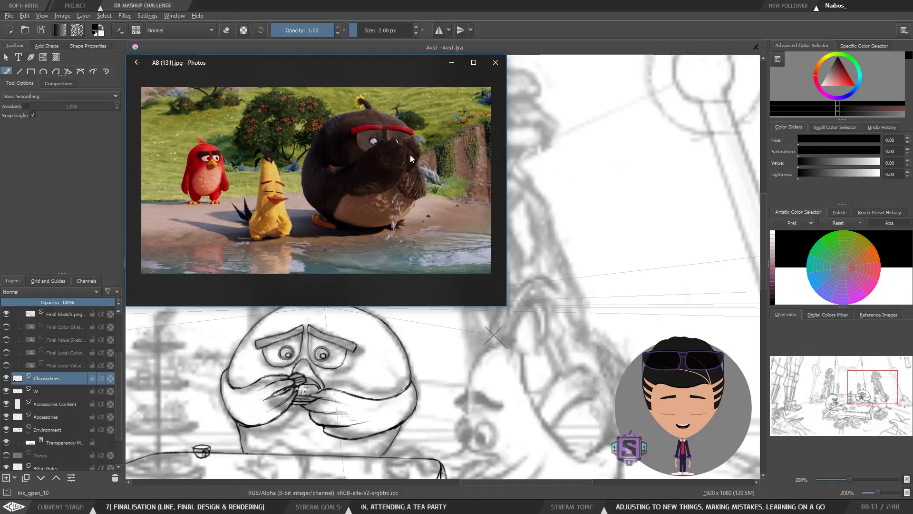
# Study the black bird's wing and hand poses in the reference photos AB (132).jpg back through AB (126).jpg.
pyautogui.press('Right')
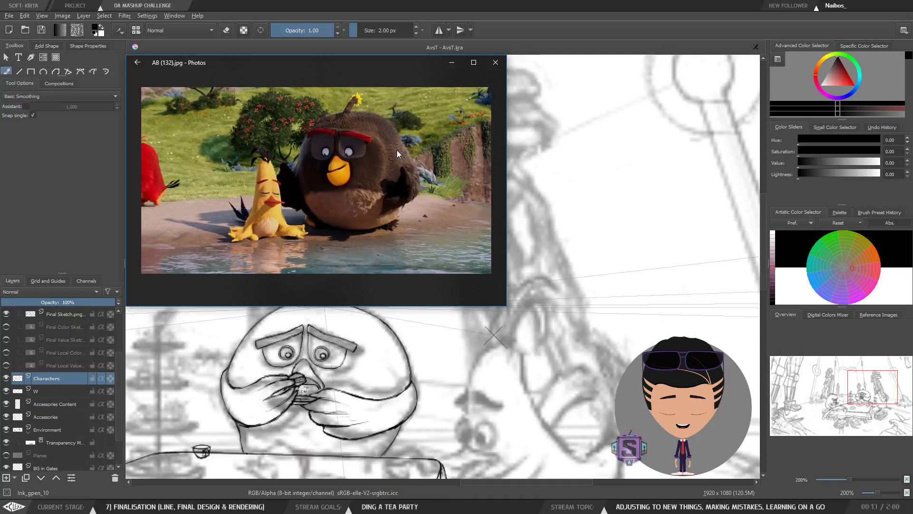
pyautogui.press('Left')
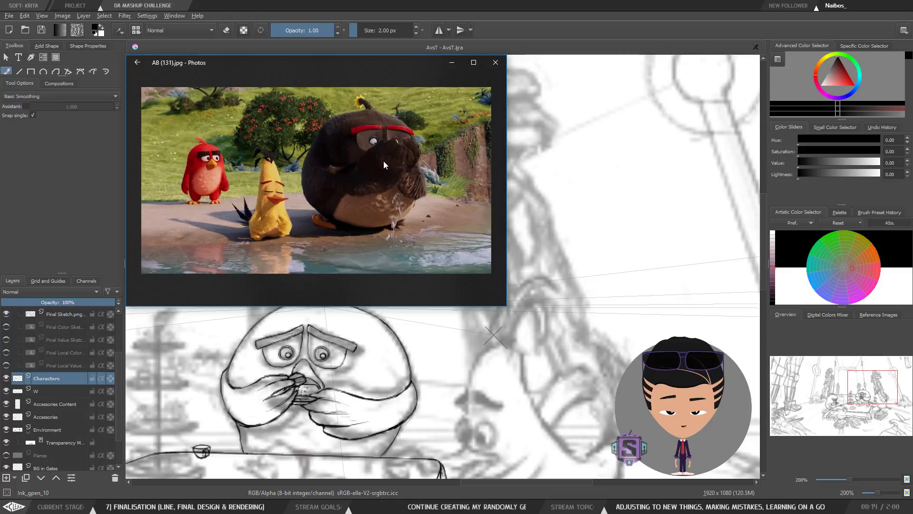
pyautogui.press('Left')
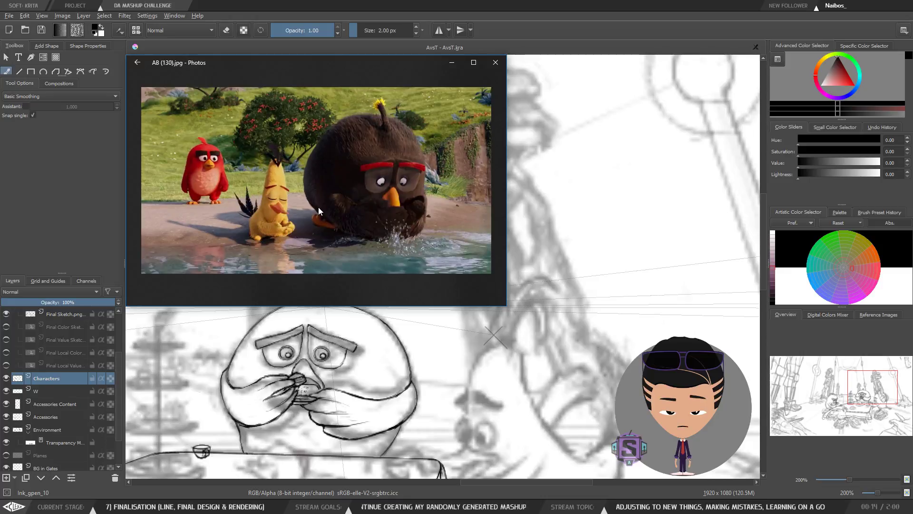
pyautogui.press('Left')
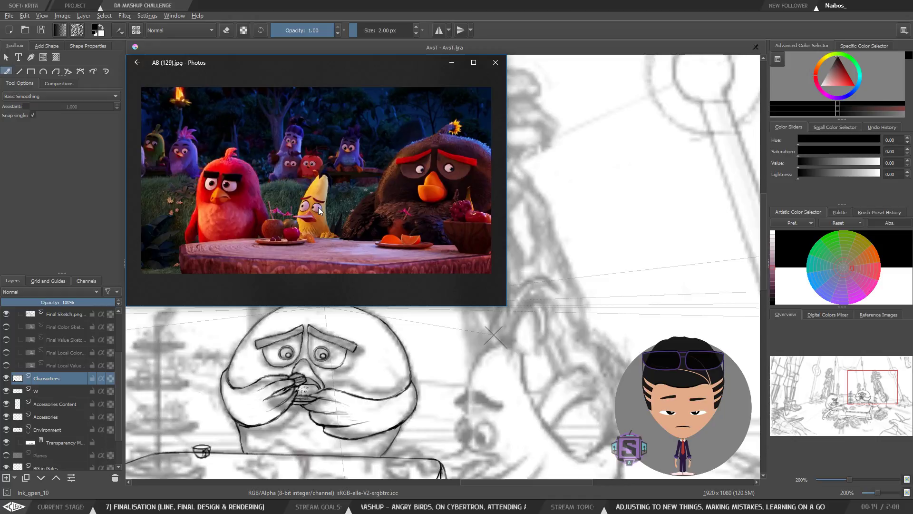
pyautogui.press('Left')
pyautogui.press('Left')
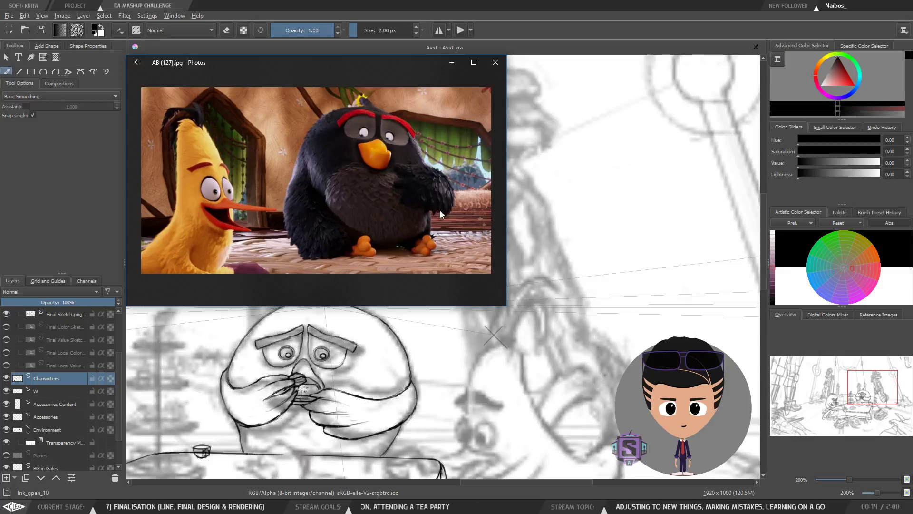
pyautogui.press('Left')
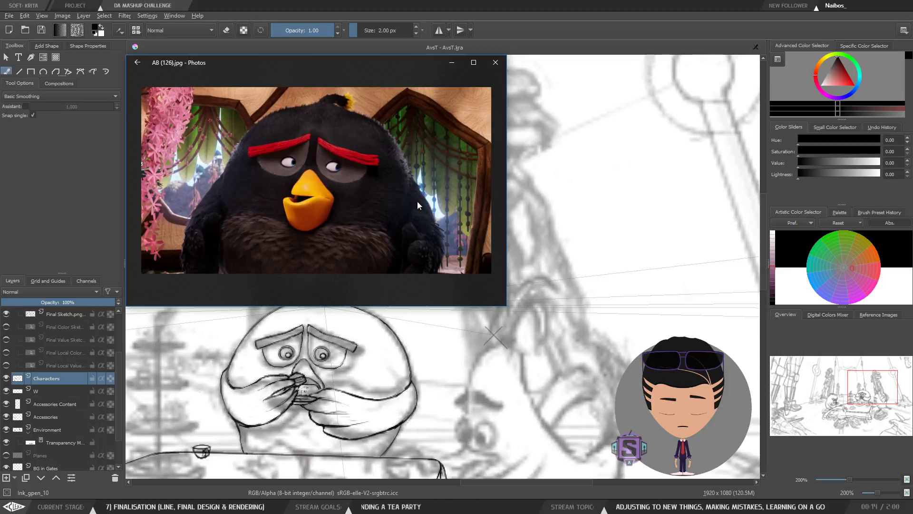
# Browse the reference photos from AB (125).jpg back to AB (116).jpg, comparing how the birds' wings and hands are shaped.
pyautogui.press('Left')
pyautogui.press('Left')
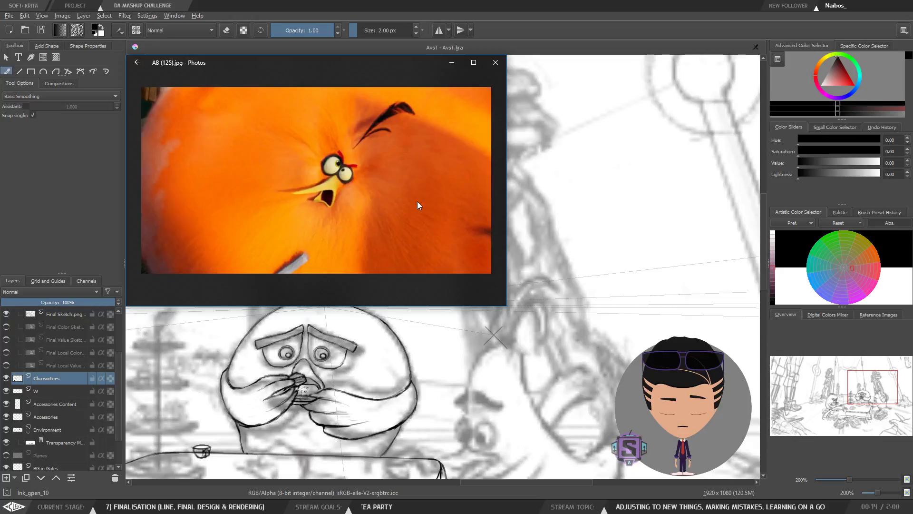
pyautogui.press('Left')
pyautogui.press('Left')
pyautogui.press('Left')
pyautogui.press('Left')
pyautogui.press('Left')
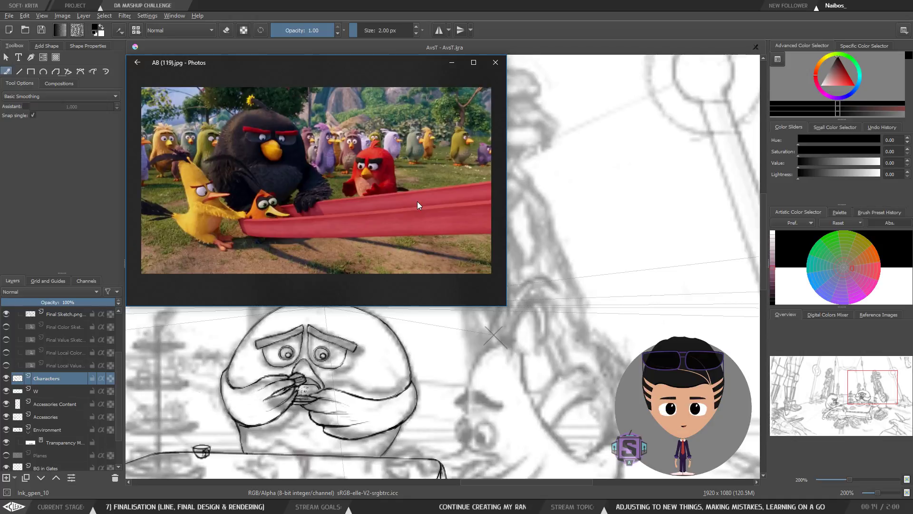
pyautogui.press('Right')
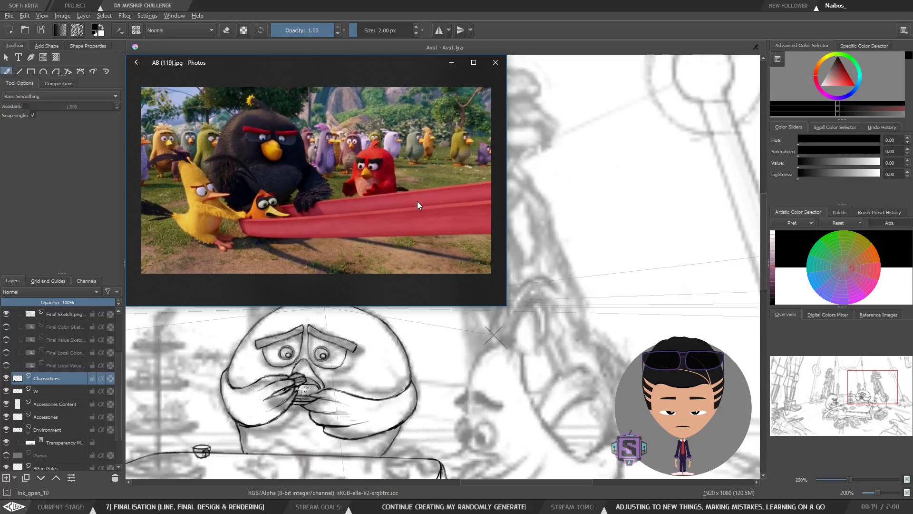
pyautogui.press('Left')
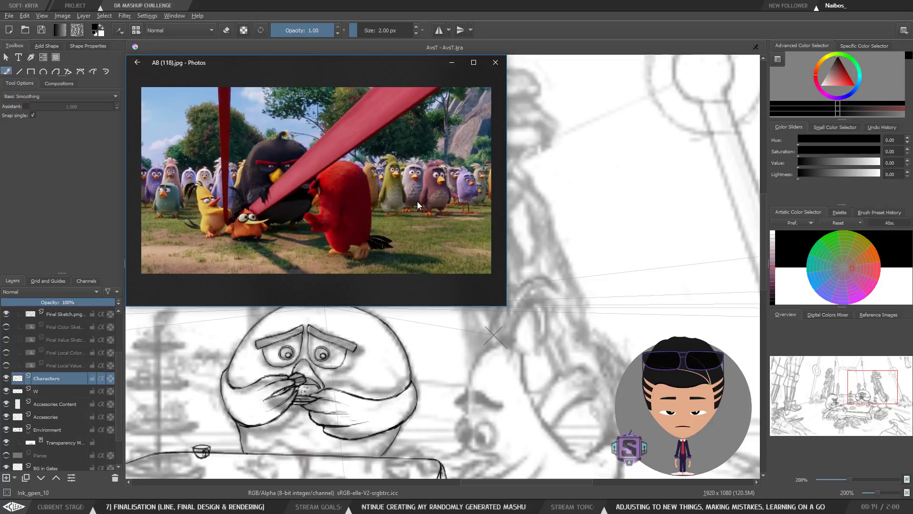
pyautogui.press('Left')
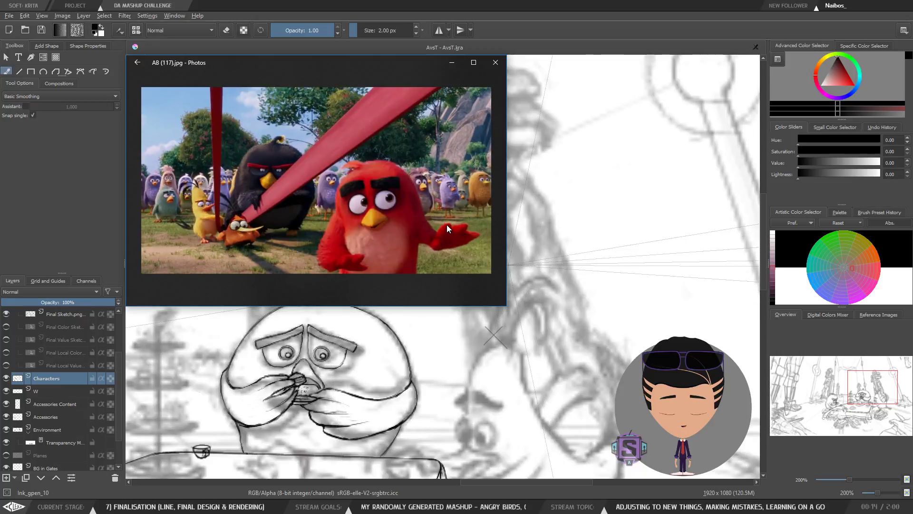
pyautogui.press('Left')
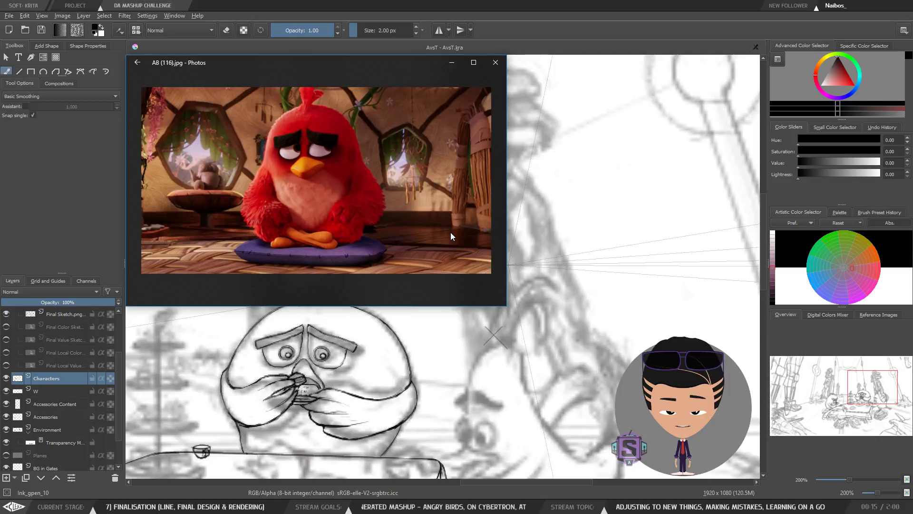
pyautogui.press('Right')
pyautogui.press('Right')
pyautogui.press('Right')
pyautogui.press('Left')
pyautogui.press('Left')
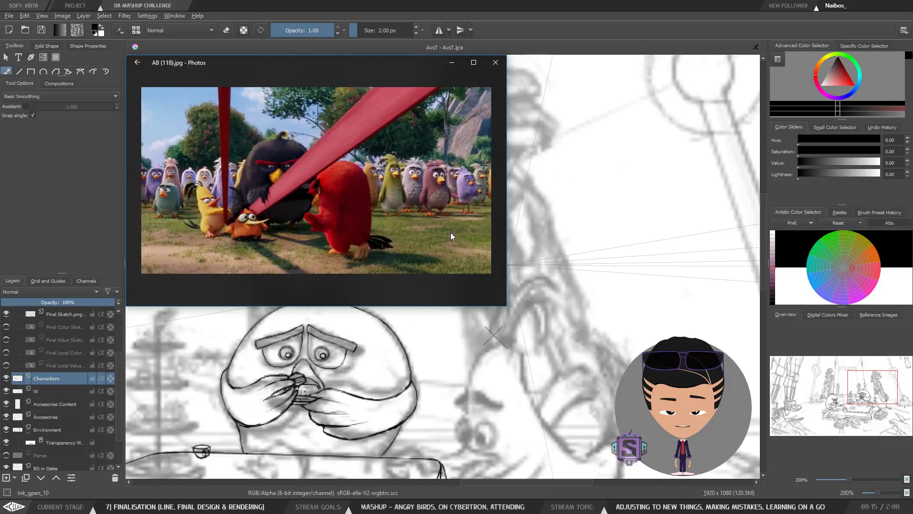
pyautogui.press('Left')
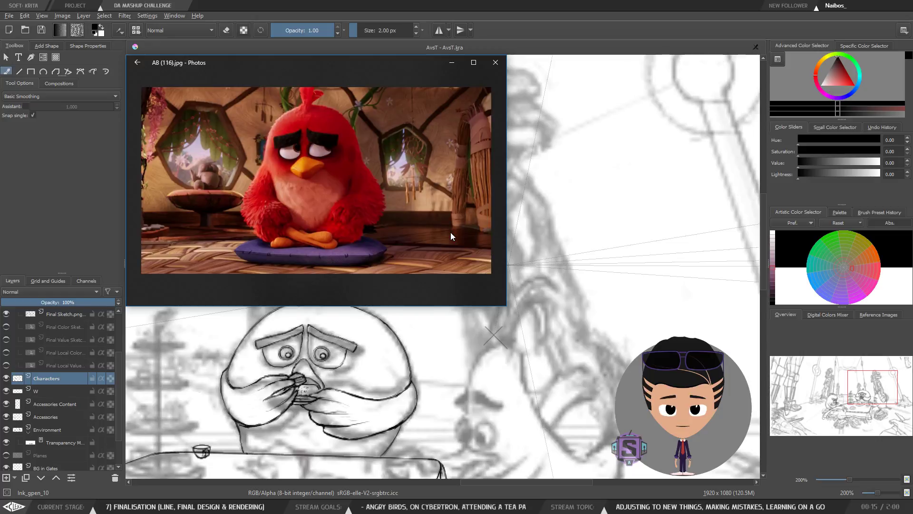
# Study the seated red bird and the black bird's wing poses in reference photos AB (116).jpg back through AB (112).jpg.
pyautogui.press('Left')
pyautogui.press('Left')
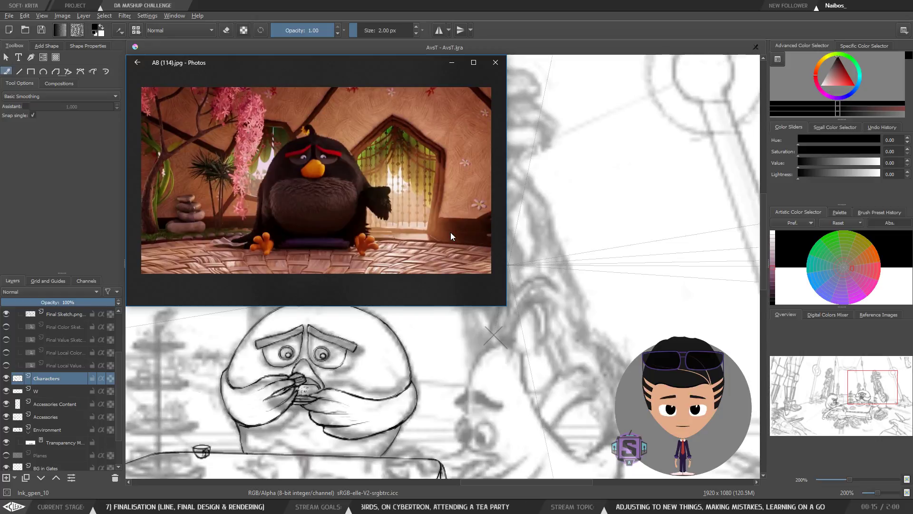
pyautogui.press('Left')
pyautogui.press('Left')
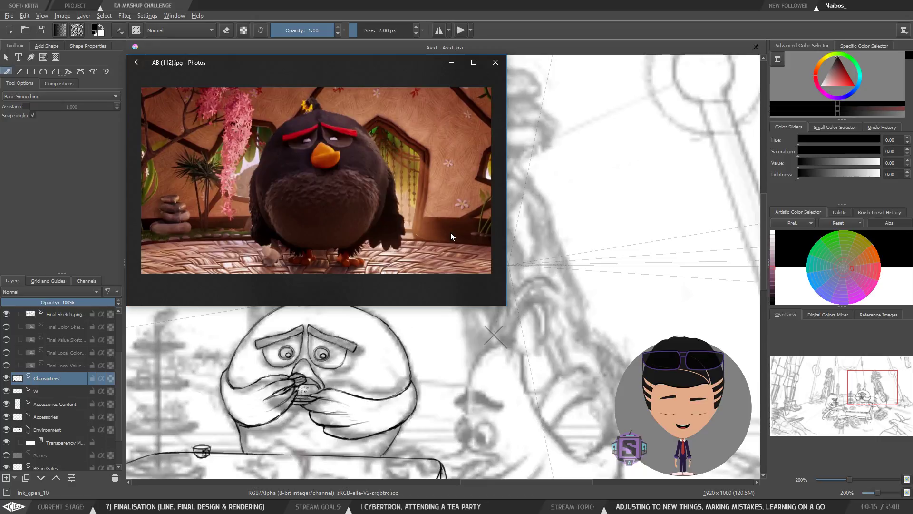
pyautogui.press('Left')
pyautogui.press('Left')
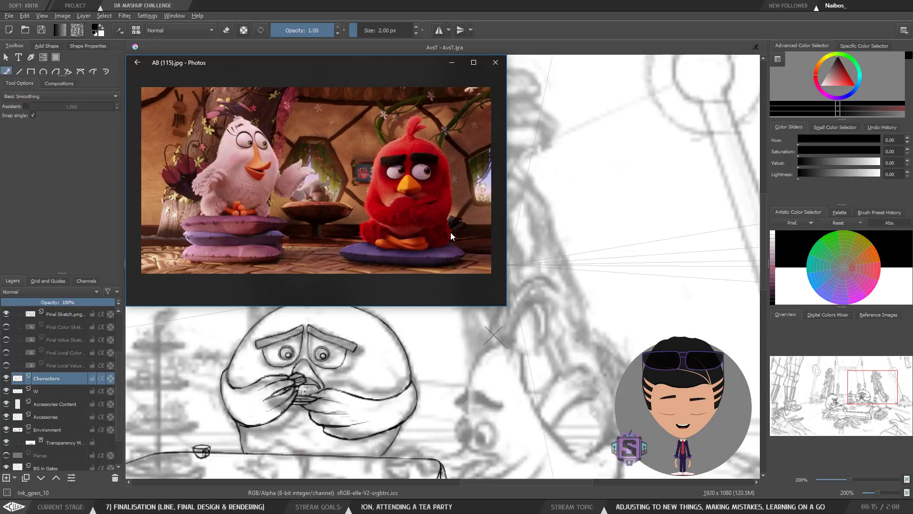
# Compare the wing and hand poses in reference photos AB (115).jpg, AB (111).jpg, AB (110).jpg and AB (109).jpg.
pyautogui.press('Right')
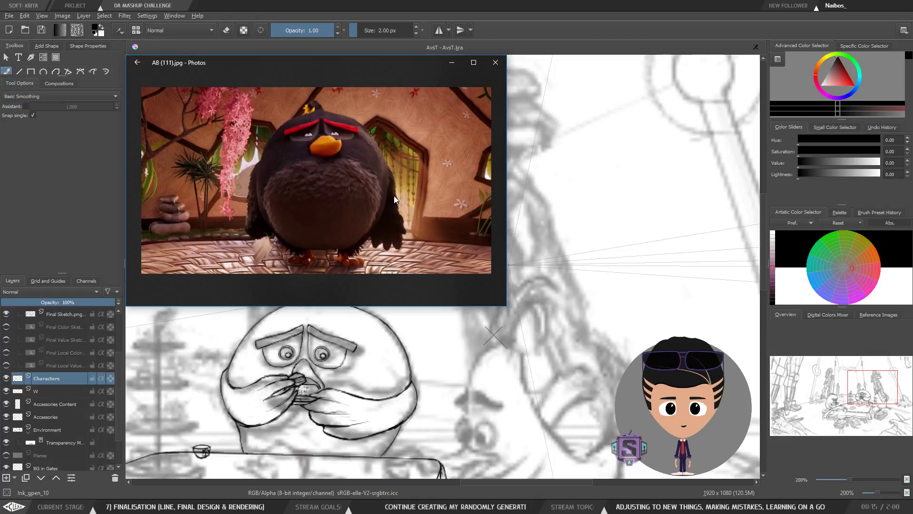
pyautogui.press('Right')
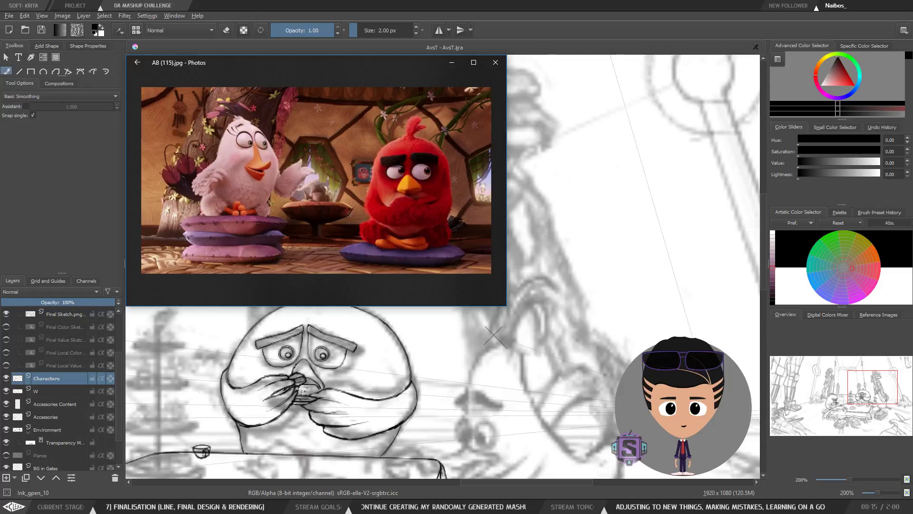
pyautogui.press('Right')
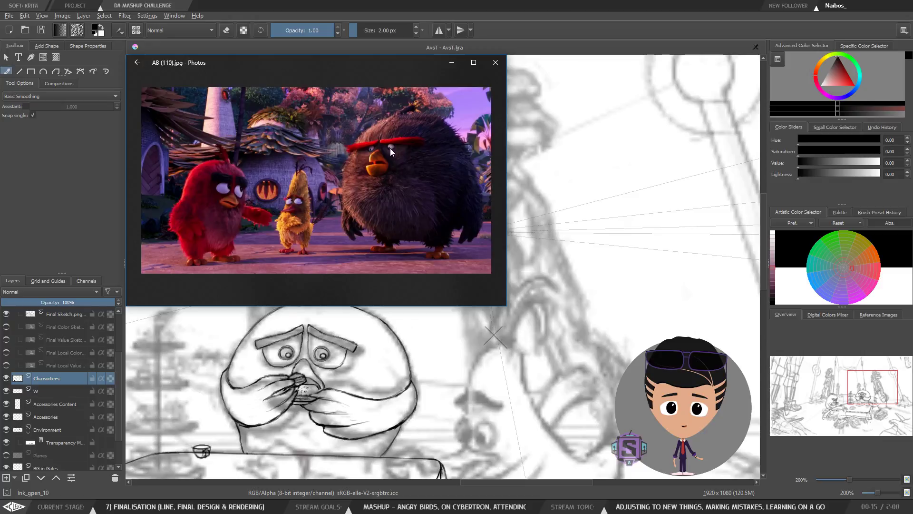
pyautogui.press('Left')
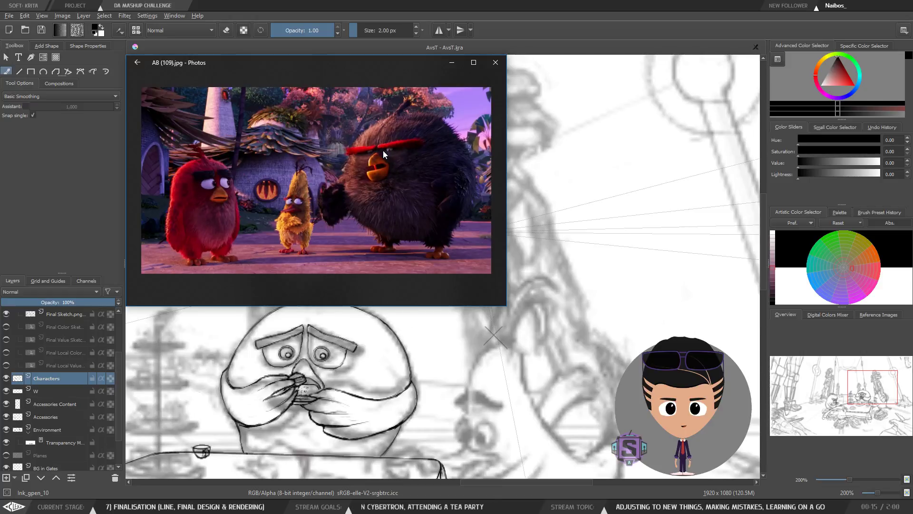
pyautogui.press('Right')
pyautogui.press('Left')
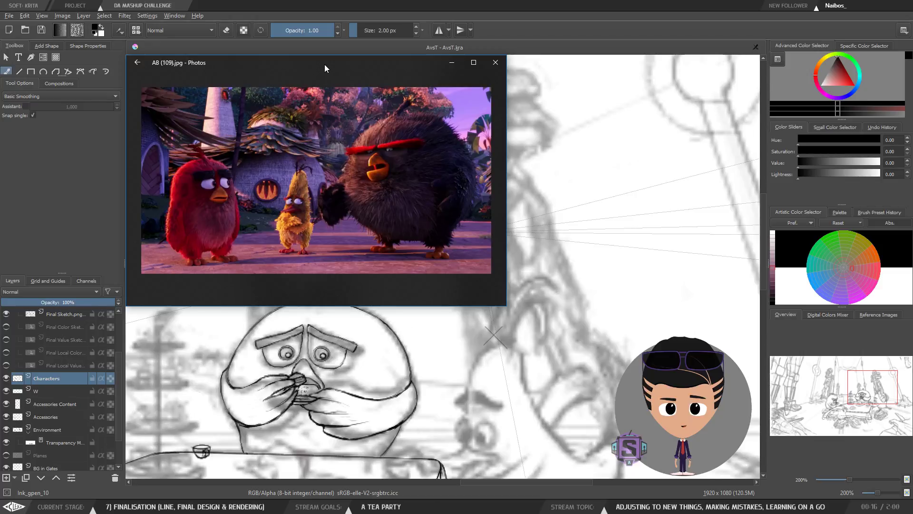
# Clear the reference photo off the canvas and examine the worried bird's inked wings up close and beside the table.
pyautogui.moveTo(324, 65); pyautogui.dragTo(365, 0)
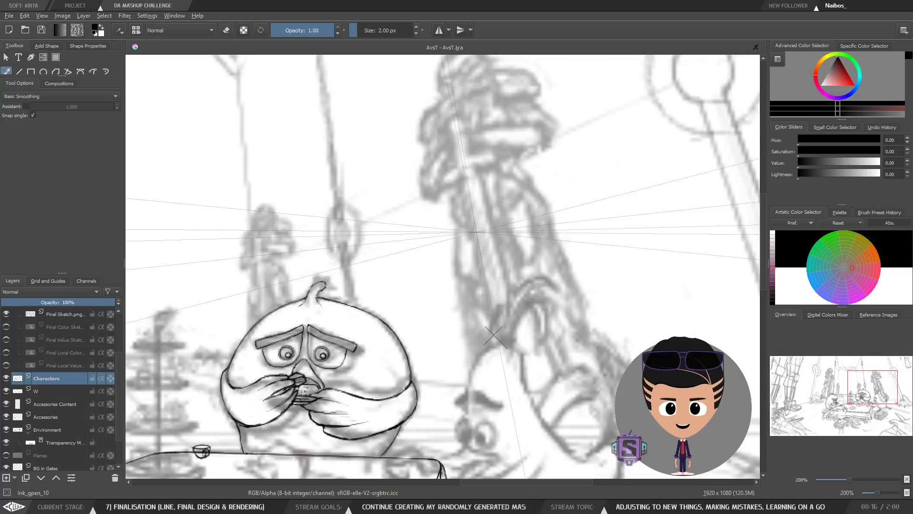
pyautogui.moveTo(421, 272)
pyautogui.mouseDown()
pyautogui.moveTo(429, 269)
pyautogui.moveTo(429, 327)
pyautogui.moveTo(515, 221)
pyautogui.mouseUp()
pyautogui.hotkey('ctrl', 'z')
pyautogui.moveTo(422, 333)
pyautogui.mouseDown()
pyautogui.moveTo(599, 271)
pyautogui.moveTo(529, 265)
pyautogui.mouseUp()
pyautogui.scroll(2, 529, 265)
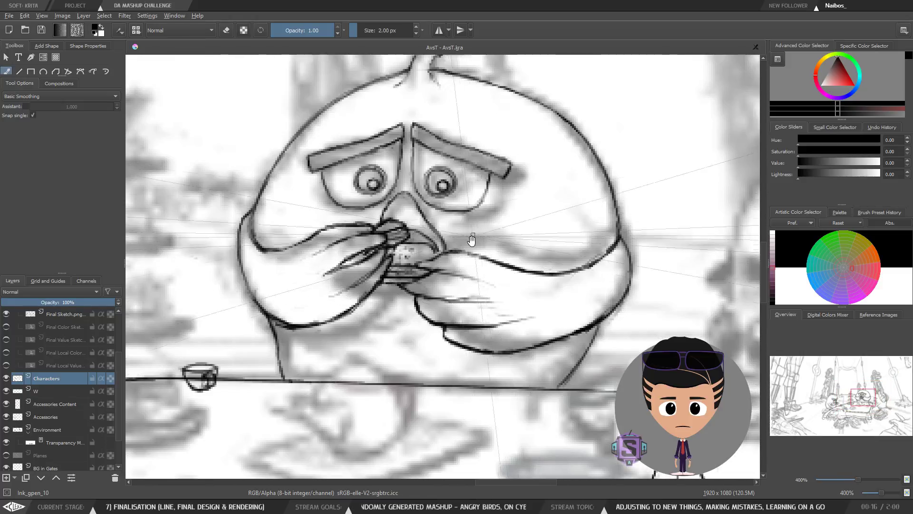
pyautogui.moveTo(450, 301)
pyautogui.mouseDown()
pyautogui.moveTo(443, 308)
pyautogui.moveTo(453, 304)
pyautogui.moveTo(439, 292)
pyautogui.moveTo(445, 285)
pyautogui.mouseUp()
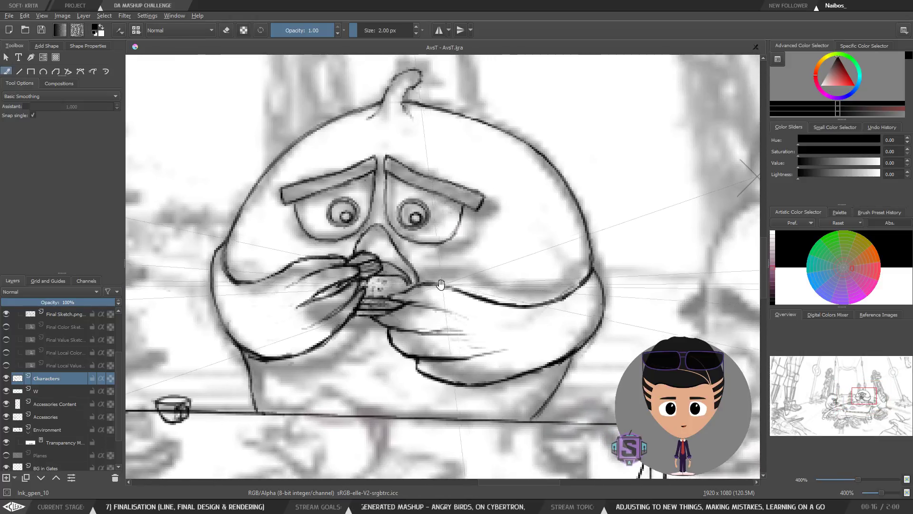
pyautogui.scroll(-2, 443, 236)
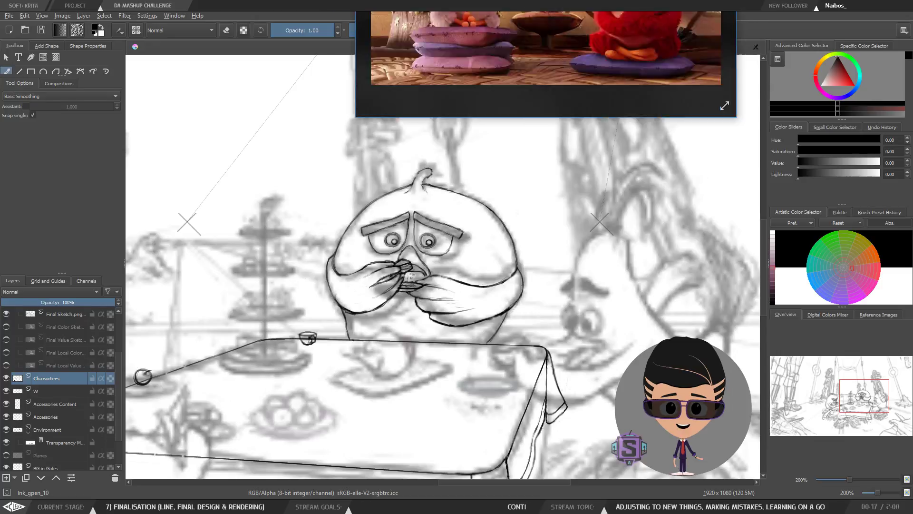
# Load the AC_Painting workspace and place the AB (115).jpg reference photo back over the canvas.
pyautogui.moveTo(547, 1); pyautogui.dragTo(320, 70)
pyautogui.click(904, 30)
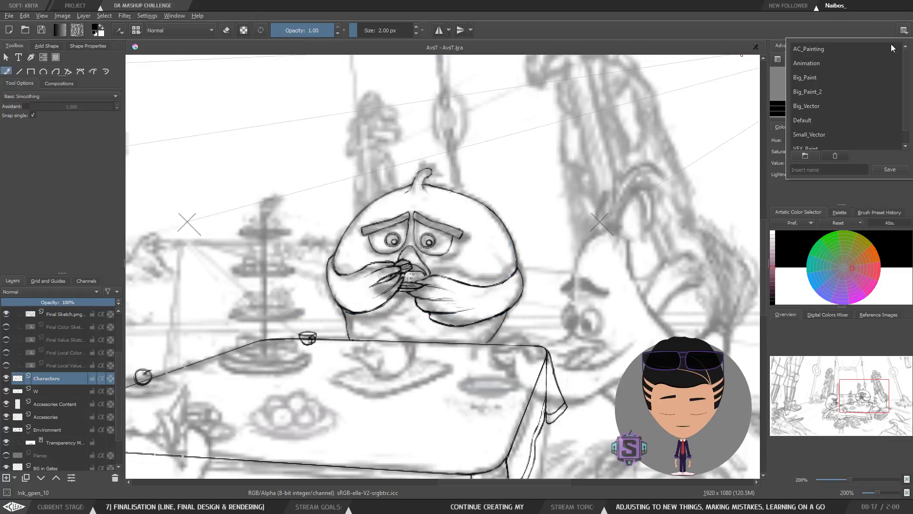
pyautogui.click(809, 49)
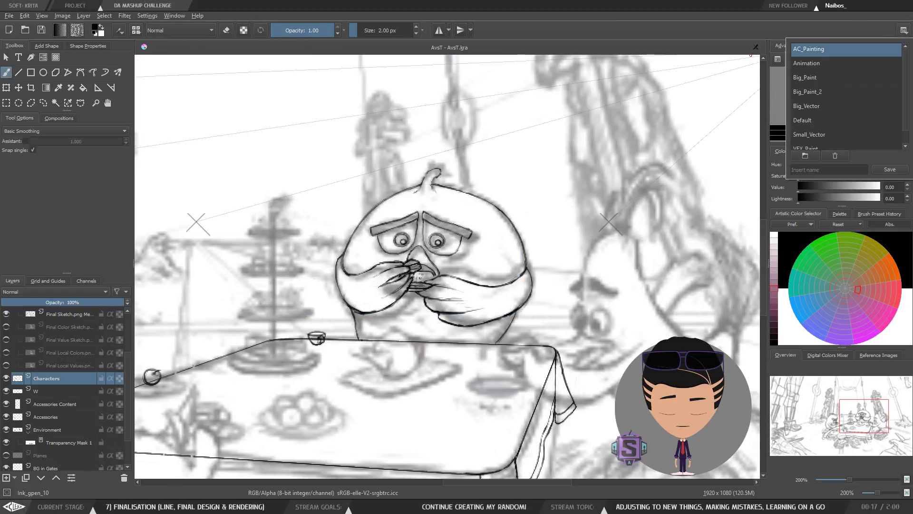
pyautogui.hotkey('alt', 'Tab')
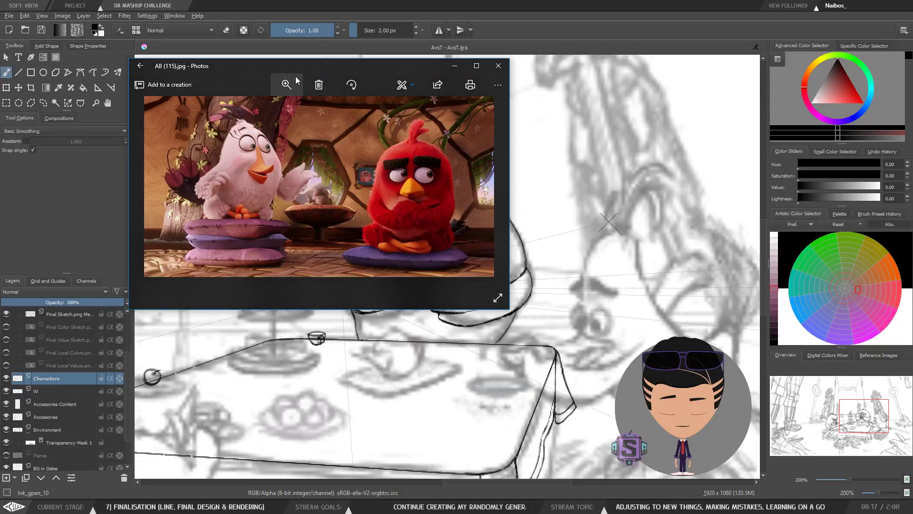
pyautogui.moveTo(300, 61); pyautogui.dragTo(306, 60)
# Study the black bird's body and wing shapes in reference photos AB (111).jpg, AB (113).jpg and AB (114).jpg.
pyautogui.press('Right')
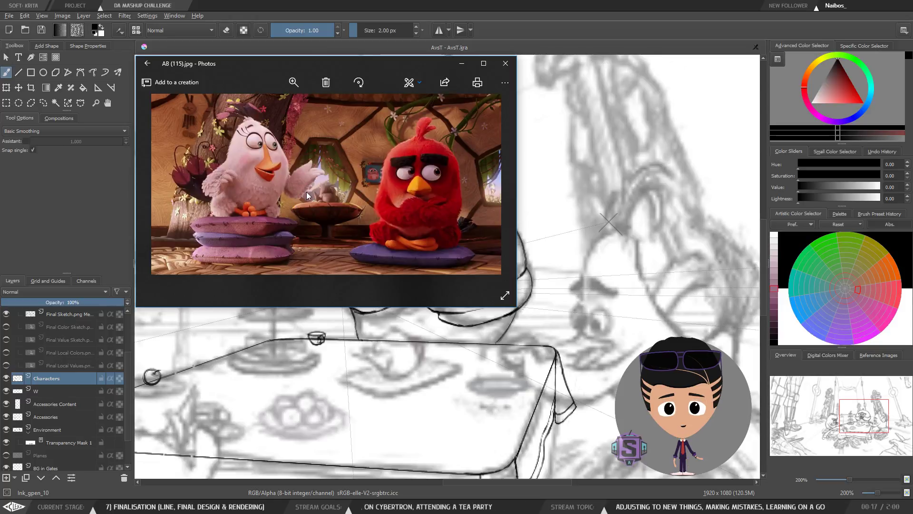
pyautogui.press('Left')
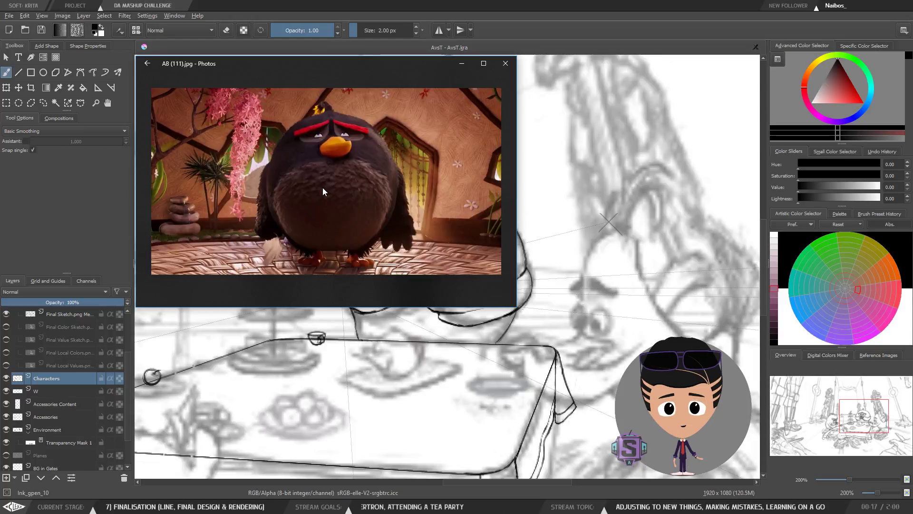
pyautogui.press('Right')
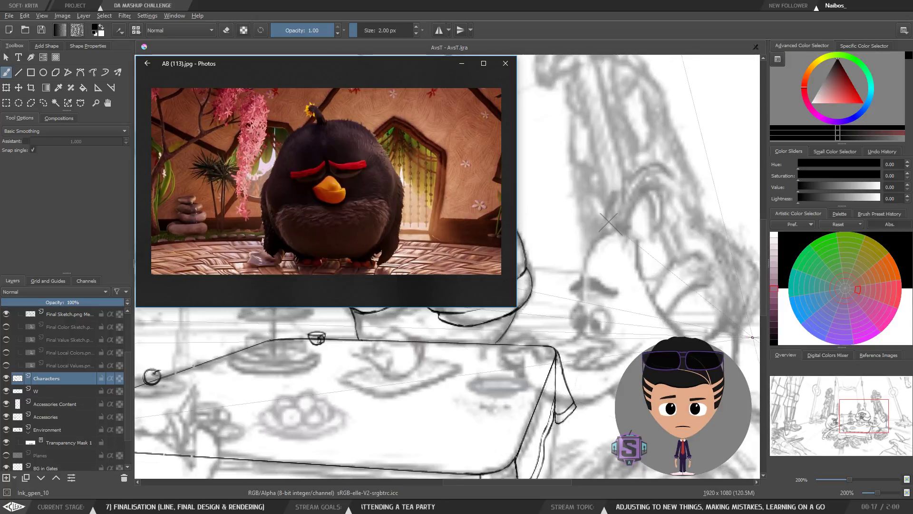
pyautogui.press('Right')
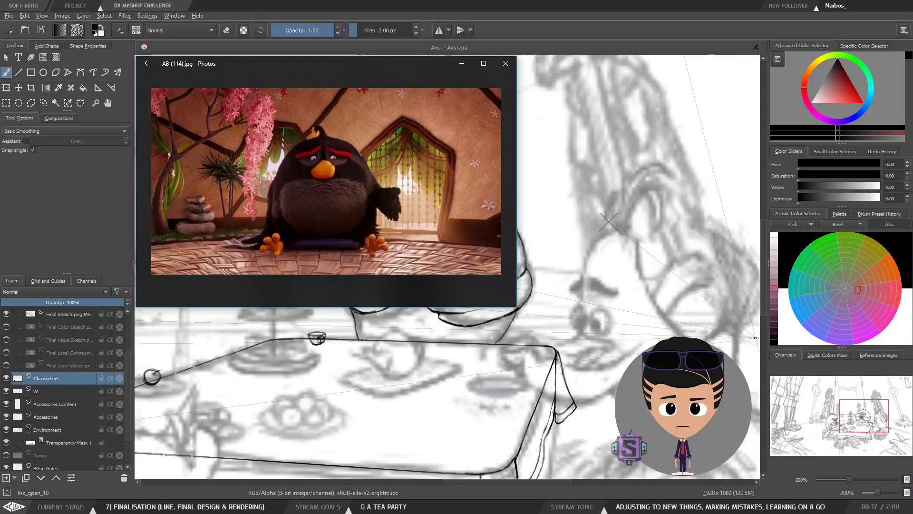
pyautogui.press('Right')
pyautogui.press('Left')
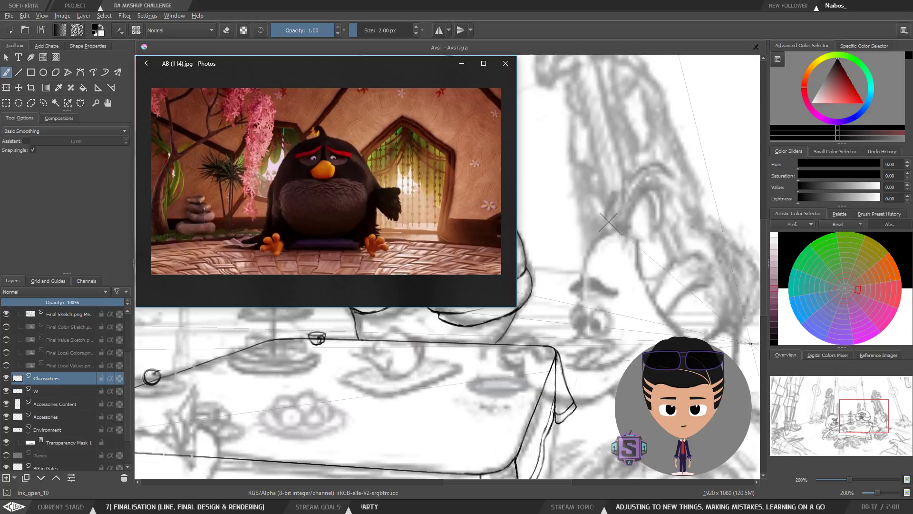
# Browse the group-scene reference photos around AB (117).jpg and AB (119).jpg, comparing how the birds' wings bend and grip.
pyautogui.press('Right')
pyautogui.press('Right')
pyautogui.press('Right')
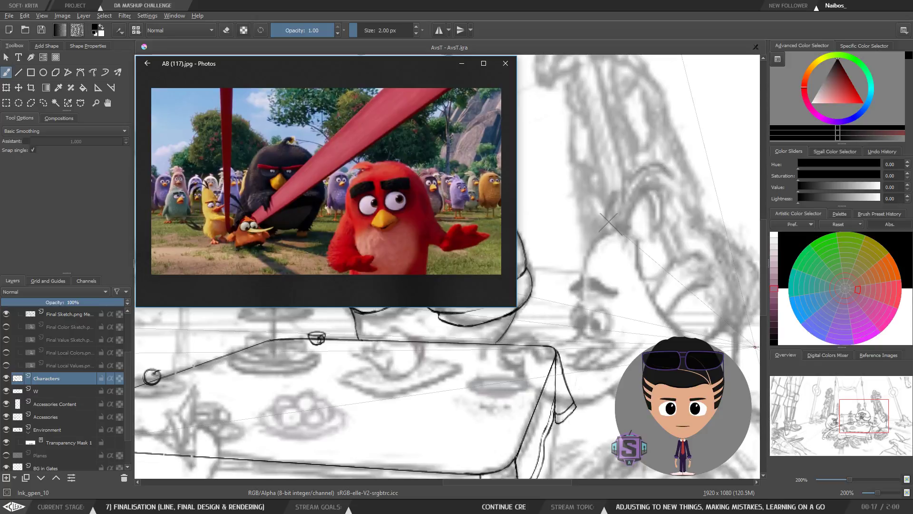
pyautogui.press('Right')
pyautogui.press('Right')
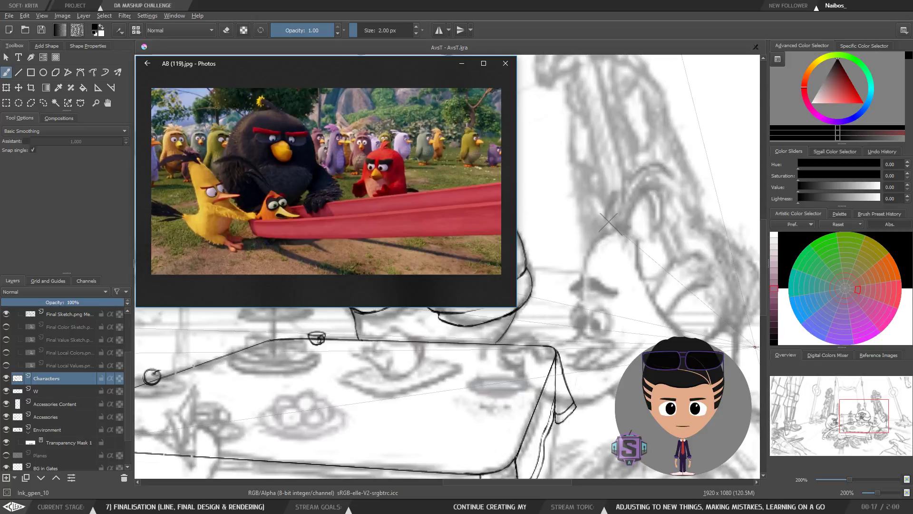
pyautogui.press('Left')
pyautogui.press('Right')
pyautogui.press('Right')
pyautogui.press('Left')
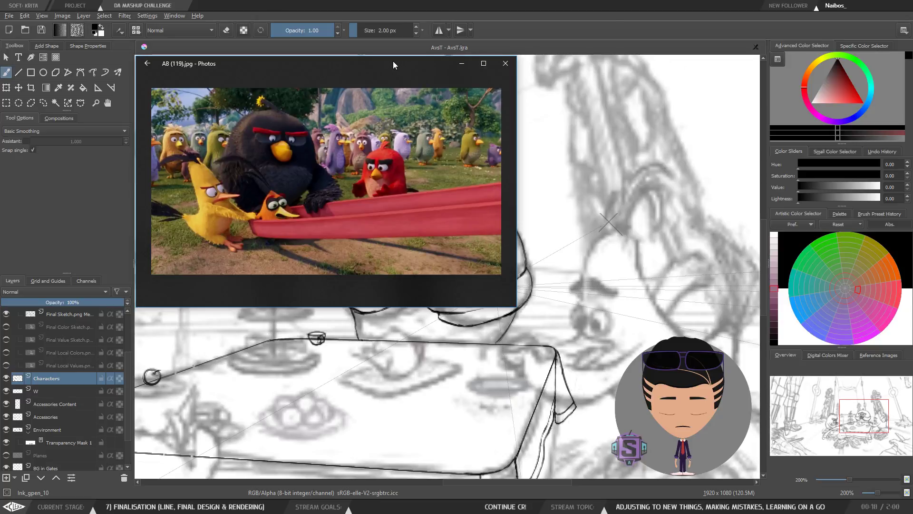
# Move the reference photo away from the canvas and check the worried bird's wing pose up close and within the wider scene.
pyautogui.moveTo(393, 61); pyautogui.dragTo(537, 0)
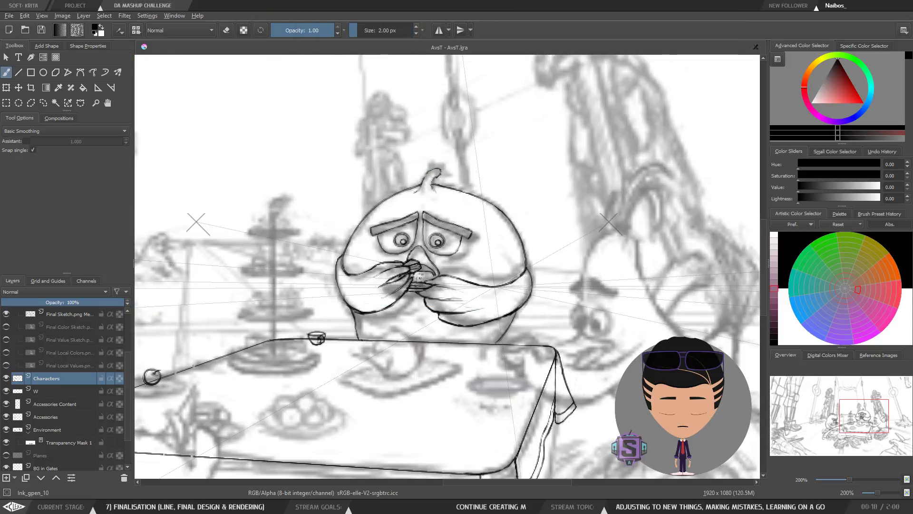
pyautogui.moveTo(468, 242); pyautogui.dragTo(476, 246)
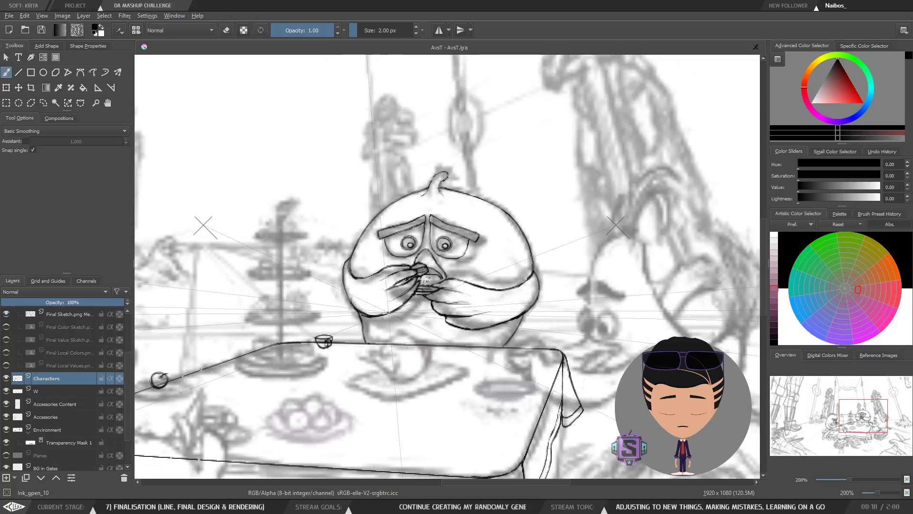
pyautogui.hotkey('ctrl', '+')
pyautogui.hotkey('ctrl', '+')
pyautogui.moveTo(392, 346); pyautogui.dragTo(444, 342)
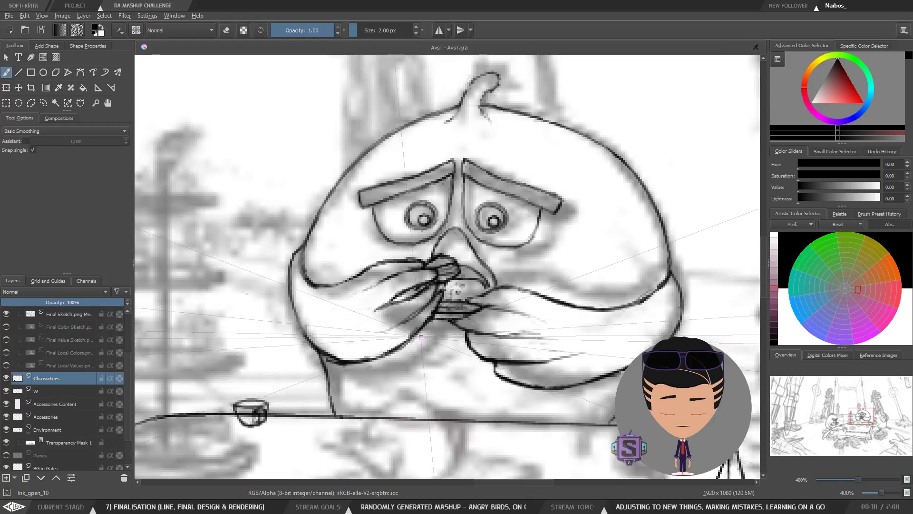
pyautogui.press('-')
pyautogui.moveTo(499, 264); pyautogui.dragTo(475, 319)
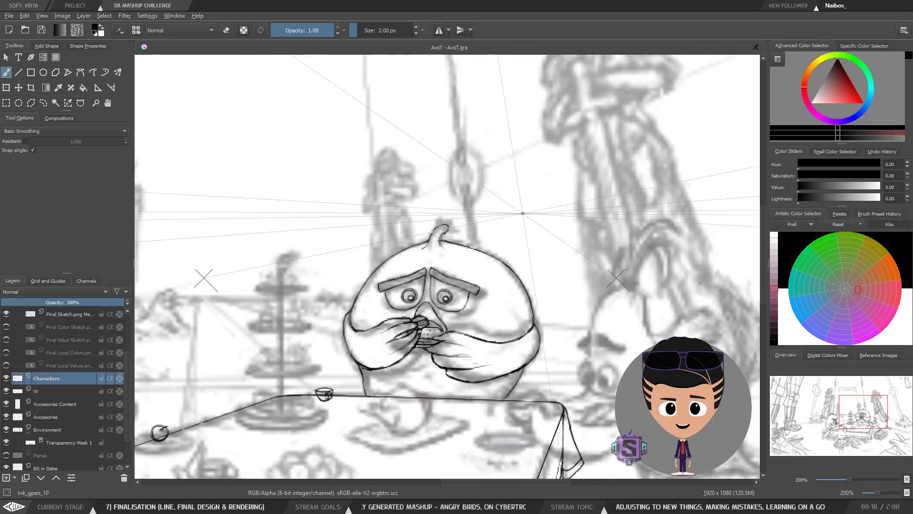
pyautogui.moveTo(496, 228); pyautogui.dragTo(550, 260)
pyautogui.moveTo(520, 294)
pyautogui.mouseDown()
pyautogui.moveTo(493, 213)
pyautogui.moveTo(458, 223)
pyautogui.moveTo(439, 277)
pyautogui.mouseUp()
# Increase the brush size to 5 px, test it with a curved stroke above the bird's head and undo that stroke.
pyautogui.press(']')
pyautogui.press(']')
pyautogui.press(']')
pyautogui.moveTo(355, 180)
pyautogui.mouseDown()
pyautogui.moveTo(400, 184)
pyautogui.moveTo(458, 148)
pyautogui.mouseUp()
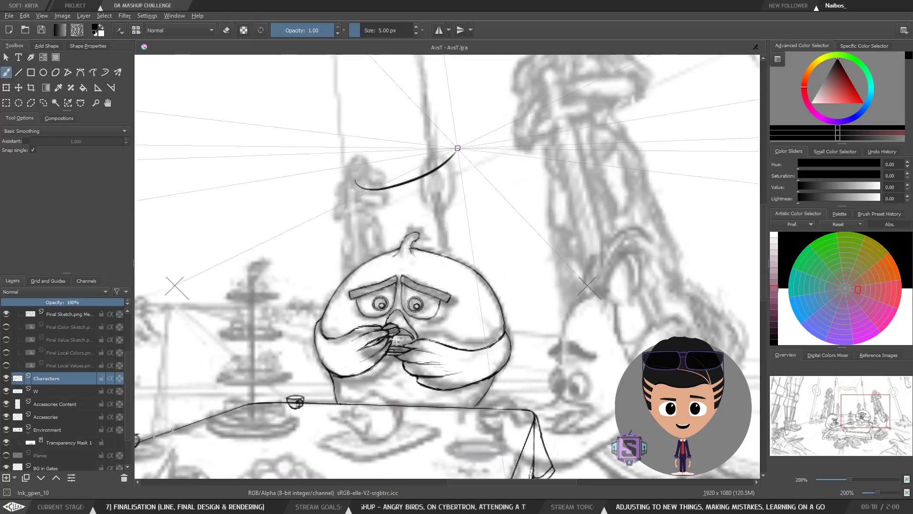
pyautogui.hotkey('ctrl', 'z')
# Add a new paint layer above the Characters layer and undo the opacity change made on it.
pyautogui.moveTo(413, 238); pyautogui.dragTo(454, 222)
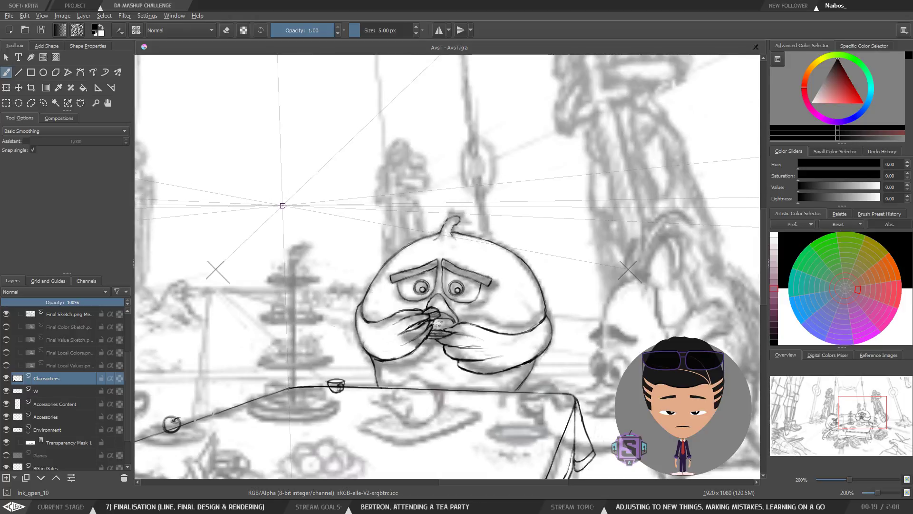
pyautogui.moveTo(390, 371); pyautogui.dragTo(376, 302)
pyautogui.press('+')
pyautogui.press('+')
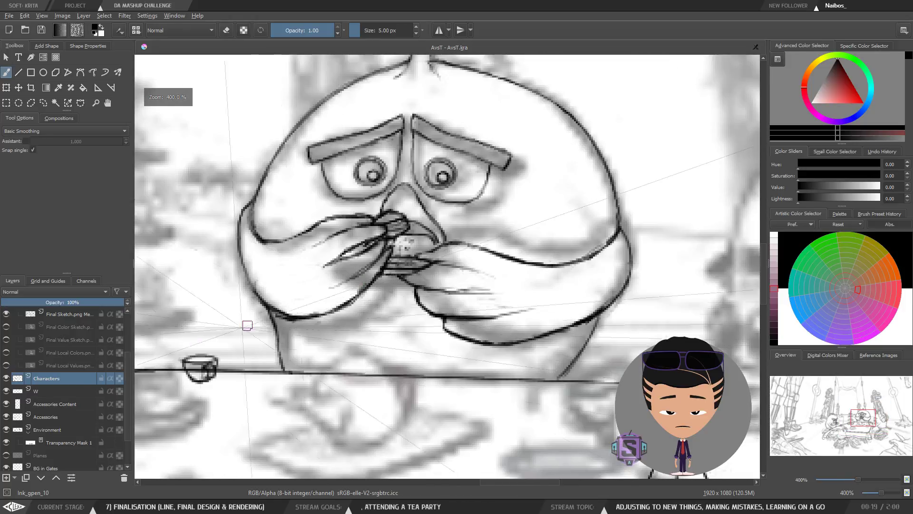
pyautogui.click(6, 478)
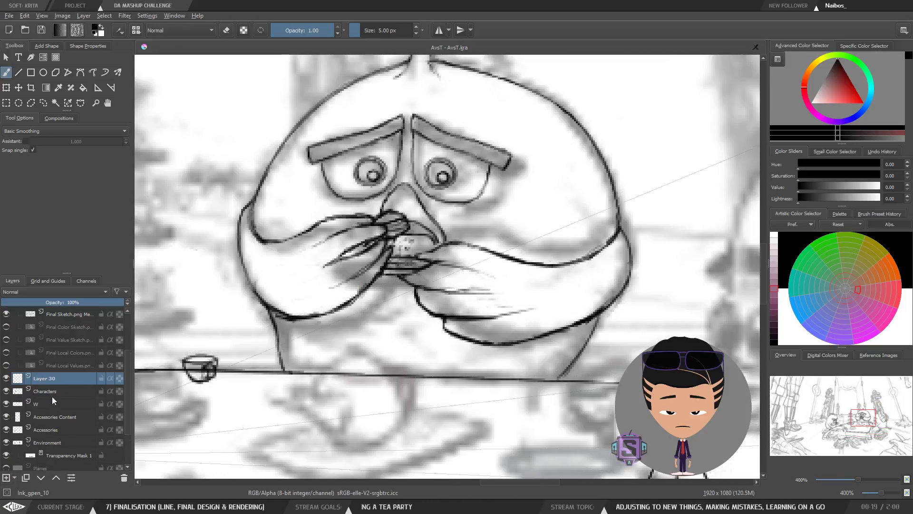
pyautogui.click(38, 303)
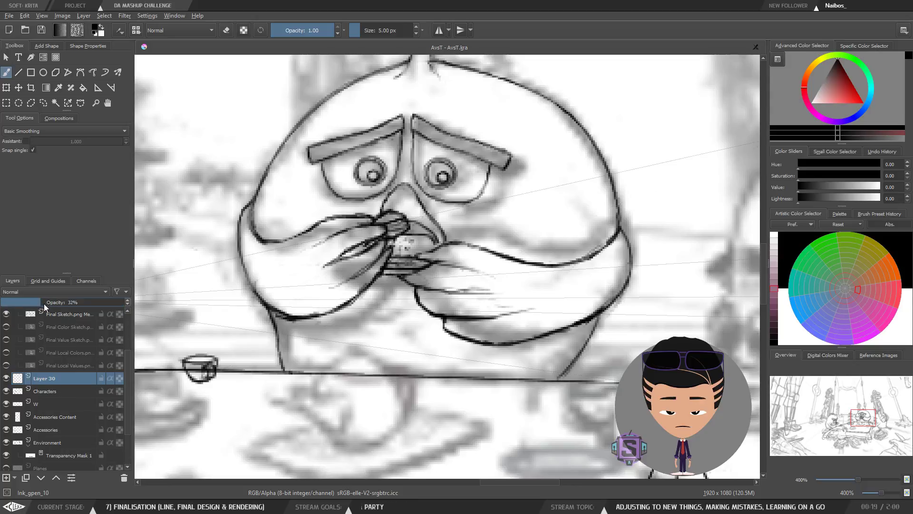
pyautogui.hotkey('ctrl', 'z')
# Lower the Characters layer's opacity to 28% and make the new layer above it active.
pyautogui.click(62, 391)
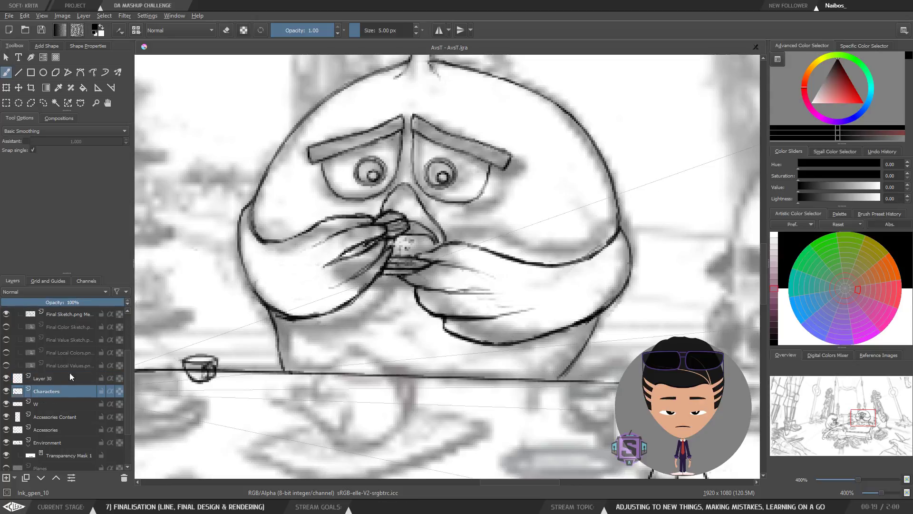
pyautogui.moveTo(42, 305); pyautogui.dragTo(34, 304)
pyautogui.click(36, 302)
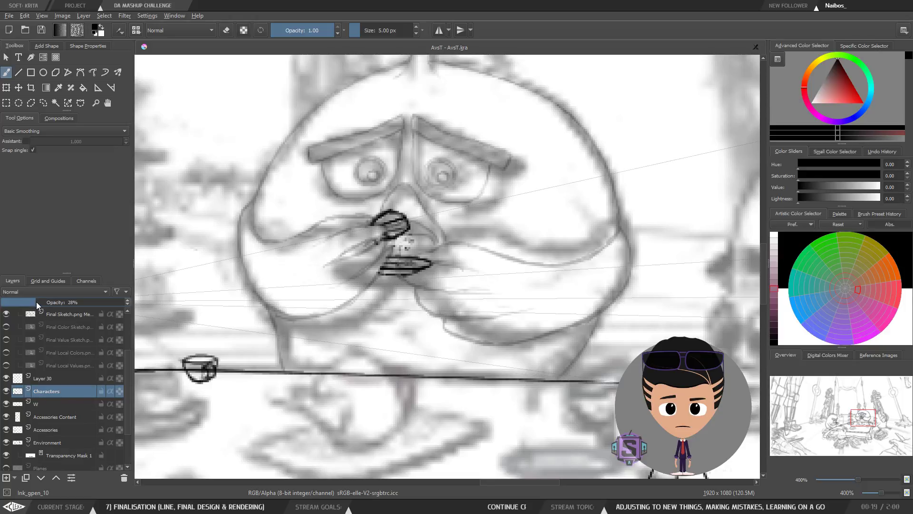
pyautogui.click(62, 379)
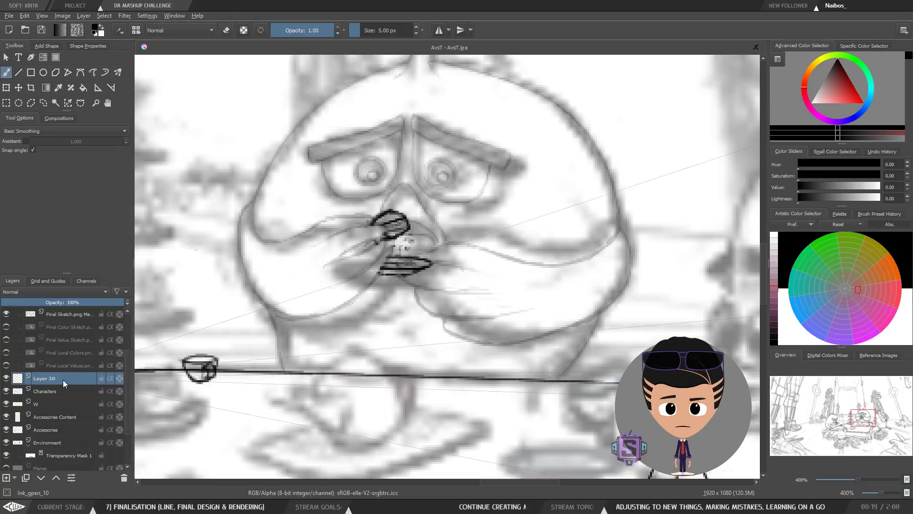
# Set the brush size to 3 px and ink the outer contour, upper edge and feathers of the worried bird's left-hand wing.
pyautogui.press('-')
pyautogui.press('+')
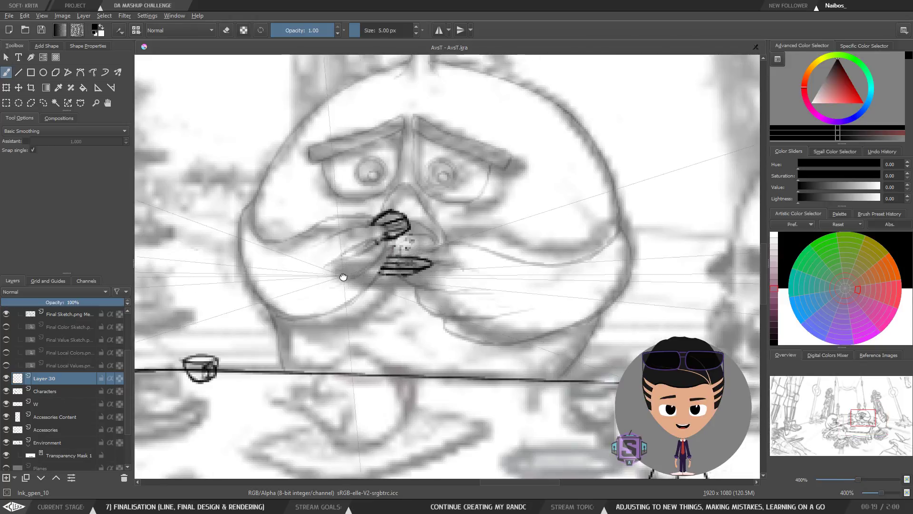
pyautogui.moveTo(352, 272); pyautogui.dragTo(463, 255)
pyautogui.moveTo(502, 303); pyautogui.dragTo(457, 328)
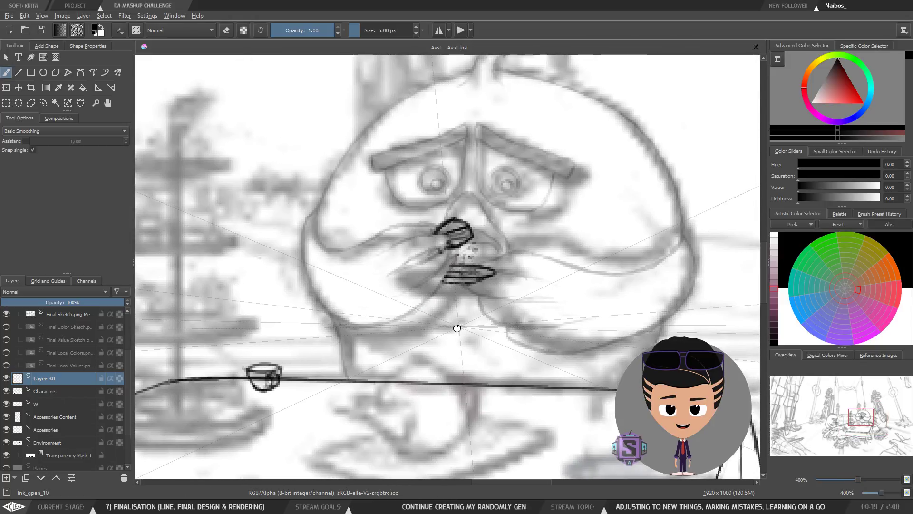
pyautogui.press('-')
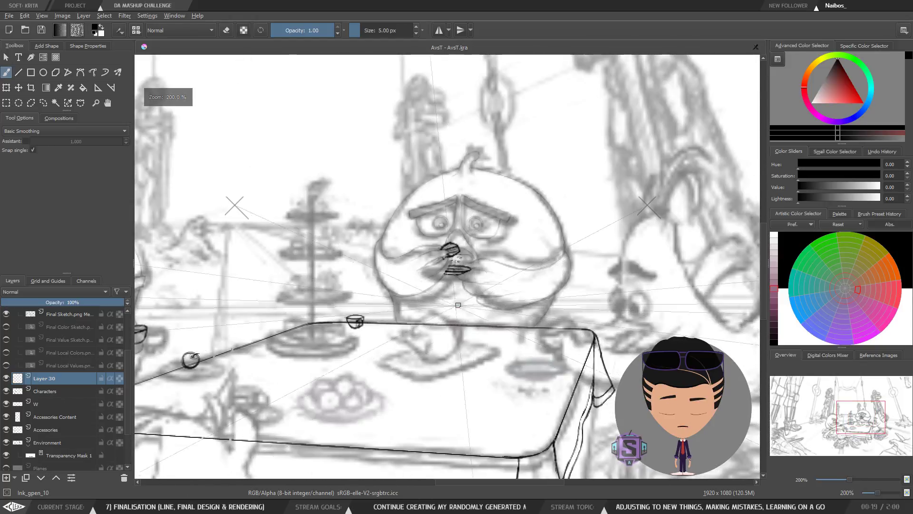
pyautogui.moveTo(343, 333)
pyautogui.mouseDown()
pyautogui.moveTo(605, 270)
pyautogui.moveTo(351, 320)
pyautogui.mouseUp()
pyautogui.press('+')
pyautogui.moveTo(431, 368); pyautogui.dragTo(404, 391)
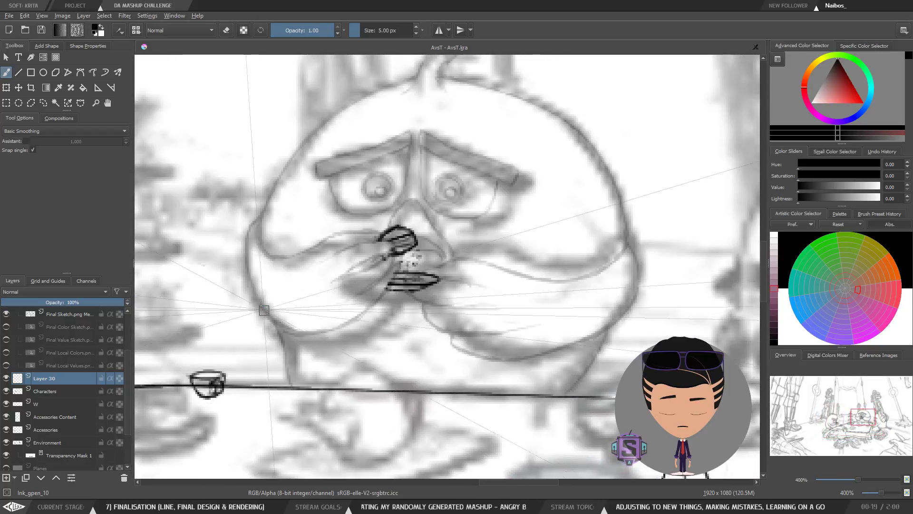
pyautogui.press(']')
pyautogui.press(']')
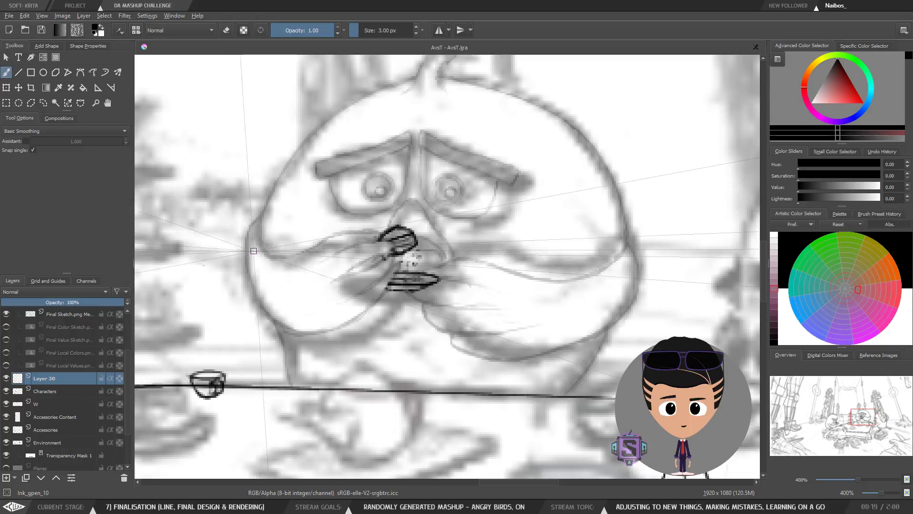
pyautogui.moveTo(255, 221)
pyautogui.mouseDown()
pyautogui.moveTo(252, 297)
pyautogui.moveTo(371, 373)
pyautogui.moveTo(320, 343)
pyautogui.mouseUp()
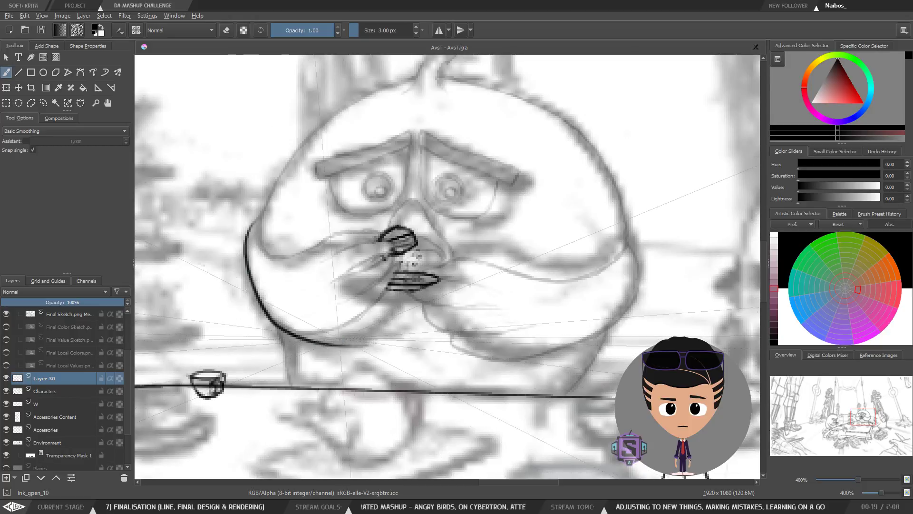
pyautogui.moveTo(347, 341); pyautogui.dragTo(359, 334)
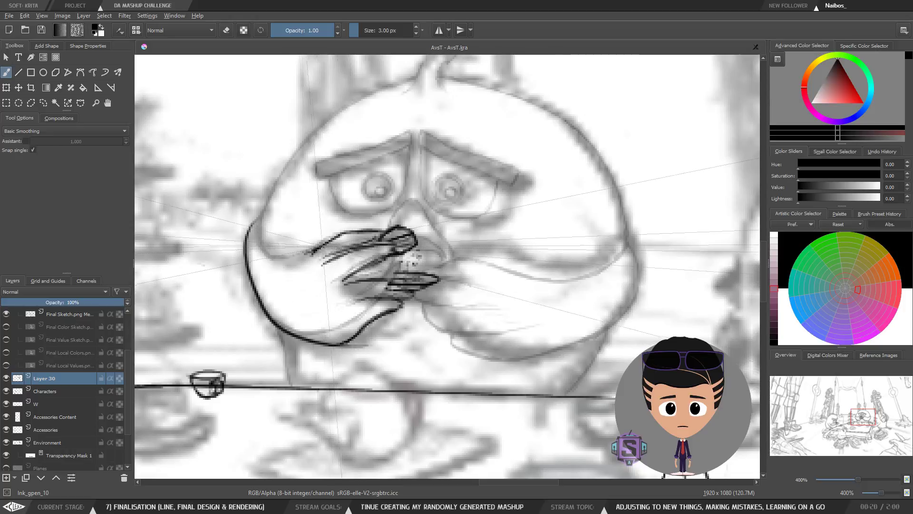
pyautogui.moveTo(315, 251)
pyautogui.mouseDown()
pyautogui.moveTo(276, 264)
pyautogui.moveTo(251, 228)
pyautogui.moveTo(258, 248)
pyautogui.moveTo(257, 222)
pyautogui.mouseUp()
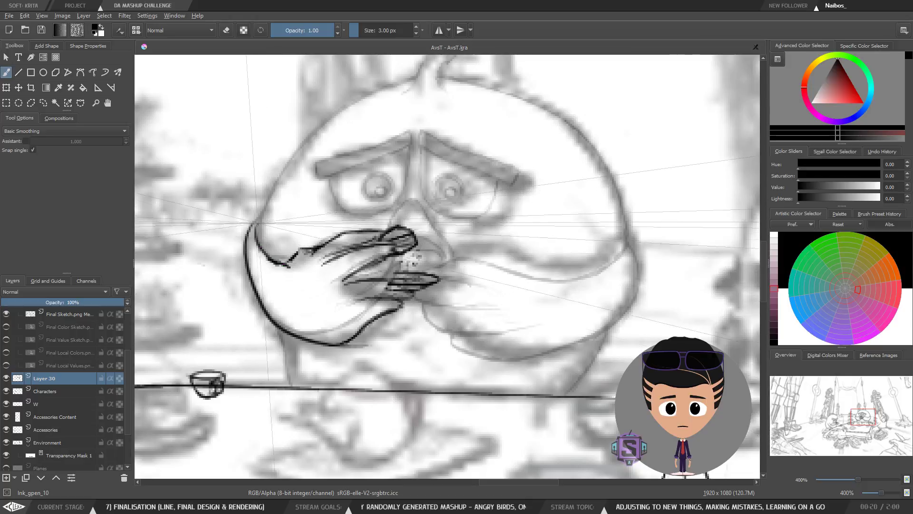
# Select the lower feather strokes and the underside line of the inked wing, delete them and clear the selection.
pyautogui.scroll(-2, 461, 275)
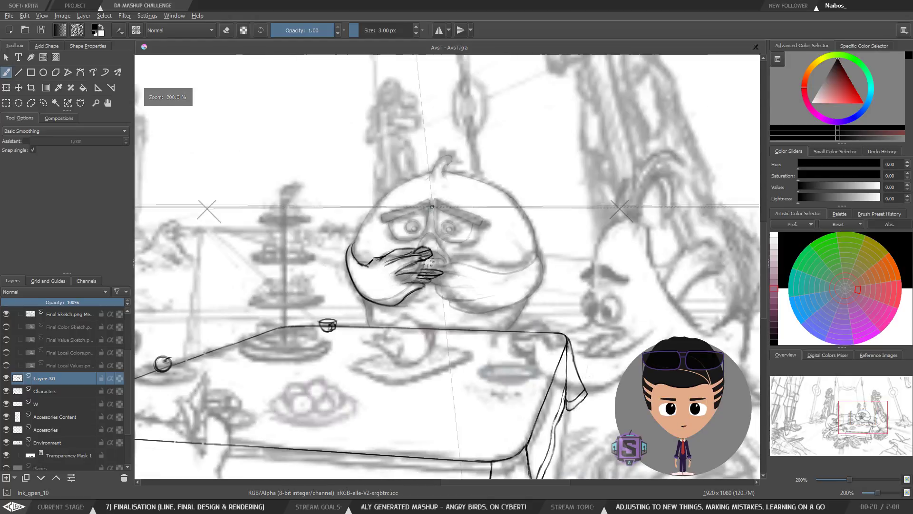
pyautogui.scroll(-2, 461, 276)
pyautogui.scroll(4, 405, 292)
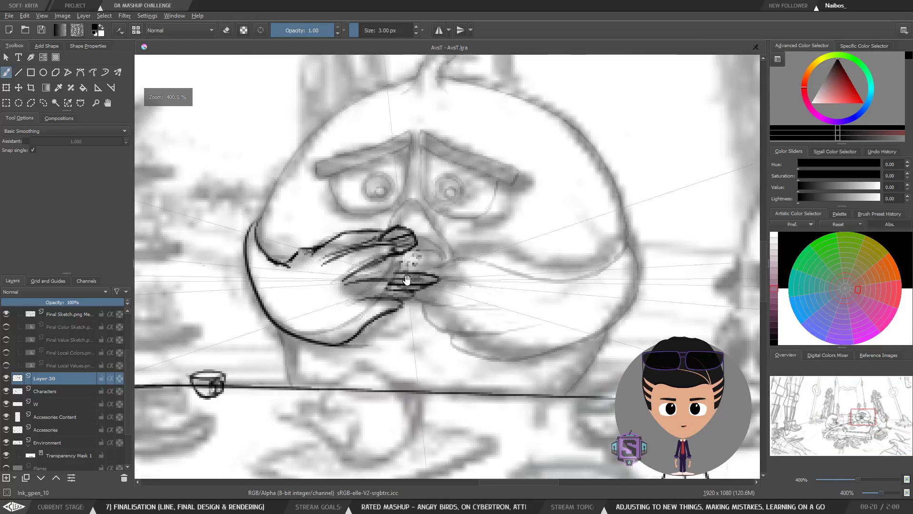
pyautogui.moveTo(406, 292); pyautogui.dragTo(427, 293)
pyautogui.scroll(-2, 428, 297)
pyautogui.scroll(2, 430, 302)
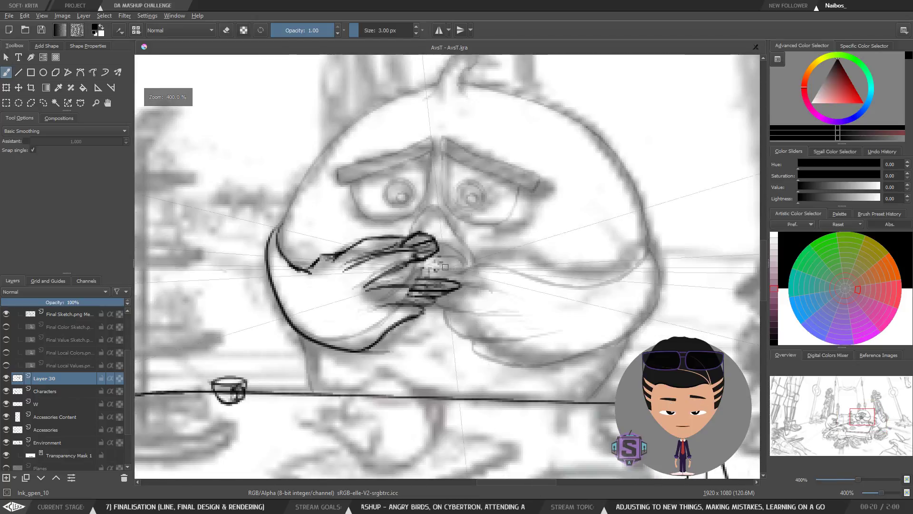
pyautogui.hotkey('ctrl', 'r')
pyautogui.moveTo(423, 350)
pyautogui.mouseDown()
pyautogui.moveTo(459, 277)
pyautogui.moveTo(387, 275)
pyautogui.moveTo(421, 352)
pyautogui.mouseUp()
pyautogui.press('Delete')
pyautogui.press('b')
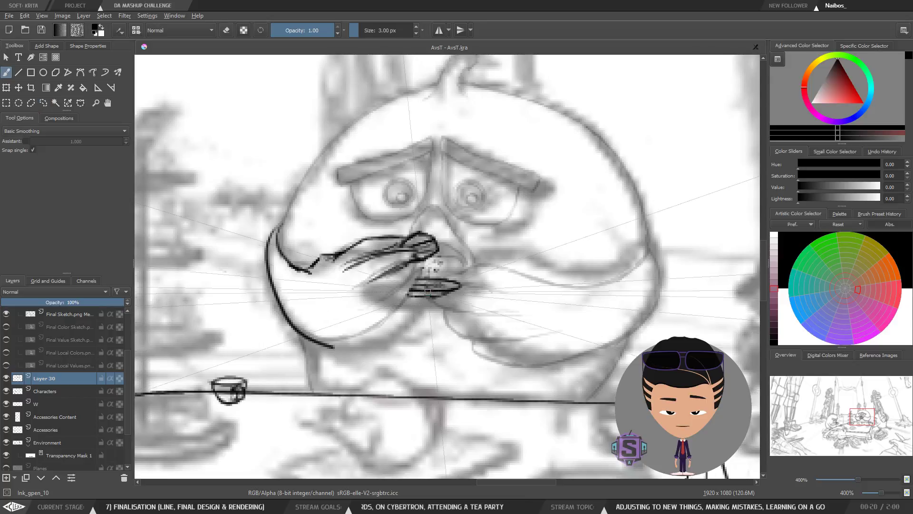
pyautogui.hotkey('ctrl', 'shift', 'a')
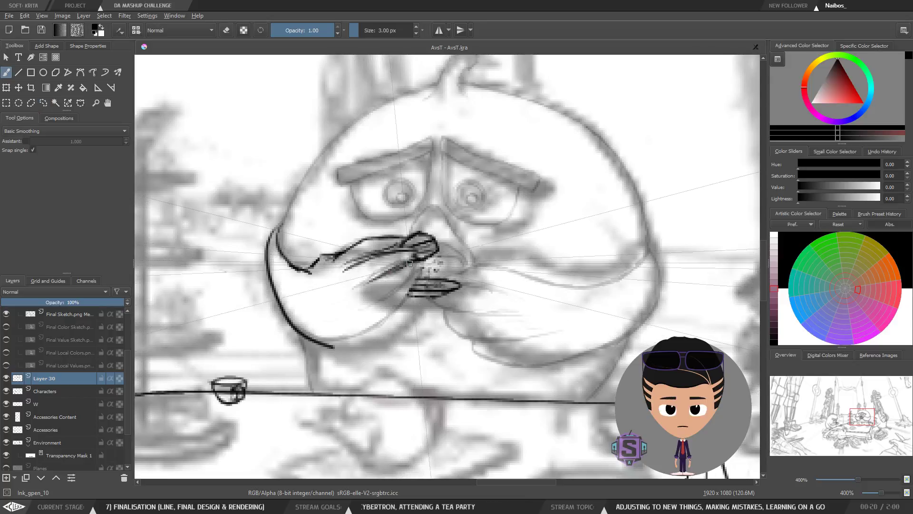
# Delete the inner feather lines below the wing's upper edge using a freehand selection and deselect.
pyautogui.hotkey('ctrl', 'r')
pyautogui.moveTo(358, 295)
pyautogui.mouseDown()
pyautogui.moveTo(420, 261)
pyautogui.moveTo(414, 248)
pyautogui.moveTo(348, 263)
pyautogui.moveTo(384, 301)
pyautogui.mouseUp()
pyautogui.press('Delete')
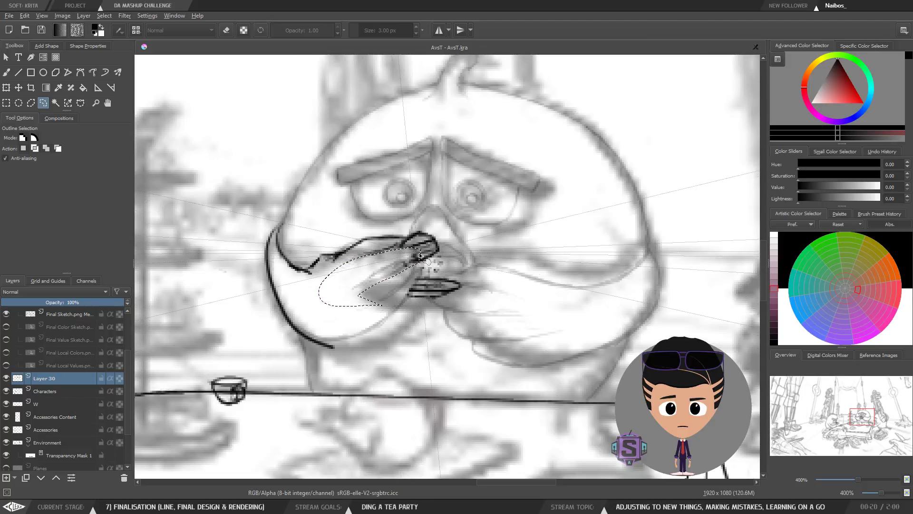
pyautogui.hotkey('ctrl', 'shift', 'a')
pyautogui.press('b')
# Try redrawing the inner feather lines and the lower edge of the left-hand wing.
pyautogui.moveTo(341, 268); pyautogui.dragTo(397, 242)
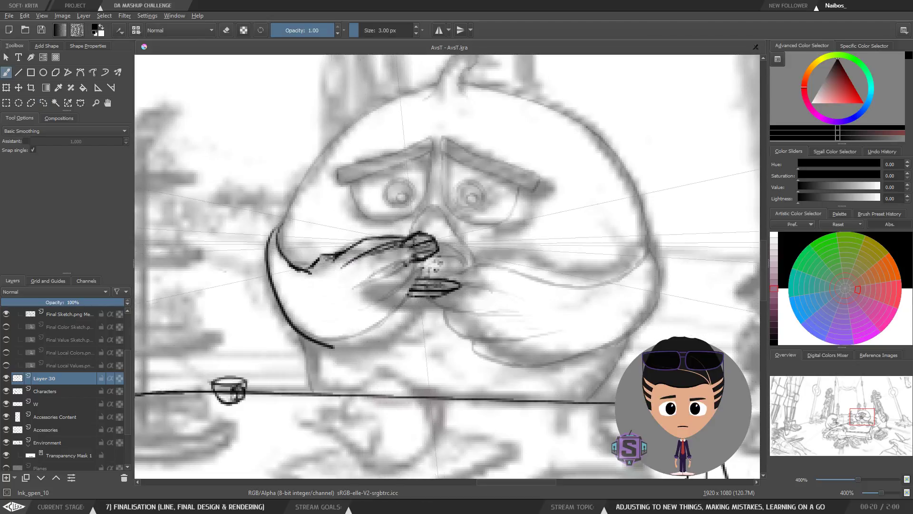
pyautogui.moveTo(376, 272); pyautogui.dragTo(413, 248)
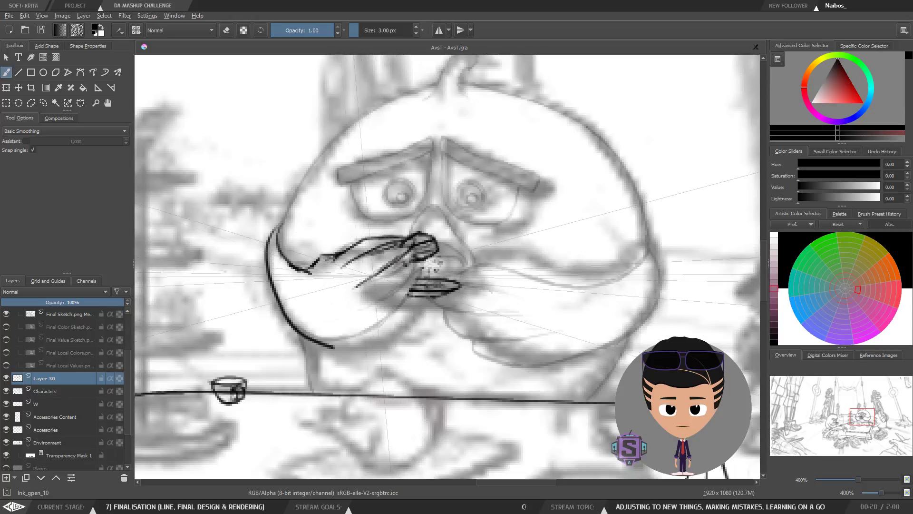
pyautogui.moveTo(354, 288); pyautogui.dragTo(407, 249)
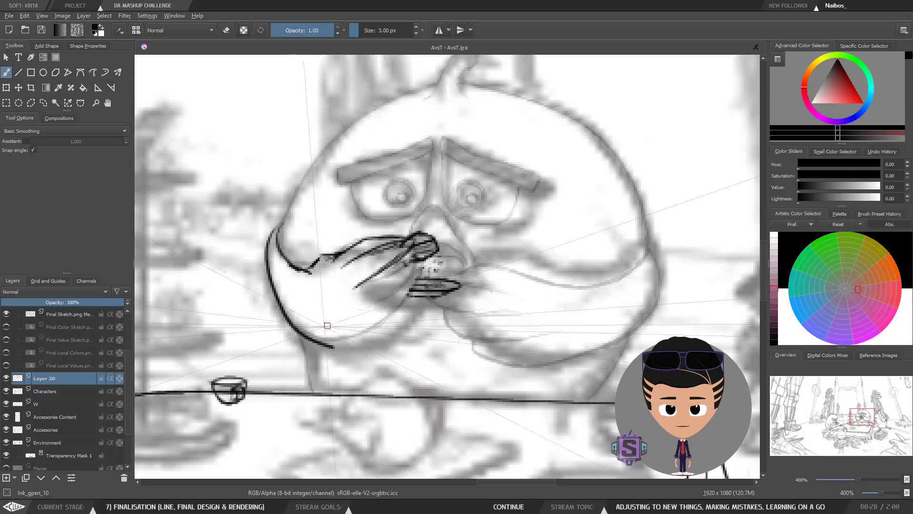
pyautogui.moveTo(335, 346); pyautogui.dragTo(376, 324)
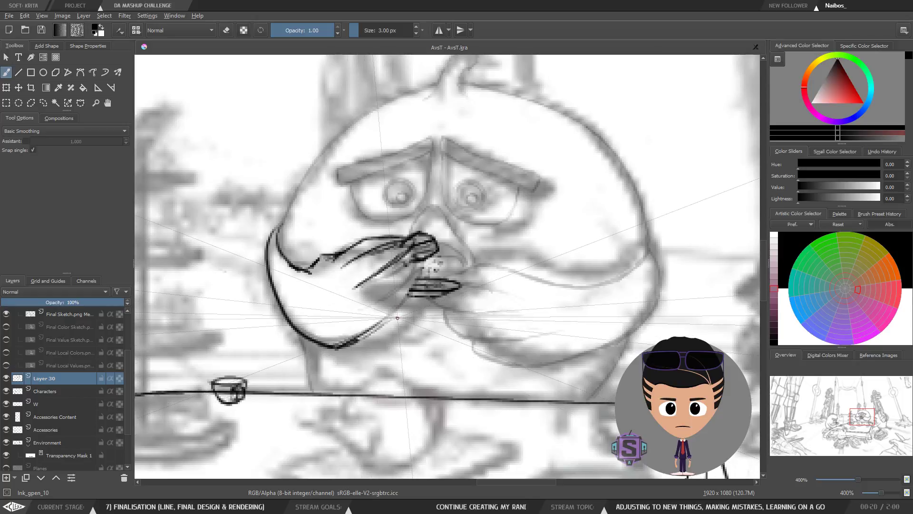
# Check the wing in a mirrored view, undo the latest strokes and delete its remaining feather lines and upper contour near the beak.
pyautogui.press('-')
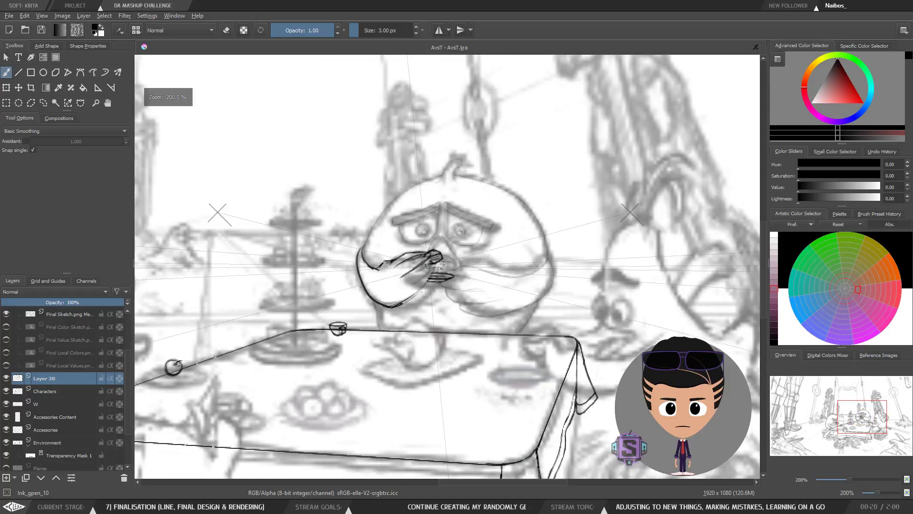
pyautogui.press('m')
pyautogui.press('m')
pyautogui.press('+')
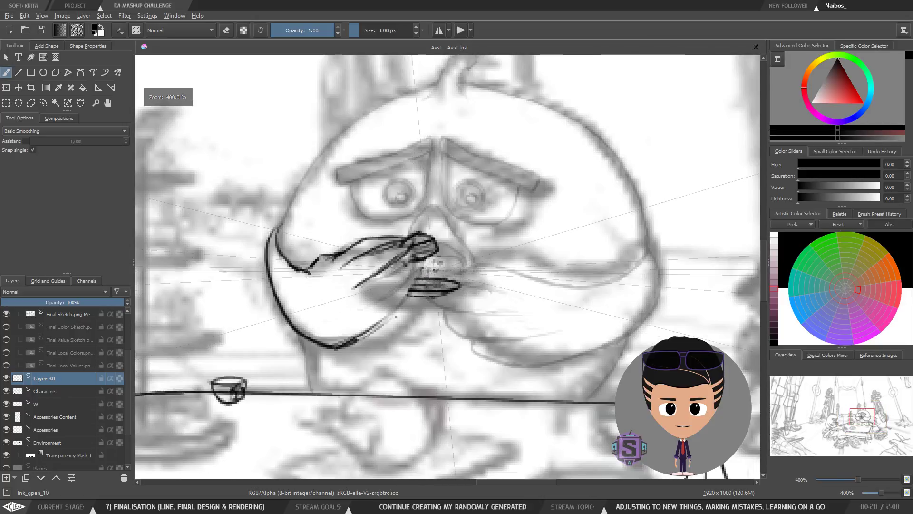
pyautogui.hotkey('ctrl', 'z')
pyautogui.hotkey('ctrl', 'z')
pyautogui.hotkey('ctrl', 'z')
pyautogui.press('l')
pyautogui.moveTo(476, 230)
pyautogui.mouseDown()
pyautogui.moveTo(315, 231)
pyautogui.moveTo(315, 306)
pyautogui.moveTo(447, 318)
pyautogui.mouseUp()
pyautogui.press('Delete')
pyautogui.hotkey('ctrl', 'shift', 'a')
pyautogui.press('b')
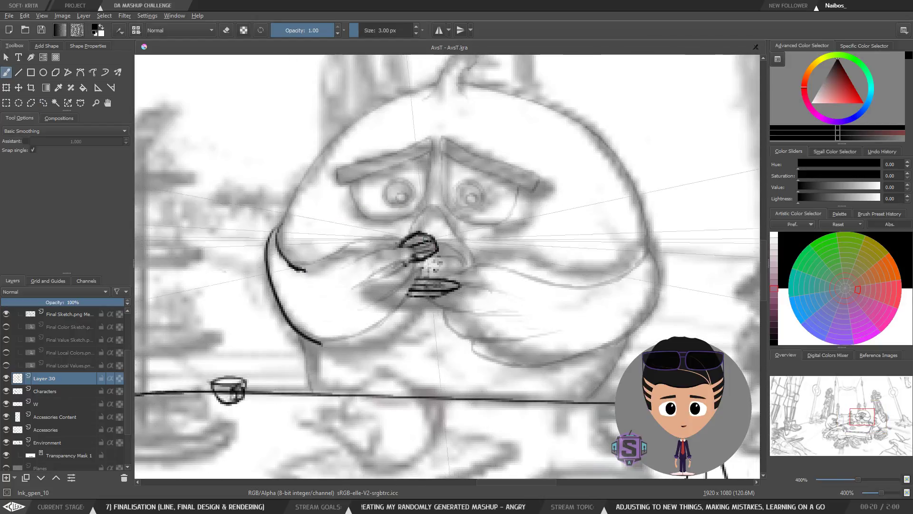
# Ink the left-hand wing's upper contour up to the beak, its rounded underside and new feather lines near the tip.
pyautogui.moveTo(426, 240); pyautogui.dragTo(416, 264)
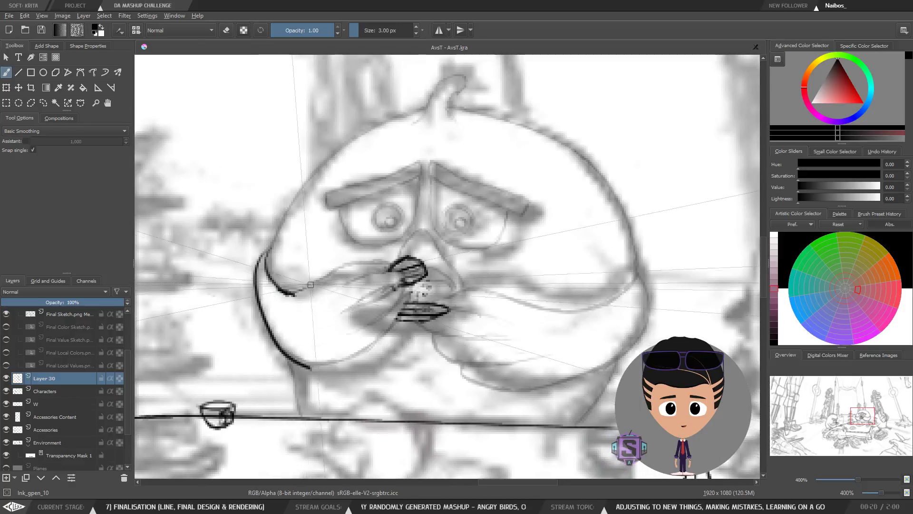
pyautogui.moveTo(279, 288)
pyautogui.mouseDown()
pyautogui.moveTo(292, 292)
pyautogui.moveTo(364, 261)
pyautogui.moveTo(395, 261)
pyautogui.mouseUp()
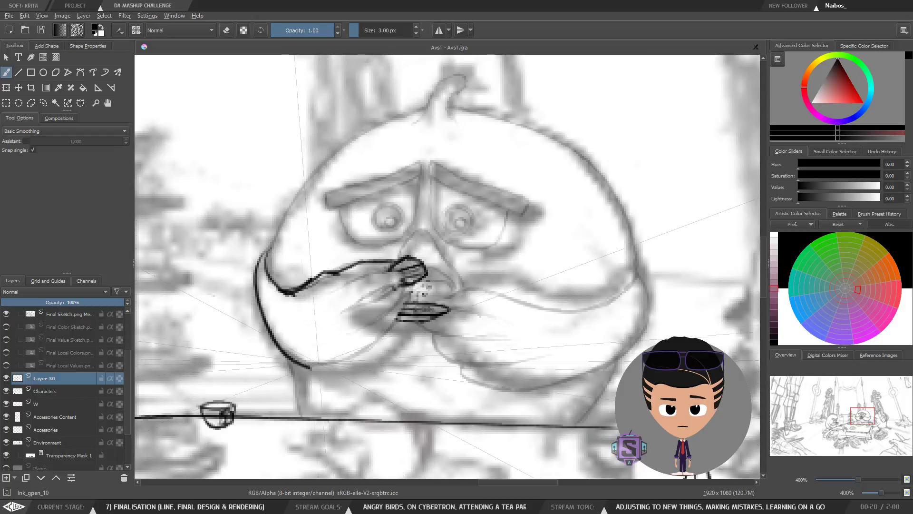
pyautogui.moveTo(310, 368); pyautogui.dragTo(361, 357)
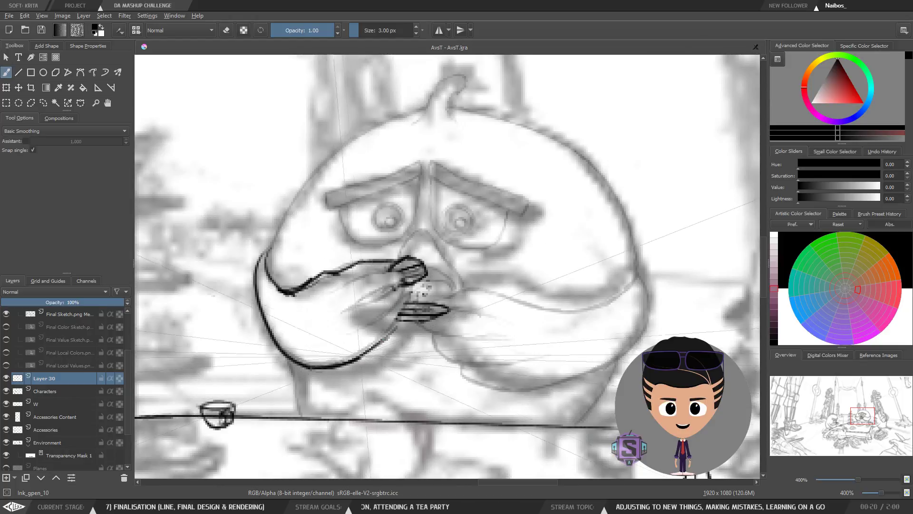
pyautogui.moveTo(360, 358); pyautogui.dragTo(389, 330)
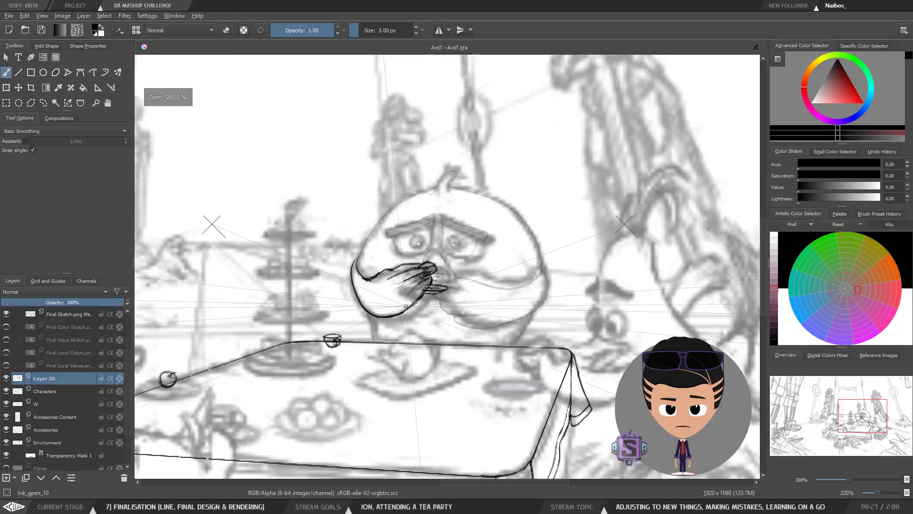
# Check the wing in a mirrored view, delete its inner feather lines with a freehand selection and deselect.
pyautogui.press('m')
pyautogui.press('m')
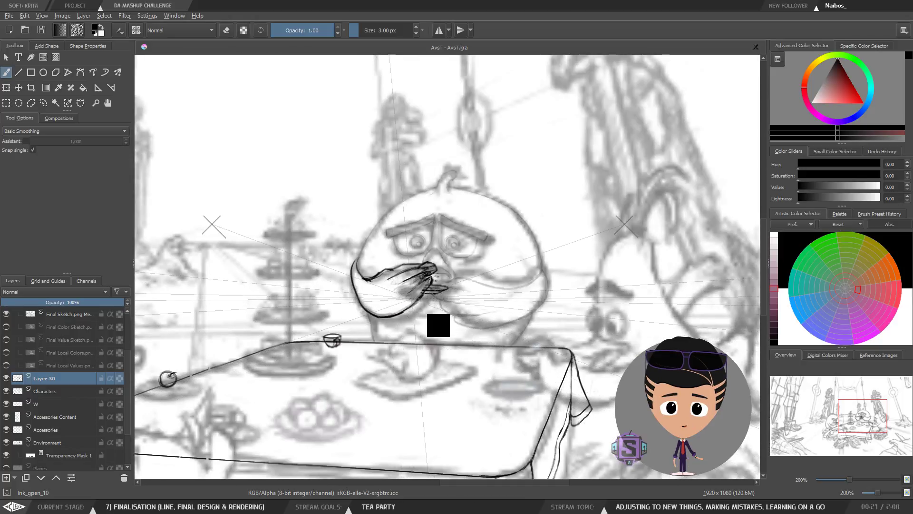
pyautogui.press('+')
pyautogui.press('+')
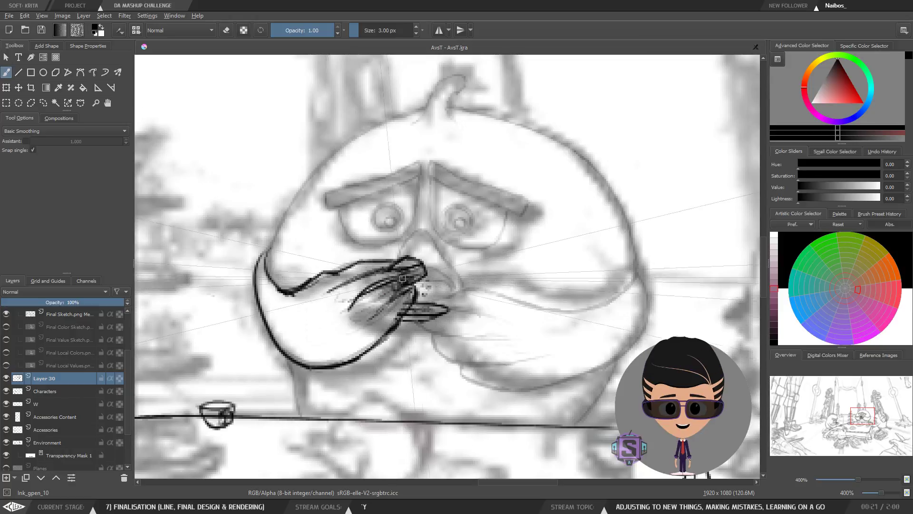
pyautogui.press('l')
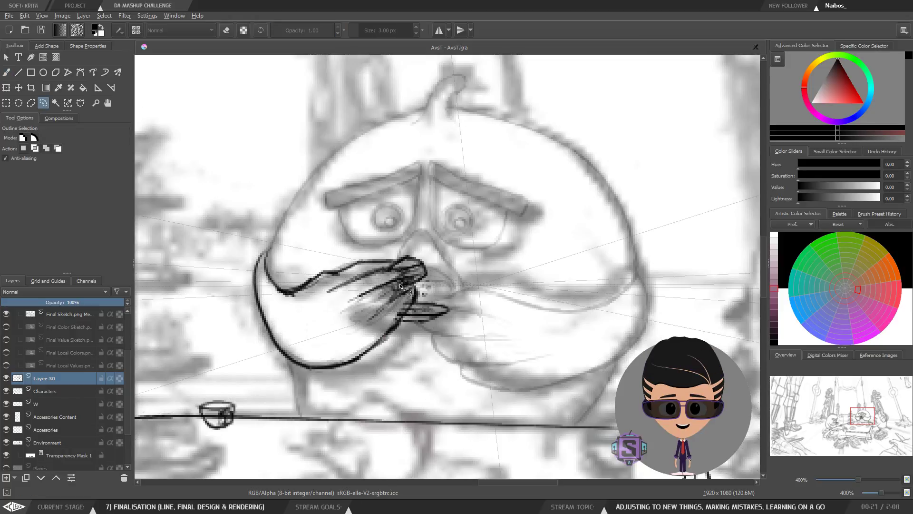
pyautogui.moveTo(365, 271)
pyautogui.mouseDown()
pyautogui.moveTo(320, 293)
pyautogui.moveTo(394, 276)
pyautogui.moveTo(366, 269)
pyautogui.moveTo(356, 306)
pyautogui.moveTo(381, 297)
pyautogui.moveTo(347, 315)
pyautogui.moveTo(385, 305)
pyautogui.moveTo(410, 282)
pyautogui.mouseUp()
pyautogui.press('Delete')
pyautogui.press('Delete')
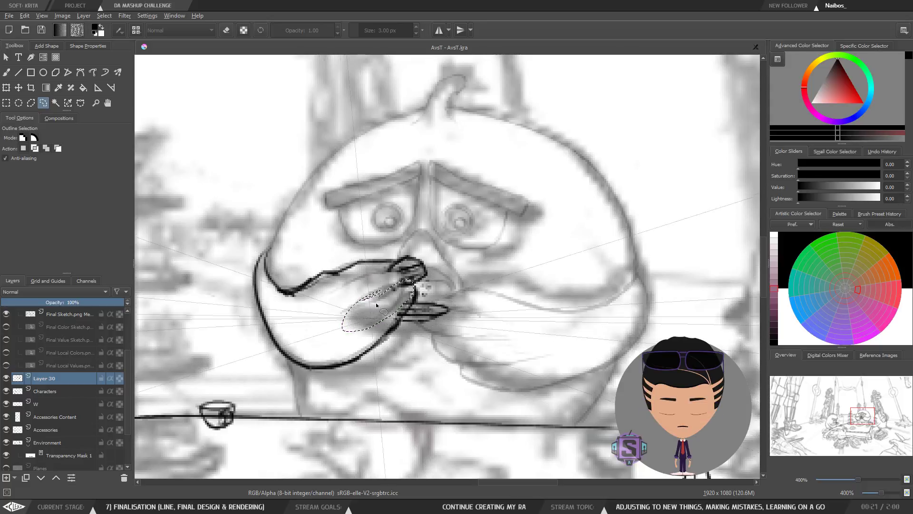
pyautogui.hotkey('ctrl', 'shift', 'a')
pyautogui.press('b')
# Erase the wing's uneven upper contour, redraw it as a smoother curve with a 6 px brush and check it in mirrored view.
pyautogui.hotkey('ctrl', '-')
pyautogui.hotkey('ctrl', '-')
pyautogui.press('m')
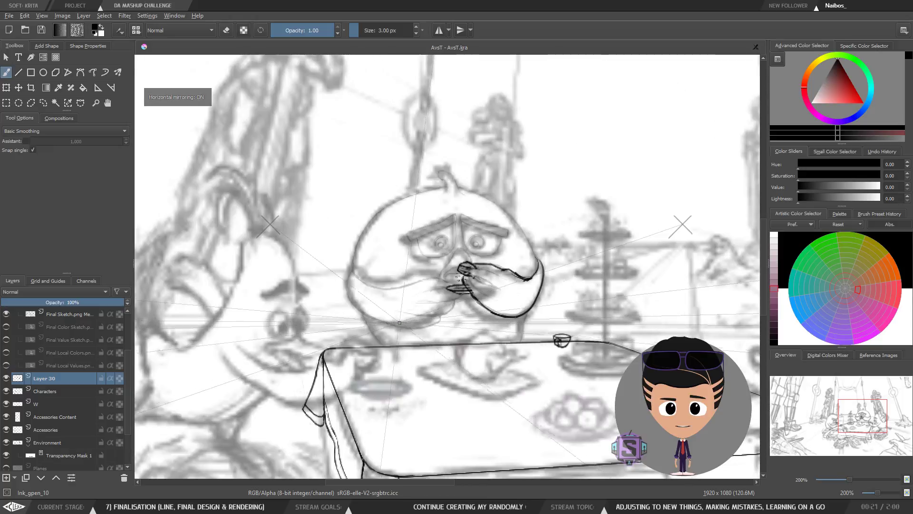
pyautogui.hotkey('ctrl', '+')
pyautogui.hotkey('ctrl', '+')
pyautogui.press('m')
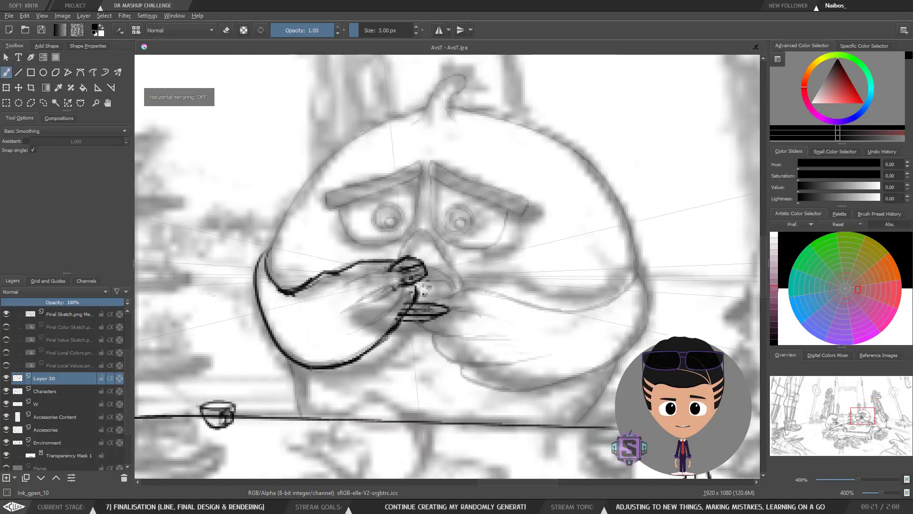
pyautogui.press('e')
pyautogui.press('e')
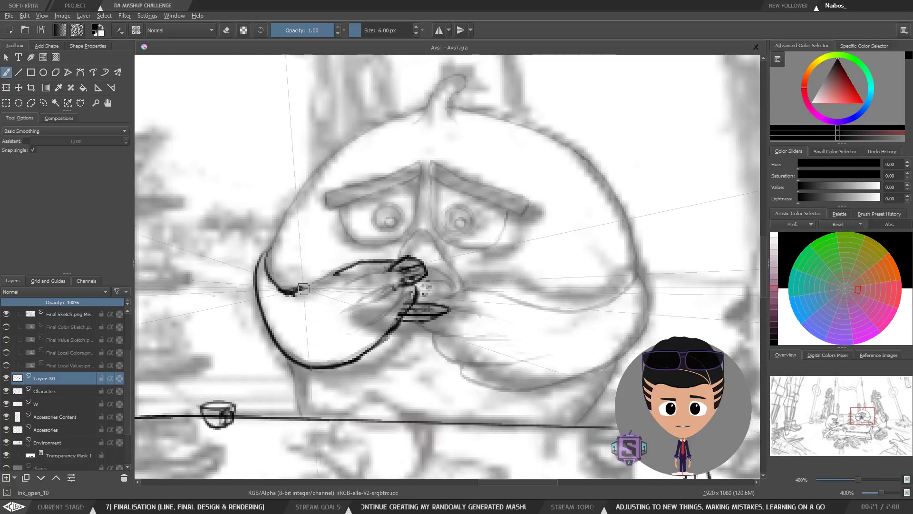
pyautogui.moveTo(294, 293)
pyautogui.mouseDown()
pyautogui.moveTo(364, 258)
pyautogui.moveTo(398, 261)
pyautogui.mouseUp()
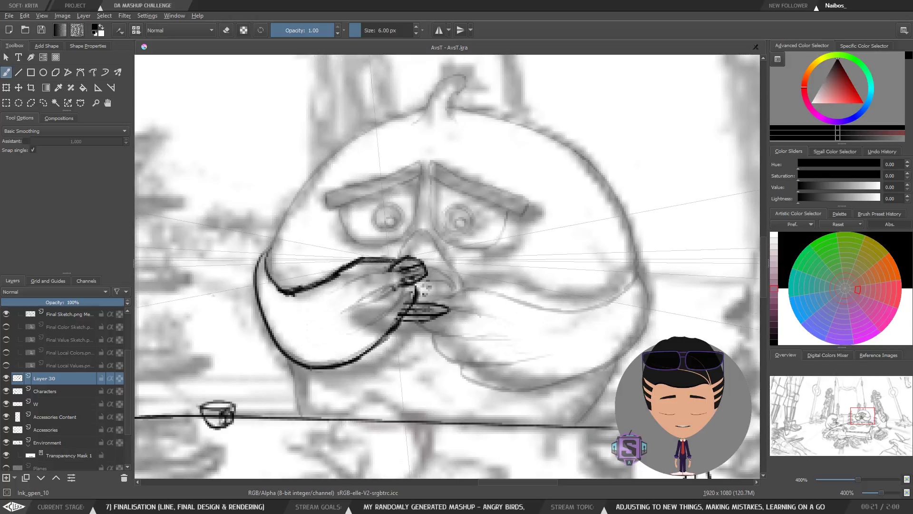
pyautogui.press('e')
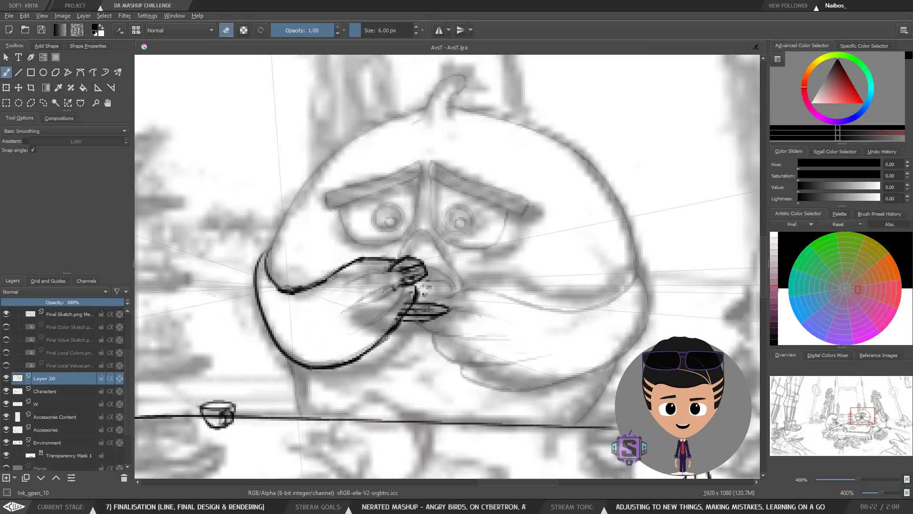
pyautogui.hotkey('ctrl', '-')
pyautogui.press('m')
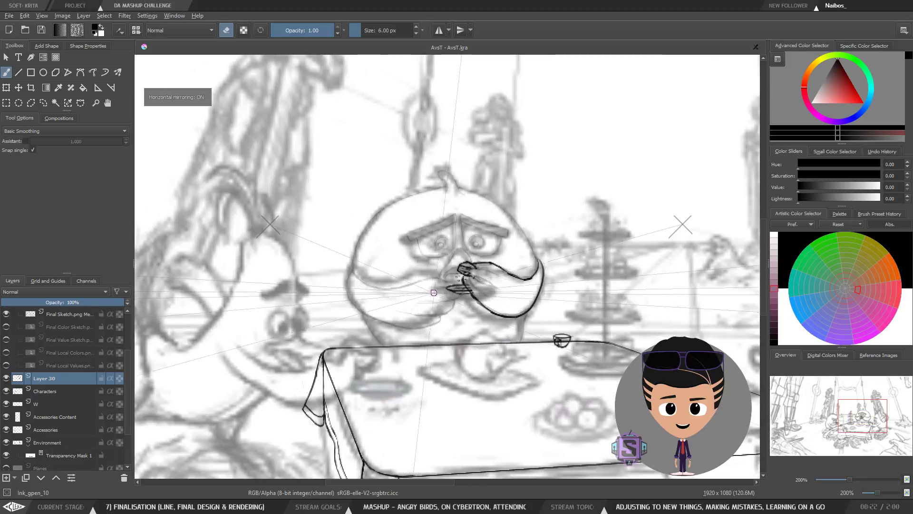
# Return to the unmirrored view, delete the left-hand wing's lower contour near the tip with a freehand selection and deselect.
pyautogui.press('m')
pyautogui.hotkey('ctrl', '+')
pyautogui.moveTo(440, 333); pyautogui.dragTo(398, 322)
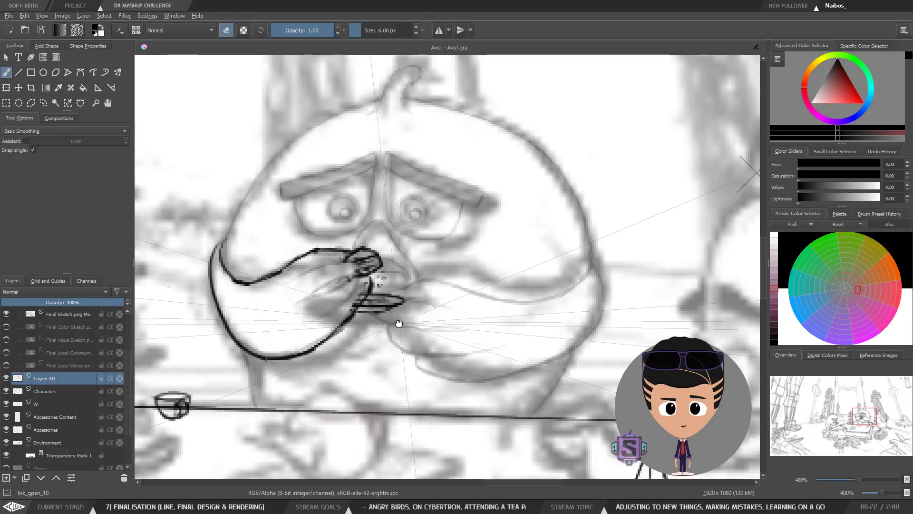
pyautogui.press('e')
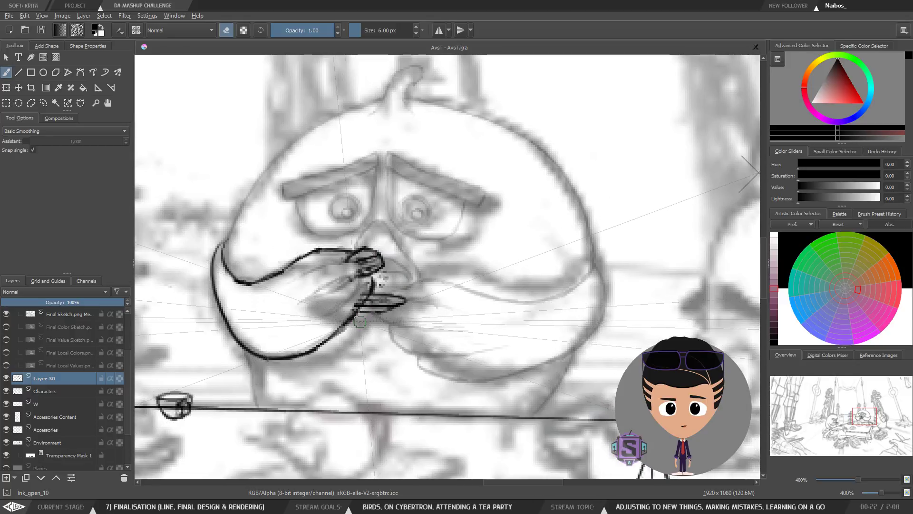
pyautogui.moveTo(363, 342)
pyautogui.mouseDown()
pyautogui.moveTo(392, 336)
pyautogui.moveTo(393, 347)
pyautogui.moveTo(401, 338)
pyautogui.mouseUp()
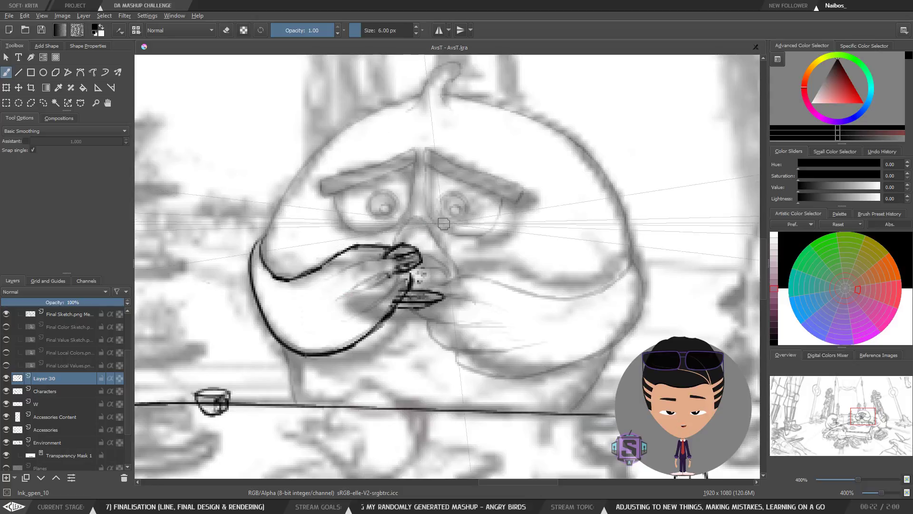
pyautogui.press('l')
pyautogui.moveTo(410, 322)
pyautogui.mouseDown()
pyautogui.moveTo(416, 271)
pyautogui.moveTo(336, 351)
pyautogui.moveTo(410, 325)
pyautogui.mouseUp()
pyautogui.press('Delete')
pyautogui.hotkey('ctrl', 'shift', 'a')
pyautogui.press('b')
# Ink a flatter wing underside running toward the beak and add dark feather lines at the wing tip.
pyautogui.moveTo(307, 353)
pyautogui.mouseDown()
pyautogui.moveTo(374, 341)
pyautogui.moveTo(392, 328)
pyautogui.mouseUp()
pyautogui.moveTo(339, 351); pyautogui.dragTo(412, 318)
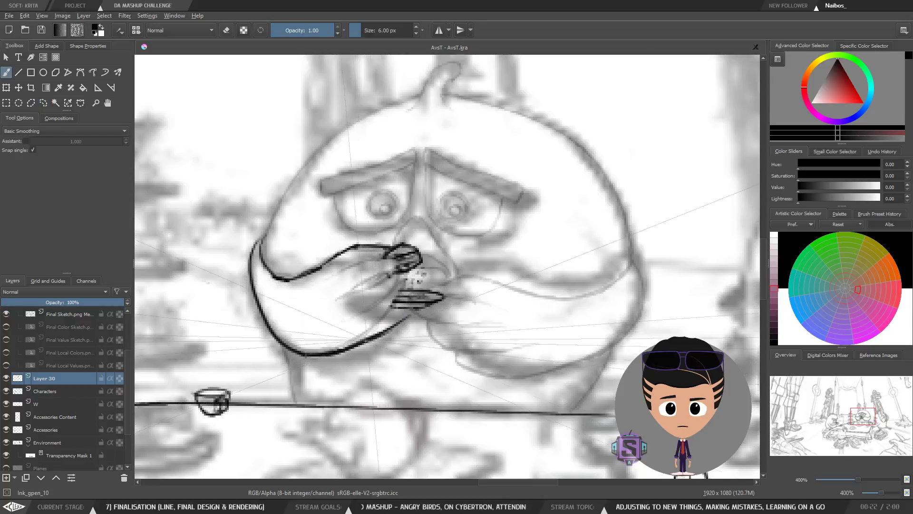
pyautogui.moveTo(370, 339); pyautogui.dragTo(425, 312)
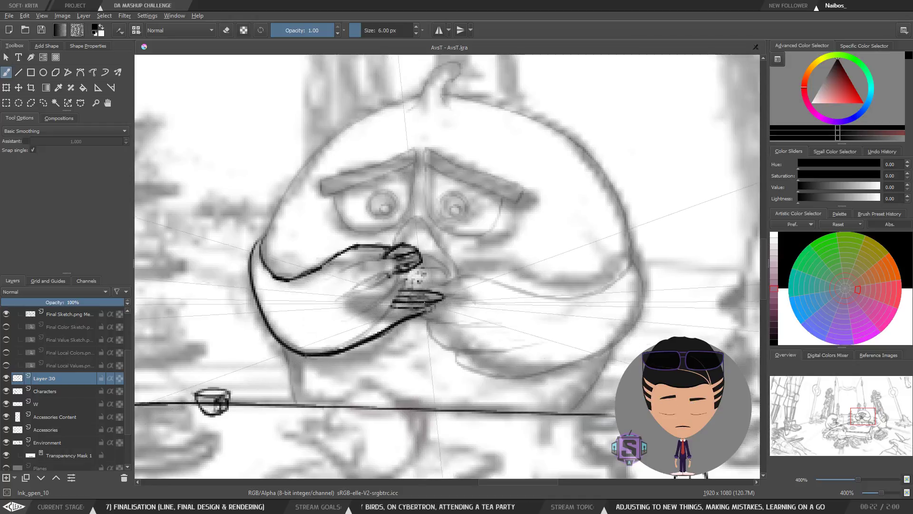
pyautogui.moveTo(413, 315); pyautogui.dragTo(436, 303)
pyautogui.moveTo(436, 303)
pyautogui.mouseDown()
pyautogui.moveTo(369, 302)
pyautogui.moveTo(448, 281)
pyautogui.moveTo(435, 290)
pyautogui.moveTo(444, 276)
pyautogui.moveTo(370, 285)
pyautogui.moveTo(389, 280)
pyautogui.mouseUp()
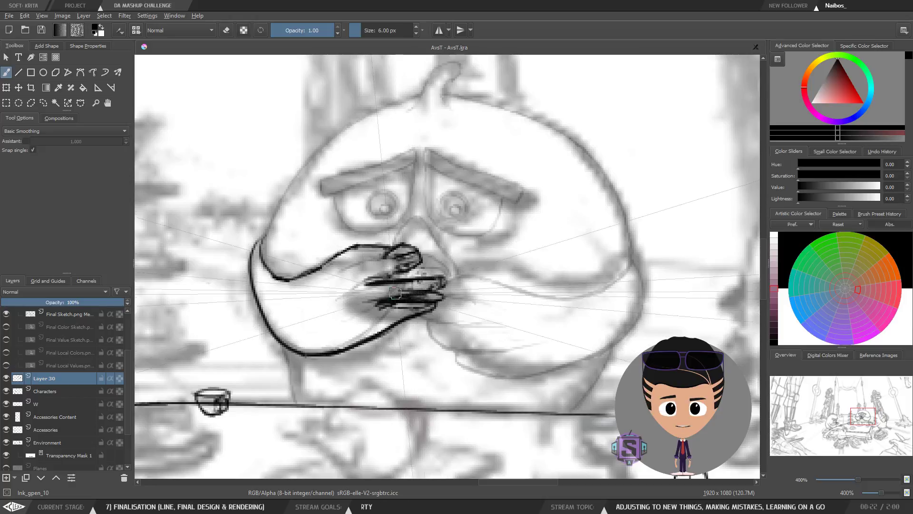
# Hide the Accessories layer and redraw the wing's upper contour and upper feather lines near the beak.
pyautogui.click(6, 430)
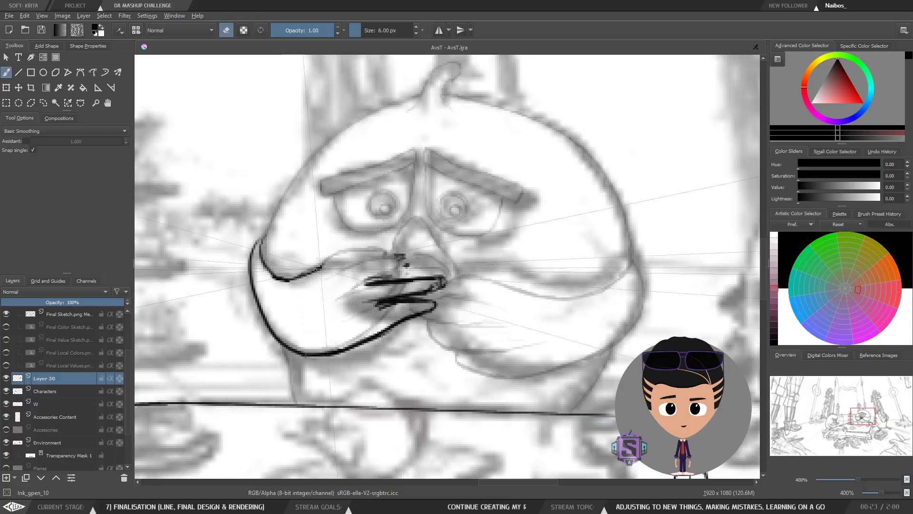
pyautogui.press('e')
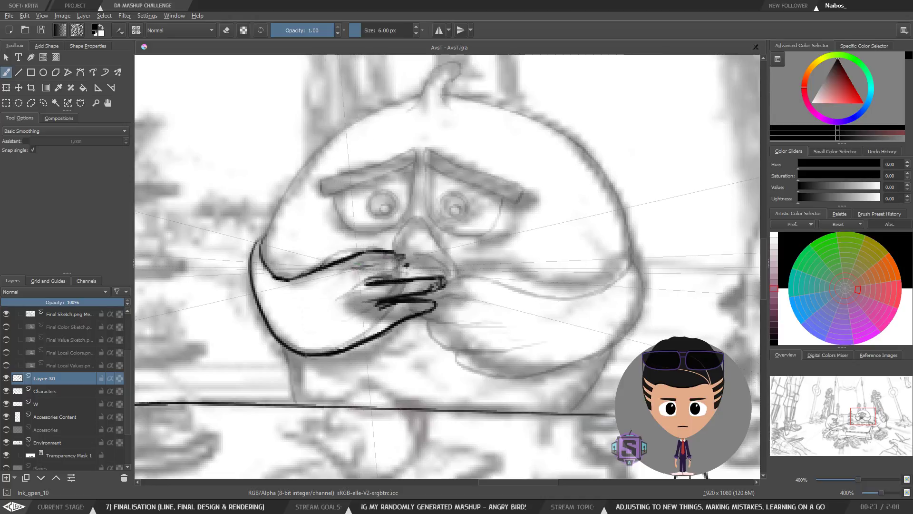
pyautogui.moveTo(345, 273); pyautogui.dragTo(392, 262)
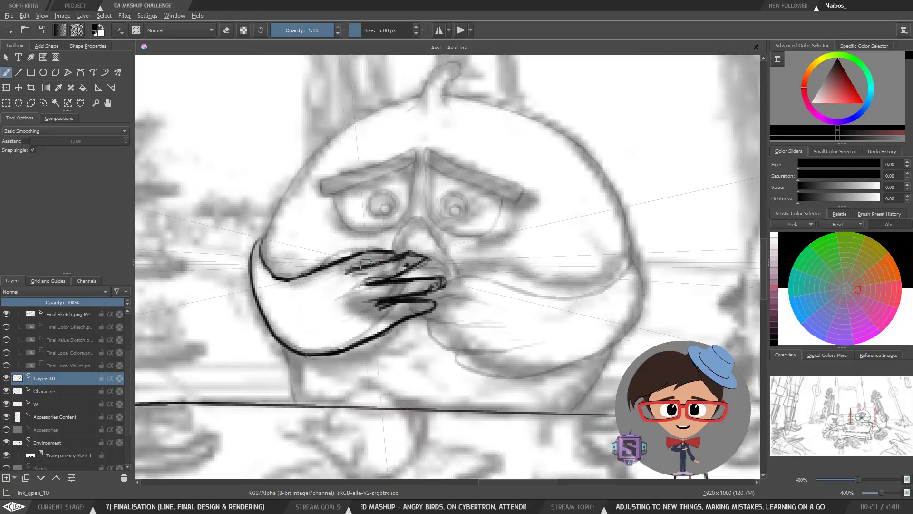
# Check the wing in a mirrored view and undo the latest upper feather strokes.
pyautogui.hotkey('ctrl', '-')
pyautogui.hotkey('ctrl', '-')
pyautogui.hotkey('ctrl', '+')
pyautogui.press('m')
pyautogui.press('m')
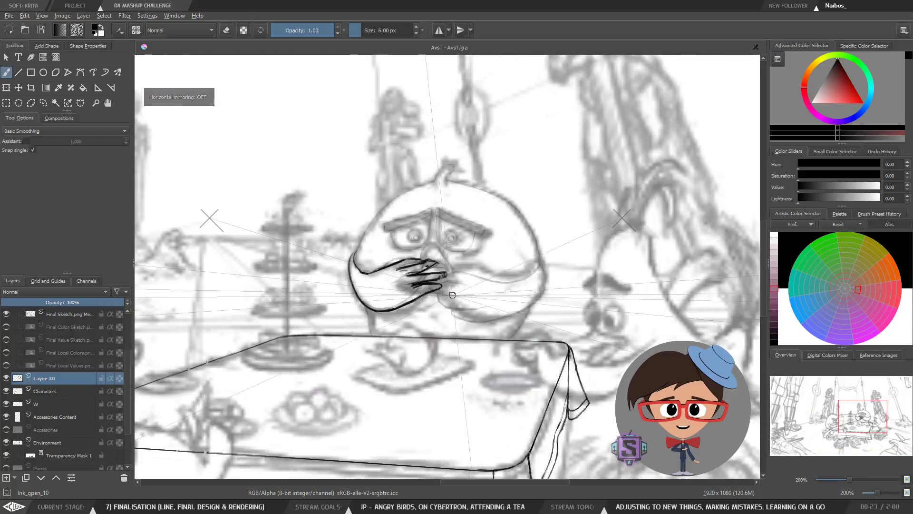
pyautogui.hotkey('ctrl', '+')
pyautogui.hotkey('ctrl', 'z')
pyautogui.hotkey('ctrl', 'z')
pyautogui.hotkey('ctrl', 'z')
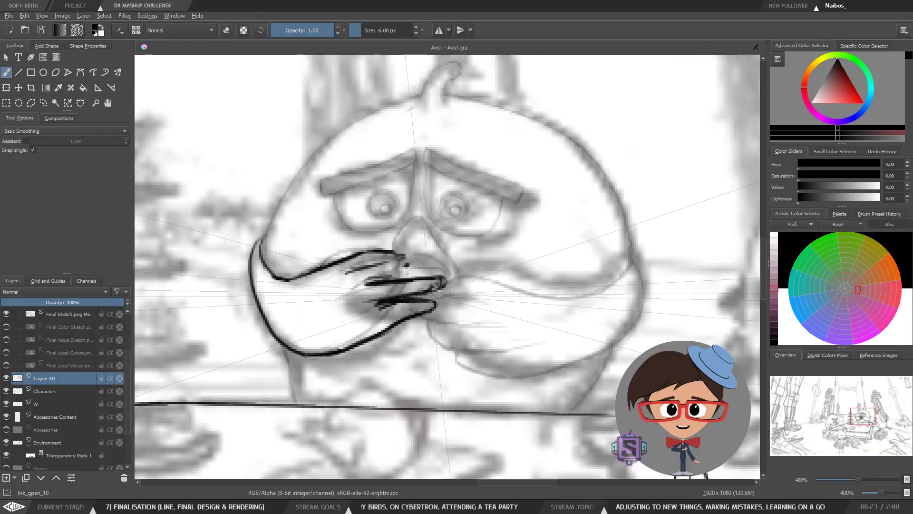
# Review the whole wing and undo its remaining feather lines and redrawn upper contour.
pyautogui.hotkey('ctrl', '-')
pyautogui.hotkey('ctrl', '-')
pyautogui.hotkey('ctrl', '+')
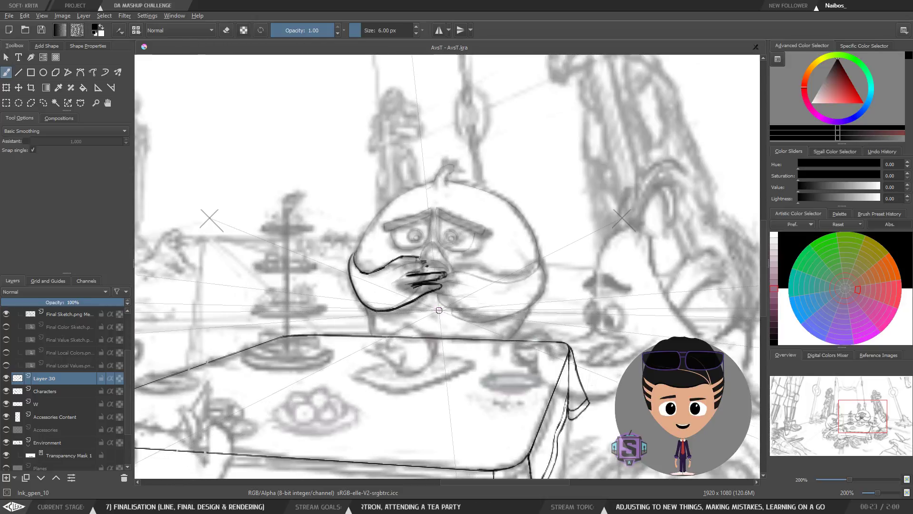
pyautogui.hotkey('ctrl', 'z')
pyautogui.hotkey('ctrl', '+')
pyautogui.hotkey('ctrl', 'z')
pyautogui.hotkey('ctrl', 'z')
pyautogui.hotkey('ctrl', 'z')
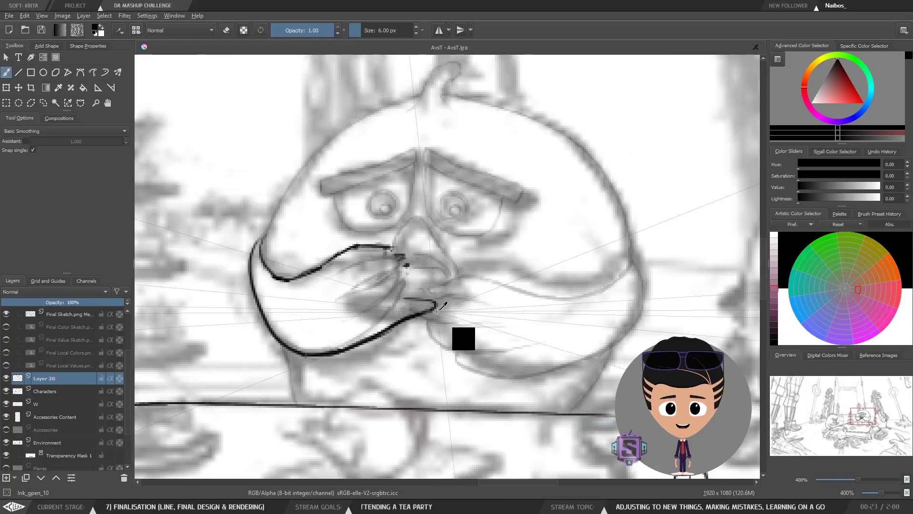
pyautogui.hotkey('ctrl', 'z')
# Check the wing in a mirrored view and delete its underside contour near the tip with a freehand selection.
pyautogui.hotkey('ctrl', '-')
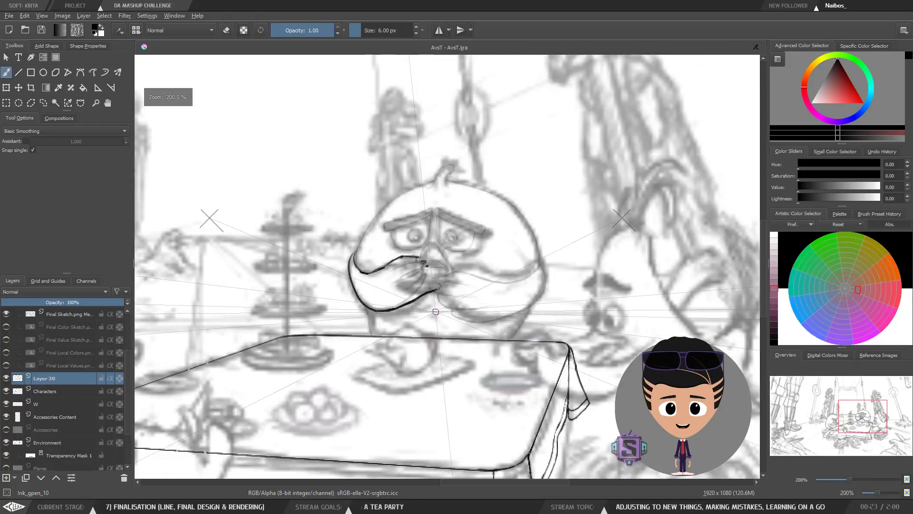
pyautogui.press('m')
pyautogui.press('m')
pyautogui.moveTo(438, 313)
pyautogui.mouseDown()
pyautogui.moveTo(395, 329)
pyautogui.moveTo(393, 320)
pyautogui.mouseUp()
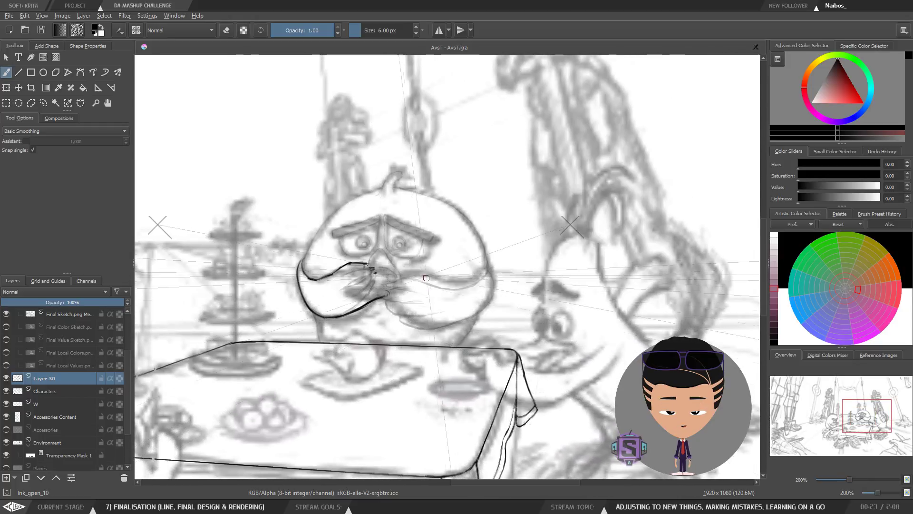
pyautogui.press('m')
pyautogui.press('m')
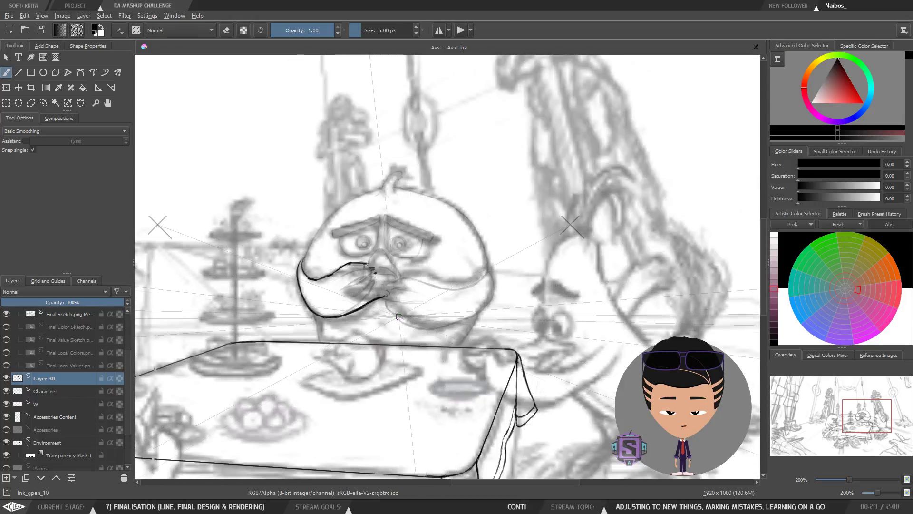
pyautogui.press('l')
pyautogui.moveTo(405, 295)
pyautogui.mouseDown()
pyautogui.moveTo(353, 295)
pyautogui.moveTo(375, 318)
pyautogui.mouseUp()
pyautogui.press('Delete')
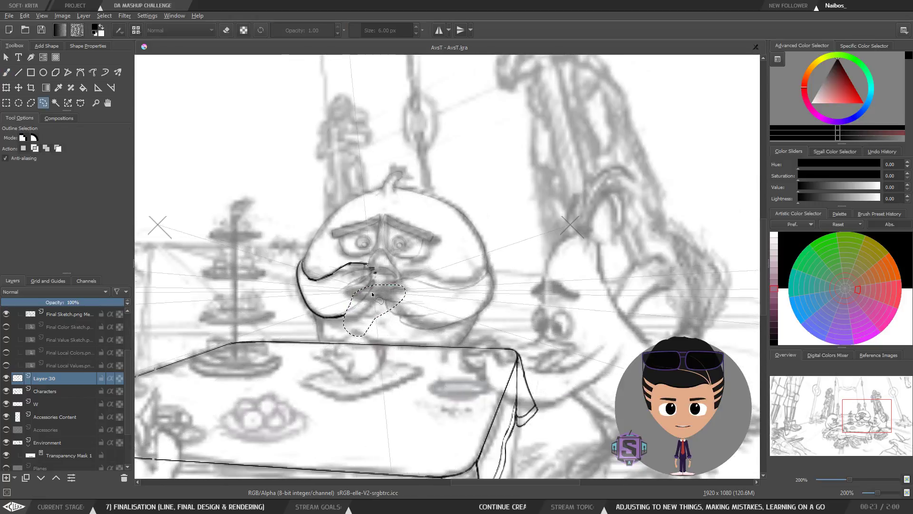
# Delete the end of the wing's upper contour near the beak with a freehand selection and deselect.
pyautogui.scroll(2, 399, 270)
pyautogui.moveTo(365, 263)
pyautogui.mouseDown()
pyautogui.moveTo(468, 273)
pyautogui.moveTo(499, 296)
pyautogui.mouseUp()
pyautogui.press('Delete')
pyautogui.hotkey('ctrl', 'shift', 'a')
pyautogui.press('b')
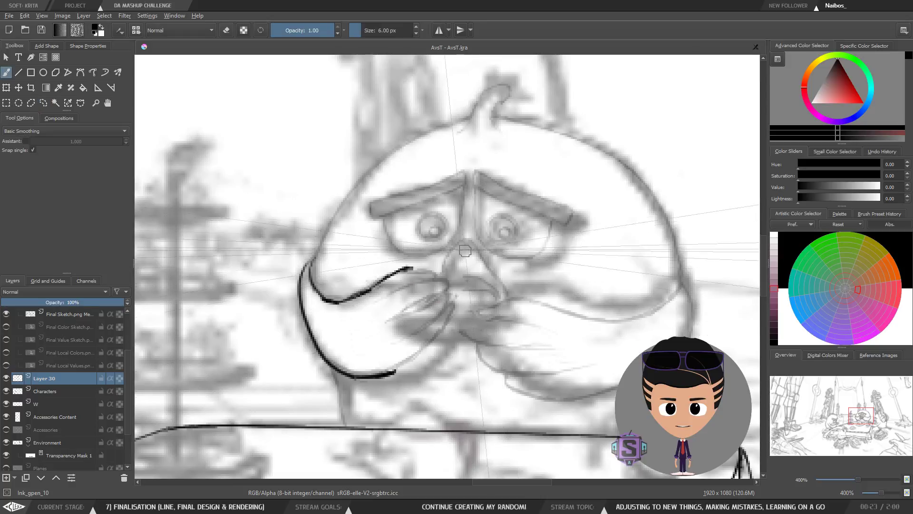
# Examine the remaining wing contours against the sketch in normal and mirrored views.
pyautogui.press('m')
pyautogui.press('m')
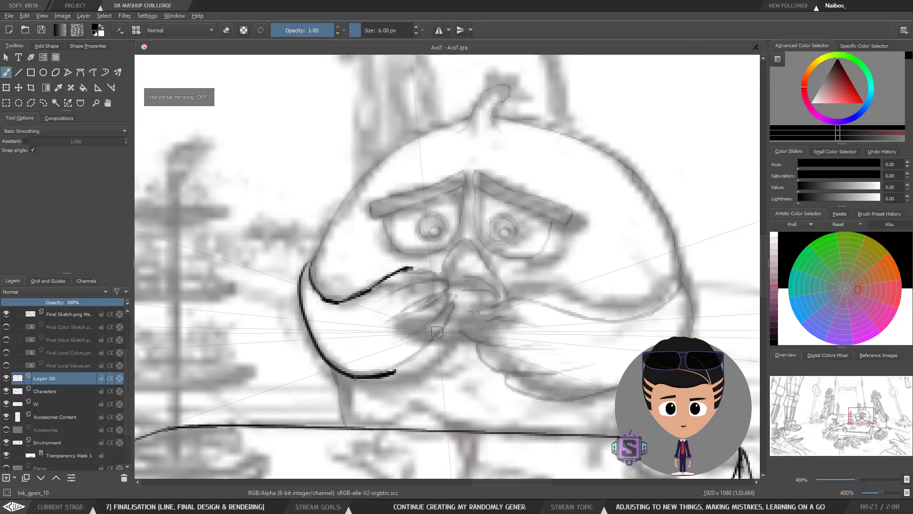
pyautogui.press('-')
pyautogui.press('-')
pyautogui.press('m')
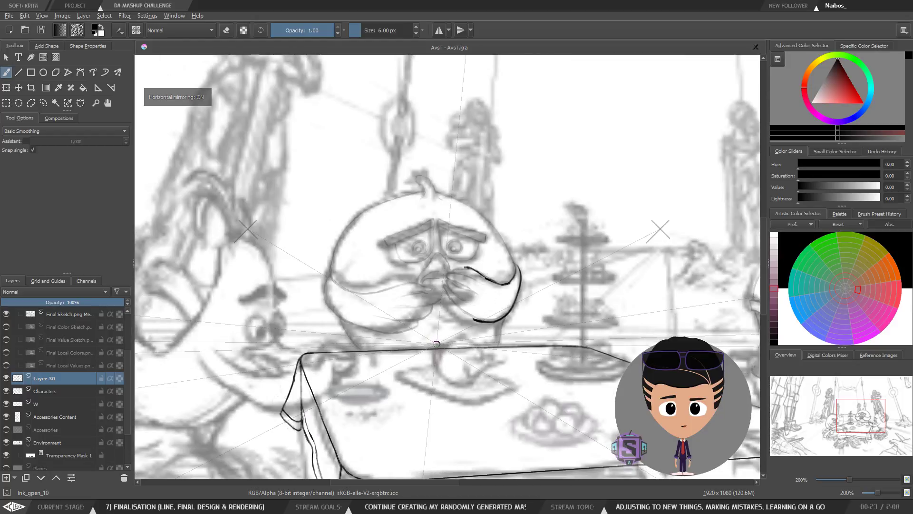
pyautogui.press('m')
pyautogui.moveTo(434, 334); pyautogui.dragTo(427, 334)
pyautogui.press('+')
pyautogui.press('+')
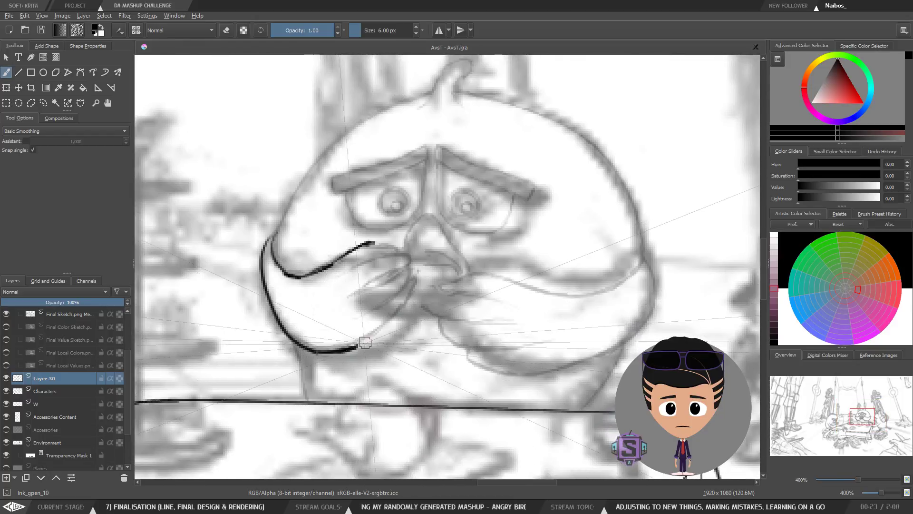
# Ink the wing's rounded underside curving up toward the beak, undoing and redrawing the stroke until it follows the sketch.
pyautogui.moveTo(332, 352)
pyautogui.mouseDown()
pyautogui.moveTo(377, 333)
pyautogui.moveTo(415, 283)
pyautogui.mouseUp()
pyautogui.hotkey('ctrl', 'z')
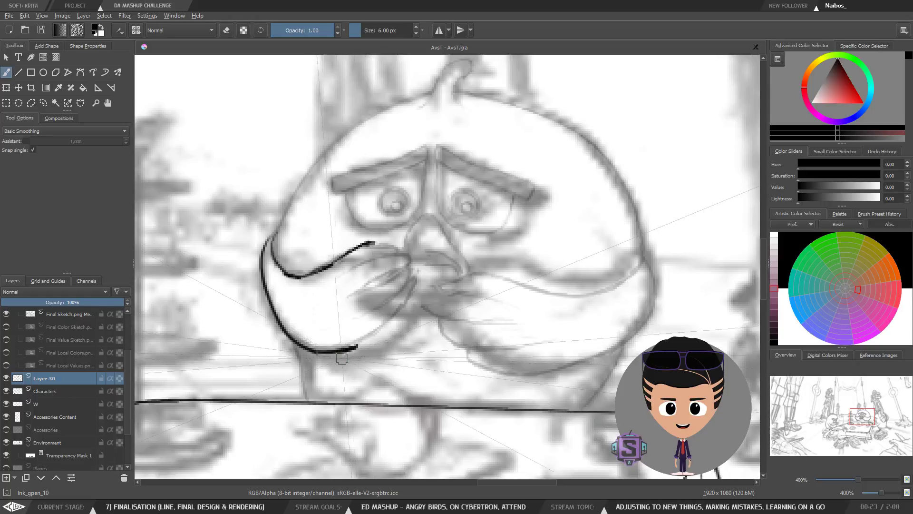
pyautogui.moveTo(358, 347)
pyautogui.mouseDown()
pyautogui.moveTo(417, 303)
pyautogui.moveTo(356, 347)
pyautogui.moveTo(413, 305)
pyautogui.moveTo(426, 273)
pyautogui.mouseUp()
pyautogui.hotkey('ctrl', 'z')
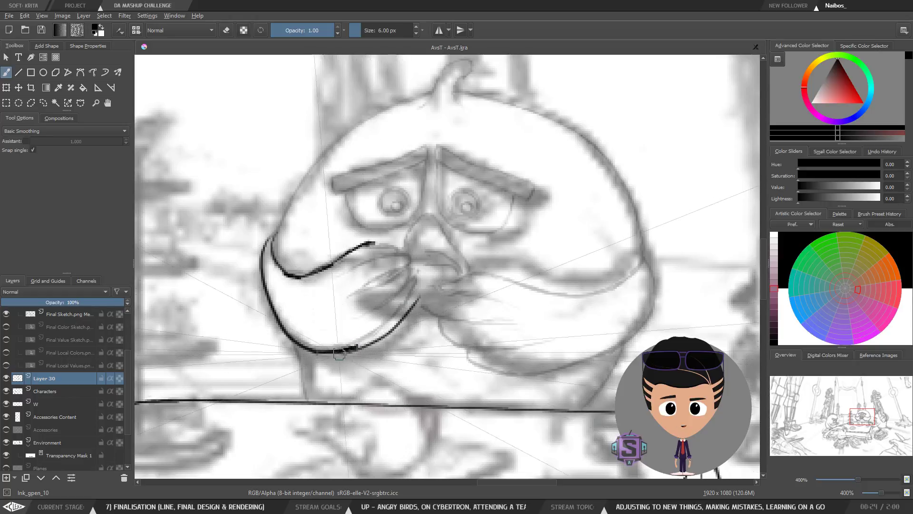
pyautogui.moveTo(358, 347); pyautogui.dragTo(419, 298)
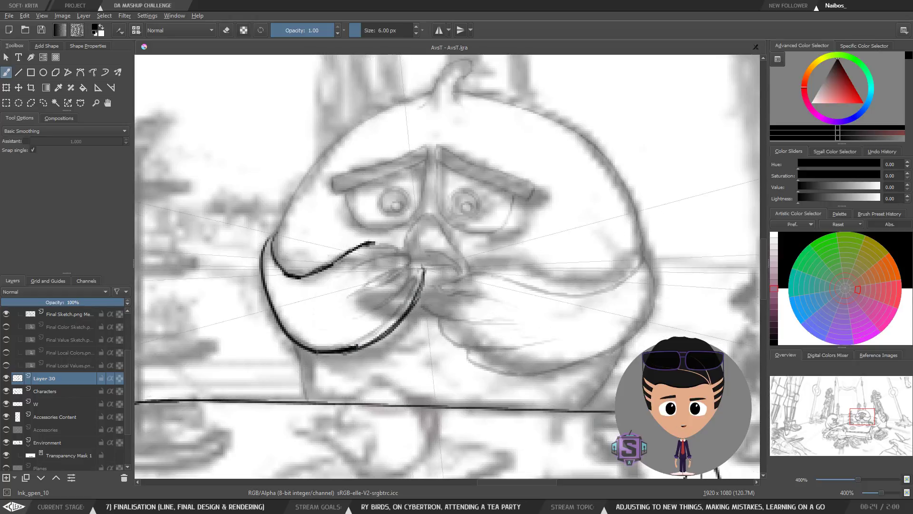
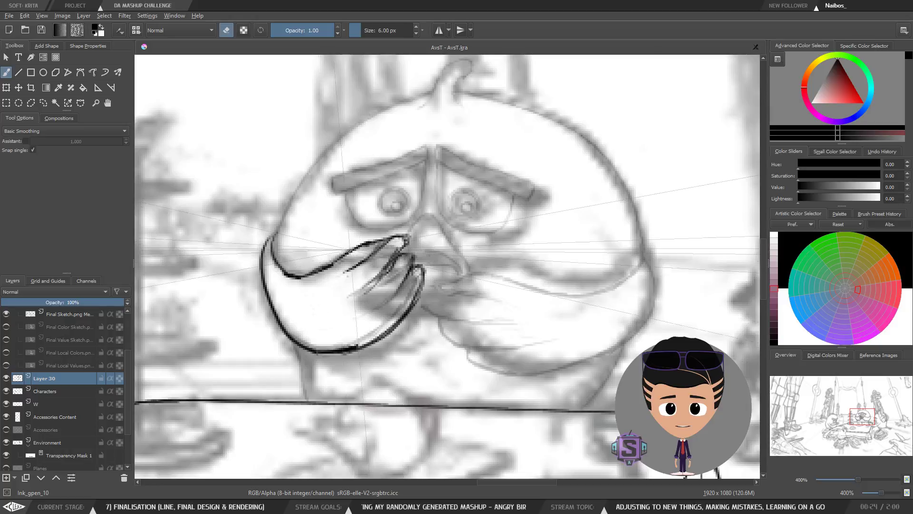
# Erase the raised top feather, join the wing's upper contour to a lower one and check the wing in a mirrored view.
pyautogui.press('e')
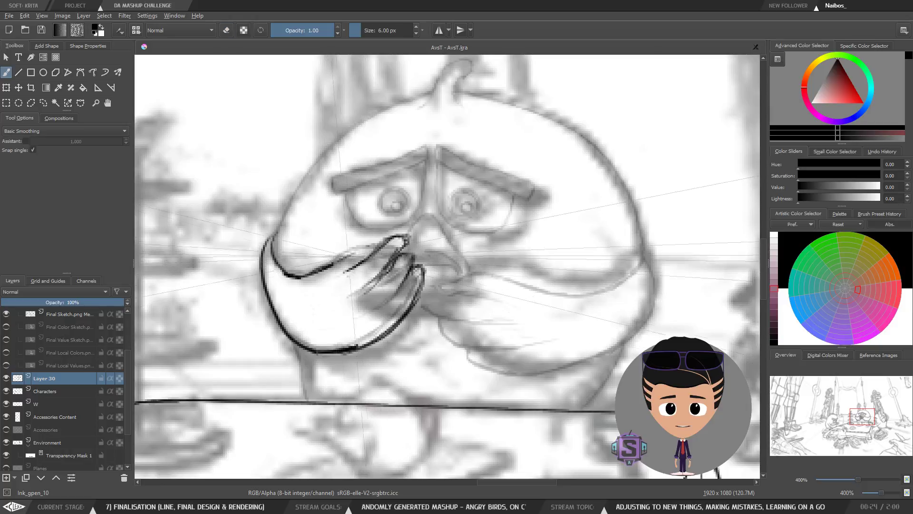
pyautogui.press('e')
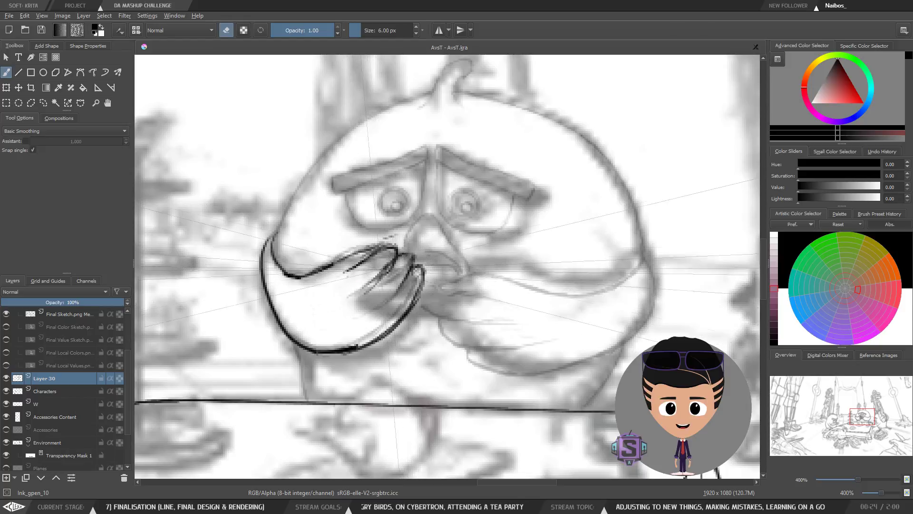
pyautogui.scroll(-3, 362, 310)
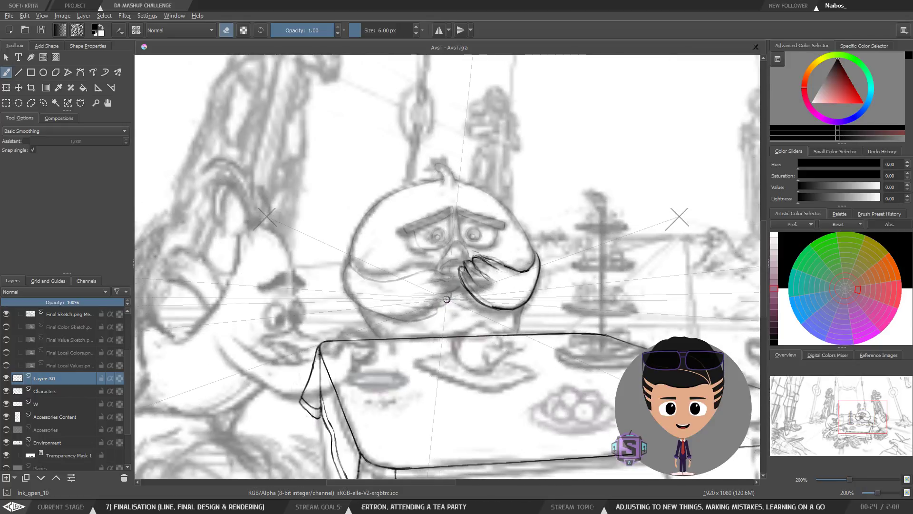
pyautogui.press('m')
pyautogui.scroll(3, 330, 264)
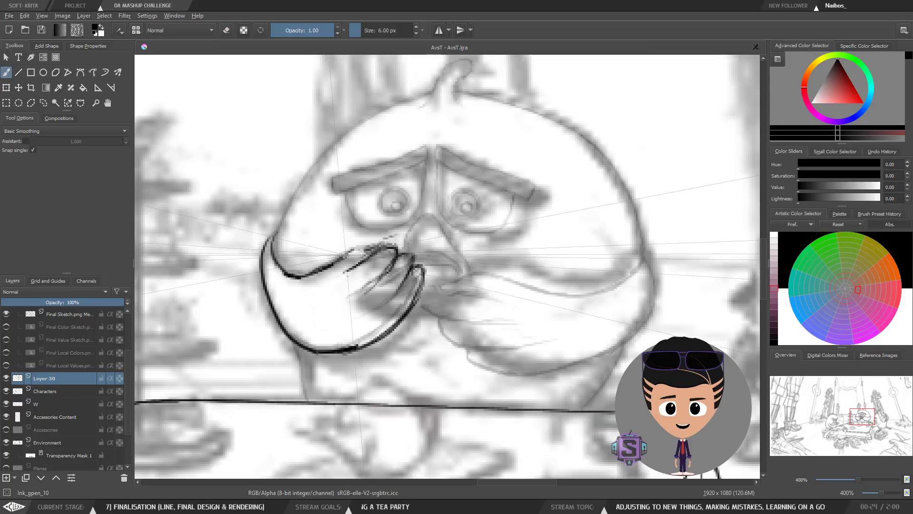
pyautogui.press('e')
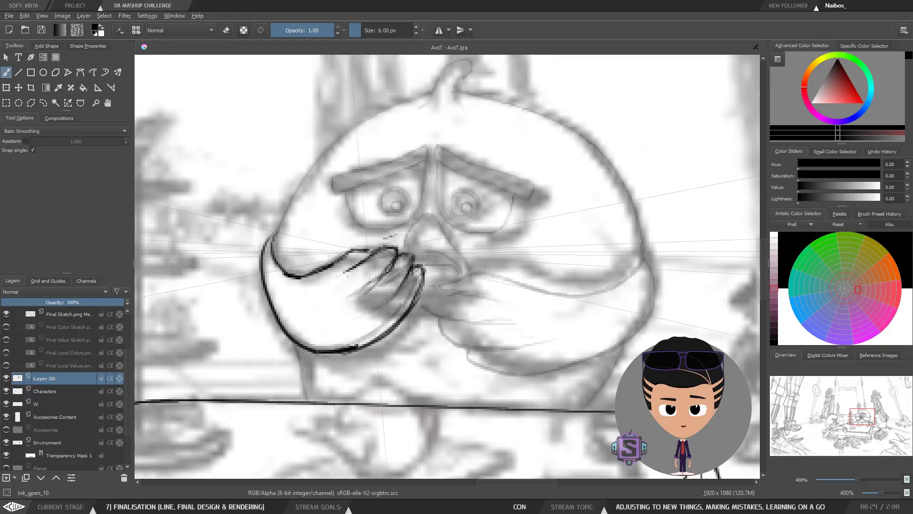
# Check the wing in a mirrored view, refine its underside line and show the Accessories layer.
pyautogui.press('-')
pyautogui.press('-')
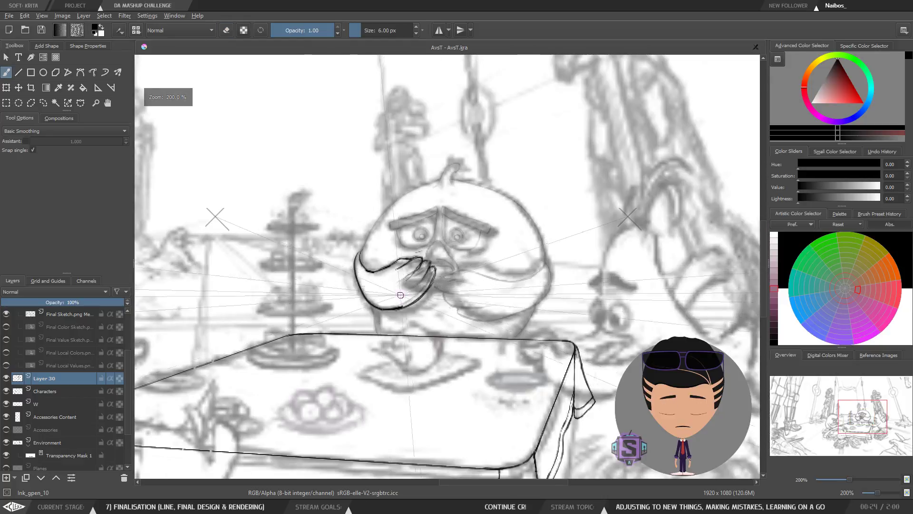
pyautogui.press('m')
pyautogui.press('m')
pyautogui.press('+')
pyautogui.press('+')
pyautogui.moveTo(410, 296); pyautogui.dragTo(427, 311)
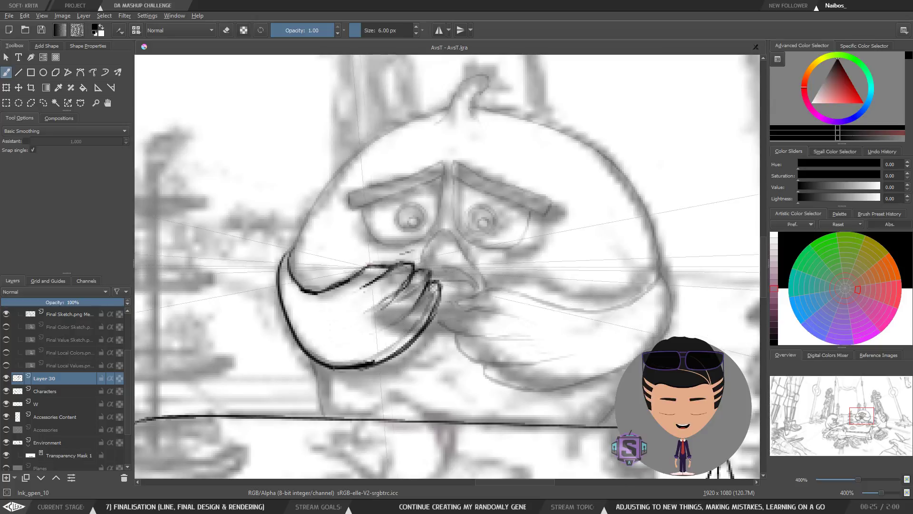
pyautogui.click(6, 429)
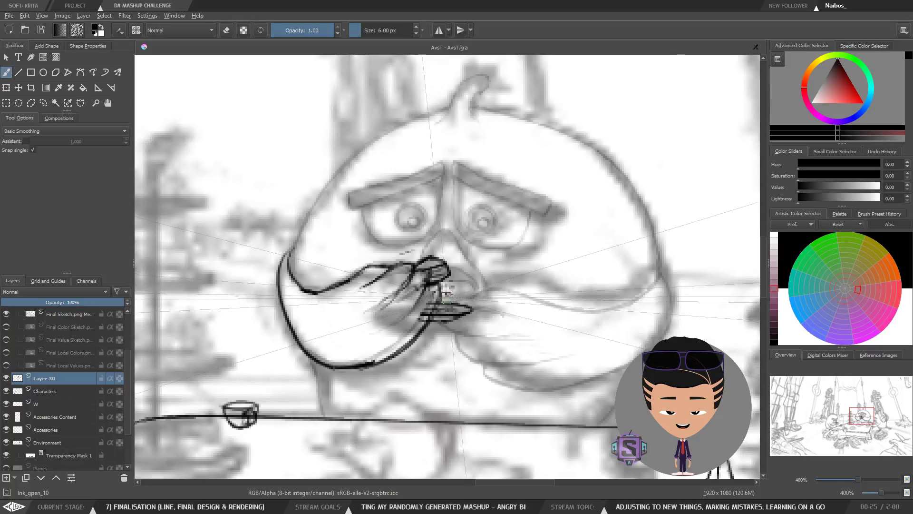
# Select the wing tip freehand, move it toward the teacup at the beak and check it in a mirrored view.
pyautogui.scroll(1, 446, 296)
pyautogui.scroll(-1, 447, 296)
pyautogui.press('l')
pyautogui.moveTo(422, 358)
pyautogui.mouseDown()
pyautogui.moveTo(447, 282)
pyautogui.moveTo(419, 255)
pyautogui.moveTo(352, 262)
pyautogui.moveTo(338, 324)
pyautogui.moveTo(386, 375)
pyautogui.moveTo(421, 359)
pyautogui.moveTo(414, 345)
pyautogui.moveTo(429, 348)
pyautogui.moveTo(419, 350)
pyautogui.mouseUp()
pyautogui.press('t')
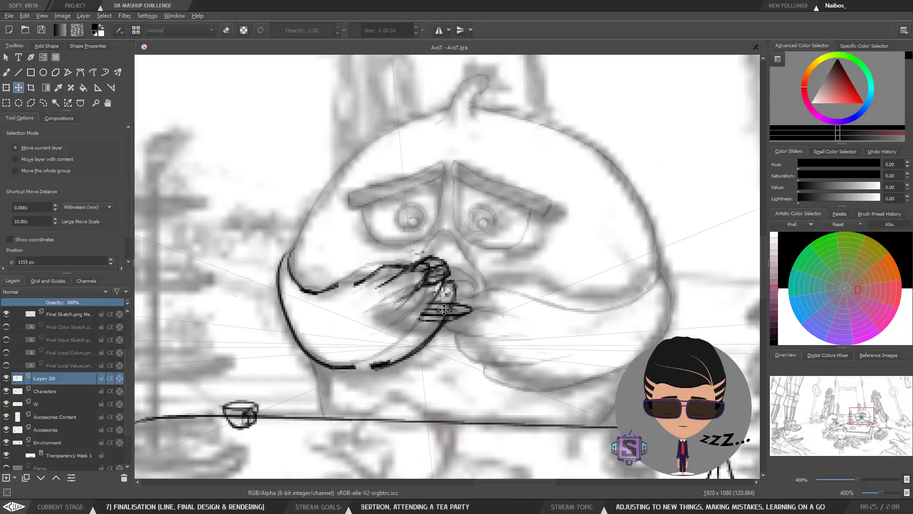
pyautogui.press('-')
pyautogui.press('-')
pyautogui.press('m')
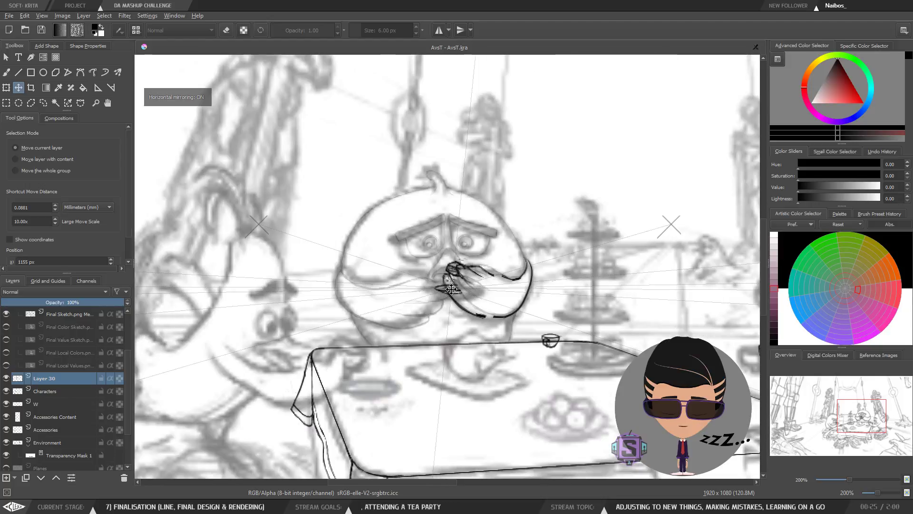
# Leave the mirrored view and reposition the selected wing tip over the teacup at the beak with a free transform.
pyautogui.press('m')
pyautogui.press('+')
pyautogui.press('+')
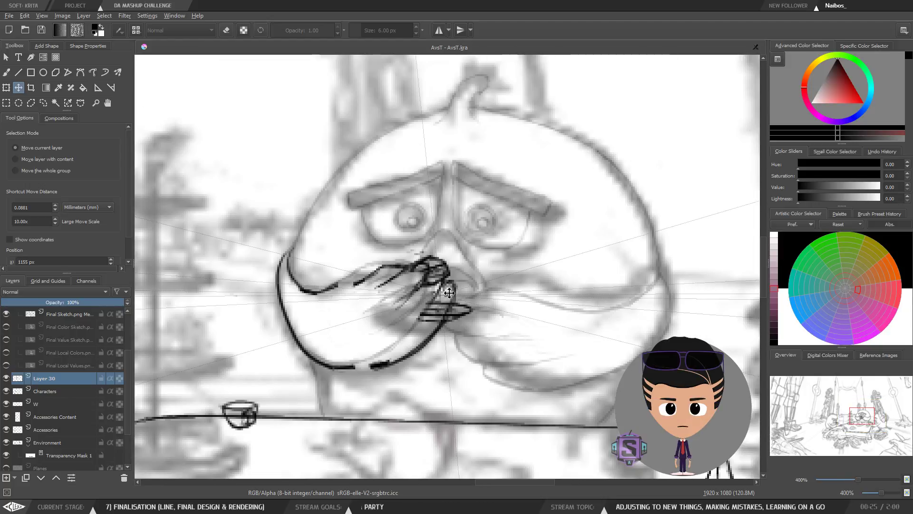
pyautogui.hotkey('ctrl', 't')
pyautogui.moveTo(487, 287); pyautogui.dragTo(491, 302)
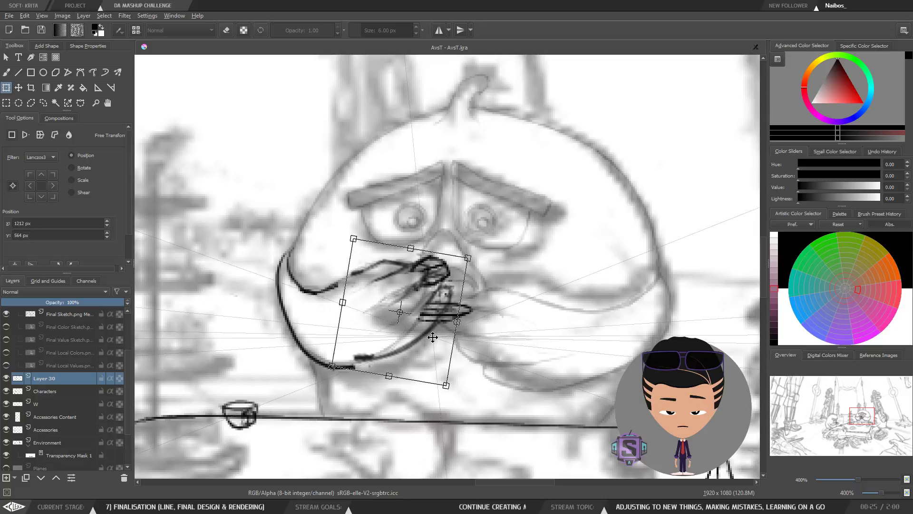
pyautogui.moveTo(437, 336); pyautogui.dragTo(444, 342)
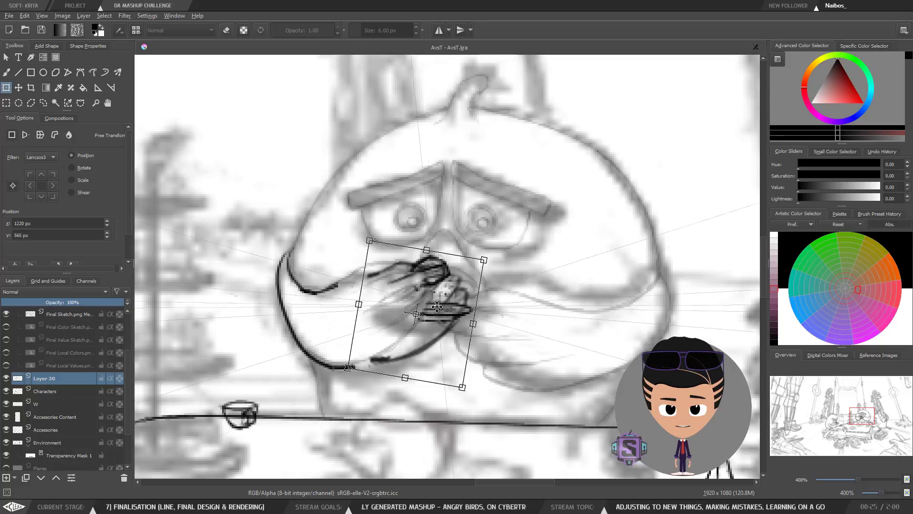
pyautogui.moveTo(437, 307); pyautogui.dragTo(437, 307)
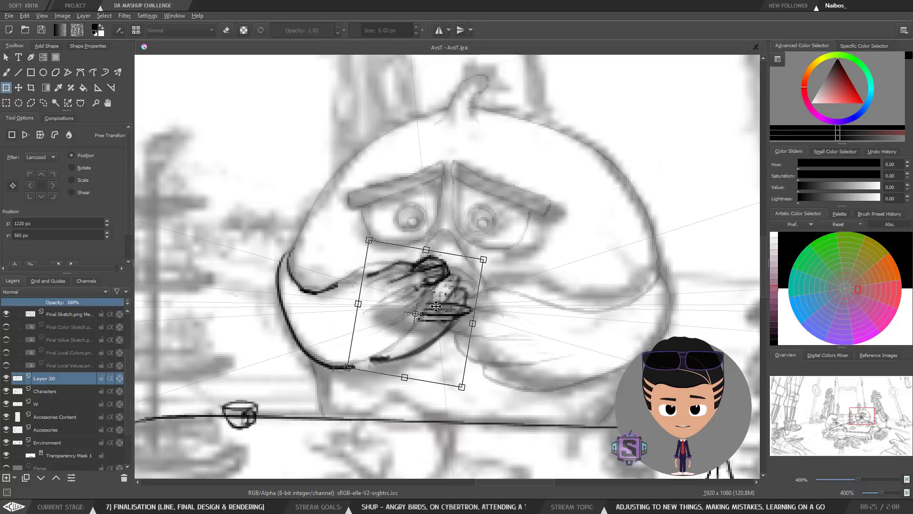
pyautogui.press('b')
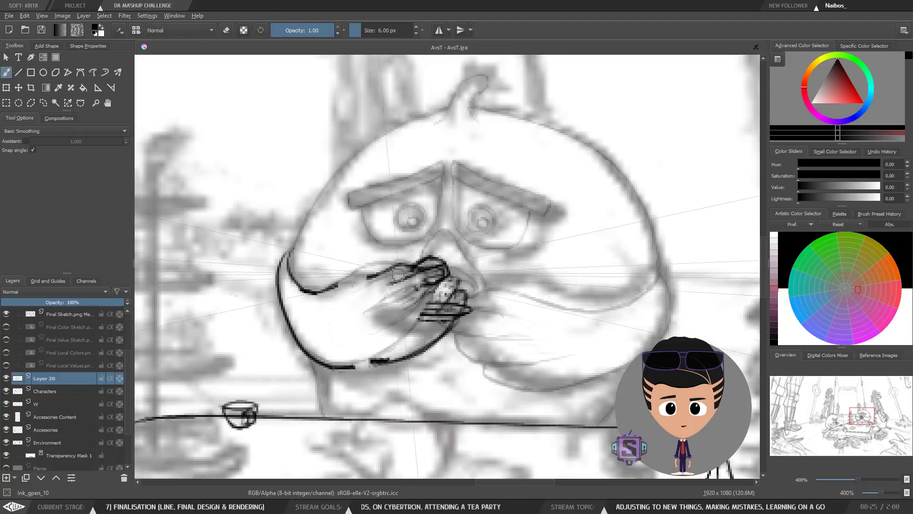
# Paint white on layer W behind the wing tip to cover the teacup and feather lines with an 8 px brush.
pyautogui.press('e')
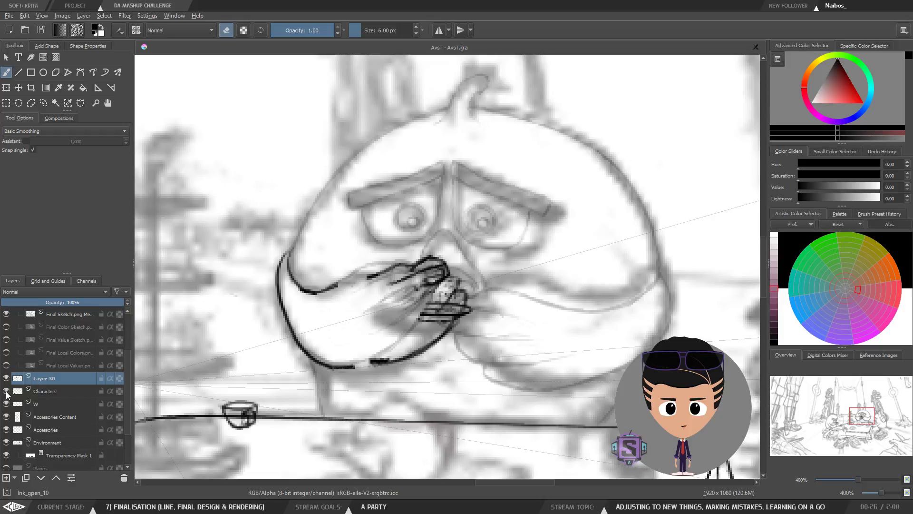
pyautogui.click(36, 404)
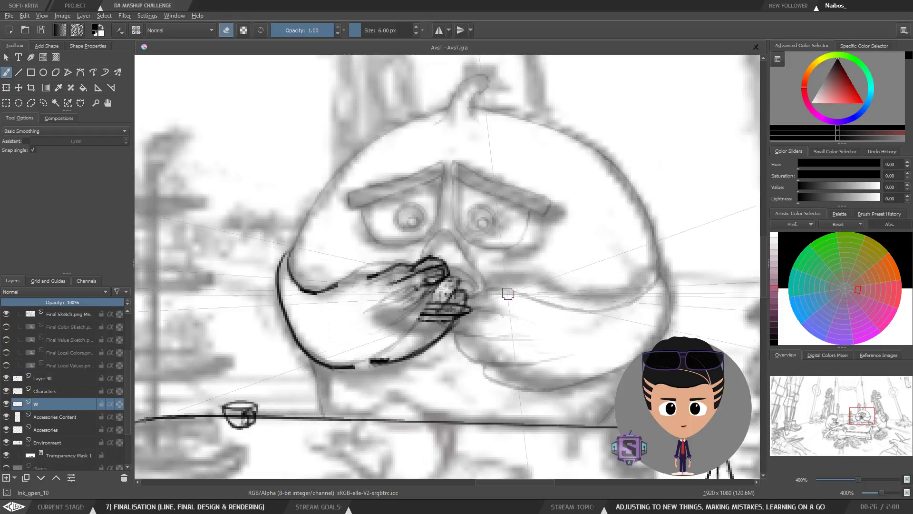
pyautogui.press('x')
pyautogui.press('e')
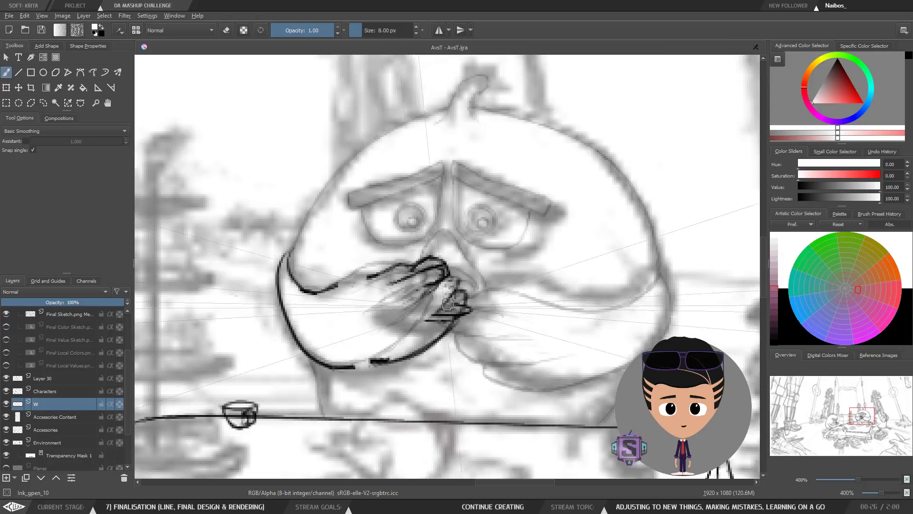
pyautogui.moveTo(447, 304); pyautogui.dragTo(454, 309)
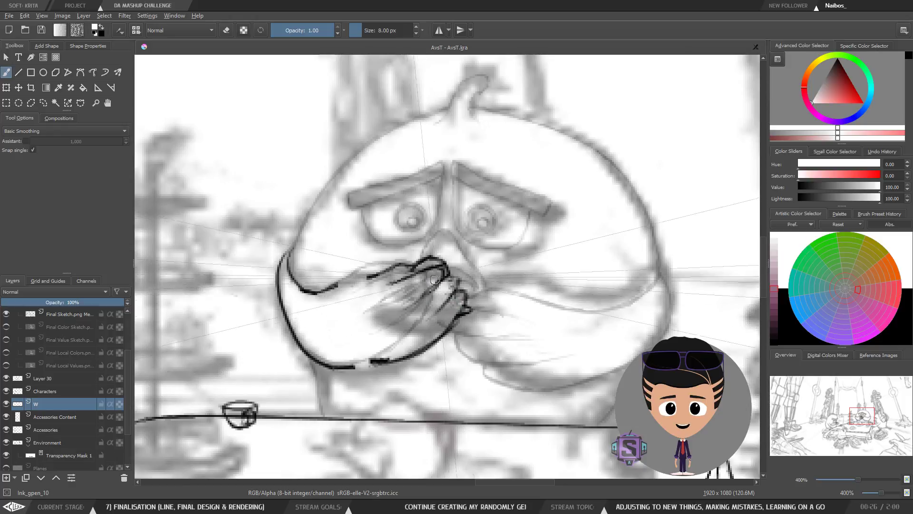
# Examine how the masked wing tip reads against the whole scene and up close.
pyautogui.press('-')
pyautogui.press('-')
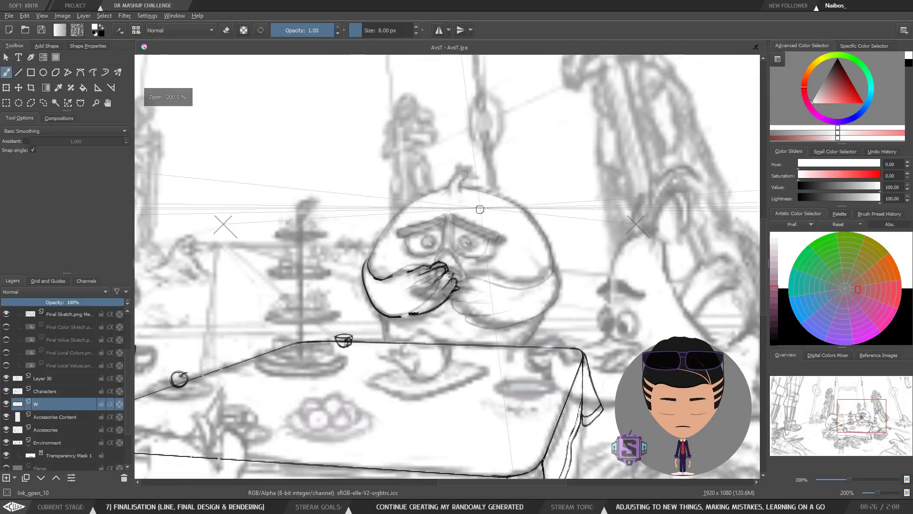
pyautogui.press('-')
pyautogui.press('-')
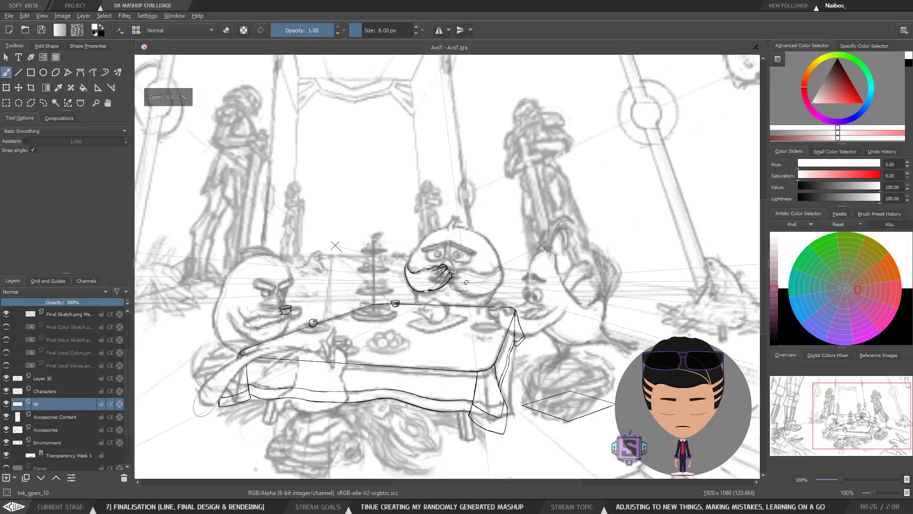
pyautogui.press('+')
pyautogui.press('+')
pyautogui.press('+')
pyautogui.press('+')
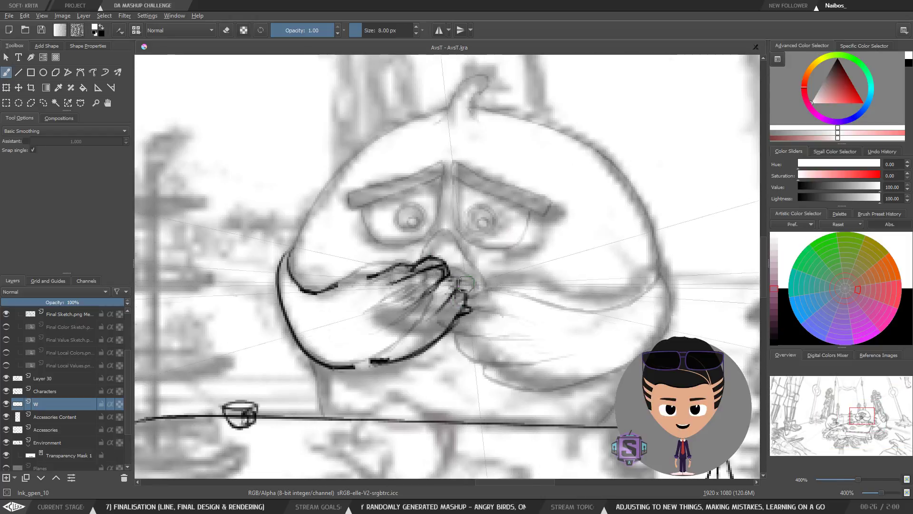
# Undo the white painting on layer W and the repositioning of the wing tip.
pyautogui.moveTo(423, 314); pyautogui.dragTo(471, 311)
pyautogui.moveTo(413, 270); pyautogui.dragTo(447, 272)
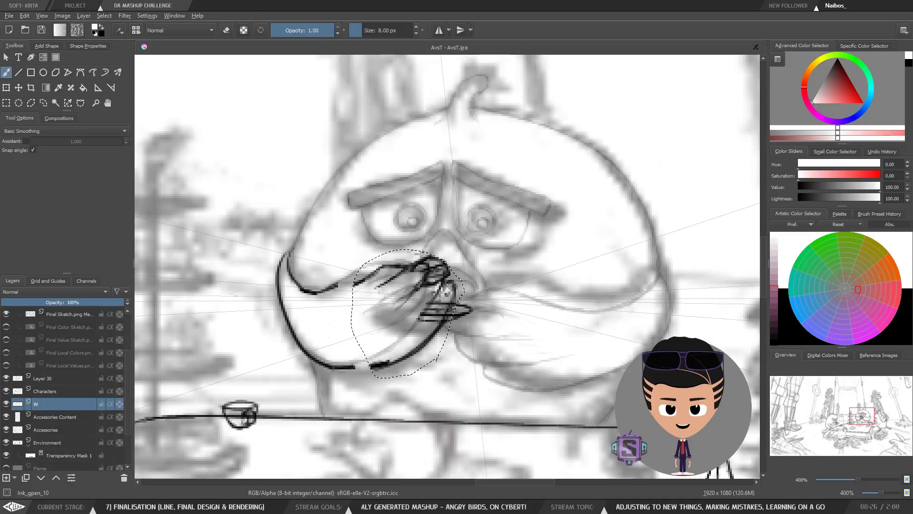
pyautogui.moveTo(355, 366); pyautogui.dragTo(429, 324)
pyautogui.press('-')
pyautogui.press('-')
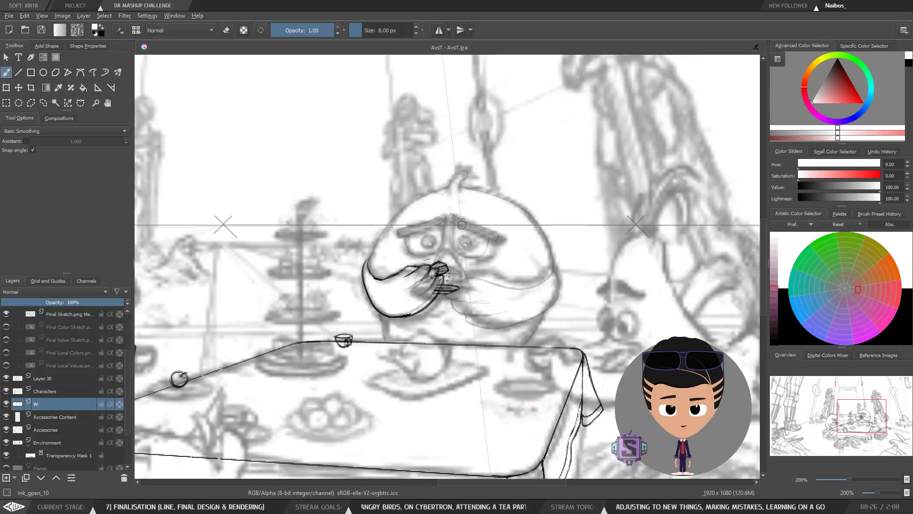
# Activate the Accessories layer, try a freehand selection around the teacup at the beak, and return to the brush with black.
pyautogui.click(55, 417)
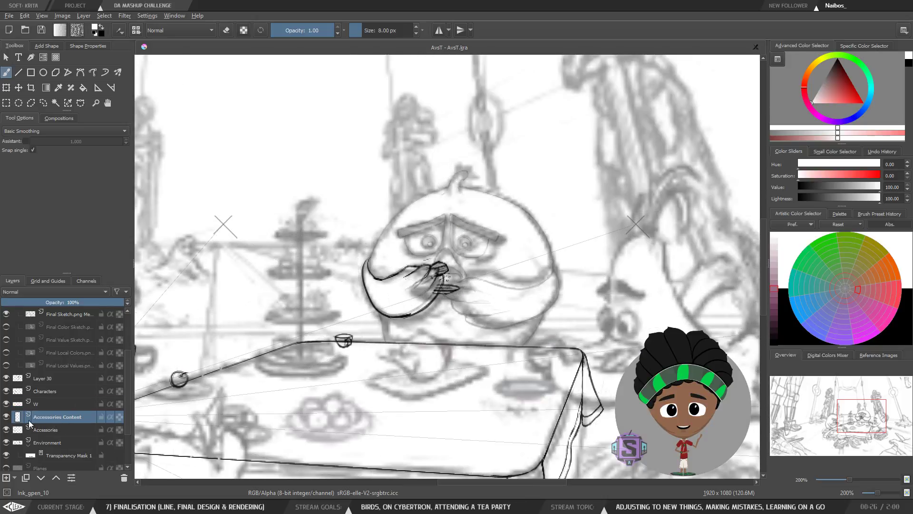
pyautogui.click(55, 430)
pyautogui.press('+')
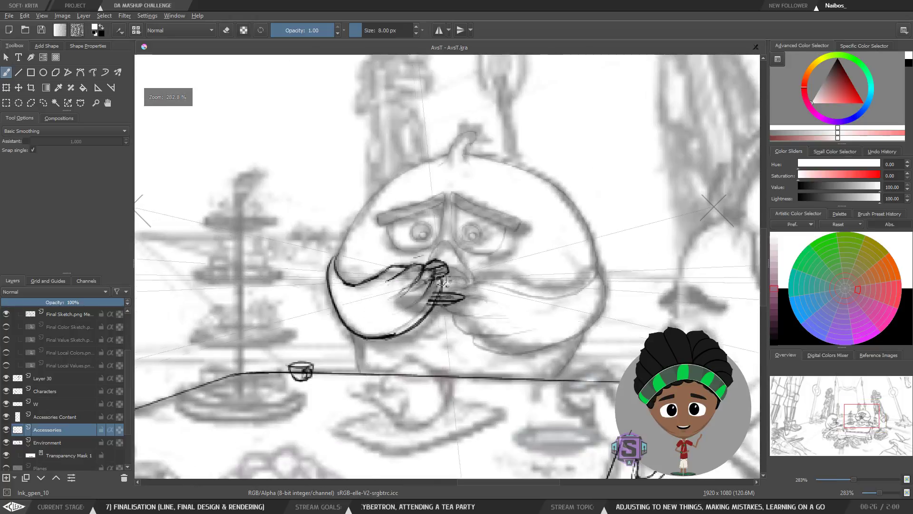
pyautogui.press('l')
pyautogui.press('+')
pyautogui.press('+')
pyautogui.moveTo(425, 292)
pyautogui.mouseDown()
pyautogui.moveTo(440, 292)
pyautogui.moveTo(413, 250)
pyautogui.moveTo(416, 299)
pyautogui.moveTo(420, 245)
pyautogui.moveTo(416, 301)
pyautogui.mouseUp()
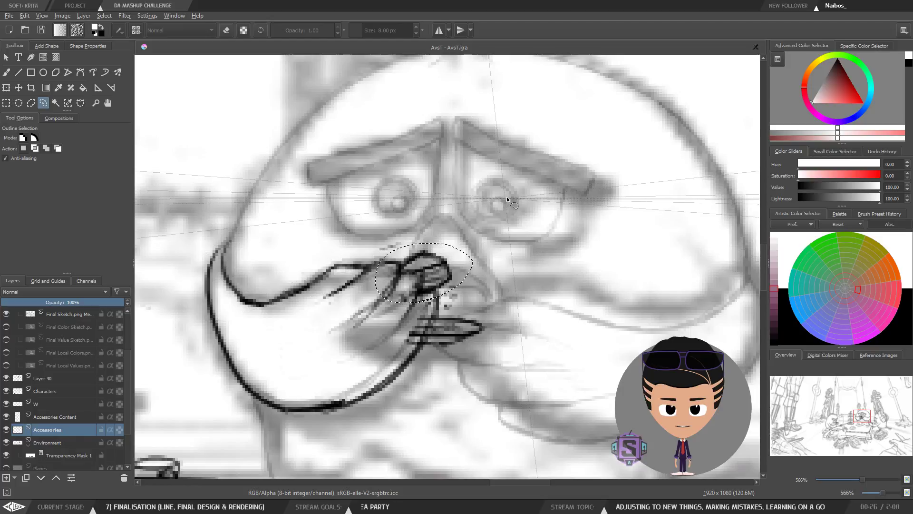
pyautogui.press('m')
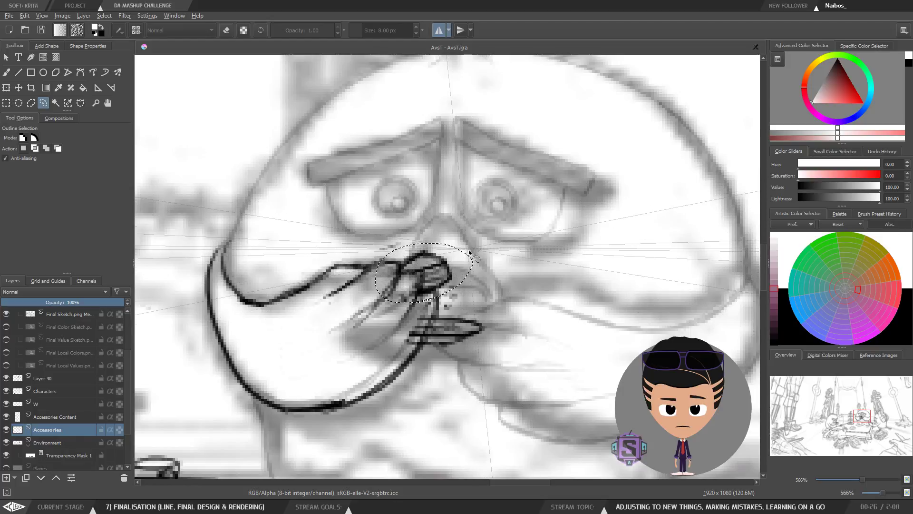
pyautogui.press('m')
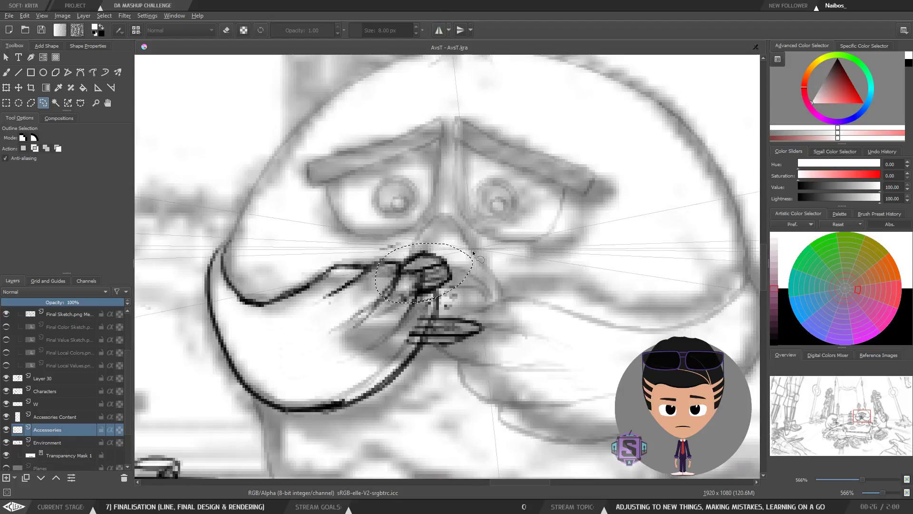
pyautogui.press('t')
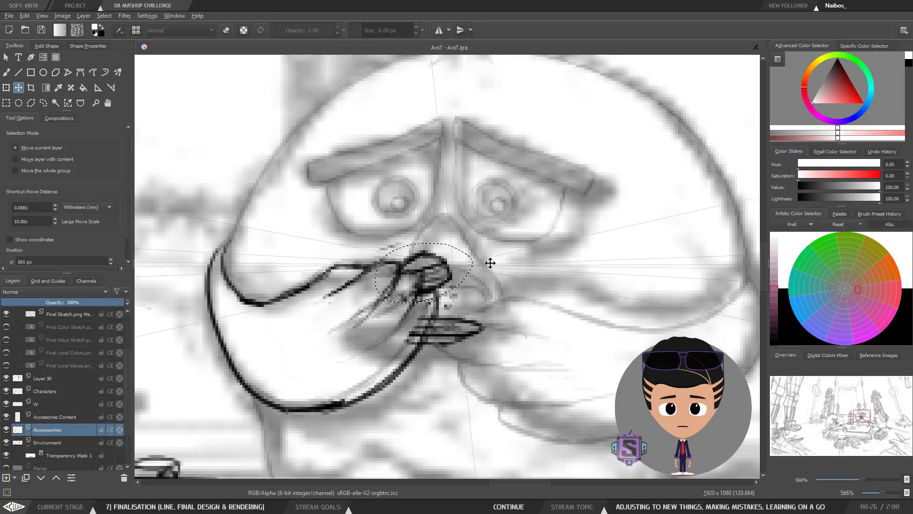
pyautogui.press('x')
pyautogui.press('b')
pyautogui.hotkey('ctrl', 'shift', 'a')
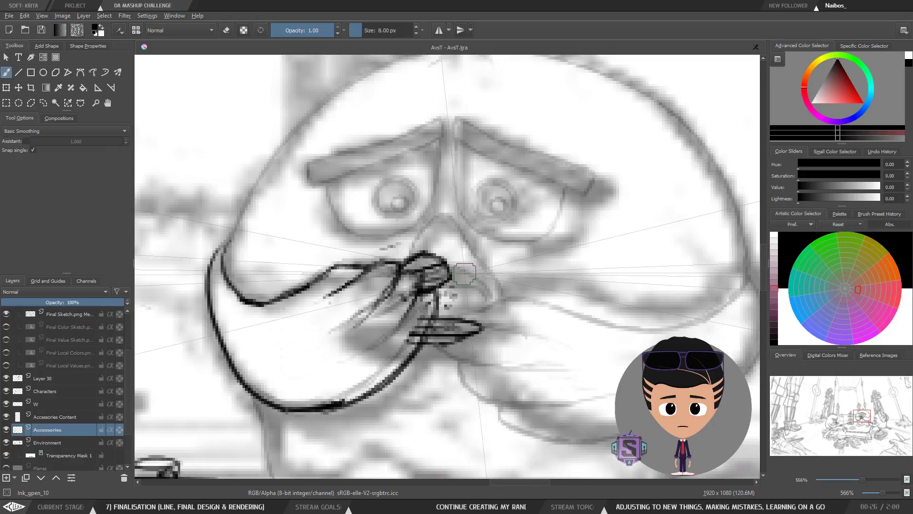
# Select the teacup at the beak freehand, enlarge it with a free transform and shift it slightly.
pyautogui.hotkey('ctrl', 'r')
pyautogui.moveTo(472, 250)
pyautogui.mouseDown()
pyautogui.moveTo(378, 248)
pyautogui.moveTo(367, 303)
pyautogui.moveTo(423, 311)
pyautogui.moveTo(472, 250)
pyautogui.mouseUp()
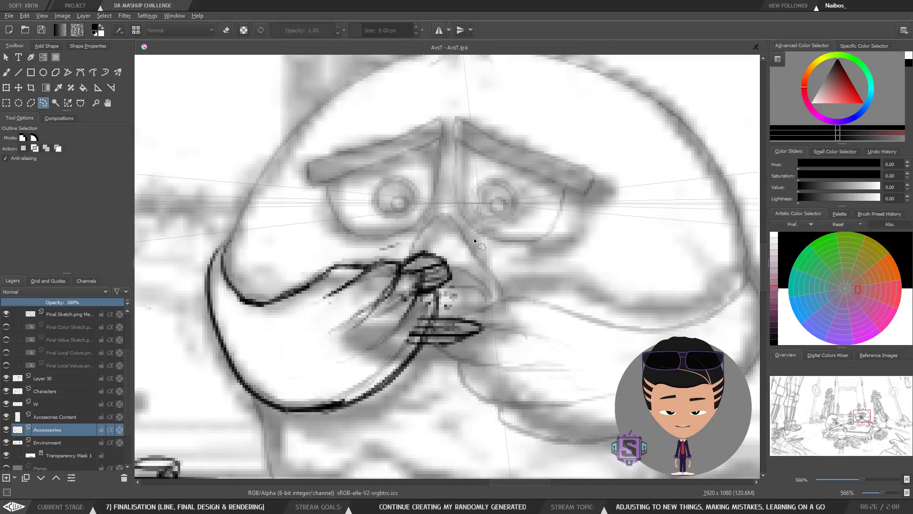
pyautogui.moveTo(459, 236)
pyautogui.mouseDown()
pyautogui.moveTo(394, 255)
pyautogui.moveTo(386, 288)
pyautogui.moveTo(440, 290)
pyautogui.moveTo(458, 239)
pyautogui.mouseUp()
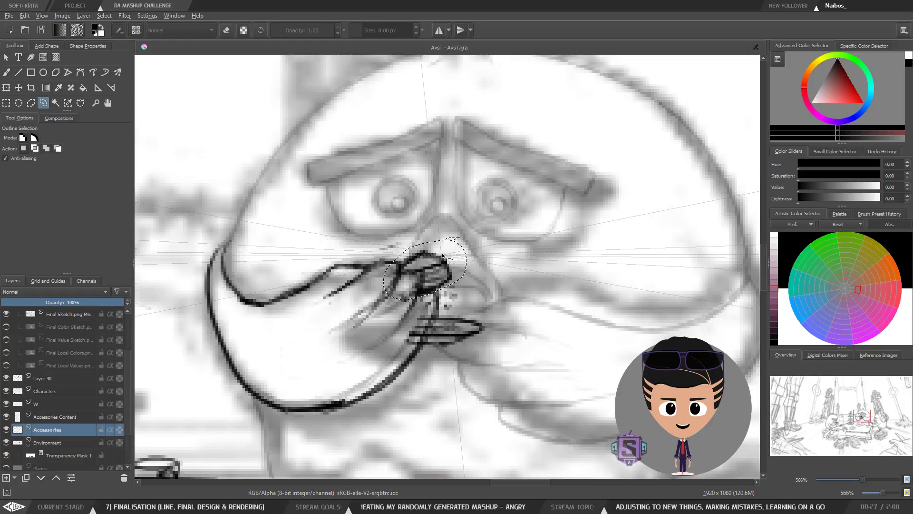
pyautogui.hotkey('ctrl', 't')
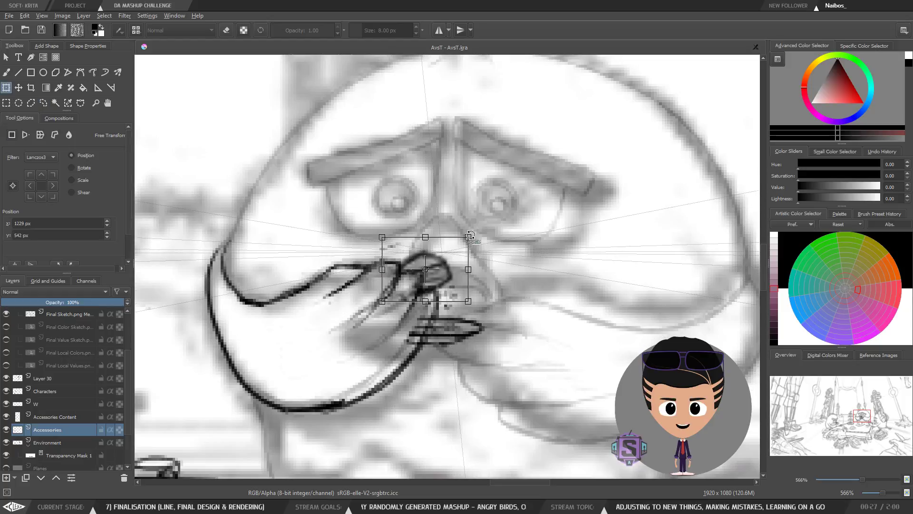
pyautogui.moveTo(470, 236); pyautogui.dragTo(499, 217)
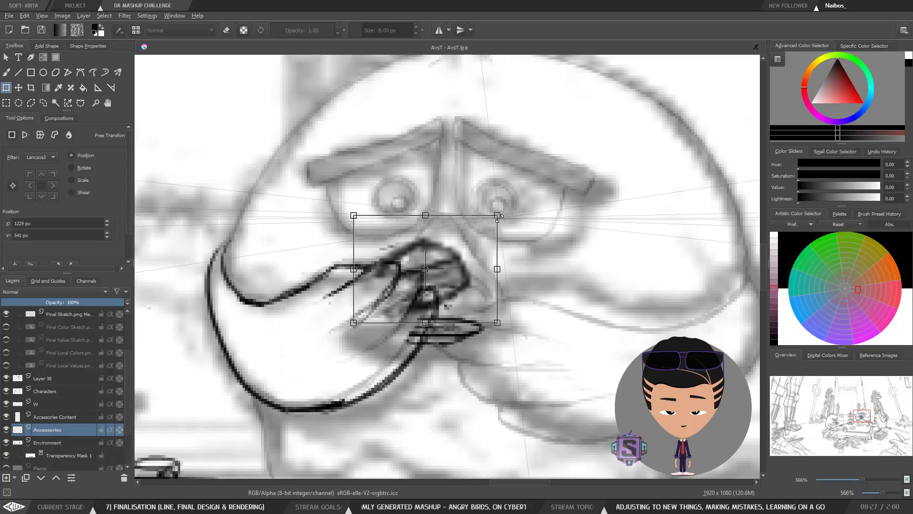
pyautogui.moveTo(434, 302); pyautogui.dragTo(456, 293)
# Compare the enlarged teacup with the surrounding scene and scale it down somewhat.
pyautogui.press('-')
pyautogui.press('-')
pyautogui.press('-')
pyautogui.press('-')
pyautogui.press('+')
pyautogui.press('+')
pyautogui.press('+')
pyautogui.press('+')
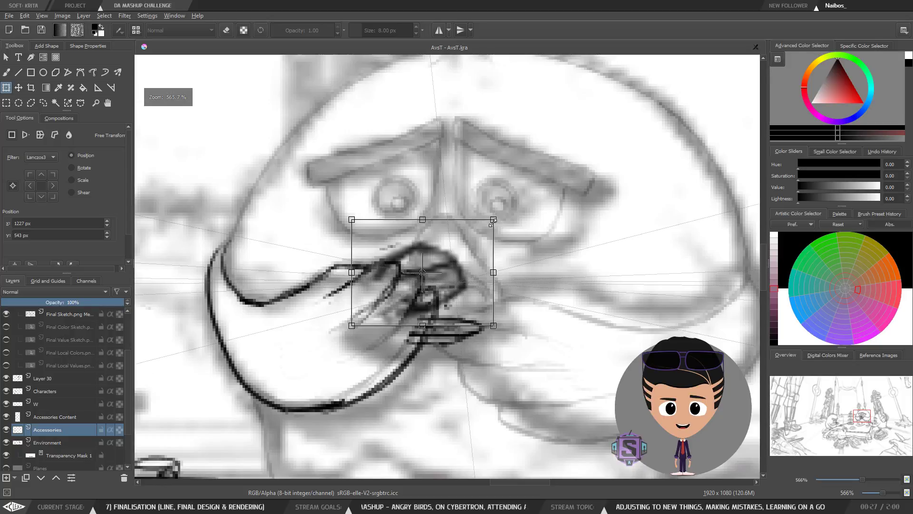
pyautogui.moveTo(492, 222); pyautogui.dragTo(474, 234)
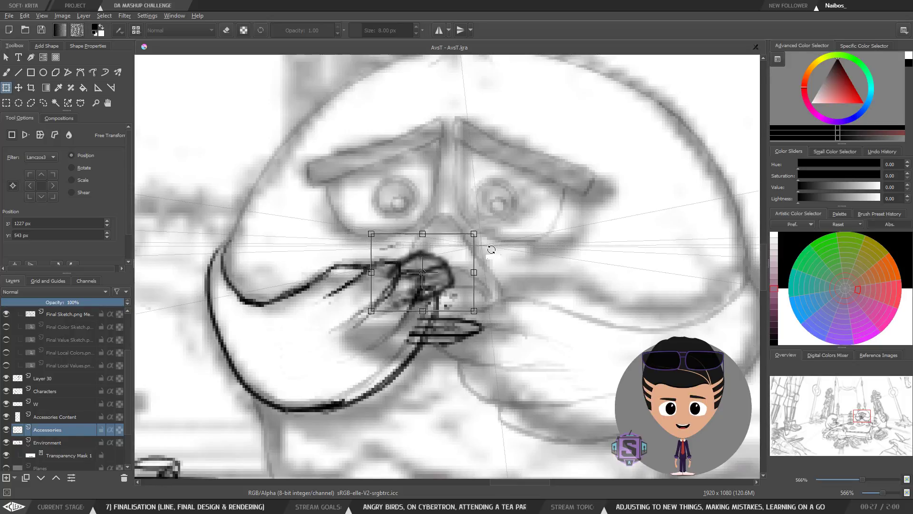
# Undo the teacup's scaling and repositioning, and return to the brush.
pyautogui.hotkey('ctrl', 'z')
pyautogui.hotkey('ctrl', 'z')
pyautogui.hotkey('ctrl', 'z')
pyautogui.hotkey('ctrl', 'z')
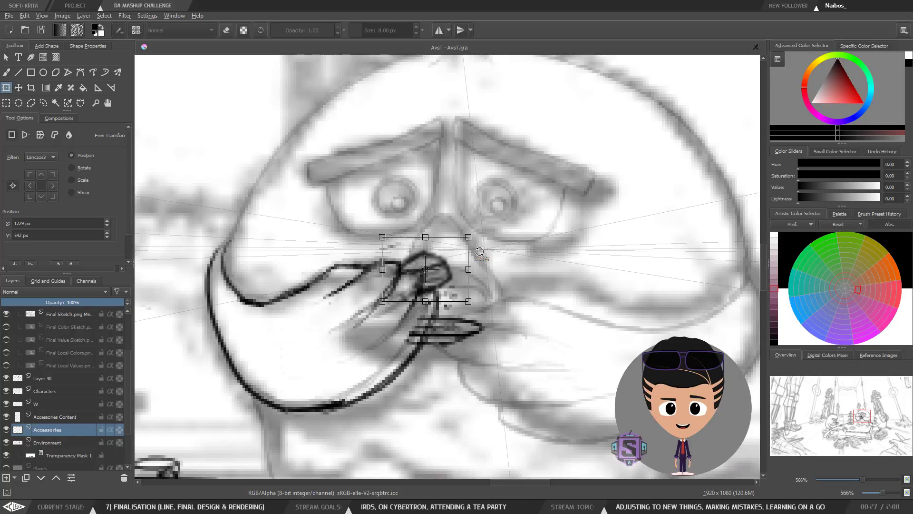
pyautogui.press('b')
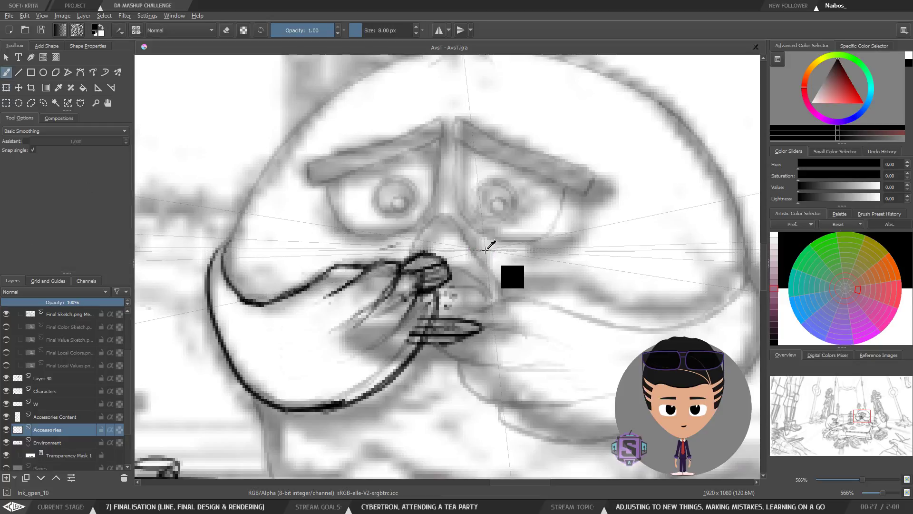
# Examine the wing and teacup at several zoom levels and in a mirrored view.
pyautogui.scroll(-2, 485, 247)
pyautogui.scroll(-1, 483, 255)
pyautogui.scroll(1, 481, 261)
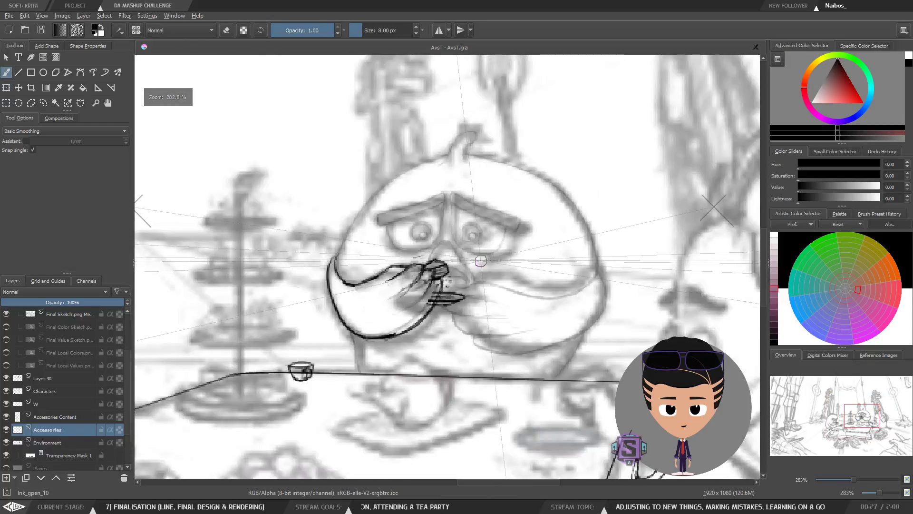
pyautogui.scroll(2, 481, 261)
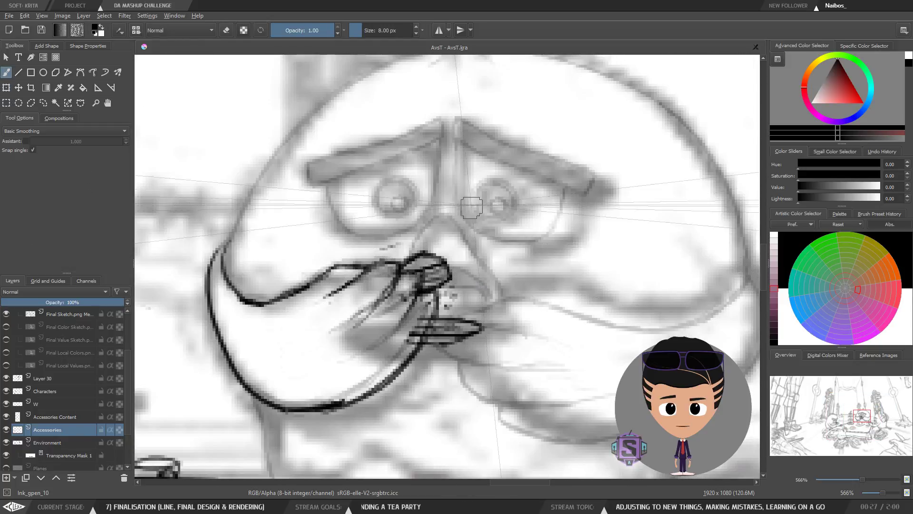
pyautogui.moveTo(434, 336); pyautogui.dragTo(390, 335)
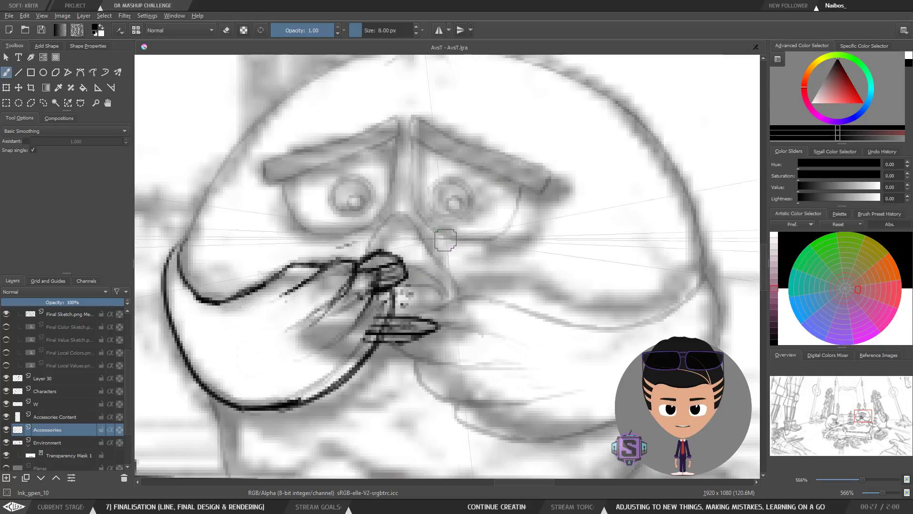
pyautogui.scroll(-2, 446, 240)
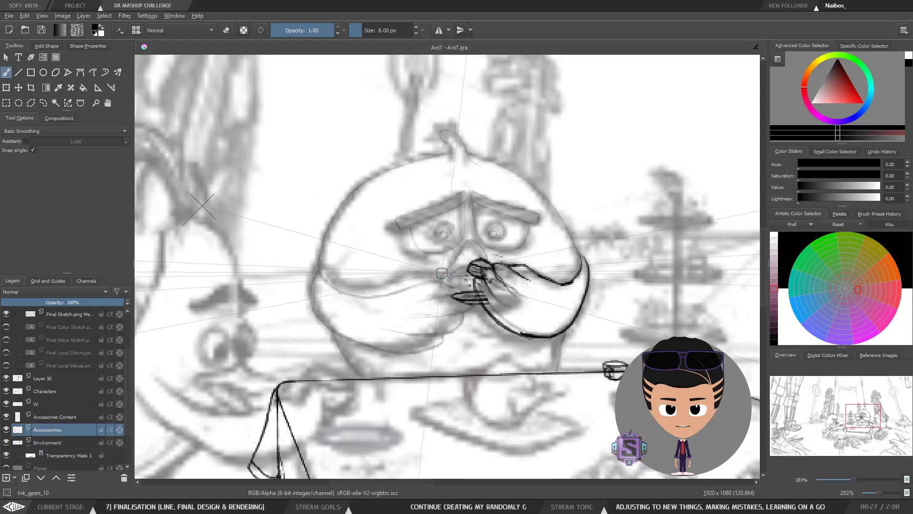
pyautogui.press('m')
pyautogui.moveTo(441, 272)
pyautogui.mouseDown()
pyautogui.moveTo(454, 308)
pyautogui.moveTo(452, 295)
pyautogui.mouseUp()
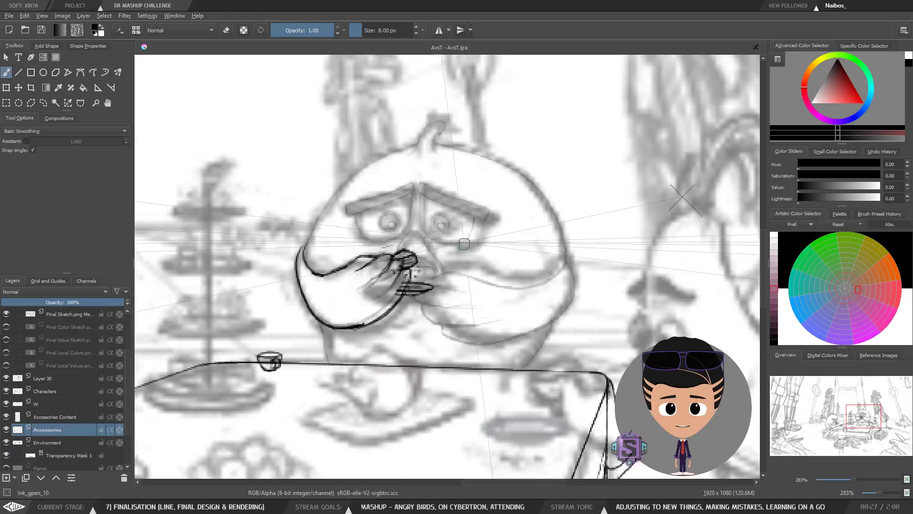
pyautogui.press('m')
pyautogui.press('m')
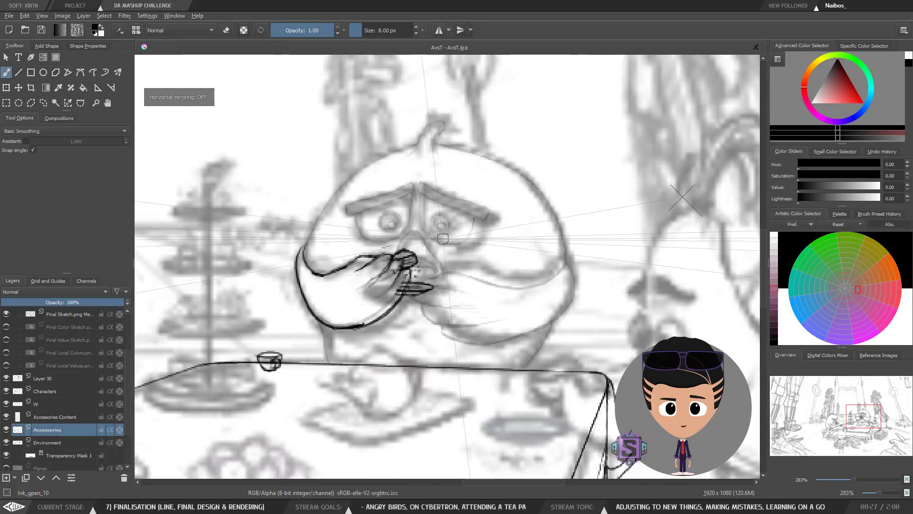
# Try shifting the teacup at the beak onto the wing's feather tips using a freehand selection, and compare the placement at different zoom levels.
pyautogui.press('+')
pyautogui.press('+')
pyautogui.moveTo(410, 326); pyautogui.dragTo(486, 326)
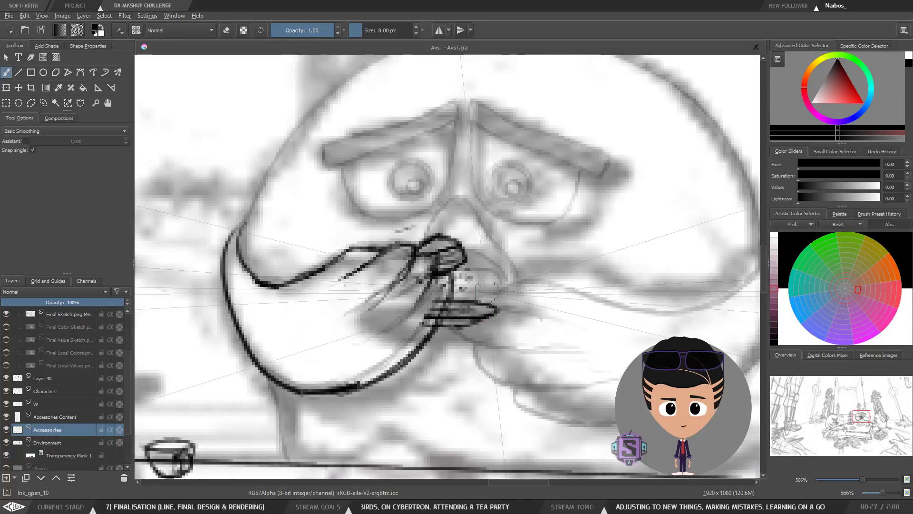
pyautogui.press('-')
pyautogui.press('-')
pyautogui.press('+')
pyautogui.press('+')
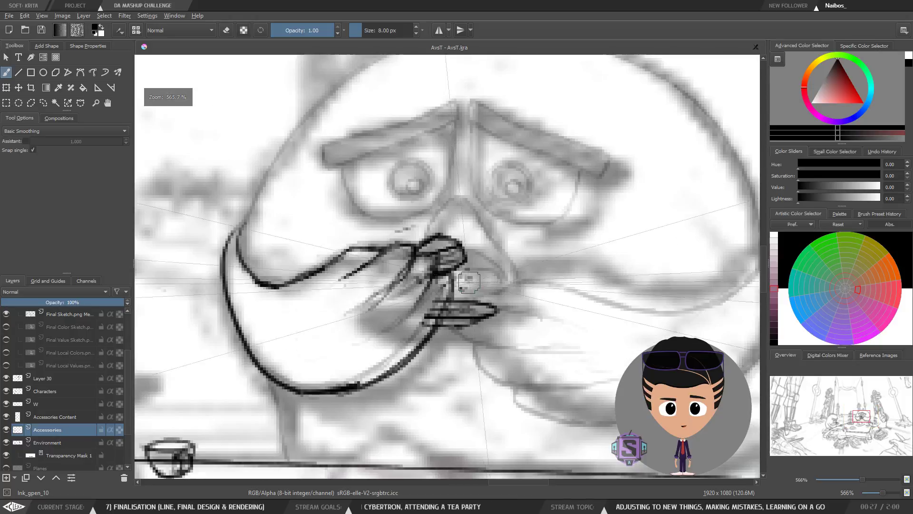
pyautogui.press('t')
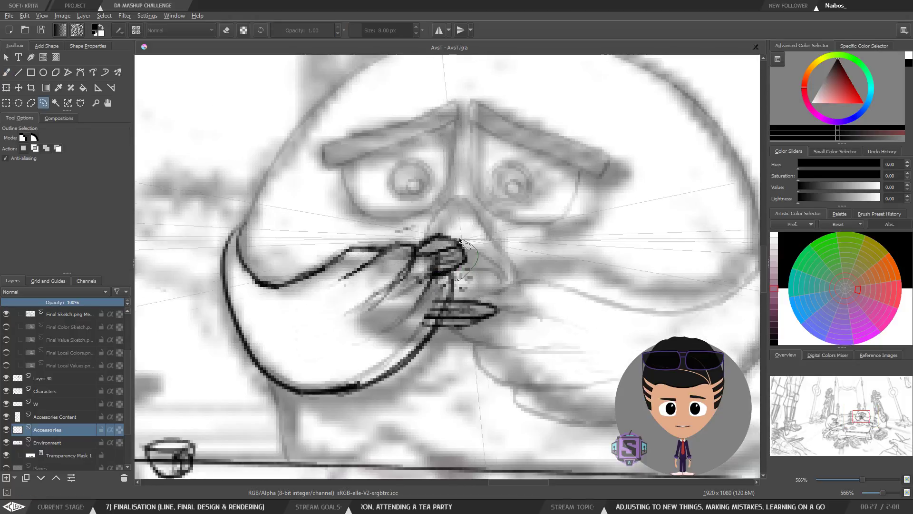
pyautogui.moveTo(462, 280)
pyautogui.mouseDown()
pyautogui.moveTo(447, 250)
pyautogui.moveTo(428, 241)
pyautogui.mouseUp()
pyautogui.press('-')
pyautogui.press('-')
pyautogui.press('b')
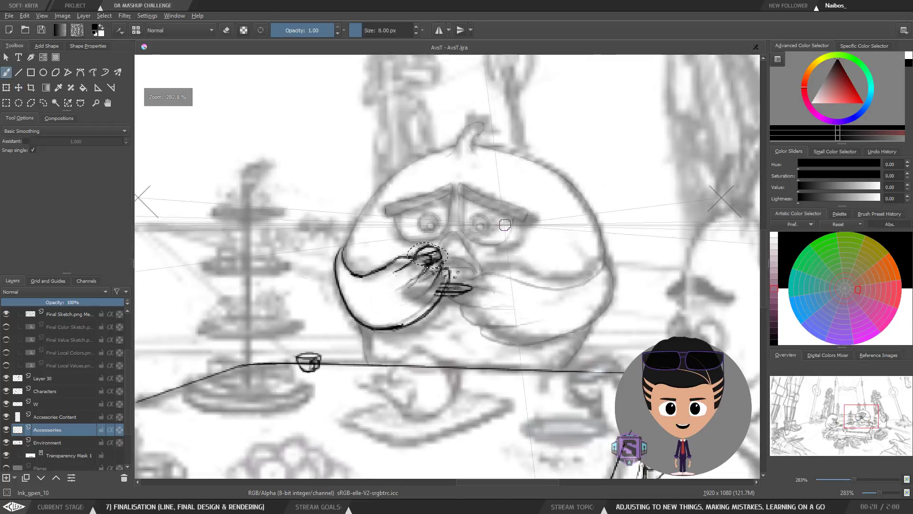
pyautogui.press('-')
pyautogui.press('-')
pyautogui.press('+')
pyautogui.press('+')
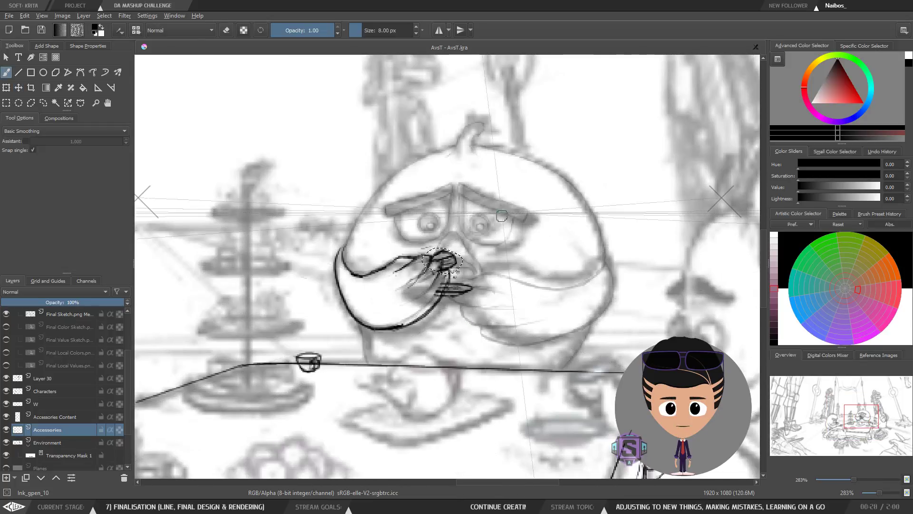
# On Layer 30, select the feathered inner part of the worried bird's wing freehand and move it towards the beak and slightly down.
pyautogui.press('l')
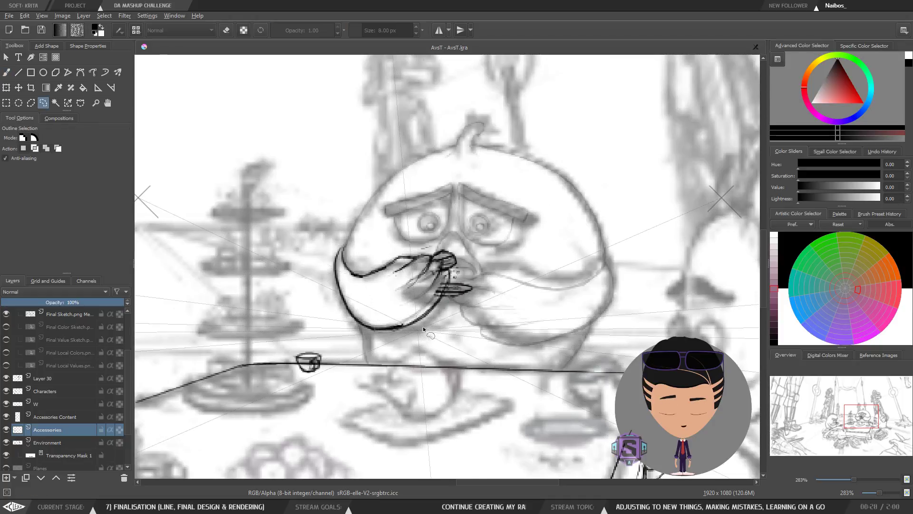
pyautogui.click(28, 378)
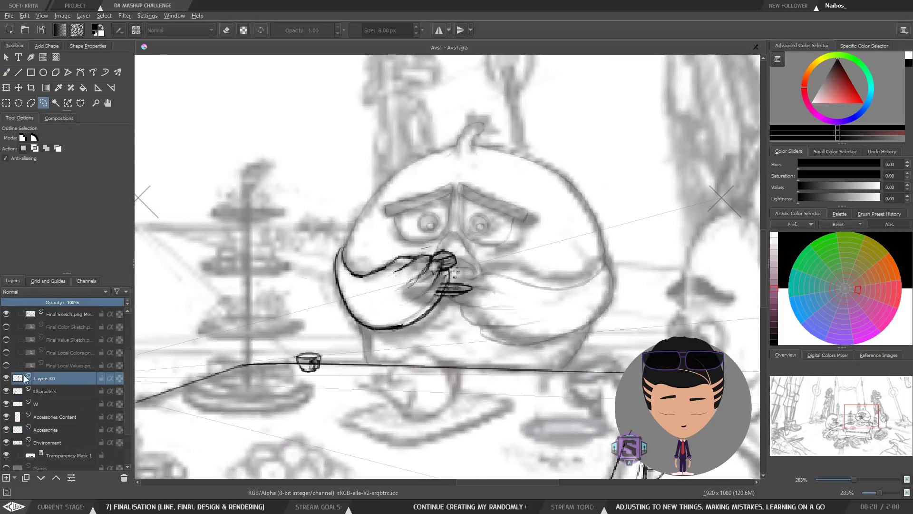
pyautogui.click(6, 378)
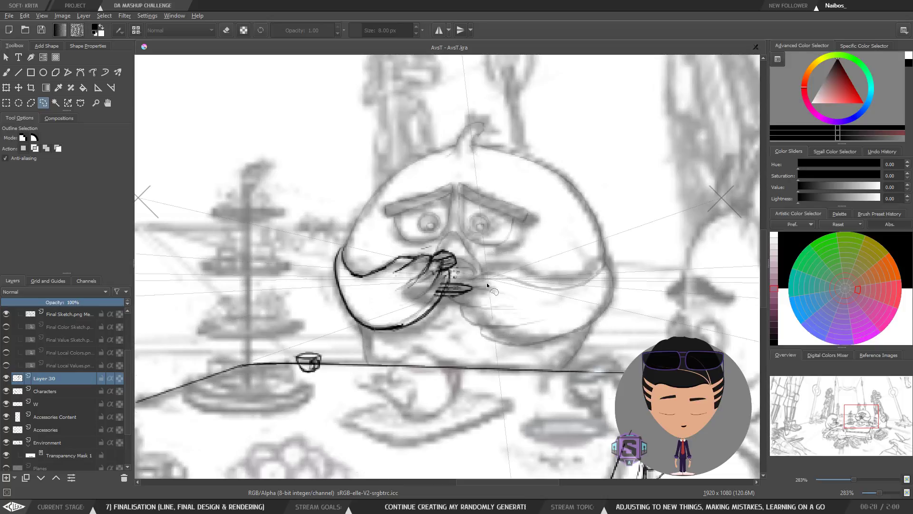
pyautogui.moveTo(455, 275)
pyautogui.mouseDown()
pyautogui.moveTo(445, 255)
pyautogui.moveTo(409, 251)
pyautogui.moveTo(380, 272)
pyautogui.moveTo(384, 326)
pyautogui.moveTo(414, 334)
pyautogui.moveTo(441, 310)
pyautogui.mouseUp()
pyautogui.press('t')
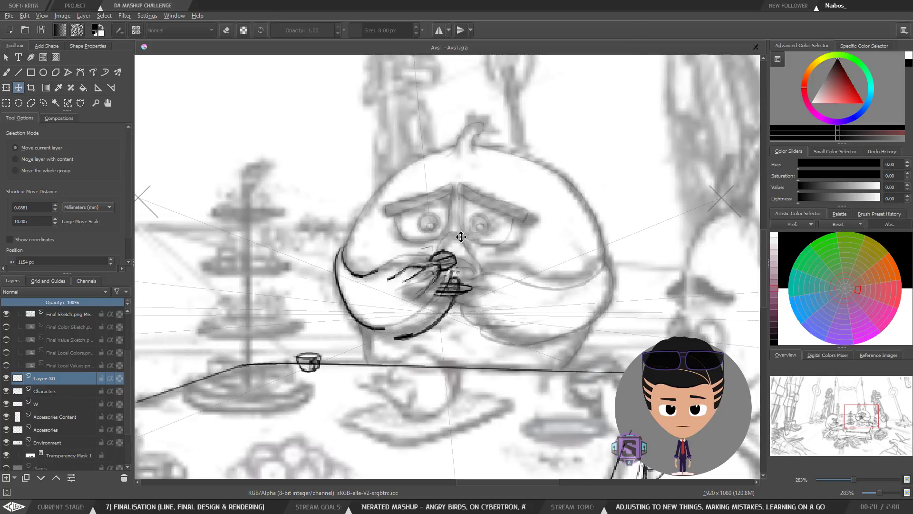
pyautogui.press('Right')
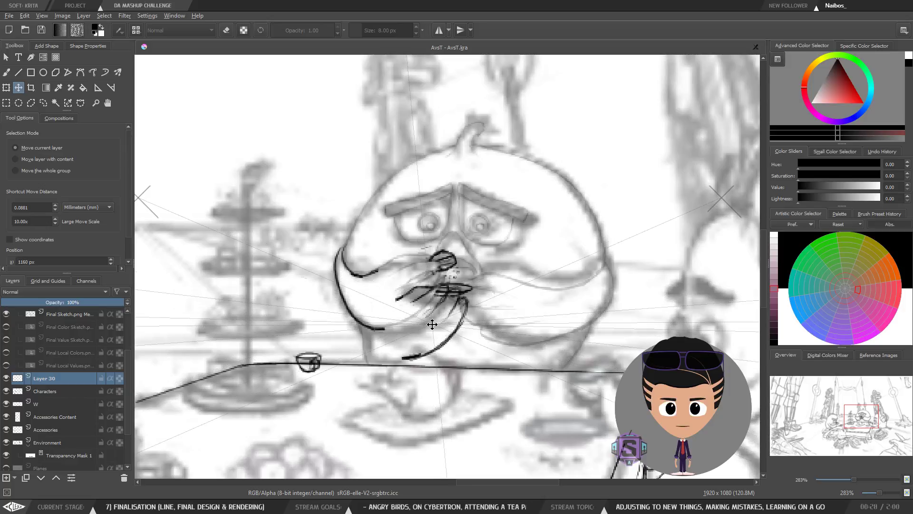
pyautogui.hotkey('ctrl', 't')
pyautogui.moveTo(480, 313)
pyautogui.mouseDown()
pyautogui.moveTo(479, 332)
pyautogui.moveTo(480, 320)
pyautogui.mouseUp()
pyautogui.moveTo(437, 343)
pyautogui.mouseDown()
pyautogui.moveTo(428, 317)
pyautogui.moveTo(440, 320)
pyautogui.mouseUp()
pyautogui.press('Return')
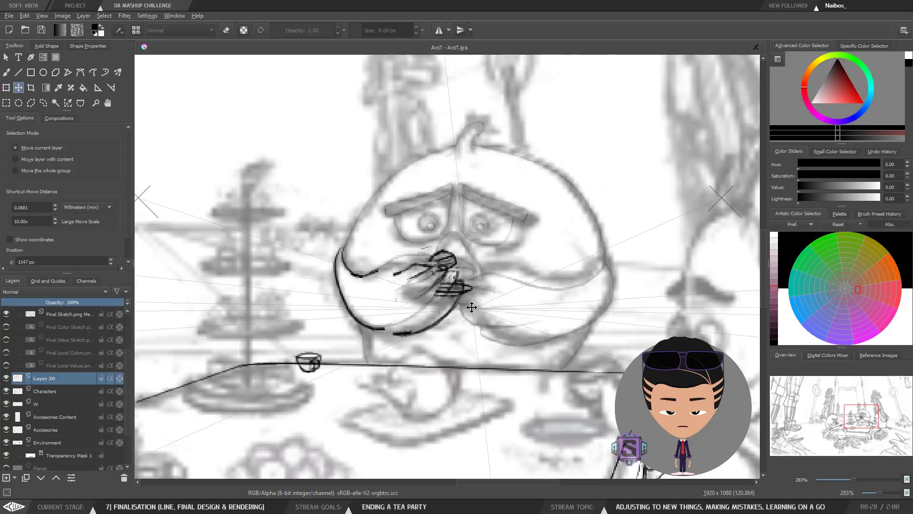
# Redraw the wing's outline with the canvas rotated, closing the gaps between the outer wing and the moved inner part.
pyautogui.press('b')
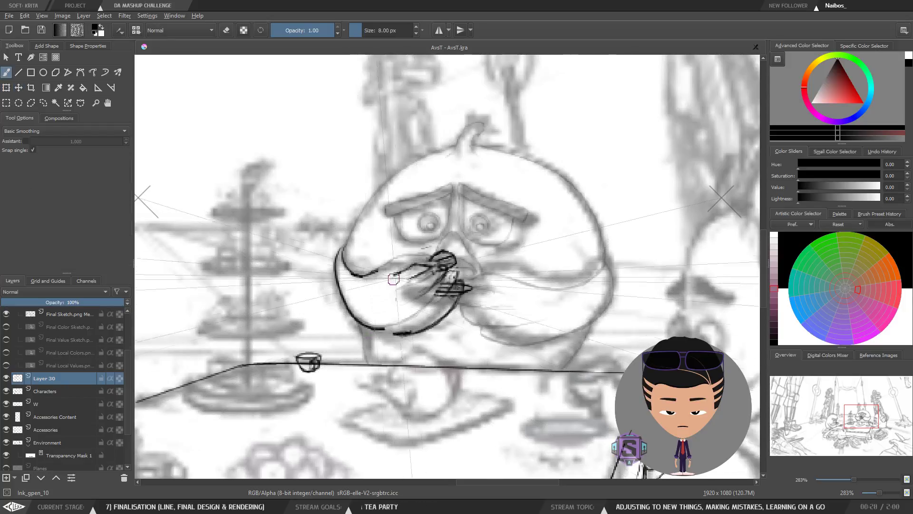
pyautogui.press('6')
pyautogui.press('6')
pyautogui.press('6')
pyautogui.press('6')
pyautogui.press('6')
pyautogui.press('6')
pyautogui.press('e')
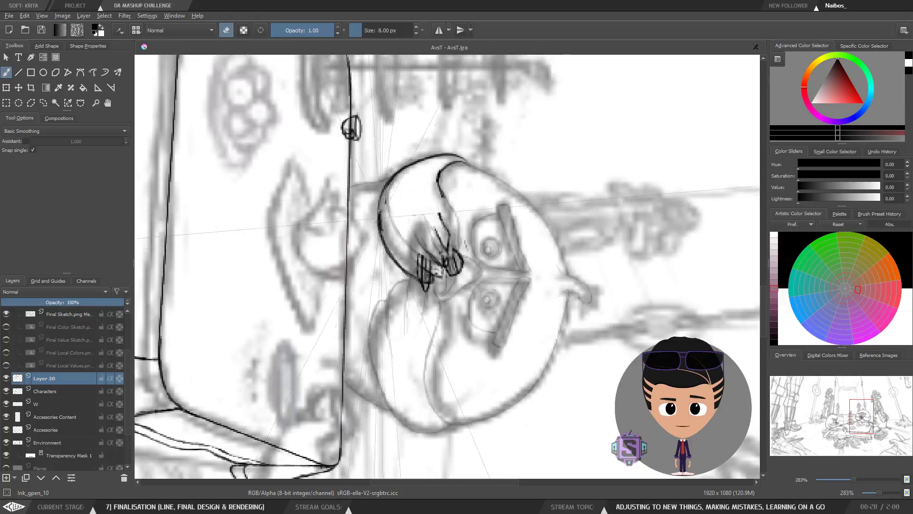
pyautogui.press('e')
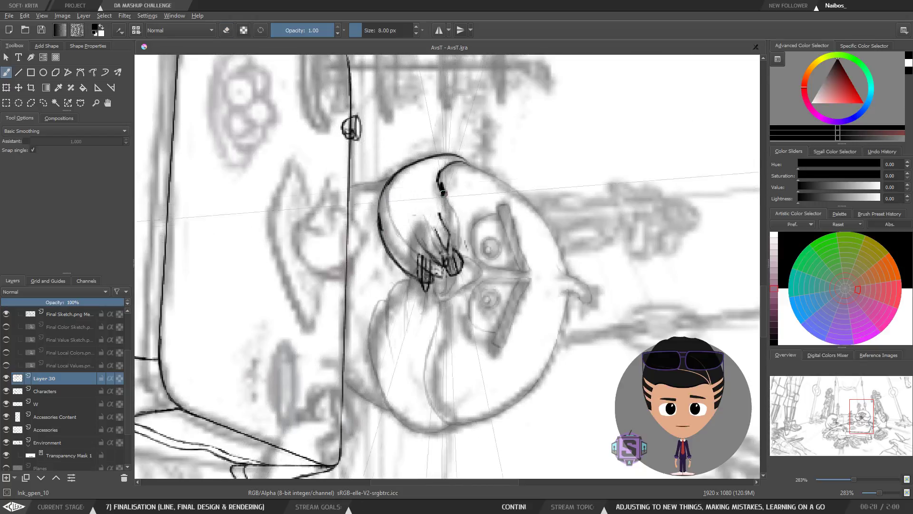
pyautogui.moveTo(439, 173)
pyautogui.mouseDown()
pyautogui.moveTo(433, 219)
pyautogui.moveTo(434, 208)
pyautogui.moveTo(450, 234)
pyautogui.mouseUp()
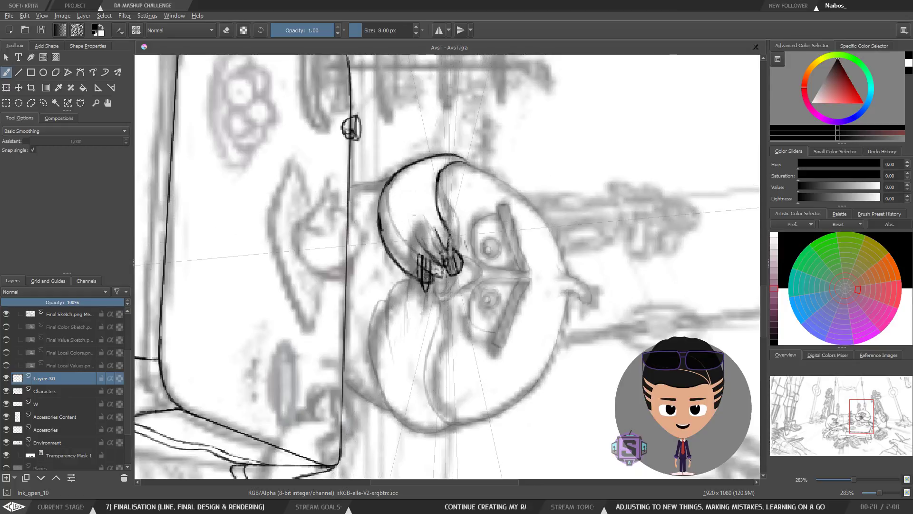
# With the canvas upright, erase the messy lines on the upper feathers and re-ink the feather's outline at the beak.
pyautogui.press('5')
pyautogui.hotkey('ctrl', '+')
pyautogui.hotkey('ctrl', '+')
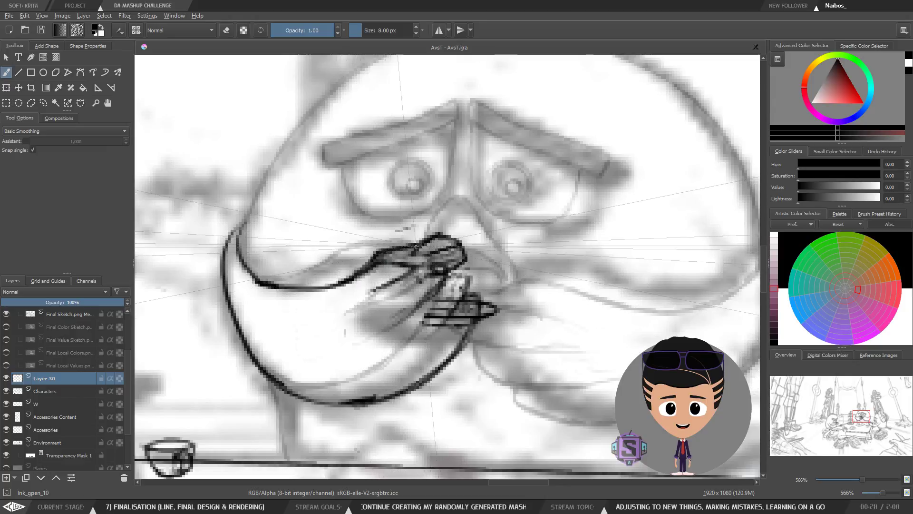
pyautogui.press('e')
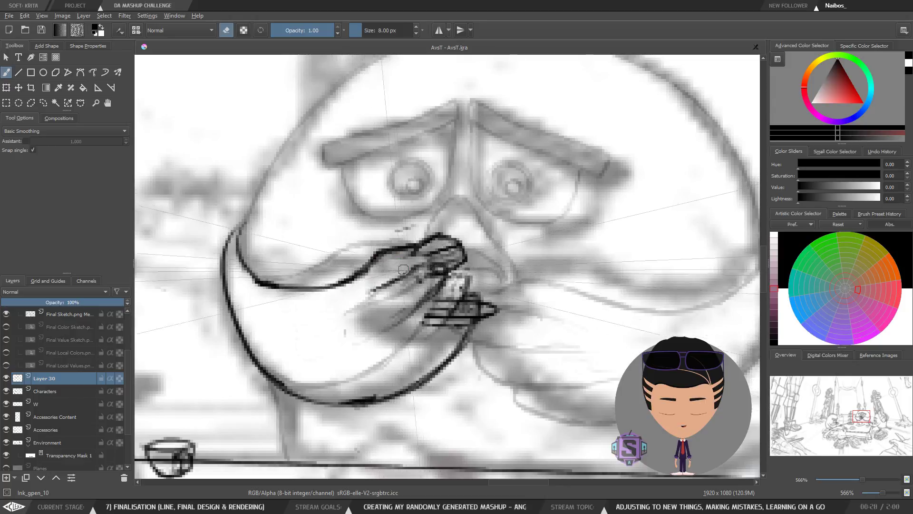
pyautogui.press('e')
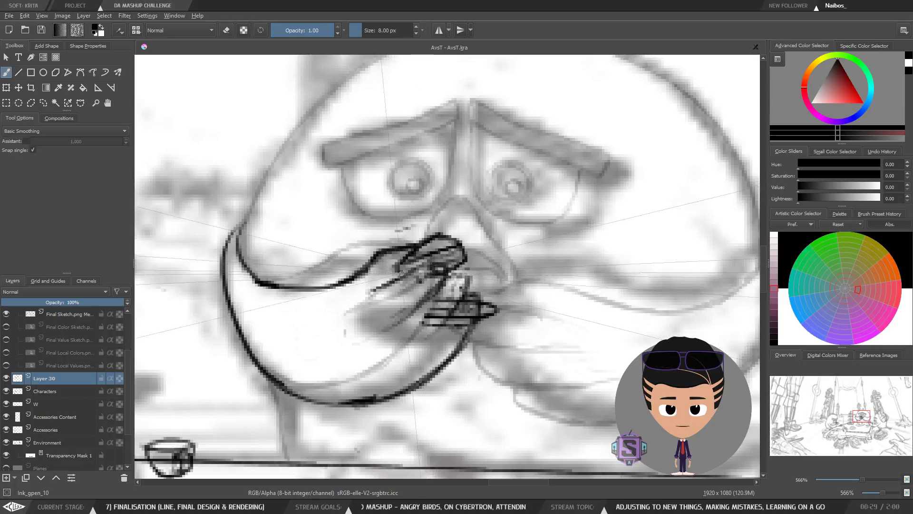
# Erase the overlapping lines where the feather tip meets the teacup, just below the beak.
pyautogui.hotkey('ctrl', '-')
pyautogui.hotkey('ctrl', '-')
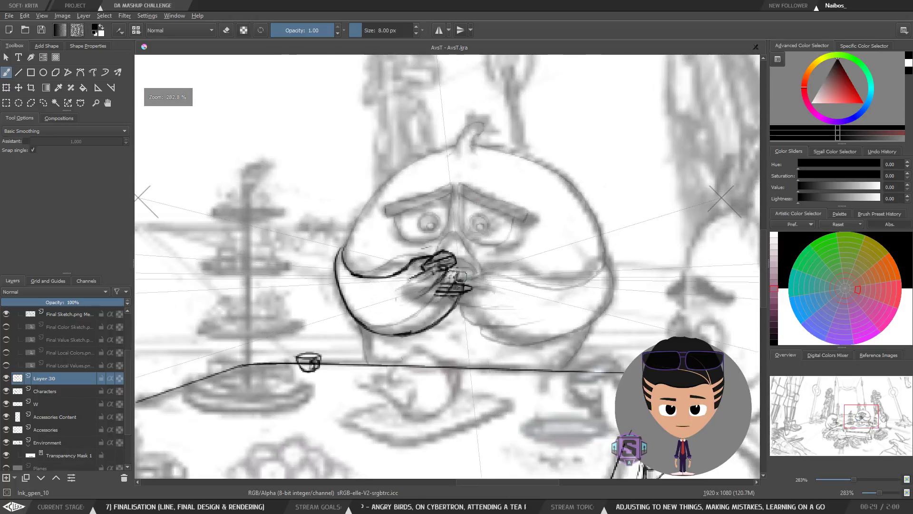
pyautogui.hotkey('ctrl', '-')
pyautogui.hotkey('ctrl', '-')
pyautogui.hotkey('ctrl', '+')
pyautogui.hotkey('ctrl', '+')
pyautogui.hotkey('ctrl', '+')
pyautogui.hotkey('ctrl', '+')
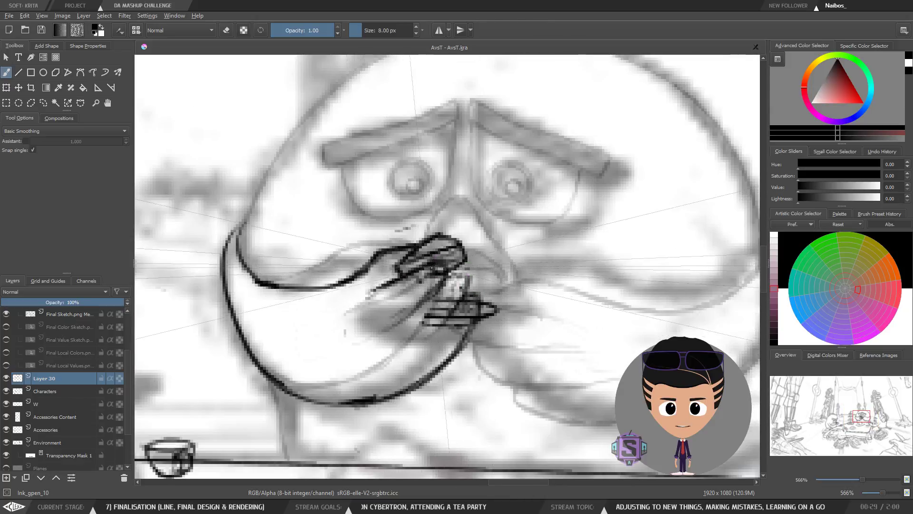
pyautogui.press('e')
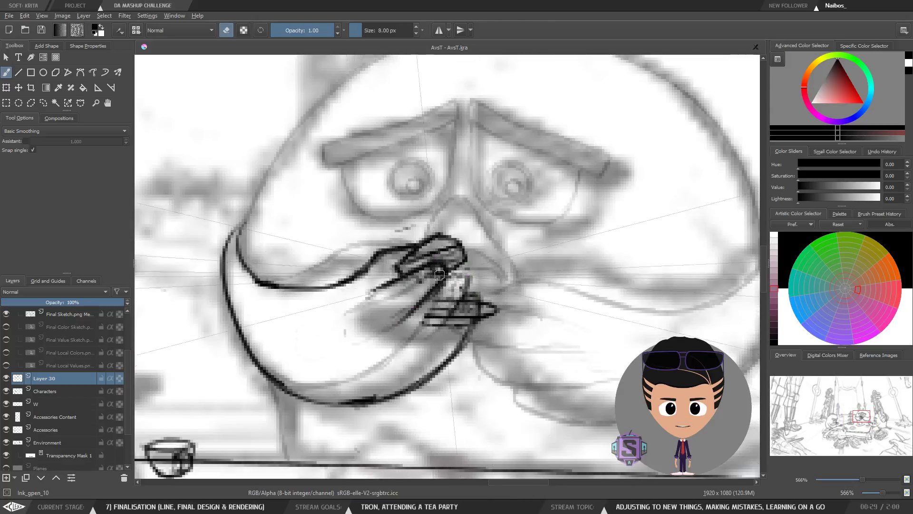
pyautogui.hotkey('ctrl', '-')
pyautogui.hotkey('ctrl', '-')
pyautogui.hotkey('ctrl', '+')
pyautogui.hotkey('ctrl', '+')
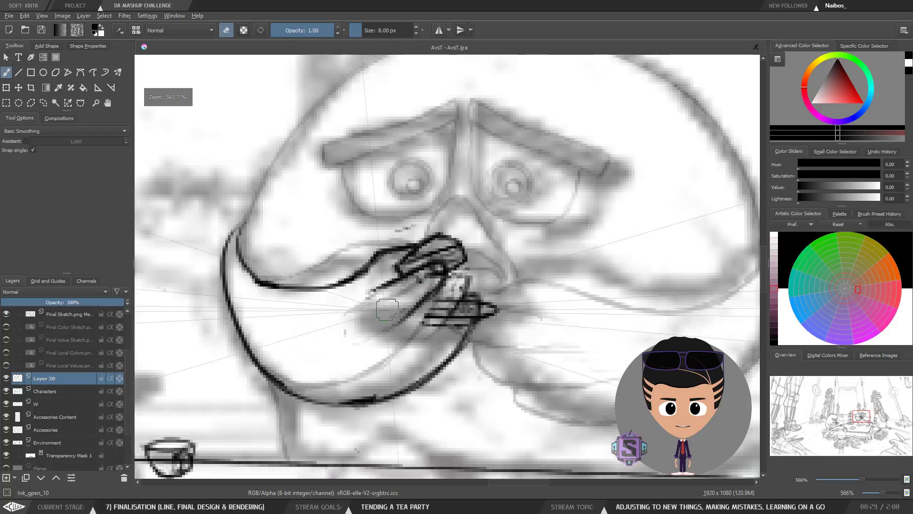
# On the W layer, paint white behind the feather tip to hide the teacup lines it overlaps.
pyautogui.click(42, 404)
pyautogui.press('e')
pyautogui.press('x')
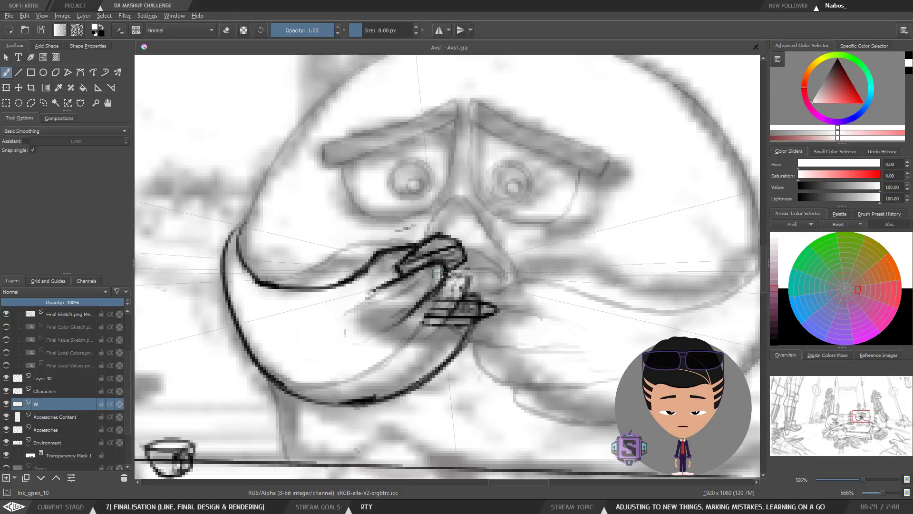
# Examine the reworked wing and teacup against the whole scene and in a mirrored view.
pyautogui.hotkey('ctrl', '-')
pyautogui.hotkey('ctrl', '-')
pyautogui.hotkey('ctrl', '-')
pyautogui.hotkey('ctrl', '-')
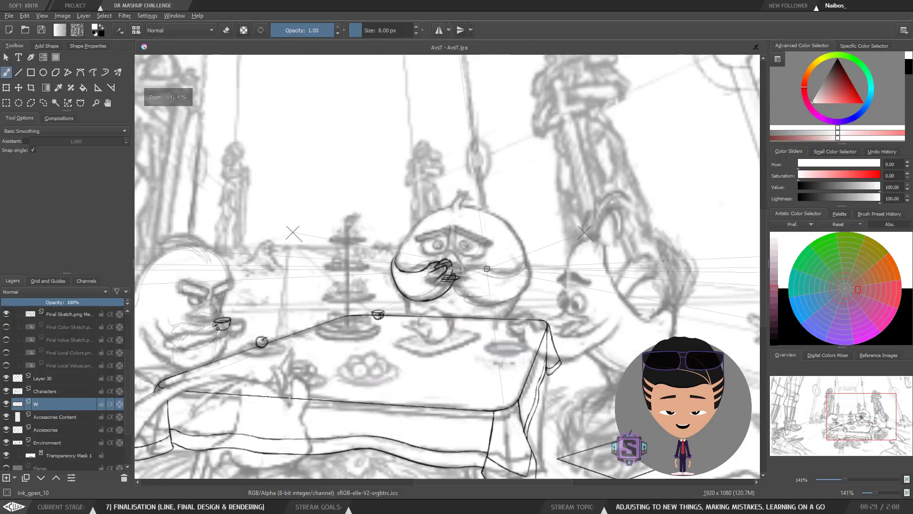
pyautogui.hotkey('ctrl', '-')
pyautogui.hotkey('ctrl', '-')
pyautogui.hotkey('ctrl', '+')
pyautogui.hotkey('ctrl', '+')
pyautogui.hotkey('ctrl', '+')
pyautogui.hotkey('ctrl', '+')
pyautogui.press('m')
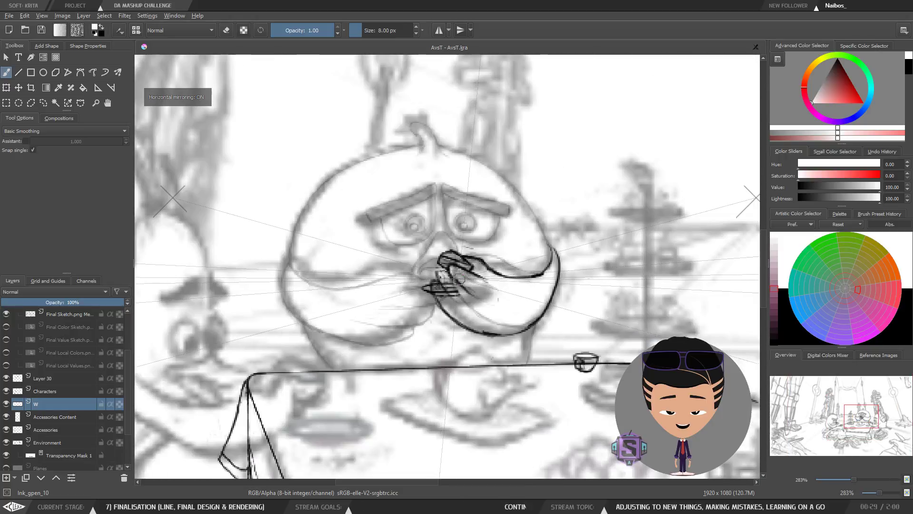
pyautogui.press('m')
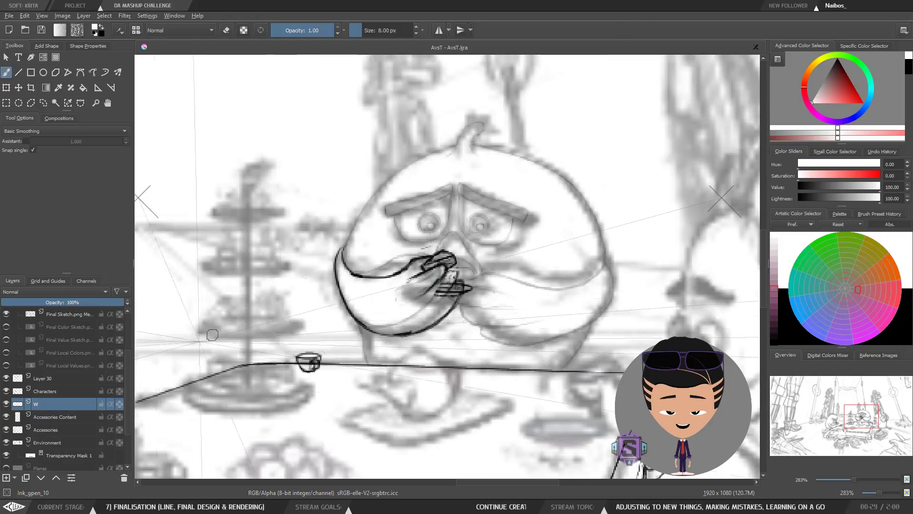
# Try erasing and redrawing the wing's upper edge on Layer 30, between the curve at the shoulder and the feathers.
pyautogui.click(49, 378)
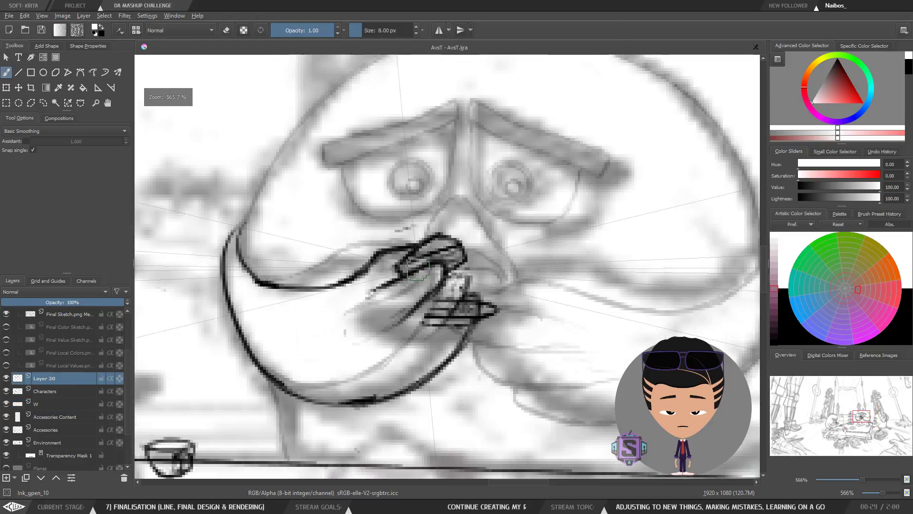
pyautogui.hotkey('ctrl', '+')
pyautogui.hotkey('ctrl', '+')
pyautogui.press('e')
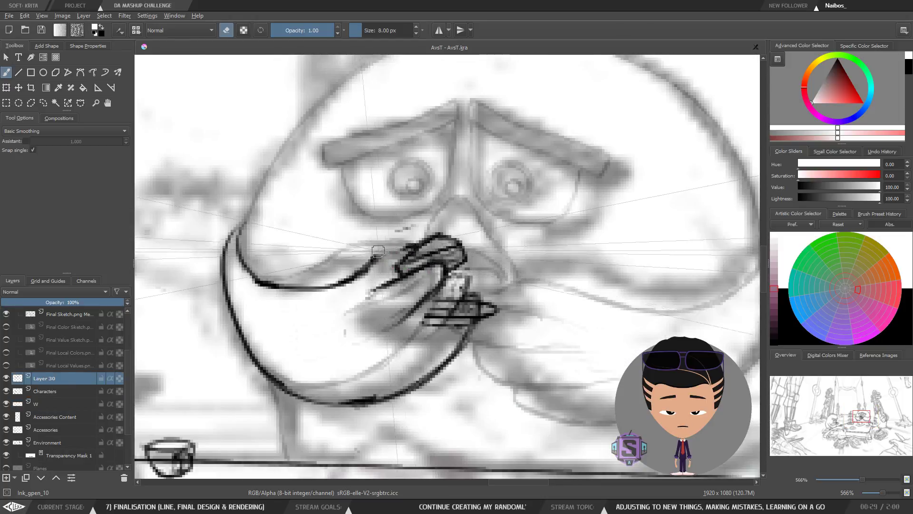
pyautogui.moveTo(377, 252); pyautogui.dragTo(401, 244)
pyautogui.press('e')
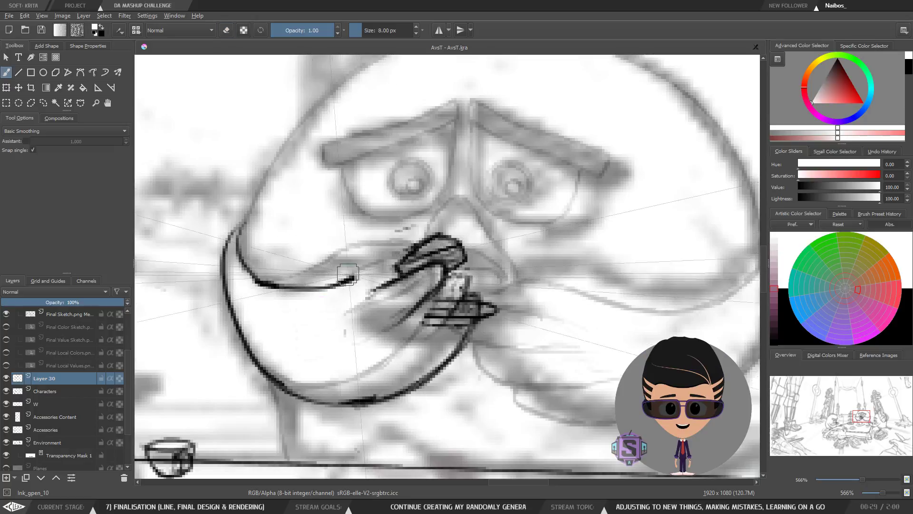
pyautogui.press('e')
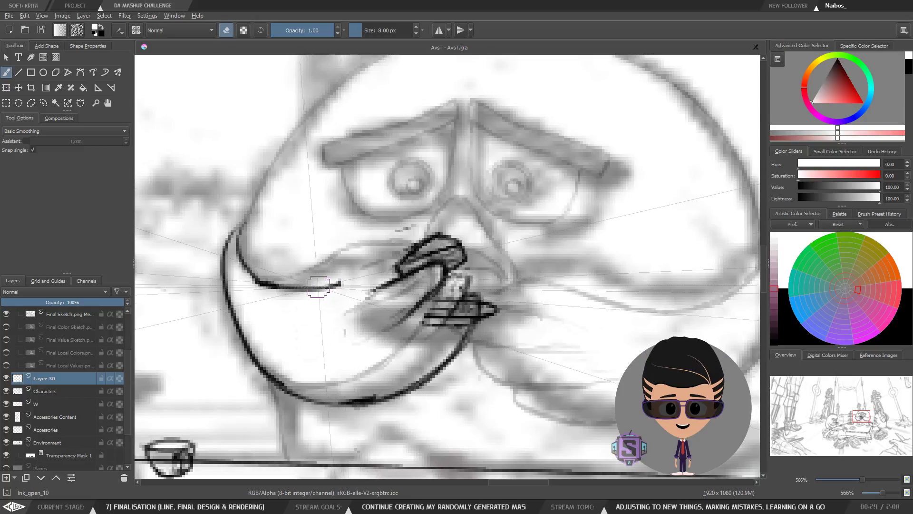
pyautogui.moveTo(356, 276); pyautogui.dragTo(343, 282)
pyautogui.press('e')
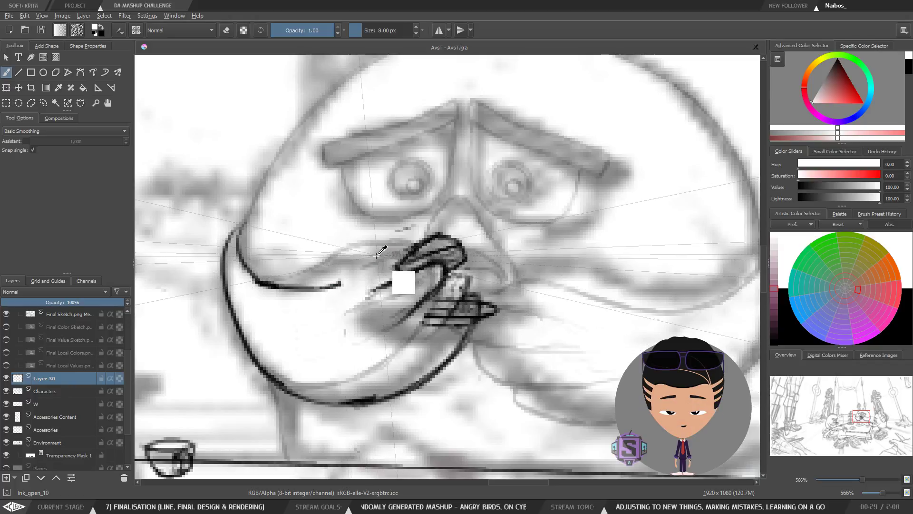
pyautogui.moveTo(354, 278); pyautogui.dragTo(418, 245)
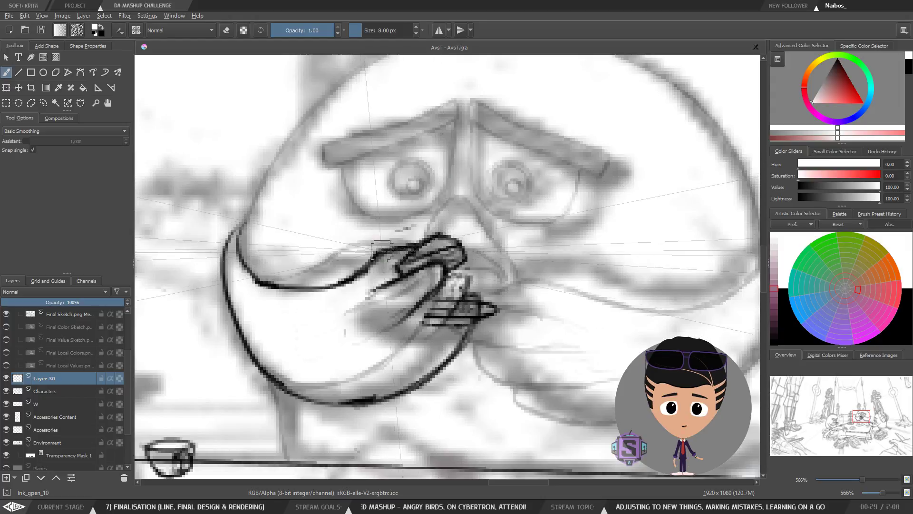
# Erase the middle of the wing's upper edge and redraw it arching up to the teacup, adding a short crease below.
pyautogui.press('x')
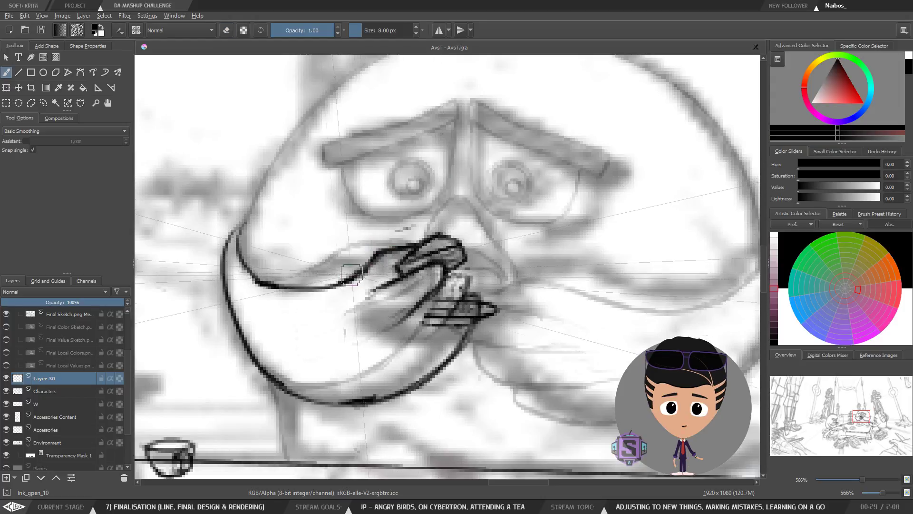
pyautogui.press('e')
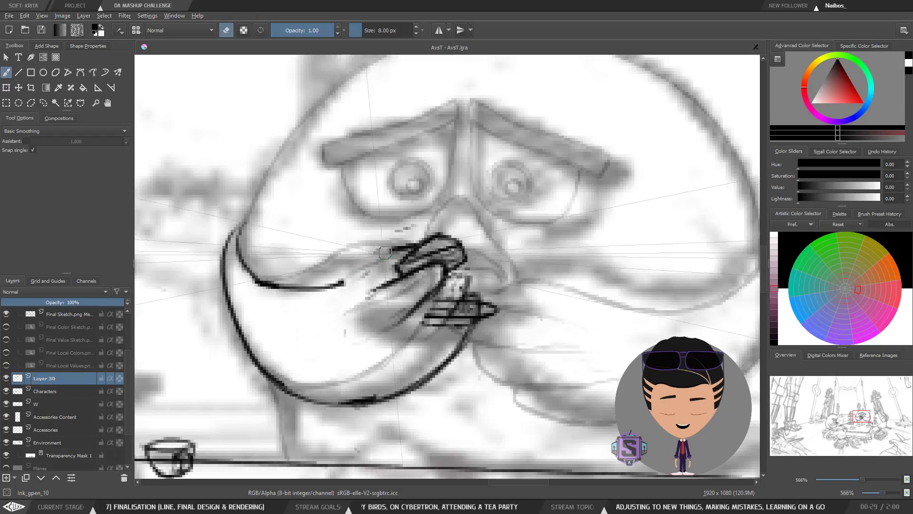
pyautogui.moveTo(346, 284)
pyautogui.mouseDown()
pyautogui.moveTo(281, 287)
pyautogui.moveTo(325, 281)
pyautogui.moveTo(291, 285)
pyautogui.moveTo(344, 260)
pyautogui.mouseUp()
pyautogui.press('e')
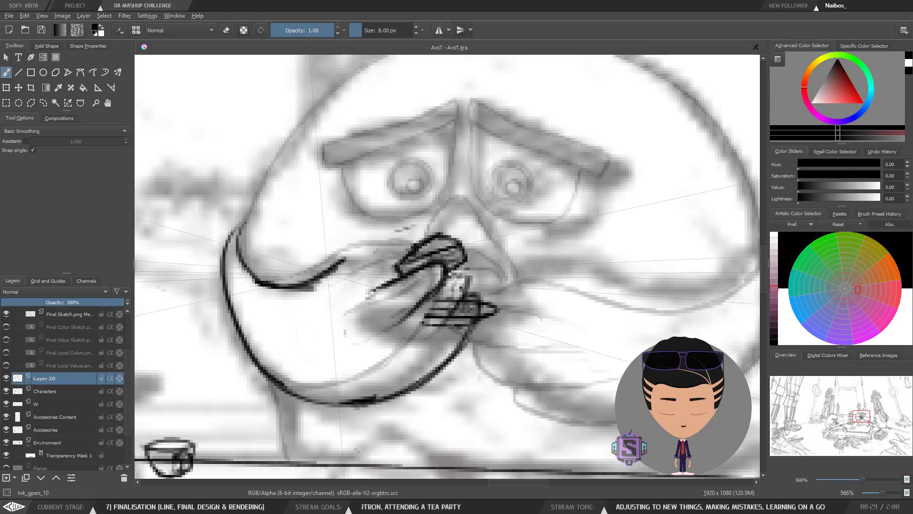
pyautogui.hotkey('ctrl', 'z')
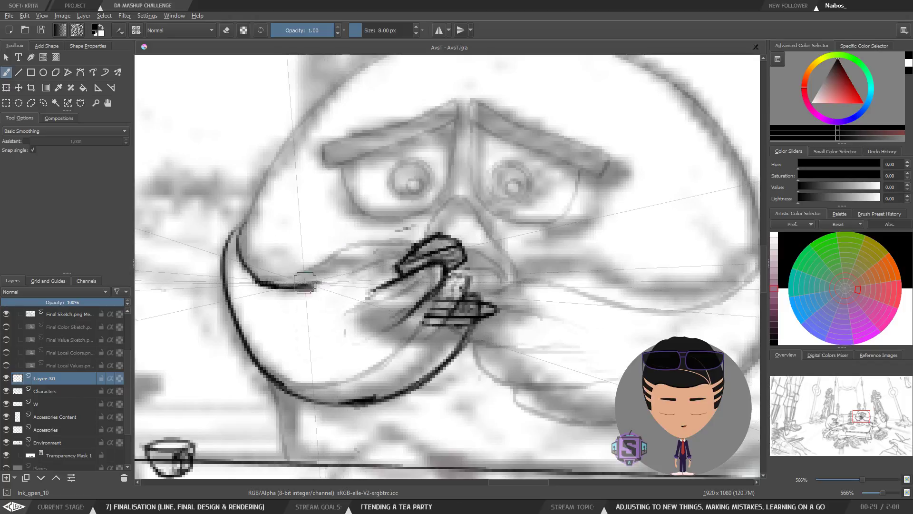
pyautogui.moveTo(274, 286); pyautogui.dragTo(362, 255)
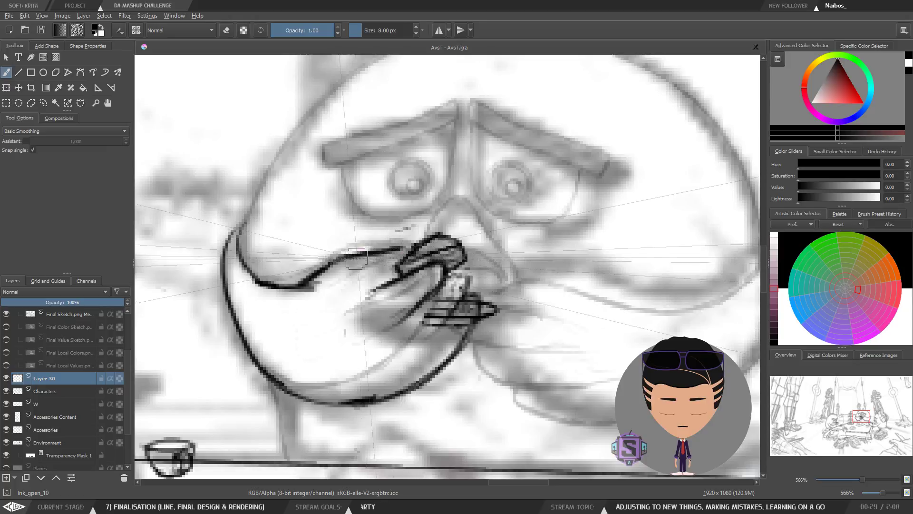
pyautogui.hotkey('ctrl', 'z')
pyautogui.moveTo(314, 281); pyautogui.dragTo(370, 251)
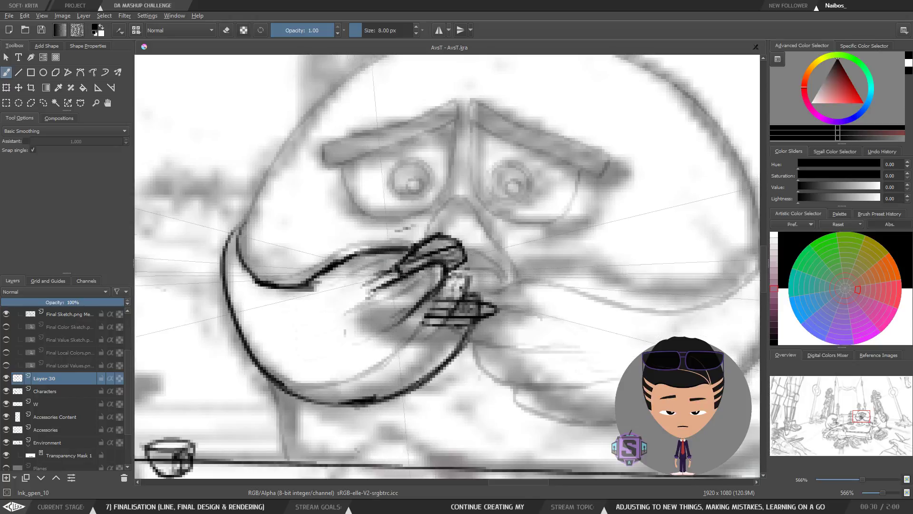
pyautogui.moveTo(387, 274); pyautogui.dragTo(359, 300)
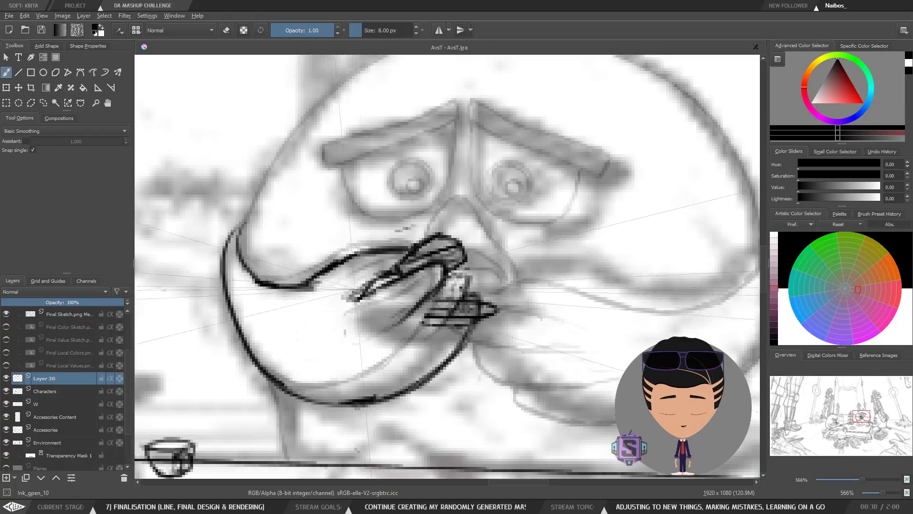
# Examine the redrawn upper edge of the wing against the surrounding scene and in a mirrored view.
pyautogui.press('-')
pyautogui.press('-')
pyautogui.press('m')
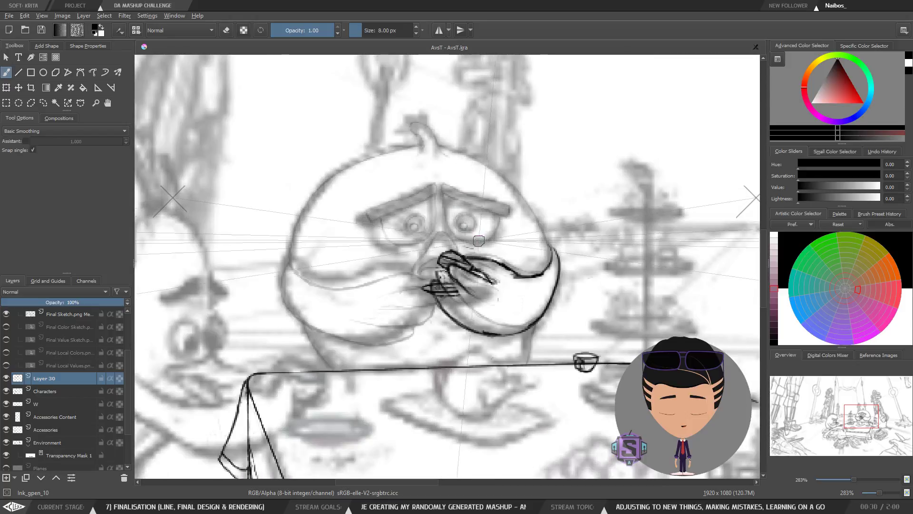
pyautogui.press('m')
pyautogui.press('-')
pyautogui.press('-')
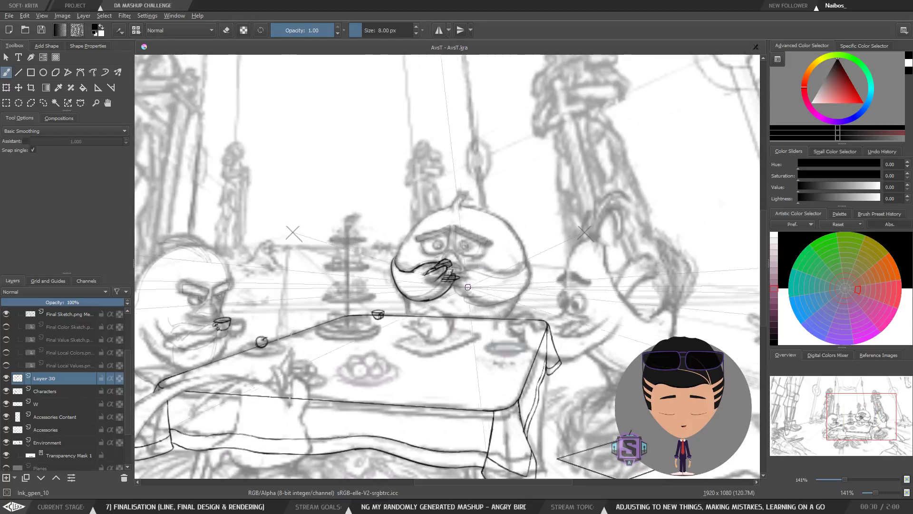
pyautogui.press('+')
pyautogui.press('+')
pyautogui.moveTo(467, 303); pyautogui.dragTo(440, 293)
pyautogui.press('+')
pyautogui.press('+')
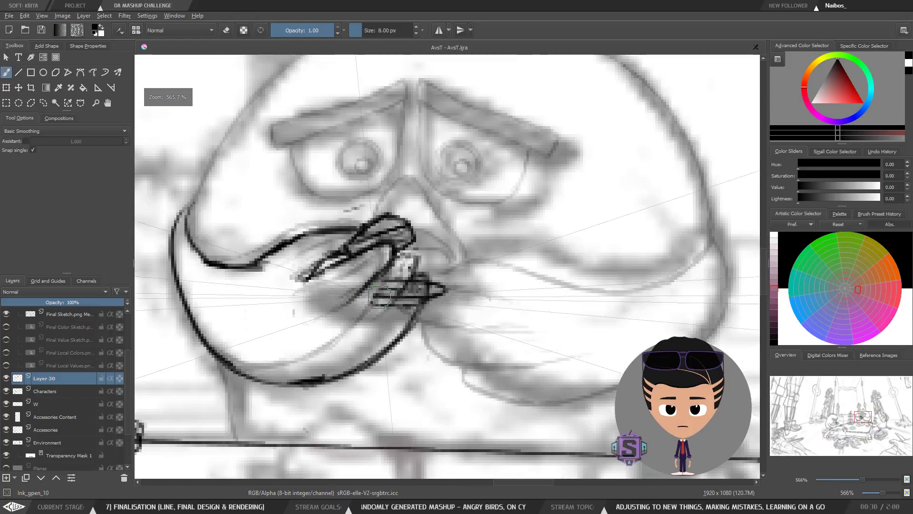
pyautogui.press('-')
pyautogui.press('-')
pyautogui.press('+')
pyautogui.press('+')
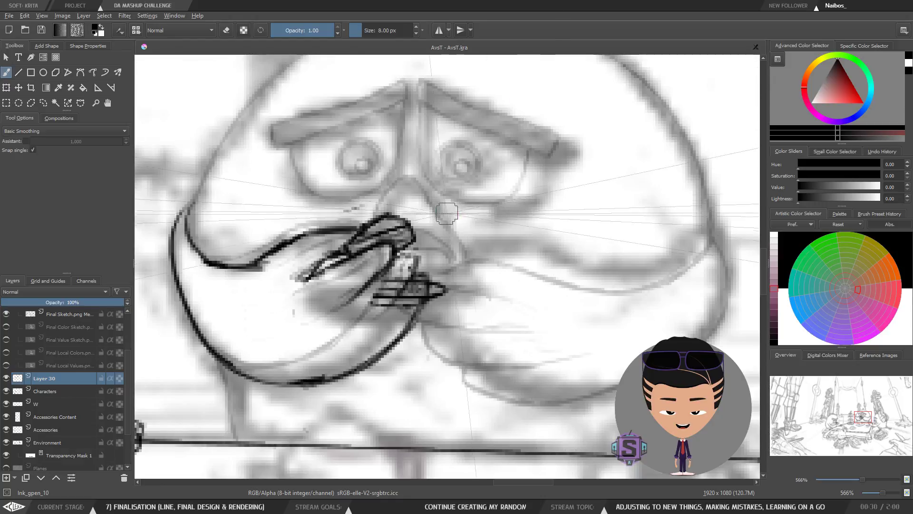
# Trim and redraw the short crease lines on the wing beside the teacup, alternating between erasing and inking.
pyautogui.moveTo(447, 220); pyautogui.dragTo(471, 234)
pyautogui.hotkey('ctrl', 'z')
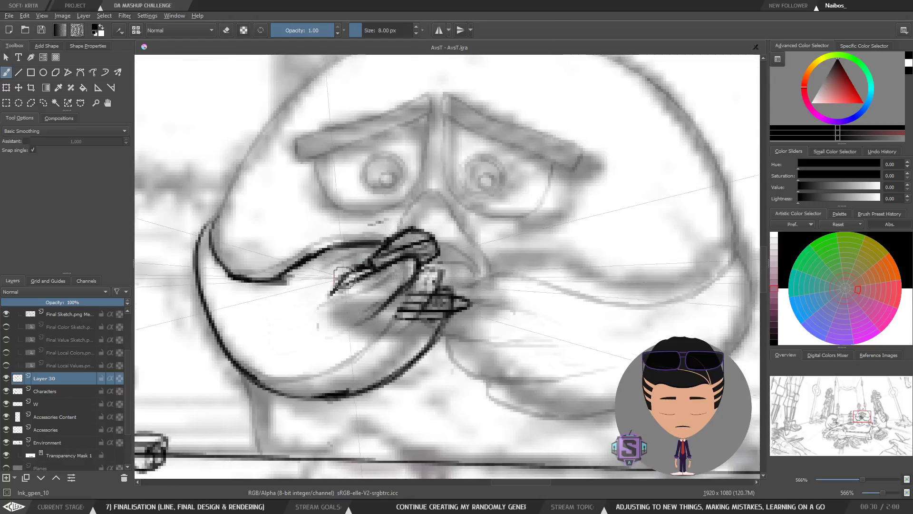
pyautogui.press('e')
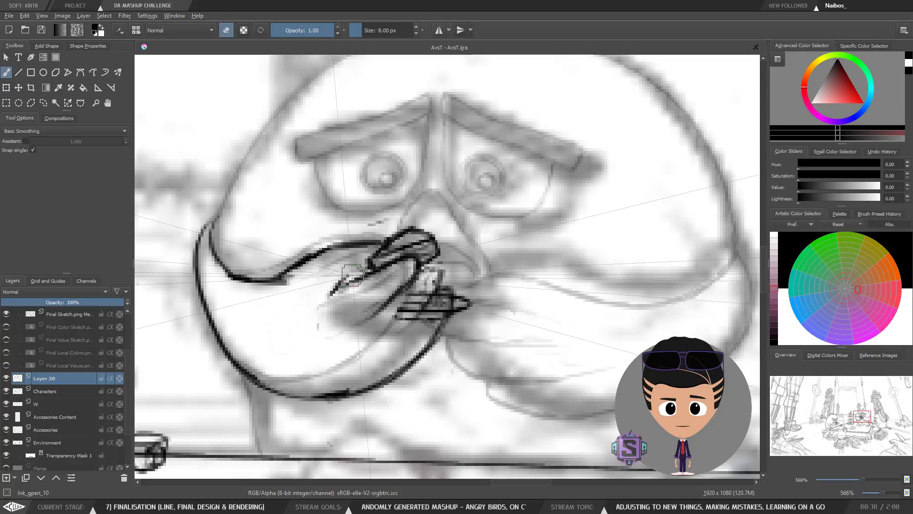
pyautogui.press('e')
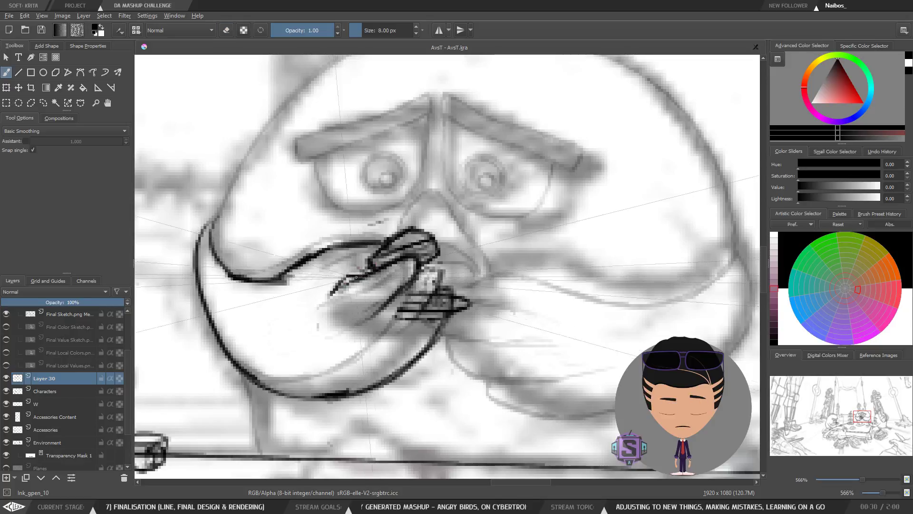
pyautogui.press('e')
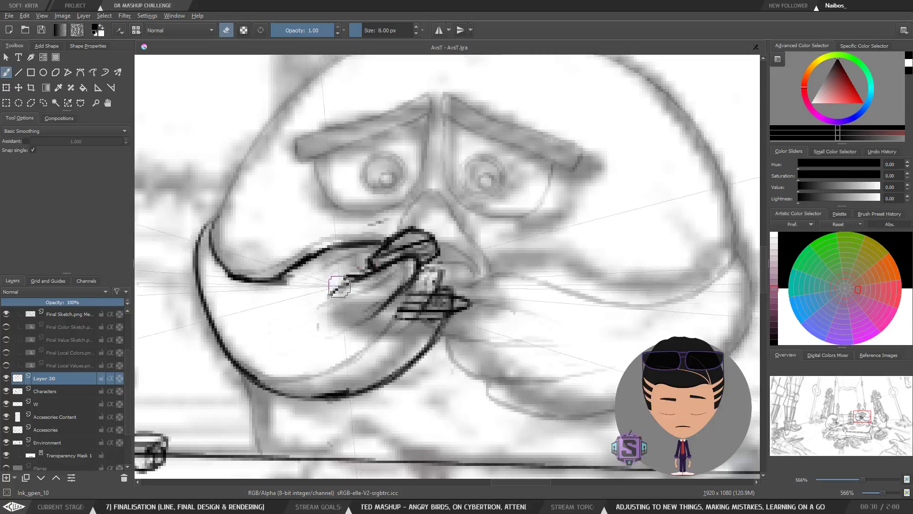
pyautogui.press('e')
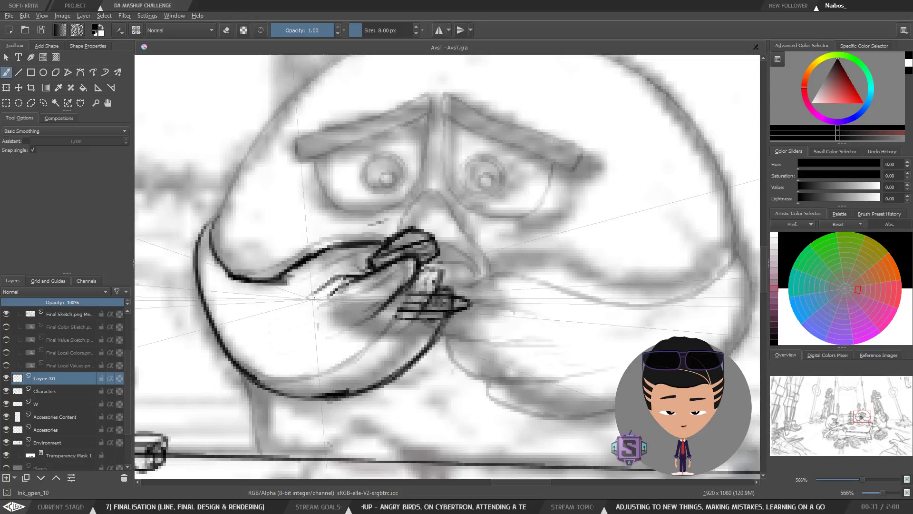
pyautogui.press('e')
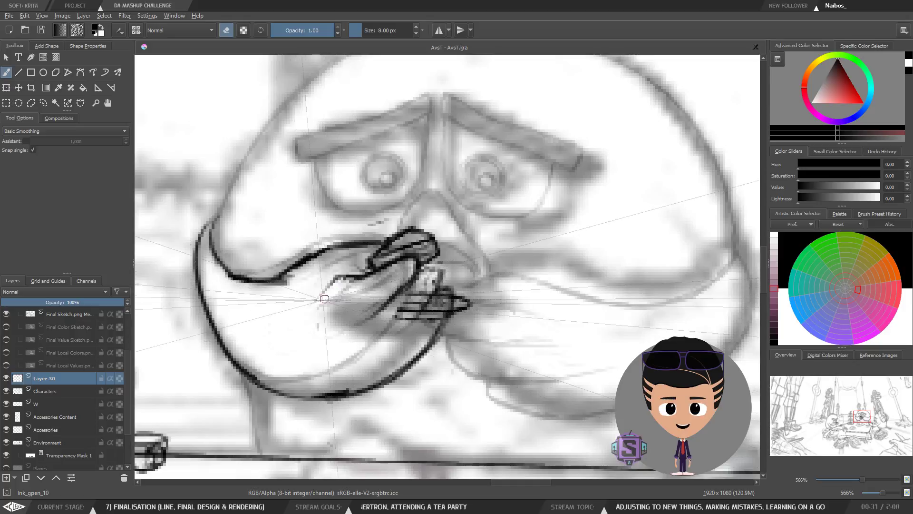
# Ink the curved lines that separate the feathers, from the teacup down across the wing, and clean them up with the eraser.
pyautogui.press('-')
pyautogui.press('-')
pyautogui.press('m')
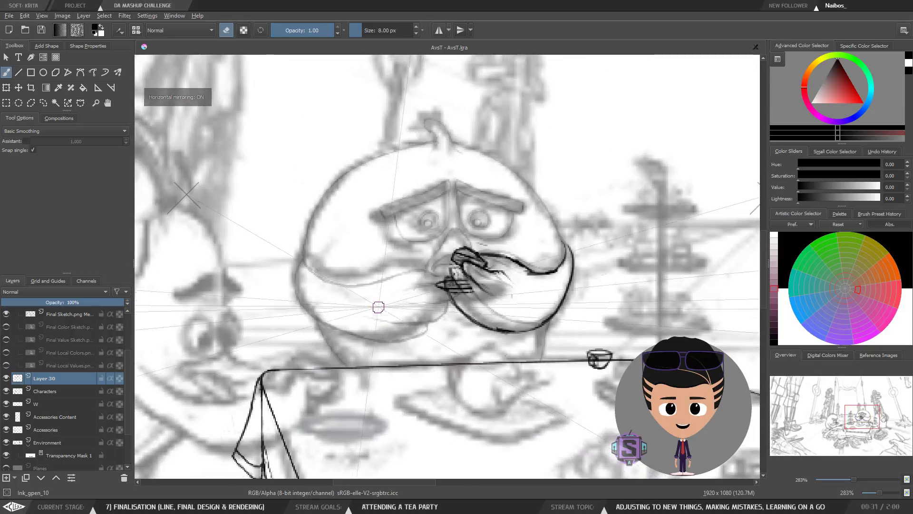
pyautogui.press('m')
pyautogui.press('+')
pyautogui.press('+')
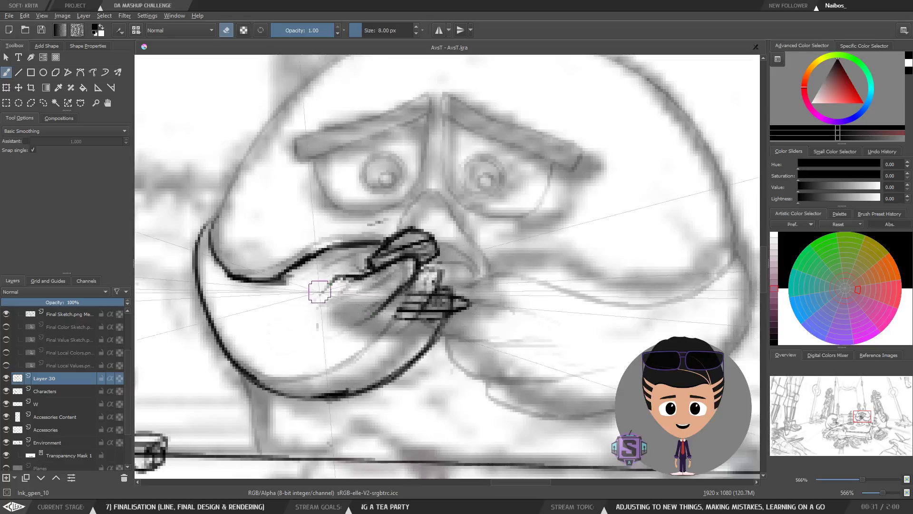
pyautogui.press('e')
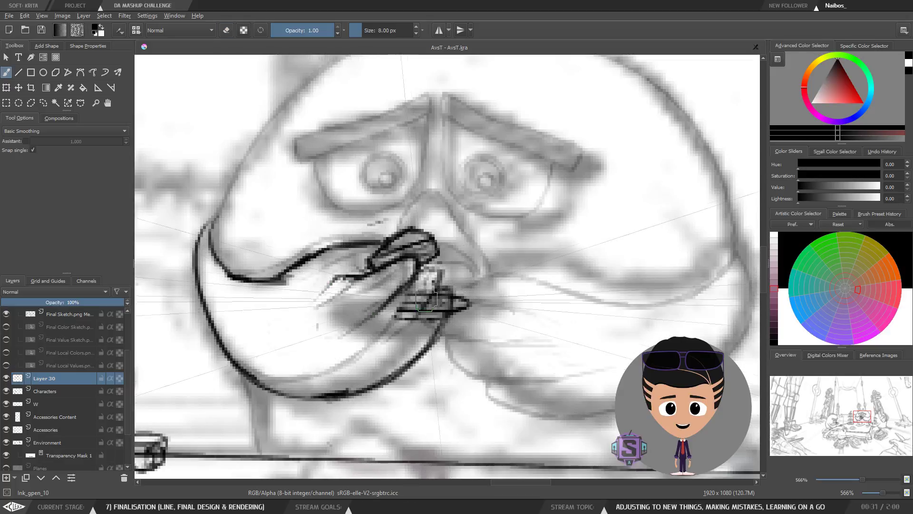
pyautogui.press('e')
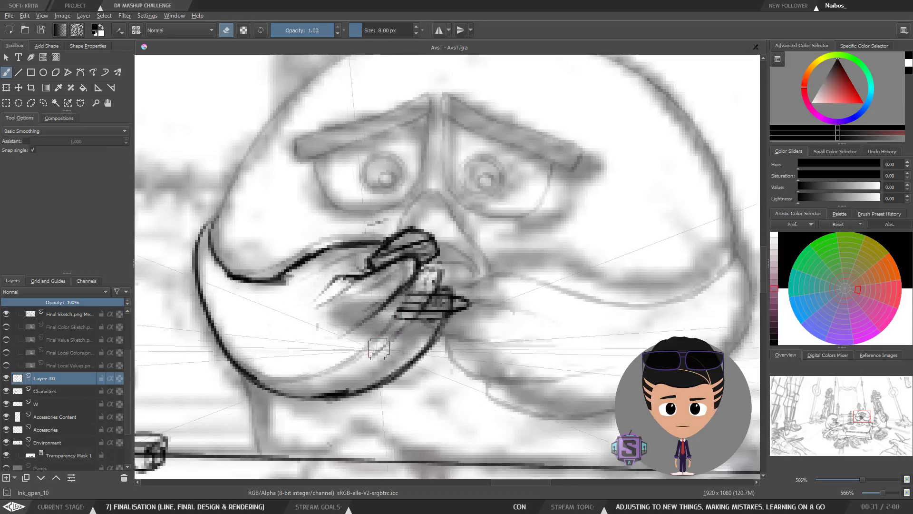
pyautogui.press('e')
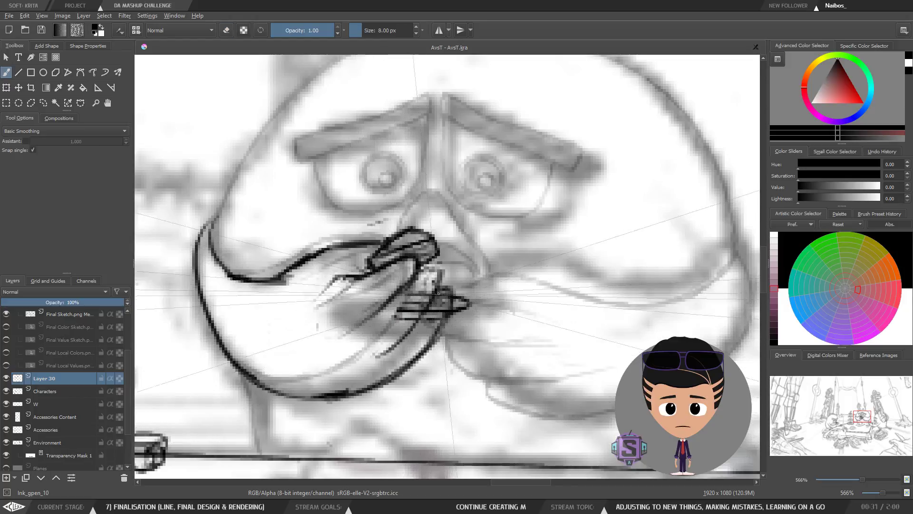
pyautogui.press('e')
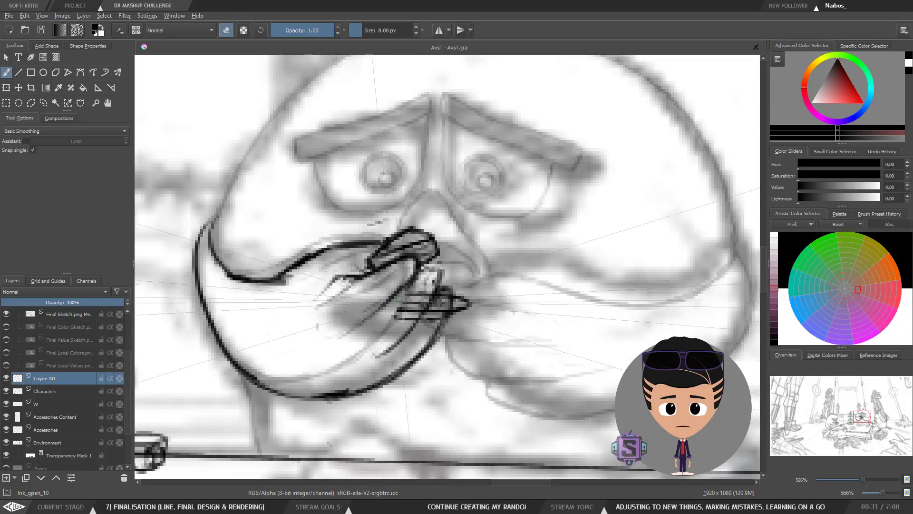
pyautogui.press('e')
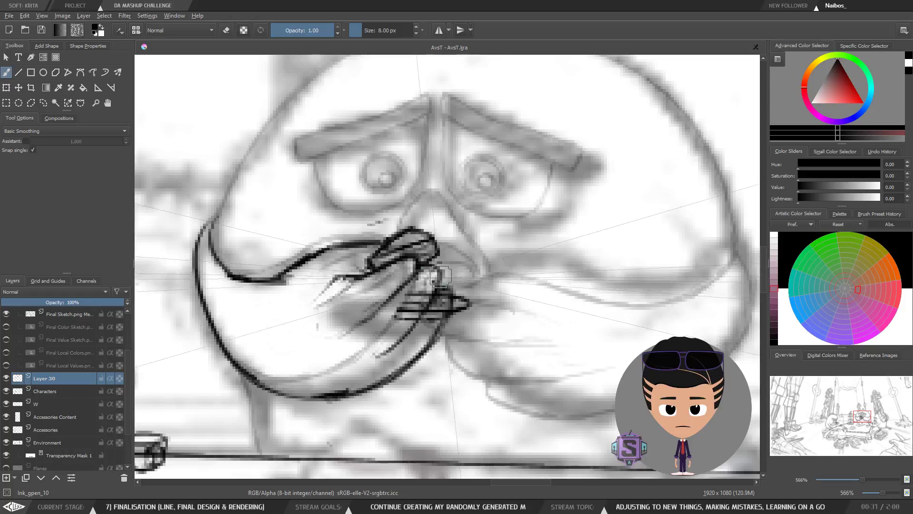
# On the Accessories layer, select the worried bird's saucer lines and move them down below the feathers.
pyautogui.press('-')
pyautogui.press('-')
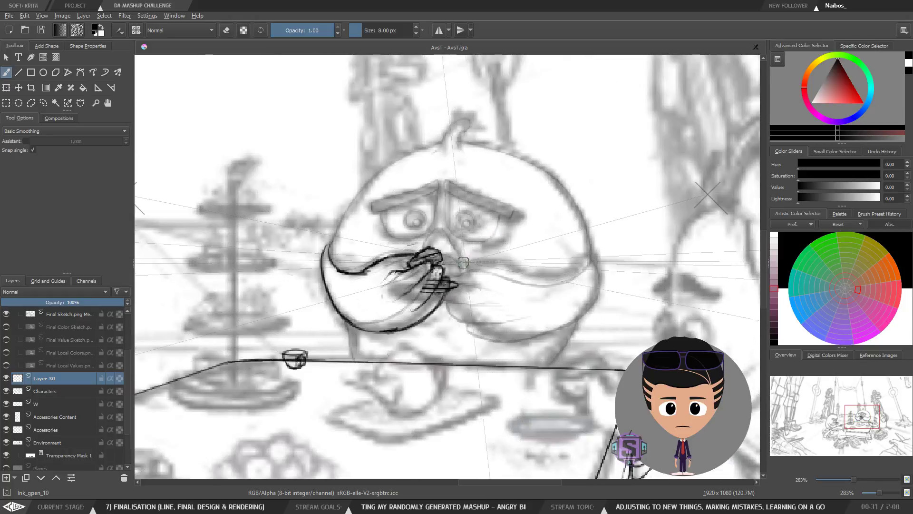
pyautogui.press('m')
pyautogui.press('m')
pyautogui.press('m')
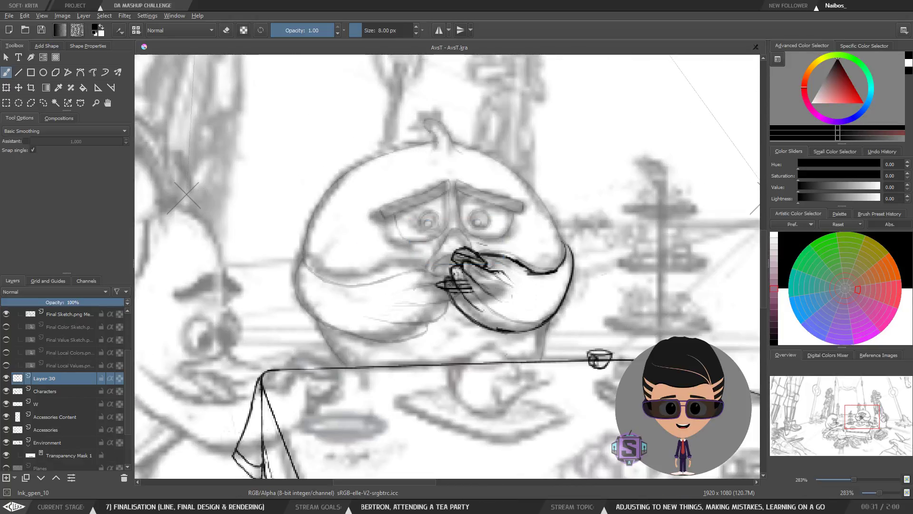
pyautogui.moveTo(415, 359); pyautogui.dragTo(398, 360)
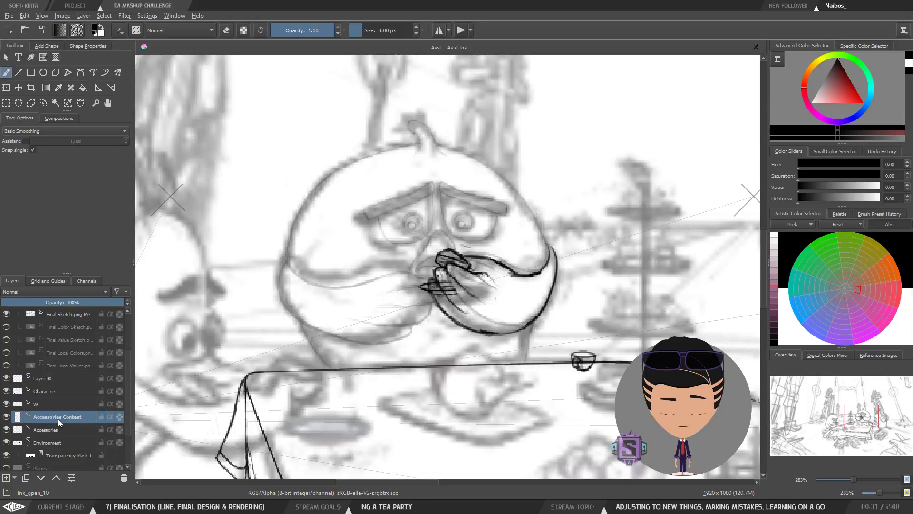
pyautogui.click(29, 430)
pyautogui.click(7, 430)
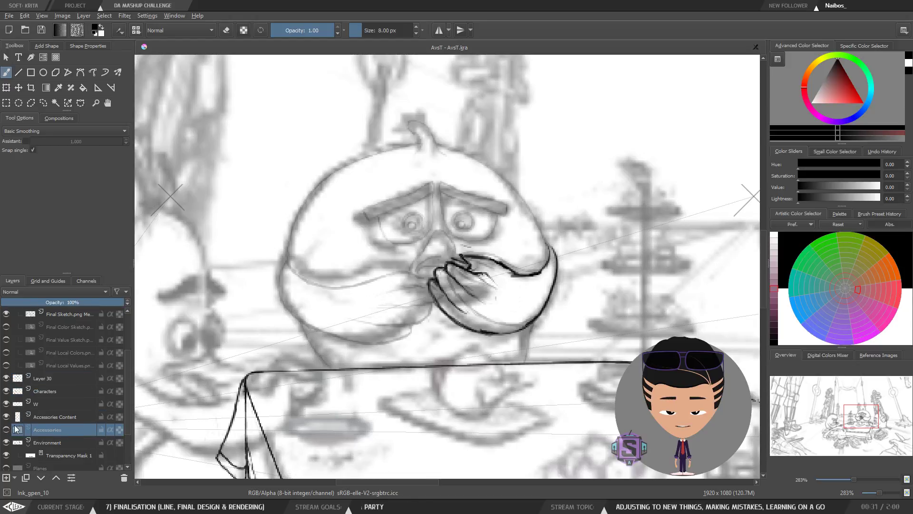
pyautogui.click(7, 431)
pyautogui.press('+')
pyautogui.press('l')
pyautogui.moveTo(449, 332)
pyautogui.mouseDown()
pyautogui.moveTo(490, 293)
pyautogui.moveTo(480, 283)
pyautogui.moveTo(410, 283)
pyautogui.moveTo(442, 329)
pyautogui.moveTo(418, 312)
pyautogui.moveTo(364, 350)
pyautogui.moveTo(374, 340)
pyautogui.moveTo(402, 351)
pyautogui.moveTo(351, 346)
pyautogui.moveTo(347, 357)
pyautogui.moveTo(357, 346)
pyautogui.moveTo(408, 349)
pyautogui.moveTo(401, 346)
pyautogui.mouseUp()
pyautogui.press('t')
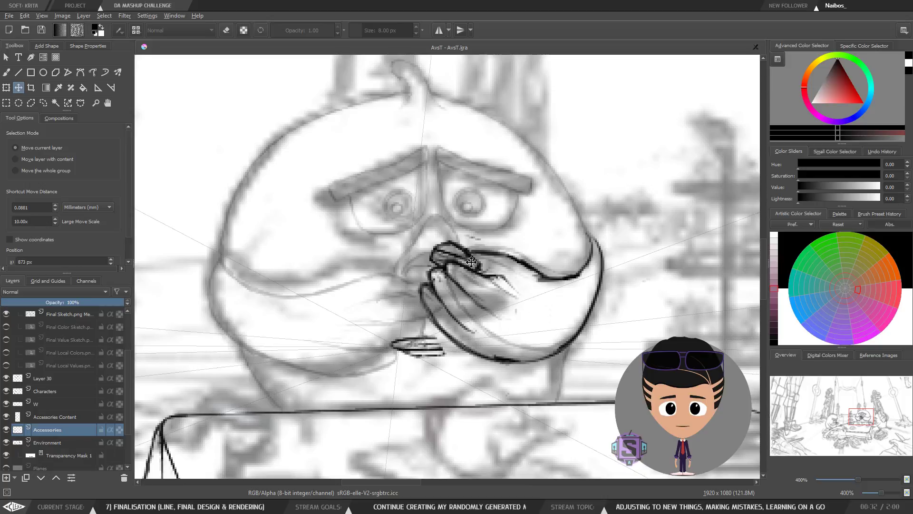
pyautogui.press('b')
# Examine the moved saucer and inked feathers in the unmirrored view, together with the table and the bird across from it.
pyautogui.press('-')
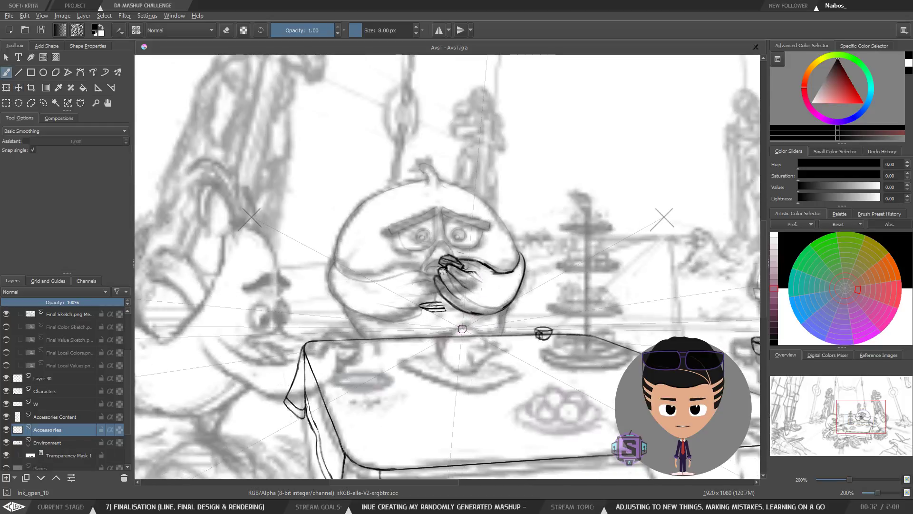
pyautogui.press('m')
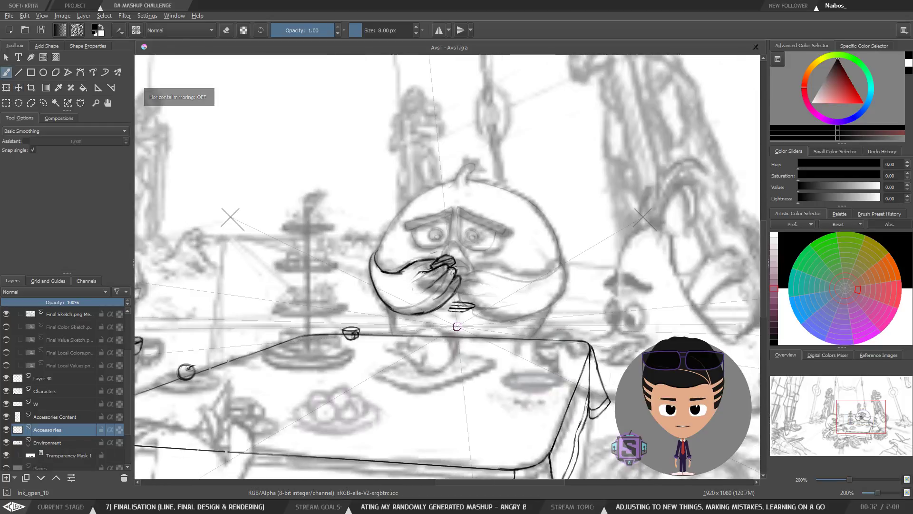
pyautogui.press('+')
pyautogui.press('-')
pyautogui.press('+')
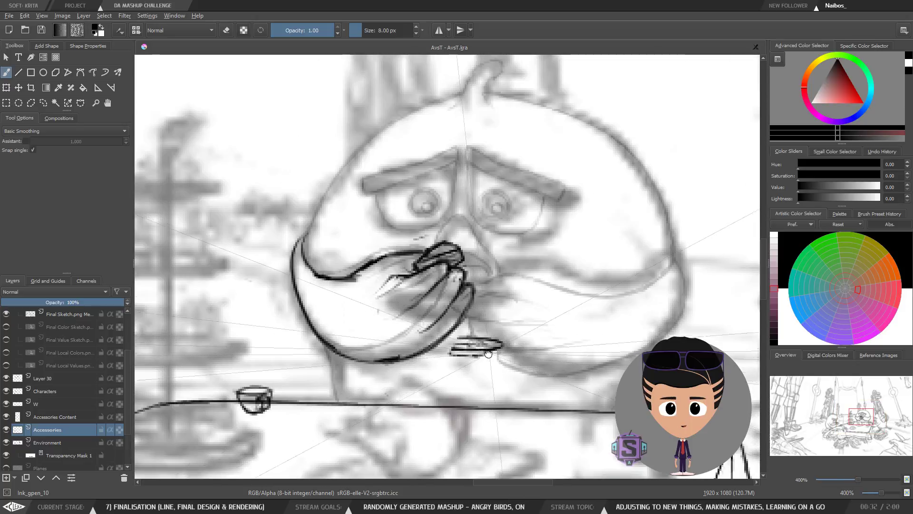
pyautogui.moveTo(488, 353); pyautogui.dragTo(409, 350)
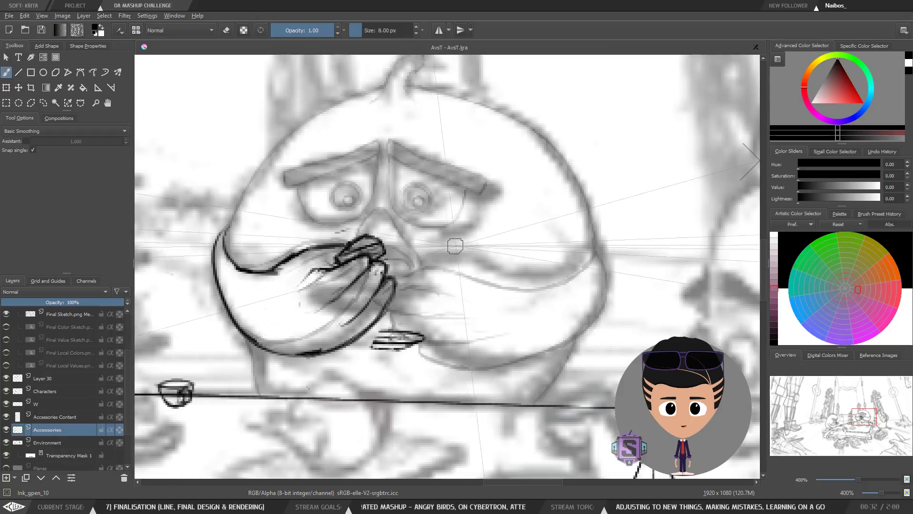
pyautogui.press('-')
pyautogui.moveTo(440, 342); pyautogui.dragTo(632, 280)
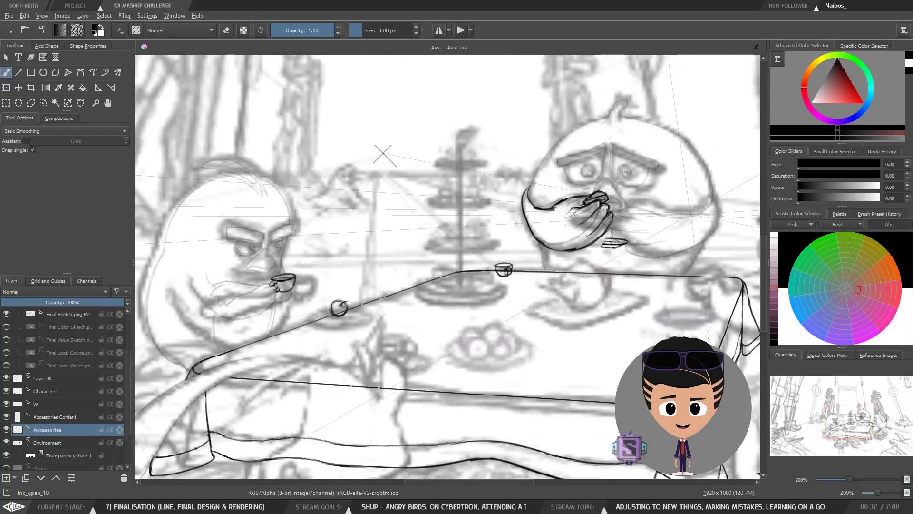
pyautogui.moveTo(691, 212)
pyautogui.mouseDown()
pyautogui.moveTo(621, 238)
pyautogui.moveTo(441, 257)
pyautogui.moveTo(242, 301)
pyautogui.mouseUp()
pyautogui.hotkey('ctrl', 'z')
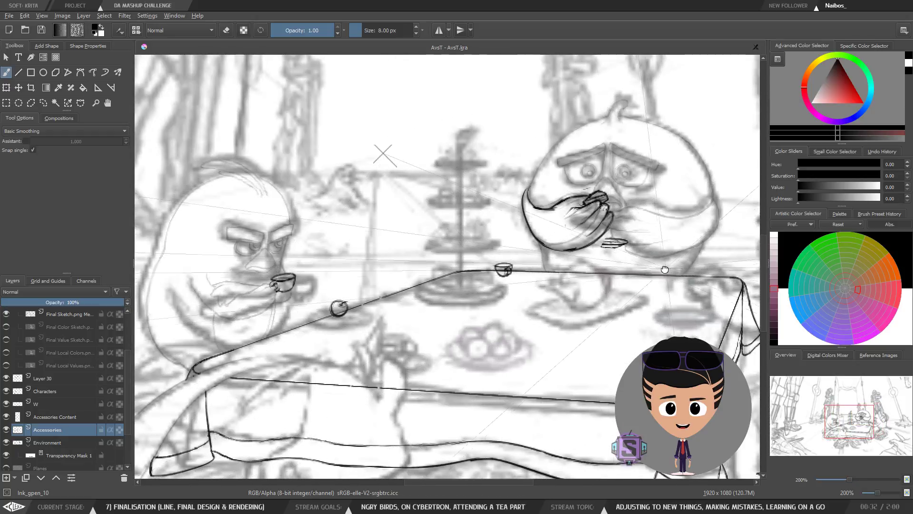
pyautogui.moveTo(665, 268); pyautogui.dragTo(439, 304)
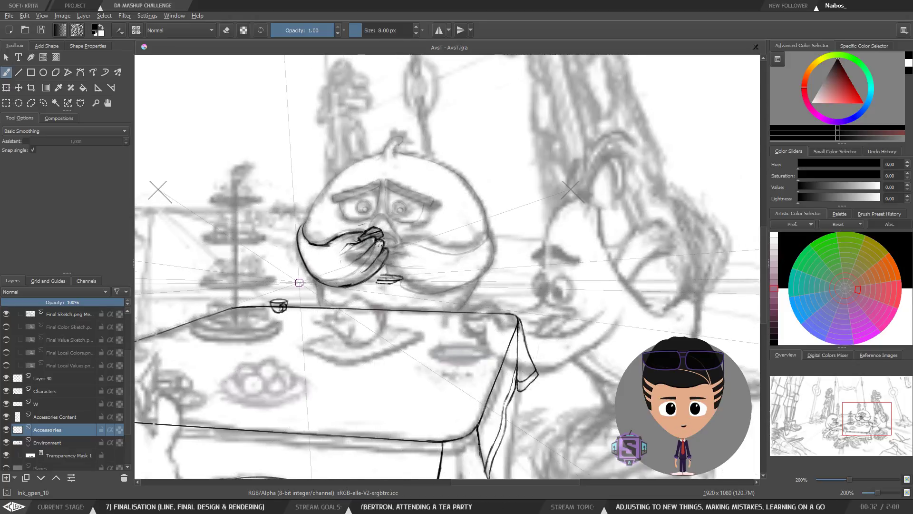
pyautogui.moveTo(299, 283); pyautogui.dragTo(336, 266)
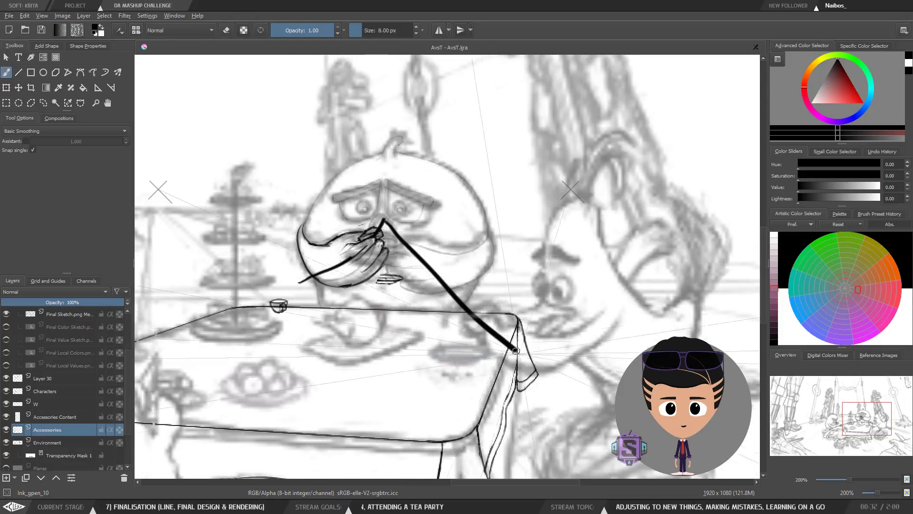
pyautogui.hotkey('ctrl', 'z')
pyautogui.hotkey('ctrl', '+')
pyautogui.hotkey('ctrl', '+')
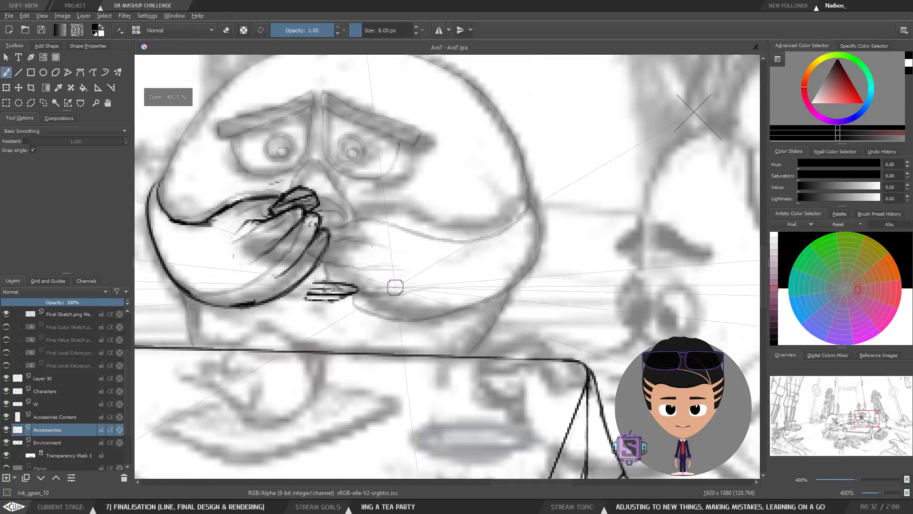
pyautogui.moveTo(379, 319); pyautogui.dragTo(474, 362)
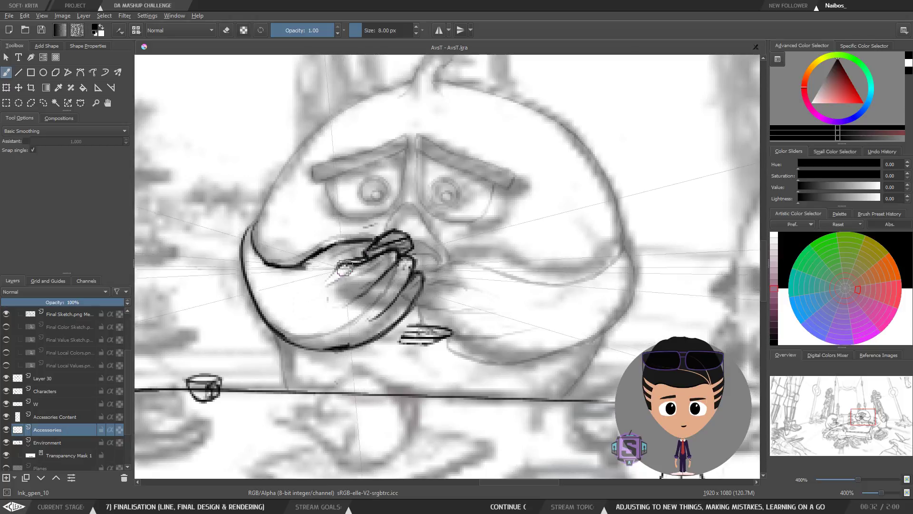
pyautogui.press('e')
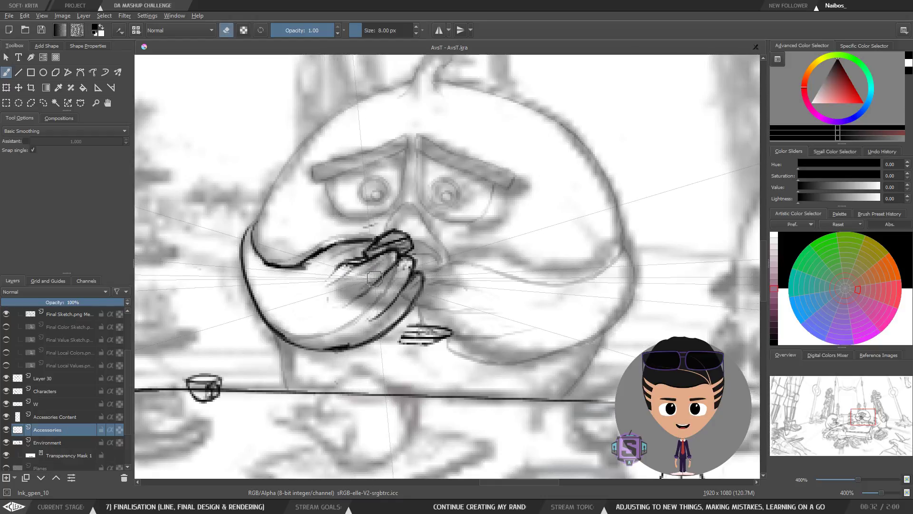
pyautogui.hotkey('ctrl', 'z')
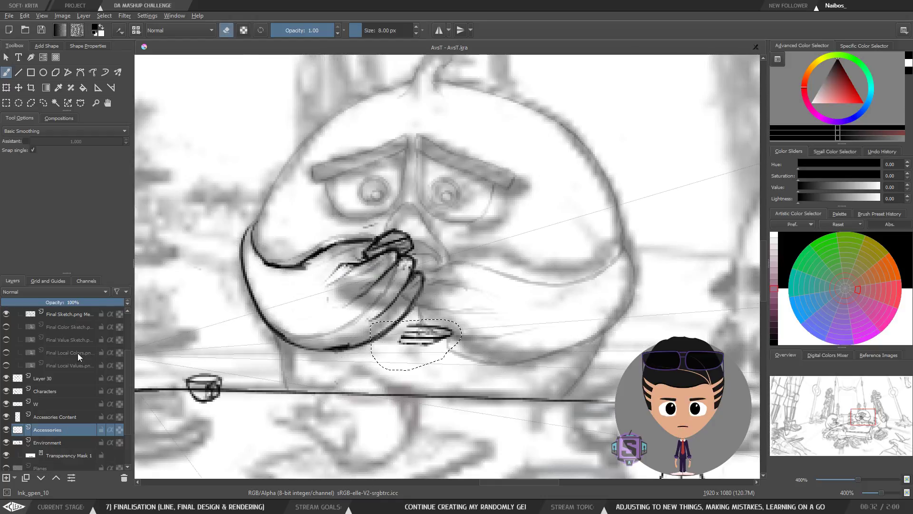
# Switch to the Characters layer and clear the selection around the worried bird's saucer.
pyautogui.click(47, 391)
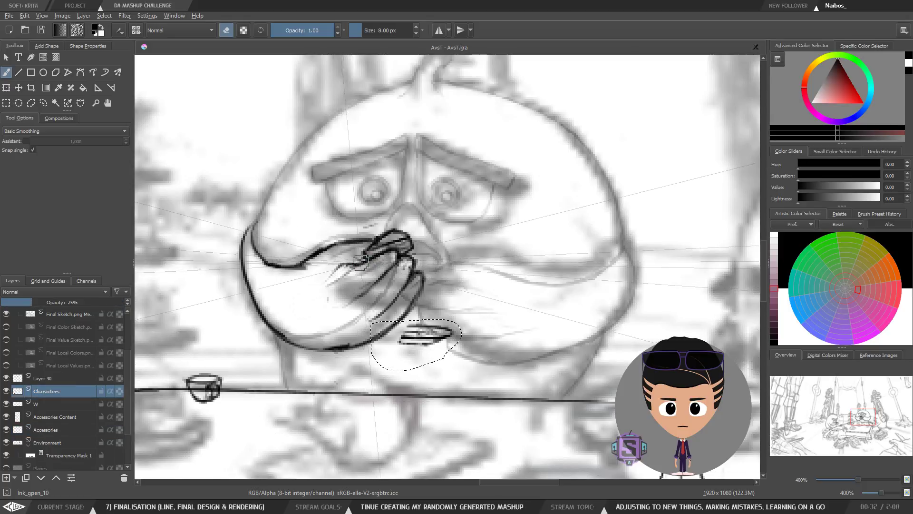
pyautogui.press('e')
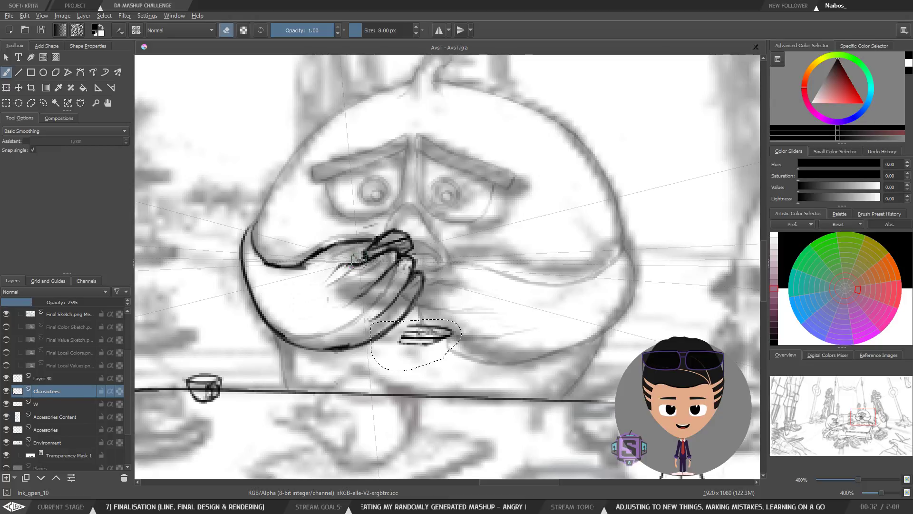
pyautogui.press('+')
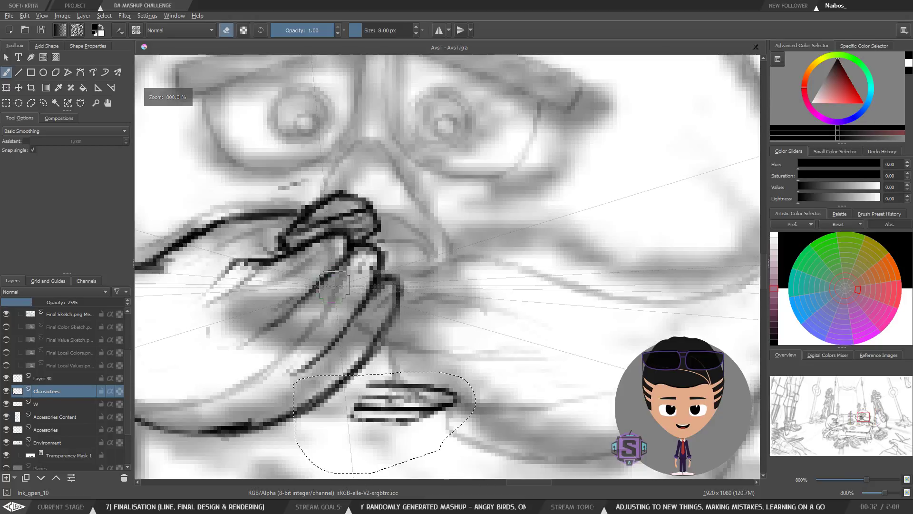
pyautogui.hotkey('ctrl', 'shift', 'a')
# Try to retouch the short wing creases beside the teacup on the Characters layer with a 1 px brush and eraser.
pyautogui.moveTo(338, 272); pyautogui.dragTo(467, 282)
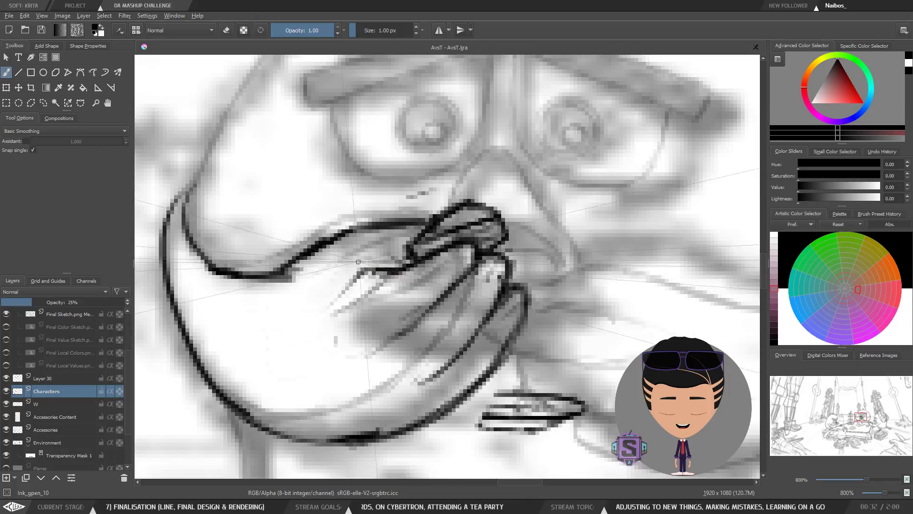
pyautogui.press('e')
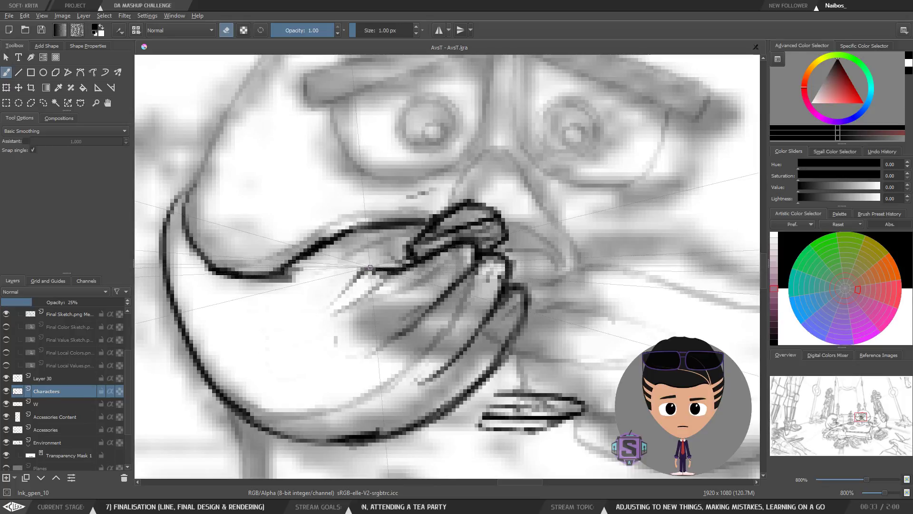
pyautogui.hotkey('ctrl', '-')
pyautogui.hotkey('ctrl', '+')
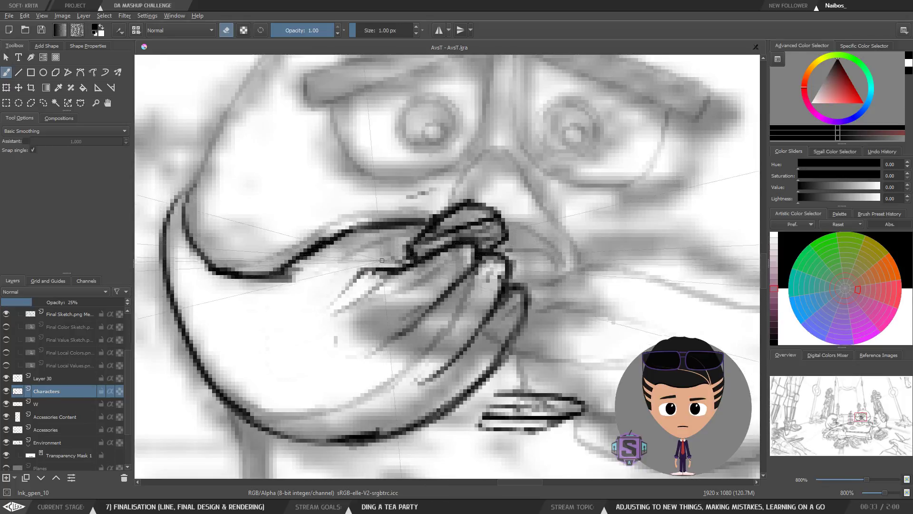
pyautogui.hotkey('ctrl', '-')
pyautogui.press('t')
pyautogui.press('b')
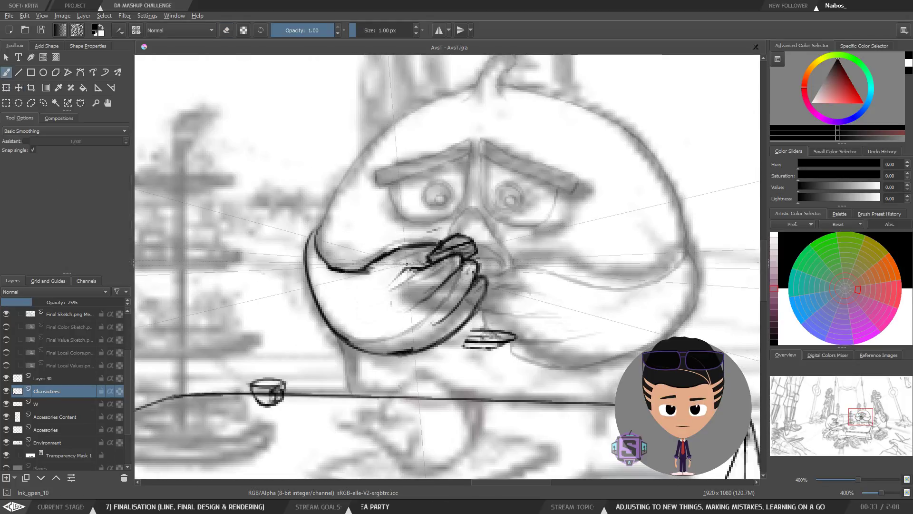
pyautogui.moveTo(408, 274); pyautogui.dragTo(374, 292)
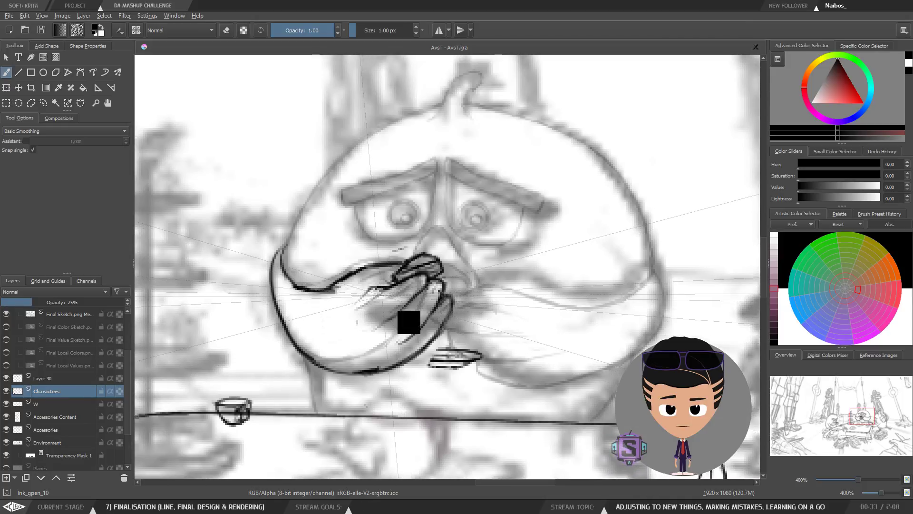
pyautogui.hotkey('ctrl', 'shift', 'a')
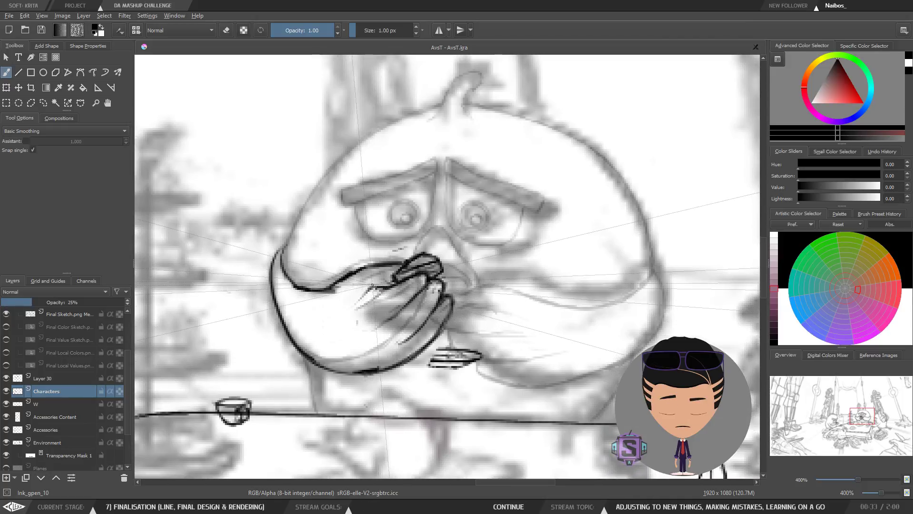
# Try a 6 px black test stroke beside the worried bird's eye on the Characters layer and undo it.
pyautogui.press(']')
pyautogui.press(']')
pyautogui.press(']')
pyautogui.press(']')
pyautogui.press(']')
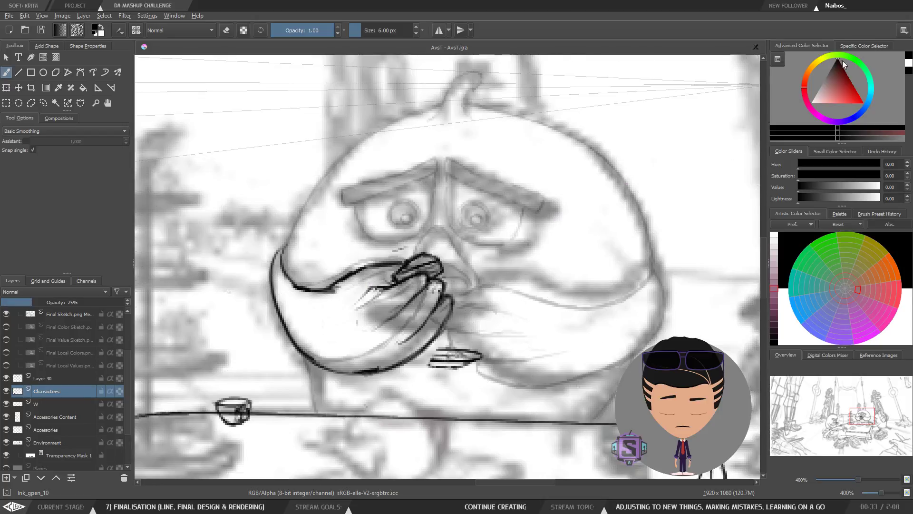
pyautogui.moveTo(843, 60)
pyautogui.mouseDown()
pyautogui.moveTo(847, 47)
pyautogui.moveTo(840, 60)
pyautogui.moveTo(839, 52)
pyautogui.mouseUp()
pyautogui.moveTo(511, 170); pyautogui.dragTo(557, 238)
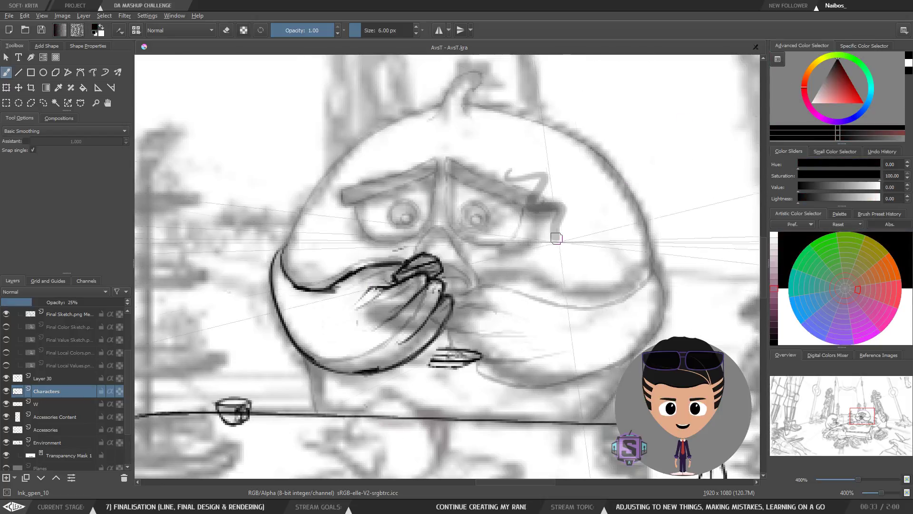
pyautogui.hotkey('ctrl', 'z')
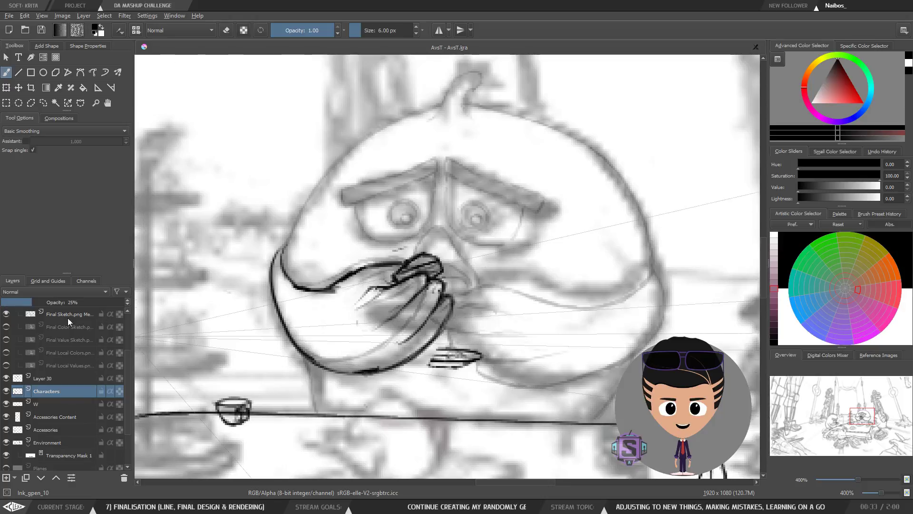
# Preview the Characters layer at 100% opacity, and set its opacity to 30%.
pyautogui.moveTo(66, 302); pyautogui.dragTo(82, 303)
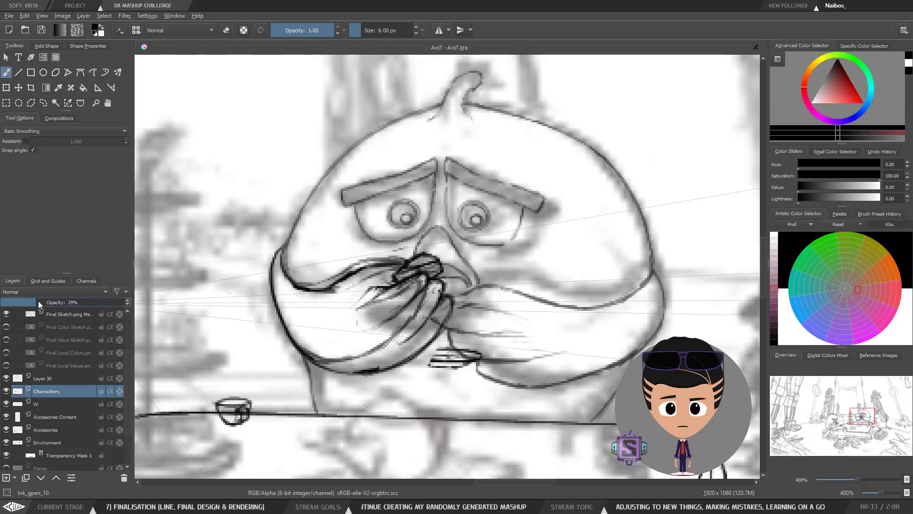
pyautogui.moveTo(73, 301); pyautogui.dragTo(124, 301)
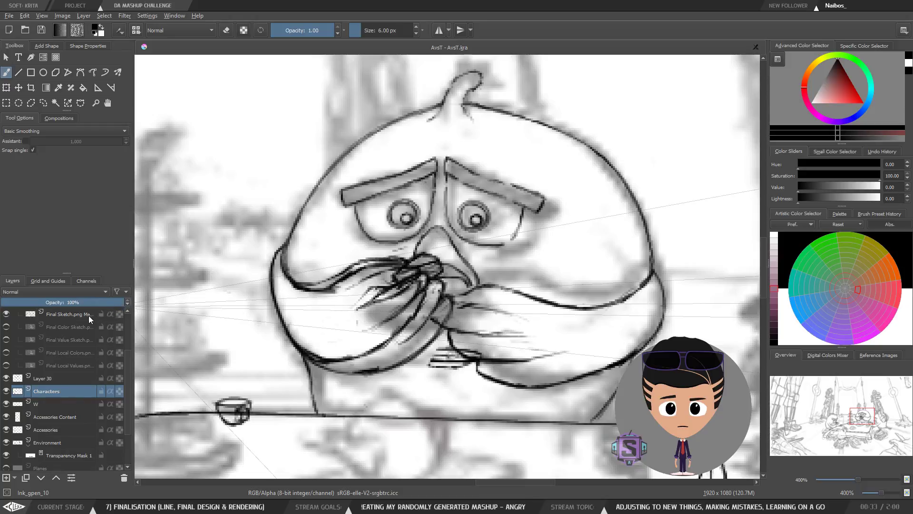
pyautogui.click(37, 302)
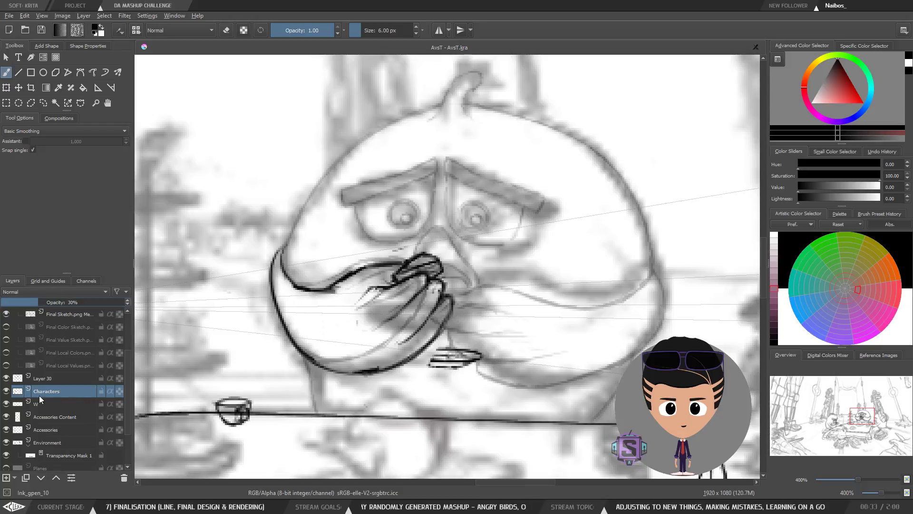
# On Layer 30, ink the short crease lines on the wing beside the teacup with a 1 px brush and trim them.
pyautogui.click(44, 380)
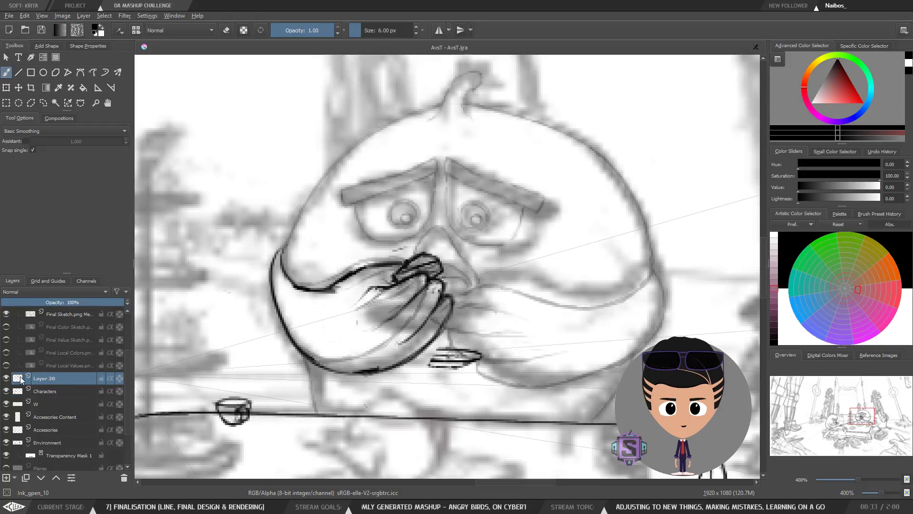
pyautogui.press('[')
pyautogui.scroll(3, 405, 295)
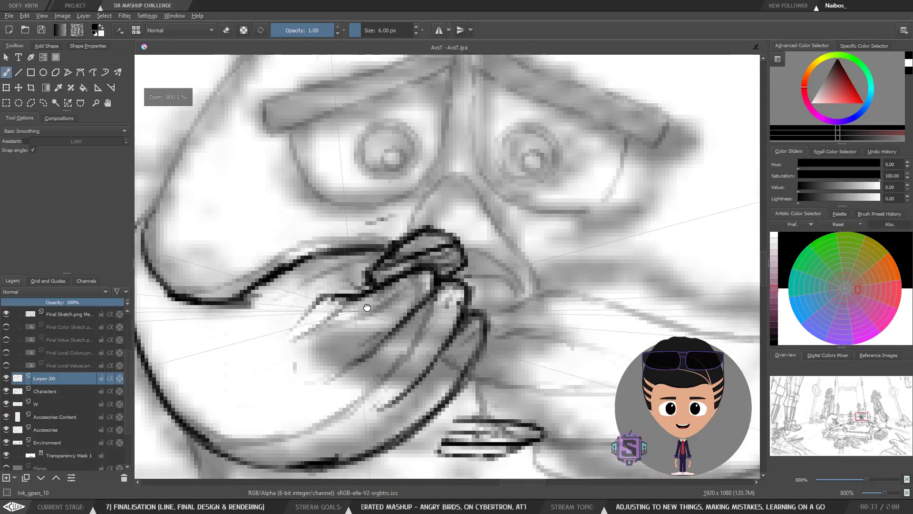
pyautogui.press('[')
pyautogui.press('[')
pyautogui.press('[')
pyautogui.press('[')
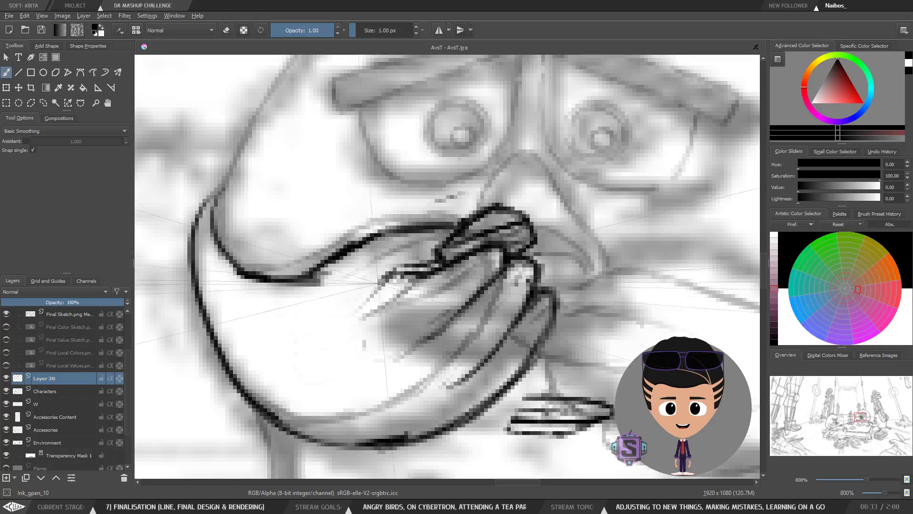
pyautogui.scroll(-3, 379, 282)
pyautogui.press('e')
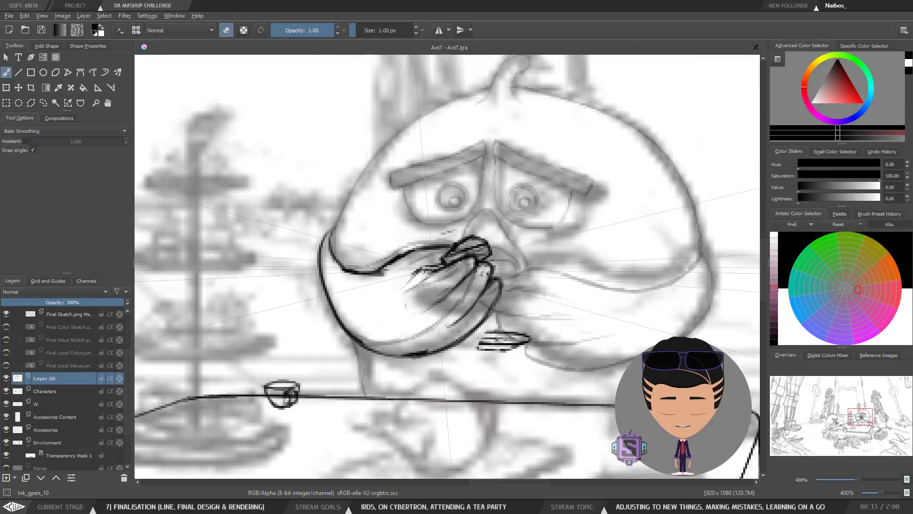
pyautogui.press('e')
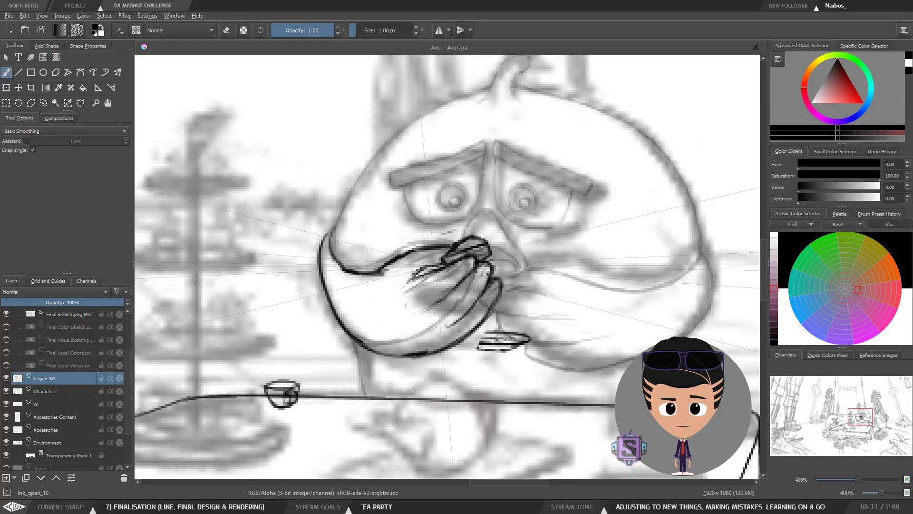
# Refine the upper contour of the teacup-holding wing at 4 px, alternating between erasing and inking.
pyautogui.scroll(-2, 412, 274)
pyautogui.moveTo(571, 321); pyautogui.dragTo(512, 302)
pyautogui.scroll(2, 490, 282)
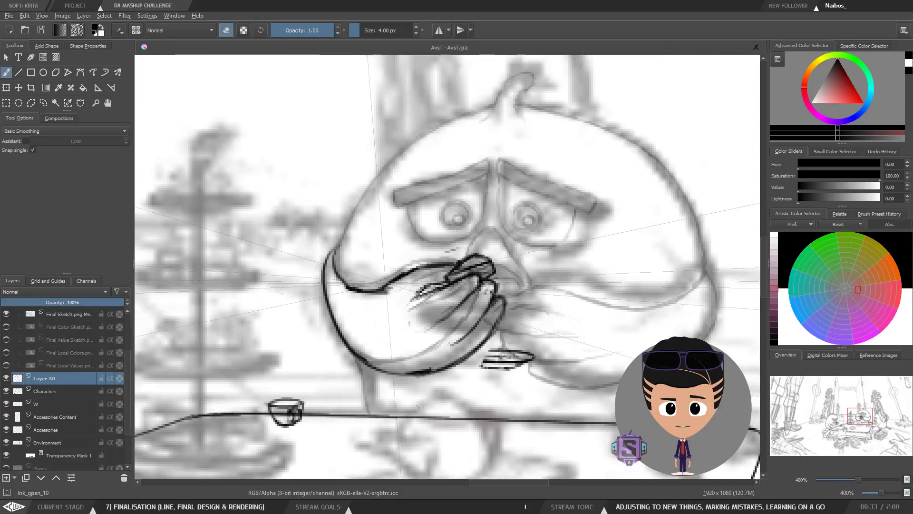
pyautogui.press('e')
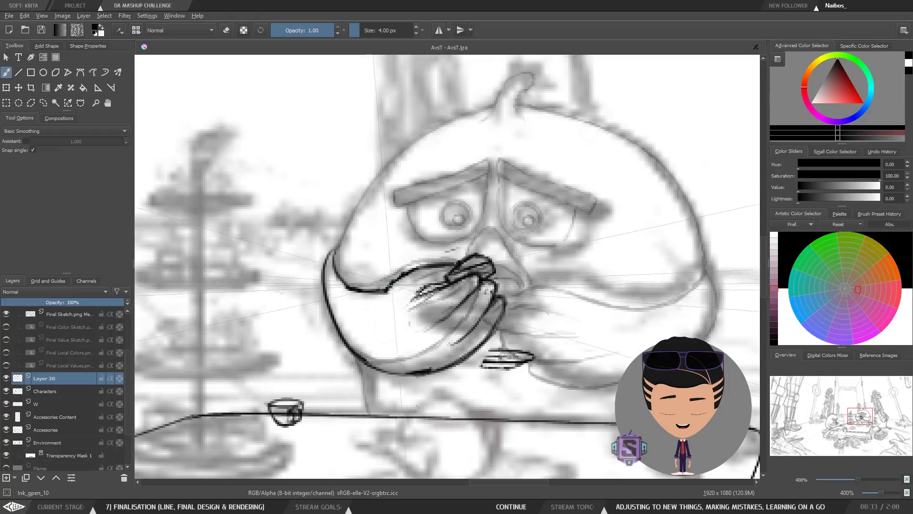
pyautogui.press('e')
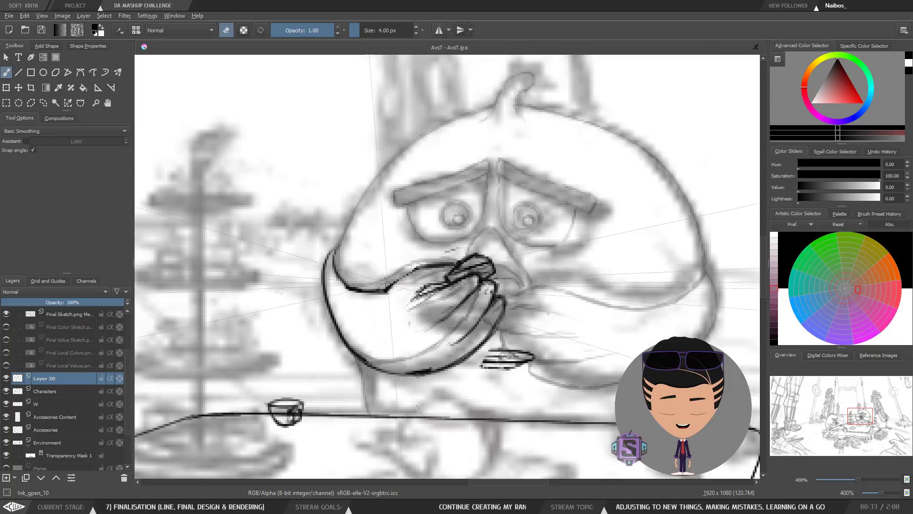
pyautogui.press('e')
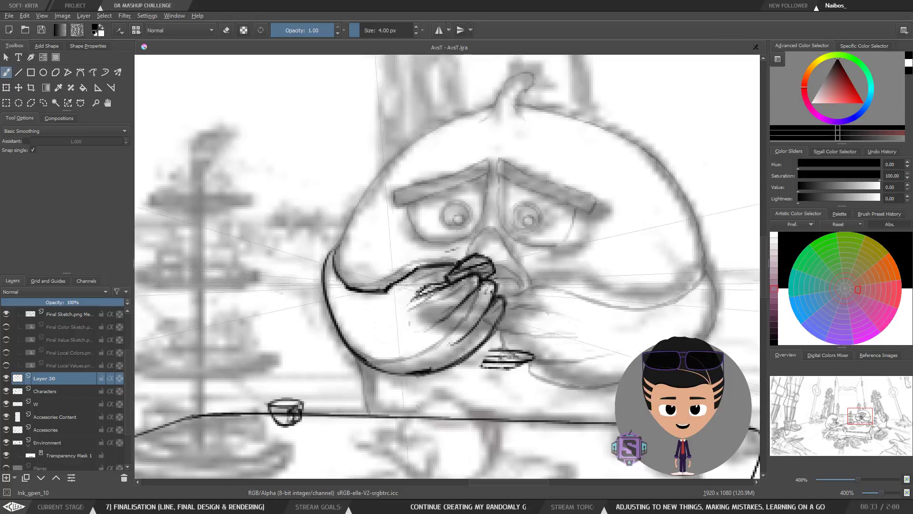
pyautogui.press('e')
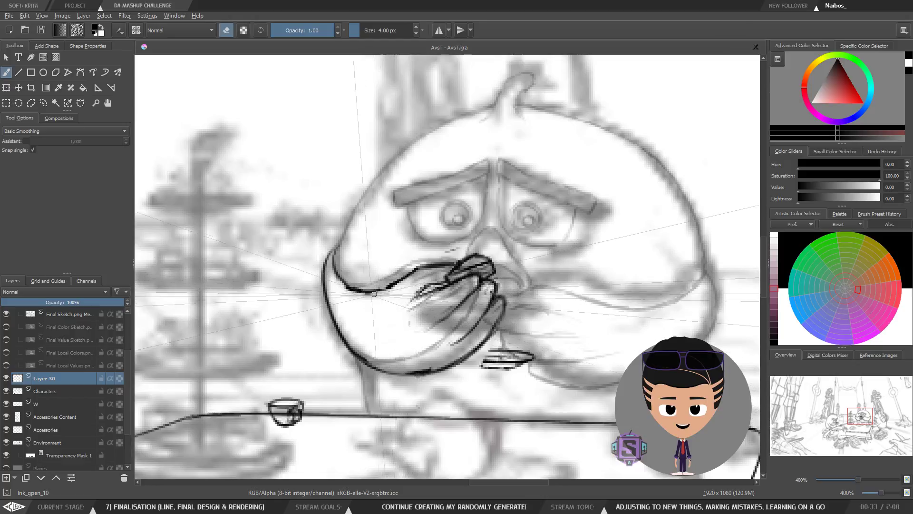
# Examine the inked wing and teacup in the mirrored and unmirrored views, including a close look at the wing's upper contour.
pyautogui.press('-')
pyautogui.press('-')
pyautogui.press('m')
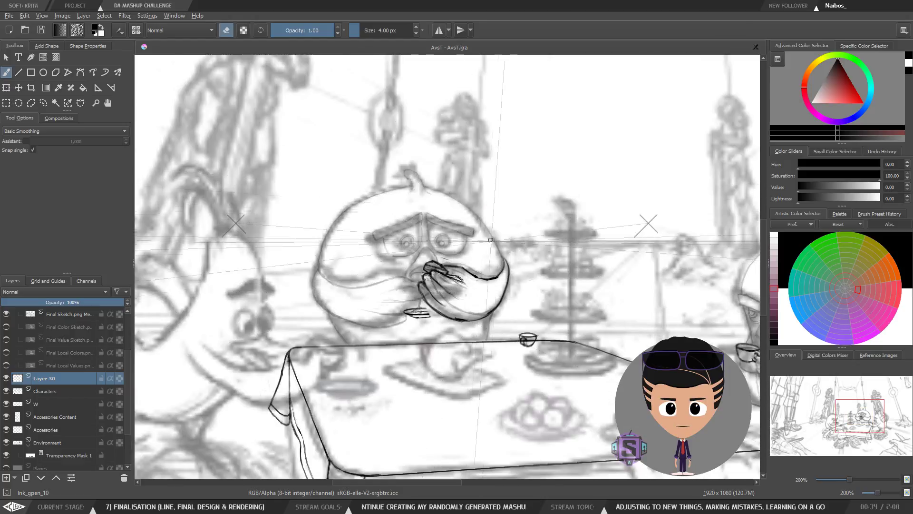
pyautogui.press('-')
pyautogui.press('+')
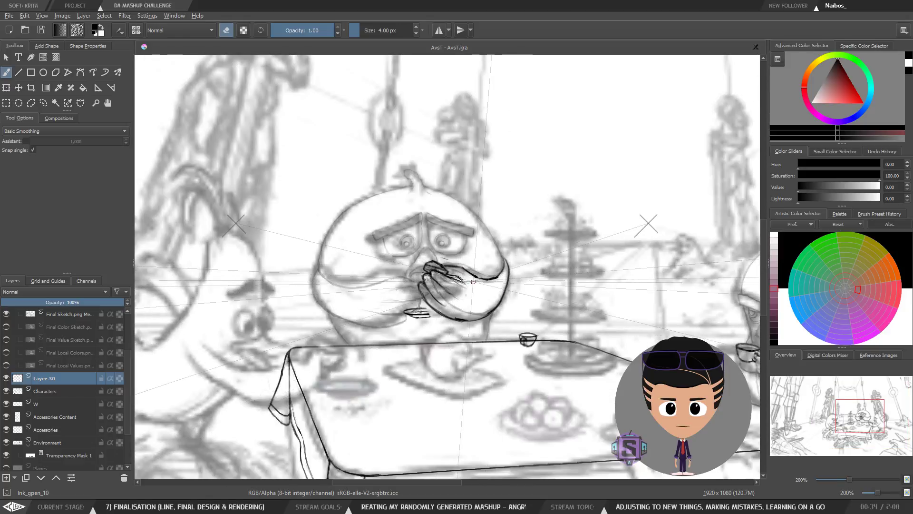
pyautogui.press('m')
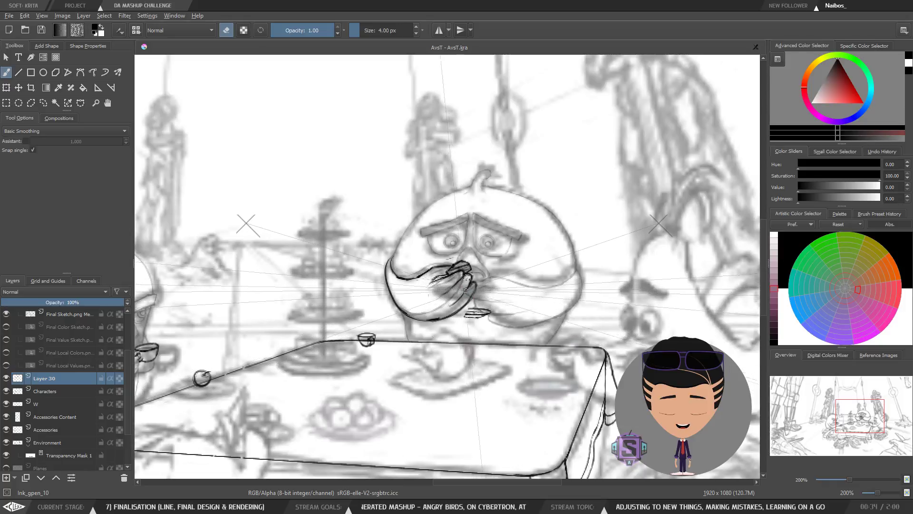
pyautogui.press('+')
pyautogui.press('+')
pyautogui.press('+')
pyautogui.press('+')
pyautogui.moveTo(464, 288); pyautogui.dragTo(482, 288)
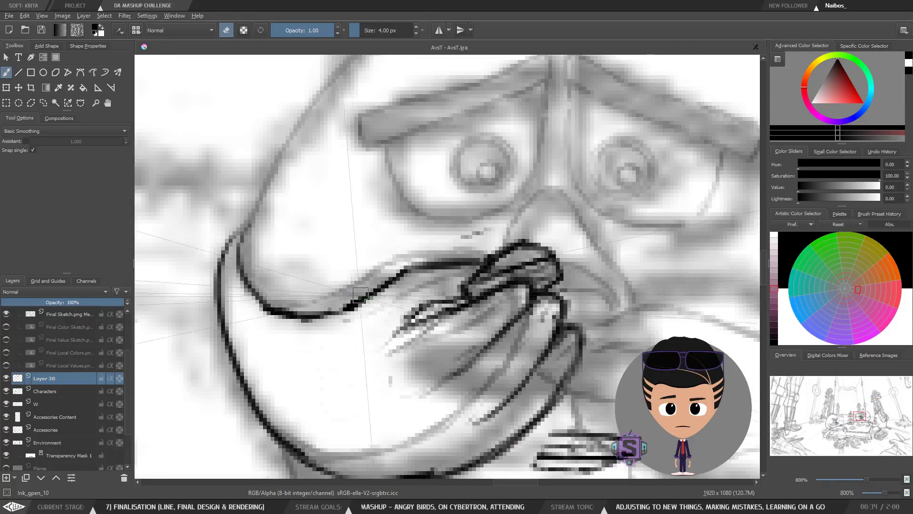
# Select the teacup-holding wing's upper contour and creases with a freehand outline, then stretch them slightly taller and shift them with a free transform.
pyautogui.press('l')
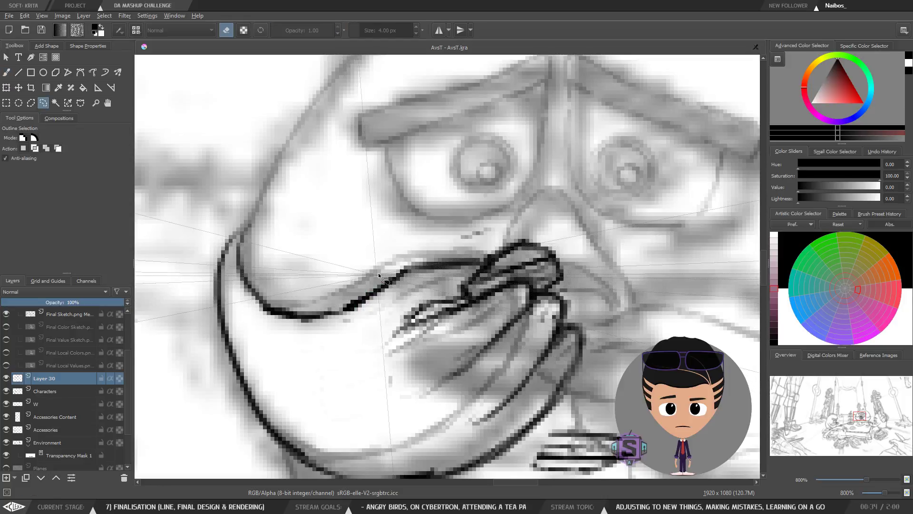
pyautogui.moveTo(392, 260)
pyautogui.mouseDown()
pyautogui.moveTo(347, 293)
pyautogui.moveTo(380, 330)
pyautogui.moveTo(459, 299)
pyautogui.moveTo(483, 274)
pyautogui.moveTo(429, 243)
pyautogui.moveTo(386, 267)
pyautogui.mouseUp()
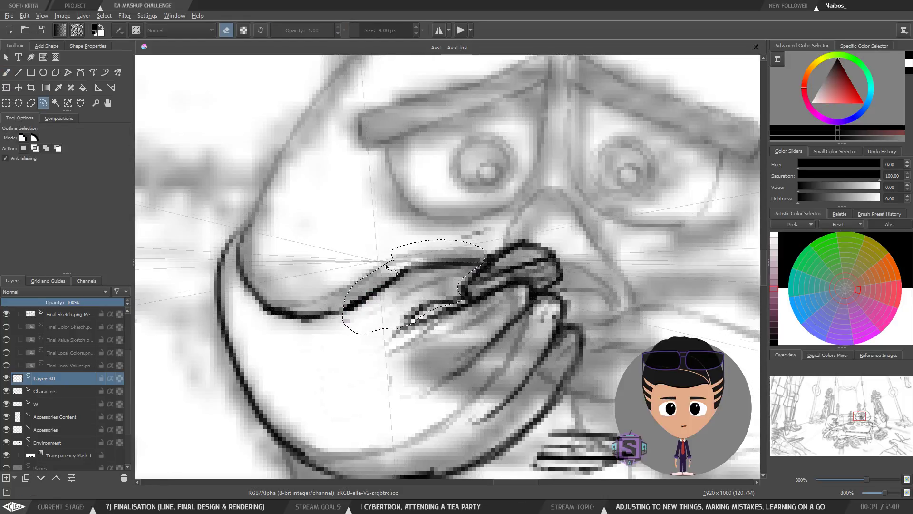
pyautogui.hotkey('ctrl', 't')
pyautogui.moveTo(336, 235)
pyautogui.mouseDown()
pyautogui.moveTo(323, 228)
pyautogui.moveTo(324, 240)
pyautogui.moveTo(345, 230)
pyautogui.moveTo(343, 237)
pyautogui.moveTo(340, 225)
pyautogui.mouseUp()
pyautogui.moveTo(371, 262); pyautogui.dragTo(366, 257)
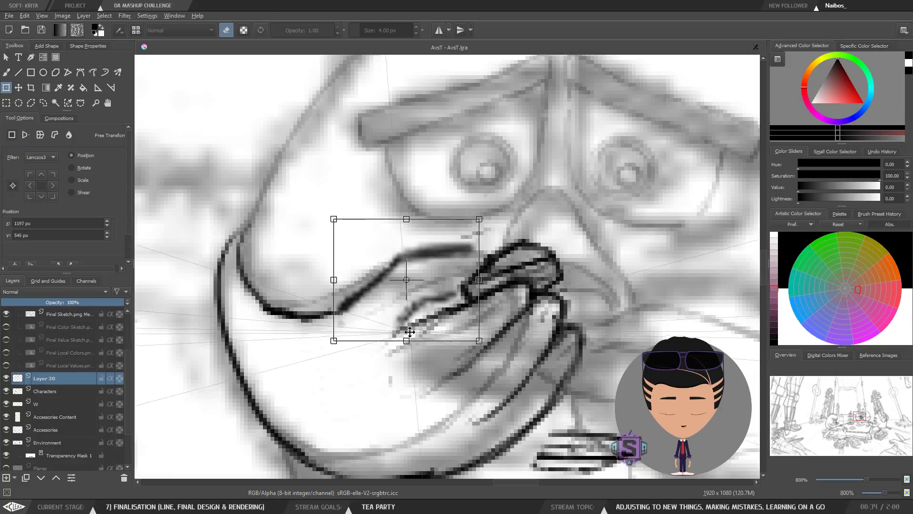
# Nudge the transformed wing lines about 4 px away from the beak, toward the wing's outer edge.
pyautogui.press('-')
pyautogui.press('-')
pyautogui.press('-')
pyautogui.press('-')
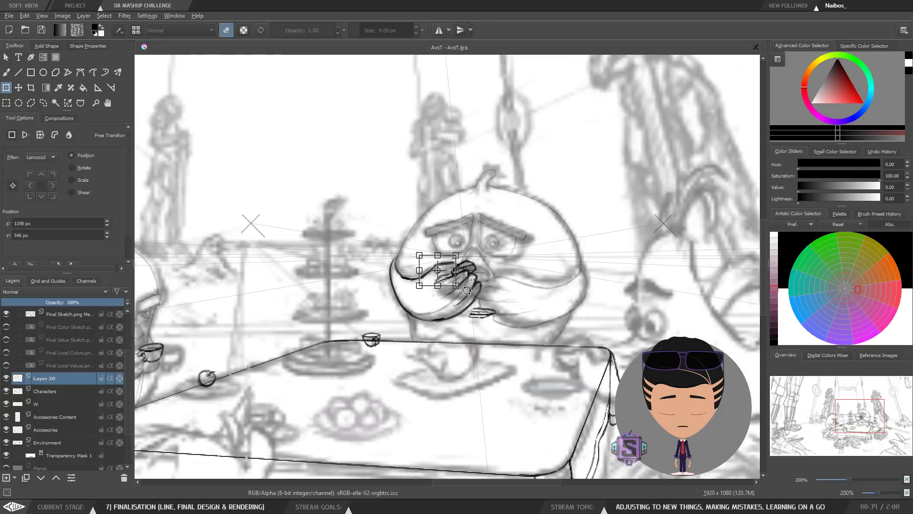
pyautogui.press('+')
pyautogui.press('+')
pyautogui.moveTo(422, 305); pyautogui.dragTo(416, 307)
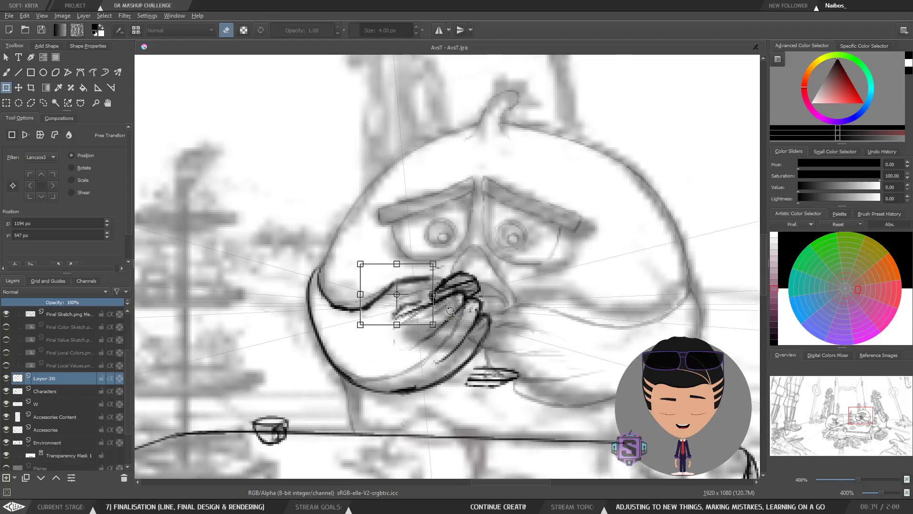
# Examine the repositioned wing lines in the mirrored and unmirrored views, from the wider scene and close up.
pyautogui.press('-')
pyautogui.press('-')
pyautogui.press('m')
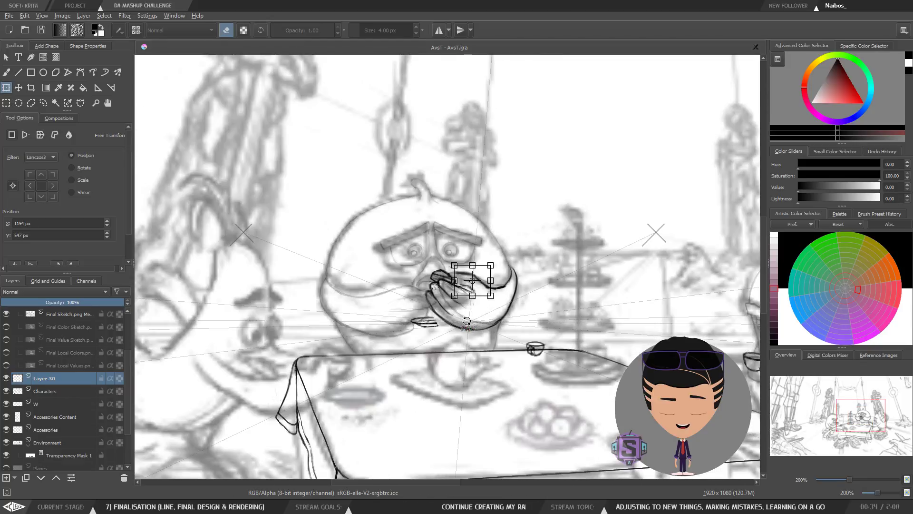
pyautogui.press('m')
pyautogui.press('m')
pyautogui.press('+')
pyautogui.press('+')
pyautogui.press('+')
pyautogui.press('+')
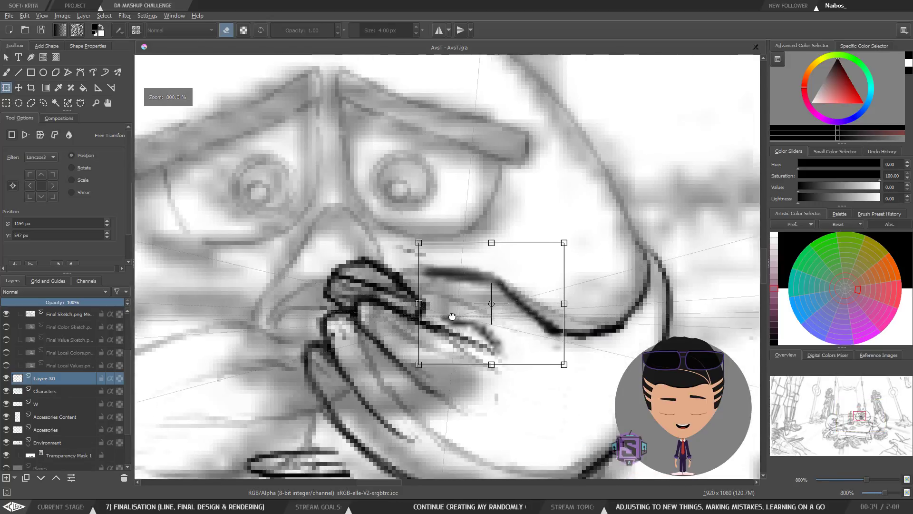
# Apply the free transform and rework the moved upper wing line with brush and eraser where it meets the round bird's fingers.
pyautogui.press('Return')
pyautogui.press('b')
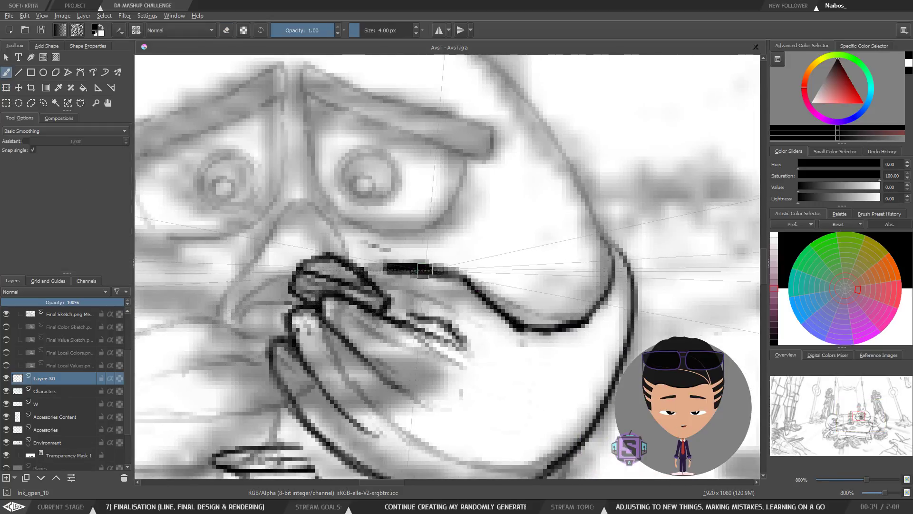
pyautogui.press('e')
pyautogui.moveTo(425, 269); pyautogui.dragTo(411, 266)
pyautogui.press('e')
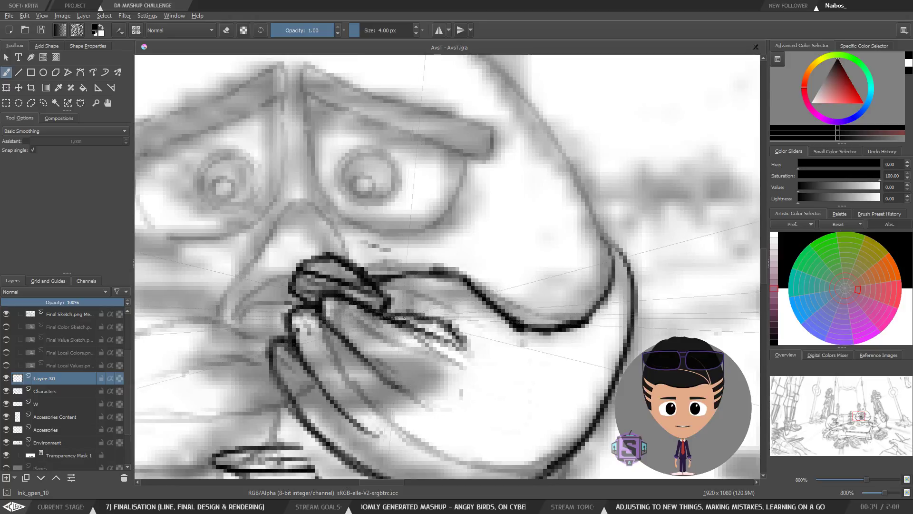
# Mirror the canvas view and touch up the wing's upper outline beside the cup-holding fingers.
pyautogui.scroll(-5, 385, 311)
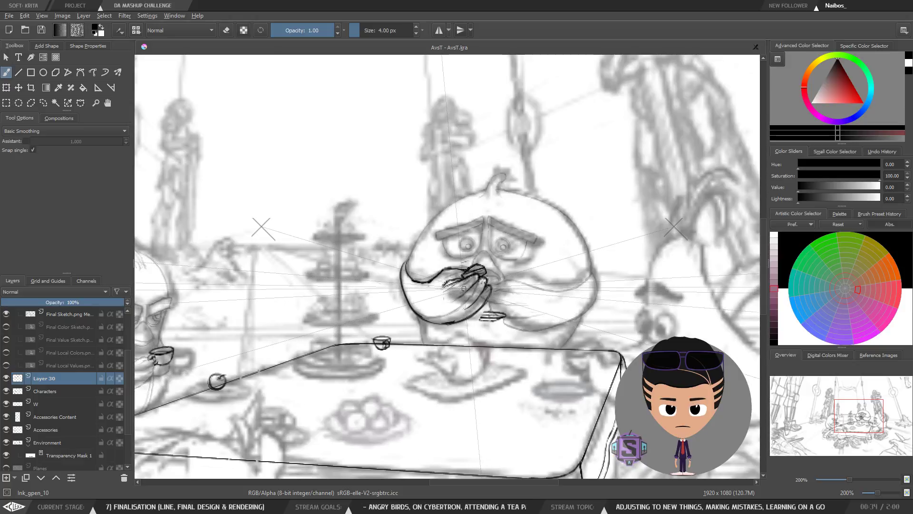
pyautogui.scroll(3, 463, 289)
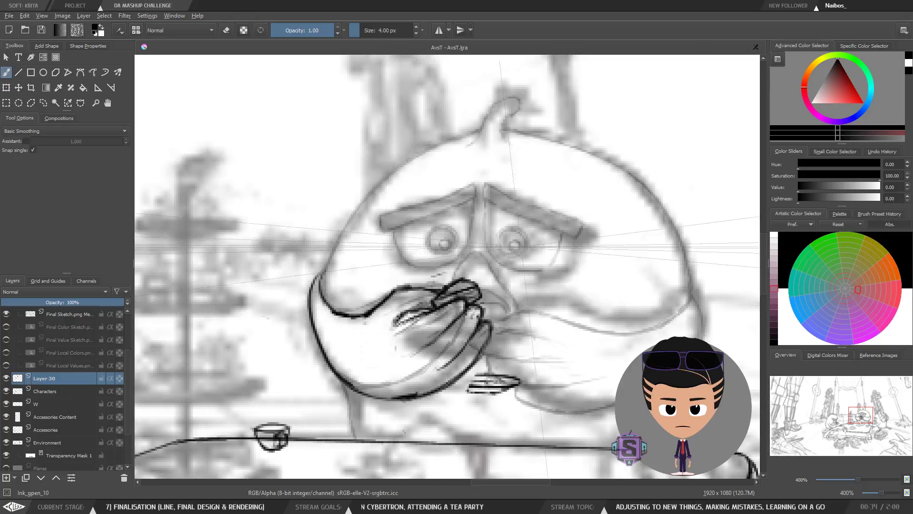
pyautogui.press('m')
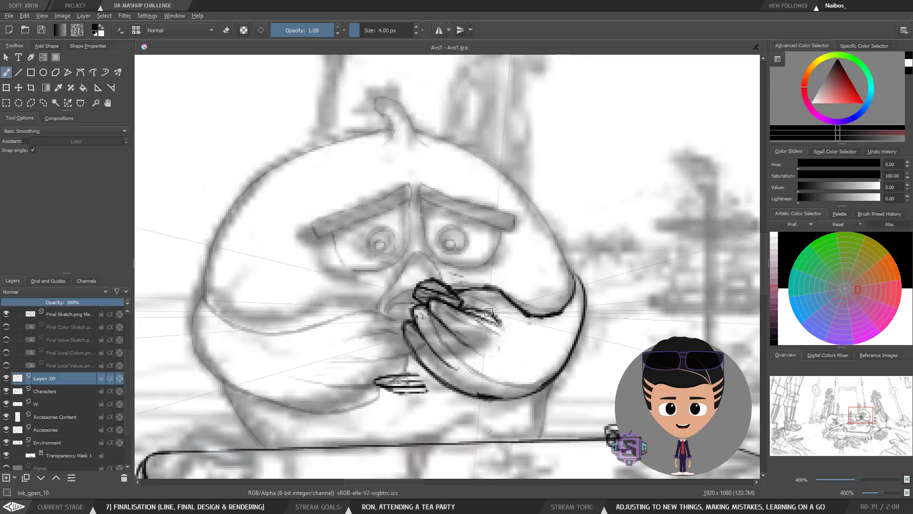
pyautogui.moveTo(514, 329)
pyautogui.mouseDown()
pyautogui.moveTo(429, 332)
pyautogui.moveTo(464, 308)
pyautogui.mouseUp()
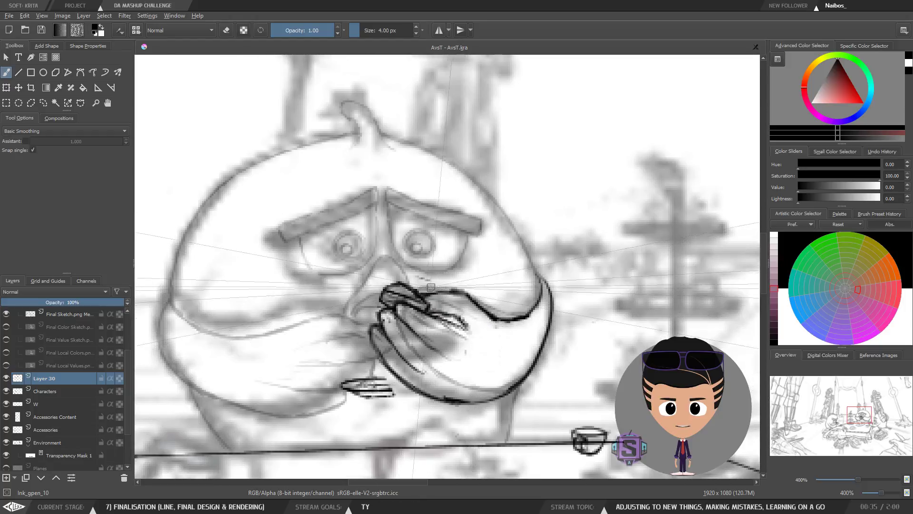
pyautogui.press('e')
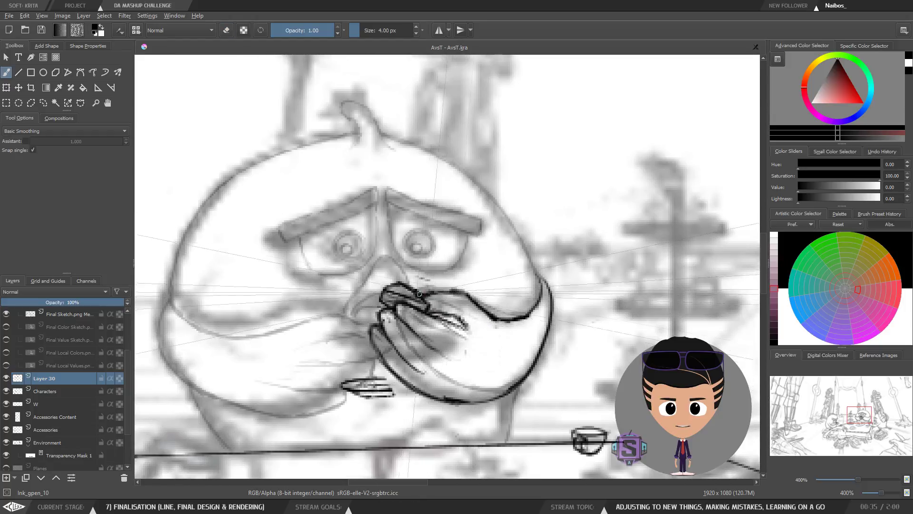
pyautogui.moveTo(465, 334); pyautogui.dragTo(444, 300)
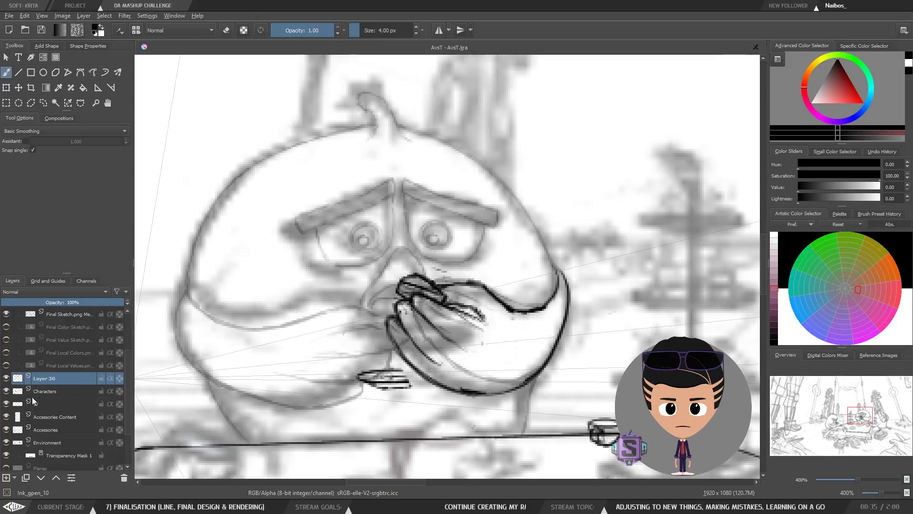
# On the Accessories layer, ink the saucer below the round bird's hand, closing its outline against the fingers.
pyautogui.click(47, 430)
pyautogui.press('+')
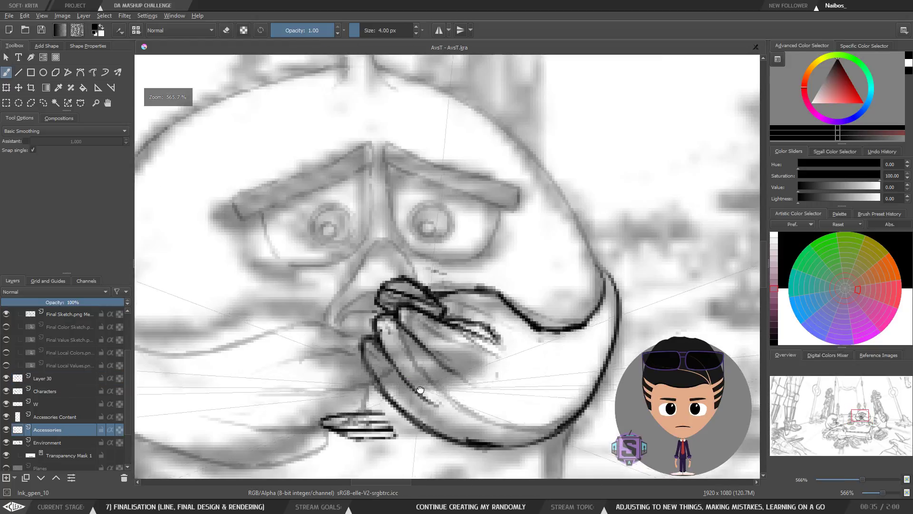
pyautogui.press('-')
pyautogui.press('-')
pyautogui.moveTo(484, 356); pyautogui.dragTo(504, 322)
pyautogui.press('+')
pyautogui.press('+')
pyautogui.moveTo(424, 330); pyautogui.dragTo(495, 275)
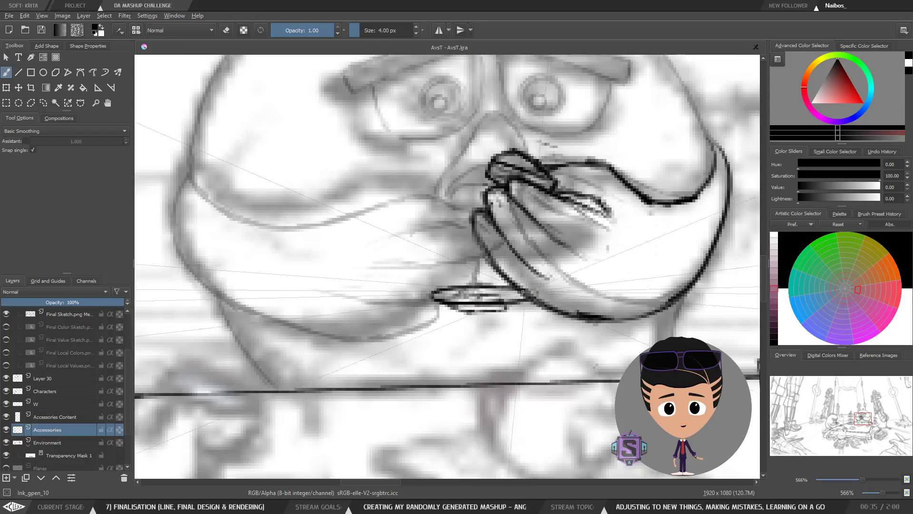
pyautogui.moveTo(487, 303); pyautogui.dragTo(504, 302)
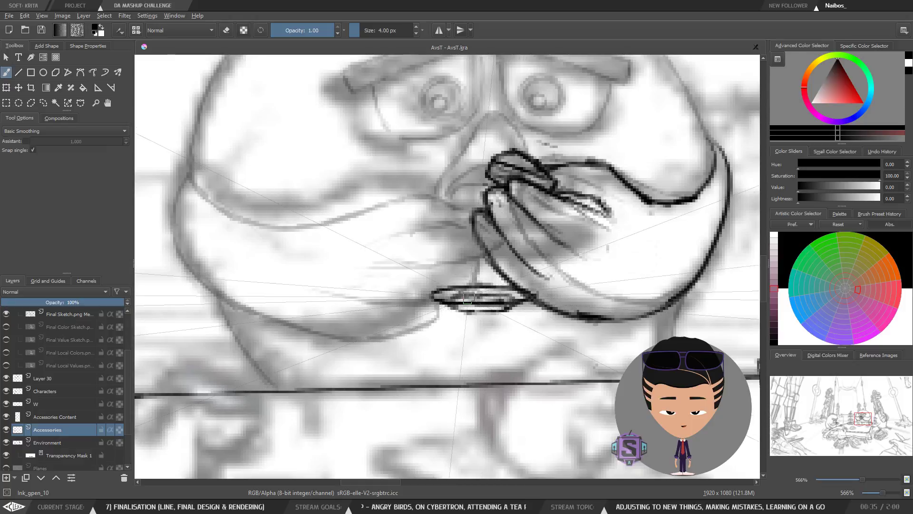
pyautogui.moveTo(530, 294); pyautogui.dragTo(474, 357)
pyautogui.moveTo(468, 284)
pyautogui.mouseDown()
pyautogui.moveTo(414, 309)
pyautogui.moveTo(421, 288)
pyautogui.mouseUp()
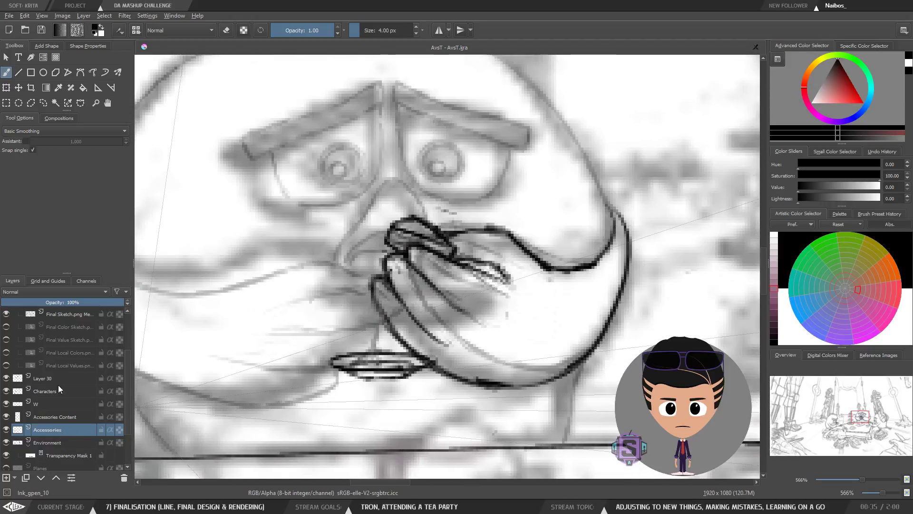
# Flip the canvas view back to its normal orientation and examine the hand and saucer line work.
pyautogui.press('-')
pyautogui.press('-')
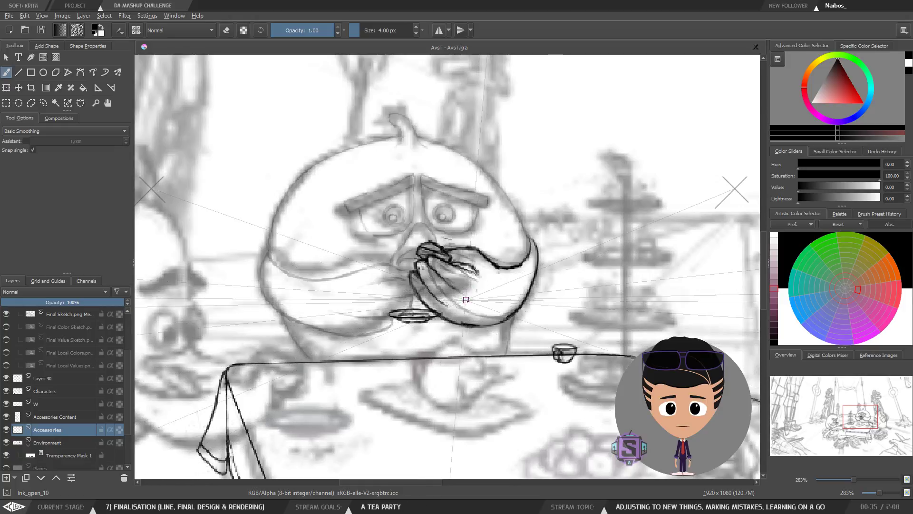
pyautogui.press('m')
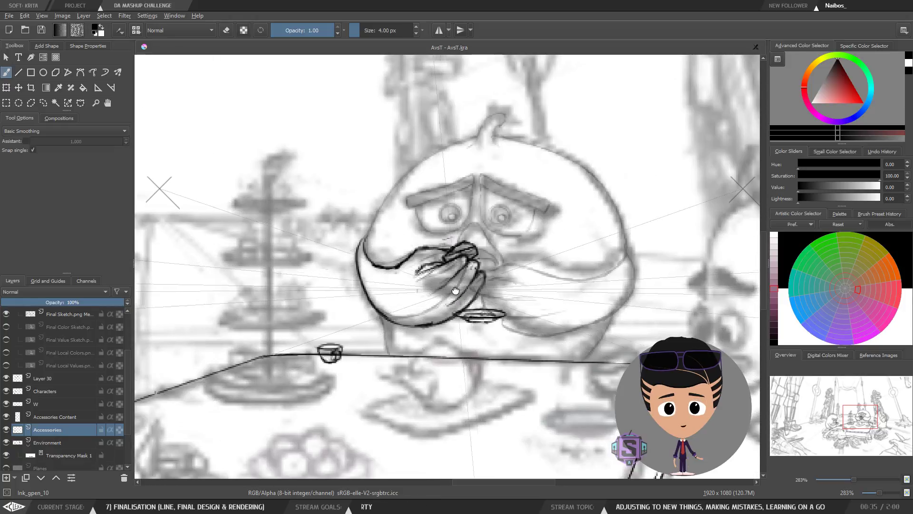
pyautogui.moveTo(455, 290); pyautogui.dragTo(437, 329)
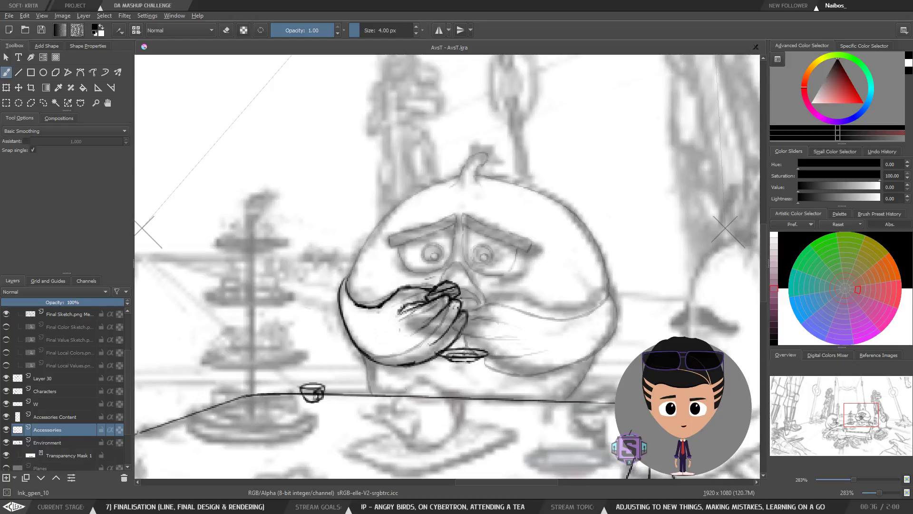
pyautogui.moveTo(460, 303); pyautogui.dragTo(534, 260)
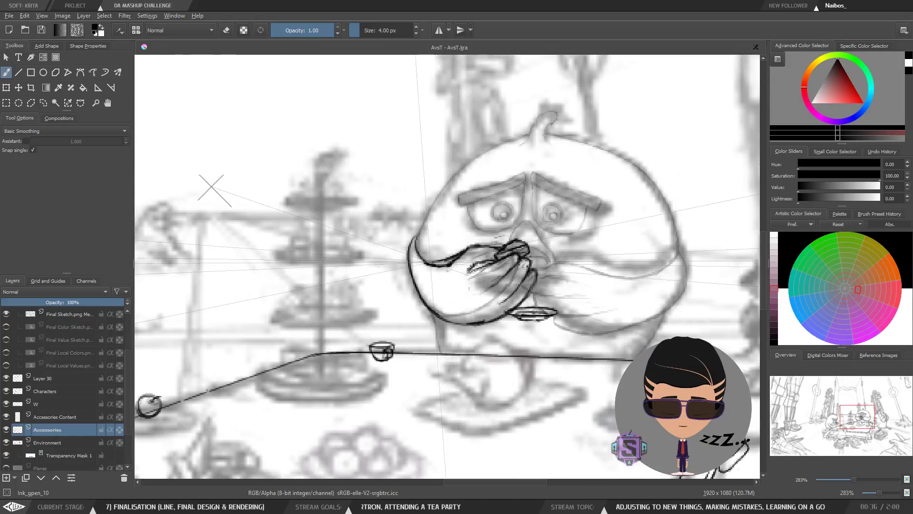
# Return to Layer 30 and touch up the raised wing's outline with brush and eraser.
pyautogui.press('e')
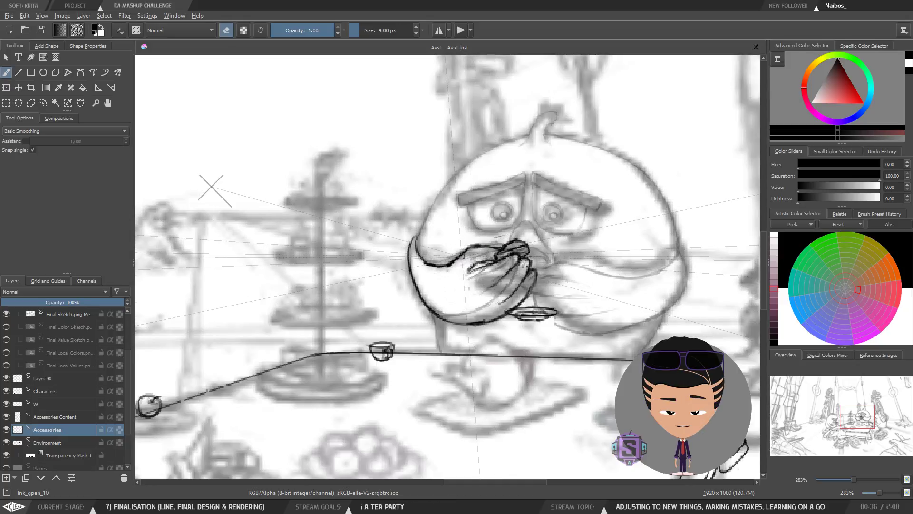
pyautogui.click(48, 390)
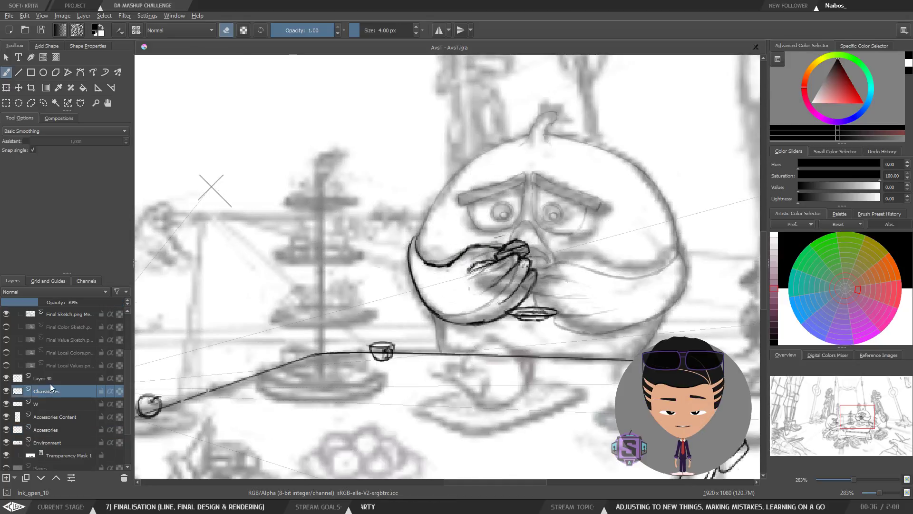
pyautogui.click(62, 378)
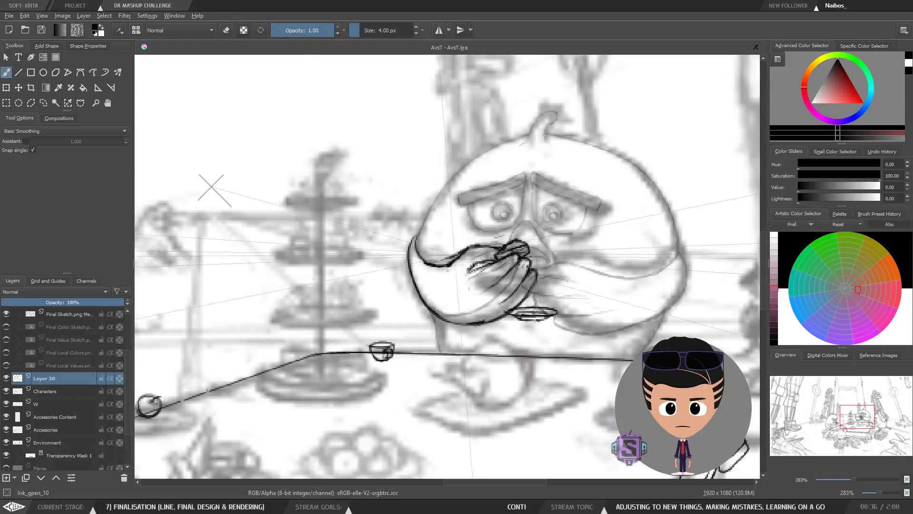
pyautogui.press('e')
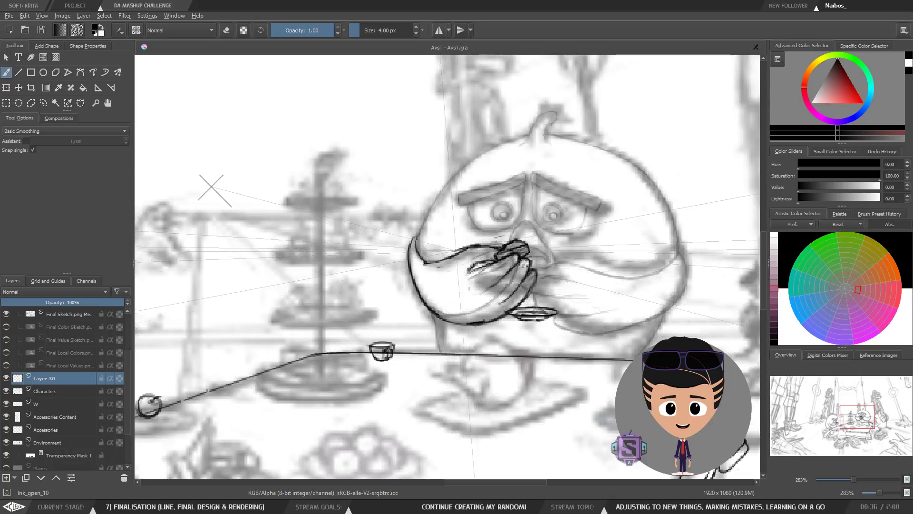
pyautogui.press('e')
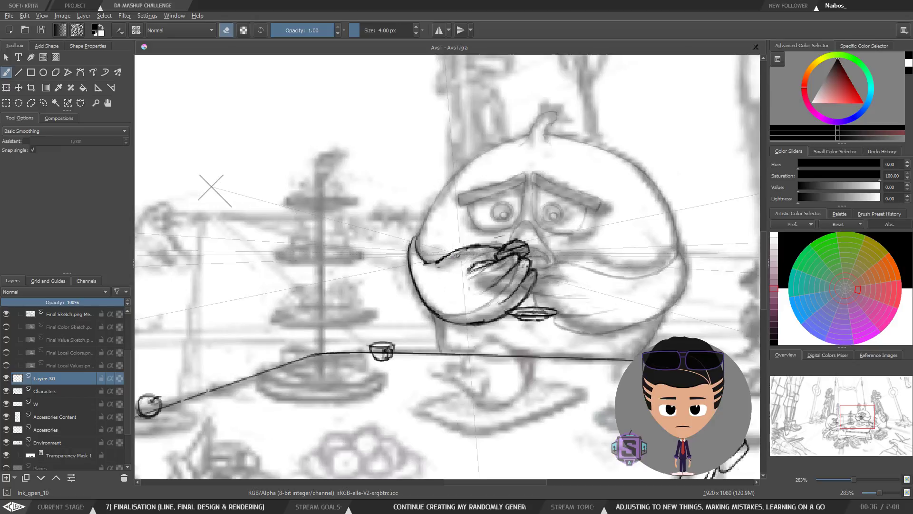
# Erase the middle stretch of the raised wing's upper outline, between its low curve and the hand.
pyautogui.press('-')
pyautogui.press('-')
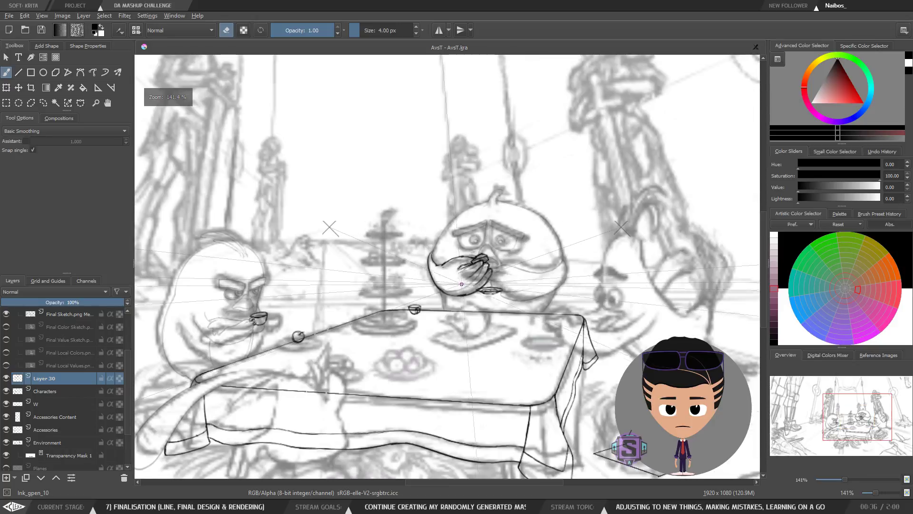
pyautogui.press('+')
pyautogui.press('+')
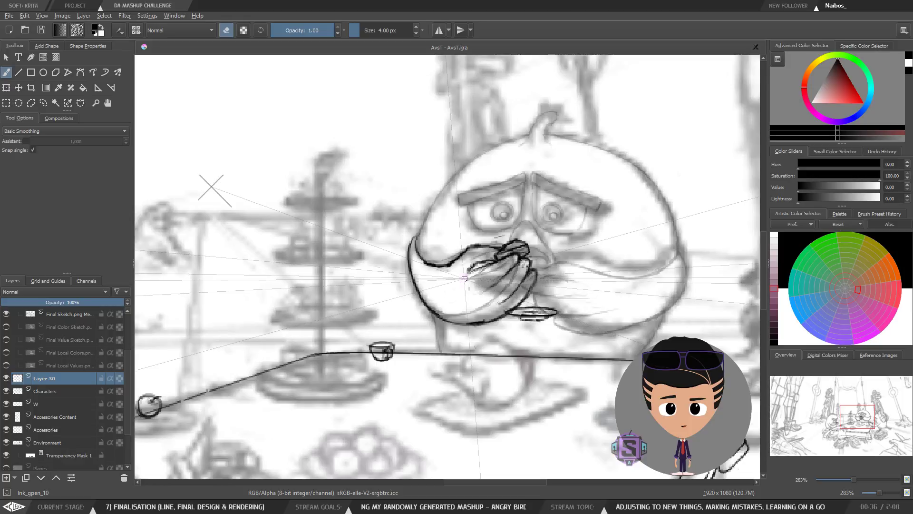
pyautogui.press('+')
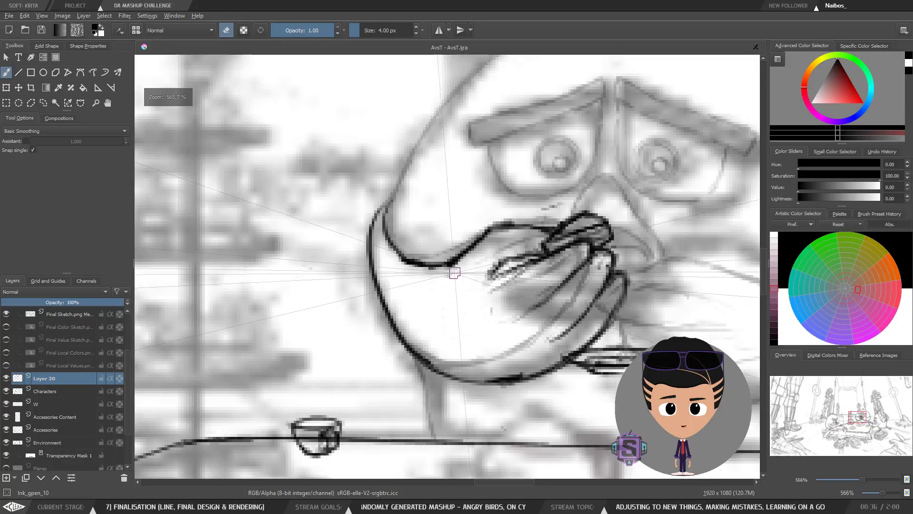
pyautogui.press('+')
pyautogui.moveTo(359, 282)
pyautogui.mouseDown()
pyautogui.moveTo(391, 284)
pyautogui.moveTo(377, 296)
pyautogui.moveTo(410, 283)
pyautogui.mouseUp()
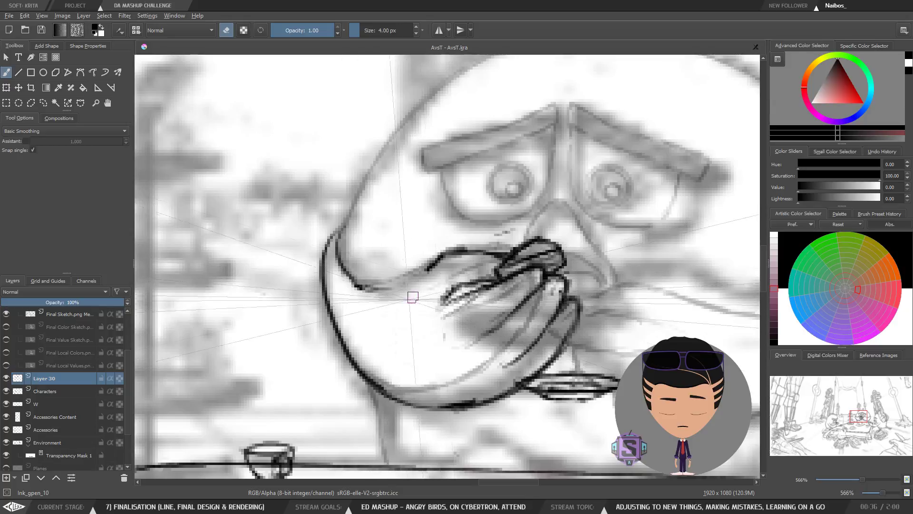
# Redraw the wing's upper outline so it rises into a raised thumb above the fingers.
pyautogui.press('e')
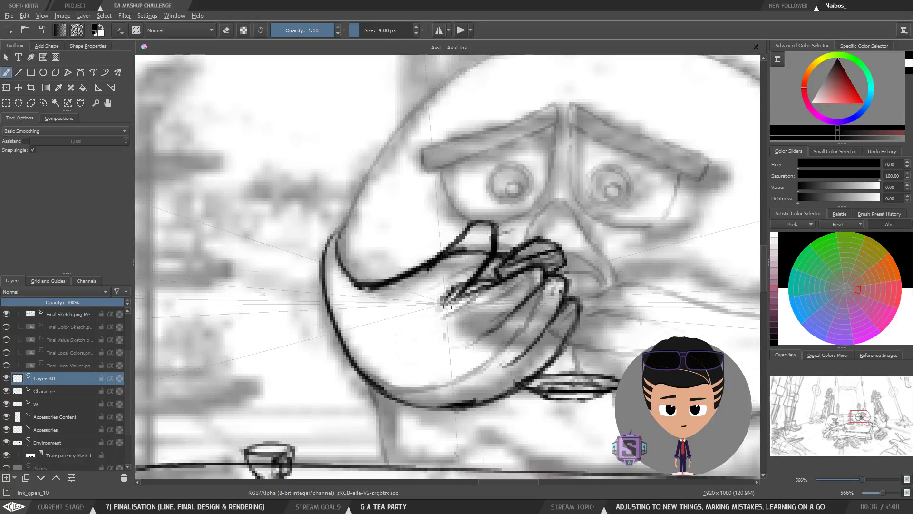
pyautogui.press('-')
pyautogui.press('-')
pyautogui.press('+')
pyautogui.press('+')
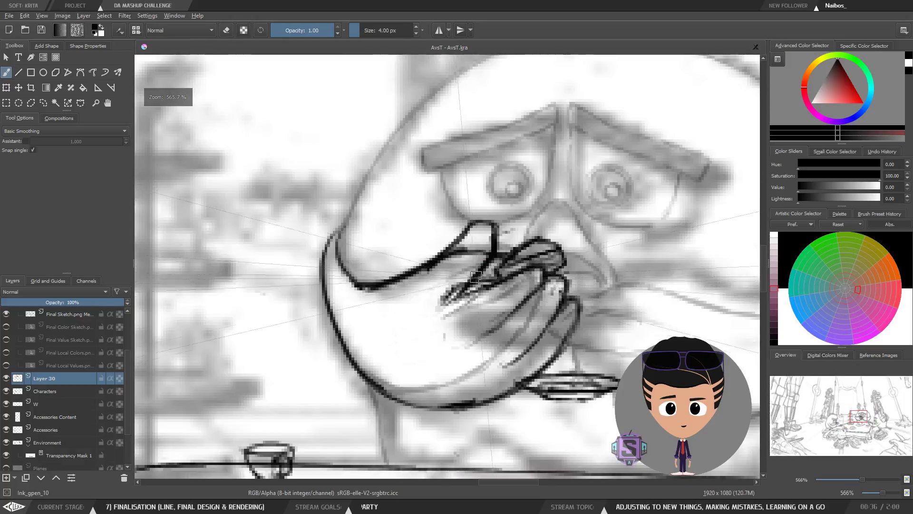
pyautogui.press('+')
pyautogui.press('+')
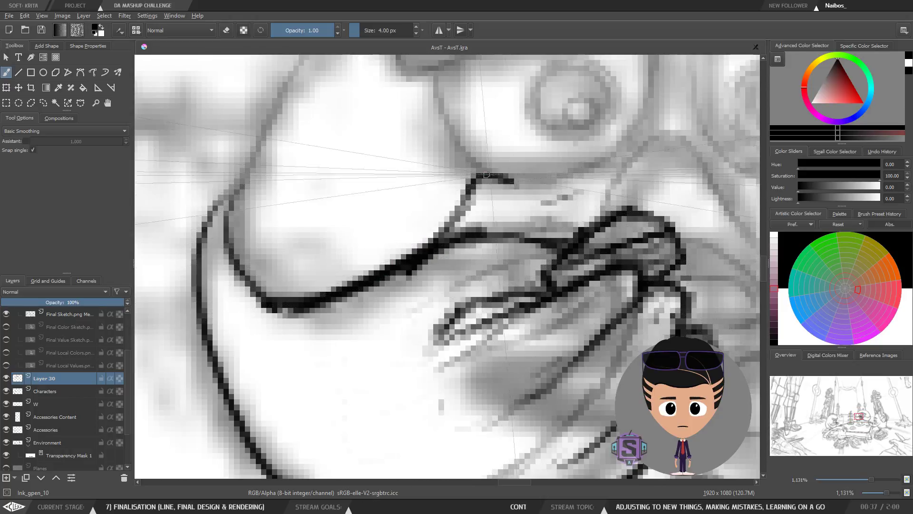
pyautogui.press('-')
pyautogui.moveTo(496, 188); pyautogui.dragTo(494, 219)
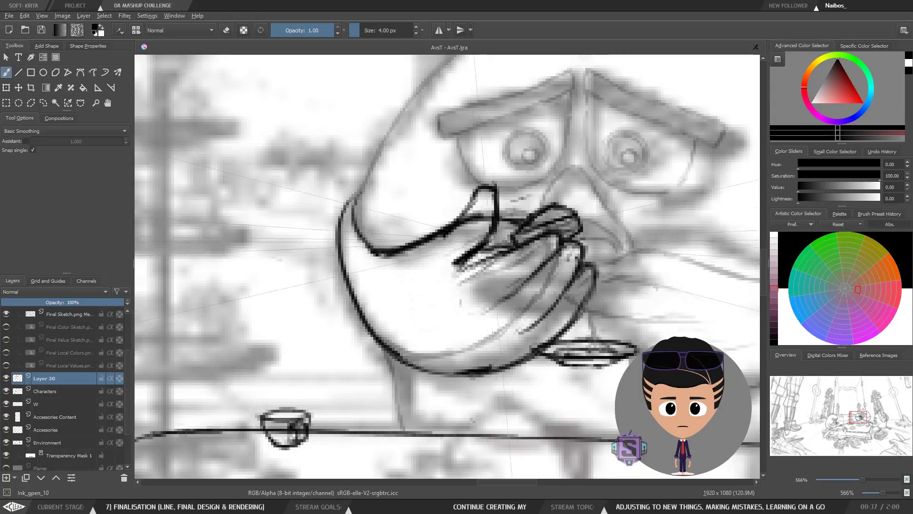
# Check the hand in mirrored view and shorten the thumb by erasing and redrawing its tip.
pyautogui.press('-')
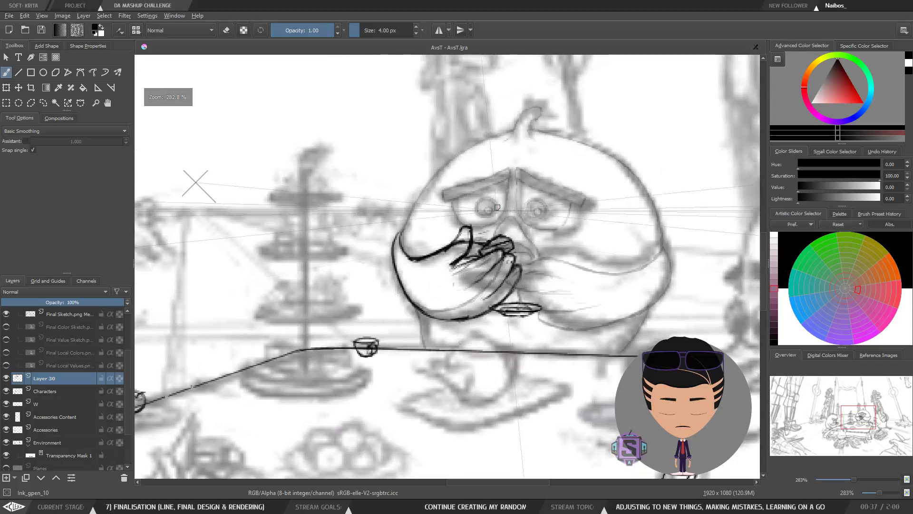
pyautogui.press('m')
pyautogui.press('m')
pyautogui.press('+')
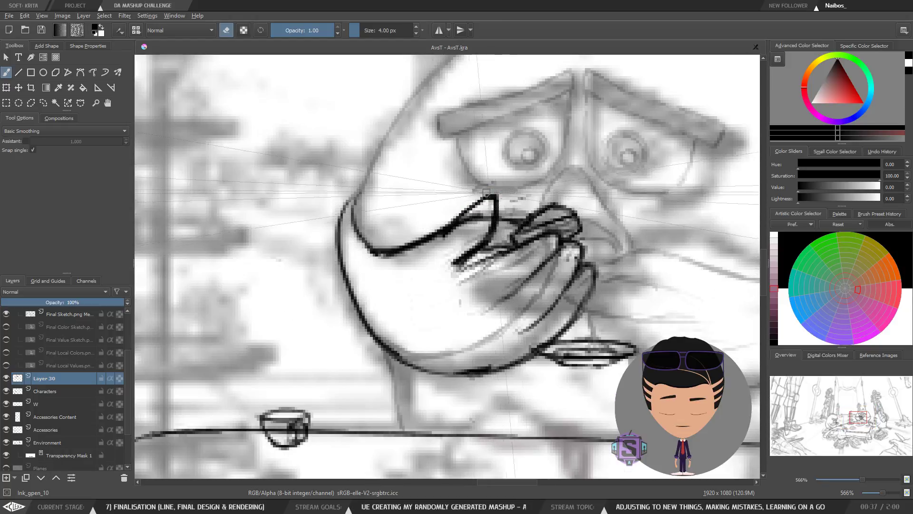
pyautogui.press('-')
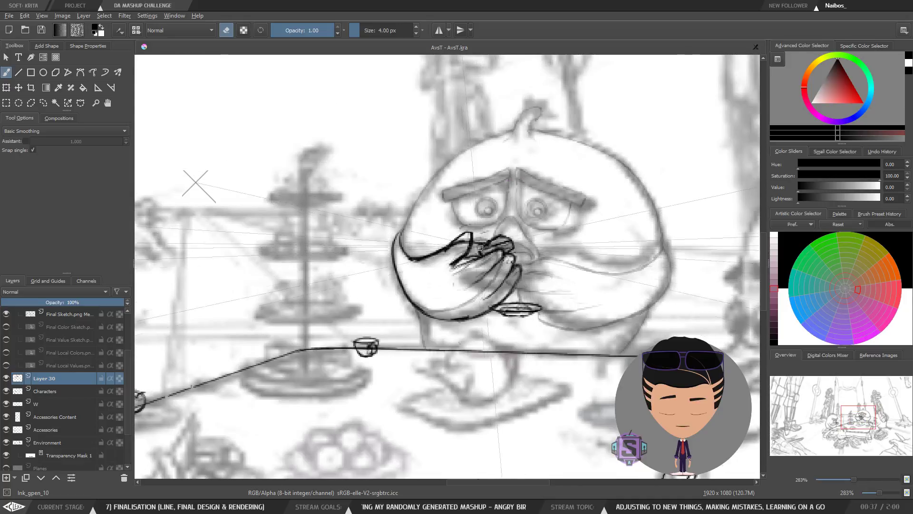
# Erase the old hand outline between the new thumb and the cup-holding fingers.
pyautogui.press('e')
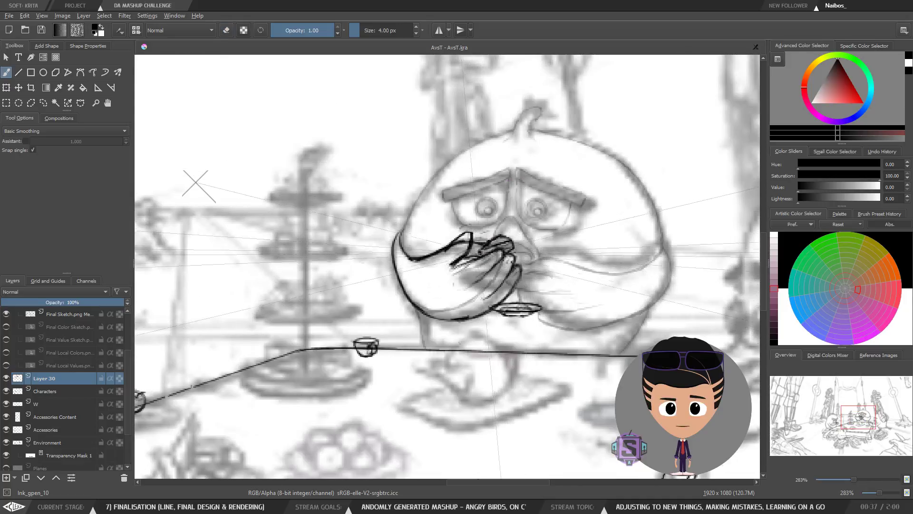
pyautogui.press('e')
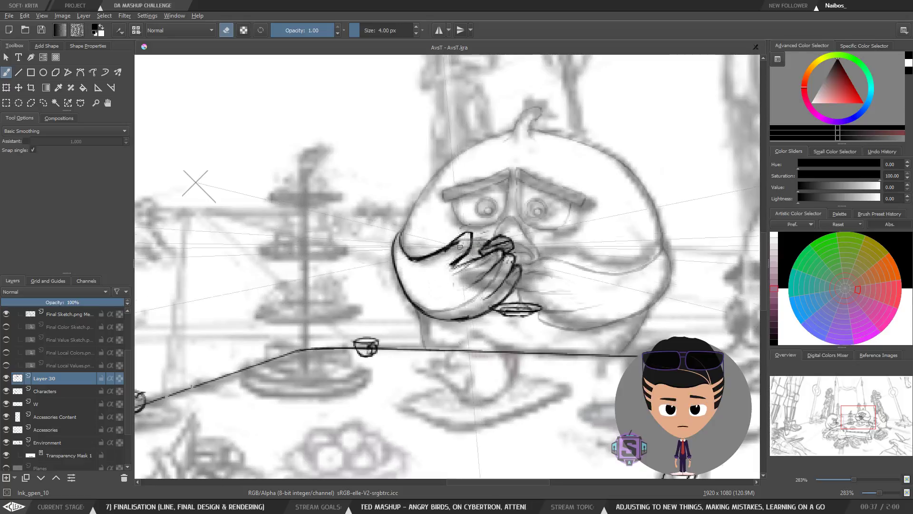
pyautogui.scroll(-2, 511, 235)
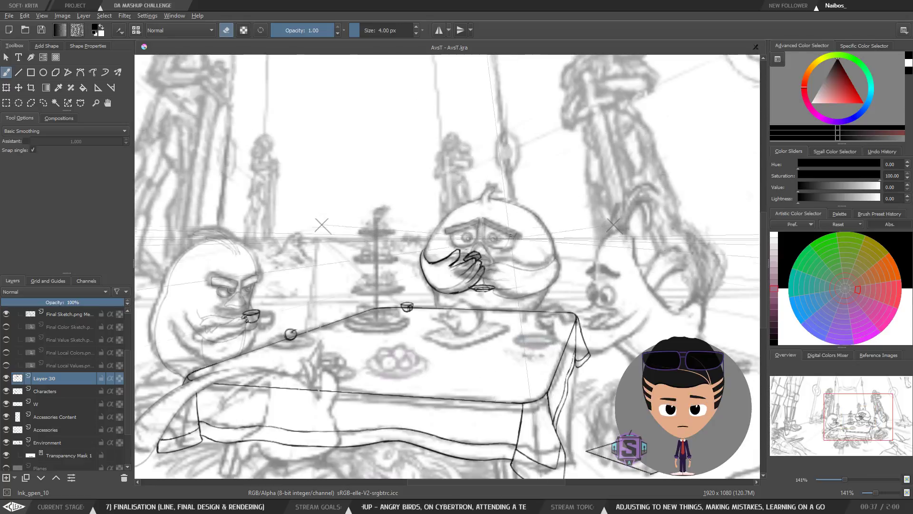
# Select the inked thumb lines with a freehand outline and rotate and shift them down towards the cup-holding fingers.
pyautogui.scroll(4, 476, 256)
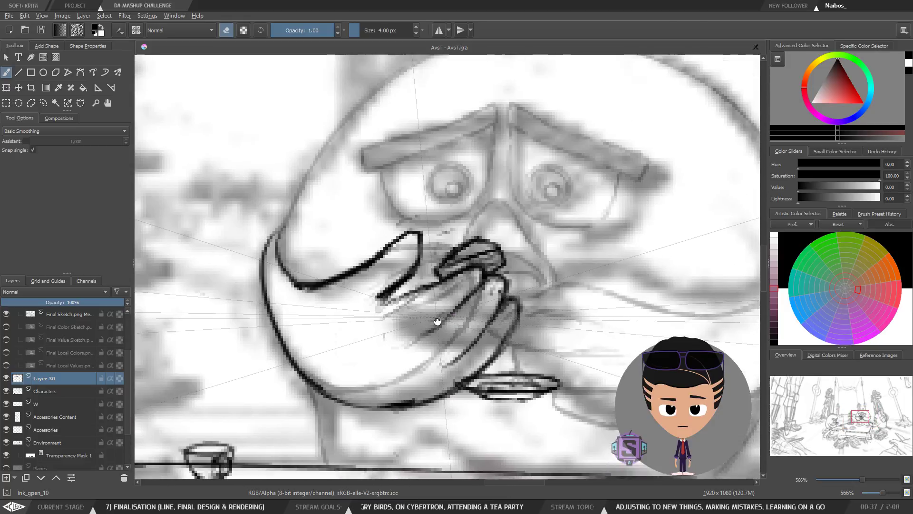
pyautogui.moveTo(437, 321); pyautogui.dragTo(437, 331)
pyautogui.moveTo(388, 311)
pyautogui.mouseDown()
pyautogui.moveTo(405, 300)
pyautogui.moveTo(413, 310)
pyautogui.moveTo(376, 315)
pyautogui.moveTo(412, 292)
pyautogui.moveTo(429, 243)
pyautogui.moveTo(397, 235)
pyautogui.moveTo(328, 288)
pyautogui.moveTo(324, 299)
pyautogui.moveTo(361, 329)
pyautogui.mouseUp()
pyautogui.press('l')
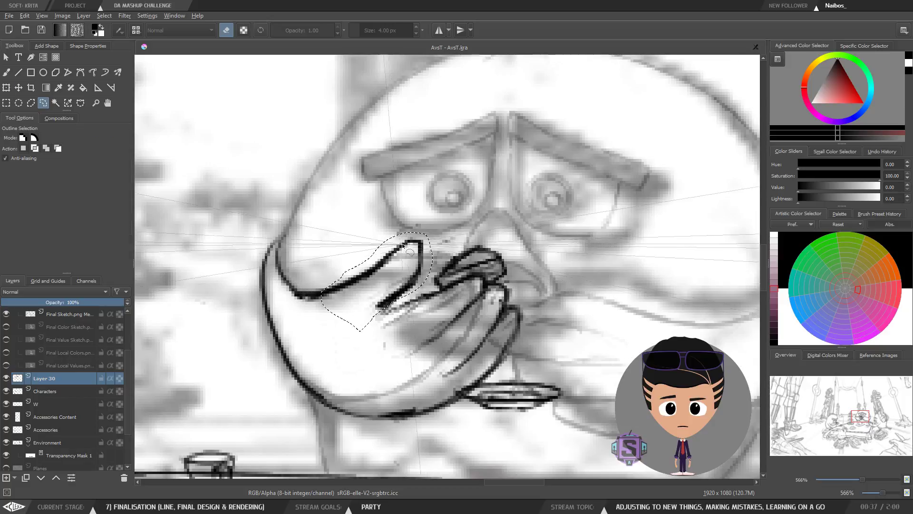
pyautogui.hotkey('ctrl', 't')
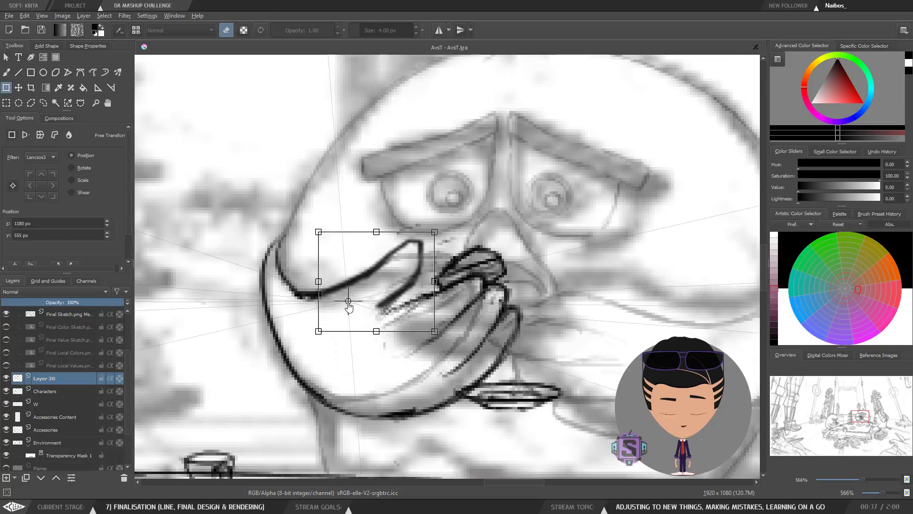
pyautogui.moveTo(349, 306); pyautogui.dragTo(349, 307)
pyautogui.moveTo(443, 232)
pyautogui.mouseDown()
pyautogui.moveTo(473, 274)
pyautogui.moveTo(485, 273)
pyautogui.moveTo(490, 248)
pyautogui.mouseUp()
pyautogui.moveTo(379, 318); pyautogui.dragTo(408, 311)
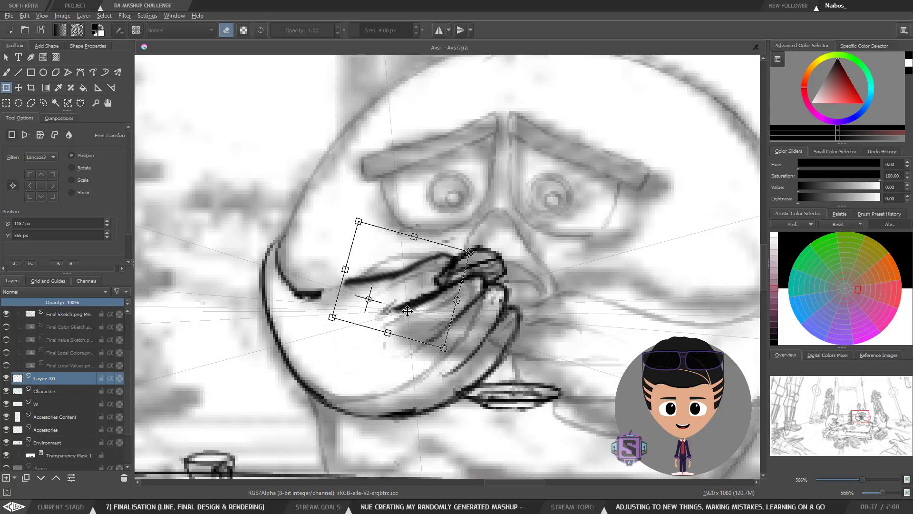
pyautogui.press('-')
pyautogui.press('-')
pyautogui.press('-')
pyautogui.press('+')
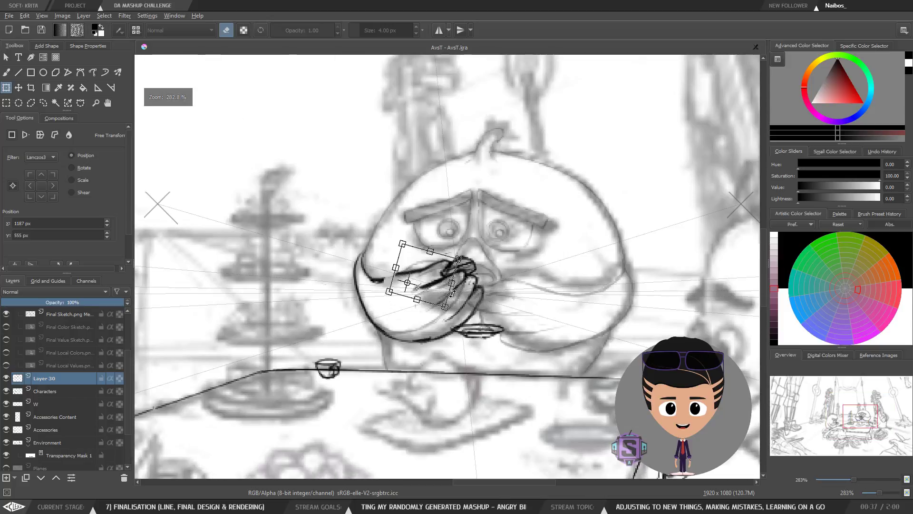
pyautogui.press('+')
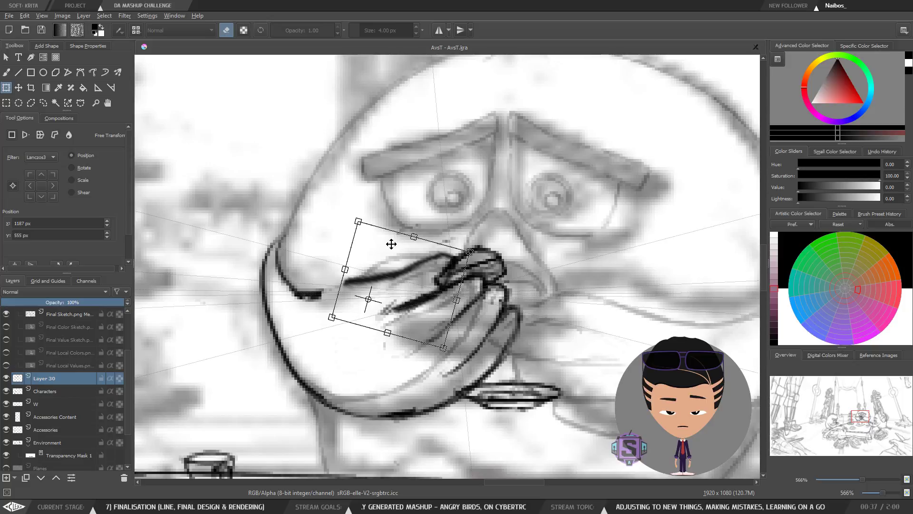
pyautogui.press('b')
# Trim the loose line ends and ink a line bridging the gap between the wing's low curve and the rotated thumb.
pyautogui.press('-')
pyautogui.press('-')
pyautogui.press('-')
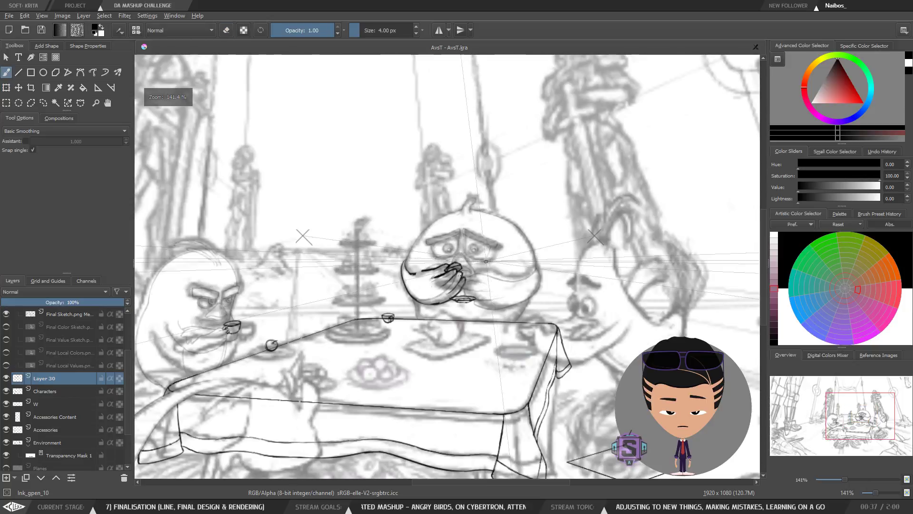
pyautogui.press('+')
pyautogui.press('+')
pyautogui.press('+')
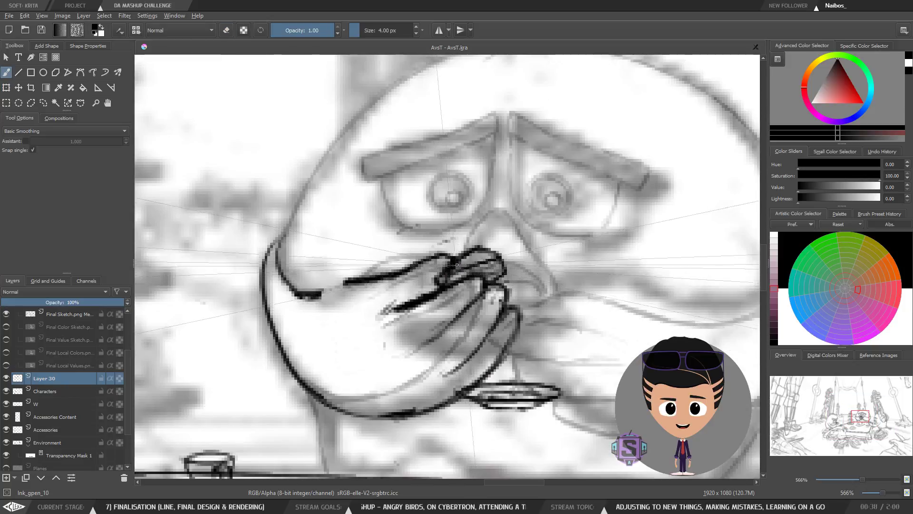
pyautogui.press('e')
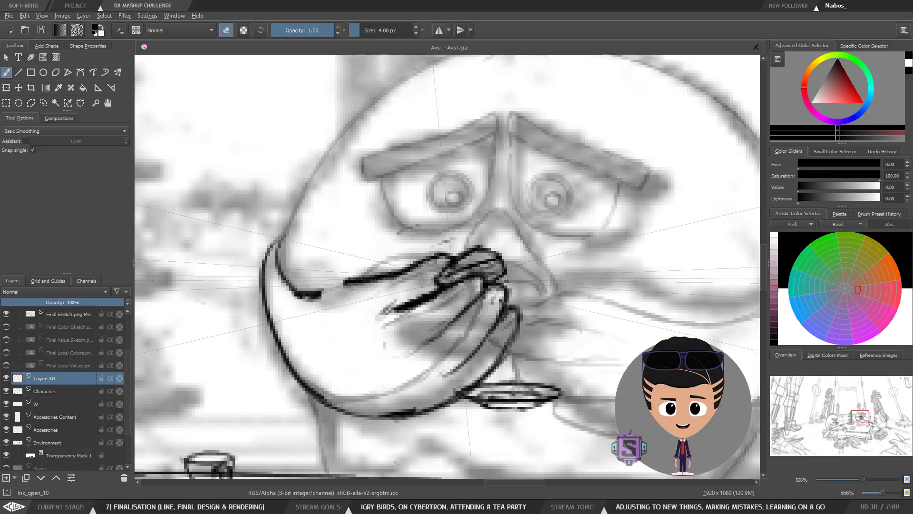
pyautogui.press('e')
pyautogui.press('-')
pyautogui.press('-')
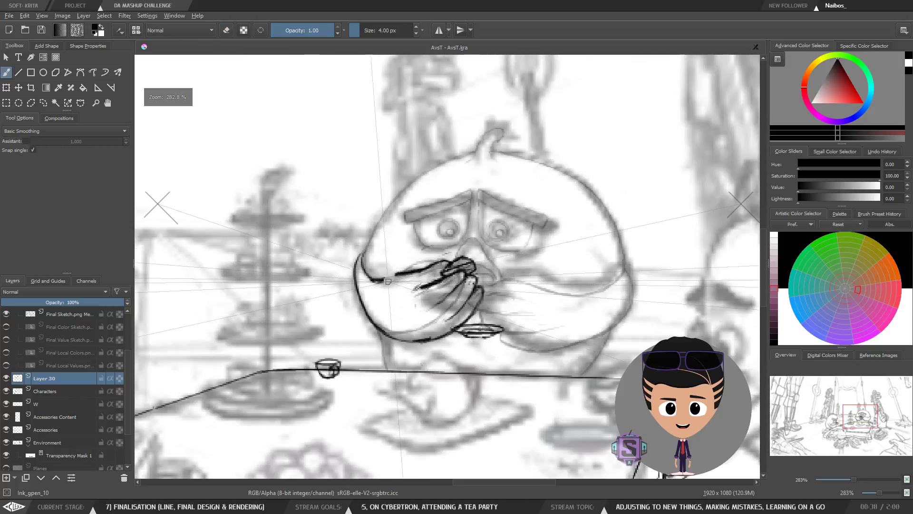
pyautogui.press('e')
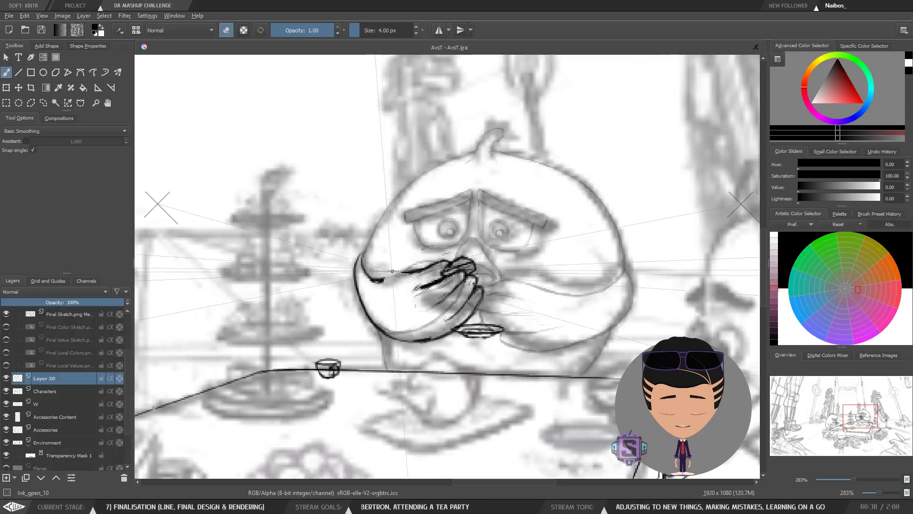
pyautogui.press('e')
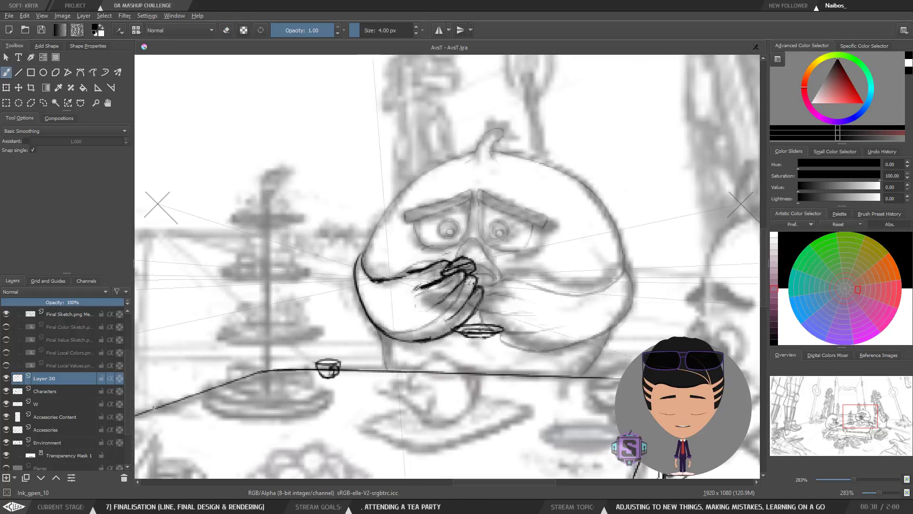
# Check the joined wing and thumb outline in mirrored view and from a distance.
pyautogui.press('-')
pyautogui.press('-')
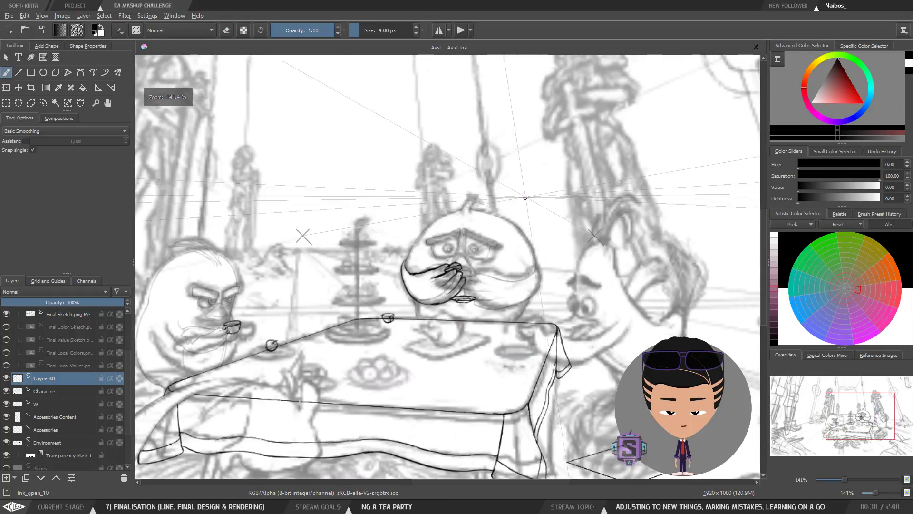
pyautogui.press('m')
pyautogui.press('m')
pyautogui.press('+')
pyautogui.press('+')
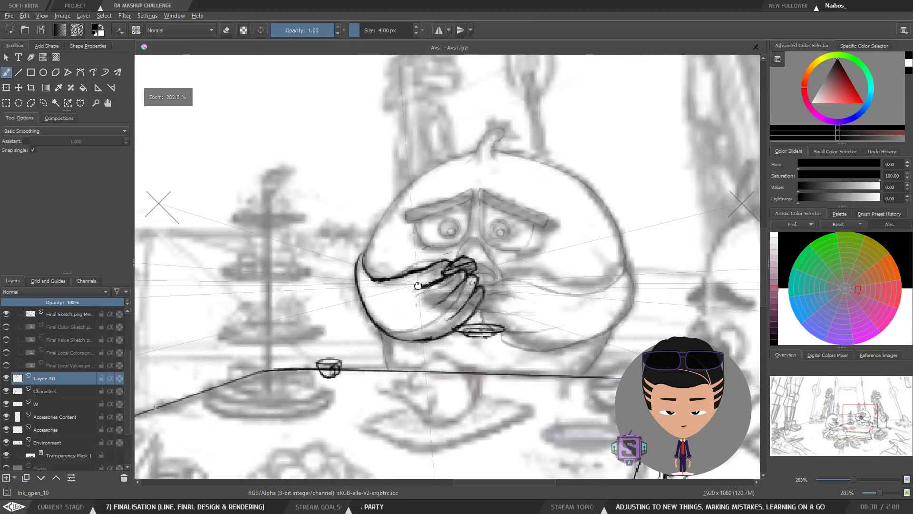
pyautogui.press('+')
pyautogui.press('+')
# Erase the bumps in the bridging line and redraw it as a straighter stroke up to the thumb.
pyautogui.press('e')
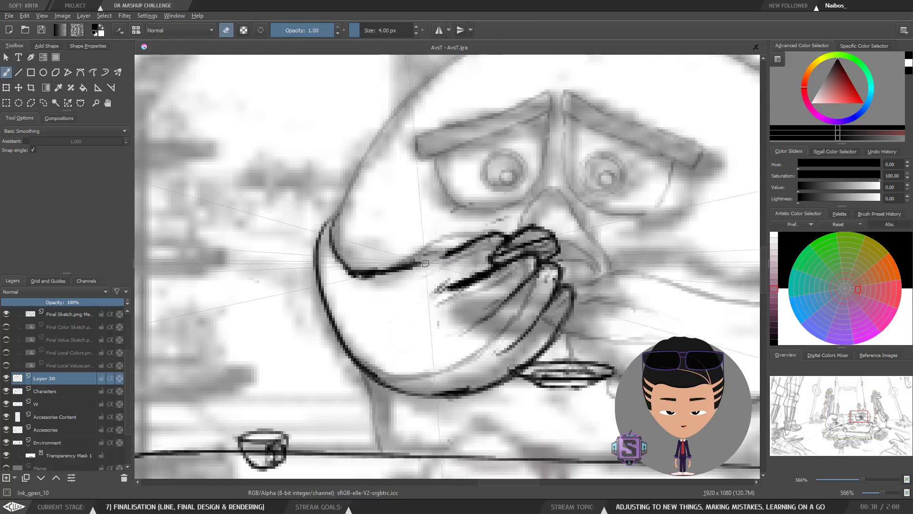
pyautogui.press('e')
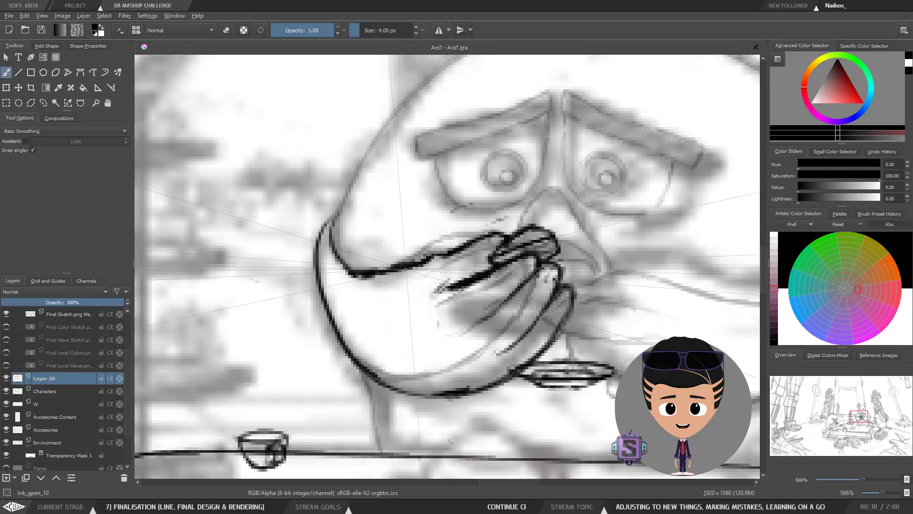
pyautogui.press('e')
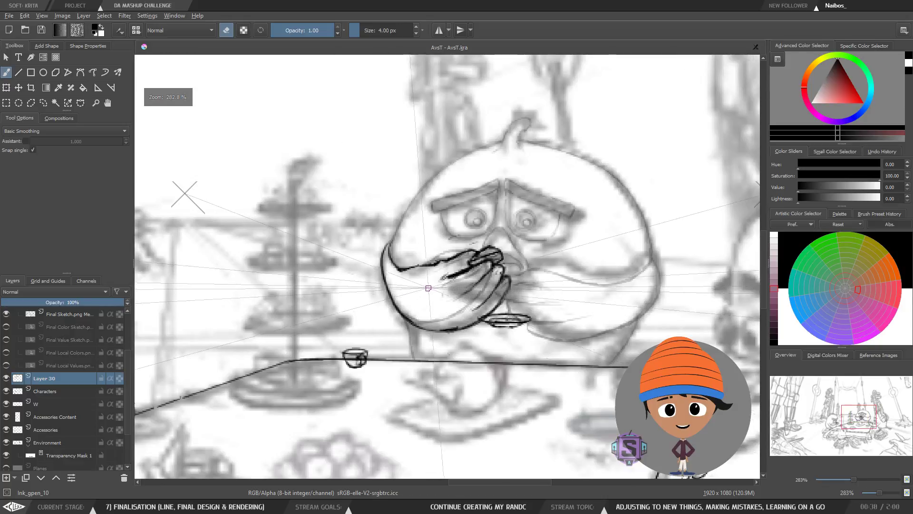
pyautogui.press('e')
pyautogui.moveTo(399, 270); pyautogui.dragTo(422, 265)
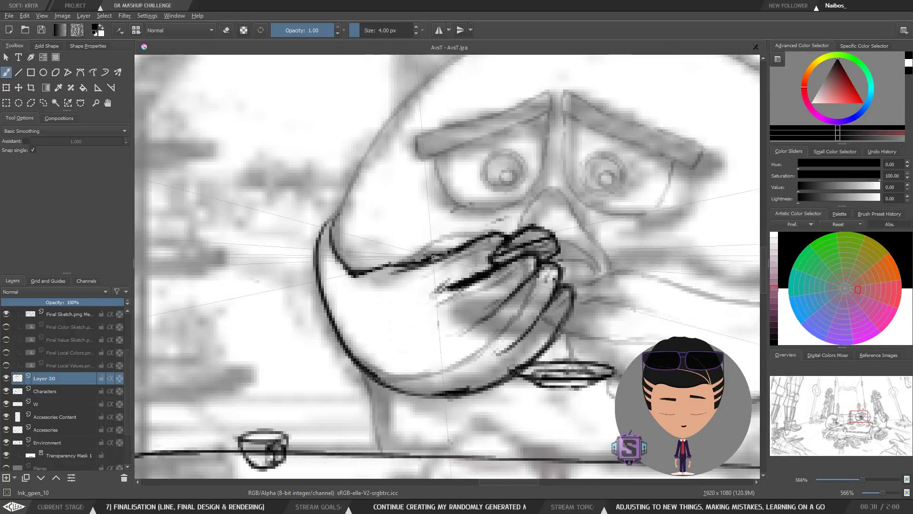
pyautogui.press('e')
# Compare the wing in mirrored view and thin the thickened bridging line into a smooth curve by erasing along its edges.
pyautogui.press('-')
pyautogui.press('-')
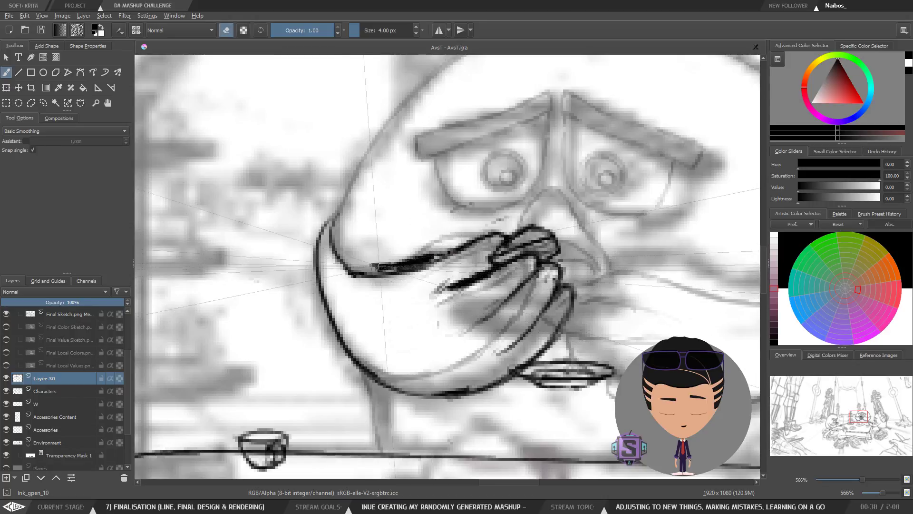
pyautogui.press('-')
pyautogui.press('-')
pyautogui.press('m')
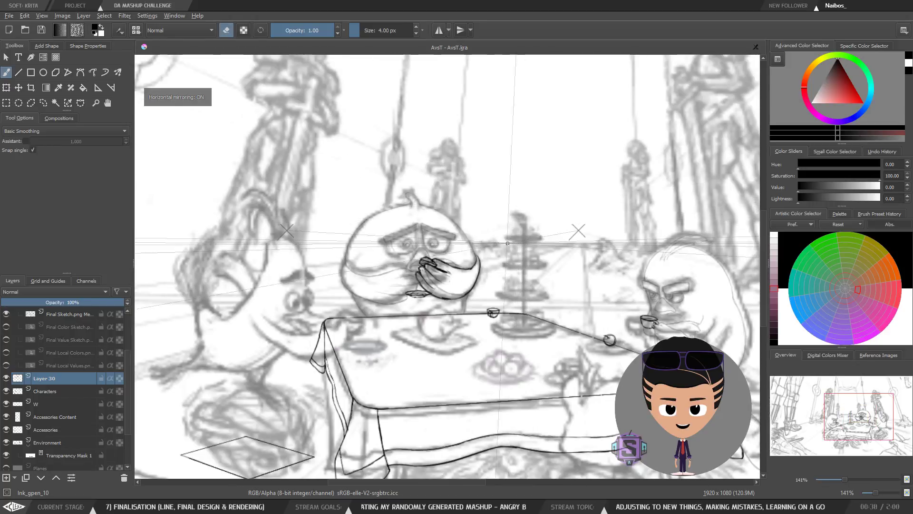
pyautogui.press('m')
pyautogui.press('+')
pyautogui.press('+')
pyautogui.press('+')
pyautogui.press('+')
pyautogui.moveTo(481, 290); pyautogui.dragTo(443, 308)
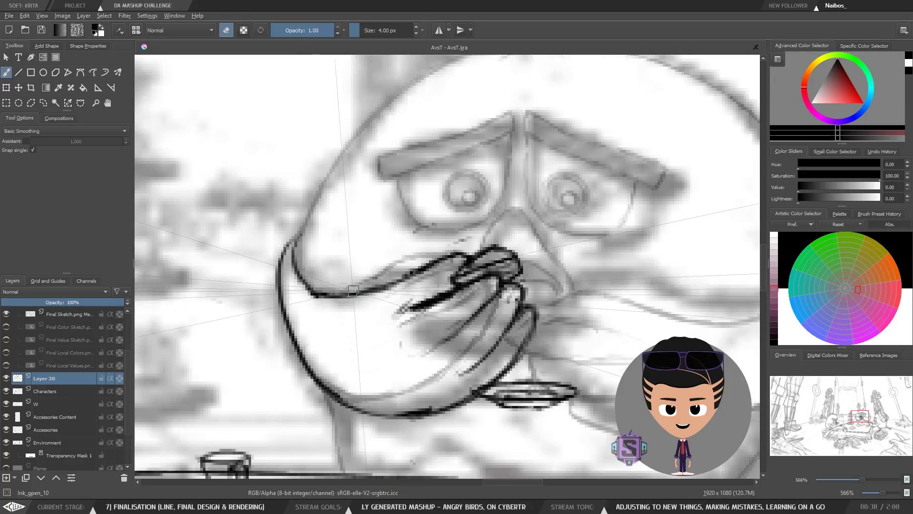
# Erase the thumb's upper edge and redraw it as a lower, flatter line running to the cup.
pyautogui.press('/')
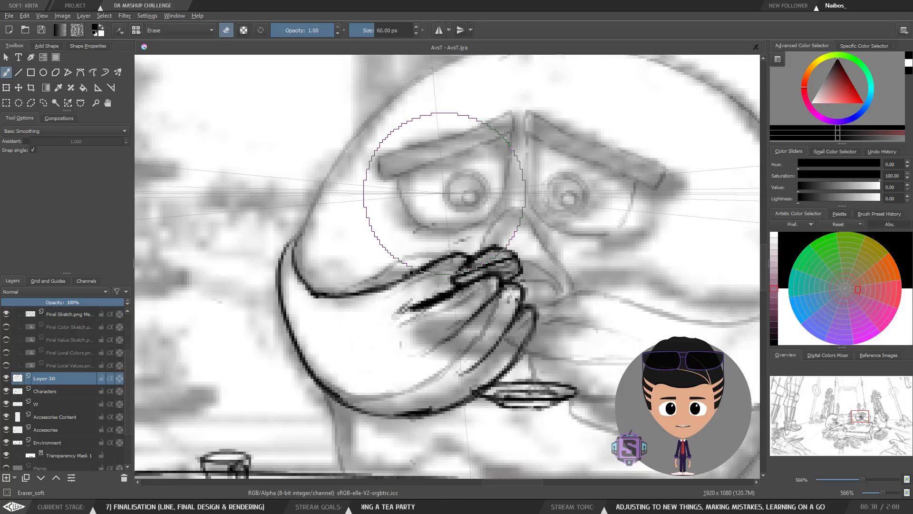
pyautogui.press('e')
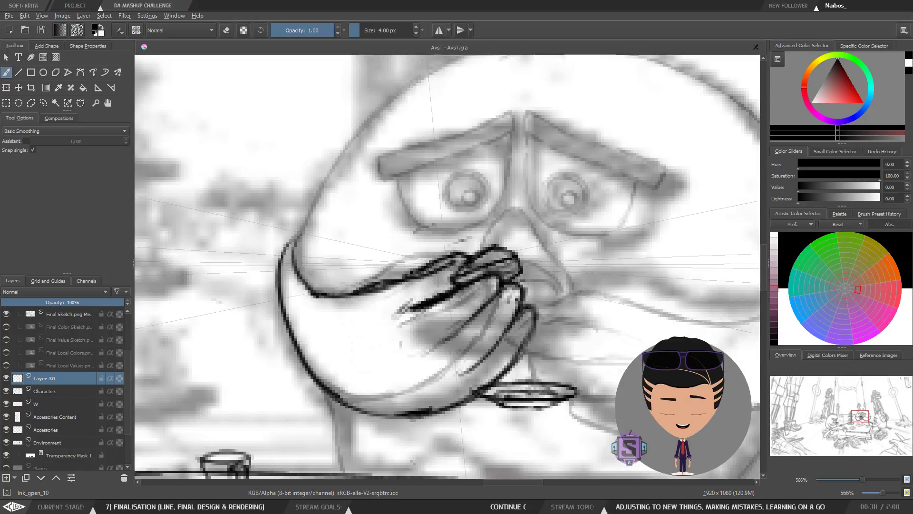
pyautogui.press('e')
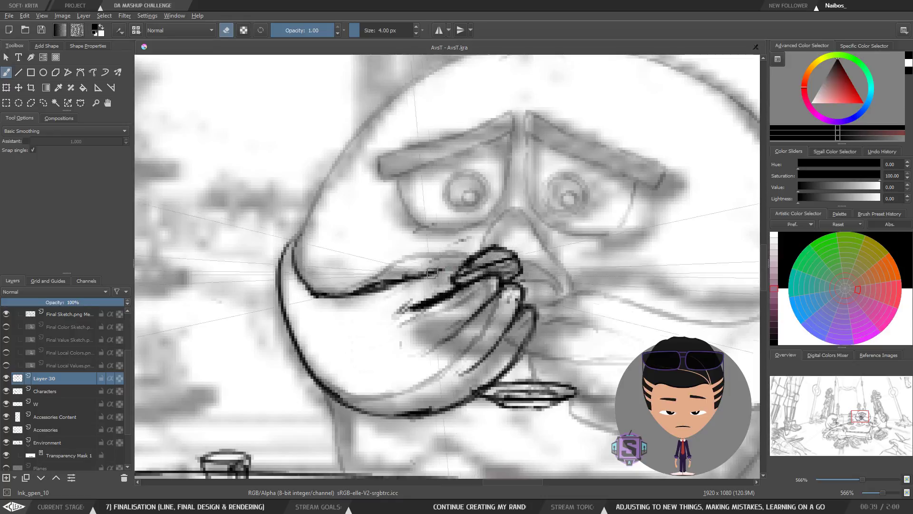
pyautogui.press('e')
# Examine the flattened thumb line in mirrored view against the whole scene.
pyautogui.press('-')
pyautogui.press('-')
pyautogui.press('-')
pyautogui.press('-')
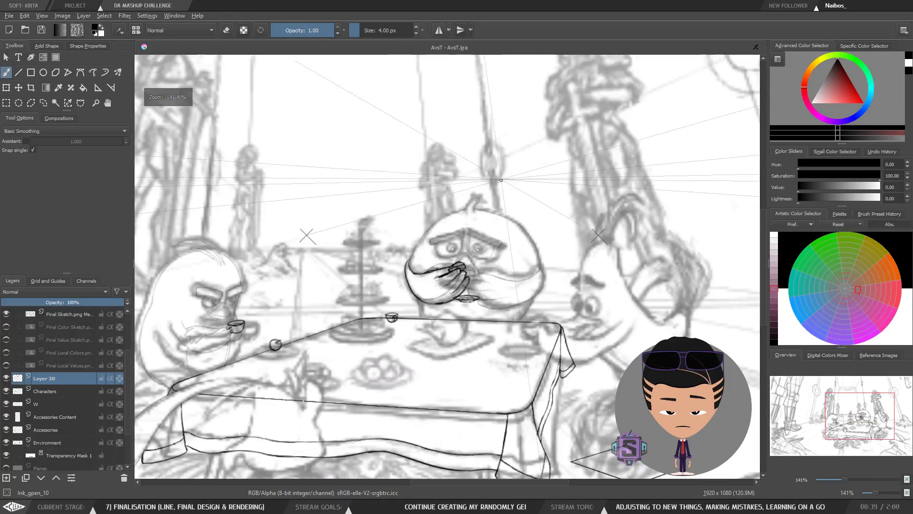
pyautogui.press('m')
pyautogui.press('m')
pyautogui.press('+')
pyautogui.press('+')
pyautogui.press('+')
pyautogui.press('+')
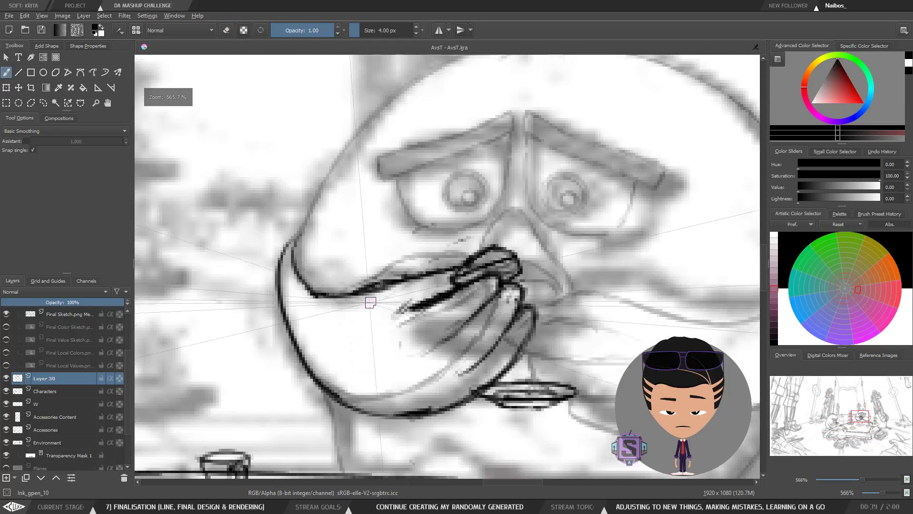
# Erase the wrist section of the wing's upper outline and redraw it with a soft bend where the thumb begins.
pyautogui.press('e')
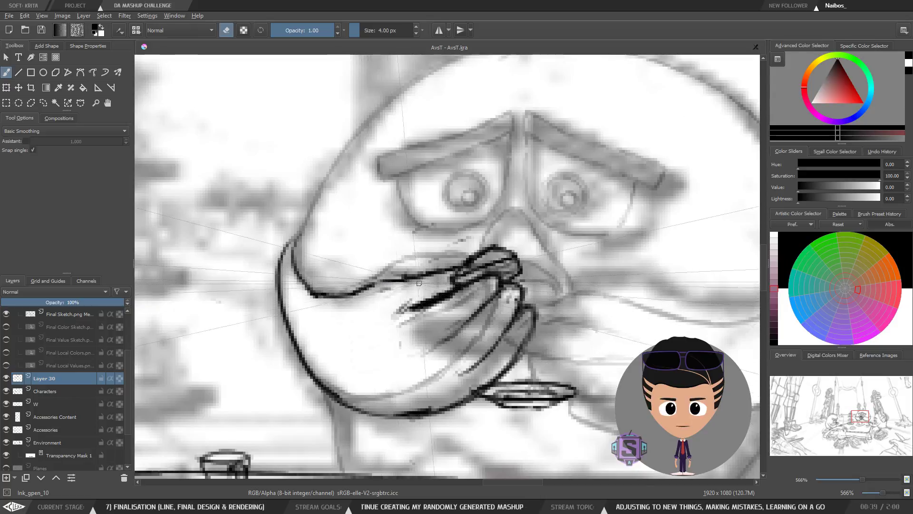
pyautogui.press('e')
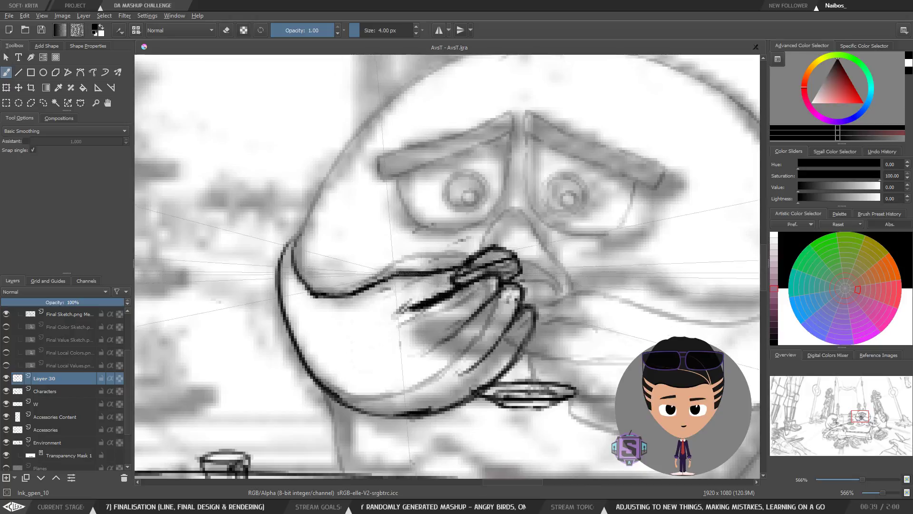
pyautogui.press('e')
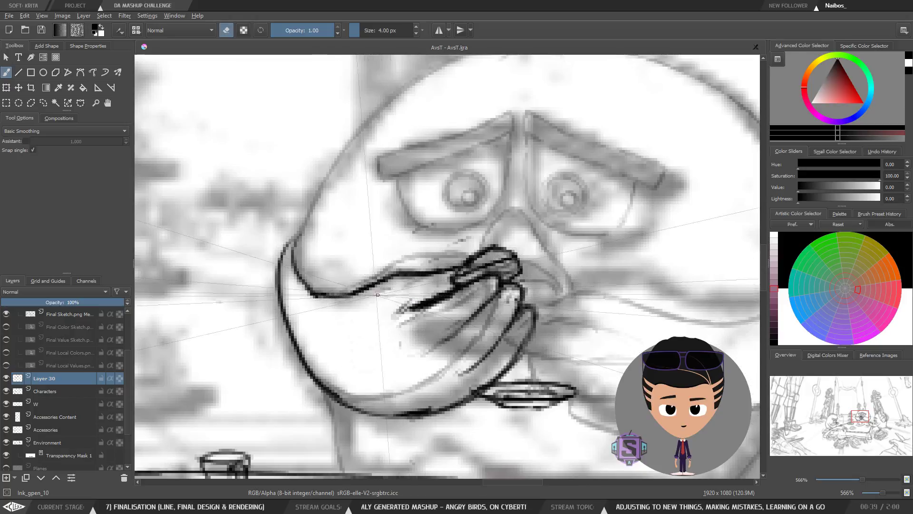
# Review the bent wrist line in mirrored and normal view, both from a distance and close up.
pyautogui.scroll(-2, 442, 276)
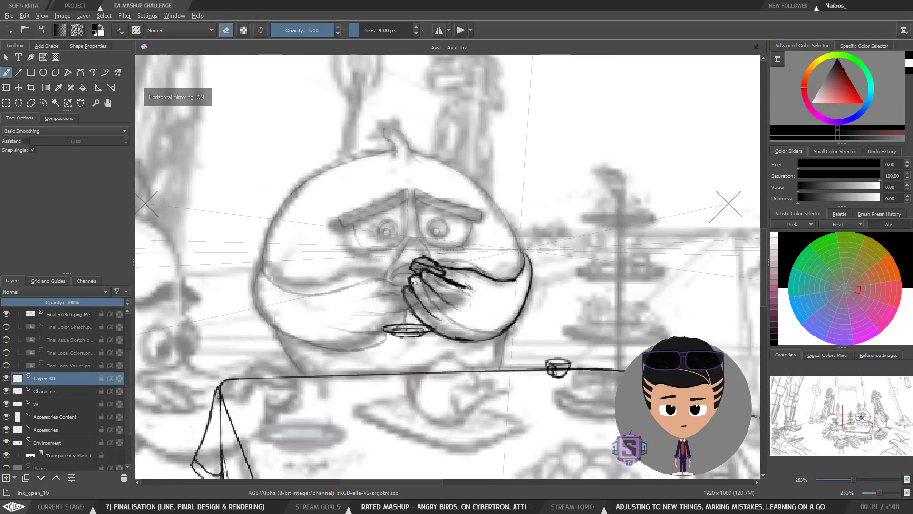
pyautogui.scroll(-2, 442, 276)
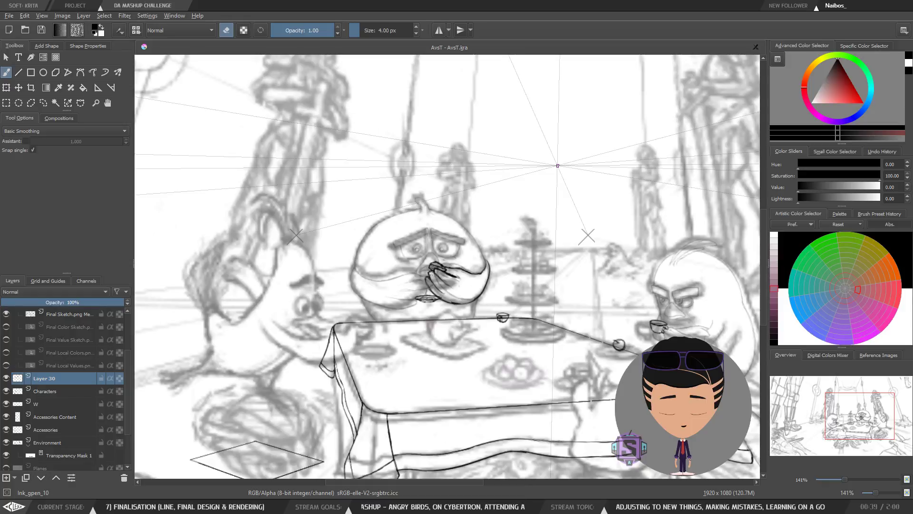
pyautogui.press('m')
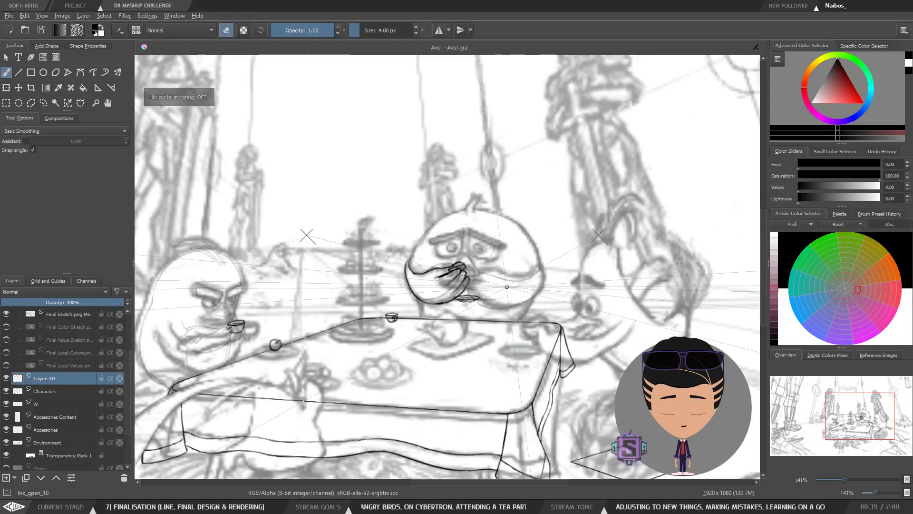
pyautogui.hotkey('ctrl', '+')
pyautogui.hotkey('ctrl', '+')
pyautogui.moveTo(499, 287); pyautogui.dragTo(430, 297)
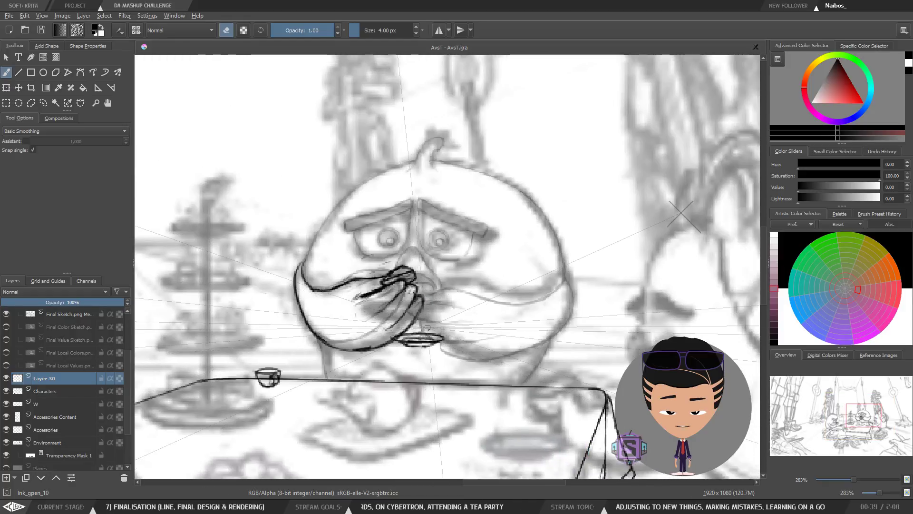
pyautogui.scroll(2, 365, 276)
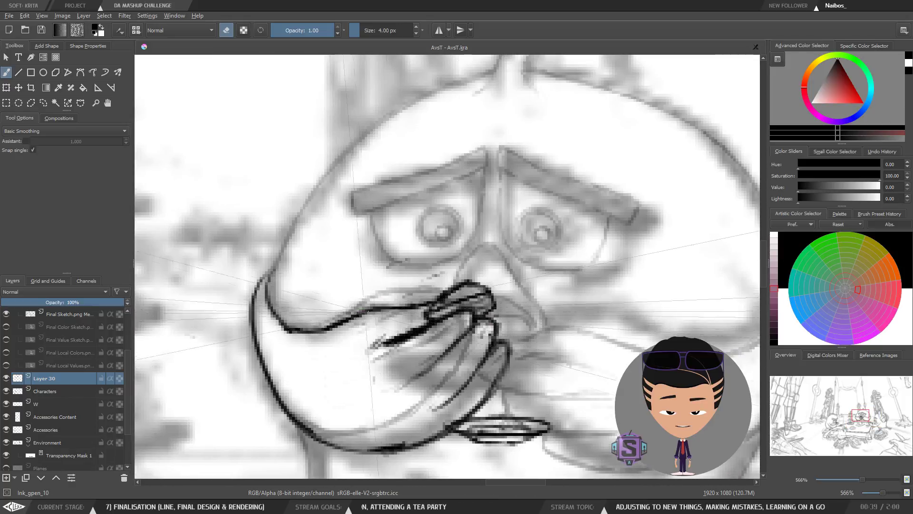
pyautogui.press('e')
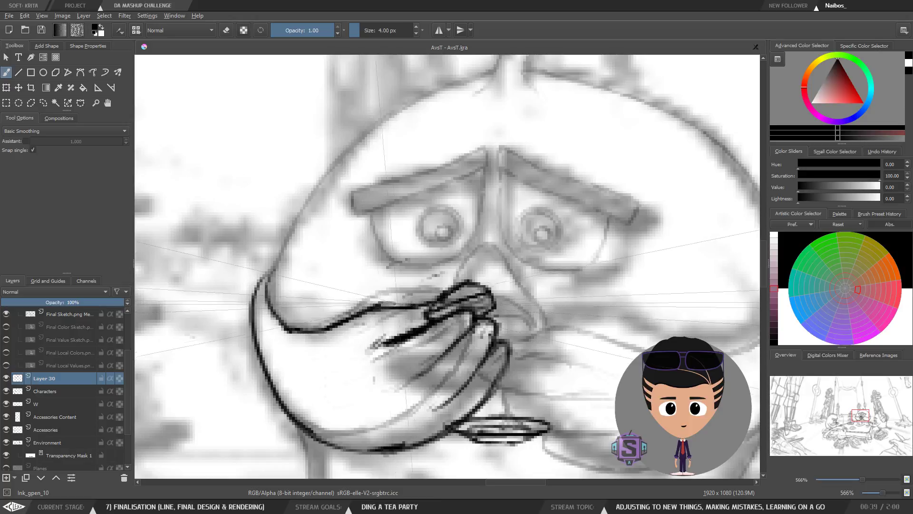
# Smooth the bend where the wing's upper outline meets the thumb and check it in mirrored view.
pyautogui.press('e')
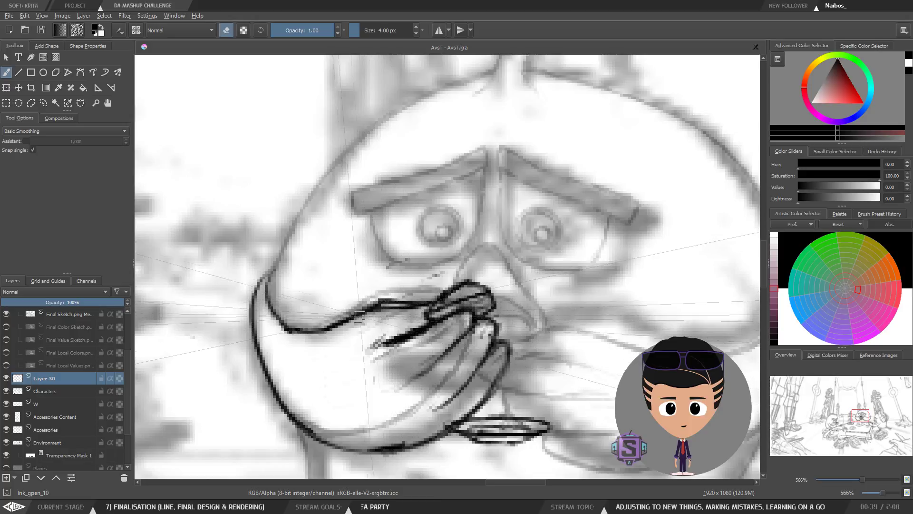
pyautogui.press('e')
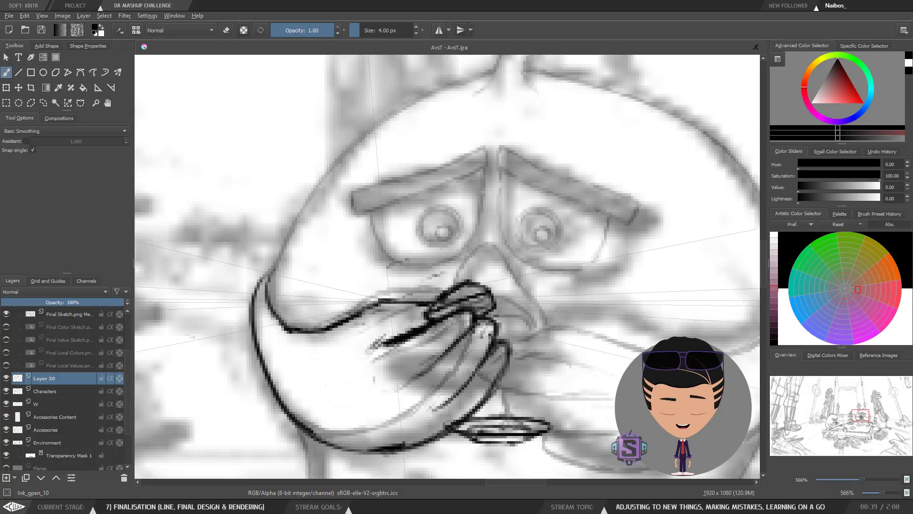
pyautogui.press('-')
pyautogui.press('-')
pyautogui.press('-')
pyautogui.press('-')
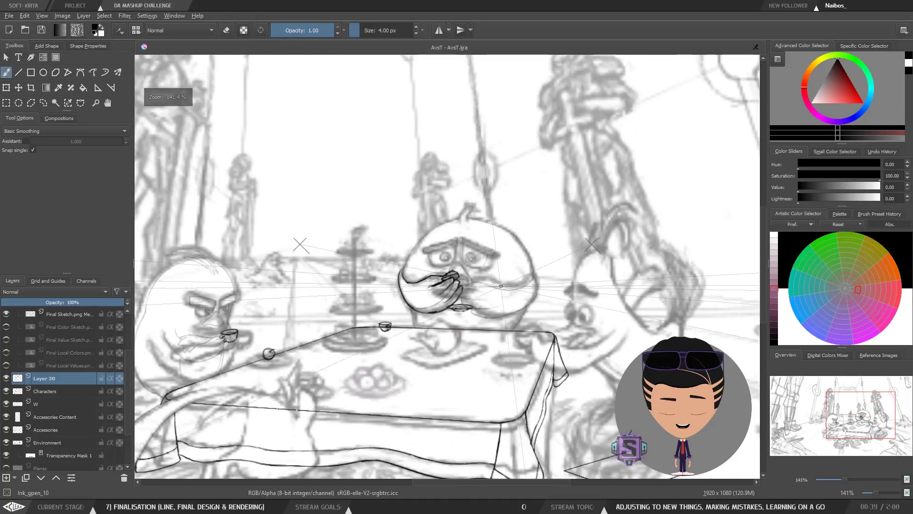
pyautogui.press('m')
pyautogui.press('+')
pyautogui.press('+')
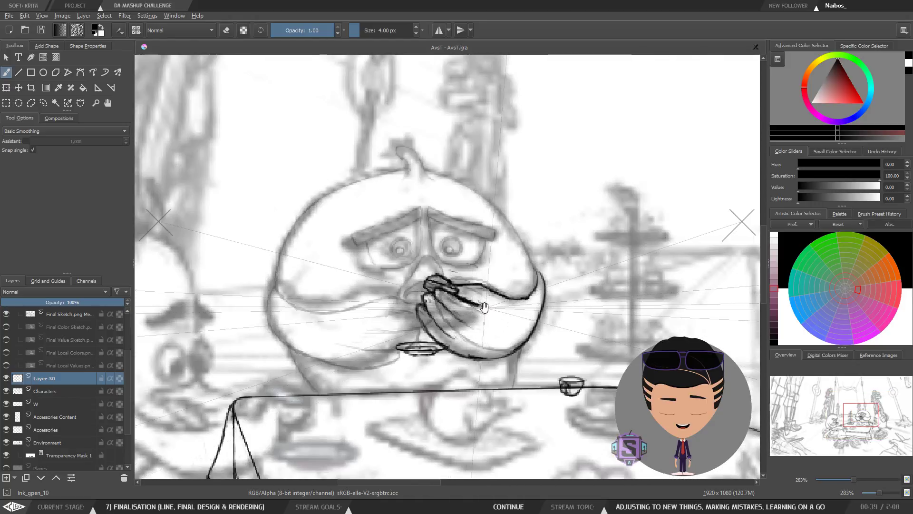
# Try a second, higher line along the thumb's upper edge, running from the cup toward the wrist in mirrored view.
pyautogui.moveTo(483, 316); pyautogui.dragTo(435, 326)
pyautogui.press('+')
pyautogui.press('+')
pyautogui.press('e')
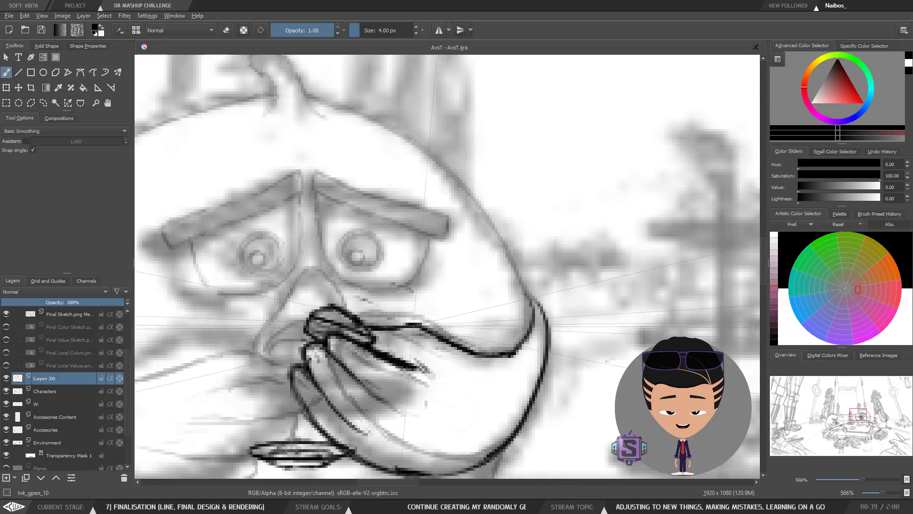
pyautogui.press('-')
pyautogui.press('+')
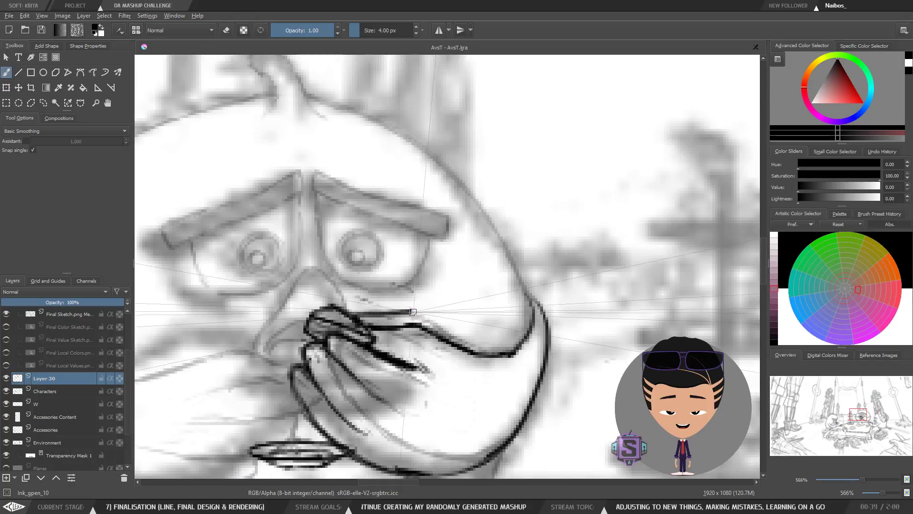
pyautogui.moveTo(409, 326); pyautogui.dragTo(474, 353)
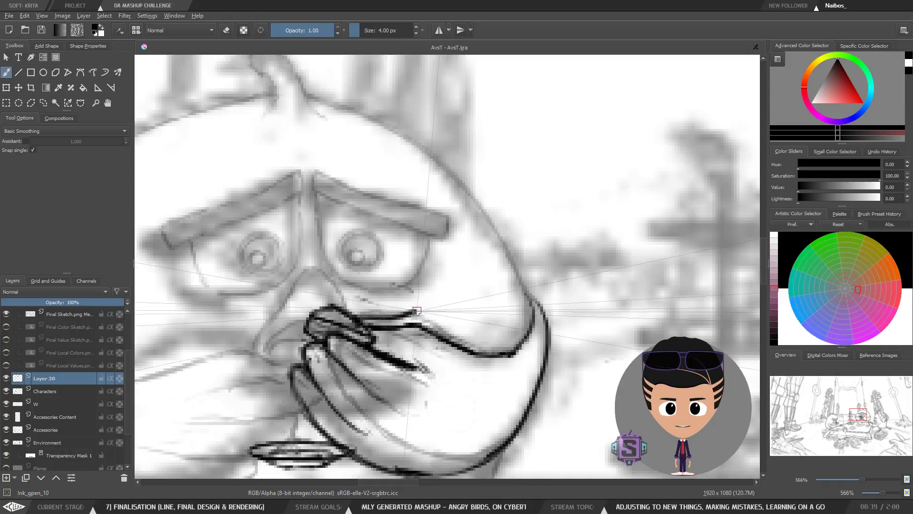
pyautogui.scroll(-4, 416, 311)
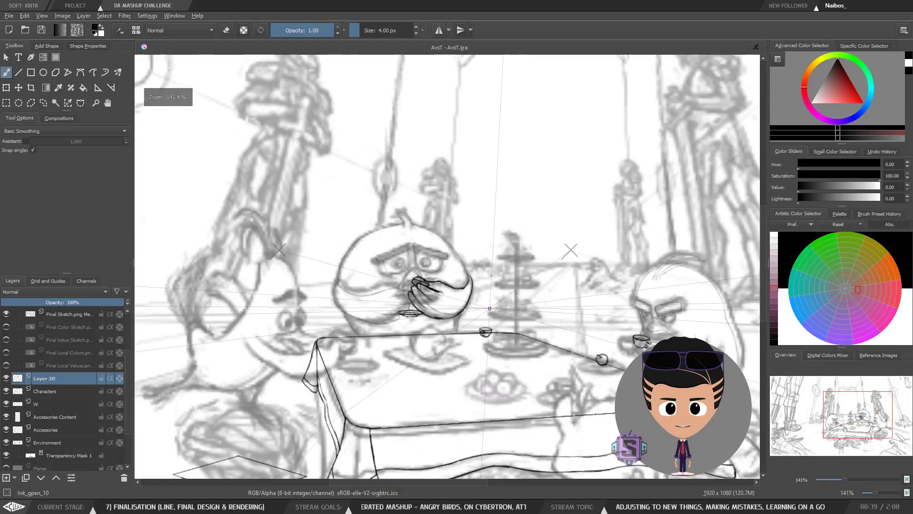
# Refine the line beneath the thumb into a thinner, tapered stroke reaching the fingertip and check it in mirrored view.
pyautogui.scroll(2, 490, 308)
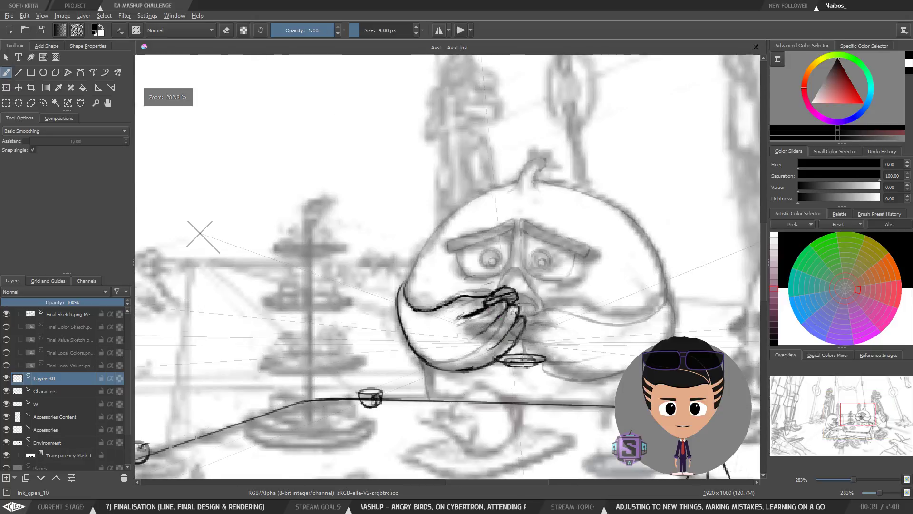
pyautogui.scroll(2, 511, 342)
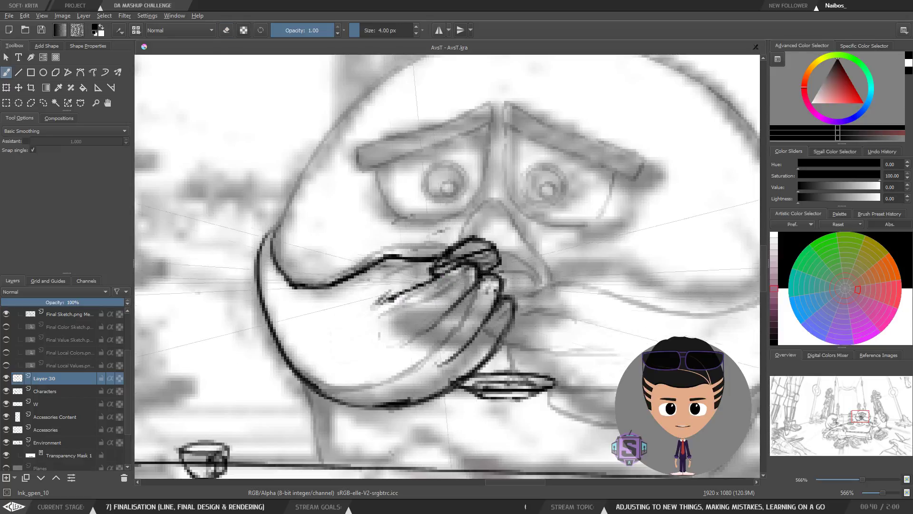
pyautogui.press('-')
pyautogui.press('-')
pyautogui.press('m')
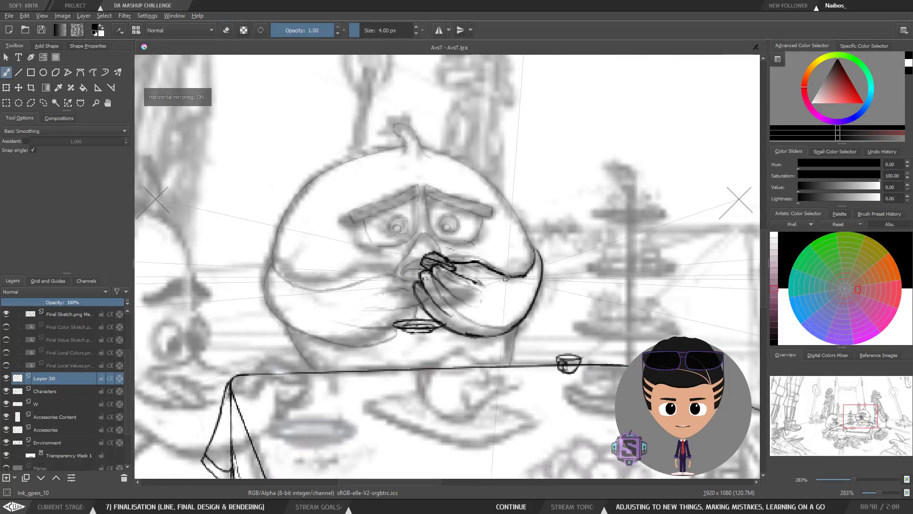
pyautogui.press('m')
pyautogui.press('+')
pyautogui.press('+')
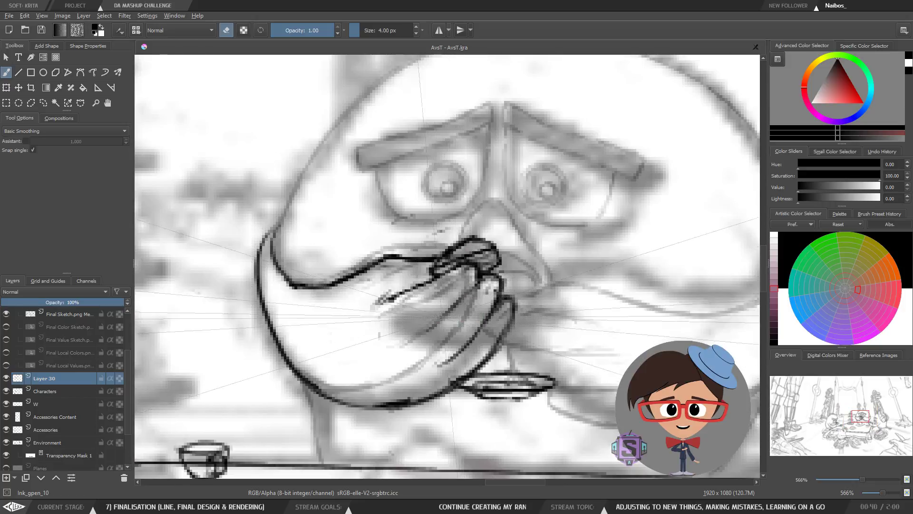
pyautogui.press('e')
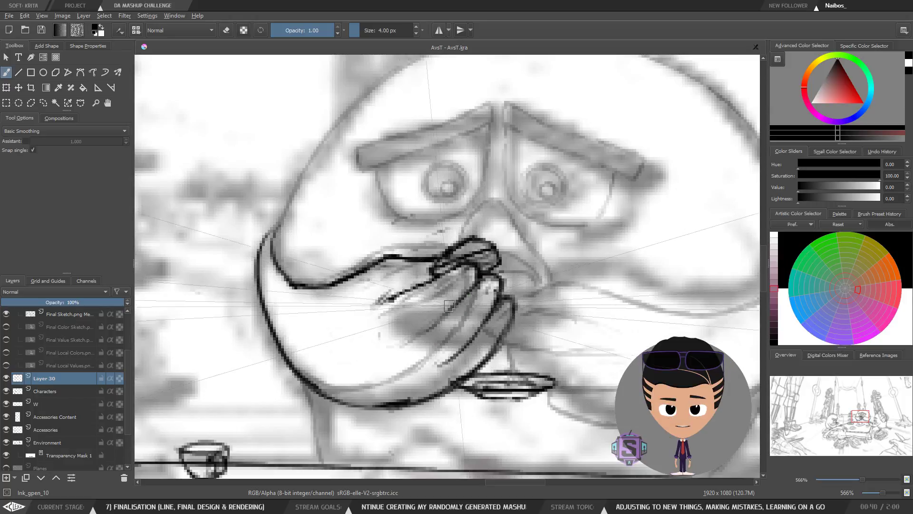
# Try a bold finger line below the first finger, running from the fingertip back into the hand.
pyautogui.press('e')
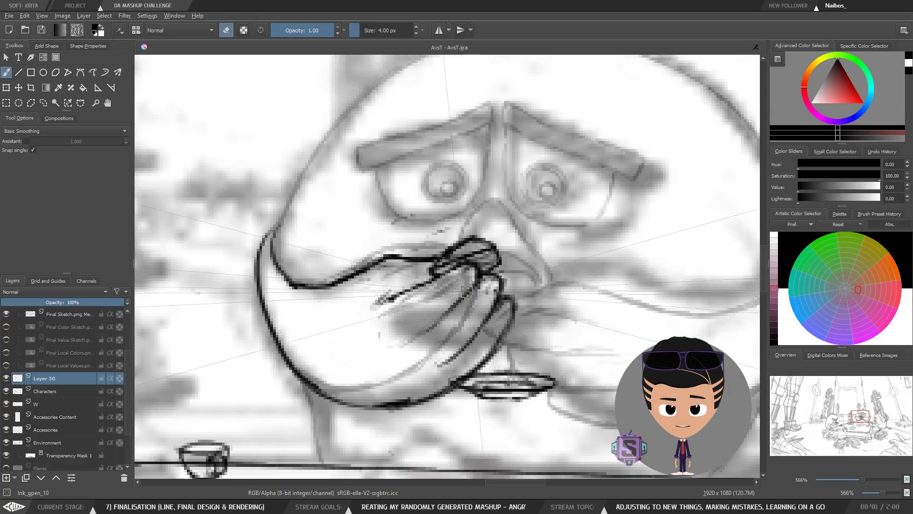
pyautogui.press('e')
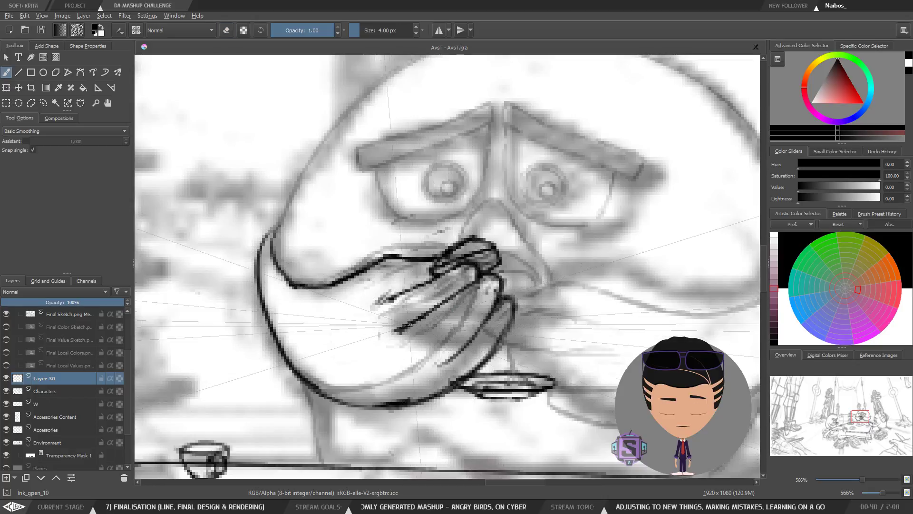
pyautogui.press('-')
pyautogui.press('-')
pyautogui.keyDown('ctrl'); pyautogui.click(460, 283); pyautogui.keyUp('ctrl')
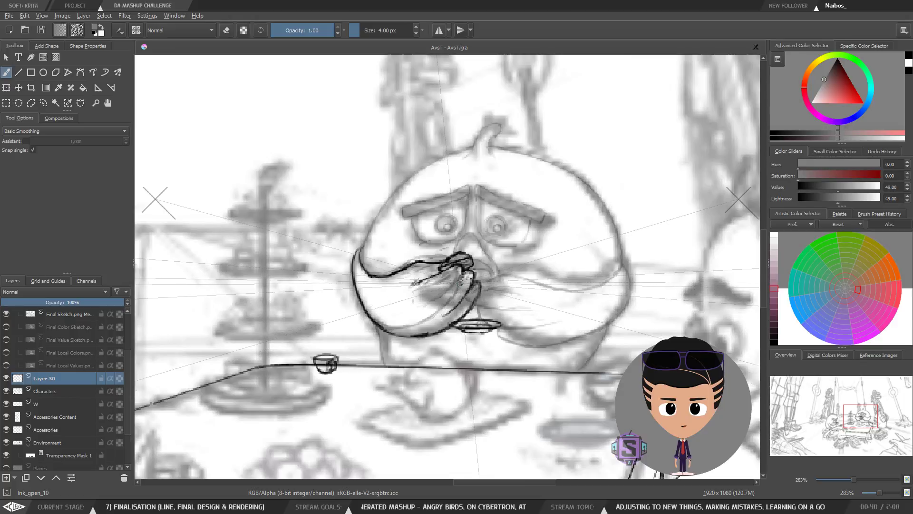
# Set the brush colour to black and ink the line below the first finger as a thin, shorter stroke.
pyautogui.press('+')
pyautogui.press('+')
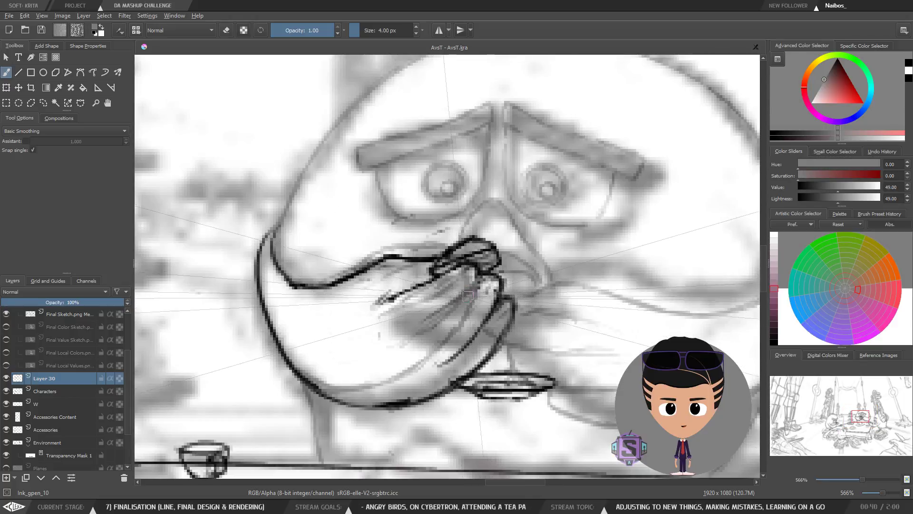
pyautogui.click(838, 60)
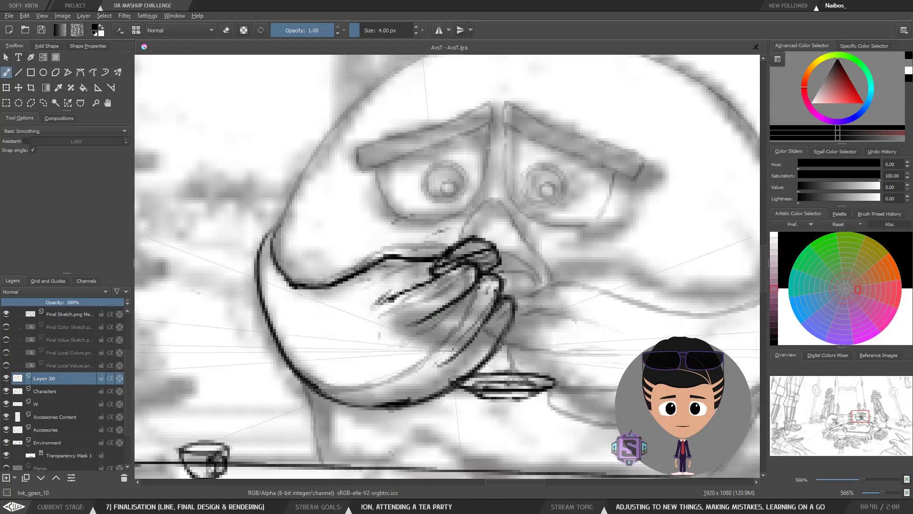
pyautogui.scroll(-2, 481, 337)
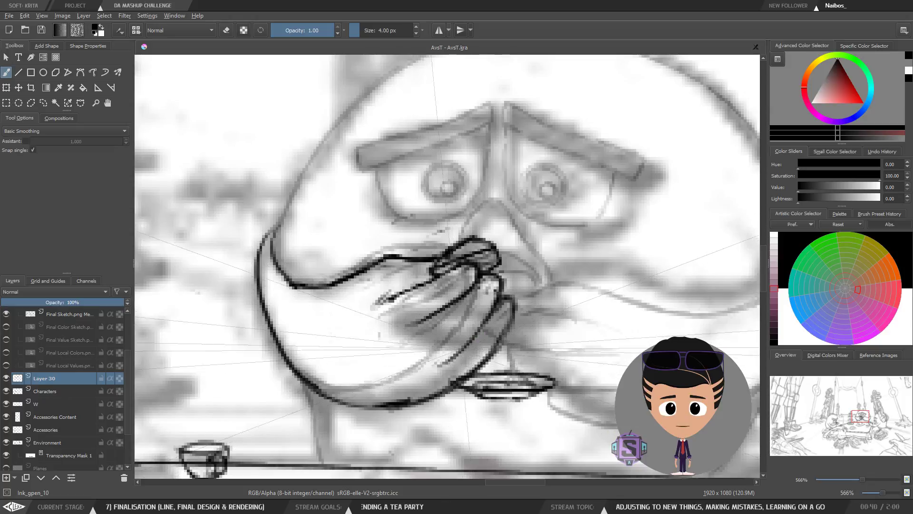
pyautogui.scroll(-2, 495, 254)
pyautogui.scroll(4, 494, 254)
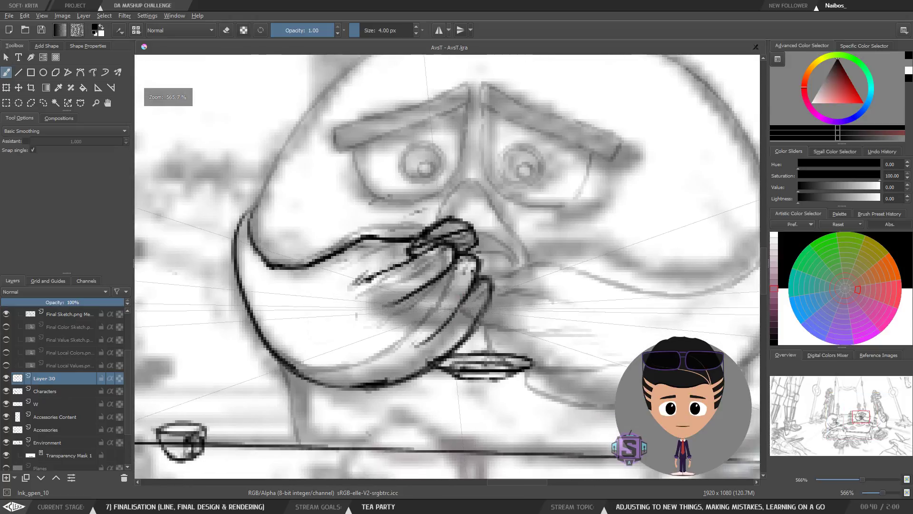
# Review the inked finger lines in mirrored and normal view, both against the whole scene and close up.
pyautogui.press('m')
pyautogui.scroll(-2, 461, 305)
pyautogui.press('m')
pyautogui.scroll(2, 460, 304)
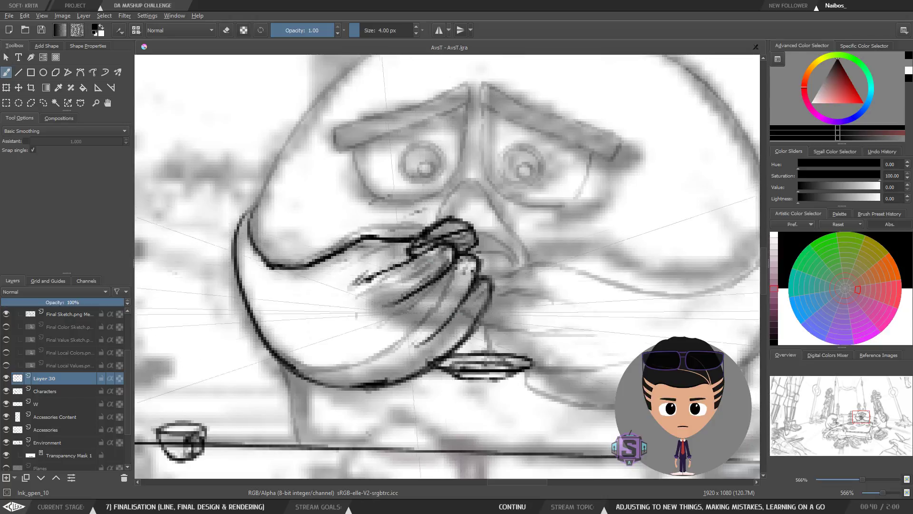
pyautogui.scroll(-4, 455, 305)
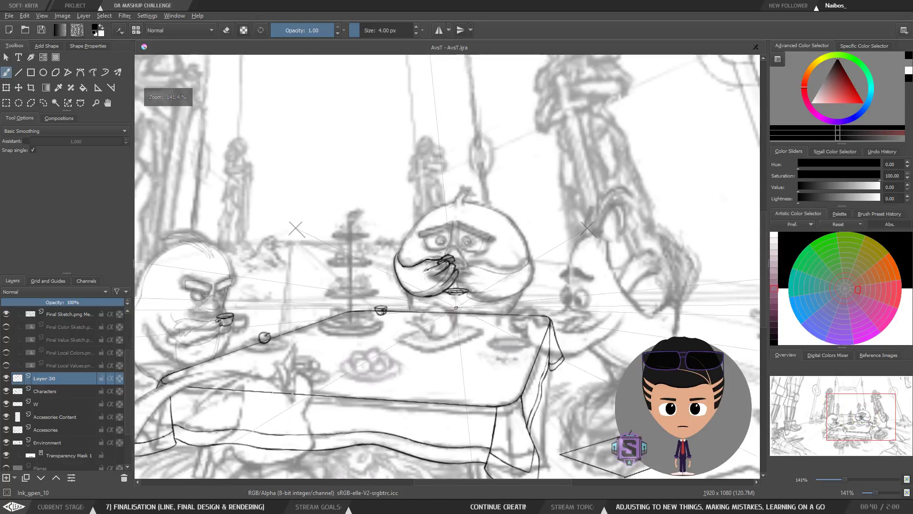
pyautogui.scroll(2, 454, 305)
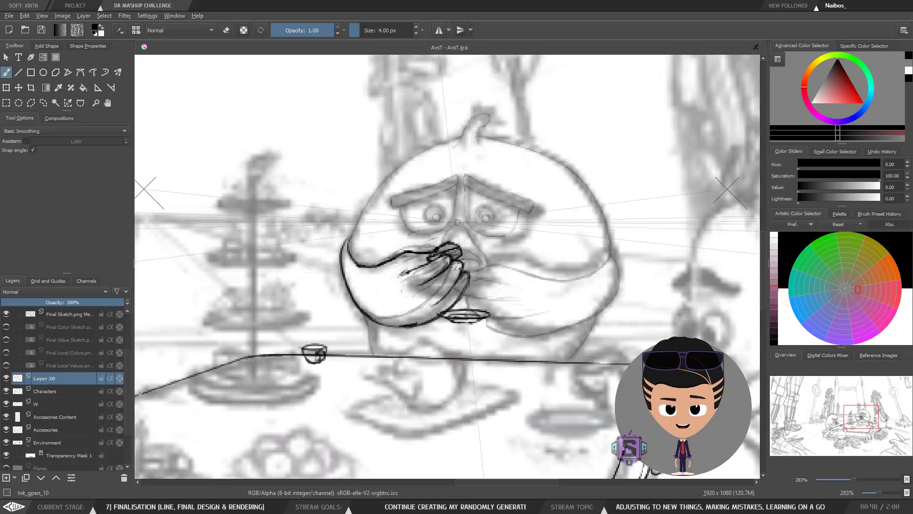
pyautogui.moveTo(448, 300)
pyautogui.mouseDown()
pyautogui.moveTo(425, 285)
pyautogui.moveTo(428, 349)
pyautogui.mouseUp()
pyautogui.hotkey('ctrl', '+')
pyautogui.hotkey('ctrl', '+')
pyautogui.hotkey('ctrl', '-')
pyautogui.hotkey('ctrl', '-')
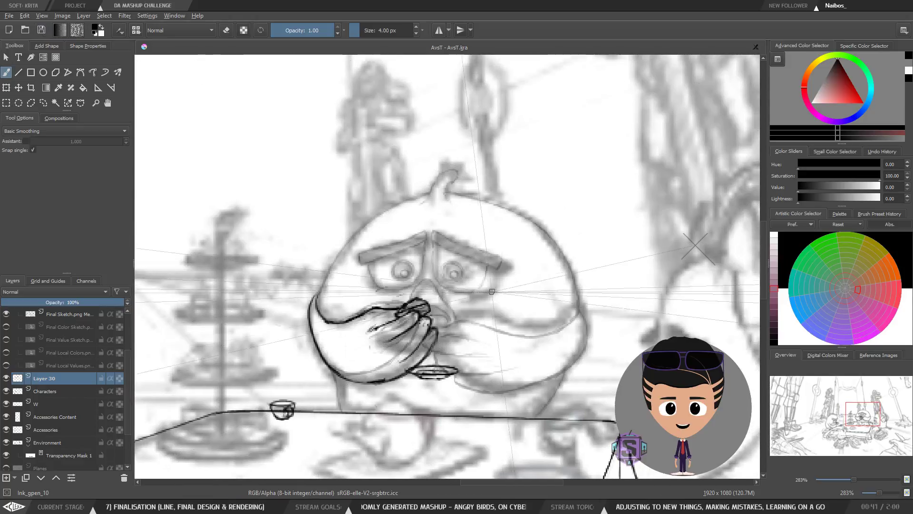
# Try to ink the opposite wing's upper outline from the fingertips outward along the sketch.
pyautogui.hotkey('ctrl', '+')
pyautogui.hotkey('ctrl', '+')
pyautogui.moveTo(424, 290)
pyautogui.mouseDown()
pyautogui.moveTo(439, 243)
pyautogui.moveTo(470, 214)
pyautogui.mouseUp()
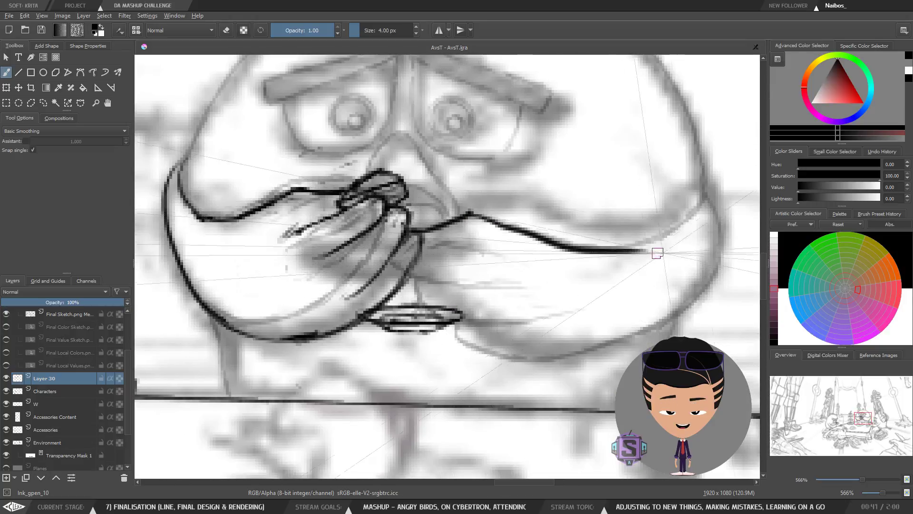
pyautogui.hotkey('ctrl', 'z')
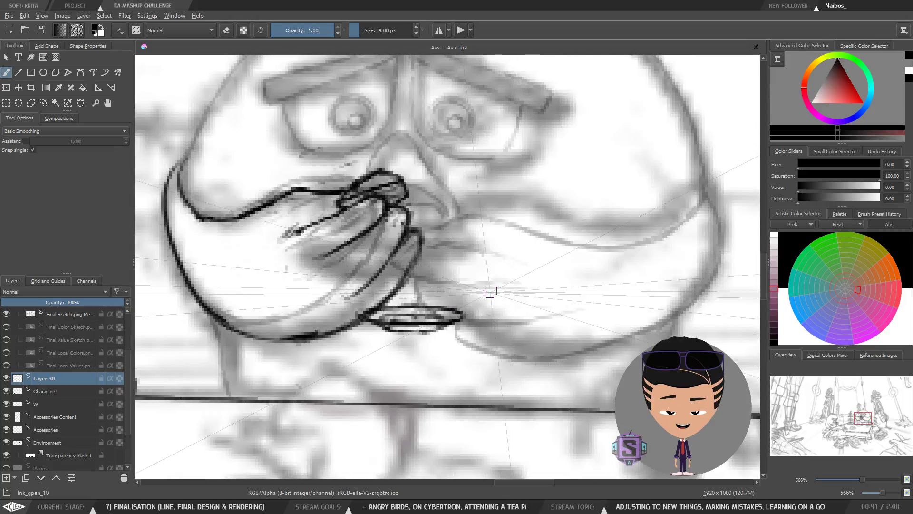
# Select the saucer freehand on the Accessories layer and move it up over the fingers.
pyautogui.moveTo(490, 290)
pyautogui.mouseDown()
pyautogui.moveTo(466, 275)
pyautogui.moveTo(510, 285)
pyautogui.mouseUp()
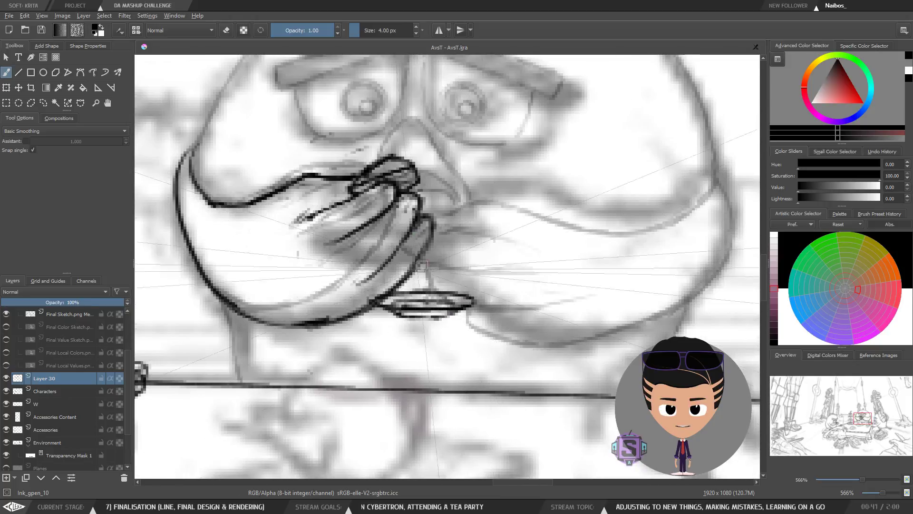
pyautogui.click(58, 429)
pyautogui.press('j')
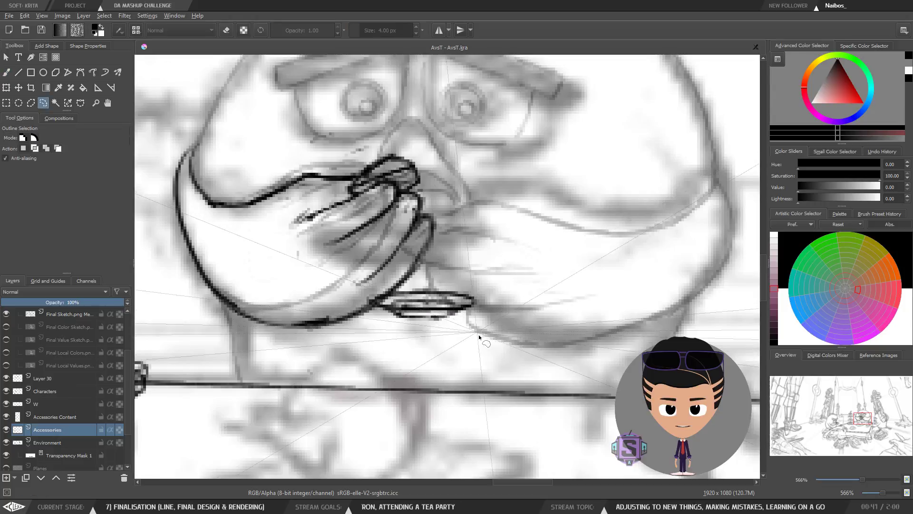
pyautogui.moveTo(506, 347); pyautogui.dragTo(321, 265)
pyautogui.press('t')
pyautogui.moveTo(454, 312); pyautogui.dragTo(440, 243)
# Reposition the saucer below the fingertips so that its rim slightly overlaps the hand's lower edge.
pyautogui.press('-')
pyautogui.press('+')
pyautogui.press('+')
pyautogui.press('+')
pyautogui.press('+')
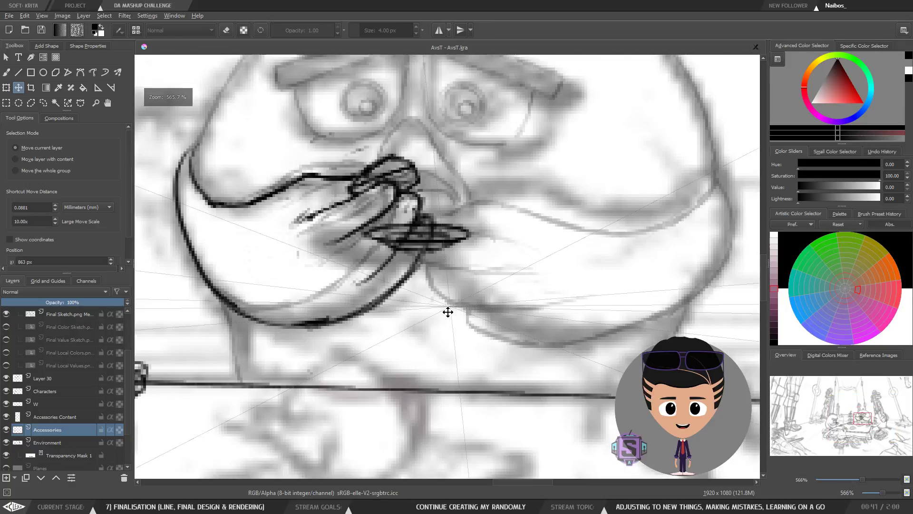
pyautogui.moveTo(451, 271); pyautogui.dragTo(425, 325)
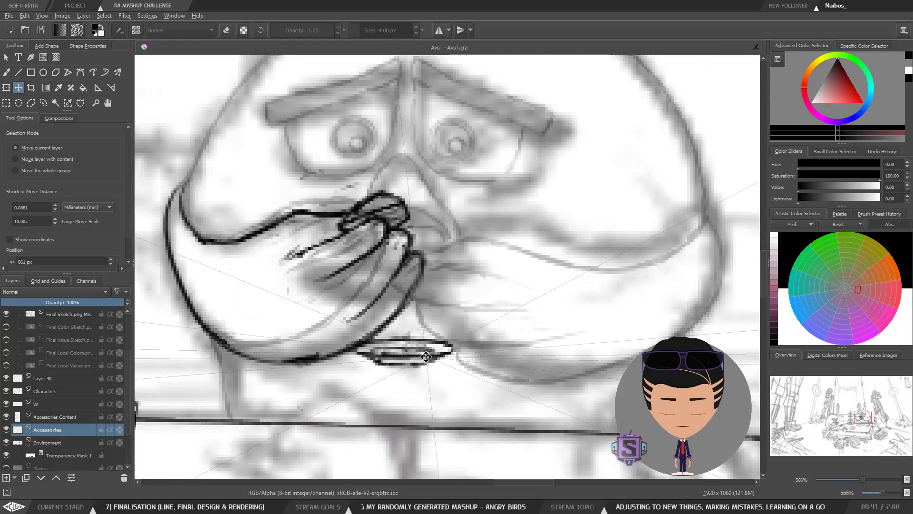
pyautogui.moveTo(300, 362); pyautogui.dragTo(366, 360)
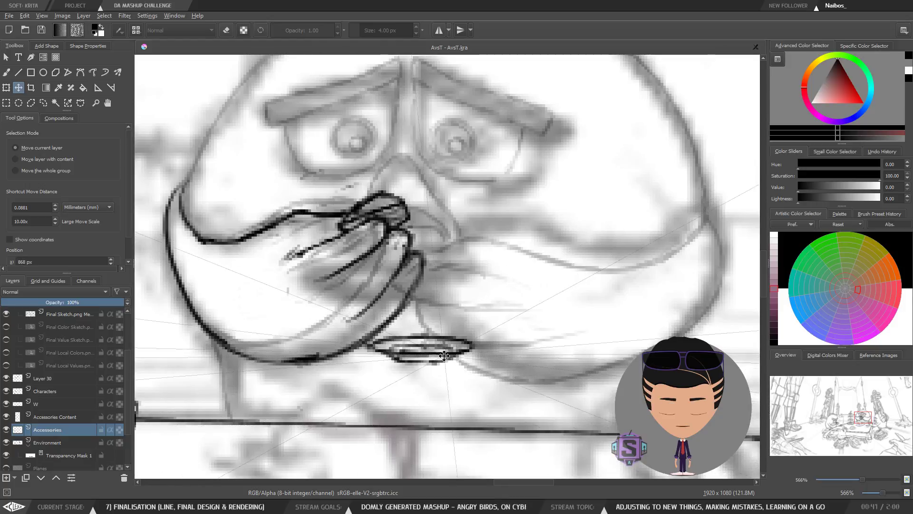
pyautogui.moveTo(443, 356); pyautogui.dragTo(425, 339)
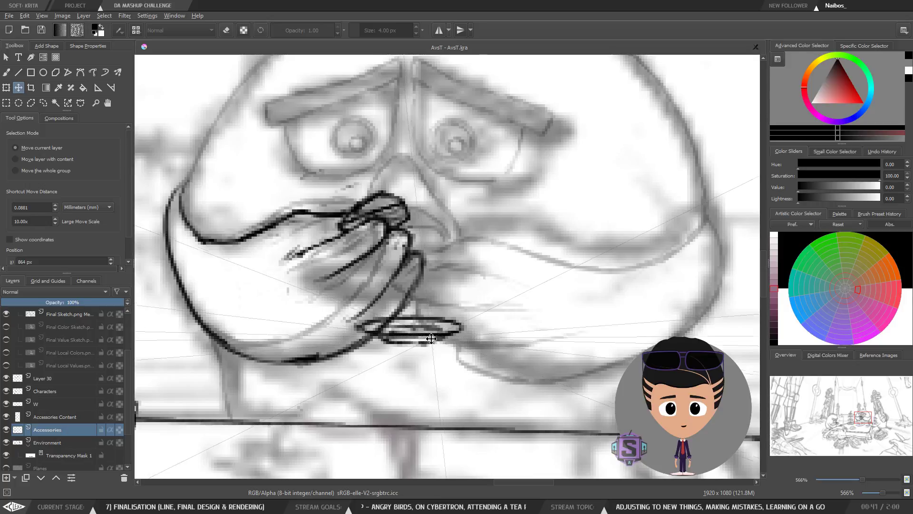
# Erase the part of the saucer overlapping the hand with an 8 px eraser and check it against the whole scene.
pyautogui.press('b')
pyautogui.press('-')
pyautogui.press('-')
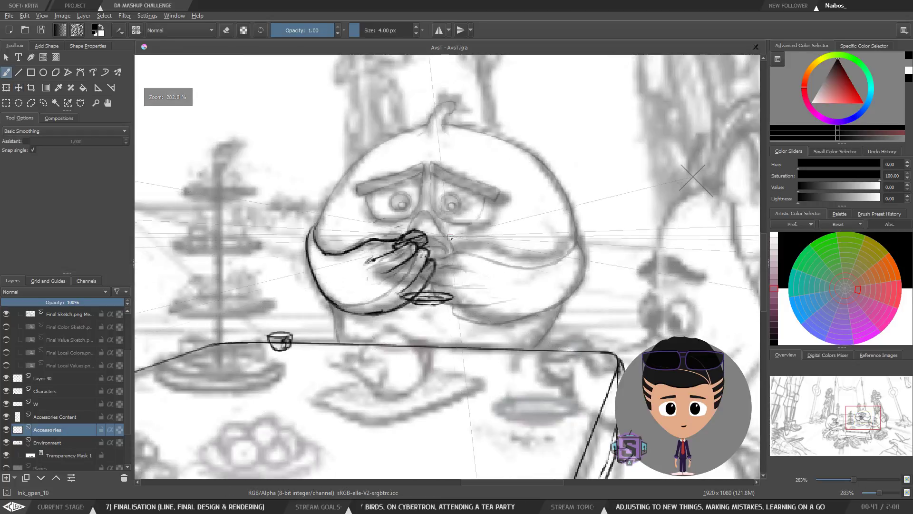
pyautogui.press('+')
pyautogui.press('+')
pyautogui.press('e')
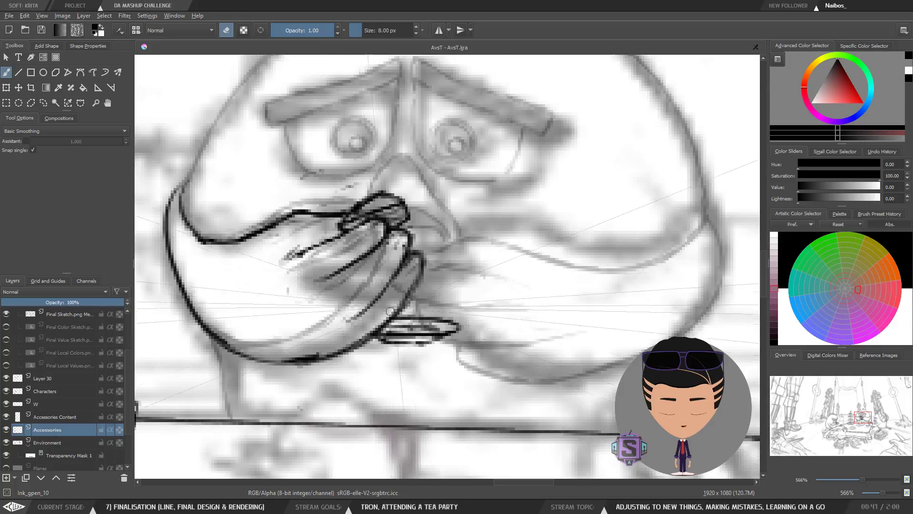
pyautogui.press('-')
pyautogui.press('-')
pyautogui.press('e')
pyautogui.press('-')
pyautogui.press('-')
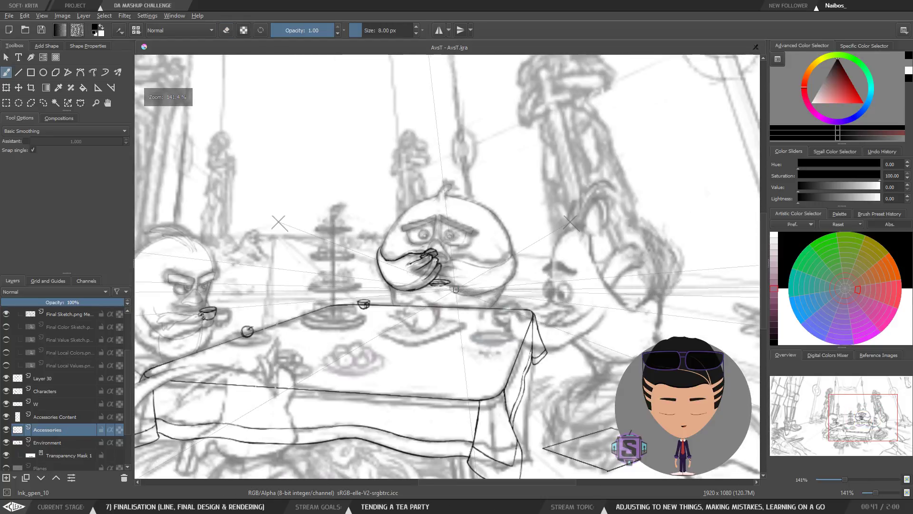
# Ink small crumbs falling from the round bird's fingertips to the saucer on the Accessories layer with a 4 px brush.
pyautogui.press('+')
pyautogui.press('+')
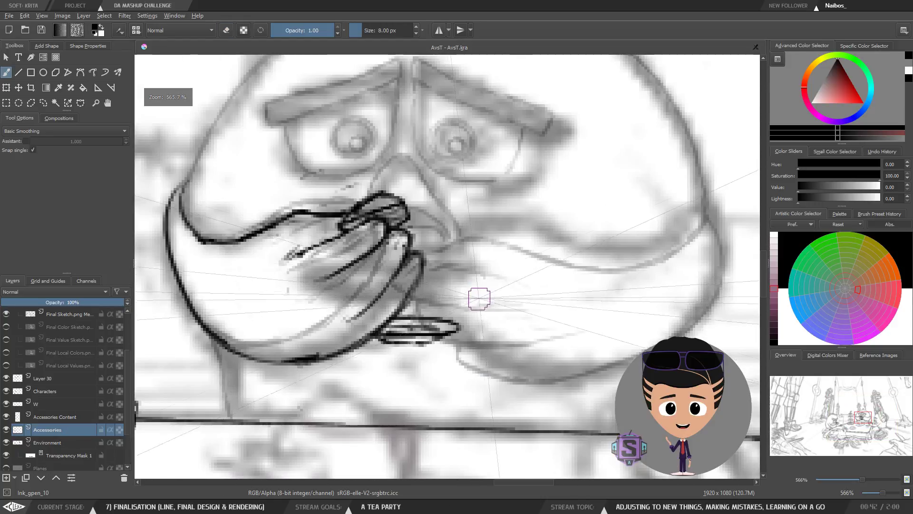
pyautogui.moveTo(416, 319); pyautogui.dragTo(439, 322)
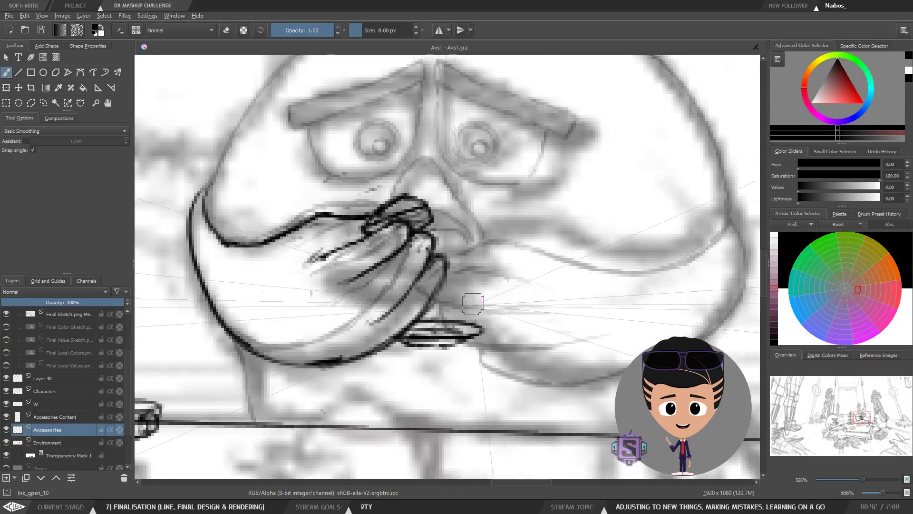
pyautogui.moveTo(500, 326); pyautogui.dragTo(462, 341)
pyautogui.moveTo(404, 327); pyautogui.dragTo(432, 327)
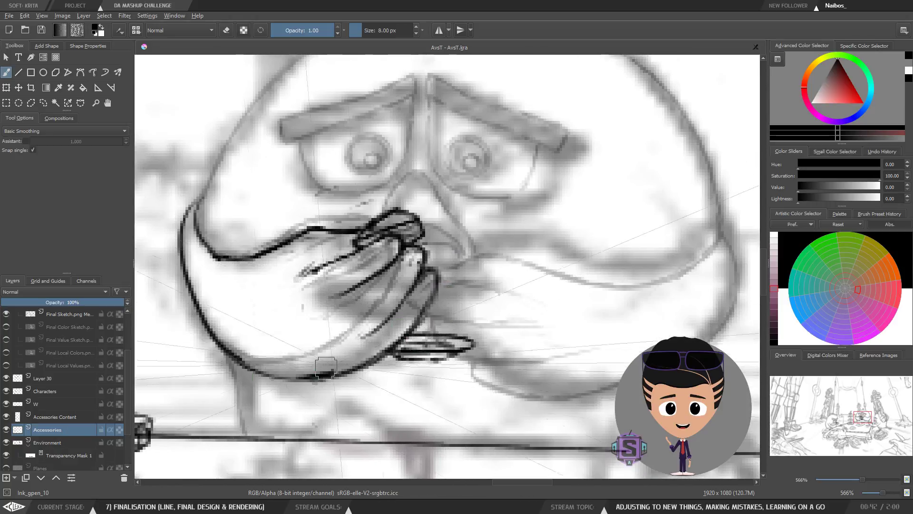
pyautogui.press('[')
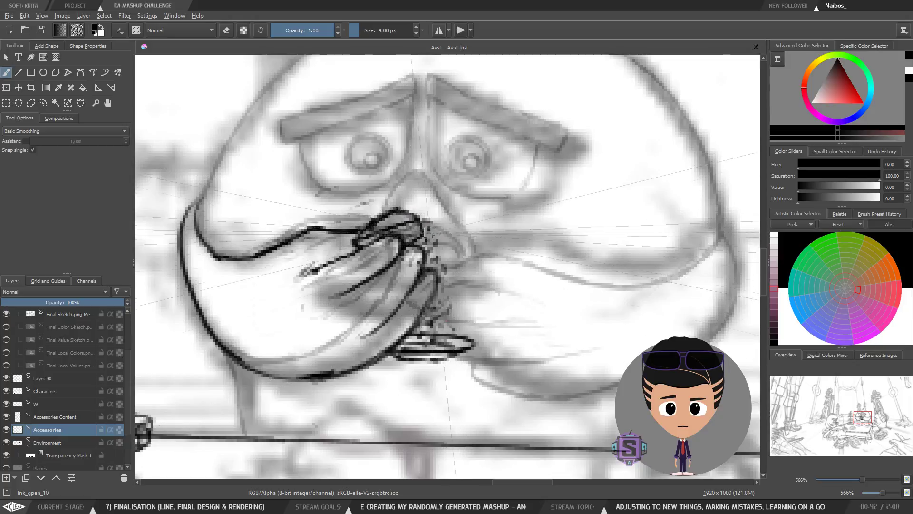
# Trim the falling crumbs with the 4 px eraser and check the hand and saucer in mirrored and normal view.
pyautogui.press('e')
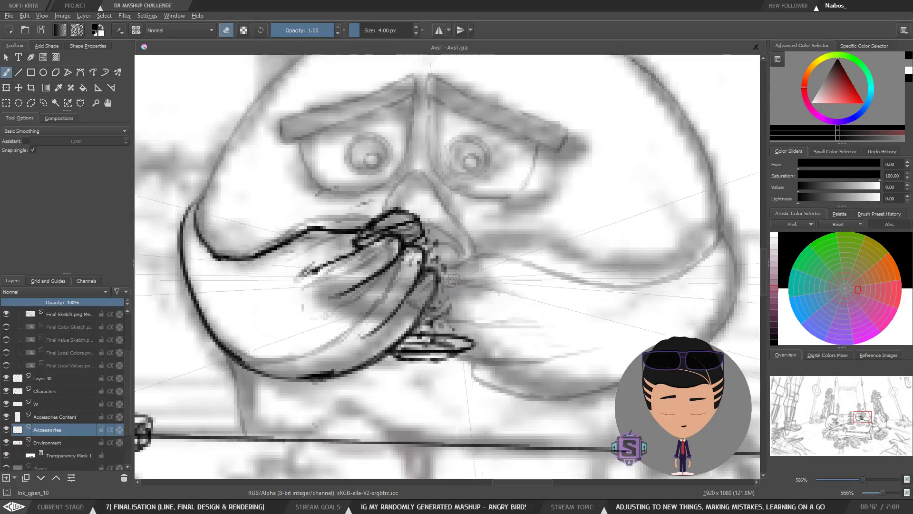
pyautogui.press('-')
pyautogui.press('-')
pyautogui.press('m')
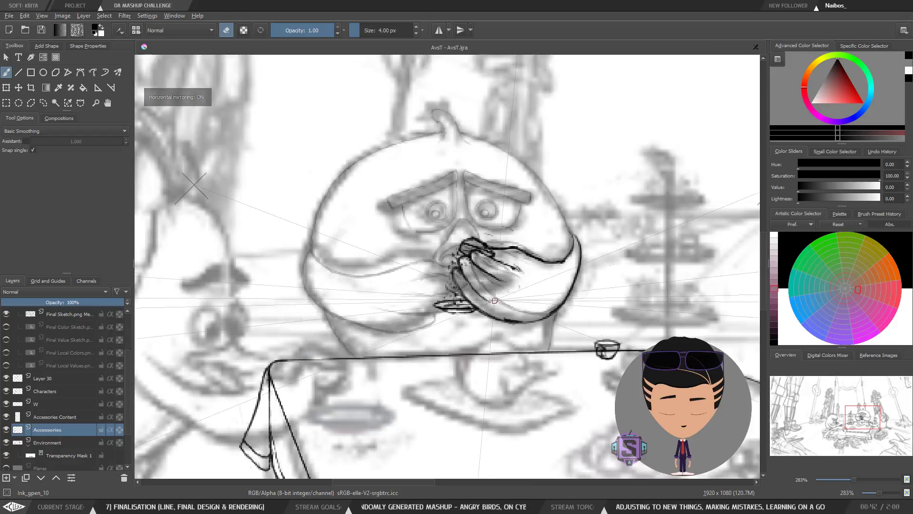
pyautogui.press('m')
pyautogui.moveTo(481, 297); pyautogui.dragTo(458, 292)
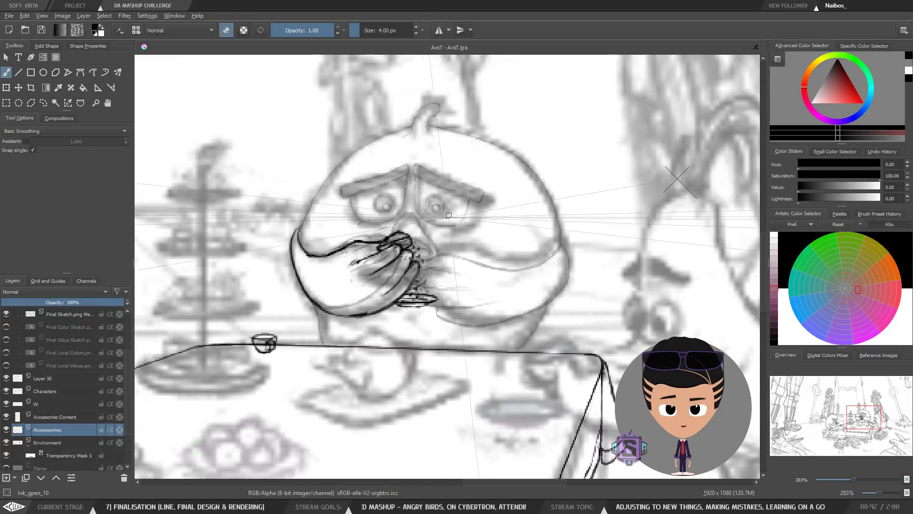
pyautogui.moveTo(448, 312); pyautogui.dragTo(433, 318)
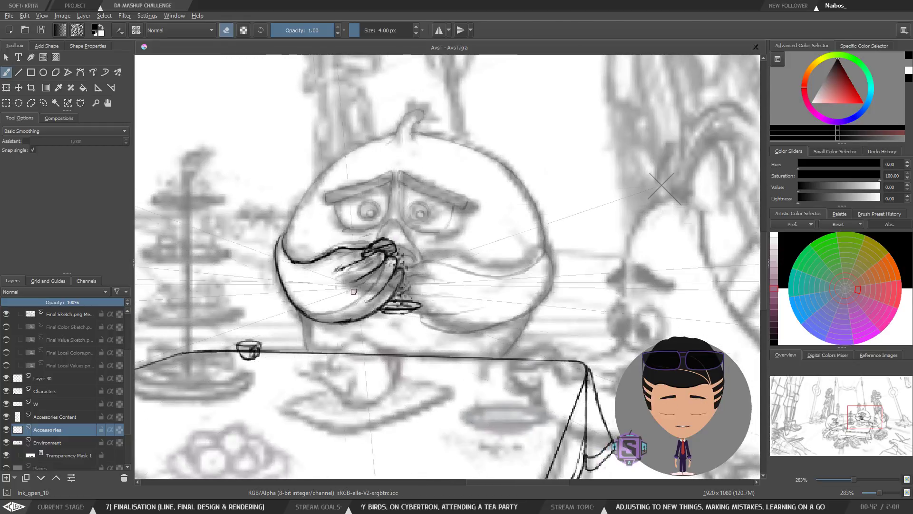
pyautogui.scroll(1, 409, 285)
pyautogui.scroll(-1, 421, 310)
pyautogui.moveTo(421, 310); pyautogui.dragTo(421, 288)
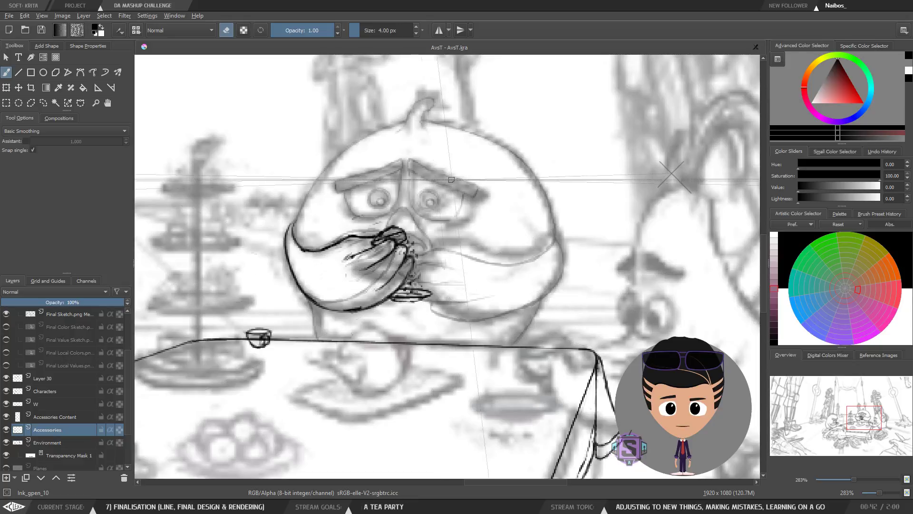
pyautogui.scroll(2, 408, 274)
pyautogui.moveTo(409, 274); pyautogui.dragTo(448, 279)
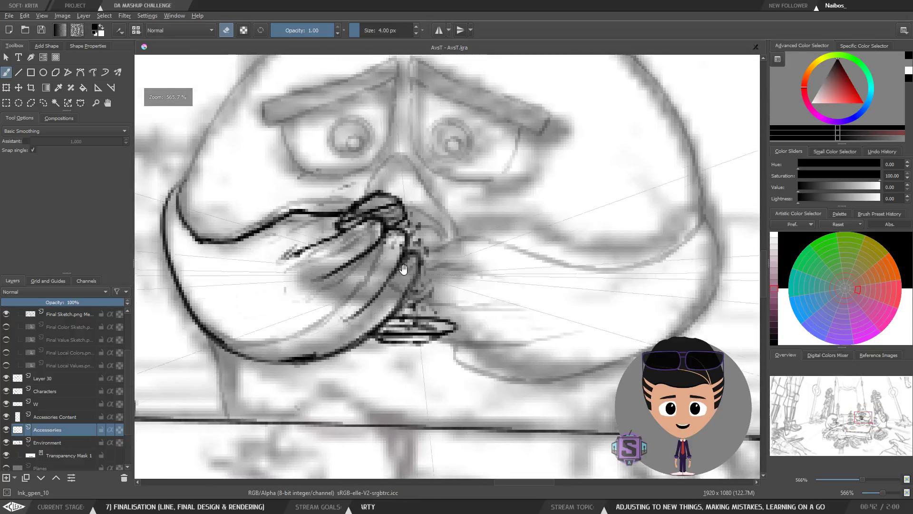
pyautogui.moveTo(339, 332); pyautogui.dragTo(333, 309)
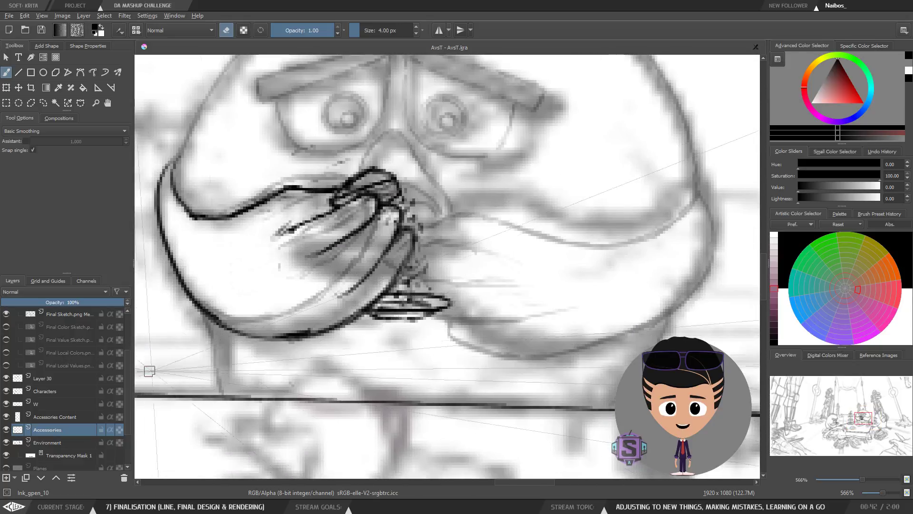
# Select the saucer freehand, rotate it slightly clockwise beneath the fingertips, and check it against the whole scene.
pyautogui.hotkey('ctrl', '-')
pyautogui.hotkey('ctrl', '-')
pyautogui.moveTo(422, 316)
pyautogui.mouseDown()
pyautogui.moveTo(428, 300)
pyautogui.moveTo(430, 309)
pyautogui.moveTo(490, 259)
pyautogui.moveTo(404, 255)
pyautogui.moveTo(466, 310)
pyautogui.moveTo(471, 302)
pyautogui.mouseUp()
pyautogui.hotkey('ctrl', '+')
pyautogui.hotkey('ctrl', '+')
pyautogui.press('l')
pyautogui.hotkey('ctrl', 't')
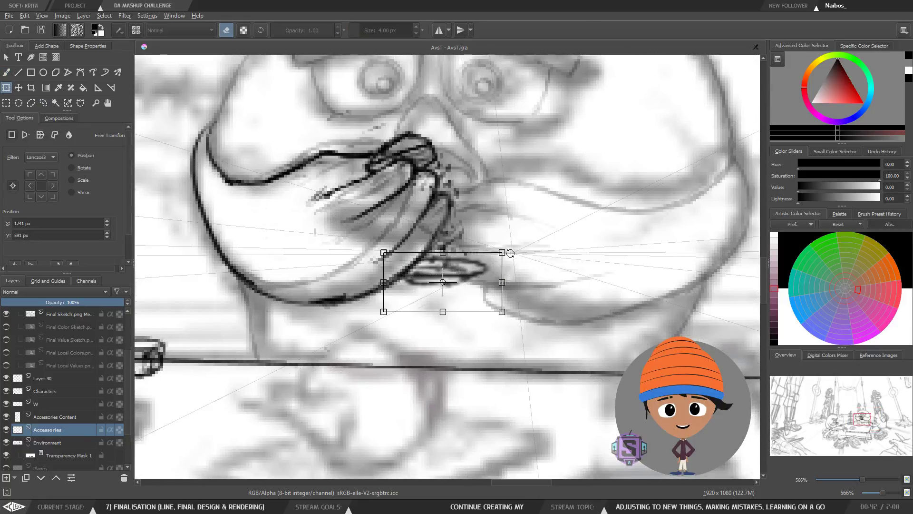
pyautogui.moveTo(513, 252); pyautogui.dragTo(513, 264)
pyautogui.moveTo(467, 285); pyautogui.dragTo(515, 266)
pyautogui.press('t')
pyautogui.press('b')
pyautogui.press('e')
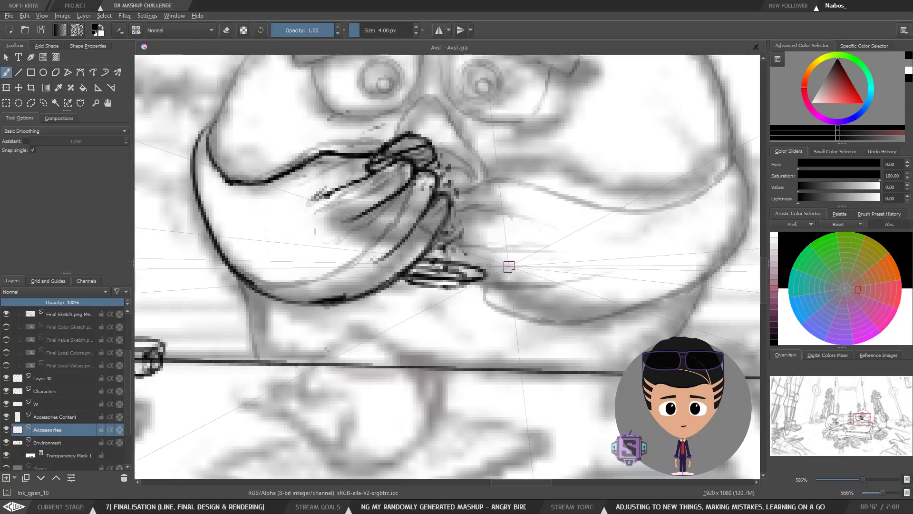
pyautogui.scroll(-4, 514, 268)
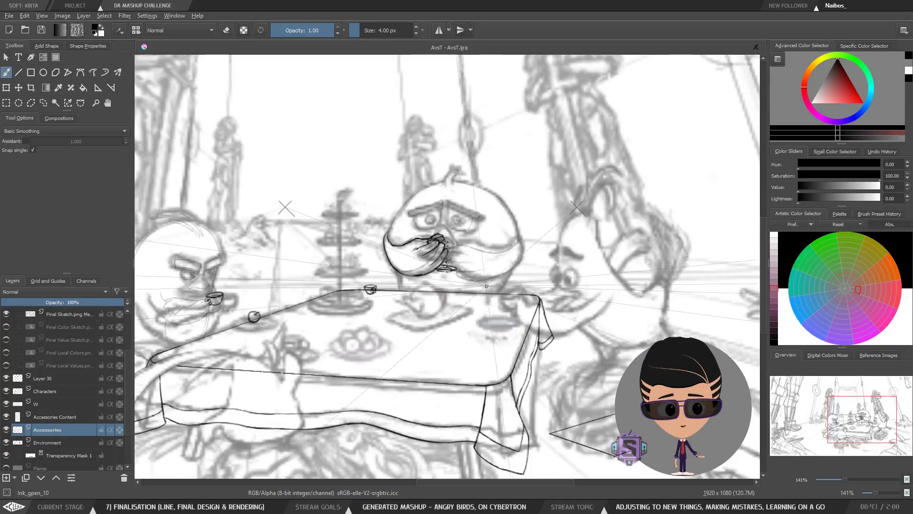
pyautogui.scroll(2, 479, 288)
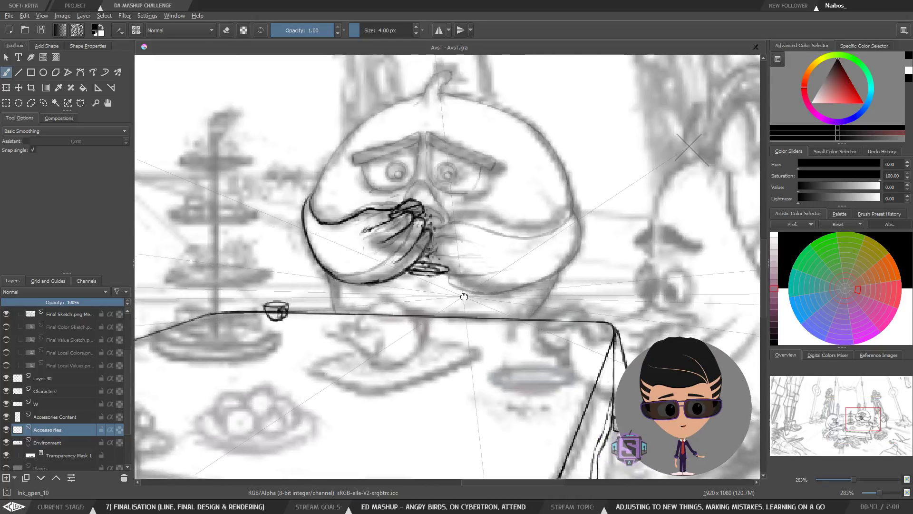
# Reinforce the finger outlines near the fingertips with the 4 px brush on the layer directly above Characters.
pyautogui.scroll(2, 460, 283)
pyautogui.moveTo(479, 301); pyautogui.dragTo(475, 329)
pyautogui.click(61, 381)
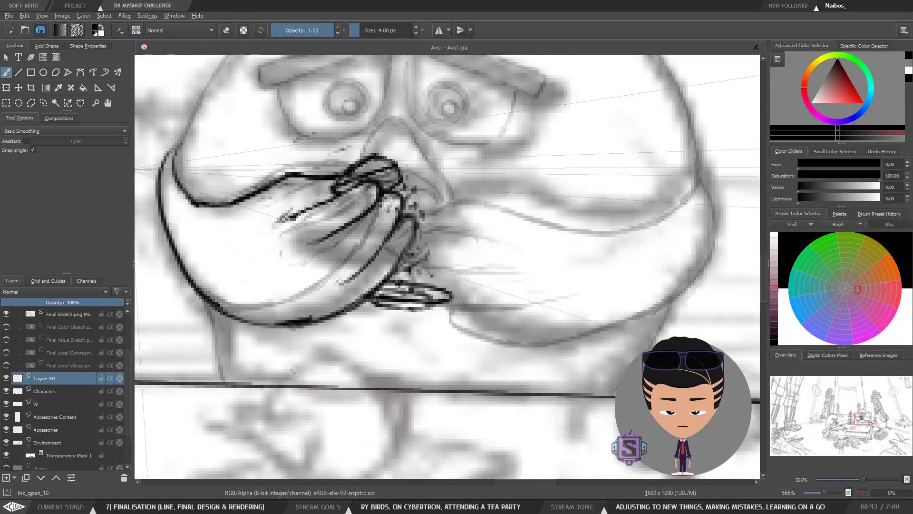
pyautogui.scroll(-4, 468, 272)
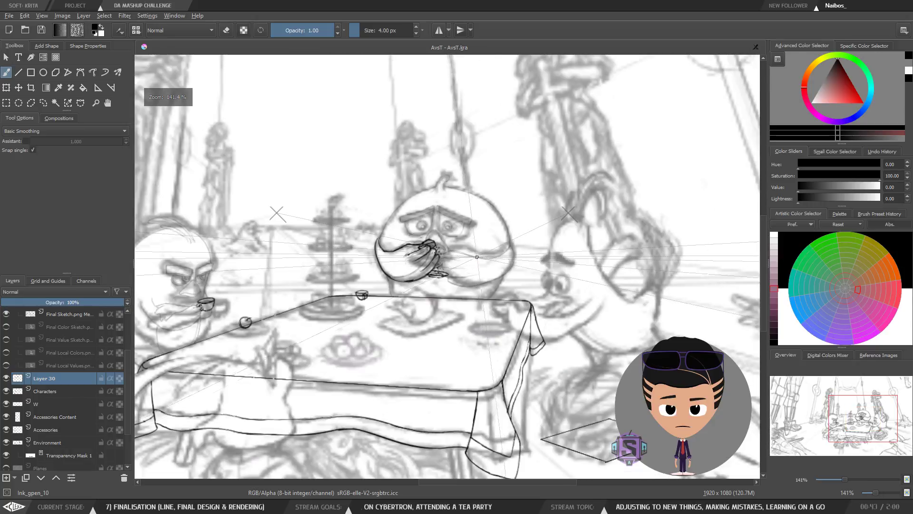
pyautogui.press('m')
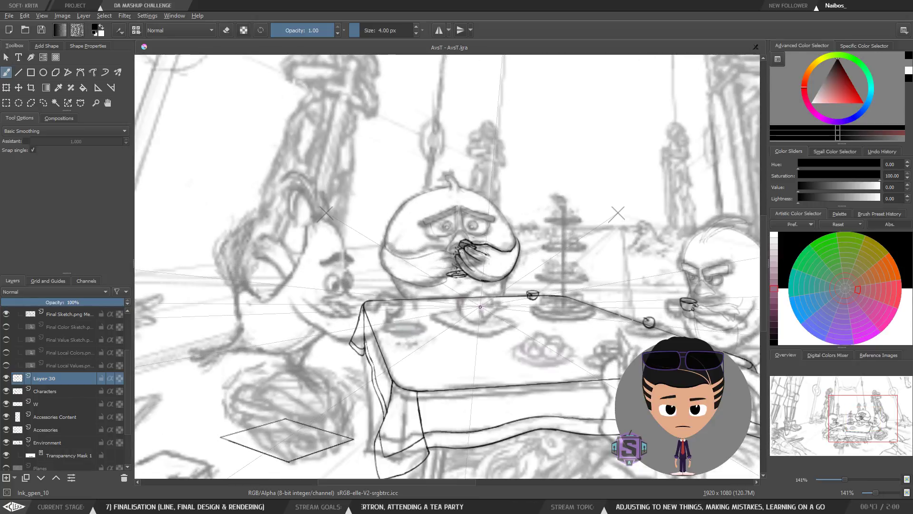
pyautogui.press('m')
pyautogui.press('+')
pyautogui.press('+')
pyautogui.moveTo(493, 318); pyautogui.dragTo(562, 329)
pyautogui.moveTo(457, 279)
pyautogui.mouseDown()
pyautogui.moveTo(452, 299)
pyautogui.moveTo(432, 284)
pyautogui.moveTo(477, 325)
pyautogui.moveTo(495, 320)
pyautogui.mouseUp()
pyautogui.press('+')
pyautogui.press('+')
pyautogui.moveTo(497, 287); pyautogui.dragTo(479, 291)
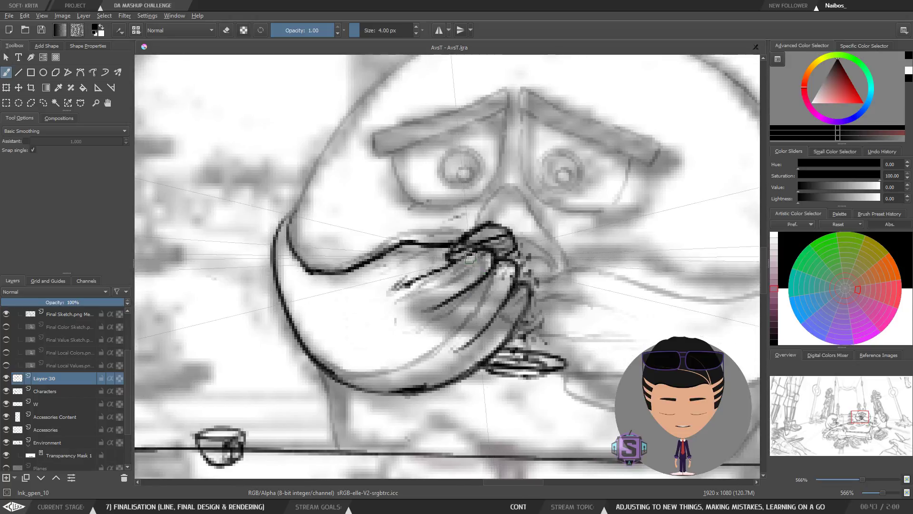
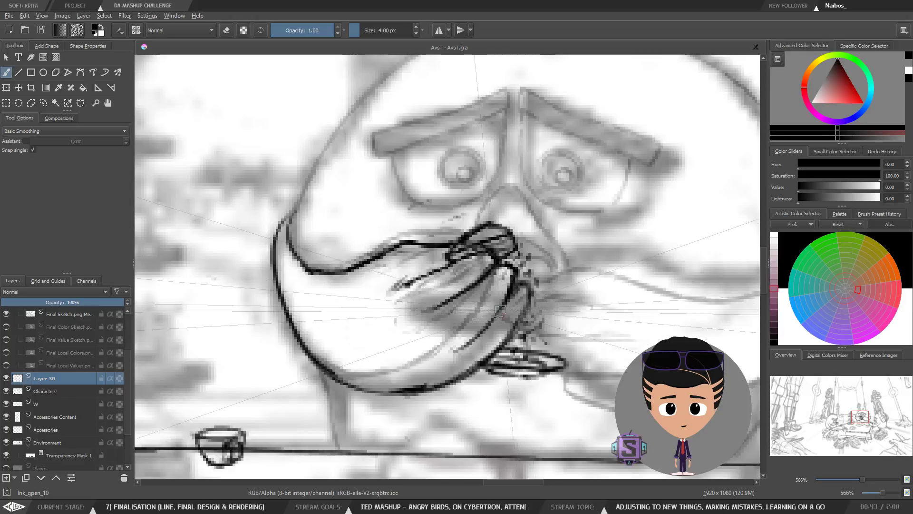
# Examine the reinforced finger outlines at several magnifications and against the mirrored scene.
pyautogui.moveTo(525, 287); pyautogui.dragTo(518, 264)
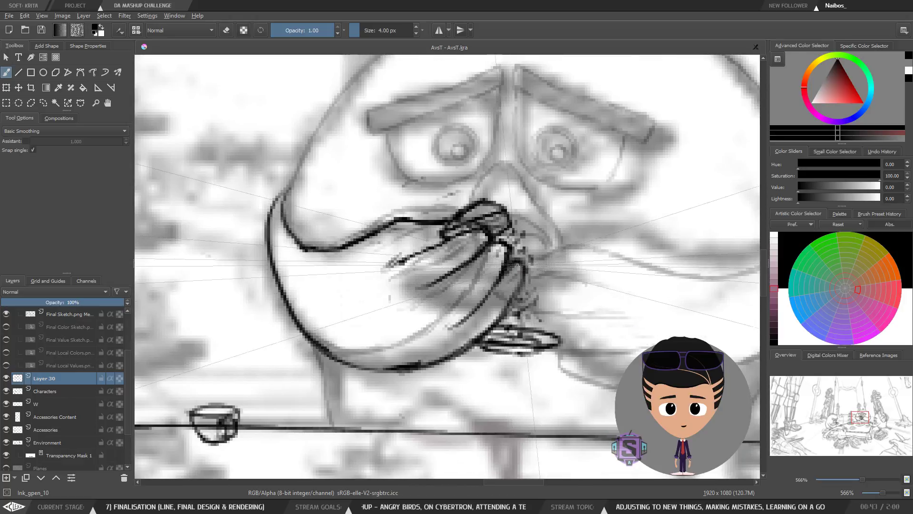
pyautogui.press('-')
pyautogui.press('-')
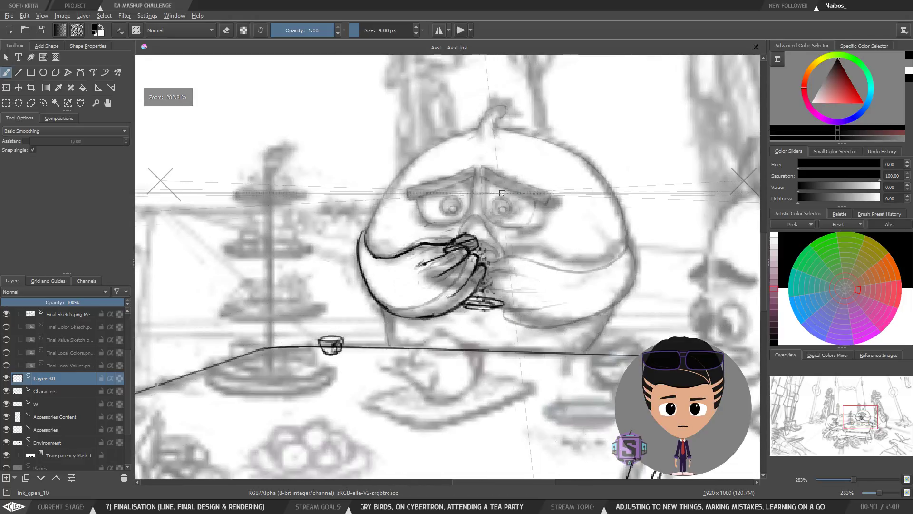
pyautogui.moveTo(504, 300)
pyautogui.mouseDown()
pyautogui.moveTo(450, 280)
pyautogui.moveTo(452, 354)
pyautogui.mouseUp()
pyautogui.press('+')
pyautogui.press('+')
pyautogui.press('-')
pyautogui.press('-')
pyautogui.press('-')
pyautogui.press('-')
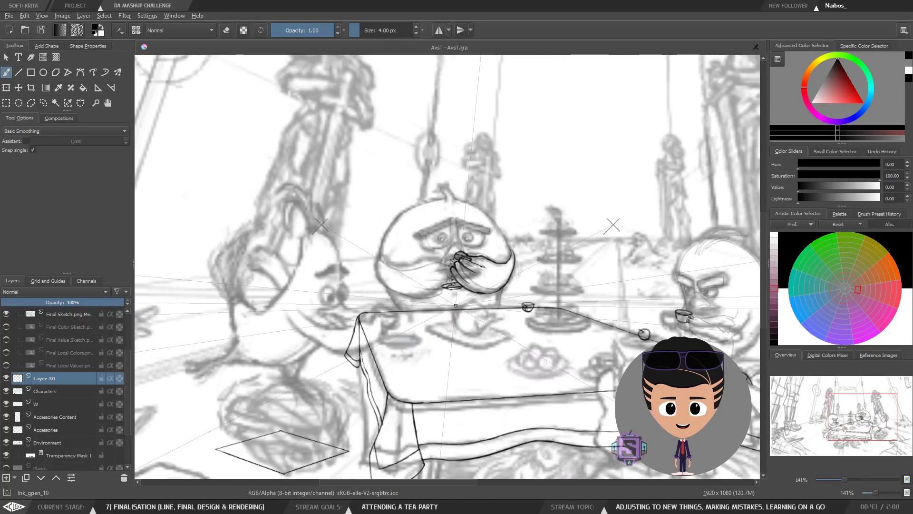
# Trim the reinforced finger outlines with the 4 px eraser and compare the hand in mirrored and normal view.
pyautogui.press('+')
pyautogui.press('+')
pyautogui.press('+')
pyautogui.press('+')
pyautogui.press('e')
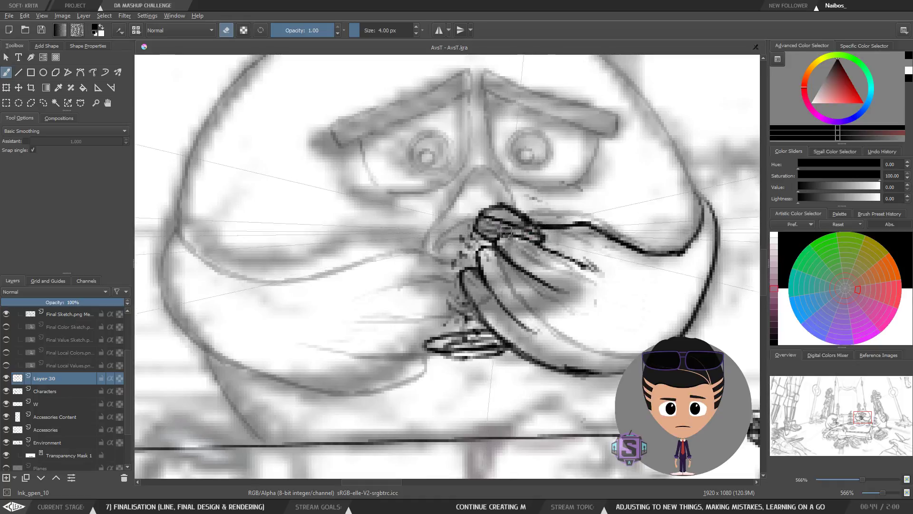
pyautogui.press('e')
pyautogui.press('-')
pyautogui.press('-')
pyautogui.press('m')
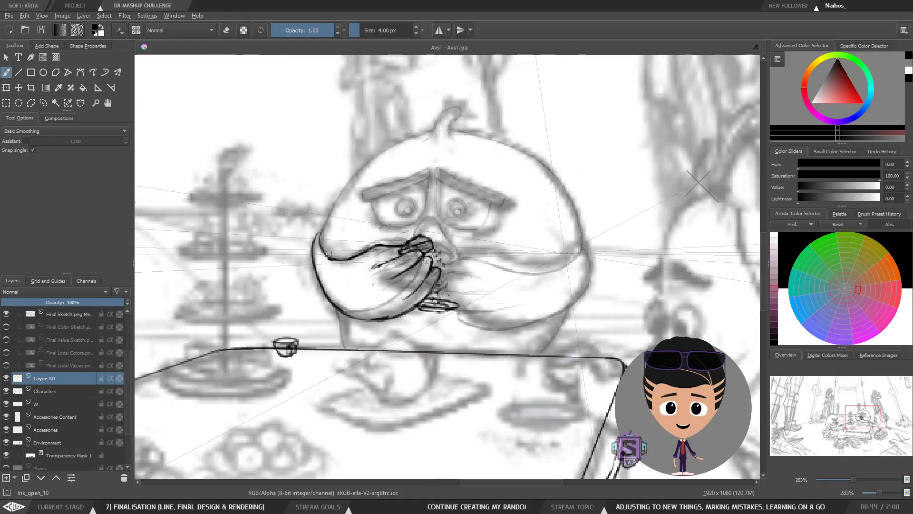
pyautogui.press('m')
pyautogui.press('+')
pyautogui.press('+')
# Clean up the crumbs between the fingertips and the saucer on the Accessories layer with the 4 px eraser.
pyautogui.press('e')
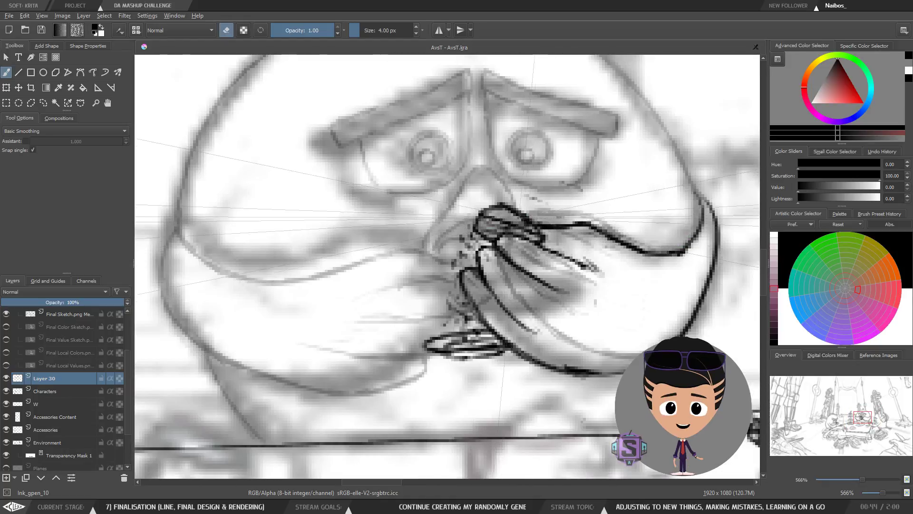
pyautogui.moveTo(534, 276); pyautogui.dragTo(451, 285)
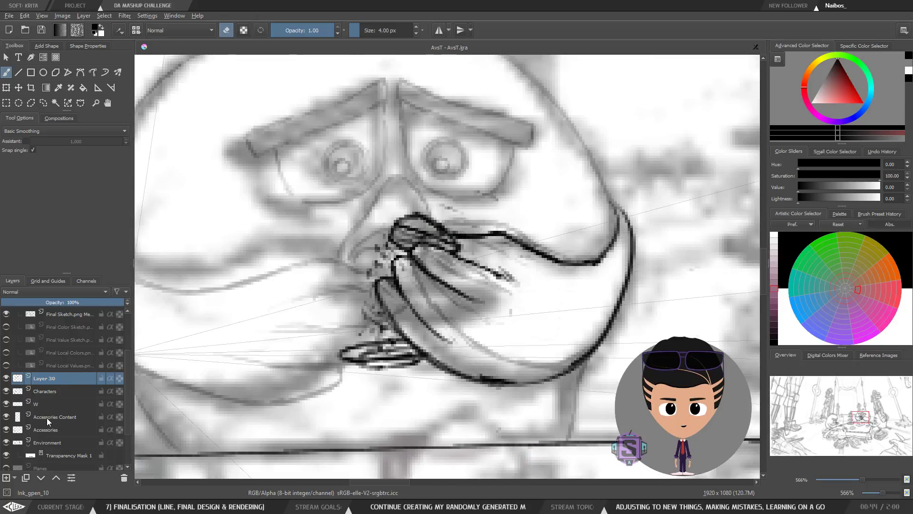
pyautogui.click(54, 431)
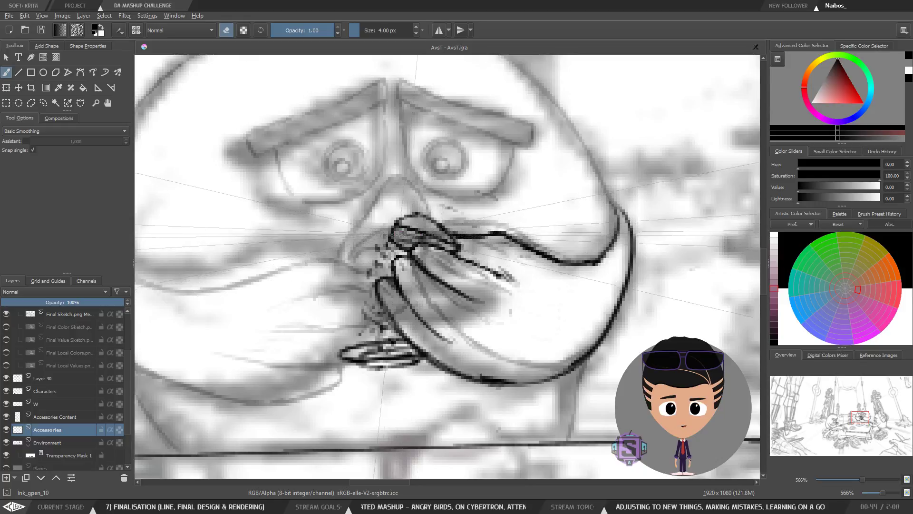
# Examine the crumbs, hand and saucer within the whole scene in both mirrored and normal view.
pyautogui.press('-')
pyautogui.press('-')
pyautogui.press('-')
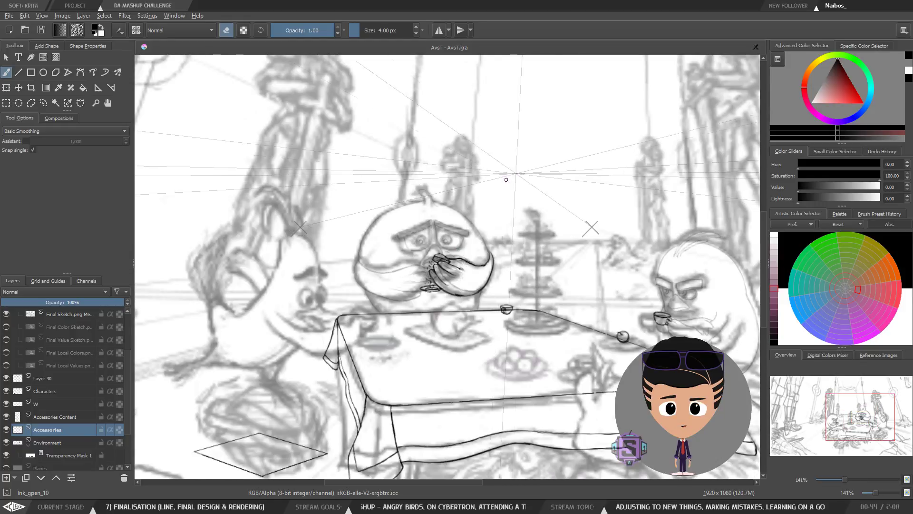
pyautogui.press('+')
pyautogui.press('m')
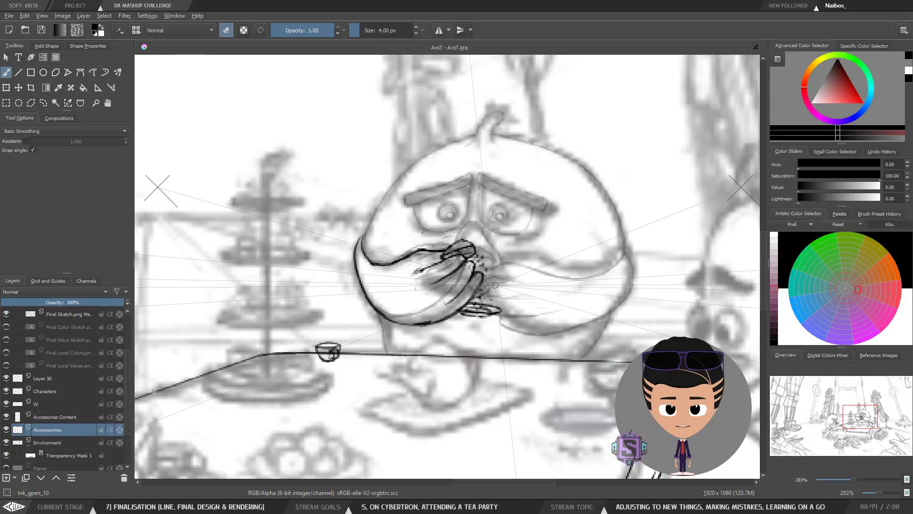
pyautogui.press('-')
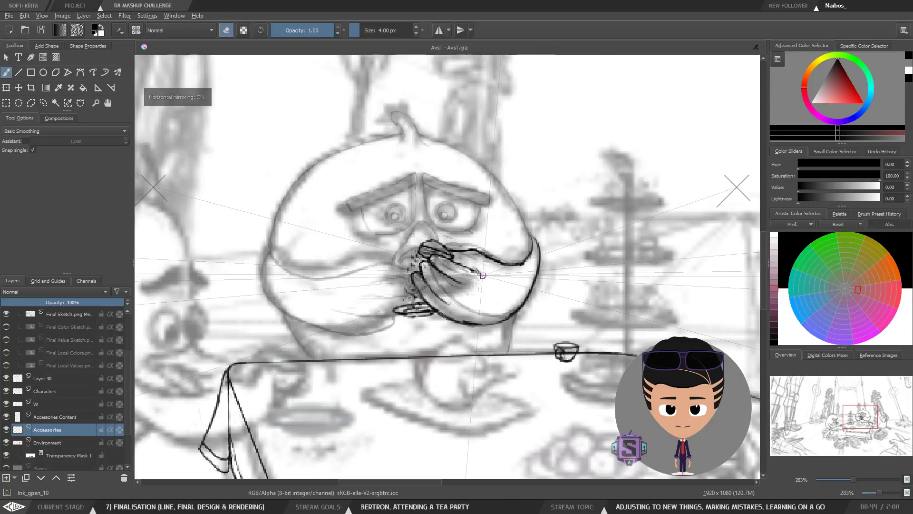
pyautogui.press('-')
pyautogui.press('+')
pyautogui.press('+')
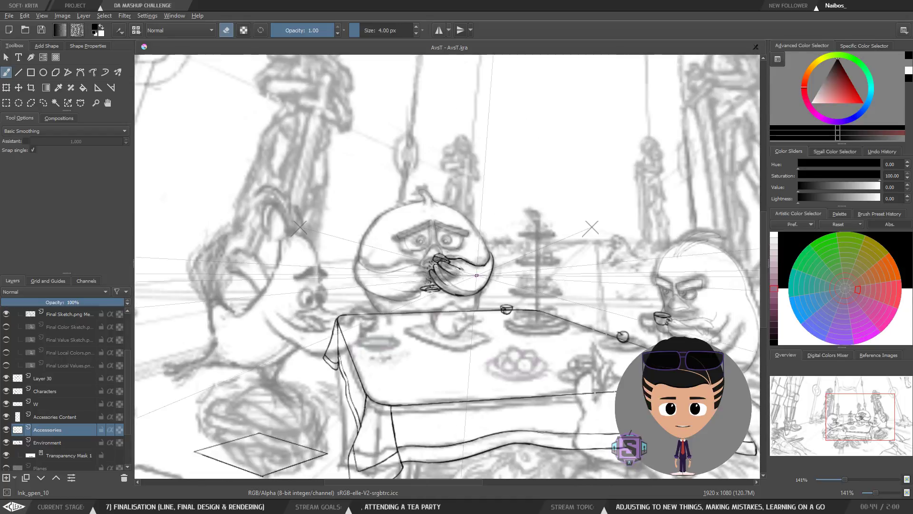
pyautogui.moveTo(440, 319)
pyautogui.mouseDown()
pyautogui.moveTo(426, 323)
pyautogui.moveTo(430, 309)
pyautogui.mouseUp()
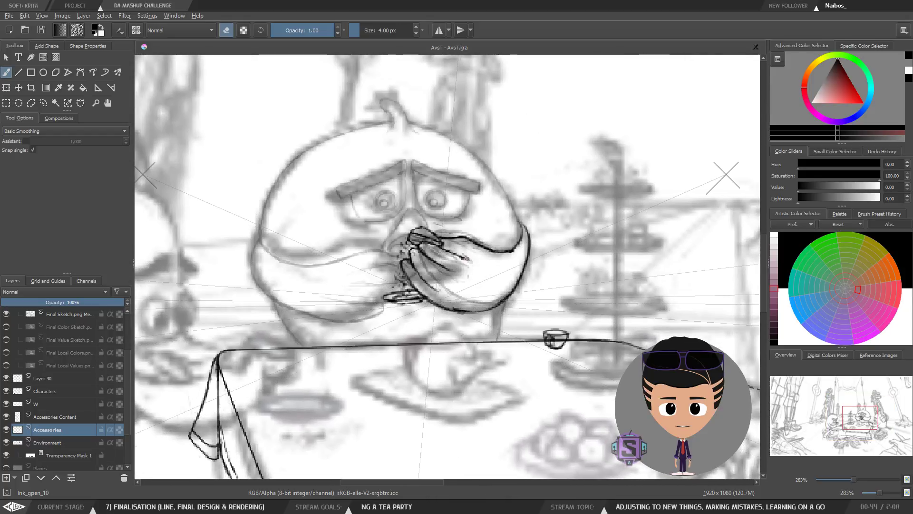
# Redraw the round bird's outer finger edge on Layer 30 and erase the leftover small finger outline beside the crumbs.
pyautogui.press('+')
pyautogui.press('+')
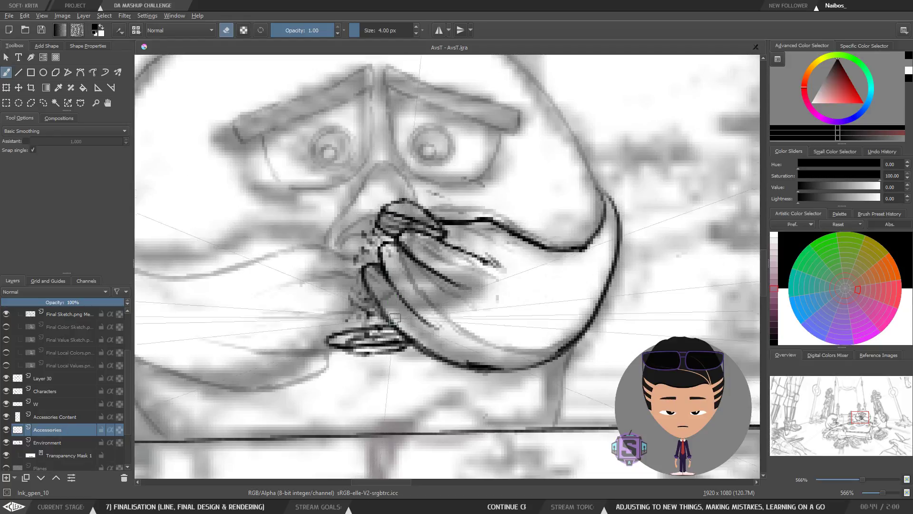
pyautogui.click(55, 396)
pyautogui.press('e')
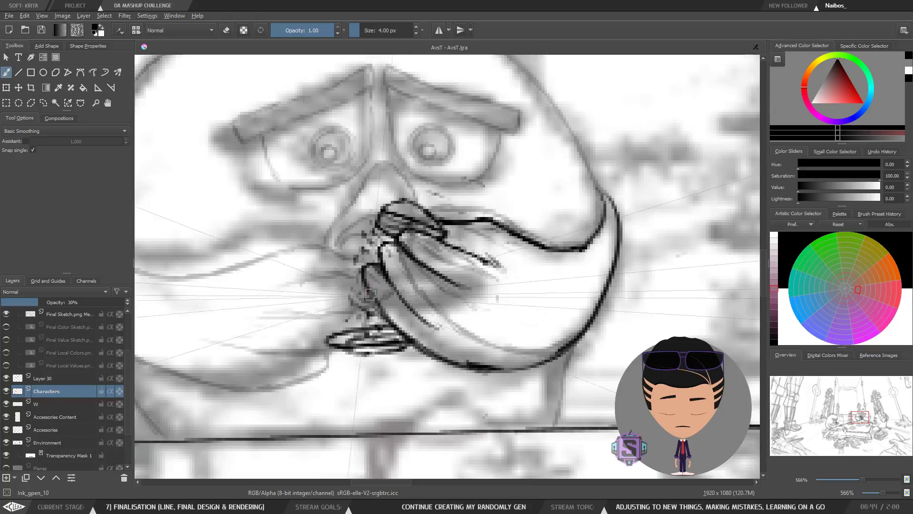
pyautogui.press('pageup')
pyautogui.moveTo(409, 335); pyautogui.dragTo(386, 299)
pyautogui.press('e')
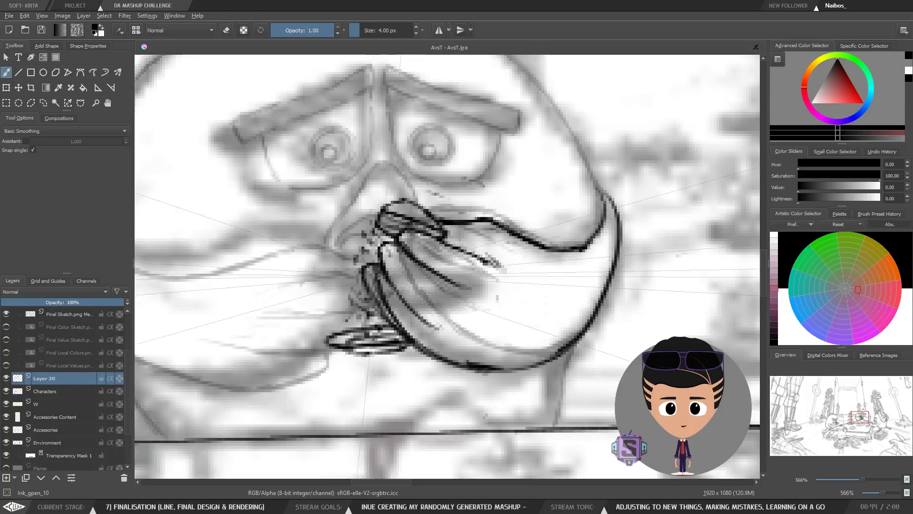
pyautogui.moveTo(375, 259)
pyautogui.mouseDown()
pyautogui.moveTo(377, 273)
pyautogui.moveTo(371, 261)
pyautogui.mouseUp()
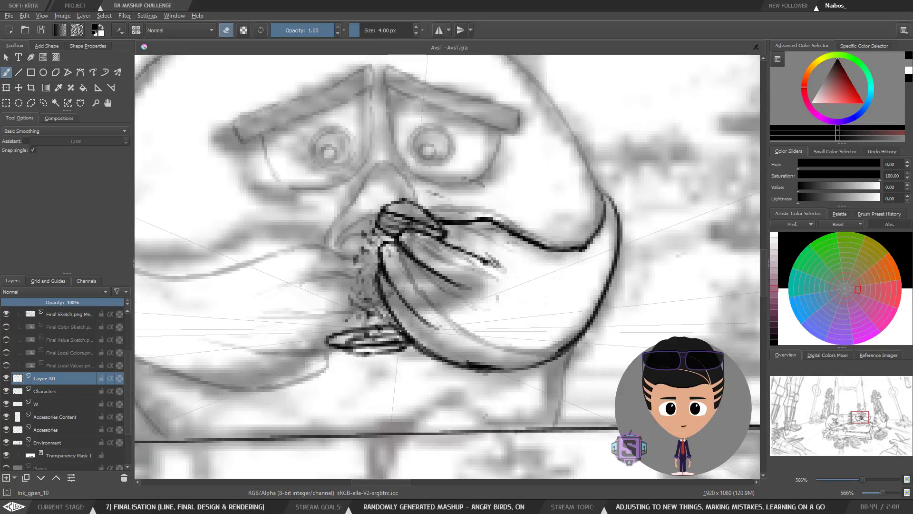
# Refine the hand's outer edge between the fingertips and the saucer with the 4 px brush and eraser, checking it at several magnifications.
pyautogui.scroll(-4, 504, 246)
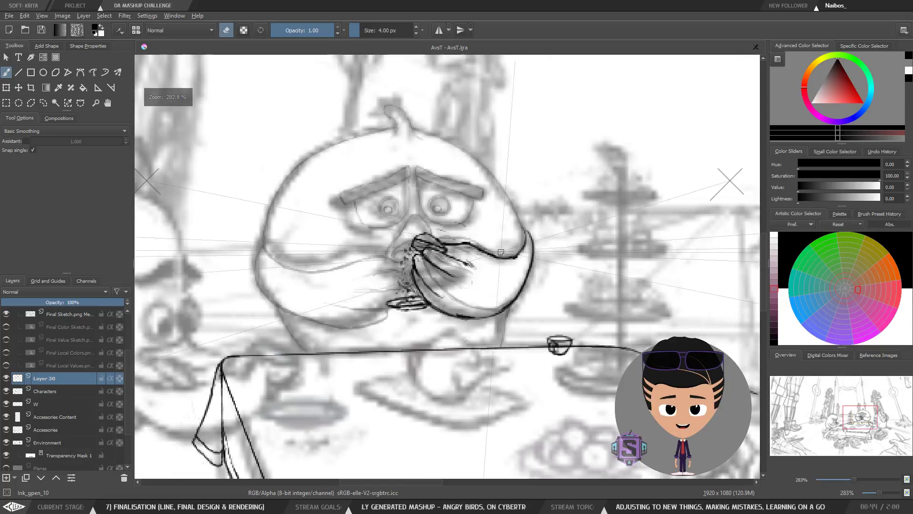
pyautogui.scroll(4, 504, 245)
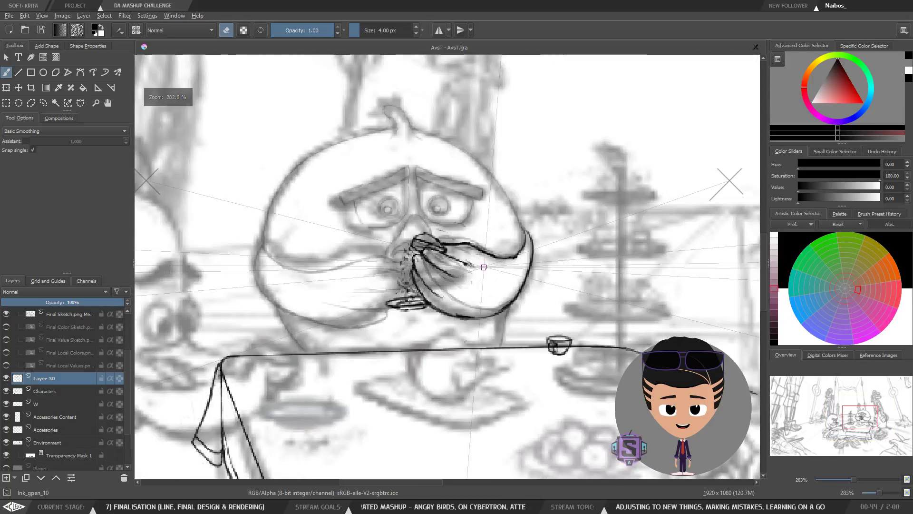
pyautogui.scroll(-4, 461, 305)
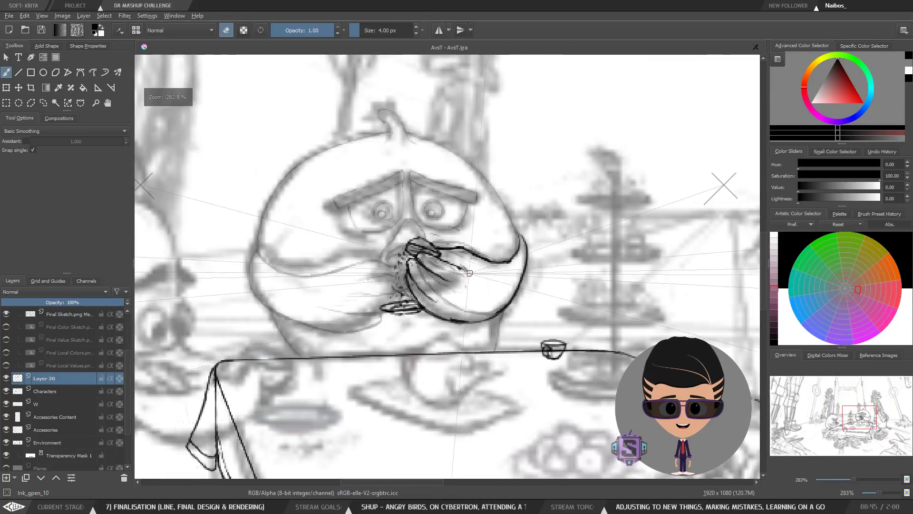
pyautogui.scroll(4, 434, 339)
pyautogui.moveTo(434, 338)
pyautogui.mouseDown()
pyautogui.moveTo(452, 351)
pyautogui.moveTo(463, 328)
pyautogui.mouseUp()
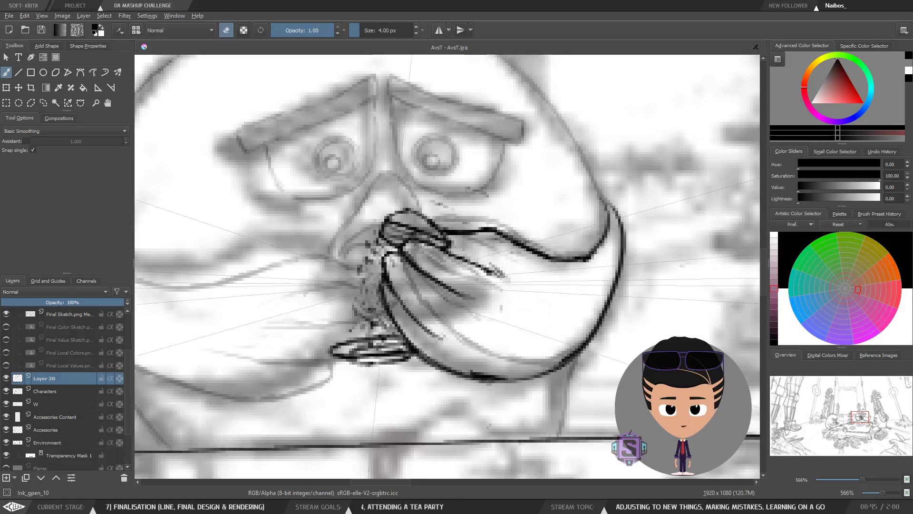
pyautogui.press('e')
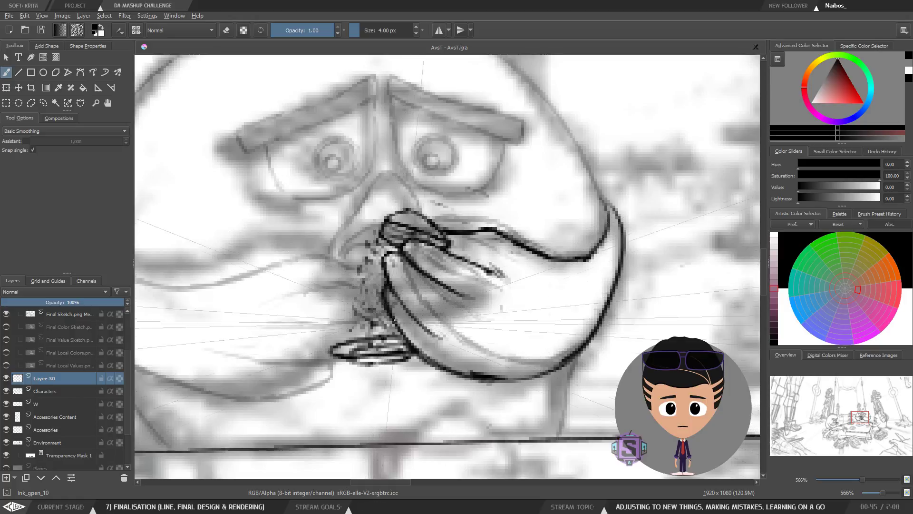
pyautogui.press('-')
pyautogui.press('-')
pyautogui.press('+')
pyautogui.press('+')
pyautogui.press('e')
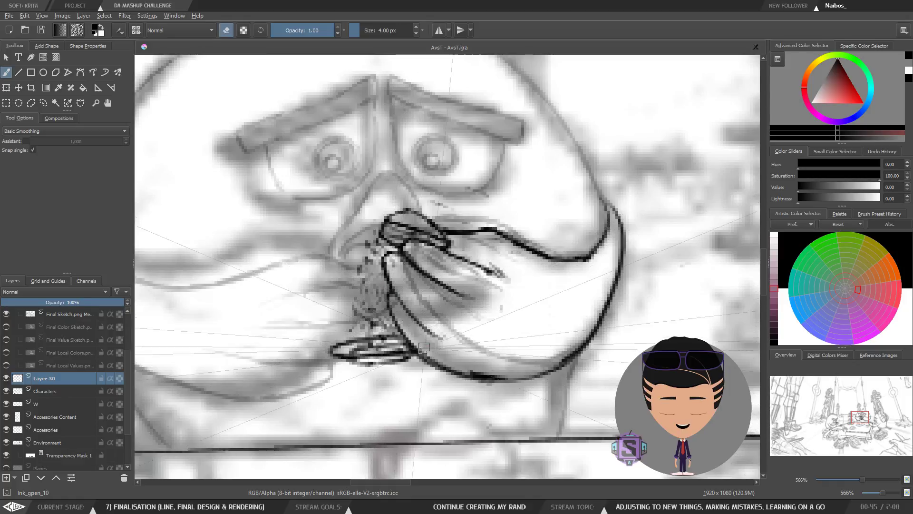
# Examine the round bird's revised hand within the mirrored scene at several magnifications.
pyautogui.press('-')
pyautogui.press('-')
pyautogui.press('-')
pyautogui.press('-')
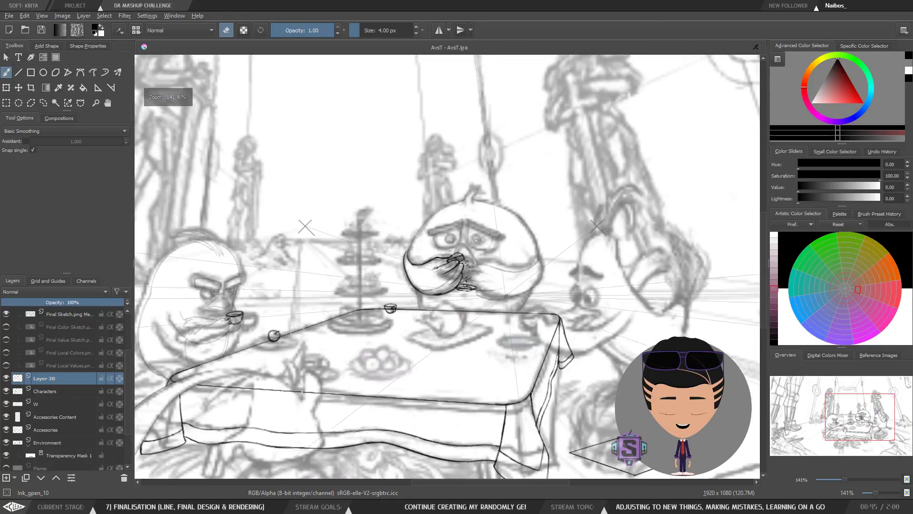
pyautogui.press('+')
pyautogui.press('+')
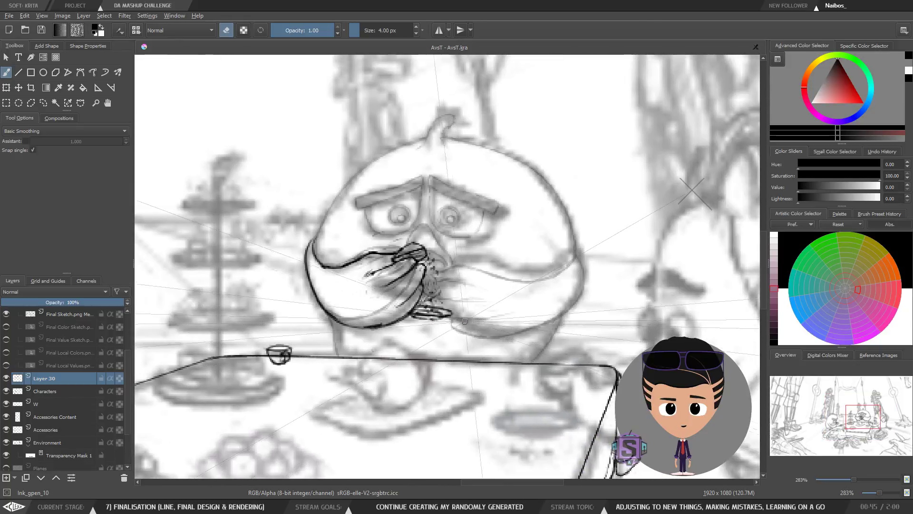
pyautogui.press('-')
pyautogui.press('-')
# Try to ink the upper fingers of the scowling bird's folded hand on Layer 30 with the 2 px brush.
pyautogui.moveTo(464, 329); pyautogui.dragTo(759, 257)
pyautogui.press('+')
pyautogui.press('+')
pyautogui.press('+')
pyautogui.press('+')
pyautogui.moveTo(603, 276); pyautogui.dragTo(406, 312)
pyautogui.moveTo(479, 295); pyautogui.dragTo(426, 328)
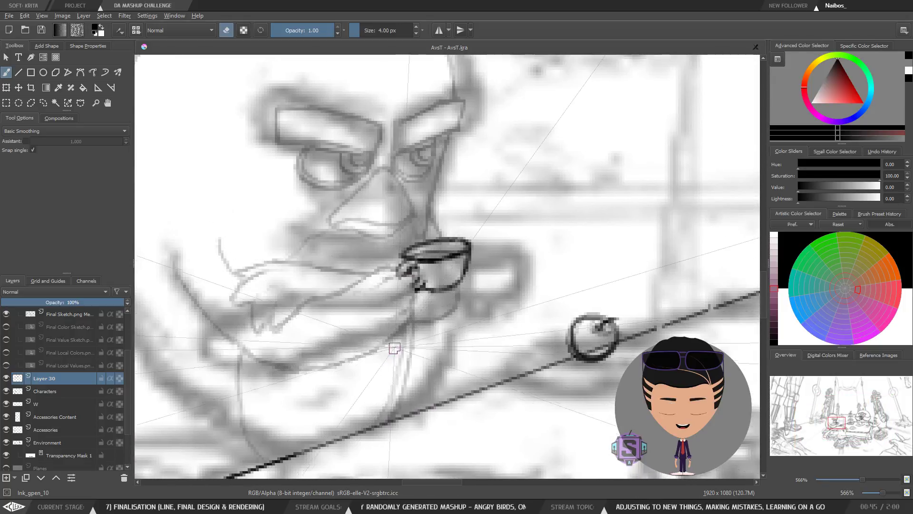
pyautogui.moveTo(372, 350); pyautogui.dragTo(458, 360)
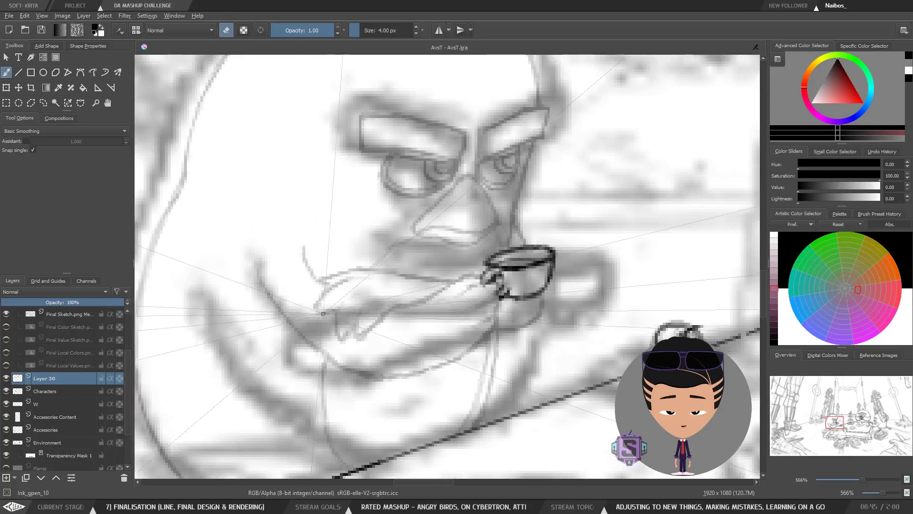
pyautogui.press('e')
pyautogui.moveTo(317, 307)
pyautogui.mouseDown()
pyautogui.moveTo(324, 290)
pyautogui.moveTo(363, 276)
pyautogui.mouseUp()
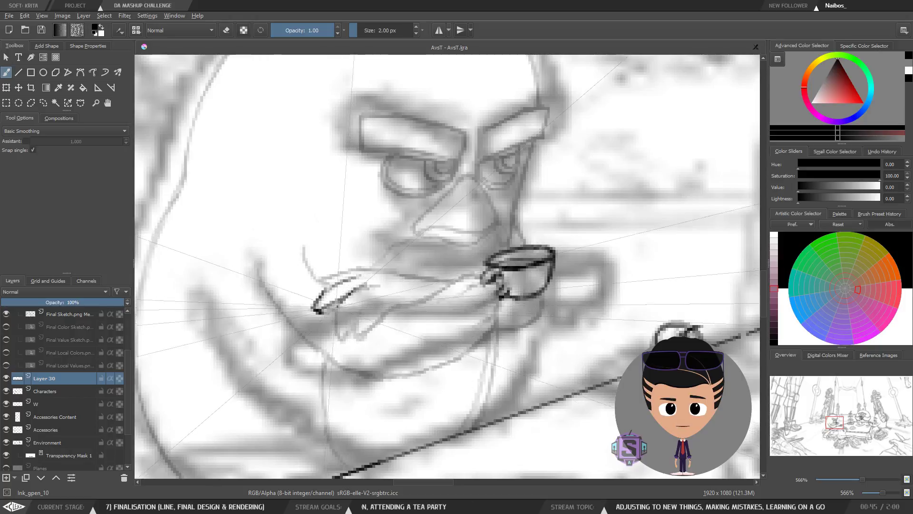
pyautogui.moveTo(334, 309)
pyautogui.mouseDown()
pyautogui.moveTo(346, 334)
pyautogui.moveTo(361, 306)
pyautogui.moveTo(385, 288)
pyautogui.mouseUp()
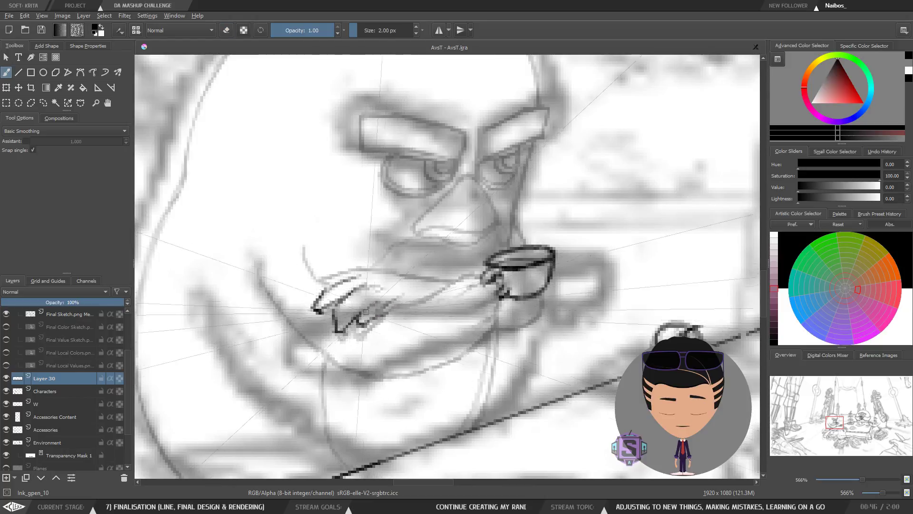
pyautogui.press('e')
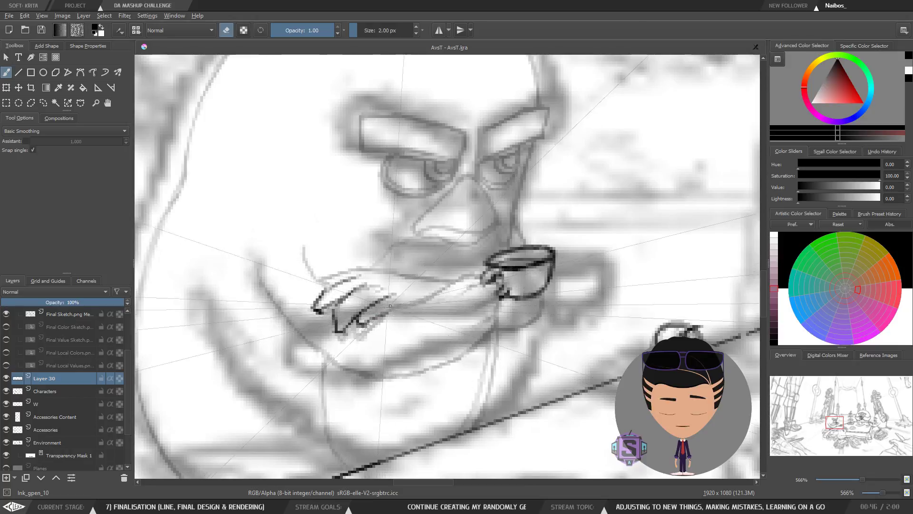
pyautogui.press('e')
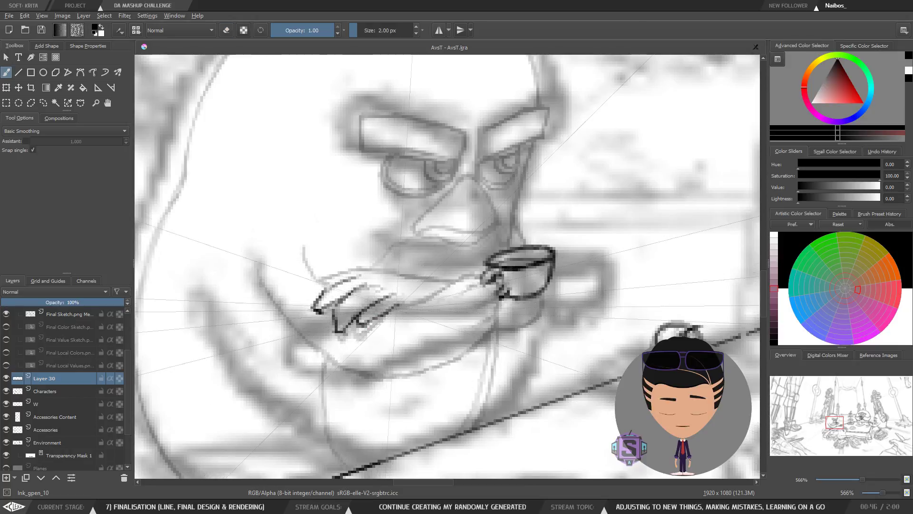
# Compare the scowling bird's inked fingers in mirrored view and try to add the lowest finger with the 2 px brush.
pyautogui.press('-')
pyautogui.press('-')
pyautogui.press('m')
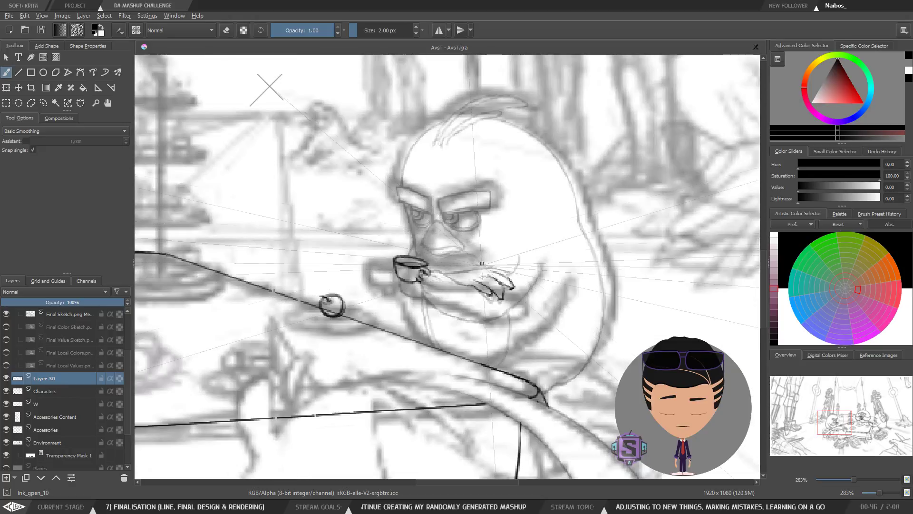
pyautogui.press('m')
pyautogui.press('+')
pyautogui.press('+')
pyautogui.press('e')
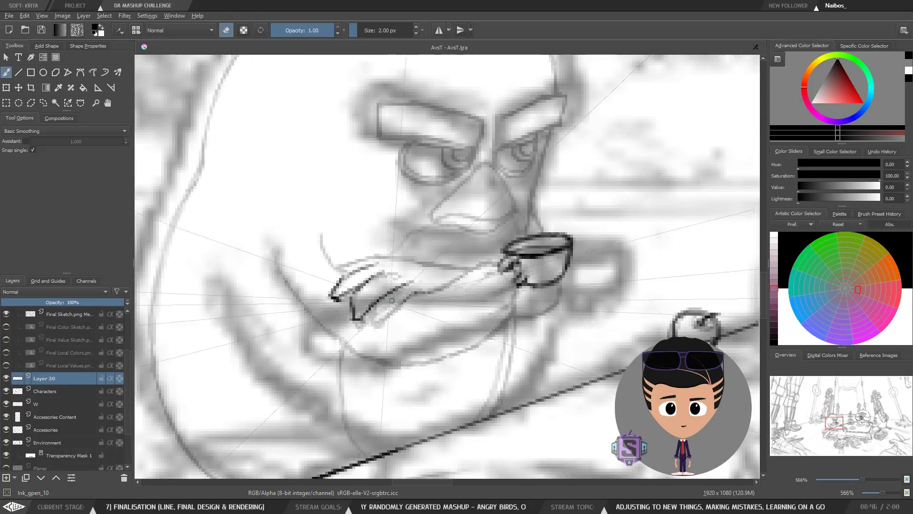
pyautogui.press('e')
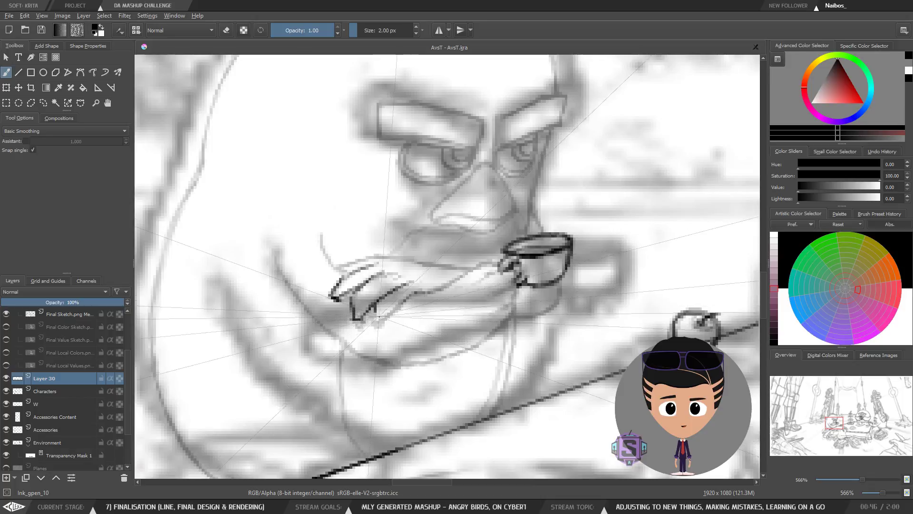
pyautogui.moveTo(377, 314)
pyautogui.mouseDown()
pyautogui.moveTo(419, 295)
pyautogui.moveTo(391, 322)
pyautogui.moveTo(404, 305)
pyautogui.mouseUp()
pyautogui.press('e')
pyautogui.press('e')
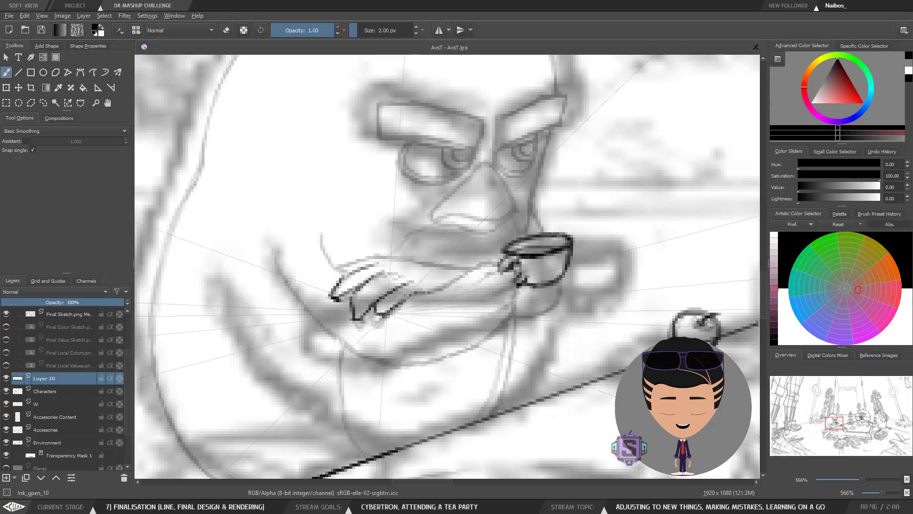
# Check the folded hand in the wider scene, outline-select its newly inked fingers on Layer 30, delete them and deselect.
pyautogui.press('-')
pyautogui.press('-')
pyautogui.press('m')
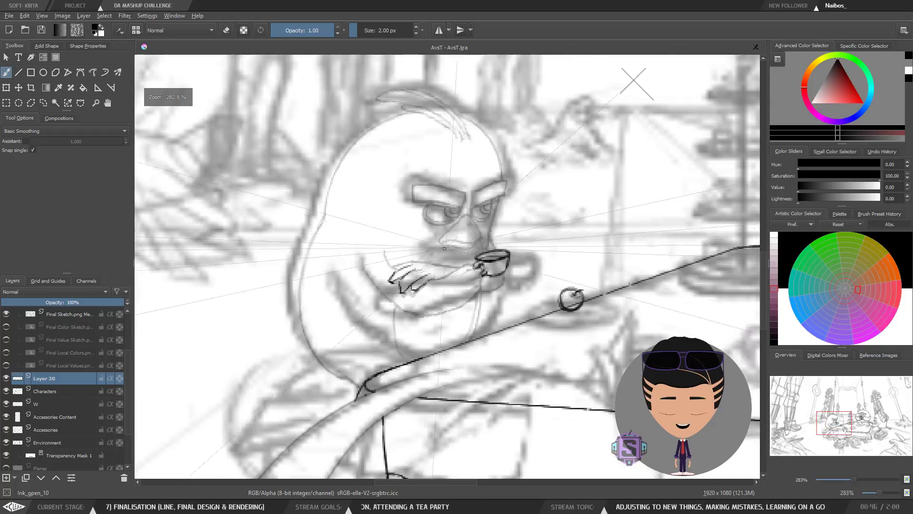
pyautogui.press('m')
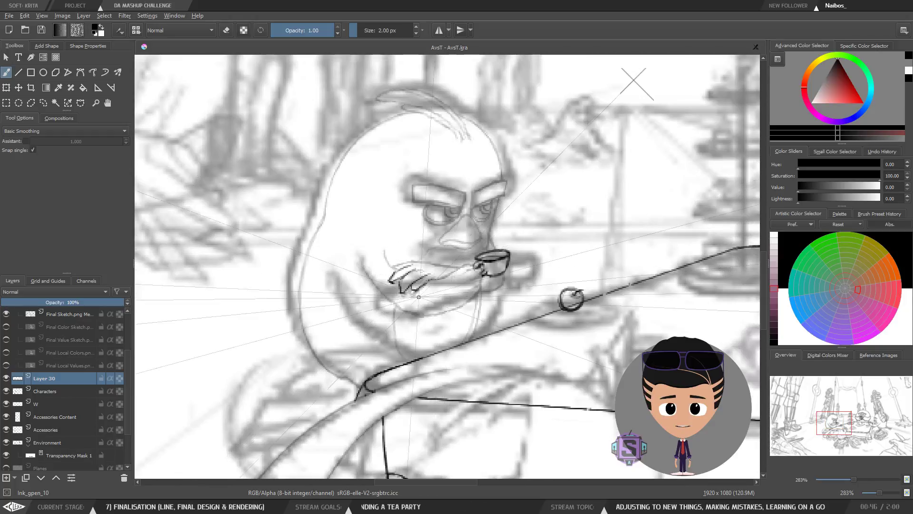
pyautogui.press('l')
pyautogui.moveTo(426, 260); pyautogui.dragTo(436, 283)
pyautogui.press('Delete')
pyautogui.hotkey('ctrl', 'shift', 'a')
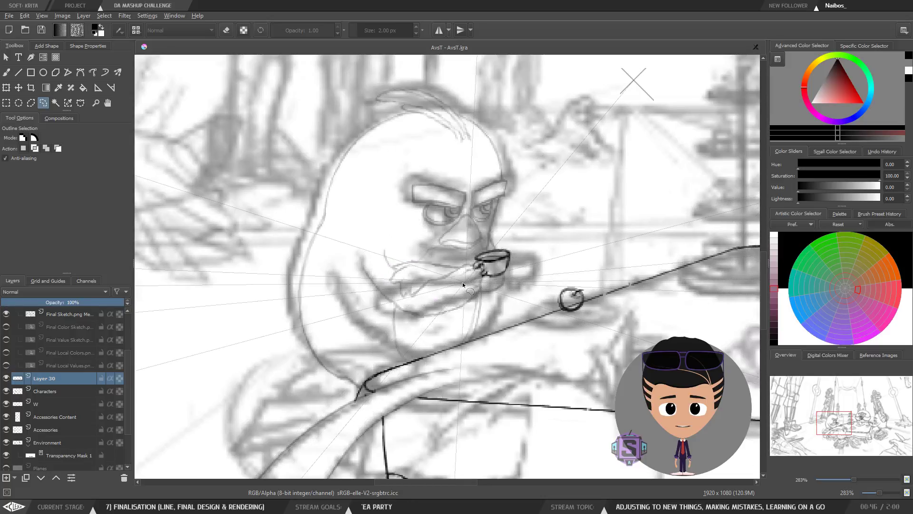
# Ink the upper contour of the scowling bird's cup-holding hand on Layer 30 with the 2 px brush.
pyautogui.press('m')
pyautogui.press('+')
pyautogui.press('+')
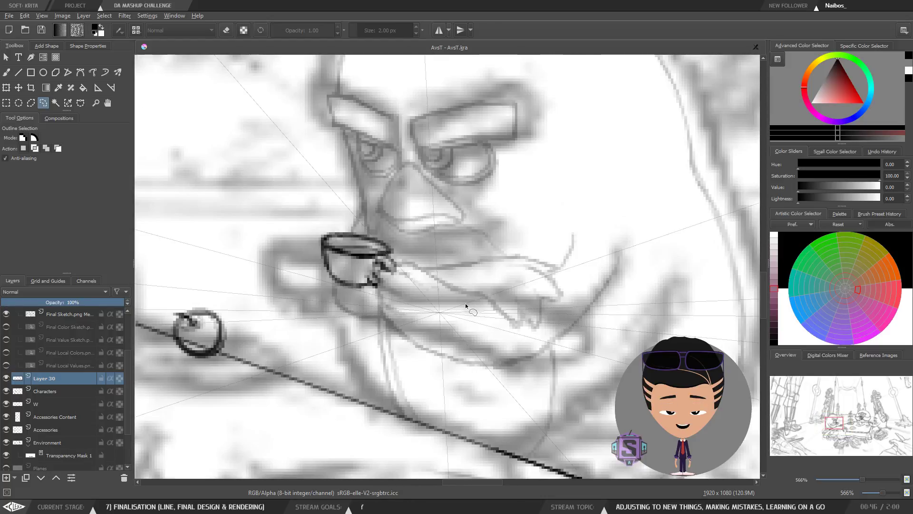
pyautogui.press('m')
pyautogui.press('-')
pyautogui.press('-')
pyautogui.press('+')
pyautogui.press('+')
pyautogui.press('b')
pyautogui.moveTo(493, 317)
pyautogui.mouseDown()
pyautogui.moveTo(331, 311)
pyautogui.moveTo(427, 324)
pyautogui.moveTo(436, 334)
pyautogui.mouseUp()
pyautogui.press('e')
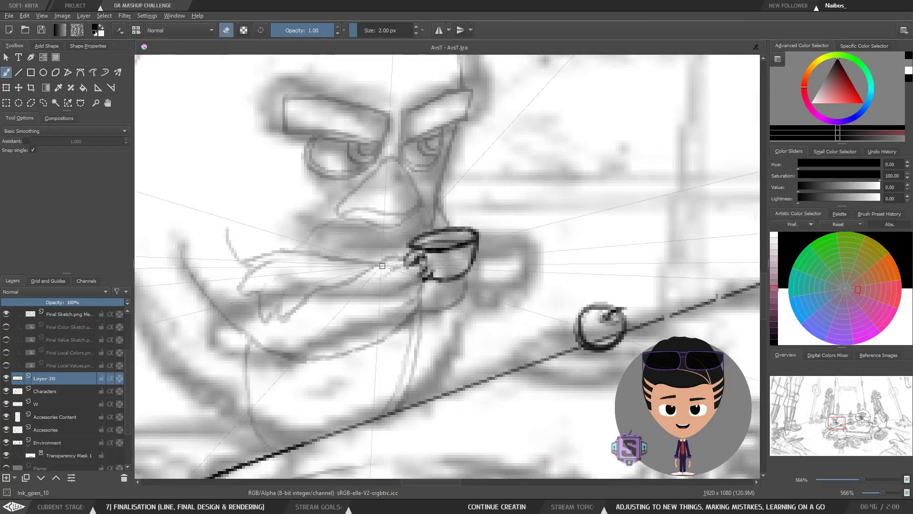
pyautogui.press('e')
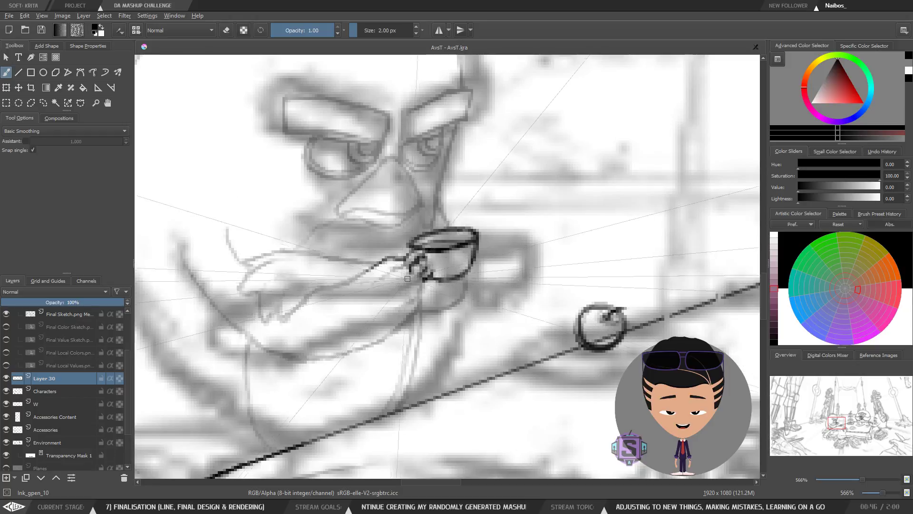
# Try to ink the lower finger strokes of the hand holding the cup, check them in the wider view and undo them.
pyautogui.moveTo(408, 273)
pyautogui.mouseDown()
pyautogui.moveTo(376, 281)
pyautogui.moveTo(407, 274)
pyautogui.moveTo(415, 286)
pyautogui.mouseUp()
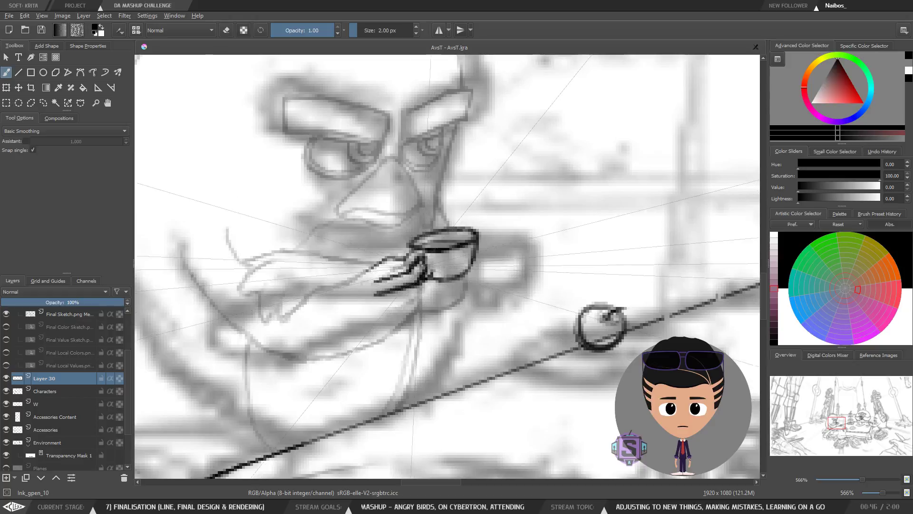
pyautogui.press('-')
pyautogui.press('-')
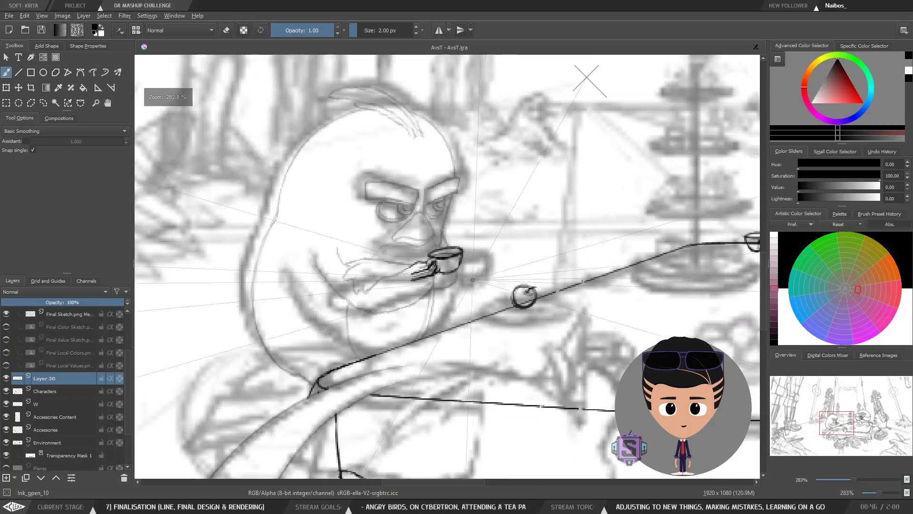
pyautogui.press('+')
pyautogui.press('+')
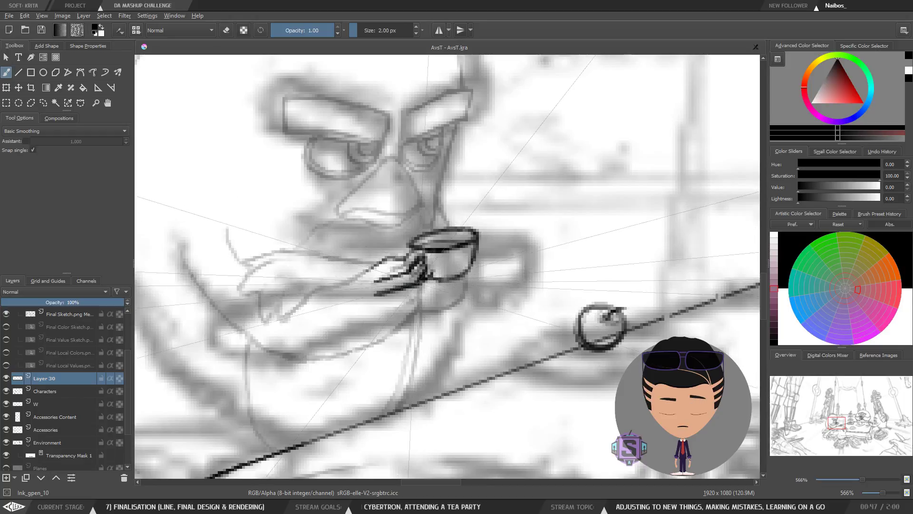
pyautogui.hotkey('ctrl', 'z')
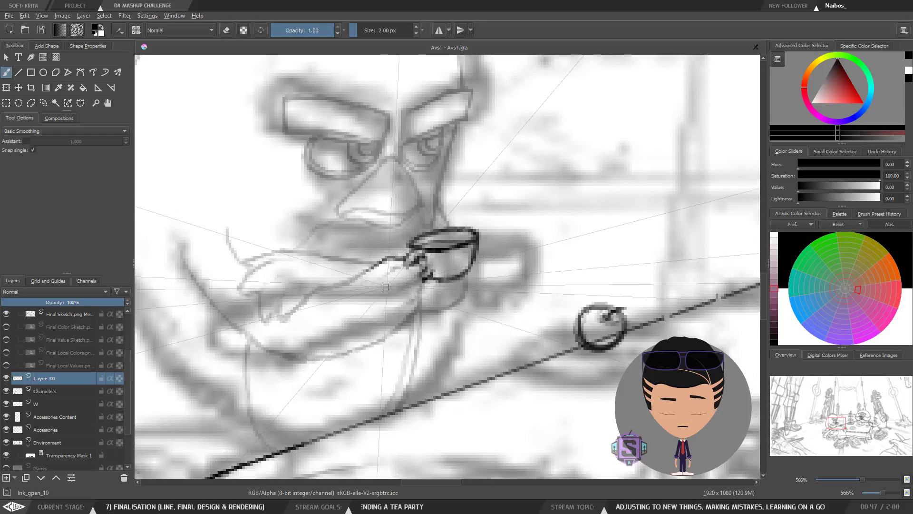
# Ink the lower finger contours of the scowling bird's cup-holding hand on Layer 30 with the 2 px brush.
pyautogui.moveTo(419, 259); pyautogui.dragTo(380, 293)
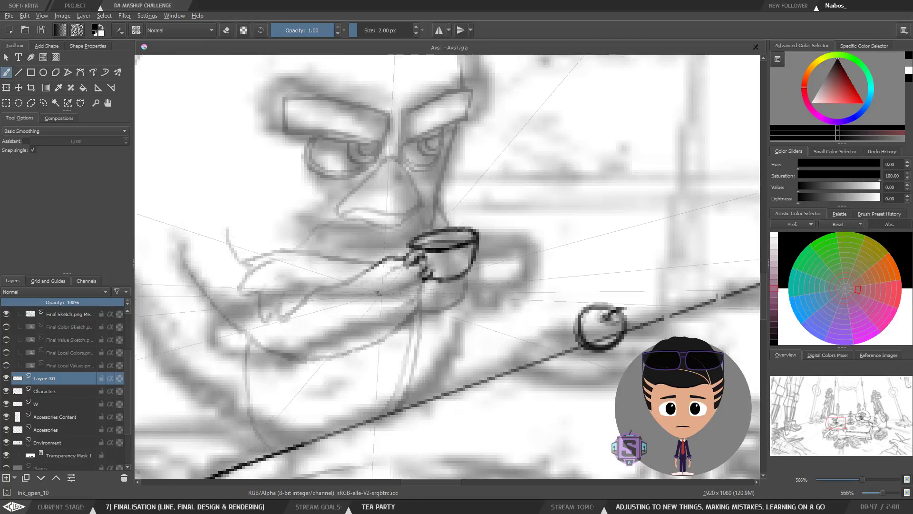
pyautogui.moveTo(430, 276); pyautogui.dragTo(399, 289)
pyautogui.scroll(-1, 443, 290)
pyautogui.scroll(1, 443, 290)
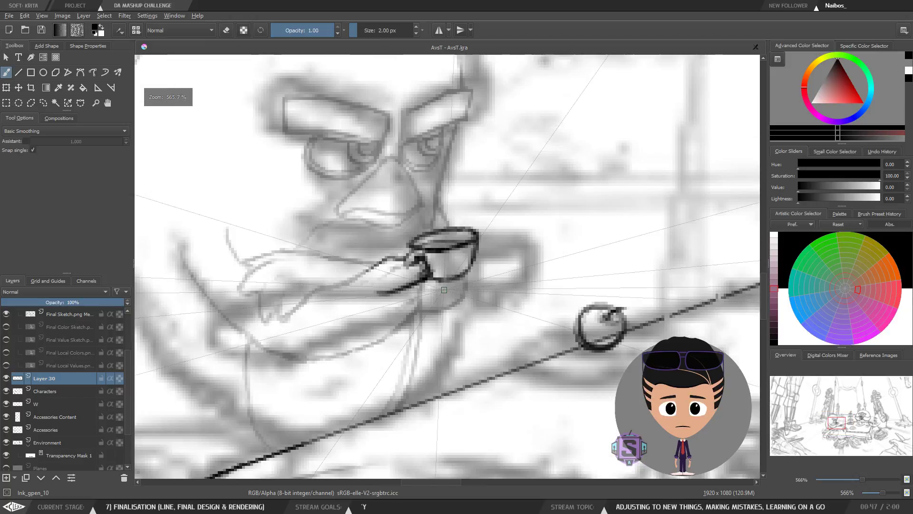
pyautogui.scroll(2, 405, 283)
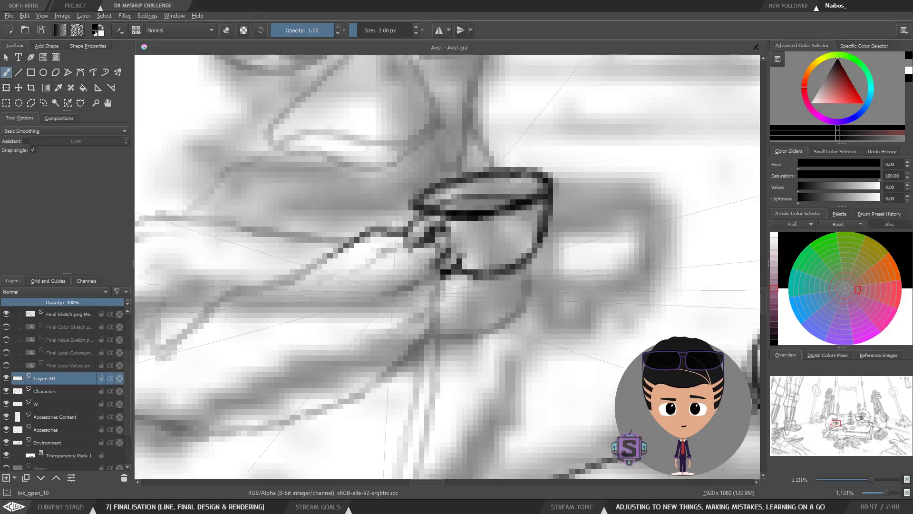
pyautogui.moveTo(391, 295); pyautogui.dragTo(418, 286)
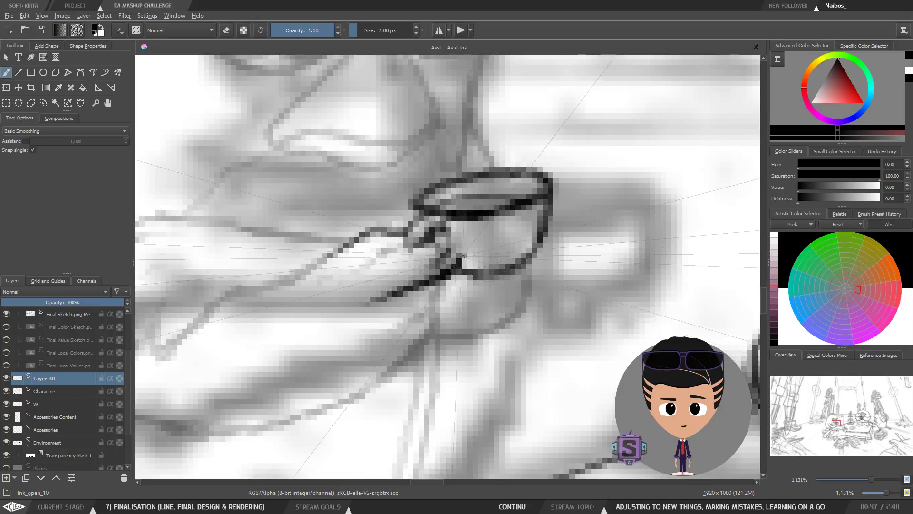
pyautogui.scroll(-4, 462, 253)
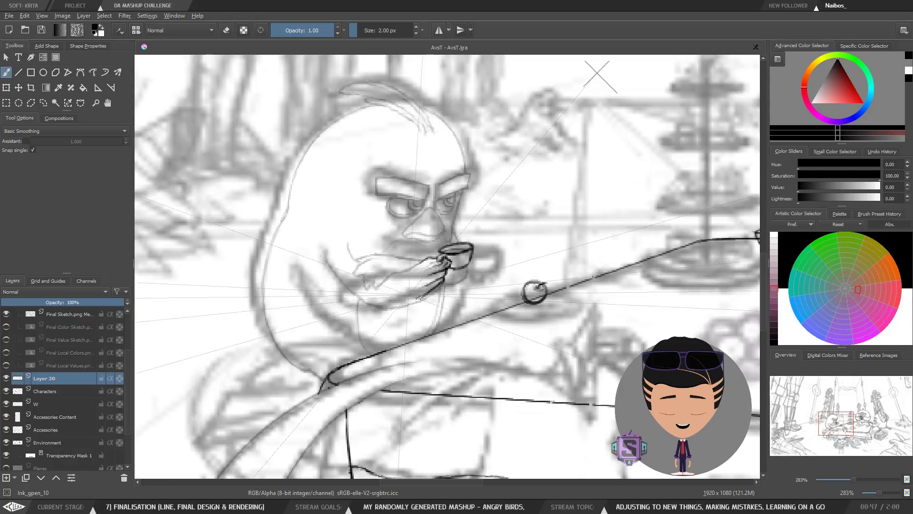
# Set the brush size to 4 px, refine the hand's lowest finger lines and check them in mirrored view.
pyautogui.press('e')
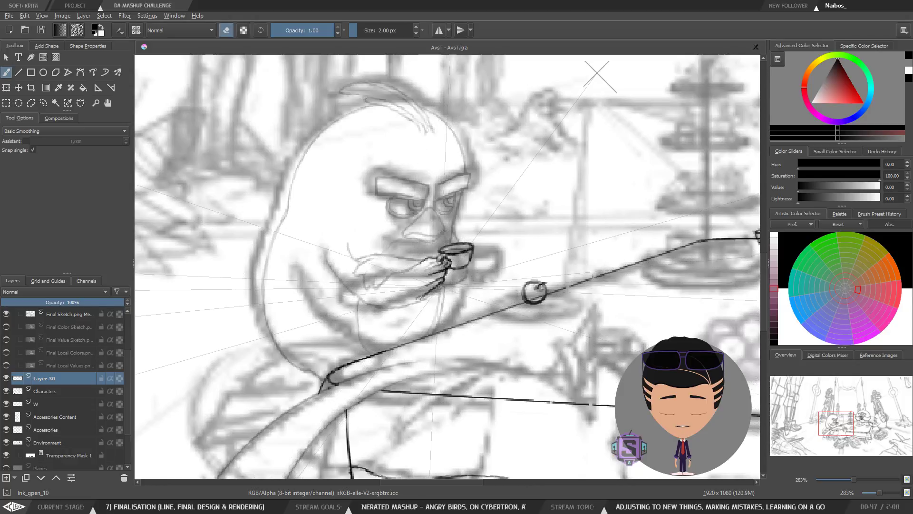
pyautogui.press('e')
pyautogui.moveTo(423, 298); pyautogui.dragTo(434, 288)
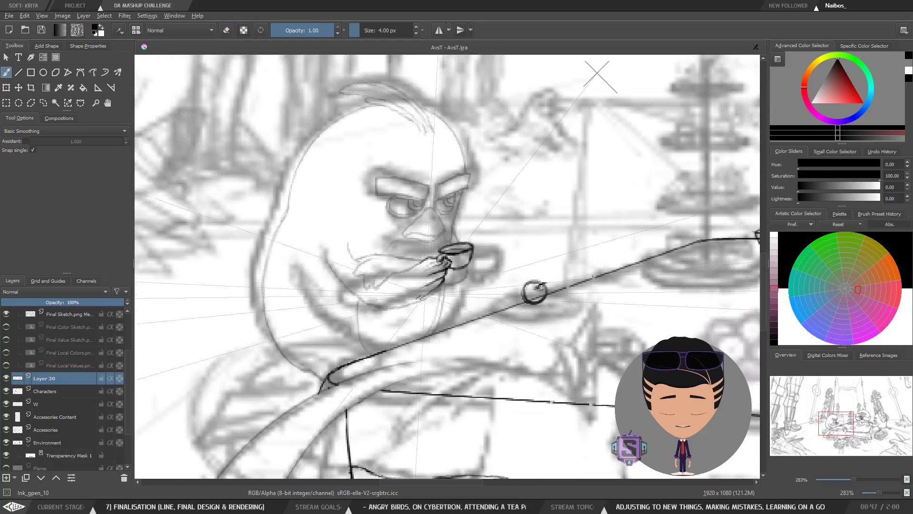
pyautogui.press('e')
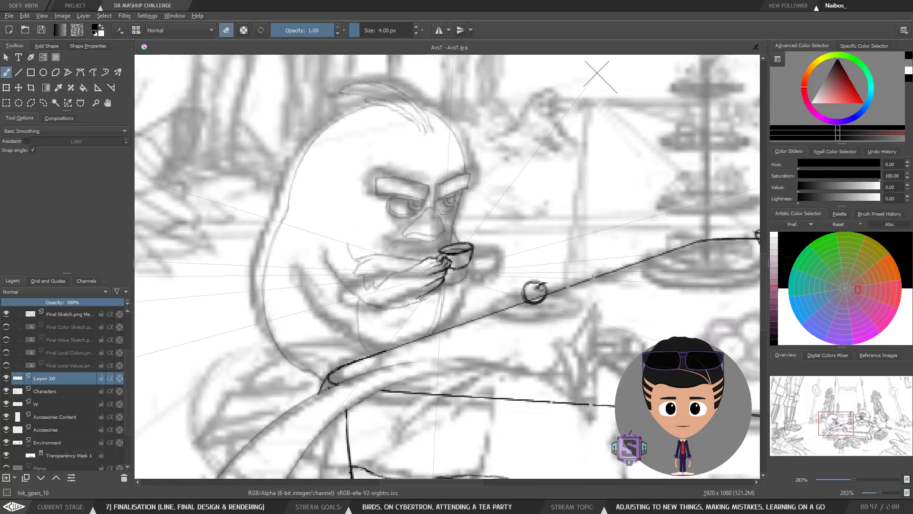
pyautogui.press('m')
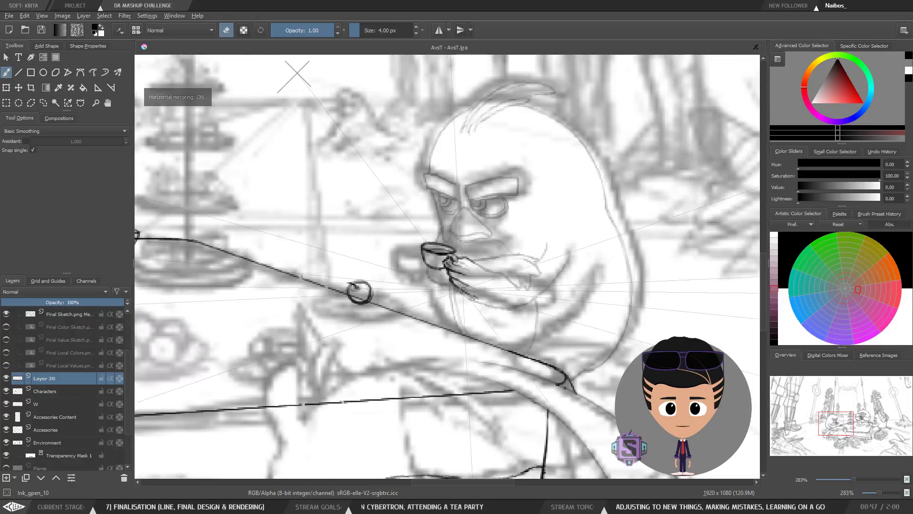
pyautogui.press('m')
# Ink the inner finger lines beside the cup handle and clean them up, alternating the 4 px brush and eraser mode.
pyautogui.scroll(3, 456, 293)
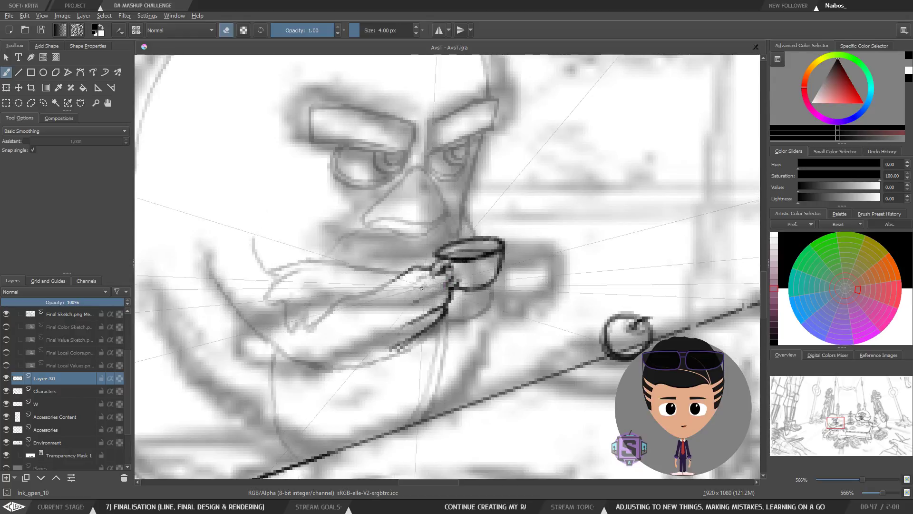
pyautogui.press('e')
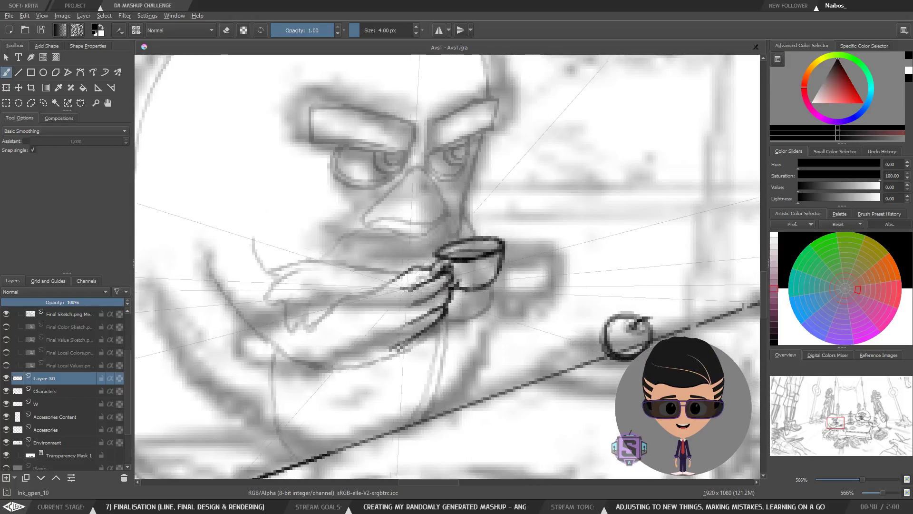
pyautogui.scroll(-2, 420, 285)
pyautogui.press('e')
pyautogui.scroll(2, 420, 287)
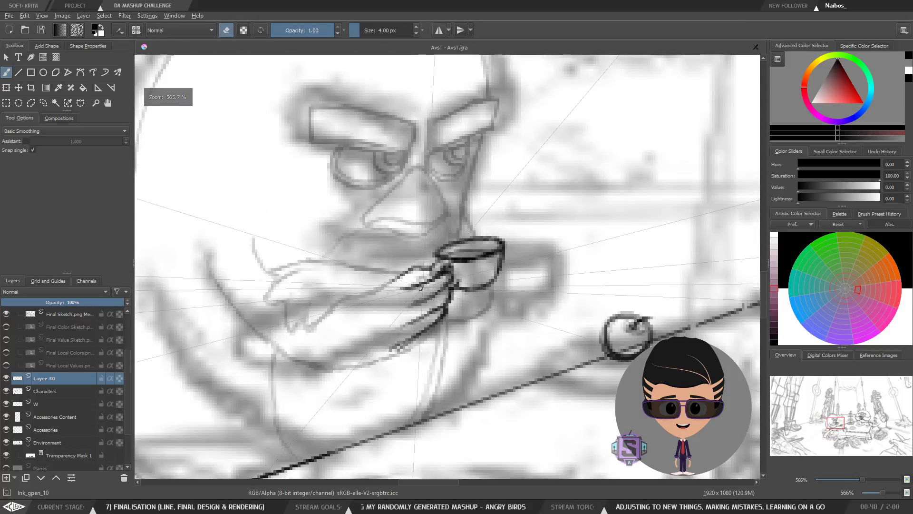
pyautogui.press('e')
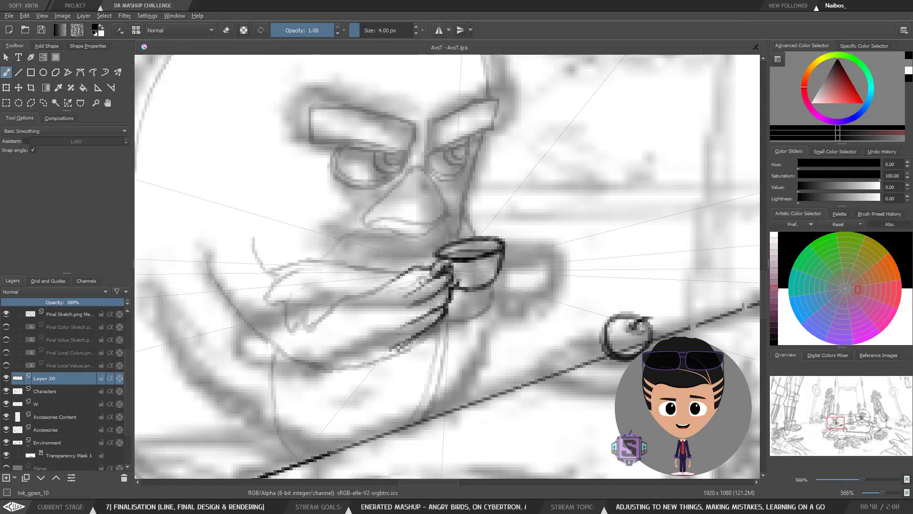
pyautogui.press('e')
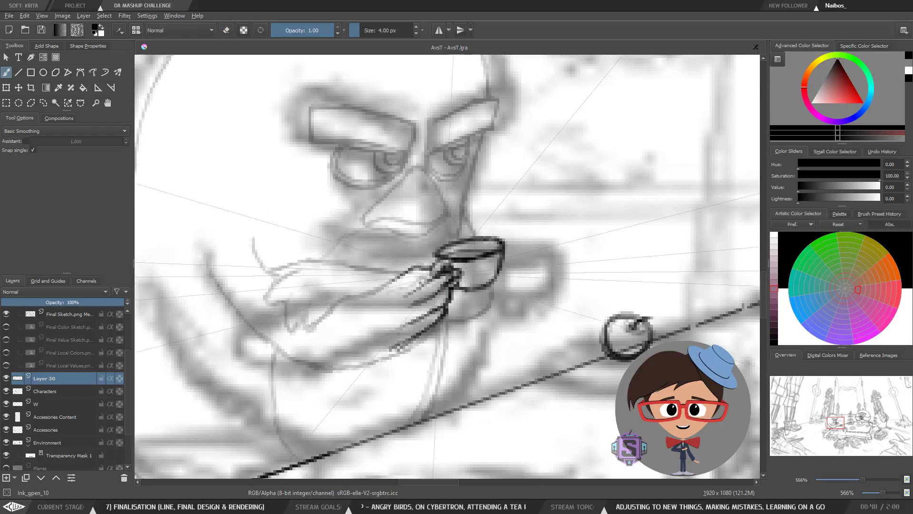
pyautogui.press('e')
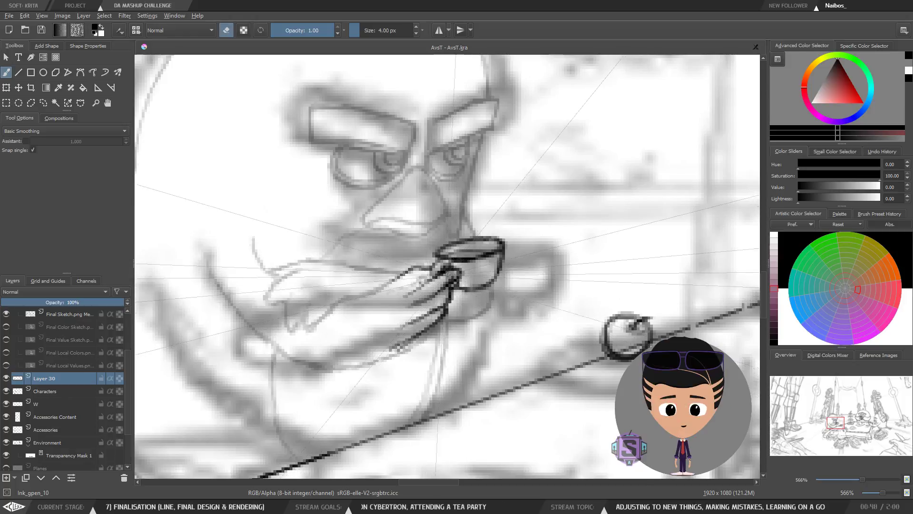
# Try to ink fingers across the cup in mirrored view with the 4 px brush and undo the strokes.
pyautogui.scroll(-2, 449, 275)
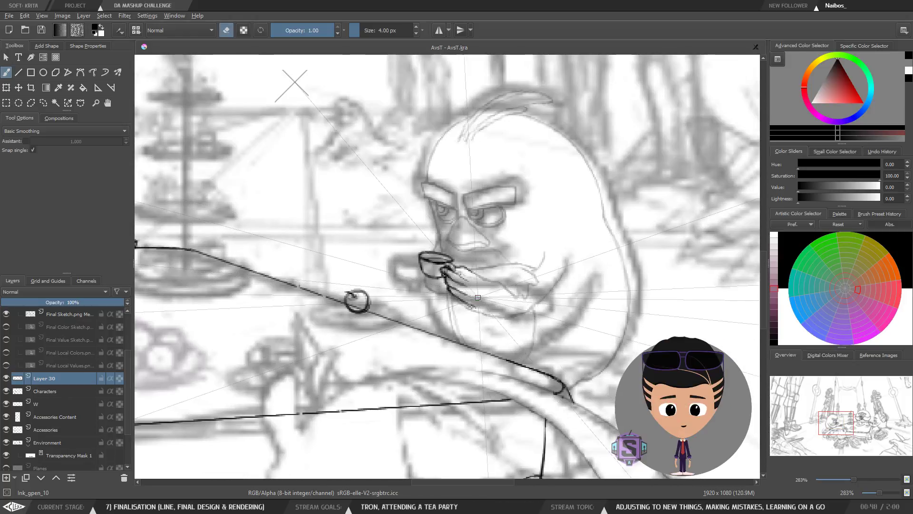
pyautogui.scroll(1, 471, 303)
pyautogui.scroll(-1, 471, 302)
pyautogui.scroll(2, 471, 302)
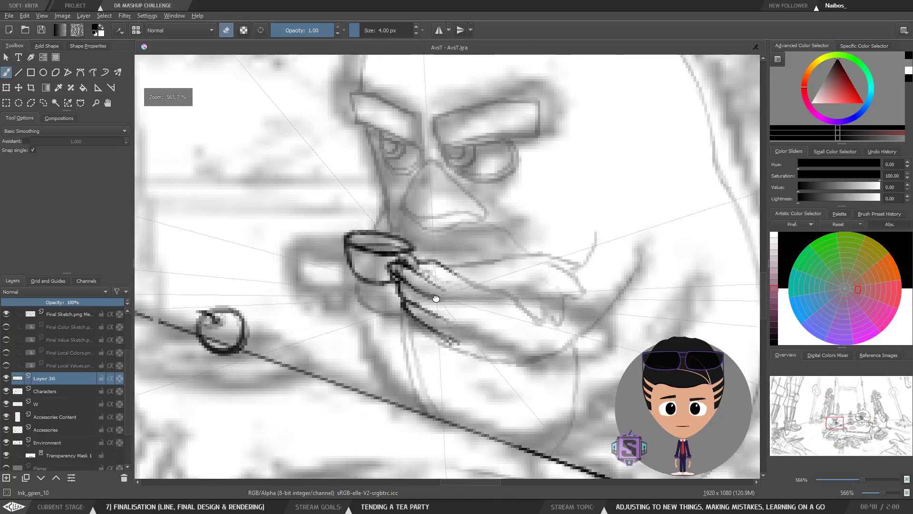
pyautogui.press('e')
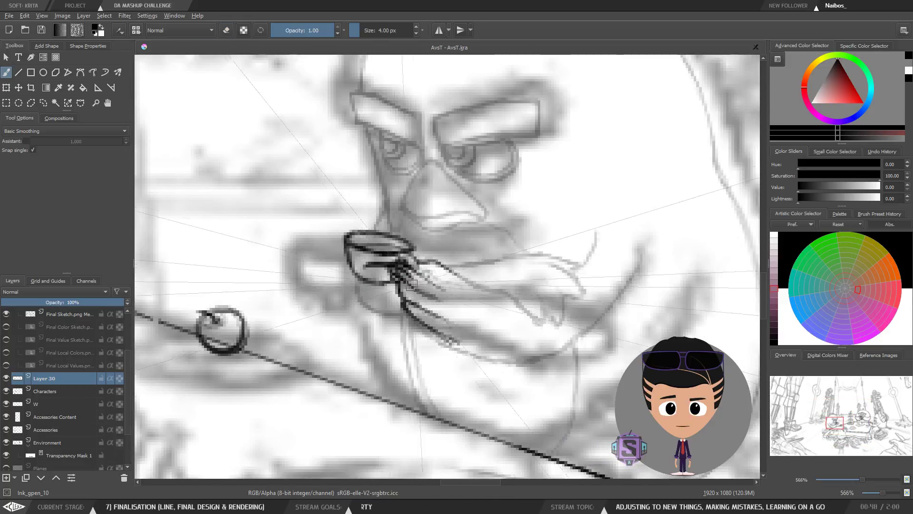
pyautogui.hotkey('ctrl', 'z')
pyautogui.moveTo(334, 269); pyautogui.dragTo(410, 276)
pyautogui.hotkey('ctrl', 'z')
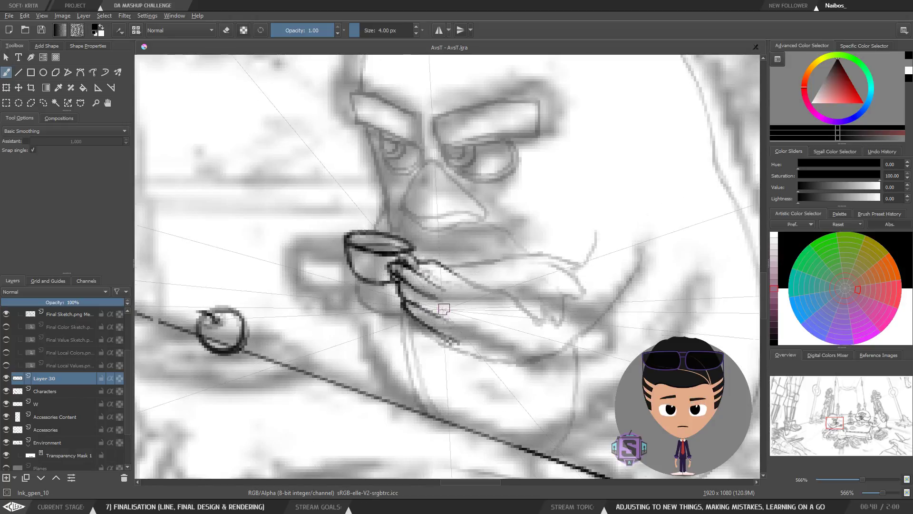
# Refine the finger lines near the cup and darken the hand's upper contour with the 4 px brush.
pyautogui.scroll(2, 440, 266)
pyautogui.press('e')
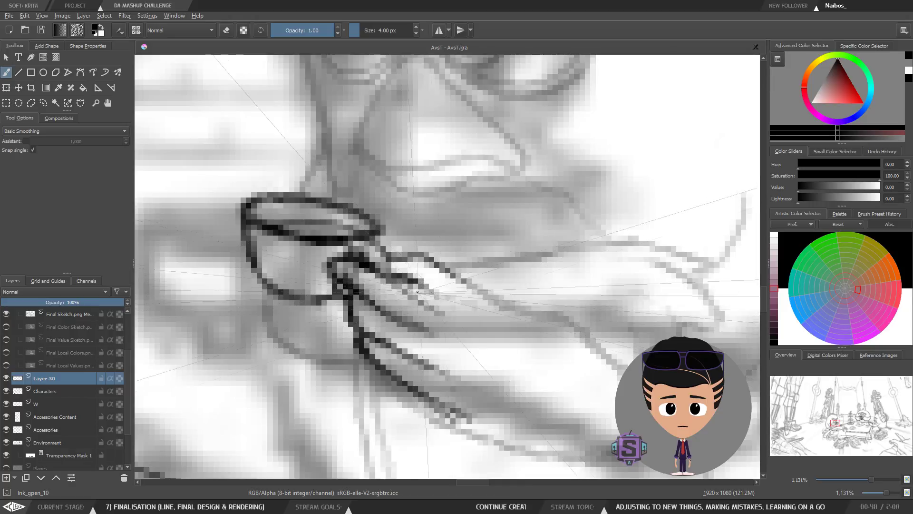
pyautogui.scroll(-4, 428, 290)
pyautogui.scroll(2, 460, 289)
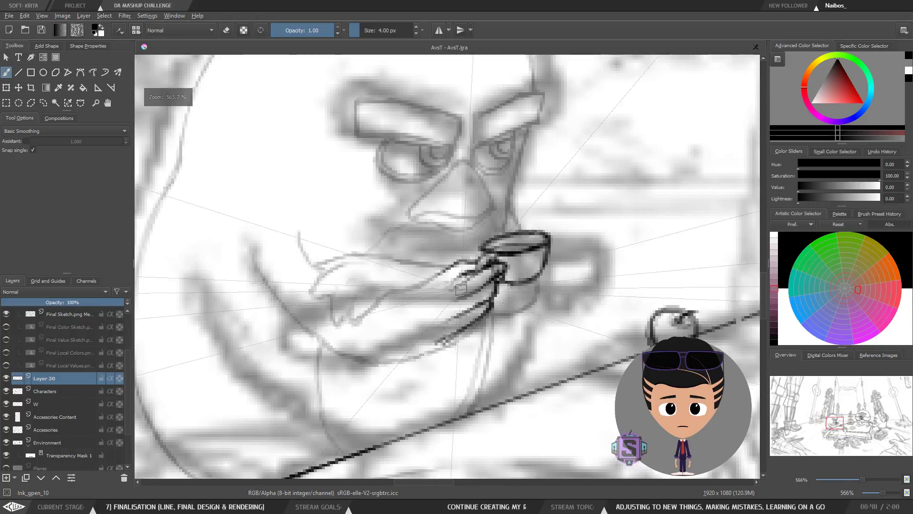
pyautogui.press('e')
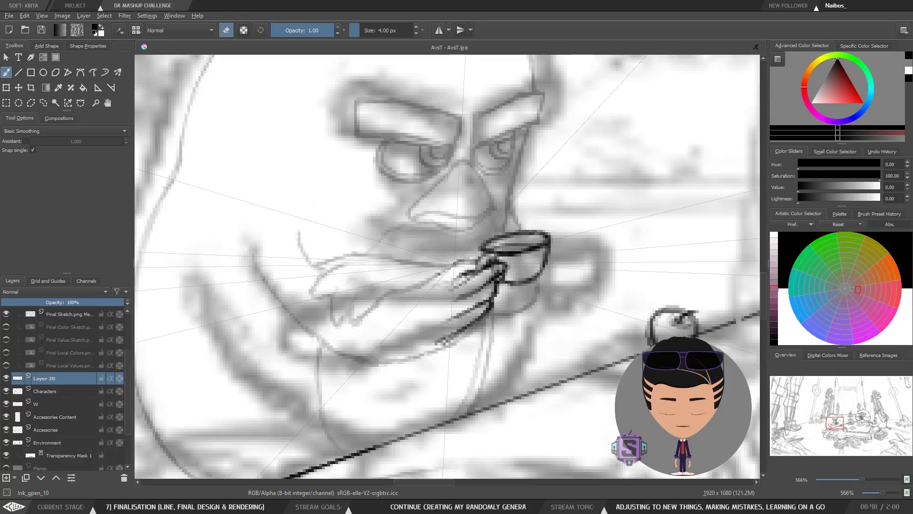
pyautogui.press('e')
pyautogui.moveTo(436, 275); pyautogui.dragTo(459, 259)
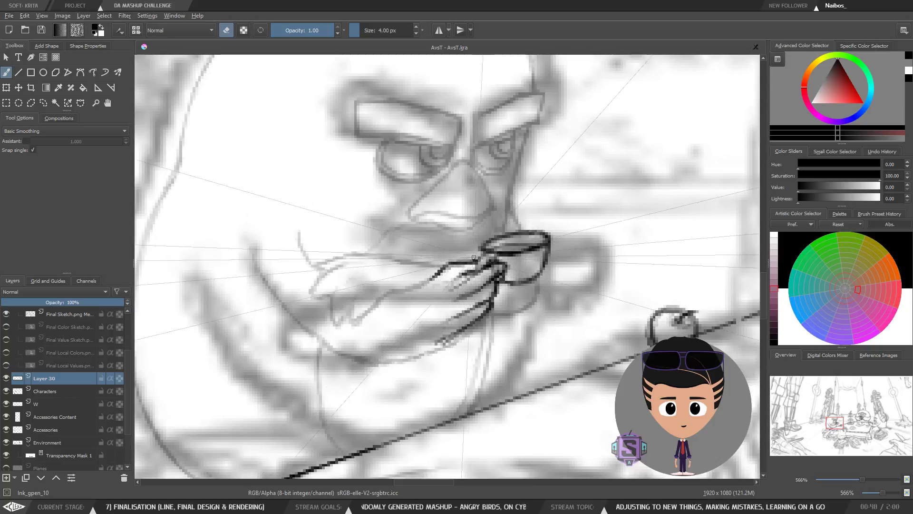
# Check the scowling bird's inked hand in mirrored and wider views and compare it with the round bird's hand.
pyautogui.press('-')
pyautogui.press('-')
pyautogui.press('m')
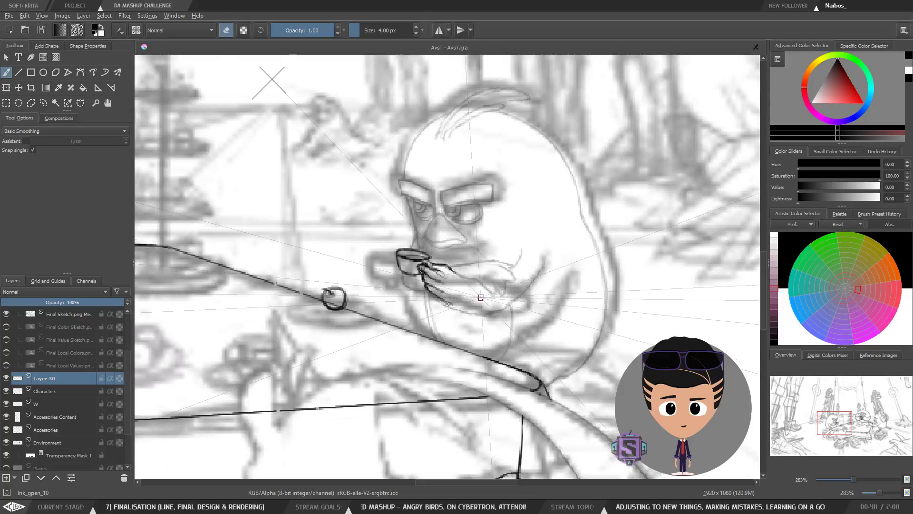
pyautogui.press('m')
pyautogui.press('-')
pyautogui.press('-')
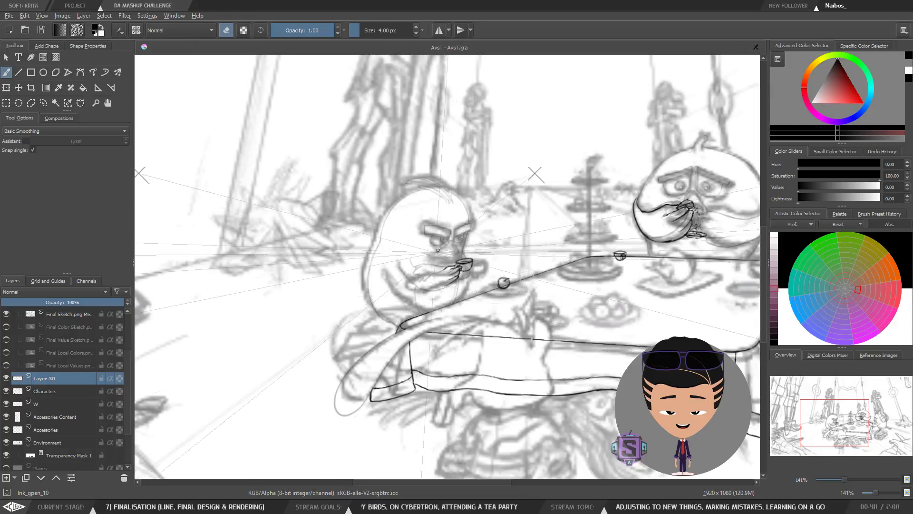
pyautogui.press('+')
pyautogui.press('+')
pyautogui.moveTo(732, 199); pyautogui.dragTo(312, 326)
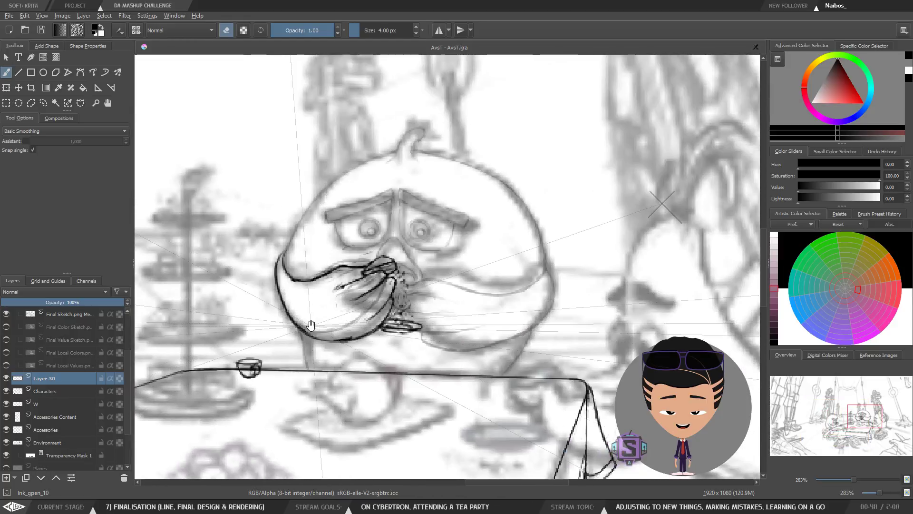
pyautogui.moveTo(413, 340); pyautogui.dragTo(507, 297)
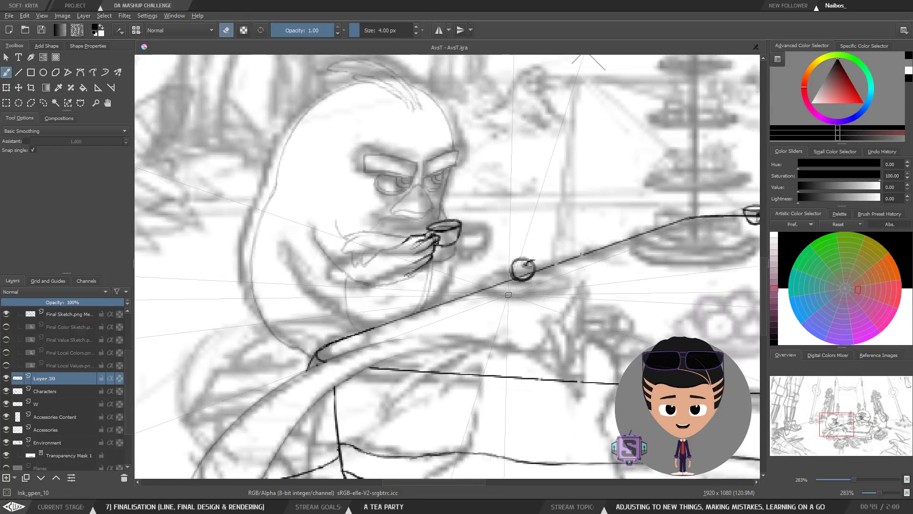
pyautogui.moveTo(585, 285); pyautogui.dragTo(488, 304)
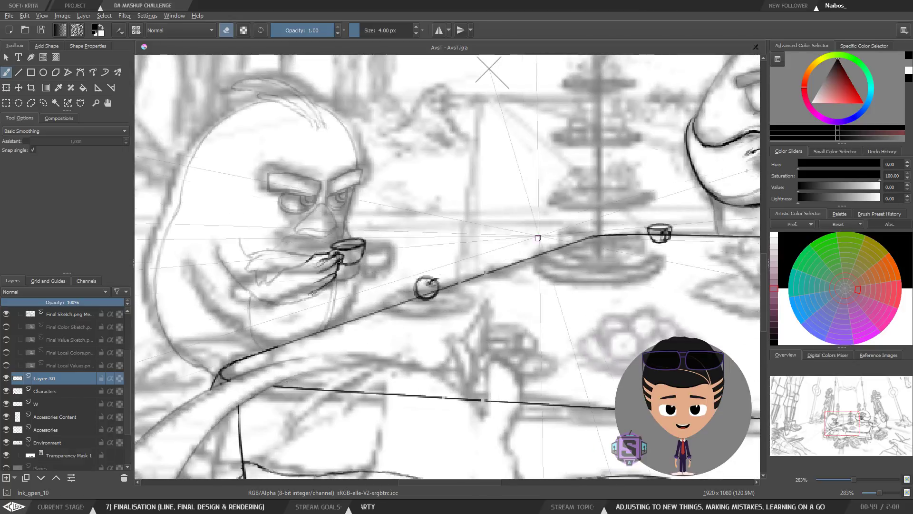
pyautogui.moveTo(429, 238); pyautogui.dragTo(489, 257)
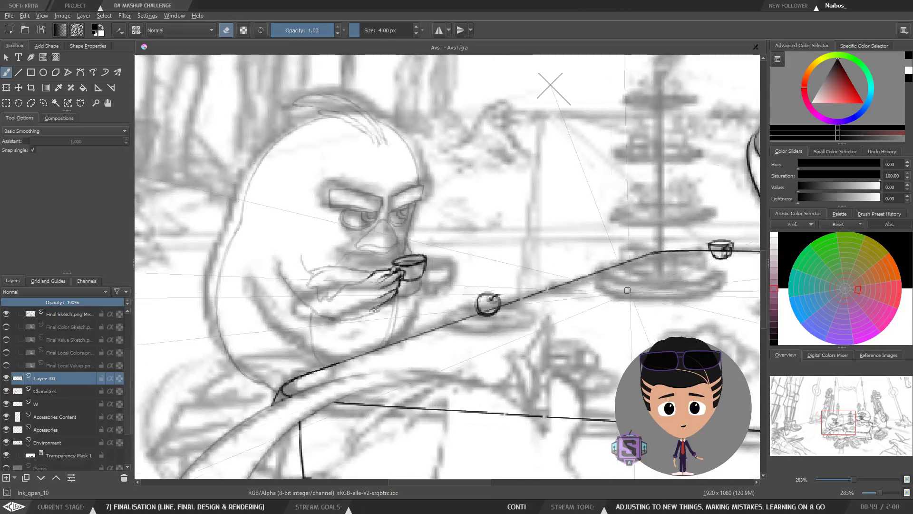
# Examine the round bird's inked hand and its uninked opposite arm up close, at wider zoom and in mirrored view.
pyautogui.moveTo(670, 273); pyautogui.dragTo(326, 341)
pyautogui.scroll(2, 563, 280)
pyautogui.moveTo(533, 242); pyautogui.dragTo(428, 320)
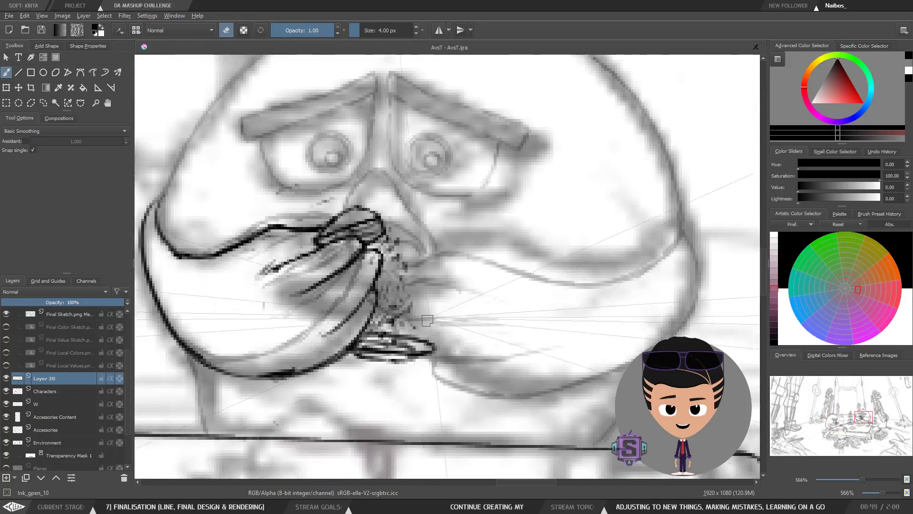
pyautogui.hotkey('ctrl', '-')
pyautogui.hotkey('ctrl', '-')
pyautogui.press('m')
pyautogui.press('m')
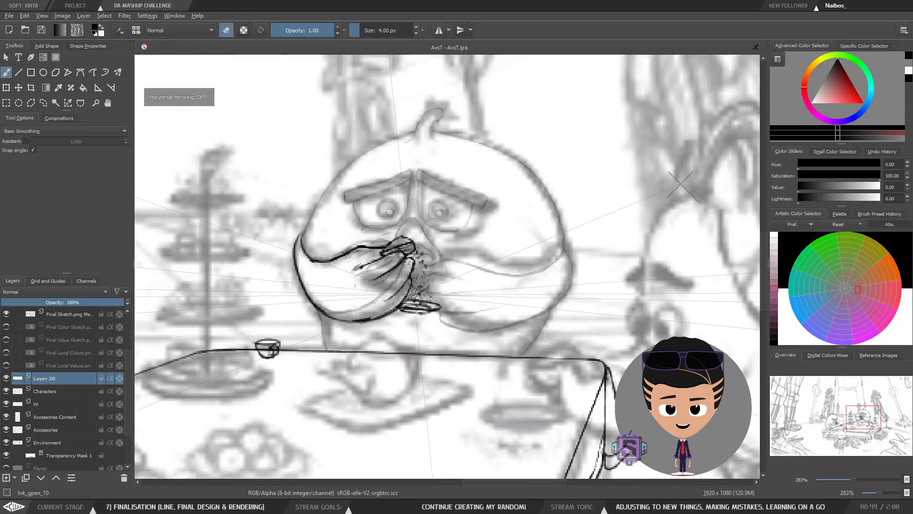
pyautogui.moveTo(427, 332); pyautogui.dragTo(396, 324)
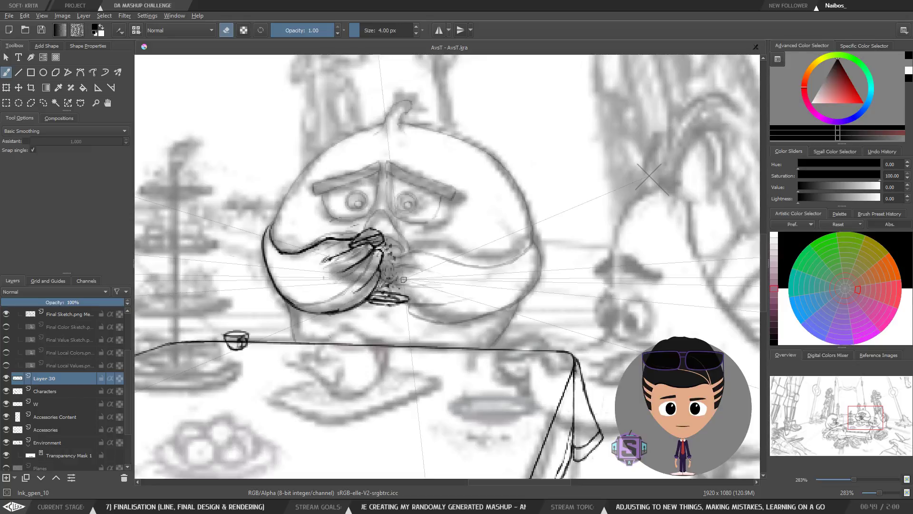
pyautogui.hotkey('ctrl', '+')
pyautogui.hotkey('ctrl', '+')
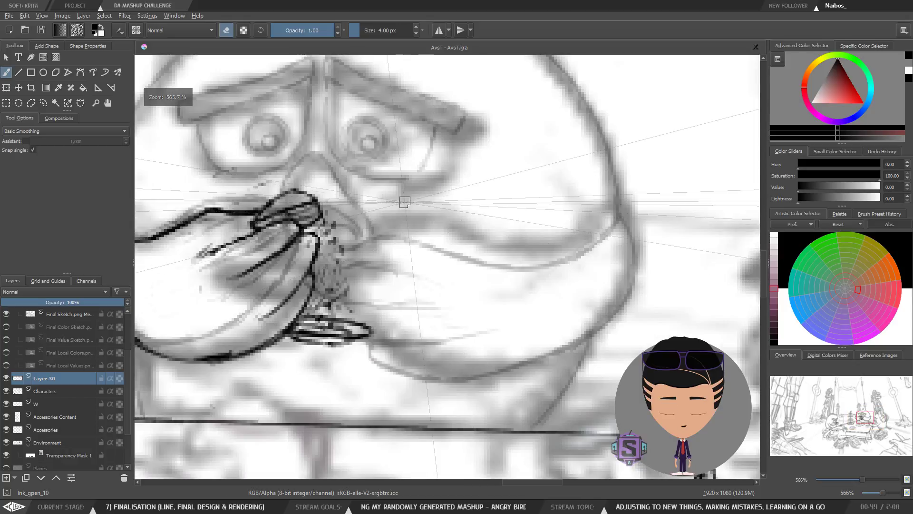
pyautogui.moveTo(393, 279); pyautogui.dragTo(514, 301)
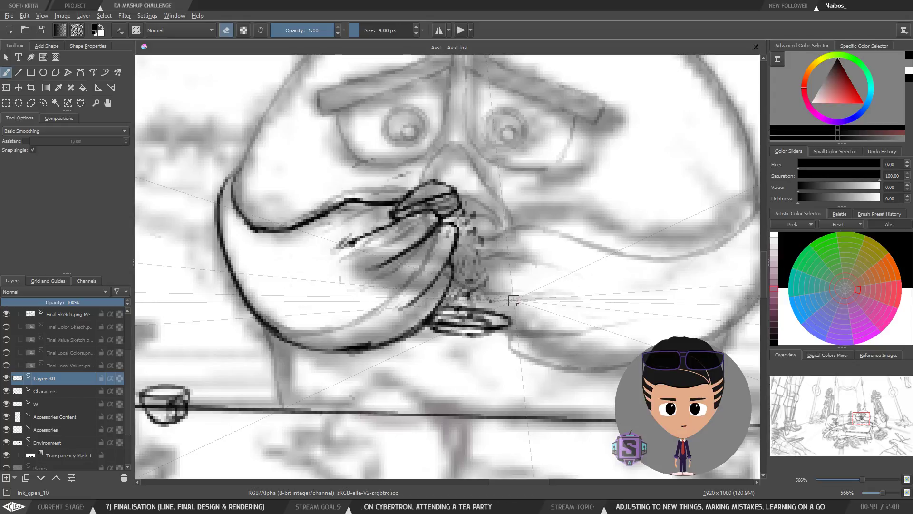
pyautogui.scroll(-1, 457, 178)
pyautogui.scroll(1, 456, 181)
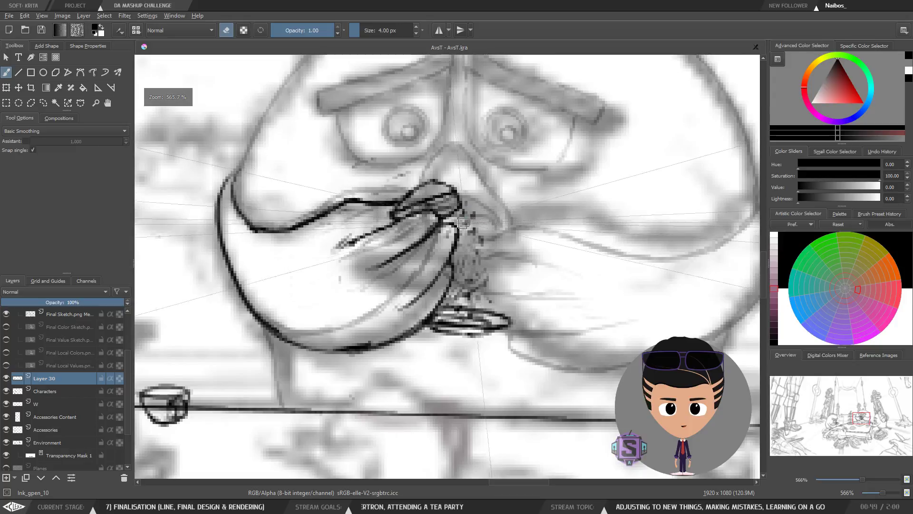
# Ink the upper contour of the round bird's opposite arm from the saucer to the shoulder with the 4 px brush.
pyautogui.moveTo(515, 271); pyautogui.dragTo(406, 244)
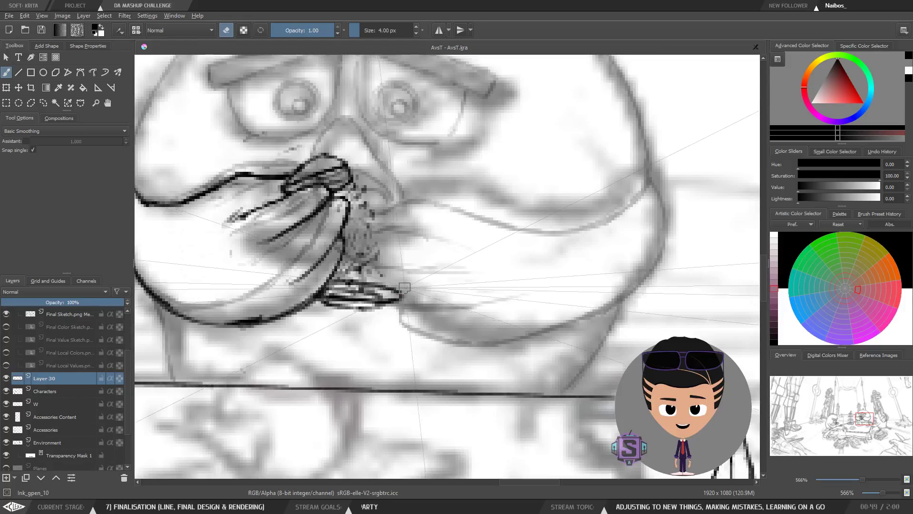
pyautogui.press('e')
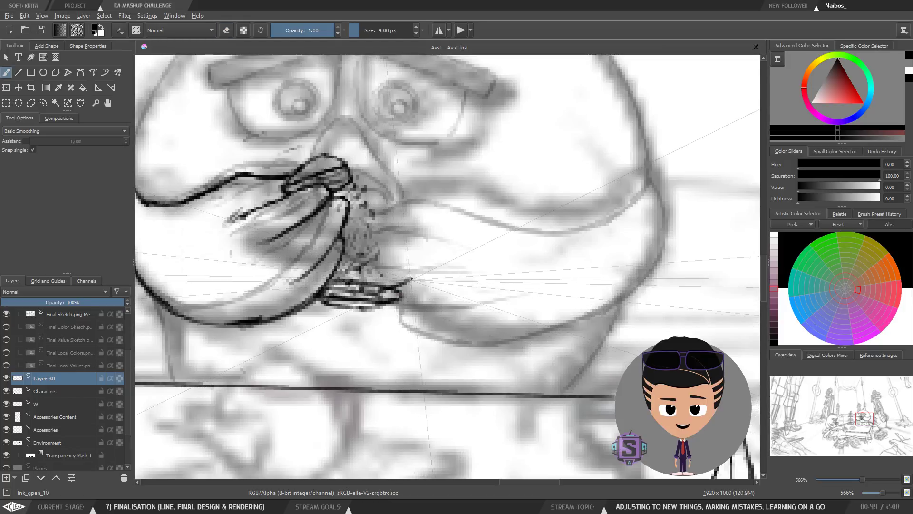
pyautogui.moveTo(412, 283); pyautogui.dragTo(498, 301)
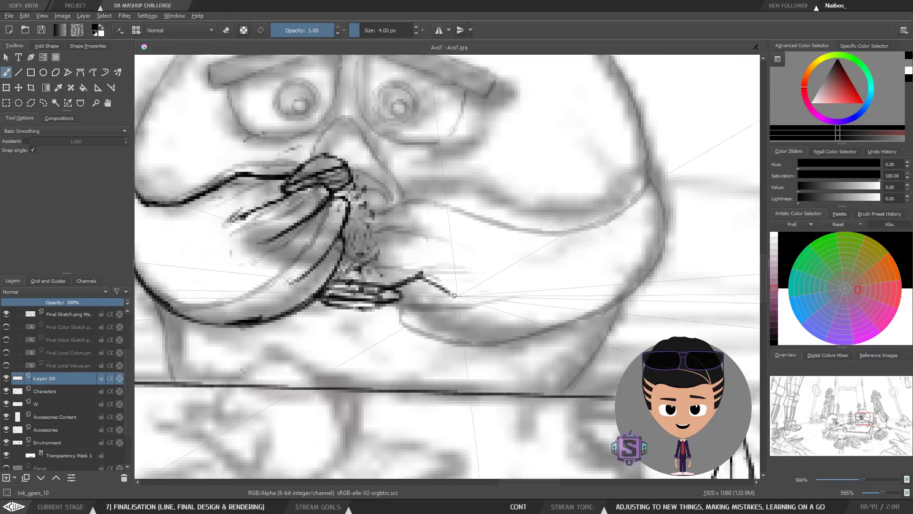
pyautogui.press('e')
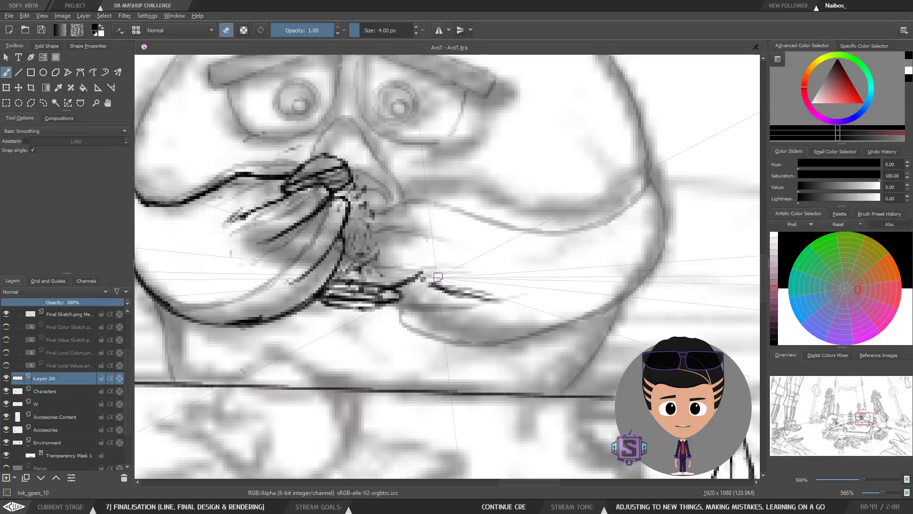
pyautogui.press('e')
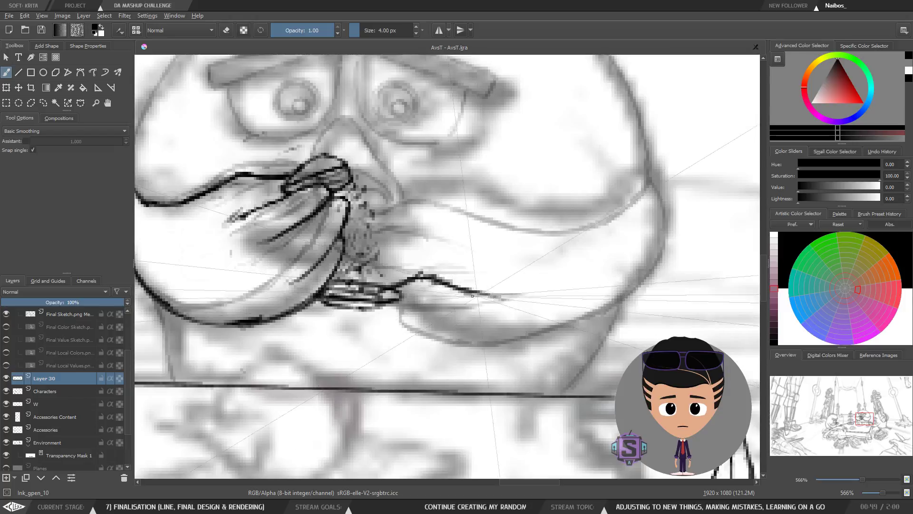
pyautogui.moveTo(539, 281)
pyautogui.mouseDown()
pyautogui.moveTo(618, 231)
pyautogui.moveTo(593, 255)
pyautogui.moveTo(645, 183)
pyautogui.mouseUp()
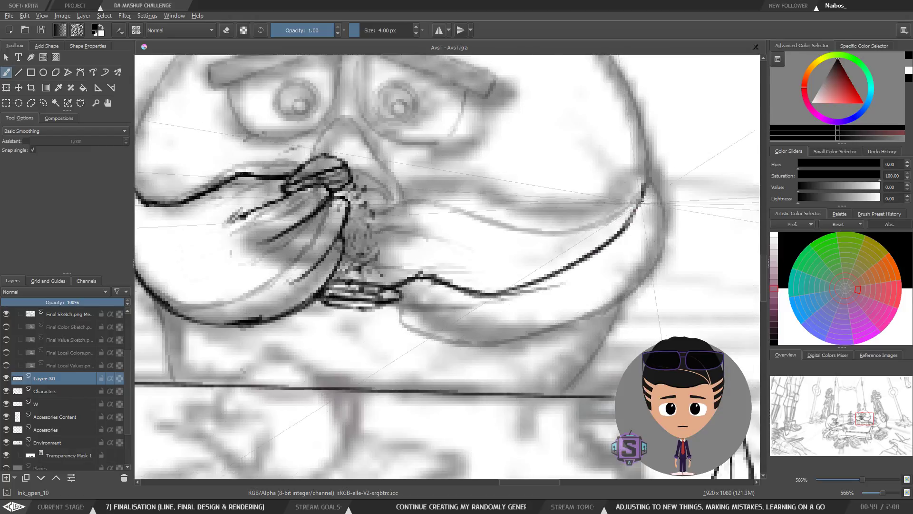
# Try to ink splayed fingers and the hand's lower edge beneath the saucer down to the table line.
pyautogui.moveTo(415, 304)
pyautogui.mouseDown()
pyautogui.moveTo(424, 211)
pyautogui.moveTo(407, 236)
pyautogui.mouseUp()
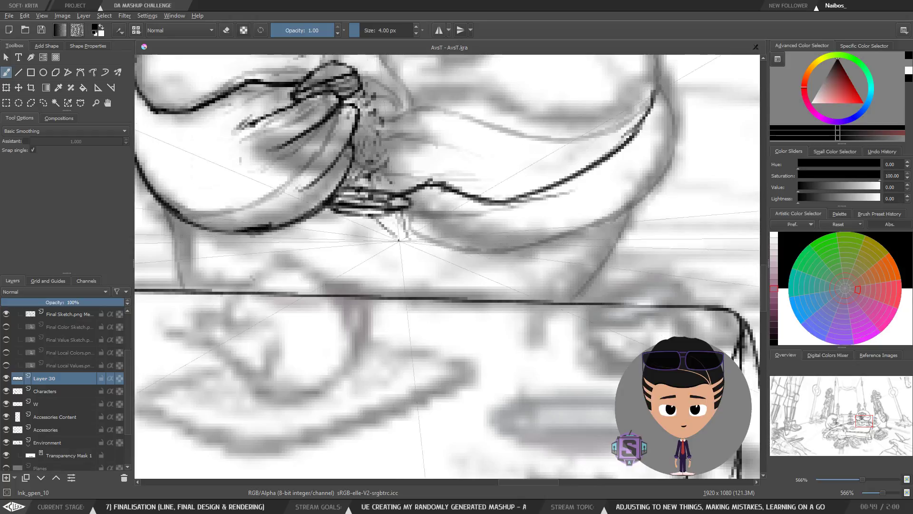
pyautogui.moveTo(365, 218); pyautogui.dragTo(456, 243)
pyautogui.moveTo(367, 226)
pyautogui.mouseDown()
pyautogui.moveTo(446, 263)
pyautogui.moveTo(407, 257)
pyautogui.moveTo(458, 292)
pyautogui.mouseUp()
pyautogui.moveTo(415, 270); pyautogui.dragTo(472, 300)
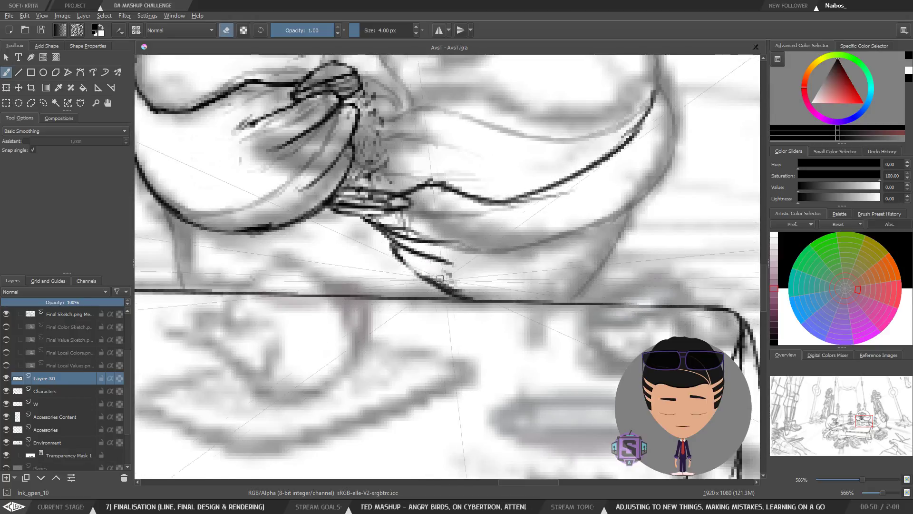
pyautogui.moveTo(451, 263)
pyautogui.mouseDown()
pyautogui.moveTo(412, 249)
pyautogui.moveTo(474, 287)
pyautogui.mouseUp()
pyautogui.press('e')
pyautogui.moveTo(404, 253); pyautogui.dragTo(462, 279)
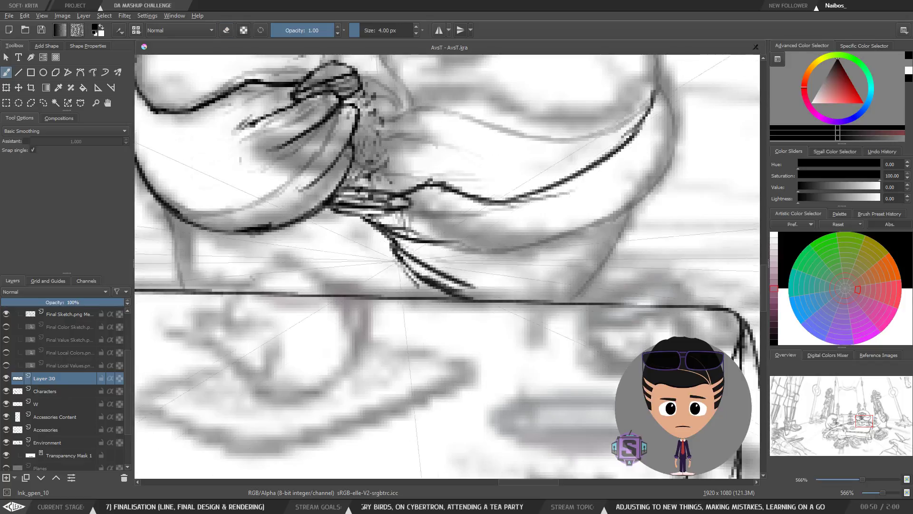
# Ink the arm's outer lower contour from the table edge up to the shoulder and touch up the lines near the hand.
pyautogui.press('-')
pyautogui.press('-')
pyautogui.moveTo(537, 249); pyautogui.dragTo(508, 284)
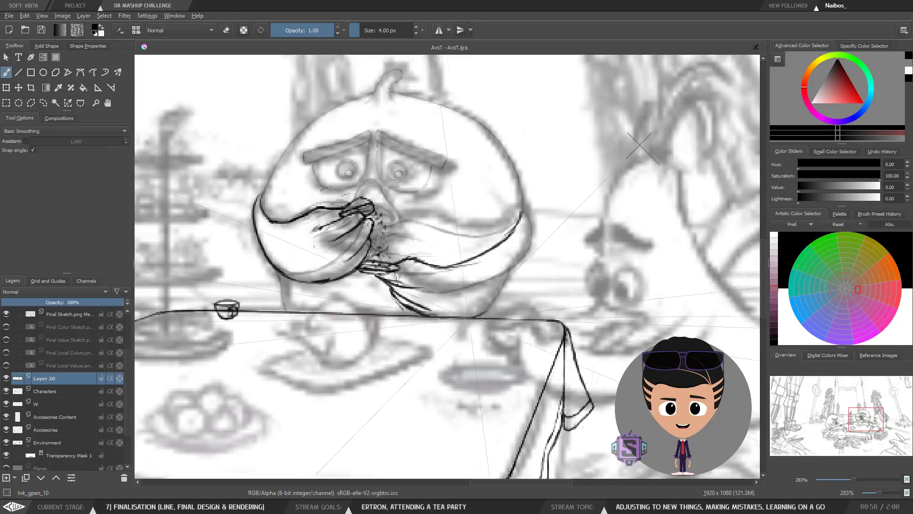
pyautogui.moveTo(470, 318); pyautogui.dragTo(518, 277)
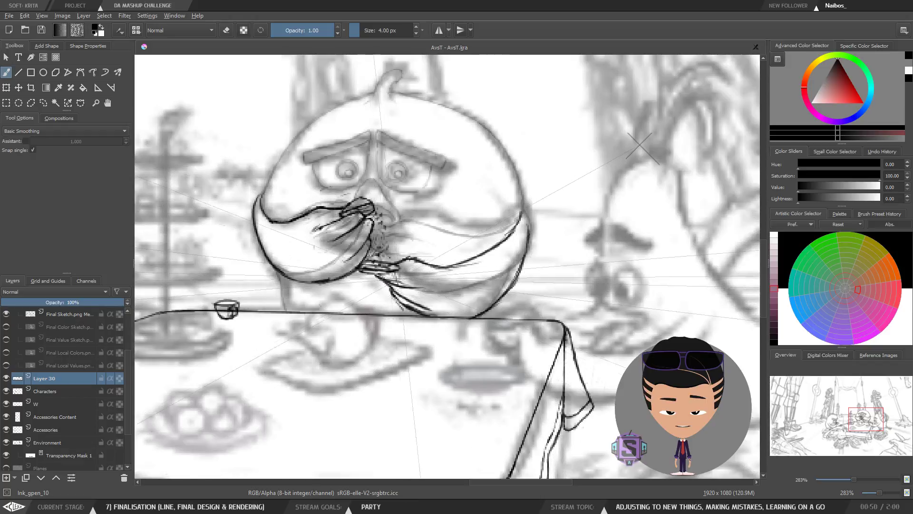
pyautogui.press('e')
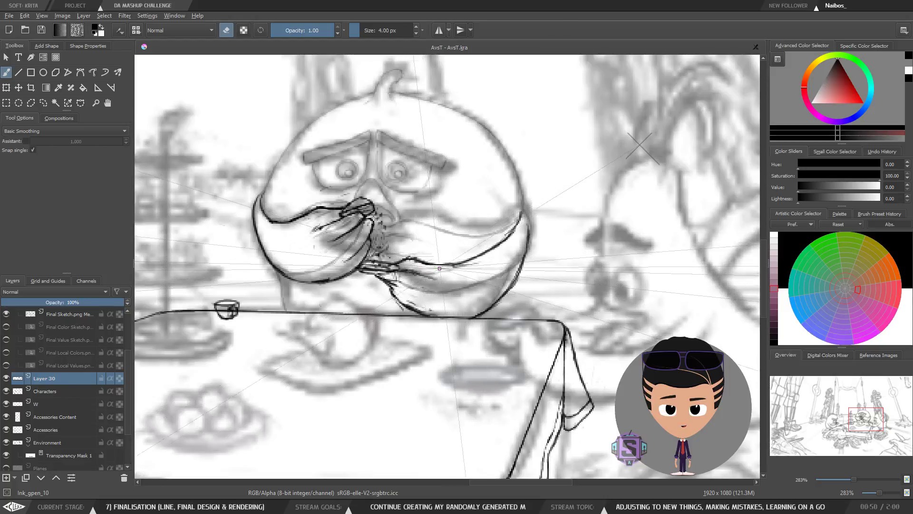
pyautogui.press('e')
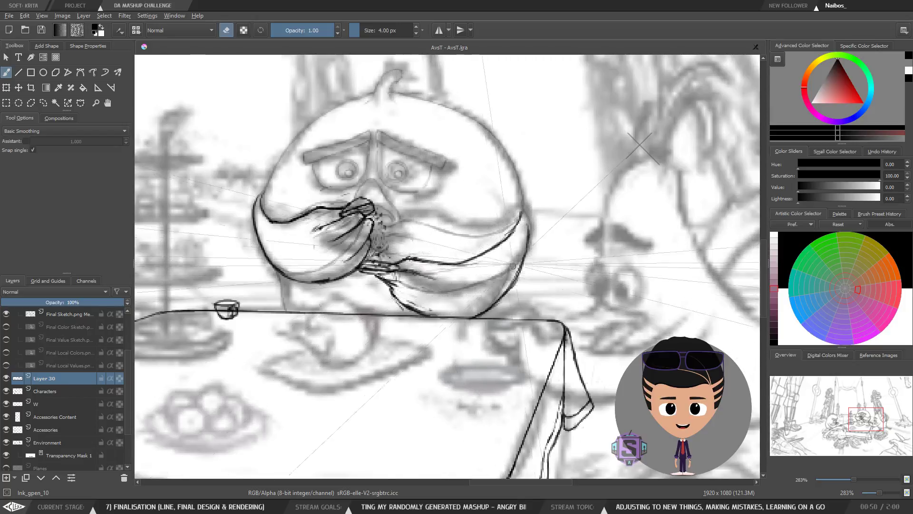
# Check the round bird's inked arms up close, at wider zoom and in mirrored view.
pyautogui.press('-')
pyautogui.press('-')
pyautogui.press('+')
pyautogui.press('+')
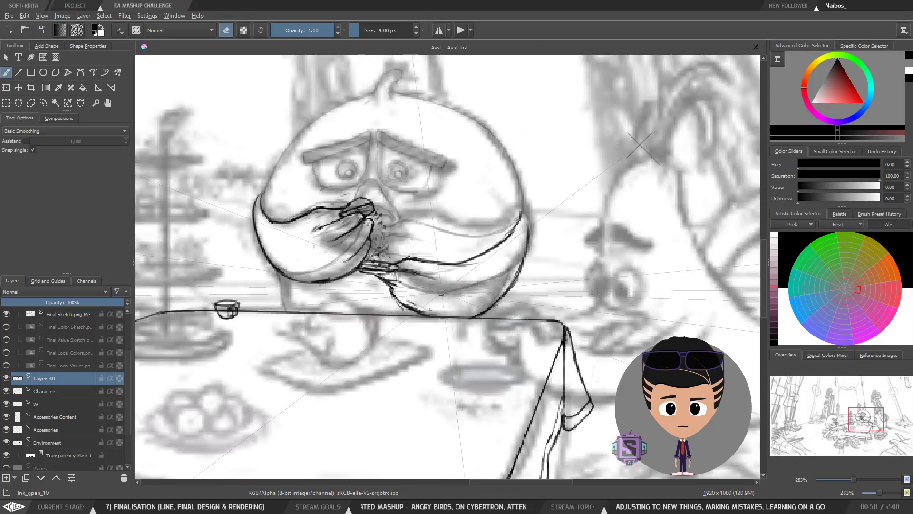
pyautogui.moveTo(437, 286); pyautogui.dragTo(431, 276)
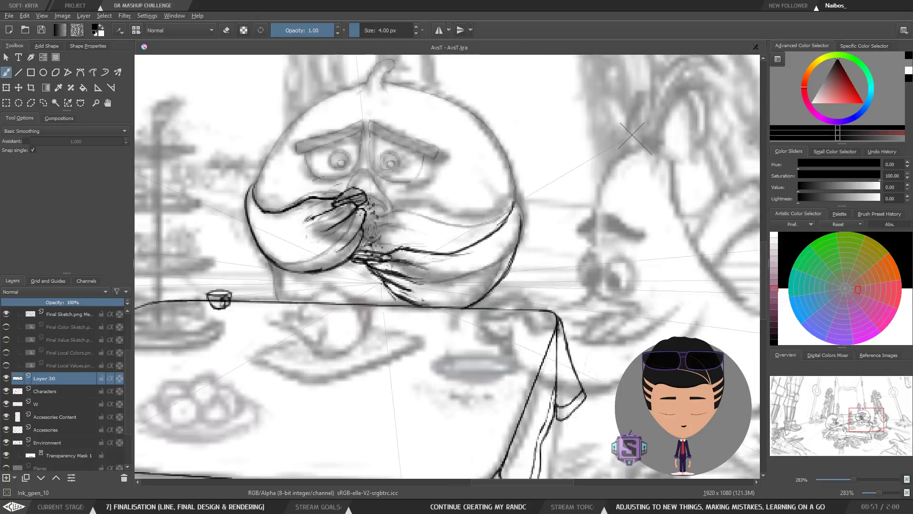
pyautogui.hotkey('ctrl', '-')
pyautogui.hotkey('ctrl', '-')
pyautogui.press('m')
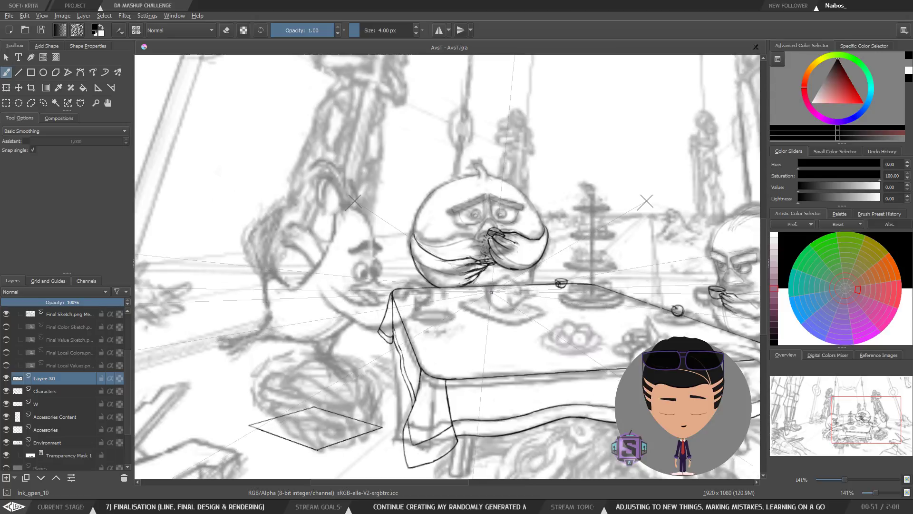
pyautogui.press('m')
pyautogui.hotkey('ctrl', '+')
pyautogui.hotkey('ctrl', '+')
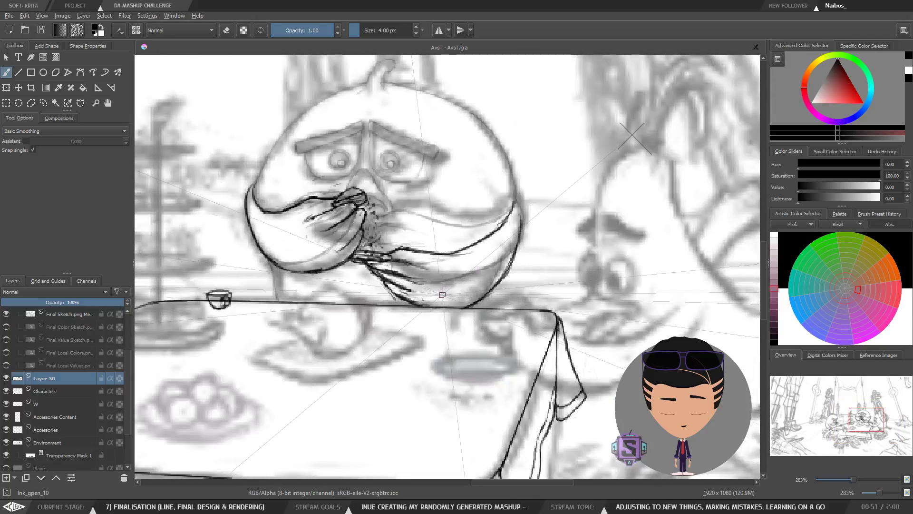
pyautogui.moveTo(447, 309)
pyautogui.mouseDown()
pyautogui.moveTo(443, 320)
pyautogui.moveTo(452, 319)
pyautogui.moveTo(448, 307)
pyautogui.mouseUp()
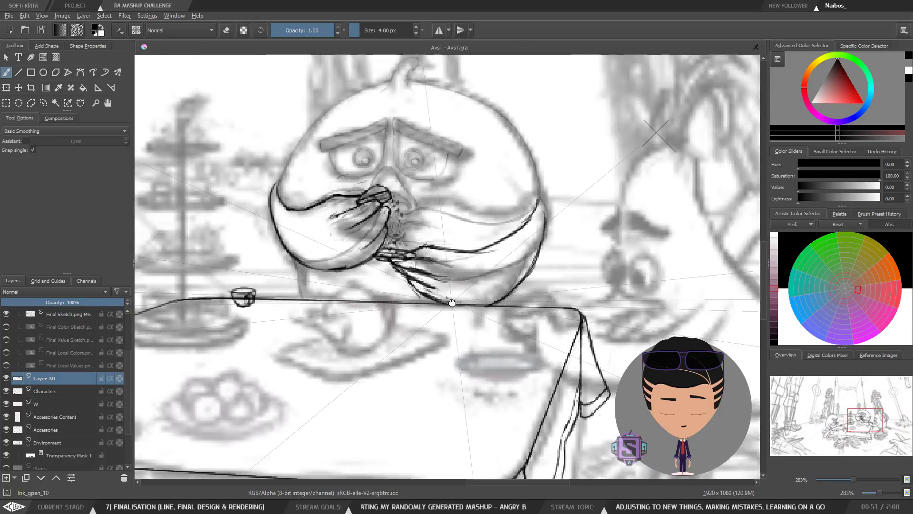
pyautogui.hotkey('ctrl', '+')
pyautogui.hotkey('ctrl', '+')
pyautogui.hotkey('ctrl', '-')
pyautogui.hotkey('ctrl', '-')
pyautogui.hotkey('ctrl', '+')
pyautogui.hotkey('ctrl', '+')
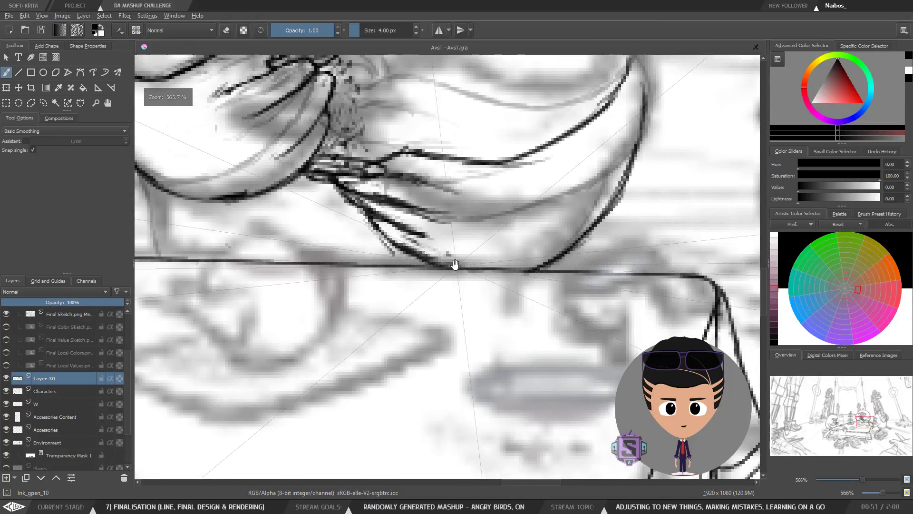
# Erase the lower finger strokes and the arm's contour near the table with a 7 px eraser.
pyautogui.press('e')
pyautogui.press(']')
pyautogui.press(']')
pyautogui.press(']')
pyautogui.moveTo(350, 205); pyautogui.dragTo(395, 245)
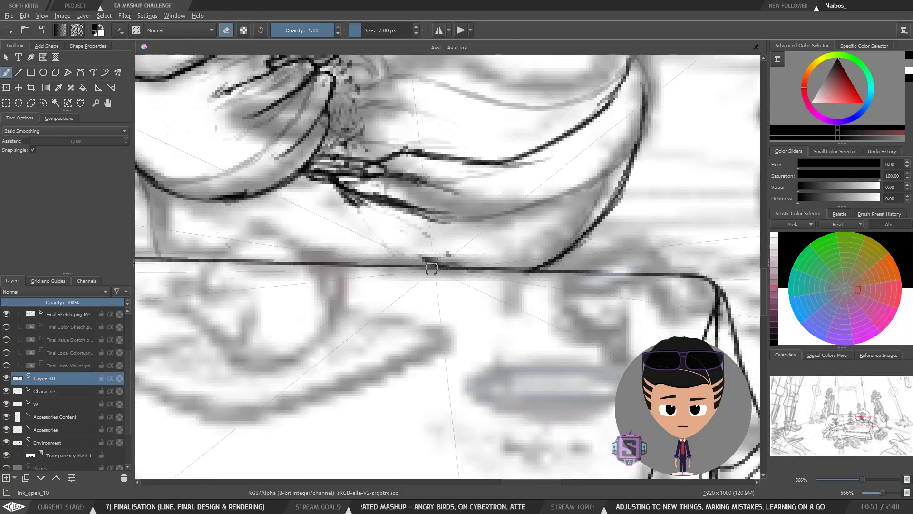
pyautogui.moveTo(540, 268); pyautogui.dragTo(576, 244)
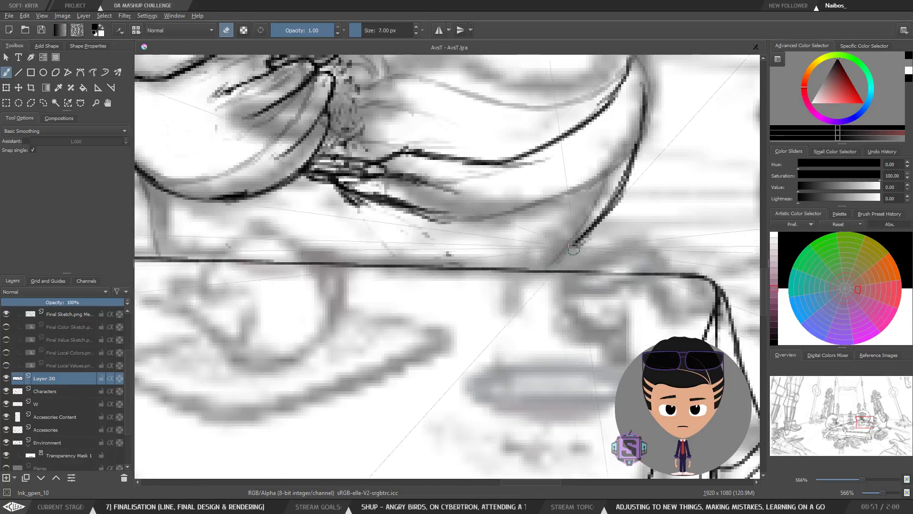
pyautogui.moveTo(460, 258); pyautogui.dragTo(490, 291)
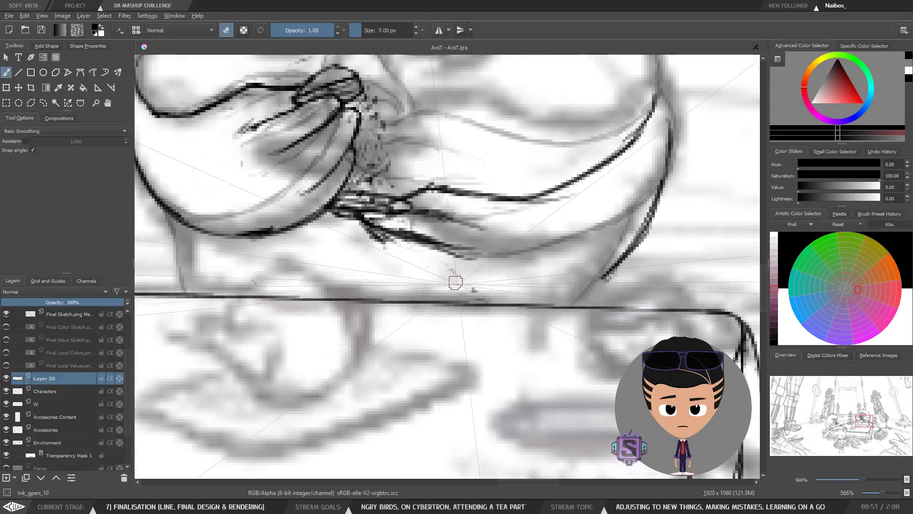
# Redraw the arm's underside as one rounded contour above the table, running from the outer edge to the saucer.
pyautogui.press('e')
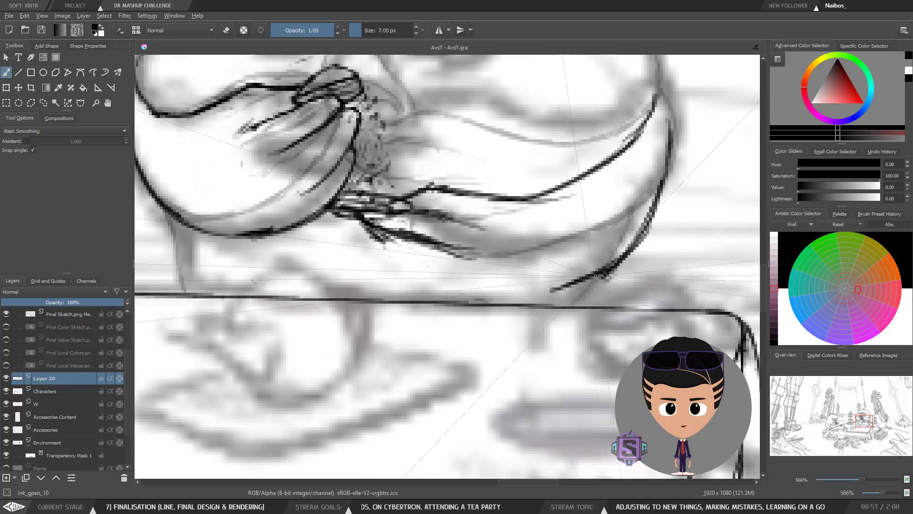
pyautogui.moveTo(606, 275)
pyautogui.mouseDown()
pyautogui.moveTo(539, 291)
pyautogui.moveTo(520, 290)
pyautogui.moveTo(614, 268)
pyautogui.moveTo(548, 290)
pyautogui.moveTo(517, 287)
pyautogui.moveTo(565, 286)
pyautogui.moveTo(448, 281)
pyautogui.mouseUp()
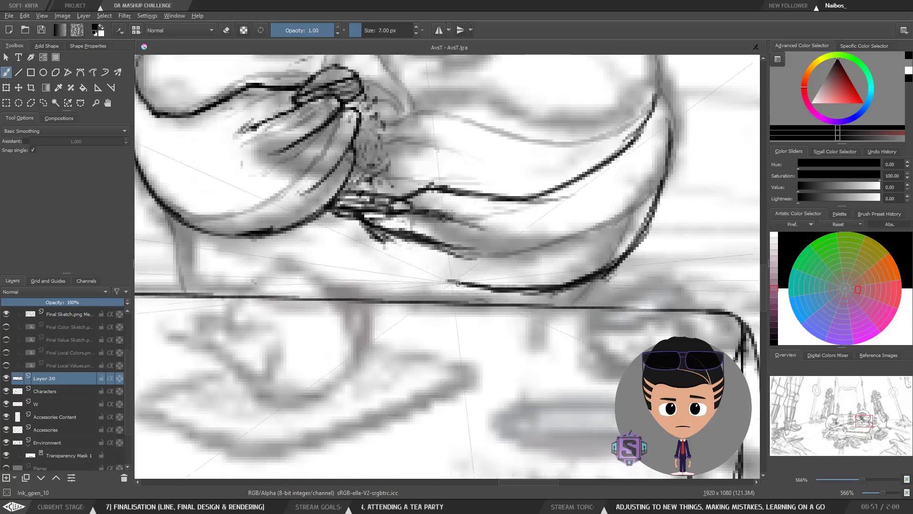
pyautogui.moveTo(367, 247)
pyautogui.mouseDown()
pyautogui.moveTo(435, 281)
pyautogui.moveTo(375, 254)
pyautogui.moveTo(466, 275)
pyautogui.moveTo(457, 286)
pyautogui.moveTo(483, 284)
pyautogui.mouseUp()
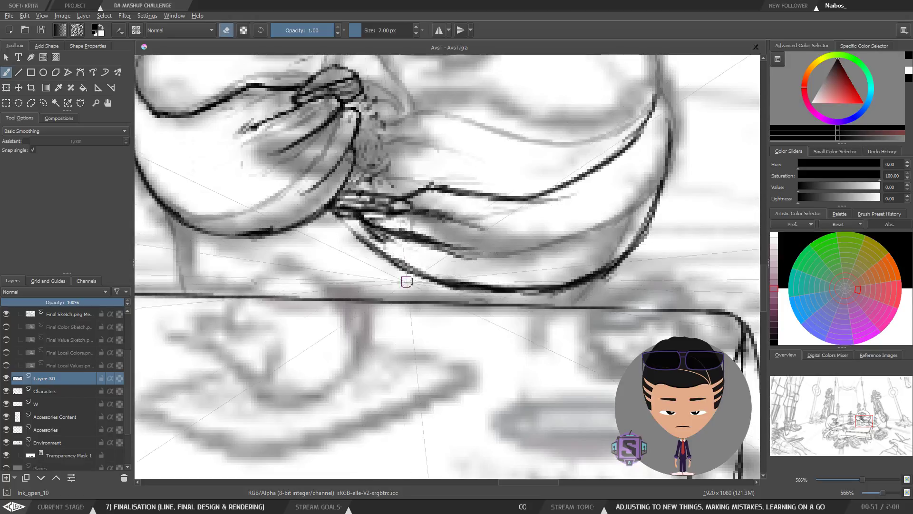
pyautogui.press('e')
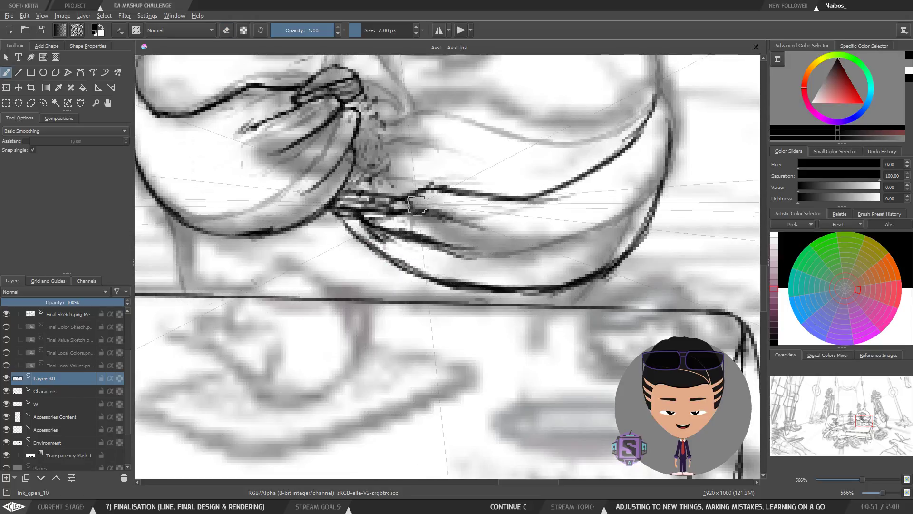
# Erase the leftover finger lines between the saucer and the new lower arm contour with the 7 px eraser.
pyautogui.moveTo(409, 199); pyautogui.dragTo(410, 213)
pyautogui.moveTo(393, 245); pyautogui.dragTo(396, 254)
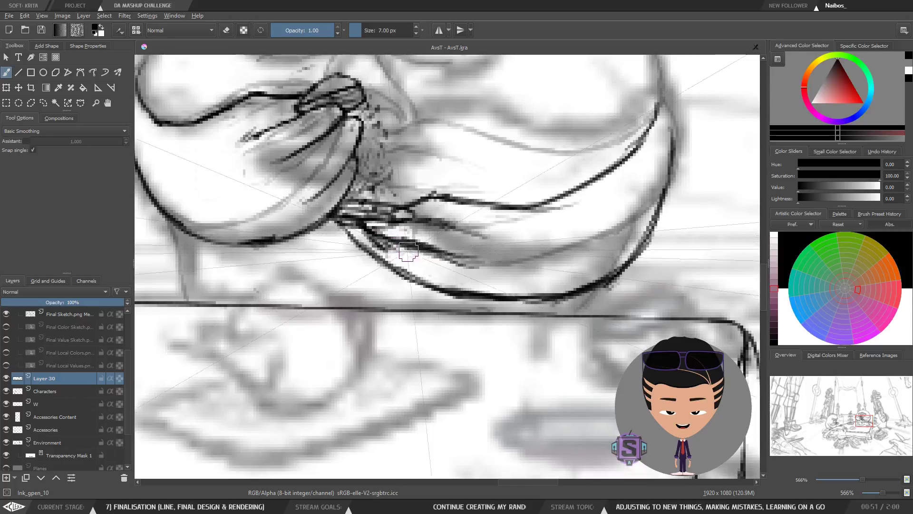
pyautogui.press('e')
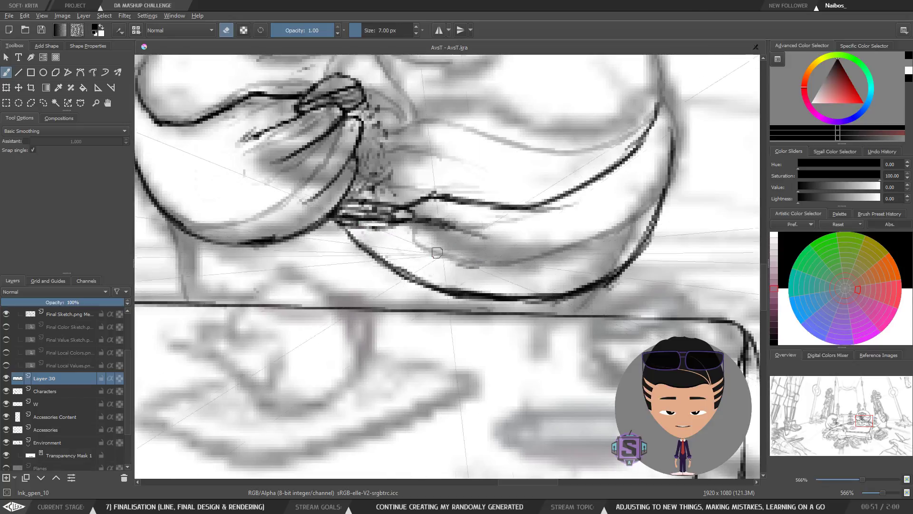
pyautogui.moveTo(437, 253)
pyautogui.mouseDown()
pyautogui.moveTo(477, 265)
pyautogui.moveTo(488, 211)
pyautogui.moveTo(461, 274)
pyautogui.moveTo(480, 302)
pyautogui.mouseUp()
pyautogui.press('-')
pyautogui.press('-')
pyautogui.press('+')
pyautogui.press('+')
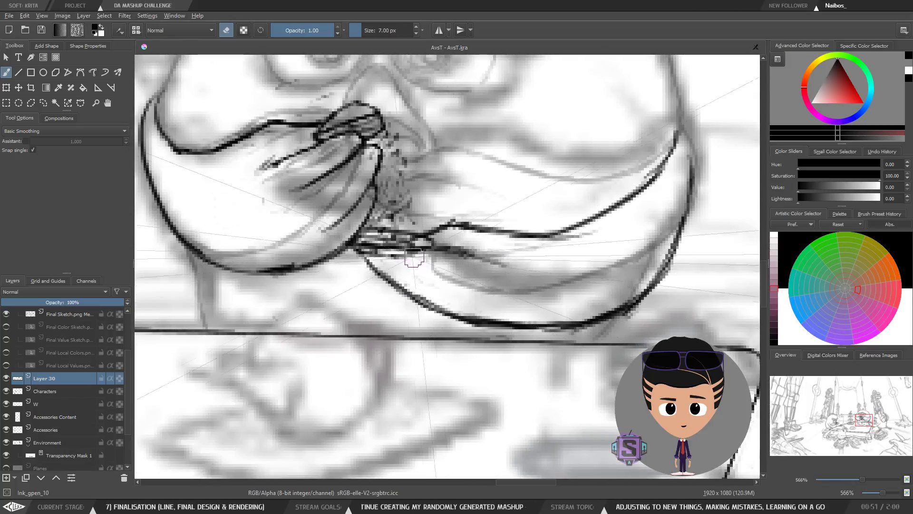
# Ink a curved inner finger line below the saucer, following the lower arm contour, with the 7 px brush.
pyautogui.press('e')
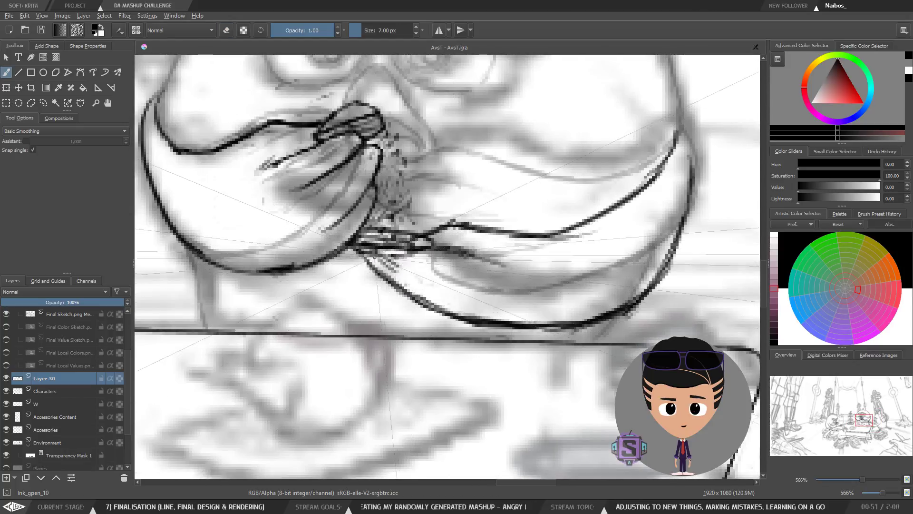
pyautogui.moveTo(364, 250); pyautogui.dragTo(452, 292)
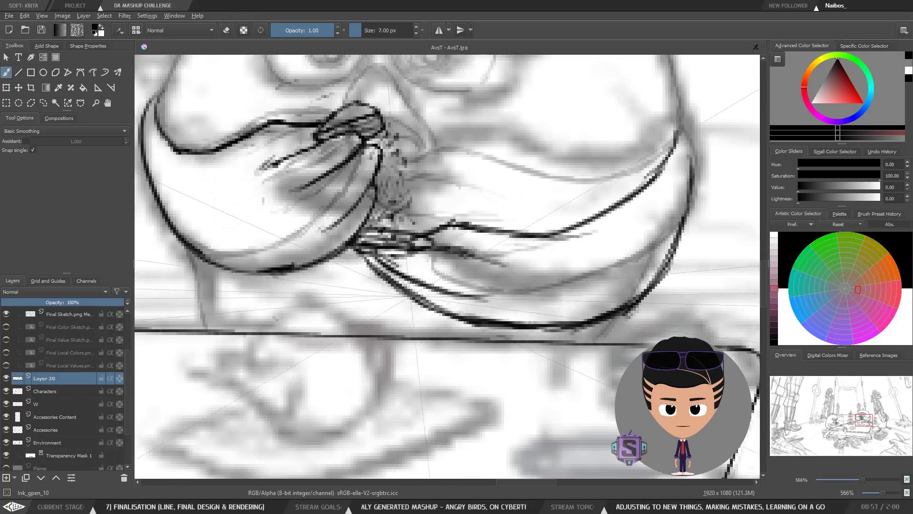
pyautogui.press('-')
pyautogui.press('-')
pyautogui.press('-')
pyautogui.press('-')
pyautogui.press('+')
pyautogui.press('+')
pyautogui.press('+')
pyautogui.press('+')
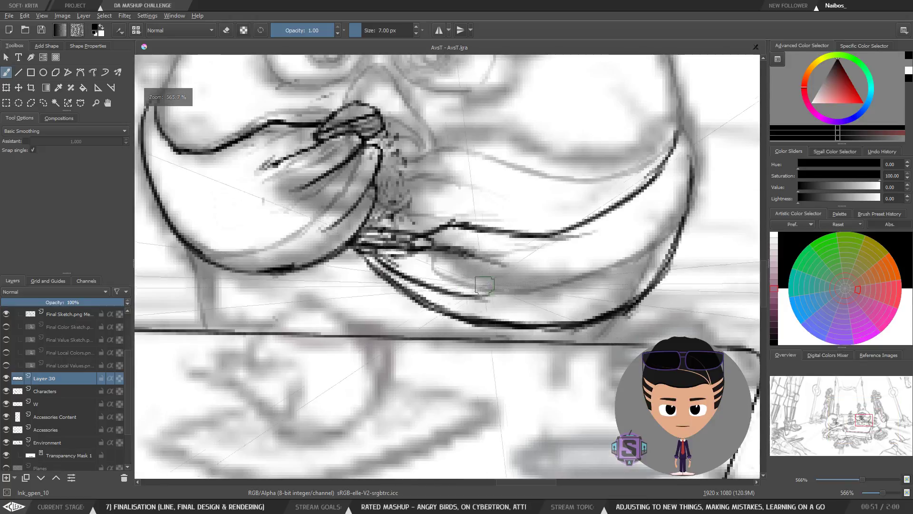
# Compare the round bird's two inked arms and hands at close and wider zoom.
pyautogui.press('-')
pyautogui.press('-')
pyautogui.press('+')
pyautogui.press('+')
pyautogui.moveTo(437, 285); pyautogui.dragTo(459, 305)
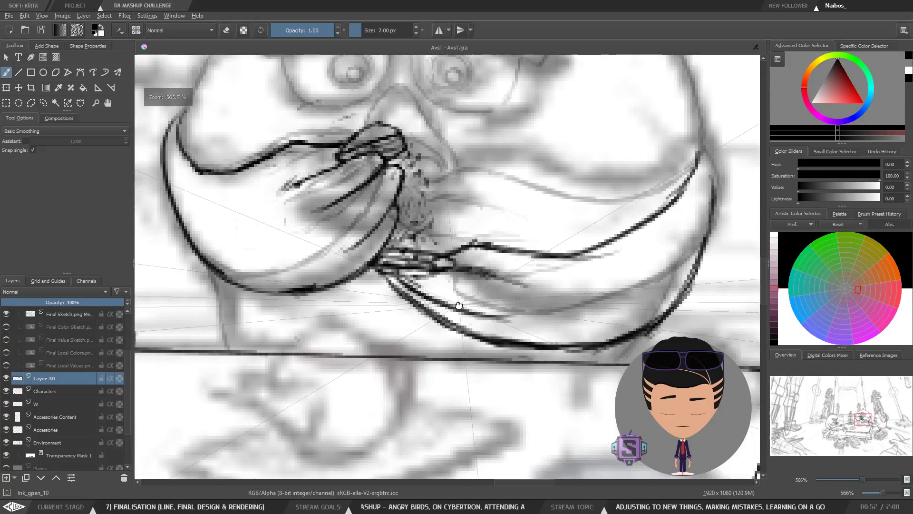
pyautogui.press('-')
pyautogui.press('-')
pyautogui.press('-')
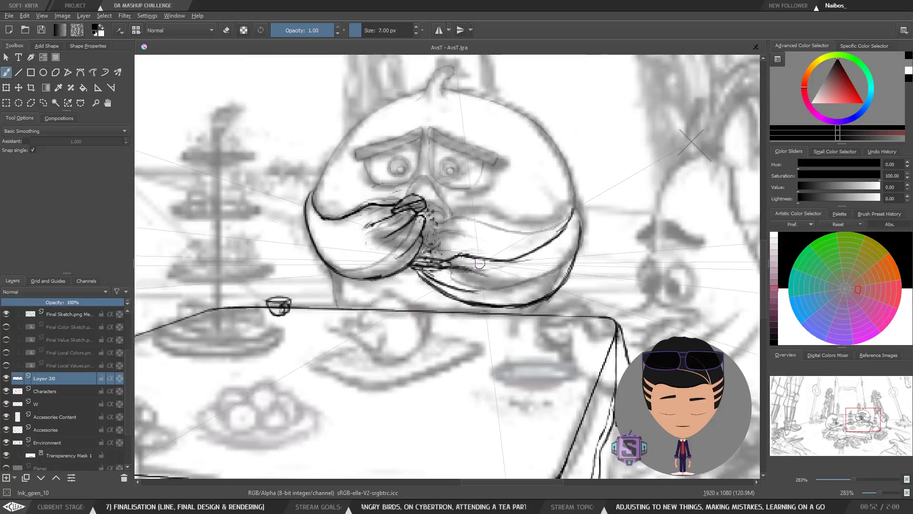
pyautogui.press('+')
pyautogui.press('+')
pyautogui.press('+')
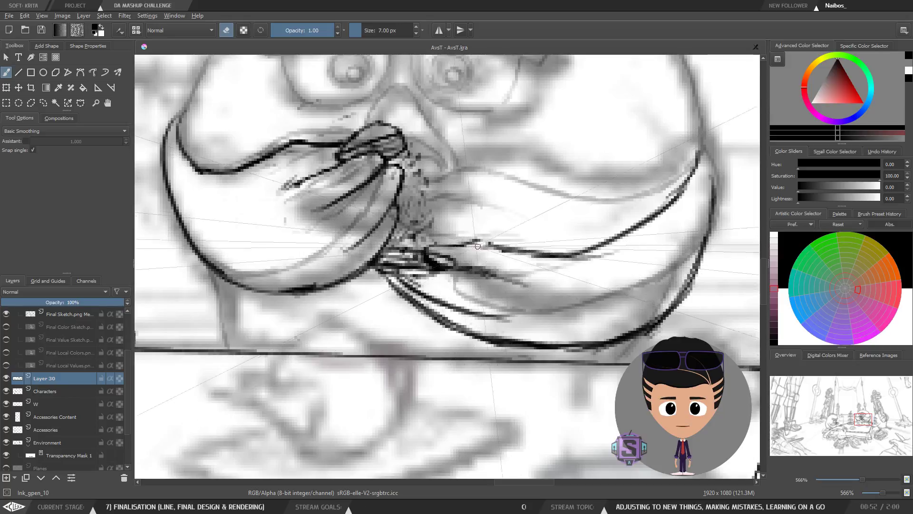
# Ink the raised bump of the round bird's upper arm contour beside the saucer, and check the drawing mirrored.
pyautogui.press('e')
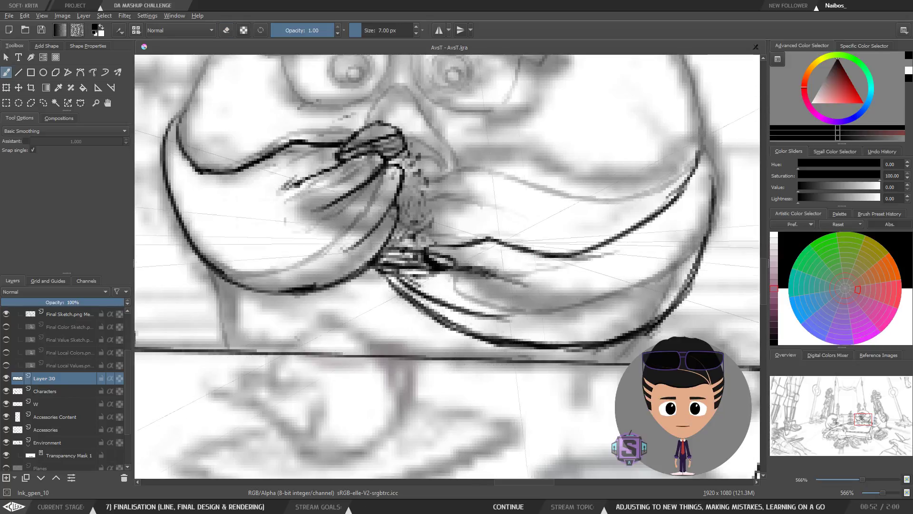
pyautogui.press('-')
pyautogui.press('-')
pyautogui.press('-')
pyautogui.press('-')
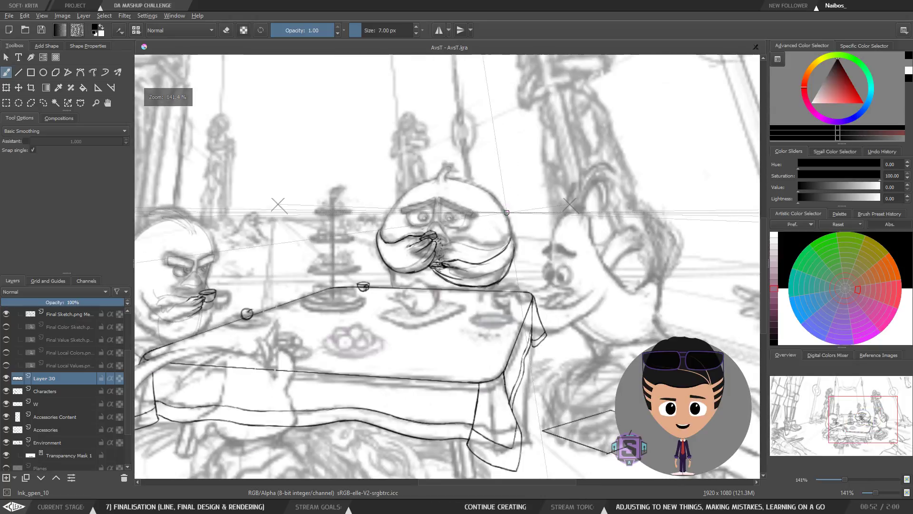
pyautogui.press('m')
pyautogui.press('m')
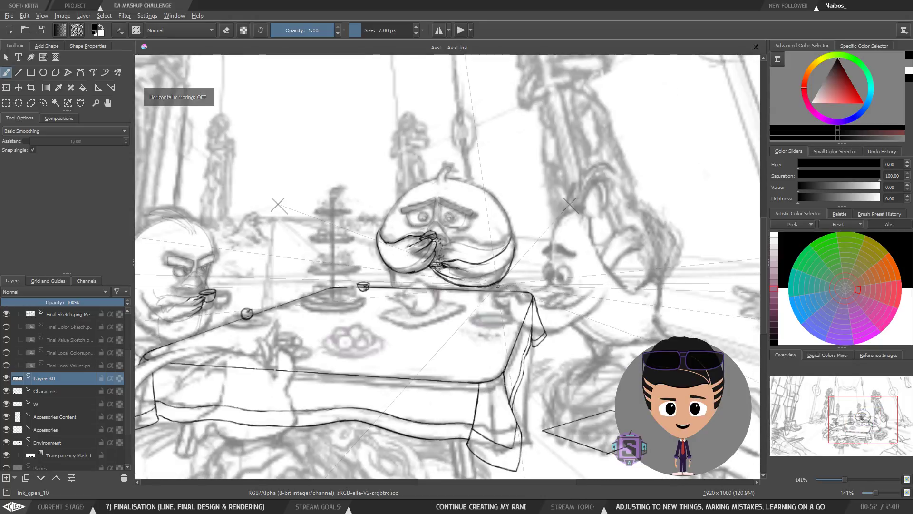
# Compare the round bird's silhouette and arms with the rest of the tea party scene, in normal and mirrored view.
pyautogui.press('+')
pyautogui.press('+')
pyautogui.moveTo(485, 315); pyautogui.dragTo(458, 318)
pyautogui.scroll(-1, 523, 235)
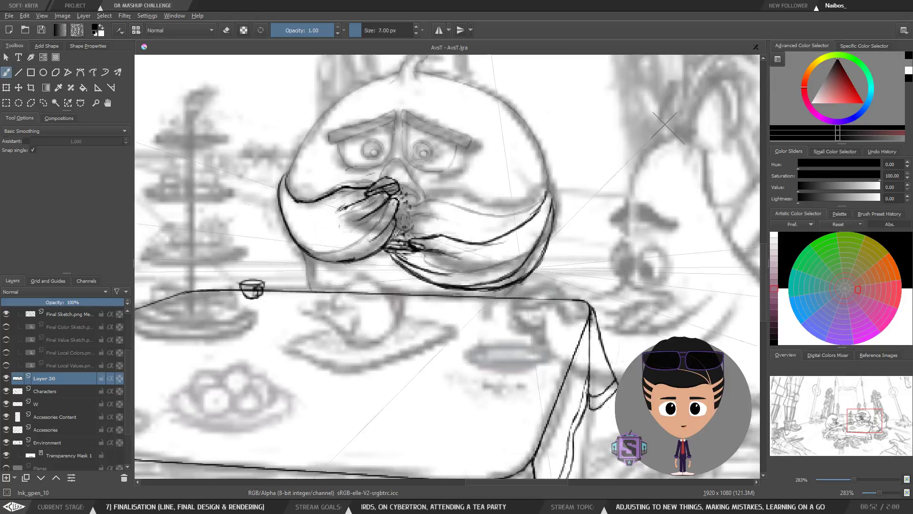
pyautogui.press('-')
pyautogui.press('-')
pyautogui.press('m')
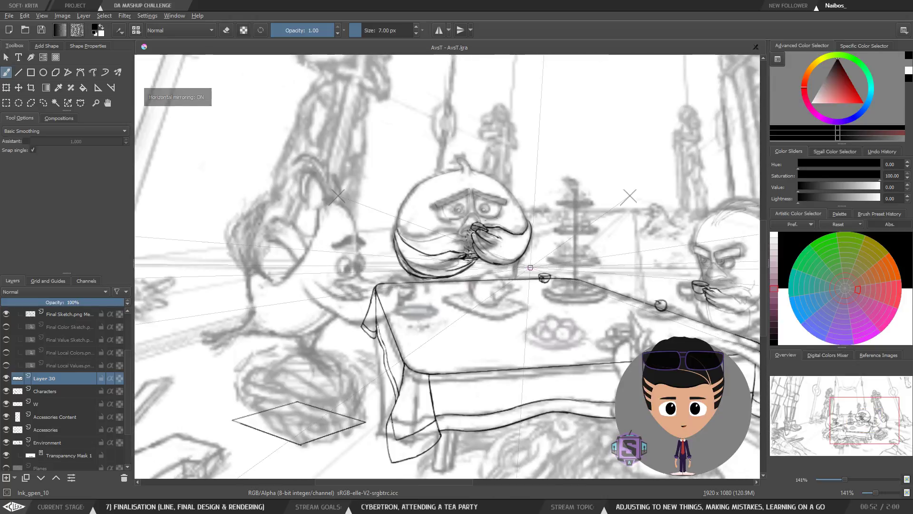
pyautogui.press('m')
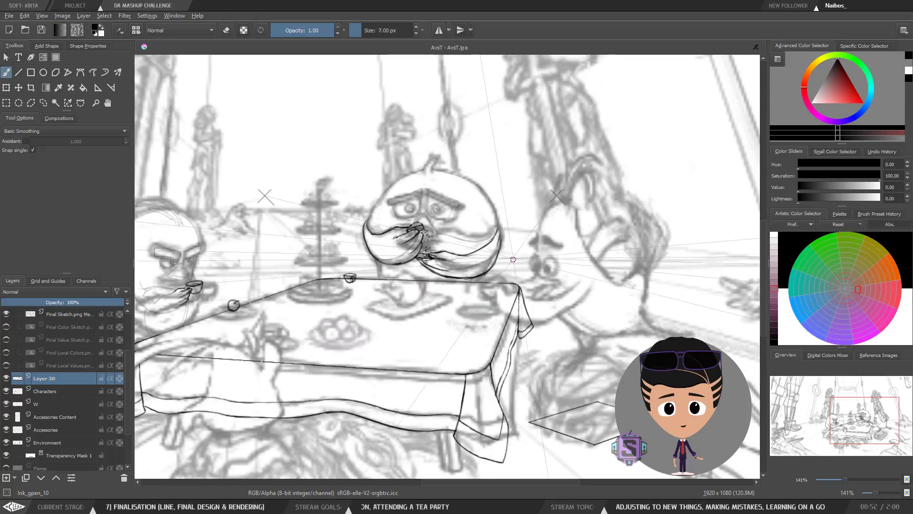
# Try a series of curved cross-contour lines across the arm, from its outer tip towards the saucer, with the 7 px brush.
pyautogui.press('+')
pyautogui.press('+')
pyautogui.press('+')
pyautogui.press('+')
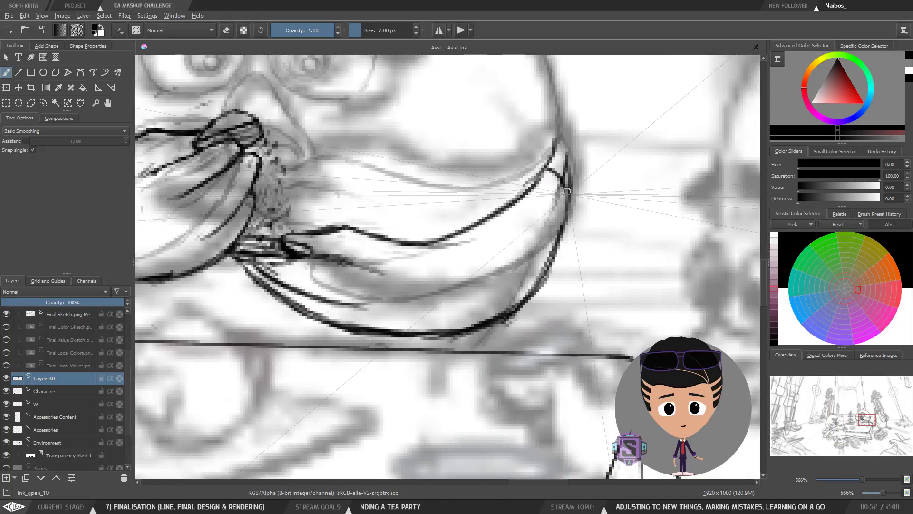
pyautogui.moveTo(501, 218); pyautogui.dragTo(499, 312)
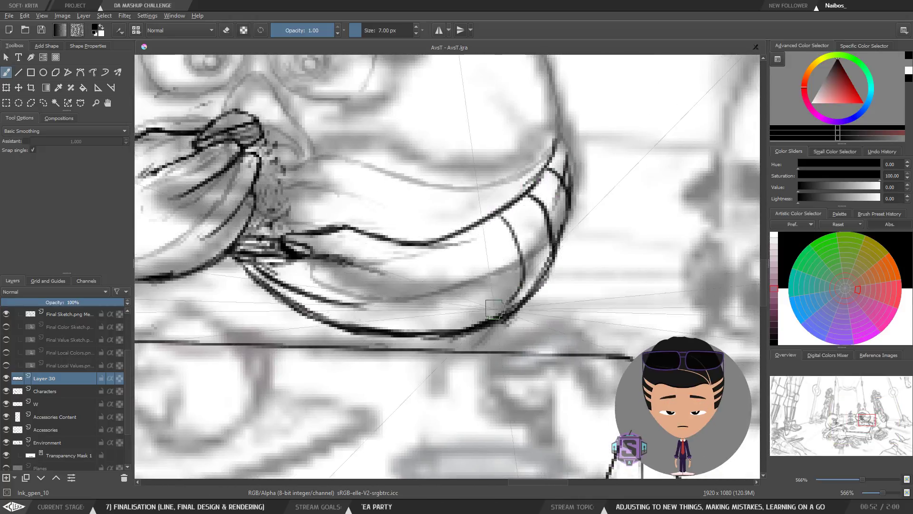
pyautogui.moveTo(476, 231)
pyautogui.mouseDown()
pyautogui.moveTo(489, 237)
pyautogui.moveTo(487, 322)
pyautogui.mouseUp()
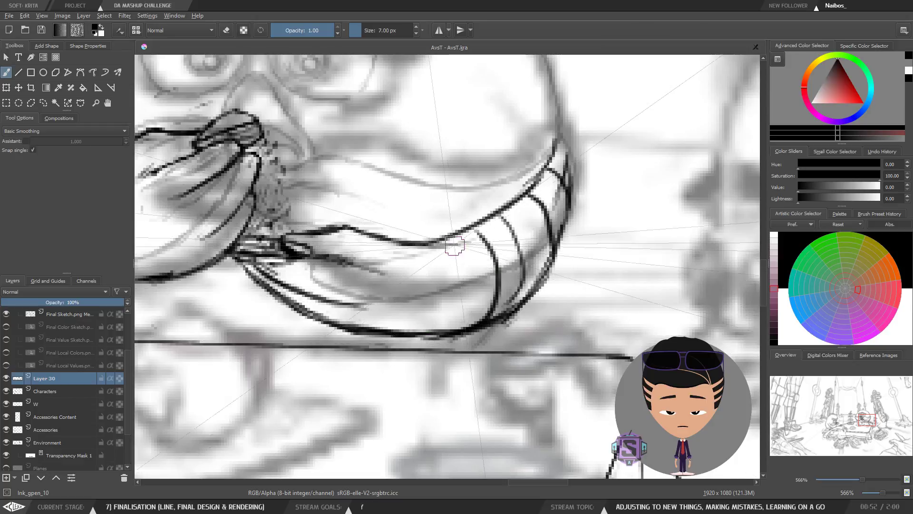
pyautogui.moveTo(449, 242); pyautogui.dragTo(455, 328)
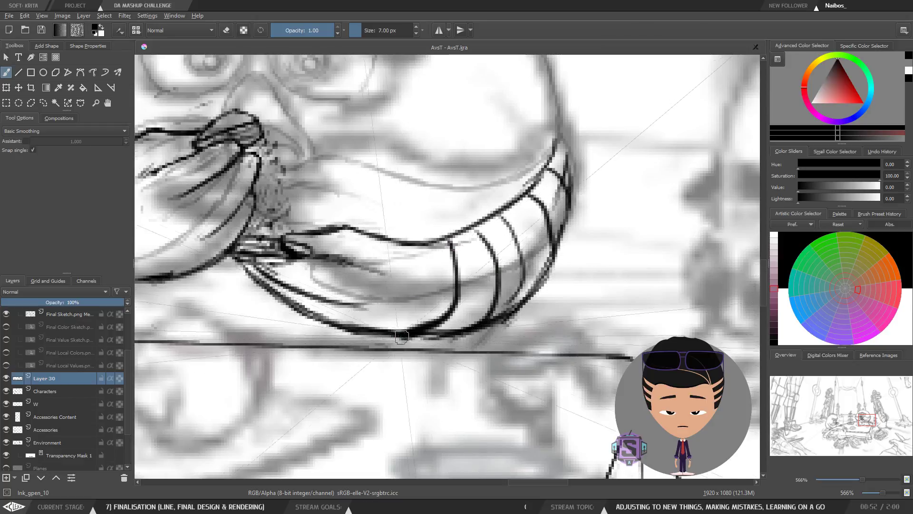
pyautogui.hotkey('ctrl', 'z')
pyautogui.moveTo(453, 236); pyautogui.dragTo(467, 285)
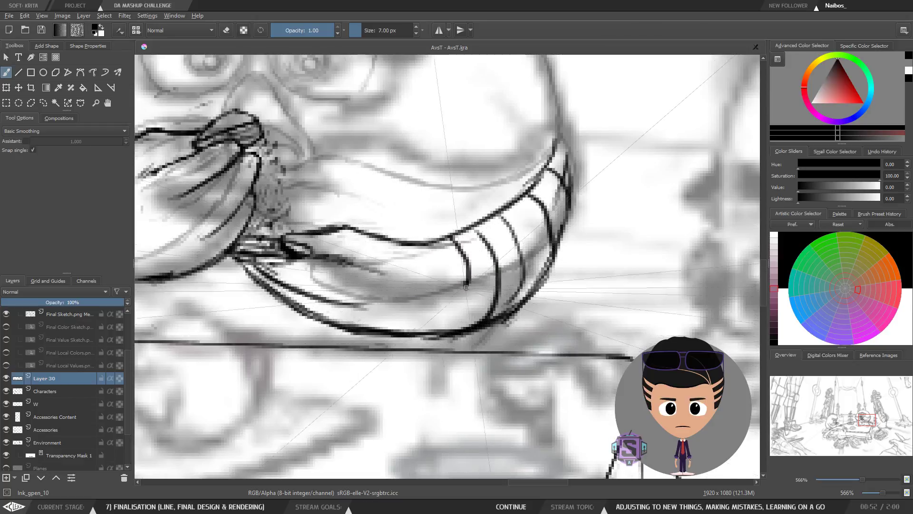
pyautogui.moveTo(430, 244); pyautogui.dragTo(434, 292)
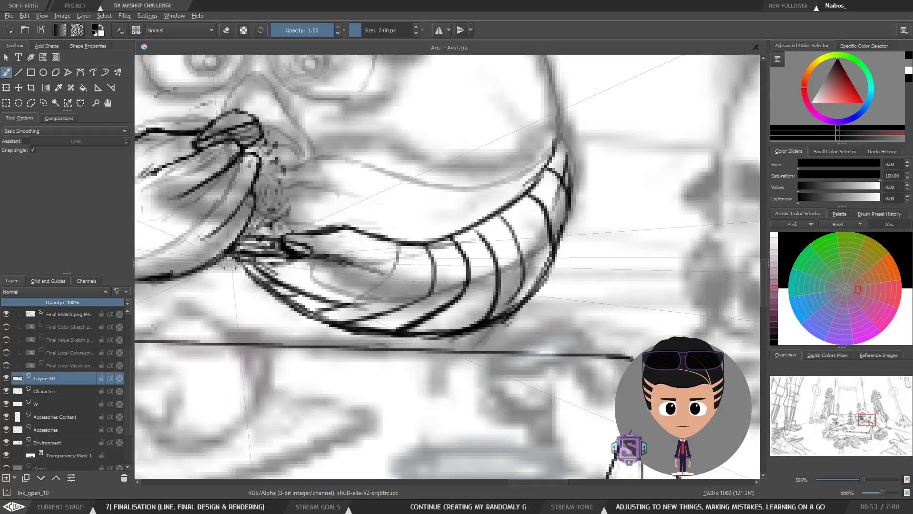
# Examine the round bird's face, arms and hands at several zoom levels to judge the inked shapes.
pyautogui.scroll(-4, 392, 265)
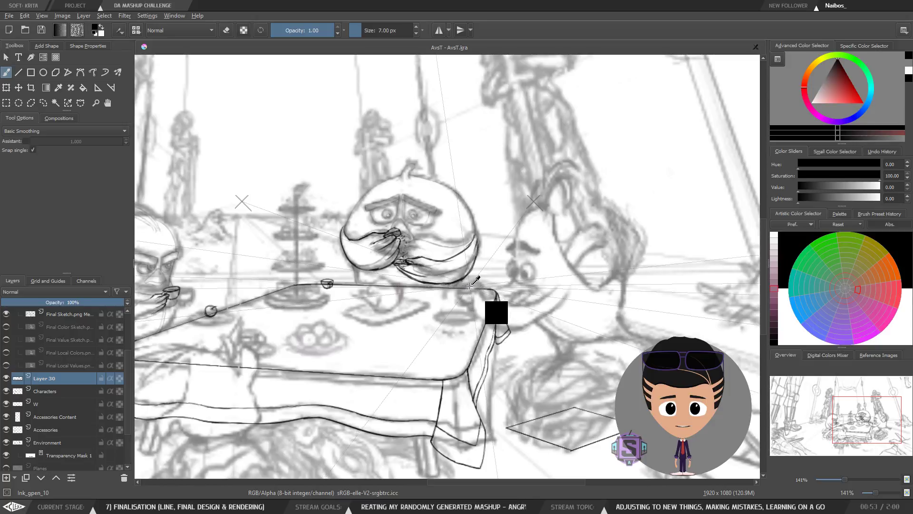
pyautogui.scroll(2, 466, 287)
pyautogui.press('e')
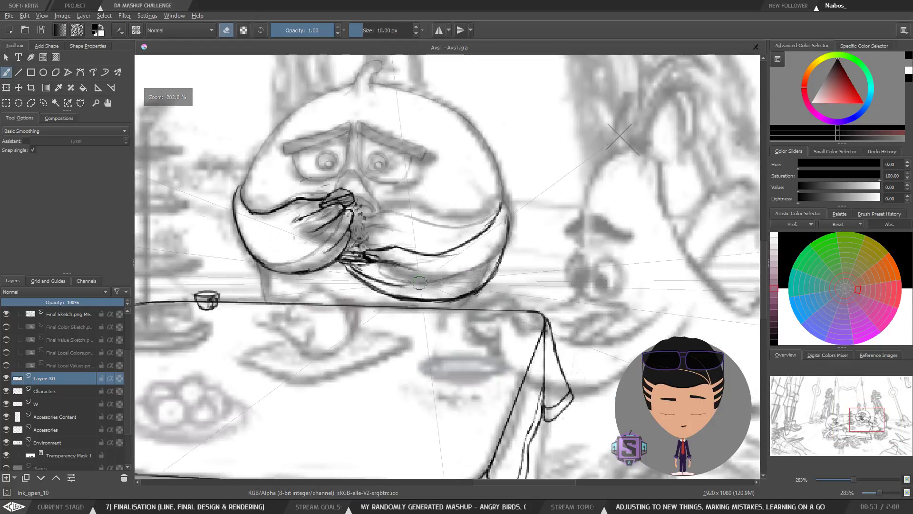
pyautogui.scroll(-2, 481, 256)
pyautogui.scroll(2, 482, 257)
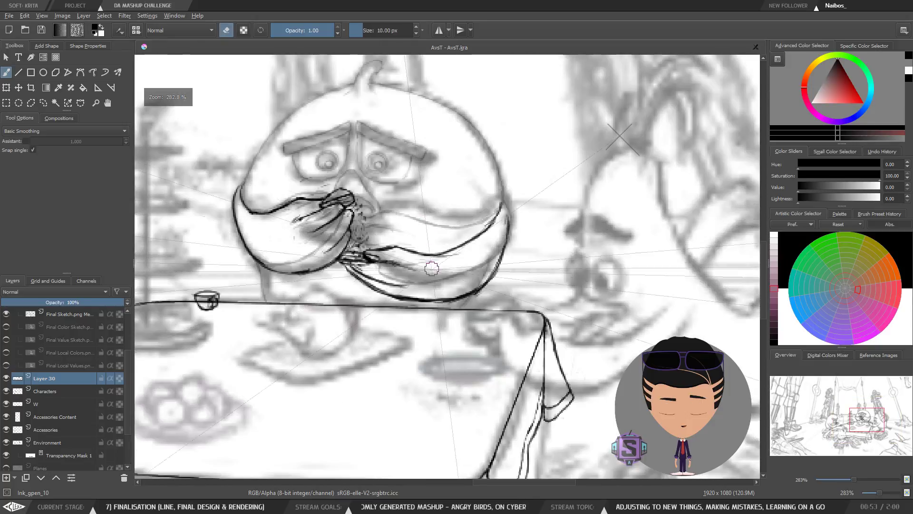
pyautogui.moveTo(444, 286); pyautogui.dragTo(525, 321)
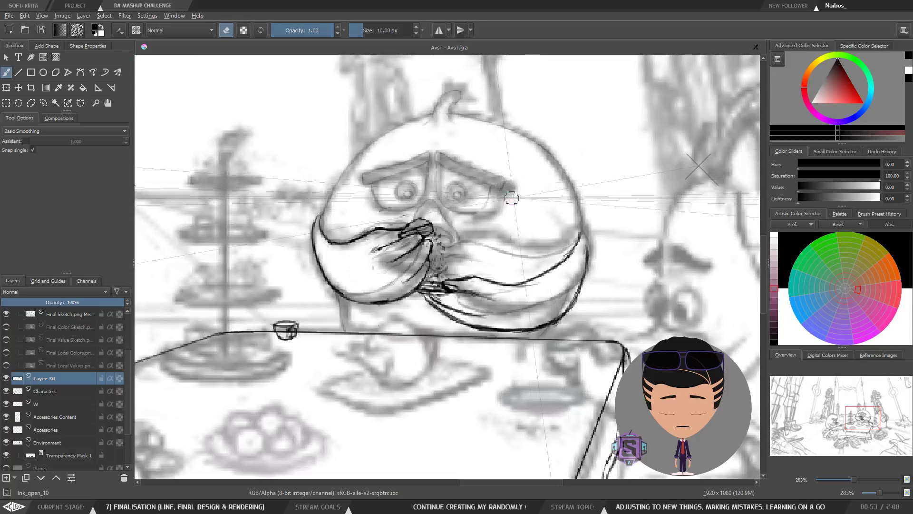
pyautogui.scroll(1, 596, 206)
pyautogui.scroll(-1, 592, 204)
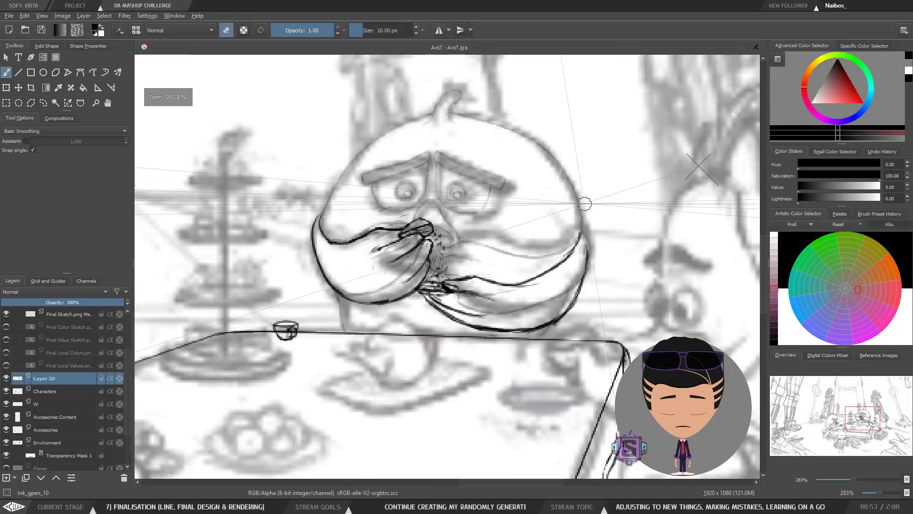
pyautogui.scroll(1, 584, 204)
pyautogui.scroll(-1, 578, 206)
pyautogui.moveTo(566, 243)
pyautogui.mouseDown()
pyautogui.moveTo(522, 255)
pyautogui.moveTo(530, 249)
pyautogui.mouseUp()
pyautogui.scroll(1, 521, 200)
pyautogui.scroll(-2, 514, 223)
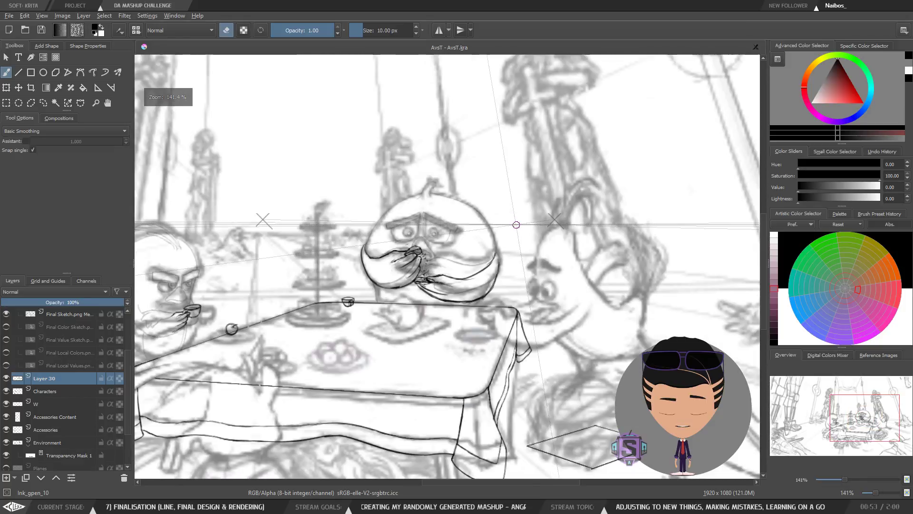
pyautogui.scroll(1, 512, 228)
pyautogui.scroll(1, 497, 238)
pyautogui.scroll(-1, 497, 228)
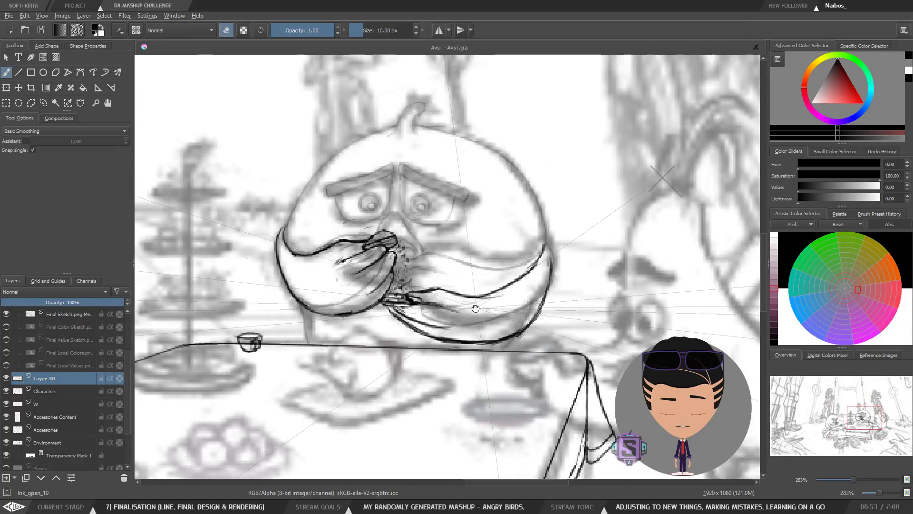
pyautogui.rightClick(497, 188)
pyautogui.rightClick(526, 233)
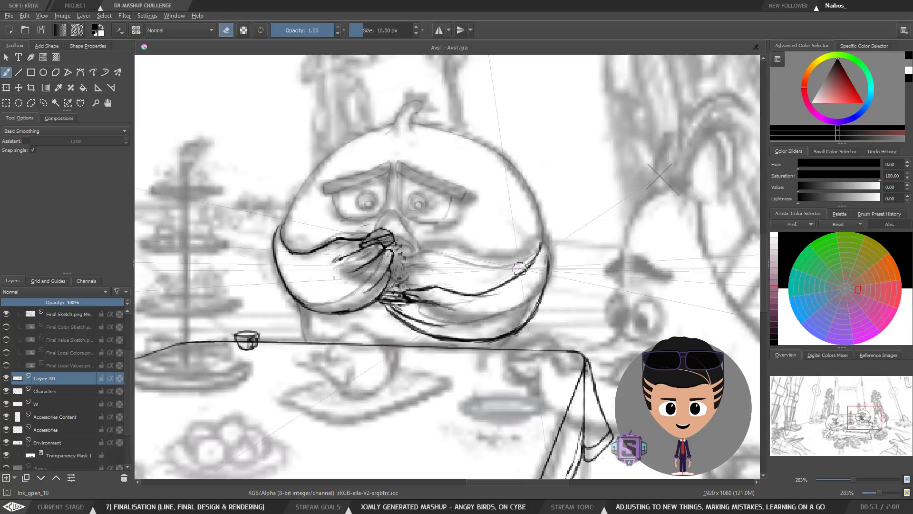
pyautogui.moveTo(524, 247); pyautogui.dragTo(563, 234)
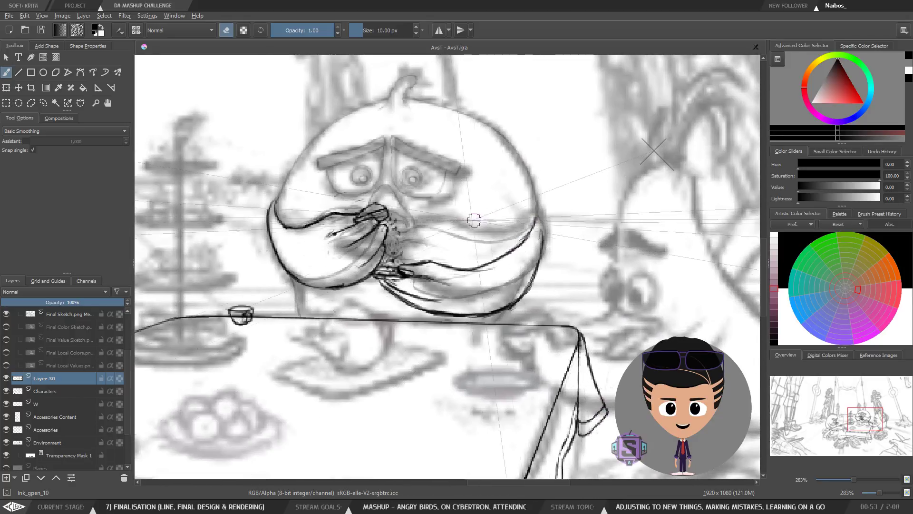
pyautogui.moveTo(420, 298); pyautogui.dragTo(447, 306)
# Reduce the eraser size to 2 px for detail work on the hand below the saucer.
pyautogui.press('+')
pyautogui.press('+')
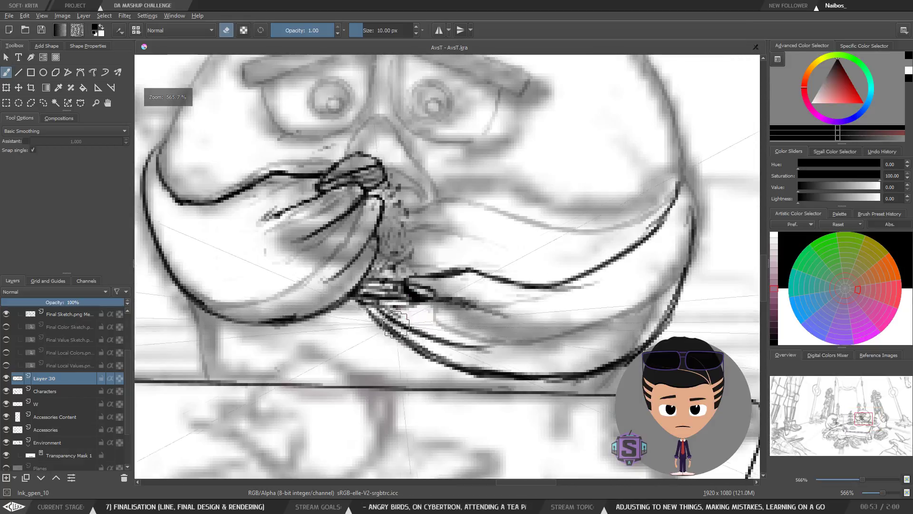
pyautogui.press('[')
pyautogui.press('[')
pyautogui.press('[')
pyautogui.press('[')
pyautogui.press('[')
pyautogui.press('[')
pyautogui.press('[')
pyautogui.press('[')
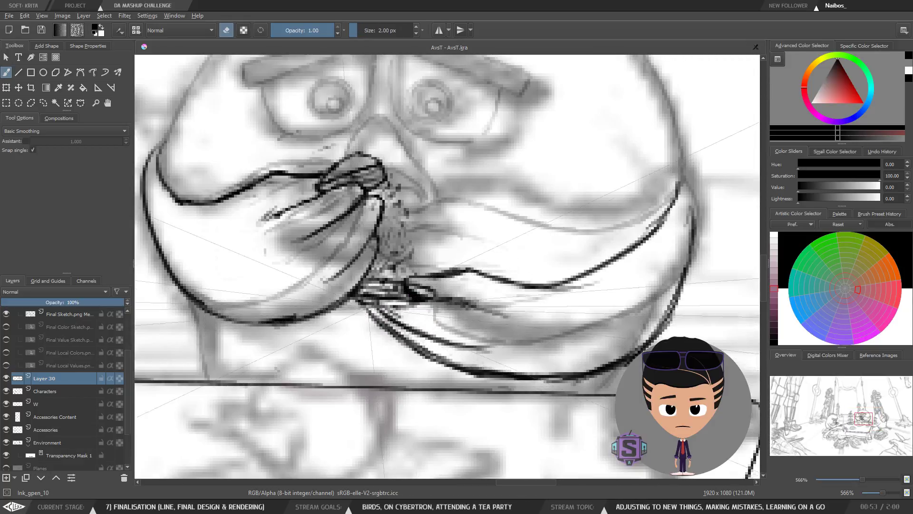
# Check both inked arms and hands around the cup and saucer in mirrored, close and wider views.
pyautogui.press('-')
pyautogui.press('-')
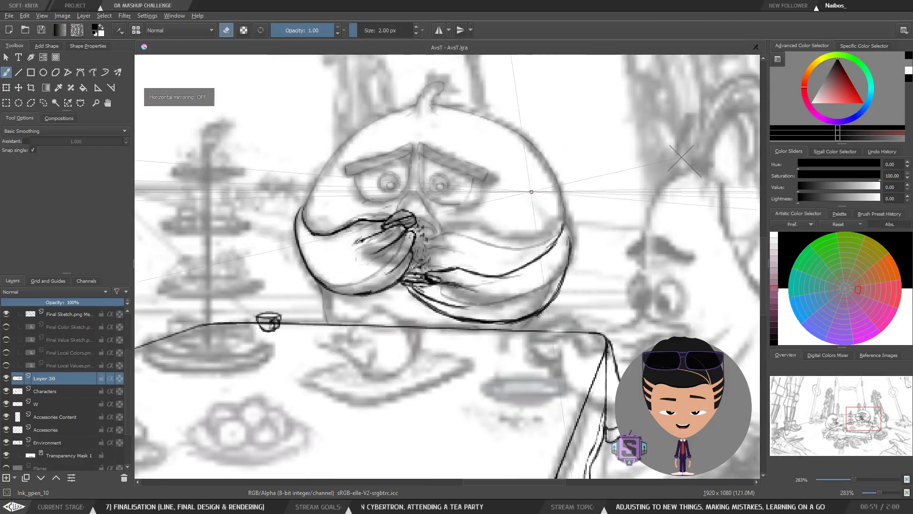
pyautogui.moveTo(438, 349); pyautogui.dragTo(412, 345)
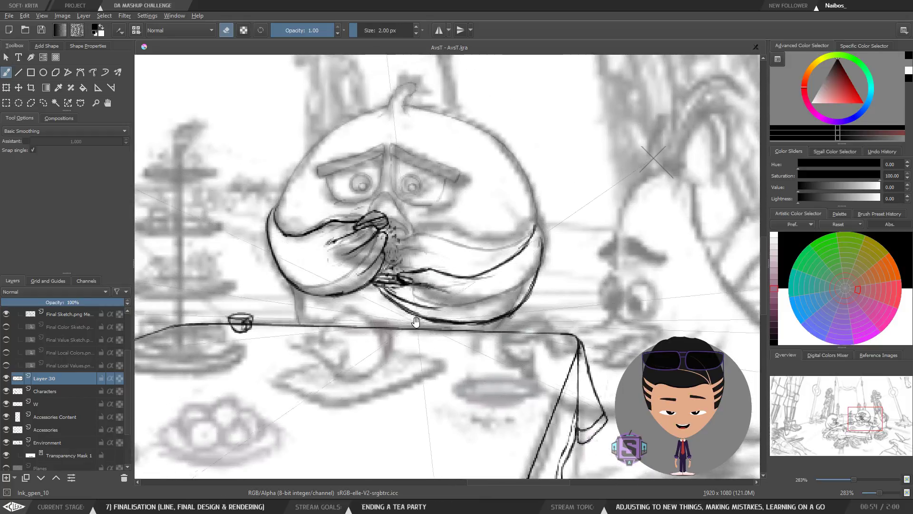
pyautogui.moveTo(405, 315); pyautogui.dragTo(444, 307)
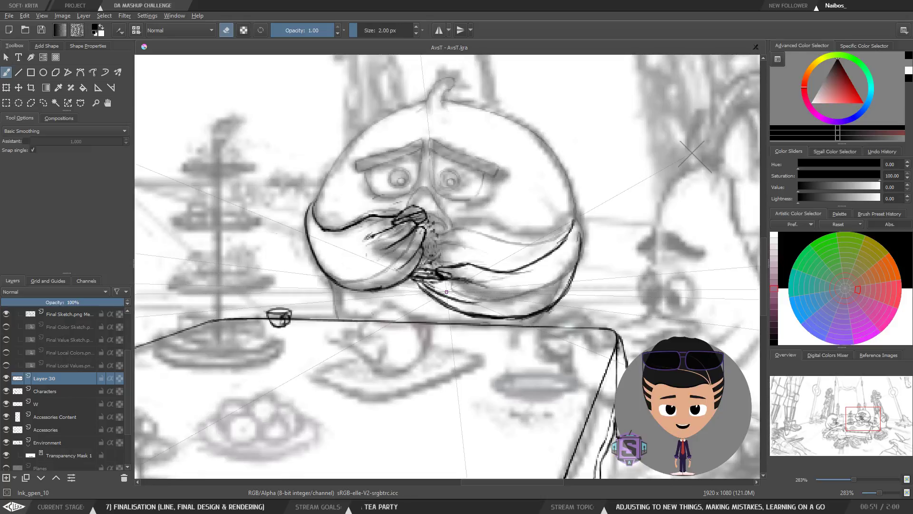
pyautogui.moveTo(492, 276); pyautogui.dragTo(456, 319)
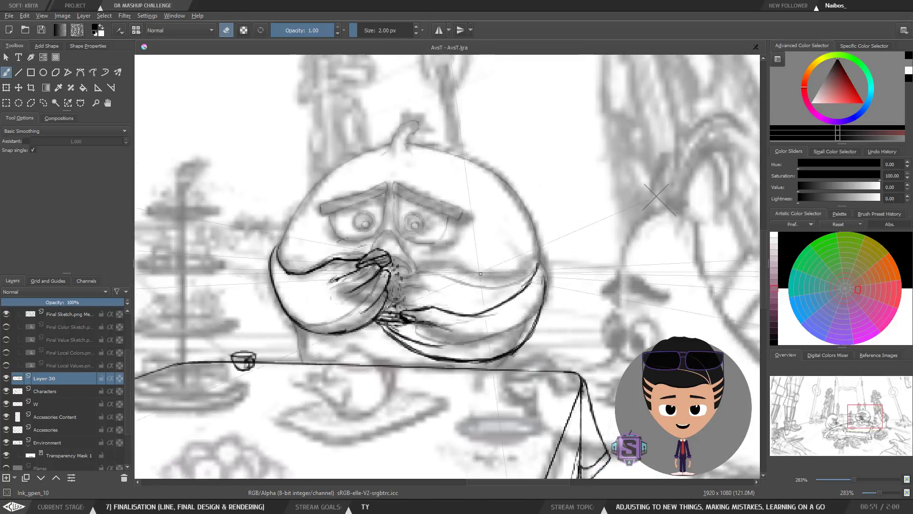
pyautogui.press('m')
pyautogui.press('m')
pyautogui.scroll(2, 439, 315)
pyautogui.scroll(-2, 438, 319)
pyautogui.scroll(2, 438, 326)
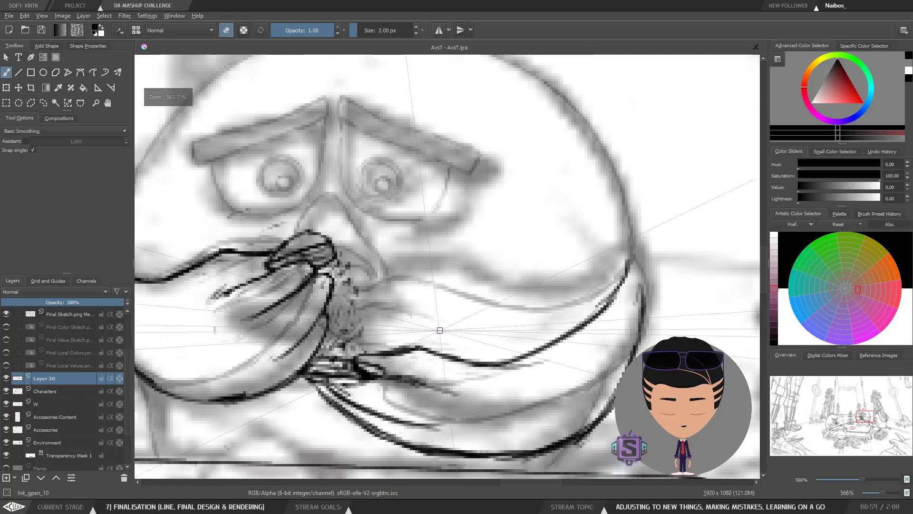
pyautogui.scroll(-2, 446, 324)
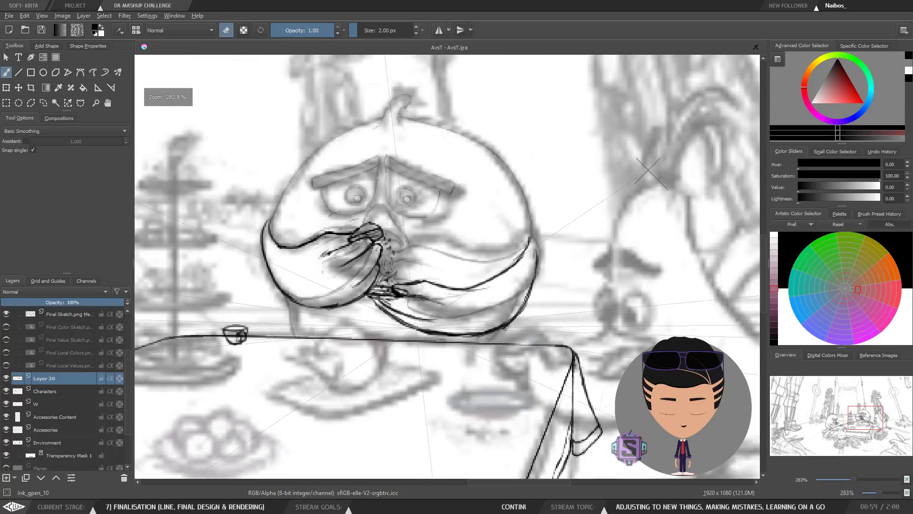
pyautogui.scroll(2, 412, 331)
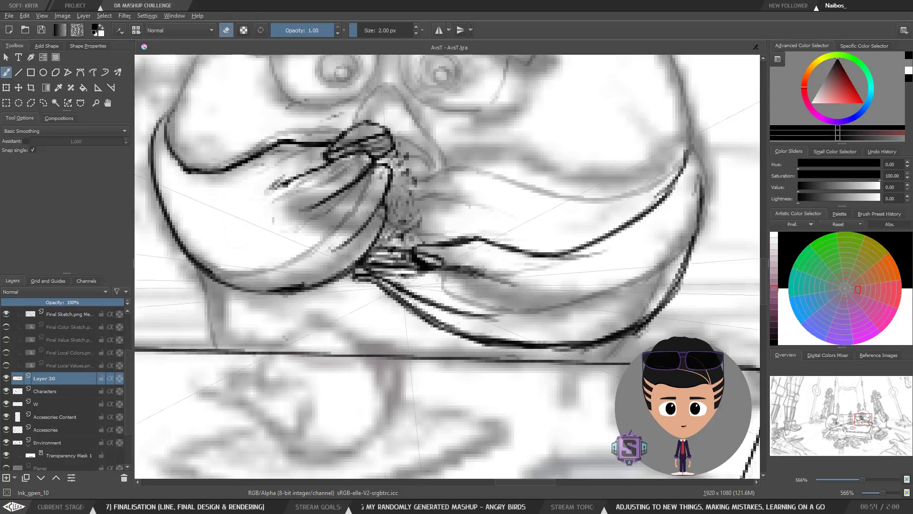
# Erase and re-ink the narrow tip where the lower arm contour meets the saucer, using the 2 px eraser and brush.
pyautogui.scroll(-5, 408, 300)
pyautogui.scroll(5, 408, 301)
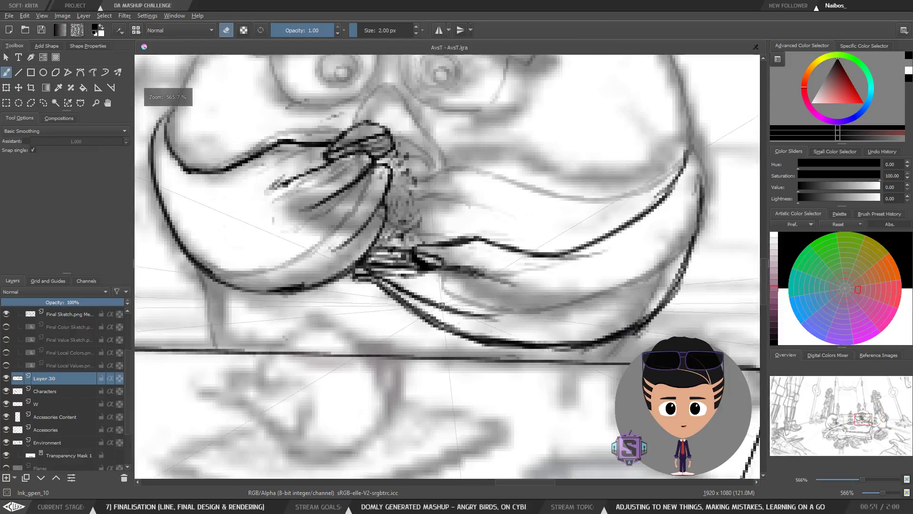
pyautogui.moveTo(408, 300); pyautogui.dragTo(450, 295)
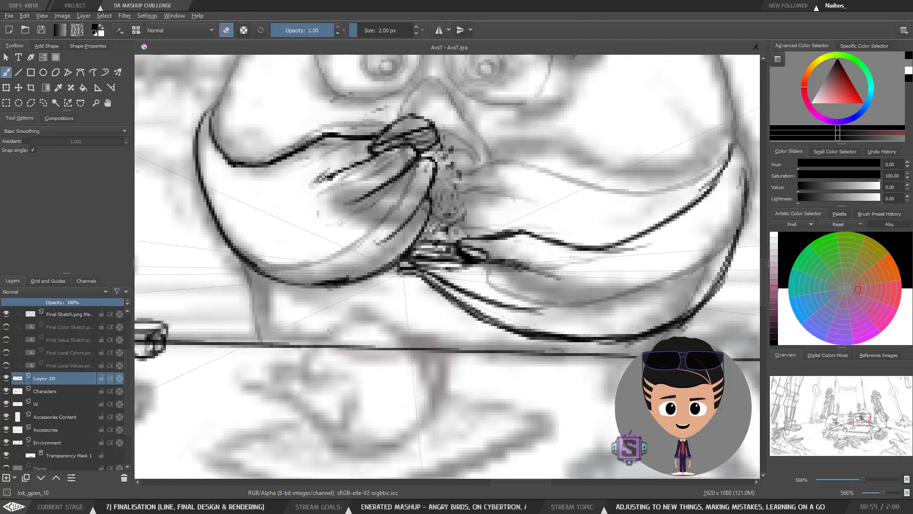
pyautogui.press('e')
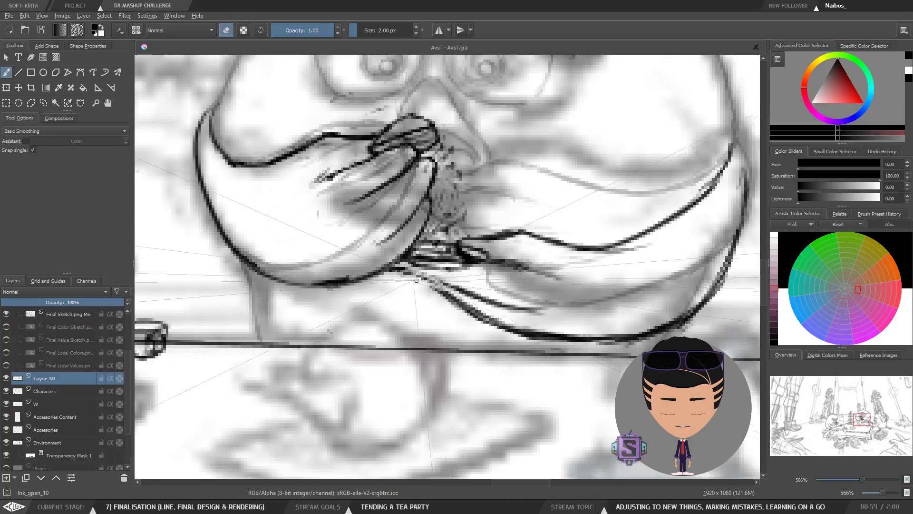
pyautogui.press('e')
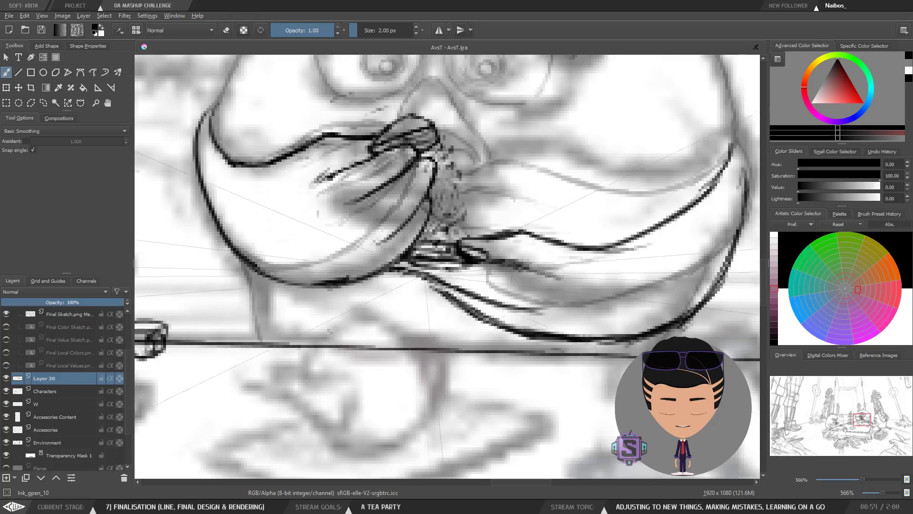
pyautogui.press('e')
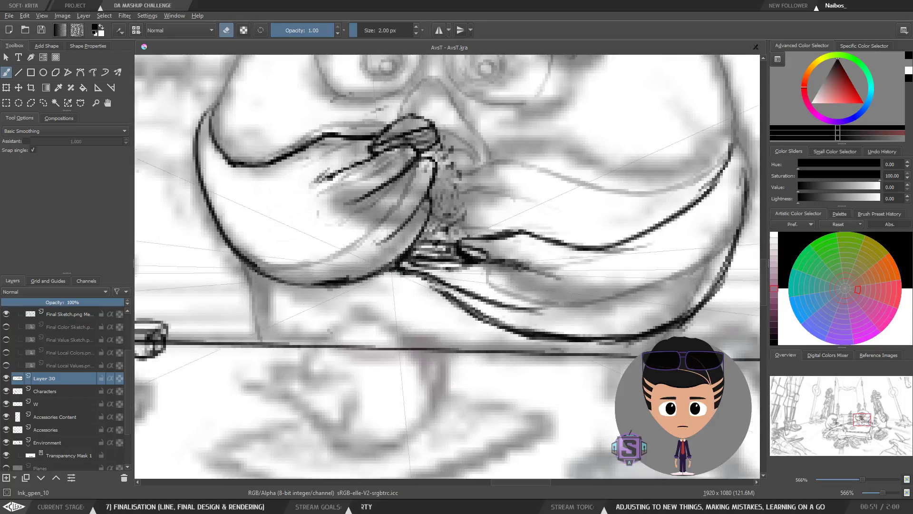
# Erase the lower arm contour's end beneath the saucer and re-ink it as a small tip with the 2 px brush.
pyautogui.hotkey('ctrl', '-')
pyautogui.hotkey('ctrl', '-')
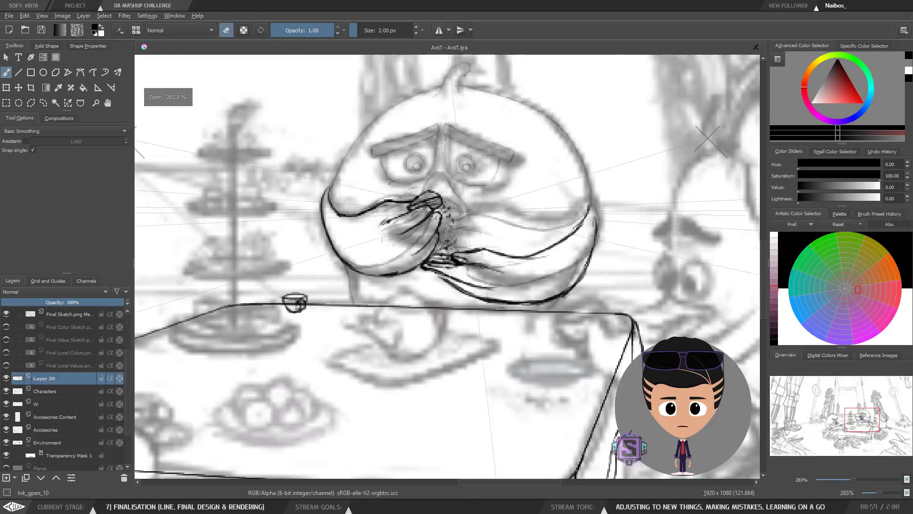
pyautogui.hotkey('ctrl', '+')
pyautogui.hotkey('ctrl', '+')
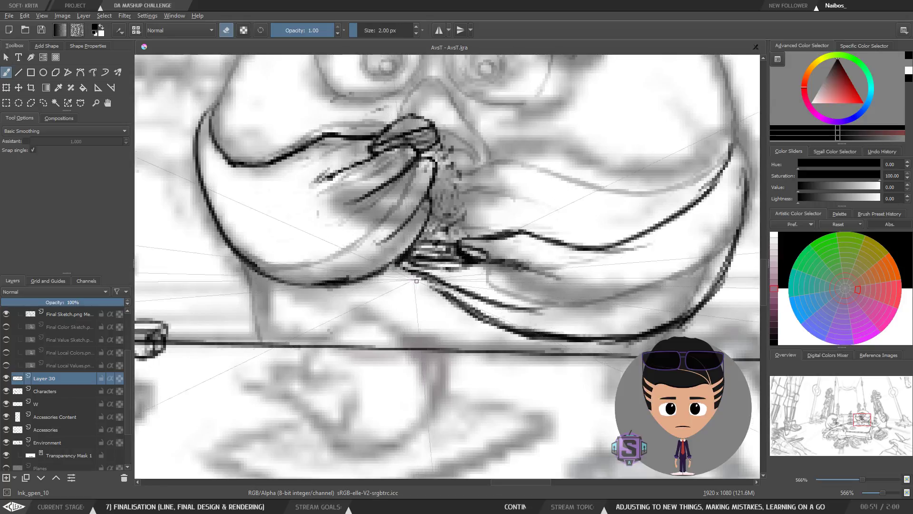
pyautogui.press('e')
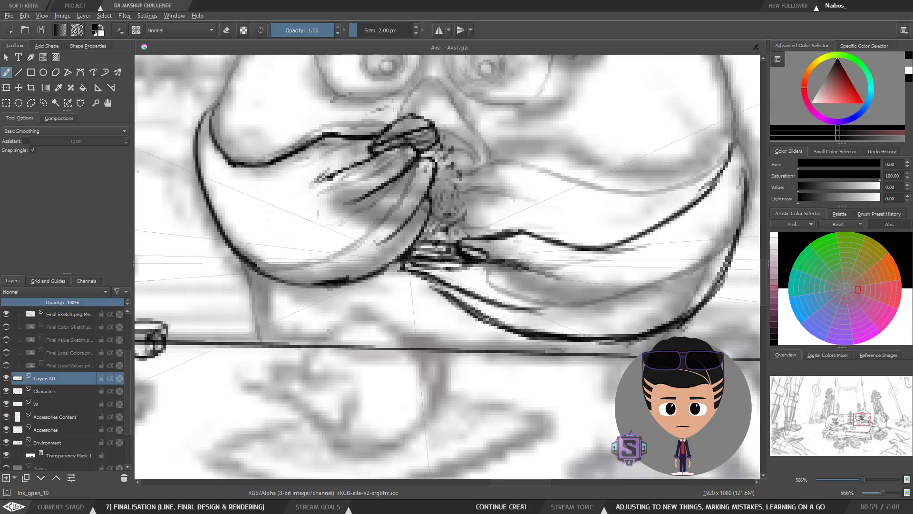
pyautogui.press('-')
pyautogui.press('-')
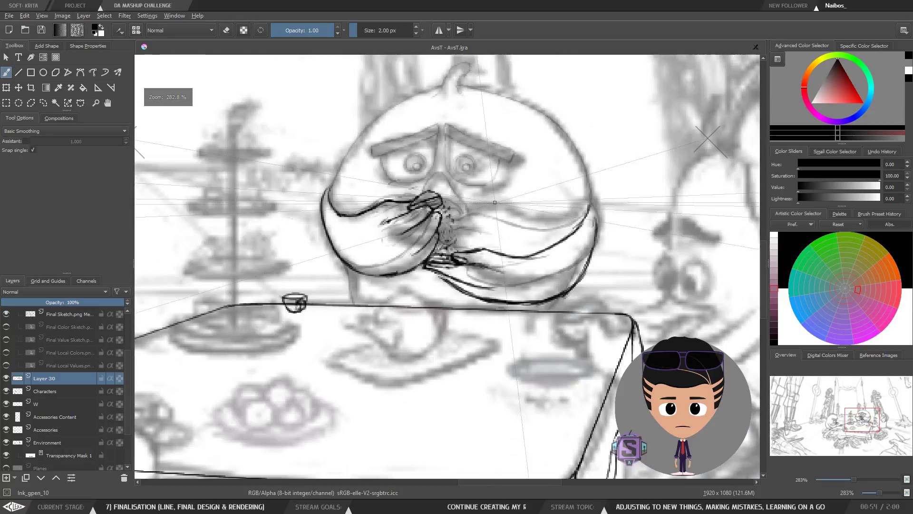
pyautogui.press('+')
pyautogui.press('+')
pyautogui.moveTo(446, 298); pyautogui.dragTo(444, 282)
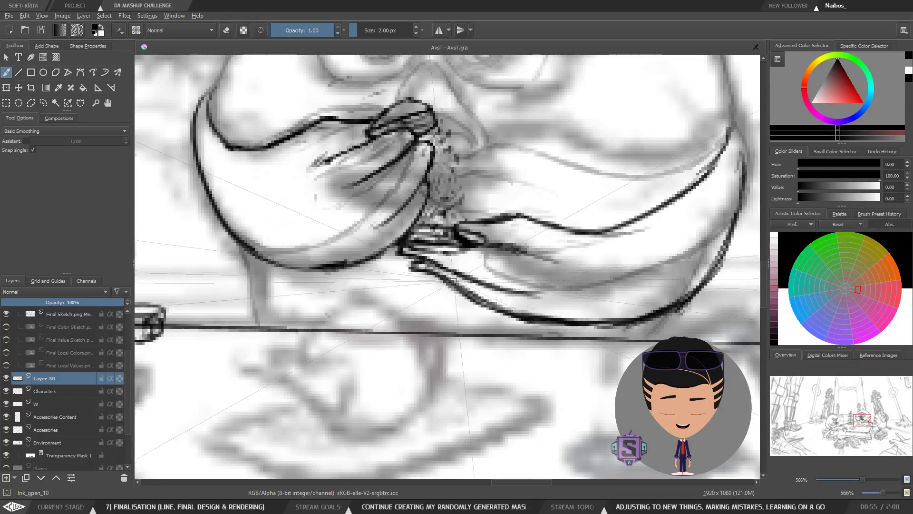
# Set the brush size to 5 px and rework the lower arm contour's tip so it joins the hand beneath the saucer.
pyautogui.press('-')
pyautogui.press('-')
pyautogui.press('-')
pyautogui.press('-')
pyautogui.press('m')
pyautogui.press('m')
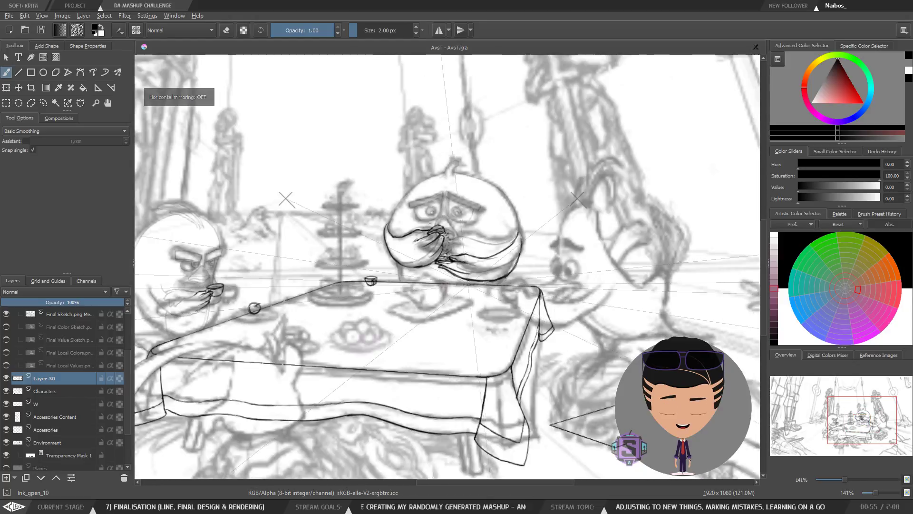
pyautogui.press('+')
pyautogui.press('+')
pyautogui.press('+')
pyautogui.press('+')
pyautogui.press('e')
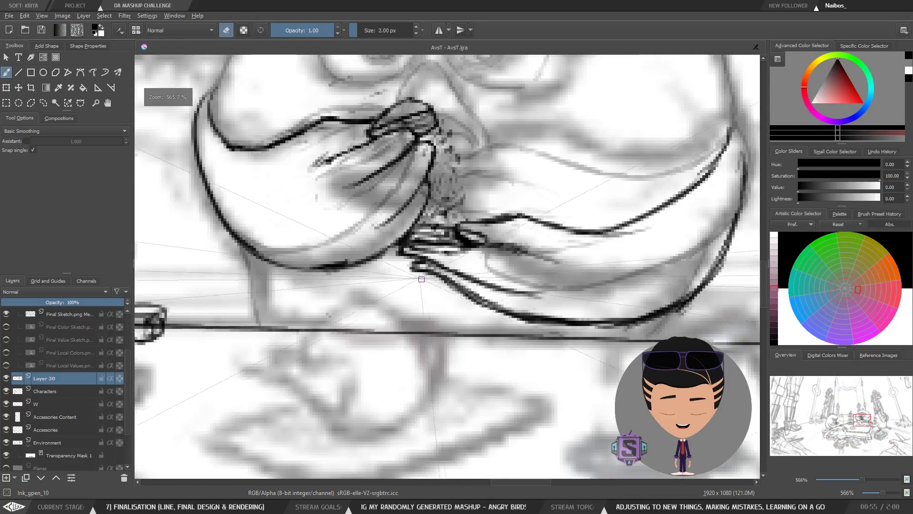
pyautogui.press('e')
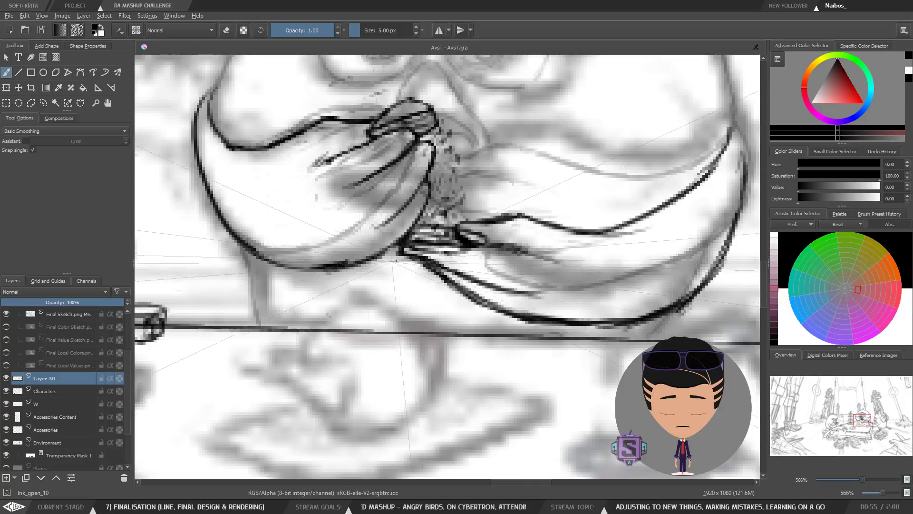
# Select the lower arm contour's end with a freehand selection, shift it slightly away from the opposite hand, and deselect.
pyautogui.press('-')
pyautogui.press('-')
pyautogui.press('m')
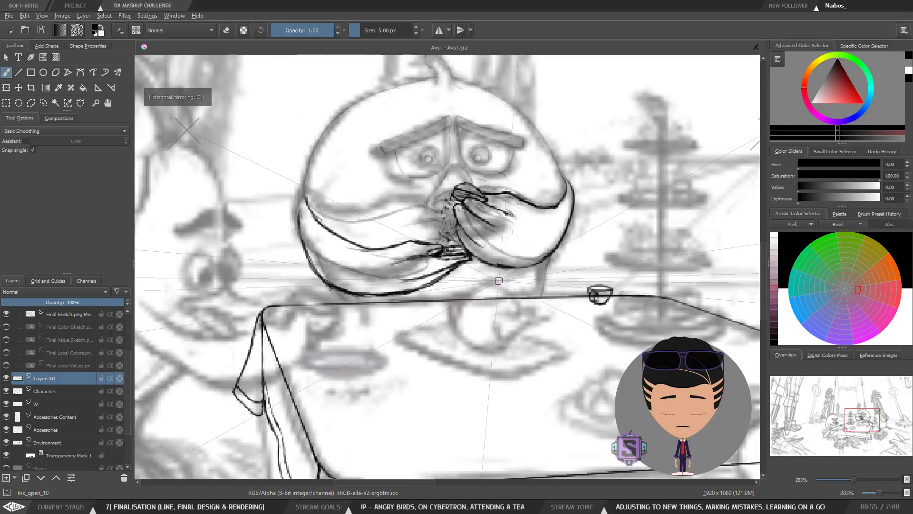
pyautogui.press('m')
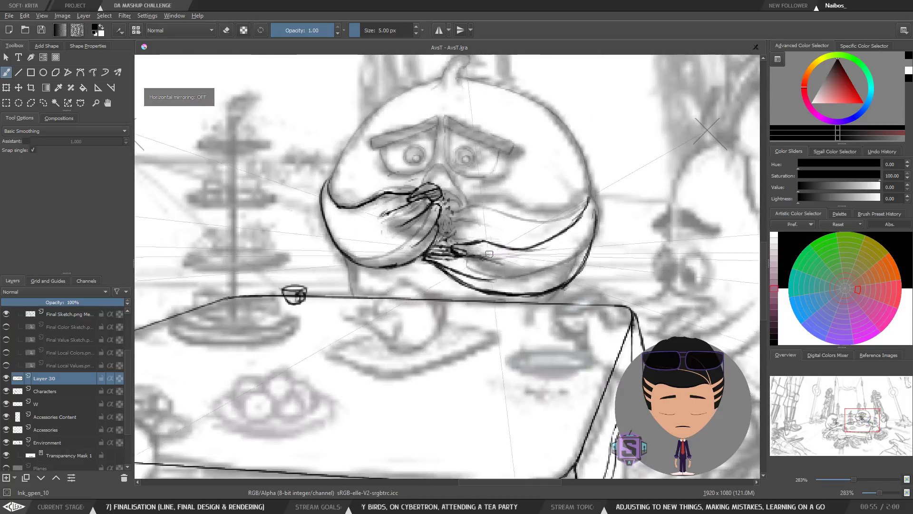
pyautogui.press('m')
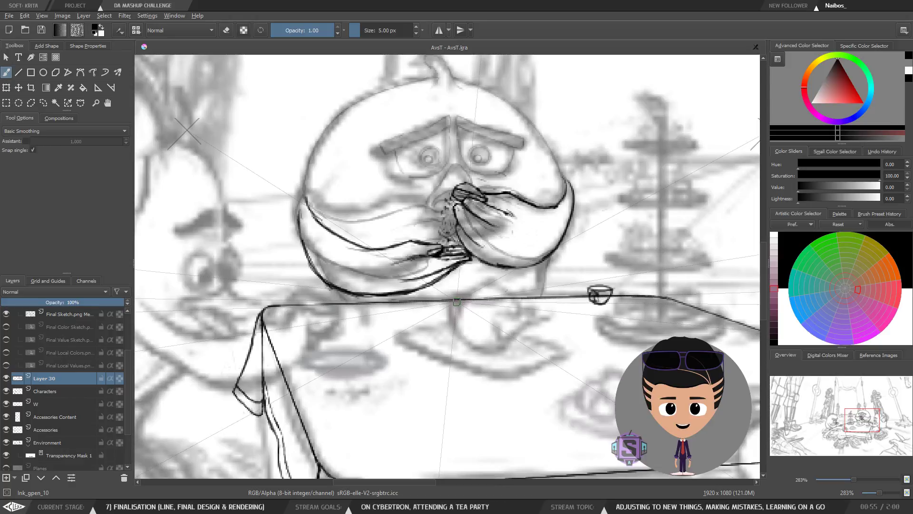
pyautogui.keyDown('ctrl'); pyautogui.click(457, 301); pyautogui.keyUp('ctrl')
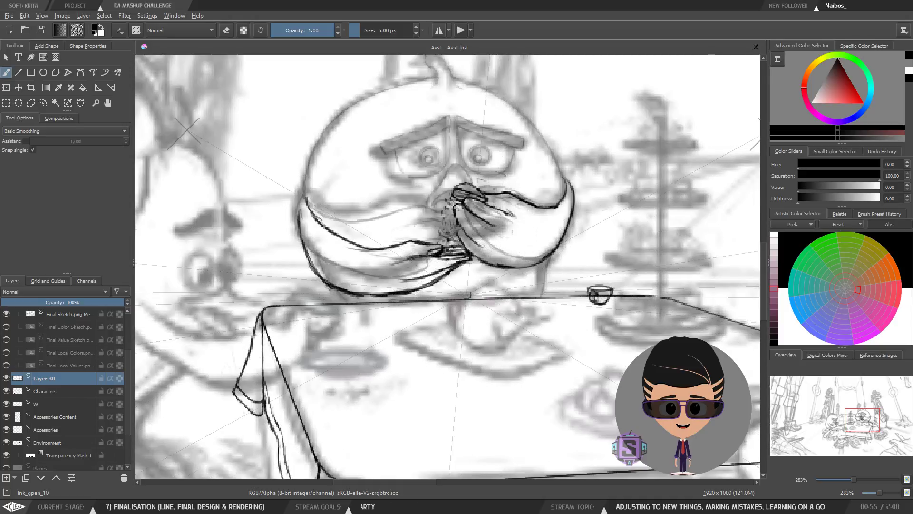
pyautogui.hotkey('ctrl', '+')
pyautogui.hotkey('ctrl', '+')
pyautogui.press('l')
pyautogui.moveTo(448, 310)
pyautogui.mouseDown()
pyautogui.moveTo(497, 244)
pyautogui.moveTo(457, 245)
pyautogui.moveTo(444, 276)
pyautogui.moveTo(447, 309)
pyautogui.mouseUp()
pyautogui.press('t')
pyautogui.moveTo(468, 261); pyautogui.dragTo(458, 269)
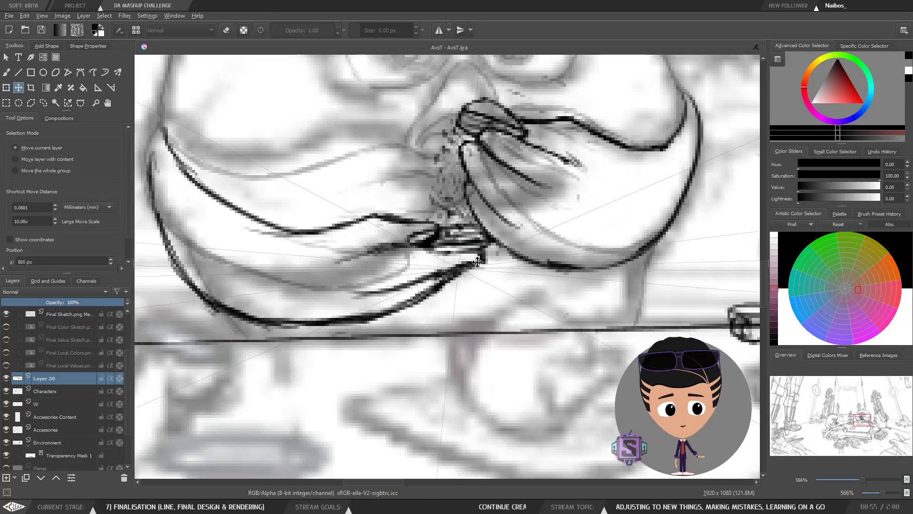
pyautogui.hotkey('ctrl', 'shift', 'a')
pyautogui.press('b')
# Erase and redraw the lowest fingertip at the shifted arm's end with the 5 px eraser and brush.
pyautogui.hotkey('ctrl', '-')
pyautogui.hotkey('ctrl', '-')
pyautogui.press('m')
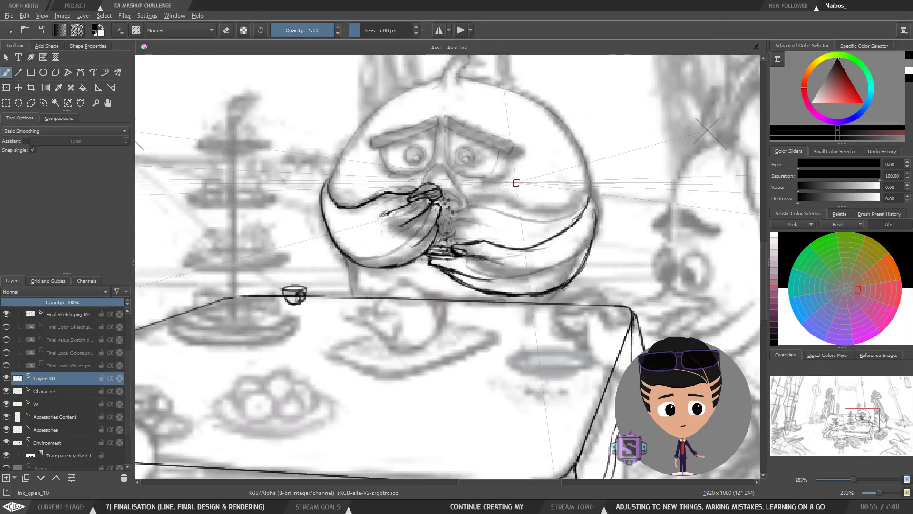
pyautogui.hotkey('ctrl', '+')
pyautogui.hotkey('ctrl', '+')
pyautogui.press('e')
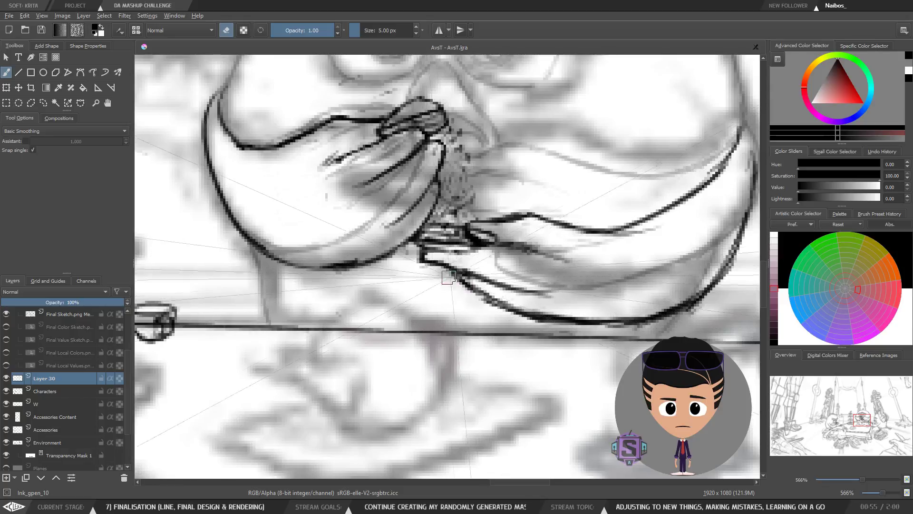
pyautogui.press('e')
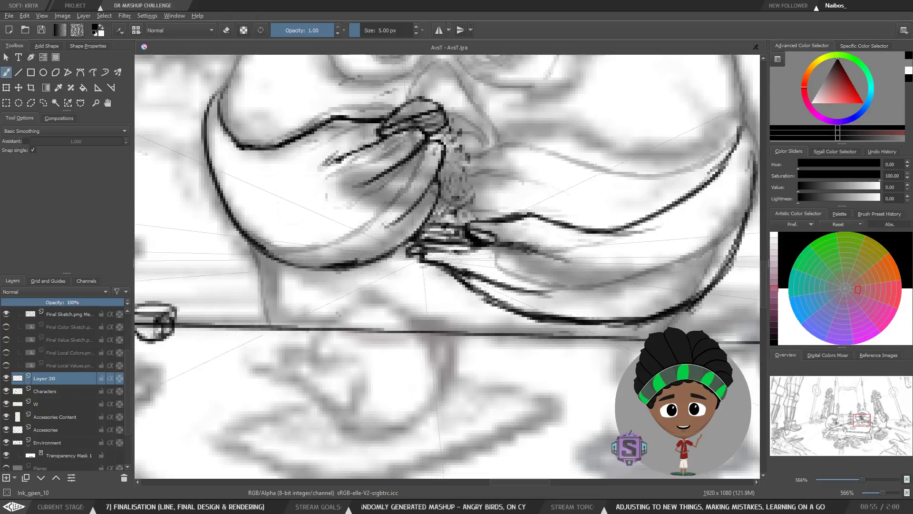
# Trim the redrawn fingertip into a thinner, cleaner shape where it meets the opposite arm.
pyautogui.hotkey('ctrl', '-')
pyautogui.hotkey('ctrl', '-')
pyautogui.hotkey('ctrl', '-')
pyautogui.hotkey('ctrl', '-')
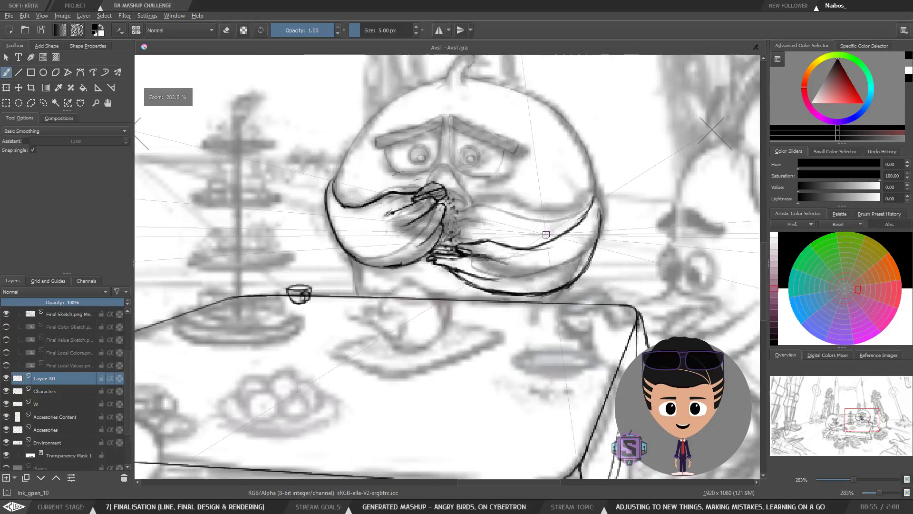
pyautogui.hotkey('ctrl', '+')
pyautogui.hotkey('ctrl', '+')
pyautogui.hotkey('ctrl', '+')
pyautogui.hotkey('ctrl', '+')
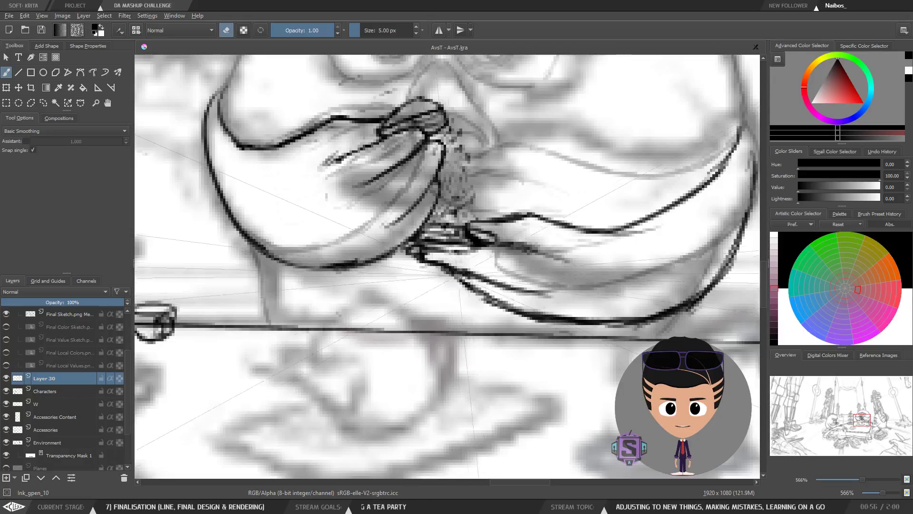
pyautogui.press('e')
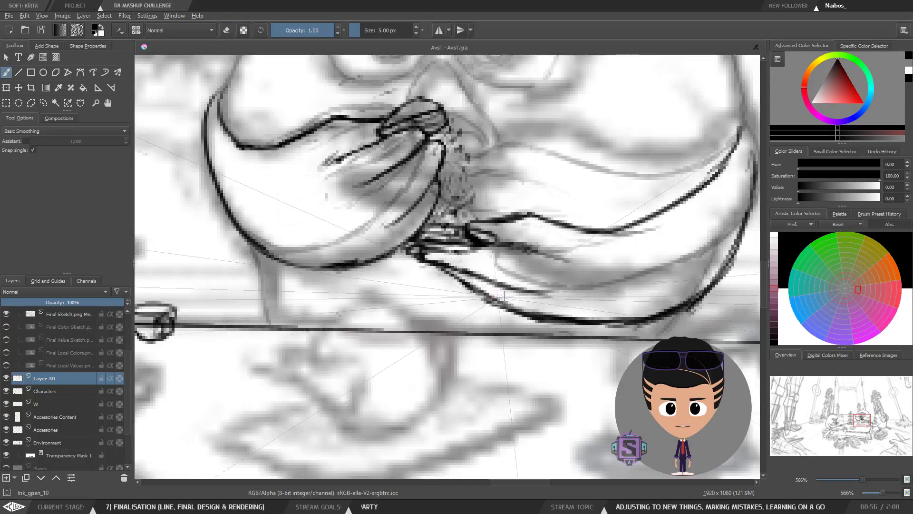
# With the canvas mirrored, clean up and re-ink the inner fold line along the lower arm.
pyautogui.press('-')
pyautogui.press('-')
pyautogui.press('-')
pyautogui.press('-')
pyautogui.press('m')
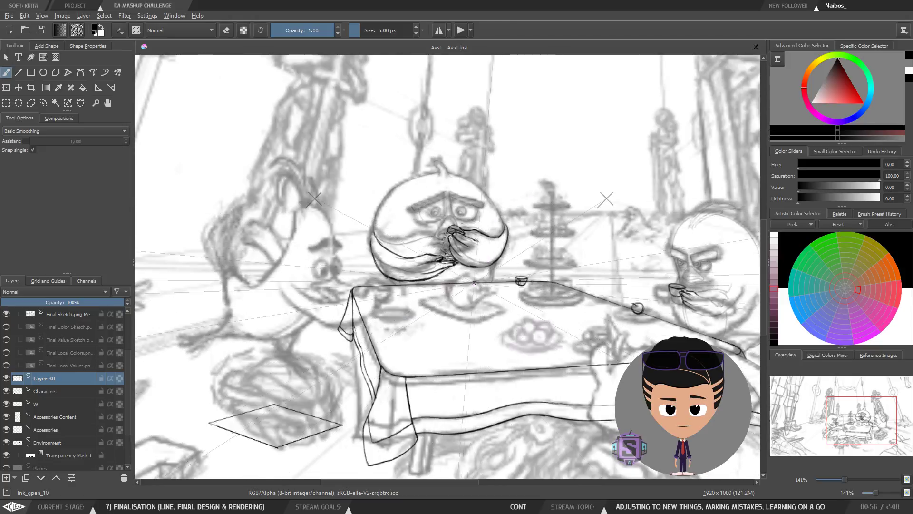
pyautogui.press('+')
pyautogui.press('+')
pyautogui.press('+')
pyautogui.press('+')
pyautogui.moveTo(463, 297); pyautogui.dragTo(480, 322)
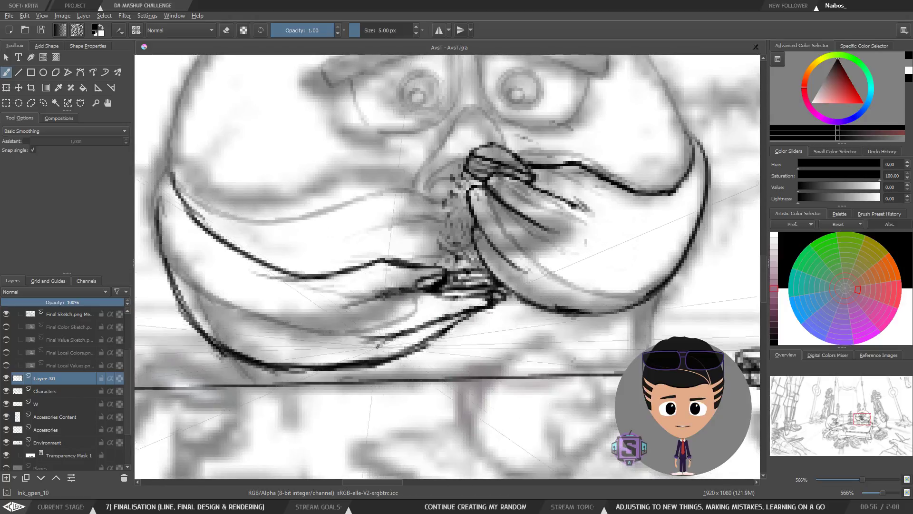
pyautogui.press('e')
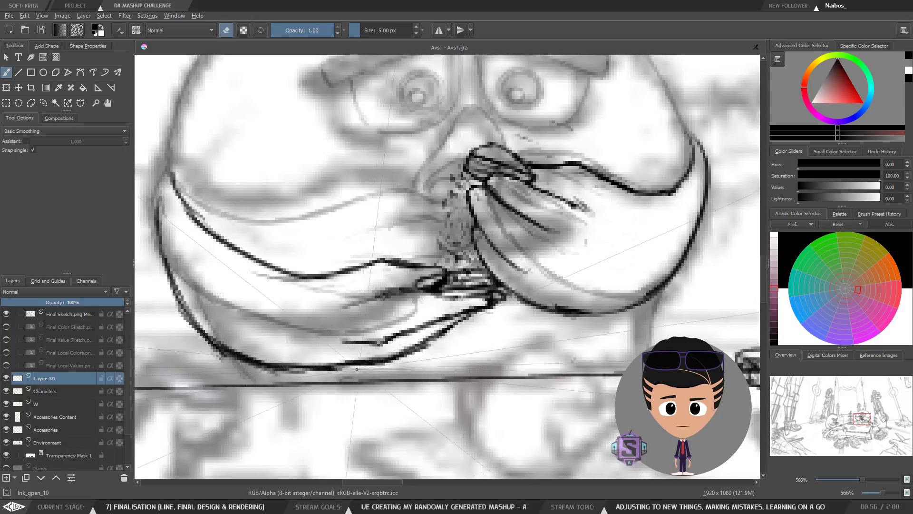
# Touch up the underside contour of the lower arm just below the inner fold line.
pyautogui.press('-')
pyautogui.press('-')
pyautogui.press('-')
pyautogui.press('-')
pyautogui.press('+')
pyautogui.press('+')
pyautogui.press('+')
pyautogui.press('+')
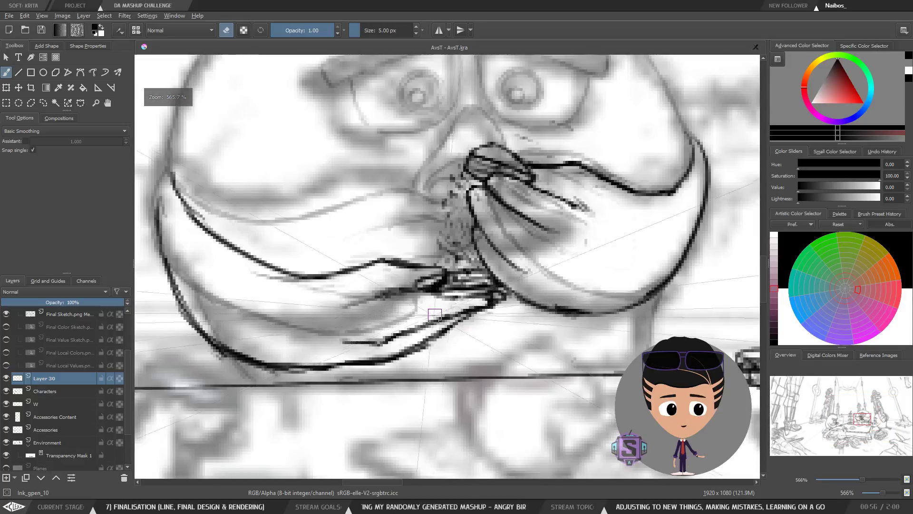
pyautogui.press('e')
pyautogui.moveTo(346, 365); pyautogui.dragTo(374, 368)
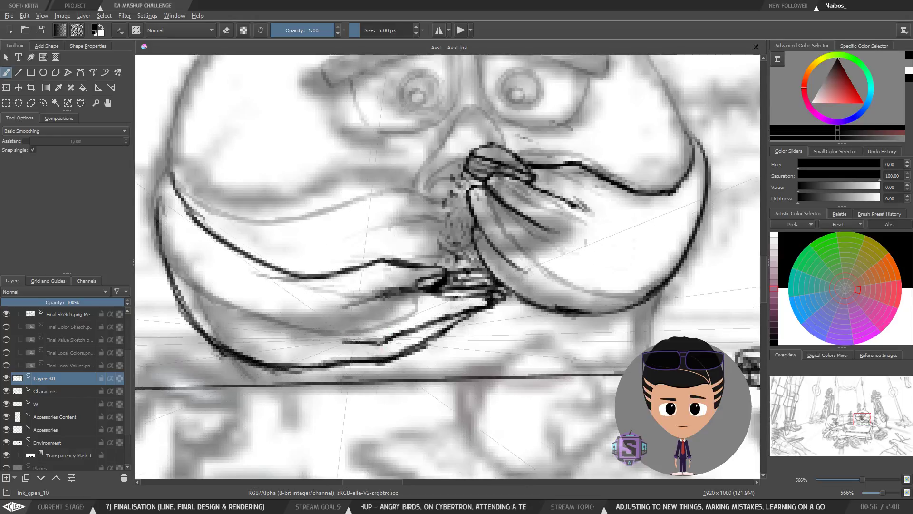
# Check the round bird's inked arms and hands with the canvas unmirrored, in close and wide views.
pyautogui.press('-')
pyautogui.press('-')
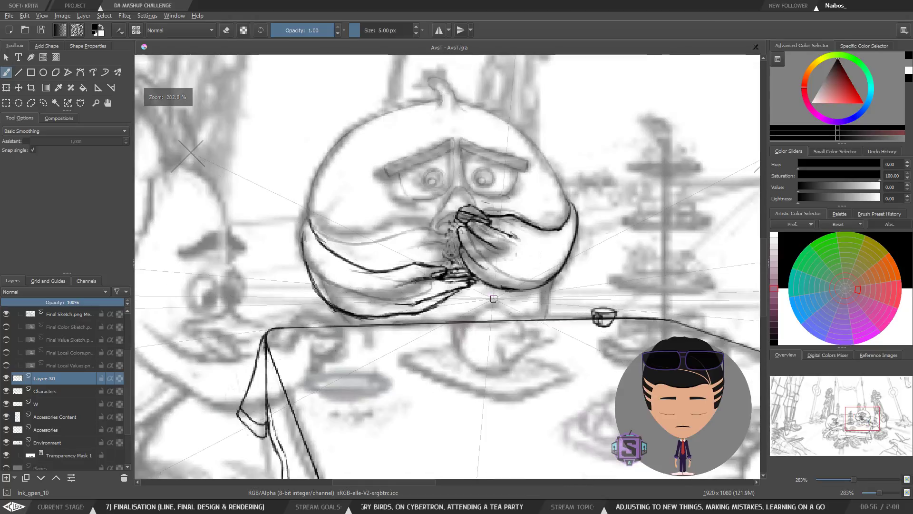
pyautogui.press('m')
pyautogui.press('-')
pyautogui.press('-')
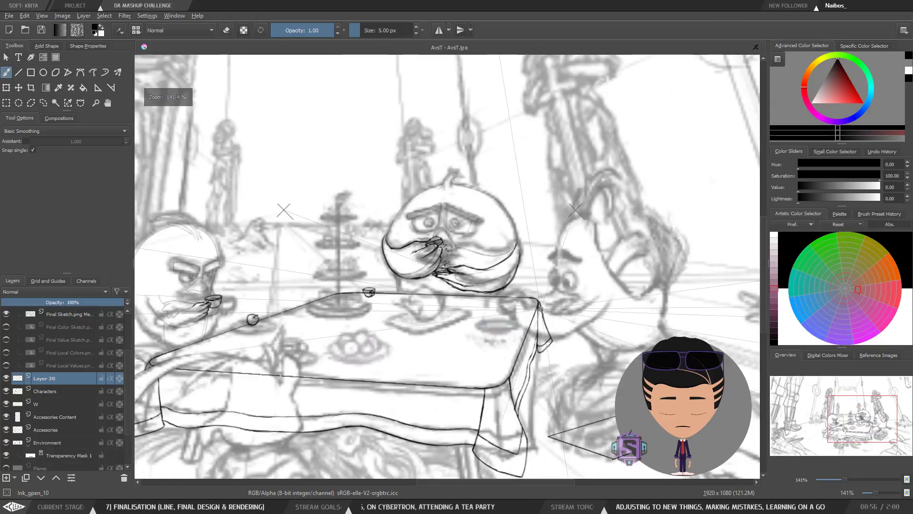
pyautogui.press('+')
pyautogui.press('+')
pyautogui.press('+')
pyautogui.press('+')
pyautogui.moveTo(532, 345); pyautogui.dragTo(506, 351)
pyautogui.press('-')
pyautogui.press('-')
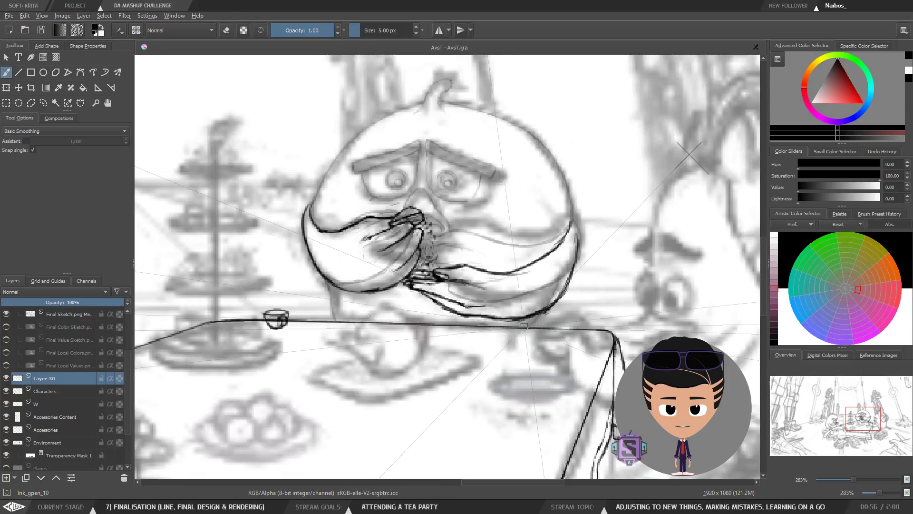
pyautogui.press('-')
pyautogui.press('-')
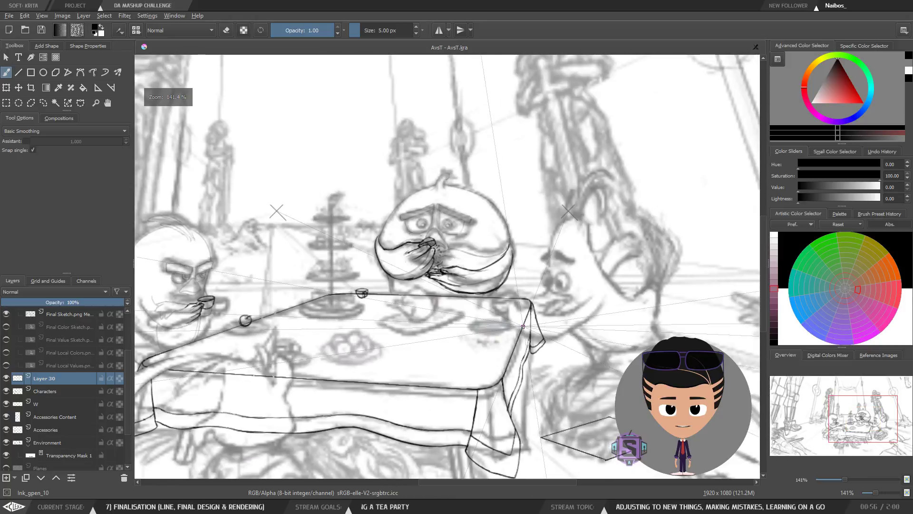
# Clean up the outer contour where the lower arm curves around the bird's side, using the 5 px eraser.
pyautogui.press('+')
pyautogui.press('+')
pyautogui.press('+')
pyautogui.press('+')
pyautogui.press('e')
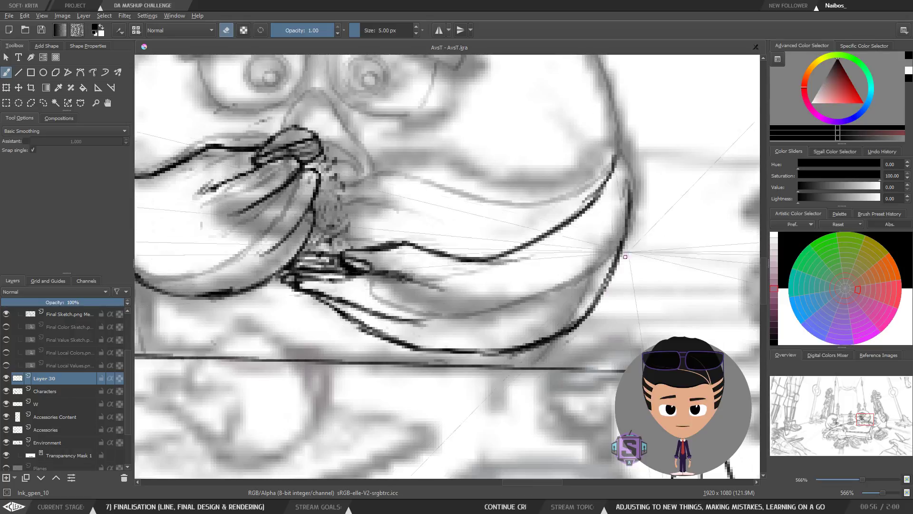
pyautogui.hotkey('ctrl', '-')
pyautogui.hotkey('ctrl', '-')
pyautogui.hotkey('ctrl', '-')
pyautogui.hotkey('ctrl', '-')
pyautogui.hotkey('ctrl', '+')
pyautogui.hotkey('ctrl', '+')
pyautogui.hotkey('ctrl', '+')
pyautogui.hotkey('ctrl', '+')
pyautogui.hotkey('ctrl', '-')
pyautogui.hotkey('ctrl', '-')
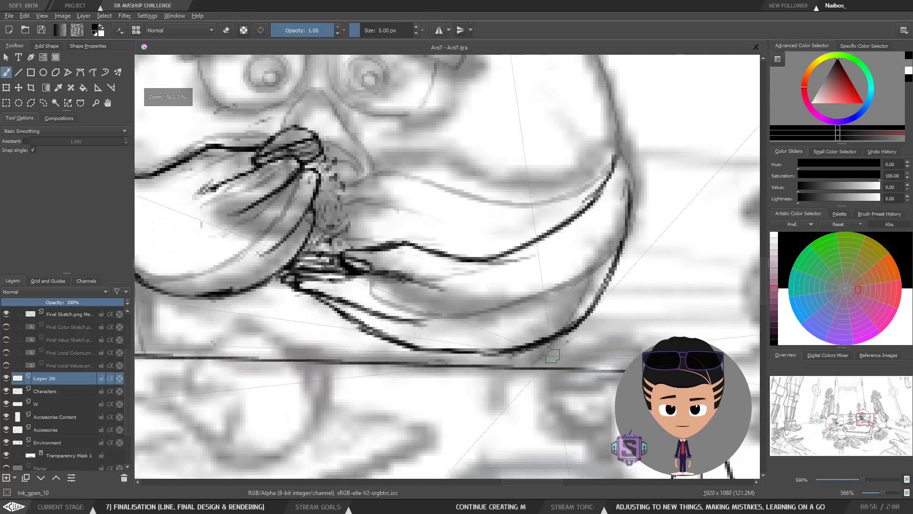
pyautogui.press('e')
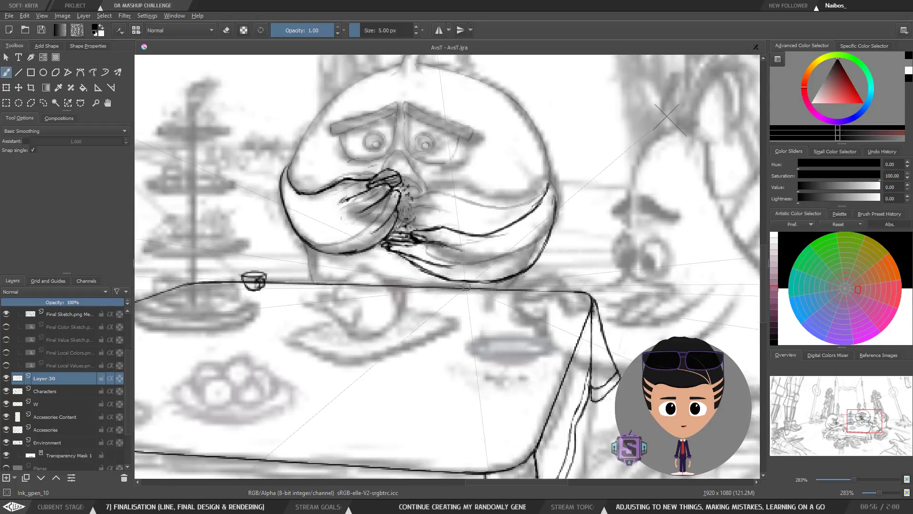
# Re-ink the lower arm's underside contour just above the table edge as a smoother curve with the 5 px brush.
pyautogui.hotkey('ctrl', '+')
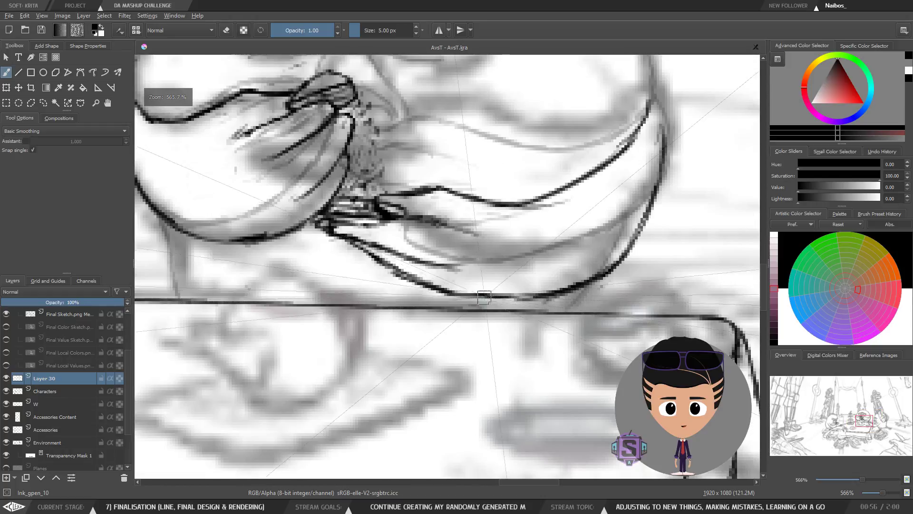
pyautogui.hotkey('ctrl', '-')
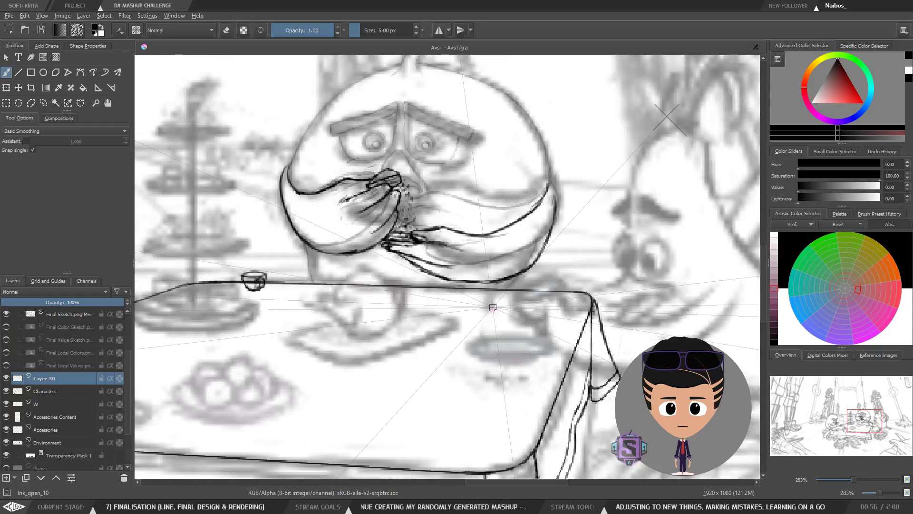
pyautogui.hotkey('ctrl', '+')
pyautogui.hotkey('ctrl', '-')
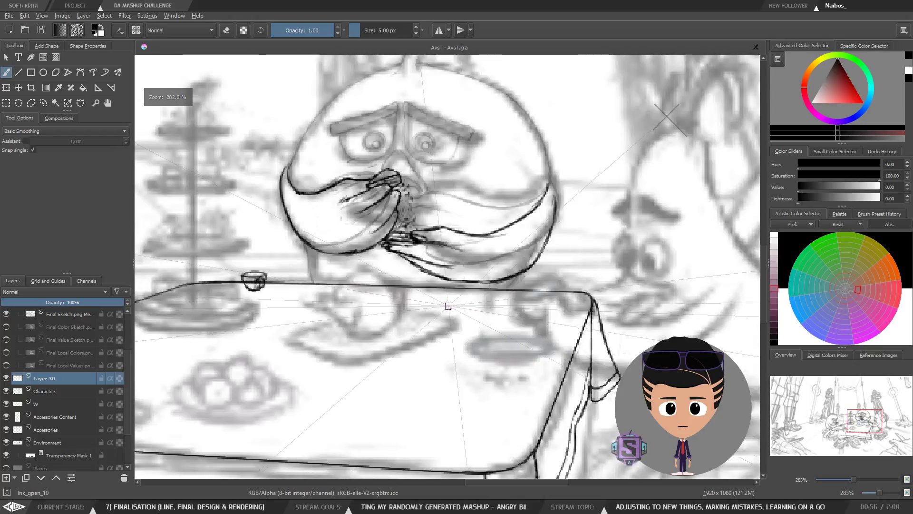
pyautogui.hotkey('ctrl', '+')
pyautogui.moveTo(414, 302); pyautogui.dragTo(590, 305)
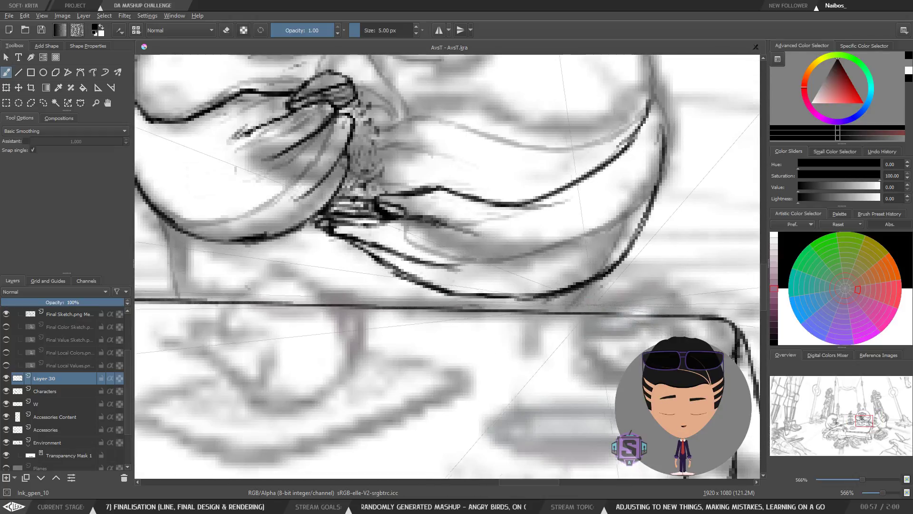
# Examine the re-inked lower arm in wide and close views with the canvas mirrored and unmirrored.
pyautogui.hotkey('ctrl', '-')
pyautogui.hotkey('ctrl', '-')
pyautogui.hotkey('ctrl', '-')
pyautogui.hotkey('ctrl', '-')
pyautogui.hotkey('ctrl', '+')
pyautogui.hotkey('ctrl', '-')
pyautogui.hotkey('ctrl', '-')
pyautogui.hotkey('ctrl', '-')
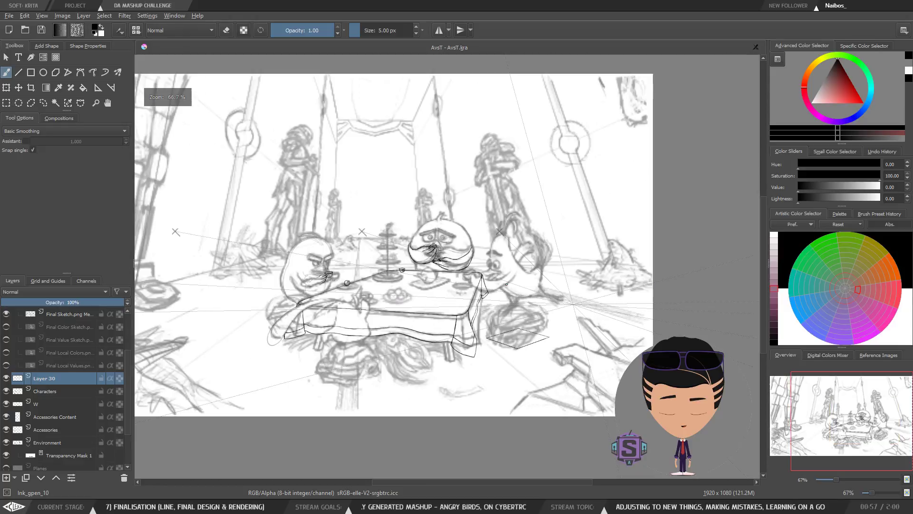
pyautogui.press('m')
pyautogui.hotkey('ctrl', '+')
pyautogui.hotkey('ctrl', '+')
pyautogui.hotkey('ctrl', '+')
pyautogui.hotkey('ctrl', '+')
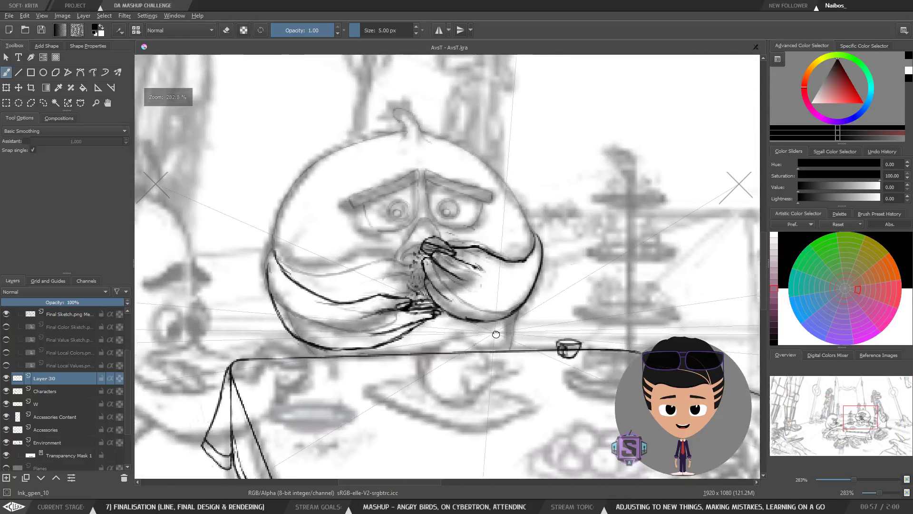
pyautogui.moveTo(497, 334); pyautogui.dragTo(513, 336)
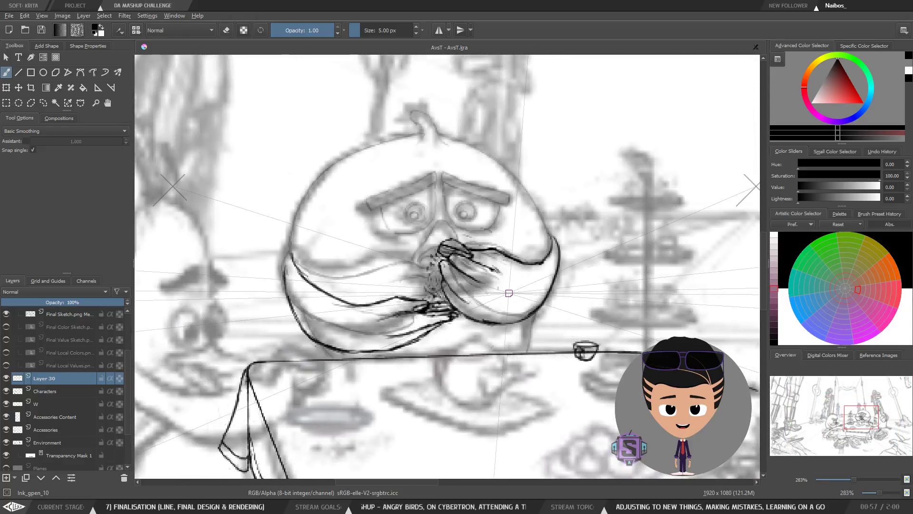
pyautogui.press('m')
pyautogui.moveTo(583, 313); pyautogui.dragTo(530, 291)
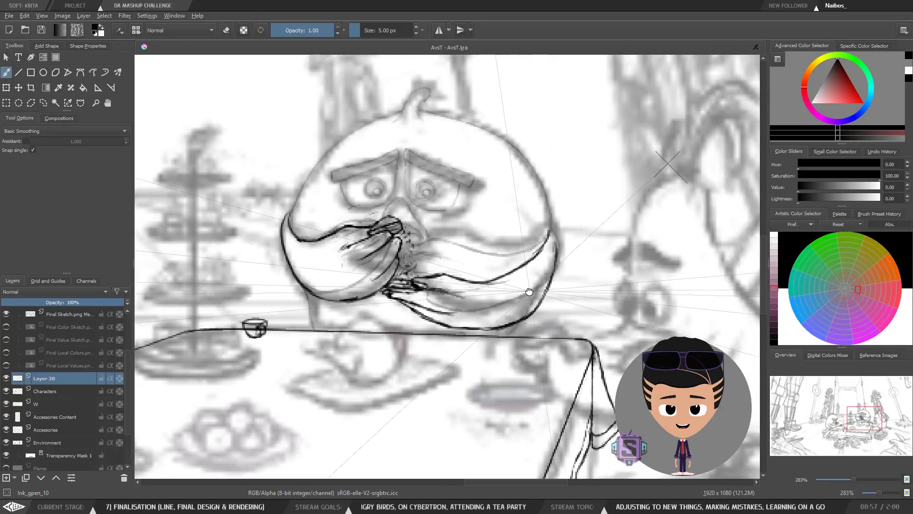
# Re-ink the lower arm's outer curve at the bird's side with the 5 px brush and erase the stray contour beside it.
pyautogui.hotkey('ctrl', '+')
pyautogui.hotkey('ctrl', '+')
pyautogui.moveTo(555, 262); pyautogui.dragTo(494, 271)
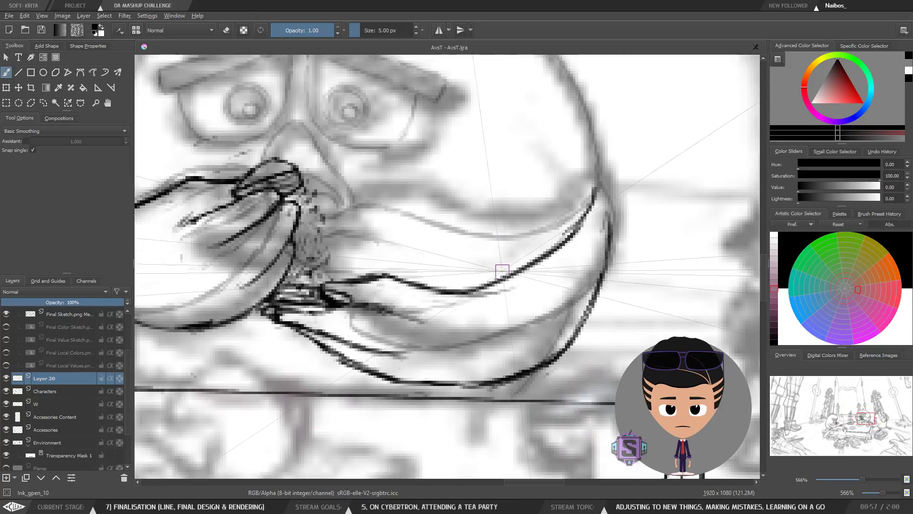
pyautogui.moveTo(554, 350); pyautogui.dragTo(577, 265)
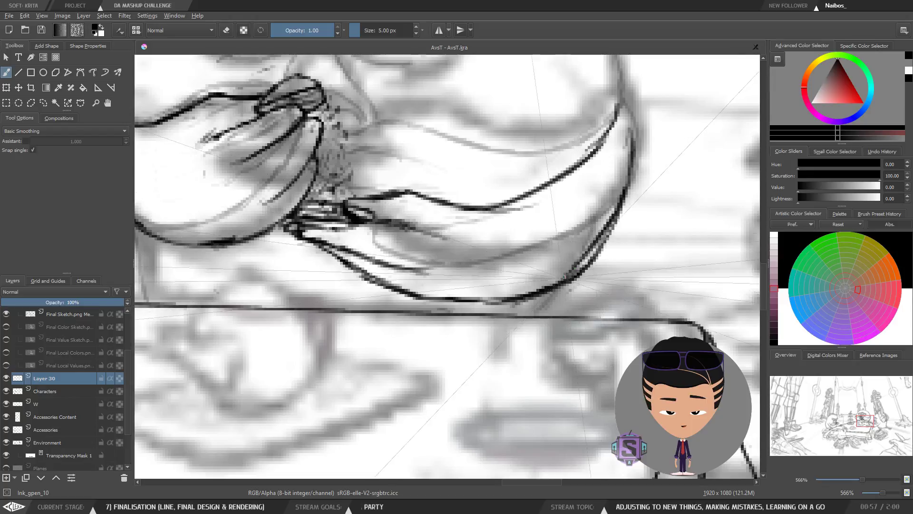
pyautogui.press('e')
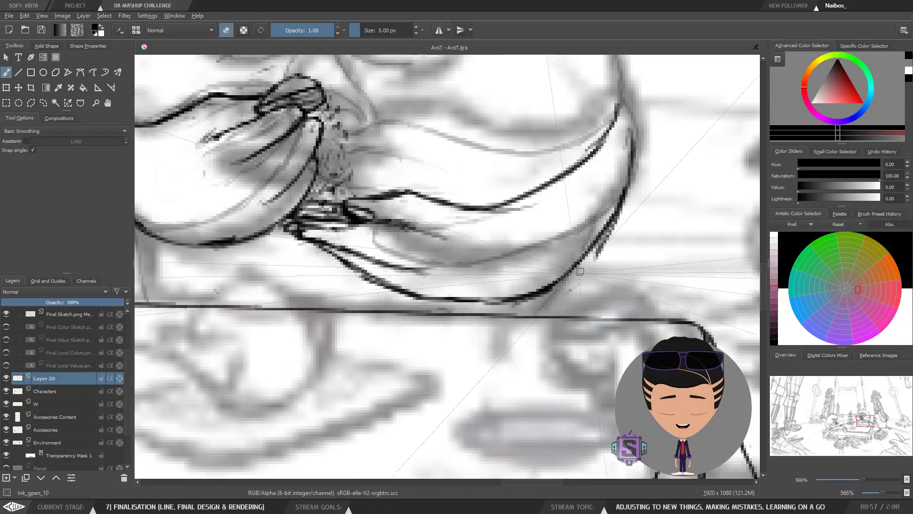
pyautogui.moveTo(620, 218)
pyautogui.mouseDown()
pyautogui.moveTo(634, 164)
pyautogui.moveTo(608, 260)
pyautogui.mouseUp()
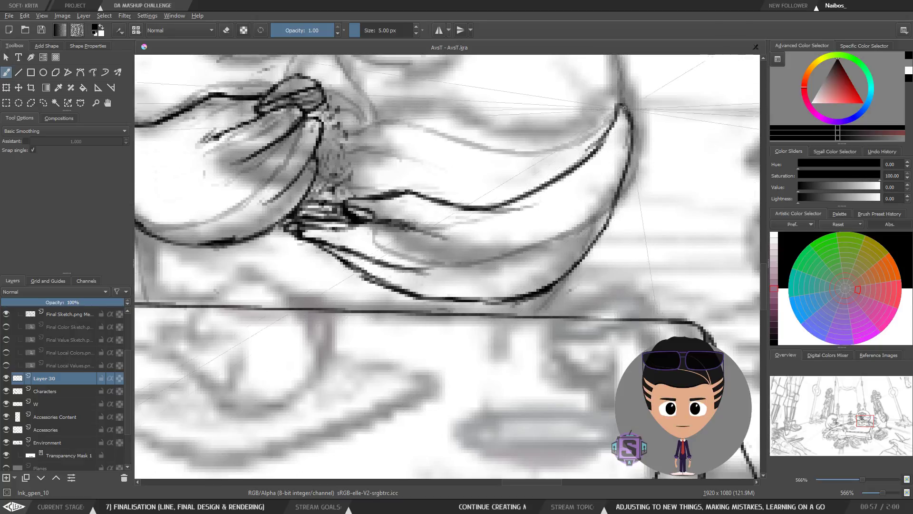
# Compare the lower arm's new outer curve with the rest of the scene in wide, mirrored and close views.
pyautogui.press('-')
pyautogui.press('-')
pyautogui.press('-')
pyautogui.press('-')
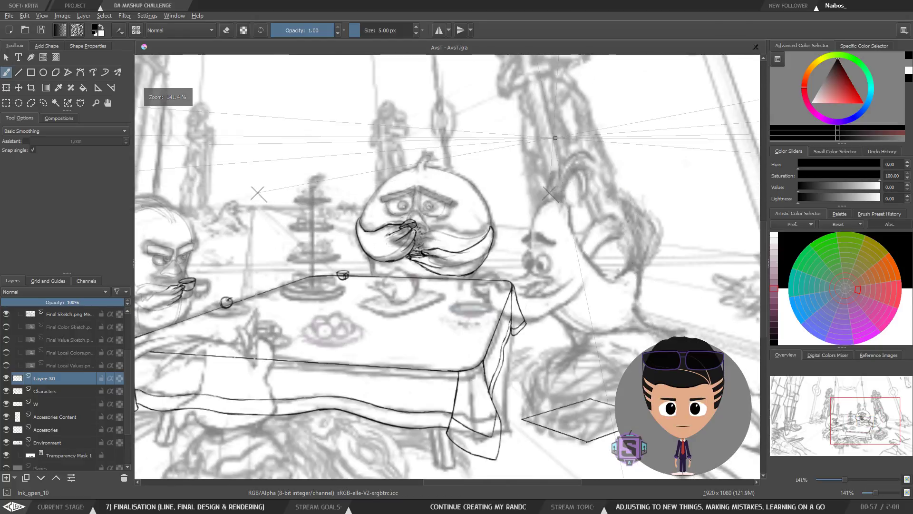
pyautogui.press('m')
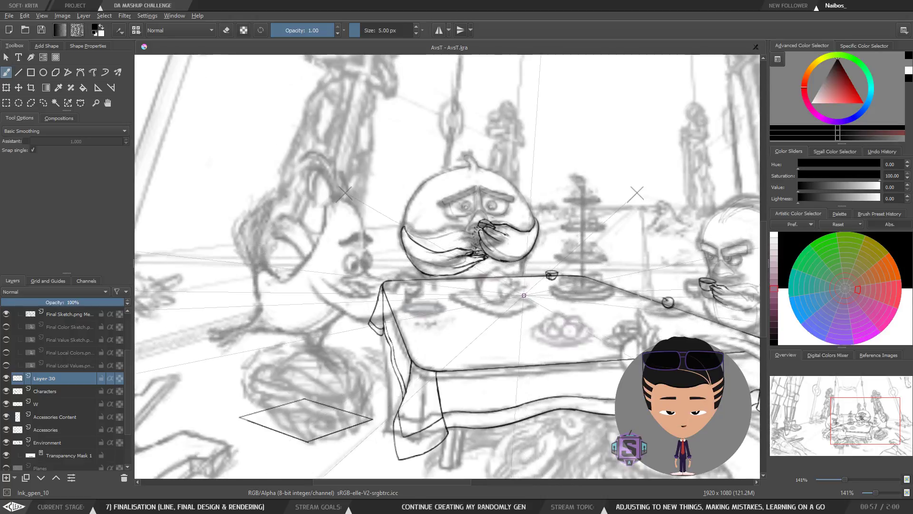
pyautogui.press('m')
pyautogui.press('+')
pyautogui.press('+')
pyautogui.press('+')
pyautogui.press('+')
pyautogui.press('e')
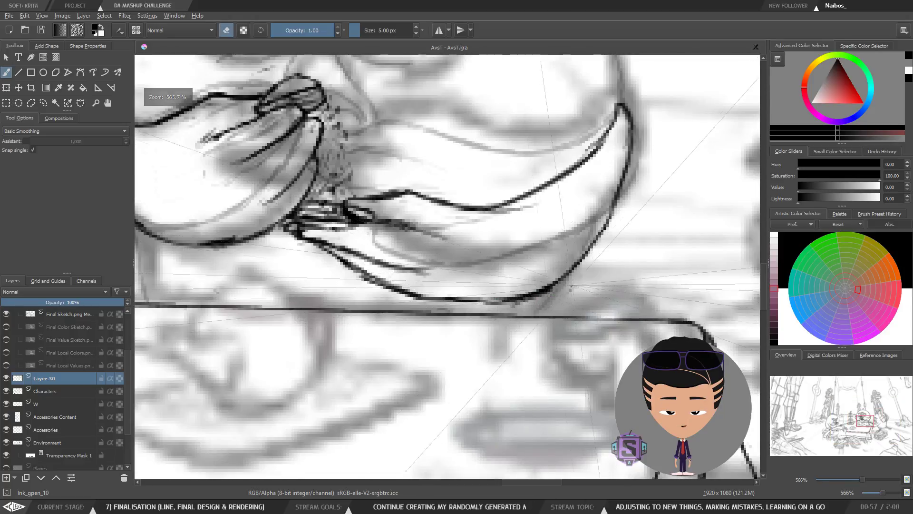
pyautogui.press('-')
pyautogui.press('-')
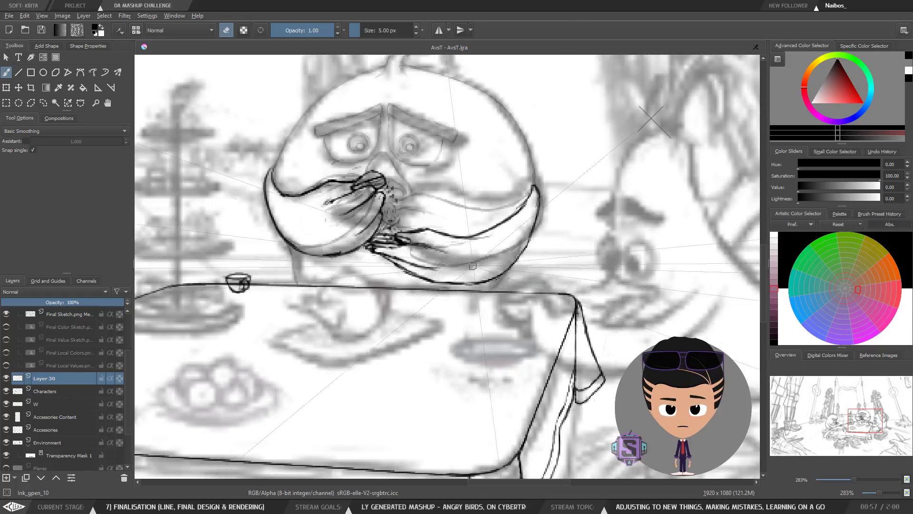
# Try curved bands and direction arrows across the underside of the lower arm to map its form, and undo them.
pyautogui.press('e')
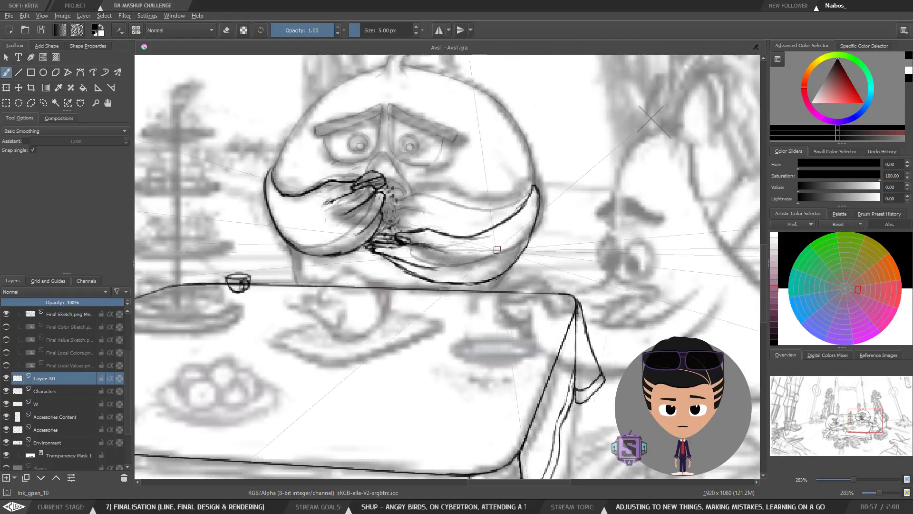
pyautogui.moveTo(500, 250); pyautogui.dragTo(518, 280)
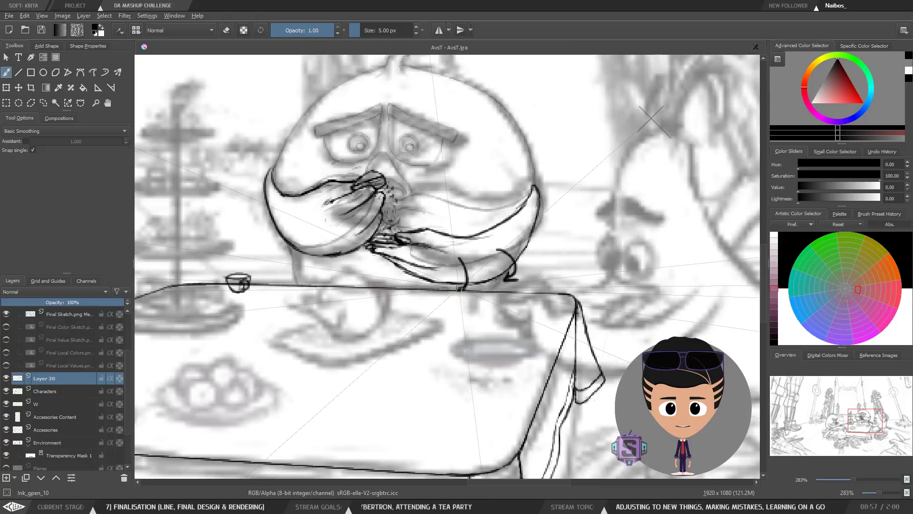
pyautogui.moveTo(460, 259)
pyautogui.mouseDown()
pyautogui.moveTo(465, 287)
pyautogui.moveTo(473, 279)
pyautogui.mouseUp()
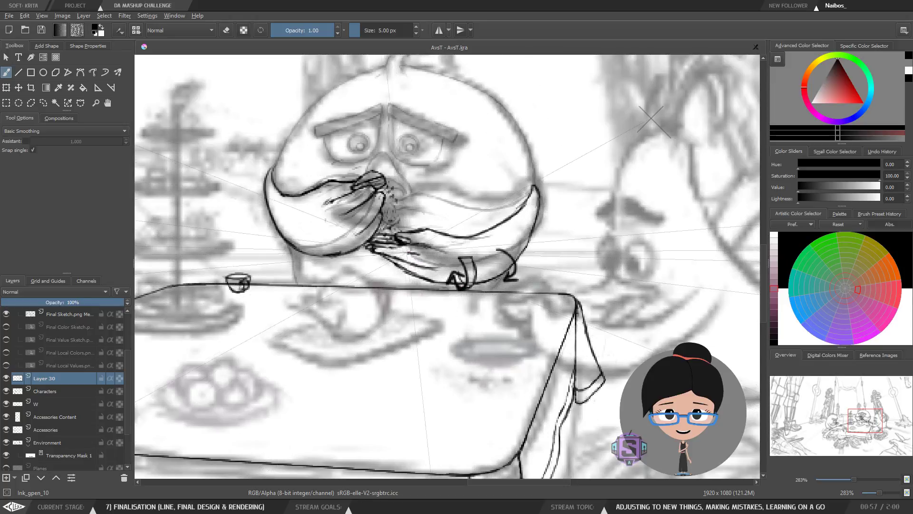
pyautogui.moveTo(402, 253); pyautogui.dragTo(405, 276)
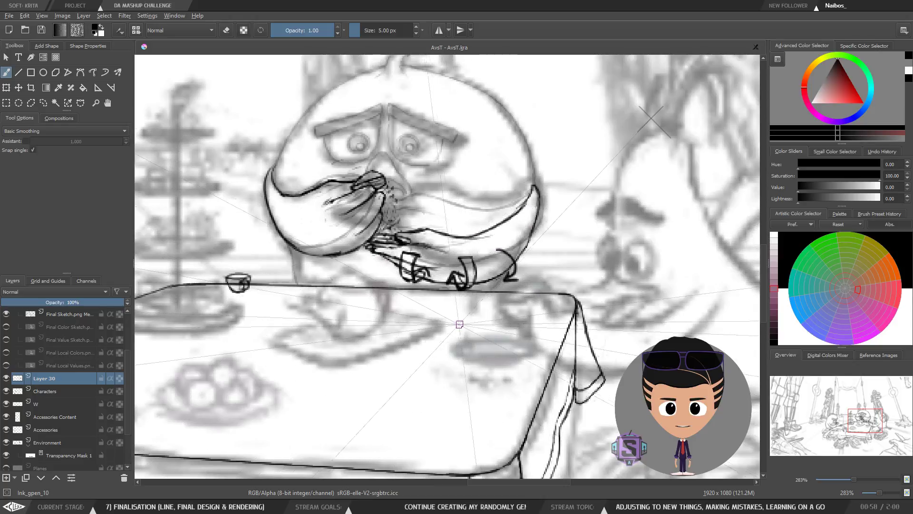
pyautogui.hotkey('ctrl', 'z')
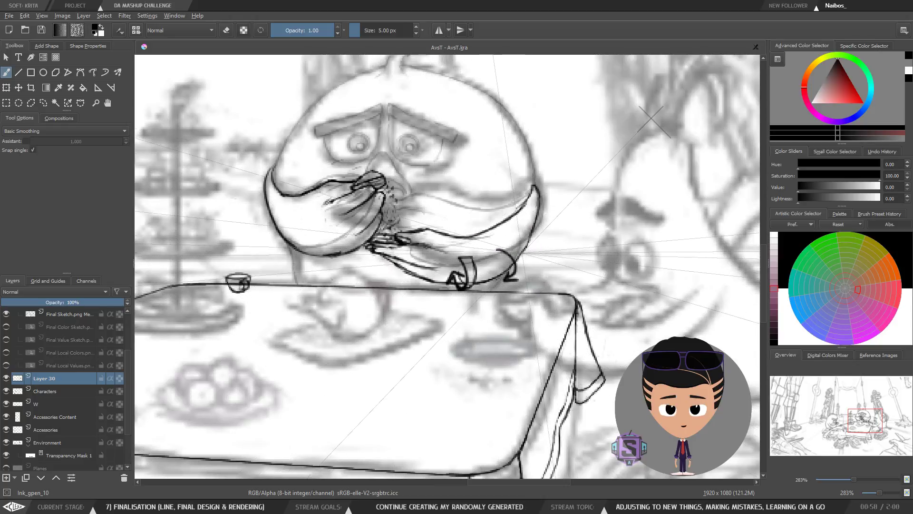
pyautogui.hotkey('ctrl', 'z')
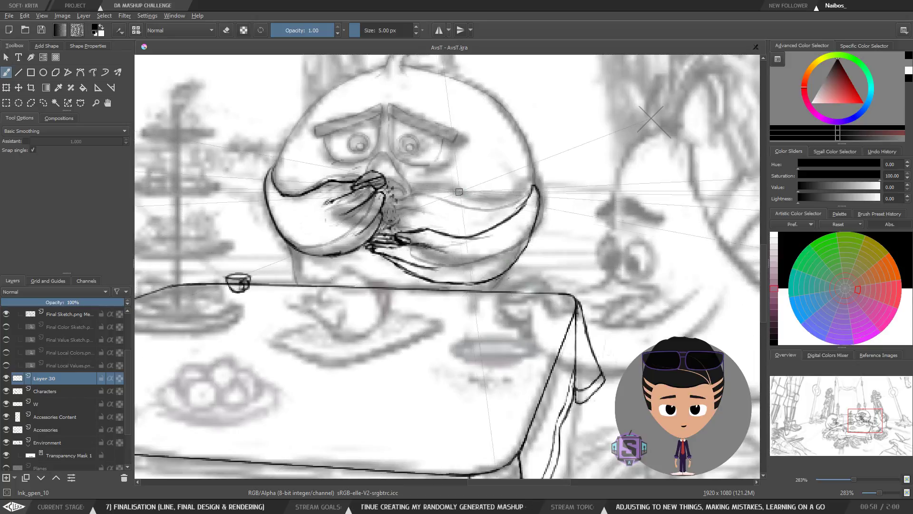
# Inspect both arms and hands around the bird's mouth in close and mirrored views.
pyautogui.press('+')
pyautogui.press('+')
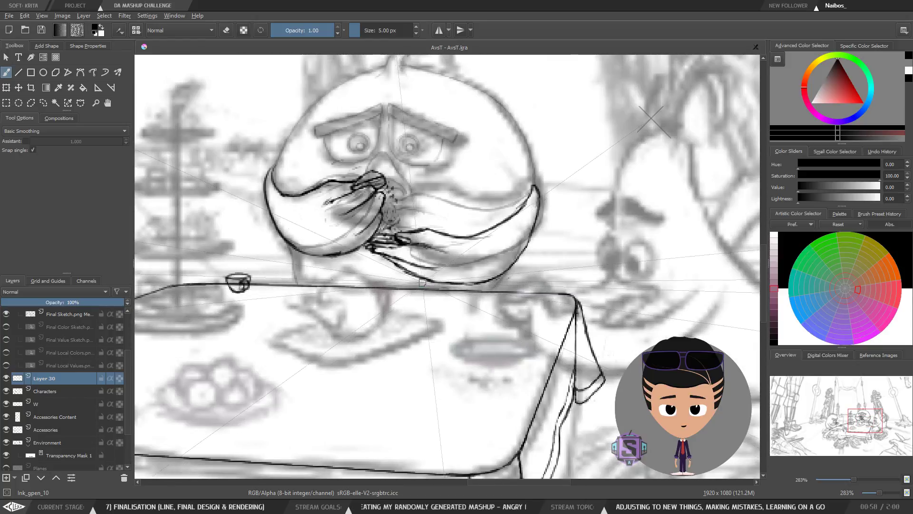
pyautogui.moveTo(422, 292); pyautogui.dragTo(466, 340)
pyautogui.press('+')
pyautogui.press('+')
pyautogui.moveTo(369, 311)
pyautogui.mouseDown()
pyautogui.moveTo(423, 332)
pyautogui.moveTo(363, 307)
pyautogui.mouseUp()
pyautogui.press('-')
pyautogui.press('-')
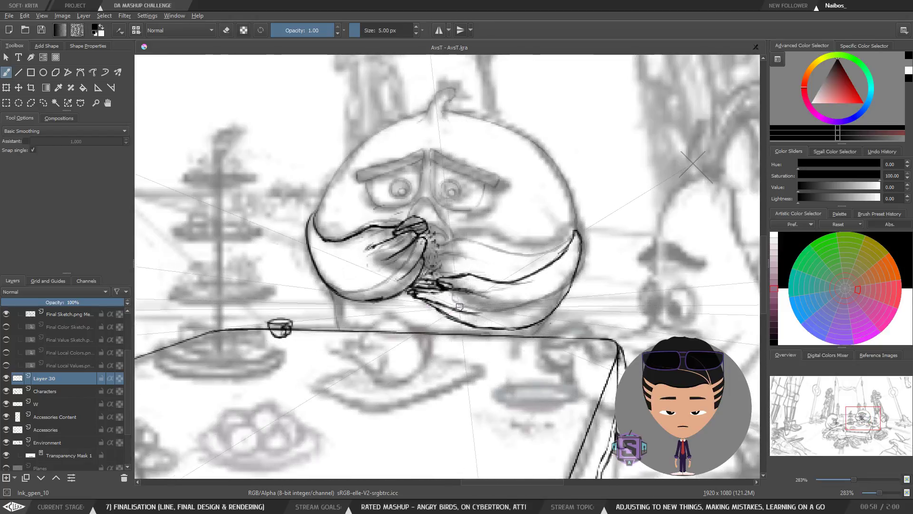
pyautogui.press('m')
pyautogui.press('m')
pyautogui.press('+')
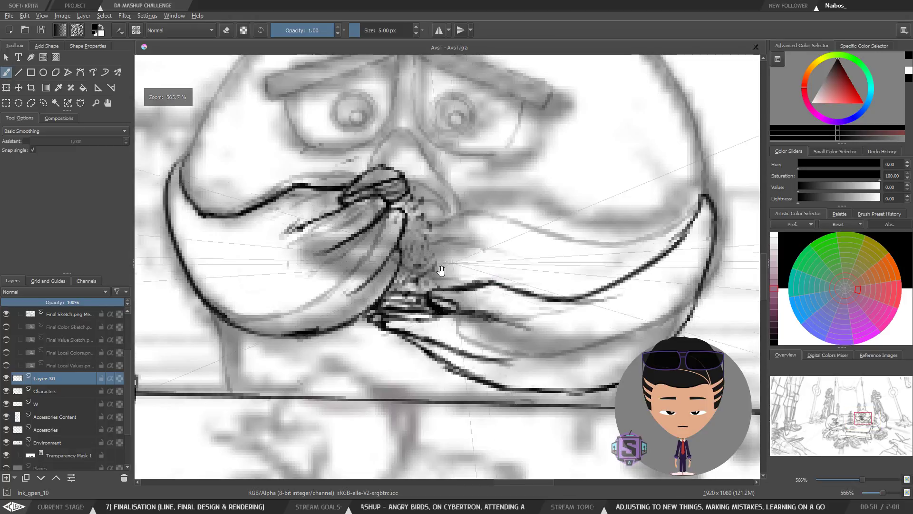
pyautogui.press('+')
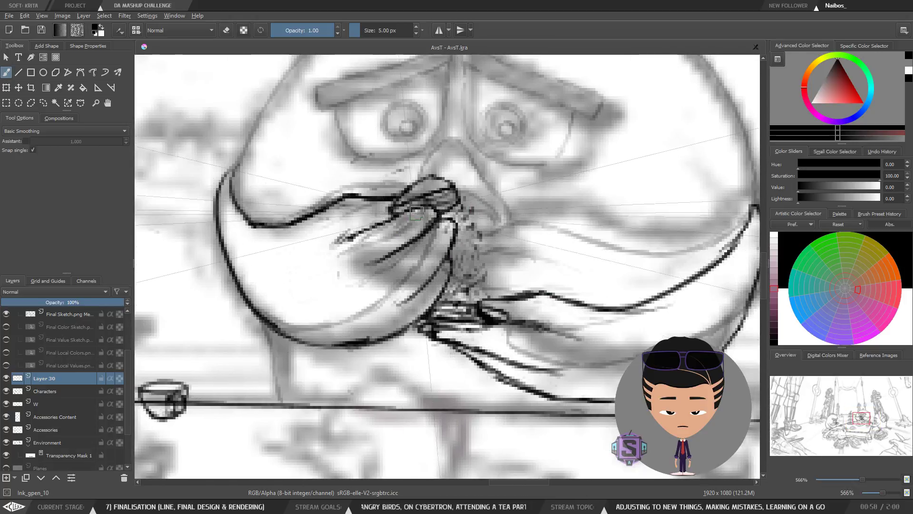
# Refine the finger lines of the raised hand in front of the mouth, alternating the 5 px brush and eraser.
pyautogui.press('e')
pyautogui.press('e')
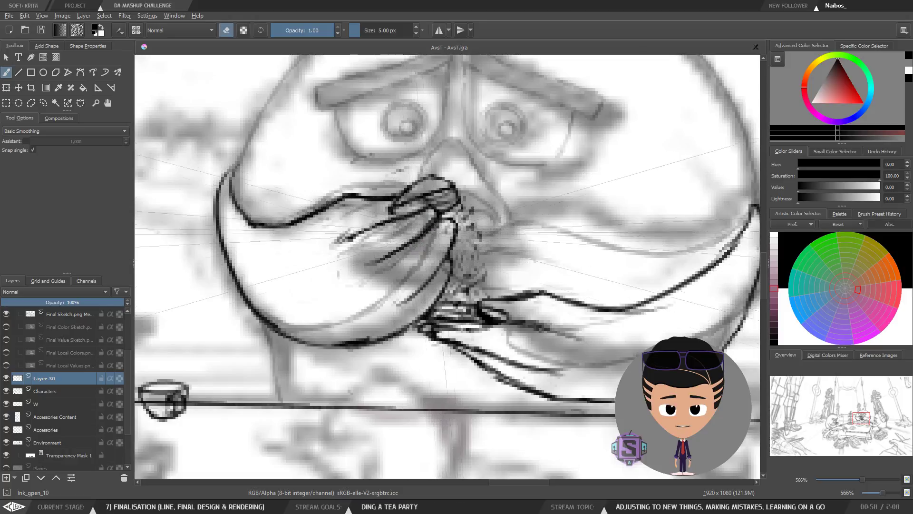
pyautogui.press('e')
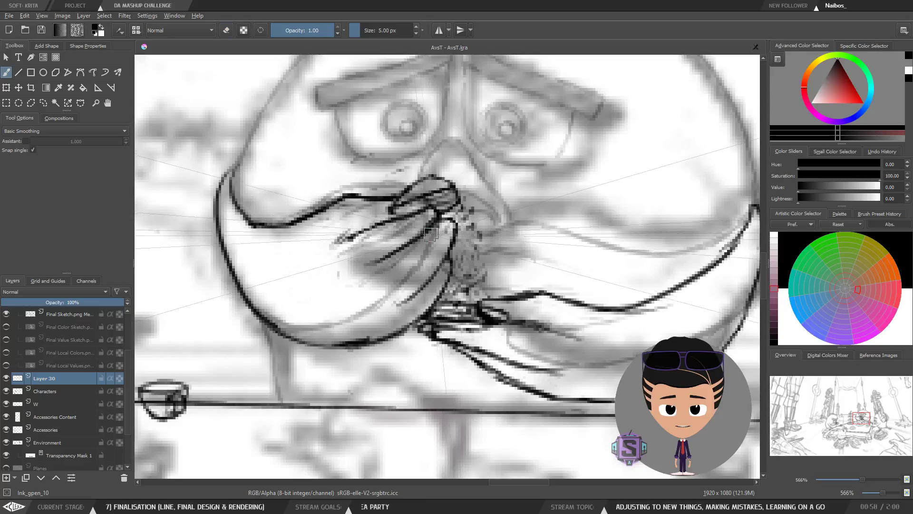
pyautogui.press('e')
pyautogui.press('e')
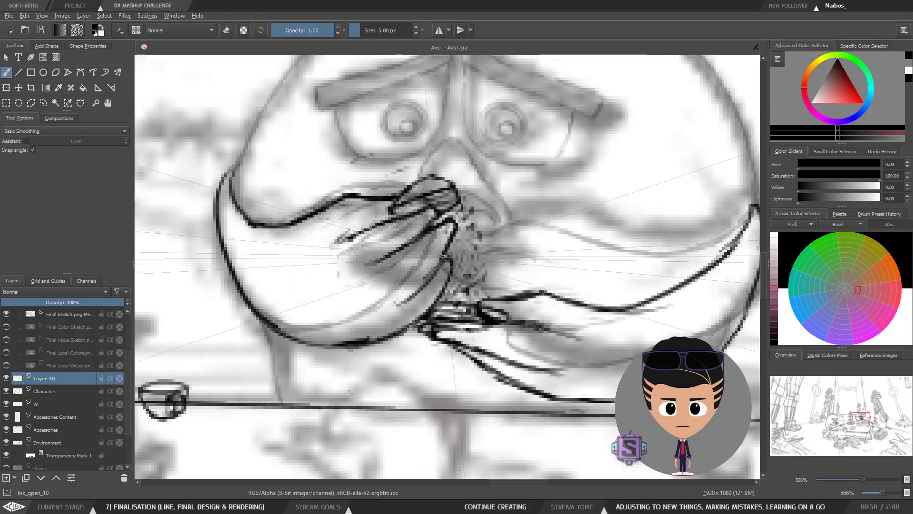
pyautogui.moveTo(443, 256); pyautogui.dragTo(400, 304)
pyautogui.press('-')
pyautogui.press('-')
pyautogui.press('+')
pyautogui.press('+')
pyautogui.moveTo(460, 261); pyautogui.dragTo(463, 233)
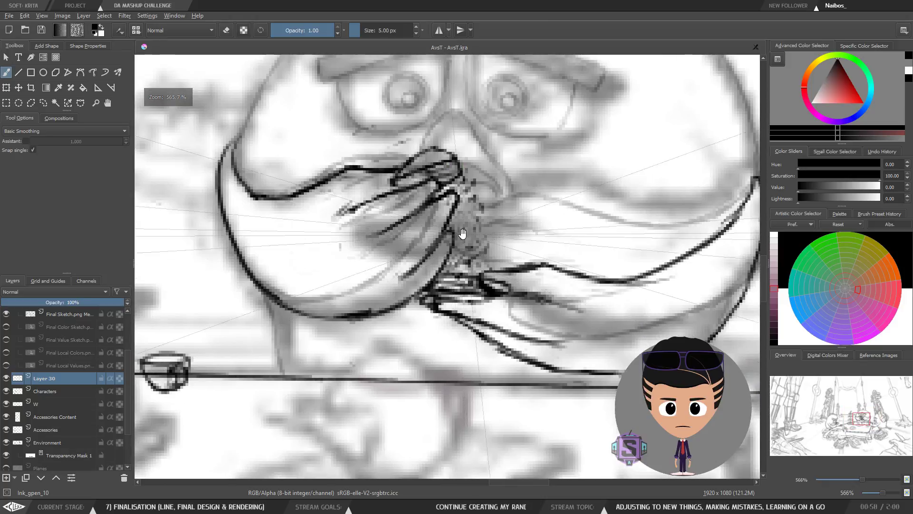
# Erase and re-ink the raised hand's lowest finger edge just above the lower hand, and check it in a wider view.
pyautogui.press('e')
pyautogui.press('e')
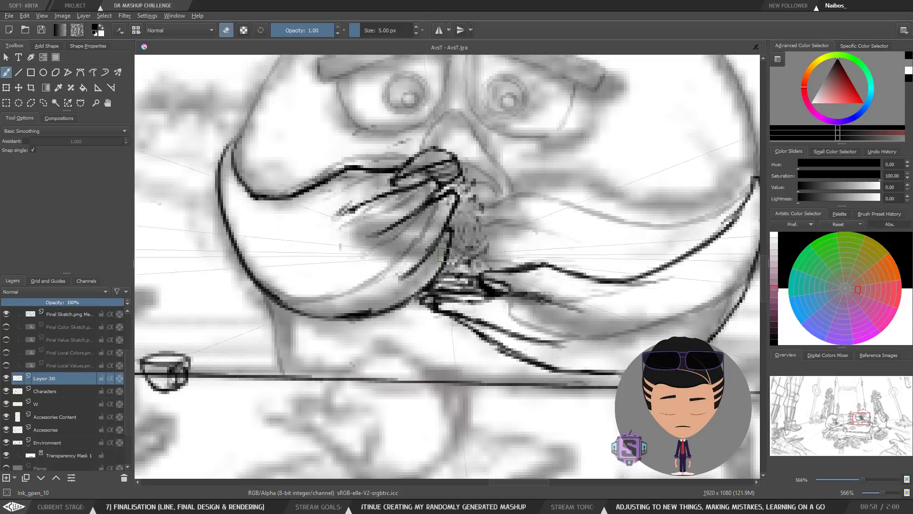
pyautogui.press('e')
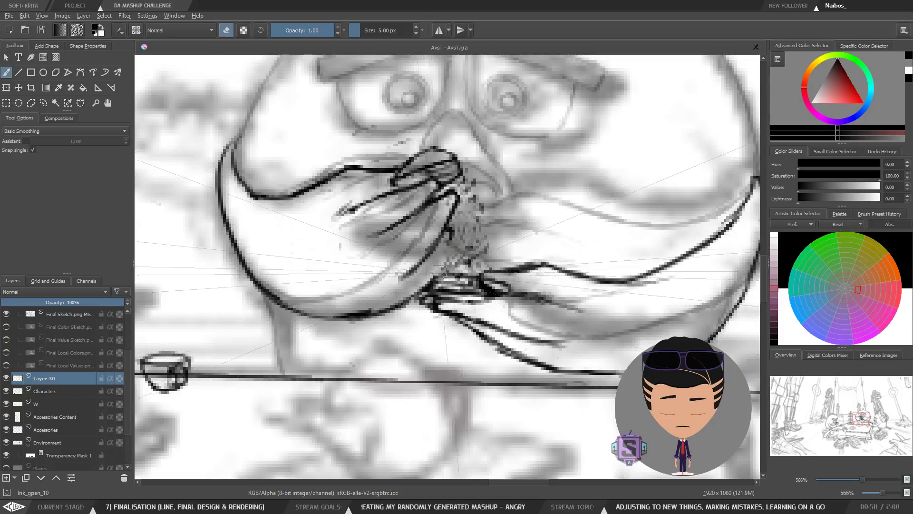
pyautogui.press('e')
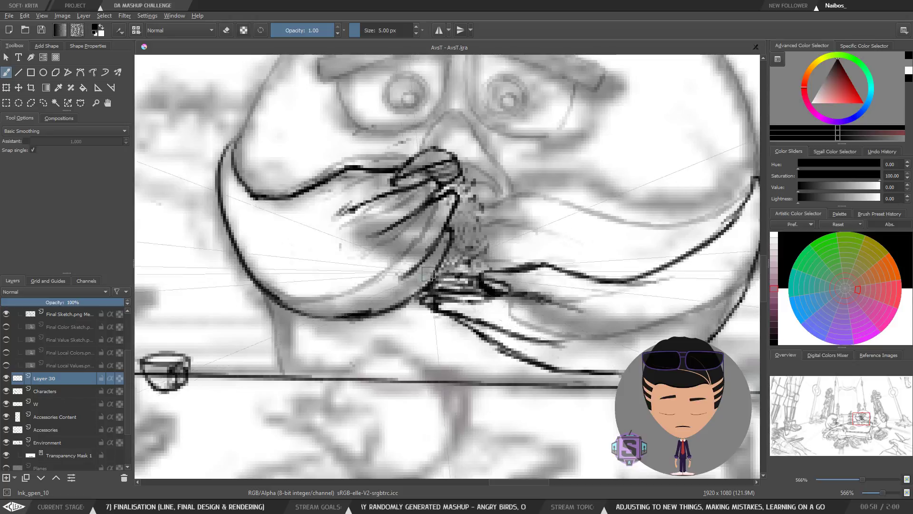
pyautogui.scroll(-4, 428, 273)
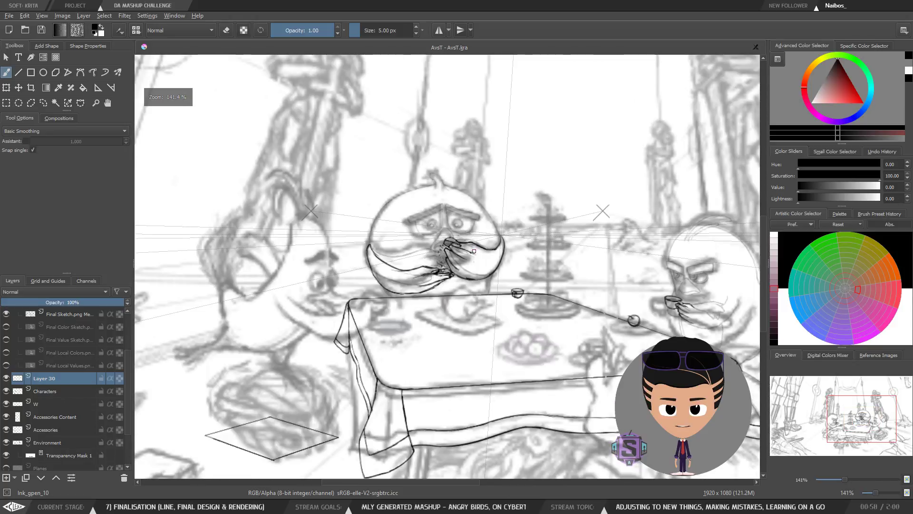
pyautogui.press('m')
pyautogui.scroll(4, 485, 284)
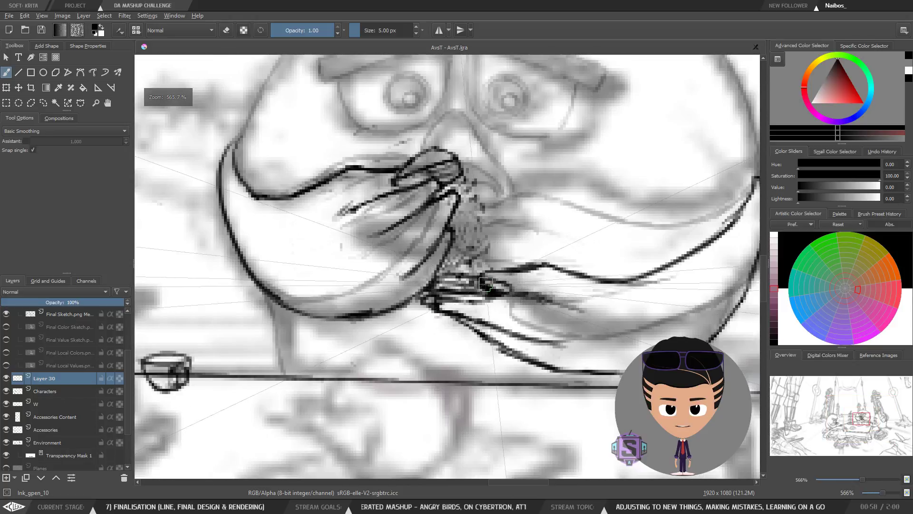
pyautogui.moveTo(457, 224); pyautogui.dragTo(459, 256)
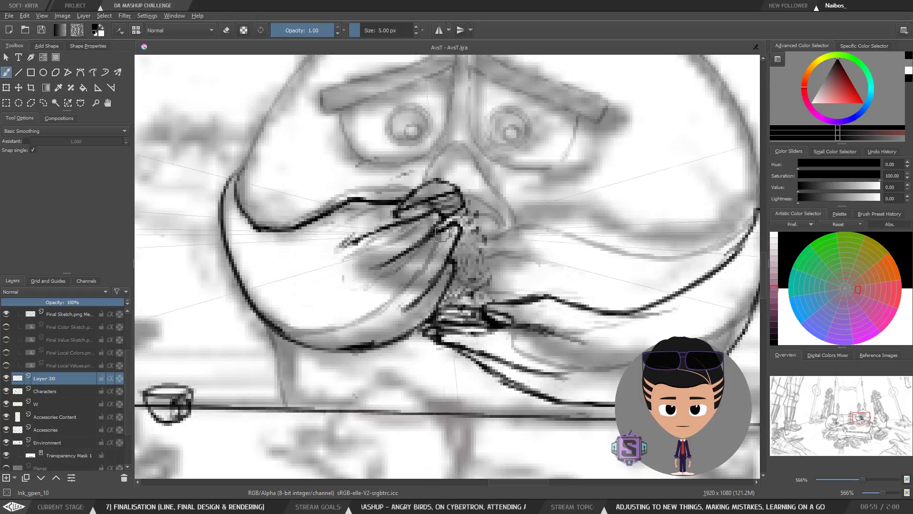
# Try long diagonal direction lines through the raised hand's fingers and undo them.
pyautogui.moveTo(369, 297); pyautogui.dragTo(521, 156)
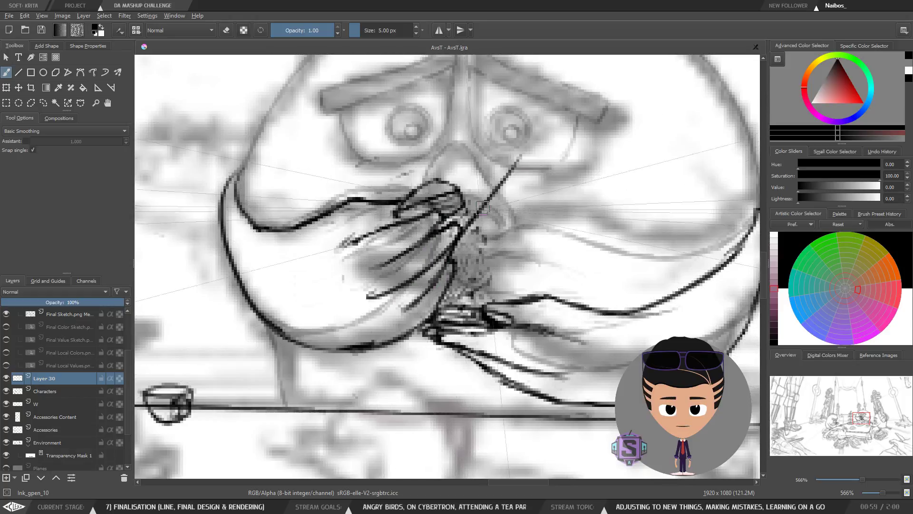
pyautogui.moveTo(341, 277); pyautogui.dragTo(475, 146)
pyautogui.hotkey('ctrl', 'z')
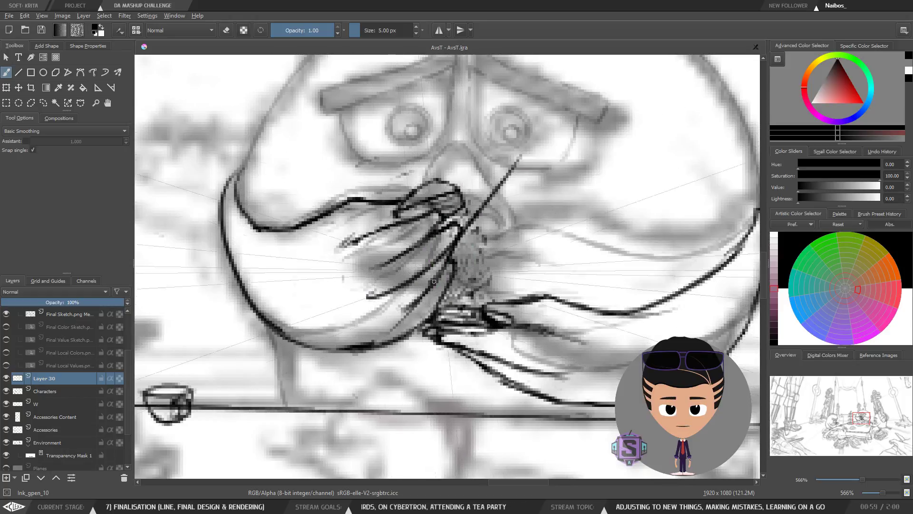
pyautogui.hotkey('ctrl', 'z')
pyautogui.press('-')
pyautogui.press('-')
pyautogui.press('m')
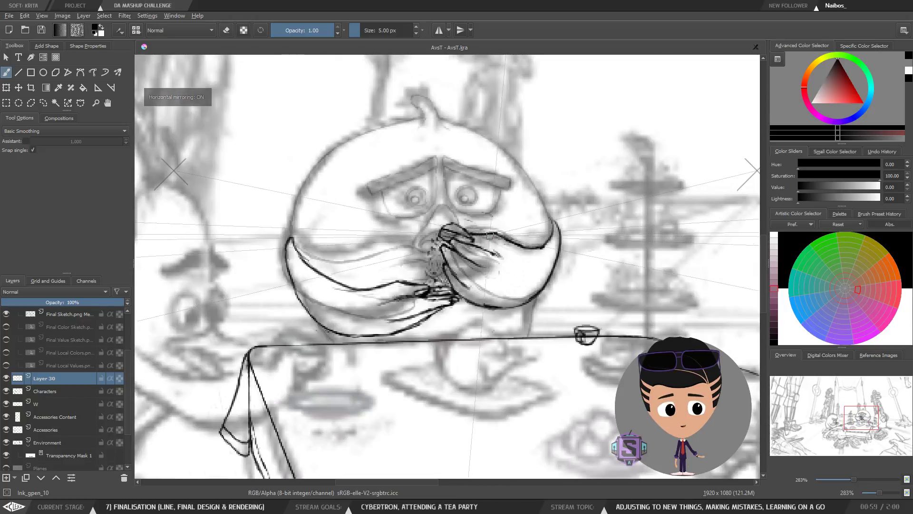
# Compare the round bird's arms and hands in the mirrored and normal views.
pyautogui.press('m')
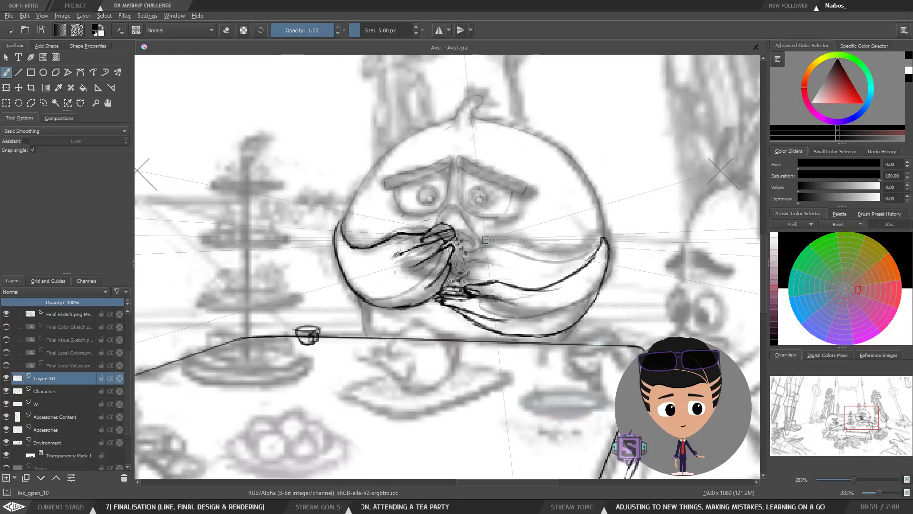
pyautogui.press('m')
pyautogui.press('m')
pyautogui.moveTo(485, 239); pyautogui.dragTo(447, 207)
# On the Accessories layer, ink and clean up the small flat piece at the lower hand's fingertips with the 5 px brush and eraser.
pyautogui.click(54, 427)
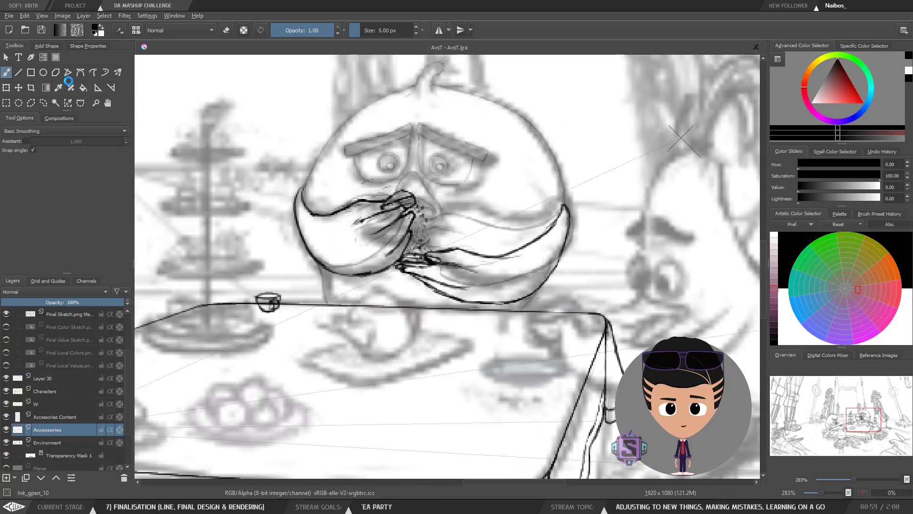
pyautogui.scroll(2, 419, 252)
pyautogui.press('e')
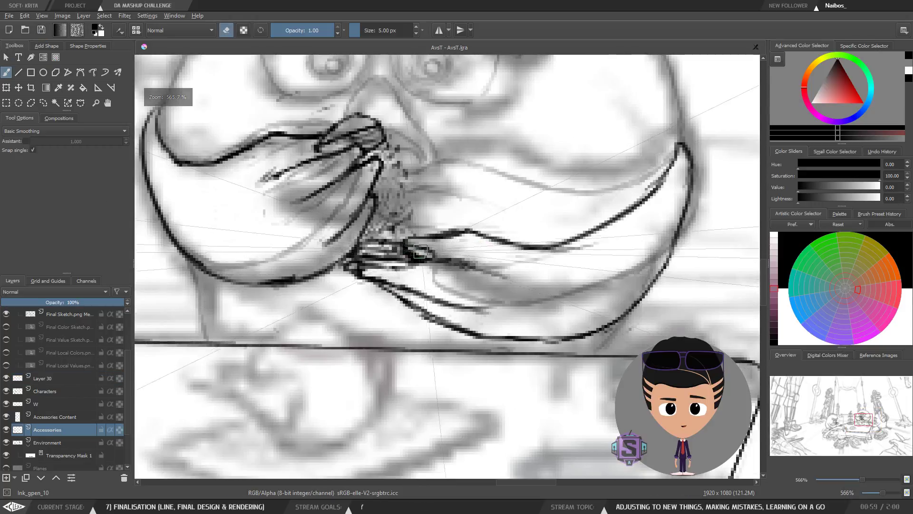
pyautogui.scroll(-4, 471, 259)
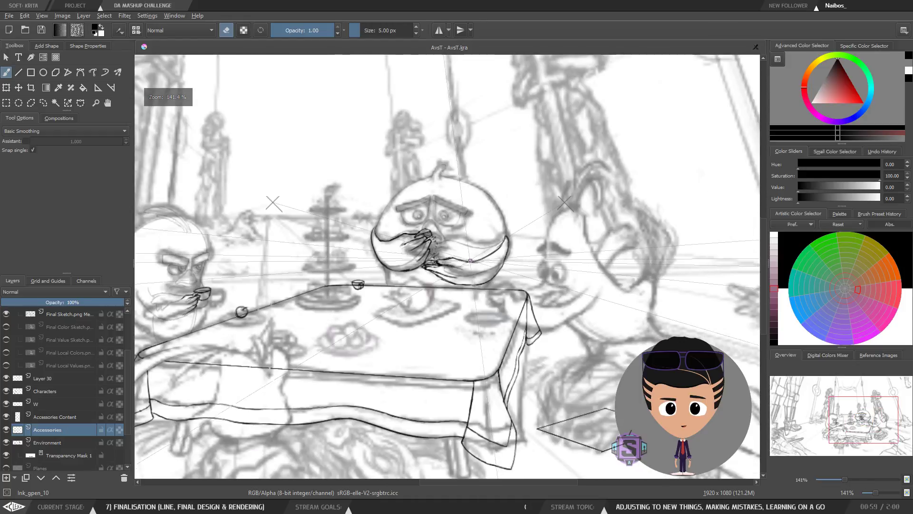
pyautogui.scroll(4, 431, 287)
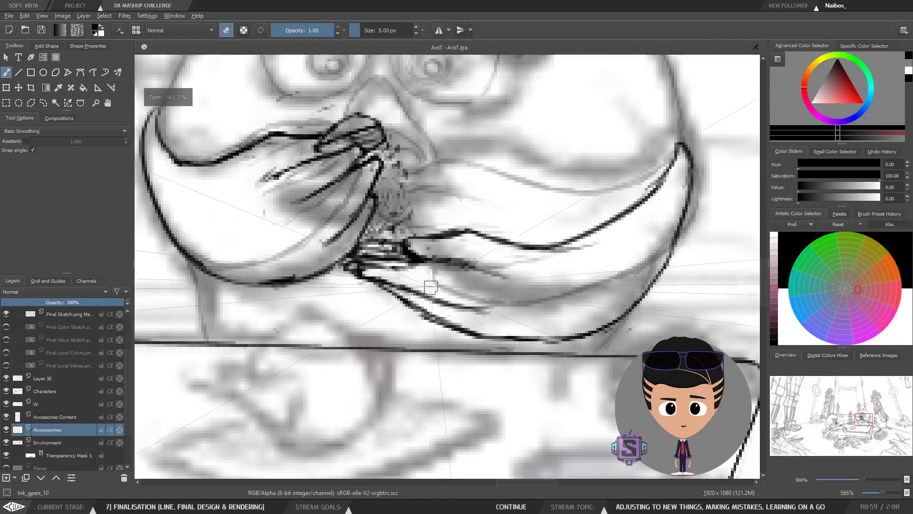
pyautogui.moveTo(431, 288); pyautogui.dragTo(470, 292)
pyautogui.press('e')
pyautogui.moveTo(398, 259); pyautogui.dragTo(443, 260)
pyautogui.press('e')
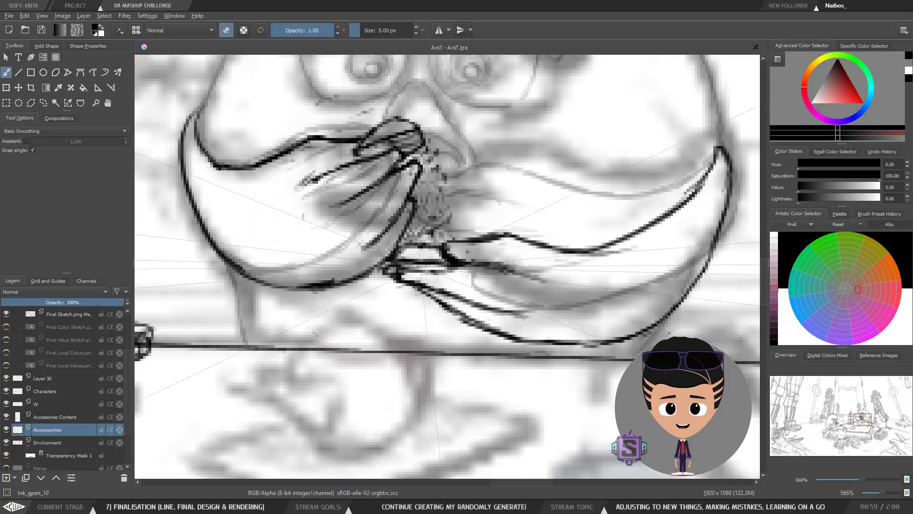
pyautogui.press('e')
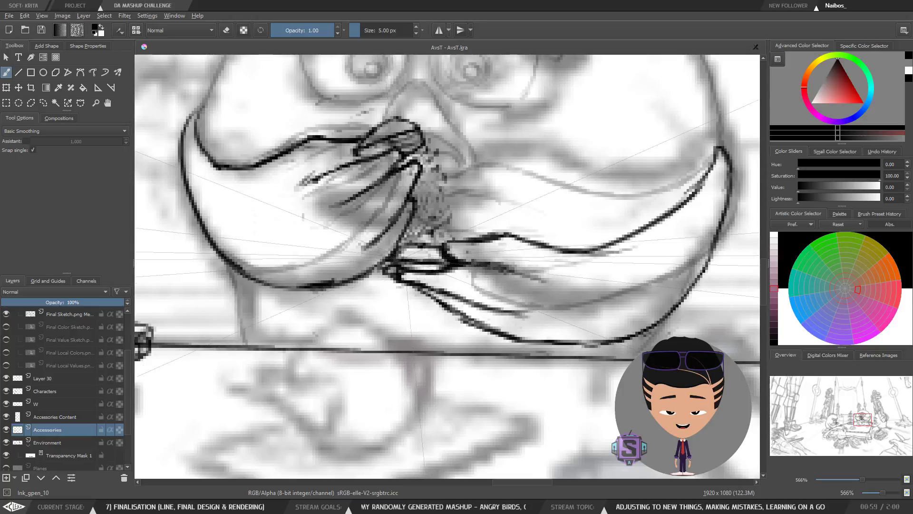
# Examine the two hands and the small piece between them, alternating between the whole tea table and a close view.
pyautogui.press('-')
pyautogui.press('-')
pyautogui.press('-')
pyautogui.press('-')
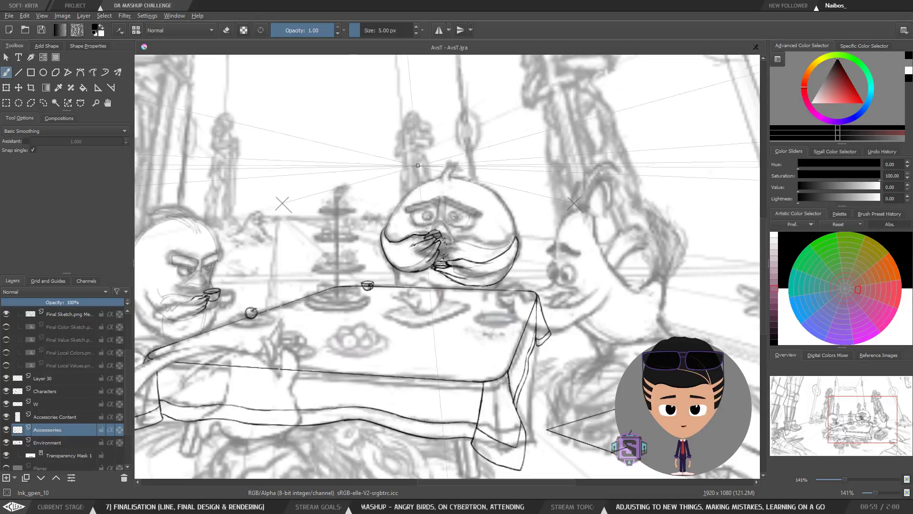
pyautogui.press('+')
pyautogui.press('+')
pyautogui.press('+')
pyautogui.press('+')
pyautogui.press('+')
pyautogui.press('+')
pyautogui.press('-')
pyautogui.press('-')
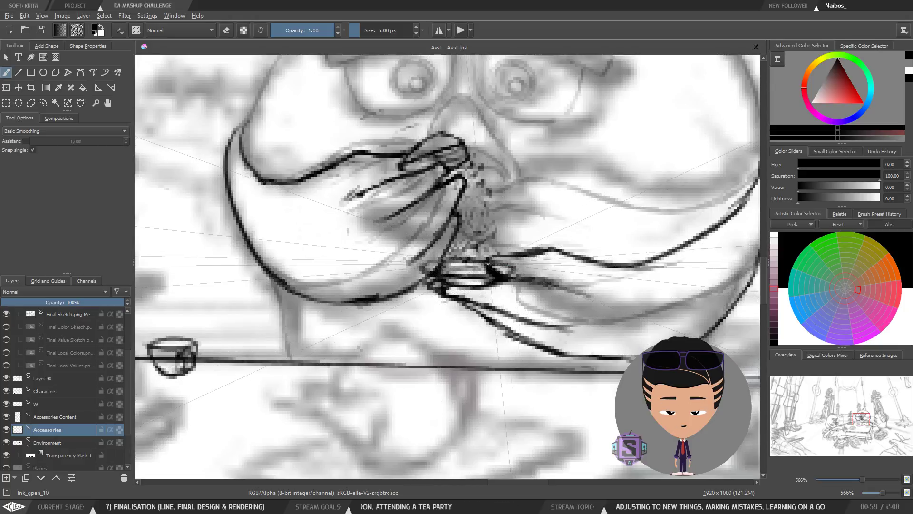
pyautogui.press('-')
pyautogui.press('-')
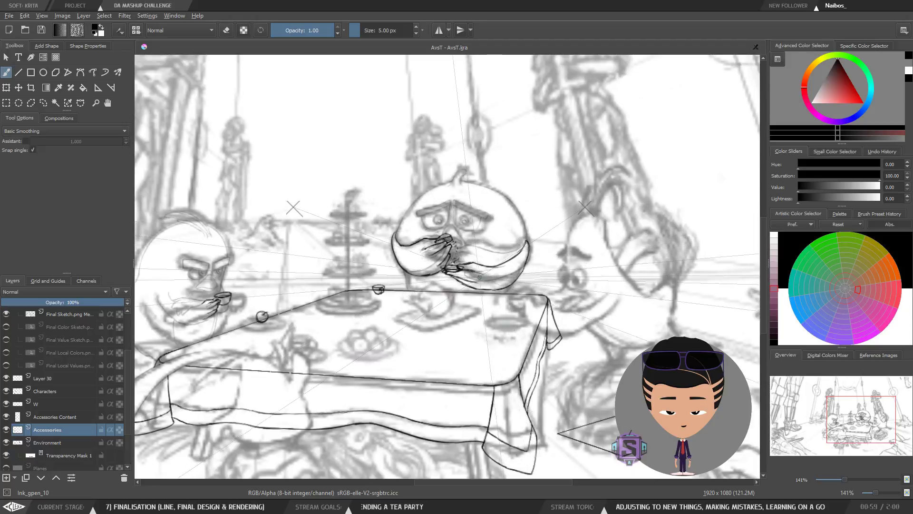
# Refine the edges of the small flat piece at the lower hand's fingertips with the brush and eraser at 1 px.
pyautogui.press('+')
pyautogui.moveTo(351, 353); pyautogui.dragTo(457, 312)
pyautogui.press('+')
pyautogui.moveTo(564, 238); pyautogui.dragTo(398, 300)
pyautogui.press('e')
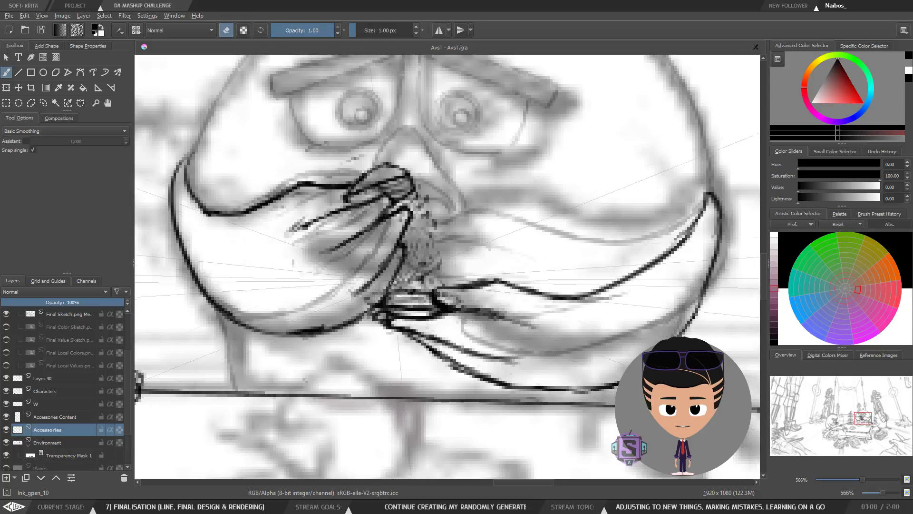
pyautogui.moveTo(392, 283); pyautogui.dragTo(403, 334)
pyautogui.press('e')
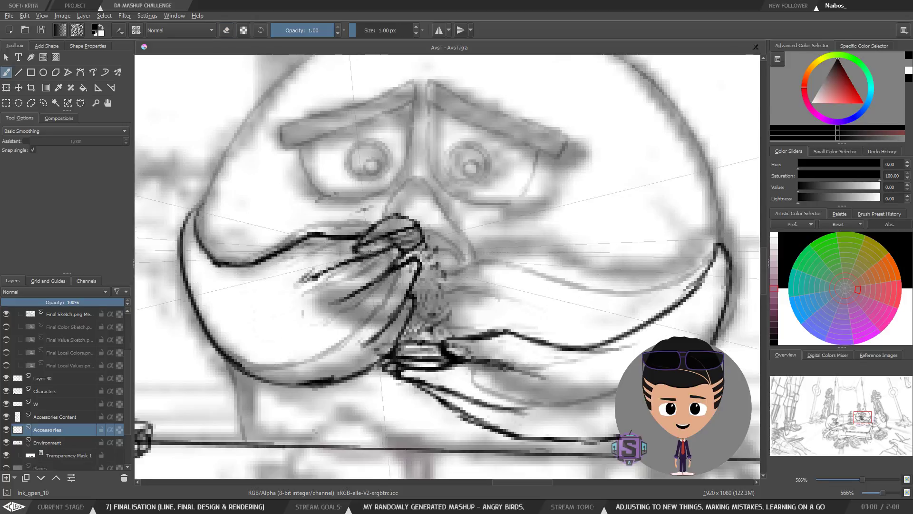
# Try to erase the stray line under the raised hand's fingertips on the W layer, enlarging the eraser to 22 px.
pyautogui.click(62, 401)
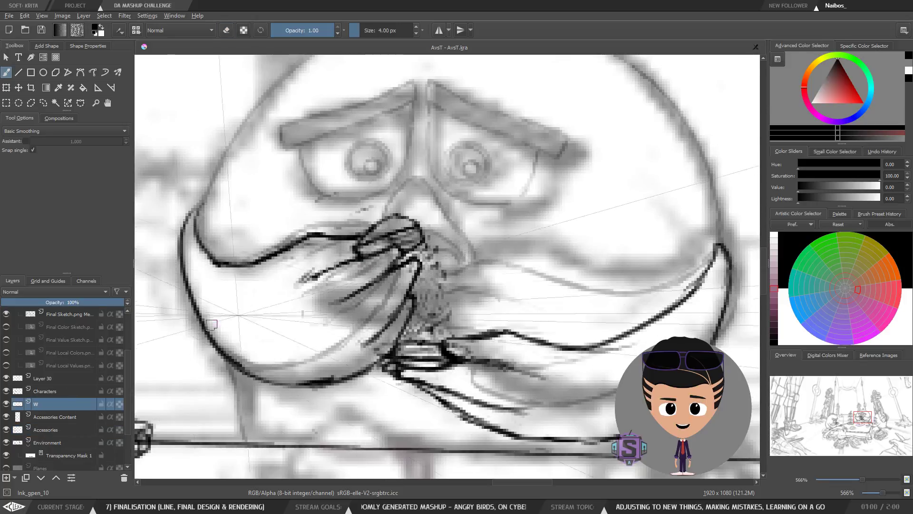
pyautogui.press('e')
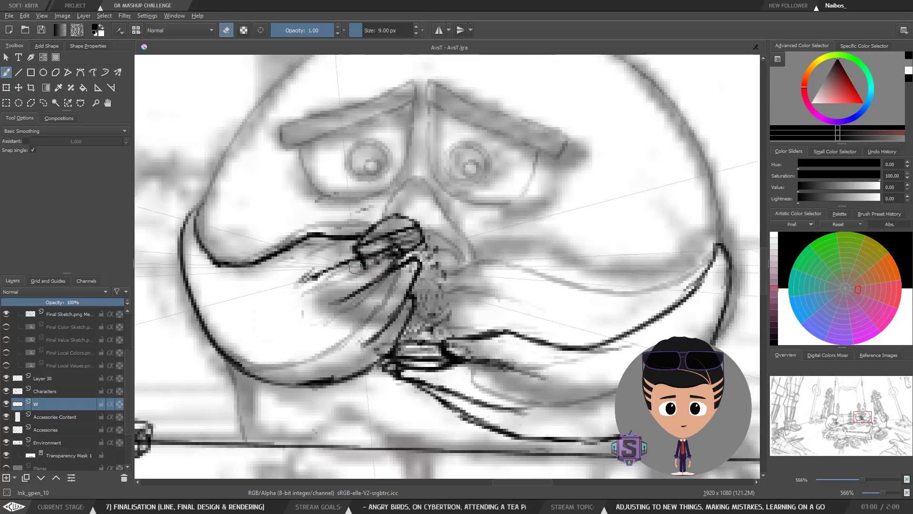
pyautogui.press(']')
pyautogui.press(']')
pyautogui.press(']')
pyautogui.press(']')
pyautogui.press(']')
pyautogui.press(']')
pyautogui.press(']')
pyautogui.press(']')
pyautogui.press(']')
pyautogui.press(']')
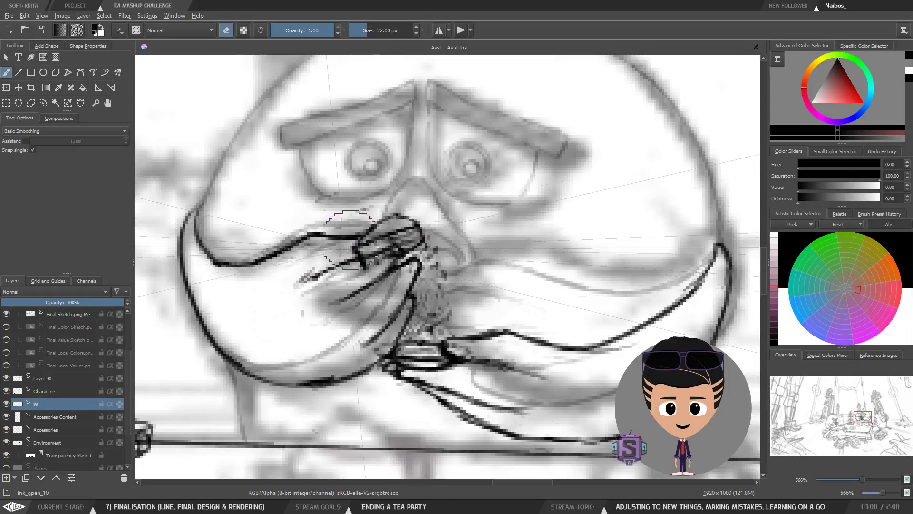
# Find the layer holding the stray line by comparing W, Accessories Content and Accessories, and make Accessories the active layer.
pyautogui.click(56, 415)
pyautogui.click(51, 406)
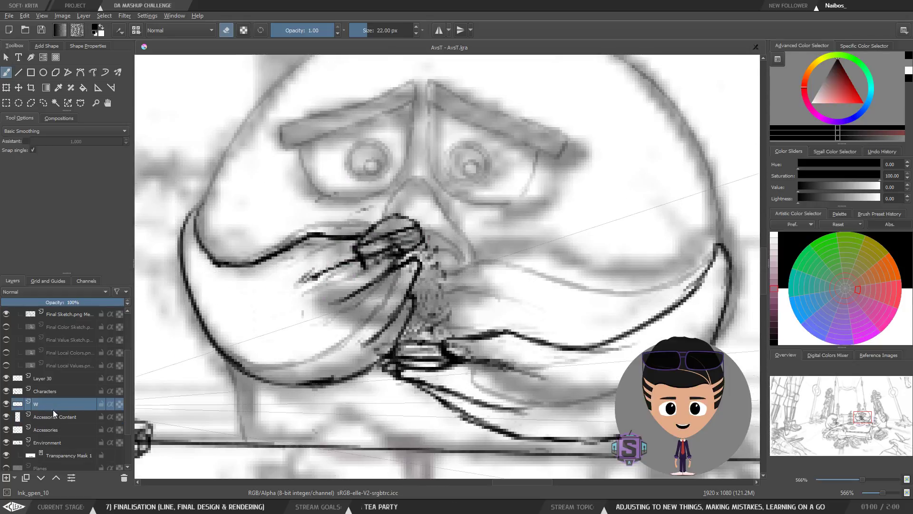
pyautogui.click(54, 415)
pyautogui.click(38, 404)
pyautogui.click(47, 417)
pyautogui.click(48, 431)
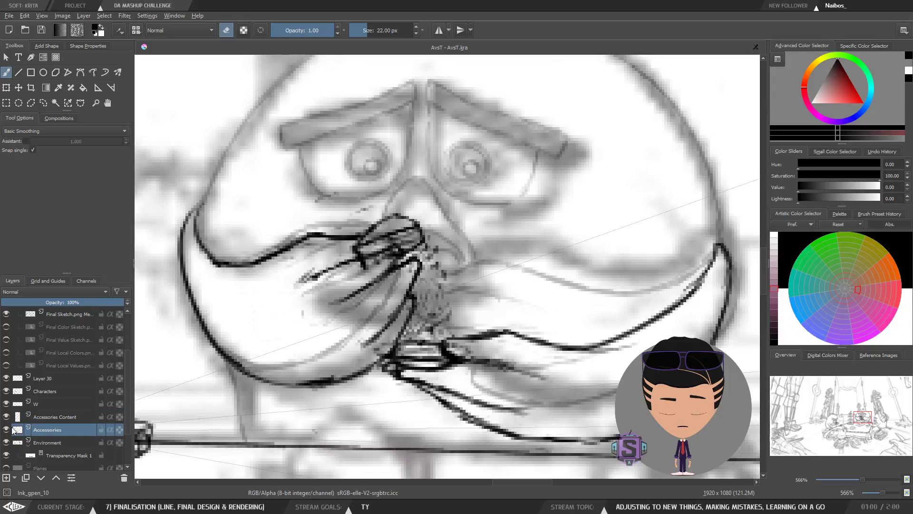
pyautogui.click(6, 430)
pyautogui.click(6, 430)
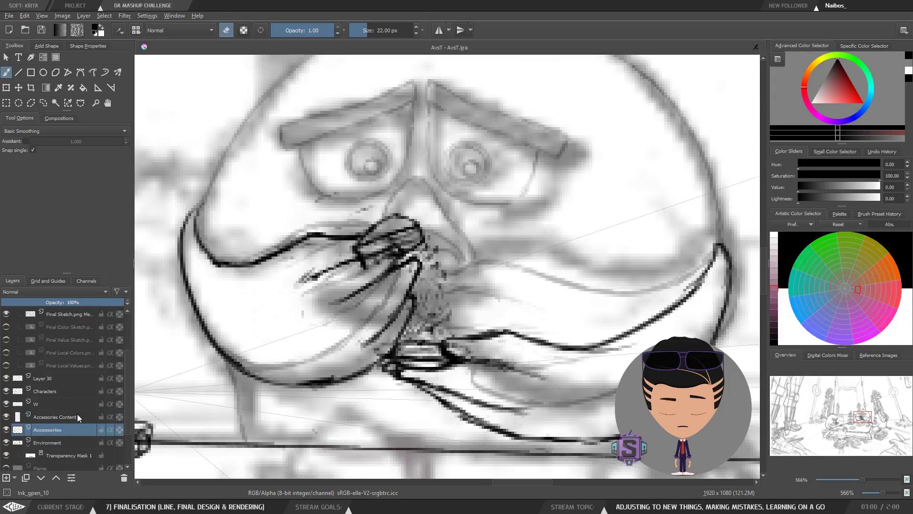
# Erase the stray line under the raised hand's fingertips with the 5 px eraser and tidy the edge with a 4 px brush.
pyautogui.press('[')
pyautogui.press('[')
pyautogui.press('[')
pyautogui.press('[')
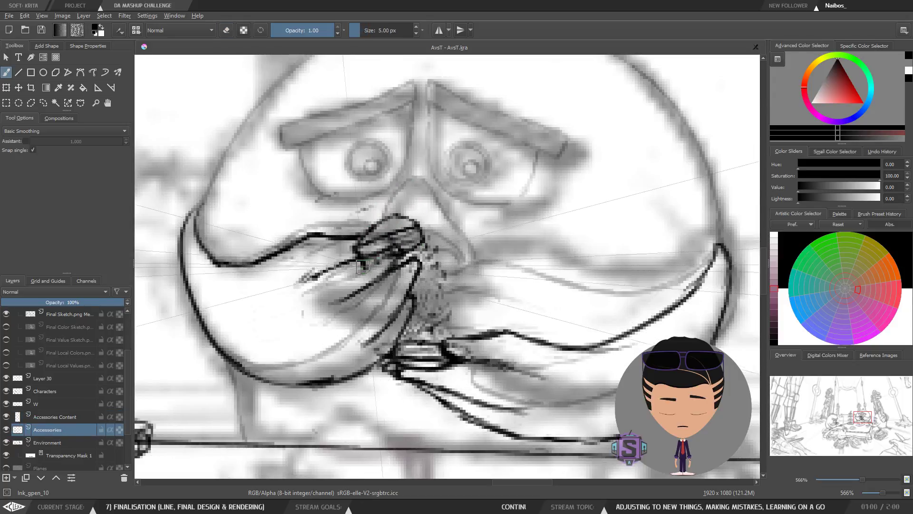
pyautogui.press('e')
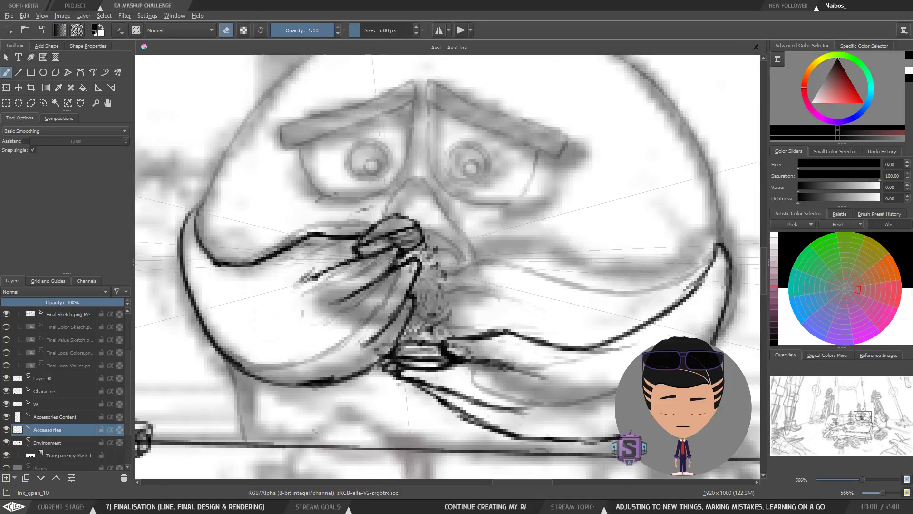
pyautogui.press('e')
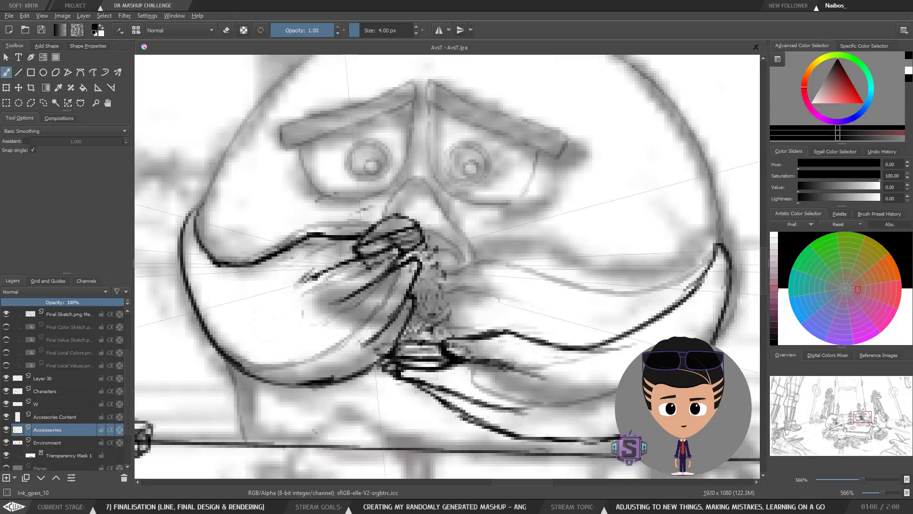
# Check the cleaned raised hand against the whole tea table scene and return to a close view.
pyautogui.press('-')
pyautogui.press('-')
pyautogui.press('-')
pyautogui.press('-')
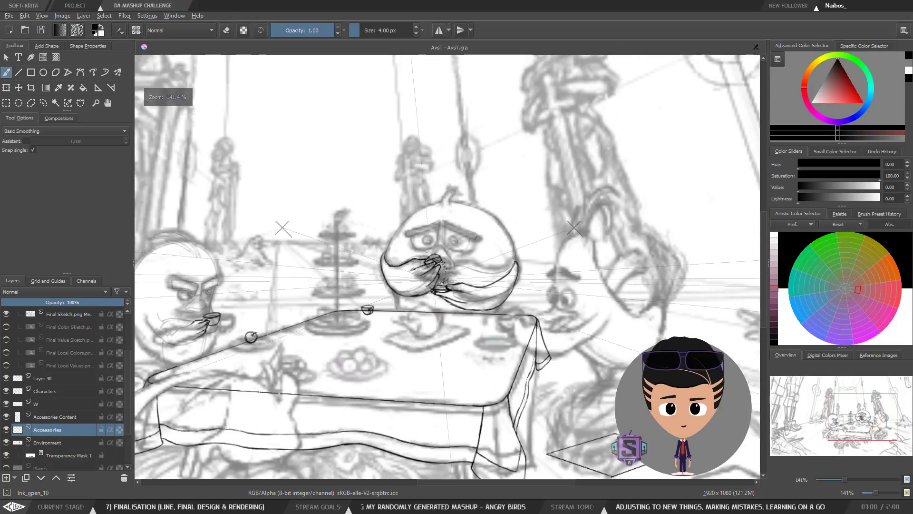
pyautogui.press('+')
pyautogui.press('+')
pyautogui.press('+')
pyautogui.press('+')
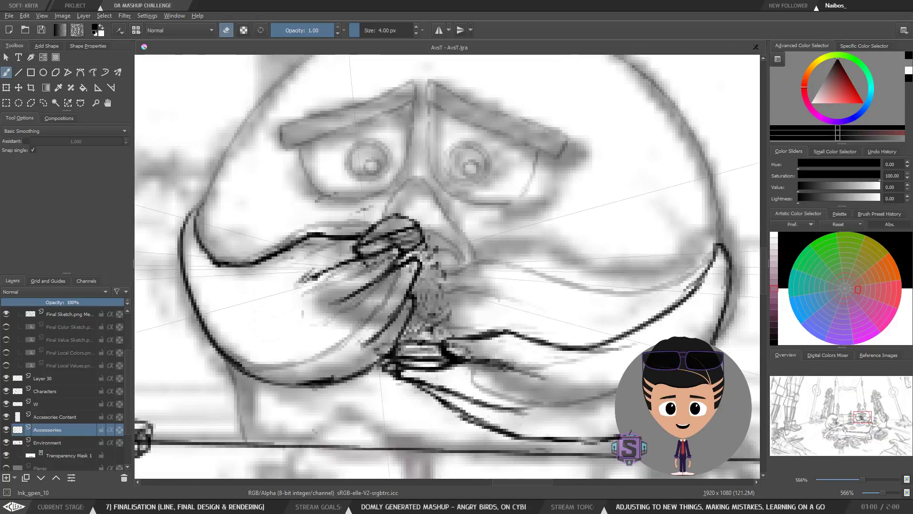
# Touch up the lines around the raised hand's fingertips with the 4 px brush and check them at a medium zoom.
pyautogui.press('e')
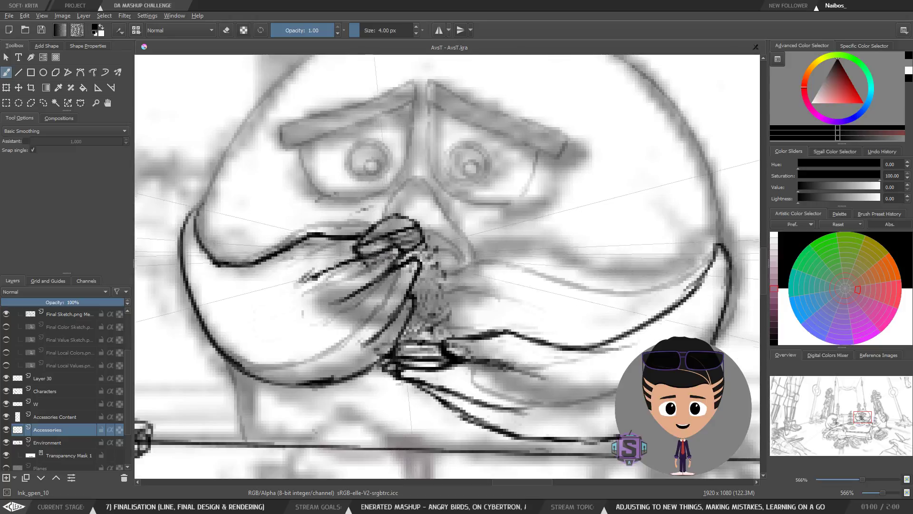
pyautogui.press('-')
pyautogui.press('-')
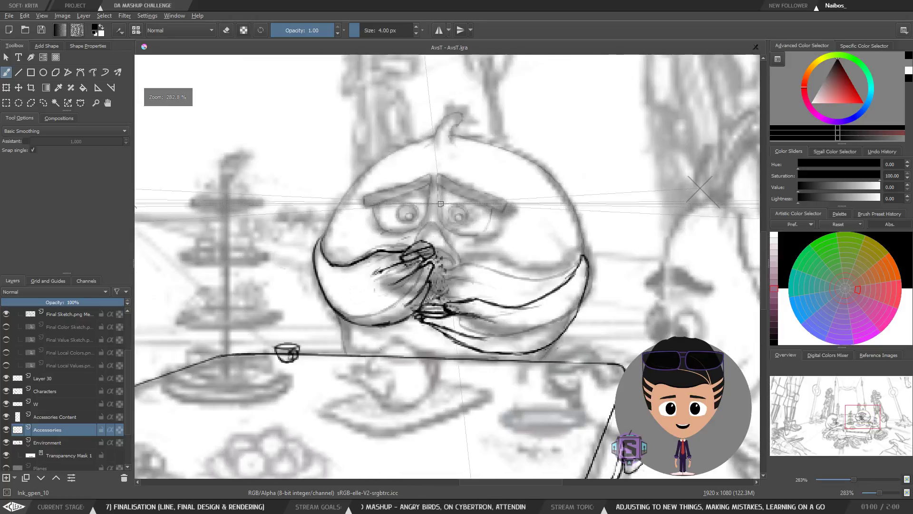
pyautogui.press('+')
pyautogui.press('+')
# On the layer just above Characters, erase and re-ink the top contour of the raised hand's fingertips at 4 px.
pyautogui.press('e')
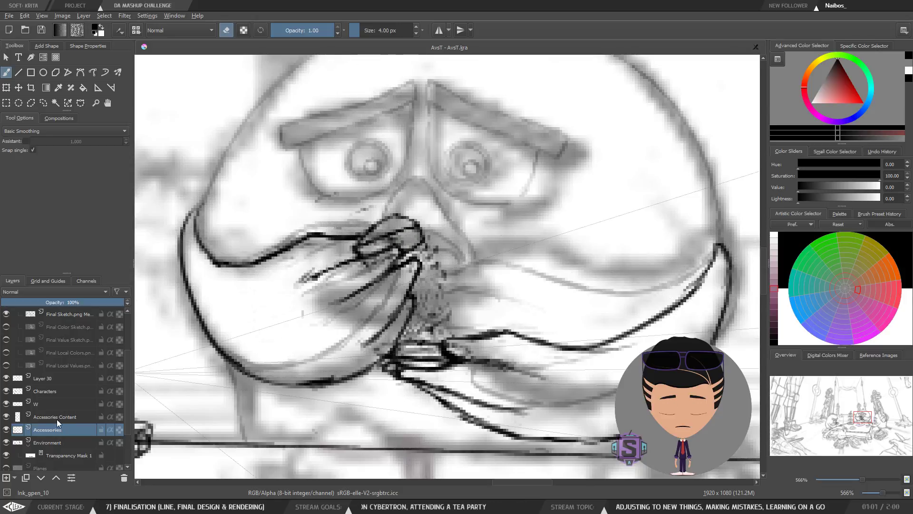
pyautogui.click(53, 379)
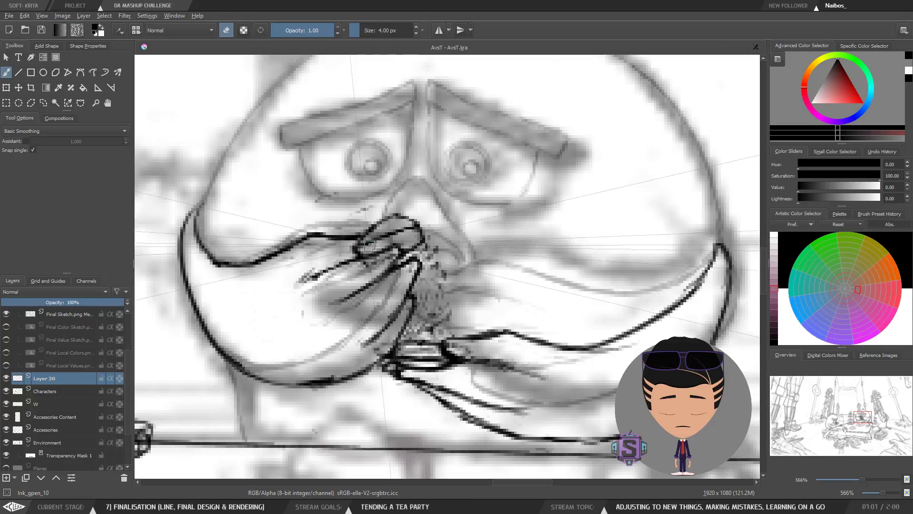
pyautogui.press('e')
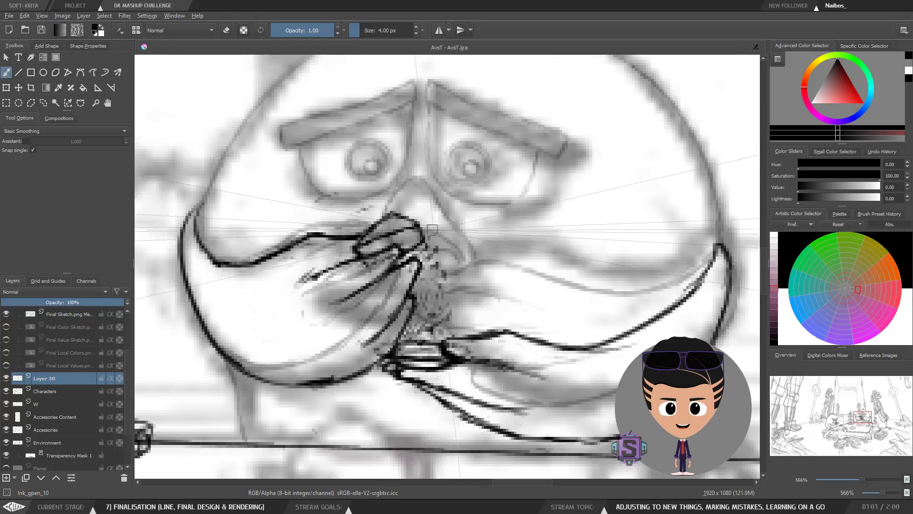
pyautogui.scroll(-2, 446, 239)
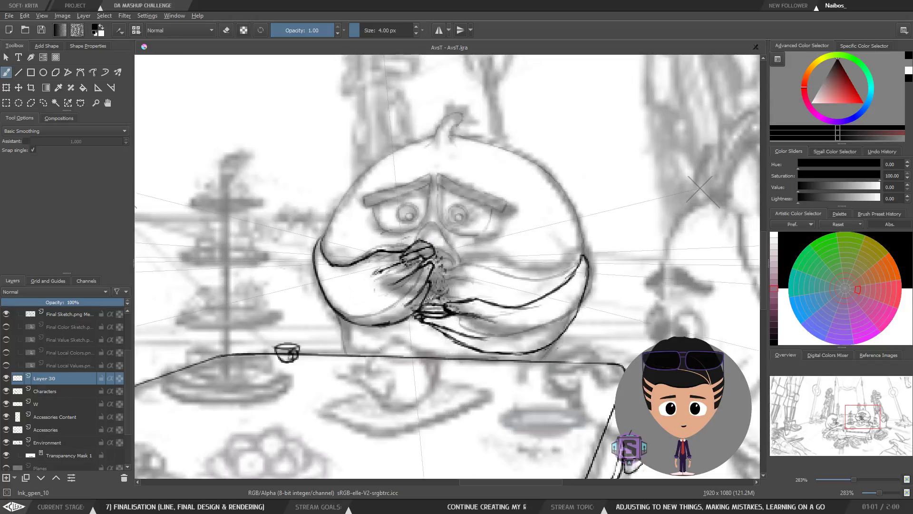
# Check both hands in a wide mirrored view of the scene and return to the close view.
pyautogui.press('-')
pyautogui.press('-')
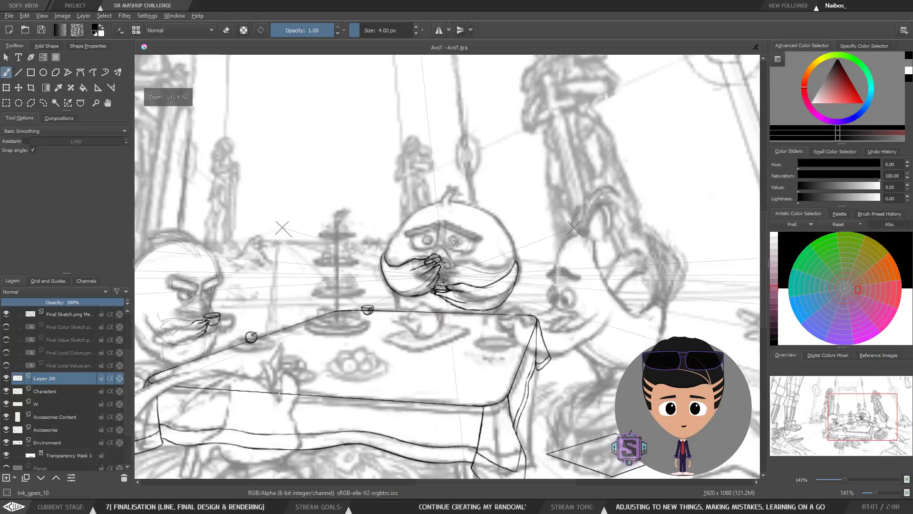
pyautogui.press('m')
pyautogui.press('m')
pyautogui.press('+')
pyautogui.press('+')
pyautogui.press('+')
pyautogui.press('+')
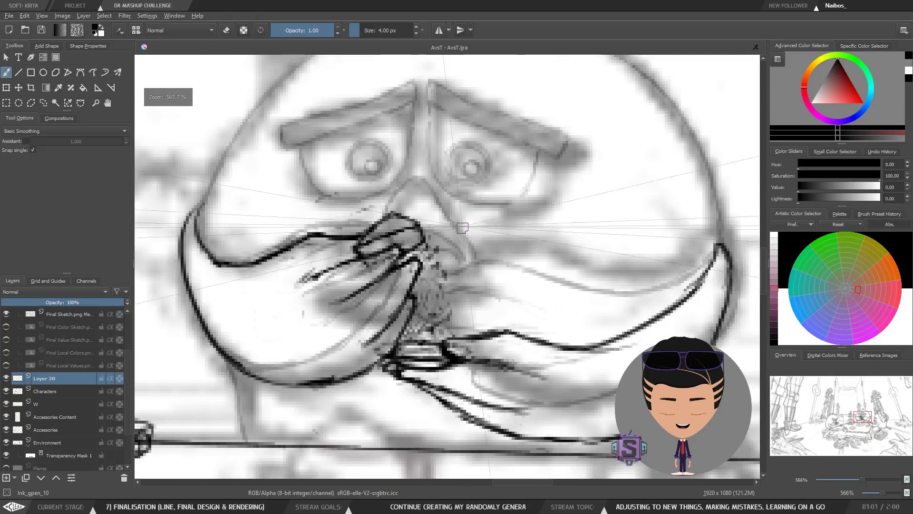
# Try a small curled contour and a short stroke just above the raised hand's fingertips.
pyautogui.moveTo(420, 275); pyautogui.dragTo(412, 309)
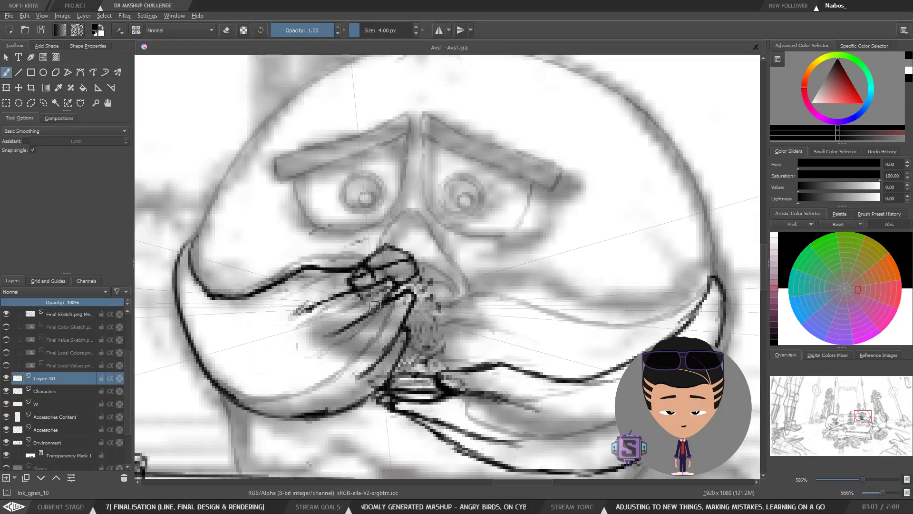
pyautogui.press('-')
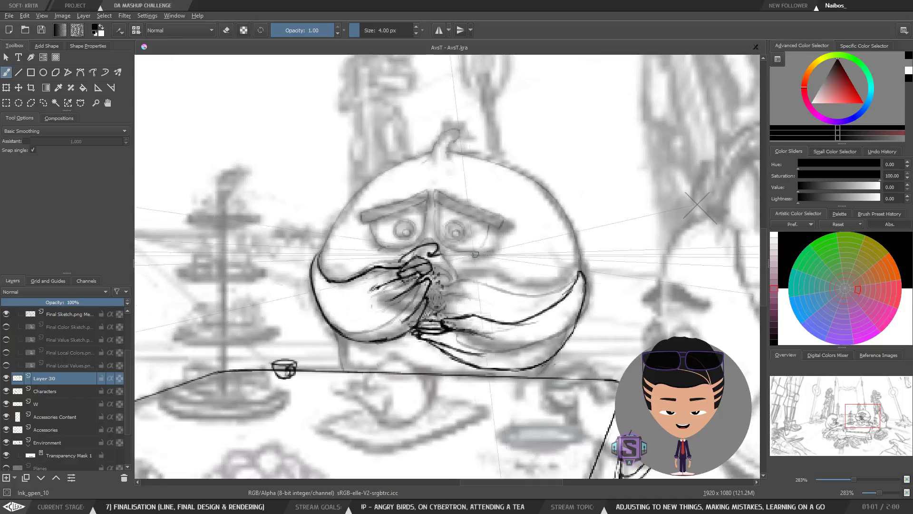
pyautogui.scroll(2, 430, 254)
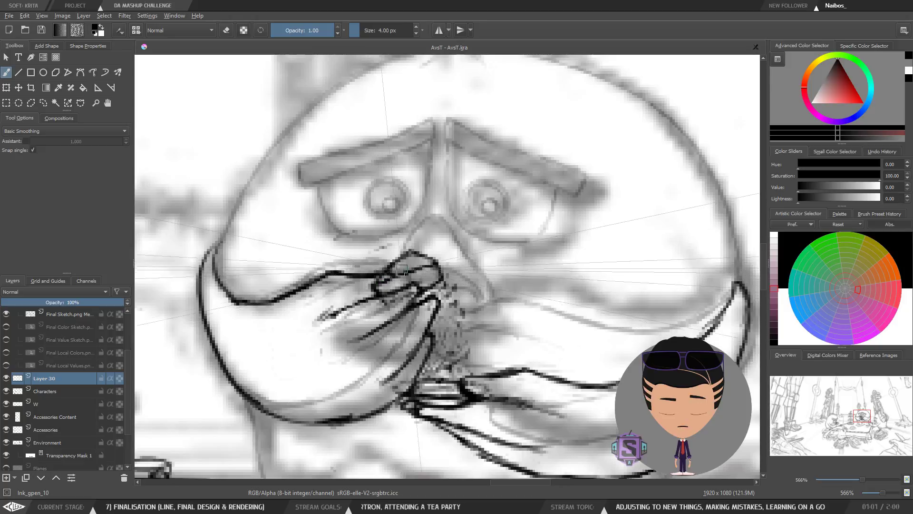
pyautogui.press('-')
pyautogui.press('-')
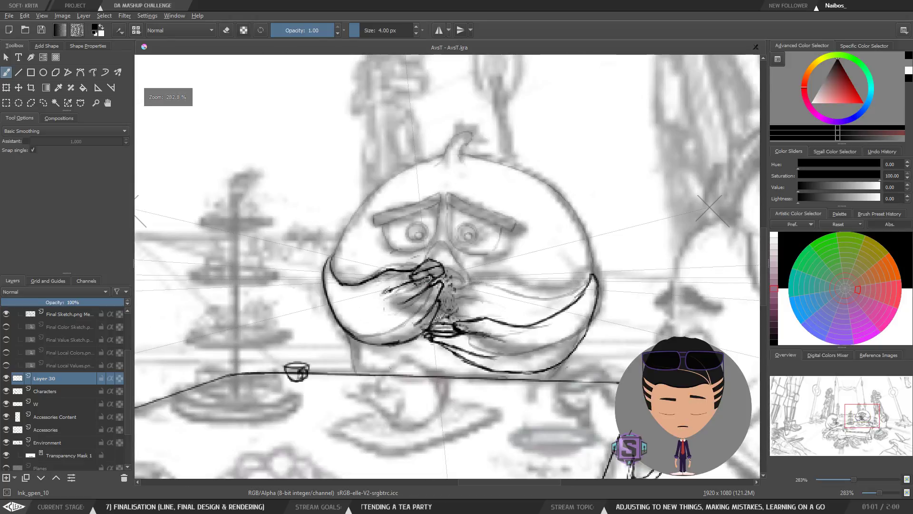
pyautogui.moveTo(425, 272); pyautogui.dragTo(415, 241)
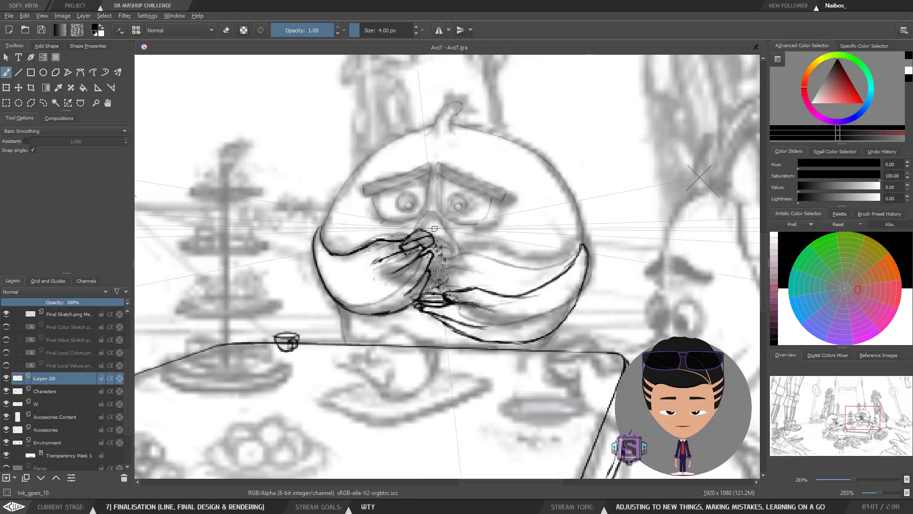
pyautogui.moveTo(430, 224); pyautogui.dragTo(445, 222)
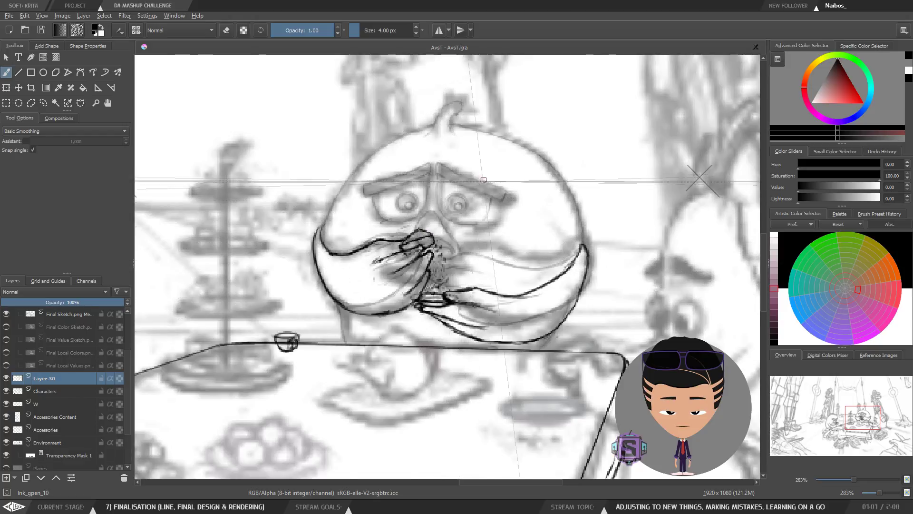
pyautogui.press('-')
pyautogui.press('-')
pyautogui.moveTo(440, 307); pyautogui.dragTo(461, 307)
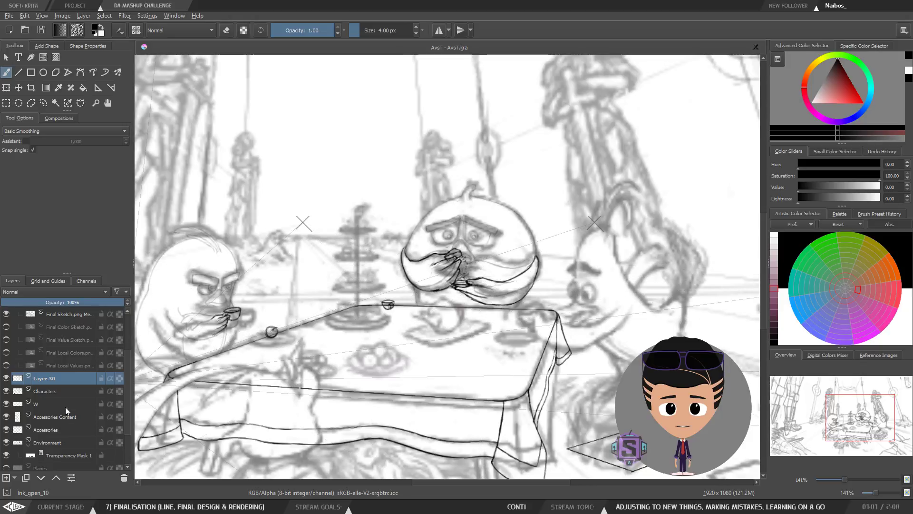
# Make Characters the active layer and check the birds around the table in close and wide views.
pyautogui.click(53, 389)
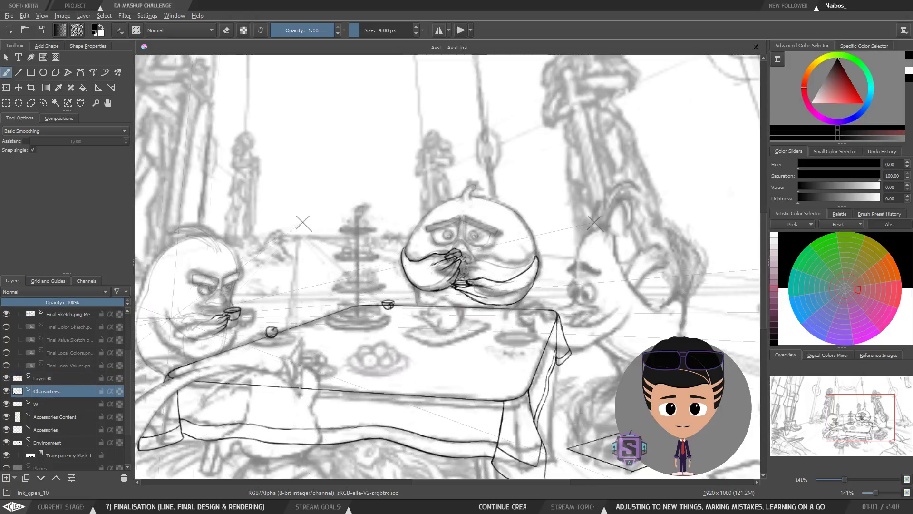
pyautogui.press('+')
pyautogui.press('+')
pyautogui.press('-')
pyautogui.press('-')
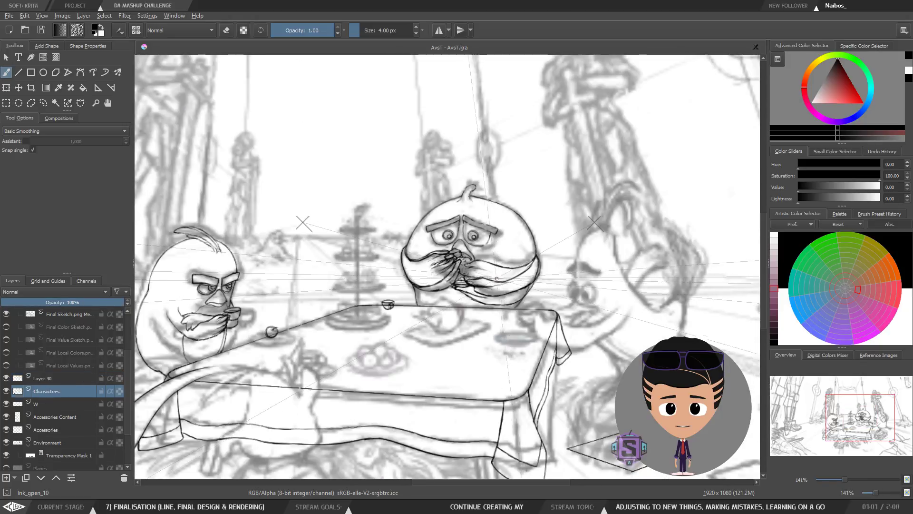
# Toggle the Characters layer's visibility to compare the drawing with and without its line art.
pyautogui.click(6, 392)
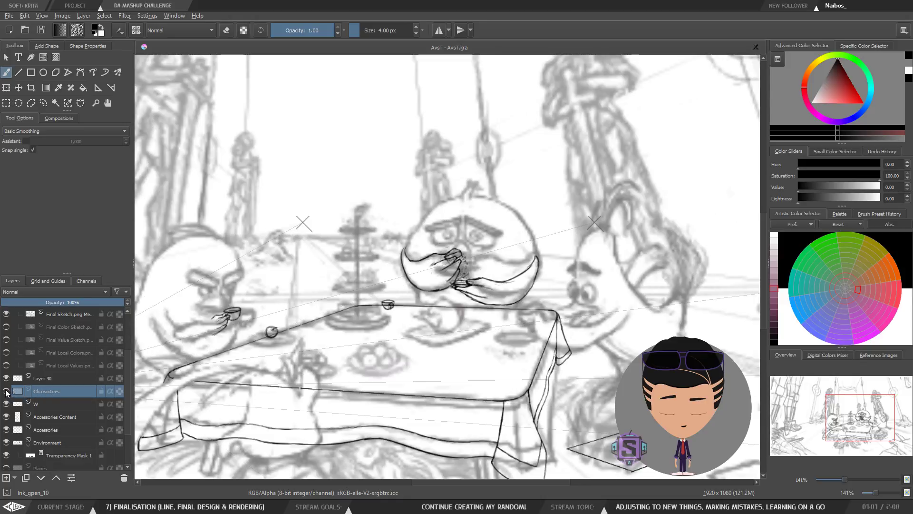
pyautogui.click(6, 392)
pyautogui.click(6, 392)
pyautogui.click(7, 393)
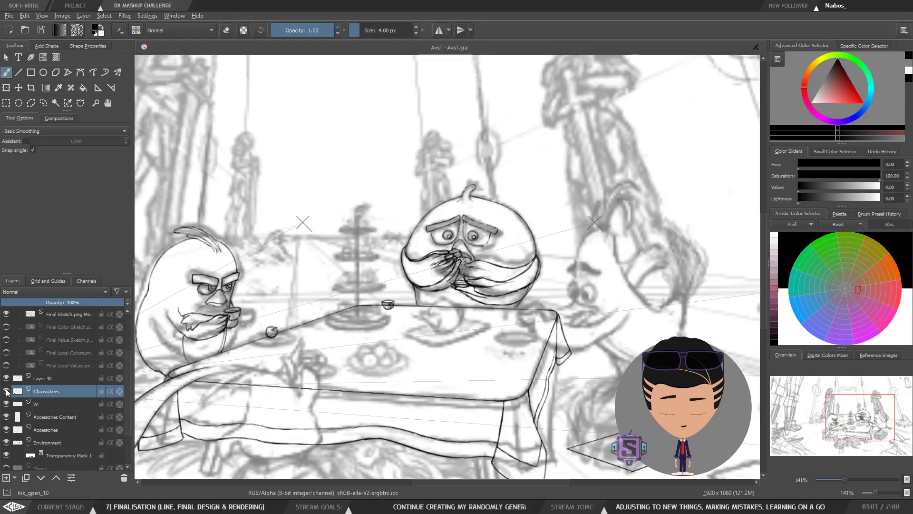
# Remove the overlapping duplicate lines of the centre bird's right-hand wing from the Characters layer using an outline selection, and clear the selection.
pyautogui.press('+')
pyautogui.press('+')
pyautogui.press('+')
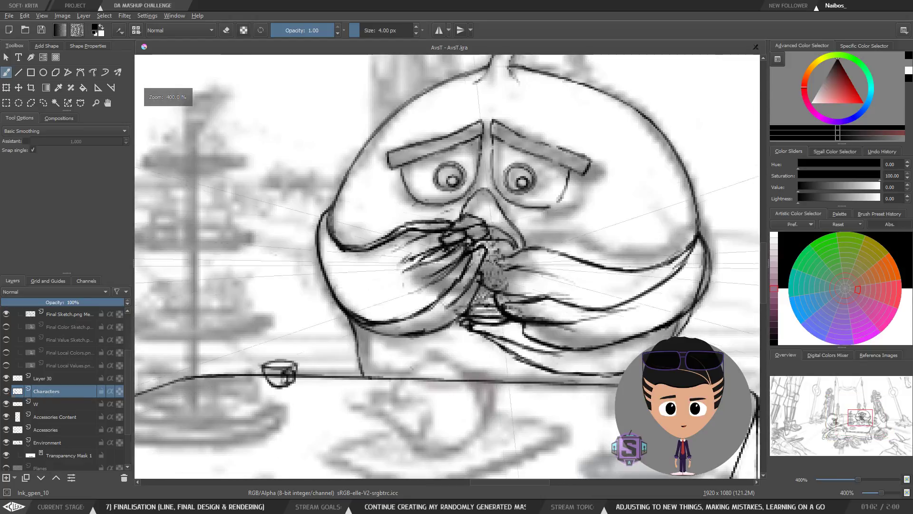
pyautogui.moveTo(605, 233)
pyautogui.mouseDown()
pyautogui.moveTo(461, 241)
pyautogui.moveTo(416, 269)
pyautogui.moveTo(412, 311)
pyautogui.moveTo(478, 373)
pyautogui.moveTo(528, 371)
pyautogui.moveTo(598, 341)
pyautogui.moveTo(621, 266)
pyautogui.moveTo(563, 228)
pyautogui.moveTo(533, 233)
pyautogui.mouseUp()
pyautogui.press('l')
pyautogui.press('Delete')
pyautogui.moveTo(493, 285); pyautogui.dragTo(568, 285)
pyautogui.moveTo(449, 363)
pyautogui.mouseDown()
pyautogui.moveTo(485, 329)
pyautogui.moveTo(516, 256)
pyautogui.mouseUp()
pyautogui.hotkey('ctrl', 'z')
pyautogui.hotkey('ctrl', 'z')
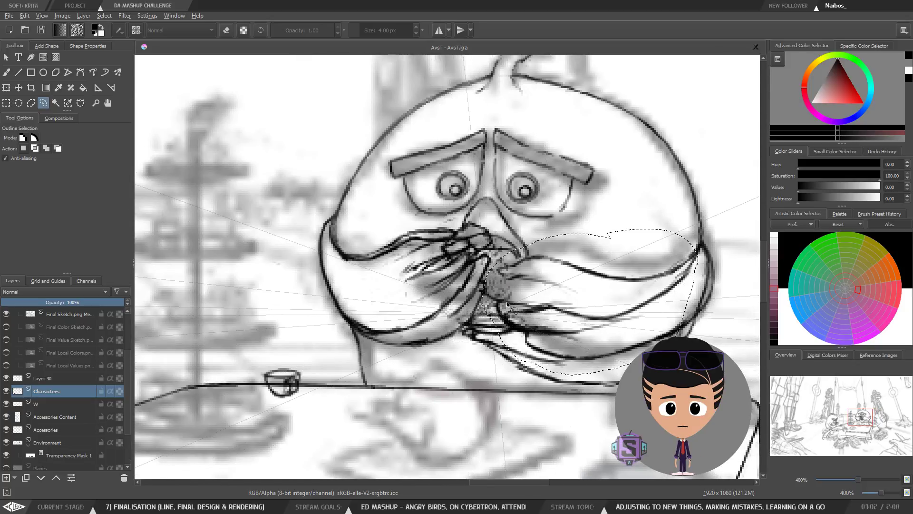
pyautogui.hotkey('ctrl', 'z')
pyautogui.moveTo(571, 248)
pyautogui.mouseDown()
pyautogui.moveTo(498, 276)
pyautogui.moveTo(503, 325)
pyautogui.moveTo(541, 363)
pyautogui.moveTo(614, 366)
pyautogui.moveTo(677, 335)
pyautogui.moveTo(700, 250)
pyautogui.moveTo(528, 251)
pyautogui.moveTo(503, 268)
pyautogui.mouseUp()
pyautogui.hotkey('ctrl', 'shift', 'a')
pyautogui.press('b')
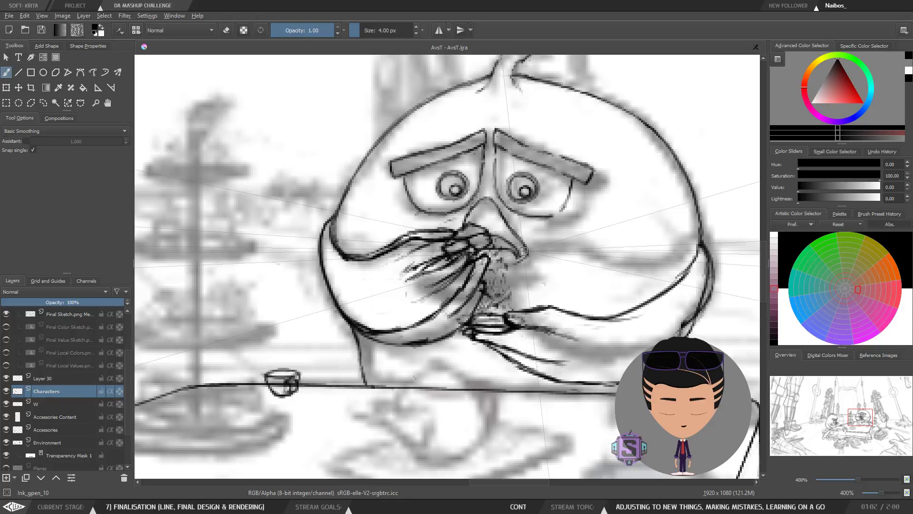
# Examine the centre bird's cleaned-up wing at close range and against the surrounding scene.
pyautogui.press('-')
pyautogui.press('-')
pyautogui.moveTo(547, 262); pyautogui.dragTo(520, 266)
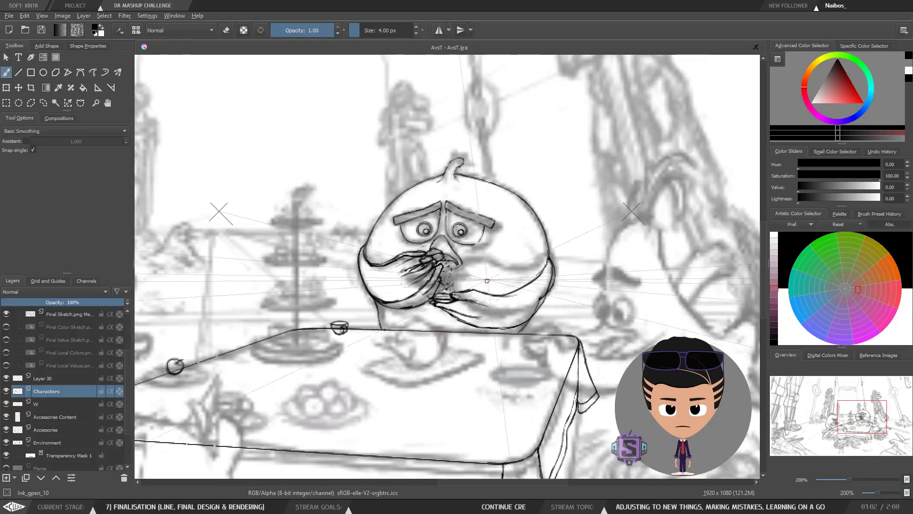
pyautogui.press('+')
pyautogui.press('+')
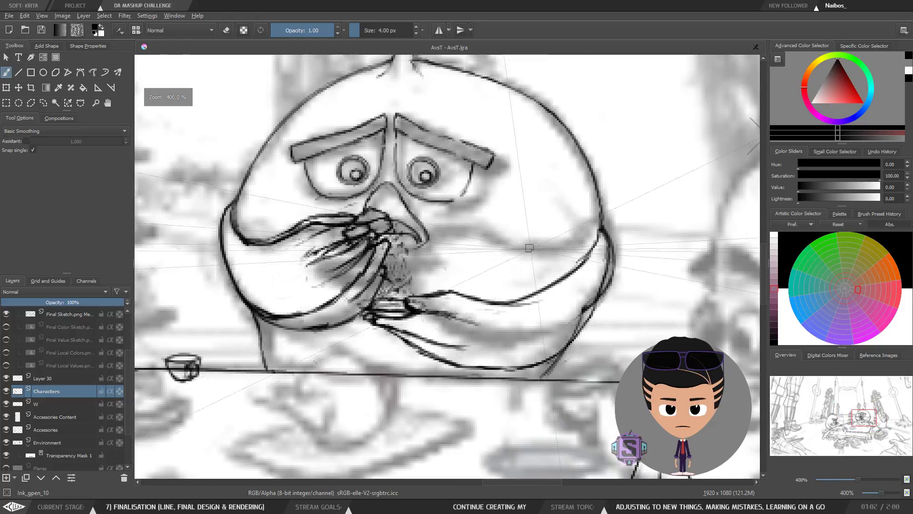
pyautogui.press('-')
pyautogui.press('-')
pyautogui.moveTo(530, 248); pyautogui.dragTo(553, 246)
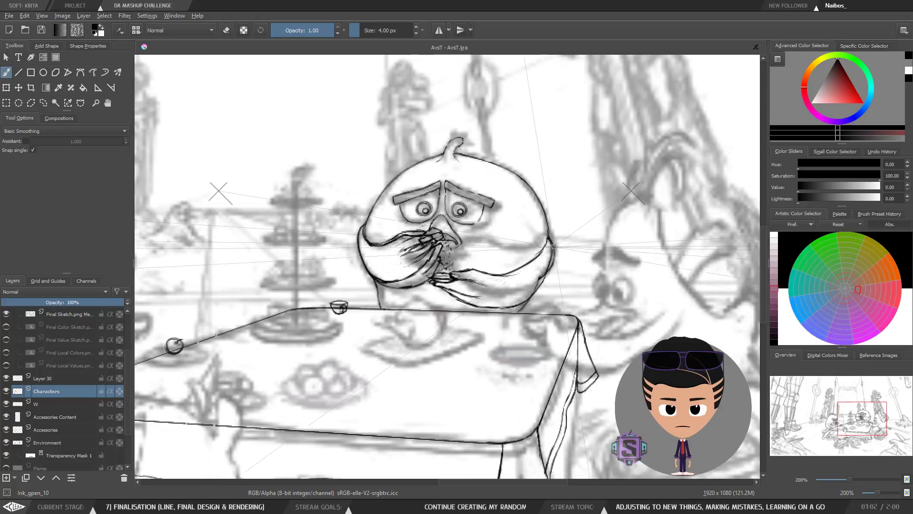
# Clean up the outer edge of the centre bird's right-hand wing and redraw the body line beneath it down to the table edge.
pyautogui.moveTo(542, 285); pyautogui.dragTo(483, 277)
pyautogui.press('+')
pyautogui.press('+')
pyautogui.press('e')
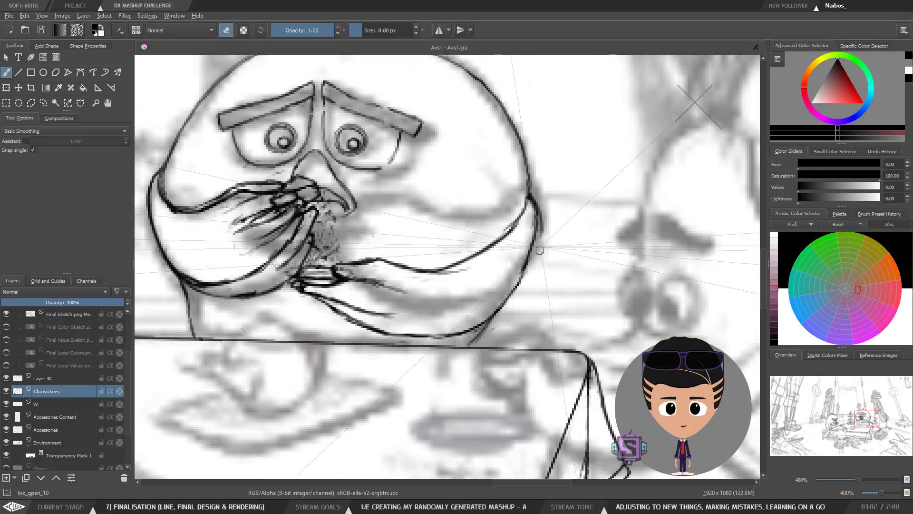
pyautogui.press('-')
pyautogui.press('-')
pyautogui.press('-')
pyautogui.press('-')
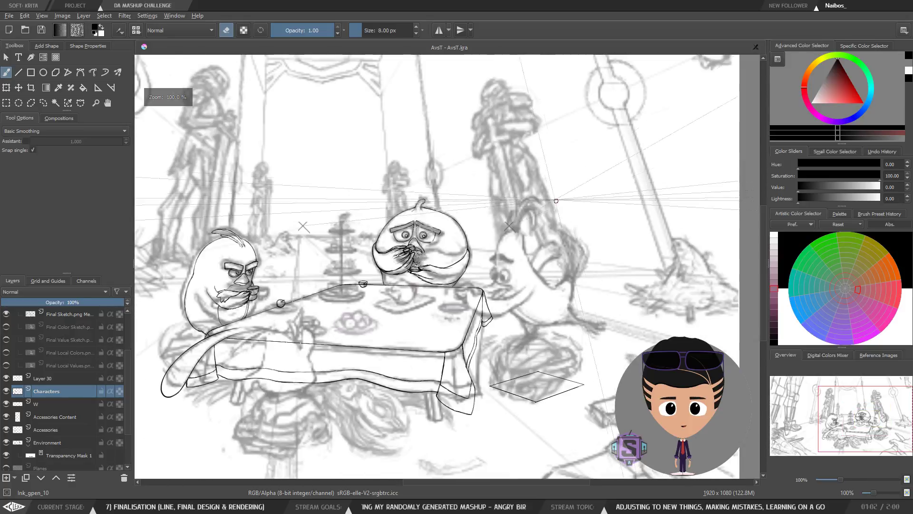
pyautogui.press('+')
pyautogui.press('+')
pyautogui.press('+')
pyautogui.press('+')
pyautogui.moveTo(535, 248); pyautogui.dragTo(612, 248)
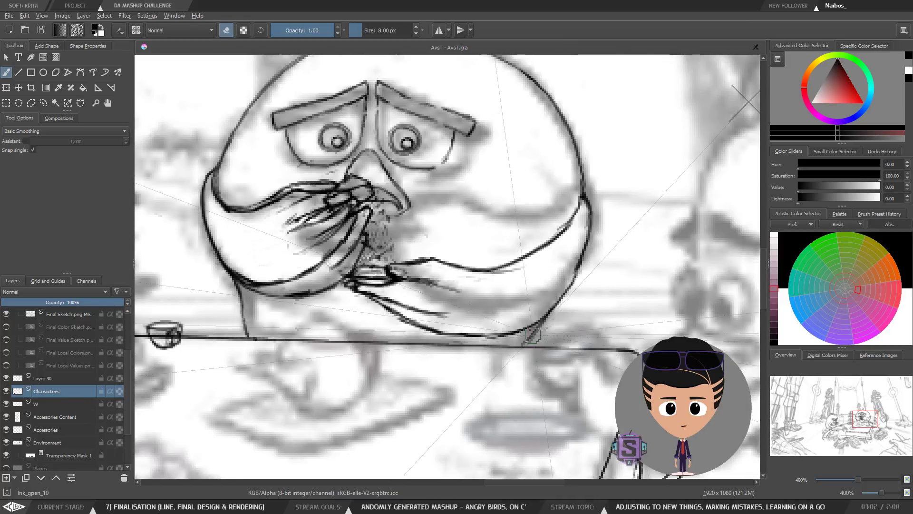
pyautogui.press('e')
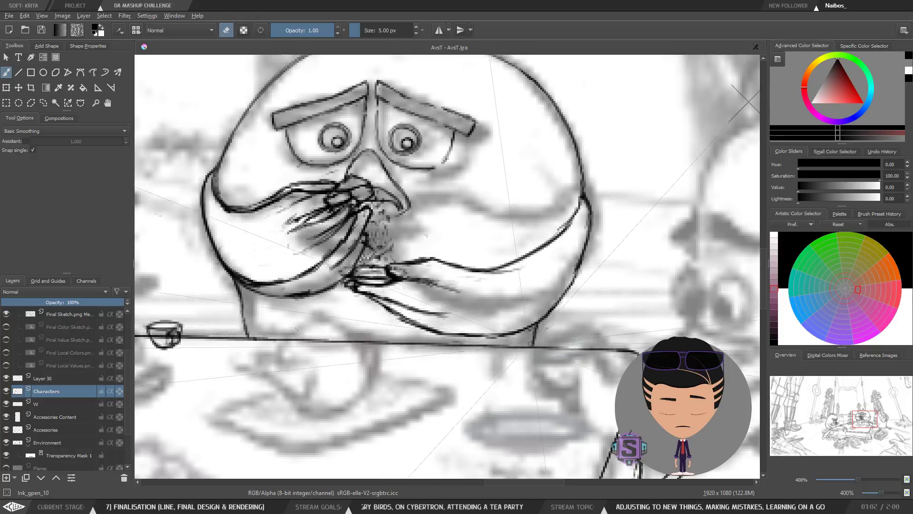
# Inspect the characters and composition in mirrored and normal orientation, both as a whole and close up.
pyautogui.press('-')
pyautogui.press('-')
pyautogui.press('m')
pyautogui.press('-')
pyautogui.press('-')
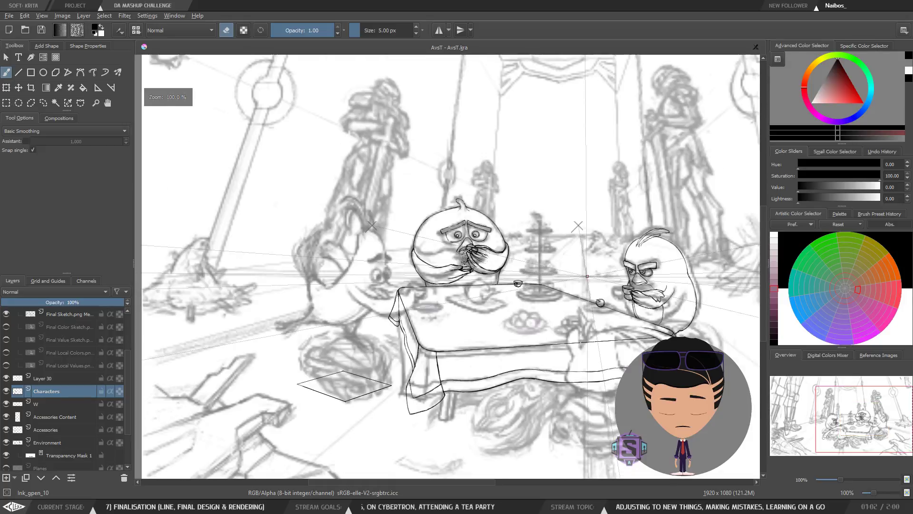
pyautogui.press('m')
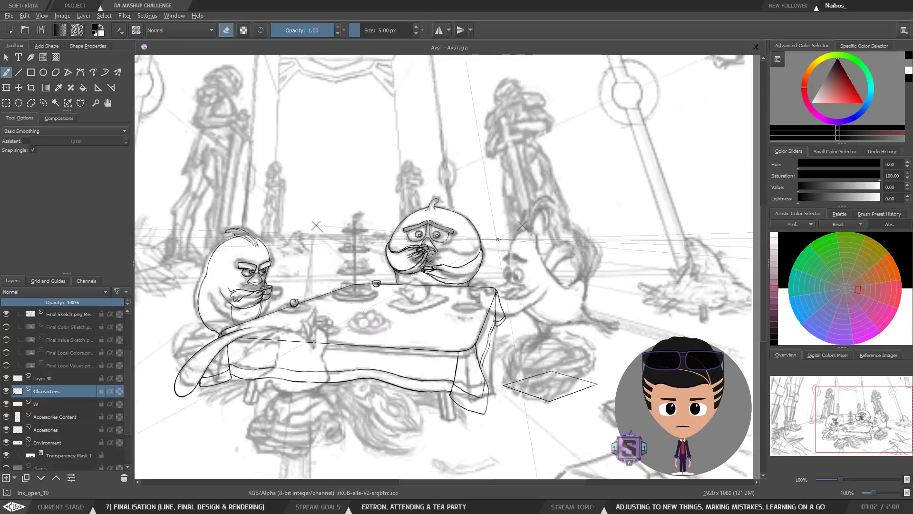
pyautogui.press('+')
pyautogui.press('-')
pyautogui.press('+')
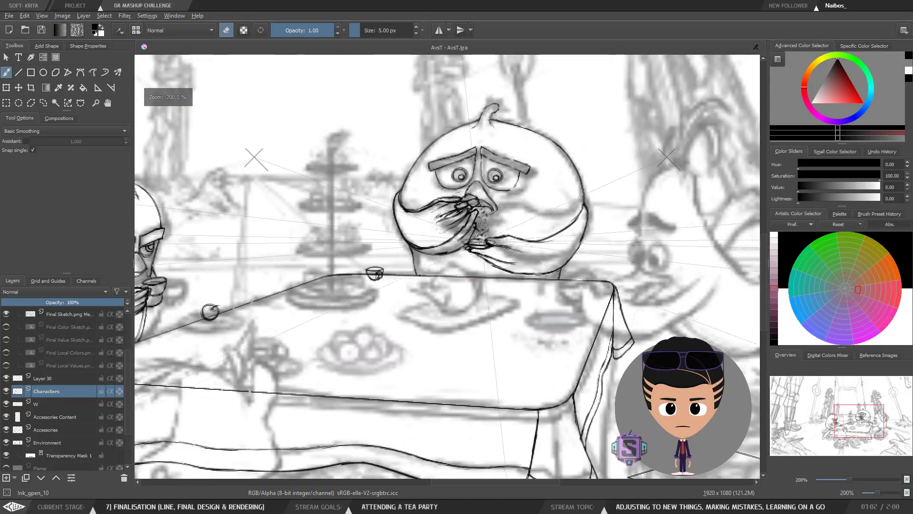
pyautogui.press('-')
pyautogui.press('m')
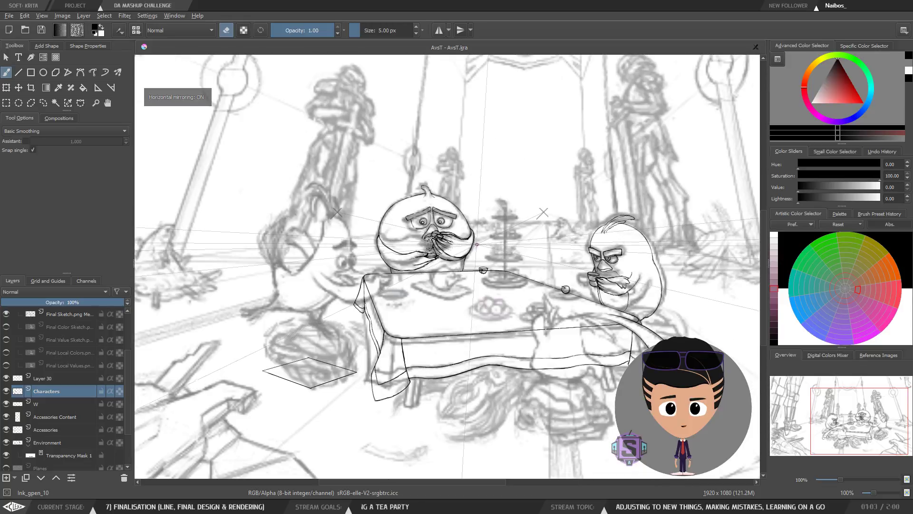
pyautogui.press('m')
pyautogui.press('+')
pyautogui.press('+')
pyautogui.press('-')
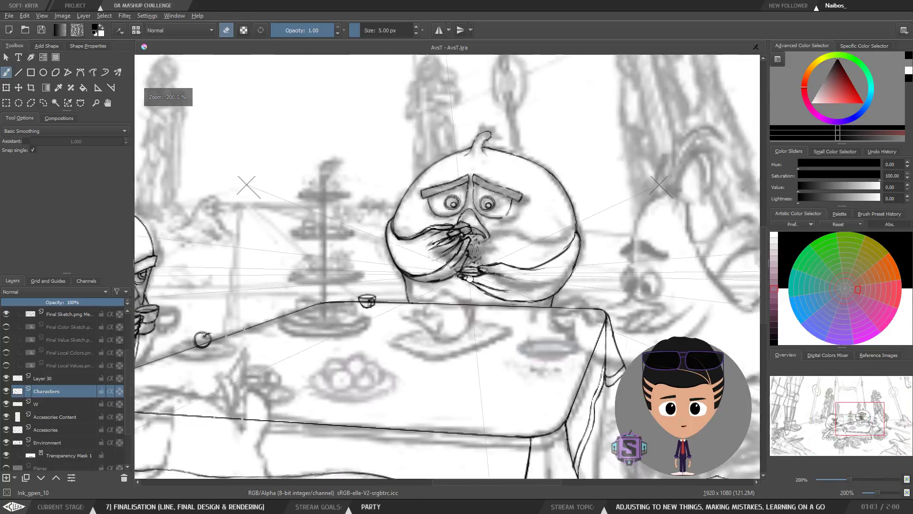
# Delete the duplicate rough lines inside the centre bird's raised left-hand wing using an outline selection, and clear the selection.
pyautogui.press('+')
pyautogui.press('+')
pyautogui.click(43, 103)
pyautogui.moveTo(409, 346); pyautogui.dragTo(436, 332)
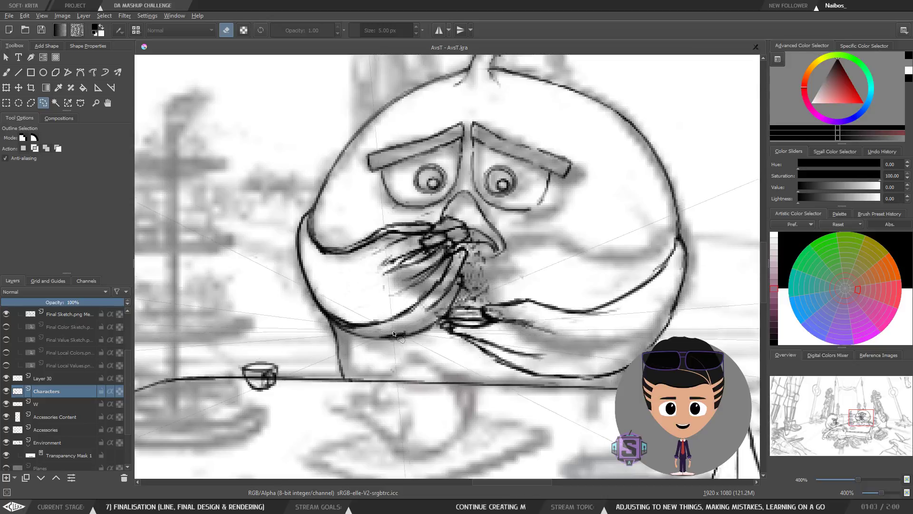
pyautogui.moveTo(392, 331)
pyautogui.mouseDown()
pyautogui.moveTo(445, 287)
pyautogui.moveTo(454, 237)
pyautogui.moveTo(414, 219)
pyautogui.moveTo(342, 235)
pyautogui.moveTo(309, 215)
pyautogui.moveTo(304, 227)
pyautogui.moveTo(341, 336)
pyautogui.moveTo(365, 350)
pyautogui.moveTo(383, 340)
pyautogui.mouseUp()
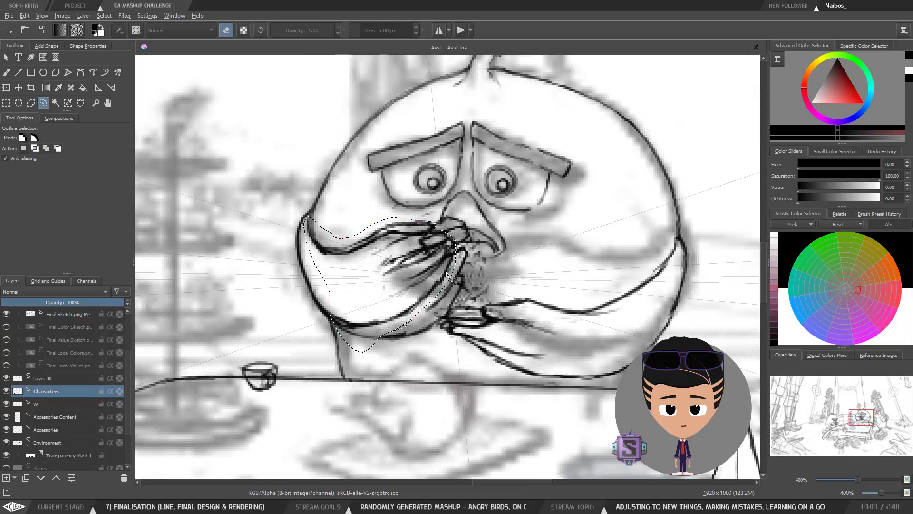
pyautogui.hotkey('ctrl', 'shift', 'a')
pyautogui.press('-')
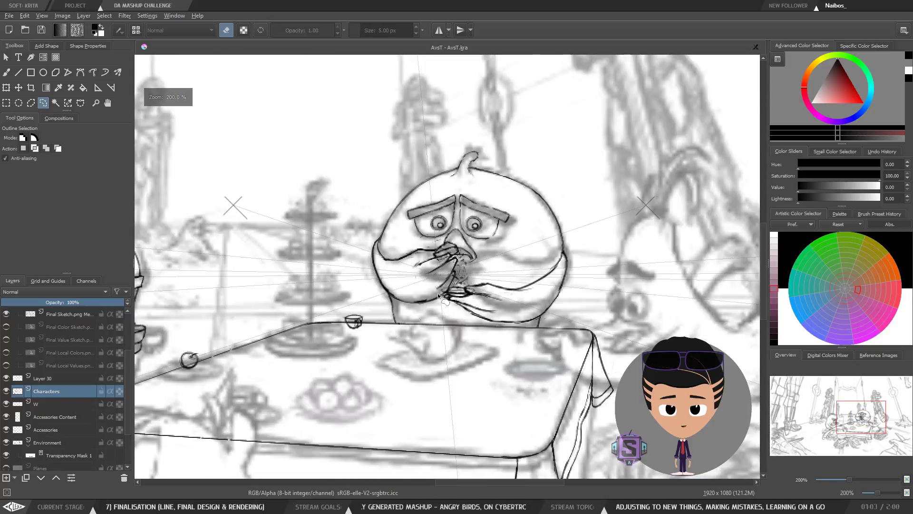
# Check the cleaned-up characters in mirrored and normal orientation with the brush active, and save the document.
pyautogui.press('b')
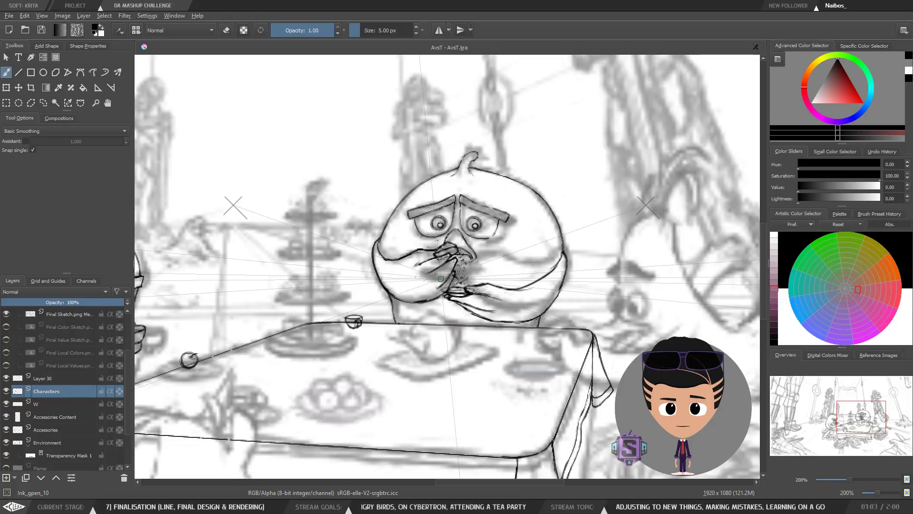
pyautogui.press('m')
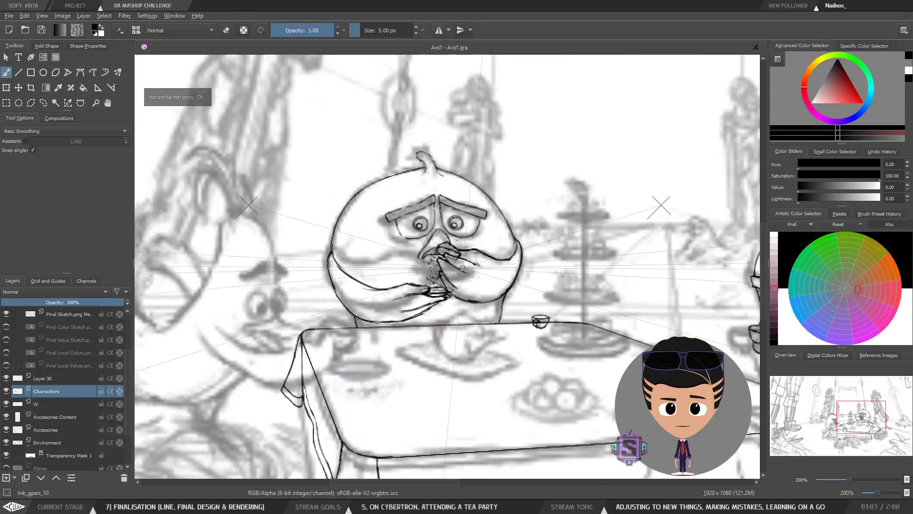
pyautogui.press('-')
pyautogui.moveTo(490, 300); pyautogui.dragTo(386, 304)
pyautogui.press('m')
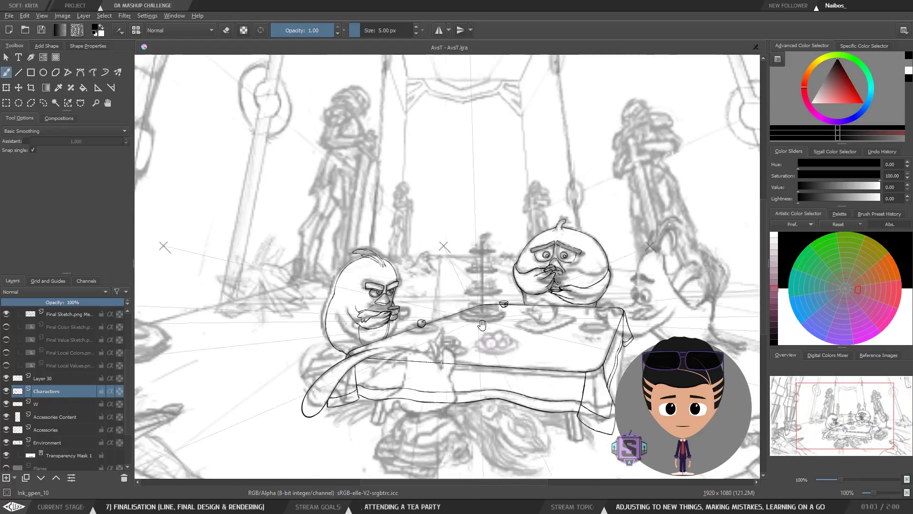
pyautogui.moveTo(520, 341); pyautogui.dragTo(400, 273)
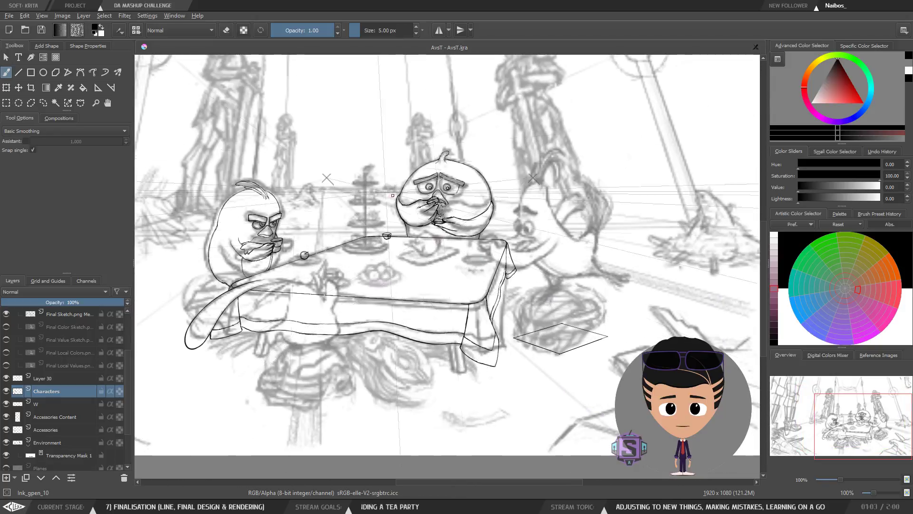
pyautogui.click(42, 31)
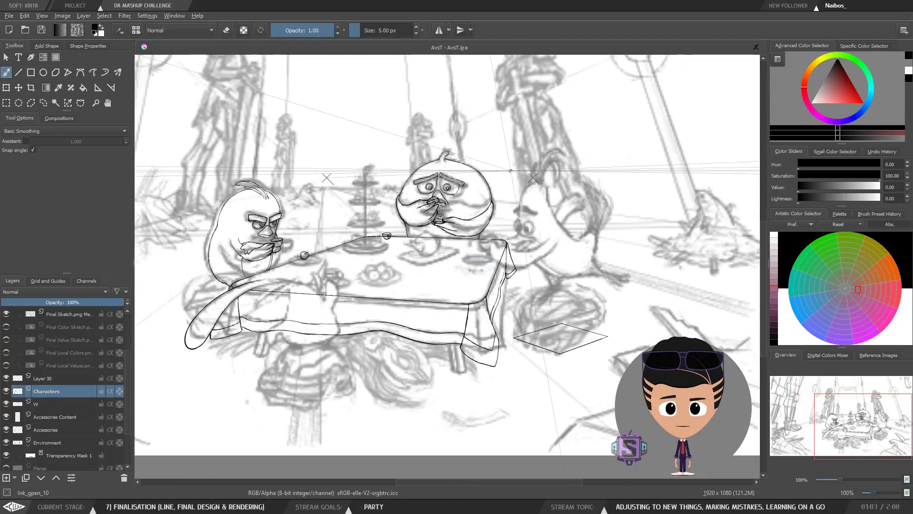
# Make Layer 30 active and refine the lines of the centre bird's raised hand near its beak.
pyautogui.scroll(4, 449, 269)
pyautogui.moveTo(430, 76); pyautogui.dragTo(436, 322)
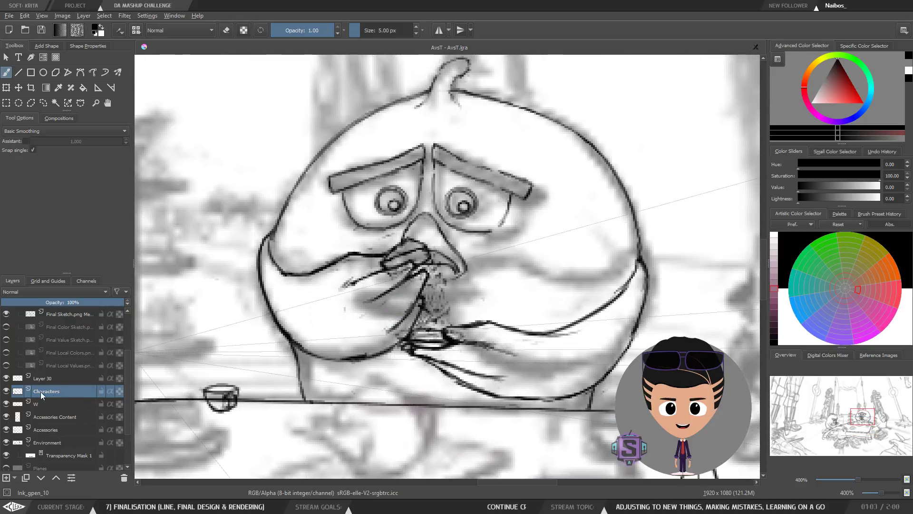
pyautogui.click(54, 380)
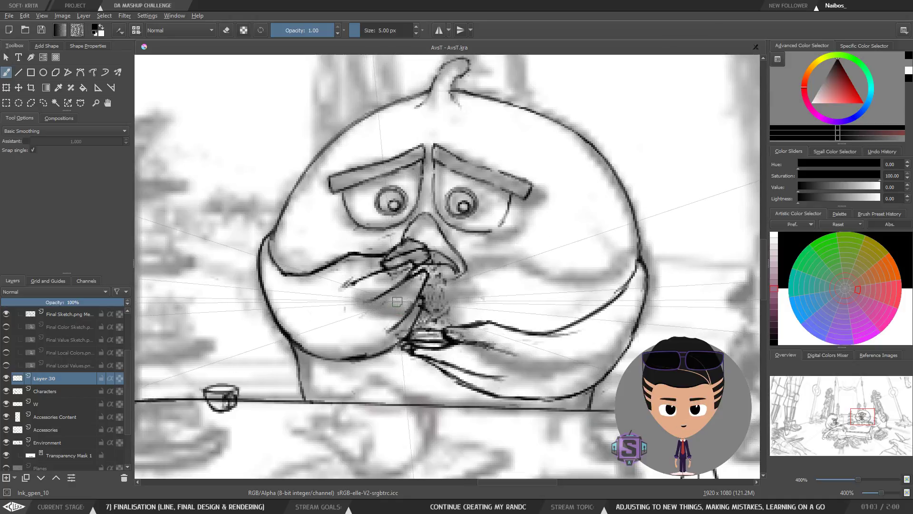
pyautogui.moveTo(397, 312); pyautogui.dragTo(406, 299)
pyautogui.scroll(1, 434, 283)
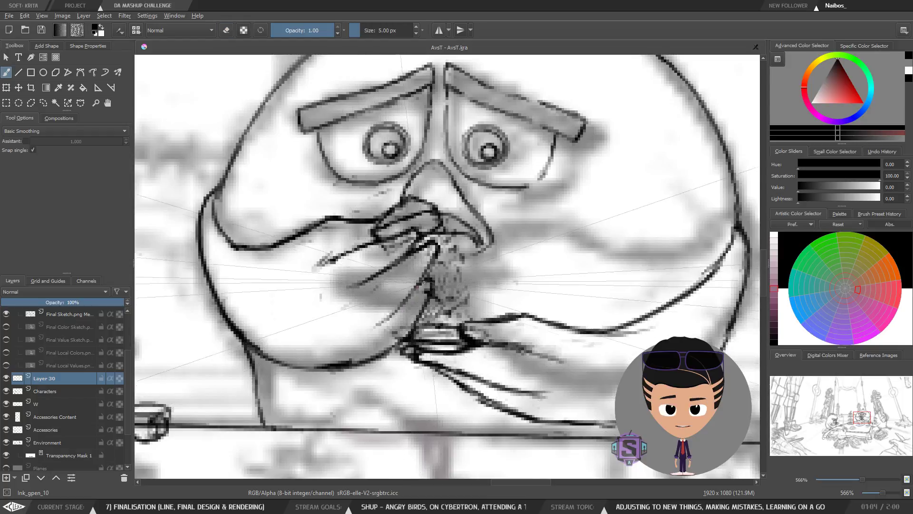
# Redraw and smooth the lower contour of the centre bird's raised wing on Layer 30.
pyautogui.press('m')
pyautogui.scroll(-2, 403, 305)
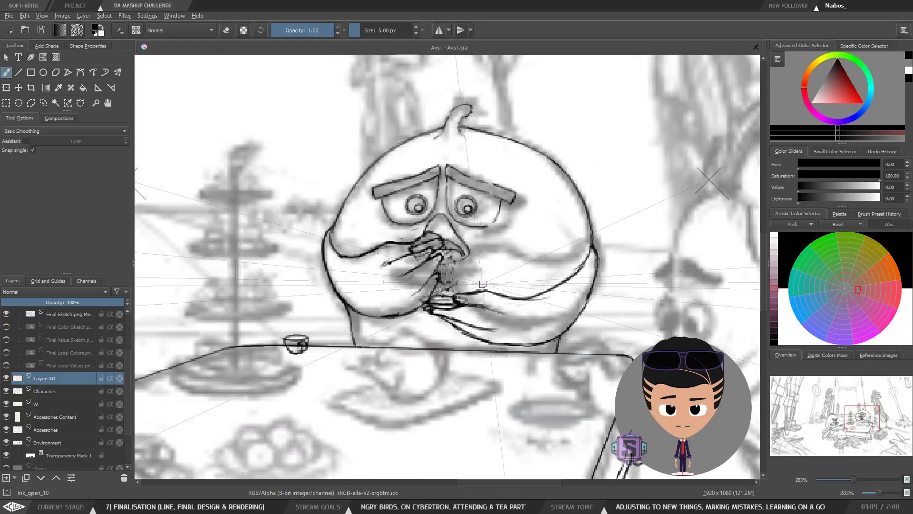
pyautogui.scroll(-2, 492, 310)
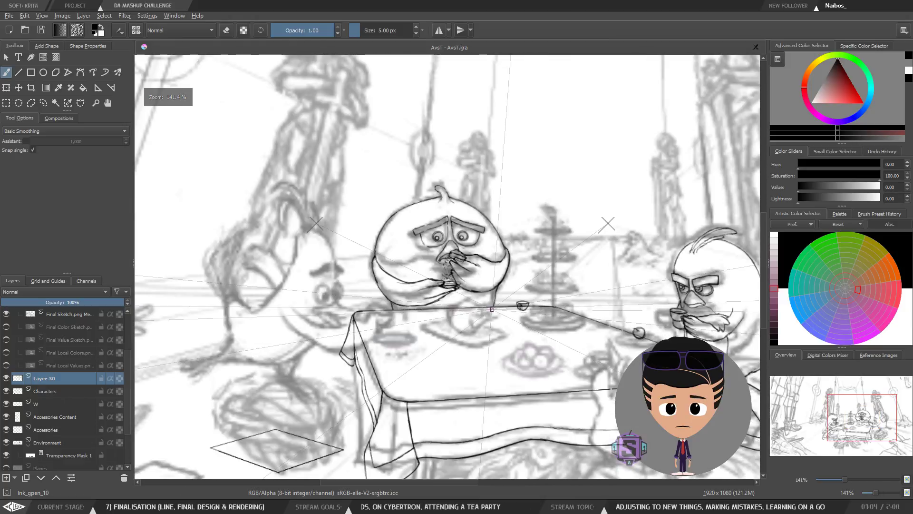
pyautogui.scroll(2, 485, 311)
pyautogui.press('m')
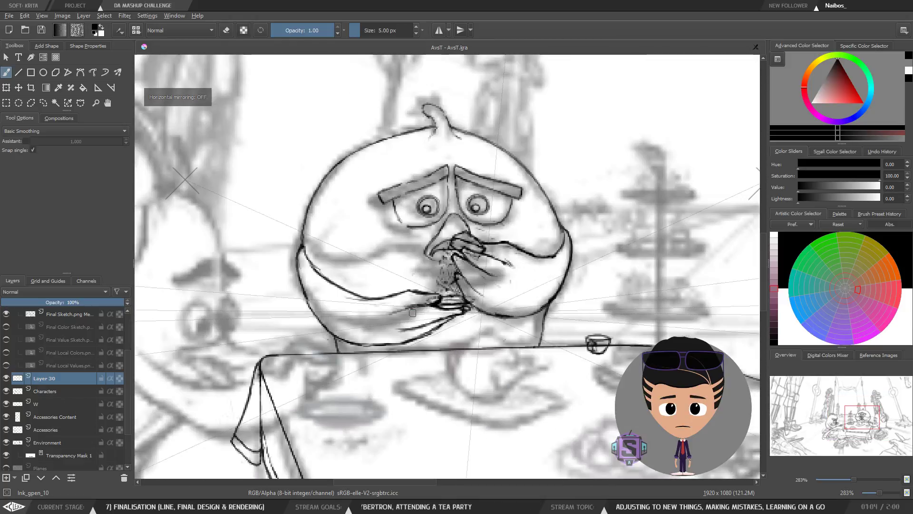
pyautogui.scroll(2, 483, 314)
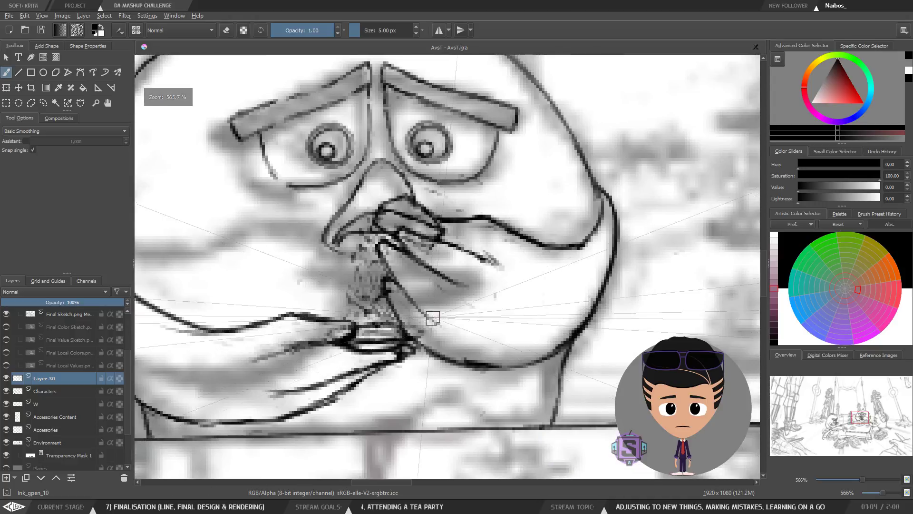
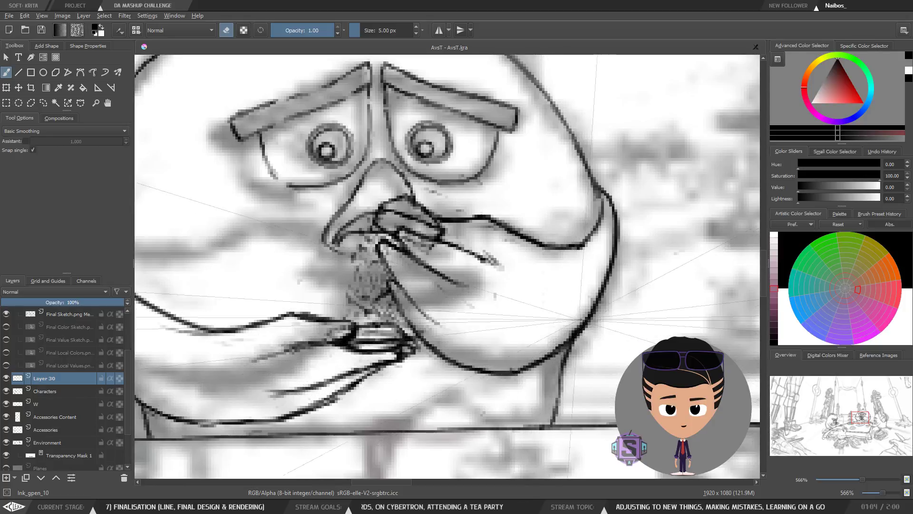
pyautogui.scroll(-4, 575, 318)
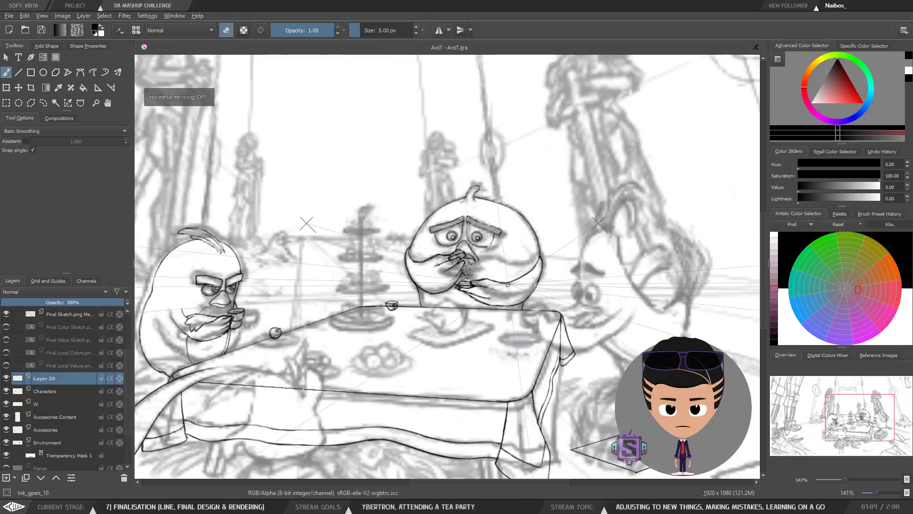
pyautogui.scroll(2, 487, 229)
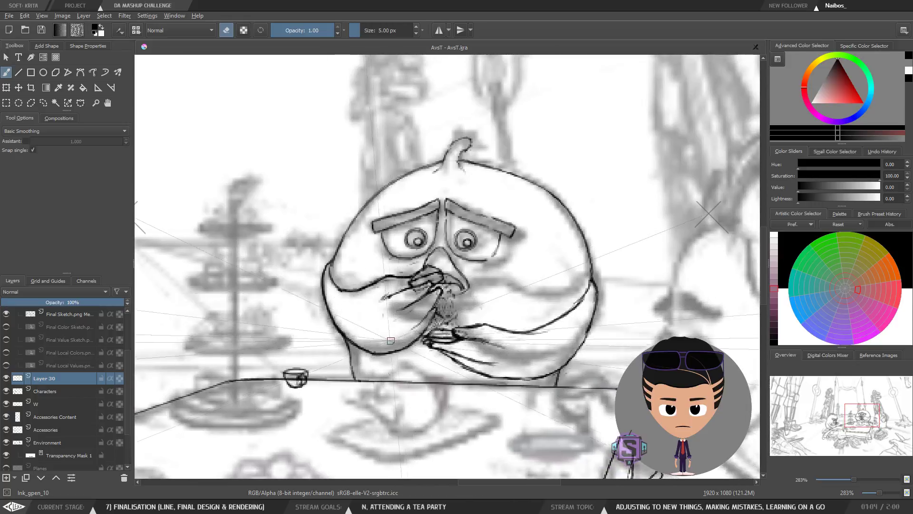
# Try a short fold line inside the centre bird's raised wing with the brush.
pyautogui.moveTo(373, 341); pyautogui.dragTo(371, 317)
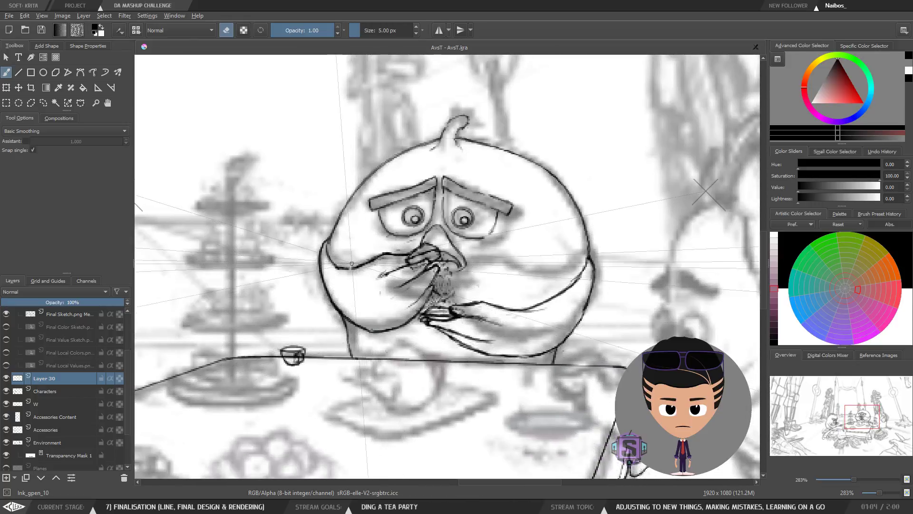
pyautogui.press('e')
pyautogui.moveTo(352, 265); pyautogui.dragTo(354, 283)
pyautogui.hotkey('ctrl', 'z')
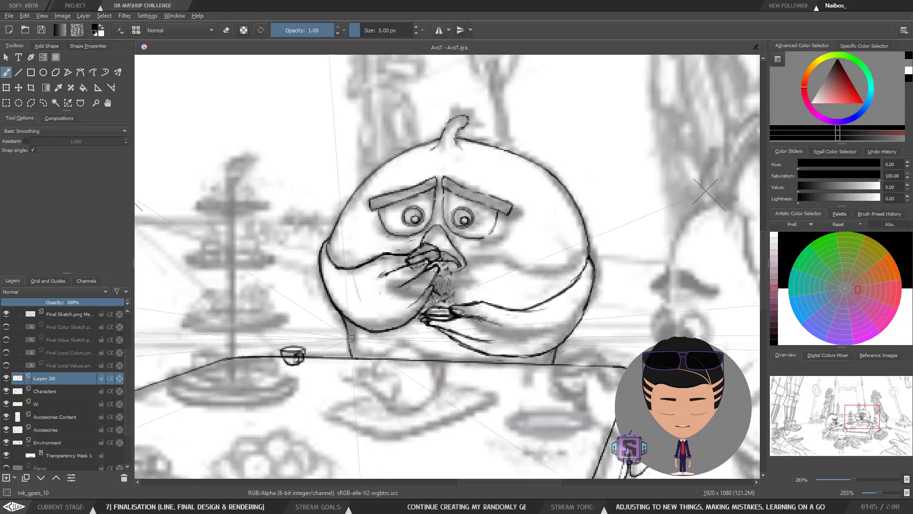
# In the mirrored view, erase the lower contour of the centre bird's raised wing and redraw it slightly higher as a smooth curve.
pyautogui.press('-')
pyautogui.press('-')
pyautogui.press('m')
pyautogui.press('m')
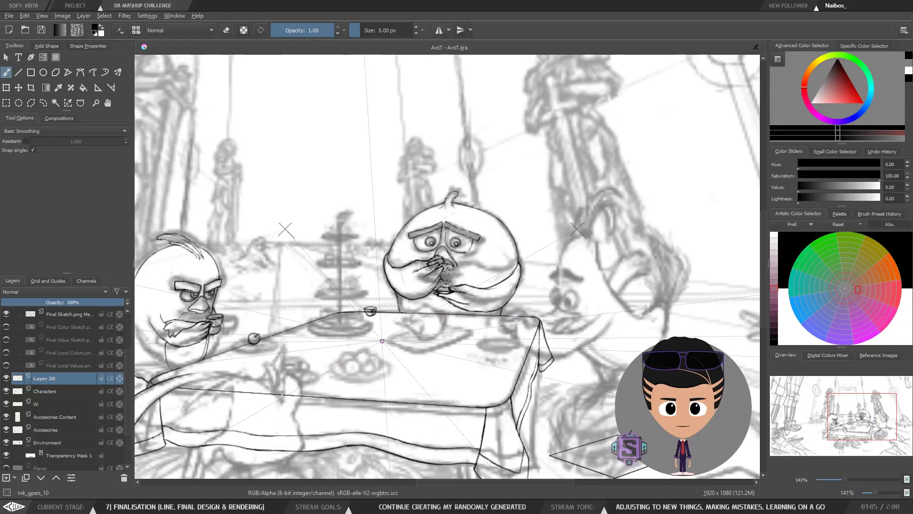
pyautogui.press('+')
pyautogui.press('+')
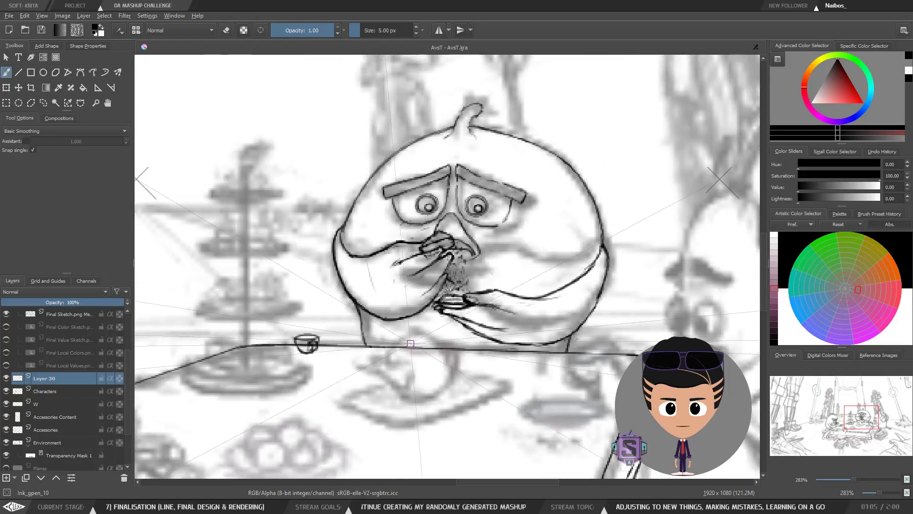
pyautogui.press('m')
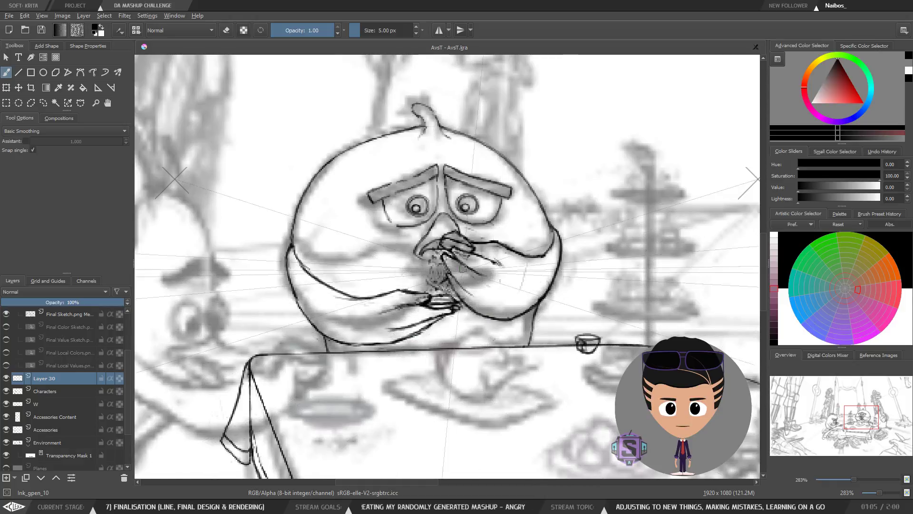
pyautogui.press('+')
pyautogui.press('+')
pyautogui.scroll(-2, 551, 323)
pyautogui.moveTo(551, 324); pyautogui.dragTo(397, 340)
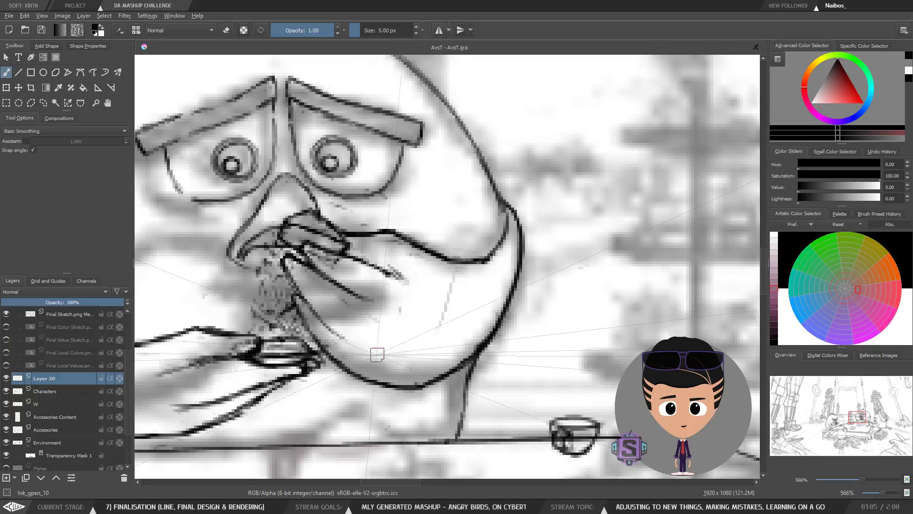
pyautogui.press('e')
pyautogui.moveTo(371, 383); pyautogui.dragTo(419, 388)
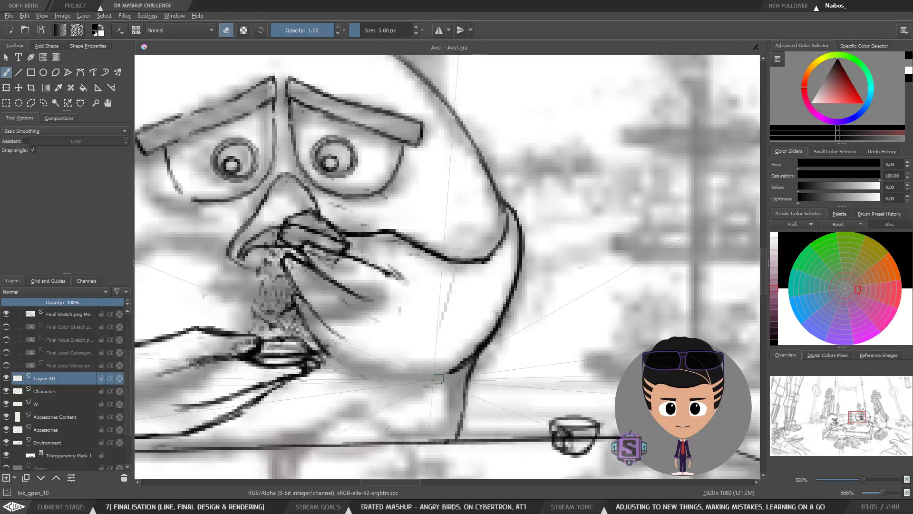
pyautogui.press('e')
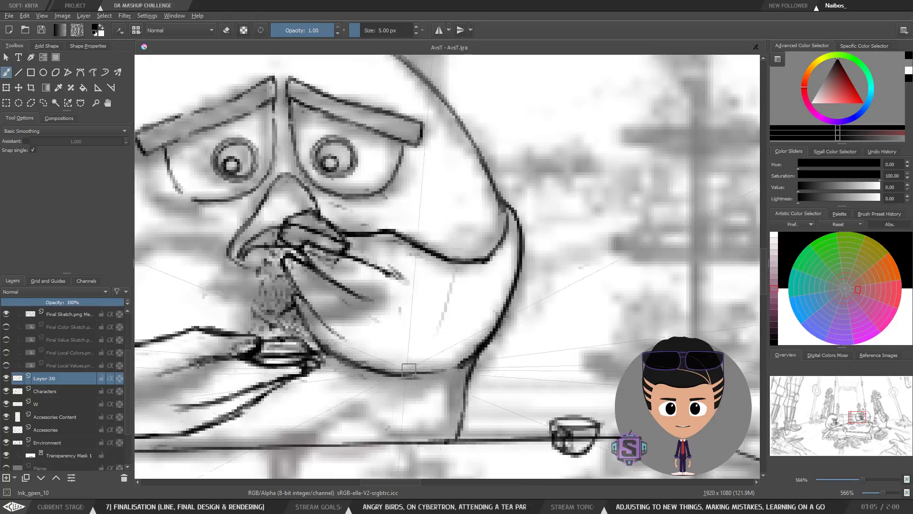
pyautogui.moveTo(461, 366); pyautogui.dragTo(413, 375)
pyautogui.press('e')
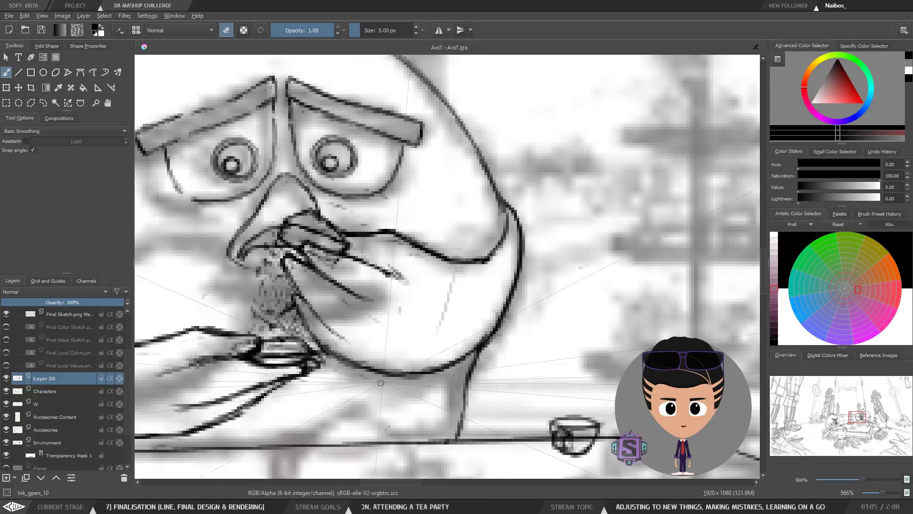
# Check the redrawn wing contour in normal orientation, both in the whole scene and close up.
pyautogui.press('-')
pyautogui.press('-')
pyautogui.press('-')
pyautogui.press('-')
pyautogui.press('m')
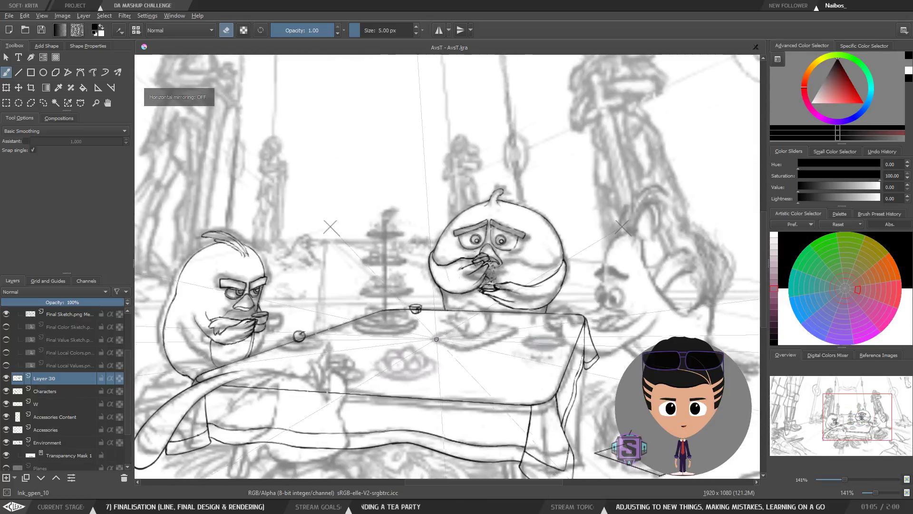
pyautogui.press('+')
pyautogui.press('+')
pyautogui.press('+')
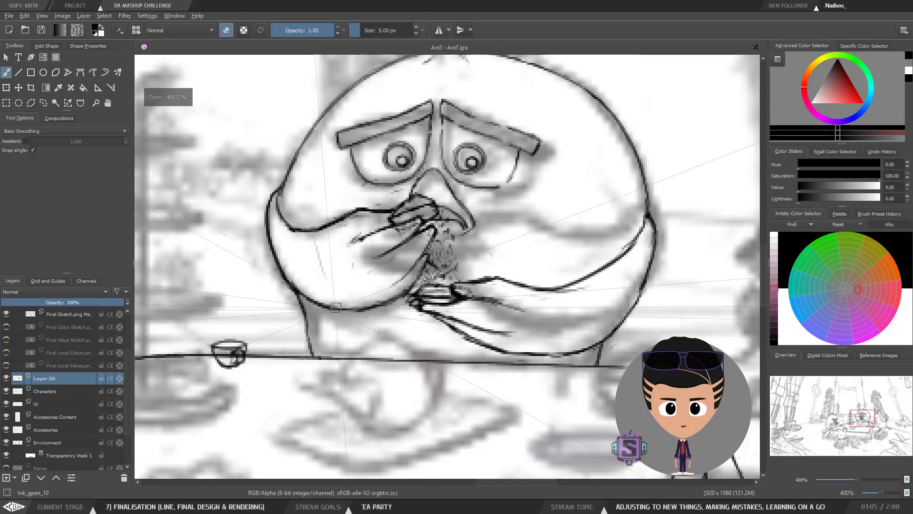
pyautogui.press('e')
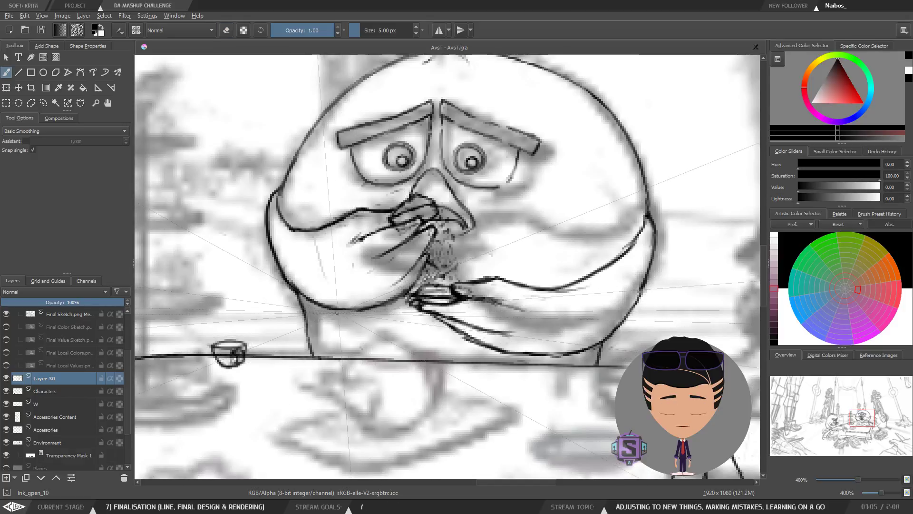
pyautogui.moveTo(458, 312); pyautogui.dragTo(504, 308)
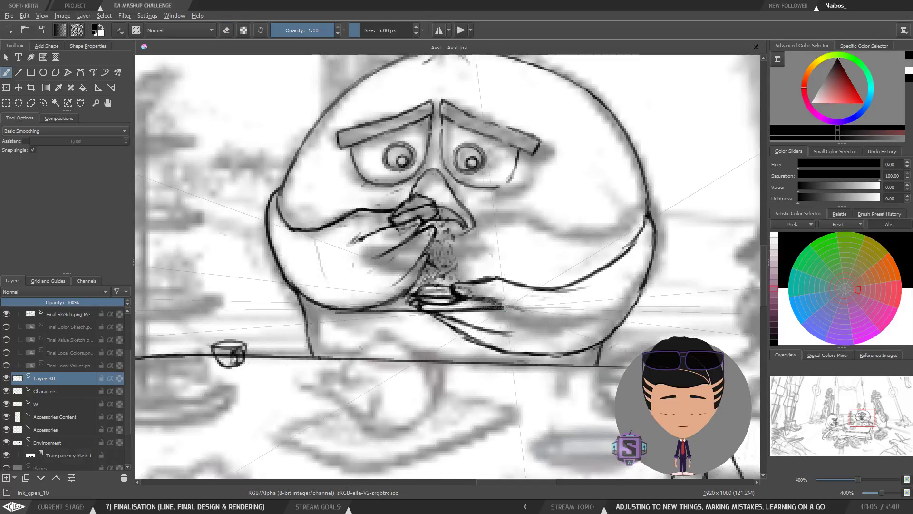
pyautogui.moveTo(369, 315); pyautogui.dragTo(505, 309)
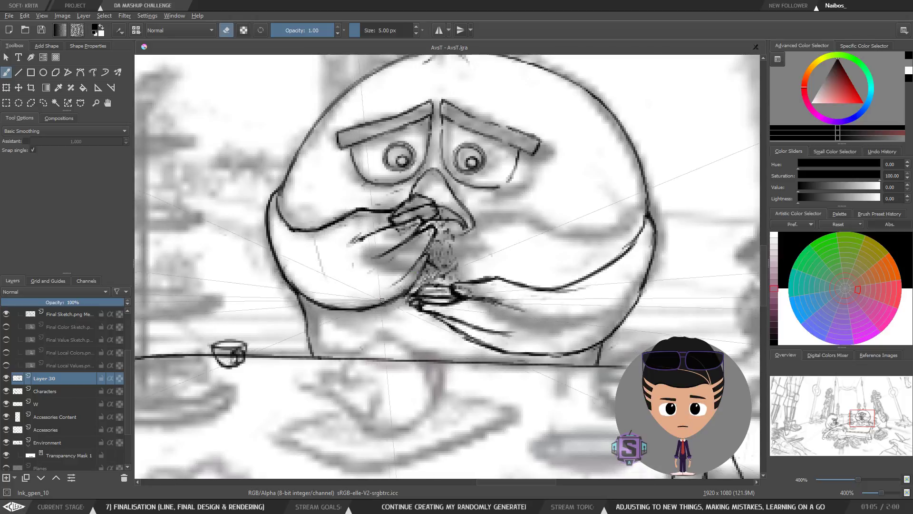
pyautogui.moveTo(336, 319)
pyautogui.mouseDown()
pyautogui.moveTo(358, 310)
pyautogui.moveTo(416, 284)
pyautogui.mouseUp()
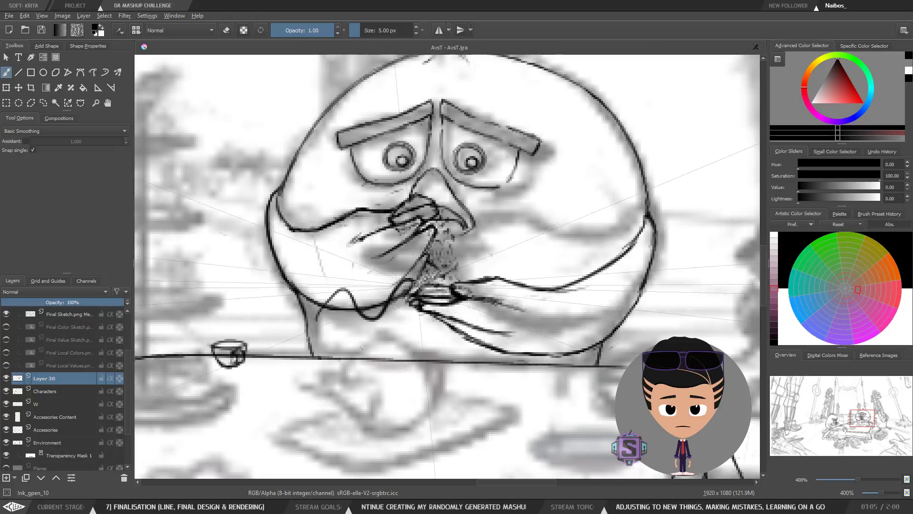
pyautogui.moveTo(522, 286); pyautogui.dragTo(660, 295)
pyautogui.hotkey('ctrl', 'z')
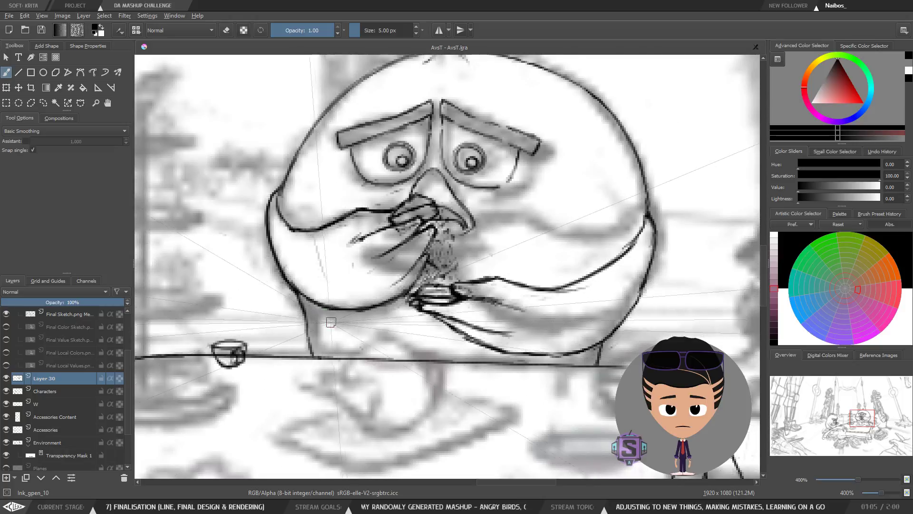
pyautogui.moveTo(318, 313)
pyautogui.mouseDown()
pyautogui.moveTo(435, 312)
pyautogui.moveTo(437, 297)
pyautogui.mouseUp()
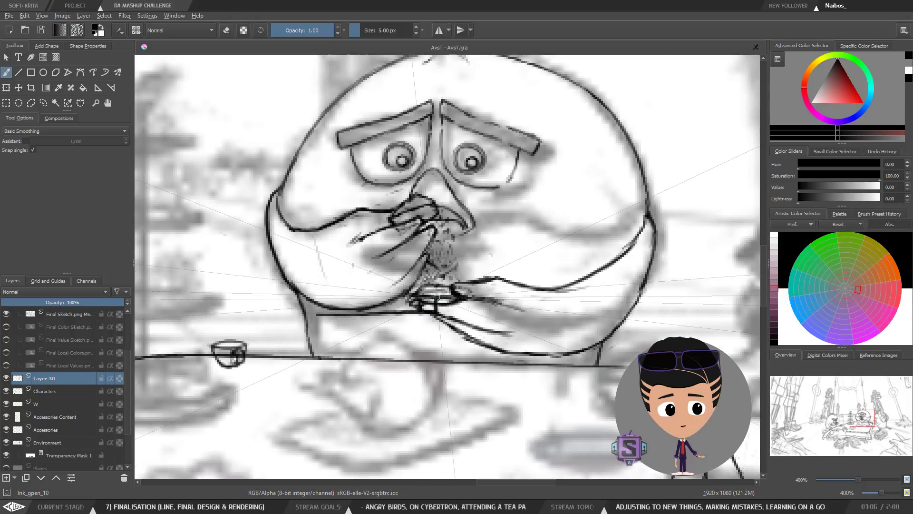
pyautogui.hotkey('ctrl', 'z')
pyautogui.moveTo(318, 310)
pyautogui.mouseDown()
pyautogui.moveTo(504, 301)
pyautogui.moveTo(499, 277)
pyautogui.moveTo(555, 277)
pyautogui.moveTo(554, 288)
pyautogui.moveTo(642, 285)
pyautogui.mouseUp()
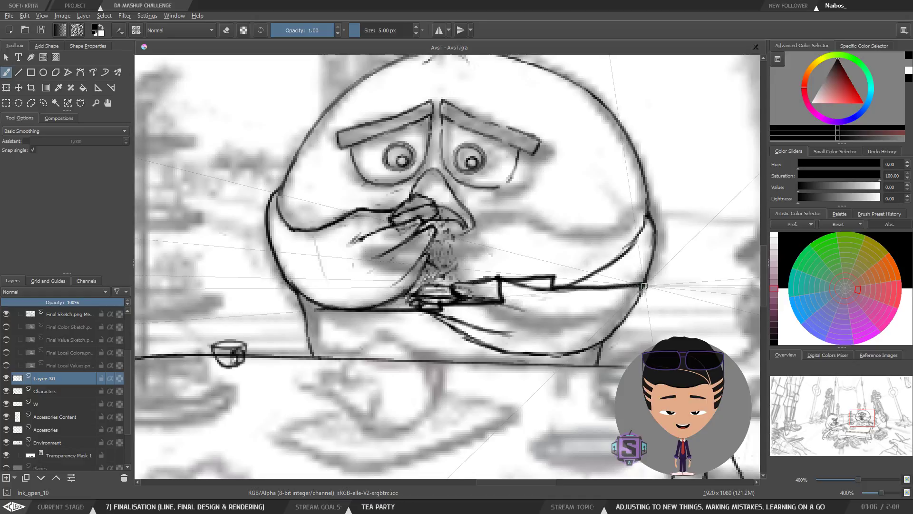
pyautogui.hotkey('ctrl', 'z')
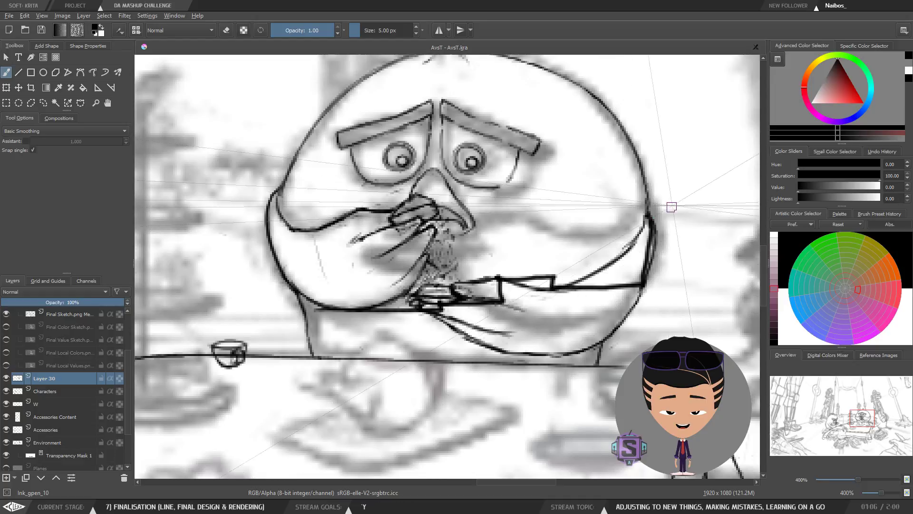
pyautogui.hotkey('ctrl', '-')
pyautogui.hotkey('ctrl', '-')
pyautogui.hotkey('ctrl', '+')
pyautogui.hotkey('ctrl', '+')
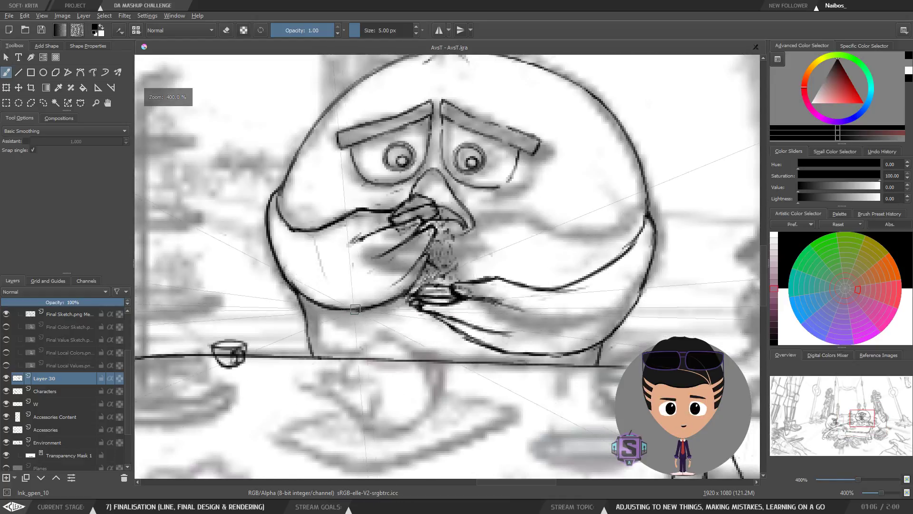
pyautogui.moveTo(413, 303); pyautogui.dragTo(683, 300)
pyautogui.hotkey('ctrl', 'z')
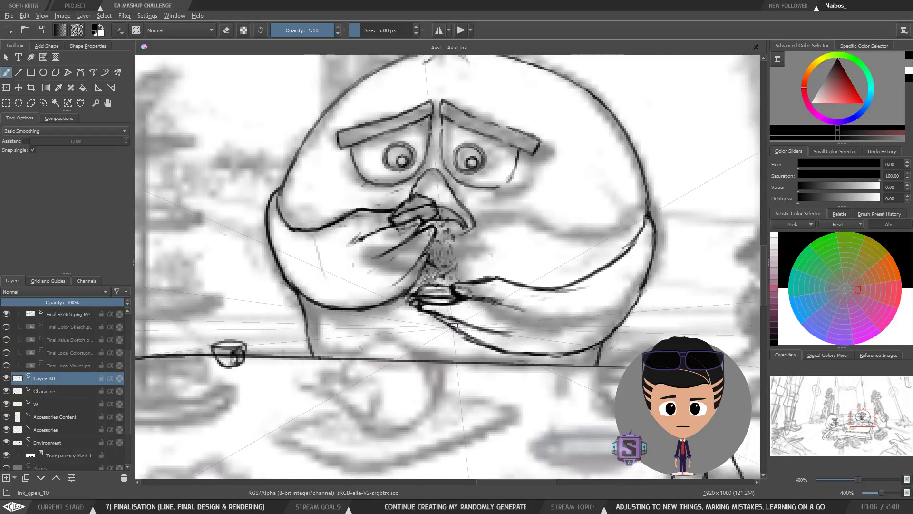
# Check the whole scene in mirrored and normal orientation and save the document.
pyautogui.press('-')
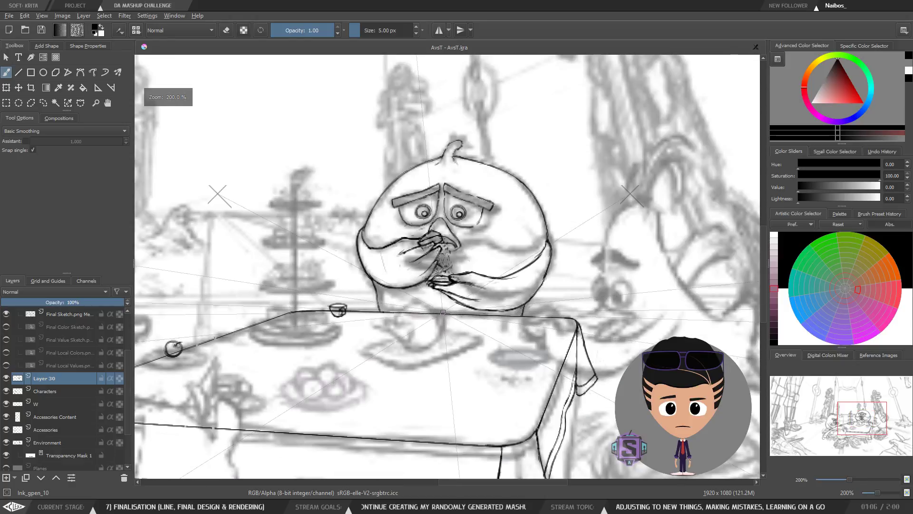
pyautogui.press('m')
pyautogui.press('-')
pyautogui.press('m')
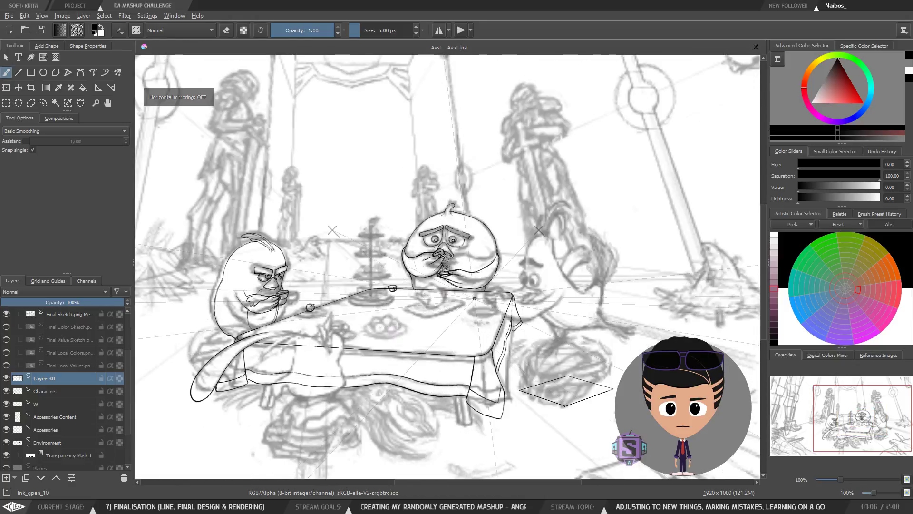
pyautogui.click(40, 30)
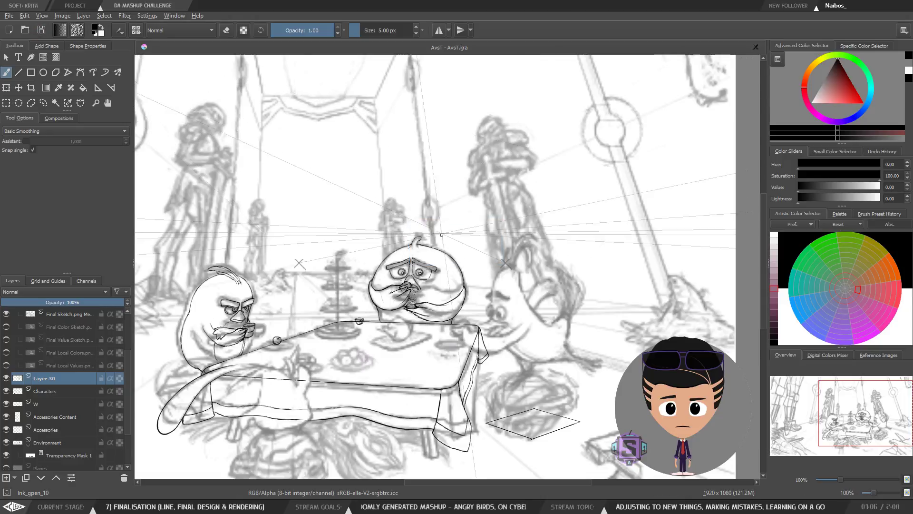
# Enlarge the eraser to 7 px over the centre bird and make Layer 30 active.
pyautogui.press('+')
pyautogui.press('+')
pyautogui.moveTo(392, 407)
pyautogui.mouseDown()
pyautogui.moveTo(500, 296)
pyautogui.moveTo(475, 330)
pyautogui.moveTo(485, 309)
pyautogui.mouseUp()
pyautogui.press('e')
pyautogui.press(']')
pyautogui.press(']')
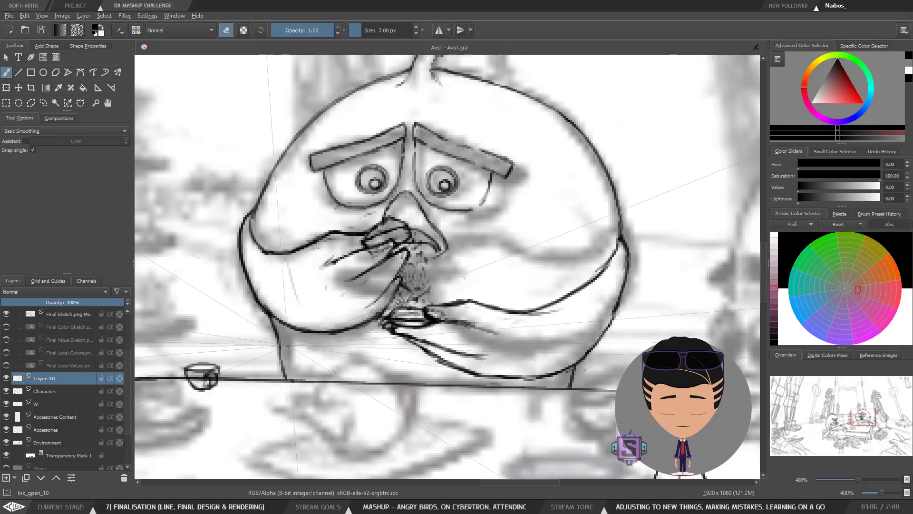
pyautogui.click(54, 390)
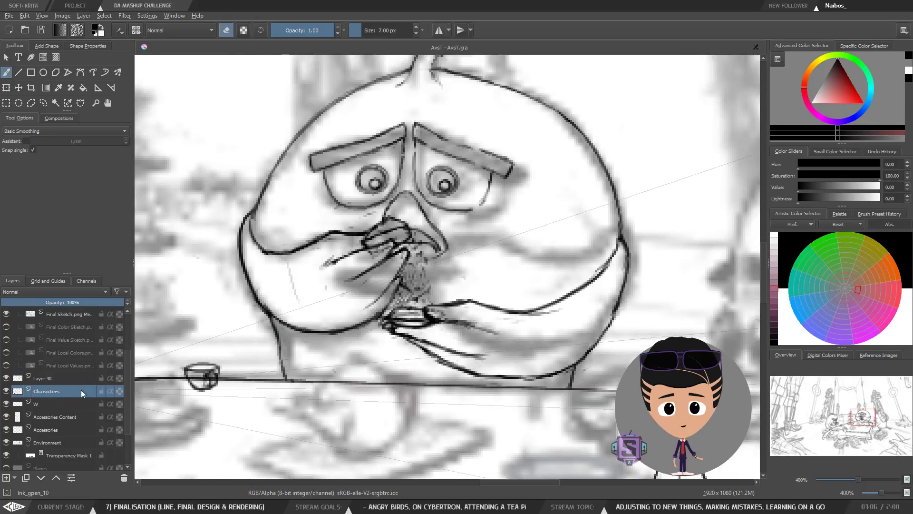
pyautogui.click(42, 377)
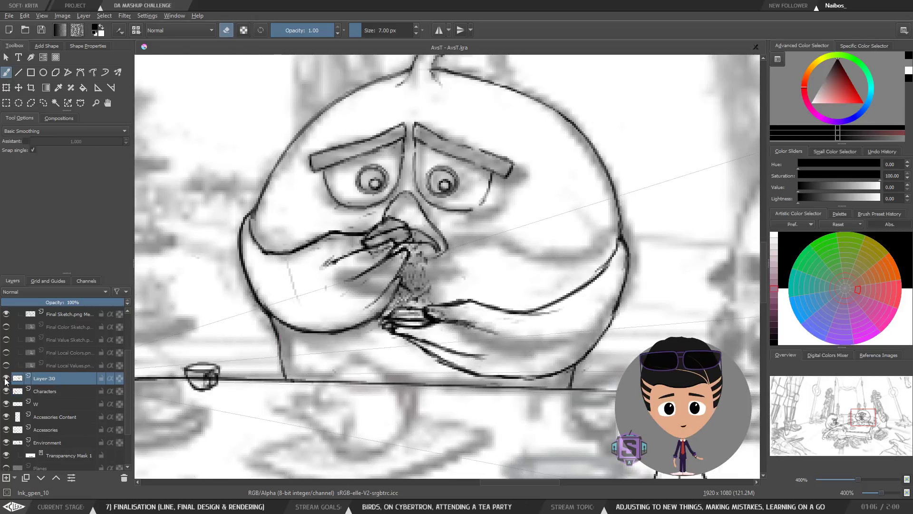
# Compare the drawing with Layer 30 hidden and shown, and merge Layer 30 down into the Characters layer.
pyautogui.click(5, 378)
pyautogui.click(6, 378)
pyautogui.click(6, 379)
pyautogui.click(6, 379)
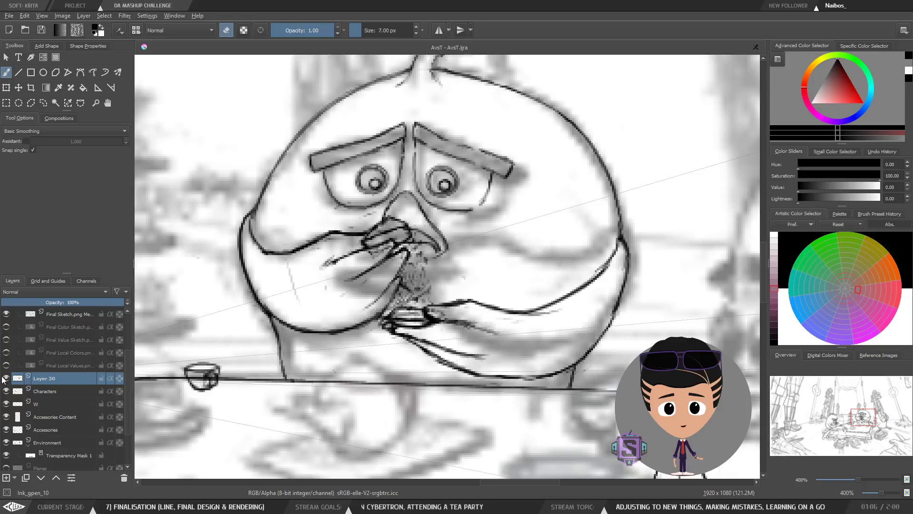
pyautogui.click(6, 379)
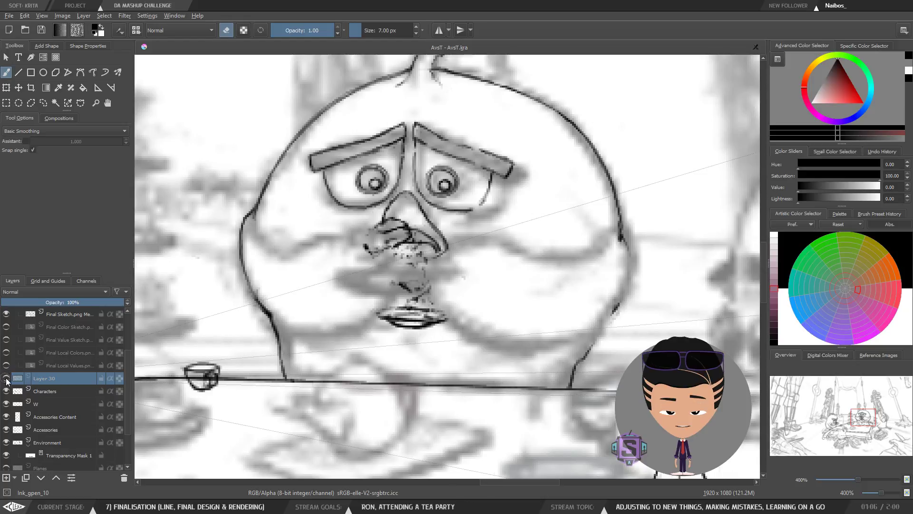
pyautogui.click(6, 378)
pyautogui.click(6, 378)
pyautogui.click(6, 379)
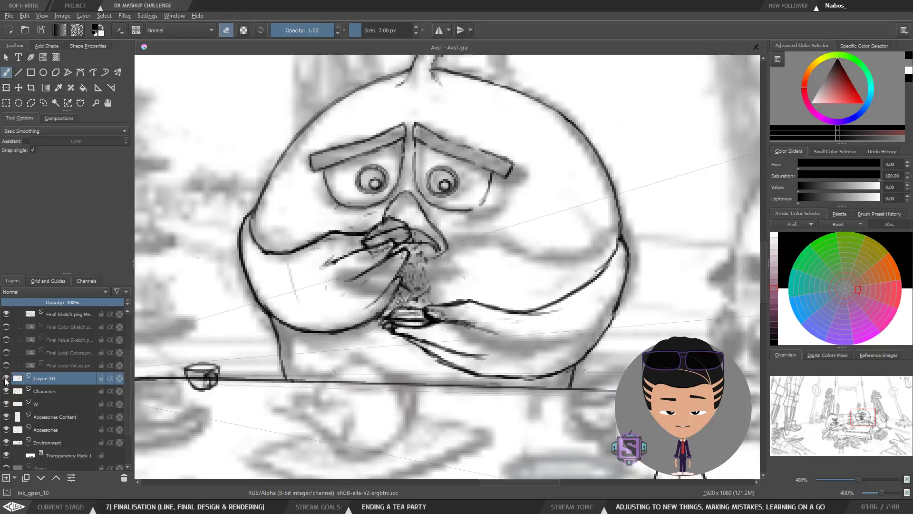
pyautogui.hotkey('ctrl', 'e')
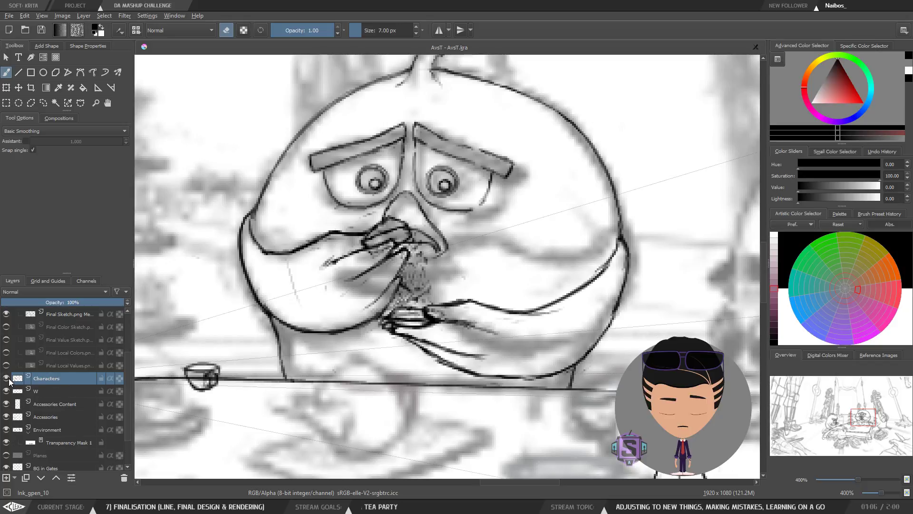
pyautogui.click(6, 378)
pyautogui.click(6, 379)
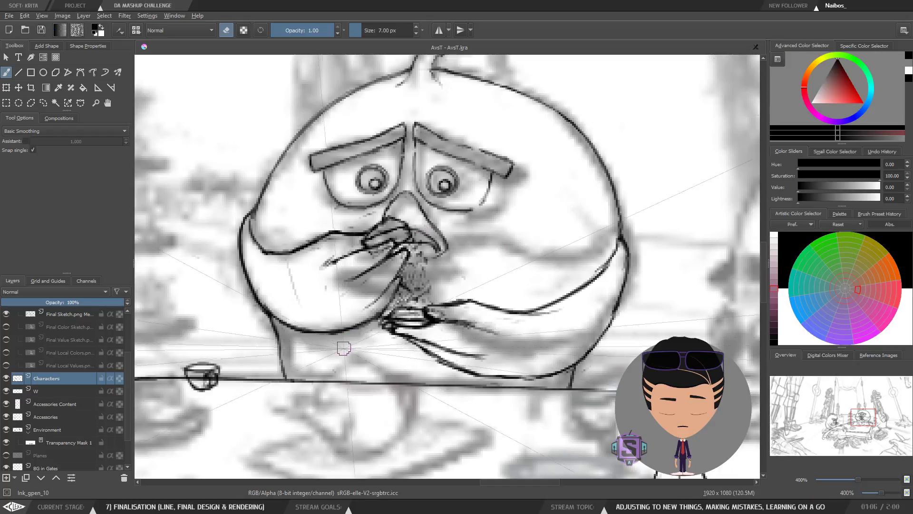
# Enlarge the brush to 9 px and outline the centre bird's lower beak, cleaning its edges with the eraser mode.
pyautogui.press(']')
pyautogui.press(']')
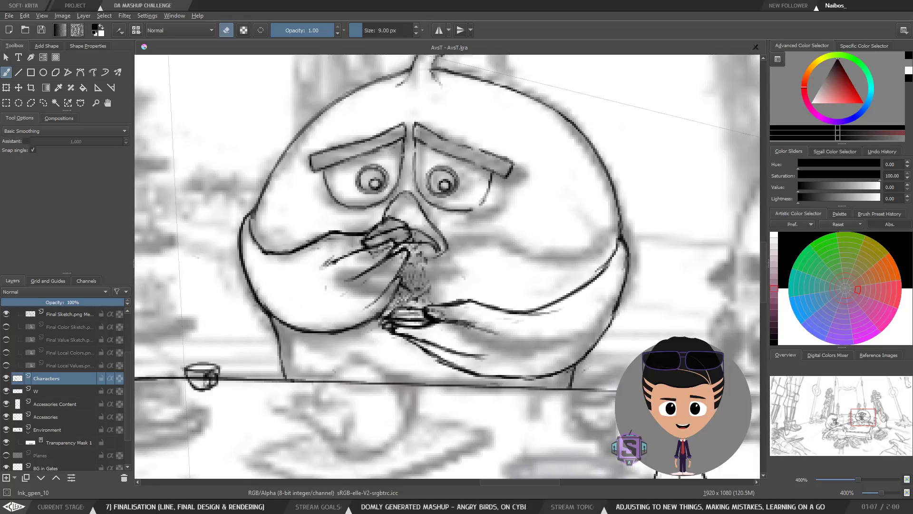
pyautogui.moveTo(438, 215); pyautogui.dragTo(427, 248)
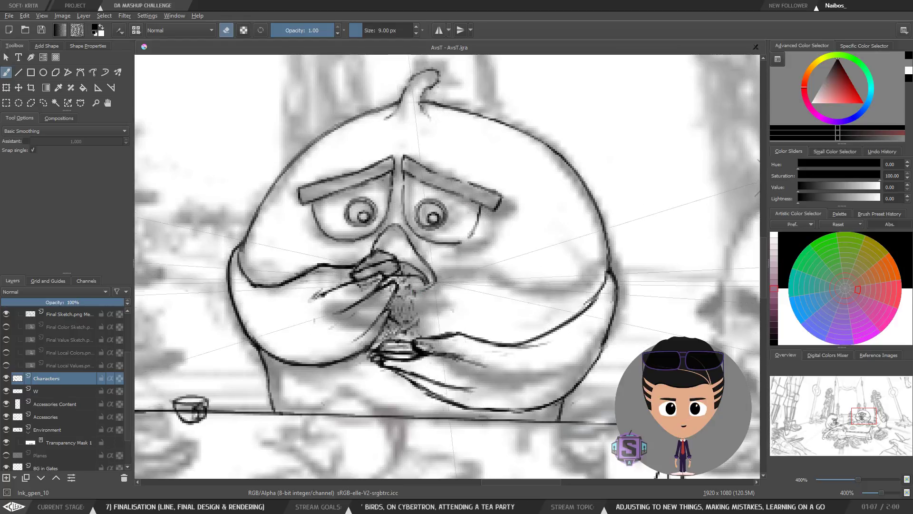
pyautogui.press('e')
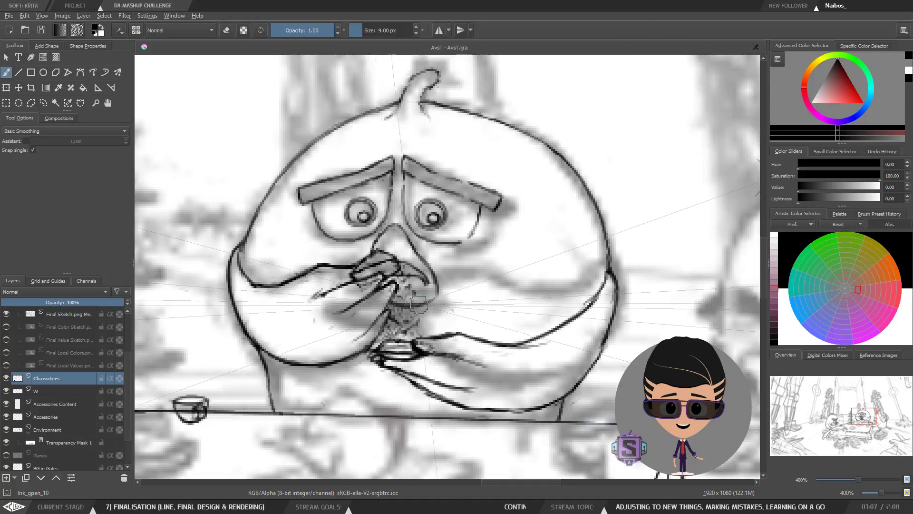
pyautogui.press('e')
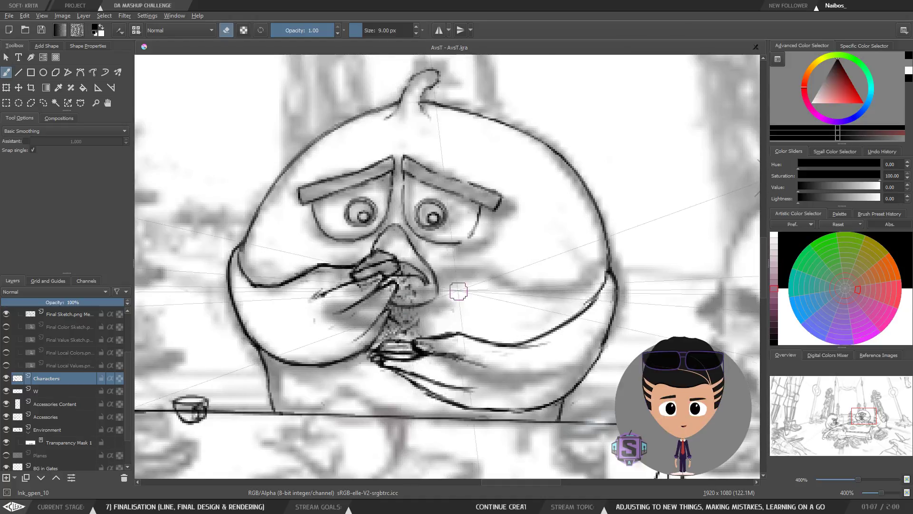
pyautogui.scroll(-2, 458, 292)
pyautogui.scroll(2, 459, 291)
pyautogui.press('e')
pyautogui.moveTo(400, 301); pyautogui.dragTo(397, 303)
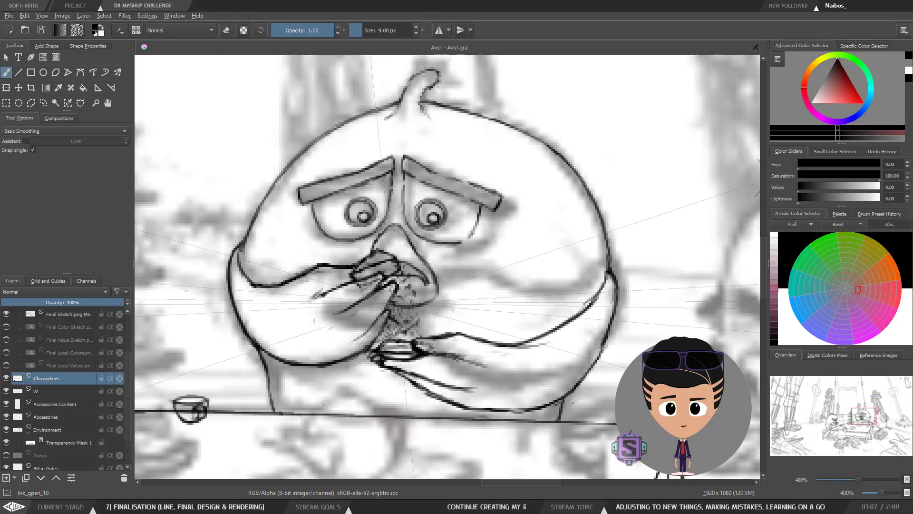
pyautogui.press('e')
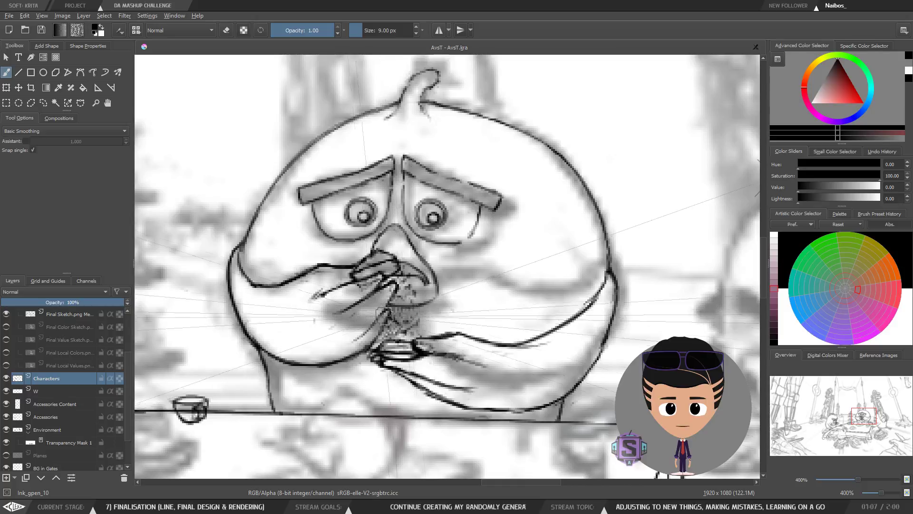
# Check the centre bird's reworked beak in mirrored and normal orientation, both from a distance and close up.
pyautogui.scroll(-2, 439, 315)
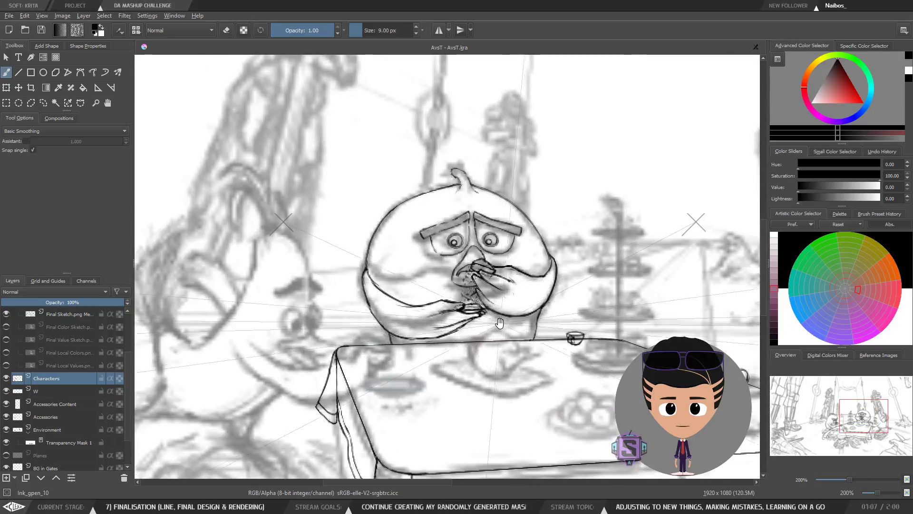
pyautogui.scroll(2, 449, 265)
pyautogui.press('e')
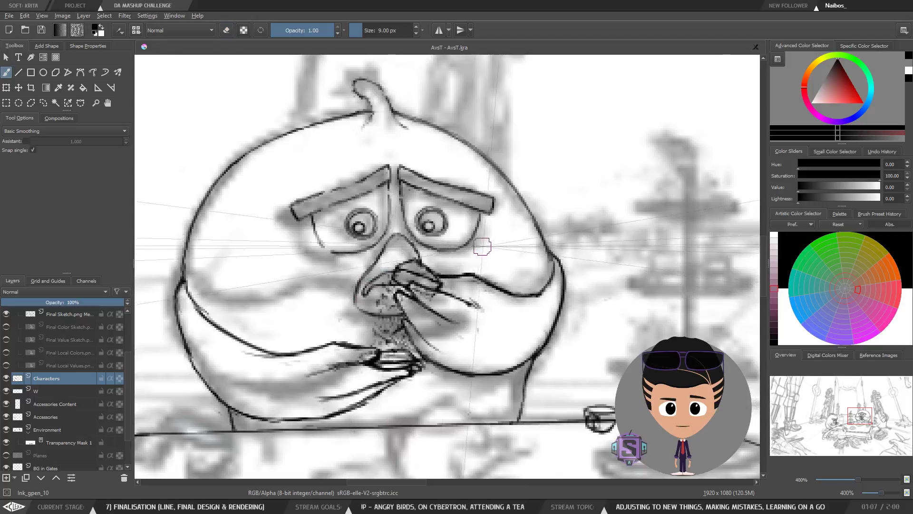
pyautogui.press('-')
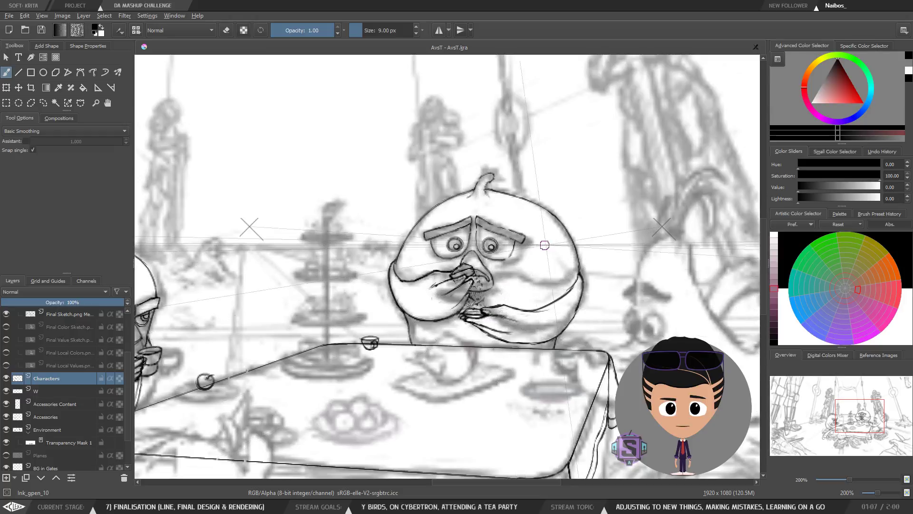
pyautogui.press('m')
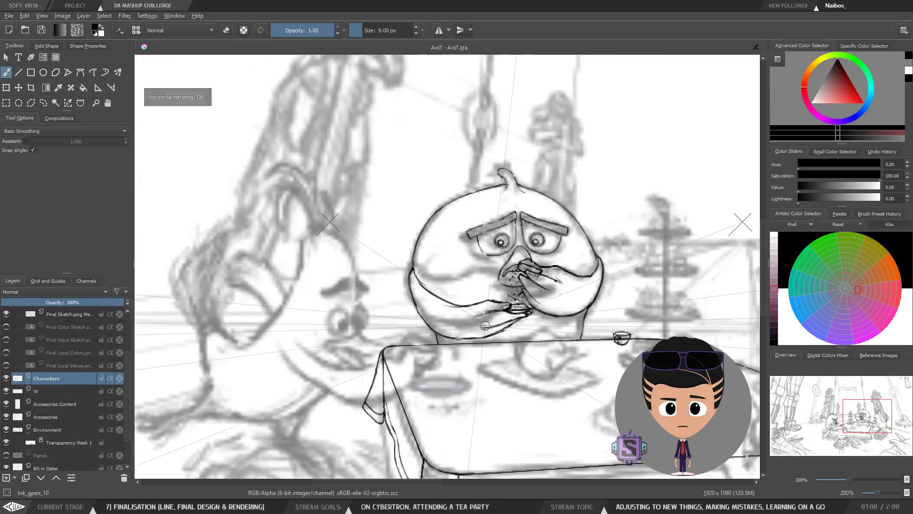
pyautogui.press('m')
pyautogui.press('+')
pyautogui.press('+')
pyautogui.press('+')
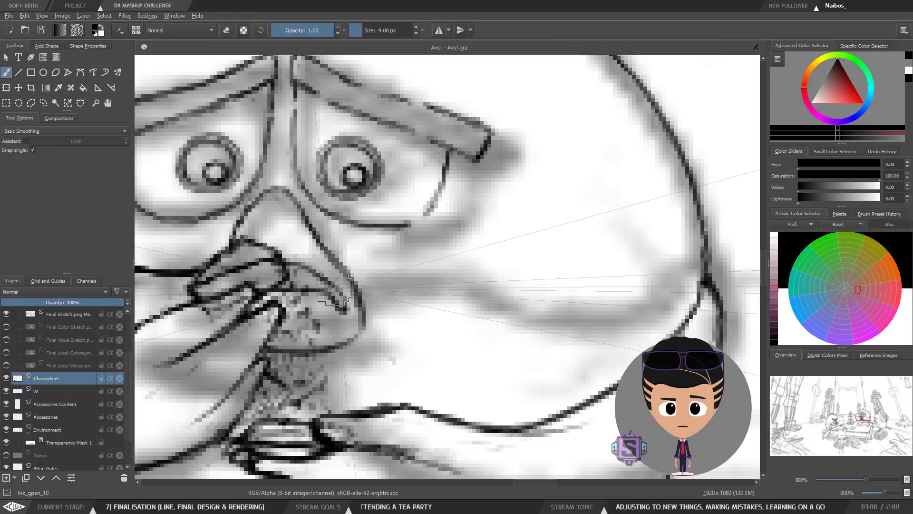
# Review the whole tea-party scene, comparing the two inked birds, the table and the surrounding sketch.
pyautogui.press('-')
pyautogui.press('-')
pyautogui.press('-')
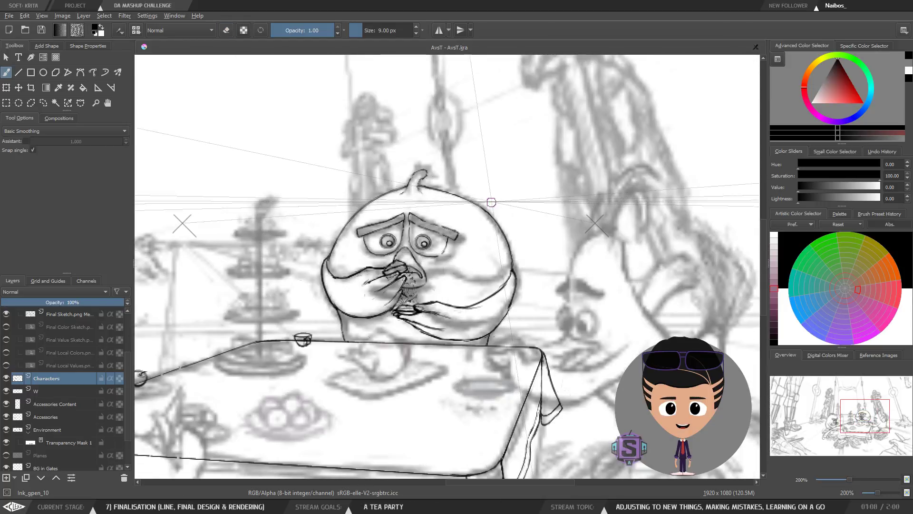
pyautogui.press('-')
pyautogui.press('-')
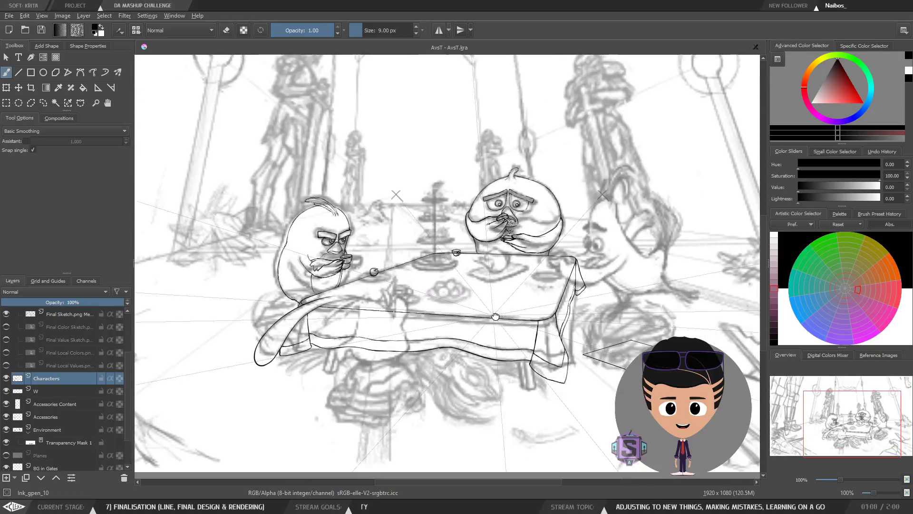
pyautogui.moveTo(496, 316); pyautogui.dragTo(413, 310)
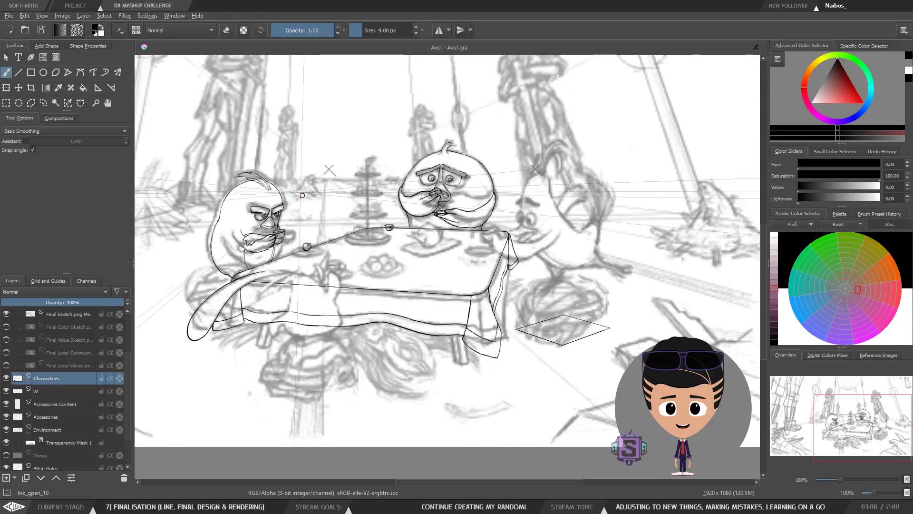
pyautogui.moveTo(391, 221); pyautogui.dragTo(455, 265)
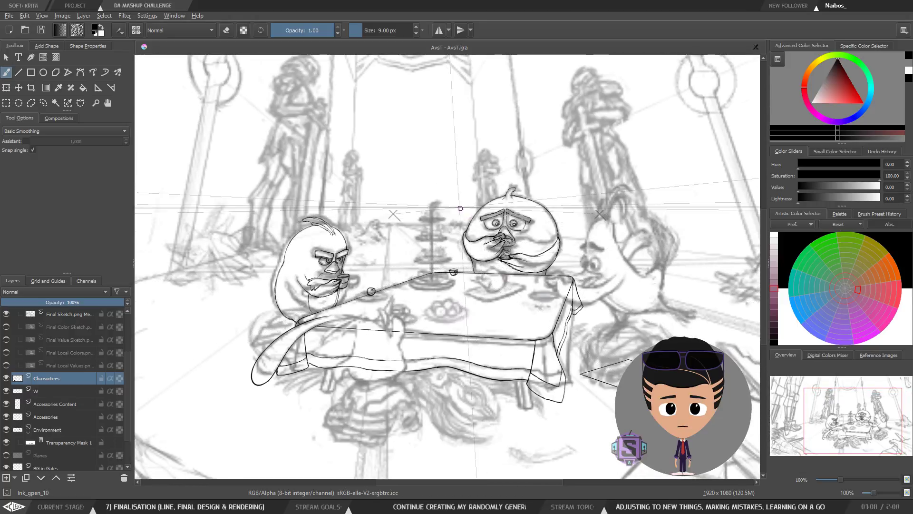
pyautogui.moveTo(419, 347); pyautogui.dragTo(433, 321)
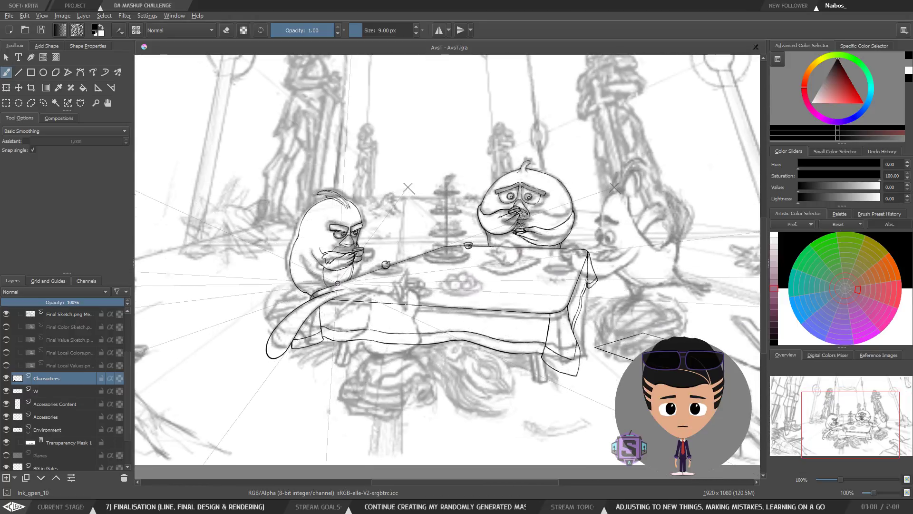
pyautogui.moveTo(399, 290)
pyautogui.mouseDown()
pyautogui.moveTo(385, 352)
pyautogui.moveTo(392, 375)
pyautogui.mouseUp()
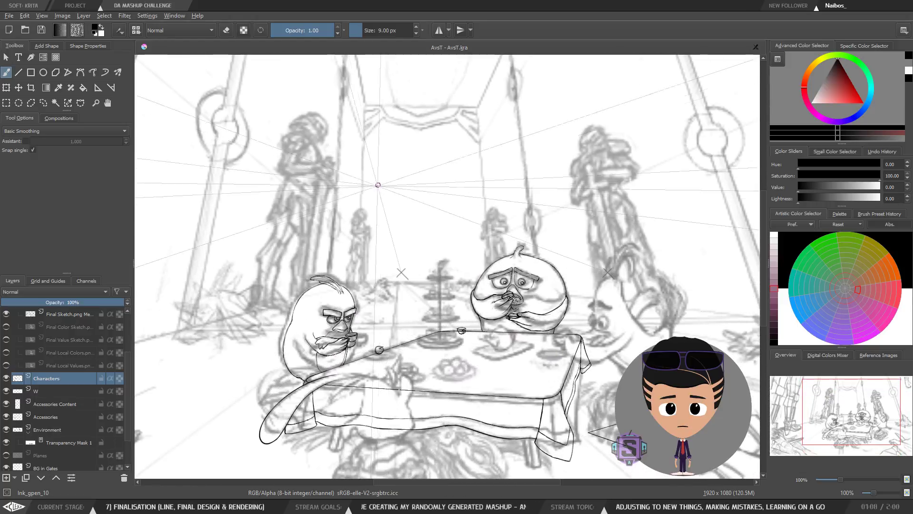
pyautogui.moveTo(381, 202)
pyautogui.mouseDown()
pyautogui.moveTo(456, 182)
pyautogui.moveTo(440, 187)
pyautogui.moveTo(440, 169)
pyautogui.moveTo(493, 167)
pyautogui.moveTo(487, 144)
pyautogui.moveTo(551, 115)
pyautogui.mouseUp()
pyautogui.moveTo(552, 115)
pyautogui.mouseDown()
pyautogui.moveTo(615, 113)
pyautogui.moveTo(635, 92)
pyautogui.moveTo(717, 90)
pyautogui.mouseUp()
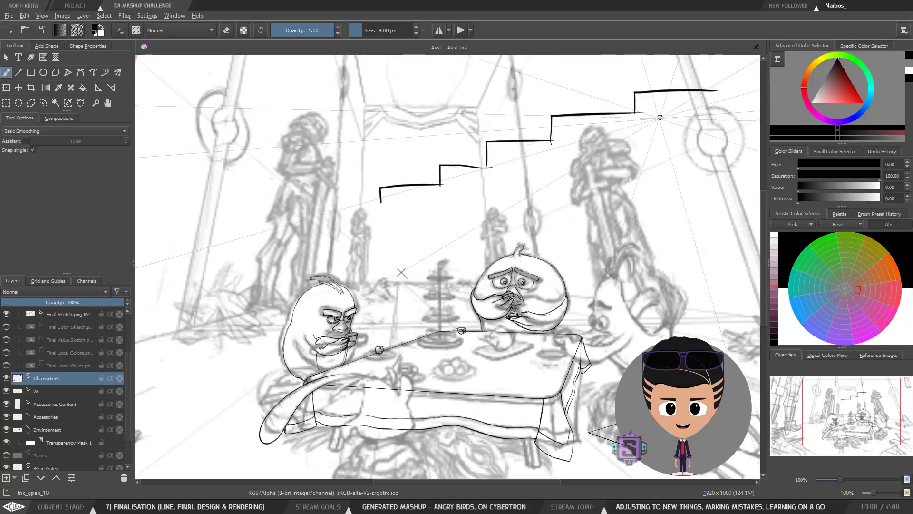
pyautogui.hotkey('ctrl', 'z')
pyautogui.hotkey('ctrl', 'z')
pyautogui.hotkey('ctrl', 'z')
pyautogui.hotkey('ctrl', 'z')
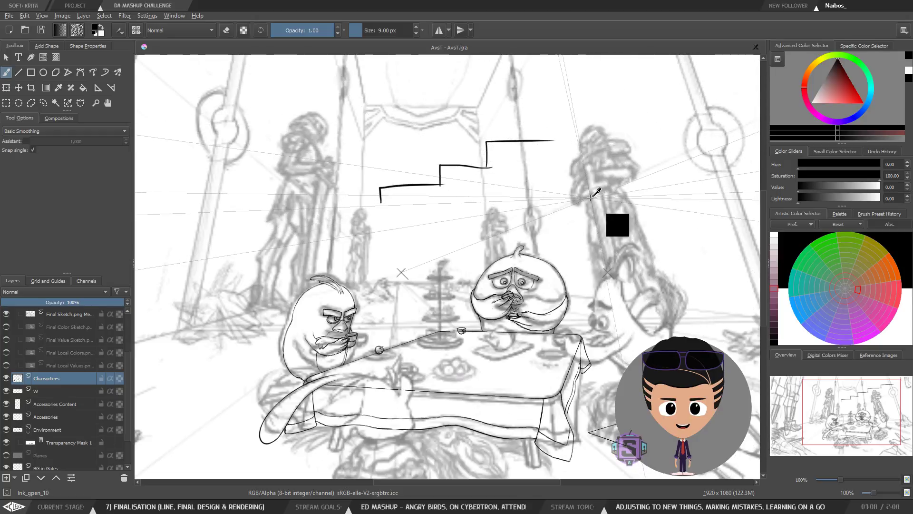
pyautogui.hotkey('ctrl', 'z')
# Compare the scene with the Characters layer hidden and shown.
pyautogui.moveTo(532, 374)
pyautogui.mouseDown()
pyautogui.moveTo(467, 253)
pyautogui.moveTo(470, 261)
pyautogui.mouseUp()
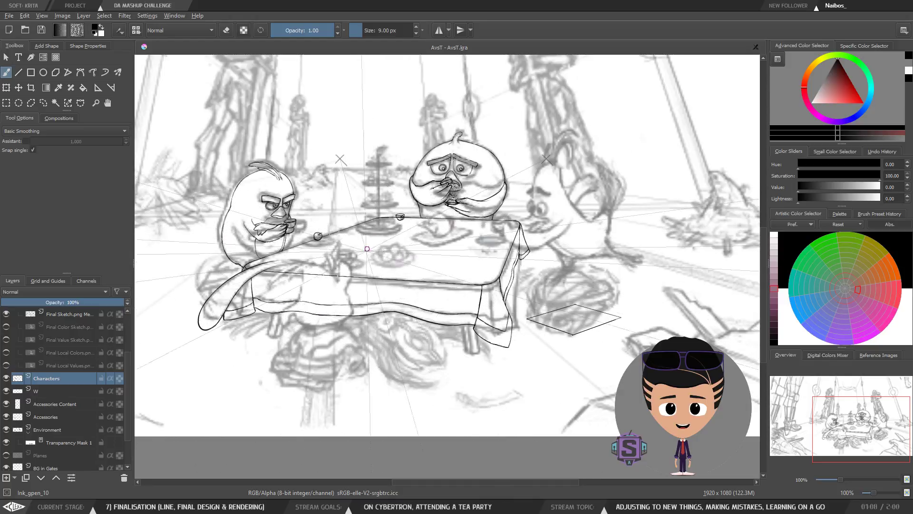
pyautogui.moveTo(367, 249); pyautogui.dragTo(401, 274)
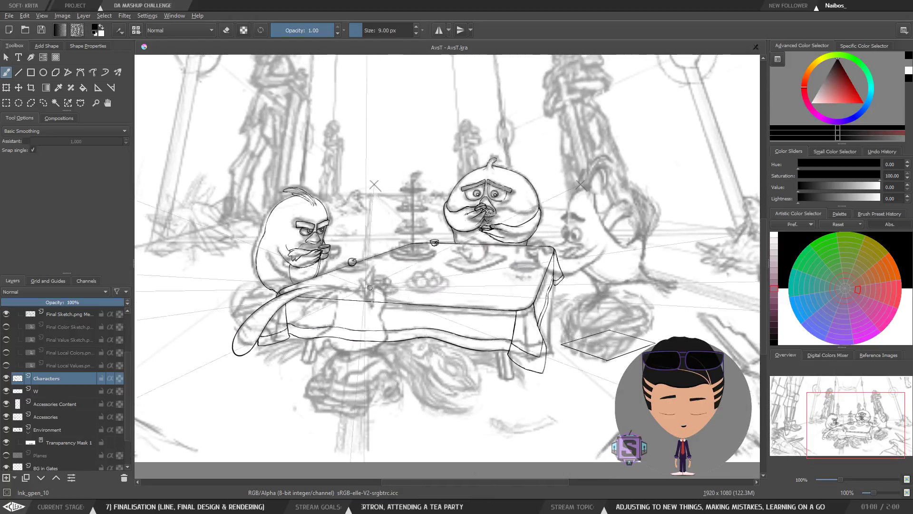
pyautogui.scroll(1, 23, 397)
pyautogui.click(6, 391)
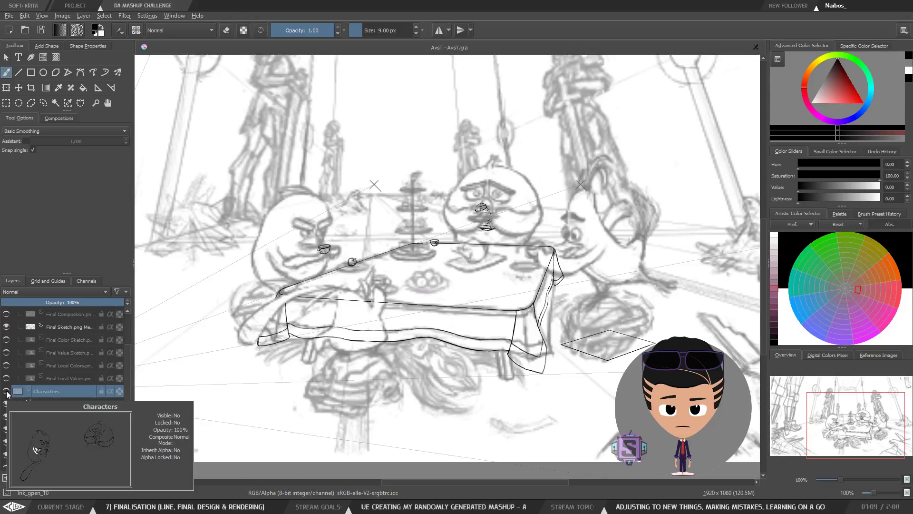
pyautogui.click(8, 392)
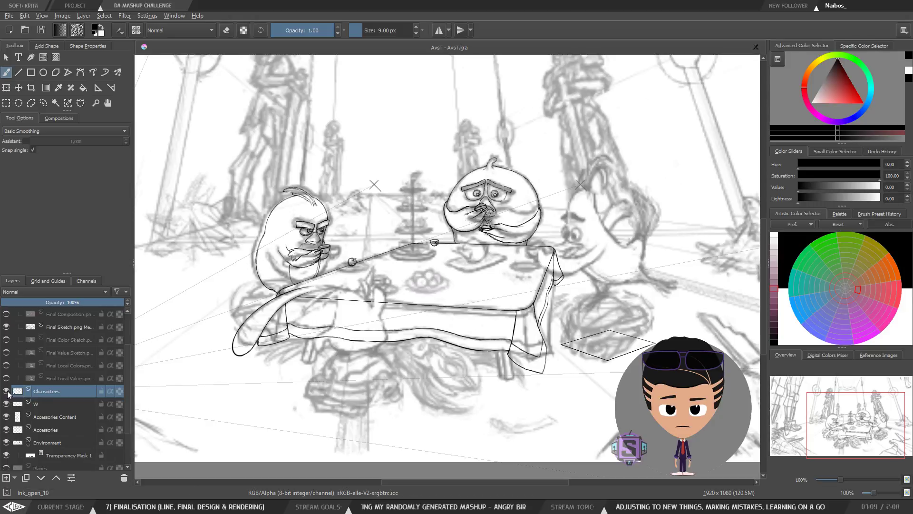
pyautogui.click(8, 392)
pyautogui.click(6, 392)
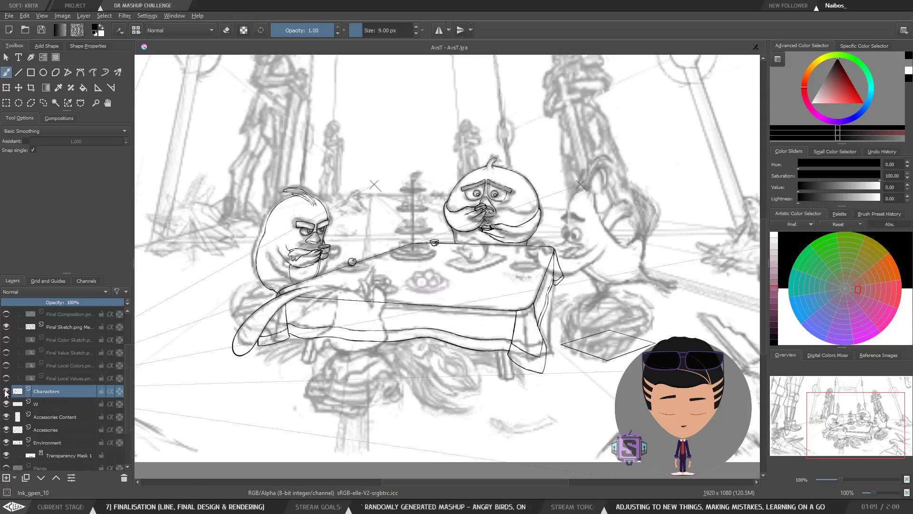
# Isolate the Characters layer for a close view of the angry bird's line art.
pyautogui.rightClick(47, 390)
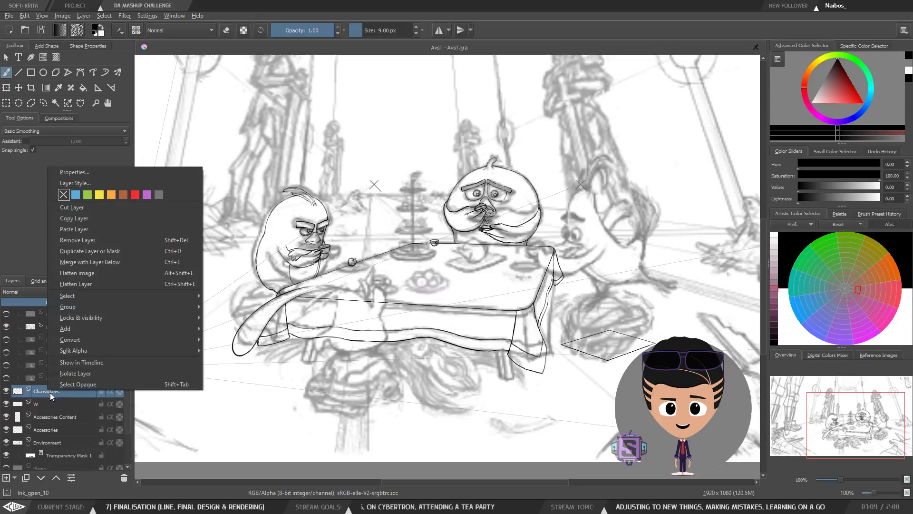
pyautogui.click(62, 373)
pyautogui.hotkey('ctrl', '+')
pyautogui.hotkey('ctrl', '+')
pyautogui.moveTo(301, 282); pyautogui.dragTo(592, 287)
pyautogui.hotkey('ctrl', '+')
pyautogui.hotkey('ctrl', '+')
# Erase the leftover smudges inside the angry bird's upper arm with a 15 px eraser.
pyautogui.press('e')
pyautogui.moveTo(330, 200)
pyautogui.mouseDown()
pyautogui.moveTo(367, 267)
pyautogui.moveTo(381, 271)
pyautogui.moveTo(369, 253)
pyautogui.moveTo(380, 264)
pyautogui.mouseUp()
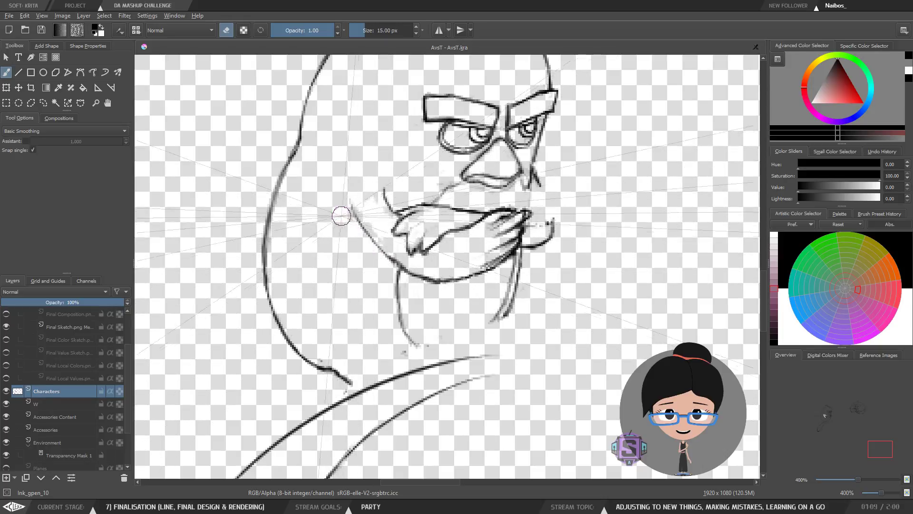
pyautogui.press('+')
pyautogui.moveTo(405, 199); pyautogui.dragTo(408, 285)
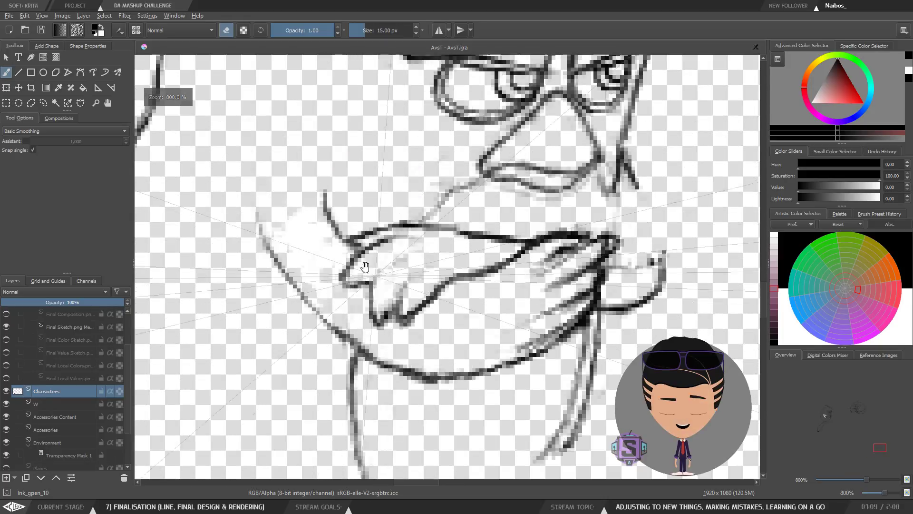
pyautogui.moveTo(275, 214)
pyautogui.mouseDown()
pyautogui.moveTo(297, 261)
pyautogui.moveTo(312, 239)
pyautogui.moveTo(308, 218)
pyautogui.moveTo(326, 245)
pyautogui.mouseUp()
# Reduce the eraser to 10 px and clean the residue inside the angry bird's feathered hand.
pyautogui.press('[')
pyautogui.press('[')
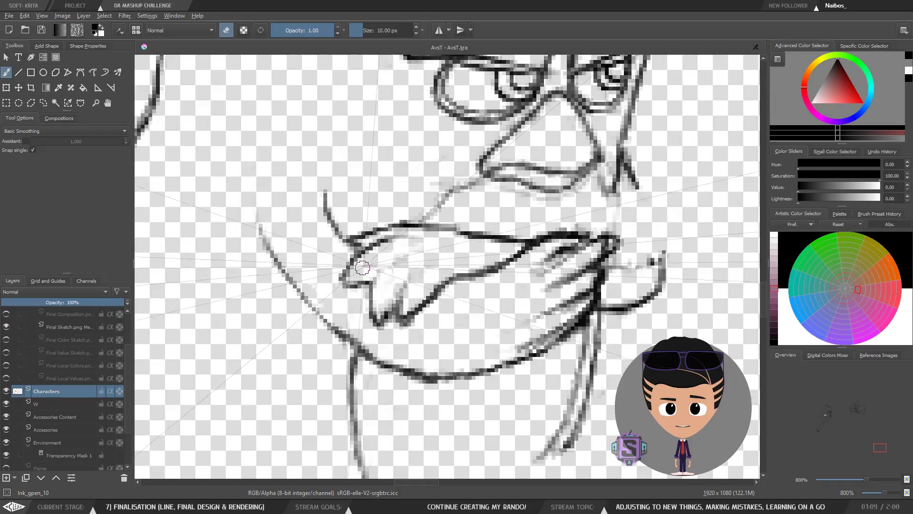
pyautogui.moveTo(363, 267)
pyautogui.mouseDown()
pyautogui.moveTo(399, 265)
pyautogui.moveTo(379, 313)
pyautogui.moveTo(384, 294)
pyautogui.moveTo(428, 260)
pyautogui.moveTo(417, 282)
pyautogui.mouseUp()
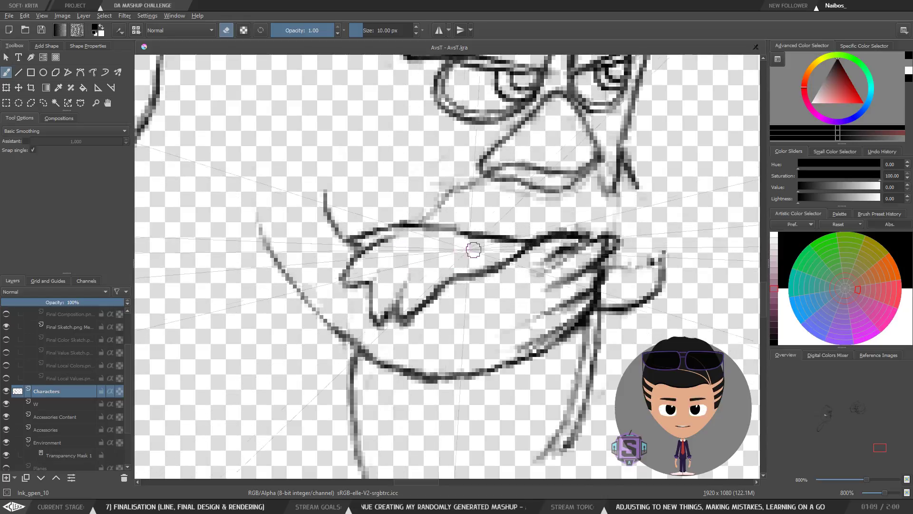
# Inspect the angry bird's beak, crossed wings and cup on the isolated layer at several magnifications.
pyautogui.scroll(-2, 440, 193)
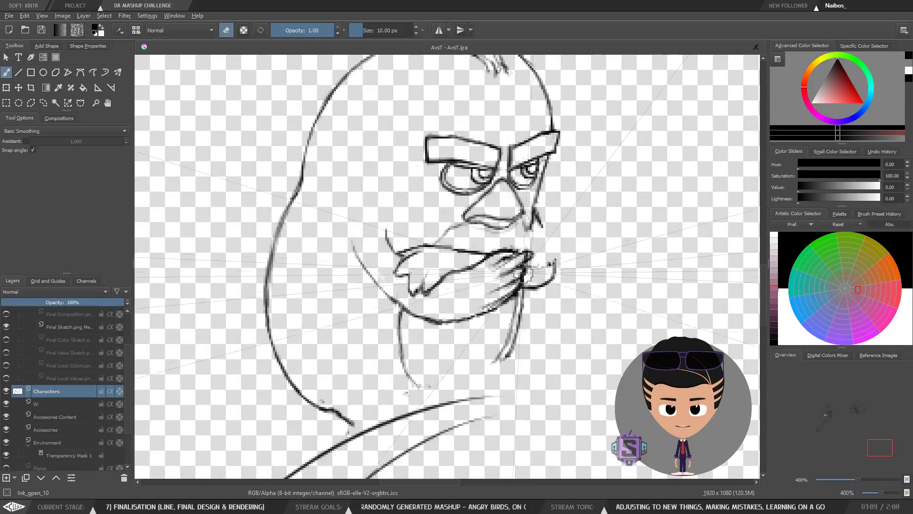
pyautogui.press('-')
pyautogui.press('+')
pyautogui.moveTo(506, 292); pyautogui.dragTo(411, 317)
pyautogui.press('-')
pyautogui.press('+')
pyautogui.scroll(2, 440, 295)
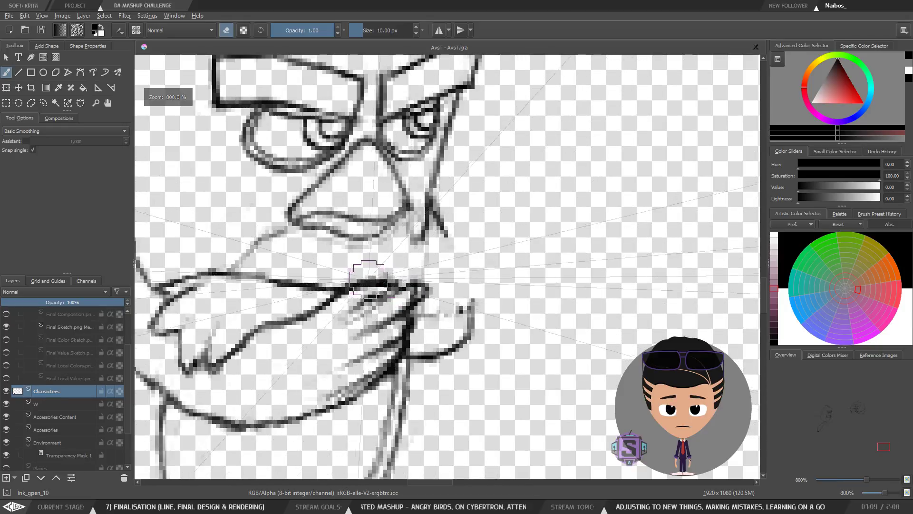
pyautogui.scroll(-2, 378, 279)
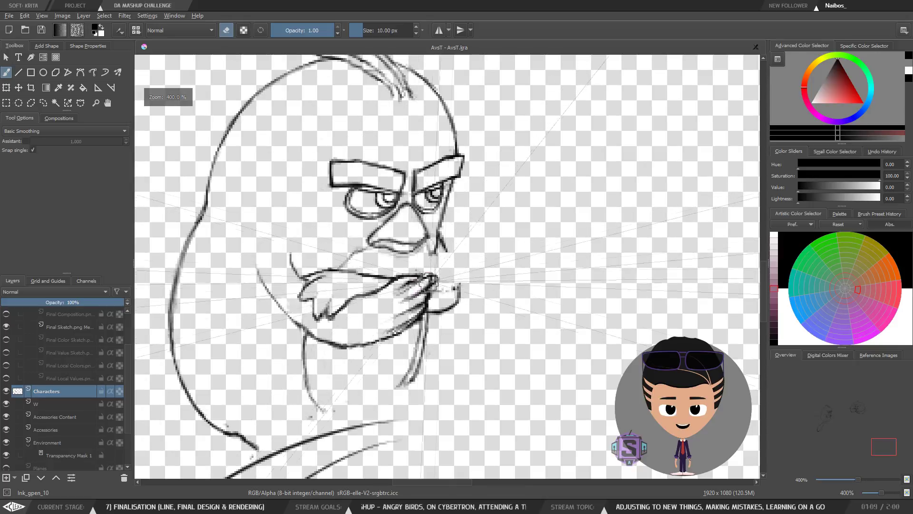
# Turn off isolation of the Characters layer and return to the view of the whole scene.
pyautogui.rightClick(50, 397)
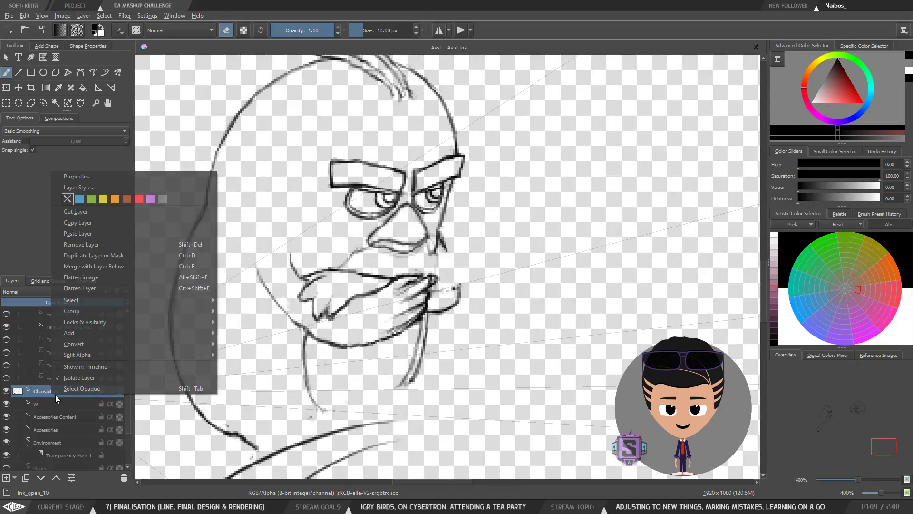
pyautogui.click(90, 363)
pyautogui.scroll(-4, 523, 188)
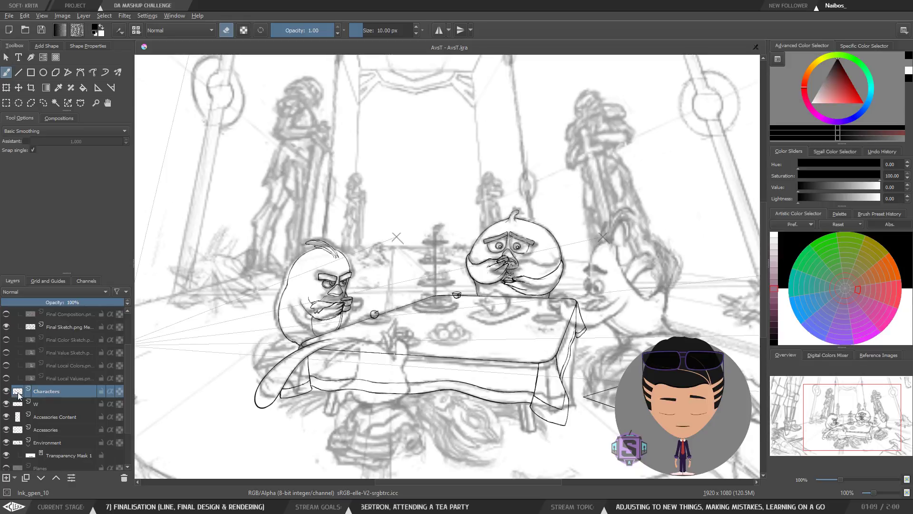
pyautogui.moveTo(20, 395)
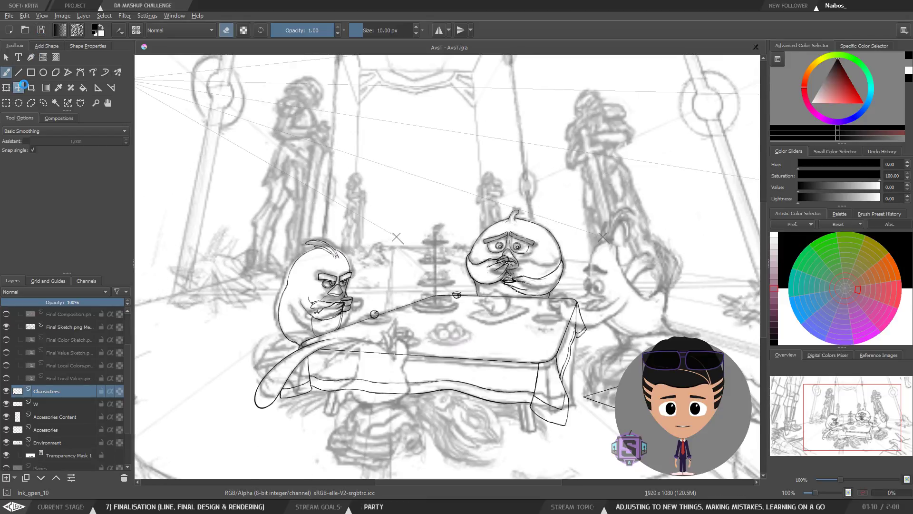
# Rename the Characters layer to "Characters (w)".
pyautogui.doubleClick(52, 392)
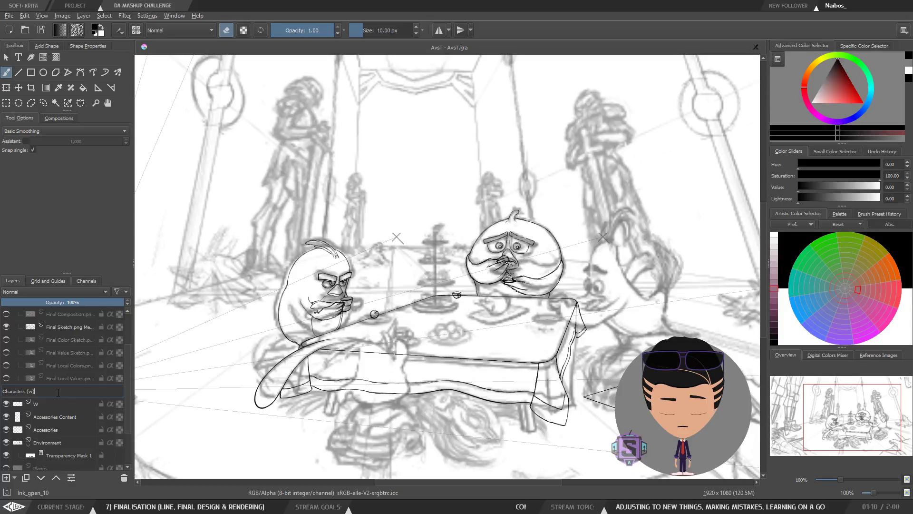
pyautogui.press('Return')
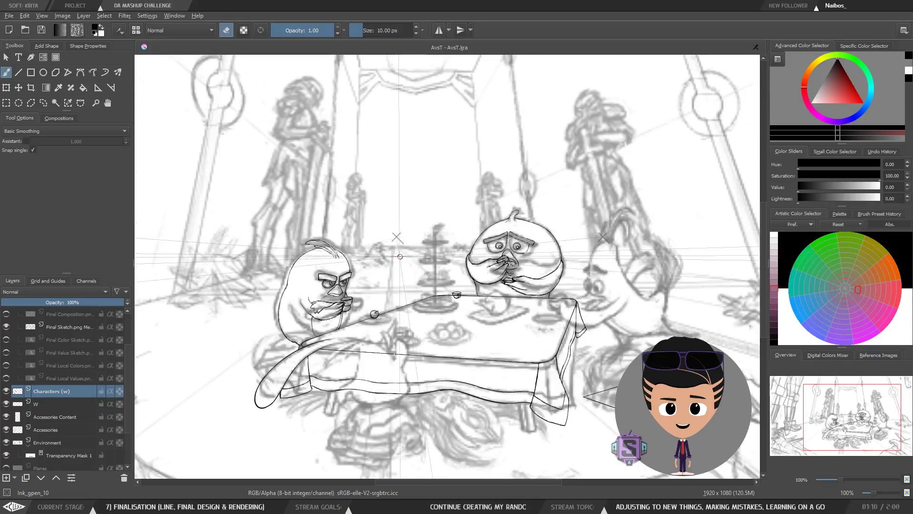
pyautogui.press('1')
pyautogui.scroll(5, 428, 228)
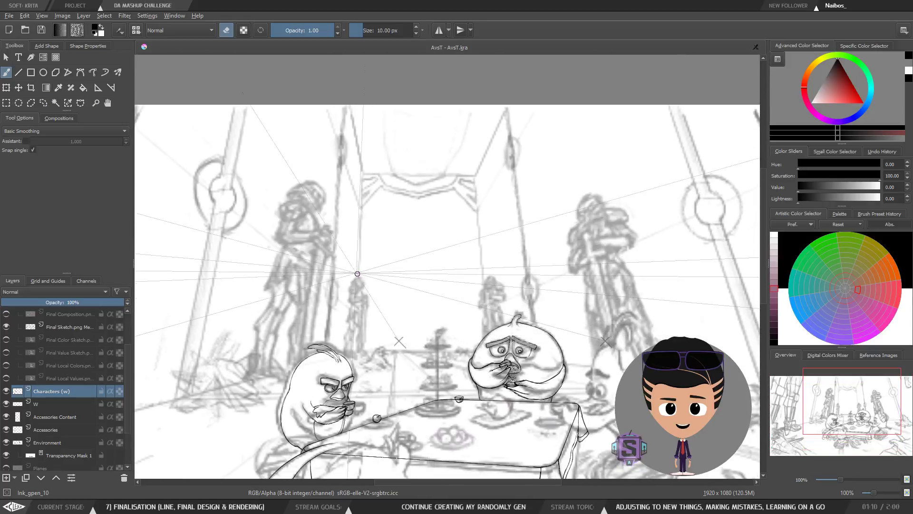
# Switch the 10 px ink brush from erasing back to painting and look over the whole tea-party scene.
pyautogui.press('e')
pyautogui.moveTo(353, 265)
pyautogui.mouseDown()
pyautogui.moveTo(393, 244)
pyautogui.moveTo(452, 240)
pyautogui.mouseUp()
pyautogui.hotkey('ctrl', 'z')
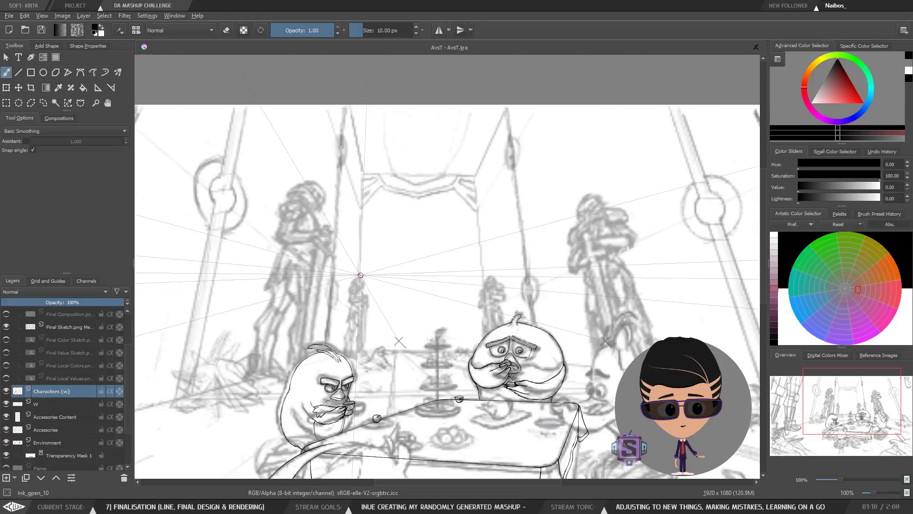
pyautogui.moveTo(388, 327); pyautogui.dragTo(380, 200)
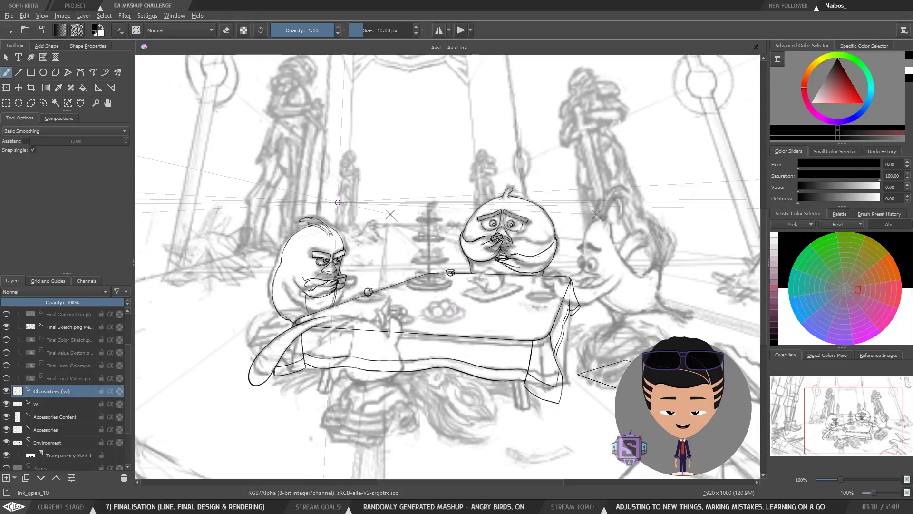
pyautogui.moveTo(389, 220); pyautogui.dragTo(434, 223)
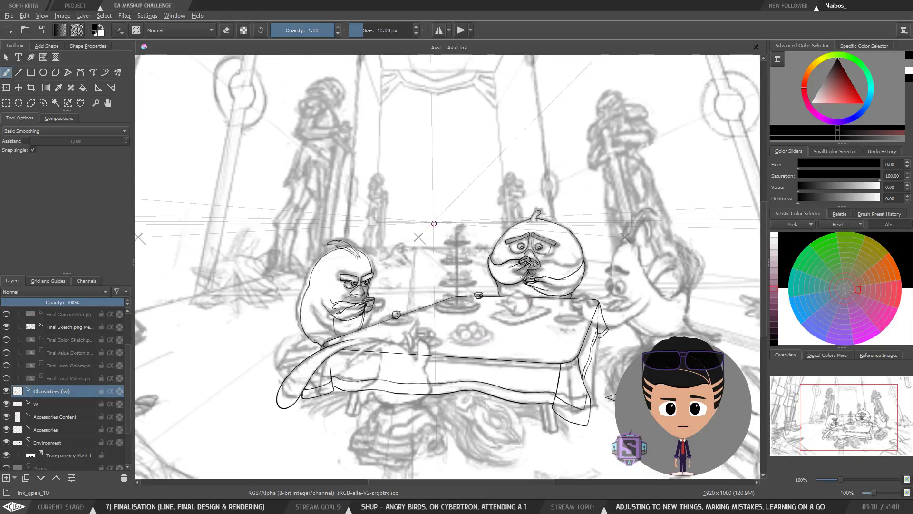
pyautogui.moveTo(404, 285); pyautogui.dragTo(395, 344)
pyautogui.moveTo(396, 393); pyautogui.dragTo(405, 347)
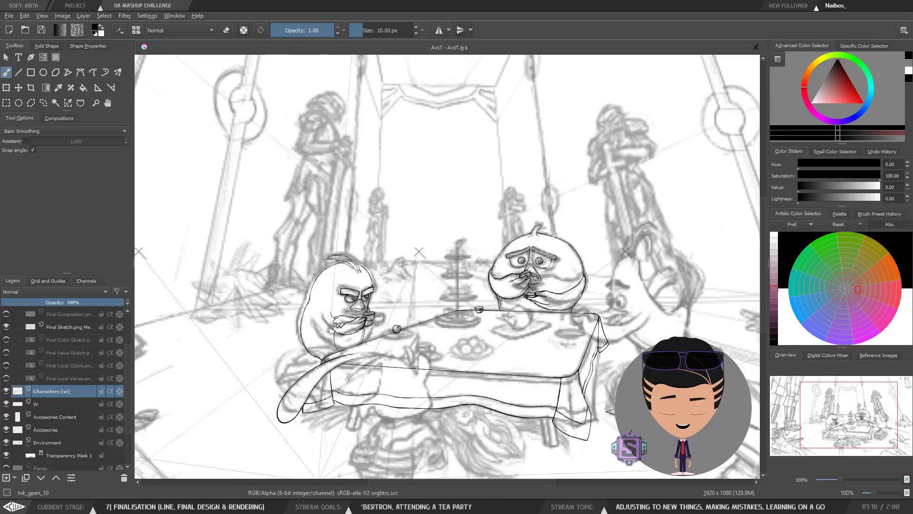
# Switch to the image viewer and examine Final Sketch.png at enlarged size.
pyautogui.hotkey('alt', 'Tab')
pyautogui.scroll(5, 97, 378)
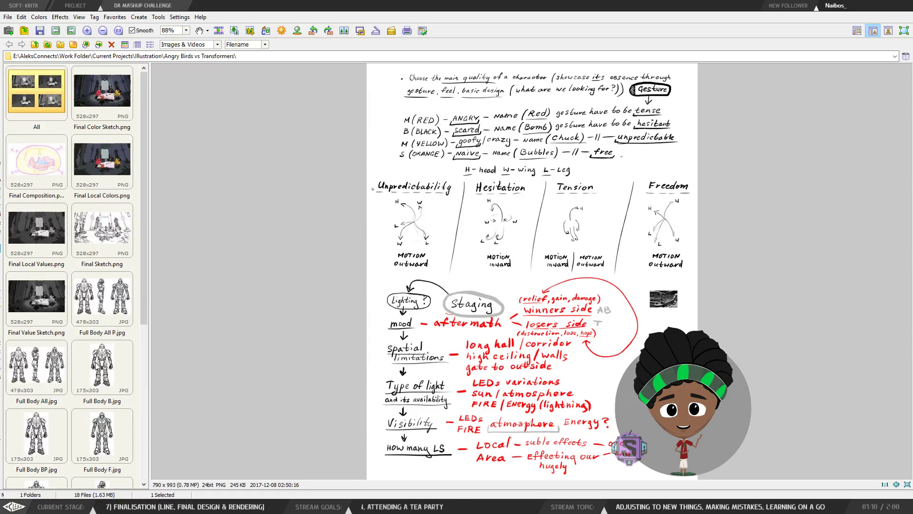
pyautogui.scroll(-5, 97, 365)
pyautogui.scroll(5, 96, 354)
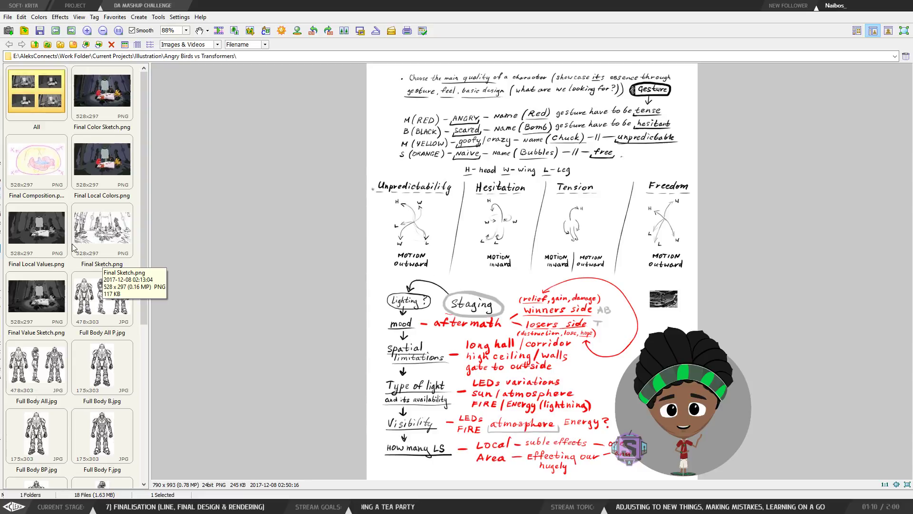
pyautogui.click(105, 228)
pyautogui.moveTo(547, 264)
pyautogui.mouseDown()
pyautogui.moveTo(658, 334)
pyautogui.moveTo(658, 304)
pyautogui.moveTo(630, 304)
pyautogui.moveTo(645, 314)
pyautogui.mouseUp()
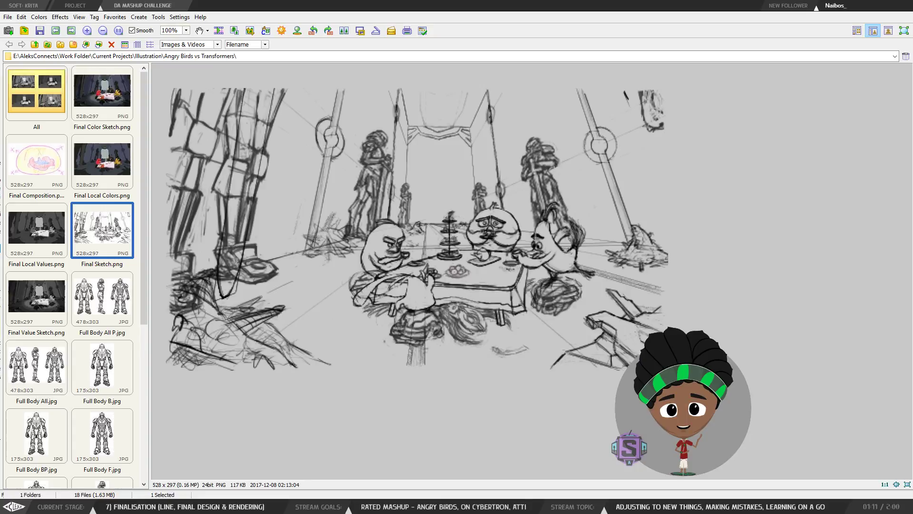
pyautogui.scroll(-2, 648, 316)
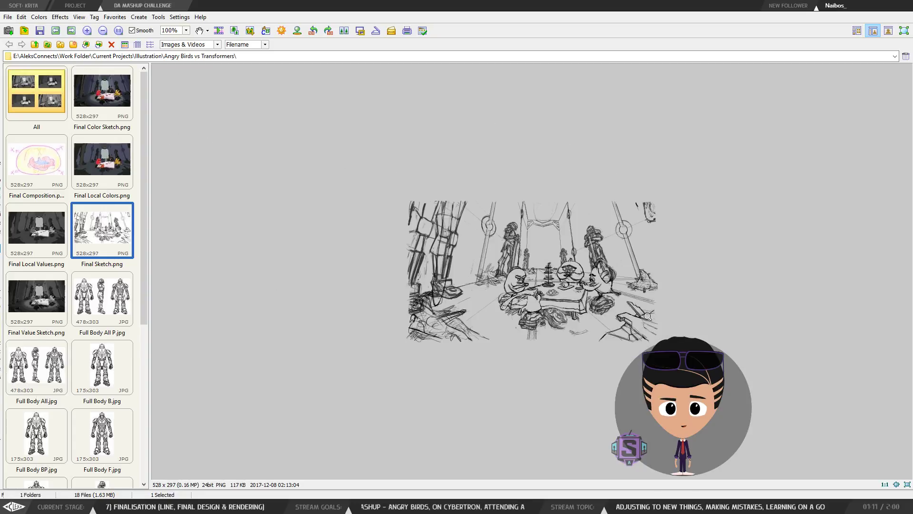
# Compare Final Local Values.png with Final Sketch.png and examine Final Value Sketch.png at enlarged size.
pyautogui.click(39, 233)
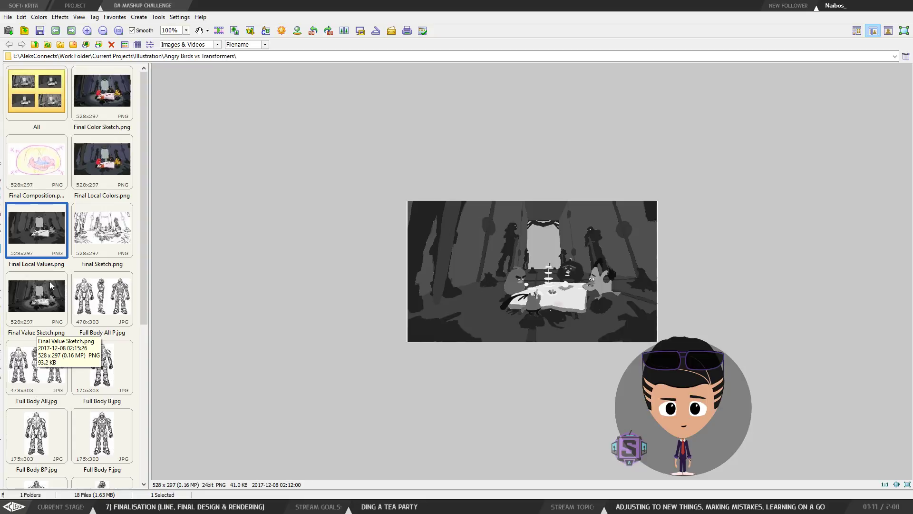
pyautogui.click(96, 247)
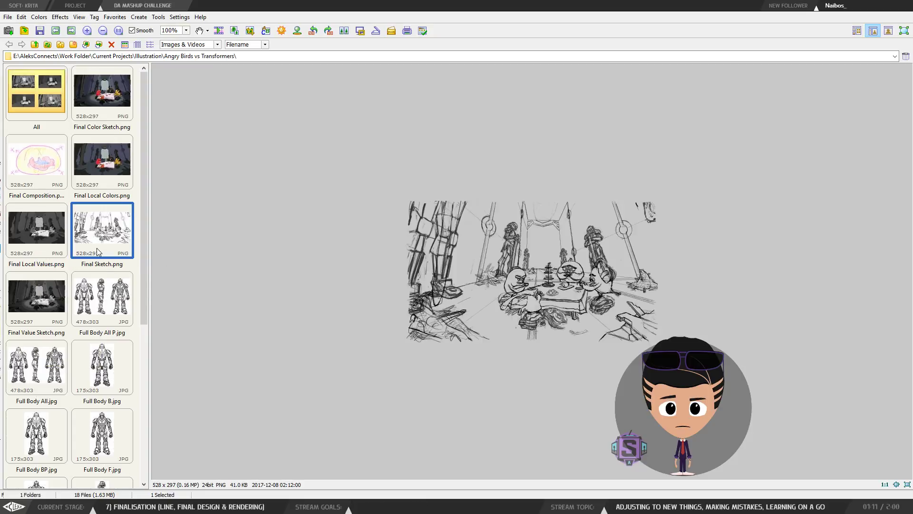
pyautogui.click(56, 291)
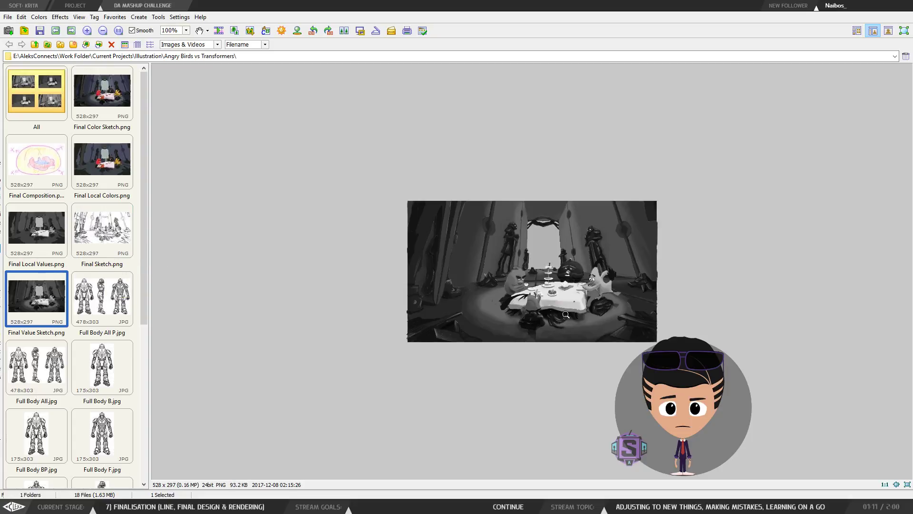
pyautogui.scroll(3, 656, 333)
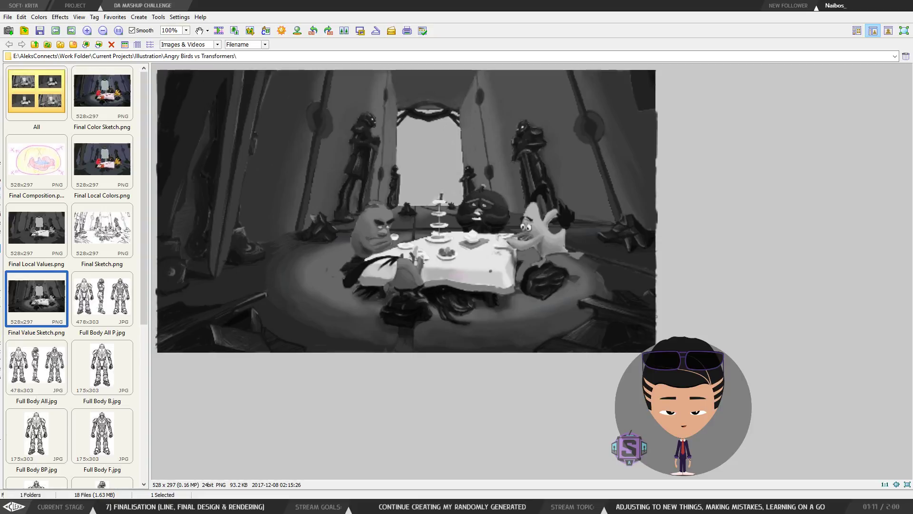
pyautogui.scroll(-3, 174, 138)
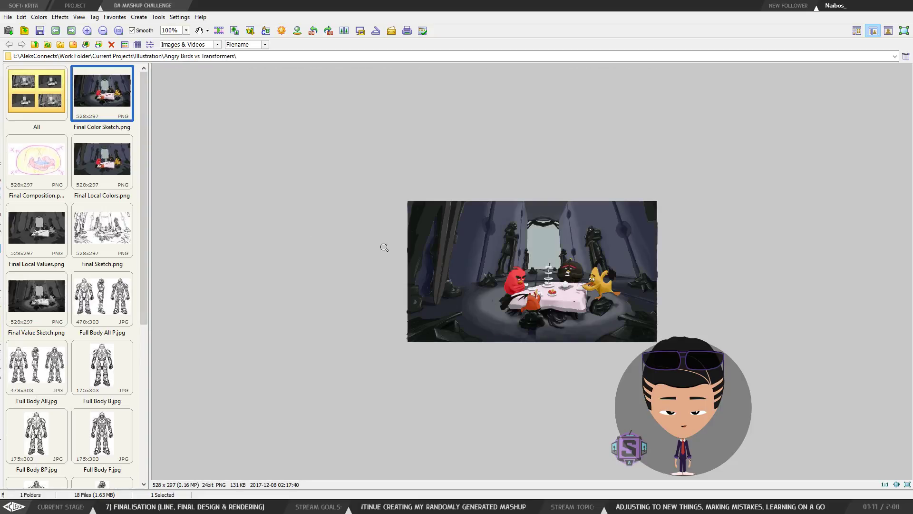
# Examine the birds and table in Final Color Sketch.png at enlarged size, and return to the drawing in Krita.
pyautogui.moveTo(546, 304); pyautogui.dragTo(658, 339)
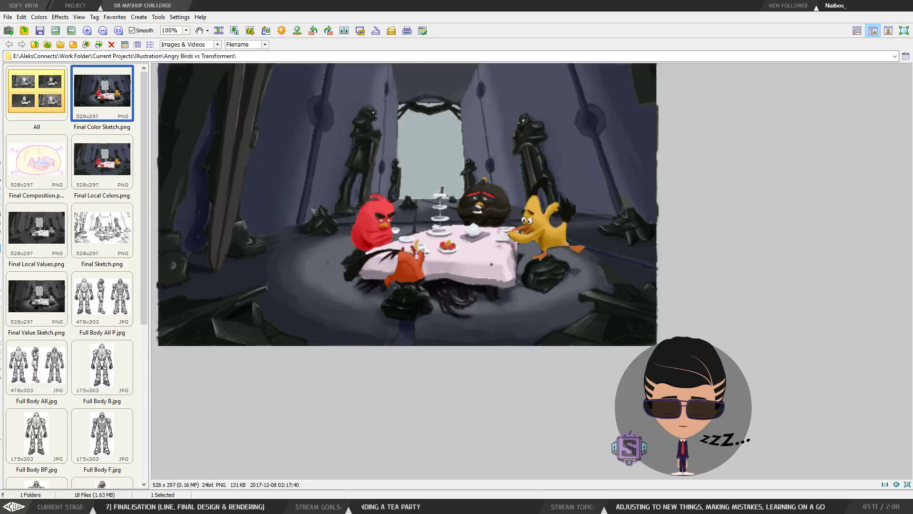
pyautogui.moveTo(657, 338); pyautogui.dragTo(647, 342)
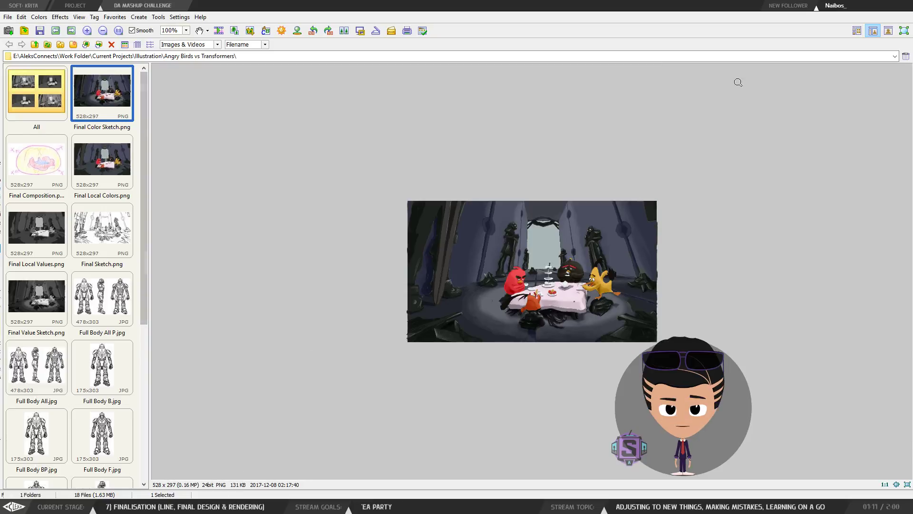
pyautogui.click(853, 8)
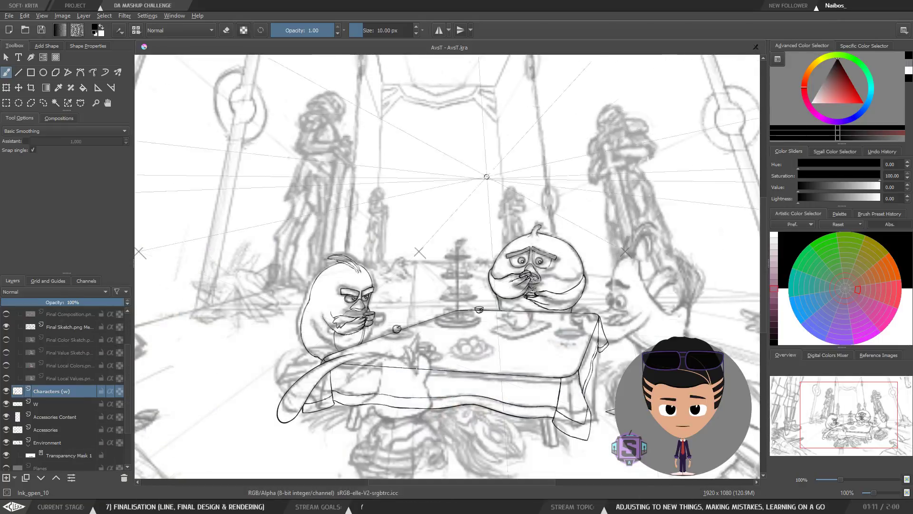
pyautogui.moveTo(532, 366); pyautogui.dragTo(447, 325)
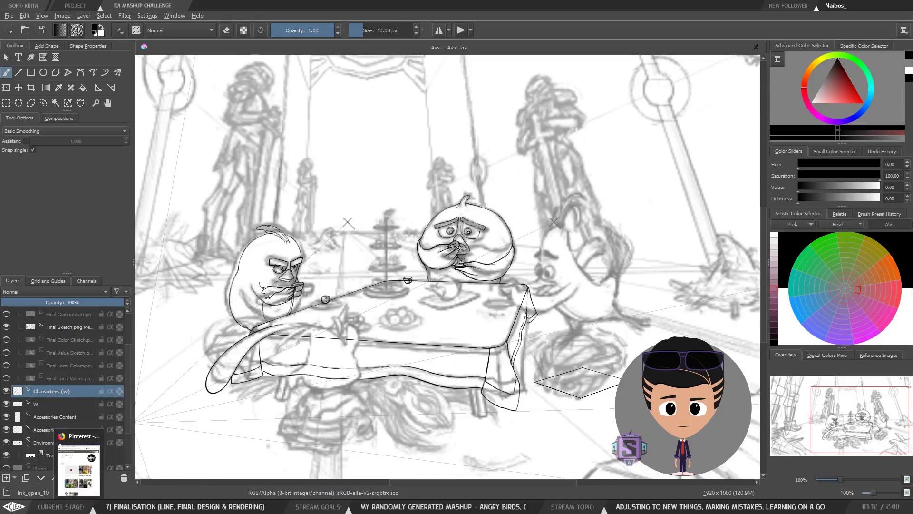
# Switch back to the image viewer and examine Final Sketch.png and Final Value Sketch.png enlarged, one after the other.
pyautogui.hotkey('alt', 'Tab')
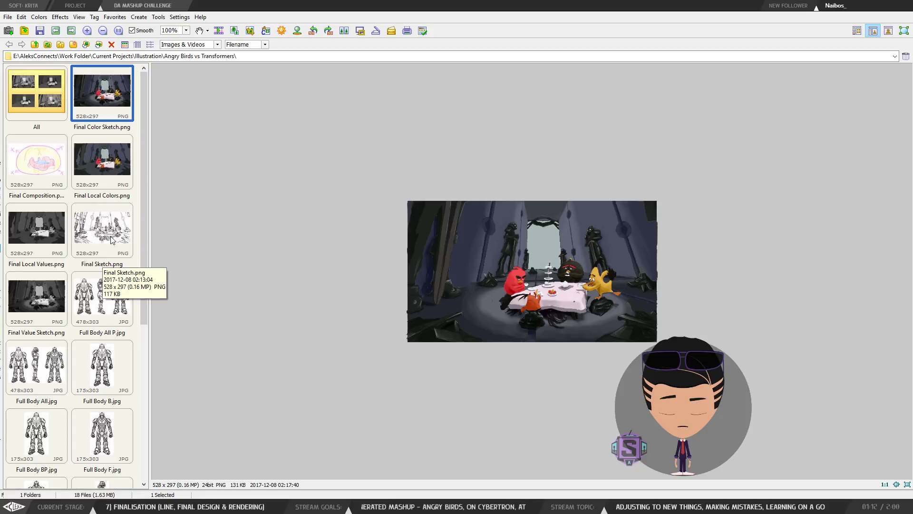
pyautogui.click(105, 233)
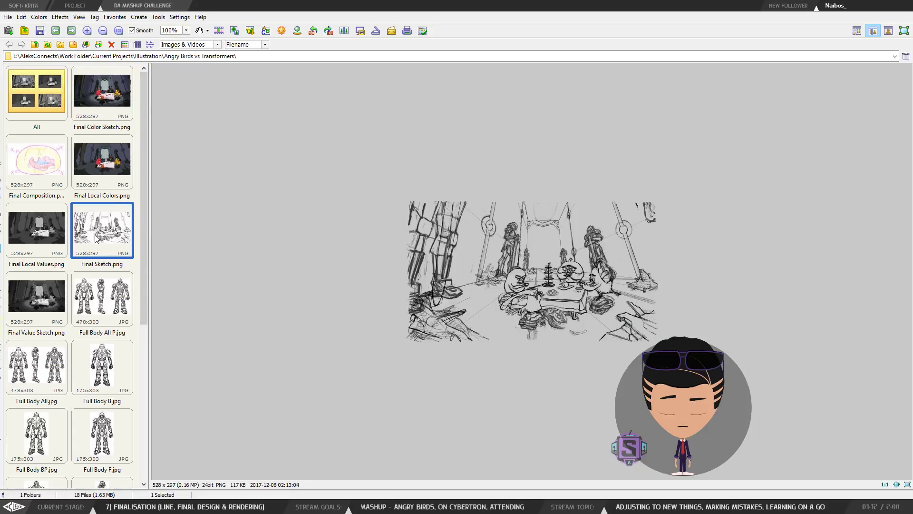
pyautogui.moveTo(478, 270)
pyautogui.mouseDown()
pyautogui.moveTo(622, 297)
pyautogui.moveTo(659, 320)
pyautogui.mouseUp()
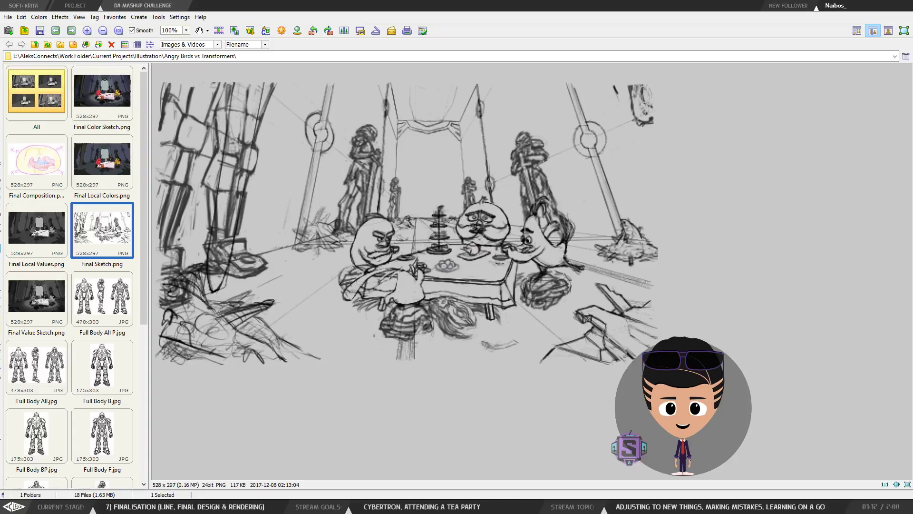
pyautogui.moveTo(659, 319); pyautogui.dragTo(659, 332)
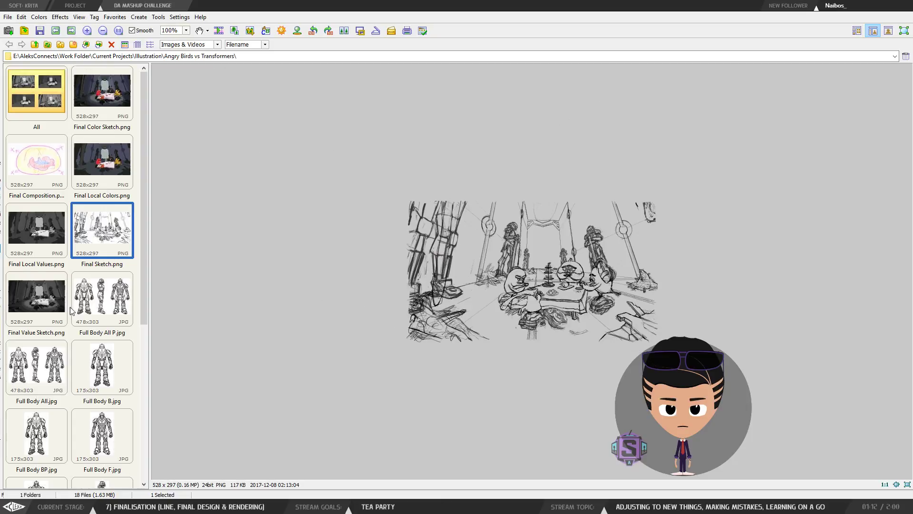
pyautogui.click(53, 304)
pyautogui.click(504, 290)
pyautogui.moveTo(504, 289); pyautogui.dragTo(656, 334)
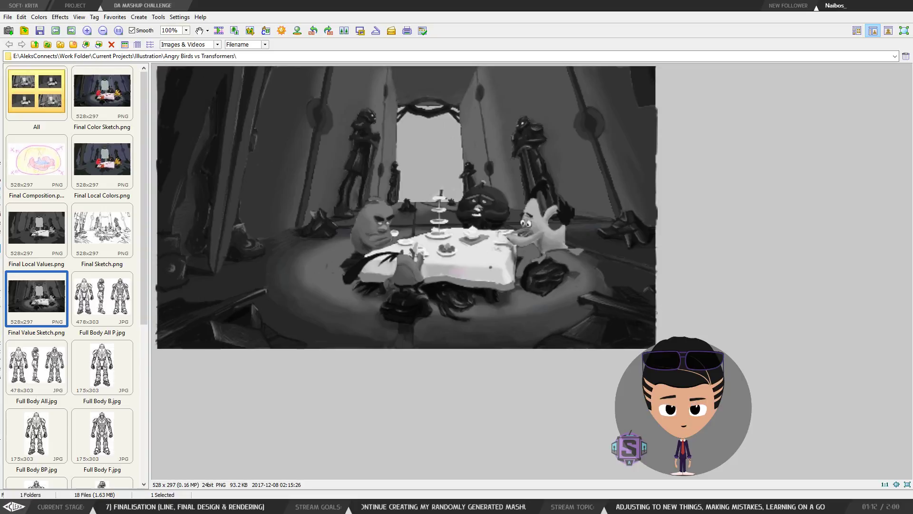
pyautogui.scroll(-1, 608, 340)
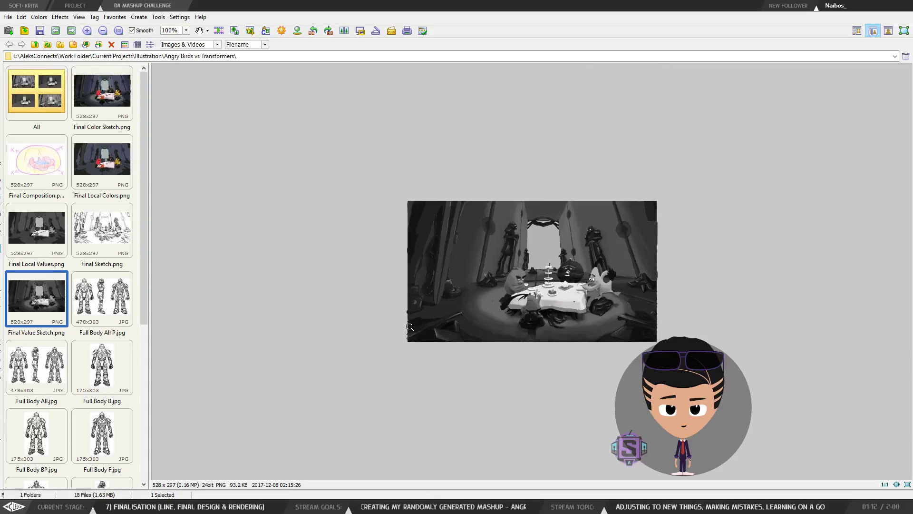
# Compare the enlarged Final Sketch.png against Final Value Sketch.png once more, and return to the drawing in Krita.
pyautogui.click(100, 221)
pyautogui.scroll(1, 532, 329)
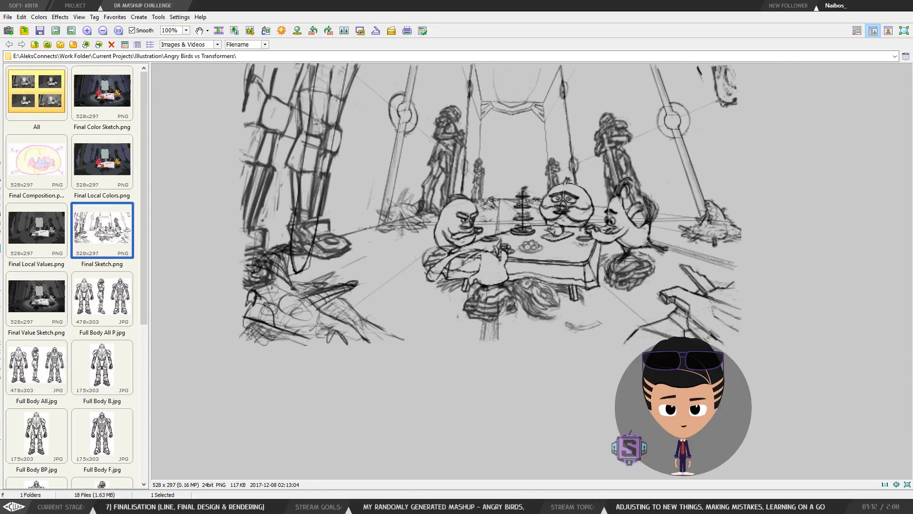
pyautogui.scroll(-1, 538, 298)
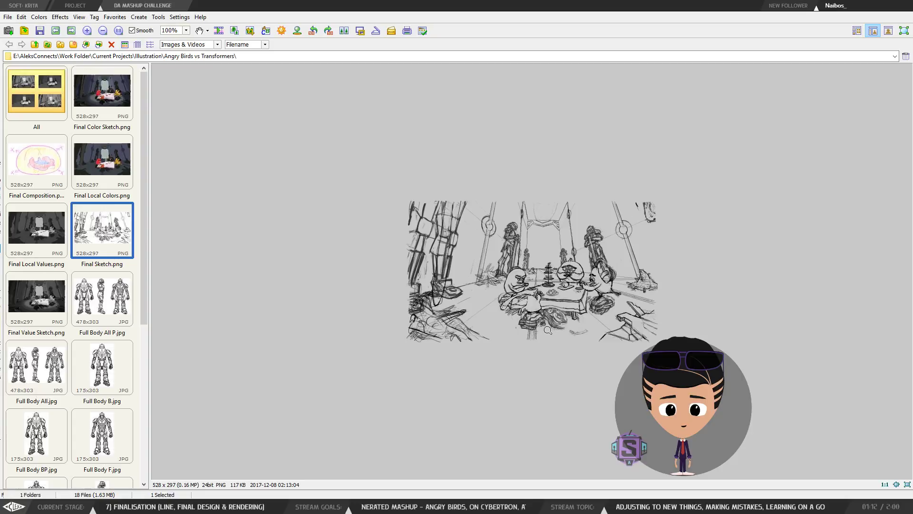
pyautogui.scroll(1, 554, 328)
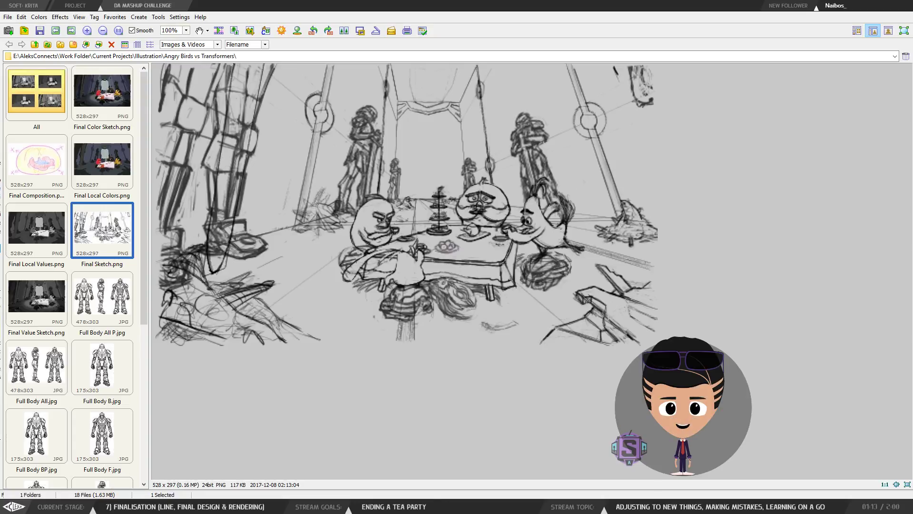
pyautogui.click(42, 305)
pyautogui.moveTo(538, 310)
pyautogui.mouseDown()
pyautogui.moveTo(656, 341)
pyautogui.moveTo(657, 331)
pyautogui.mouseUp()
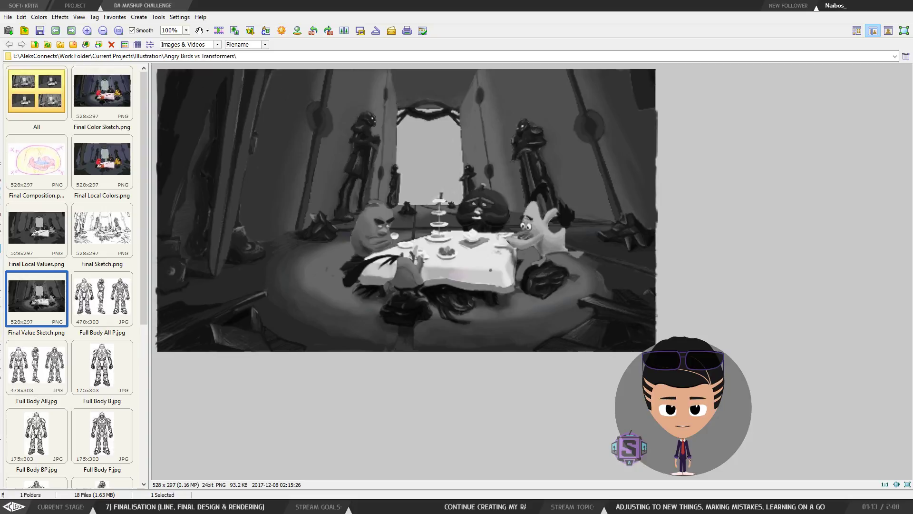
pyautogui.moveTo(658, 332); pyautogui.dragTo(658, 332)
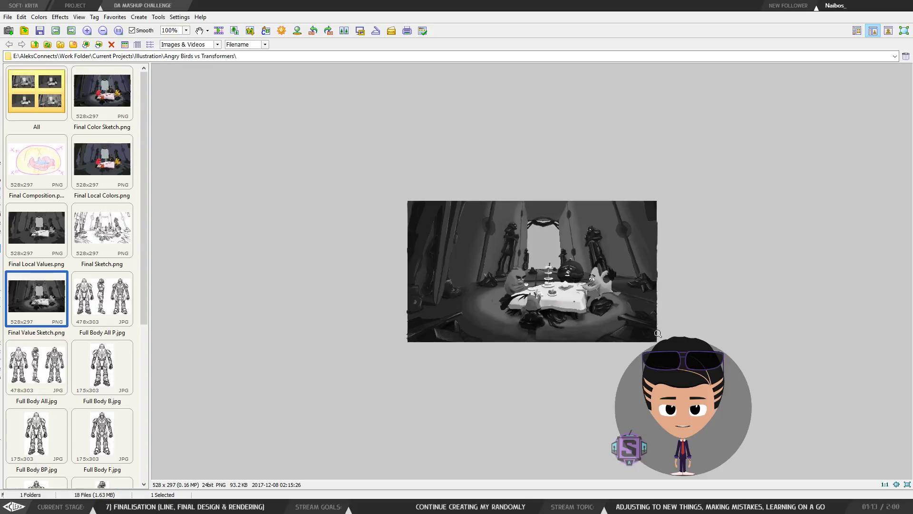
pyautogui.click(902, 6)
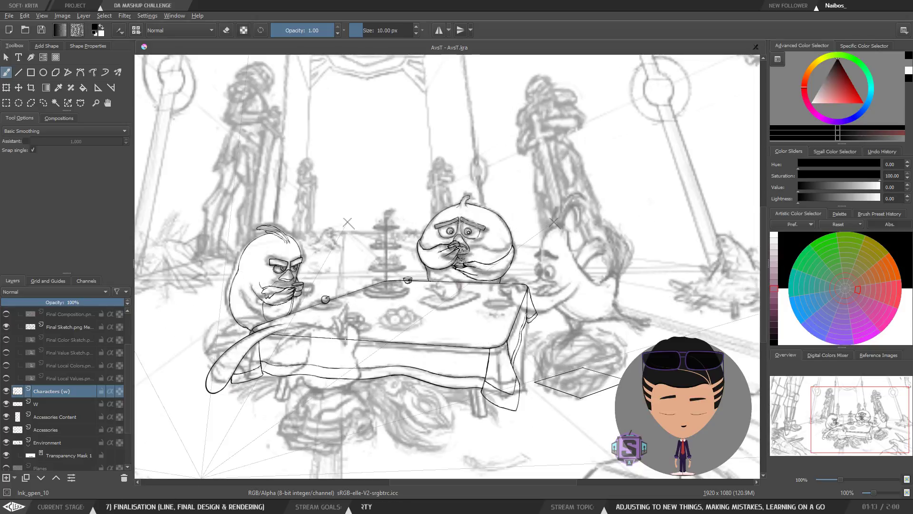
# Check Final Color Sketch.png in the image viewer again and switch back to the Krita drawing.
pyautogui.moveTo(79, 507)
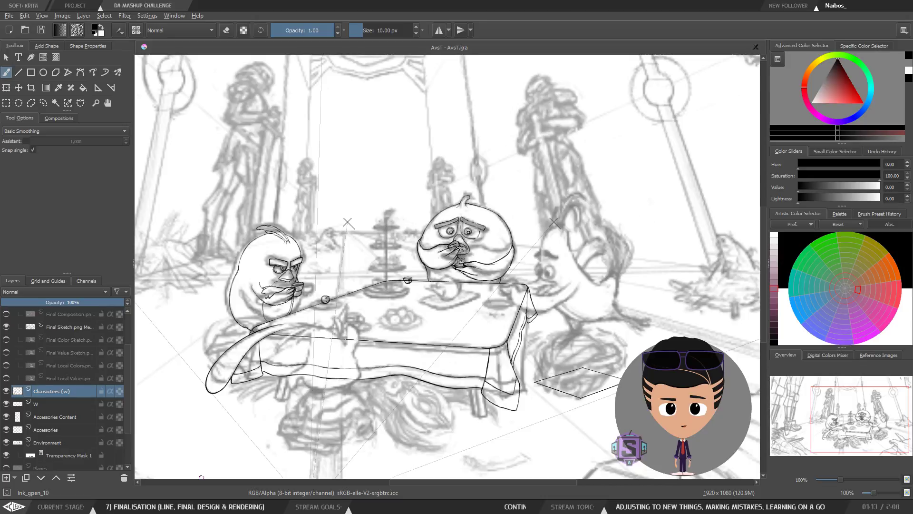
pyautogui.click(201, 506)
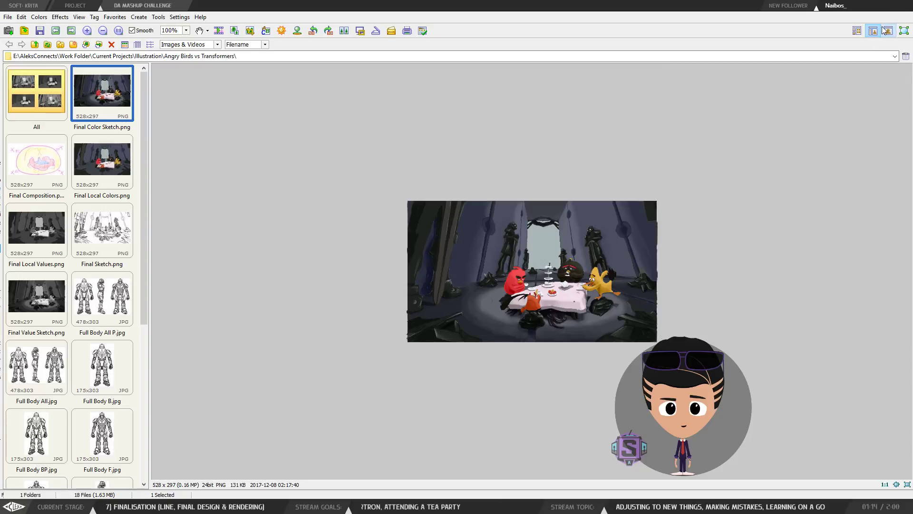
pyautogui.click(897, 10)
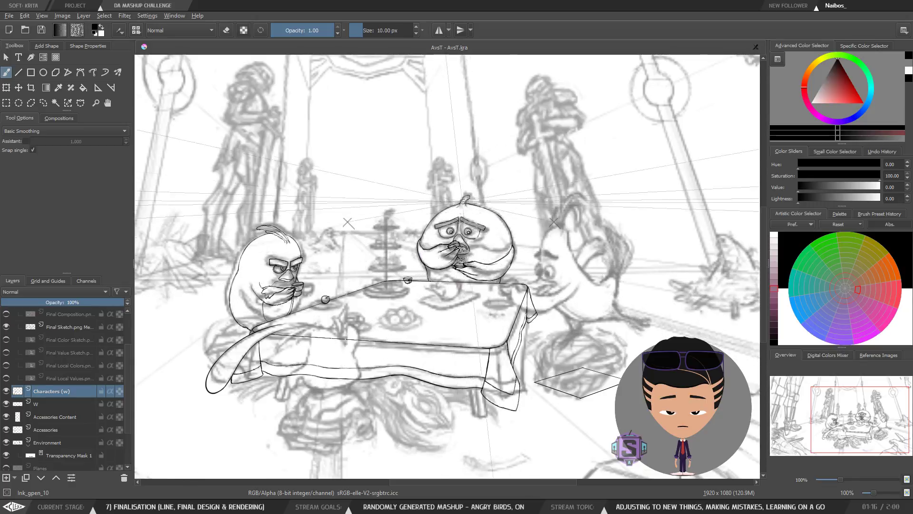
# Examine the line art of the round bird behind the table at 200%, including its face, arms and body outline.
pyautogui.hotkey('ctrl', '+')
pyautogui.moveTo(504, 265); pyautogui.dragTo(478, 286)
pyautogui.hotkey('ctrl', '-')
pyautogui.hotkey('ctrl', '+')
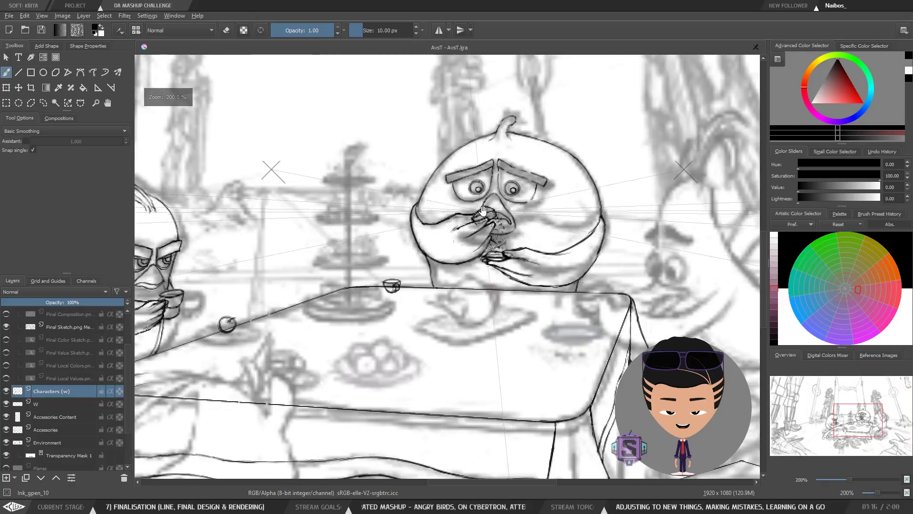
pyautogui.moveTo(543, 248); pyautogui.dragTo(453, 302)
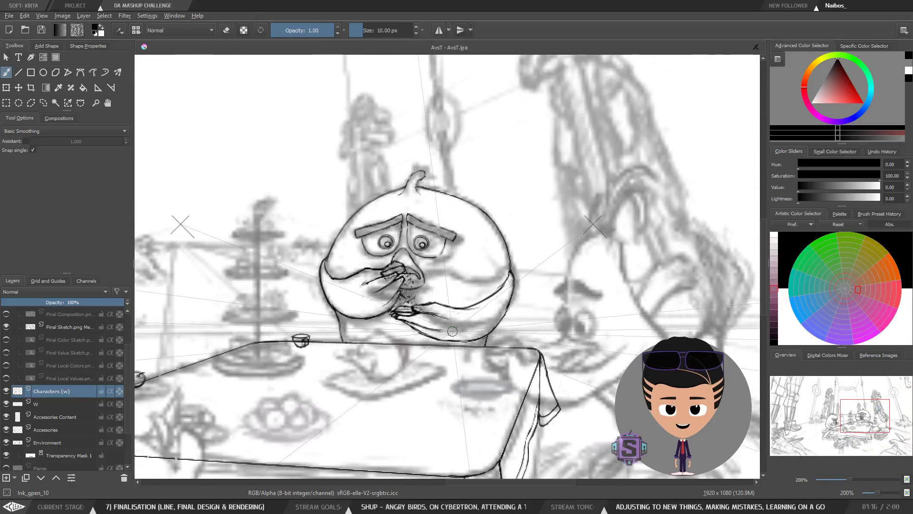
pyautogui.moveTo(449, 342); pyautogui.dragTo(451, 371)
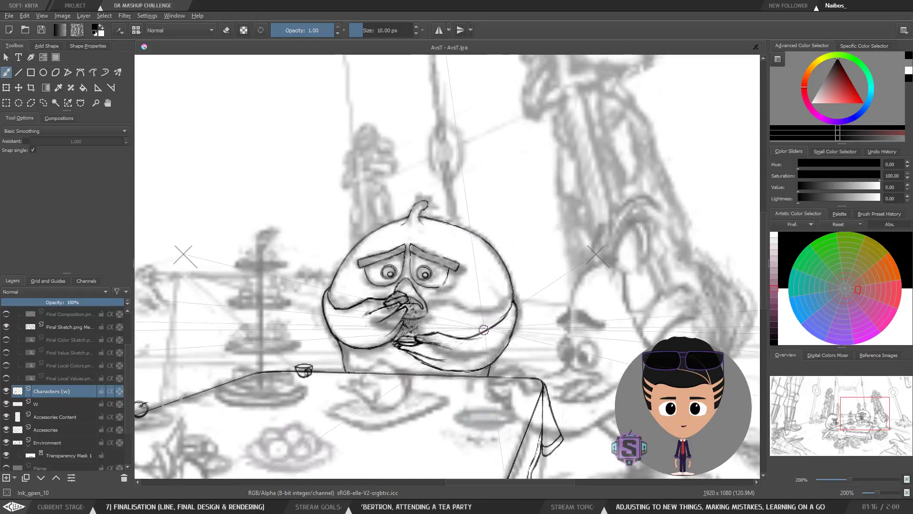
pyautogui.moveTo(473, 325); pyautogui.dragTo(503, 321)
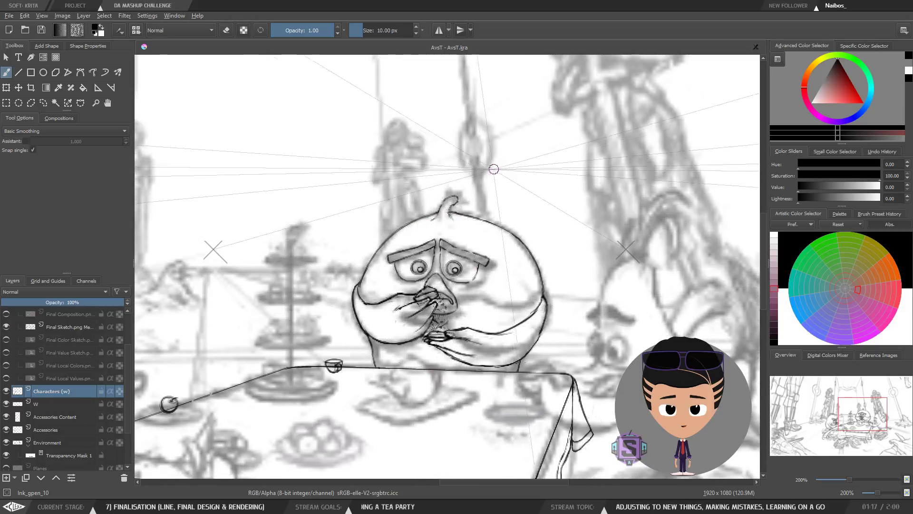
pyautogui.moveTo(488, 305); pyautogui.dragTo(479, 278)
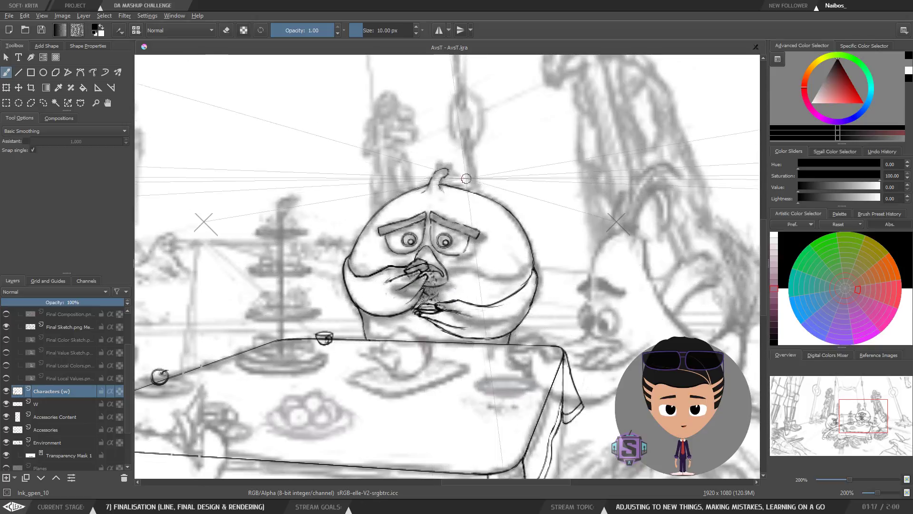
pyautogui.moveTo(422, 358)
pyautogui.mouseDown()
pyautogui.moveTo(503, 332)
pyautogui.moveTo(534, 286)
pyautogui.moveTo(431, 334)
pyautogui.moveTo(402, 327)
pyautogui.mouseUp()
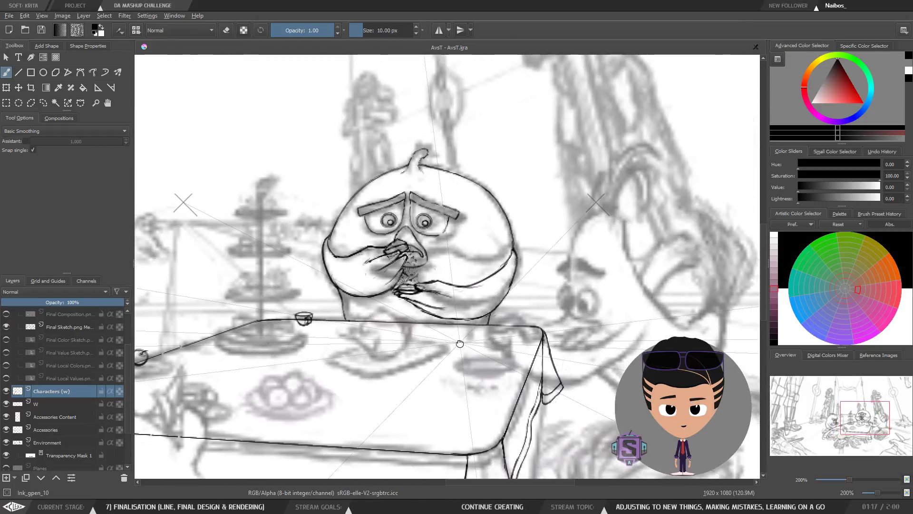
pyautogui.scroll(2, 461, 328)
pyautogui.press('1')
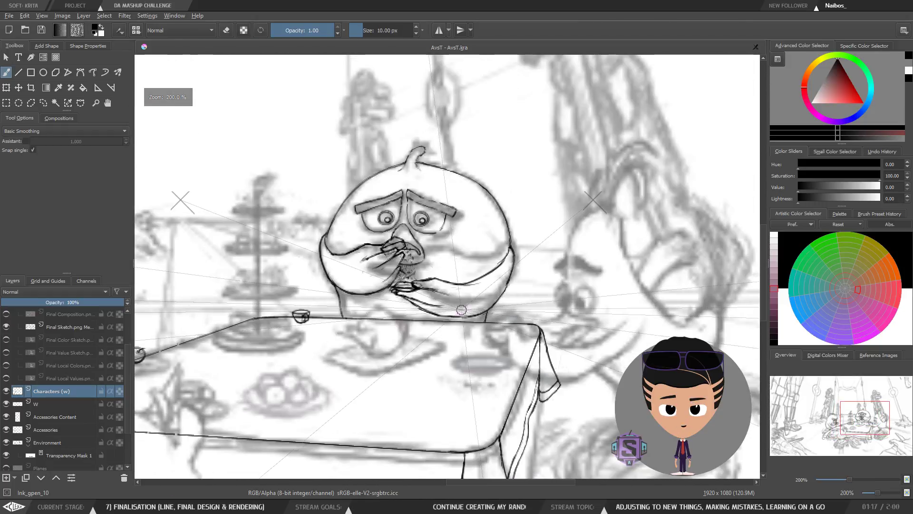
pyautogui.scroll(2, 460, 309)
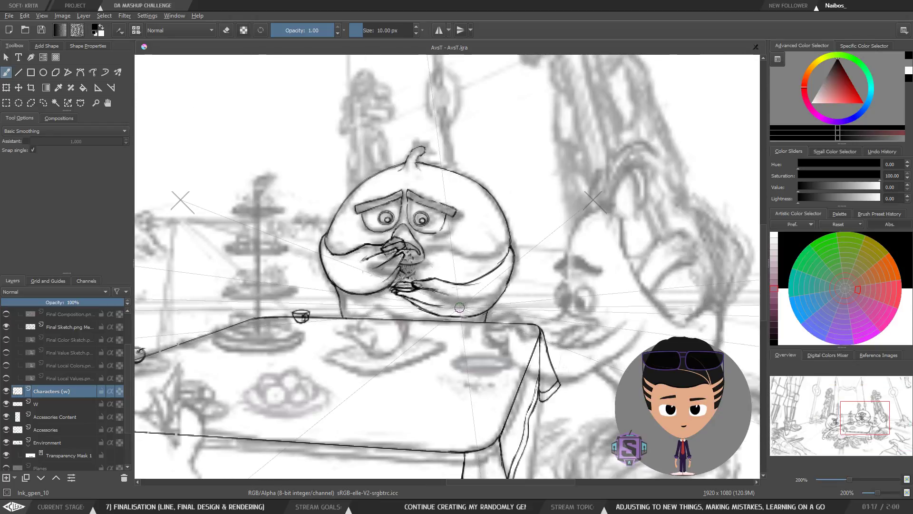
pyautogui.moveTo(445, 328)
pyautogui.mouseDown()
pyautogui.moveTo(521, 320)
pyautogui.moveTo(518, 342)
pyautogui.moveTo(460, 344)
pyautogui.mouseUp()
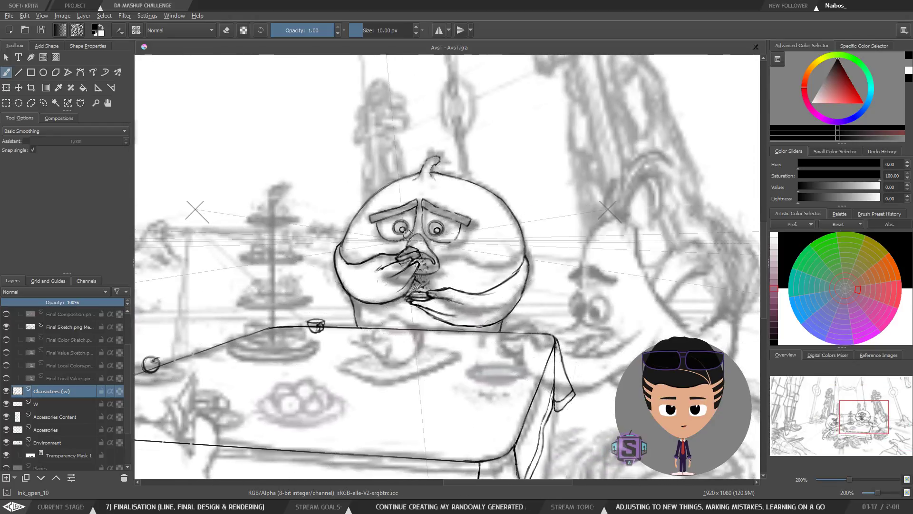
pyautogui.scroll(2, 396, 308)
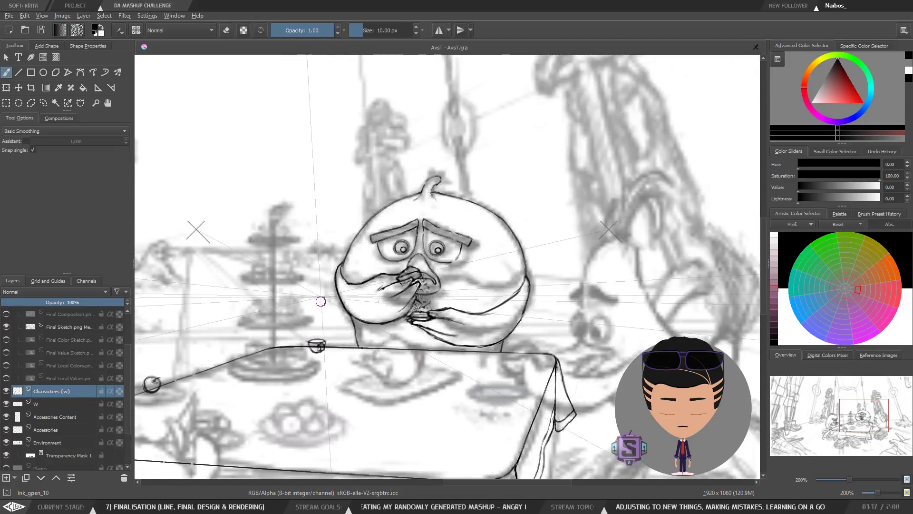
pyautogui.scroll(-2, 404, 321)
pyautogui.moveTo(400, 347)
pyautogui.mouseDown()
pyautogui.moveTo(518, 250)
pyautogui.moveTo(543, 306)
pyautogui.moveTo(596, 304)
pyautogui.moveTo(439, 324)
pyautogui.moveTo(403, 339)
pyautogui.moveTo(416, 322)
pyautogui.mouseUp()
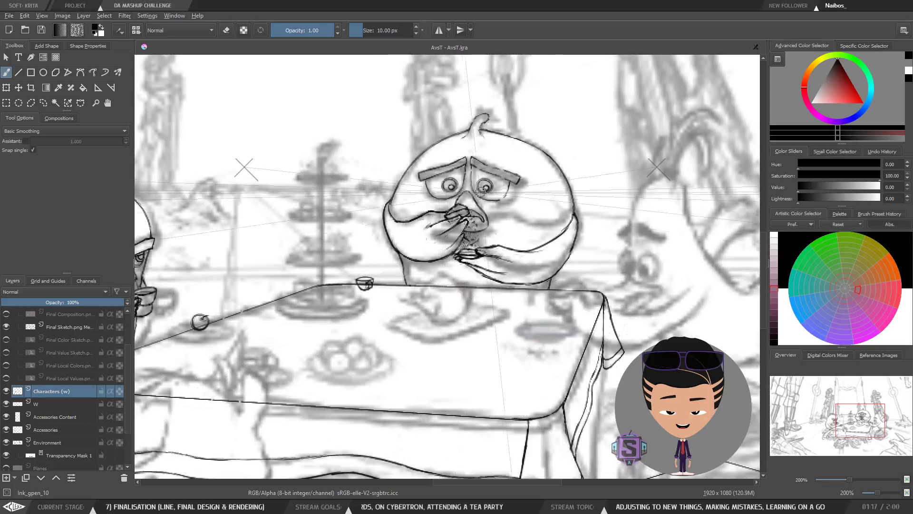
# Check the round bird's face and hands at 400% with the canvas mirrored horizontally, and restore the normal orientation.
pyautogui.hotkey('ctrl', '+')
pyautogui.hotkey('ctrl', '+')
pyautogui.hotkey('ctrl', '-')
pyautogui.hotkey('ctrl', '-')
pyautogui.moveTo(469, 297); pyautogui.dragTo(415, 342)
pyautogui.hotkey('ctrl', '+')
pyautogui.hotkey('ctrl', '+')
pyautogui.moveTo(490, 359); pyautogui.dragTo(487, 294)
pyautogui.press('m')
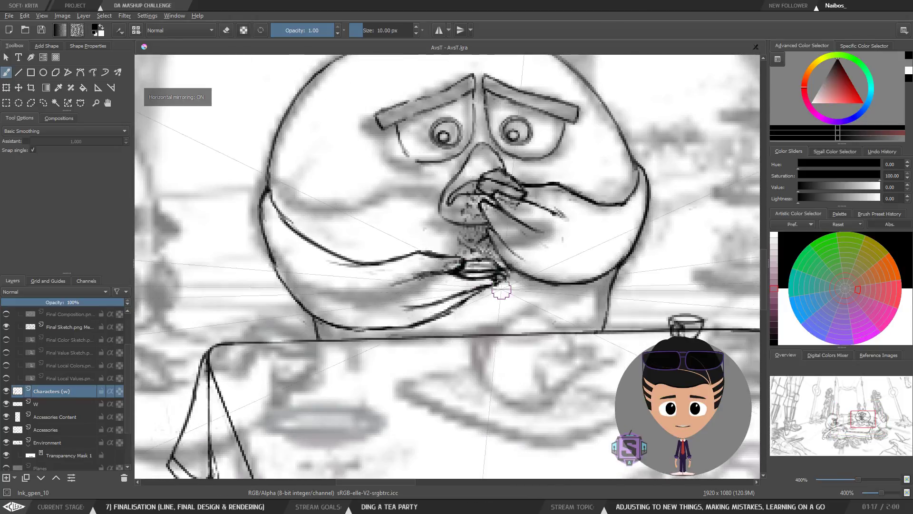
pyautogui.hotkey('ctrl', '-')
pyautogui.hotkey('ctrl', '-')
pyautogui.hotkey('ctrl', '-')
pyautogui.press('m')
pyautogui.hotkey('ctrl', '+')
pyautogui.hotkey('ctrl', '+')
pyautogui.hotkey('ctrl', '+')
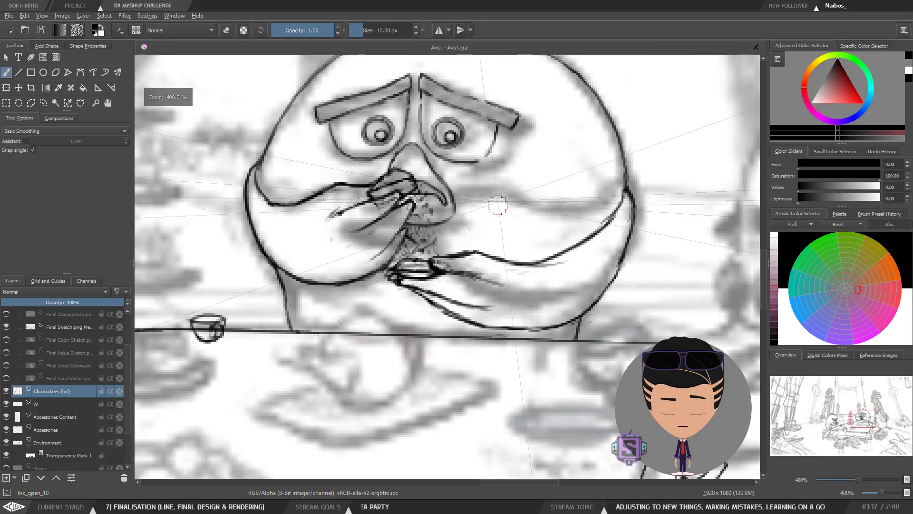
# Set the brush size to 7 px and close the gap in the outer contour of the round bird's right eye.
pyautogui.scroll(2, 495, 207)
pyautogui.press('e')
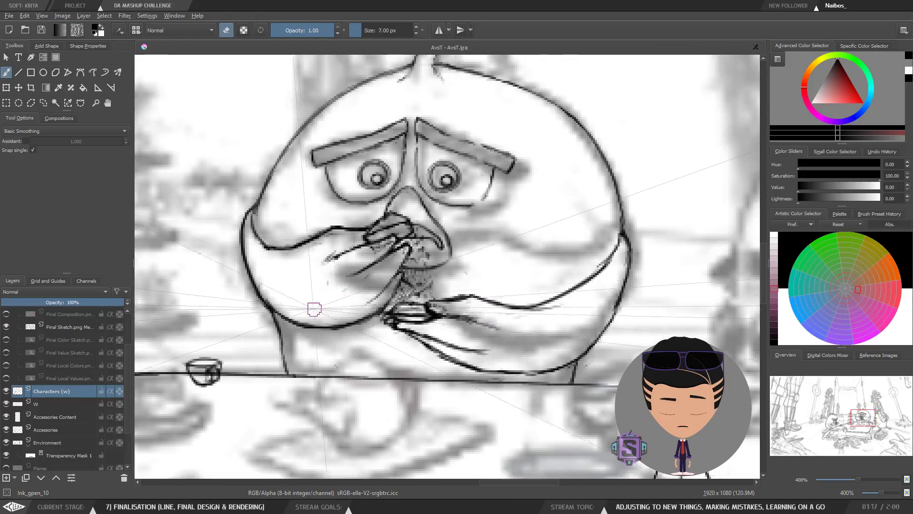
pyautogui.press('e')
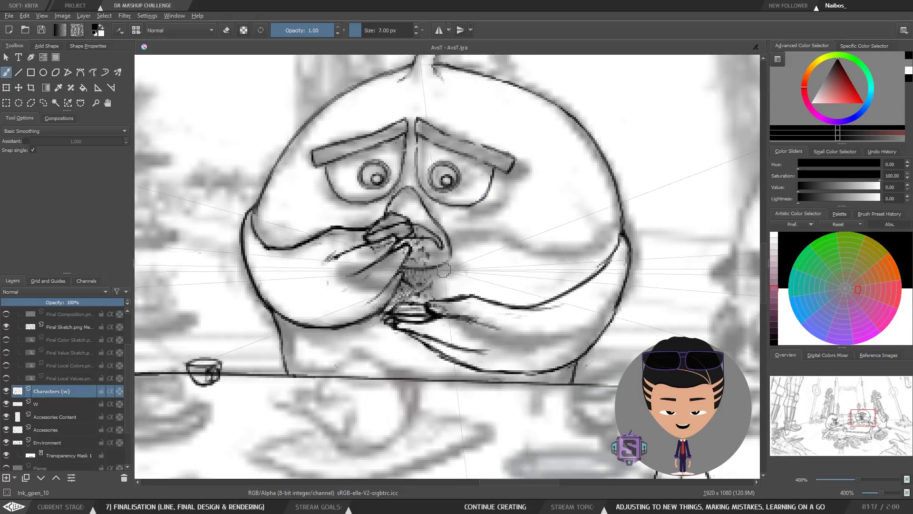
# Mirror the canvas, clean up the round bird's outline where the arm meets the body using a 9 px eraser, and unmirror it.
pyautogui.press('m')
pyautogui.scroll(-3, 443, 273)
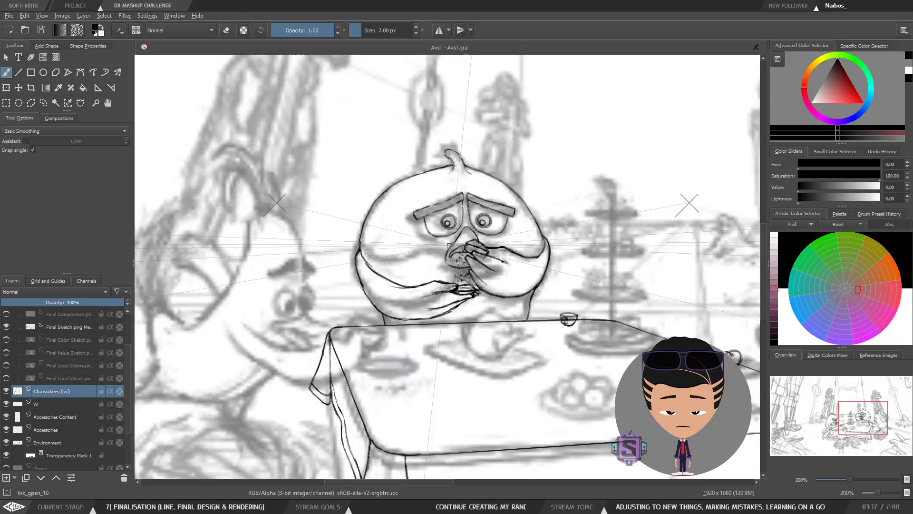
pyautogui.scroll(3, 381, 269)
pyautogui.press('e')
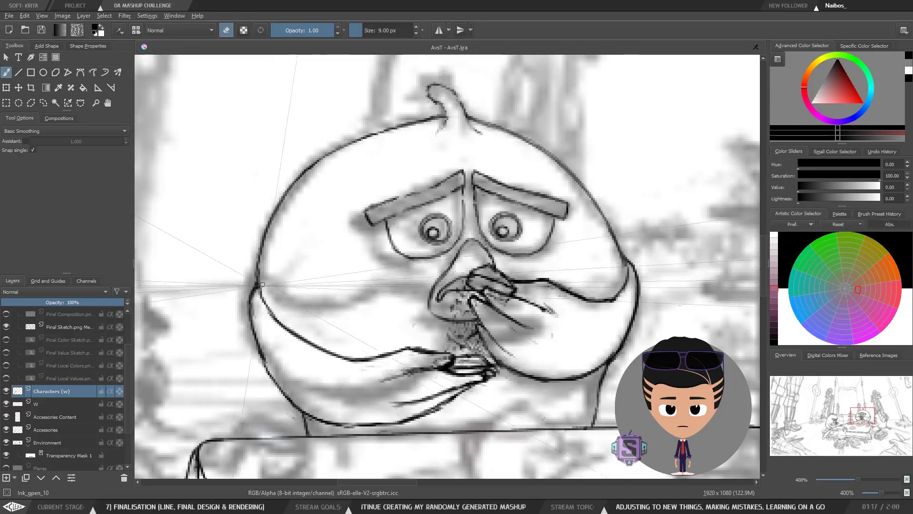
pyautogui.scroll(-2, 346, 296)
pyautogui.scroll(2, 346, 295)
pyautogui.scroll(-2, 354, 296)
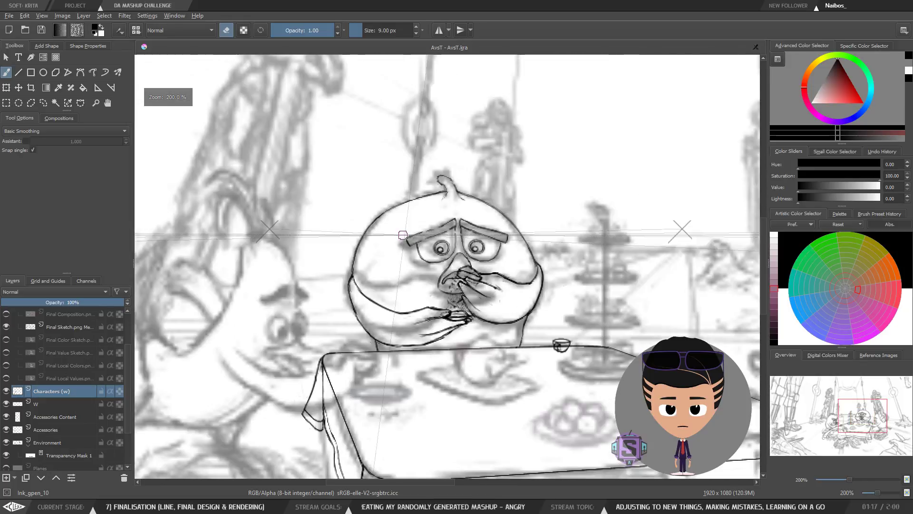
pyautogui.press('e')
pyautogui.press('m')
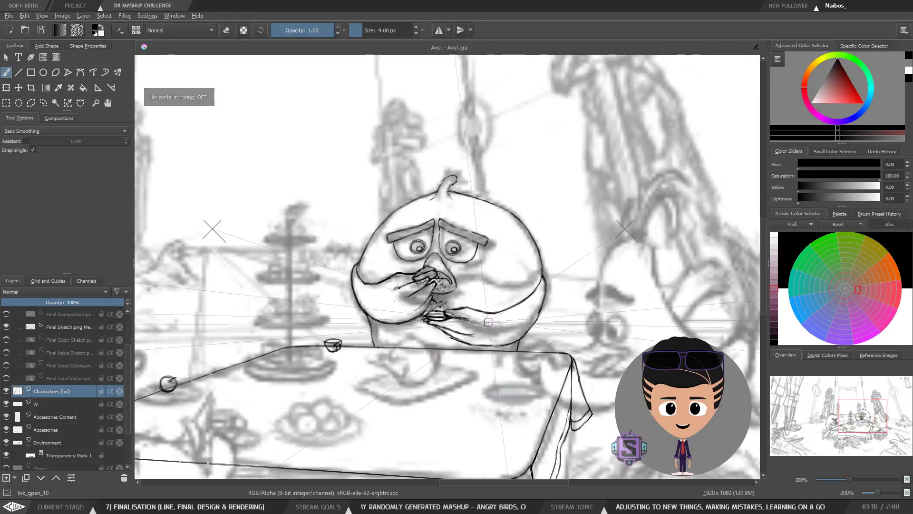
# Refine the round bird's right-hand body and shoulder outline, alternating between inking and erasing at 9 px.
pyautogui.scroll(2, 466, 349)
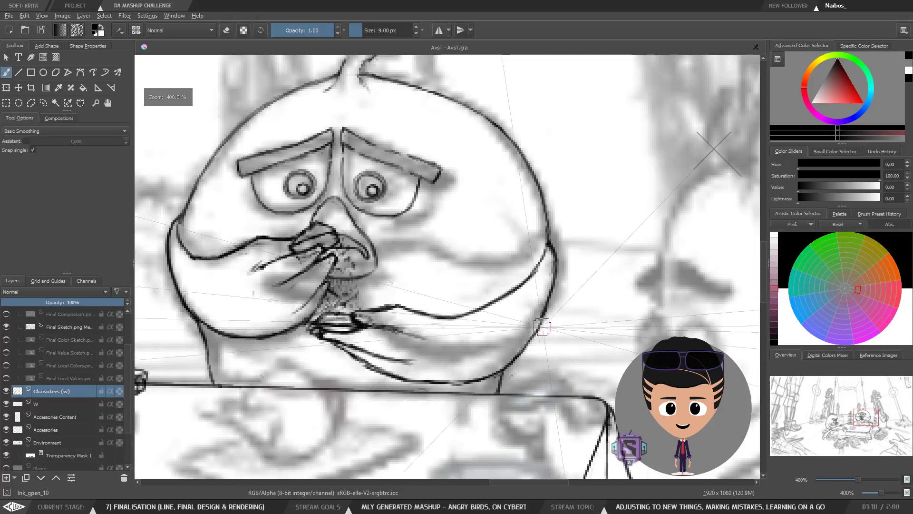
pyautogui.press('e')
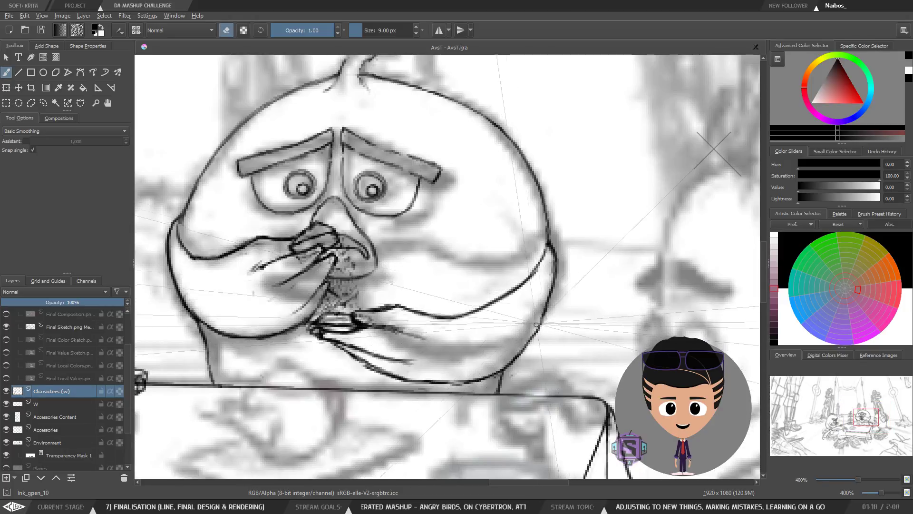
pyautogui.press('e')
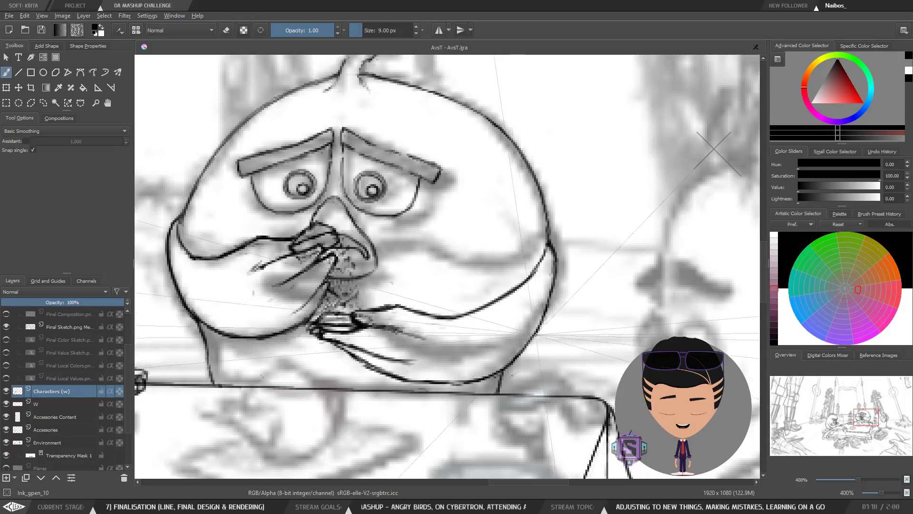
pyautogui.press('-')
pyautogui.moveTo(574, 276); pyautogui.dragTo(455, 276)
pyautogui.press('+')
pyautogui.press('e')
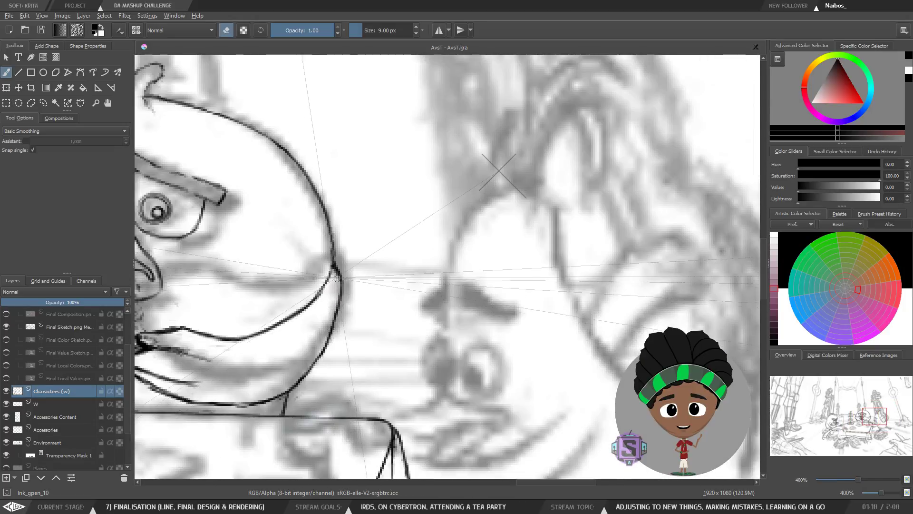
pyautogui.press('-')
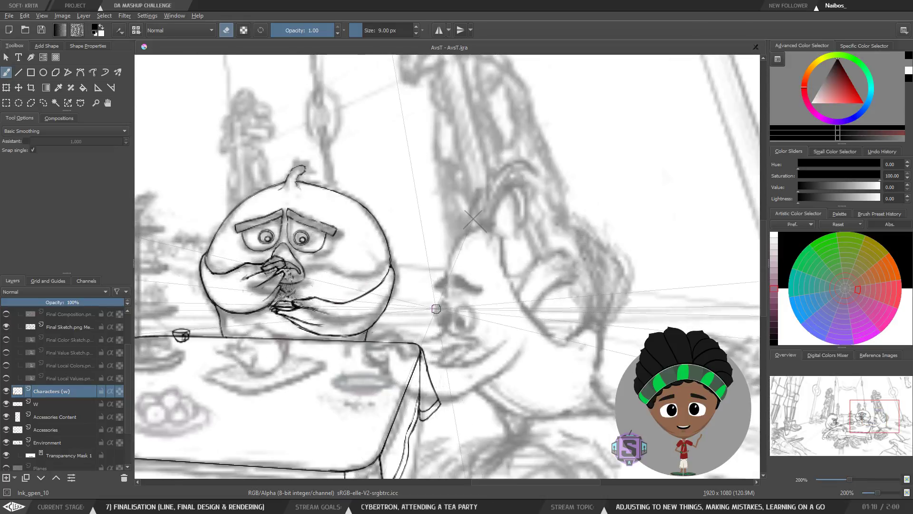
# Try out rough ovals over the large and small statues behind the left bird, and undo them.
pyautogui.press('-')
pyautogui.moveTo(498, 365); pyautogui.dragTo(549, 373)
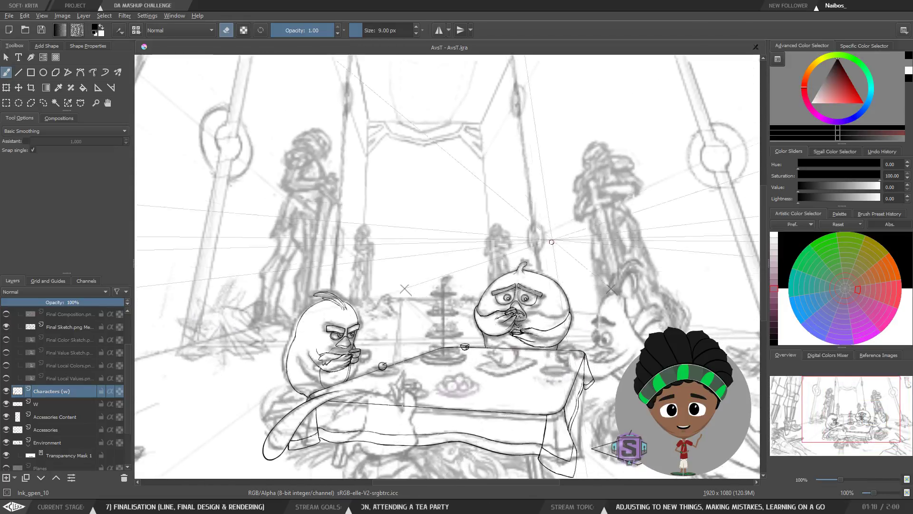
pyautogui.moveTo(431, 286); pyautogui.dragTo(407, 274)
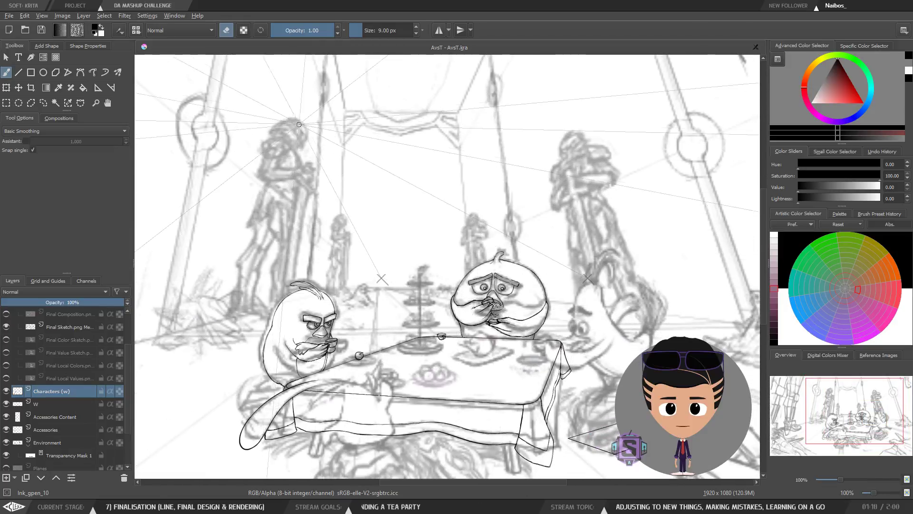
pyautogui.press('e')
pyautogui.moveTo(293, 125); pyautogui.dragTo(285, 131)
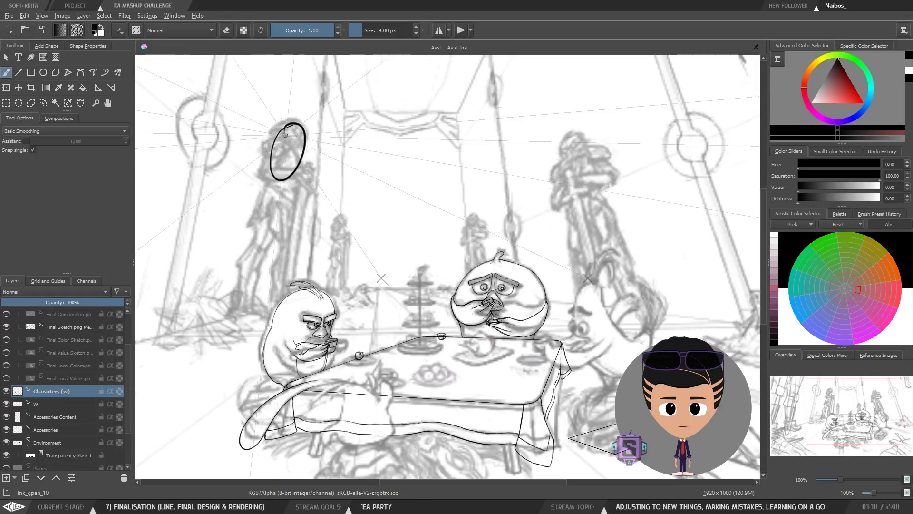
pyautogui.moveTo(584, 157); pyautogui.dragTo(592, 177)
pyautogui.hotkey('ctrl', 'z')
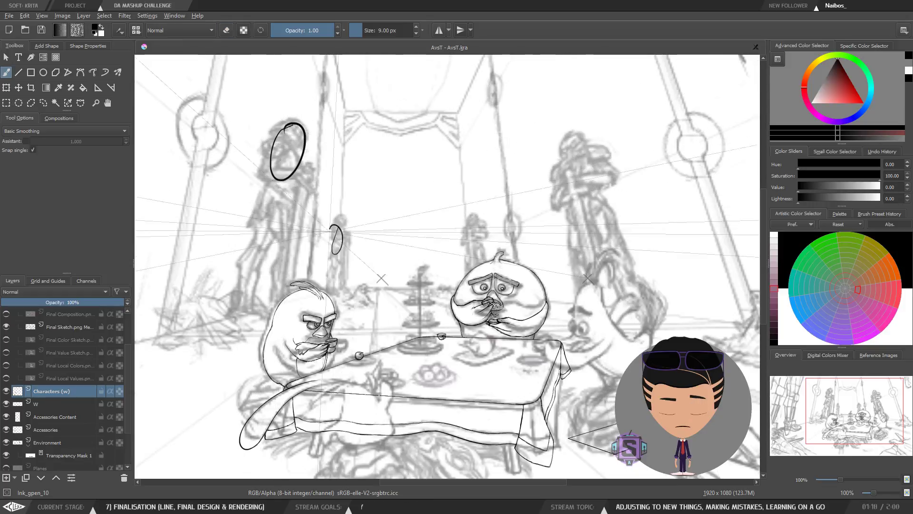
pyautogui.hotkey('ctrl', '-')
pyautogui.hotkey('ctrl', '-')
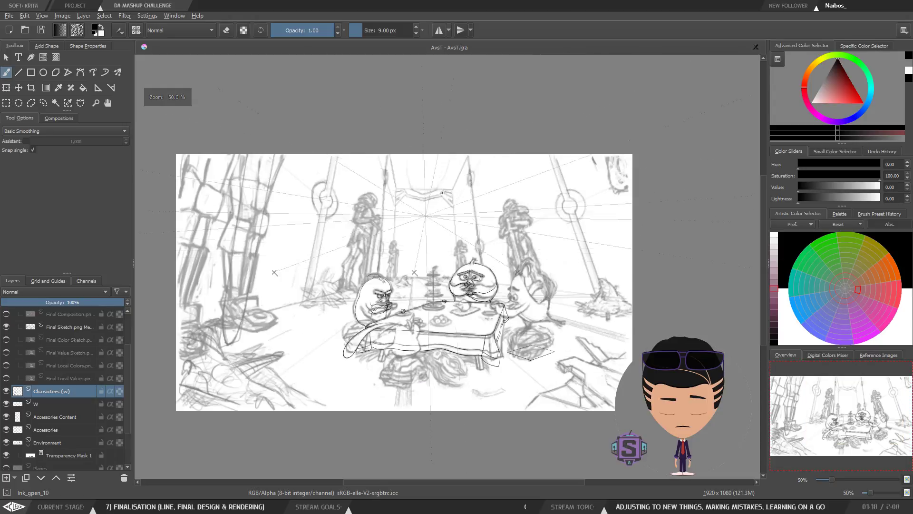
# Try a quick V-shaped stroke over the left bird's head, remove it, and return to the round bird up close.
pyautogui.hotkey('ctrl', '+')
pyautogui.hotkey('ctrl', '+')
pyautogui.moveTo(454, 419); pyautogui.dragTo(411, 213)
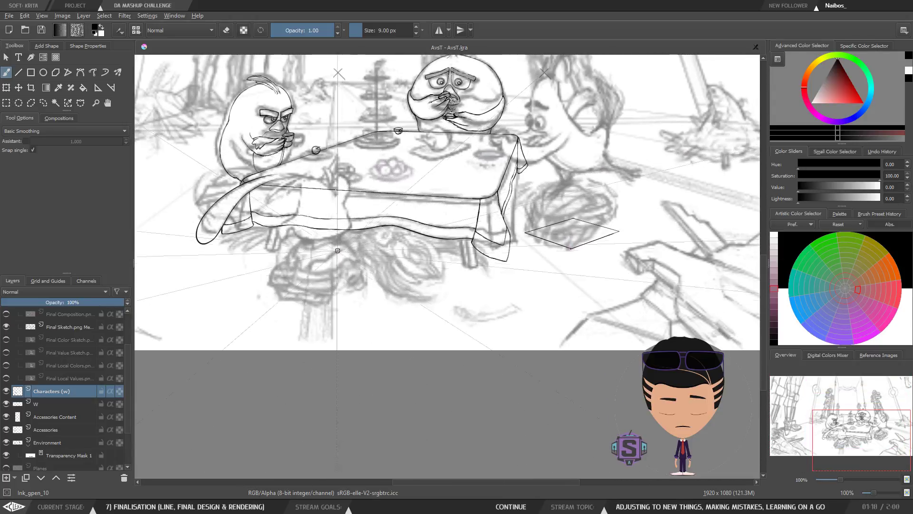
pyautogui.moveTo(337, 250); pyautogui.dragTo(312, 359)
pyautogui.moveTo(483, 134); pyautogui.dragTo(452, 179)
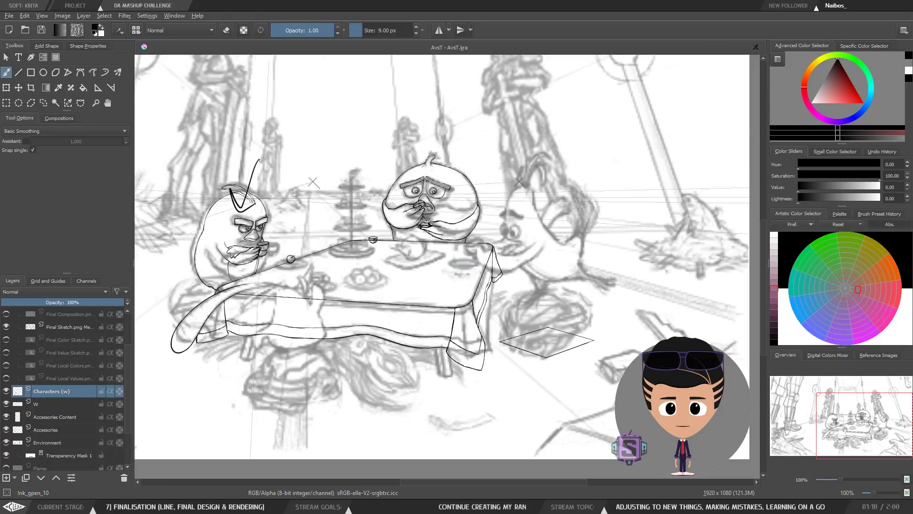
pyautogui.moveTo(346, 245); pyautogui.dragTo(347, 174)
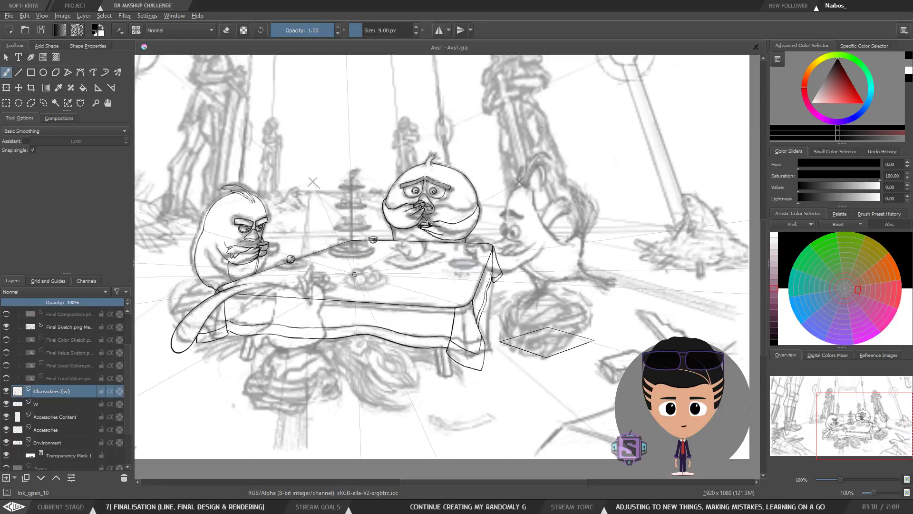
pyautogui.moveTo(324, 295); pyautogui.dragTo(361, 331)
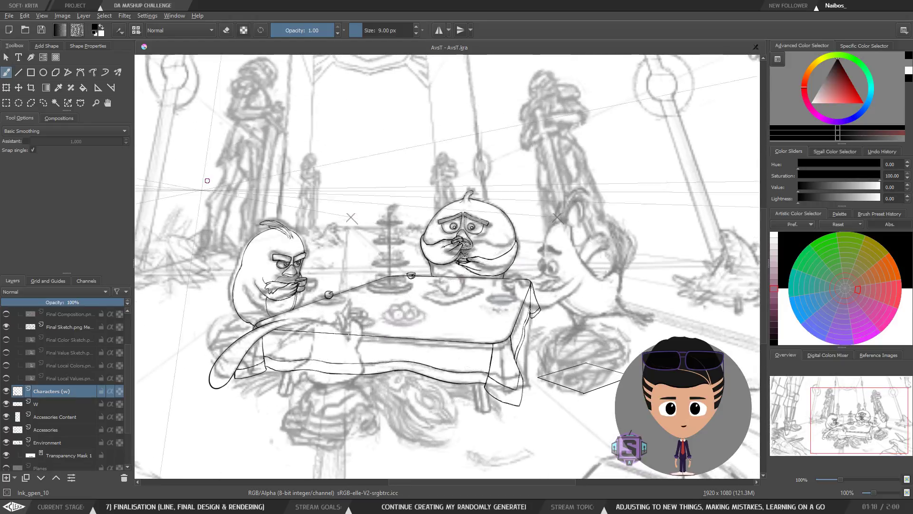
pyautogui.moveTo(207, 181); pyautogui.dragTo(292, 366)
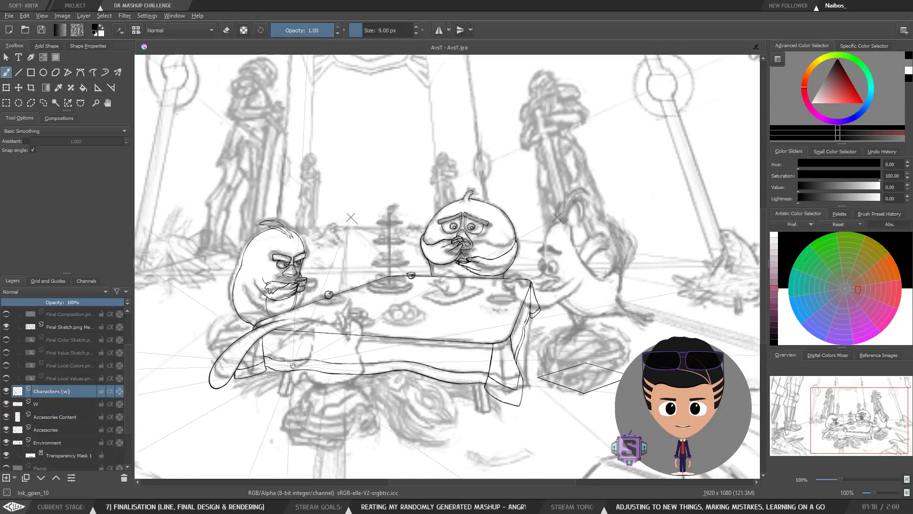
pyautogui.scroll(5, 447, 264)
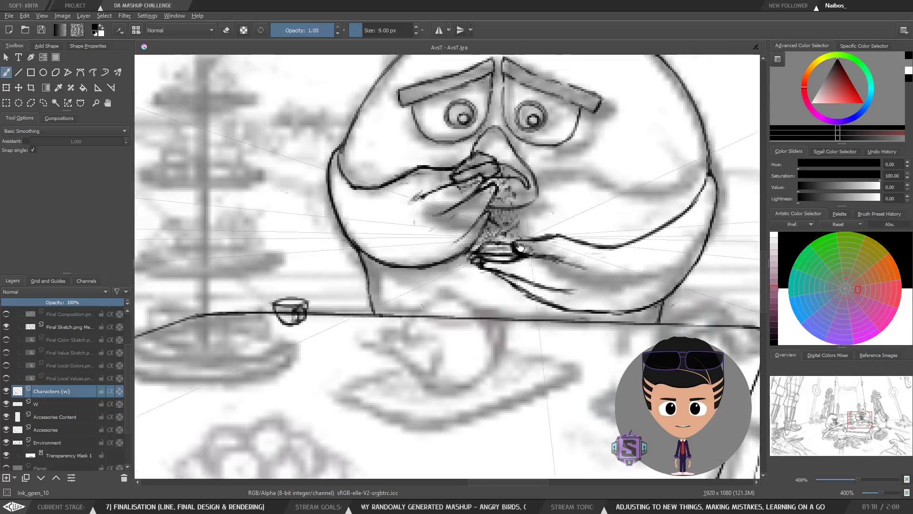
# Examine the round bird's inked outline up close and at 200% zoom, with the canvas both mirrored and unmirrored.
pyautogui.scroll(-3, 521, 247)
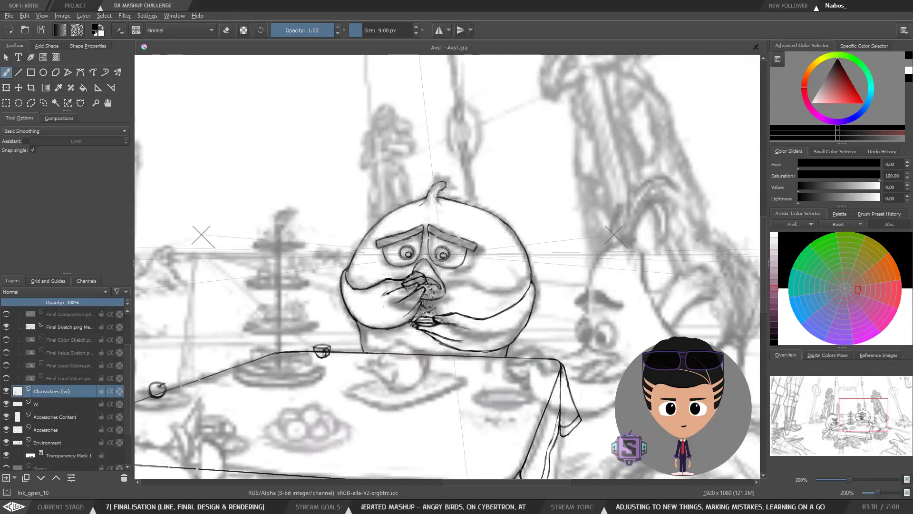
pyautogui.scroll(3, 442, 255)
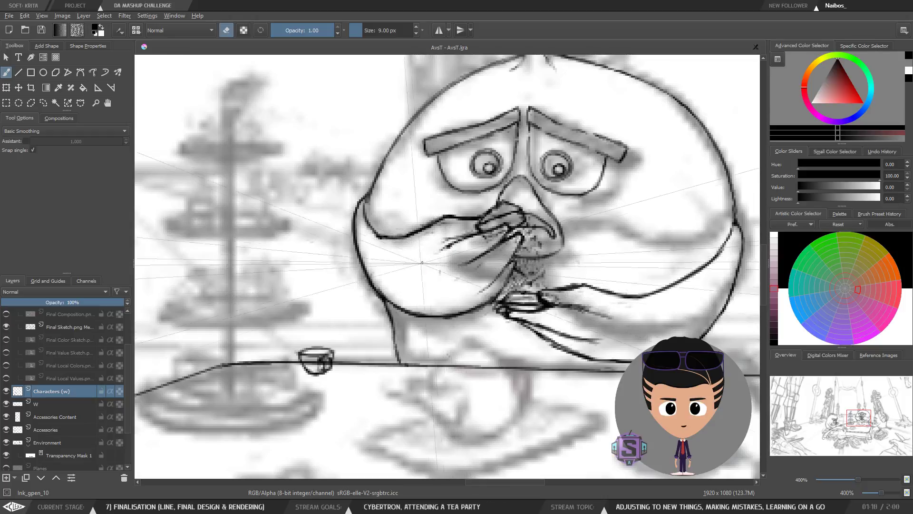
pyautogui.scroll(-3, 422, 262)
pyautogui.scroll(3, 471, 269)
pyautogui.press('e')
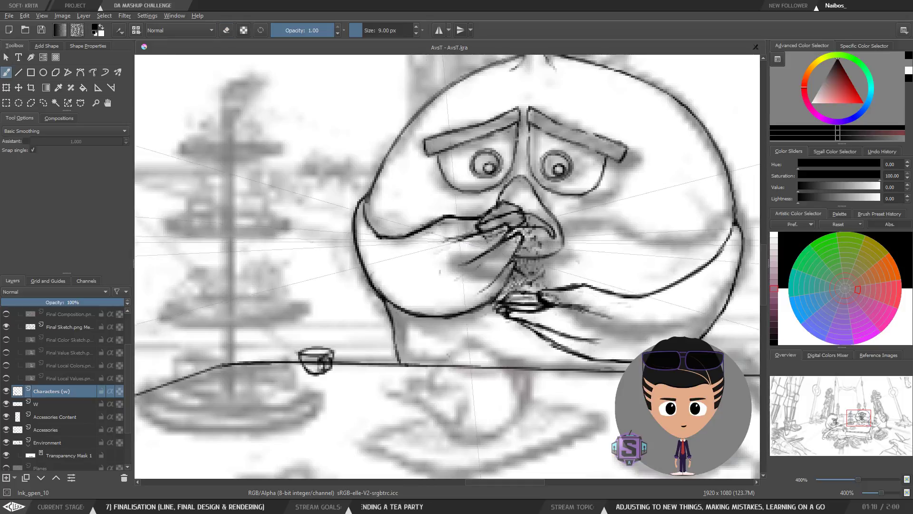
pyautogui.hotkey('ctrl', '-')
pyautogui.hotkey('ctrl', '-')
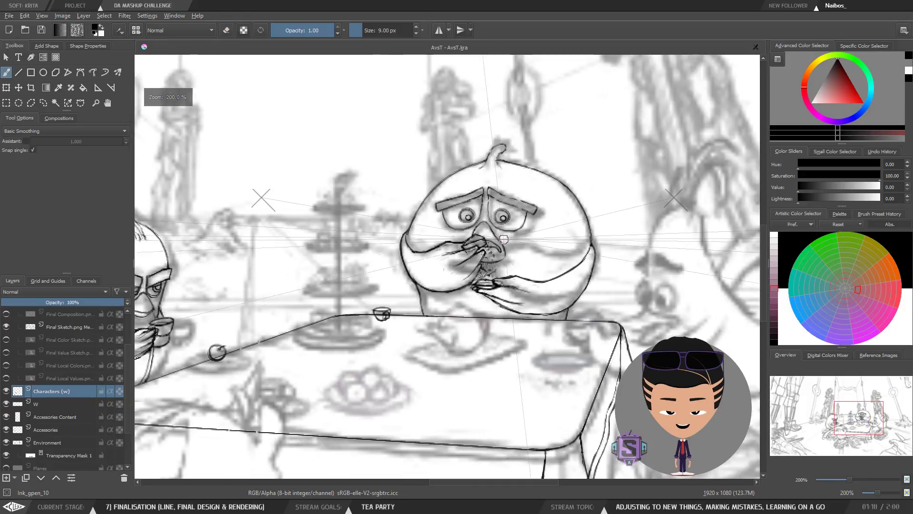
pyautogui.press('m')
pyautogui.hotkey('ctrl', '+')
pyautogui.hotkey('ctrl', '+')
pyautogui.hotkey('ctrl', '-')
pyautogui.hotkey('ctrl', '-')
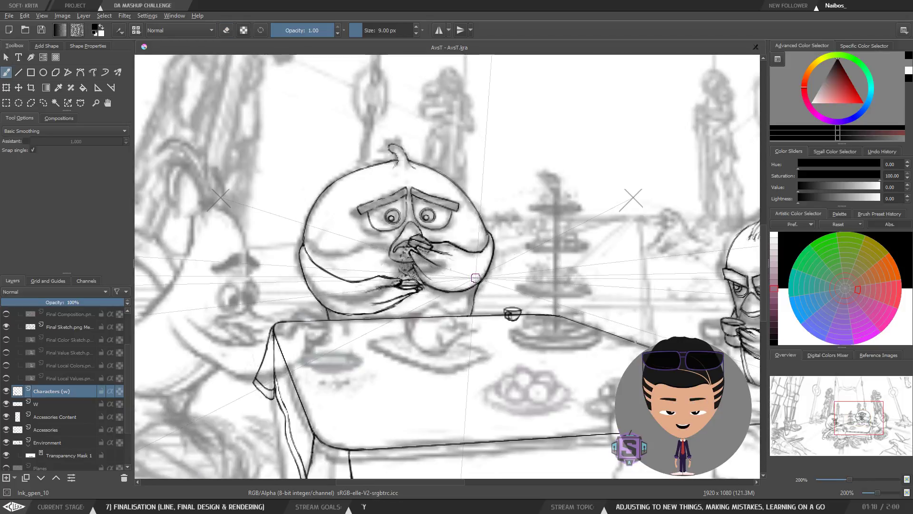
pyautogui.press('m')
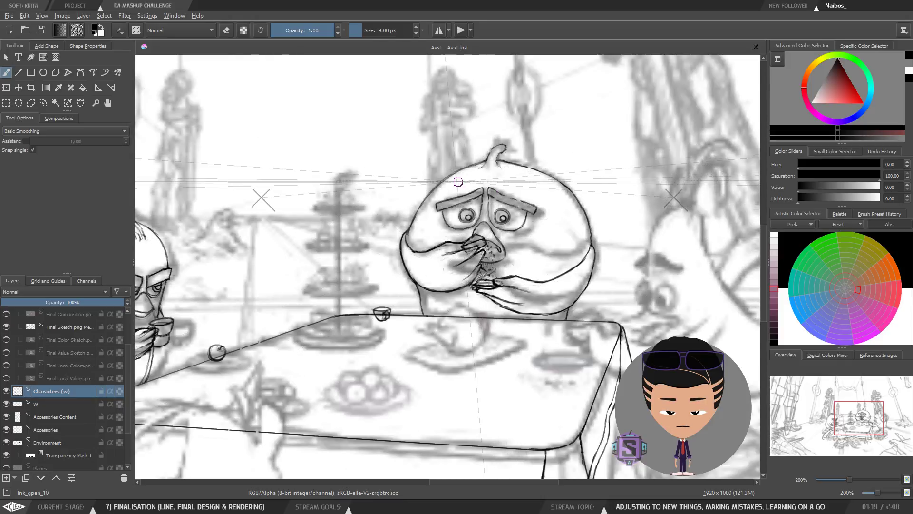
pyautogui.hotkey('ctrl', '+')
pyautogui.hotkey('ctrl', '+')
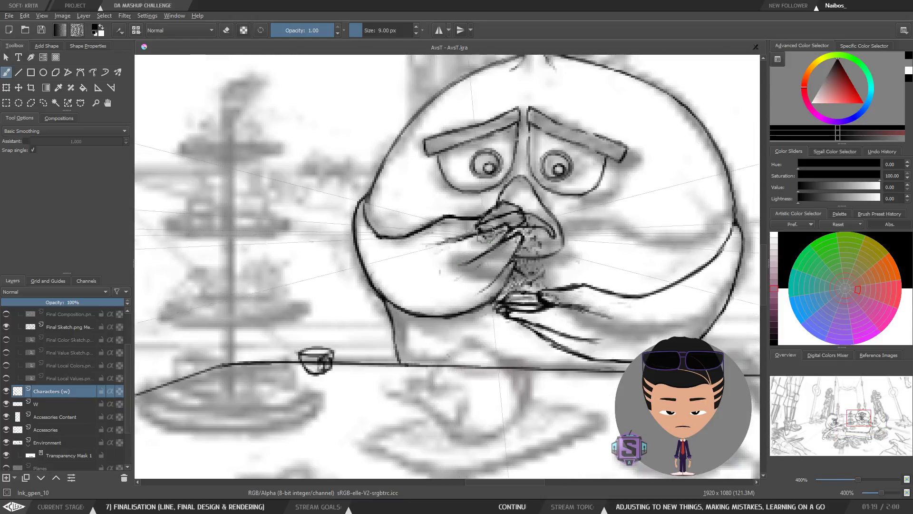
pyautogui.hotkey('ctrl', '-')
pyautogui.hotkey('ctrl', '-')
pyautogui.hotkey('ctrl', '+')
pyautogui.hotkey('ctrl', '+')
pyautogui.press('e')
pyautogui.hotkey('ctrl', '-')
pyautogui.hotkey('ctrl', '-')
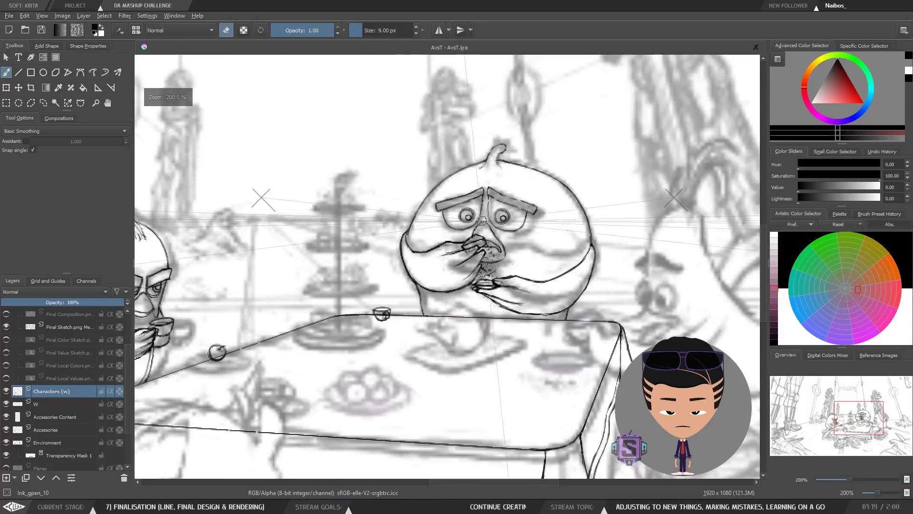
pyautogui.press('m')
pyautogui.press('m')
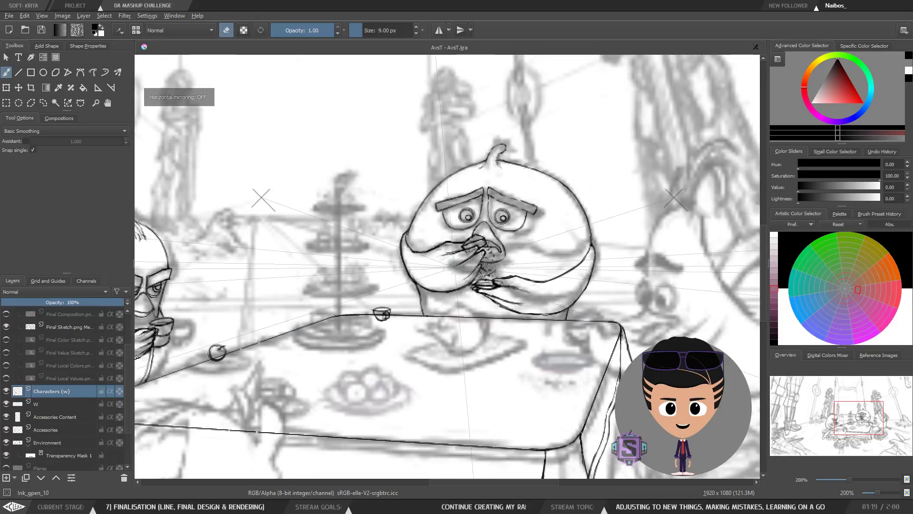
pyautogui.moveTo(512, 284); pyautogui.dragTo(403, 286)
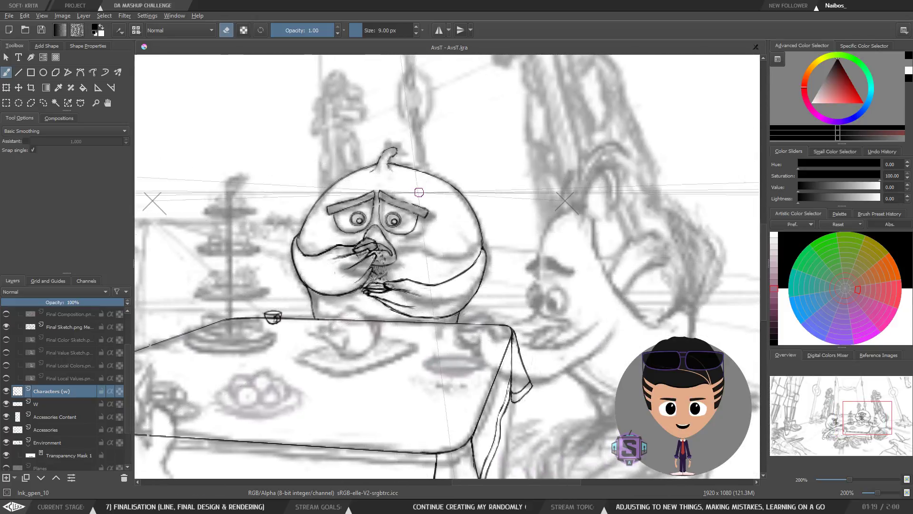
pyautogui.hotkey('ctrl', '+')
pyautogui.hotkey('ctrl', '+')
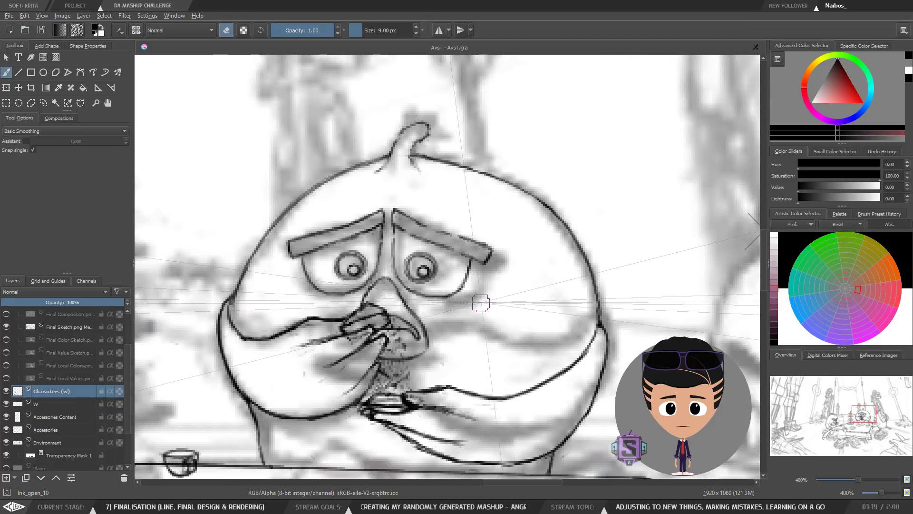
# Mirror the canvas, toggle the Characters (w) layer off and on, and hide the Final Sketch layer to isolate the line art.
pyautogui.hotkey('ctrl', '-')
pyautogui.hotkey('ctrl', '-')
pyautogui.hotkey('ctrl', '-')
pyautogui.hotkey('ctrl', '-')
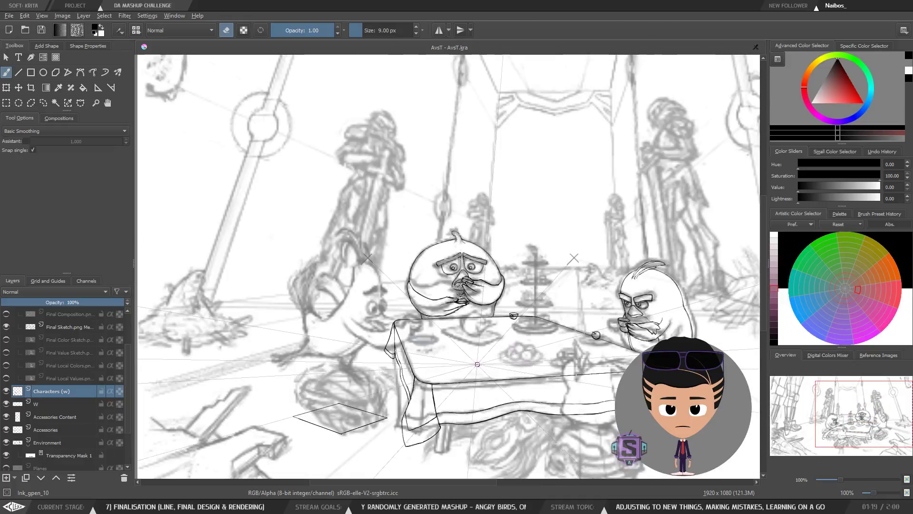
pyautogui.moveTo(477, 365); pyautogui.dragTo(392, 245)
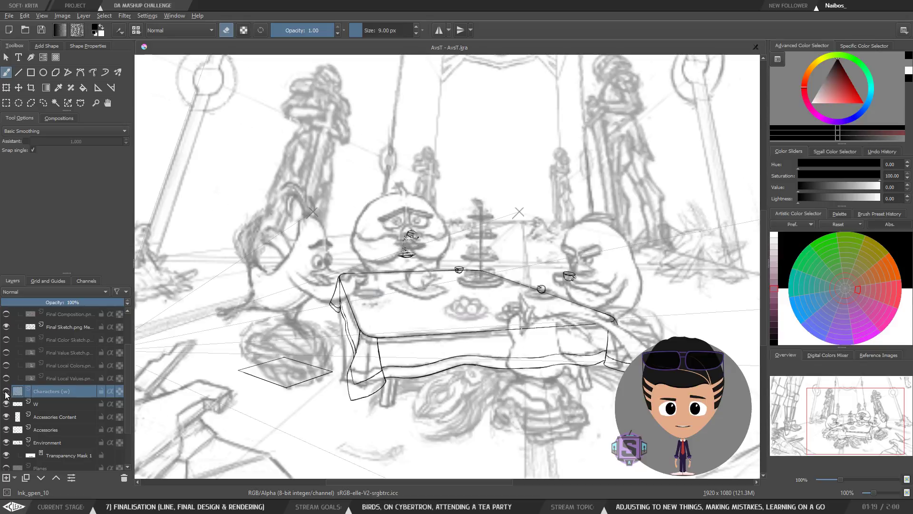
pyautogui.click(7, 391)
pyautogui.click(6, 326)
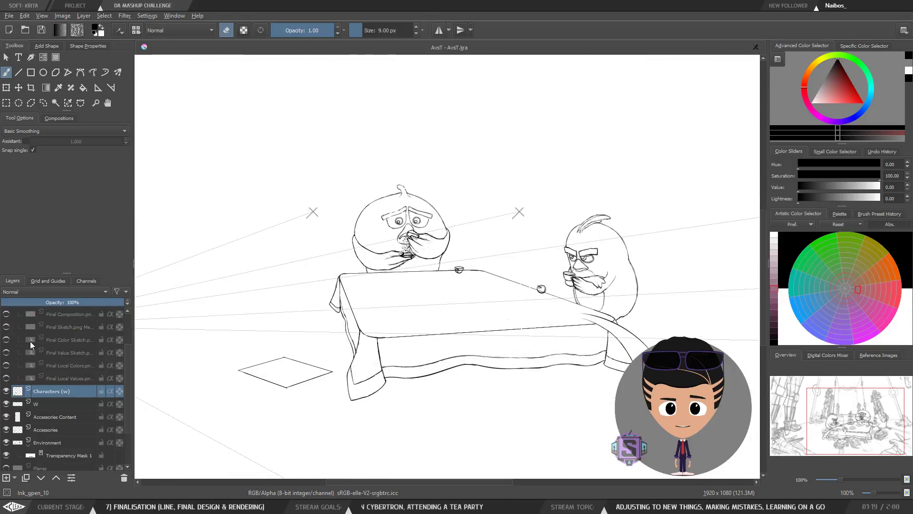
pyautogui.press('m')
pyautogui.press('m')
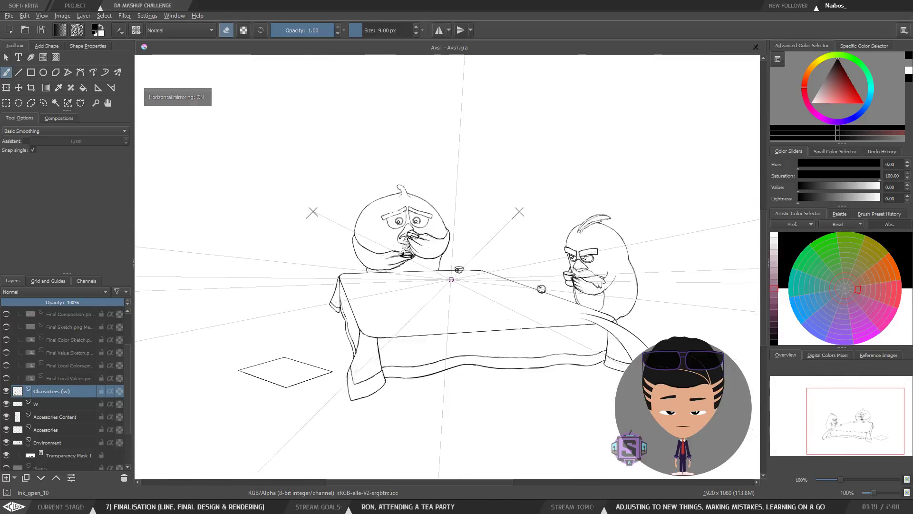
# Touch up the round bird's face linework using a 2 px ink brush, and set the eraser size to 8 px.
pyautogui.scroll(2, 448, 284)
pyautogui.moveTo(450, 329); pyautogui.dragTo(374, 327)
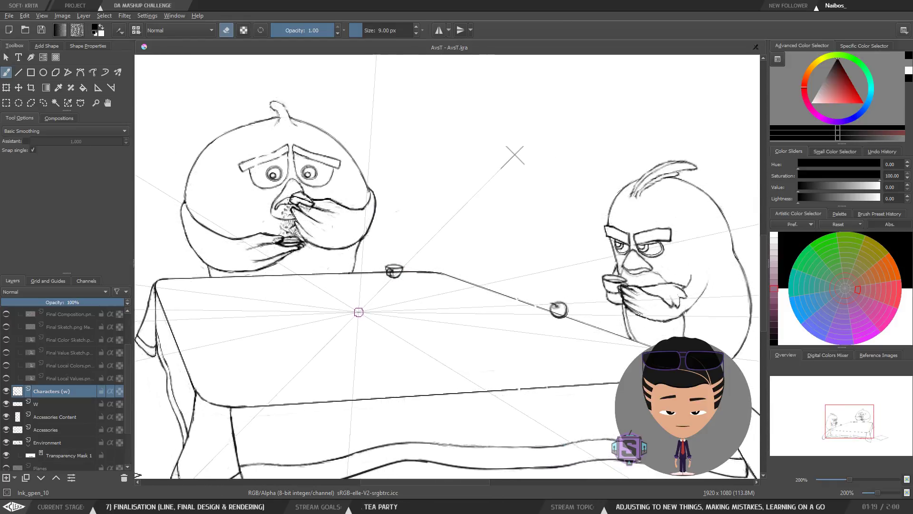
pyautogui.moveTo(376, 293); pyautogui.dragTo(506, 376)
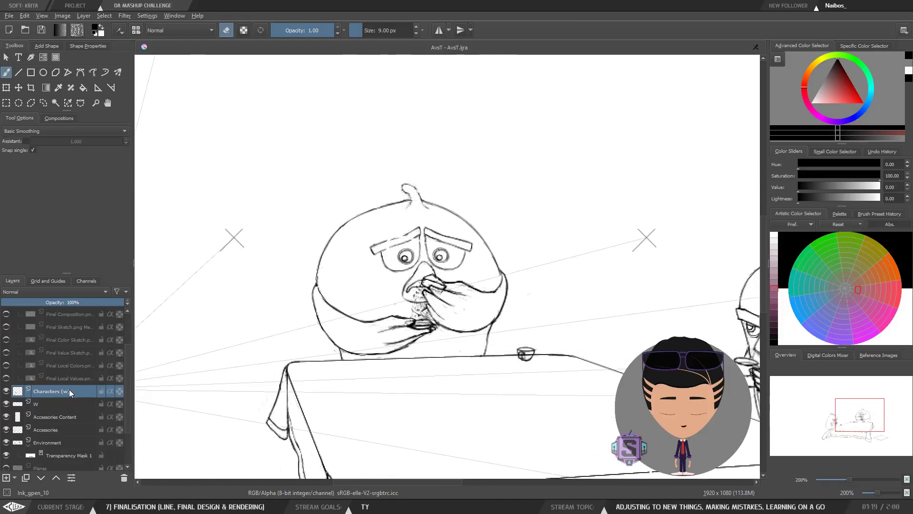
pyautogui.press('+')
pyautogui.press('+')
pyautogui.press('+')
pyautogui.moveTo(317, 217); pyautogui.dragTo(414, 238)
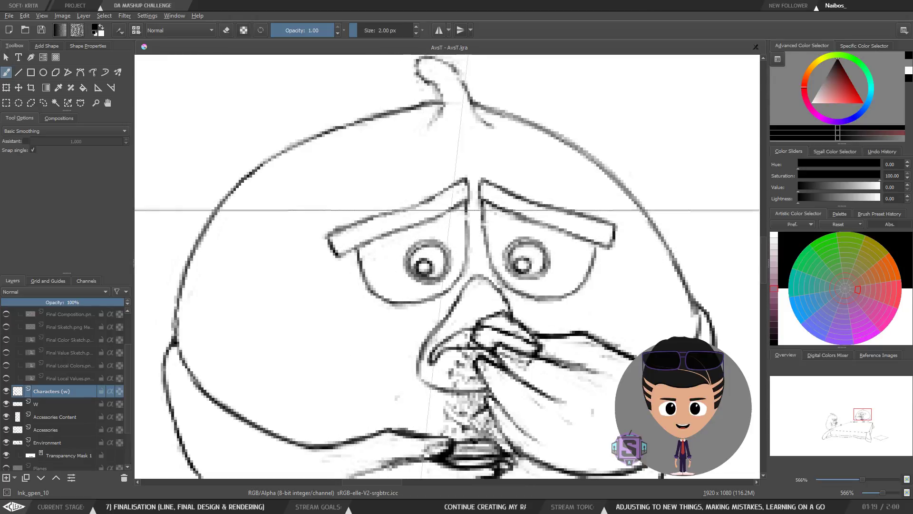
pyautogui.scroll(-3, 408, 236)
pyautogui.scroll(3, 467, 288)
pyautogui.press('e')
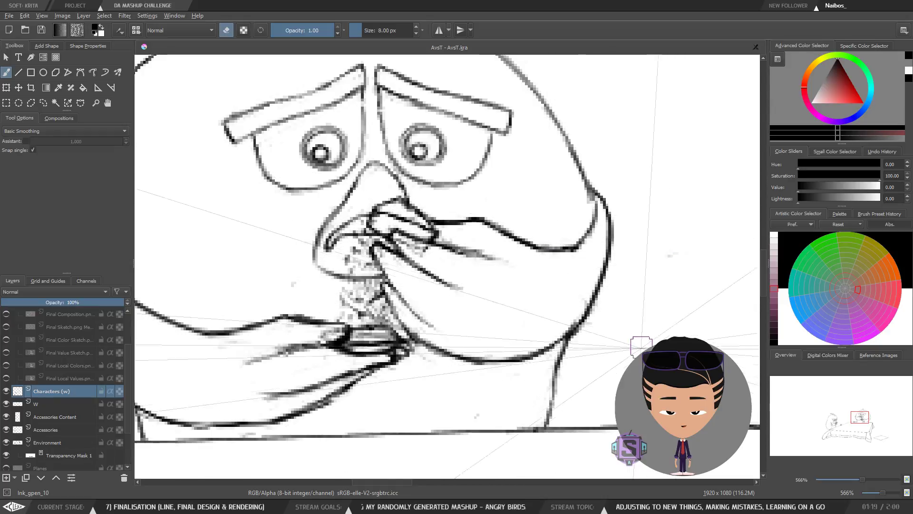
# Erase the stray marks around the round bird's arms and lower body on the Characters (w) layer with the 8 px eraser.
pyautogui.moveTo(642, 346); pyautogui.dragTo(617, 259)
pyautogui.click(55, 416)
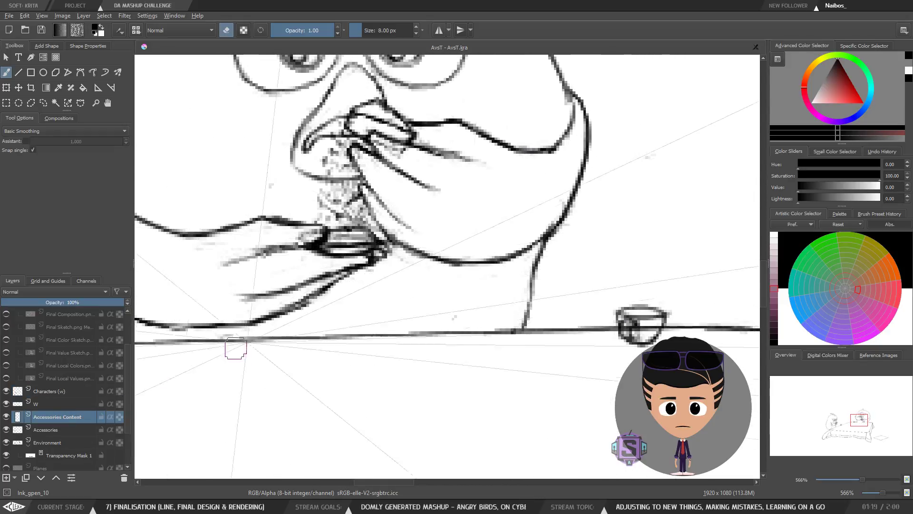
pyautogui.click(59, 430)
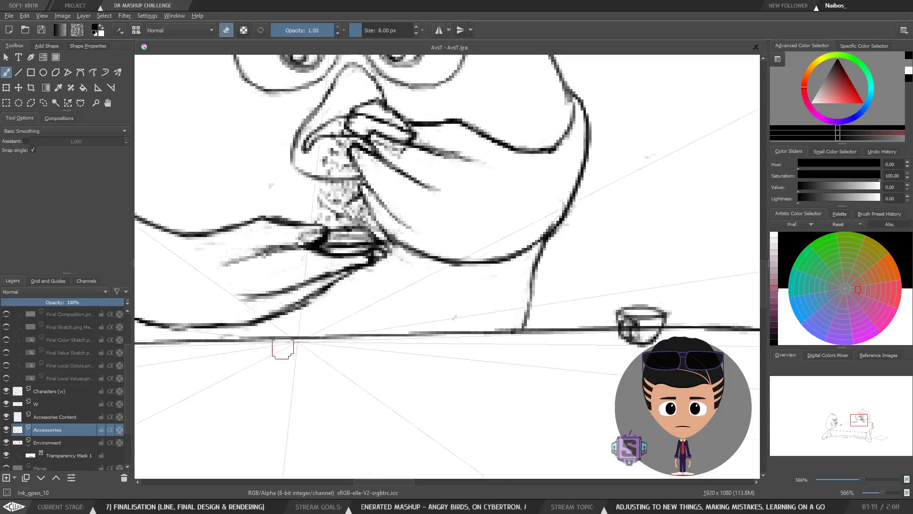
pyautogui.click(62, 389)
pyautogui.moveTo(509, 205); pyautogui.dragTo(536, 190)
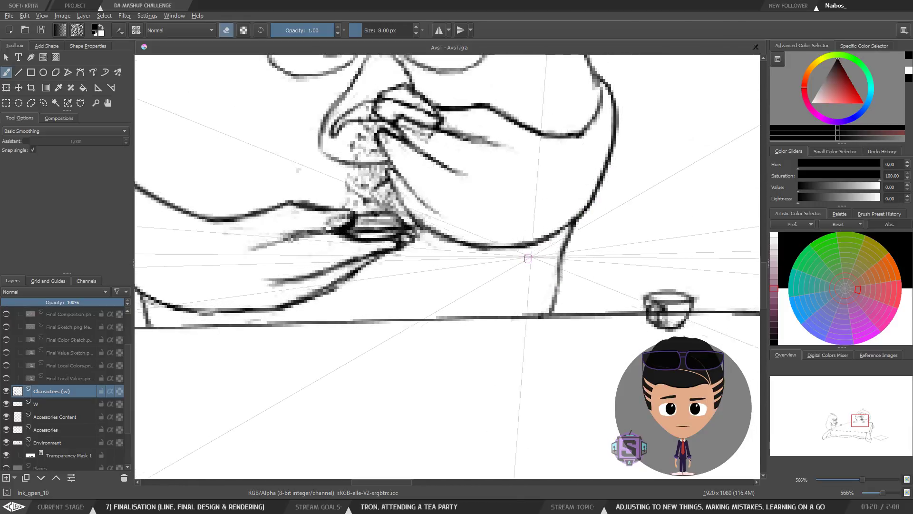
pyautogui.moveTo(431, 244); pyautogui.dragTo(527, 269)
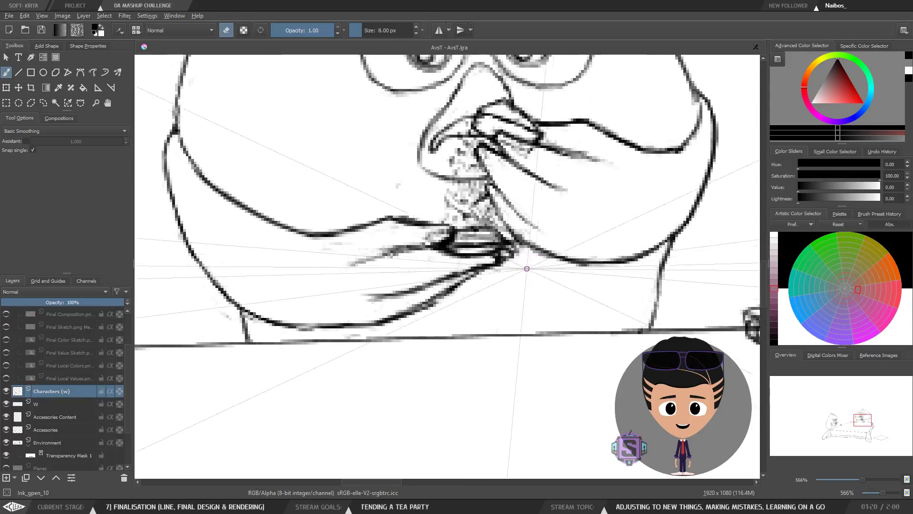
pyautogui.moveTo(470, 317); pyautogui.dragTo(552, 294)
pyautogui.moveTo(440, 310)
pyautogui.mouseDown()
pyautogui.moveTo(422, 308)
pyautogui.moveTo(459, 310)
pyautogui.moveTo(359, 310)
pyautogui.moveTo(306, 294)
pyautogui.mouseUp()
# Clean up stray pixels along the round bird's outer arm and the side of its head with the 8 px eraser.
pyautogui.moveTo(261, 235); pyautogui.dragTo(285, 310)
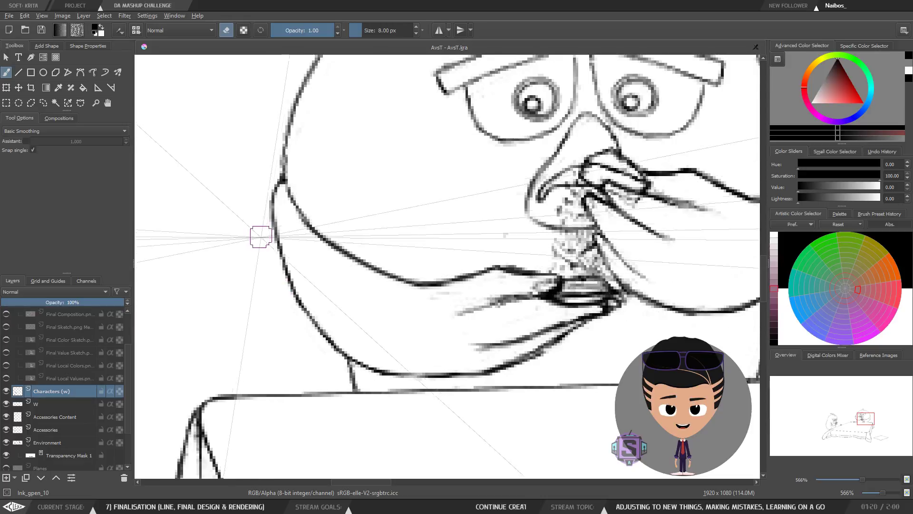
pyautogui.moveTo(266, 228); pyautogui.dragTo(278, 256)
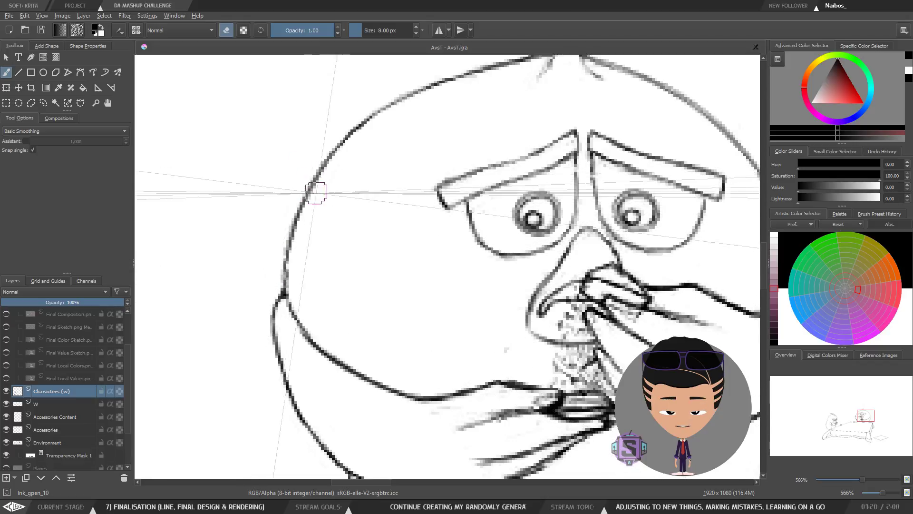
pyautogui.moveTo(338, 295); pyautogui.dragTo(311, 297)
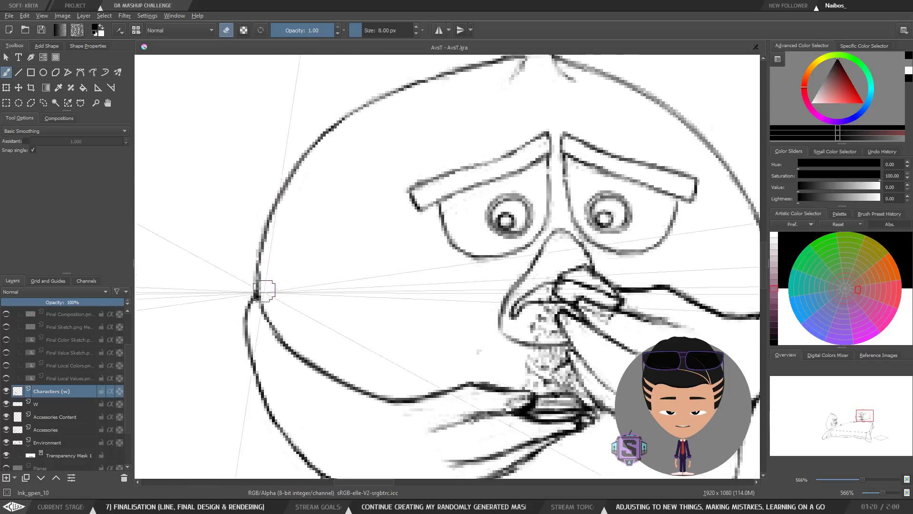
pyautogui.moveTo(354, 199); pyautogui.dragTo(331, 326)
pyautogui.press('e')
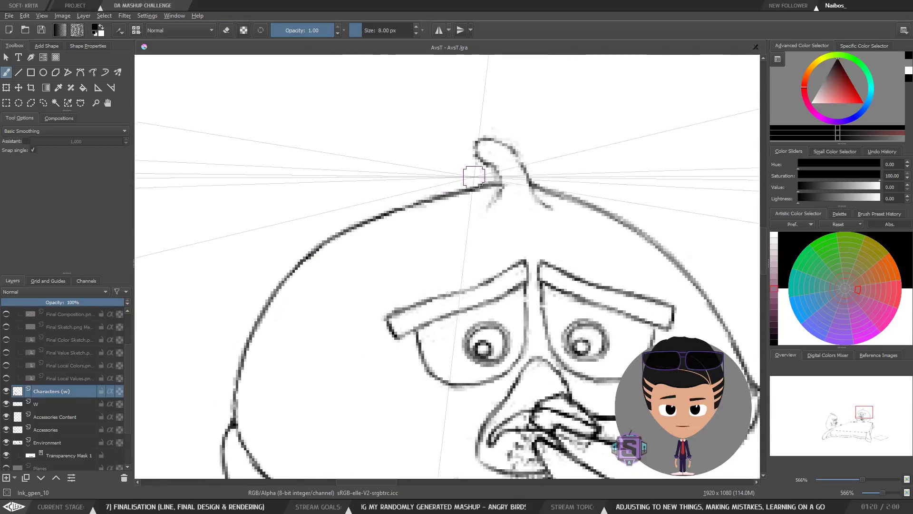
# Clean up the specks and rough edges around the stem on the round bird's head with the 8 px eraser.
pyautogui.moveTo(539, 244)
pyautogui.mouseDown()
pyautogui.moveTo(469, 240)
pyautogui.moveTo(442, 210)
pyautogui.mouseUp()
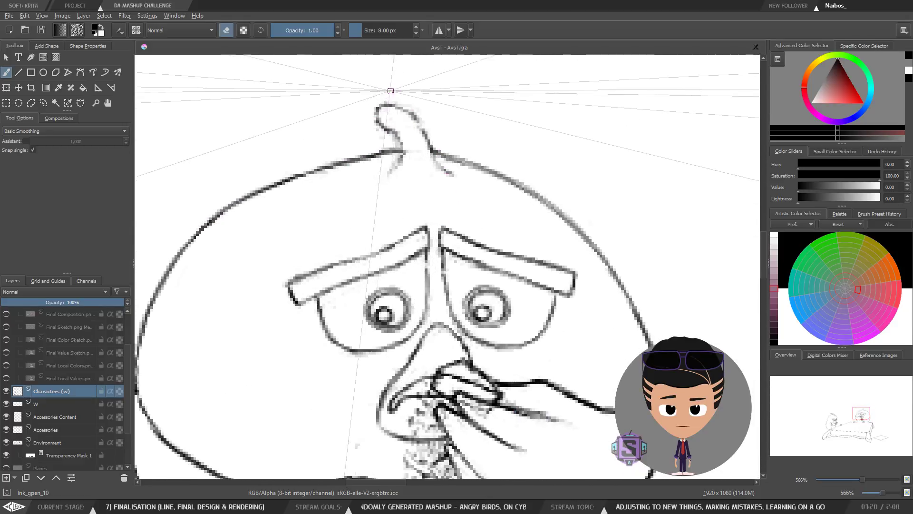
pyautogui.press('e')
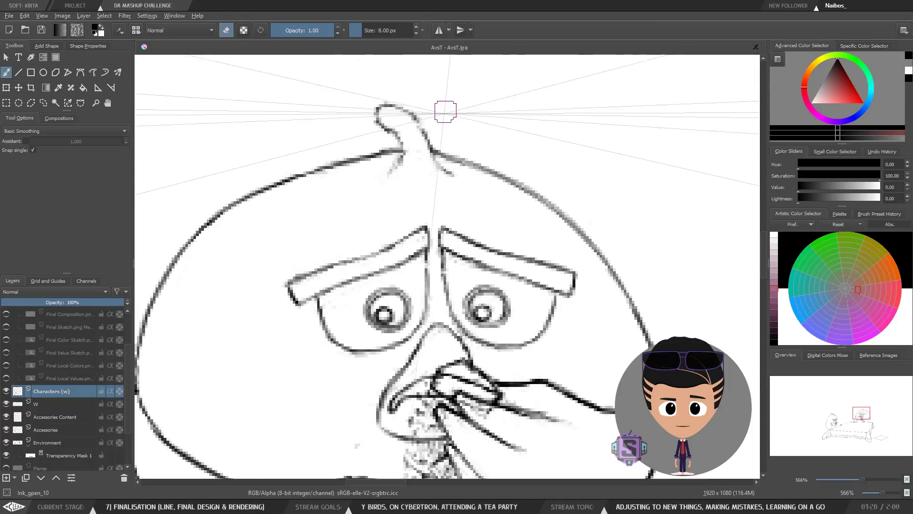
pyautogui.press('-')
pyautogui.press('-')
pyautogui.press('+')
pyautogui.press('+')
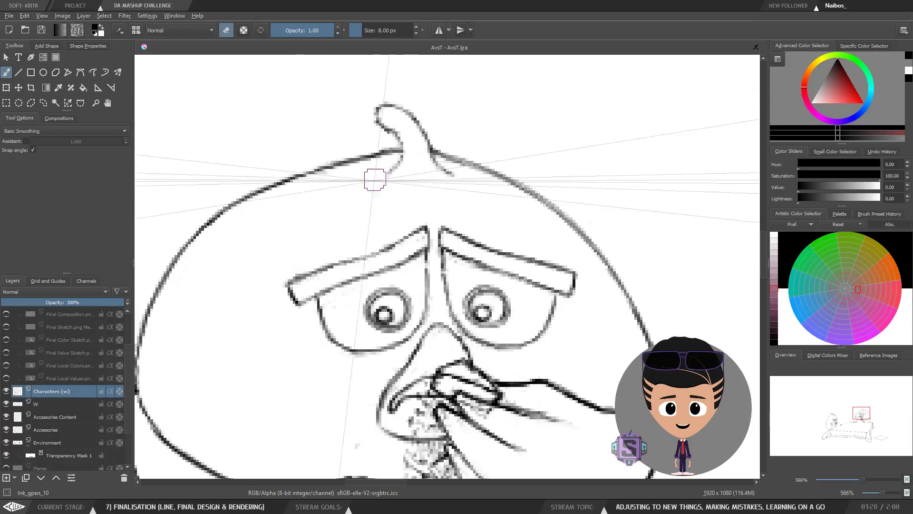
pyautogui.press('e')
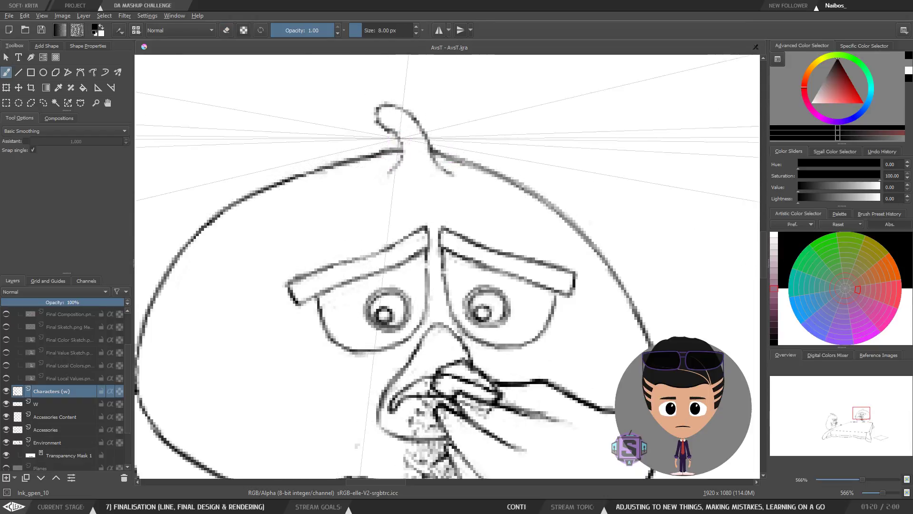
# Unmirror the canvas and examine the cleaned round bird up close and together with the table and the left bird.
pyautogui.press('-')
pyautogui.press('-')
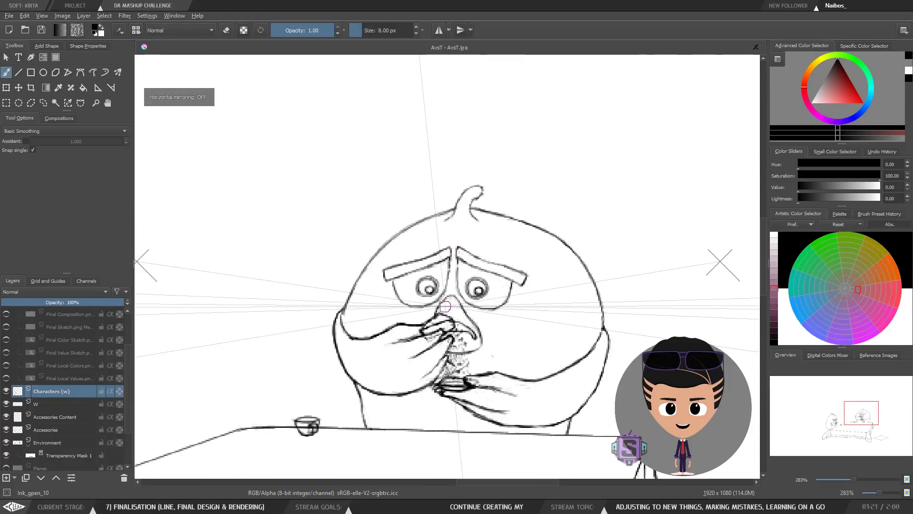
pyautogui.press('+')
pyautogui.press('+')
pyautogui.press('-')
pyautogui.press('-')
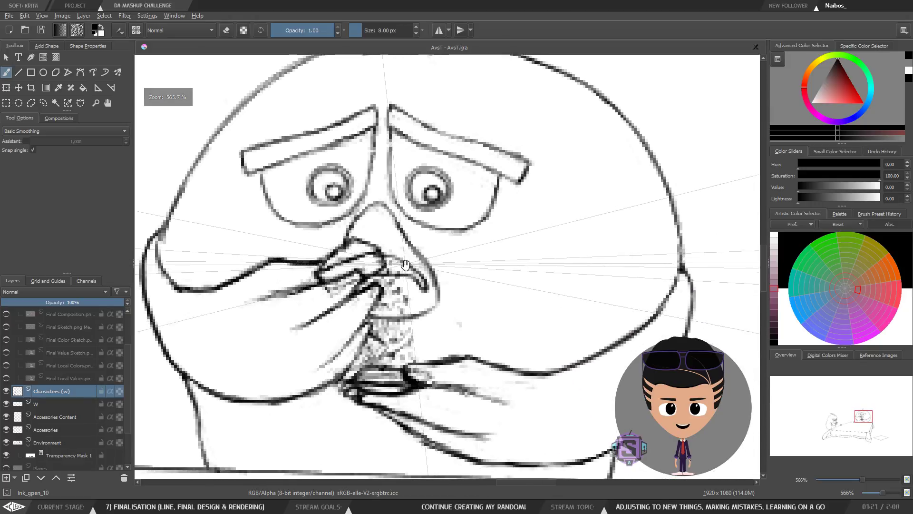
pyautogui.moveTo(419, 360); pyautogui.dragTo(412, 350)
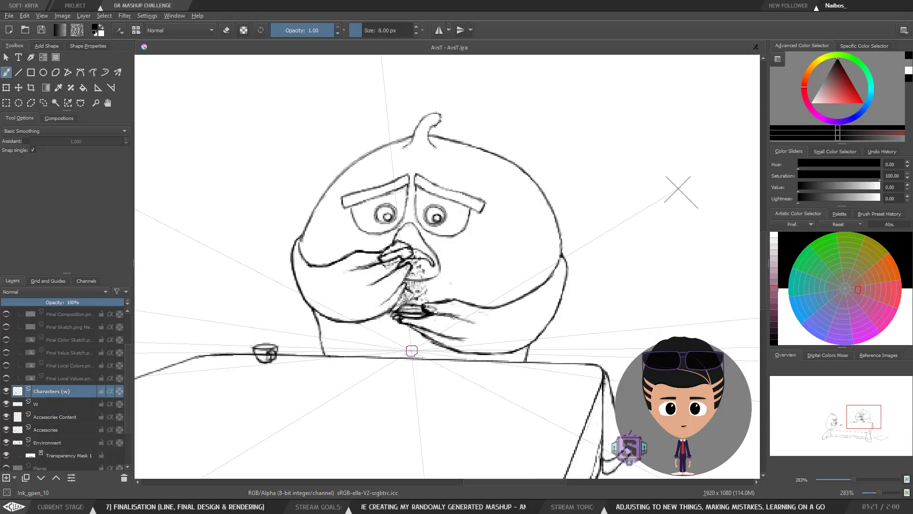
pyautogui.press('-')
pyautogui.press('-')
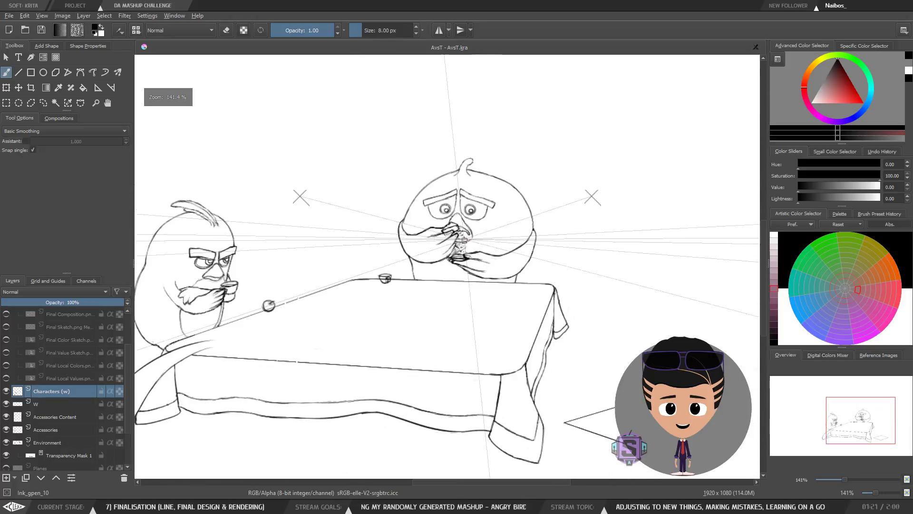
pyautogui.moveTo(464, 241)
pyautogui.mouseDown()
pyautogui.moveTo(559, 218)
pyautogui.moveTo(512, 226)
pyautogui.moveTo(513, 260)
pyautogui.mouseUp()
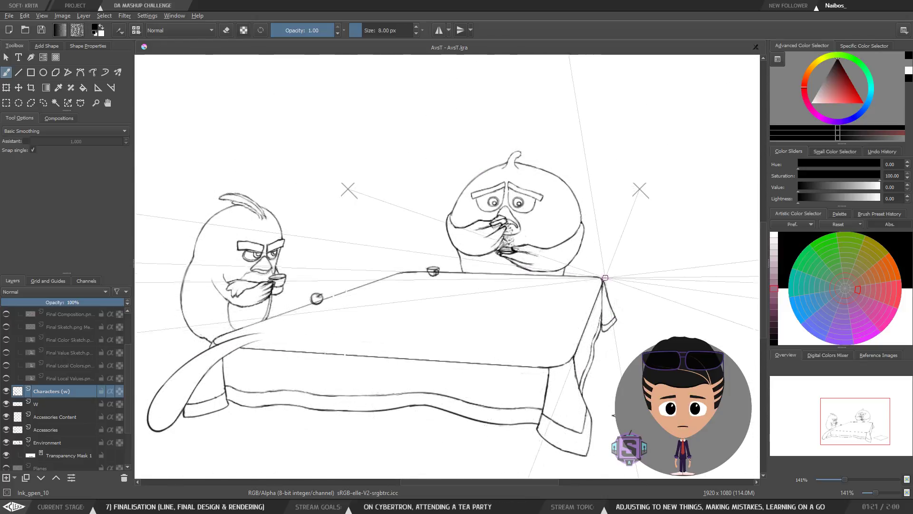
pyautogui.scroll(2, 317, 322)
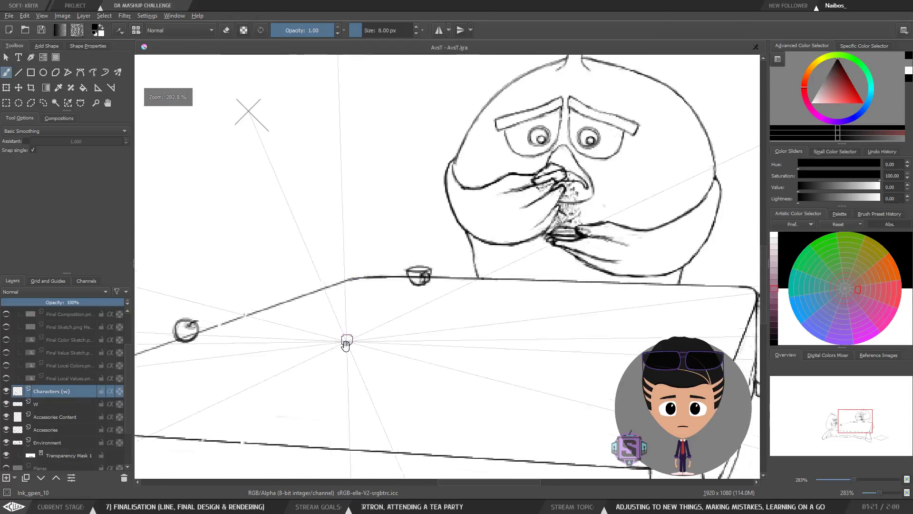
pyautogui.scroll(-2, 321, 331)
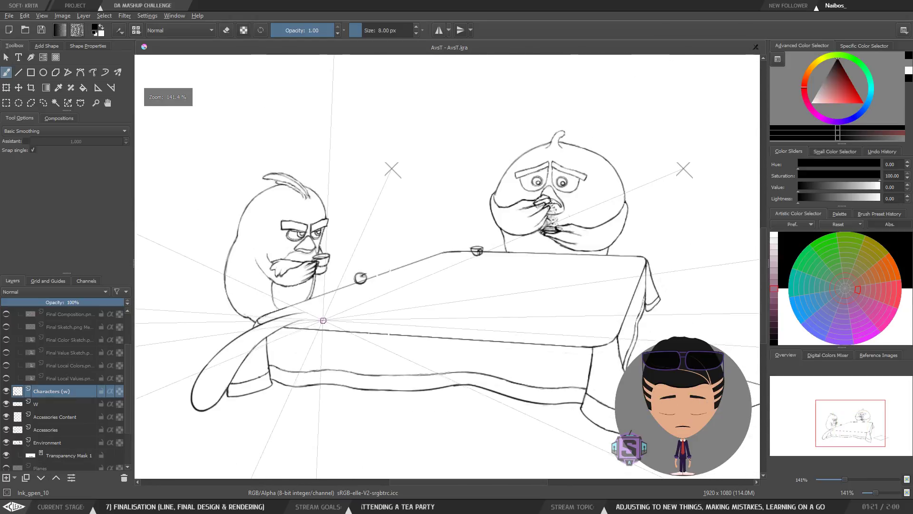
pyautogui.moveTo(443, 325)
pyautogui.mouseDown()
pyautogui.moveTo(387, 333)
pyautogui.moveTo(414, 320)
pyautogui.moveTo(413, 328)
pyautogui.moveTo(407, 304)
pyautogui.mouseUp()
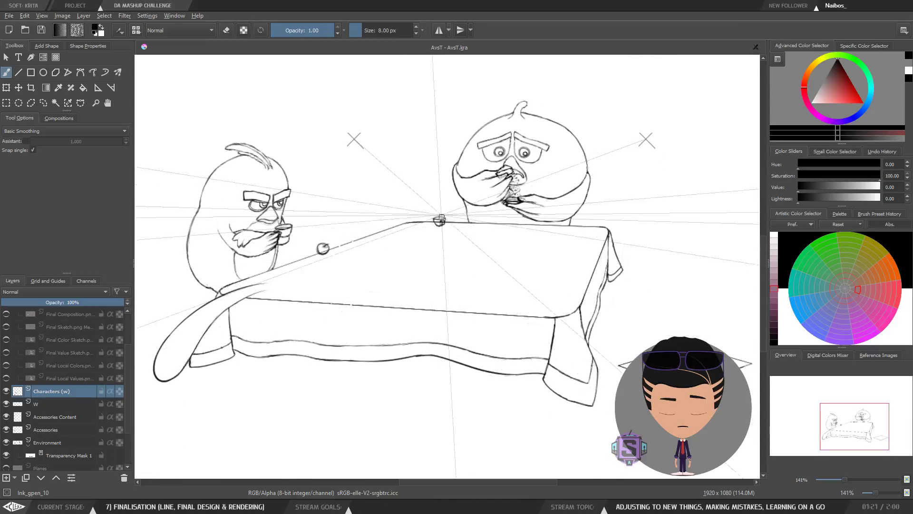
pyautogui.moveTo(441, 218); pyautogui.dragTo(391, 289)
pyautogui.moveTo(398, 282); pyautogui.dragTo(395, 244)
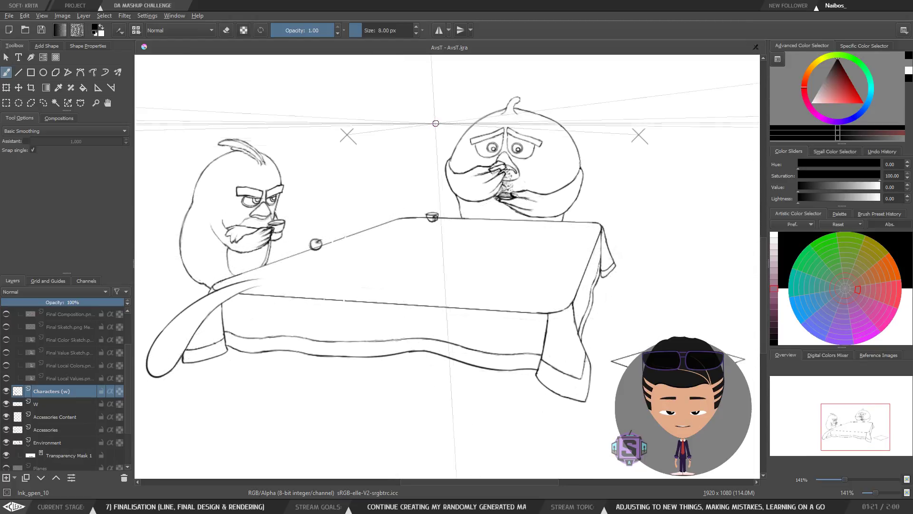
pyautogui.moveTo(456, 201); pyautogui.dragTo(468, 217)
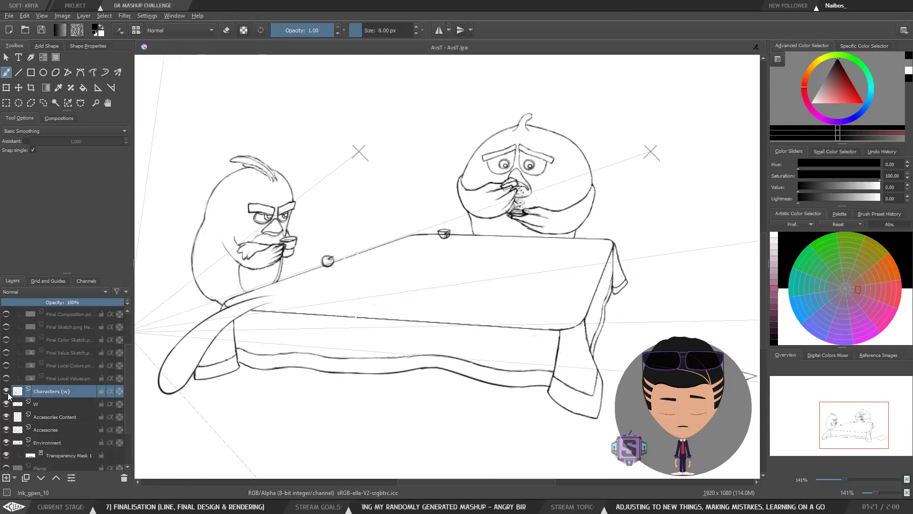
# Hide the Characters (w) layer, briefly check the Final Value Sketch reference, and show the Final Sketch layer under the line art at 100% zoom.
pyautogui.moveTo(7, 401)
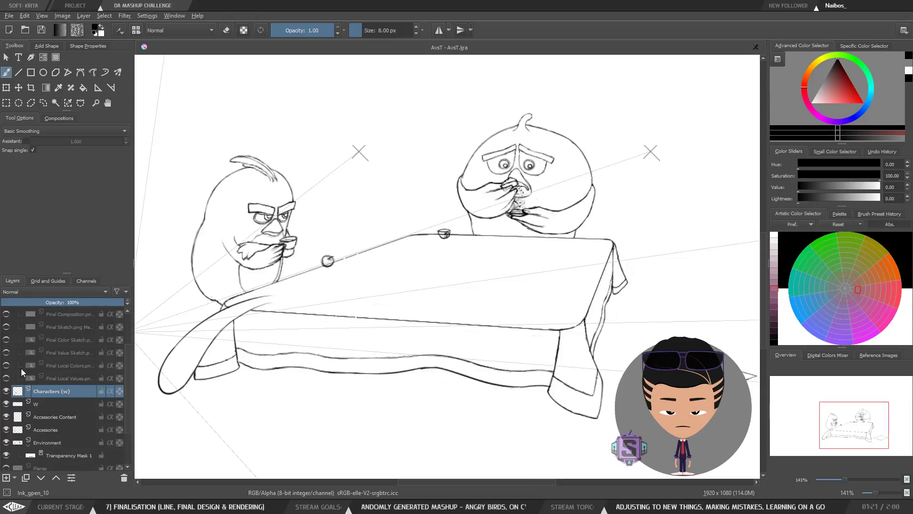
pyautogui.click(6, 391)
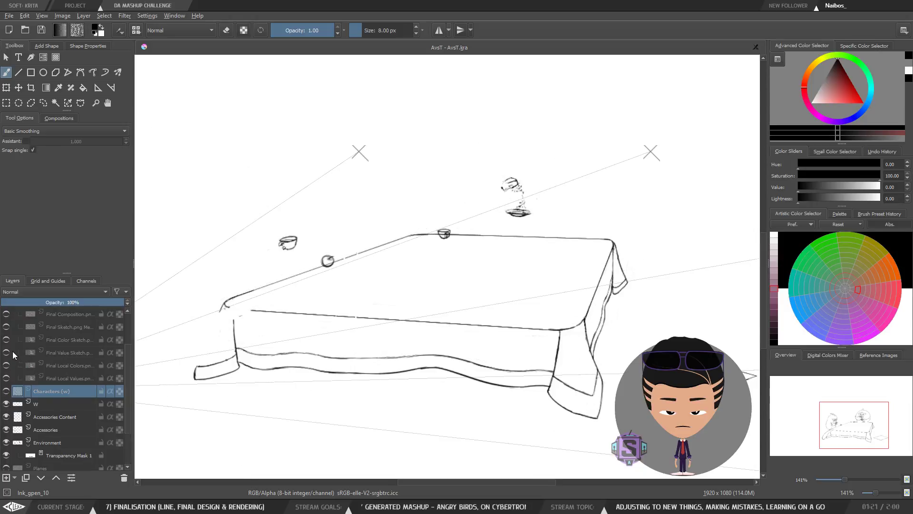
pyautogui.click(6, 339)
pyautogui.click(6, 339)
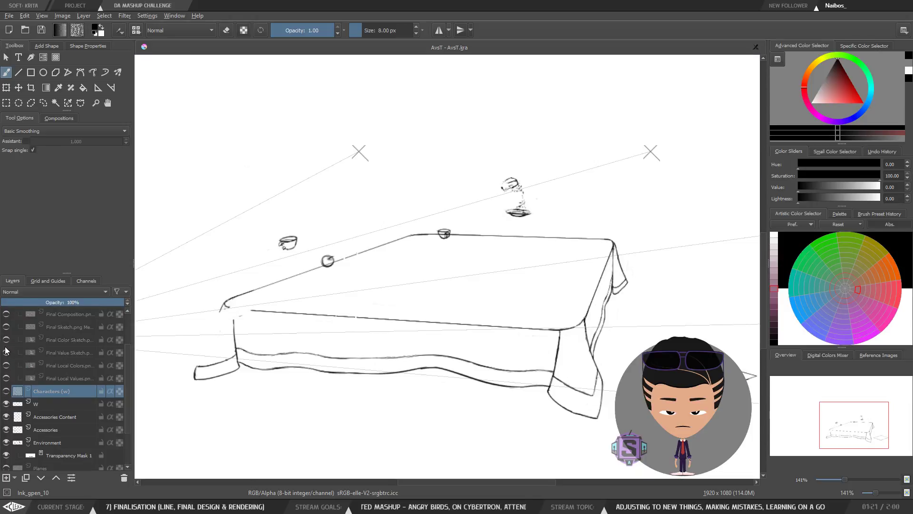
pyautogui.click(6, 353)
pyautogui.click(7, 352)
pyautogui.click(6, 353)
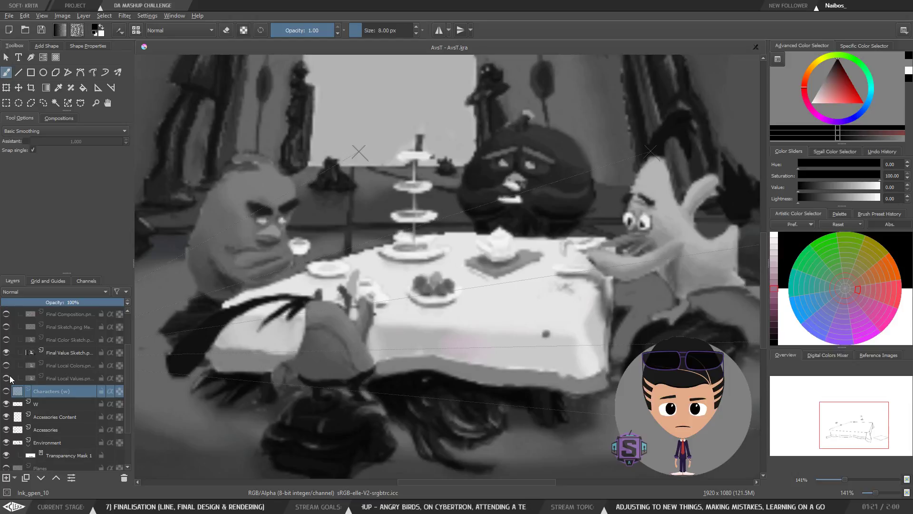
pyautogui.click(6, 352)
pyautogui.click(6, 327)
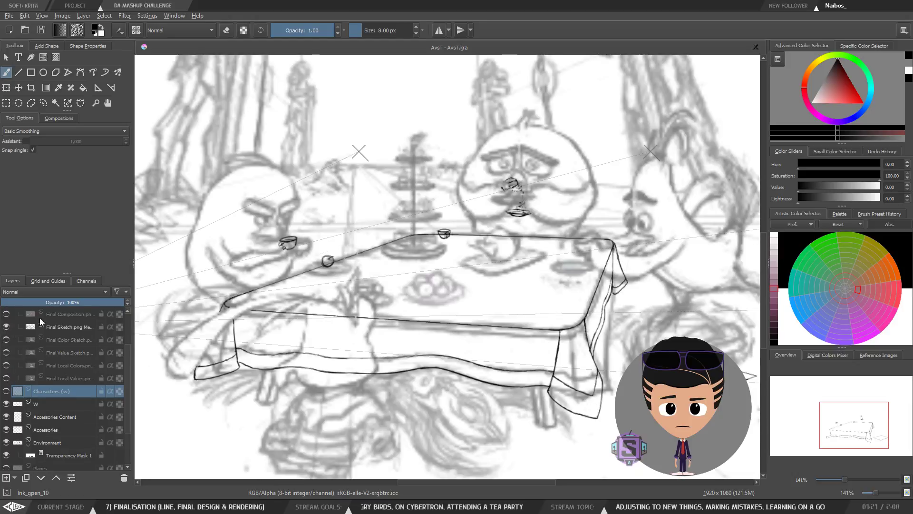
pyautogui.press('1')
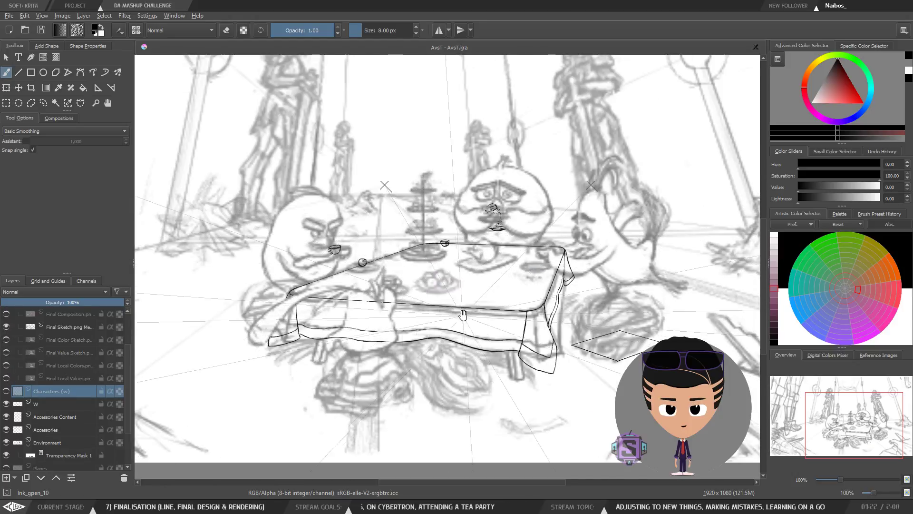
pyautogui.moveTo(463, 315); pyautogui.dragTo(442, 275)
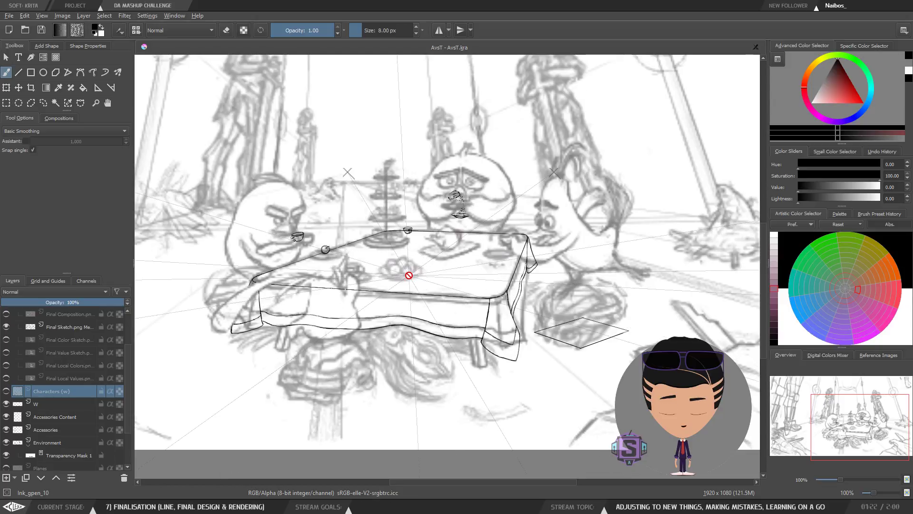
# Toggle the Characters (w) layer on and off to compare the inked birds with the sketch, leaving the layer visible.
pyautogui.click(7, 392)
pyautogui.click(6, 391)
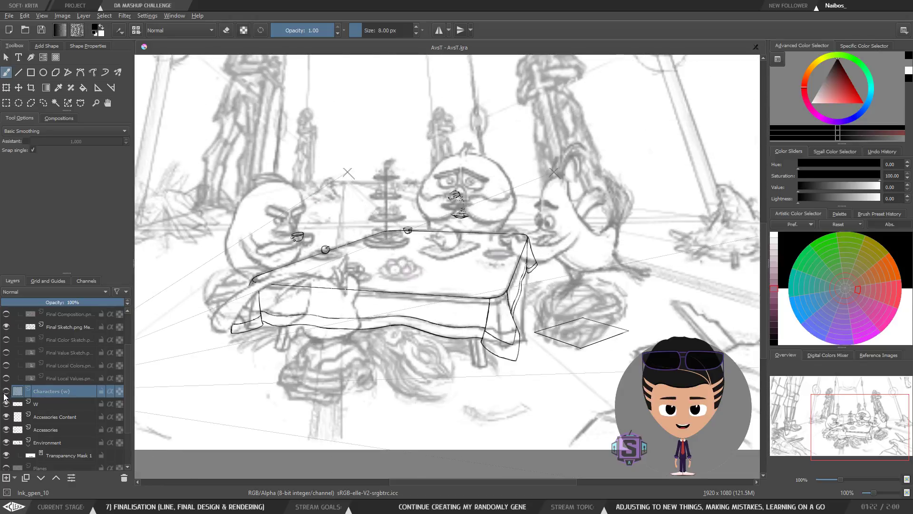
pyautogui.click(6, 392)
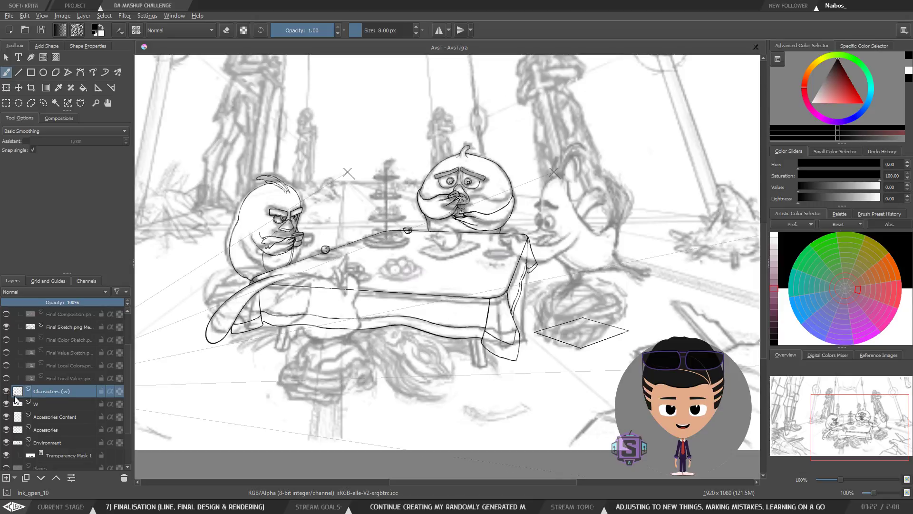
pyautogui.click(7, 391)
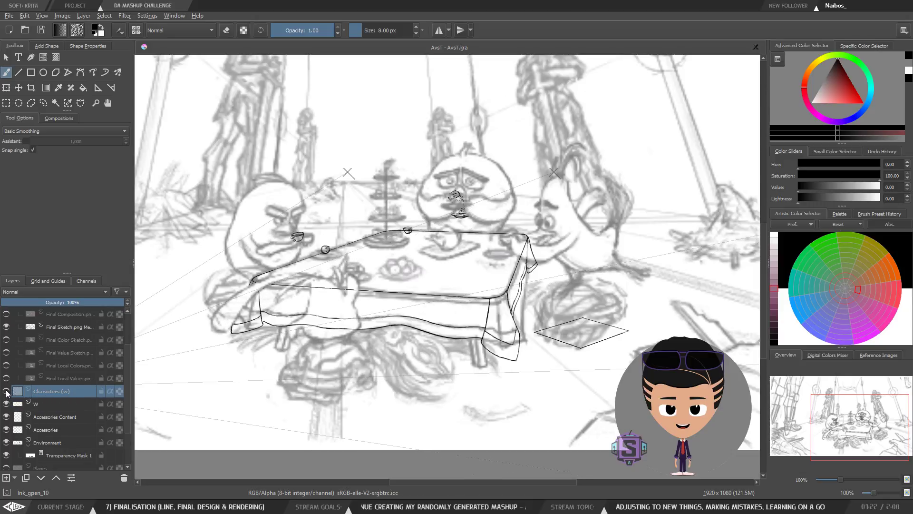
pyautogui.click(6, 391)
pyautogui.click(7, 391)
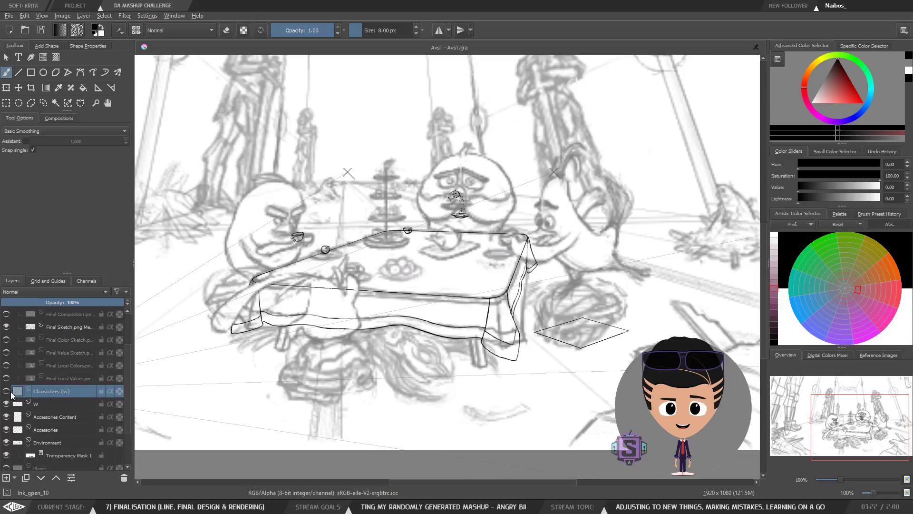
pyautogui.click(6, 392)
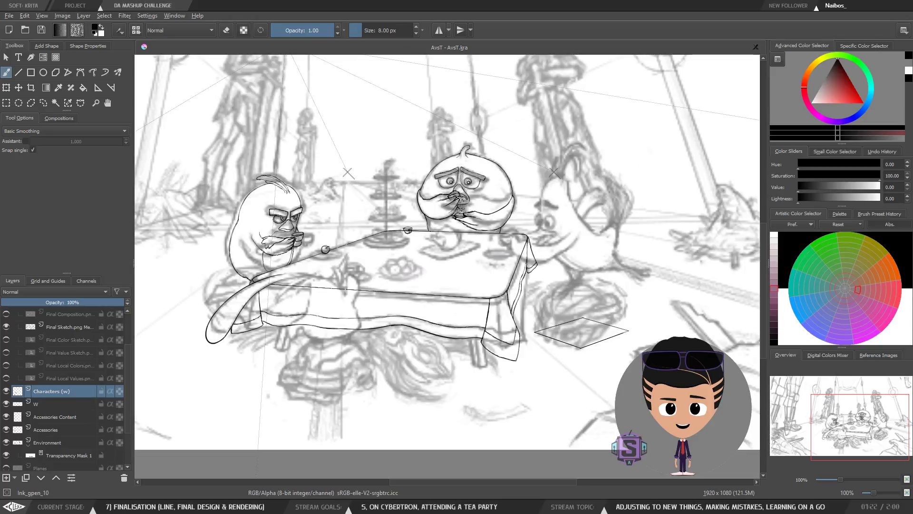
pyautogui.moveTo(448, 192); pyautogui.dragTo(456, 227)
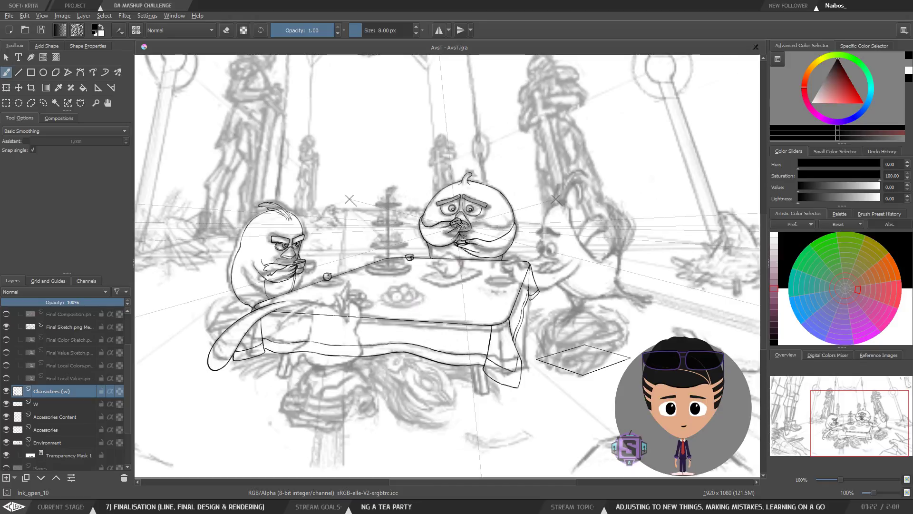
pyautogui.scroll(1, 405, 275)
pyautogui.scroll(-1, 404, 274)
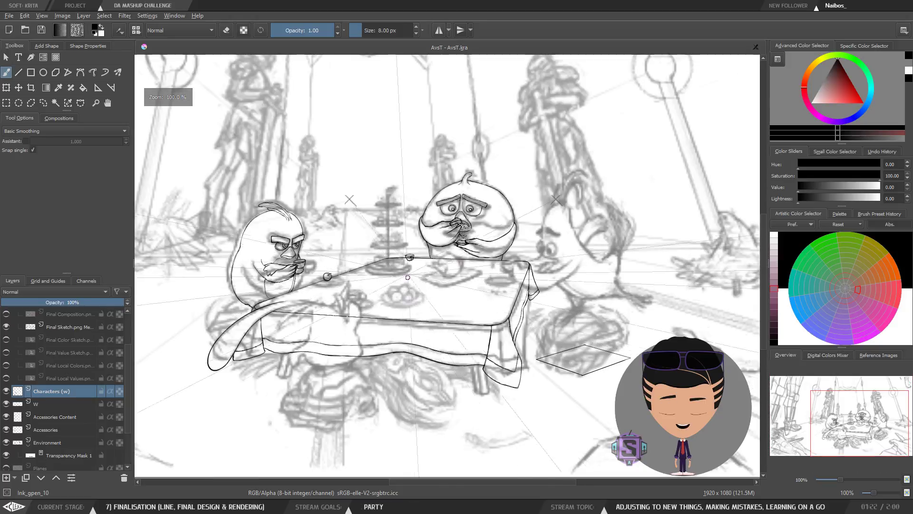
pyautogui.scroll(-2, 408, 277)
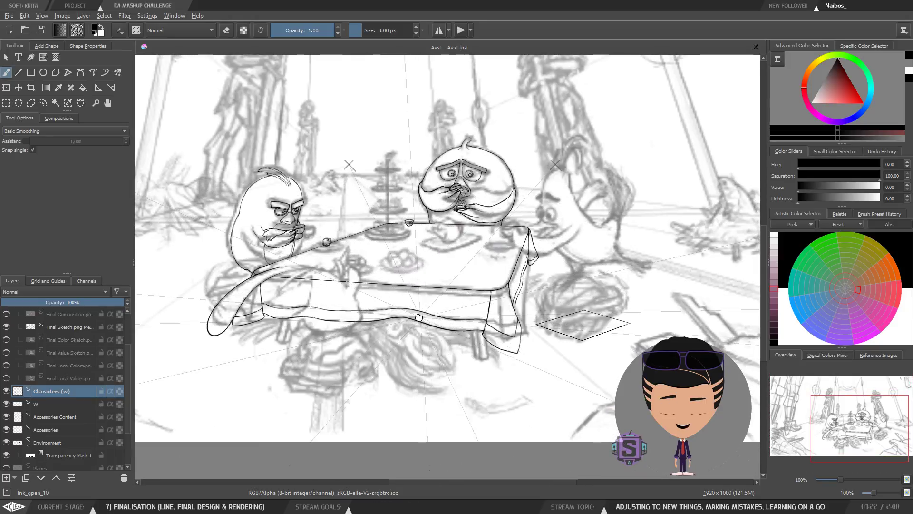
pyautogui.moveTo(419, 317); pyautogui.dragTo(406, 310)
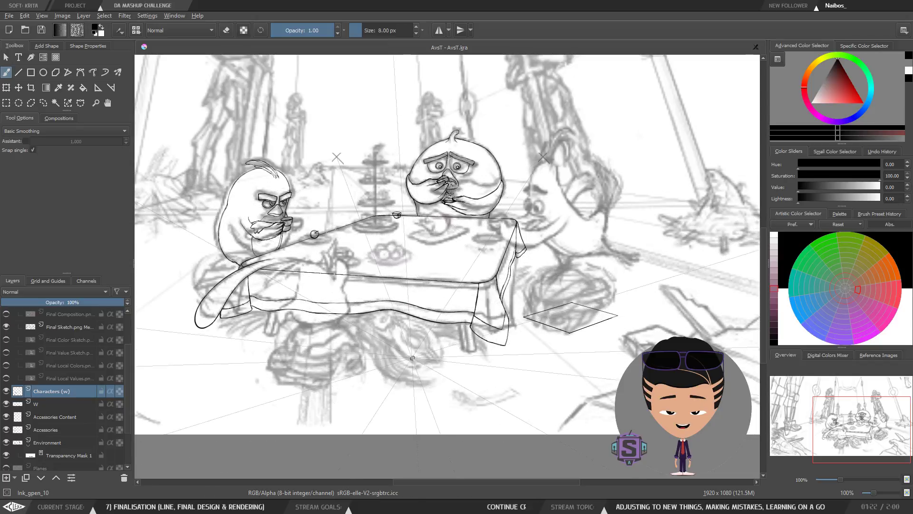
pyautogui.press('1')
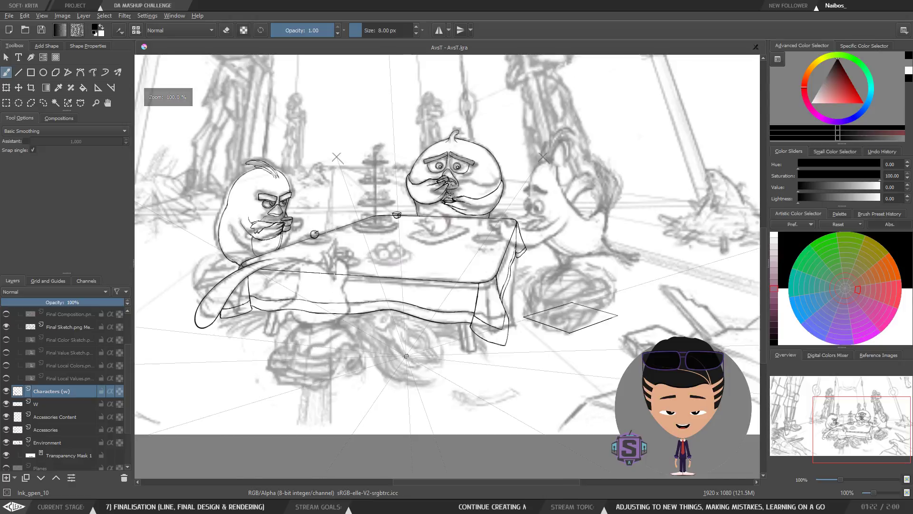
pyautogui.moveTo(406, 356)
pyautogui.mouseDown()
pyautogui.moveTo(415, 380)
pyautogui.moveTo(404, 341)
pyautogui.mouseUp()
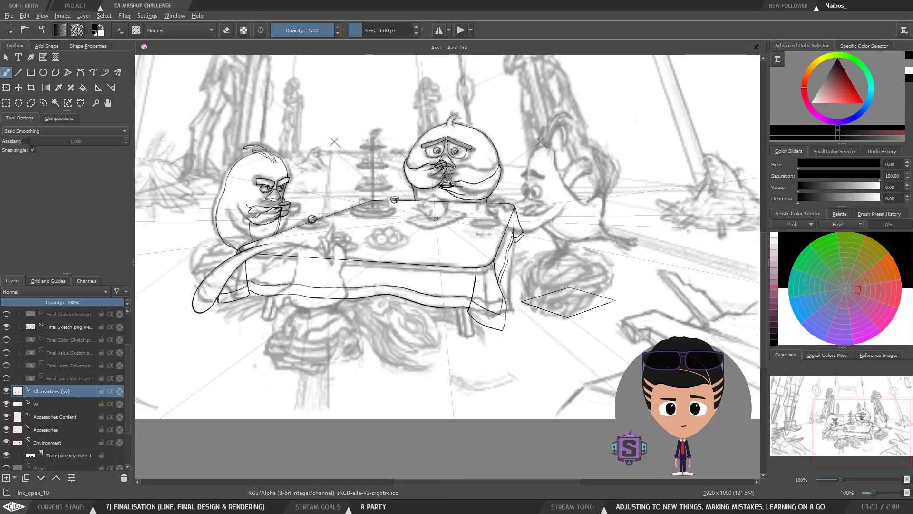
# Draw a demonstration staircase line rising across the background above the birds, and undo it.
pyautogui.moveTo(397, 182); pyautogui.dragTo(437, 318)
pyautogui.moveTo(382, 225)
pyautogui.mouseDown()
pyautogui.moveTo(405, 190)
pyautogui.moveTo(458, 167)
pyautogui.moveTo(458, 148)
pyautogui.moveTo(483, 145)
pyautogui.moveTo(510, 102)
pyautogui.moveTo(548, 95)
pyautogui.mouseUp()
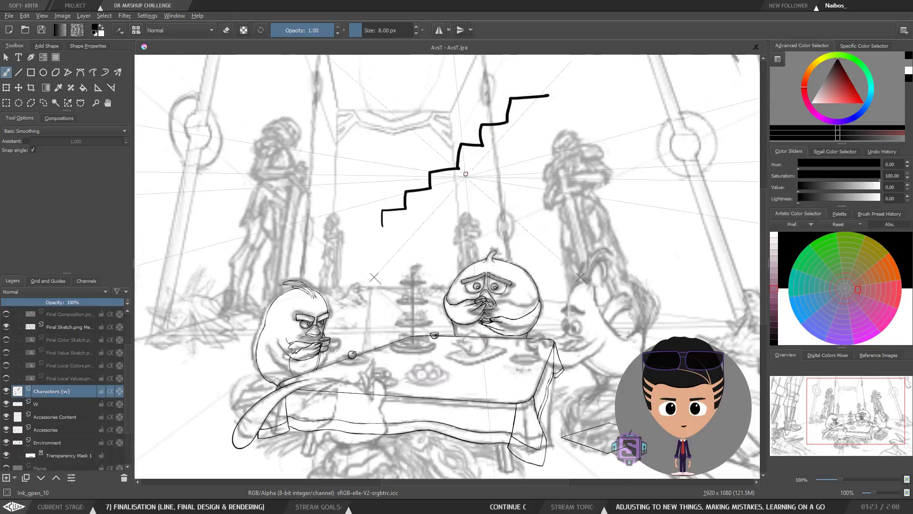
pyautogui.hotkey('ctrl', 'z')
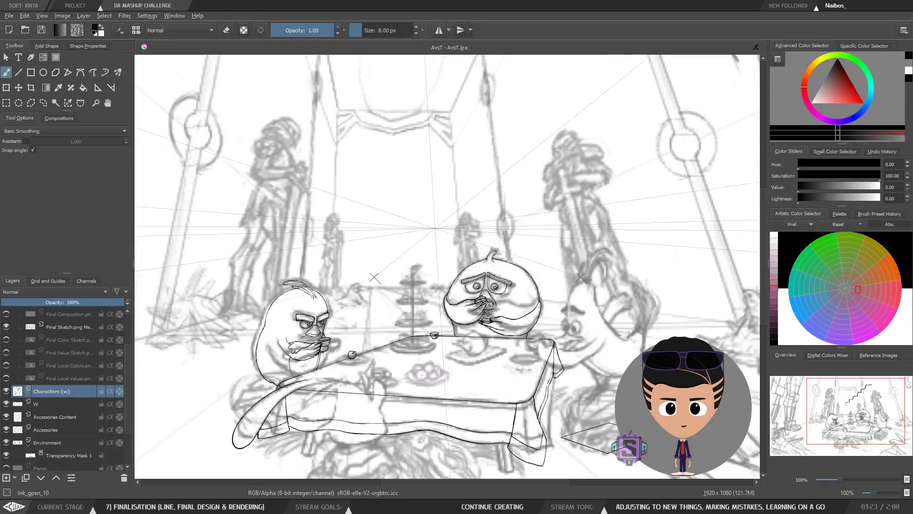
pyautogui.hotkey('ctrl', 'z')
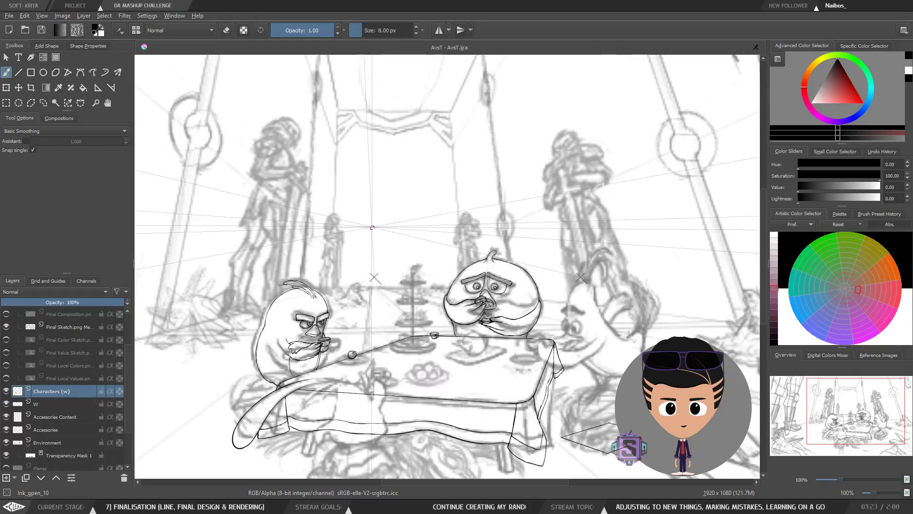
# Sketch a tiny step and one very tall step above the table as a comparison, and undo these strokes.
pyautogui.moveTo(370, 227); pyautogui.dragTo(383, 223)
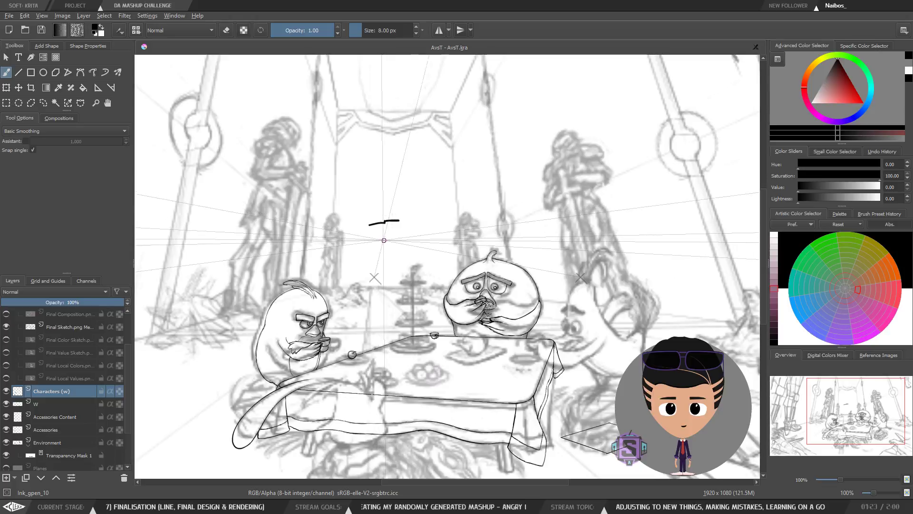
pyautogui.moveTo(430, 237)
pyautogui.mouseDown()
pyautogui.moveTo(428, 57)
pyautogui.moveTo(505, 56)
pyautogui.mouseUp()
pyautogui.scroll(-3, 469, 204)
pyautogui.scroll(3, 445, 271)
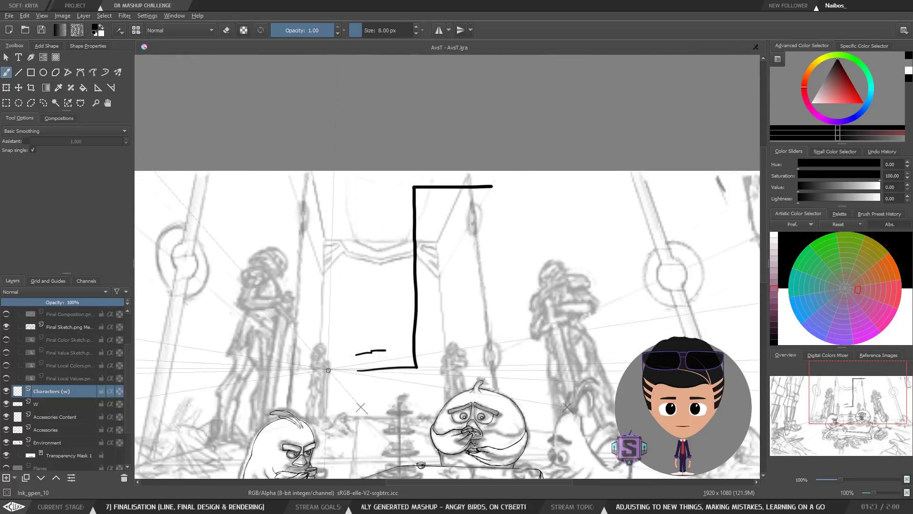
pyautogui.moveTo(314, 370); pyautogui.dragTo(367, 305)
pyautogui.hotkey('ctrl', 'z')
pyautogui.moveTo(356, 352)
pyautogui.mouseDown()
pyautogui.moveTo(352, 327)
pyautogui.moveTo(367, 199)
pyautogui.moveTo(440, 185)
pyautogui.mouseUp()
pyautogui.hotkey('ctrl', 'z')
pyautogui.hotkey('ctrl', 'z')
pyautogui.hotkey('ctrl', 'z')
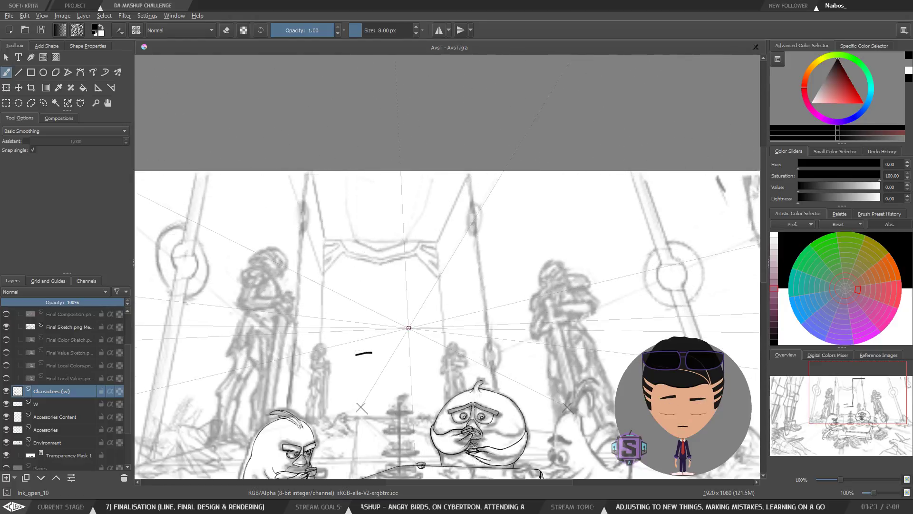
# Draw a flight of small steps rising diagonally above the birds, adding a second parallel edge and connecting lines for depth.
pyautogui.moveTo(414, 391); pyautogui.dragTo(464, 249)
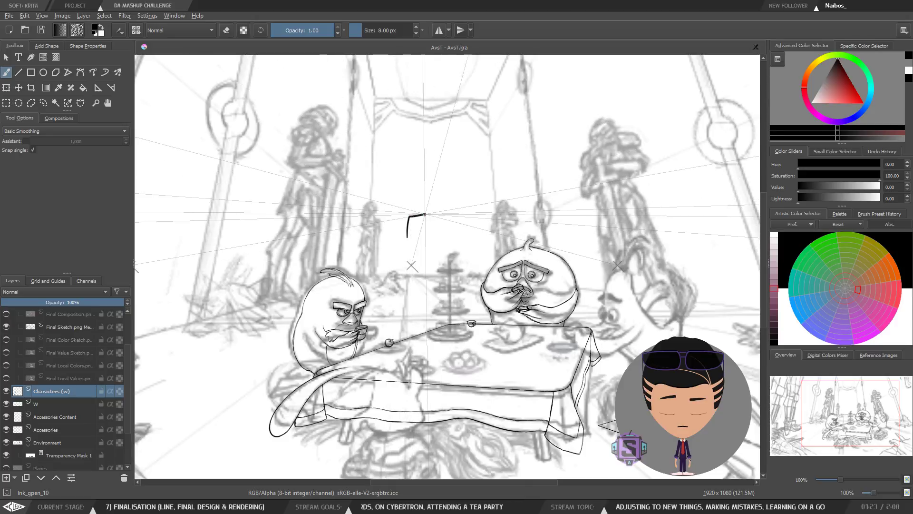
pyautogui.moveTo(425, 214)
pyautogui.mouseDown()
pyautogui.moveTo(431, 192)
pyautogui.moveTo(455, 188)
pyautogui.moveTo(456, 163)
pyautogui.moveTo(484, 161)
pyautogui.moveTo(483, 133)
pyautogui.moveTo(513, 128)
pyautogui.moveTo(511, 107)
pyautogui.moveTo(547, 101)
pyautogui.mouseUp()
pyautogui.scroll(3, 407, 288)
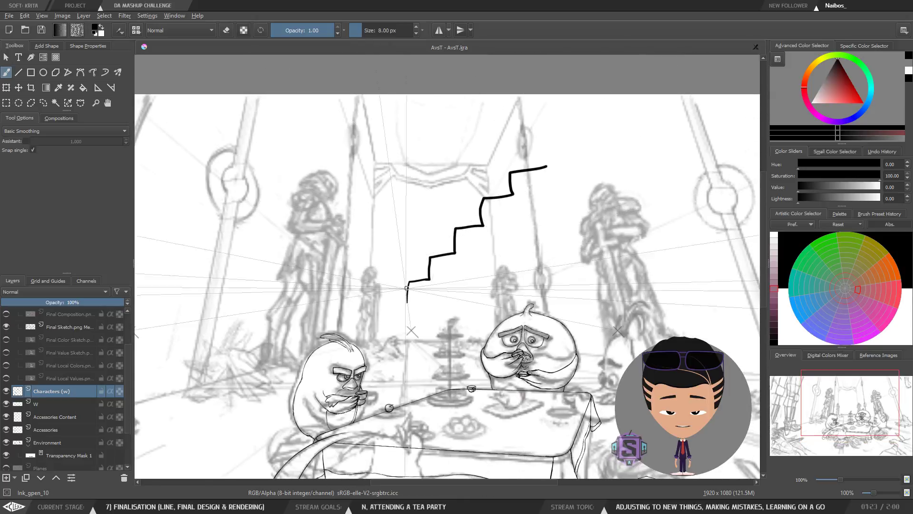
pyautogui.moveTo(420, 267); pyautogui.dragTo(522, 160)
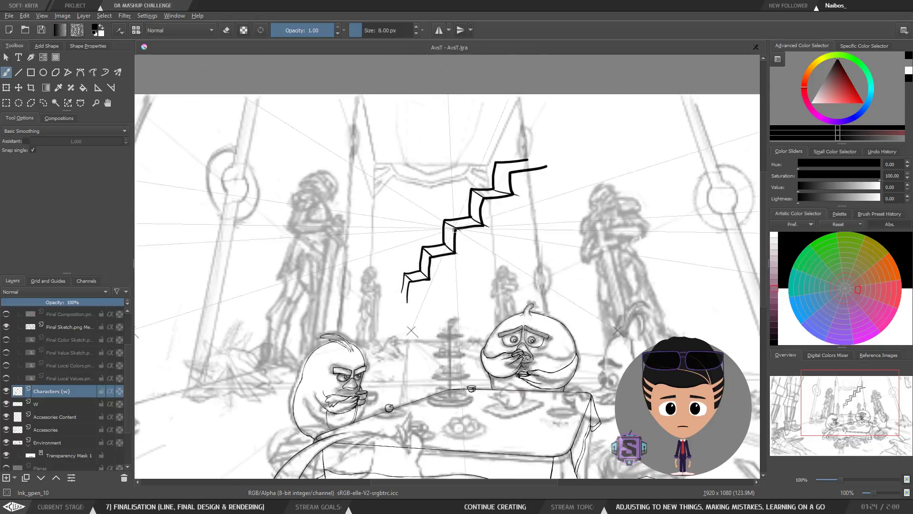
# Draw curved arrows hopping upward from step to step along the lower part of the staircase.
pyautogui.moveTo(391, 283); pyautogui.dragTo(411, 256)
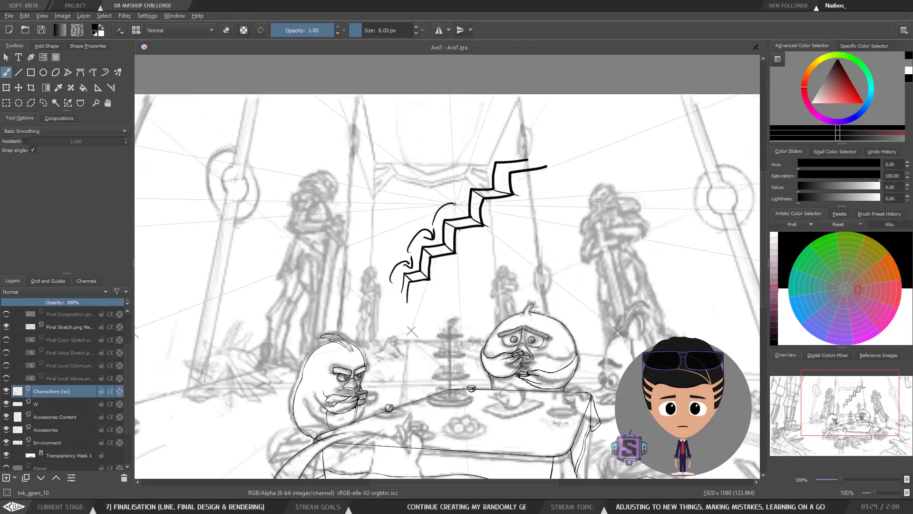
pyautogui.moveTo(454, 204); pyautogui.dragTo(460, 211)
pyautogui.moveTo(451, 209); pyautogui.dragTo(461, 200)
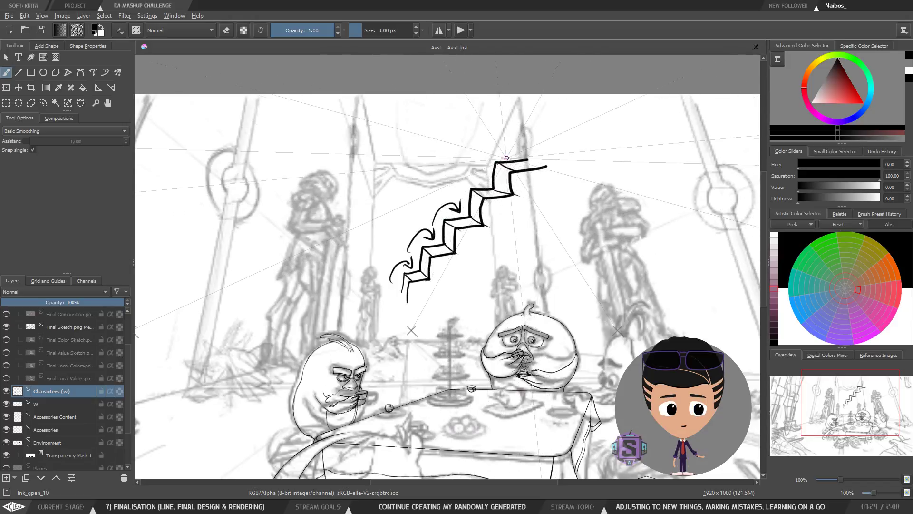
# Extend the top of the staircase with two more steps and add further arrows hopping upward over them.
pyautogui.moveTo(525, 153)
pyautogui.mouseDown()
pyautogui.moveTo(527, 130)
pyautogui.moveTo(550, 139)
pyautogui.moveTo(549, 163)
pyautogui.mouseUp()
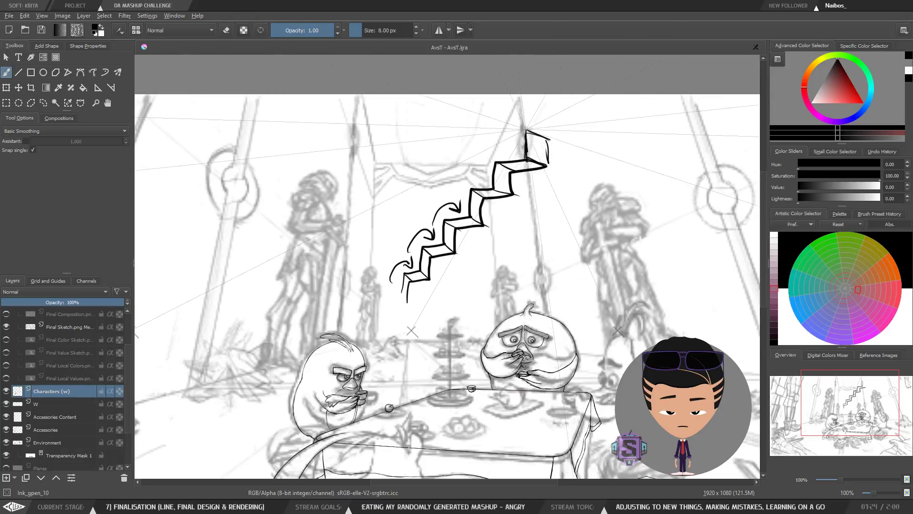
pyautogui.moveTo(527, 131)
pyautogui.mouseDown()
pyautogui.moveTo(559, 141)
pyautogui.moveTo(582, 121)
pyautogui.mouseUp()
pyautogui.moveTo(549, 141)
pyautogui.mouseDown()
pyautogui.moveTo(588, 134)
pyautogui.moveTo(570, 182)
pyautogui.moveTo(588, 154)
pyautogui.moveTo(601, 164)
pyautogui.mouseUp()
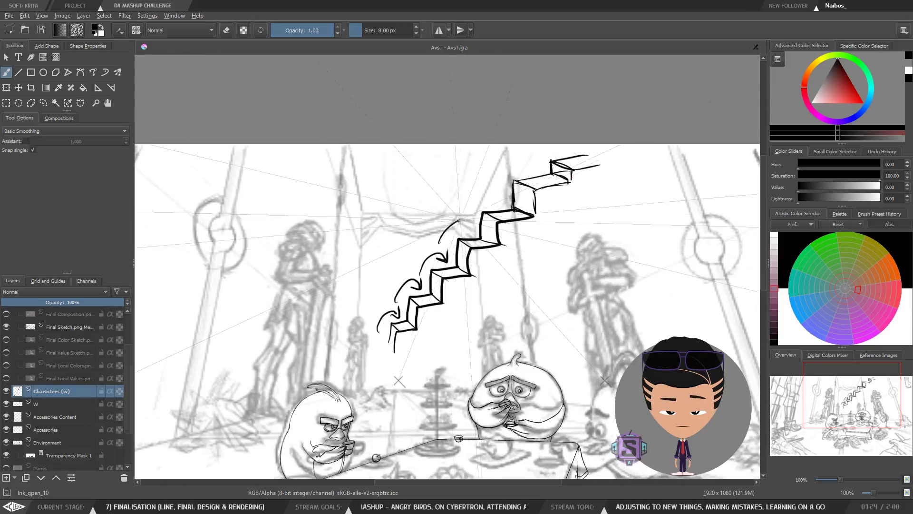
pyautogui.moveTo(438, 243)
pyautogui.mouseDown()
pyautogui.moveTo(474, 204)
pyautogui.moveTo(501, 205)
pyautogui.mouseUp()
pyautogui.moveTo(538, 173); pyautogui.dragTo(552, 164)
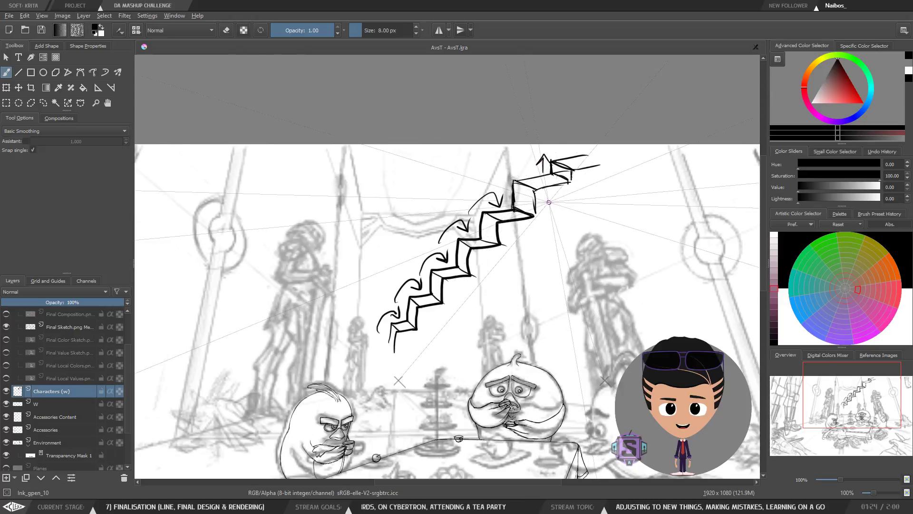
# Select the whole staircase doodle with its arrows above the birds, delete it, and clear the selection.
pyautogui.hotkey('ctrl', 'z')
pyautogui.hotkey('ctrl', 'r')
pyautogui.moveTo(612, 209)
pyautogui.mouseDown()
pyautogui.moveTo(509, 145)
pyautogui.moveTo(390, 212)
pyautogui.moveTo(371, 371)
pyautogui.moveTo(521, 277)
pyautogui.mouseUp()
pyautogui.press('Delete')
pyautogui.hotkey('ctrl', 'shift', 'a')
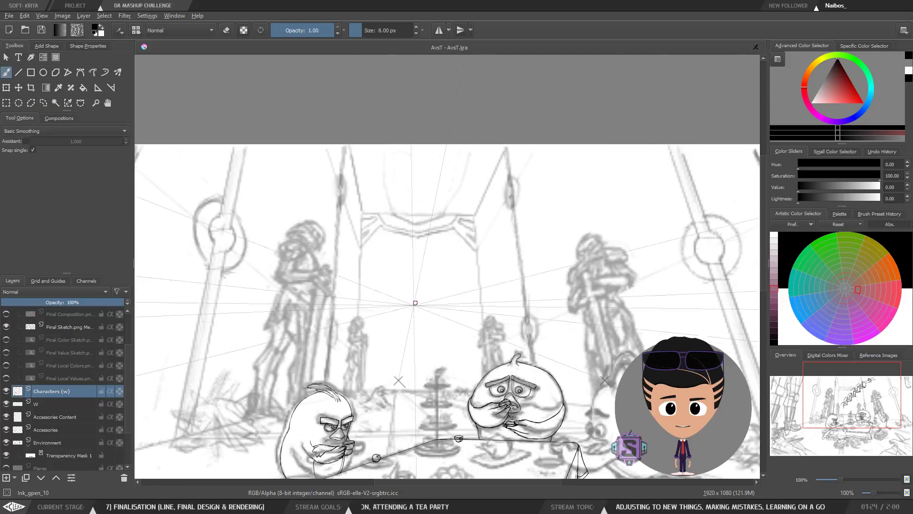
# Sketch a small flight of flat, overlapping steps receding across the open doorway area above the table.
pyautogui.press('b')
pyautogui.moveTo(395, 315)
pyautogui.mouseDown()
pyautogui.moveTo(421, 315)
pyautogui.moveTo(412, 304)
pyautogui.moveTo(395, 315)
pyautogui.mouseUp()
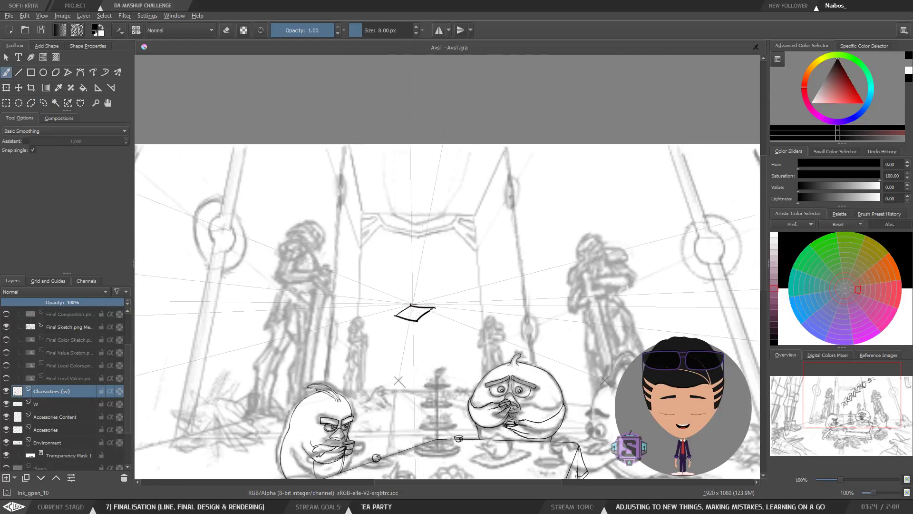
pyautogui.moveTo(411, 304); pyautogui.dragTo(445, 300)
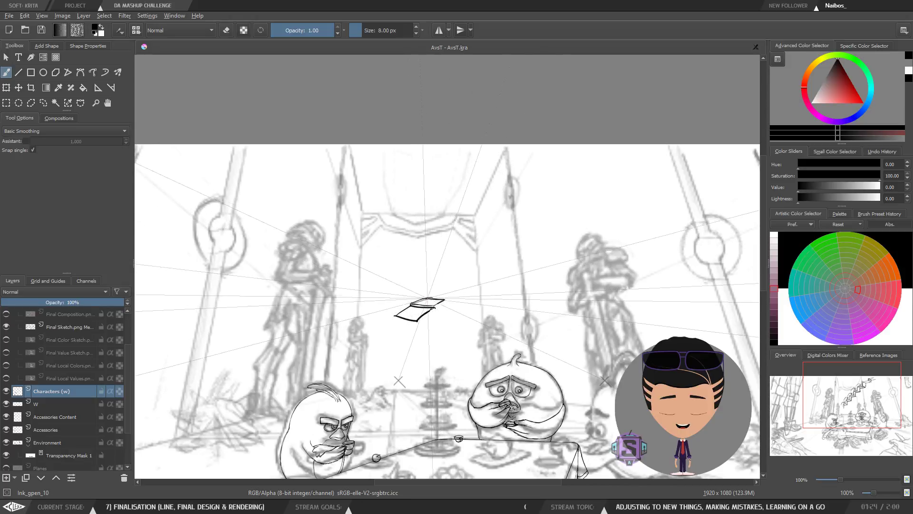
pyautogui.moveTo(412, 300)
pyautogui.mouseDown()
pyautogui.moveTo(459, 291)
pyautogui.moveTo(440, 292)
pyautogui.moveTo(450, 287)
pyautogui.mouseUp()
# Draw a long sloping plank with inner lines and a thick edge beside the flat steps, undoing the stray extra stroke.
pyautogui.moveTo(435, 321); pyautogui.dragTo(484, 284)
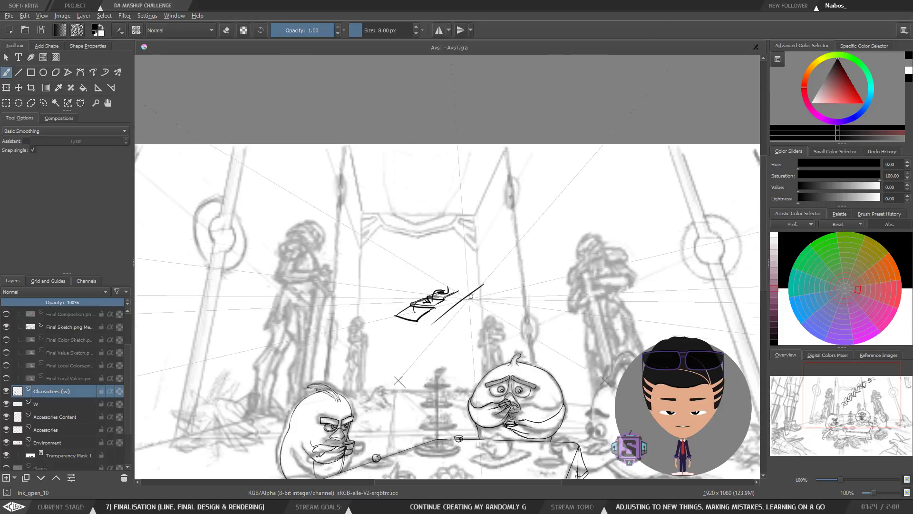
pyautogui.moveTo(432, 324); pyautogui.dragTo(465, 323)
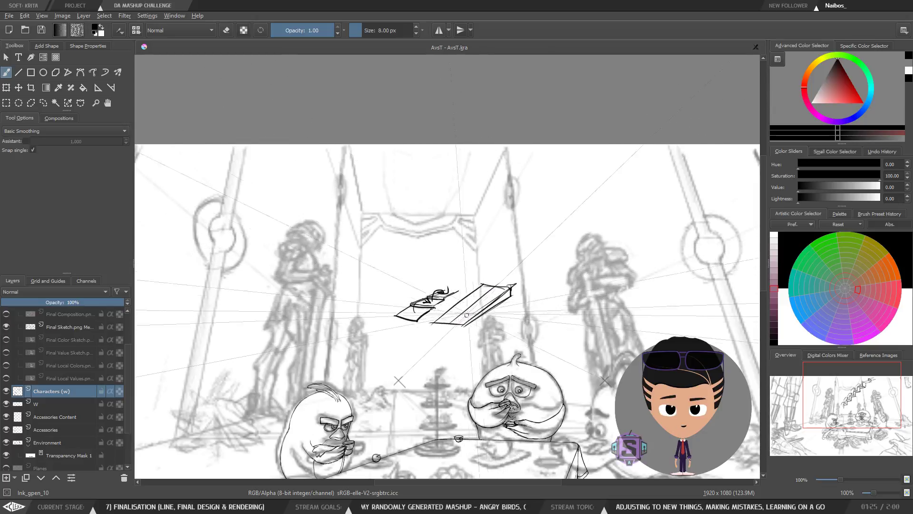
pyautogui.moveTo(465, 320); pyautogui.dragTo(534, 253)
pyautogui.hotkey('ctrl', 'z')
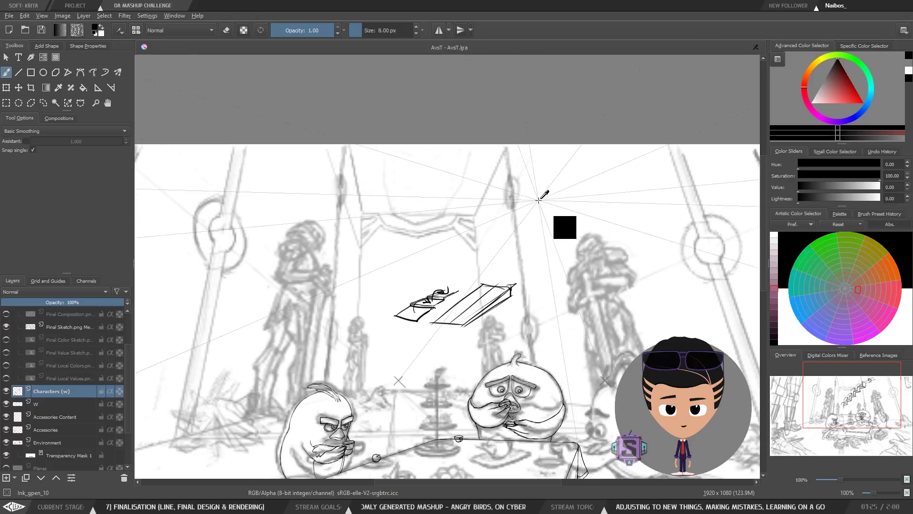
pyautogui.press('l')
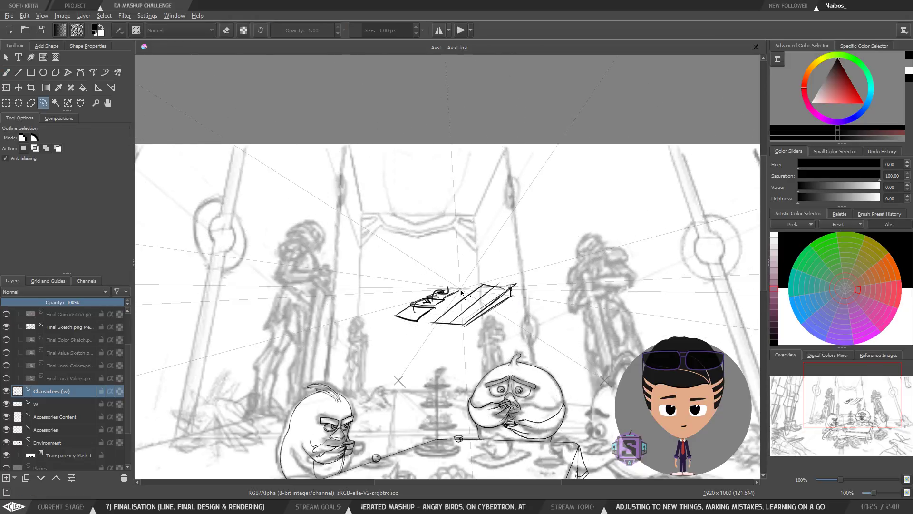
pyautogui.press('b')
# Number the flat steps with tally marks and sketch two raised blocks beside them, marked with one and two strokes.
pyautogui.moveTo(399, 304); pyautogui.dragTo(417, 289)
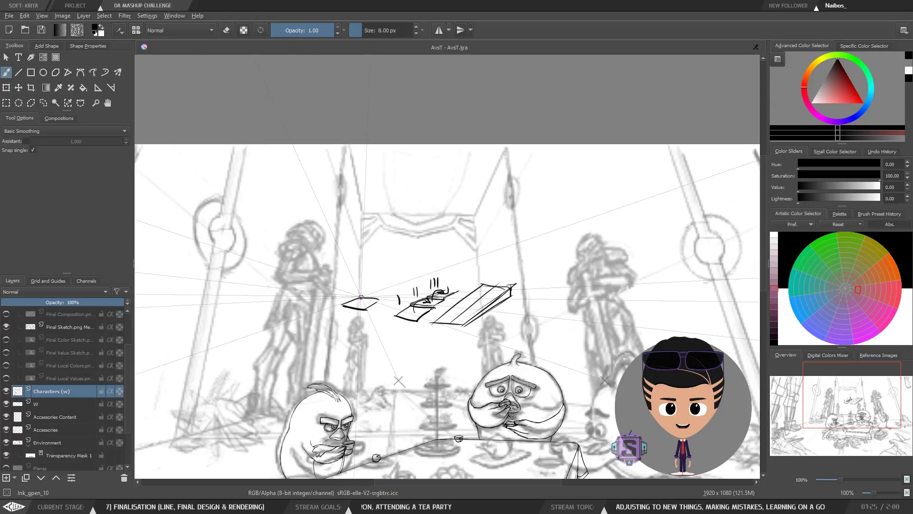
pyautogui.moveTo(361, 295); pyautogui.dragTo(360, 285)
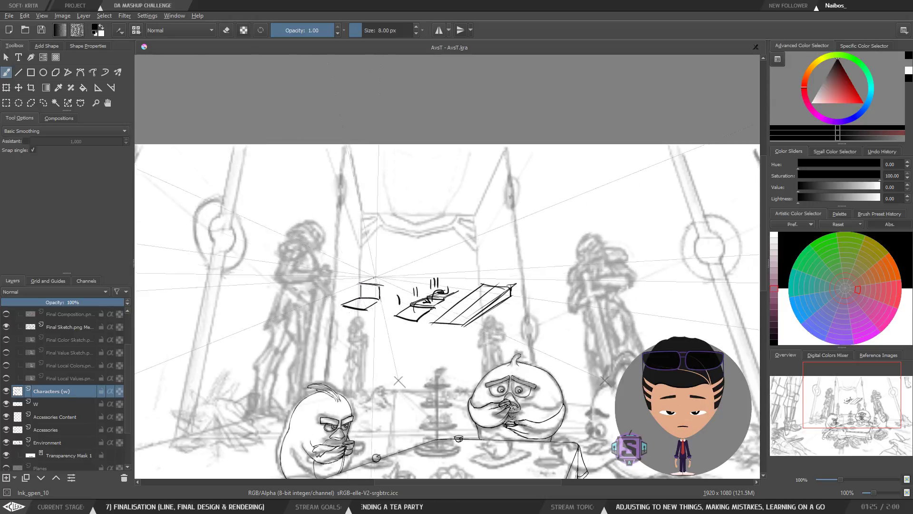
pyautogui.moveTo(362, 281); pyautogui.dragTo(393, 277)
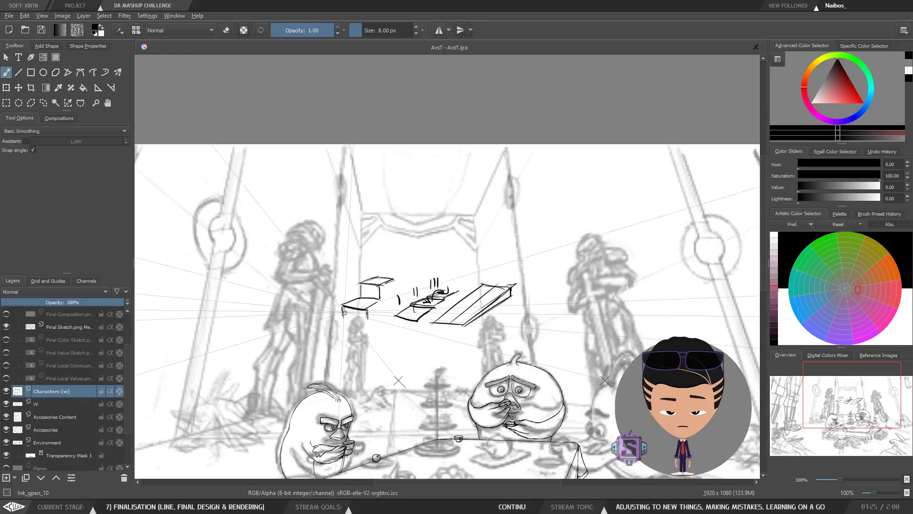
pyautogui.moveTo(344, 312); pyautogui.dragTo(343, 325)
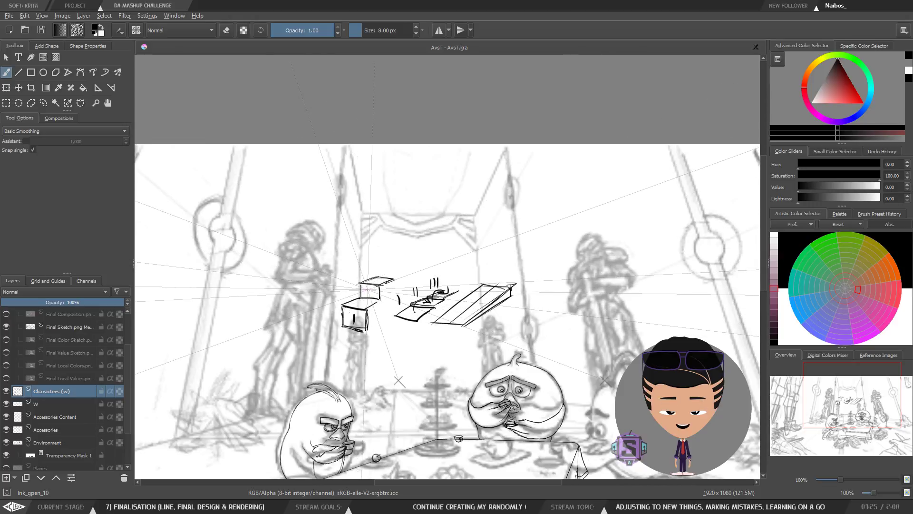
pyautogui.moveTo(367, 288); pyautogui.dragTo(372, 295)
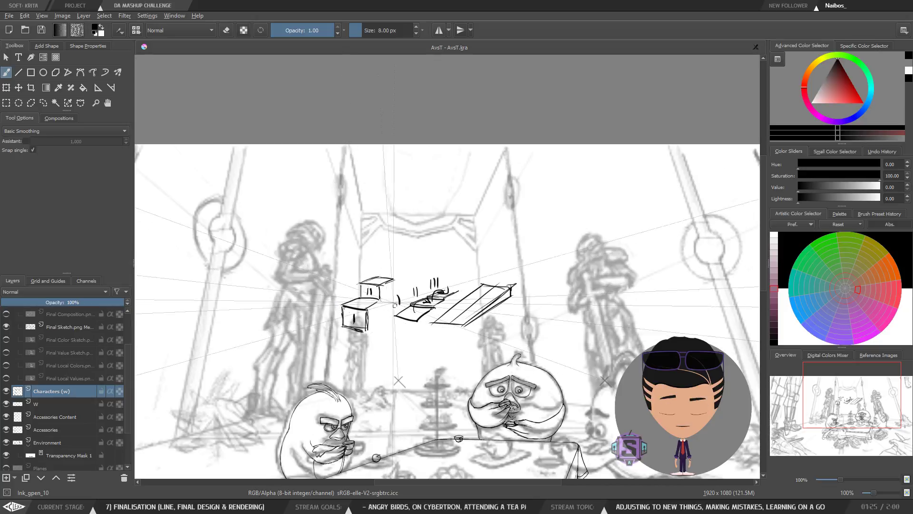
# Give the first block depth by drawing its receding base edge and vertical back edge, redoing the misplaced line.
pyautogui.moveTo(379, 345); pyautogui.dragTo(375, 319)
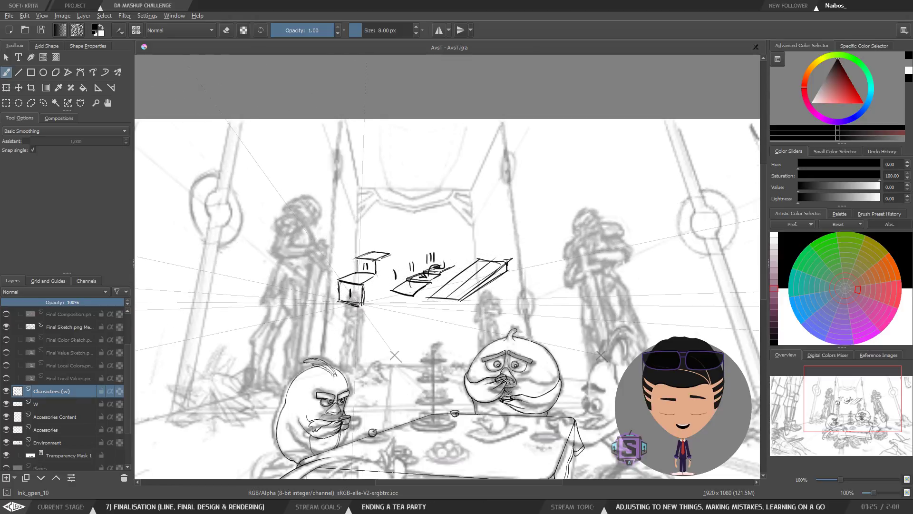
pyautogui.press('+')
pyautogui.moveTo(298, 342)
pyautogui.mouseDown()
pyautogui.moveTo(363, 332)
pyautogui.moveTo(384, 314)
pyautogui.mouseUp()
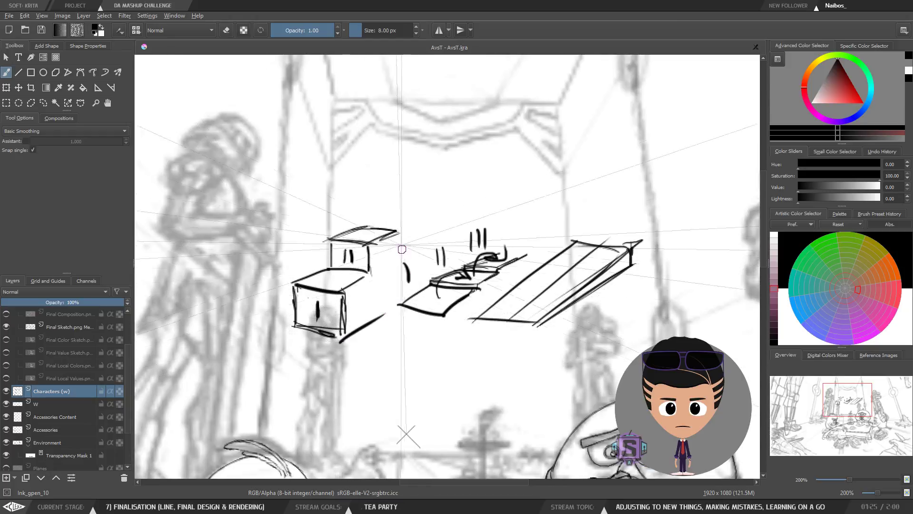
pyautogui.hotkey('ctrl', 'z')
pyautogui.moveTo(368, 244); pyautogui.dragTo(369, 311)
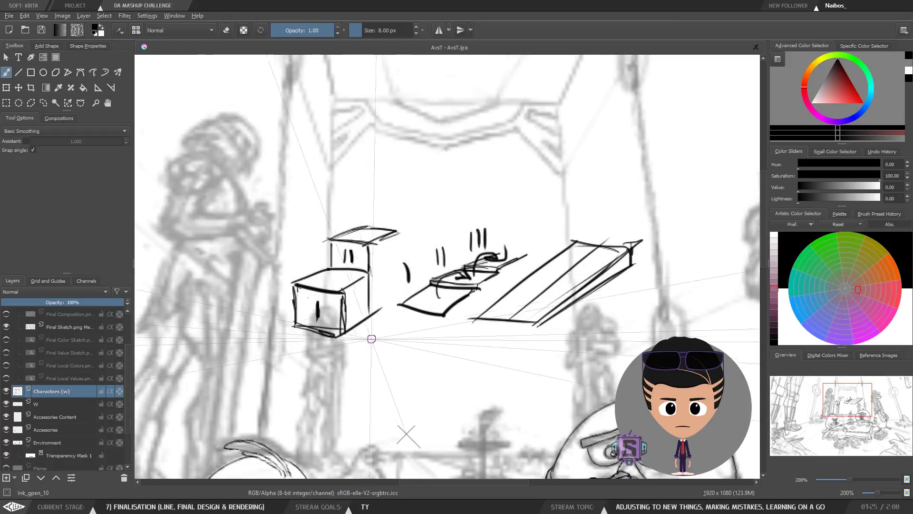
# Draw an upward arrow beside the first block and try a curved stroke over the second block, undoing that curve.
pyautogui.moveTo(282, 327); pyautogui.dragTo(281, 284)
pyautogui.moveTo(273, 304); pyautogui.dragTo(288, 301)
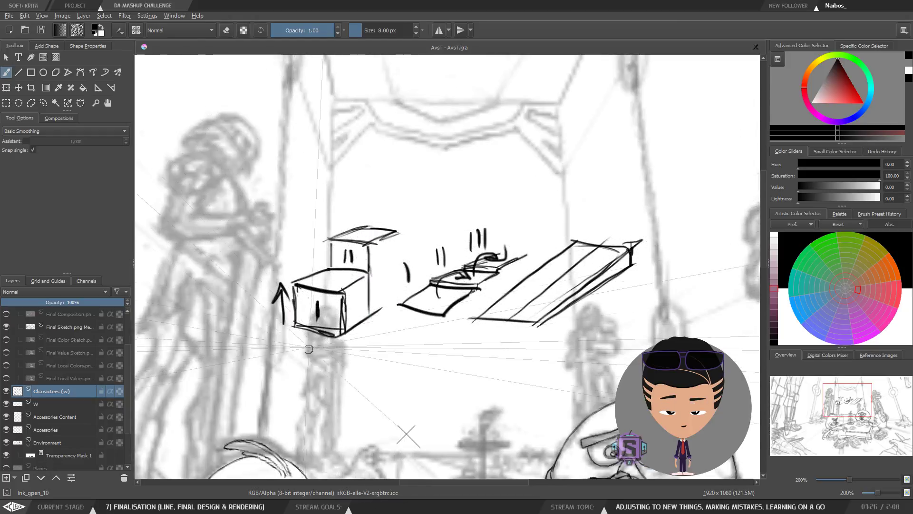
pyautogui.moveTo(298, 356)
pyautogui.mouseDown()
pyautogui.moveTo(299, 278)
pyautogui.moveTo(324, 286)
pyautogui.mouseUp()
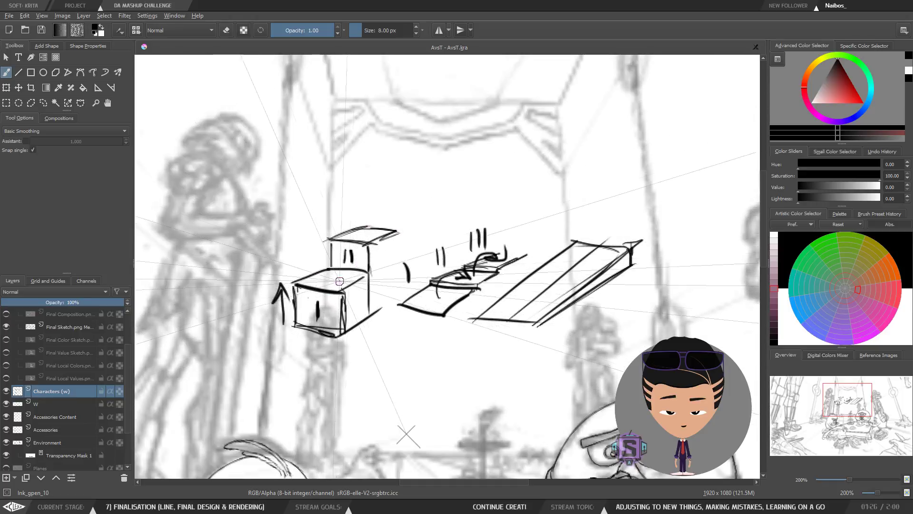
pyautogui.moveTo(347, 261); pyautogui.dragTo(368, 231)
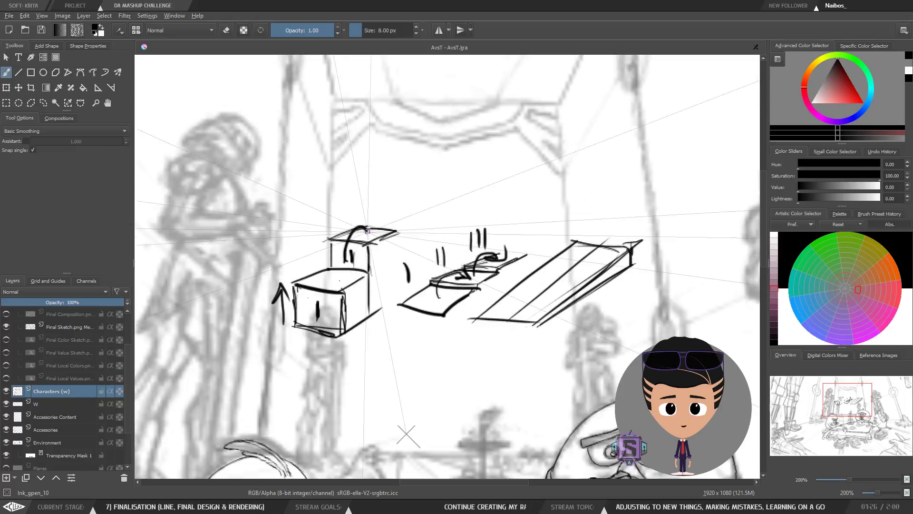
pyautogui.hotkey('ctrl', 'z')
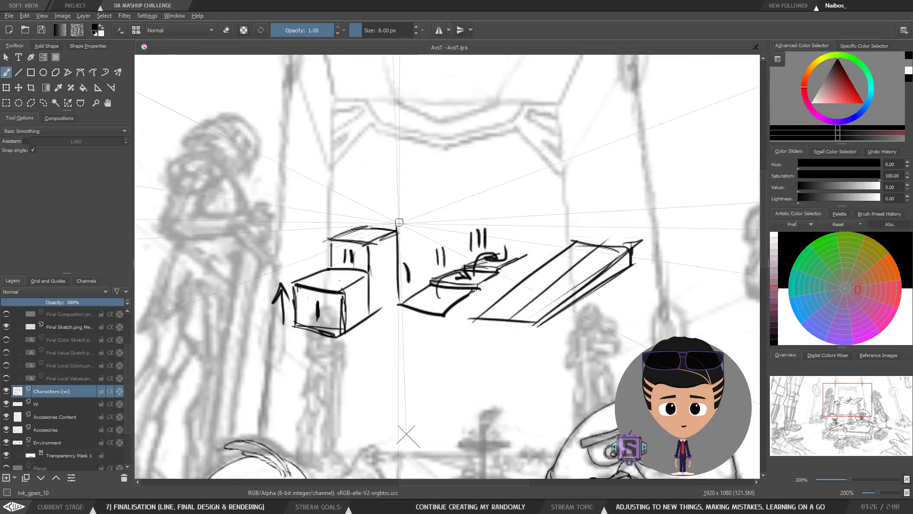
# Add third and fourth blocks to the stepped stack, mark the third with three strokes, and trace receding lines along the flat steps.
pyautogui.moveTo(363, 226)
pyautogui.mouseDown()
pyautogui.moveTo(363, 201)
pyautogui.moveTo(389, 202)
pyautogui.moveTo(400, 233)
pyautogui.moveTo(399, 205)
pyautogui.mouseUp()
pyautogui.moveTo(362, 200)
pyautogui.mouseDown()
pyautogui.moveTo(420, 185)
pyautogui.moveTo(430, 191)
pyautogui.mouseUp()
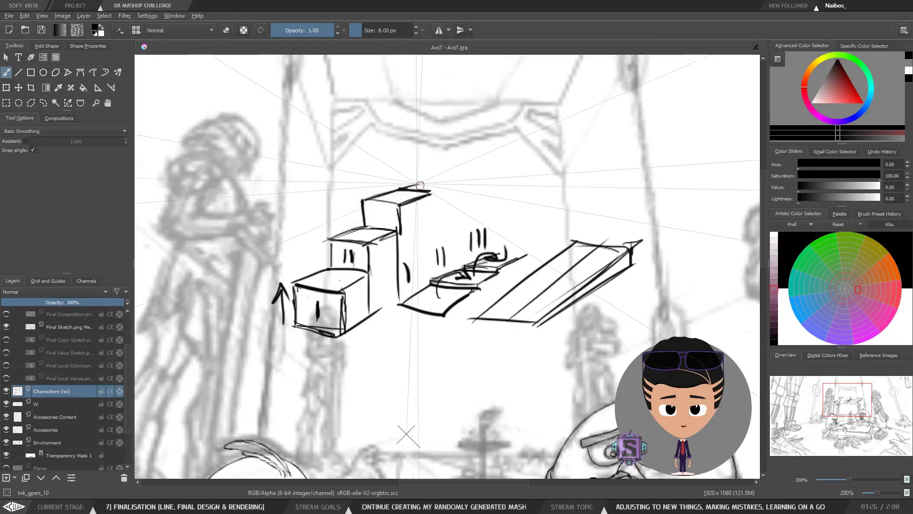
pyautogui.moveTo(404, 160)
pyautogui.mouseDown()
pyautogui.moveTo(403, 189)
pyautogui.moveTo(432, 192)
pyautogui.moveTo(425, 163)
pyautogui.moveTo(478, 146)
pyautogui.mouseUp()
pyautogui.moveTo(431, 165); pyautogui.dragTo(479, 148)
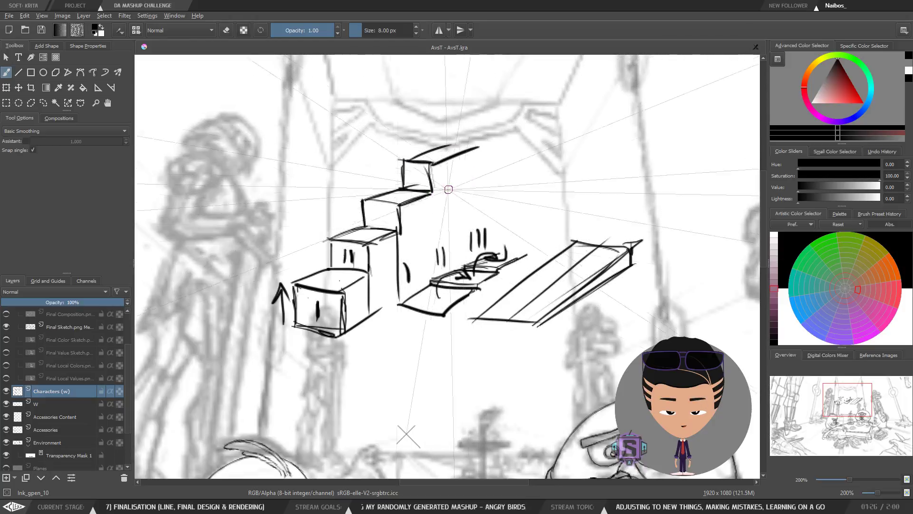
pyautogui.moveTo(371, 212)
pyautogui.mouseDown()
pyautogui.moveTo(371, 224)
pyautogui.moveTo(385, 225)
pyautogui.mouseUp()
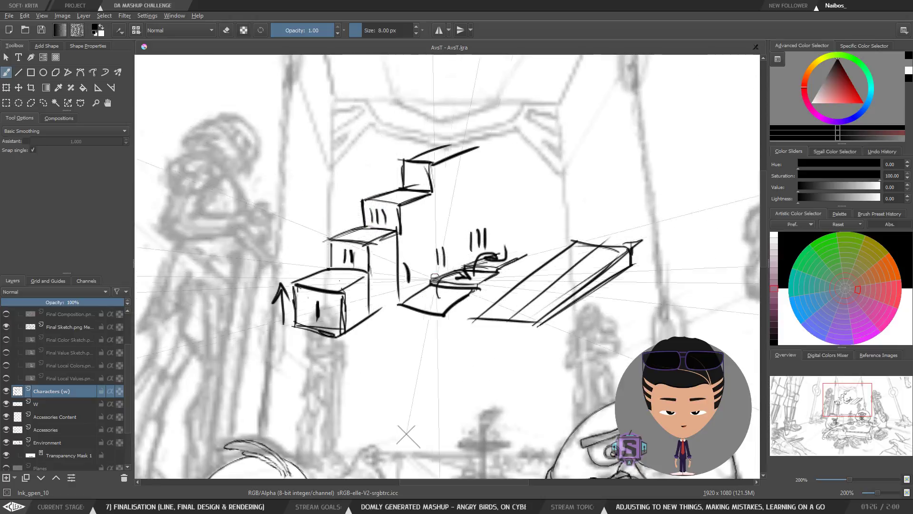
pyautogui.moveTo(434, 278); pyautogui.dragTo(394, 318)
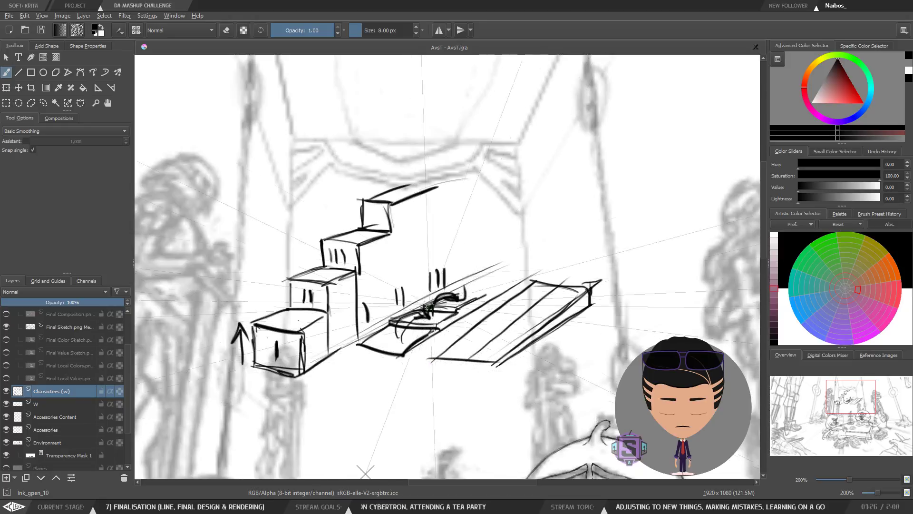
# Draw hopping arcs up the blocks and a large curved arrow beside them, and undo these strokes.
pyautogui.moveTo(287, 316)
pyautogui.mouseDown()
pyautogui.moveTo(289, 276)
pyautogui.moveTo(325, 273)
pyautogui.moveTo(324, 243)
pyautogui.moveTo(364, 225)
pyautogui.moveTo(363, 203)
pyautogui.moveTo(398, 193)
pyautogui.mouseUp()
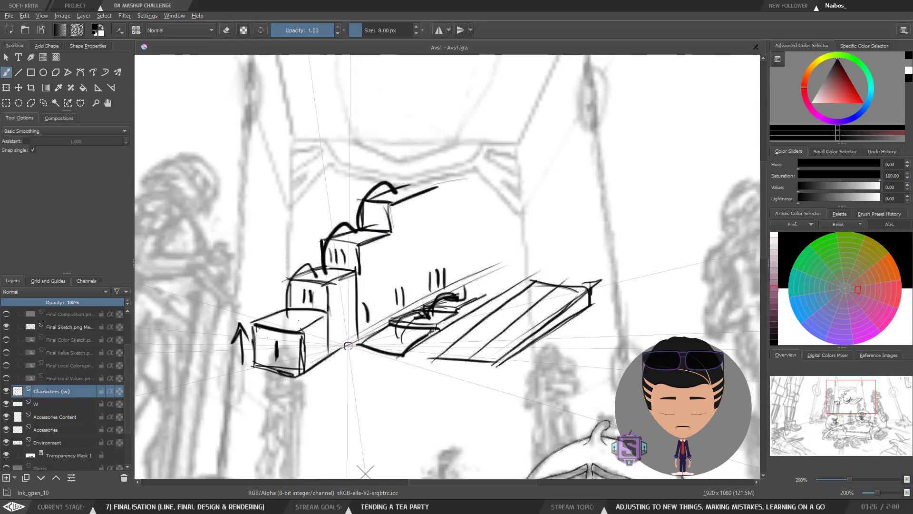
pyautogui.moveTo(268, 363); pyautogui.dragTo(280, 312)
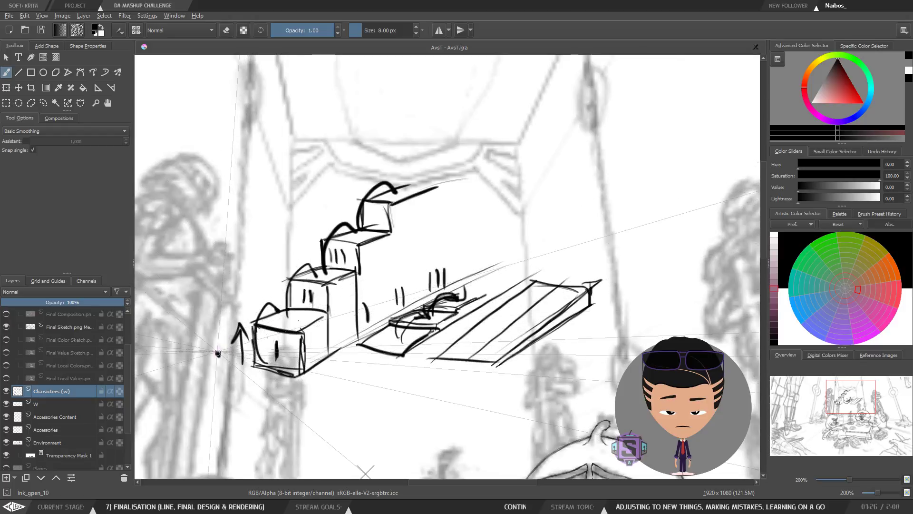
pyautogui.moveTo(218, 356)
pyautogui.mouseDown()
pyautogui.moveTo(312, 191)
pyautogui.moveTo(333, 187)
pyautogui.moveTo(300, 235)
pyautogui.mouseUp()
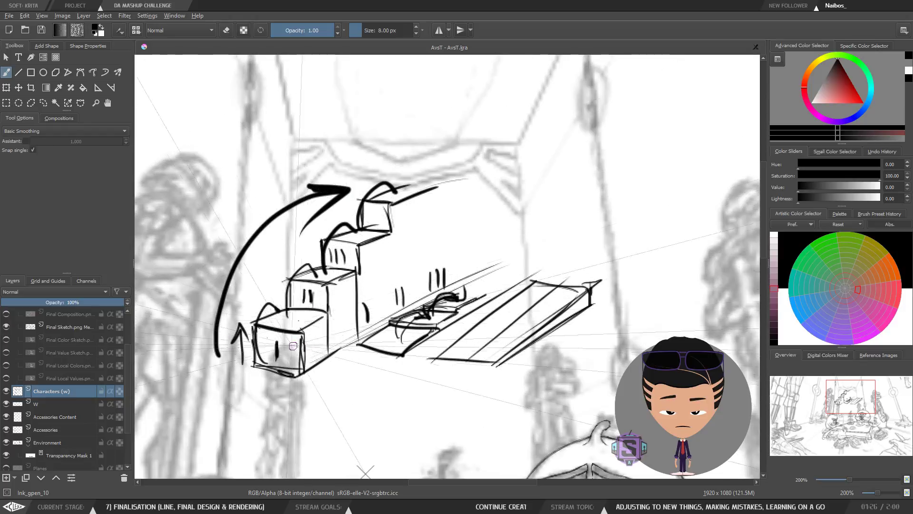
pyautogui.moveTo(276, 357); pyautogui.dragTo(370, 231)
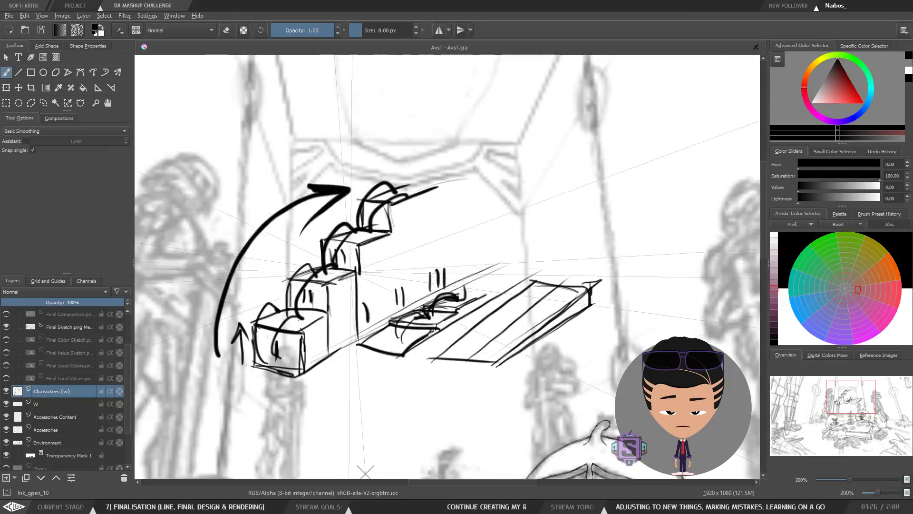
pyautogui.hotkey('ctrl', 'z')
pyautogui.hotkey('ctrl', 'z')
pyautogui.hotkey('ctrl', 'z')
pyautogui.hotkey('ctrl', 'z')
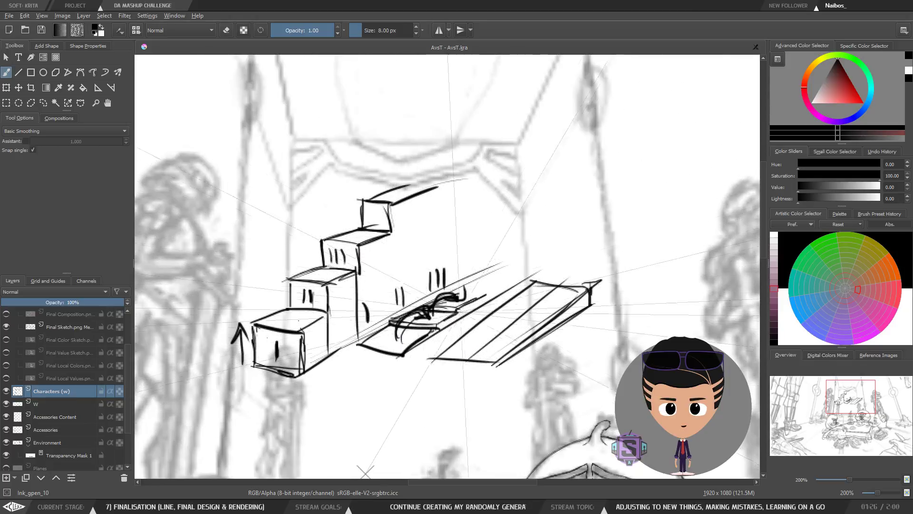
# Draw a bold arc over the flat steps, delete all the step and plank doodles with a freehand selection, and deselect.
pyautogui.moveTo(393, 326)
pyautogui.mouseDown()
pyautogui.moveTo(397, 341)
pyautogui.moveTo(463, 299)
pyautogui.mouseUp()
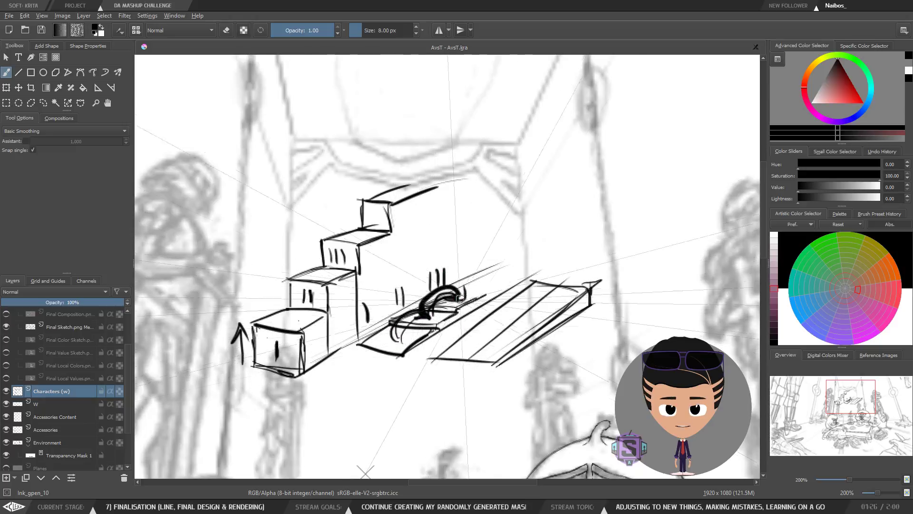
pyautogui.press('l')
pyautogui.moveTo(567, 384)
pyautogui.mouseDown()
pyautogui.moveTo(510, 140)
pyautogui.moveTo(184, 367)
pyautogui.moveTo(575, 382)
pyautogui.moveTo(556, 205)
pyautogui.mouseUp()
pyautogui.press('1')
pyautogui.press('Delete')
pyautogui.hotkey('ctrl', 'shift', 'a')
pyautogui.press('b')
pyautogui.press('+')
pyautogui.press('+')
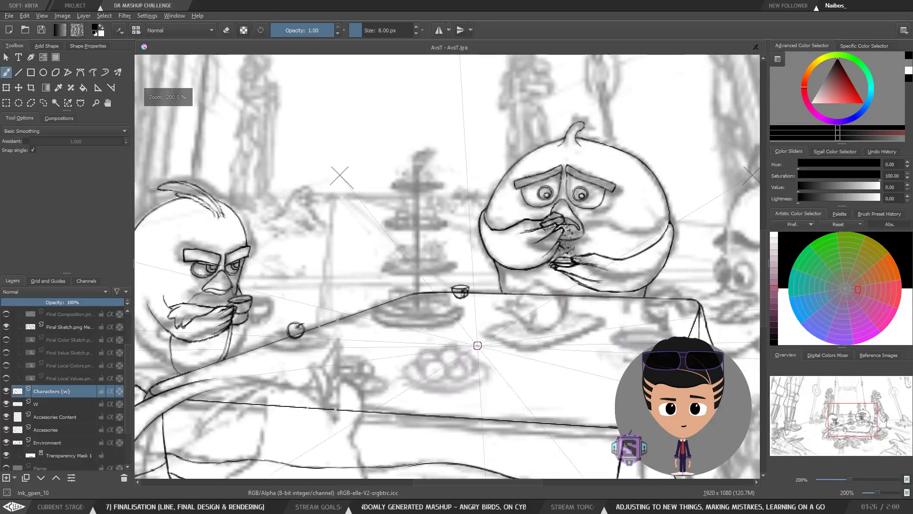
pyautogui.moveTo(569, 358); pyautogui.dragTo(498, 375)
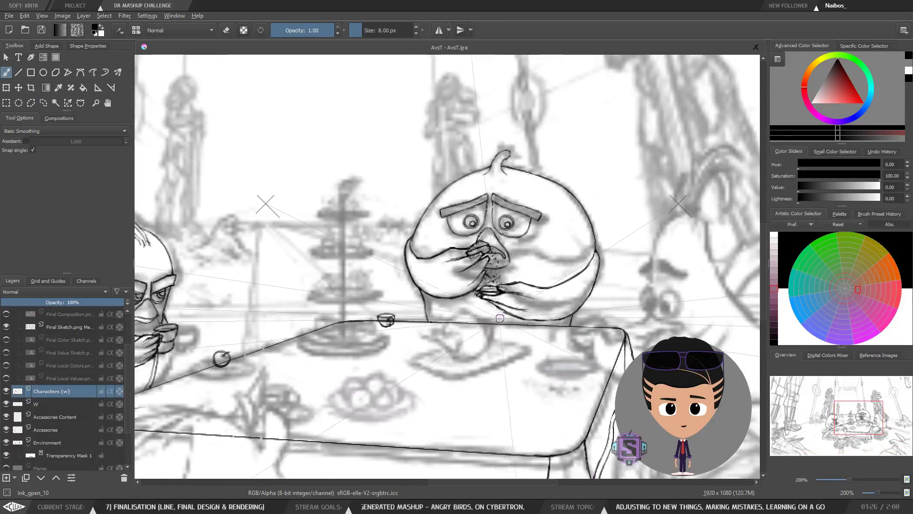
pyautogui.moveTo(505, 317)
pyautogui.mouseDown()
pyautogui.moveTo(495, 317)
pyautogui.moveTo(517, 301)
pyautogui.moveTo(479, 299)
pyautogui.moveTo(489, 300)
pyautogui.mouseUp()
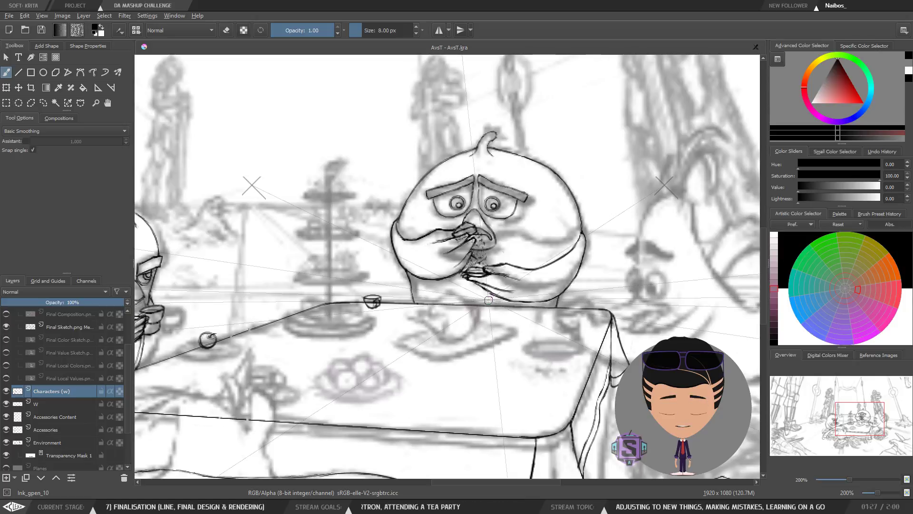
# Remove the stray marks left in the scene with a freehand selection, and clear the selection.
pyautogui.hotkey('ctrl', '+')
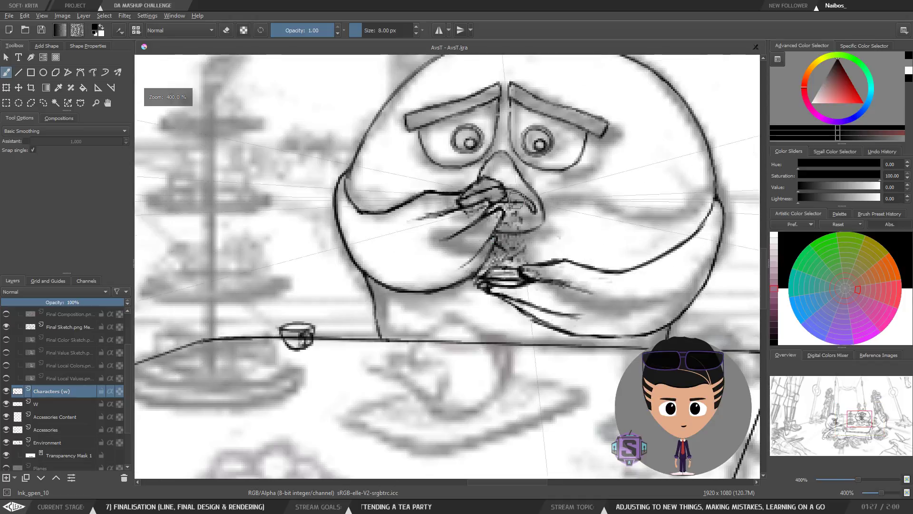
pyautogui.moveTo(542, 245); pyautogui.dragTo(460, 287)
pyautogui.hotkey('ctrl', '-')
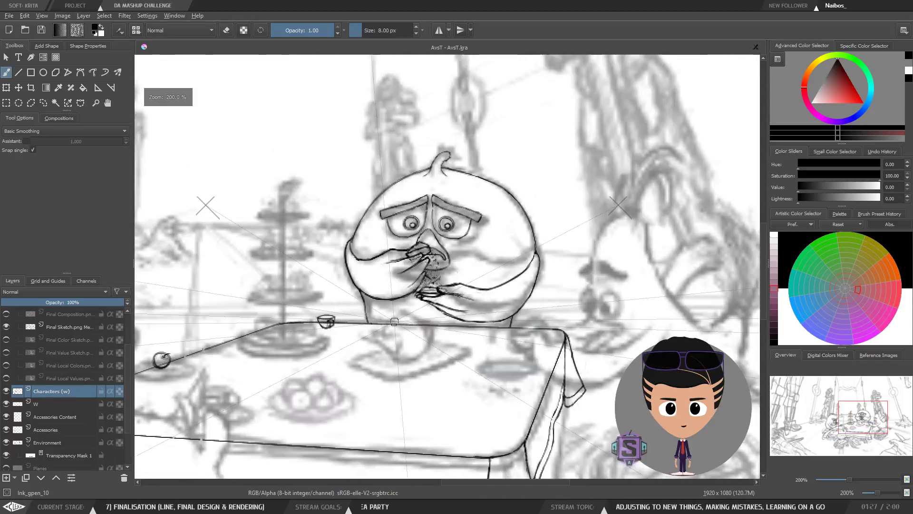
pyautogui.hotkey('ctrl', '-')
pyautogui.moveTo(362, 216)
pyautogui.mouseDown()
pyautogui.moveTo(365, 274)
pyautogui.moveTo(368, 198)
pyautogui.moveTo(413, 151)
pyautogui.moveTo(424, 151)
pyautogui.mouseUp()
pyautogui.press('l')
pyautogui.moveTo(336, 265)
pyautogui.mouseDown()
pyautogui.moveTo(442, 154)
pyautogui.moveTo(345, 160)
pyautogui.moveTo(282, 276)
pyautogui.moveTo(351, 271)
pyautogui.mouseUp()
pyautogui.press('Delete')
pyautogui.hotkey('ctrl', 'shift', 'a')
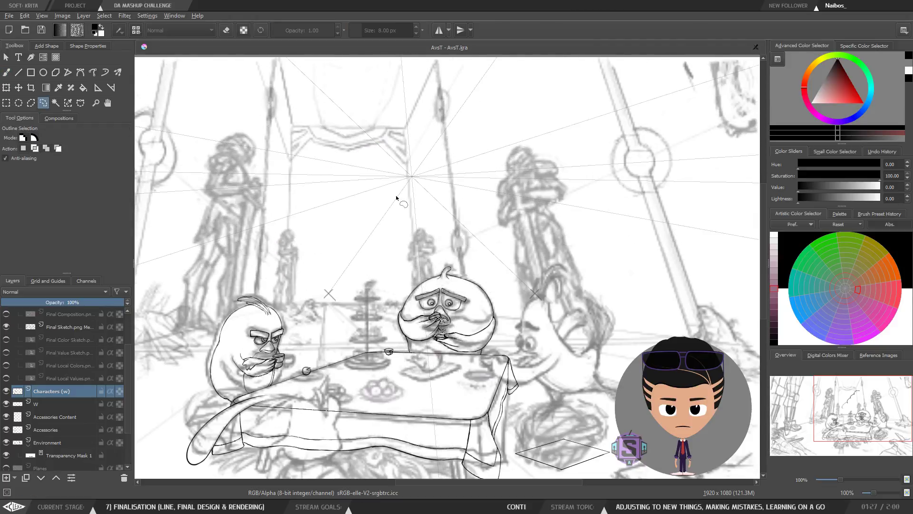
# Touch up the middle bird's head outline by alternating inking and erasing, and check the drawing in a mirrored view.
pyautogui.press('b')
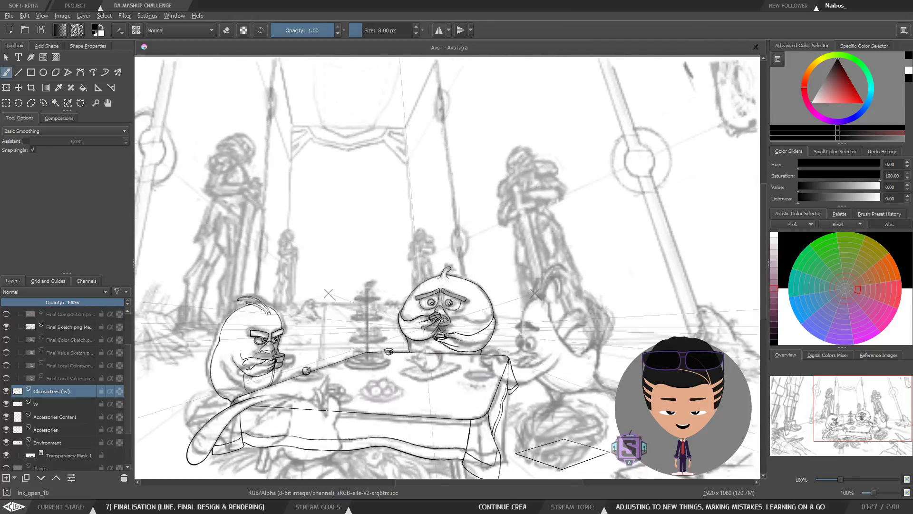
pyautogui.hotkey('ctrl', '+')
pyautogui.moveTo(393, 374); pyautogui.dragTo(384, 294)
pyautogui.hotkey('ctrl', '+')
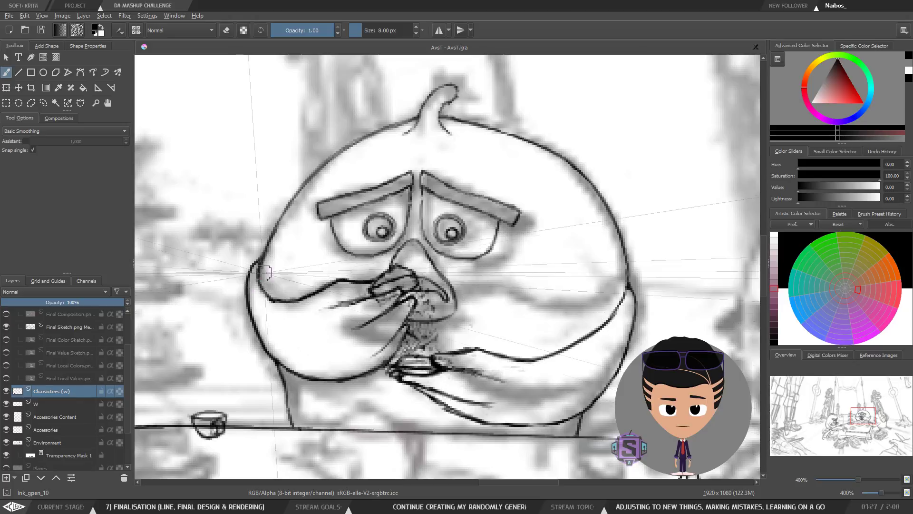
pyautogui.press('e')
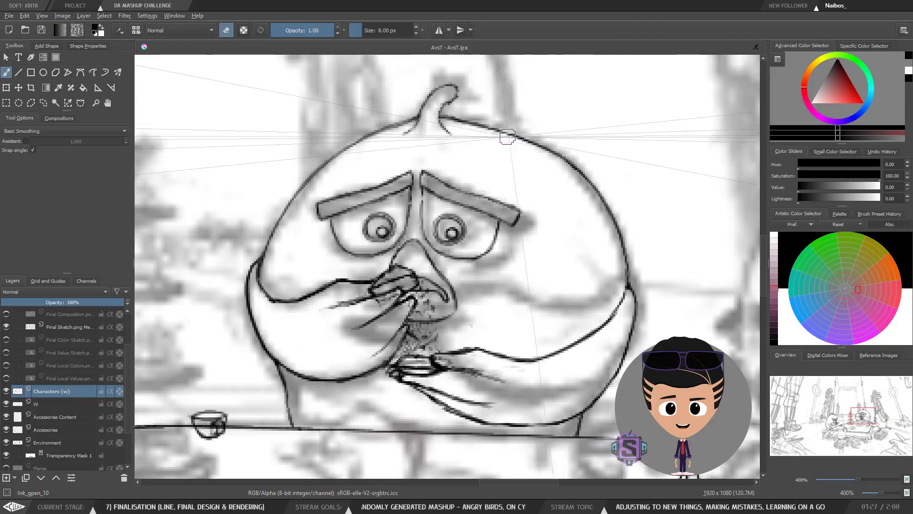
pyautogui.press('e')
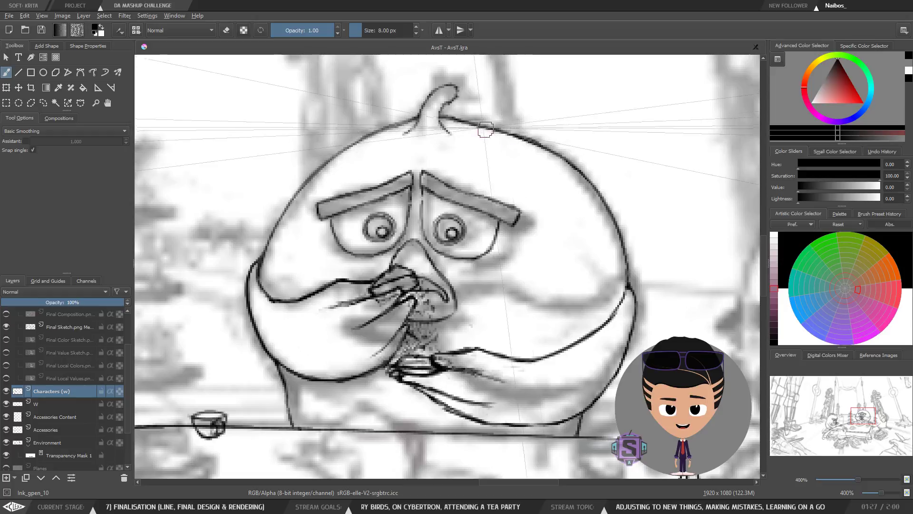
pyautogui.press('e')
pyautogui.press('-')
pyautogui.press('-')
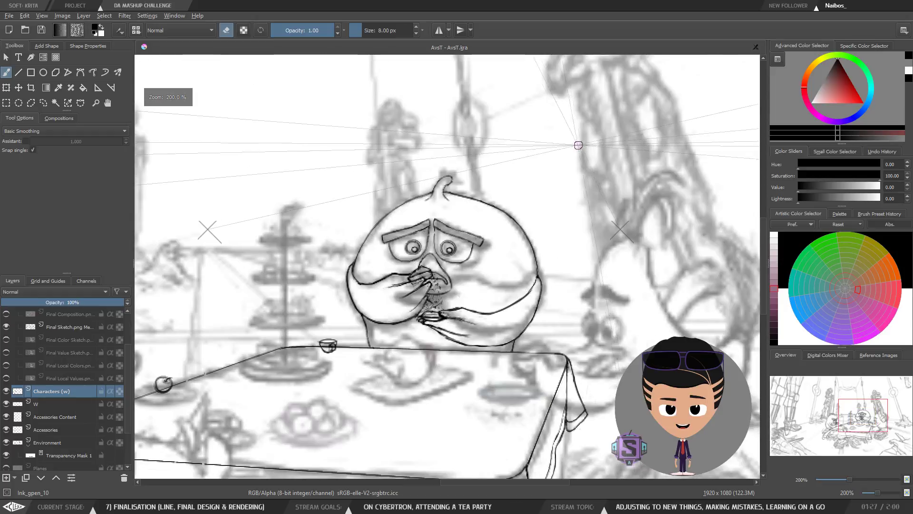
pyautogui.press('m')
pyautogui.press('m')
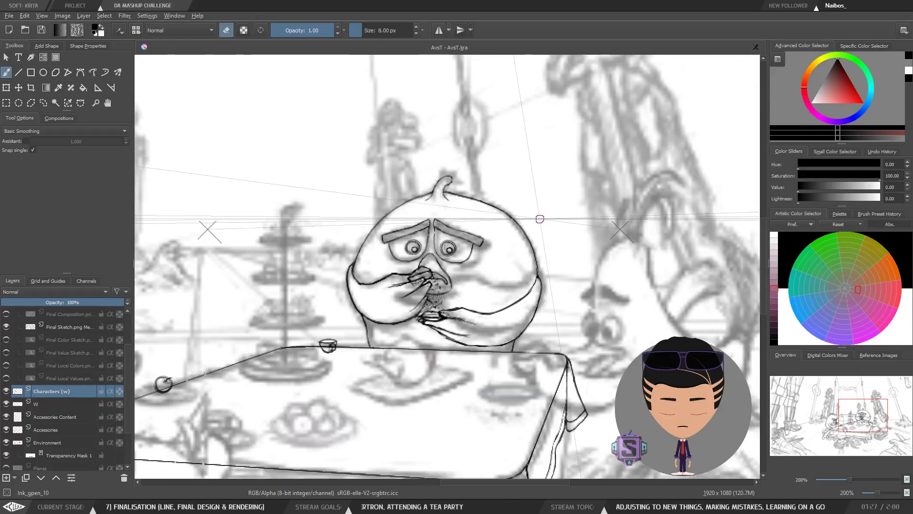
pyautogui.press('-')
pyautogui.press('-')
pyautogui.press('+')
pyautogui.press('+')
pyautogui.moveTo(460, 319); pyautogui.dragTo(429, 244)
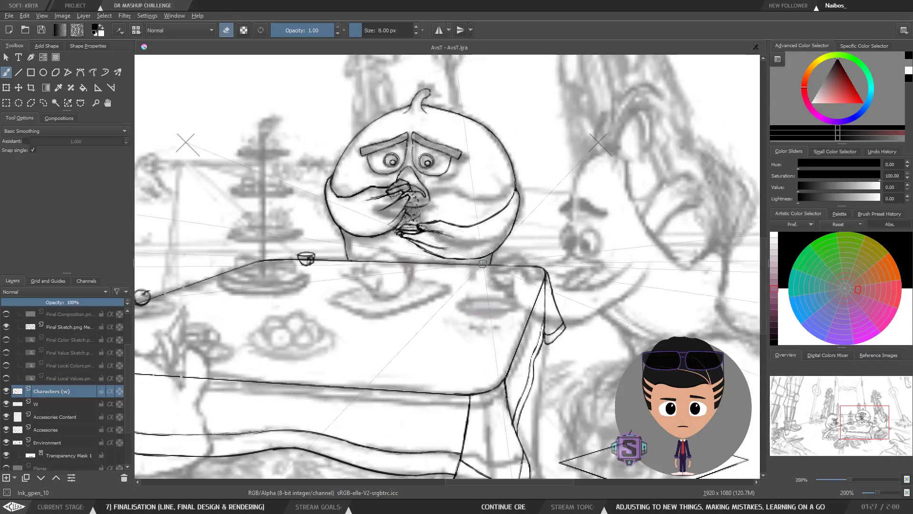
pyautogui.scroll(-2, 530, 228)
pyautogui.moveTo(482, 288); pyautogui.dragTo(490, 273)
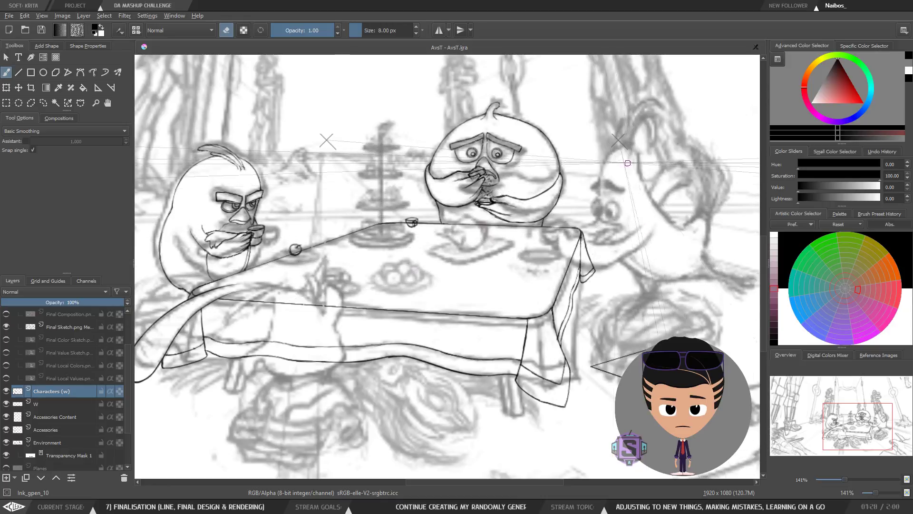
# Ink the front of the right bird's face and carry the curve over the top of its head, redoing imperfect strokes.
pyautogui.moveTo(630, 203); pyautogui.dragTo(569, 251)
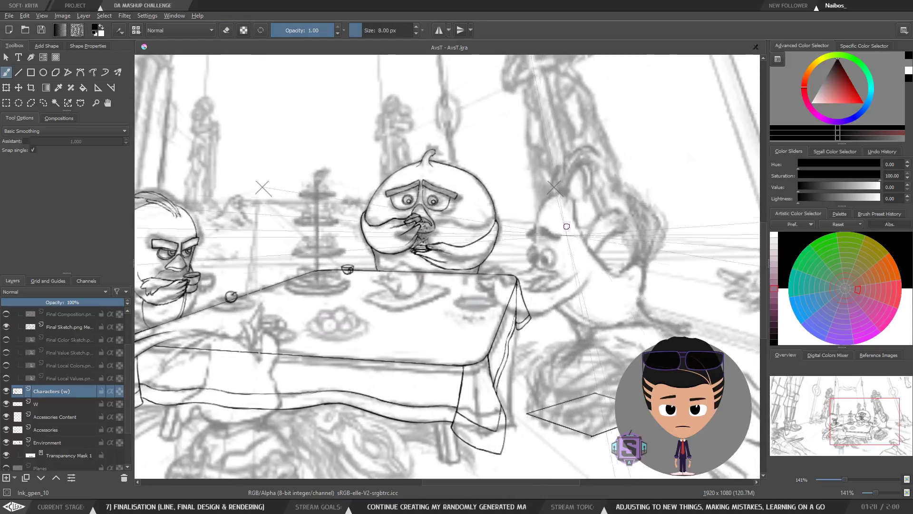
pyautogui.scroll(2, 676, 240)
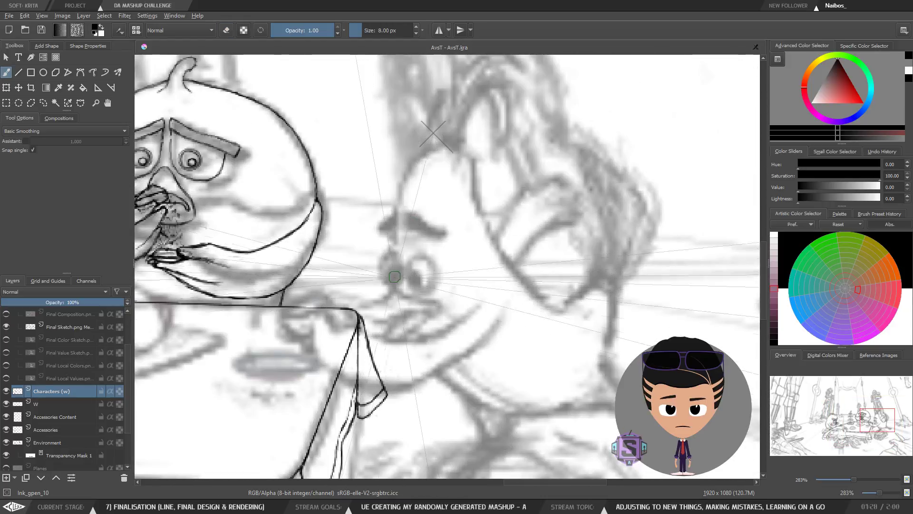
pyautogui.moveTo(411, 163); pyautogui.dragTo(395, 292)
pyautogui.hotkey('ctrl', 'z')
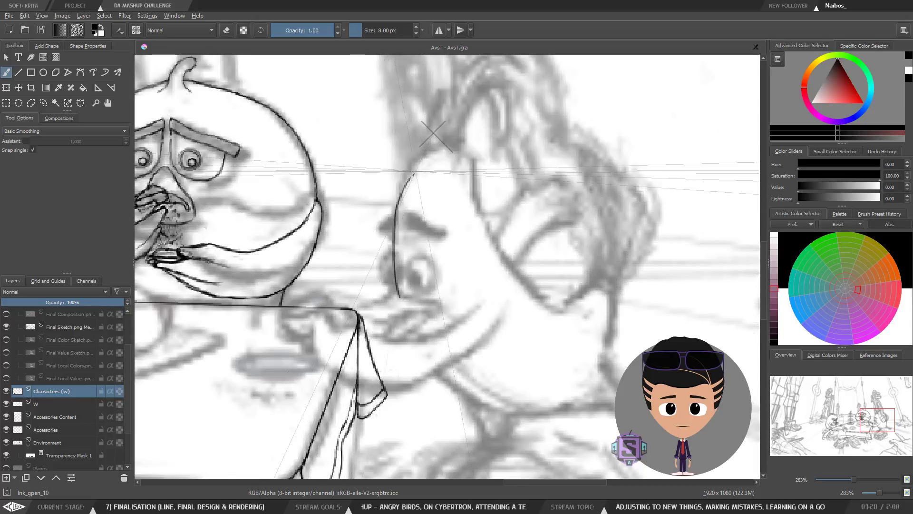
pyautogui.moveTo(395, 215)
pyautogui.mouseDown()
pyautogui.moveTo(416, 193)
pyautogui.moveTo(402, 183)
pyautogui.moveTo(408, 174)
pyautogui.mouseUp()
pyautogui.hotkey('ctrl', 'z')
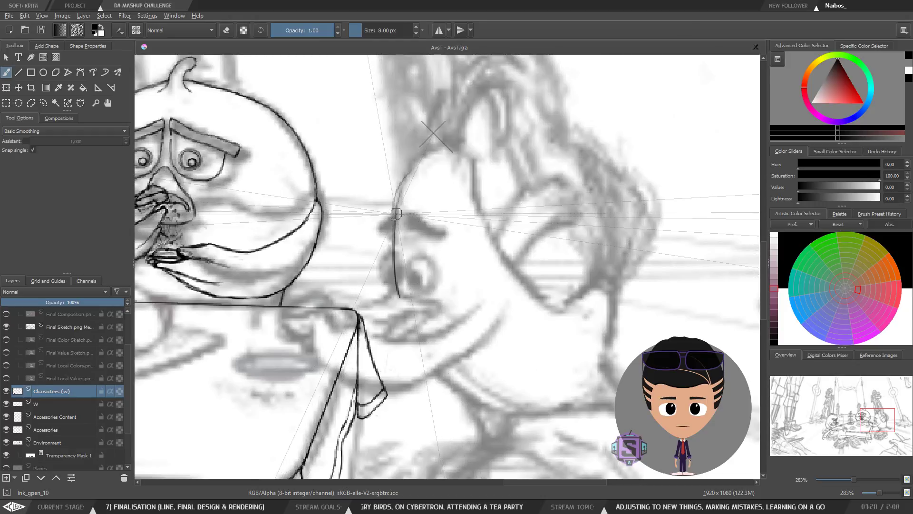
pyautogui.hotkey('ctrl', 'z')
pyautogui.moveTo(395, 211)
pyautogui.mouseDown()
pyautogui.moveTo(419, 163)
pyautogui.moveTo(396, 210)
pyautogui.moveTo(437, 154)
pyautogui.moveTo(406, 176)
pyautogui.moveTo(451, 147)
pyautogui.moveTo(459, 154)
pyautogui.moveTo(447, 141)
pyautogui.moveTo(469, 150)
pyautogui.mouseUp()
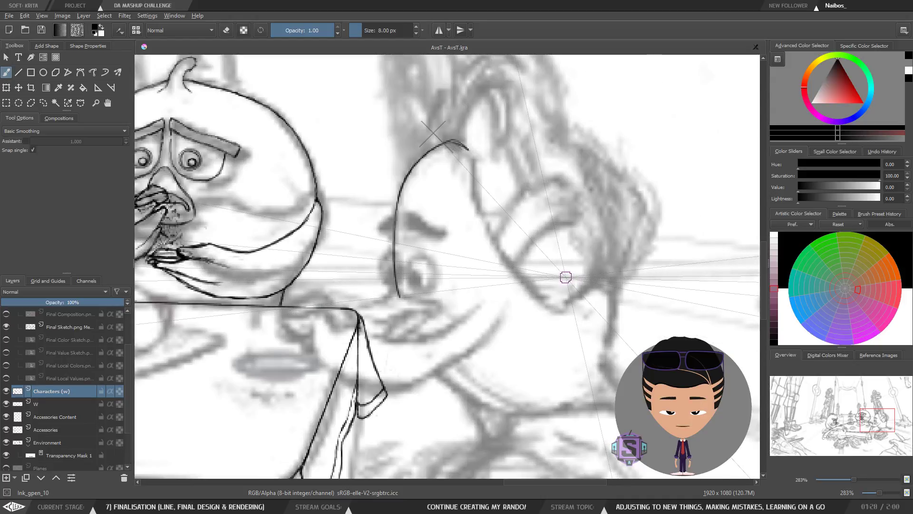
# Ink the right bird's back in a long curve from the crown down to the tail dip, redoing and cleaning the strokes.
pyautogui.moveTo(454, 140); pyautogui.dragTo(465, 148)
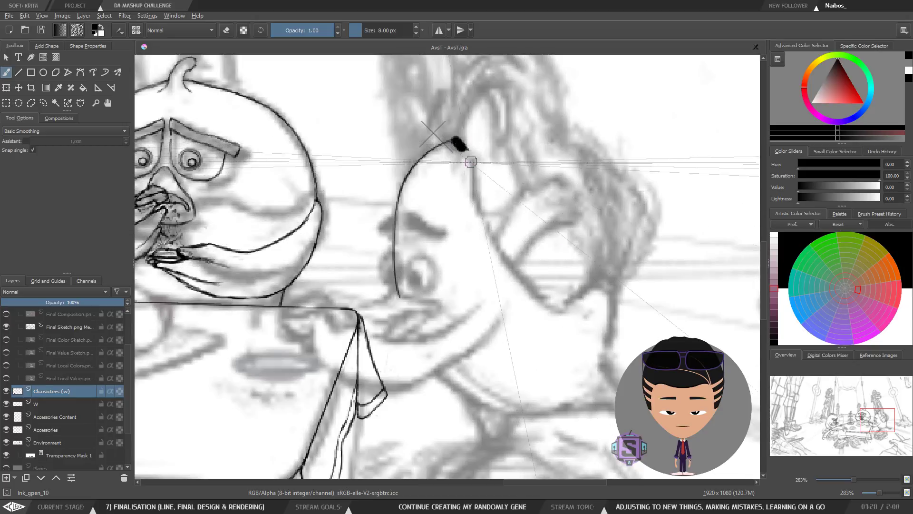
pyautogui.hotkey('ctrl', 'z')
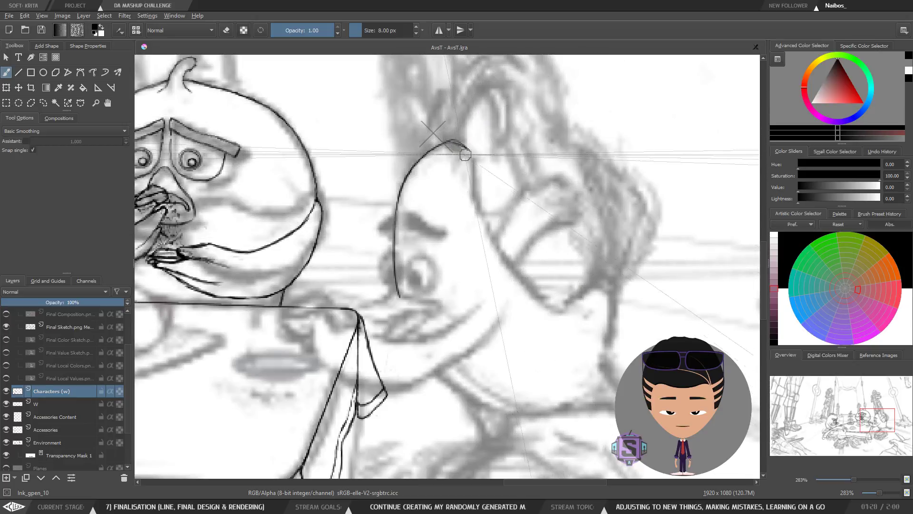
pyautogui.moveTo(469, 148); pyautogui.dragTo(501, 247)
pyautogui.hotkey('ctrl', 'z')
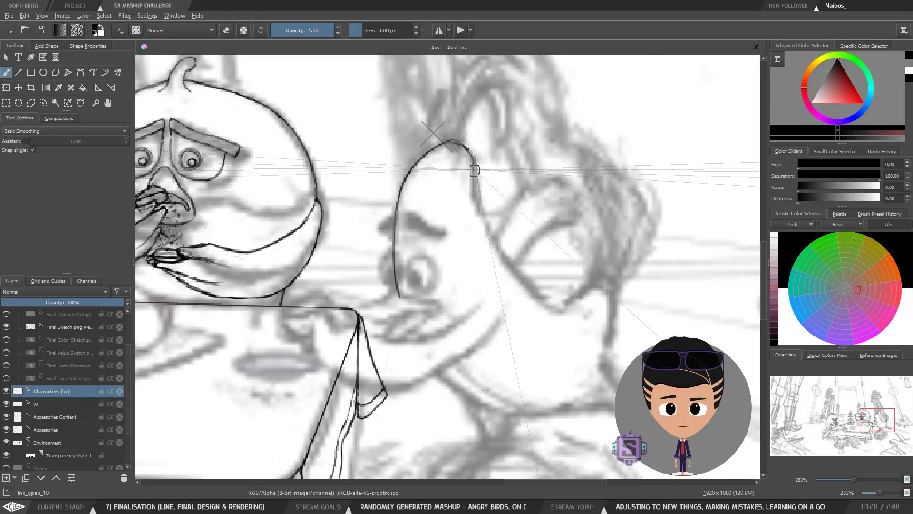
pyautogui.moveTo(486, 215); pyautogui.dragTo(549, 298)
pyautogui.hotkey('ctrl', 'z')
pyautogui.moveTo(475, 190); pyautogui.dragTo(561, 301)
pyautogui.hotkey('ctrl', 'z')
pyautogui.moveTo(481, 204)
pyautogui.mouseDown()
pyautogui.moveTo(557, 306)
pyautogui.moveTo(491, 276)
pyautogui.moveTo(507, 281)
pyautogui.moveTo(496, 277)
pyautogui.moveTo(536, 253)
pyautogui.moveTo(510, 272)
pyautogui.mouseUp()
pyautogui.press('e')
pyautogui.press('e')
pyautogui.press('e')
pyautogui.press('e')
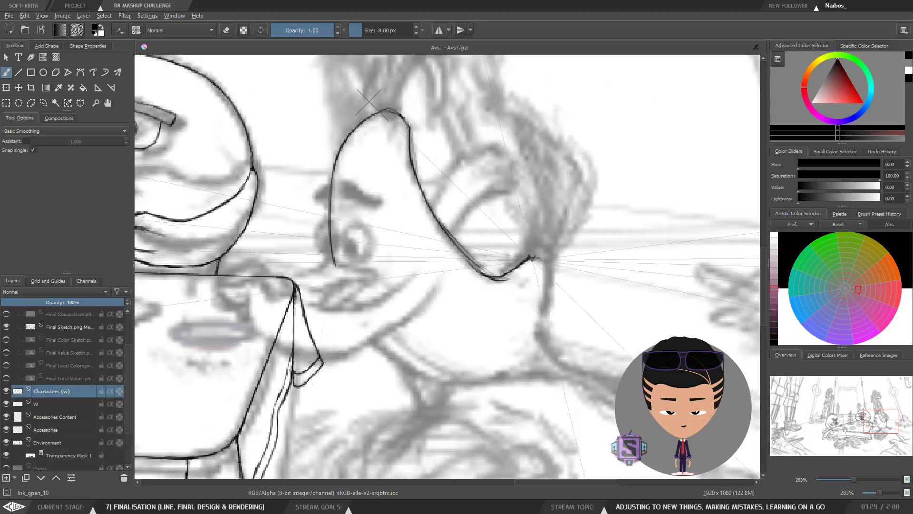
# Ink the right bird's tail edge and the start of its underside above the stump, and save the document.
pyautogui.moveTo(543, 258)
pyautogui.mouseDown()
pyautogui.moveTo(542, 325)
pyautogui.moveTo(531, 262)
pyautogui.moveTo(535, 278)
pyautogui.moveTo(560, 257)
pyautogui.mouseUp()
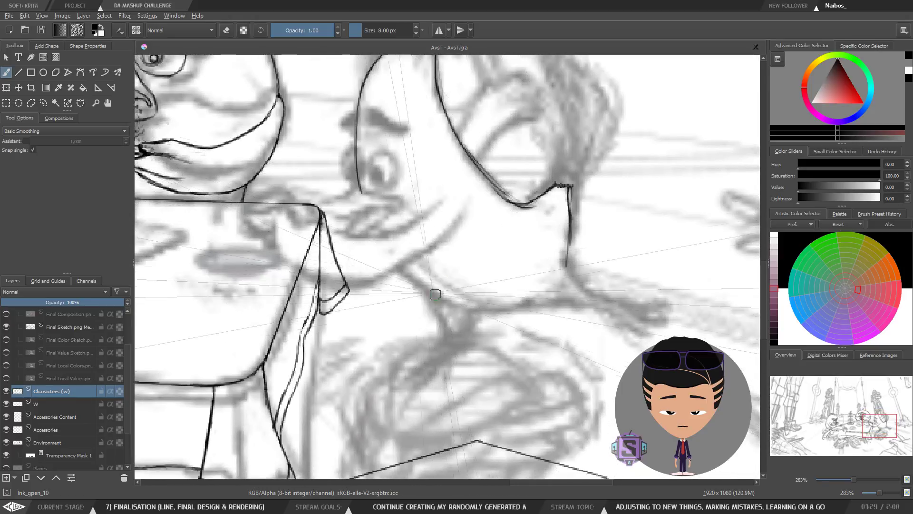
pyautogui.moveTo(400, 270); pyautogui.dragTo(497, 314)
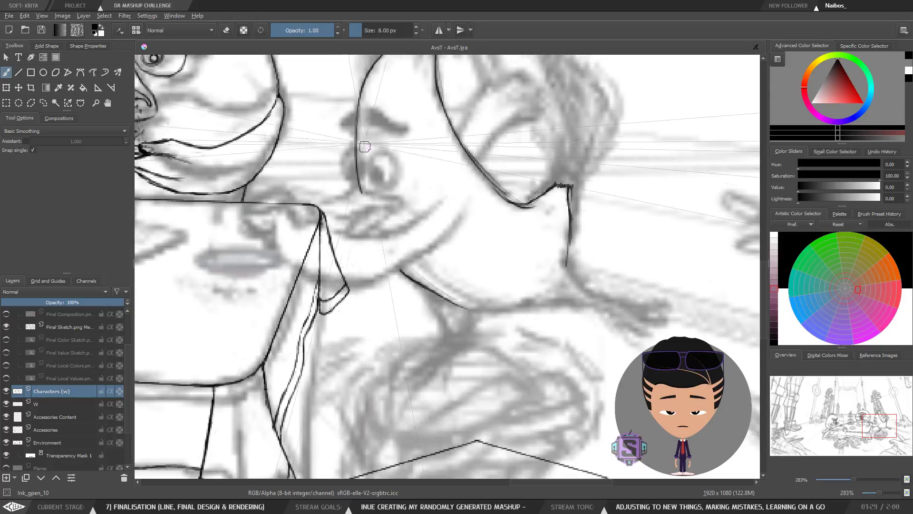
pyautogui.hotkey('ctrl', 'z')
pyautogui.moveTo(400, 269); pyautogui.dragTo(442, 303)
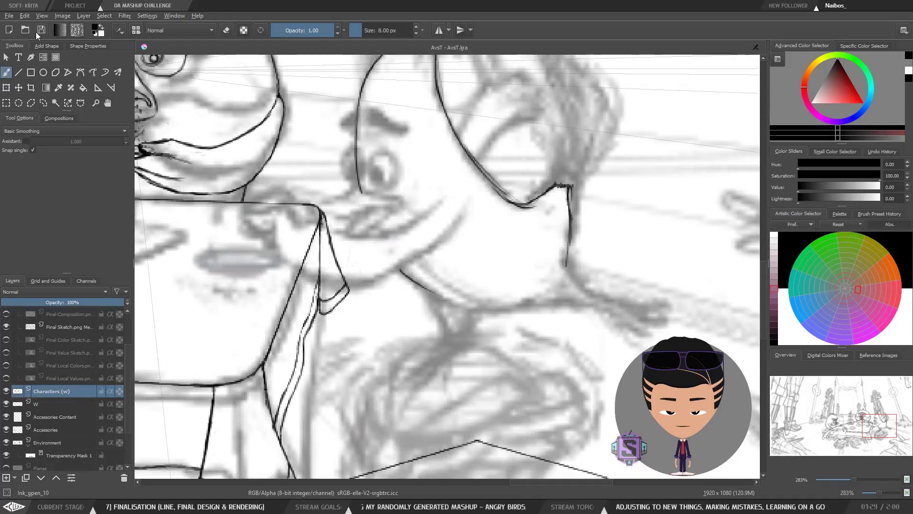
pyautogui.click(39, 32)
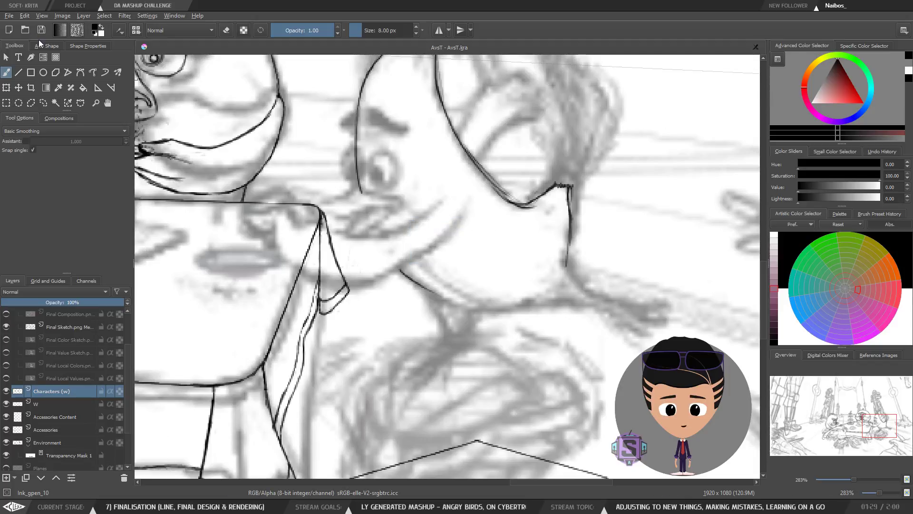
# Draw the right bird's two oval eyes and thicken the near eye's outline.
pyautogui.moveTo(400, 185); pyautogui.dragTo(411, 243)
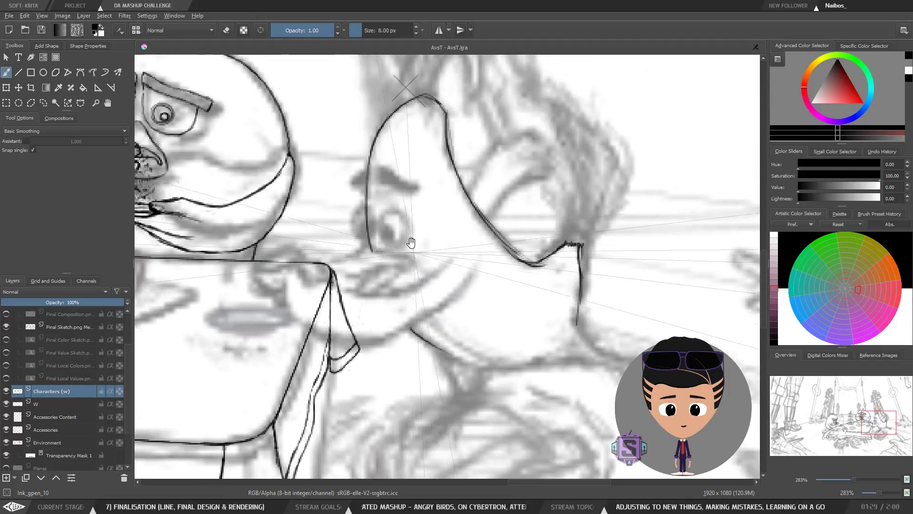
pyautogui.moveTo(357, 220); pyautogui.dragTo(363, 257)
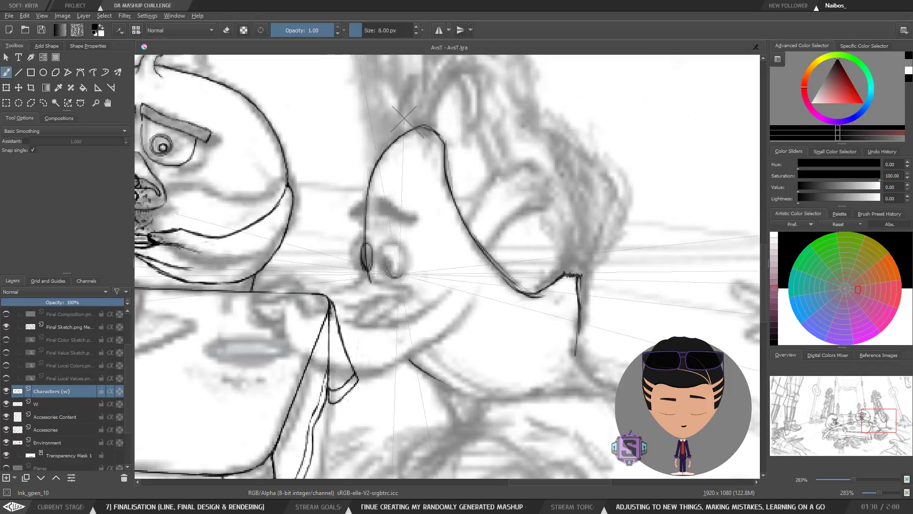
pyautogui.moveTo(402, 275)
pyautogui.mouseDown()
pyautogui.moveTo(381, 253)
pyautogui.moveTo(406, 245)
pyautogui.mouseUp()
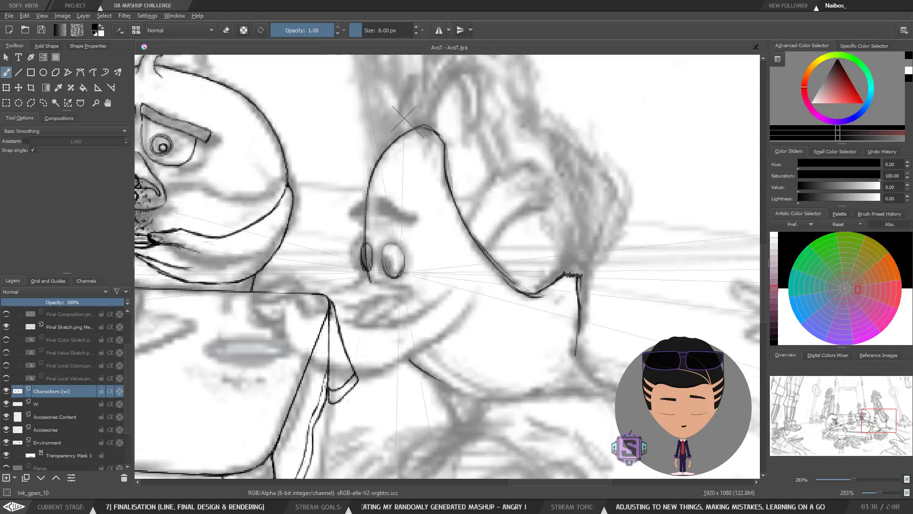
pyautogui.moveTo(388, 245); pyautogui.dragTo(397, 277)
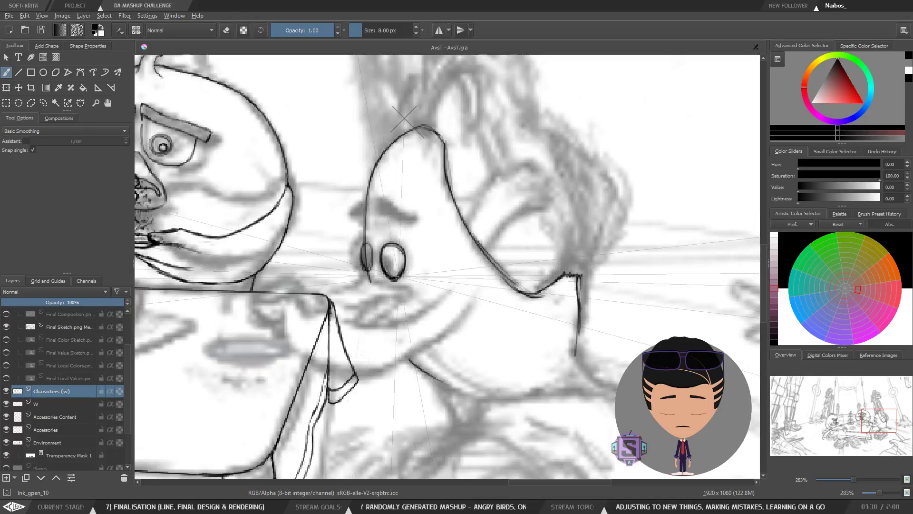
# Erase the face outline crossing the right bird's far eye and redraw that eye's edge with a cleaner contour.
pyautogui.press('e')
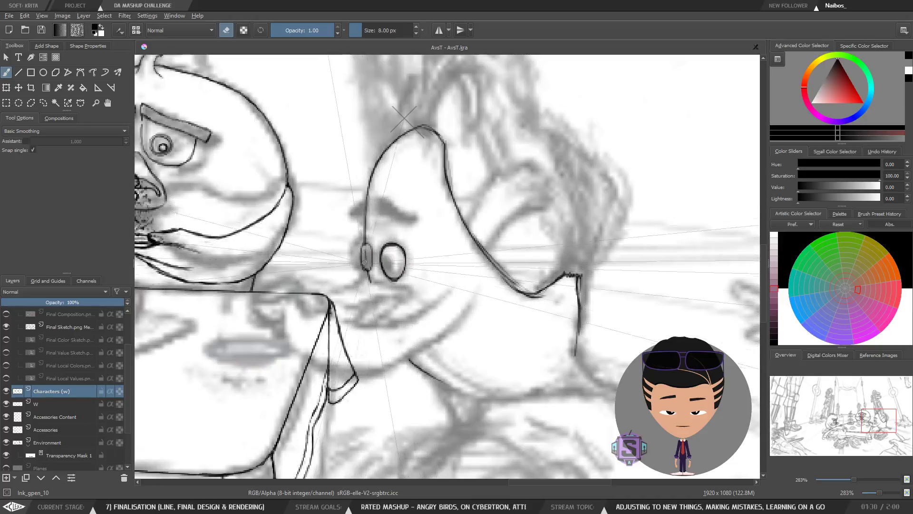
pyautogui.press('e')
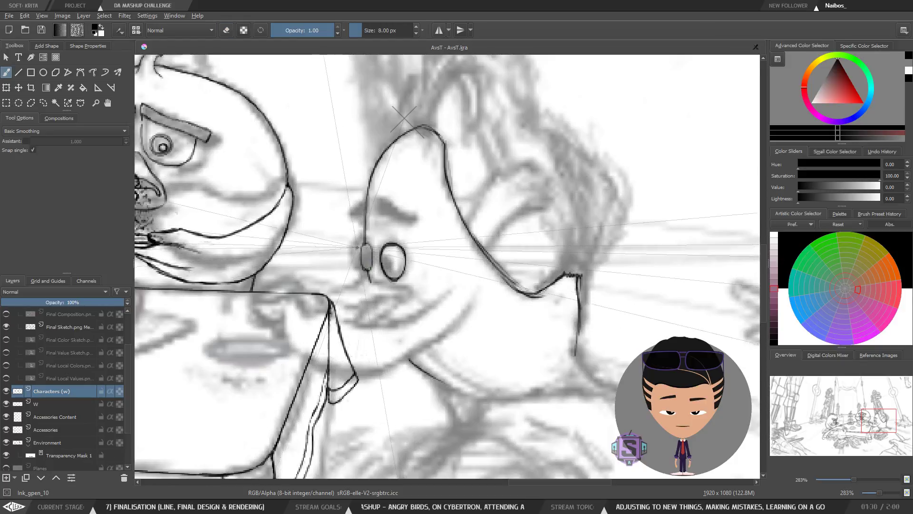
pyautogui.press('e')
pyautogui.moveTo(360, 248); pyautogui.dragTo(365, 273)
pyautogui.press('e')
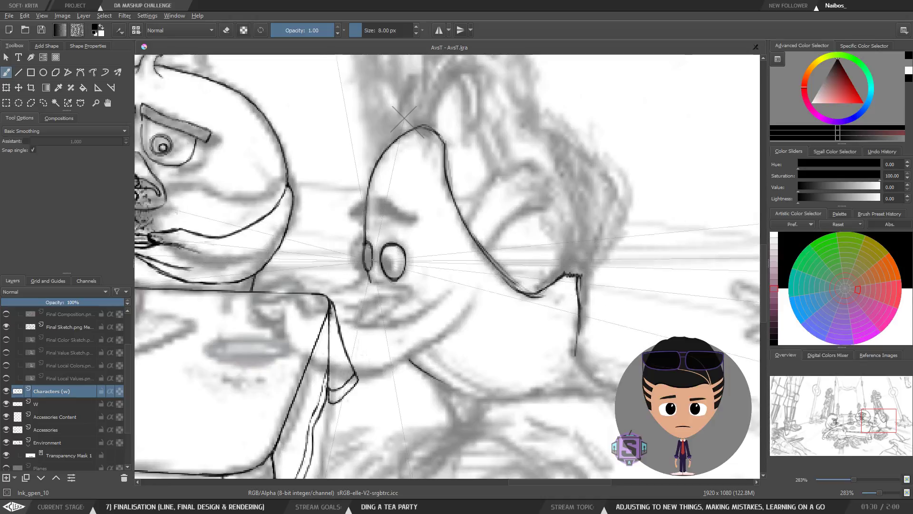
pyautogui.press('e')
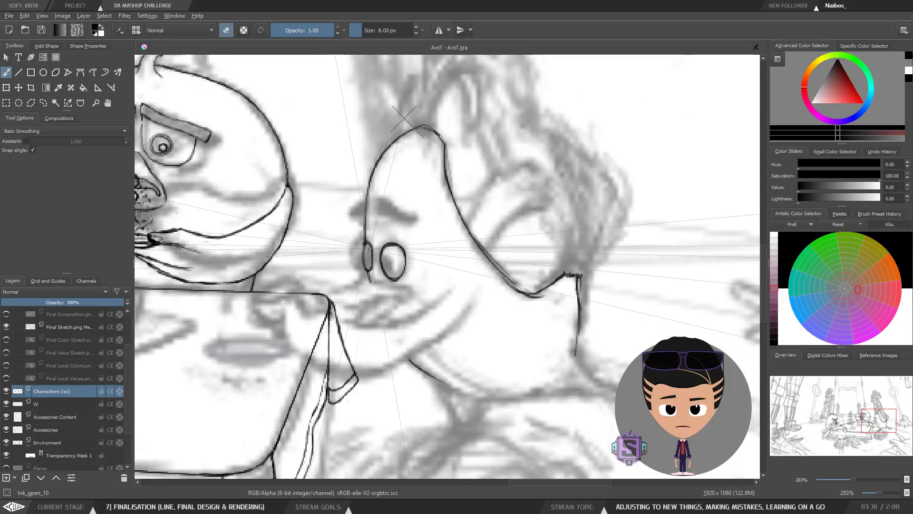
pyautogui.press('-')
pyautogui.press('-')
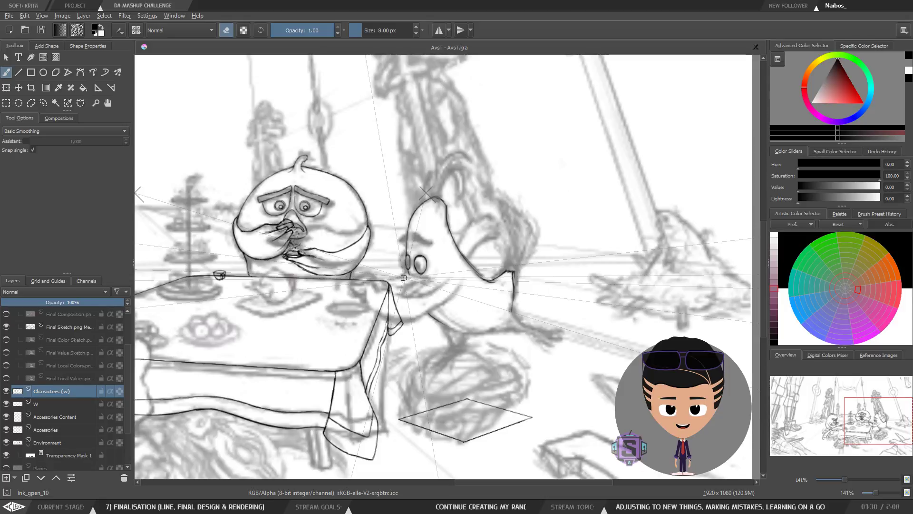
pyautogui.moveTo(376, 319); pyautogui.dragTo(526, 286)
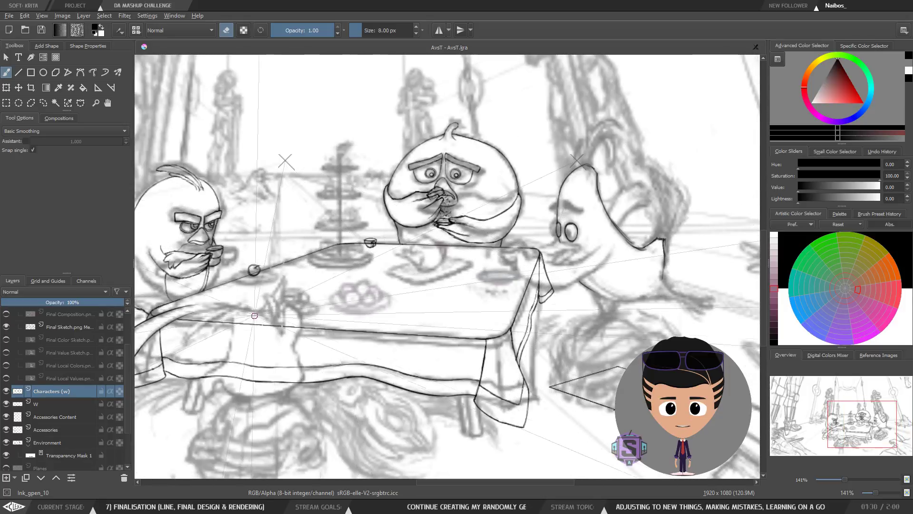
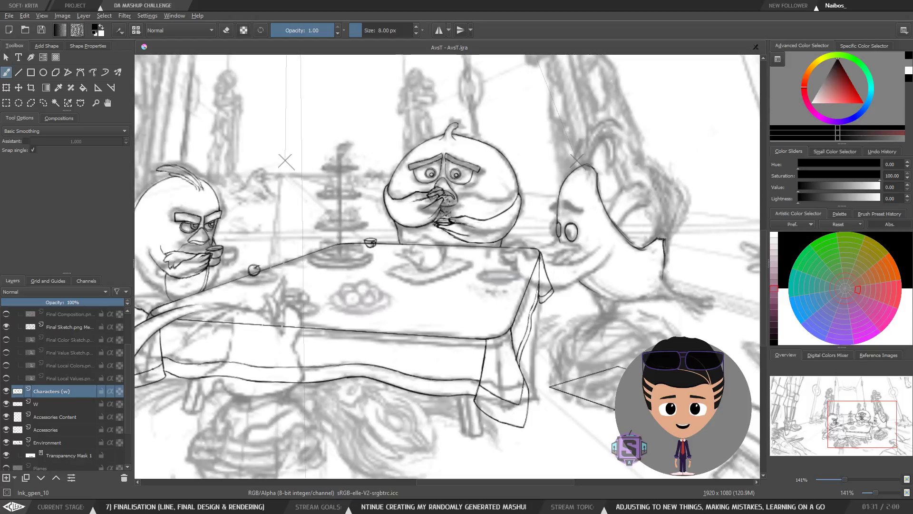
pyautogui.moveTo(403, 371); pyautogui.dragTo(381, 352)
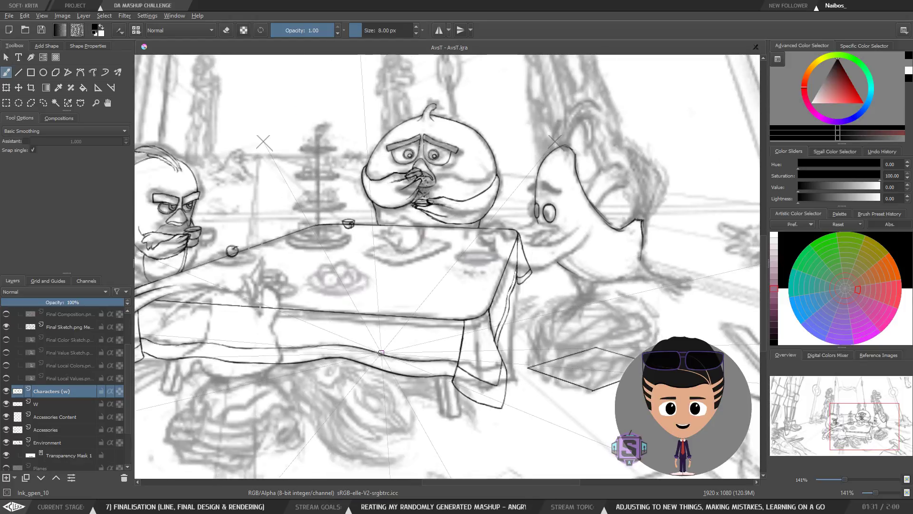
pyautogui.scroll(-3, 381, 353)
pyautogui.scroll(5, 537, 234)
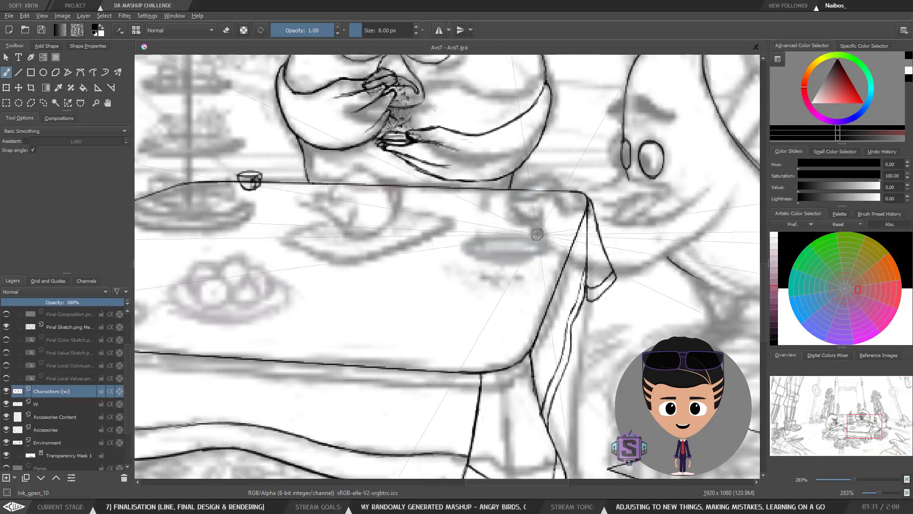
pyautogui.moveTo(537, 234); pyautogui.dragTo(376, 342)
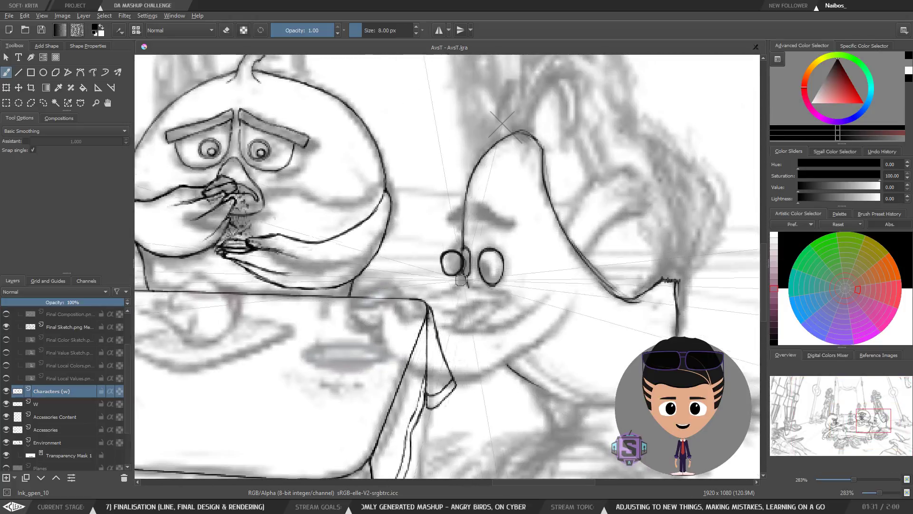
pyautogui.moveTo(471, 259)
pyautogui.mouseDown()
pyautogui.moveTo(492, 285)
pyautogui.moveTo(472, 257)
pyautogui.mouseUp()
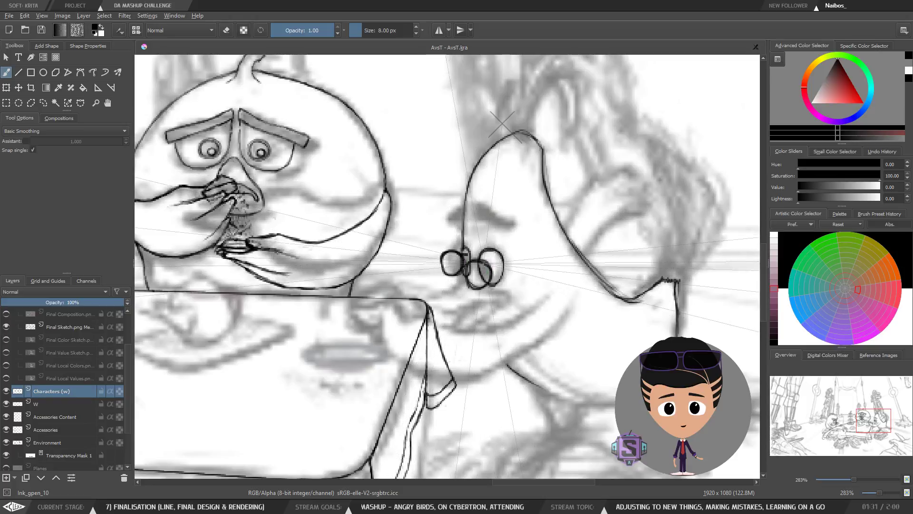
pyautogui.moveTo(496, 266)
pyautogui.mouseDown()
pyautogui.moveTo(469, 278)
pyautogui.moveTo(442, 268)
pyautogui.mouseUp()
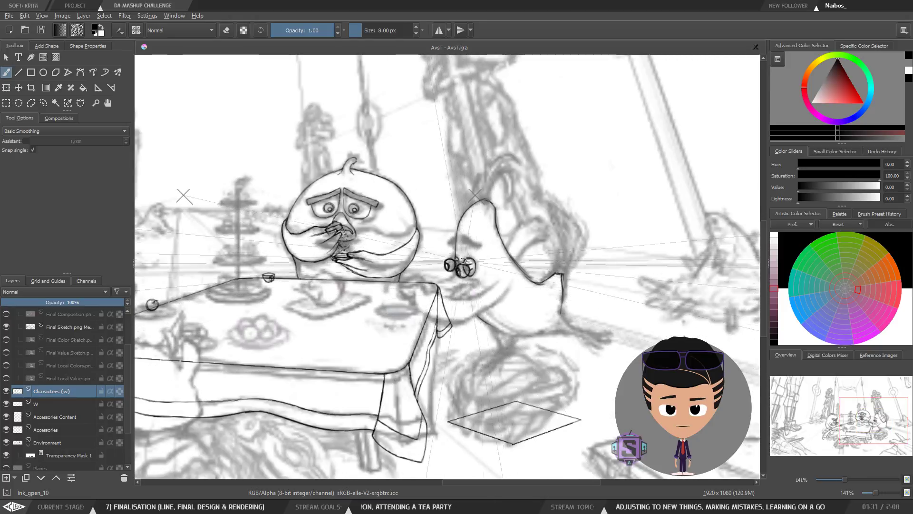
pyautogui.hotkey('ctrl', 'z')
pyautogui.hotkey('ctrl', 'z')
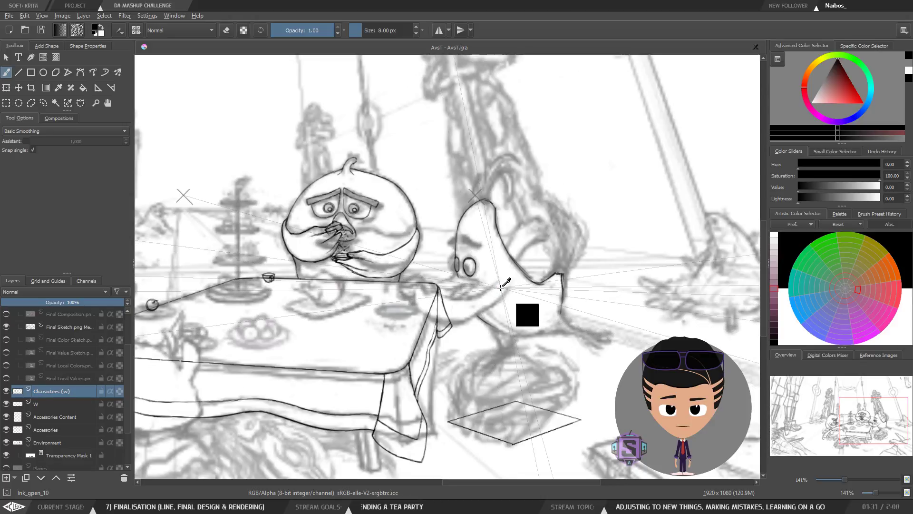
# Ink small oval pupils in the lower inner part of the right bird's near and far eyes.
pyautogui.press('+')
pyautogui.press('+')
pyautogui.moveTo(493, 295); pyautogui.dragTo(447, 295)
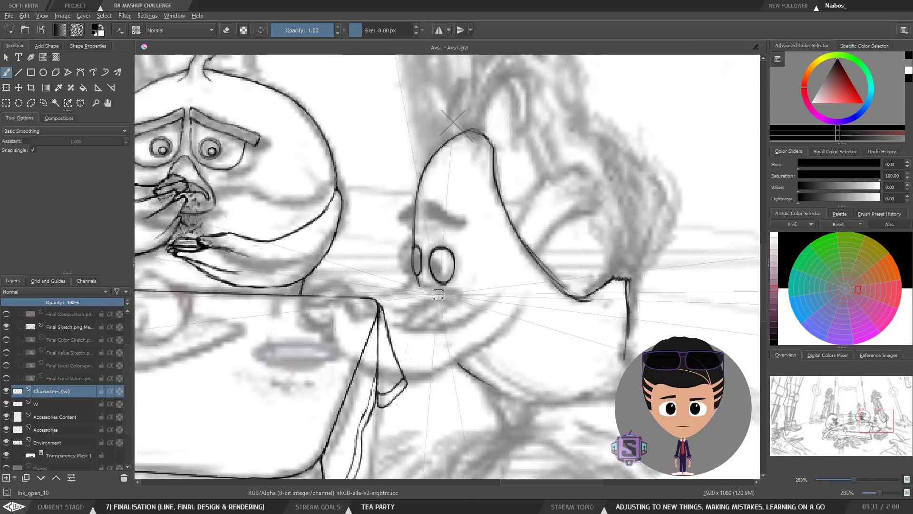
pyautogui.press('+')
pyautogui.press('+')
pyautogui.moveTo(438, 329)
pyautogui.mouseDown()
pyautogui.moveTo(565, 271)
pyautogui.moveTo(550, 267)
pyautogui.moveTo(598, 230)
pyautogui.moveTo(601, 213)
pyautogui.moveTo(612, 234)
pyautogui.mouseUp()
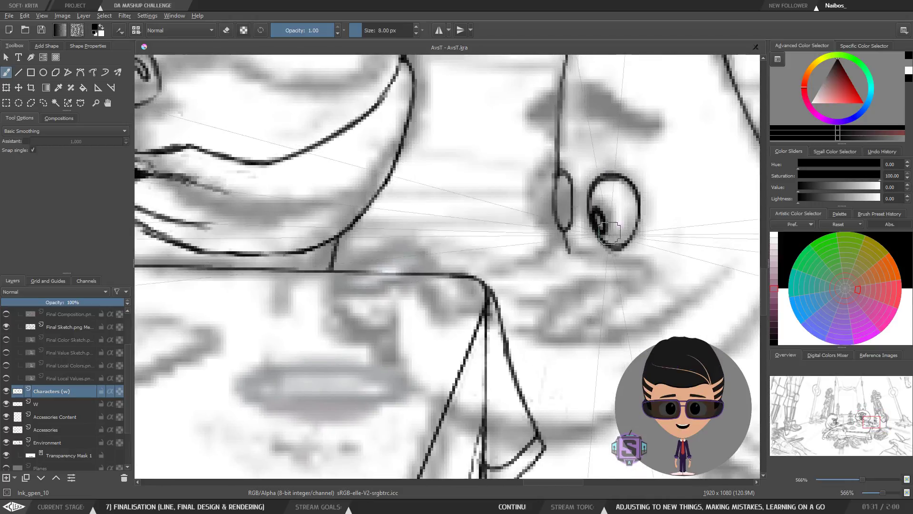
pyautogui.moveTo(565, 205); pyautogui.dragTo(566, 219)
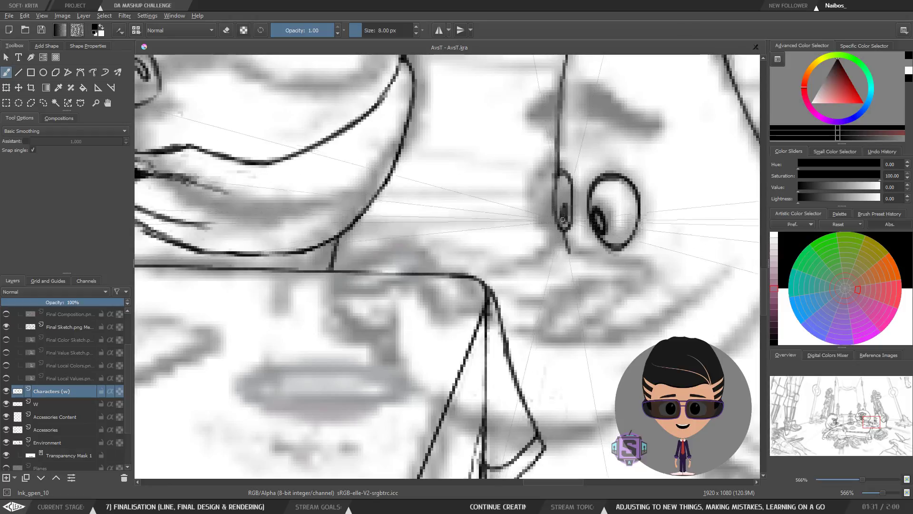
# Clean up and darken the right bird's pupils, erasing a small highlight in each one.
pyautogui.press('e')
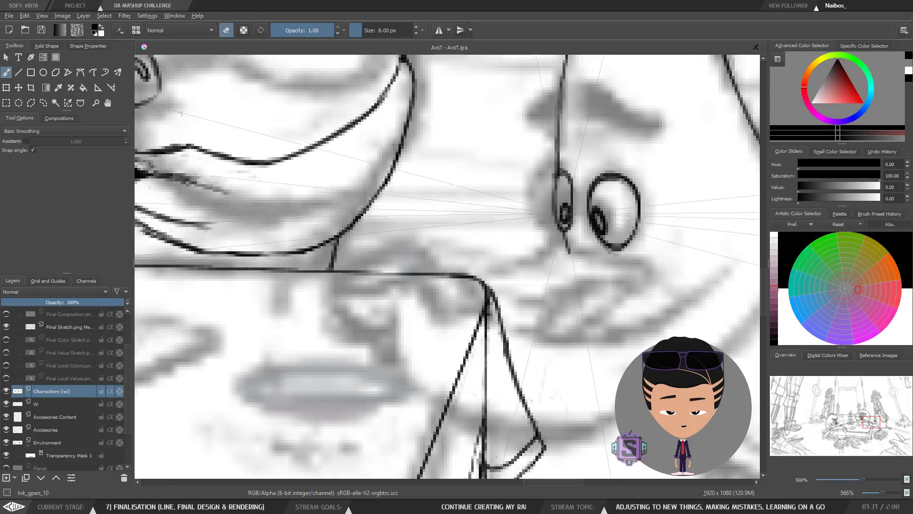
pyautogui.moveTo(564, 213); pyautogui.dragTo(566, 217)
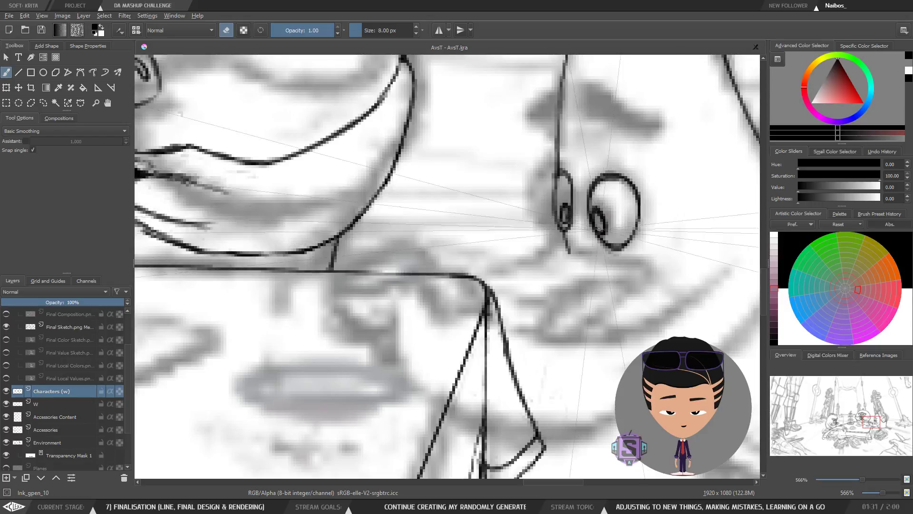
pyautogui.press('e')
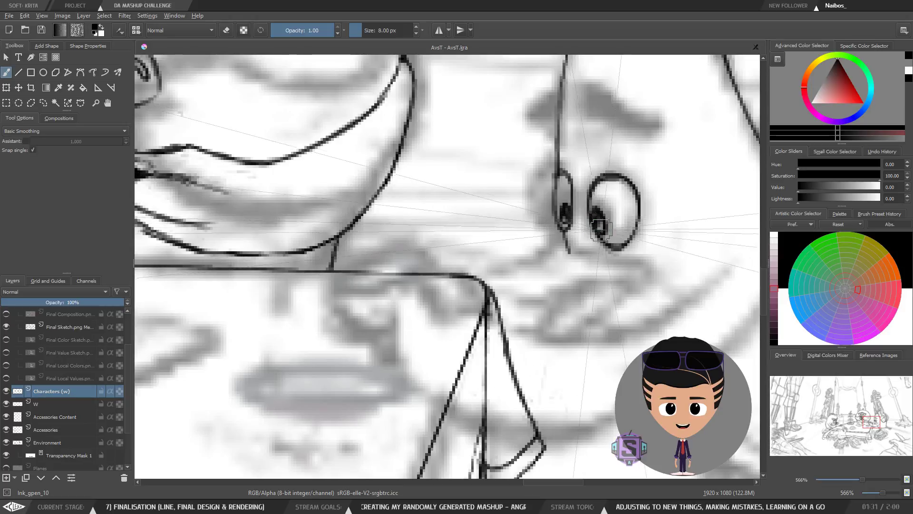
pyautogui.press('e')
pyautogui.press('-')
pyautogui.press('-')
pyautogui.press('-')
pyautogui.press('-')
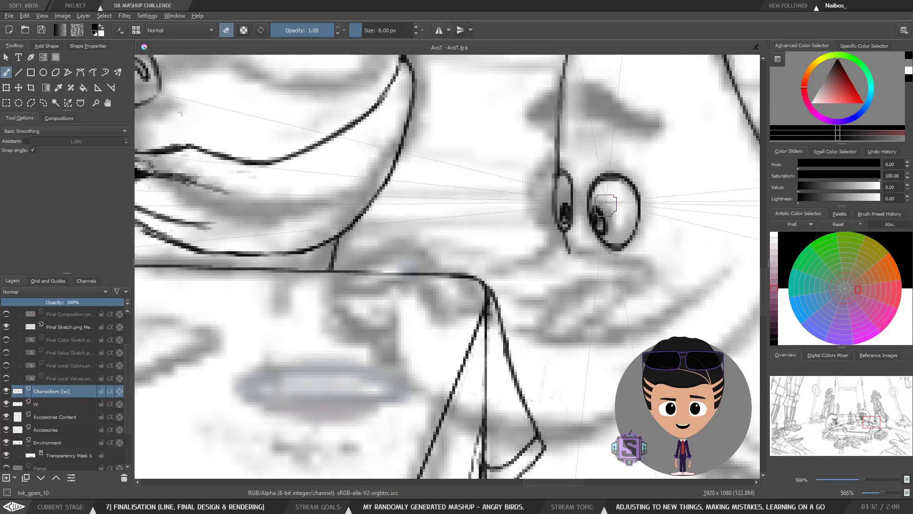
pyautogui.scroll(2, 520, 237)
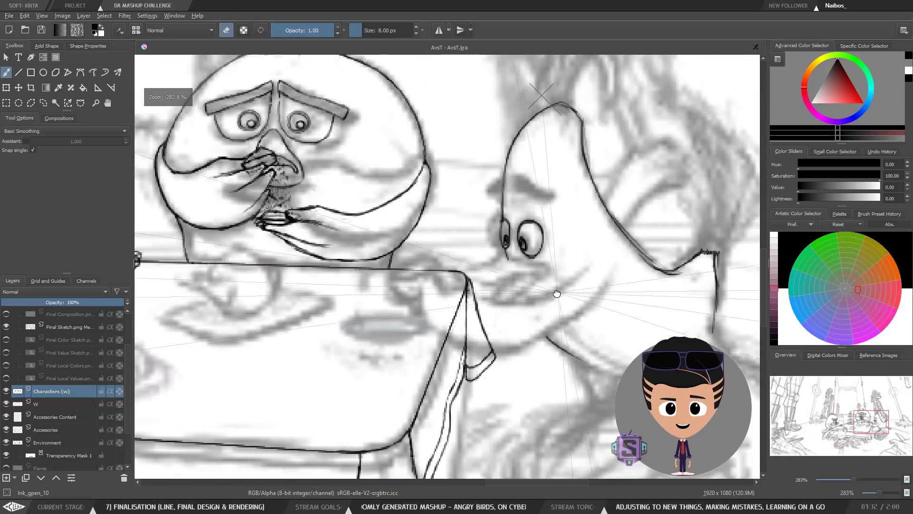
# Ink the right bird's long pointed beak below the eyes, over the table corner, and check it in the mirrored view.
pyautogui.press('e')
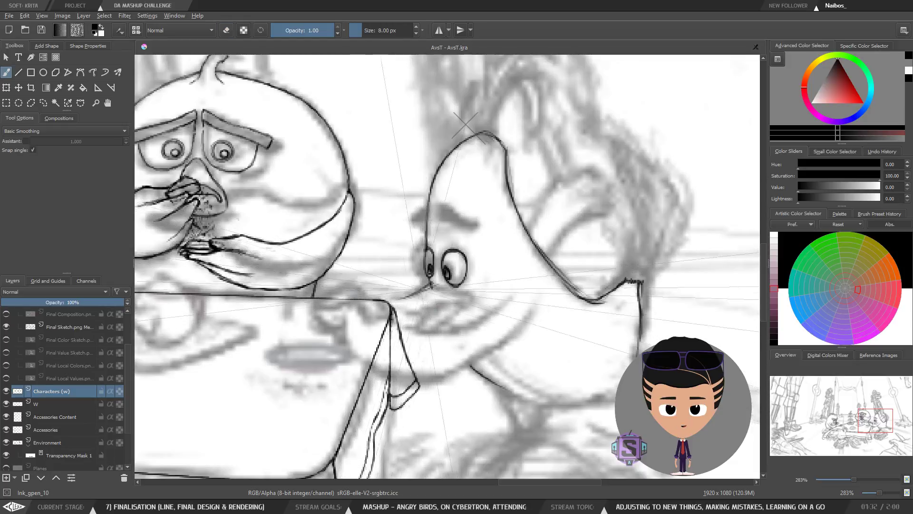
pyautogui.moveTo(402, 299); pyautogui.dragTo(432, 284)
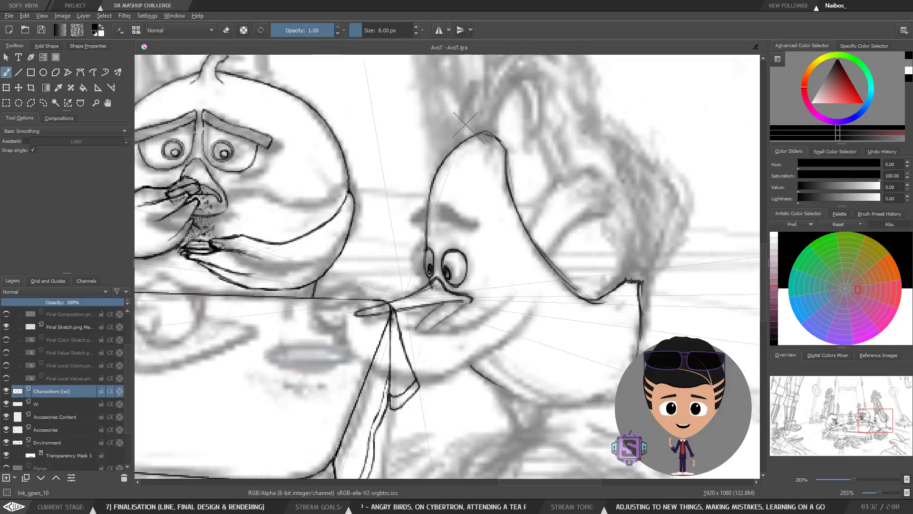
pyautogui.press('-')
pyautogui.press('-')
pyautogui.press('m')
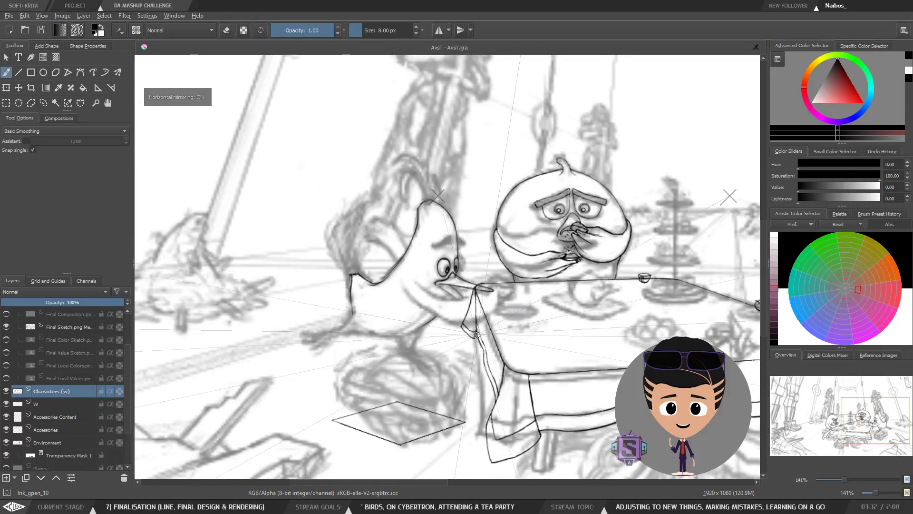
pyautogui.press('m')
pyautogui.press('m')
pyautogui.press('m')
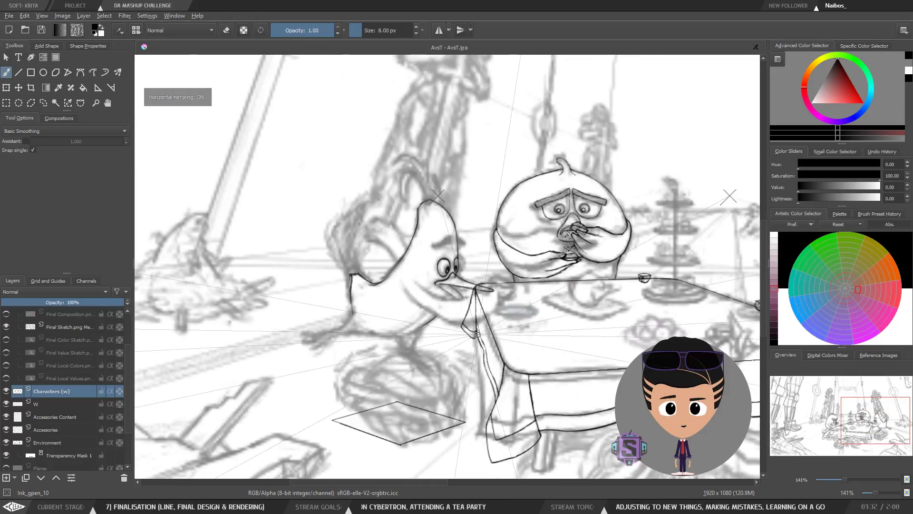
pyautogui.scroll(2, 418, 335)
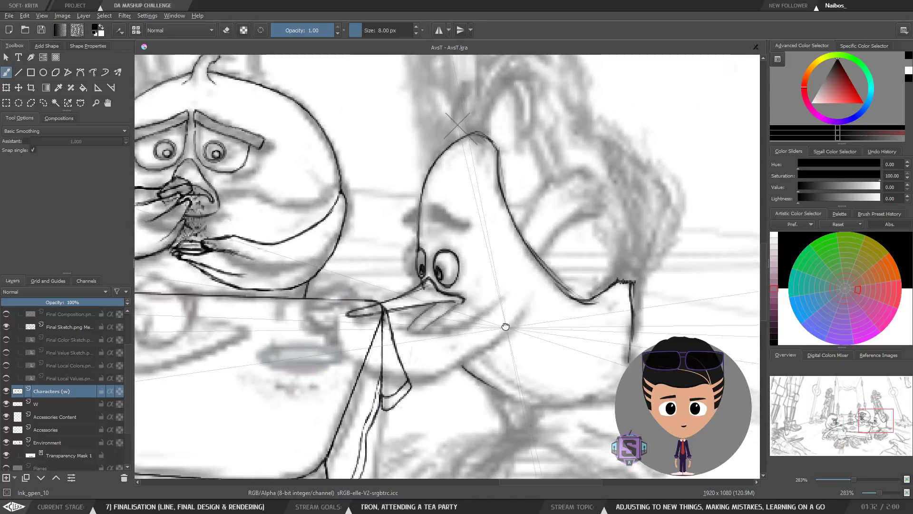
# Erase rough bits of the lines around the right bird's beak and far eye, checking the face in the mirrored view.
pyautogui.press('e')
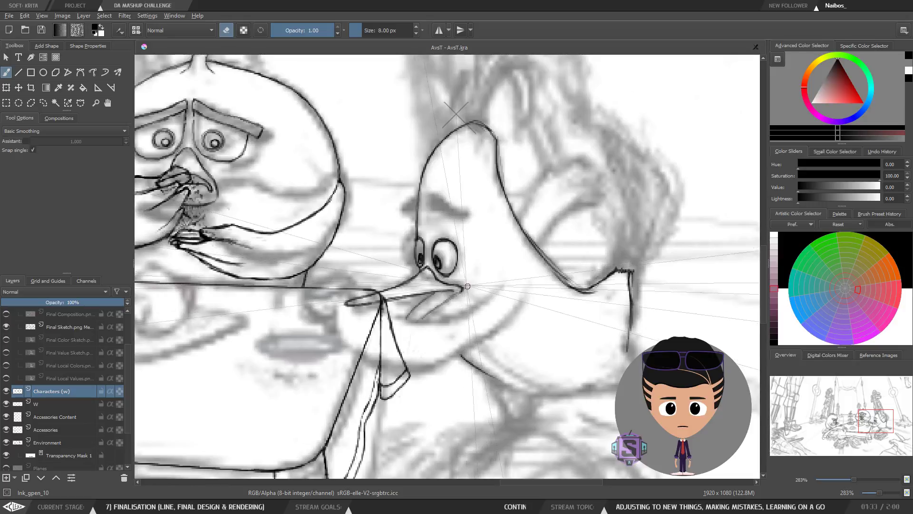
pyautogui.press('e')
pyautogui.scroll(-2, 477, 279)
pyautogui.press('m')
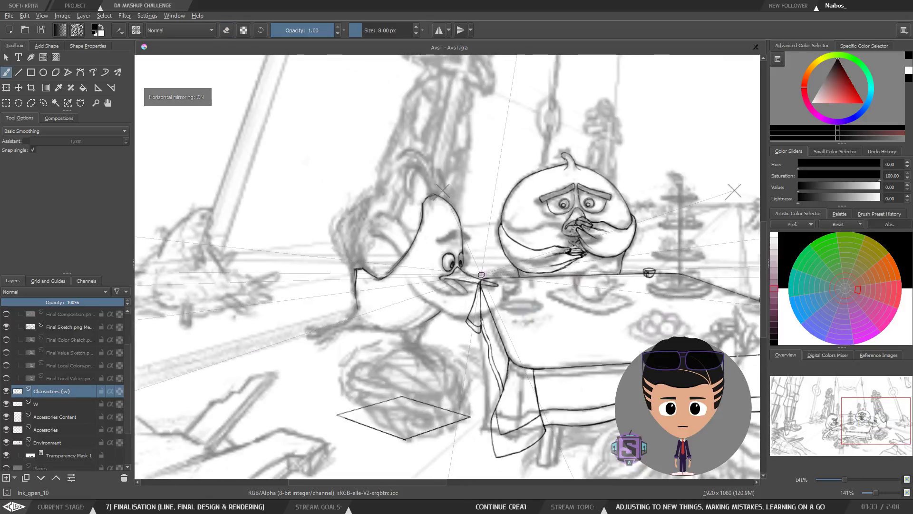
pyautogui.press('m')
pyautogui.scroll(3, 479, 277)
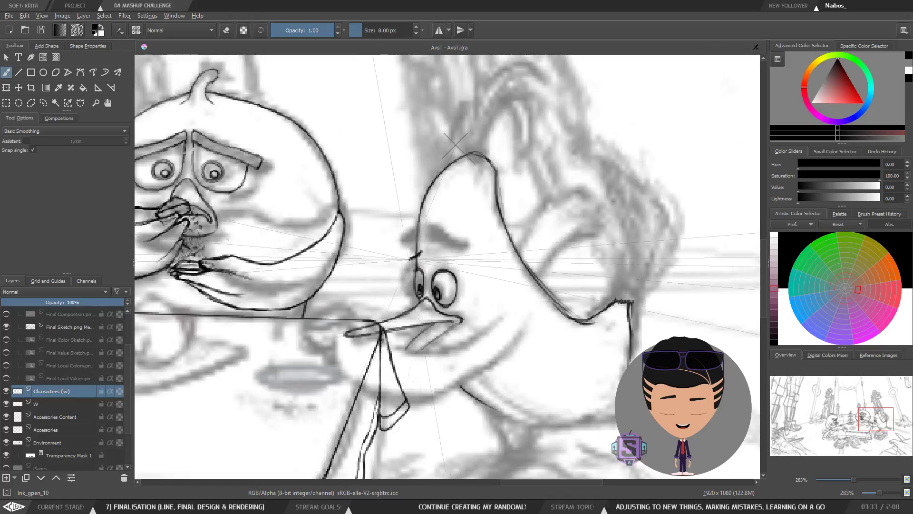
# Ink two short, thin worried eyebrows above the right bird's eyes.
pyautogui.moveTo(406, 260); pyautogui.dragTo(423, 253)
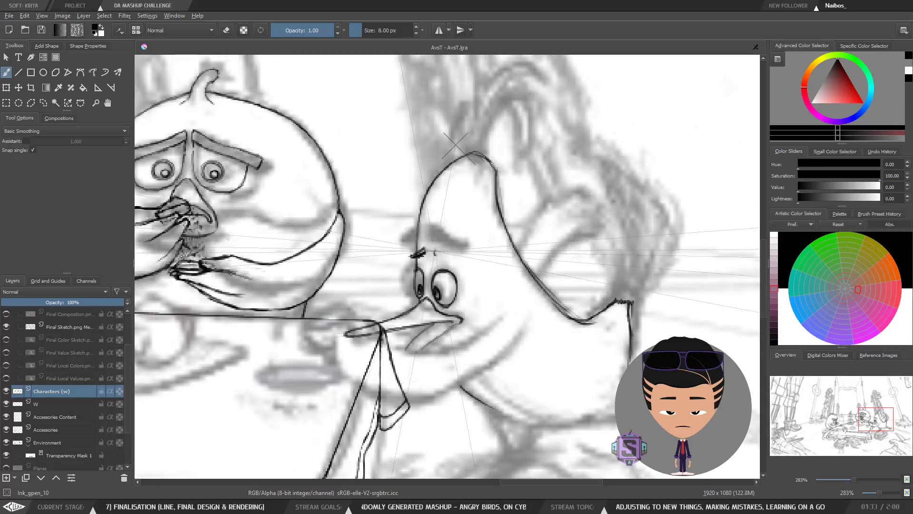
pyautogui.moveTo(437, 257); pyautogui.dragTo(459, 265)
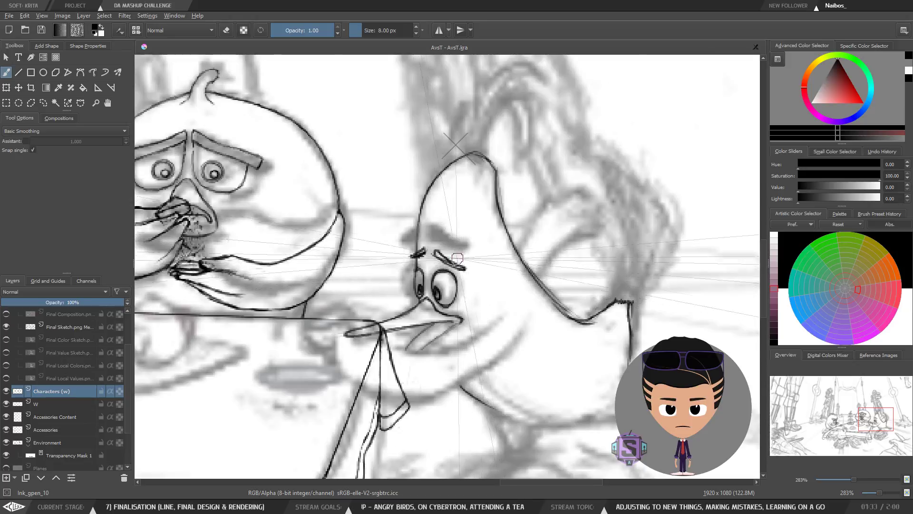
pyautogui.scroll(-2, 445, 267)
pyautogui.scroll(2, 447, 266)
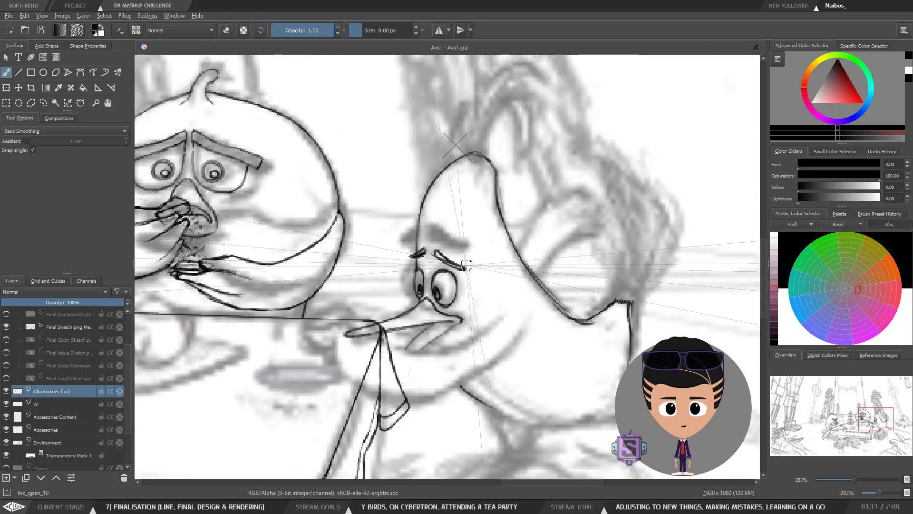
# Select the right bird's near eyebrow with a freehand outline, transform it to adjust its placement, and check it mirrored.
pyautogui.hotkey('ctrl', 't')
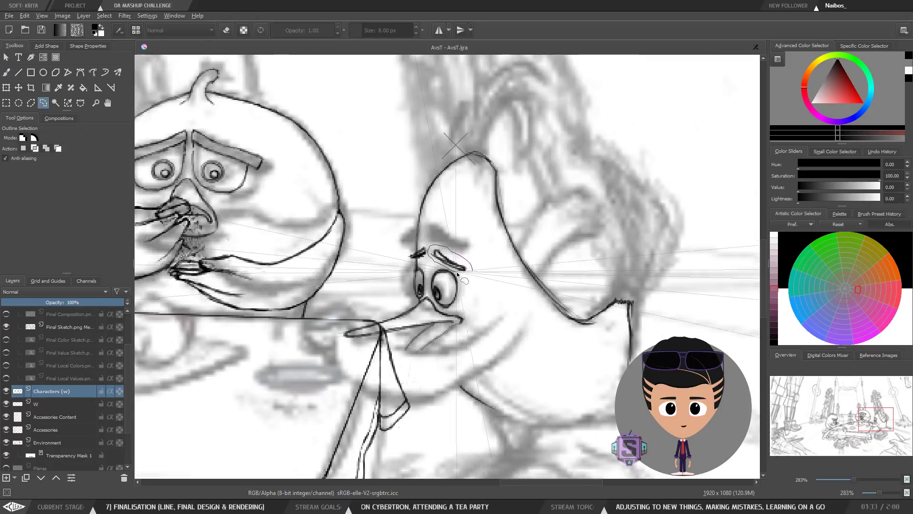
pyautogui.press('b')
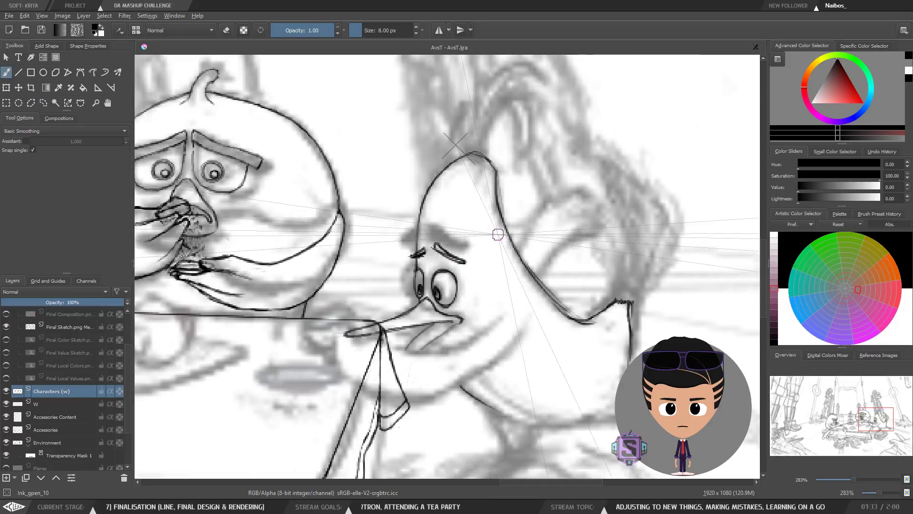
pyautogui.scroll(-2, 492, 241)
pyautogui.press('m')
pyautogui.press('m')
pyautogui.scroll(2, 447, 264)
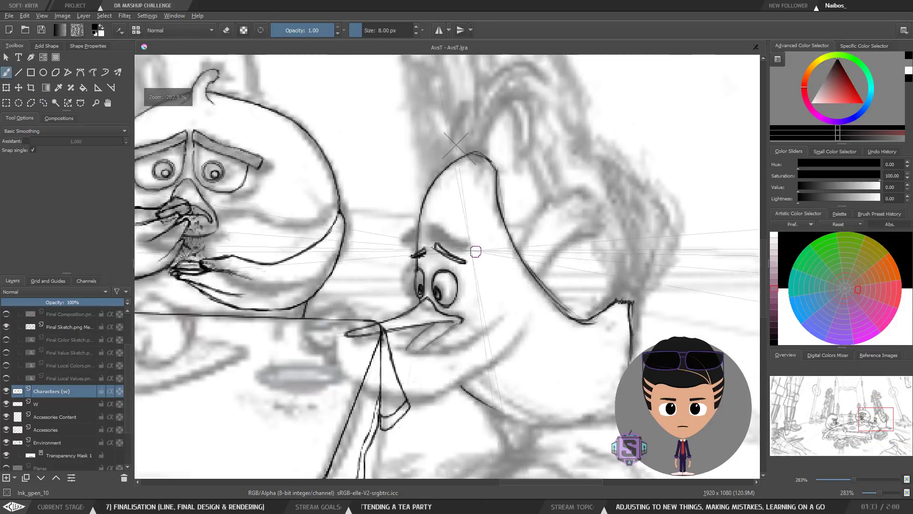
# Select the right bird's far eyebrow with a freehand outline, transform it to a steeper tilt, and deselect it.
pyautogui.press('l')
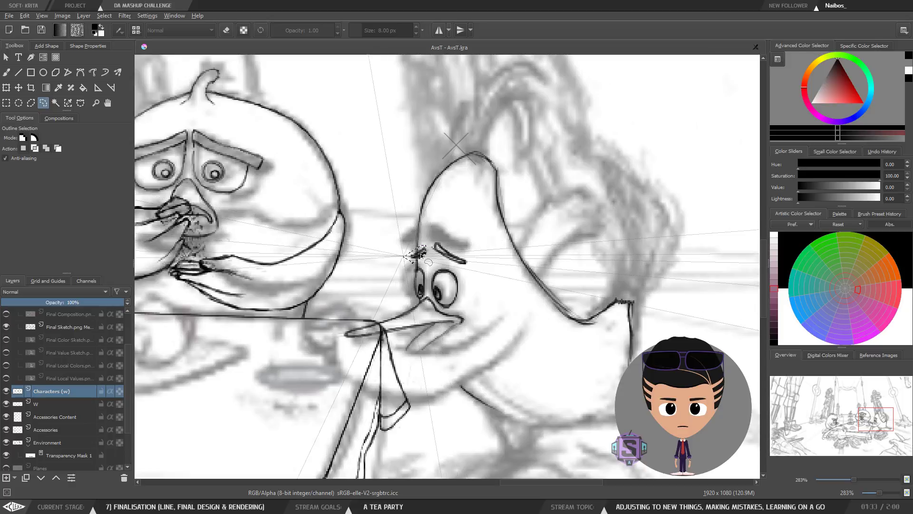
pyautogui.moveTo(427, 246)
pyautogui.mouseDown()
pyautogui.moveTo(406, 256)
pyautogui.moveTo(436, 249)
pyautogui.mouseUp()
pyautogui.hotkey('ctrl', 't')
pyautogui.hotkey('ctrl', 'shift', 'a')
pyautogui.press('b')
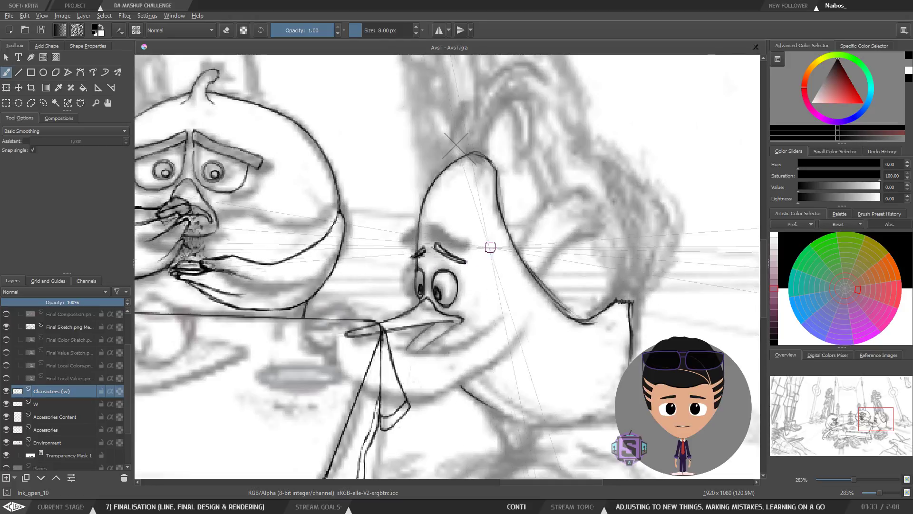
# Outline the right bird's near eyebrow again, fine-tune its placement with a transform, and clear the selection.
pyautogui.press('l')
pyautogui.moveTo(474, 254)
pyautogui.mouseDown()
pyautogui.moveTo(431, 241)
pyautogui.moveTo(450, 262)
pyautogui.moveTo(482, 272)
pyautogui.mouseUp()
pyautogui.hotkey('ctrl', 't')
pyautogui.hotkey('ctrl', 'shift', 'a')
pyautogui.press('t')
pyautogui.press('-')
pyautogui.press('-')
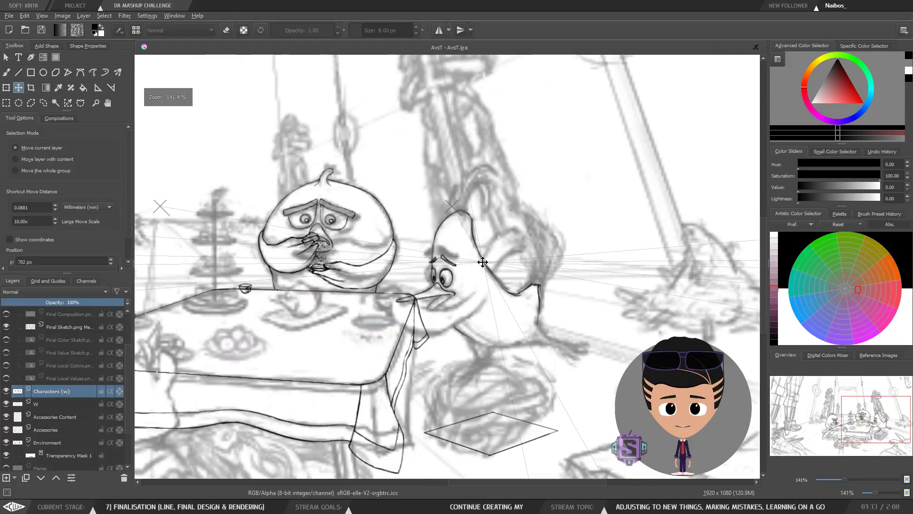
# Check the right bird's expression in the mirrored view and up close, and save the document.
pyautogui.press('b')
pyautogui.press('m')
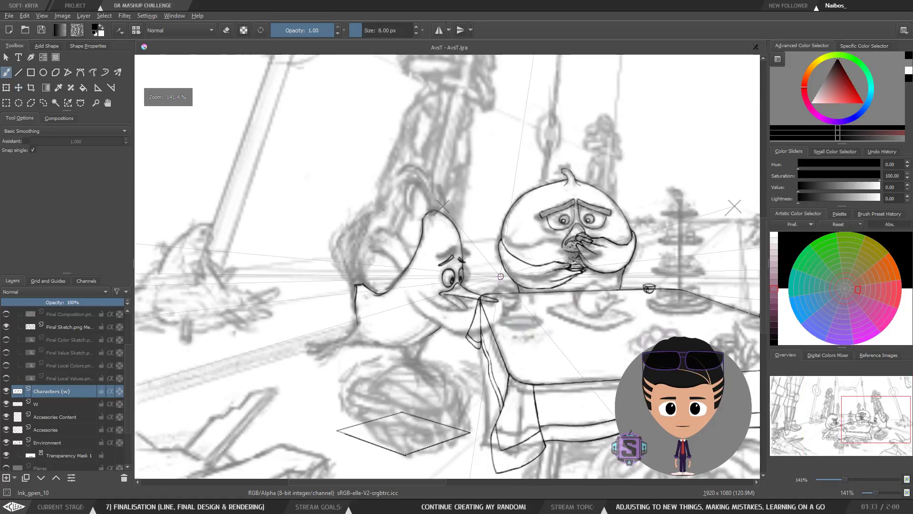
pyautogui.press('m')
pyautogui.press('+')
pyautogui.press('+')
pyautogui.moveTo(492, 322); pyautogui.dragTo(441, 289)
pyautogui.press('-')
pyautogui.press('-')
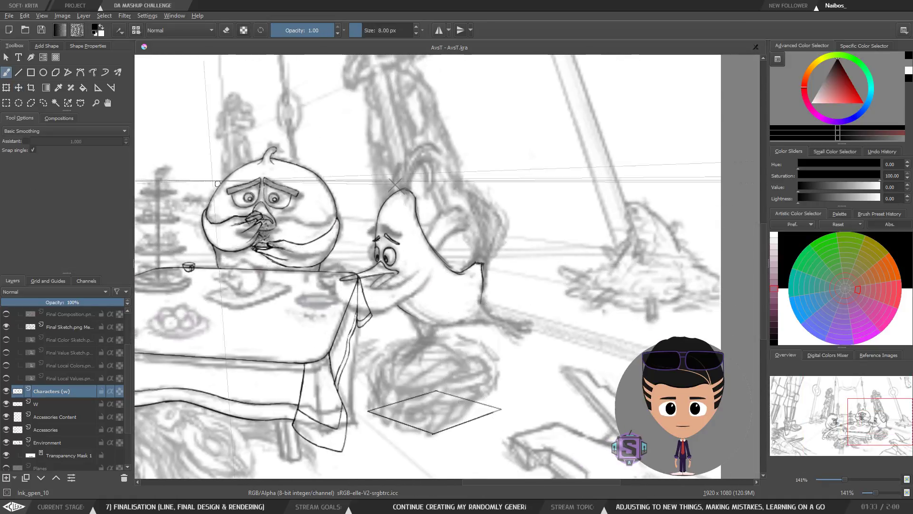
pyautogui.click(41, 30)
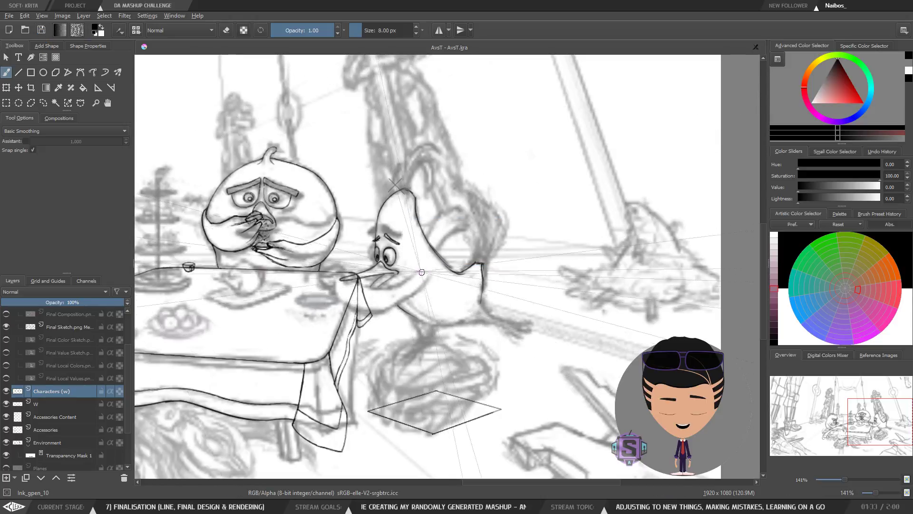
# Ink the right bird's open lower beak over the sketch, clean its edges with the eraser, and check it mirrored.
pyautogui.press('+')
pyautogui.press('+')
pyautogui.moveTo(320, 286); pyautogui.dragTo(381, 323)
pyautogui.press('e')
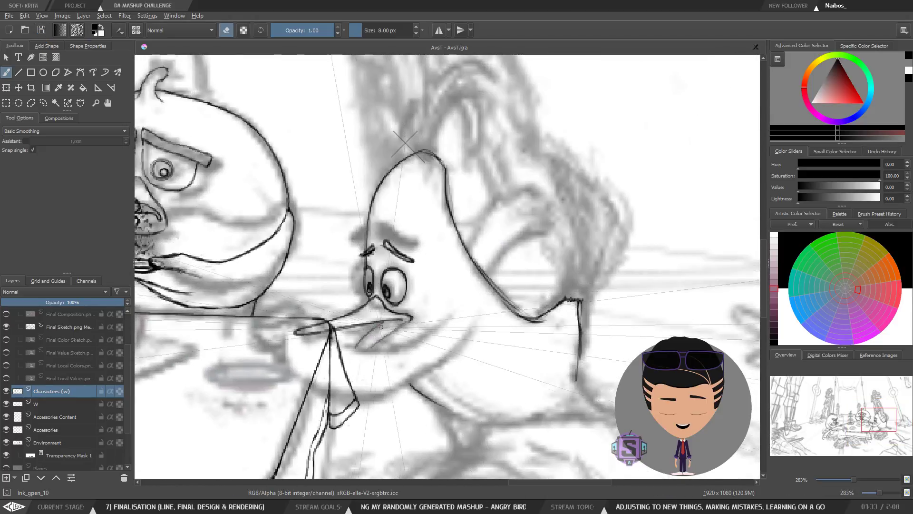
pyautogui.press('e')
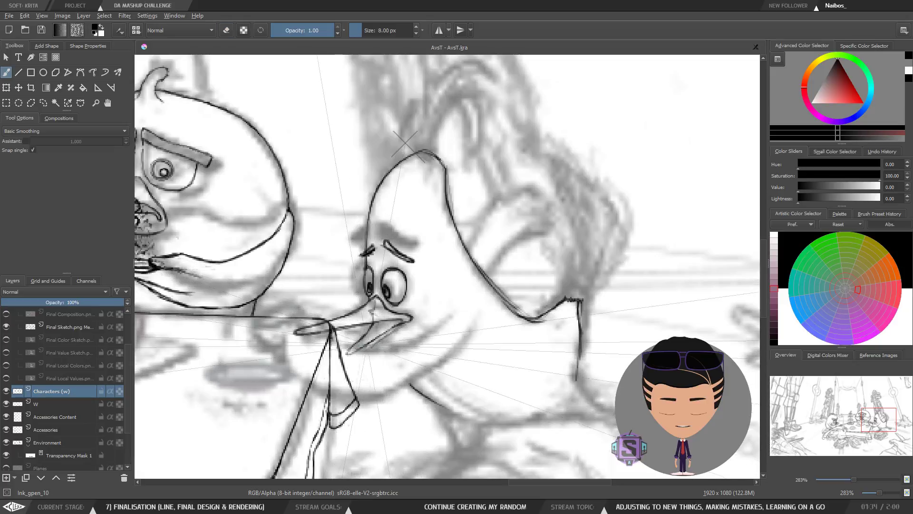
pyautogui.press('e')
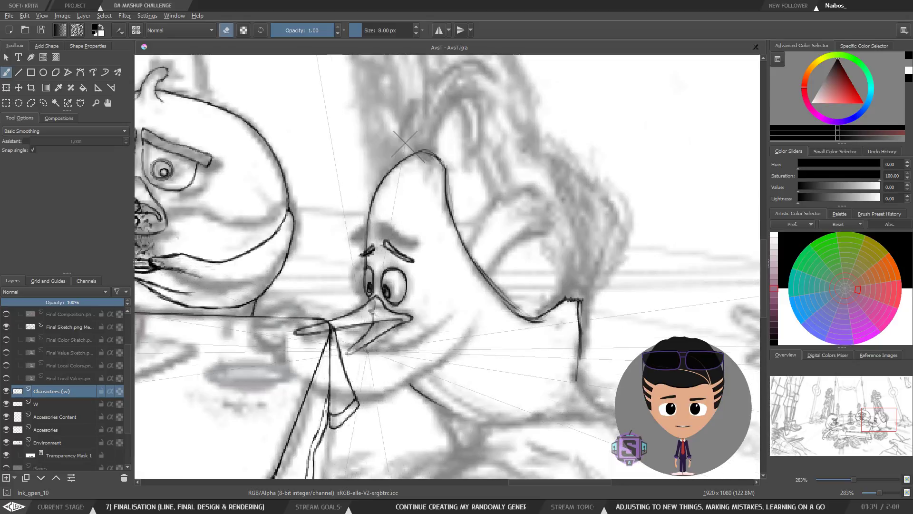
pyautogui.press('e')
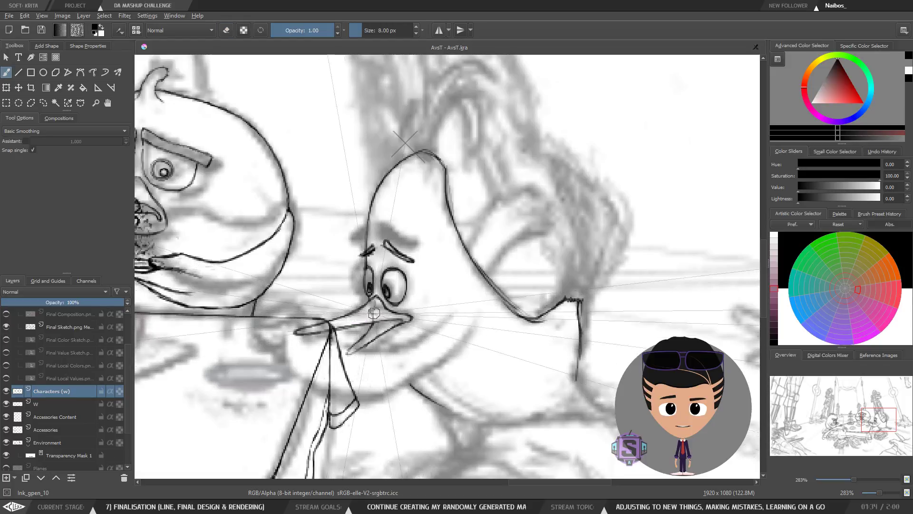
pyautogui.press('e')
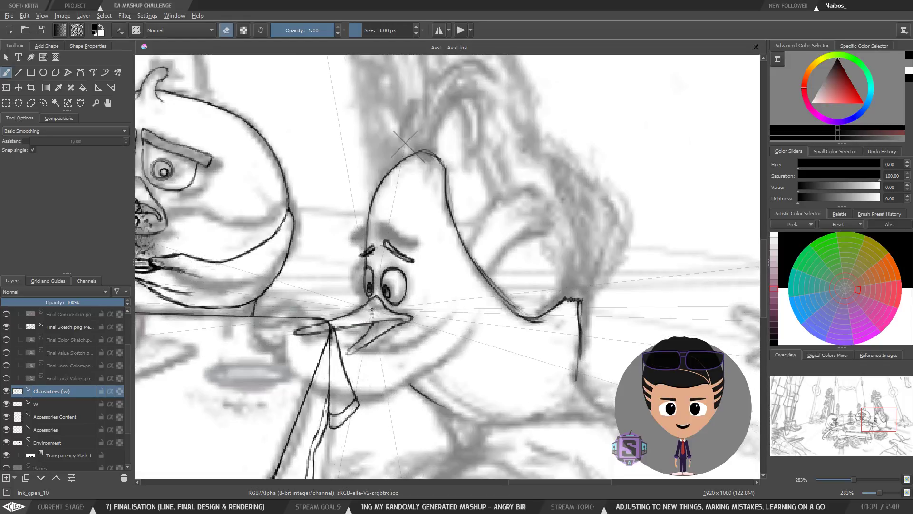
pyautogui.press('-')
pyautogui.press('-')
pyautogui.press('m')
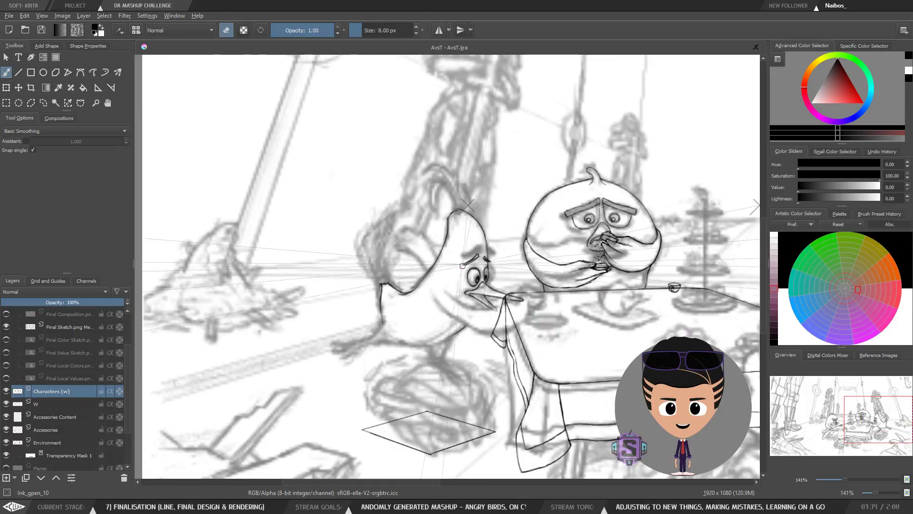
pyautogui.press('m')
# Draw the inner mouth line inside the right bird's beak and erase the excess around it.
pyautogui.press('+')
pyautogui.press('+')
pyautogui.moveTo(434, 310); pyautogui.dragTo(457, 278)
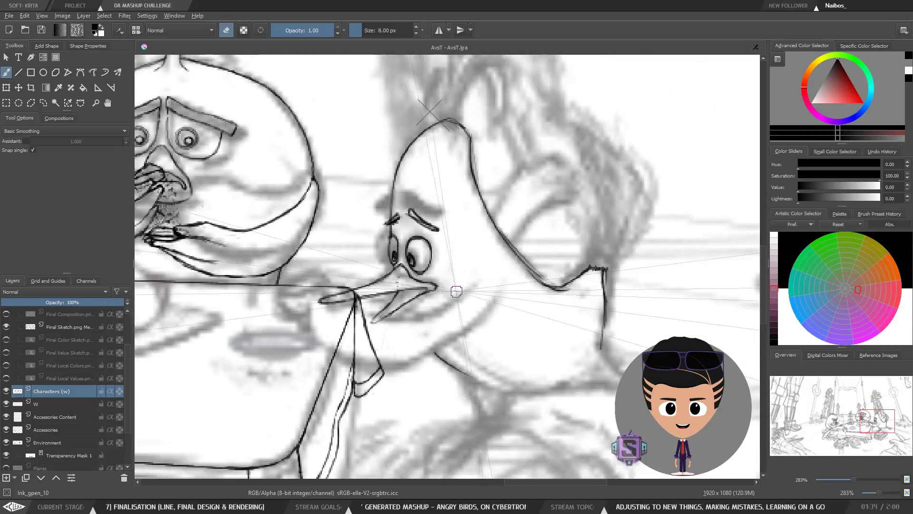
pyautogui.press('e')
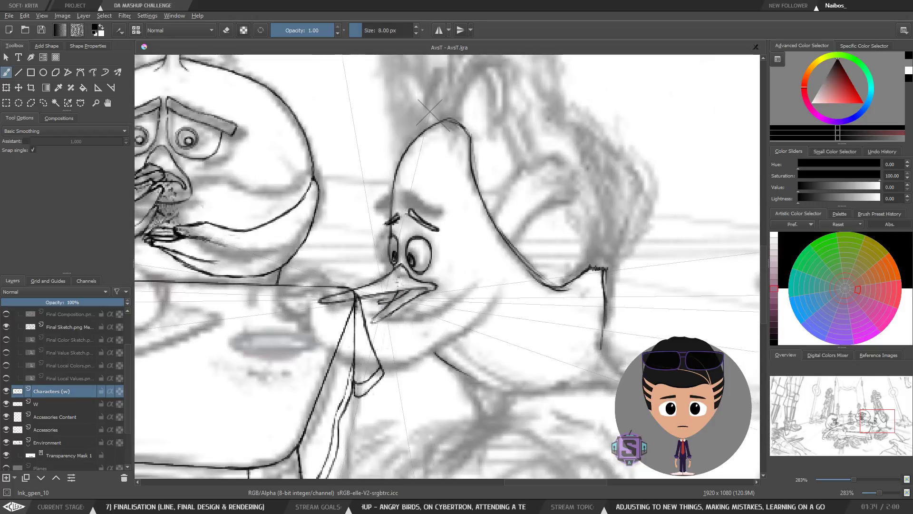
pyautogui.press('e')
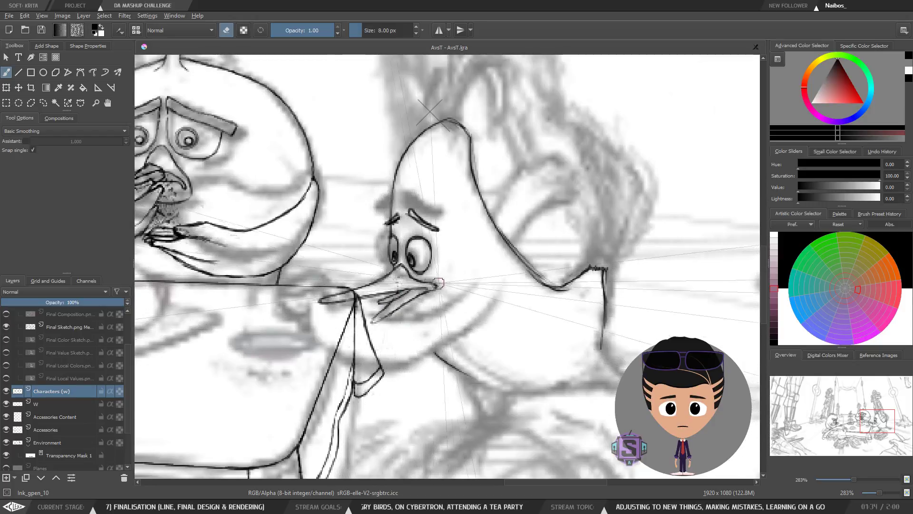
pyautogui.press('e')
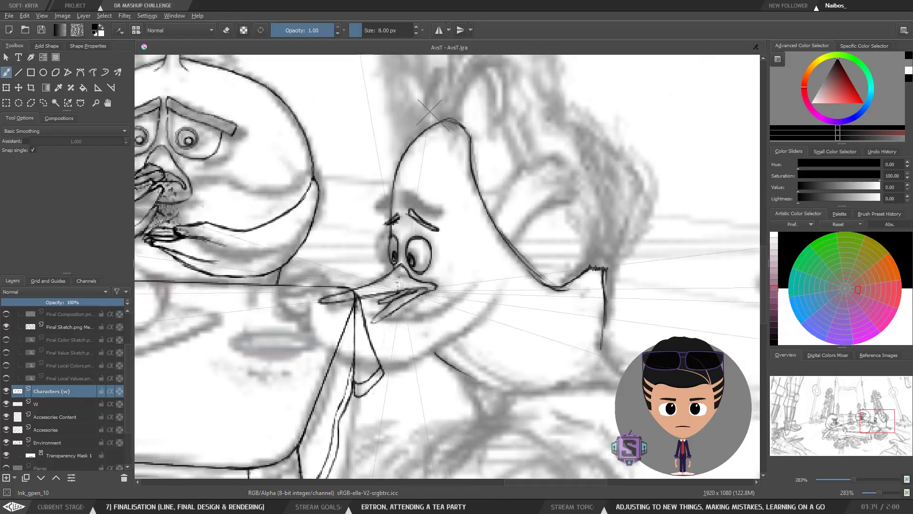
# Examine the right bird's open beak up close and within the wider scene.
pyautogui.hotkey('ctrl', '-')
pyautogui.hotkey('ctrl', '-')
pyautogui.hotkey('ctrl', '+')
pyautogui.hotkey('ctrl', '+')
pyautogui.moveTo(413, 291); pyautogui.dragTo(386, 300)
pyautogui.hotkey('ctrl', '-')
pyautogui.hotkey('ctrl', '-')
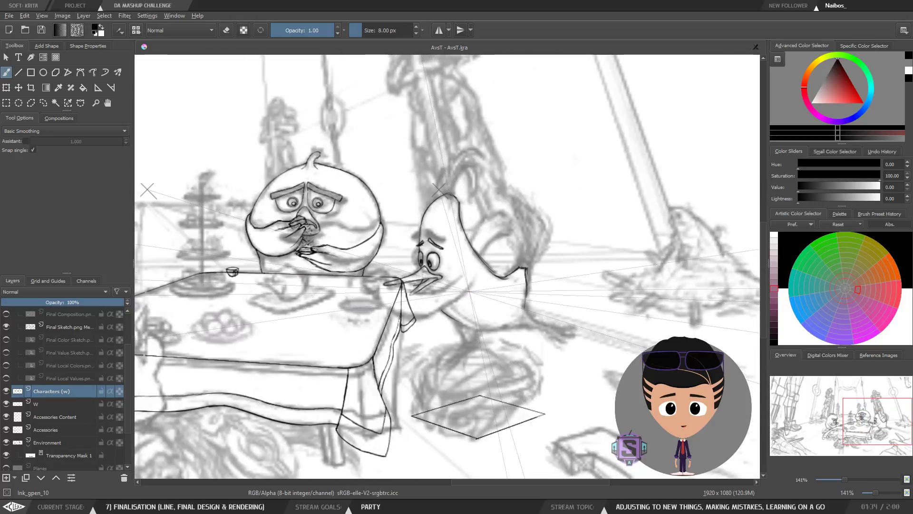
pyautogui.hotkey('ctrl', '+')
pyautogui.hotkey('ctrl', '+')
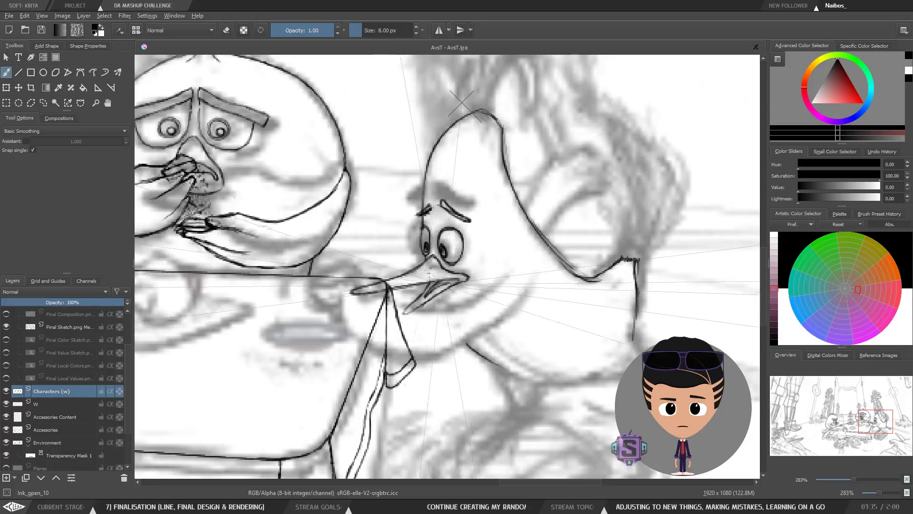
# Check the right bird in the mirrored view and save the document.
pyautogui.scroll(-2, 463, 283)
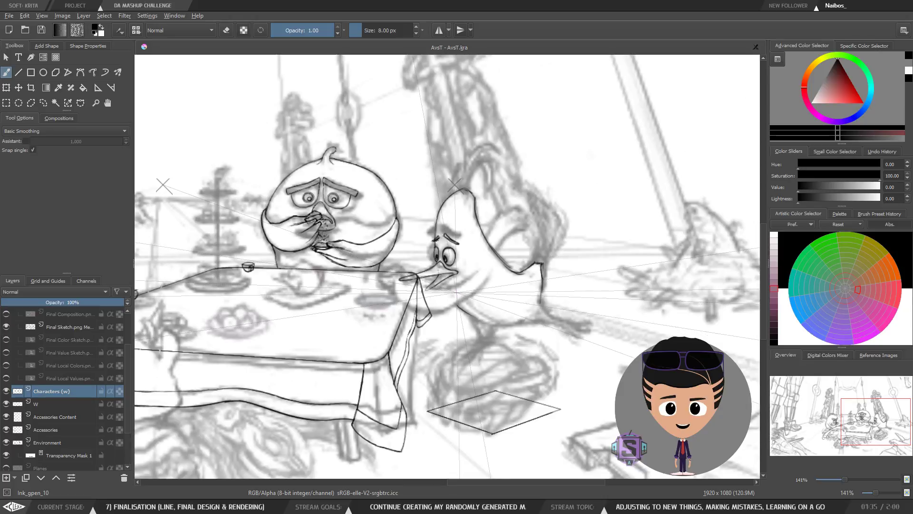
pyautogui.press('m')
pyautogui.press('m')
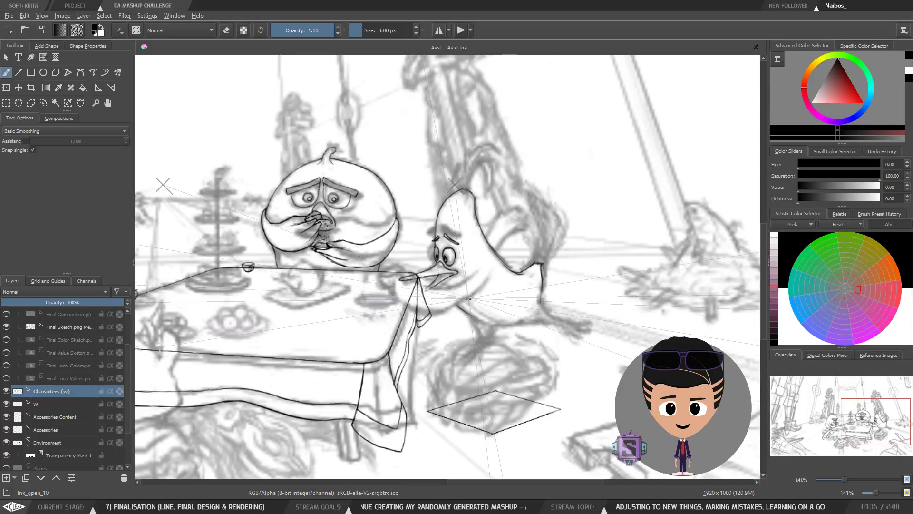
pyautogui.moveTo(468, 297); pyautogui.dragTo(424, 295)
pyautogui.click(41, 30)
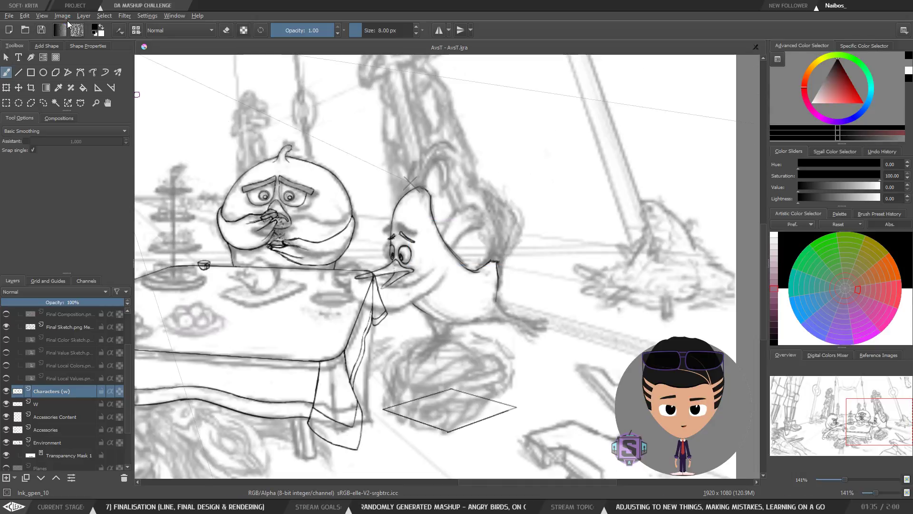
# Ink the right bird's chest and belly line from below the beak, and the splayed limb behind its body.
pyautogui.scroll(2, 442, 321)
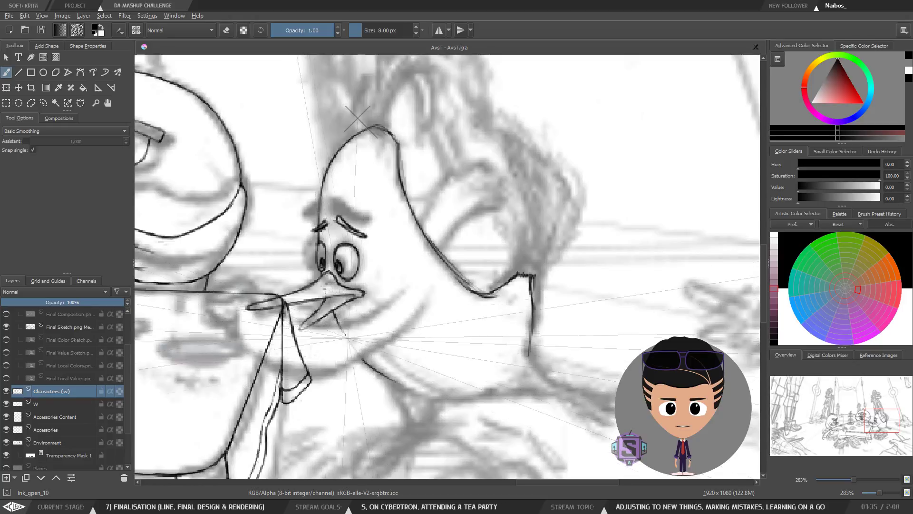
pyautogui.moveTo(346, 336); pyautogui.dragTo(373, 369)
pyautogui.press('e')
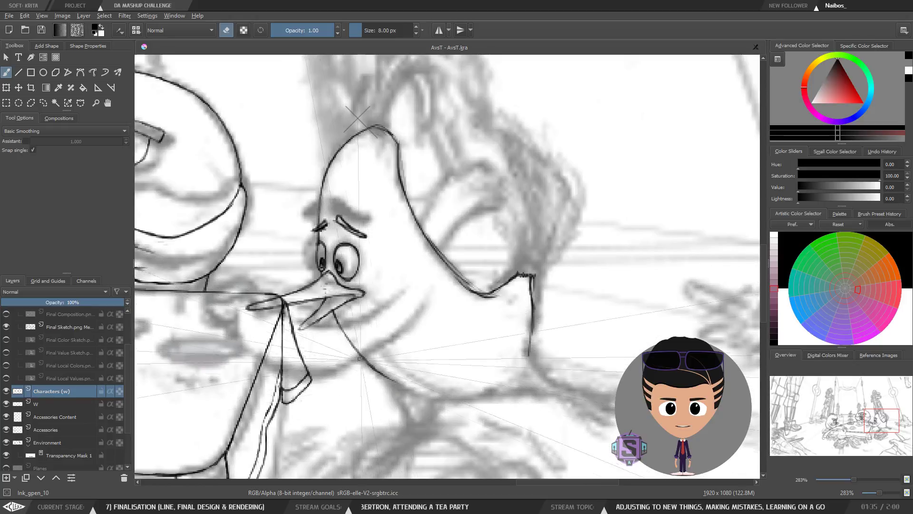
pyautogui.moveTo(463, 371); pyautogui.dragTo(443, 297)
pyautogui.moveTo(393, 316); pyautogui.dragTo(387, 310)
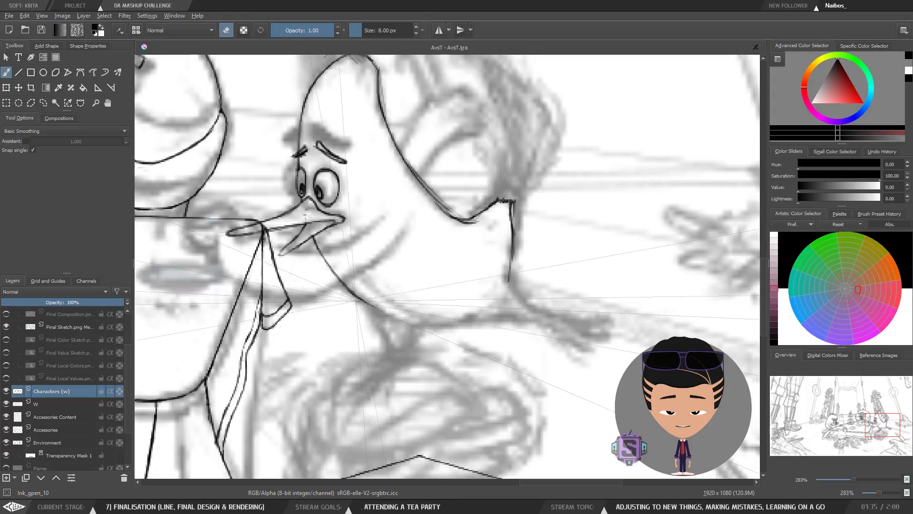
pyautogui.press('e')
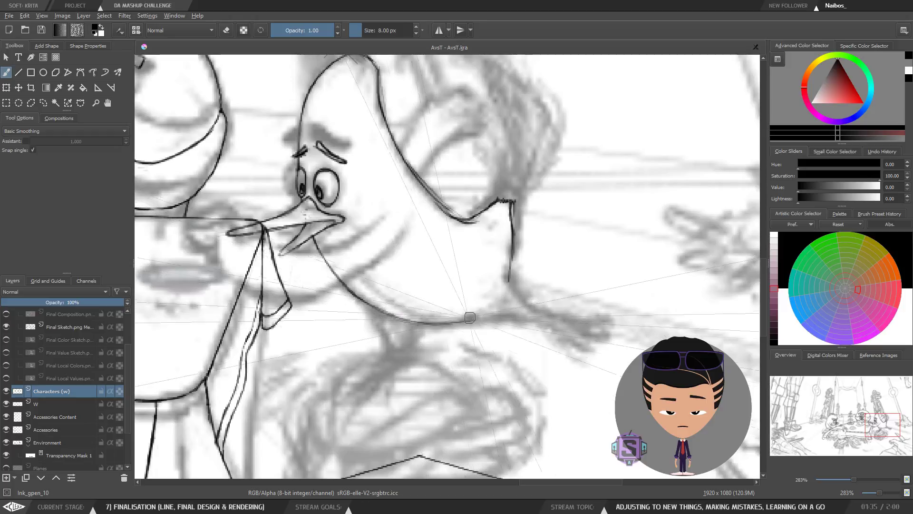
pyautogui.moveTo(428, 328); pyautogui.dragTo(527, 317)
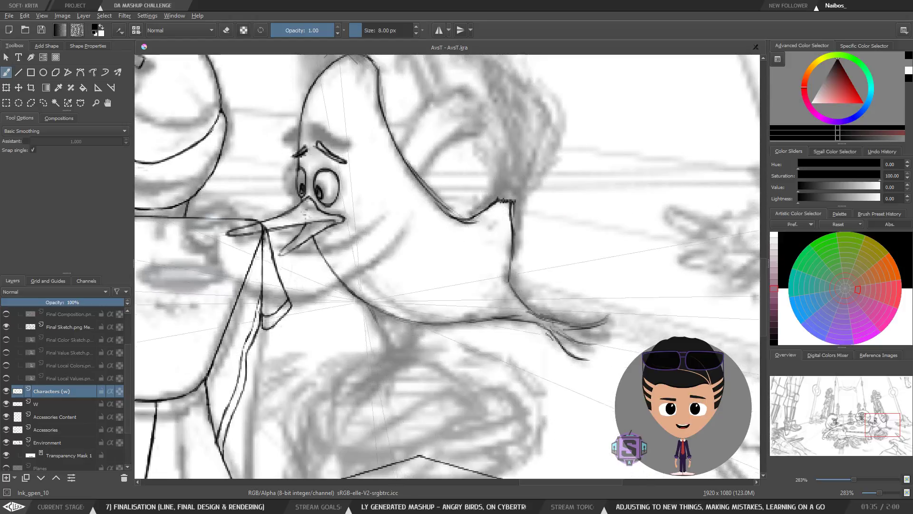
# Ink both sides of the right bird's leg between the belly and the rock, and check the pose mirrored.
pyautogui.press('e')
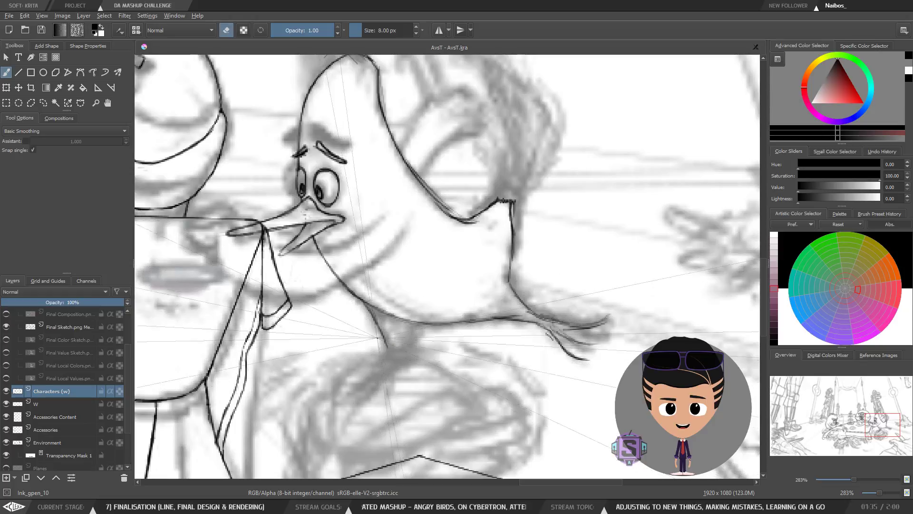
pyautogui.press('e')
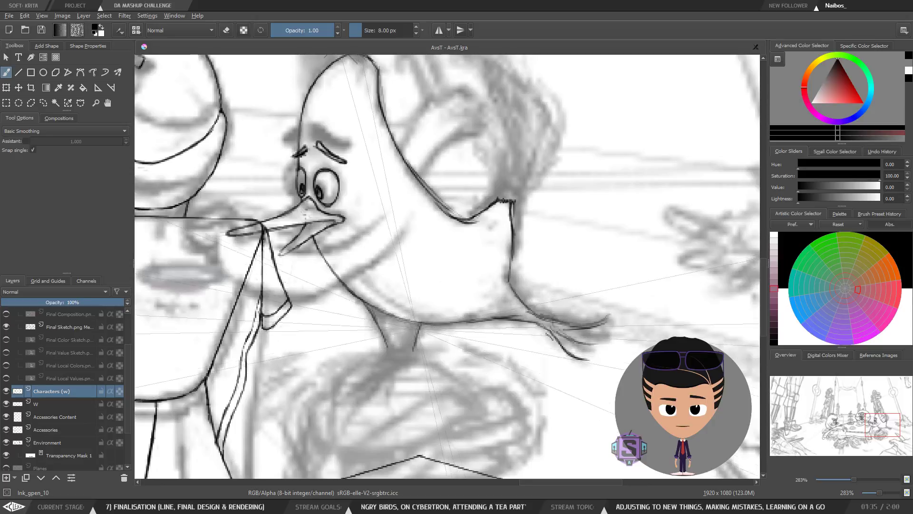
pyautogui.press('e')
pyautogui.press('e')
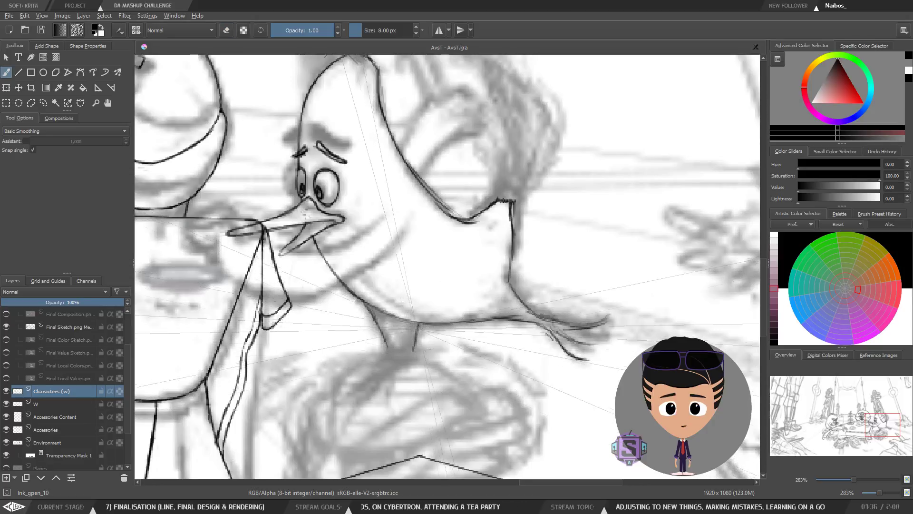
pyautogui.hotkey('ctrl', '-')
pyautogui.hotkey('ctrl', '-')
pyautogui.press('m')
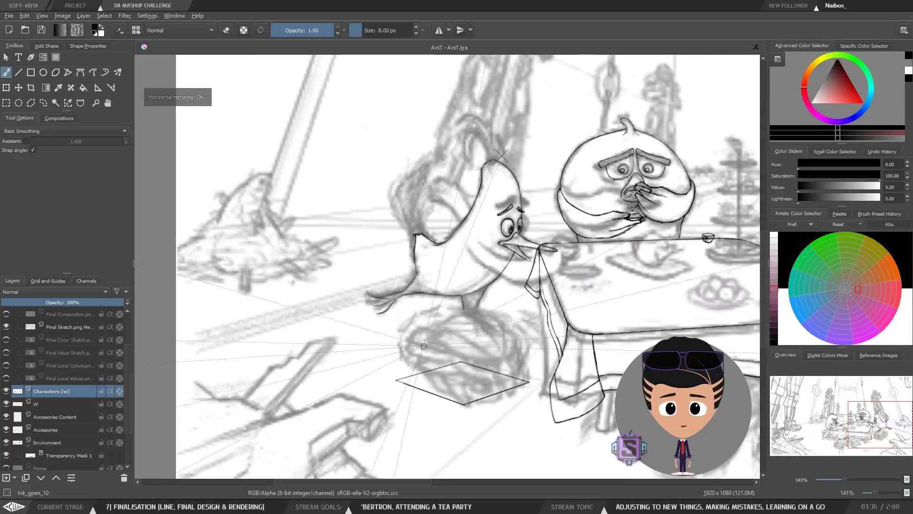
pyautogui.press('m')
# Redraw the curved front line of the right bird's leg, then compare the pose in normal and mirrored views.
pyautogui.hotkey('ctrl', '+')
pyautogui.hotkey('ctrl', '+')
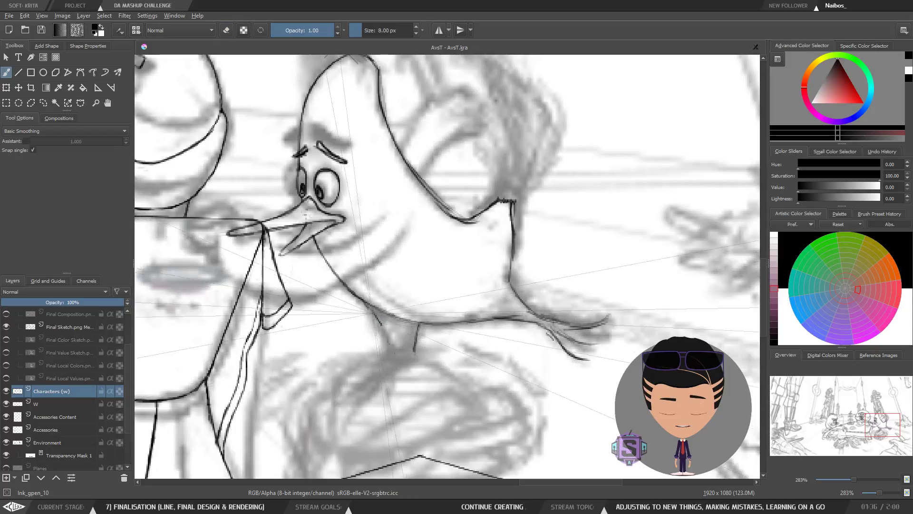
pyautogui.press('e')
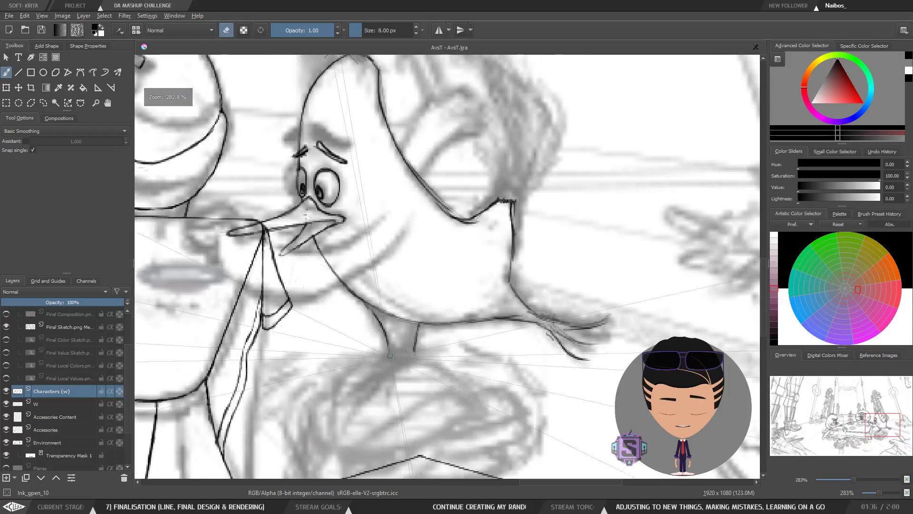
pyautogui.press('-')
pyautogui.press('-')
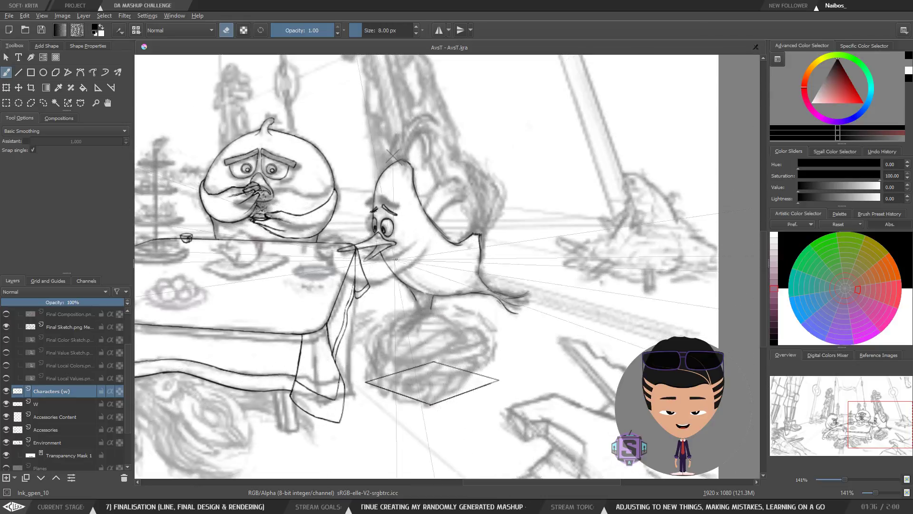
pyautogui.press('m')
pyautogui.press('m')
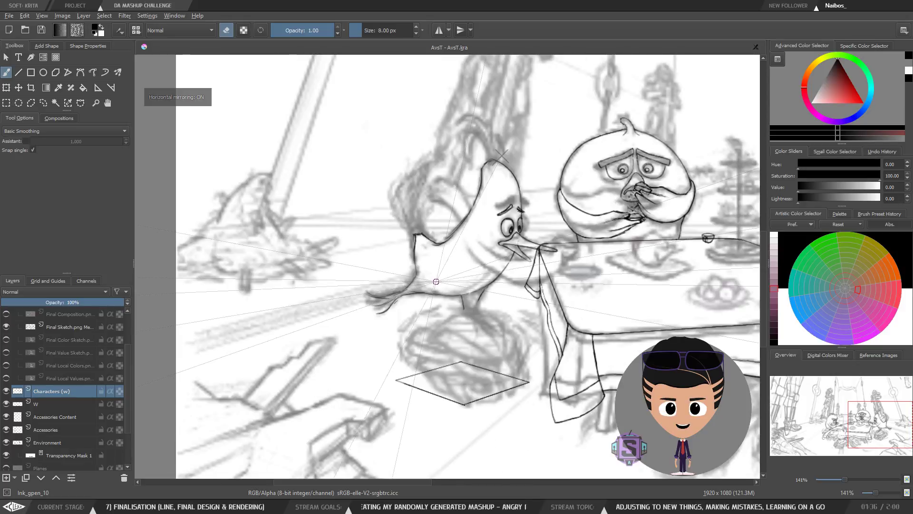
pyautogui.press('+')
pyautogui.press('+')
pyautogui.press('-')
pyautogui.press('-')
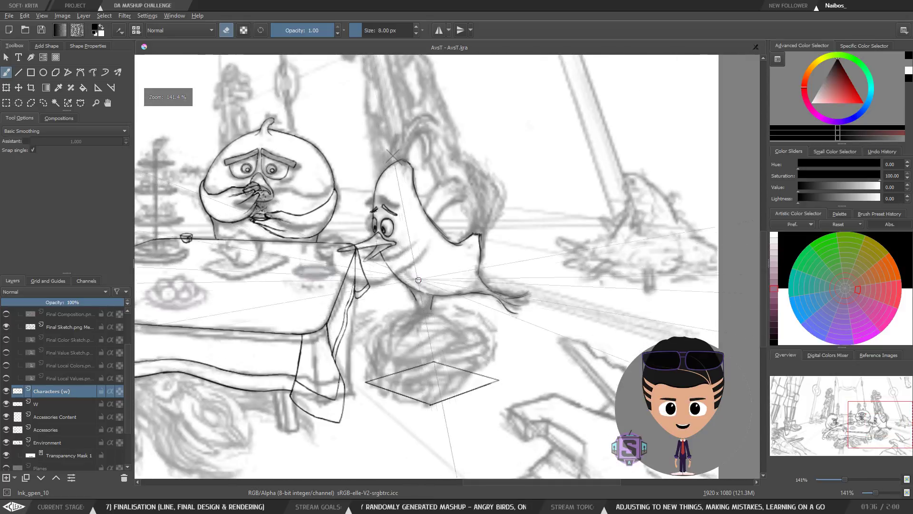
pyautogui.press('e')
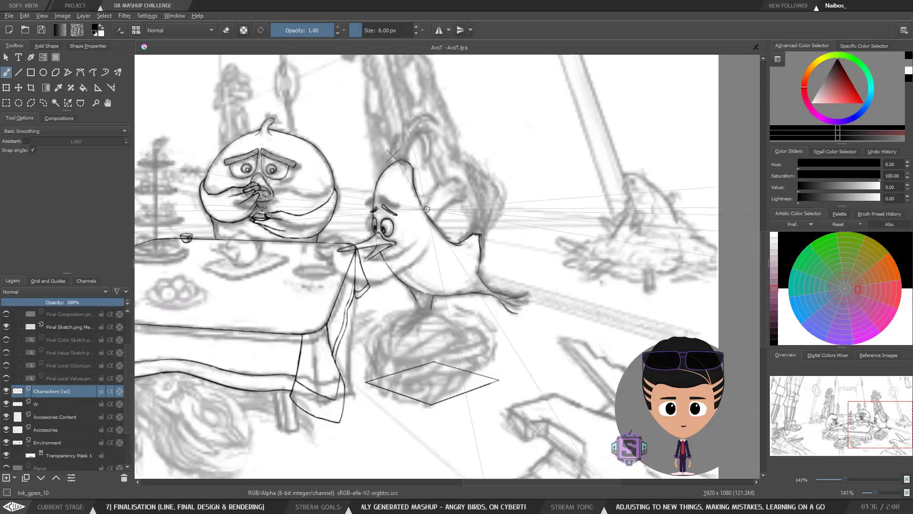
# Touch up the right bird's lower-body lines with pen and eraser, and check the pose in the mirrored view.
pyautogui.press('+')
pyautogui.press('+')
pyautogui.moveTo(426, 354); pyautogui.dragTo(455, 312)
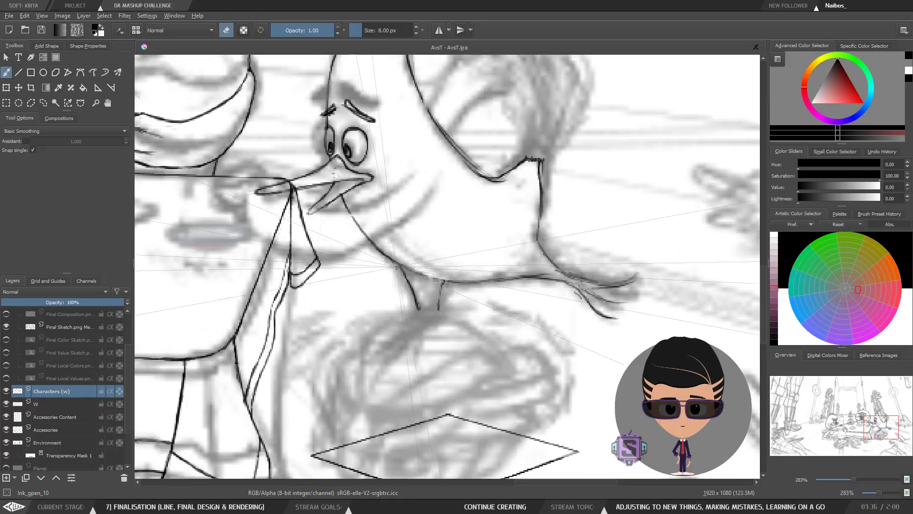
pyautogui.press('-')
pyautogui.press('-')
pyautogui.press('m')
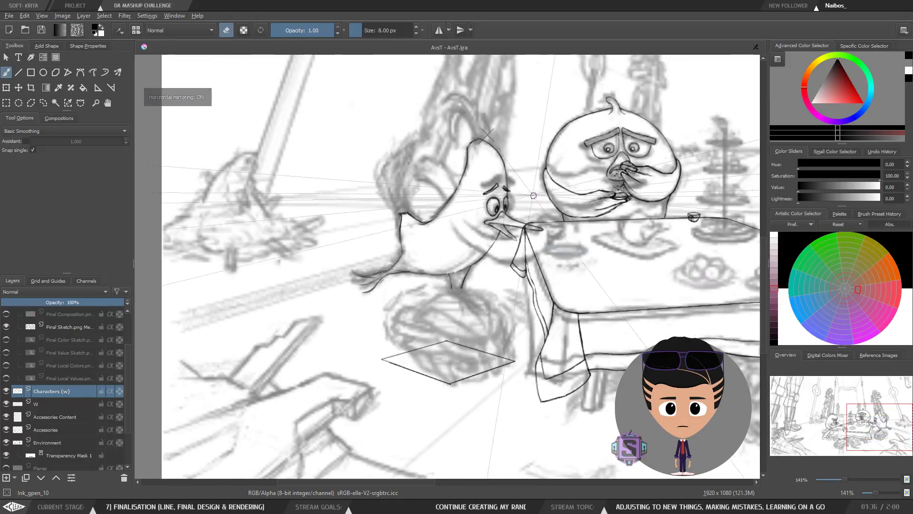
pyautogui.press('m')
pyautogui.moveTo(439, 242)
pyautogui.mouseDown()
pyautogui.moveTo(445, 337)
pyautogui.moveTo(450, 315)
pyautogui.mouseUp()
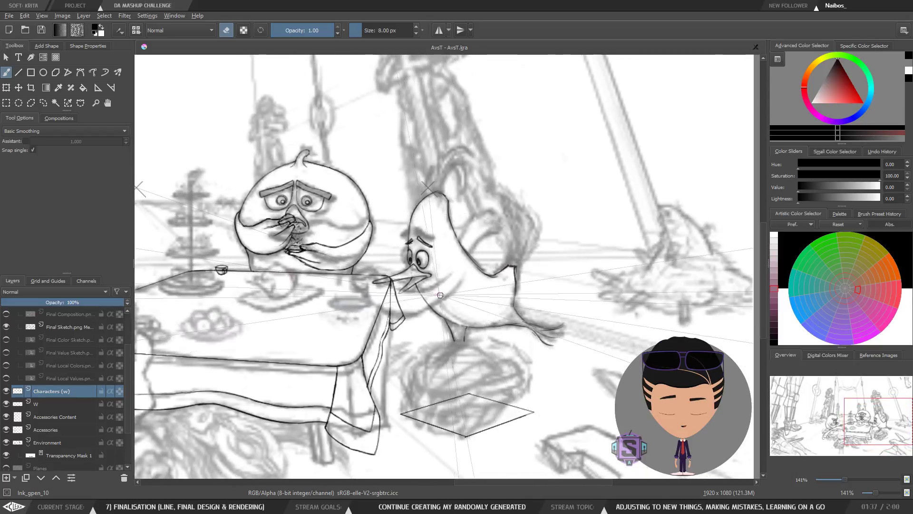
# Ink the curved crest feathers rising from the top of the right bird's head over the sketch.
pyautogui.press('+')
pyautogui.press('+')
pyautogui.moveTo(457, 226); pyautogui.dragTo(427, 382)
pyautogui.moveTo(436, 278); pyautogui.dragTo(421, 340)
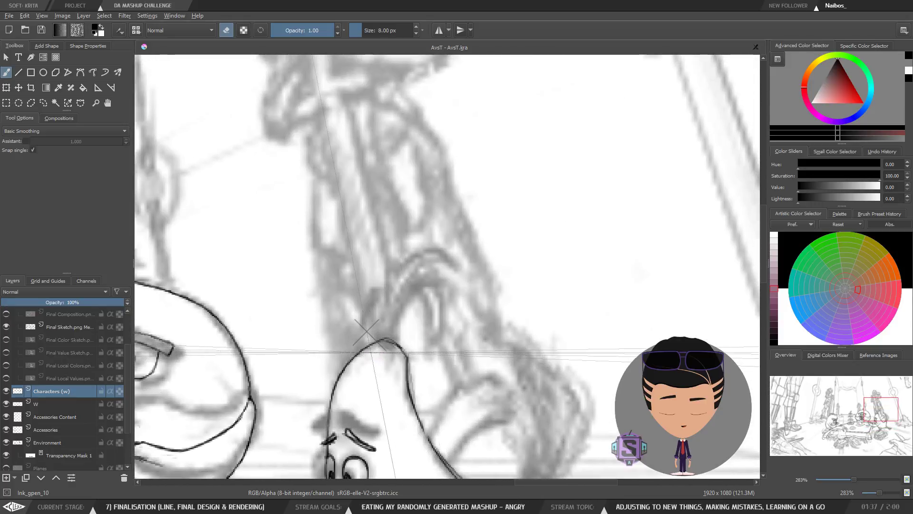
pyautogui.press('e')
pyautogui.moveTo(365, 357); pyautogui.dragTo(446, 272)
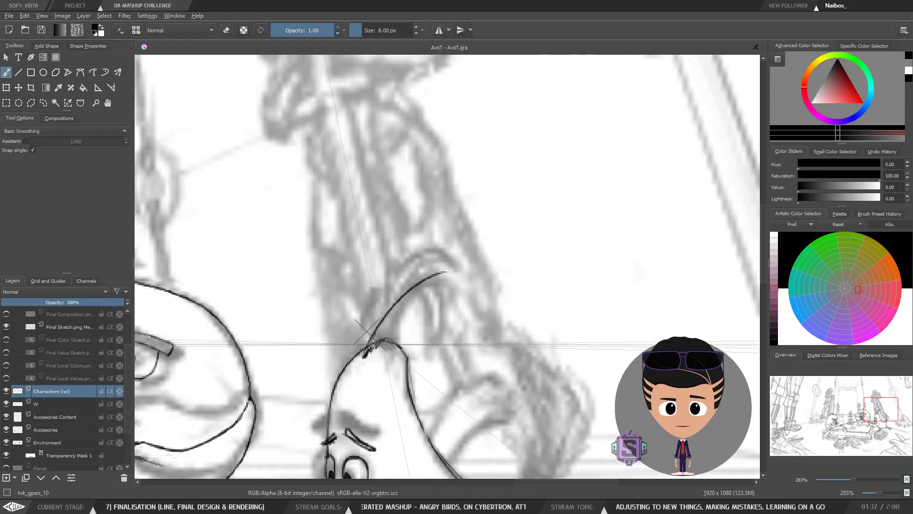
pyautogui.moveTo(379, 340)
pyautogui.mouseDown()
pyautogui.moveTo(435, 283)
pyautogui.moveTo(478, 271)
pyautogui.mouseUp()
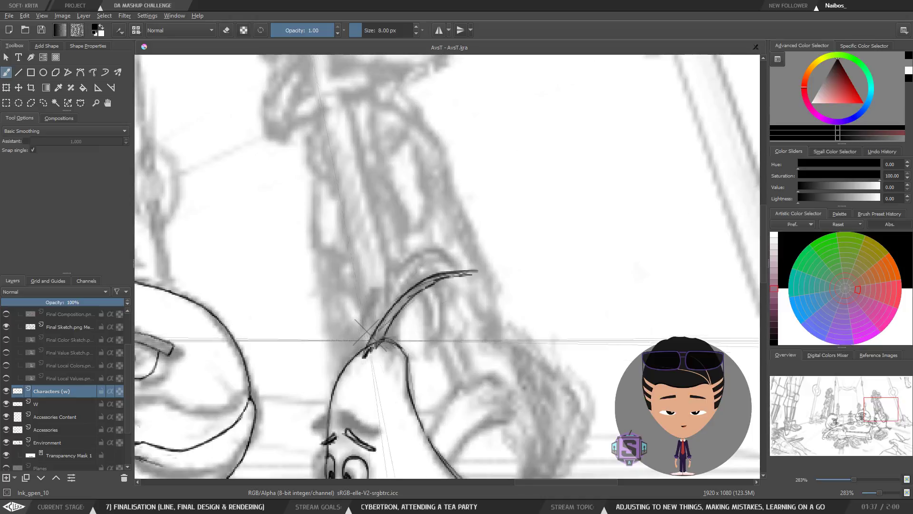
pyautogui.moveTo(399, 288); pyautogui.dragTo(412, 275)
pyautogui.moveTo(367, 345)
pyautogui.mouseDown()
pyautogui.moveTo(403, 281)
pyautogui.moveTo(394, 299)
pyautogui.moveTo(391, 292)
pyautogui.moveTo(419, 270)
pyautogui.mouseUp()
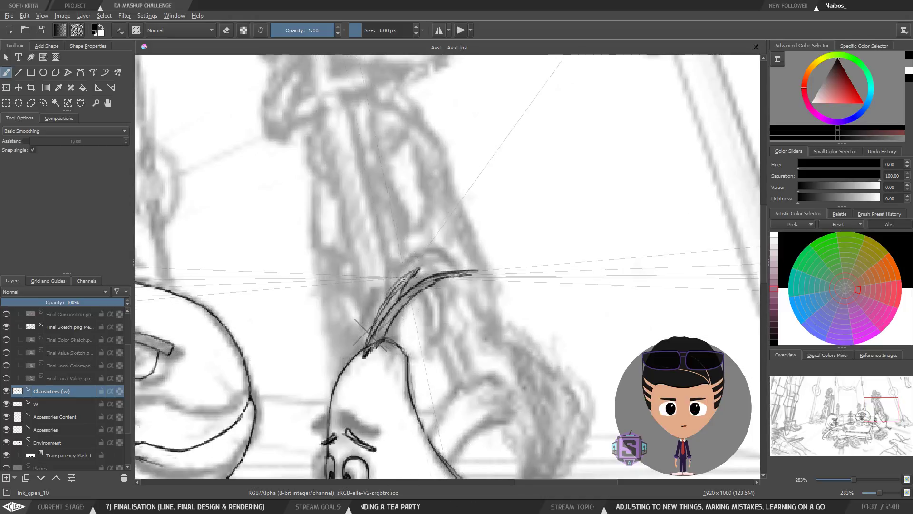
# Try to erase the overlapping lines along the upper crest feather, and undo the stroke.
pyautogui.press('e')
pyautogui.moveTo(420, 268); pyautogui.dragTo(378, 312)
pyautogui.hotkey('ctrl', 'z')
pyautogui.press('e')
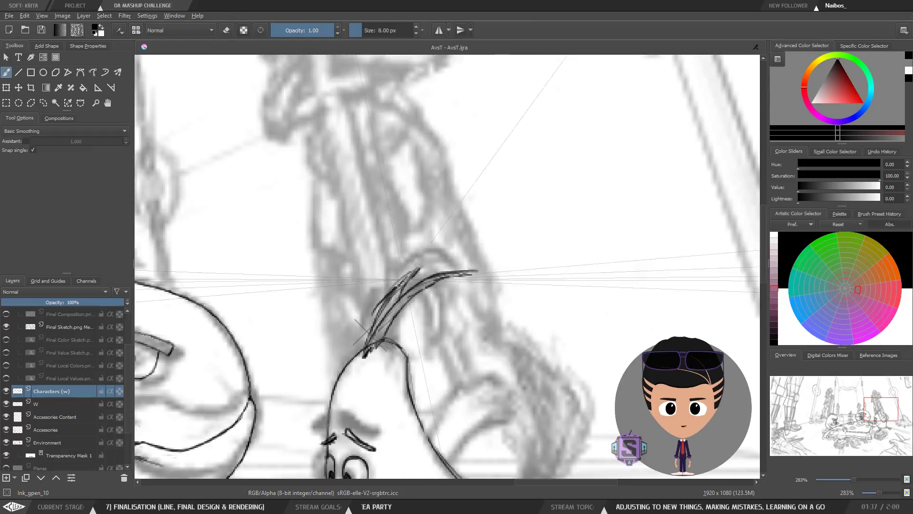
# Erase the stray upper tip of the crest feather lines on the right-hand bird's head.
pyautogui.moveTo(419, 268); pyautogui.dragTo(379, 304)
pyautogui.hotkey('ctrl', 'z')
pyautogui.press('e')
pyautogui.moveTo(417, 269); pyautogui.dragTo(403, 276)
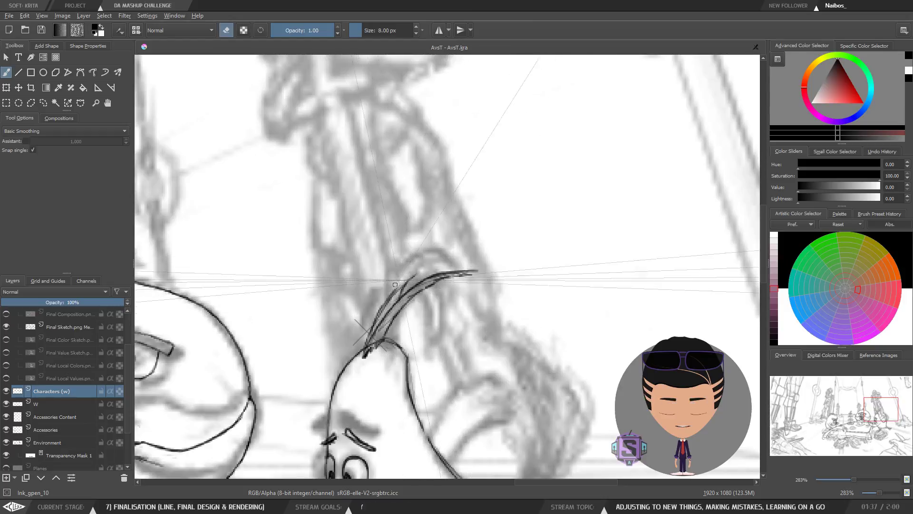
pyautogui.press('e')
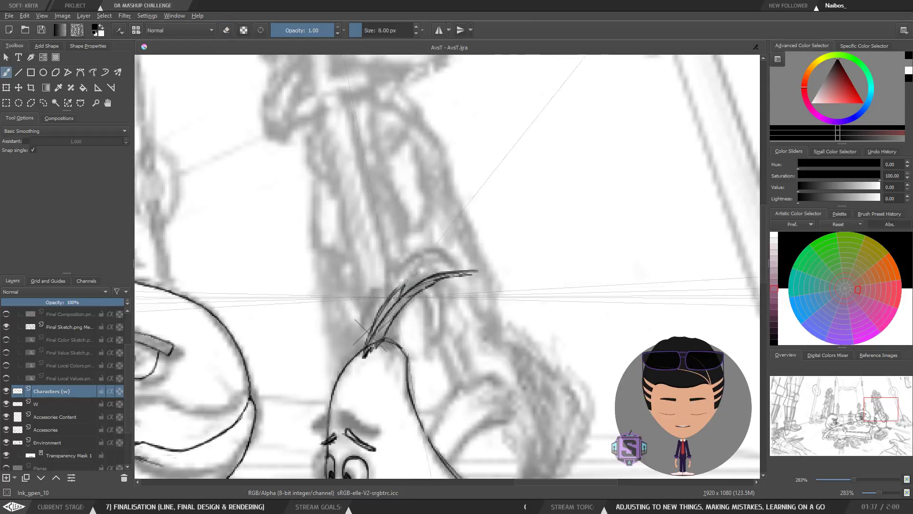
# Extend the right-hand bird's long crest feather with a tip curving downward toward its back.
pyautogui.moveTo(418, 326); pyautogui.dragTo(478, 286)
pyautogui.press('-')
pyautogui.press('-')
pyautogui.press('+')
pyautogui.press('+')
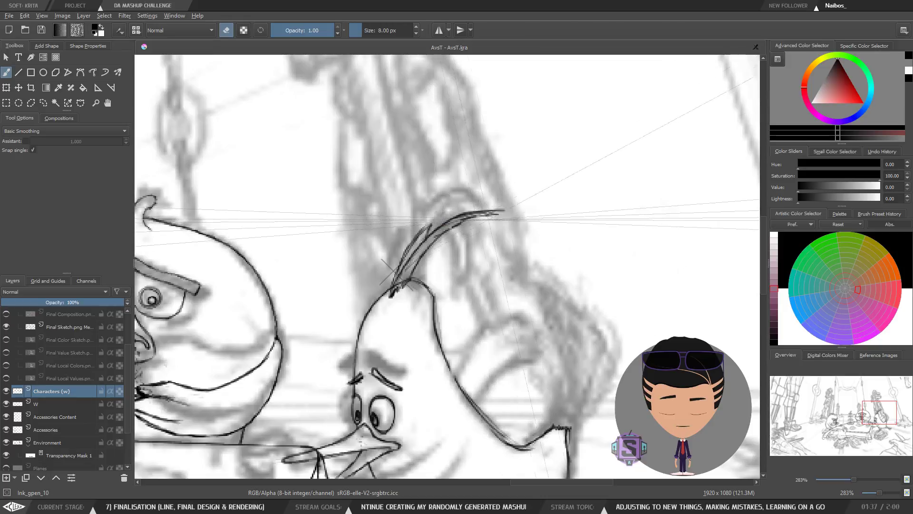
pyautogui.moveTo(503, 214)
pyautogui.mouseDown()
pyautogui.moveTo(522, 237)
pyautogui.moveTo(491, 274)
pyautogui.mouseUp()
pyautogui.hotkey('ctrl', '-')
pyautogui.hotkey('ctrl', '-')
pyautogui.hotkey('ctrl', '+')
pyautogui.hotkey('ctrl', '+')
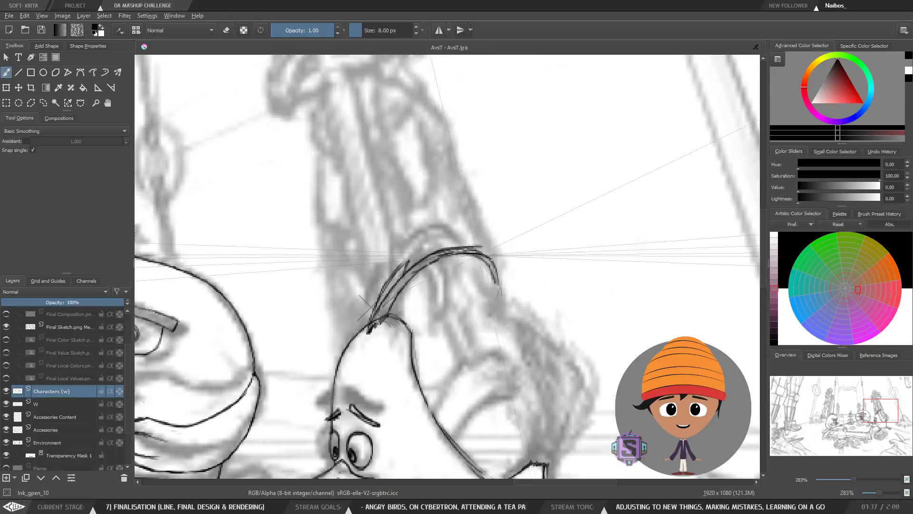
# Ink a tuft of short feather strokes at the base of the right-hand bird's crest.
pyautogui.press('-')
pyautogui.press('-')
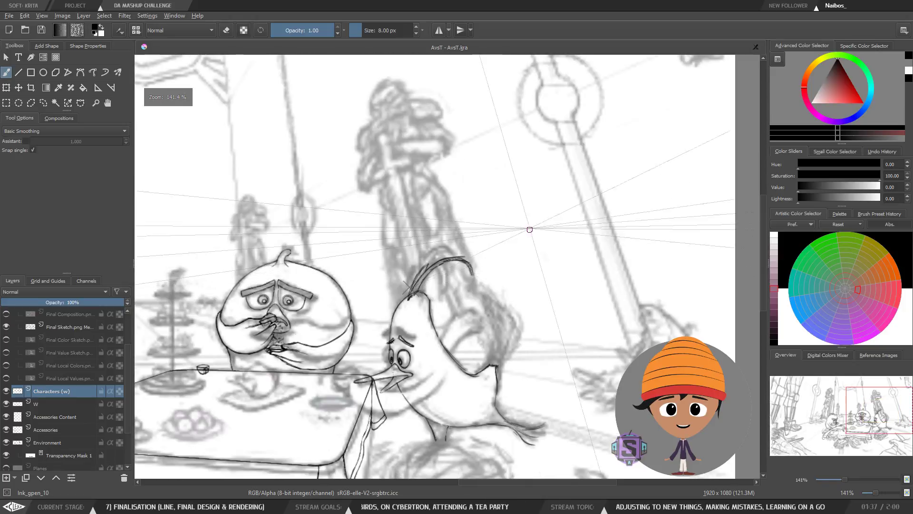
pyautogui.press('+')
pyautogui.press('+')
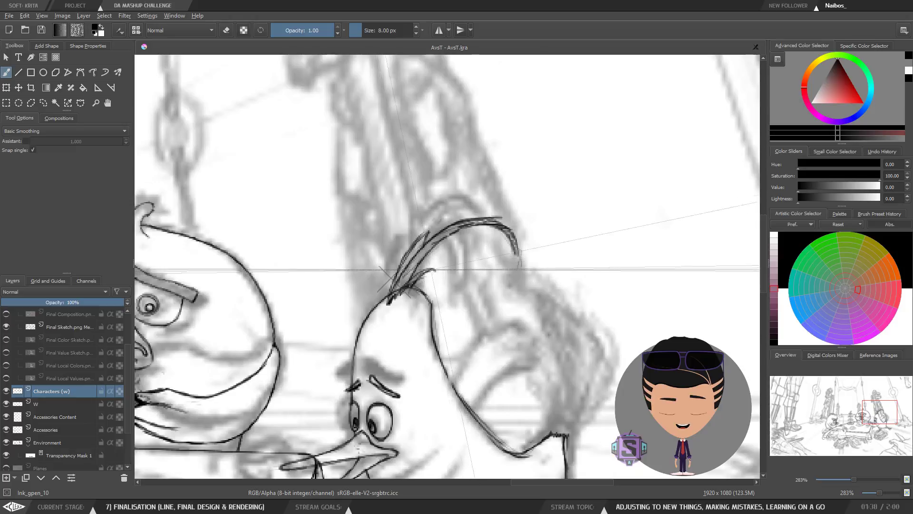
# Erase the short pointed feather outline sticking out along the front of the long crest feather.
pyautogui.press('-')
pyautogui.press('-')
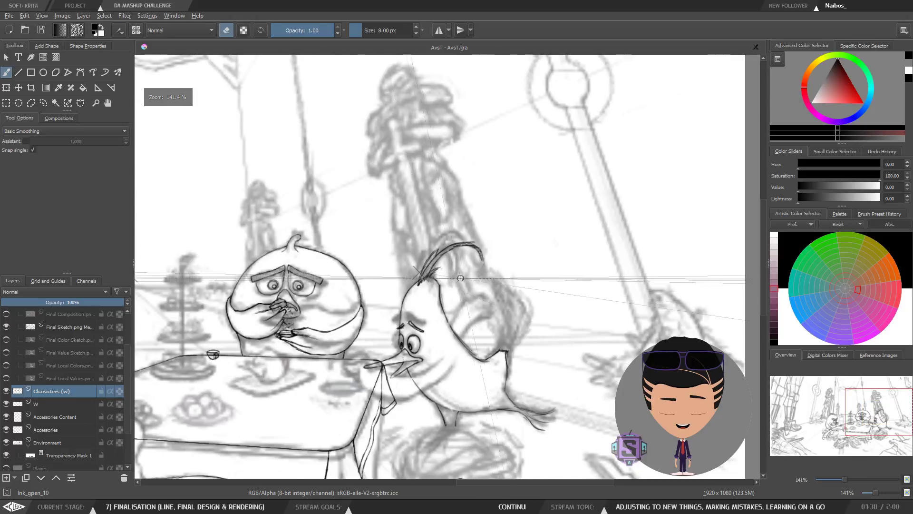
pyautogui.press('m')
pyautogui.press('m')
pyautogui.press('+')
pyautogui.press('+')
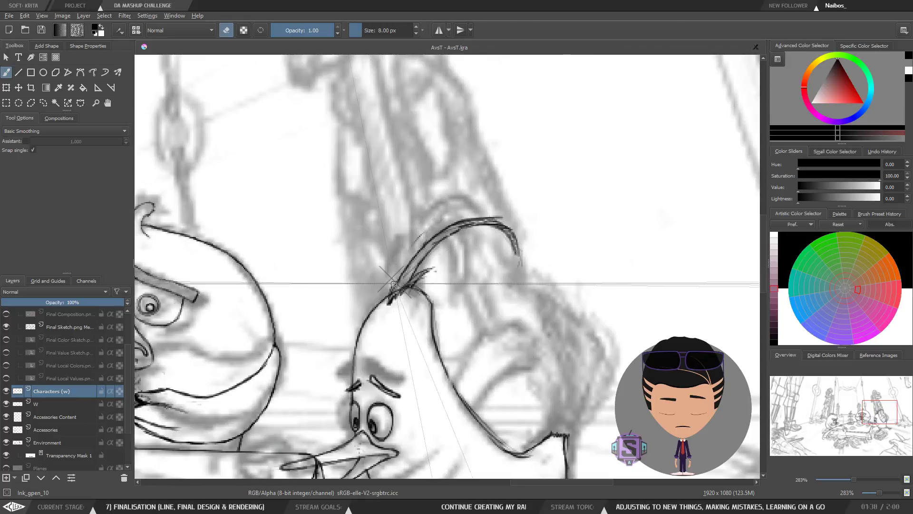
# Ink a second, shorter curved feather beneath the long crest feather.
pyautogui.press('e')
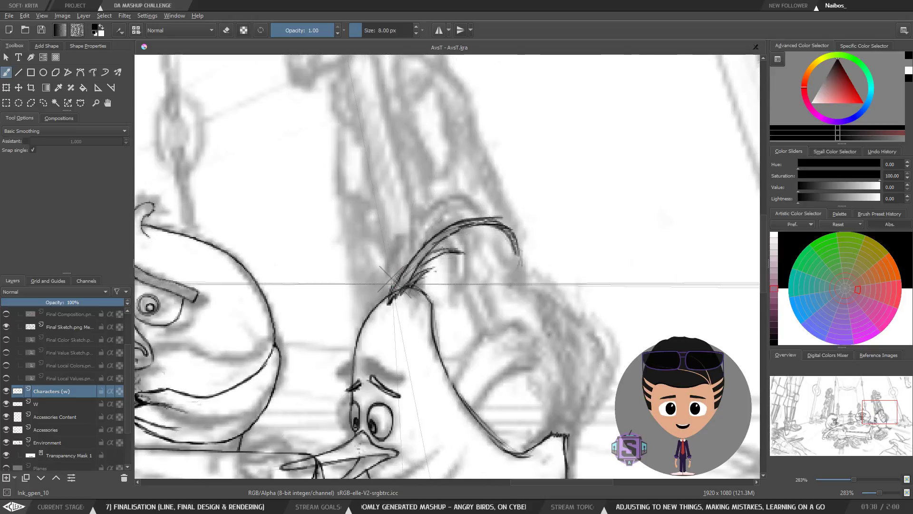
pyautogui.press('e')
pyautogui.press('e')
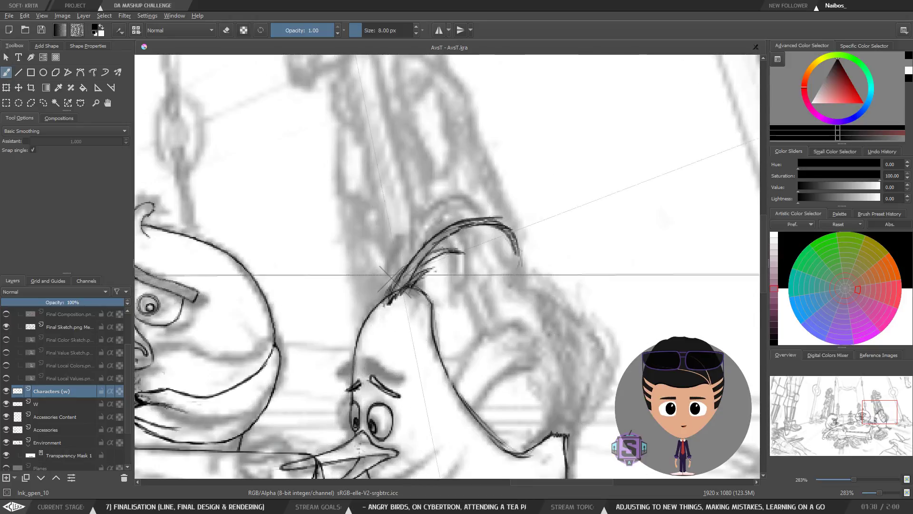
pyautogui.press('e')
pyautogui.press('e')
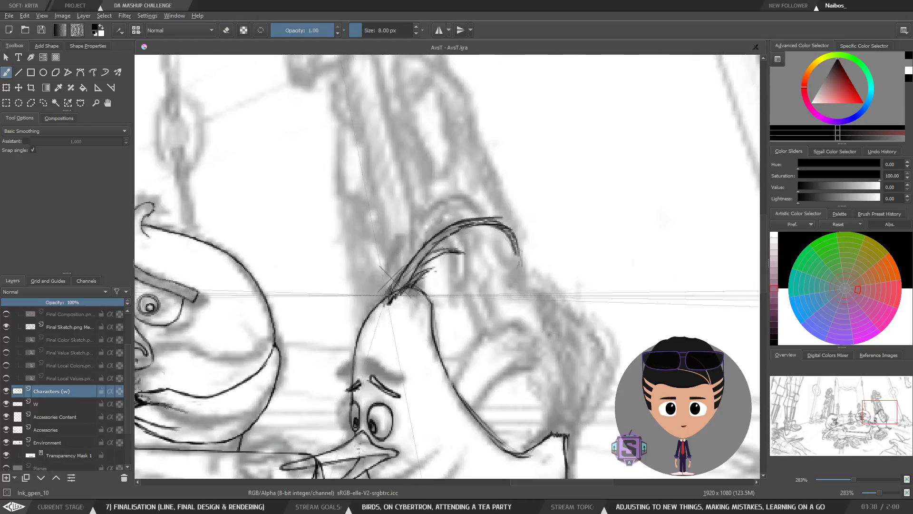
# Examine the crest and the whole composition in normal and horizontally mirrored view.
pyautogui.press('-')
pyautogui.press('-')
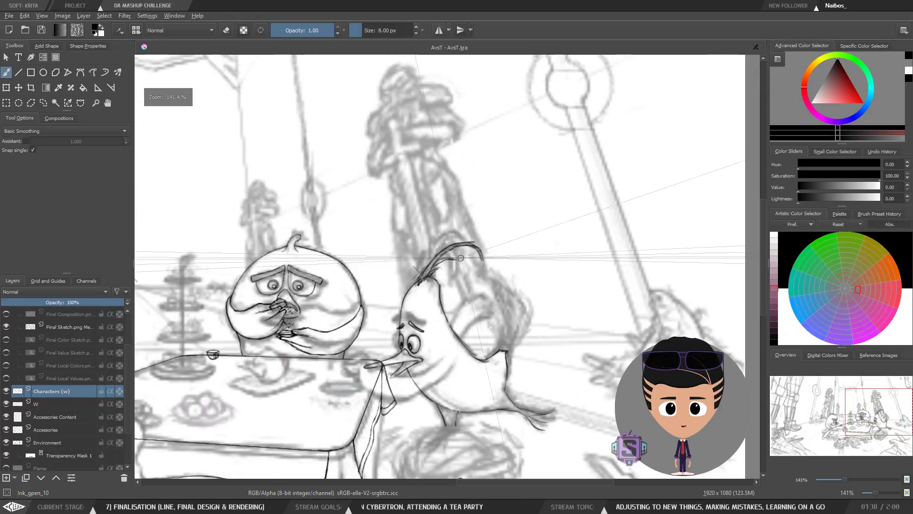
pyautogui.press('m')
pyautogui.press('-')
pyautogui.press('-')
pyautogui.press('-')
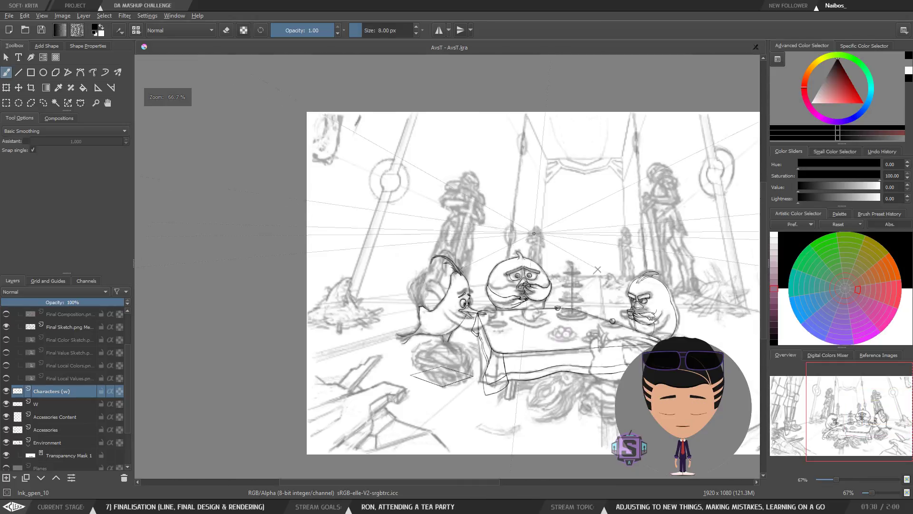
pyautogui.press('m')
pyautogui.press('+')
pyautogui.press('+')
pyautogui.press('+')
pyautogui.moveTo(491, 336); pyautogui.dragTo(467, 284)
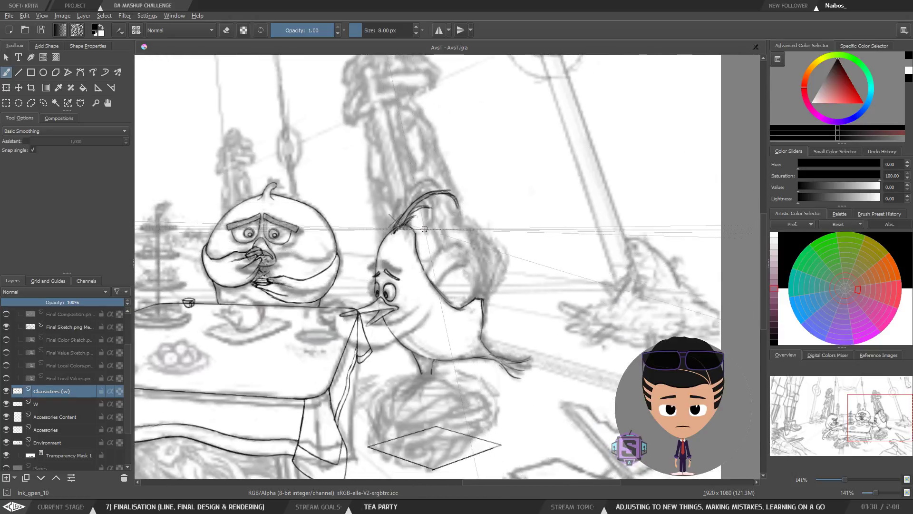
pyautogui.press('+')
pyautogui.press('-')
pyautogui.moveTo(410, 301)
pyautogui.mouseDown()
pyautogui.moveTo(453, 300)
pyautogui.moveTo(426, 257)
pyautogui.moveTo(392, 282)
pyautogui.moveTo(423, 277)
pyautogui.moveTo(456, 293)
pyautogui.moveTo(438, 262)
pyautogui.mouseUp()
# Try to move the right-hand bird's eyebrows higher above its eyes with a free transform.
pyautogui.press('+')
pyautogui.press('+')
pyautogui.press('l')
pyautogui.hotkey('ctrl', 't')
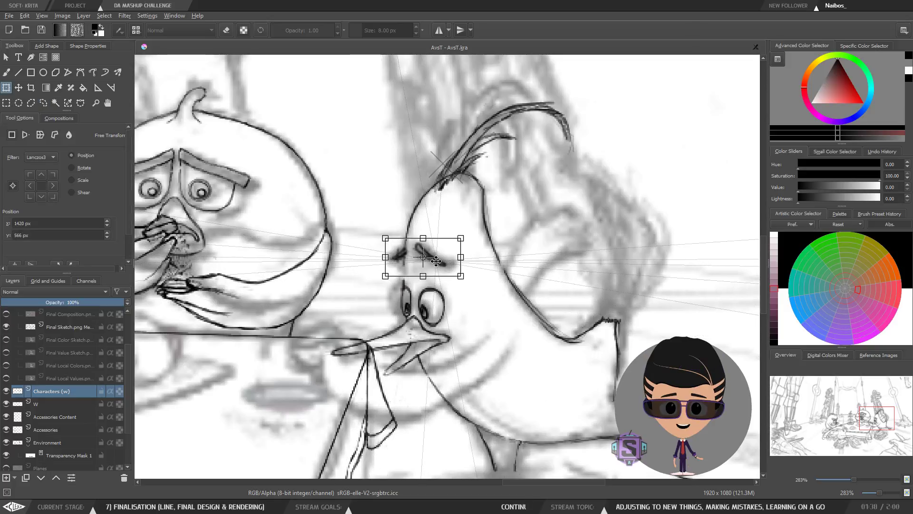
pyautogui.press('b')
pyautogui.hotkey('ctrl', 'shift', 'a')
pyautogui.press('-')
pyautogui.press('-')
pyautogui.press('-')
pyautogui.press('-')
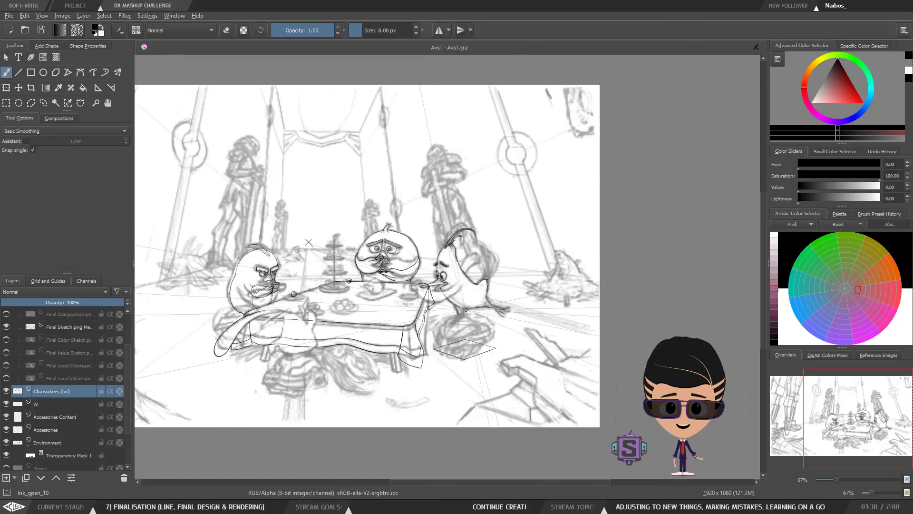
pyautogui.press('+')
pyautogui.press('+')
pyautogui.press('+')
pyautogui.press('+')
pyautogui.hotkey('ctrl', 'shift', 'd')
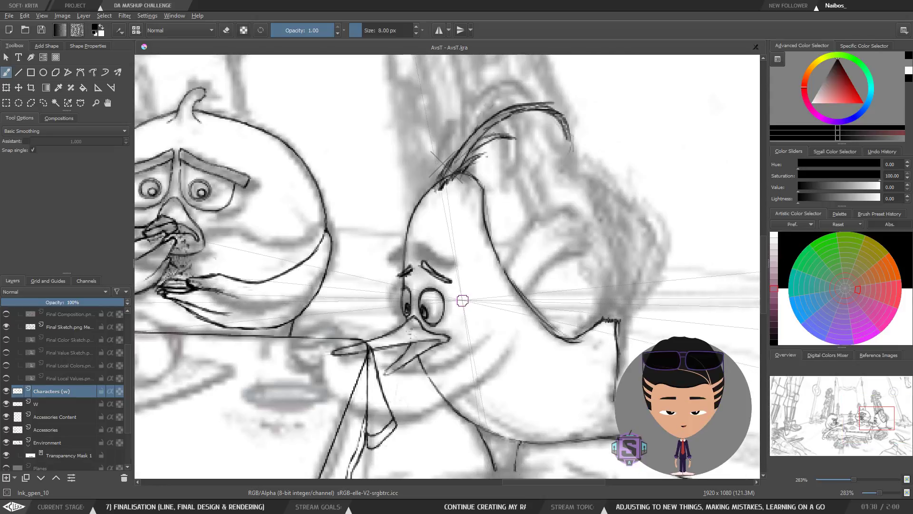
# Examine the right-hand bird's expression within the full composition.
pyautogui.press('-')
pyautogui.press('-')
pyautogui.press('-')
pyautogui.press('-')
pyautogui.press('+')
pyautogui.press('+')
pyautogui.press('+')
pyautogui.press('+')
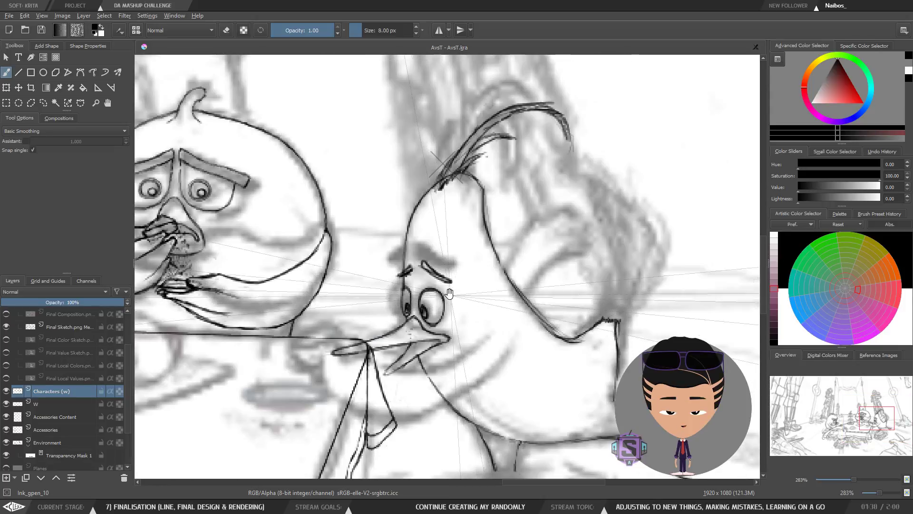
# Clean up and reinforce the contour of the right-hand bird's back, erasing stray lines and re-inking it.
pyautogui.moveTo(449, 293); pyautogui.dragTo(430, 288)
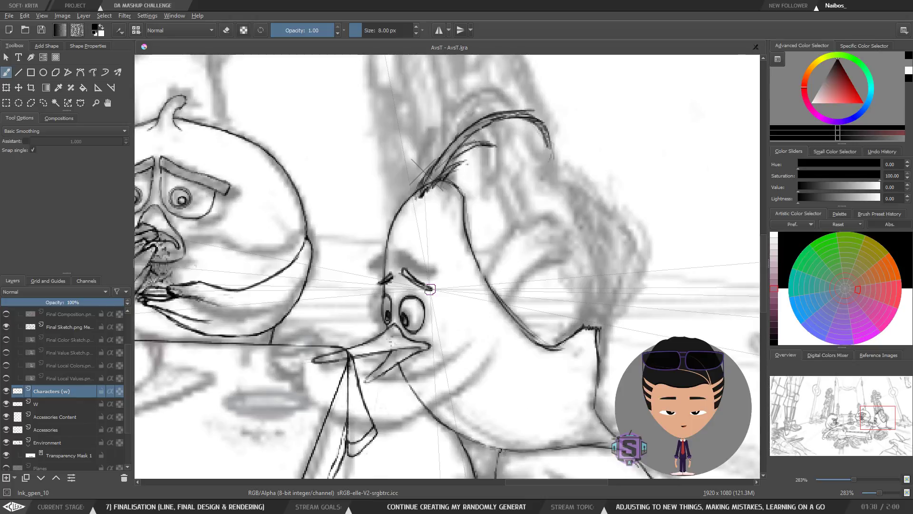
pyautogui.moveTo(455, 389)
pyautogui.mouseDown()
pyautogui.moveTo(459, 348)
pyautogui.moveTo(477, 318)
pyautogui.moveTo(451, 349)
pyautogui.mouseUp()
pyautogui.press('e')
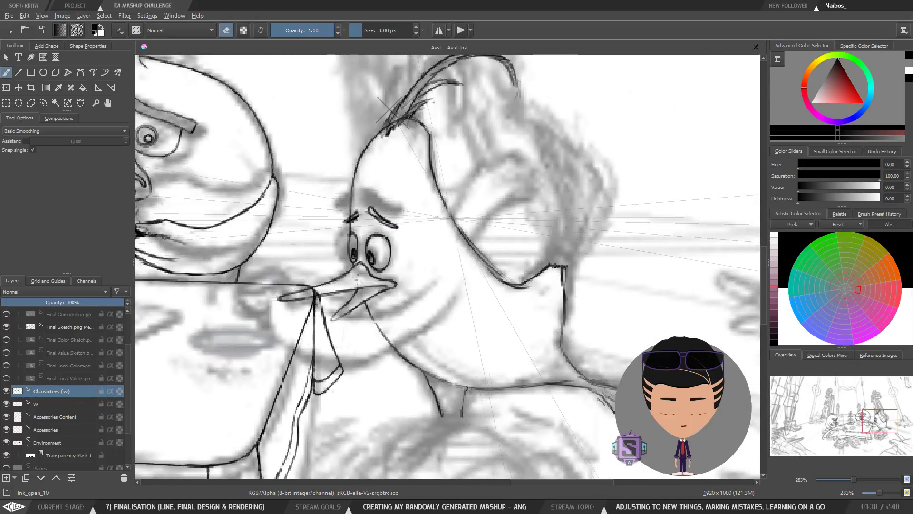
pyautogui.press('e')
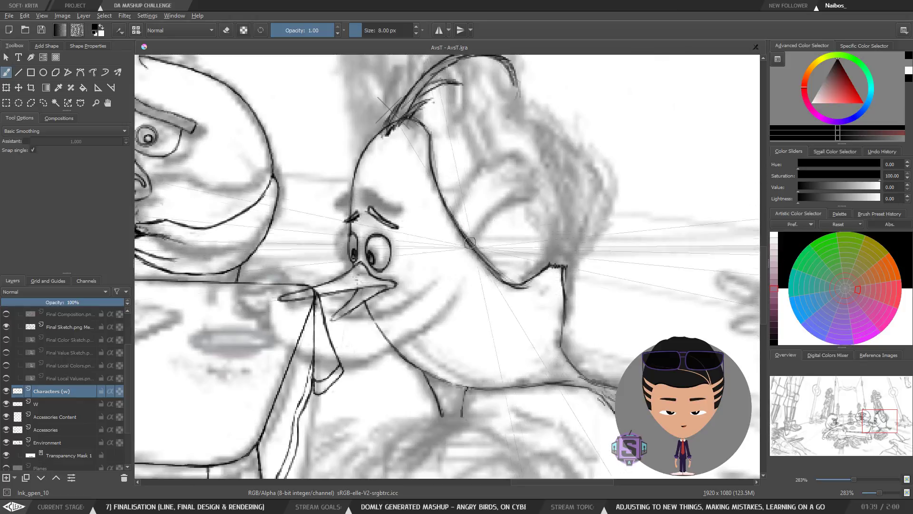
pyautogui.press('e')
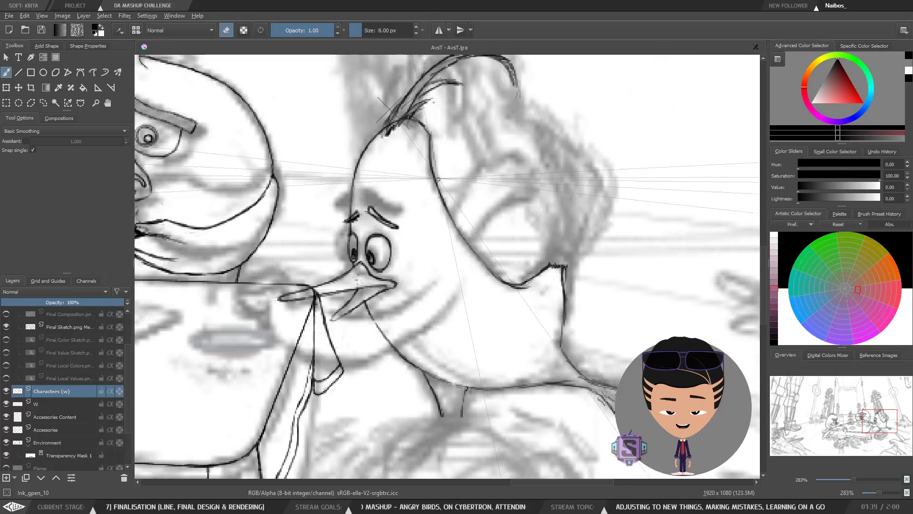
pyautogui.press('e')
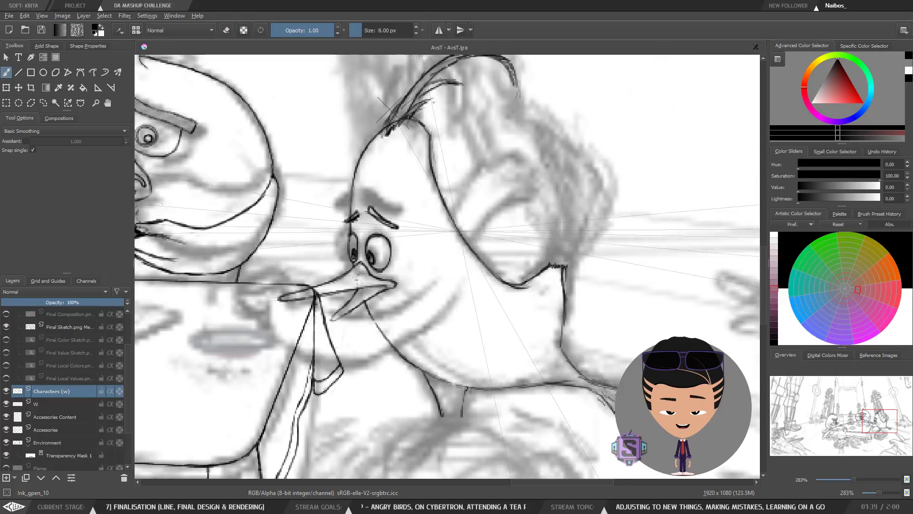
pyautogui.press('e')
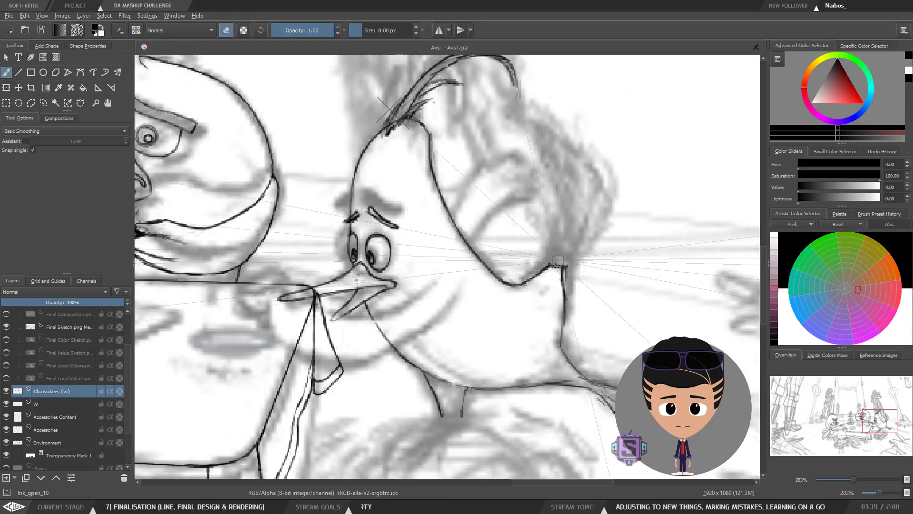
# Ink long upright tail feathers fanning out from the stub at the bird's rear, following the sketch.
pyautogui.moveTo(558, 261); pyautogui.dragTo(505, 338)
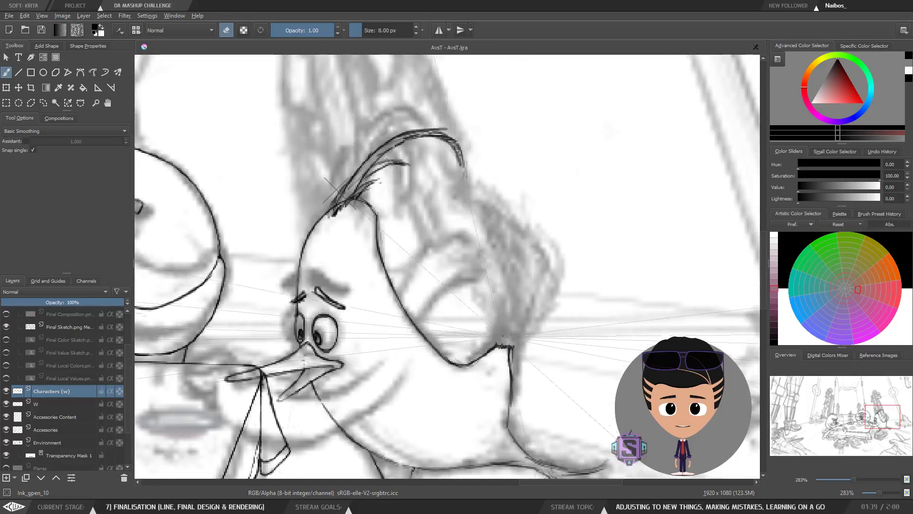
pyautogui.press('e')
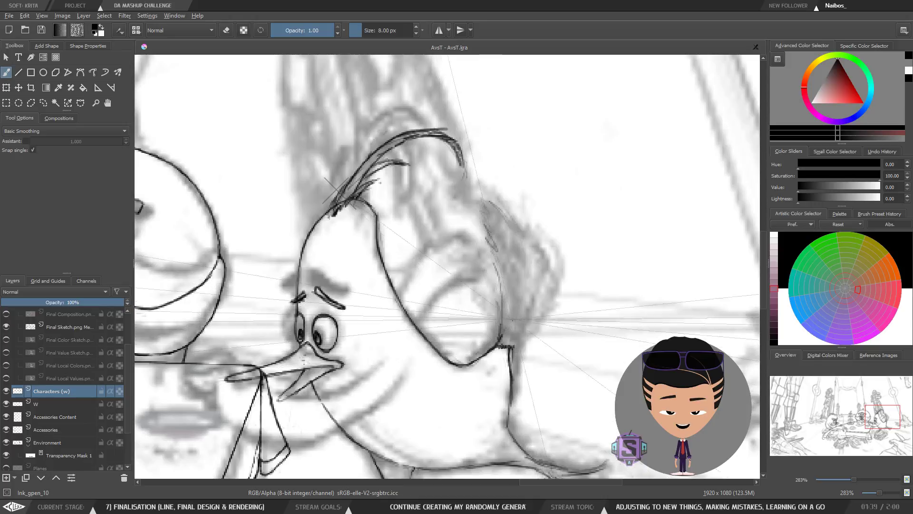
pyautogui.moveTo(512, 333)
pyautogui.mouseDown()
pyautogui.moveTo(510, 263)
pyautogui.moveTo(482, 201)
pyautogui.mouseUp()
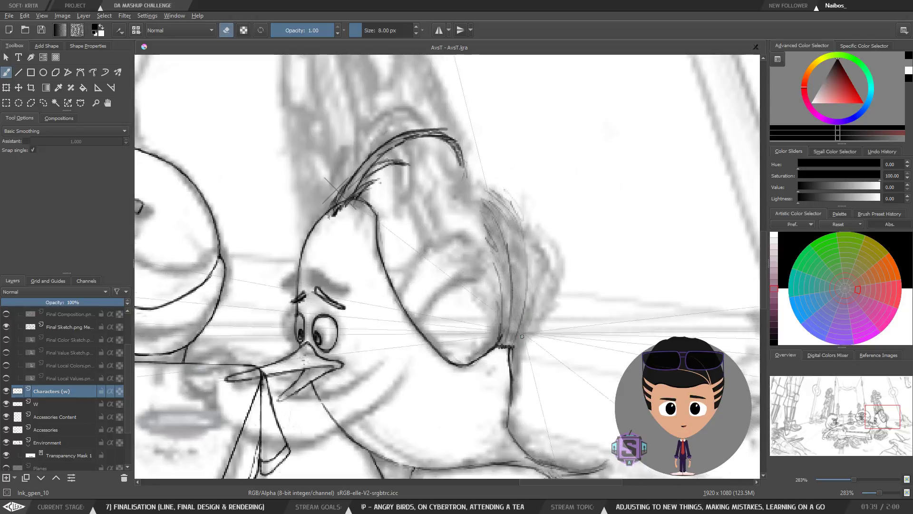
pyautogui.moveTo(533, 296)
pyautogui.mouseDown()
pyautogui.moveTo(530, 247)
pyautogui.moveTo(529, 258)
pyautogui.mouseUp()
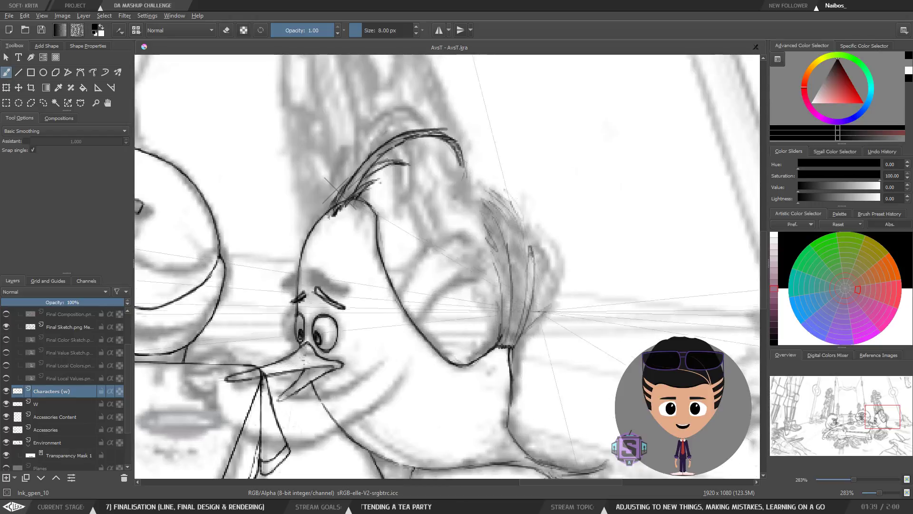
pyautogui.moveTo(531, 318)
pyautogui.mouseDown()
pyautogui.moveTo(563, 294)
pyautogui.moveTo(546, 285)
pyautogui.moveTo(550, 277)
pyautogui.moveTo(537, 305)
pyautogui.mouseUp()
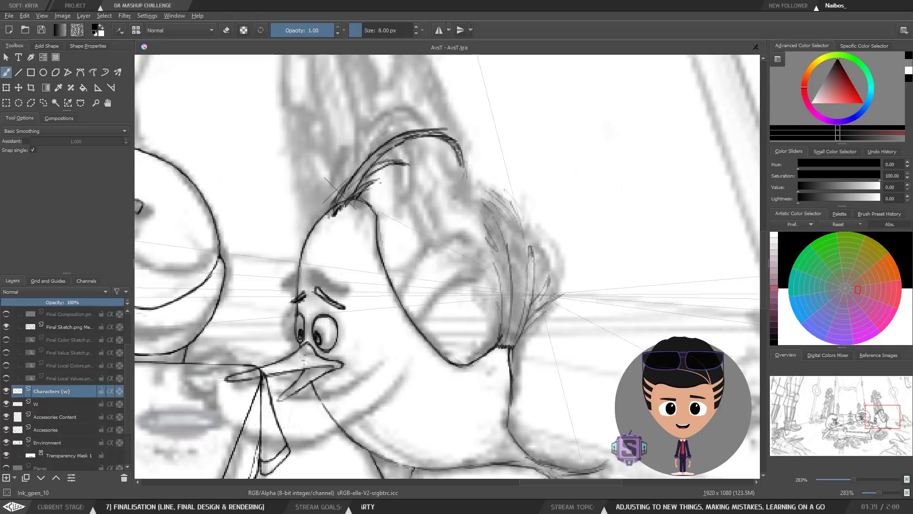
# Check the tail in horizontally mirrored view and add more feather strokes to the upright tail tuft.
pyautogui.press('-')
pyautogui.press('-')
pyautogui.press('m')
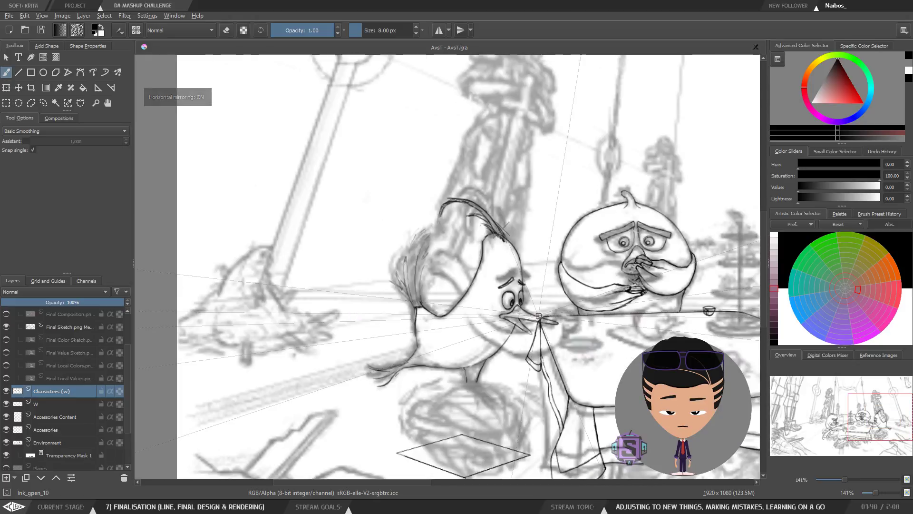
pyautogui.press('m')
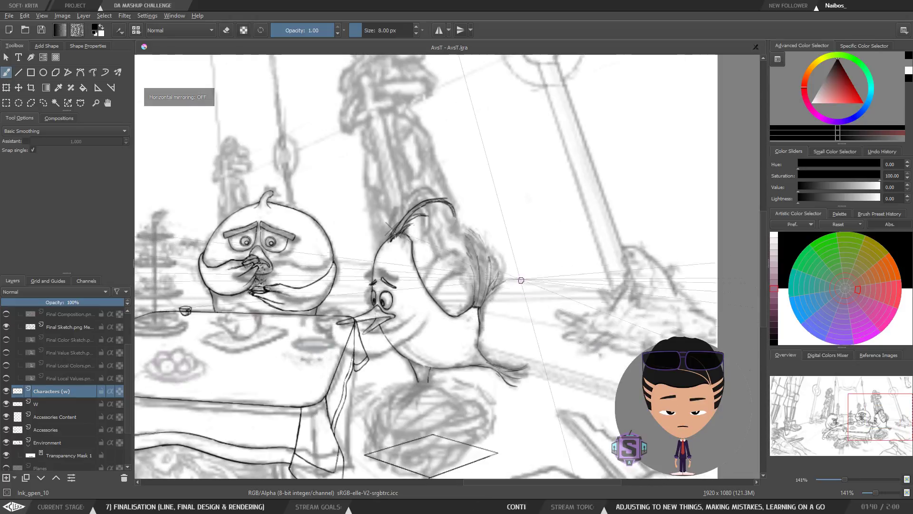
pyautogui.press('+')
pyautogui.press('+')
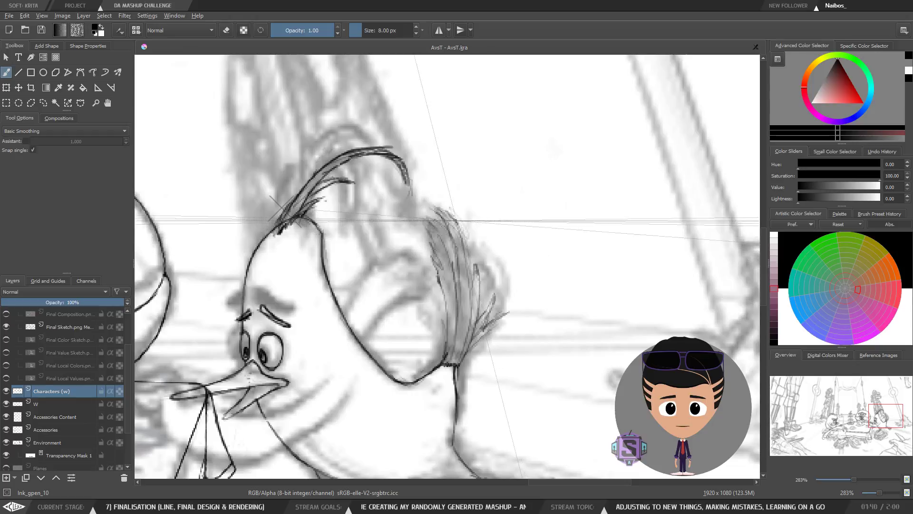
# Mirror the canvas view horizontally and examine the right-hand bird's crest and tail.
pyautogui.press('-')
pyautogui.press('-')
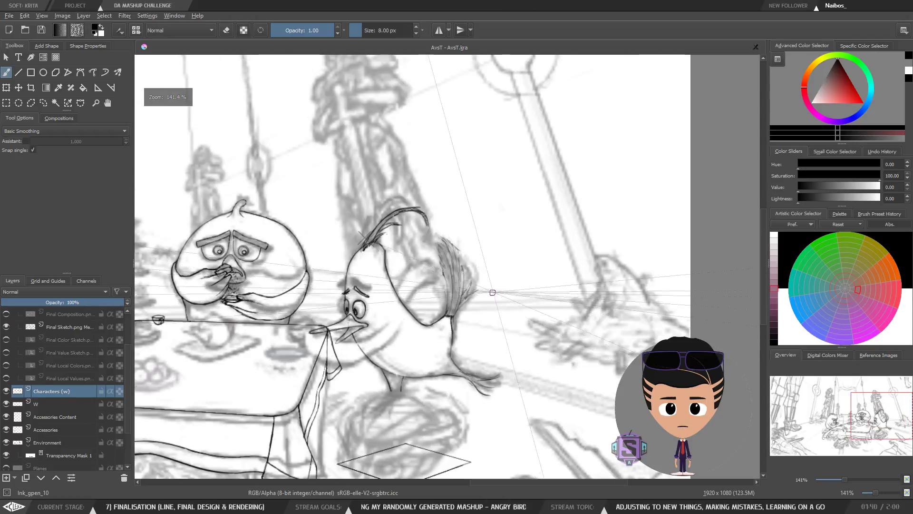
pyautogui.press('m')
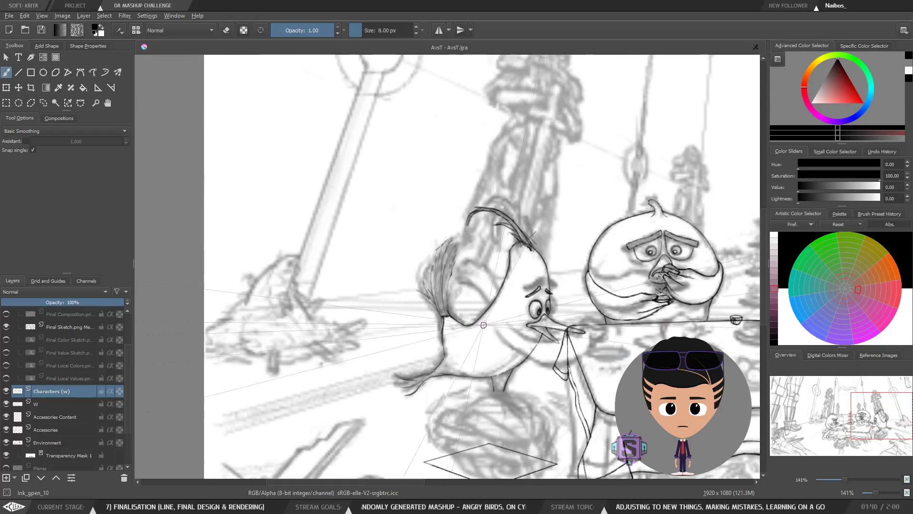
pyautogui.moveTo(479, 347)
pyautogui.mouseDown()
pyautogui.moveTo(433, 315)
pyautogui.moveTo(428, 323)
pyautogui.moveTo(423, 317)
pyautogui.mouseUp()
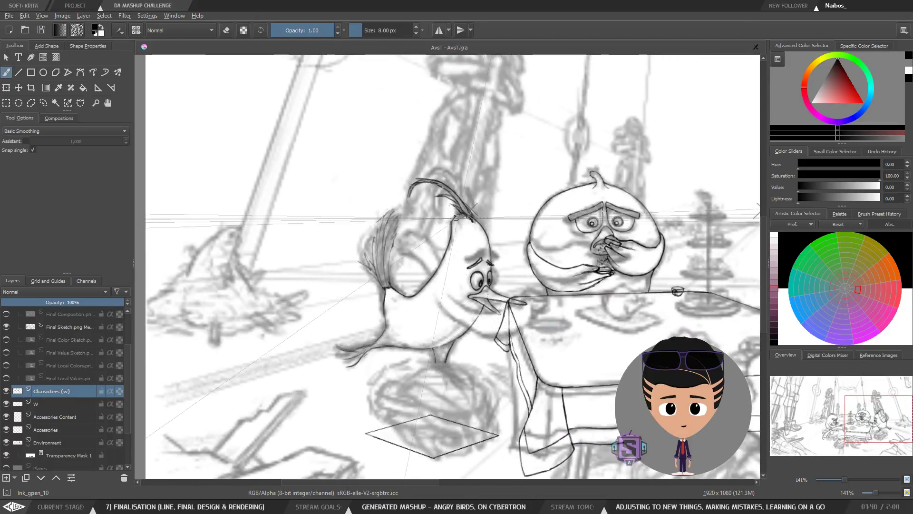
# Add a new layer above the Characters line layer and ink the upper edge of the right-hand bird's arm and its thumb, with canvas mirroring off.
pyautogui.moveTo(456, 197)
pyautogui.mouseDown()
pyautogui.moveTo(436, 179)
pyautogui.moveTo(481, 224)
pyautogui.moveTo(460, 258)
pyautogui.mouseUp()
pyautogui.hotkey('ctrl', 'z')
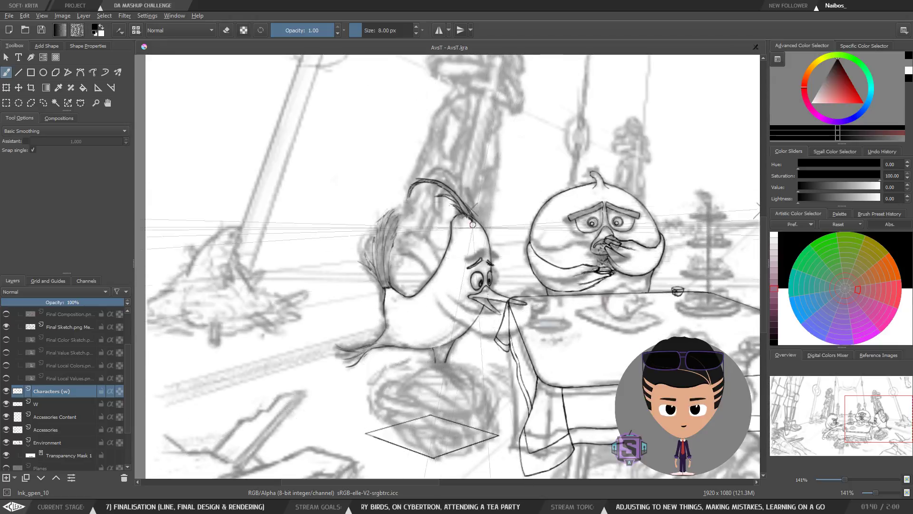
pyautogui.press('+')
pyautogui.press('+')
pyautogui.moveTo(404, 340); pyautogui.dragTo(387, 285)
pyautogui.press('m')
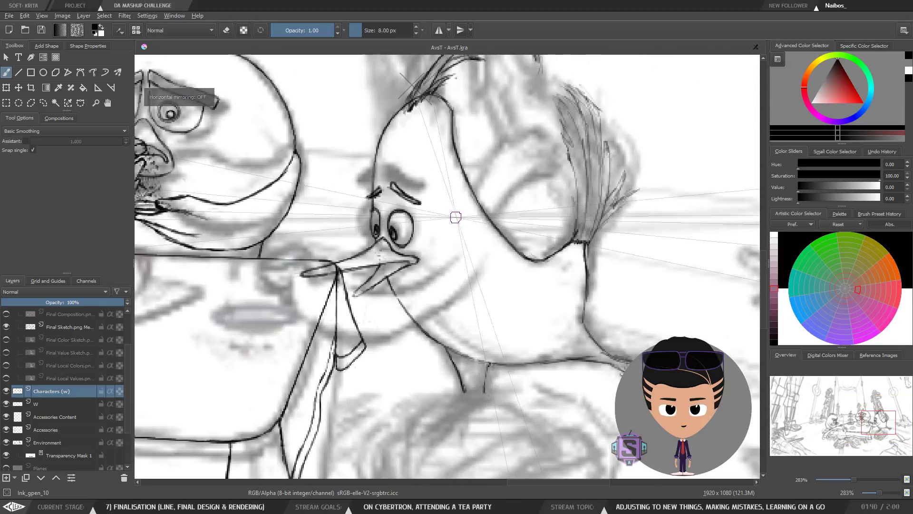
pyautogui.moveTo(461, 336); pyautogui.dragTo(520, 308)
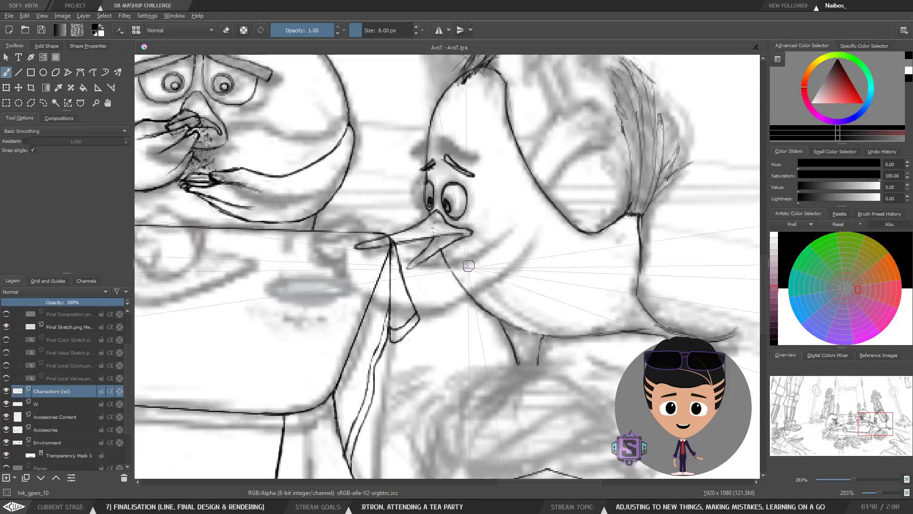
pyautogui.moveTo(500, 246); pyautogui.dragTo(498, 283)
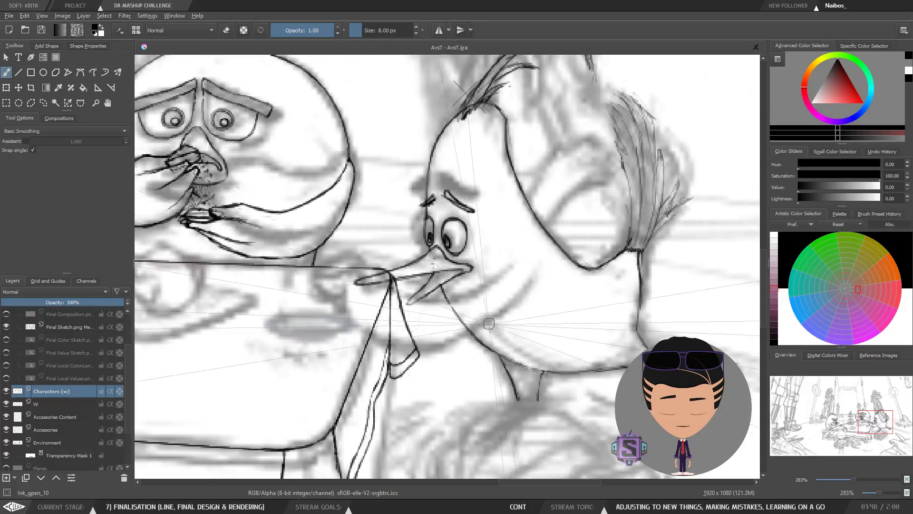
pyautogui.click(6, 478)
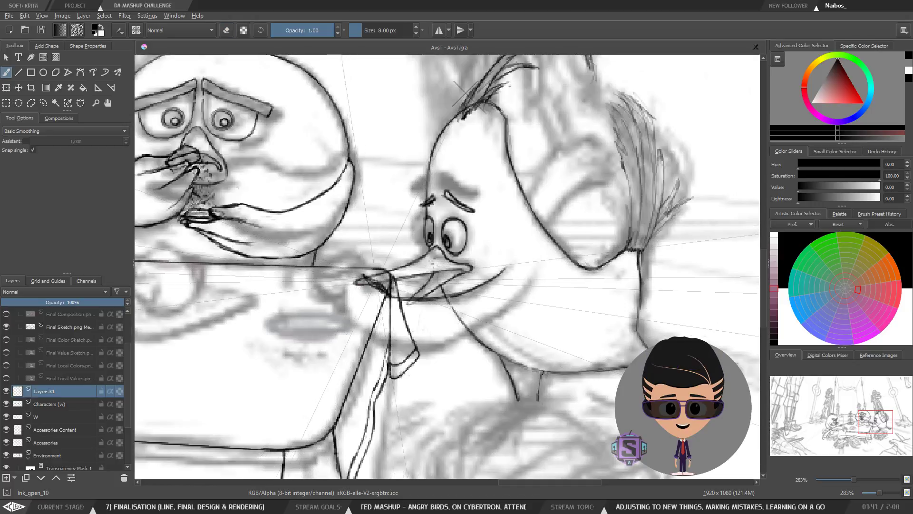
# Ink the spread fingers and lower palm of the bird's hand resting at the tablecloth corner, cleaning up strokes along the sketch.
pyautogui.press('e')
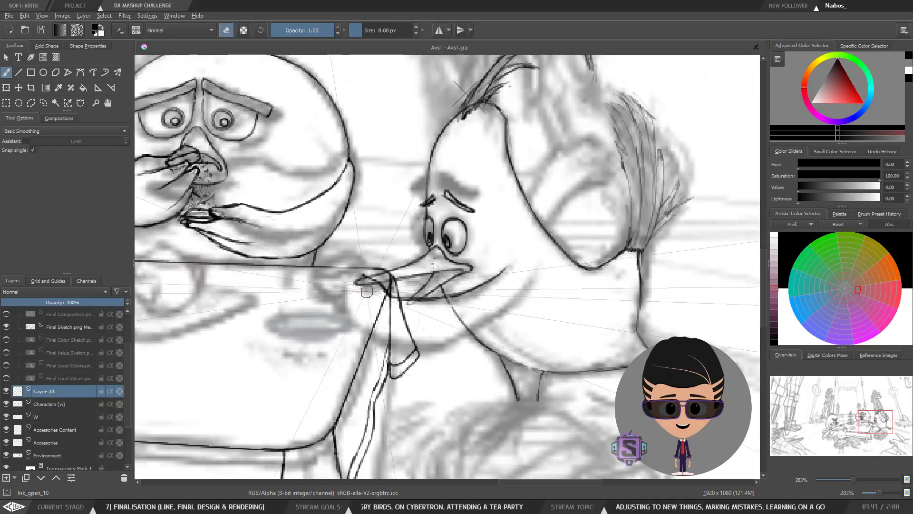
pyautogui.press('e')
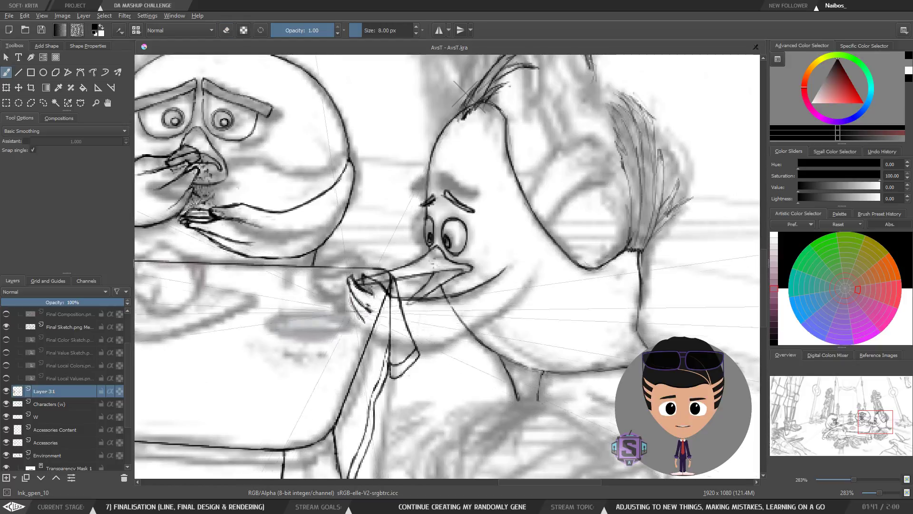
pyautogui.hotkey('ctrl', 'z')
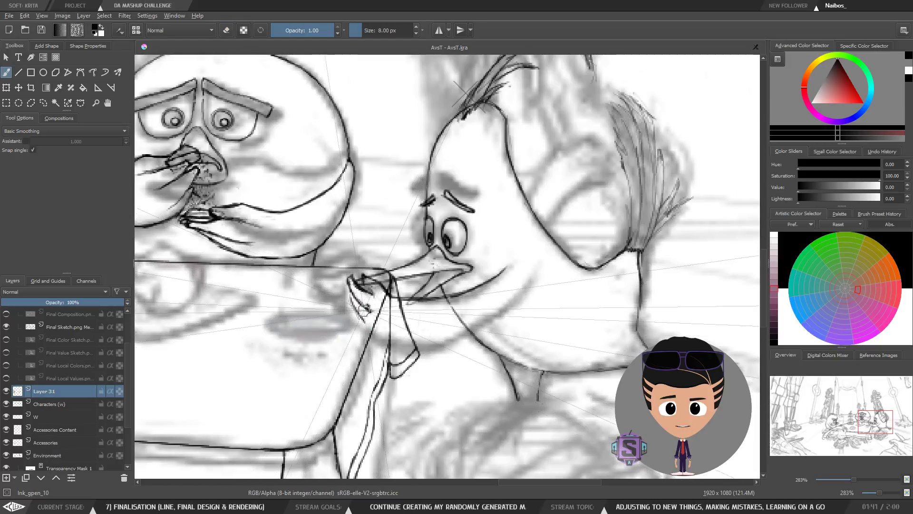
pyautogui.moveTo(340, 301); pyautogui.dragTo(363, 319)
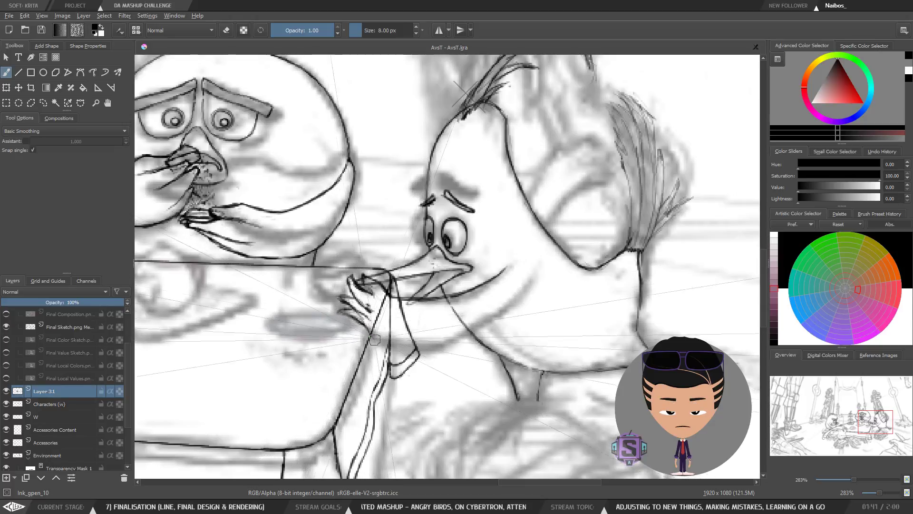
pyautogui.moveTo(376, 339); pyautogui.dragTo(399, 338)
# Erase the rough upper fingertips of the hand at the table corner and re-ink them as longer pointed fingers.
pyautogui.press('-')
pyautogui.press('-')
pyautogui.press('+')
pyautogui.press('+')
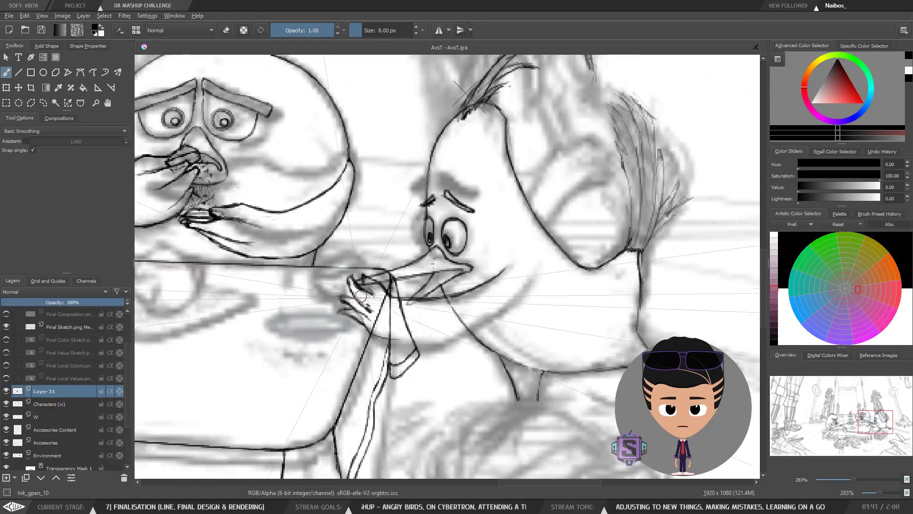
pyautogui.press('-')
pyautogui.press('-')
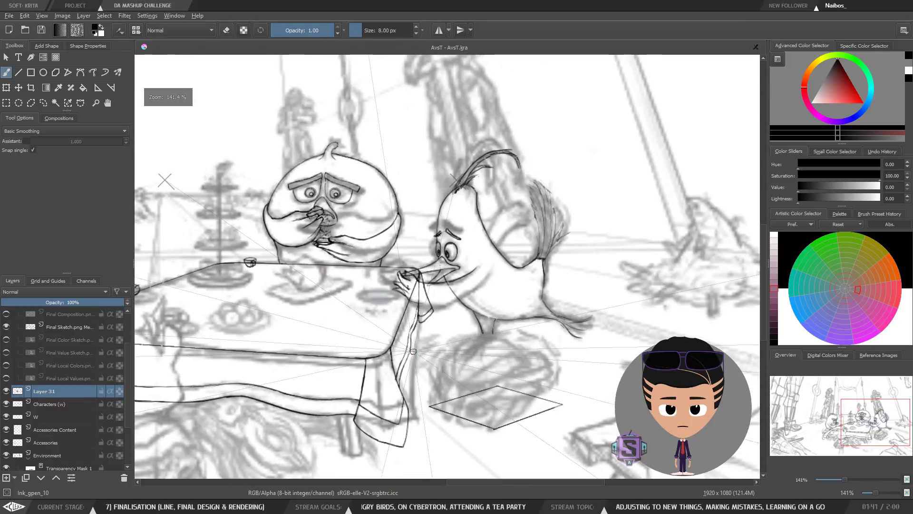
pyautogui.press('+')
pyautogui.press('+')
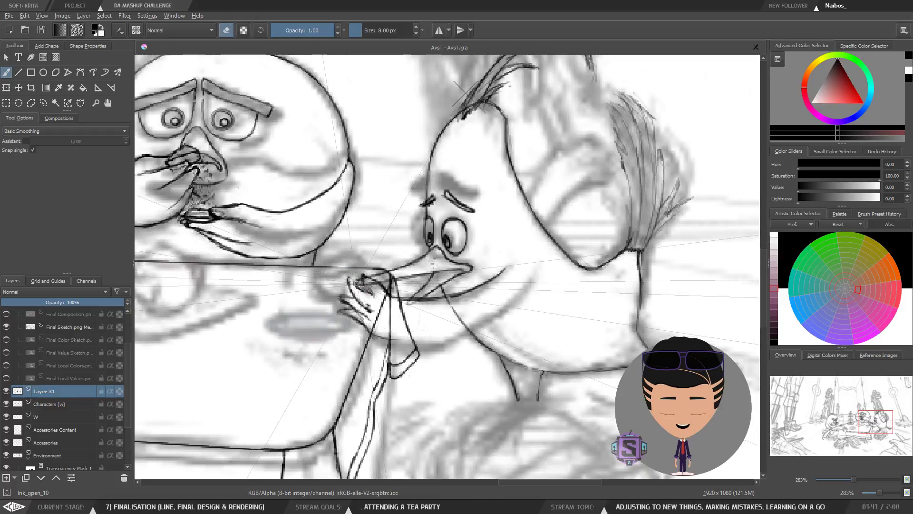
pyautogui.moveTo(349, 287); pyautogui.dragTo(367, 306)
pyautogui.press('e')
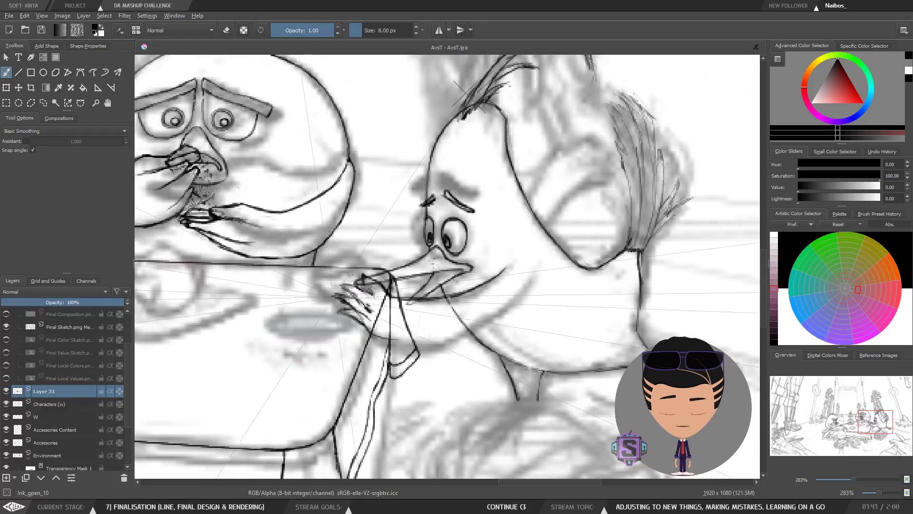
pyautogui.press('e')
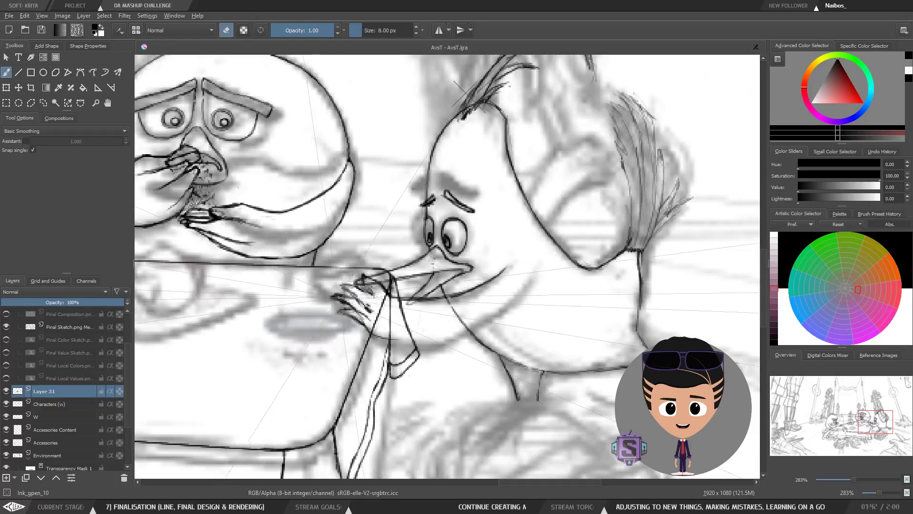
# Ink the underside of the bird's arm as a curve from the hand across the hanging tablecloth, erasing excess line.
pyautogui.press('-')
pyautogui.press('-')
pyautogui.press('-')
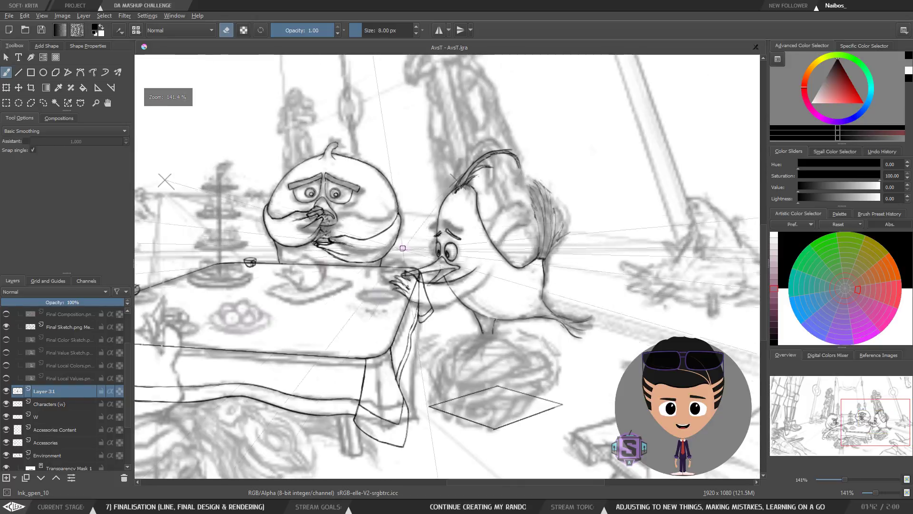
pyautogui.press('+')
pyautogui.press('+')
pyautogui.press('+')
pyautogui.moveTo(409, 333); pyautogui.dragTo(423, 322)
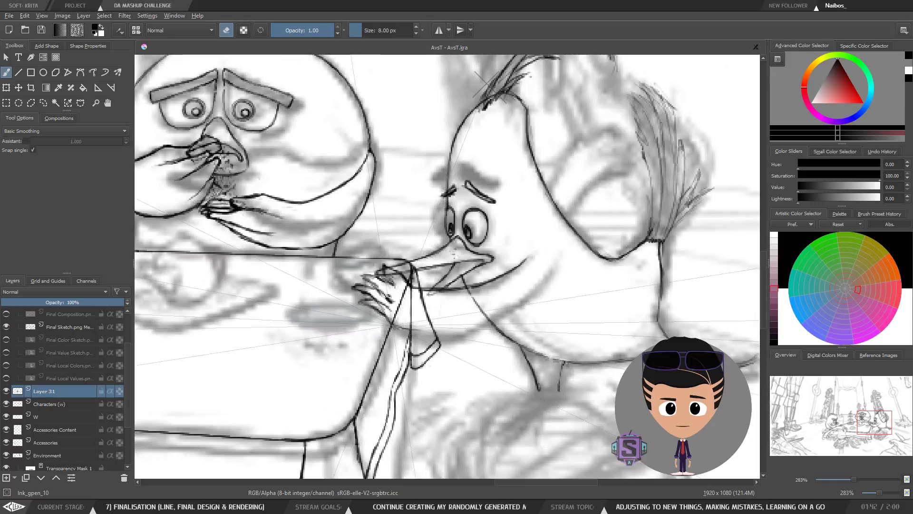
pyautogui.press('e')
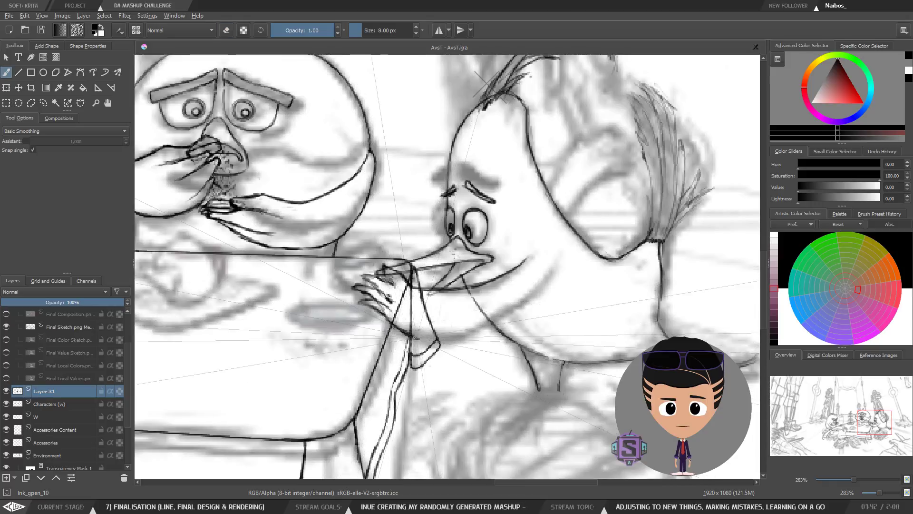
pyautogui.press('e')
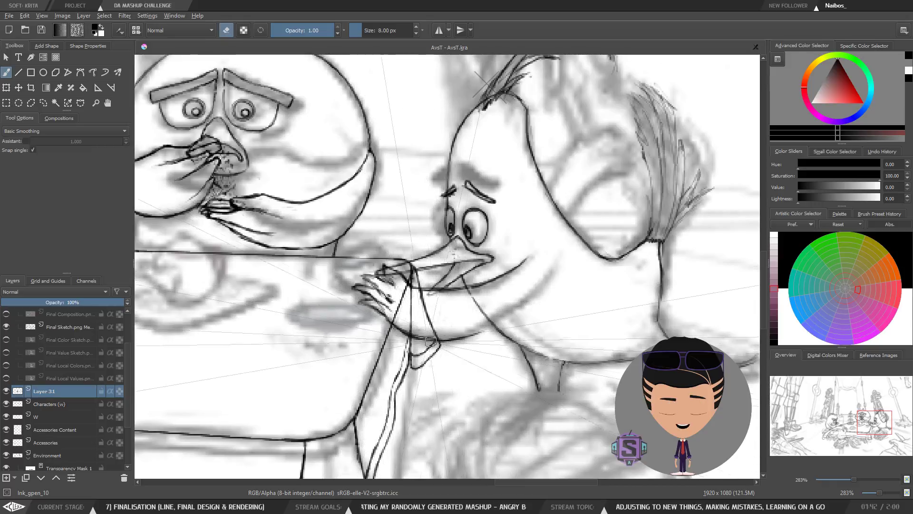
pyautogui.press('e')
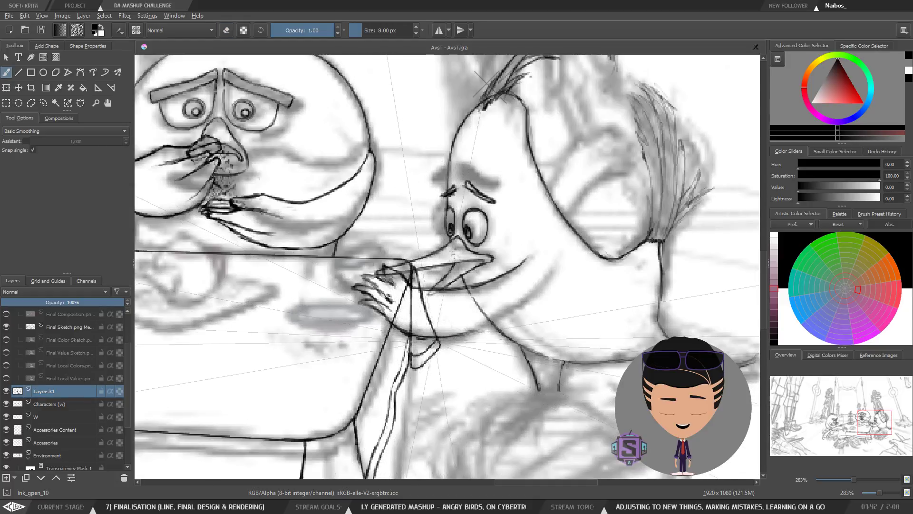
# Erase and thin the doubled ink along the arm's lower contour where it crosses the tablecloth fold.
pyautogui.press('+')
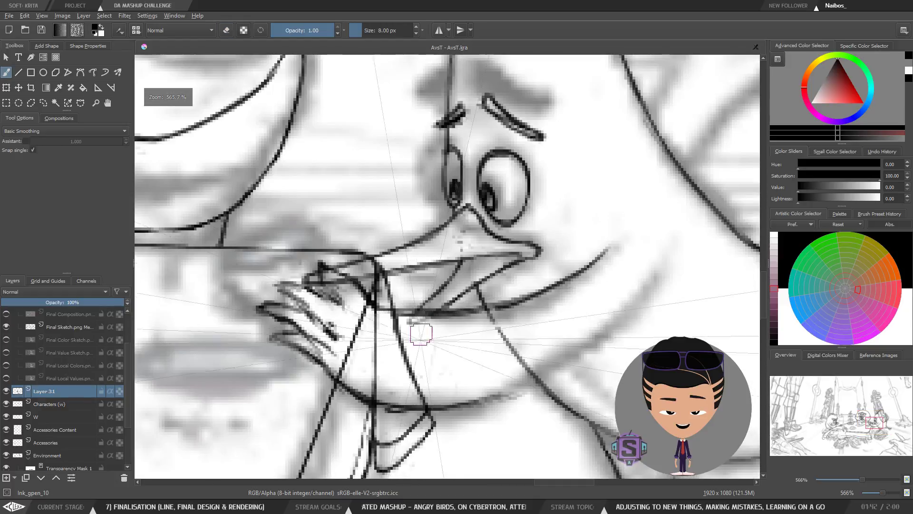
pyautogui.press('e')
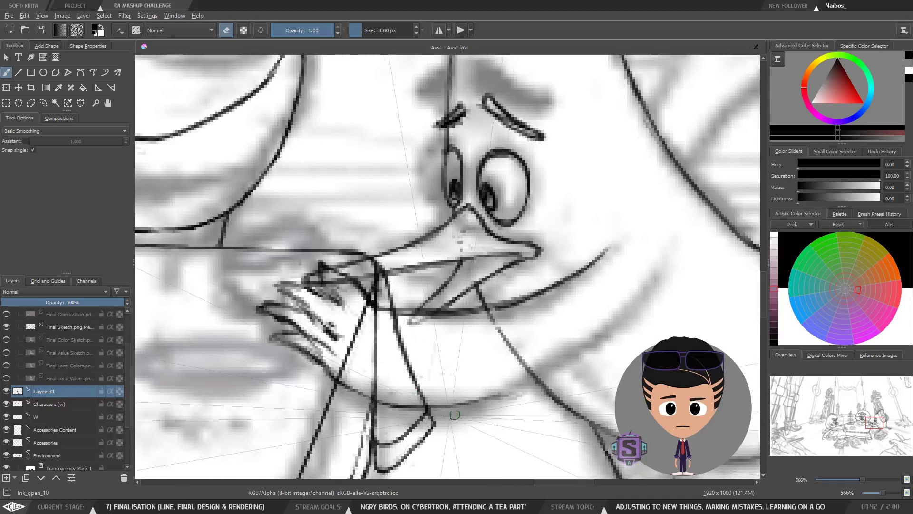
pyautogui.press('e')
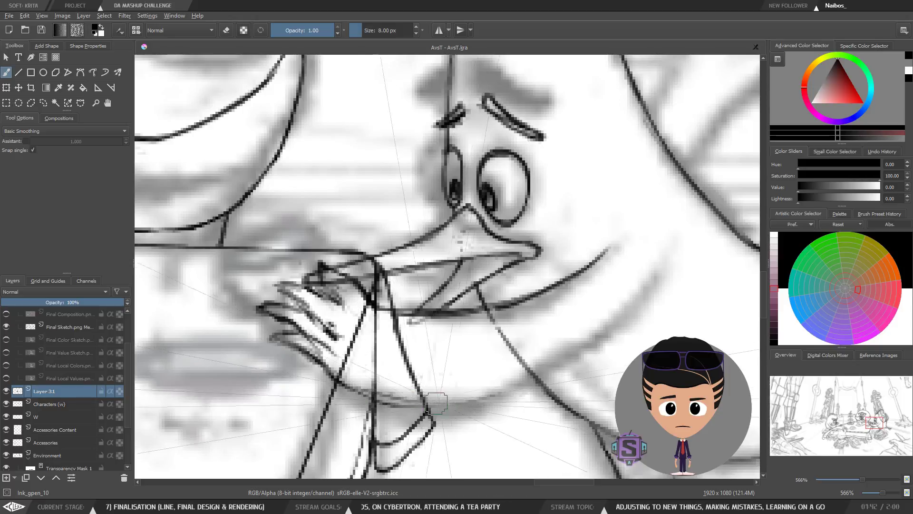
pyautogui.press('-')
pyautogui.press('-')
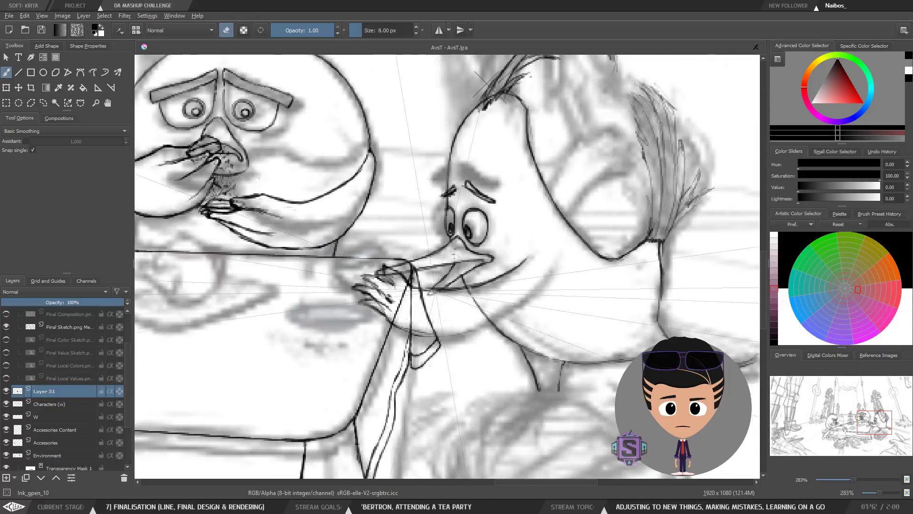
# Erase the upper arm line beneath the beak, re-ink it lower, and redraw the arm's underside up towards the elbow.
pyautogui.press('e')
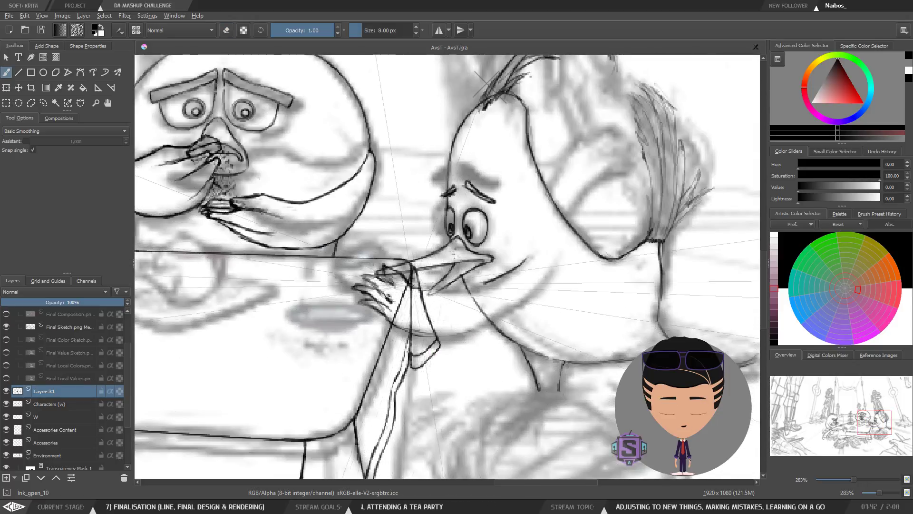
pyautogui.press('e')
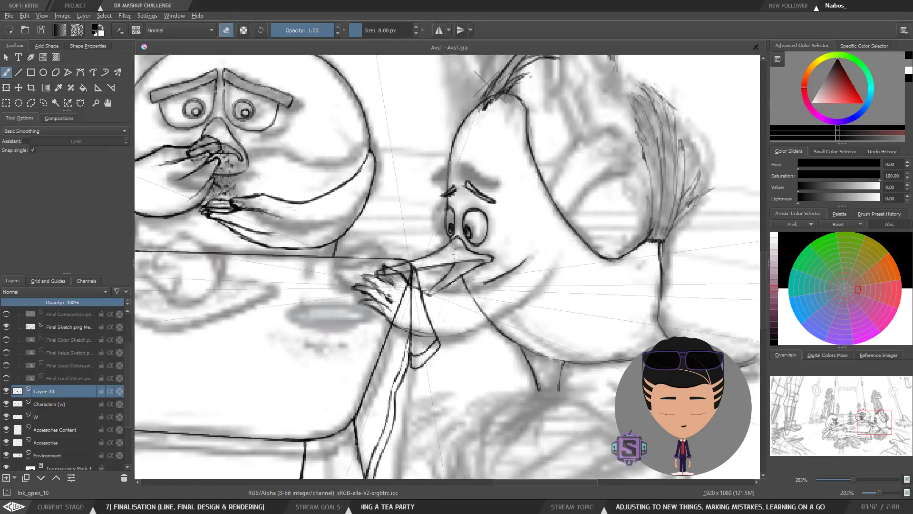
pyautogui.press('e')
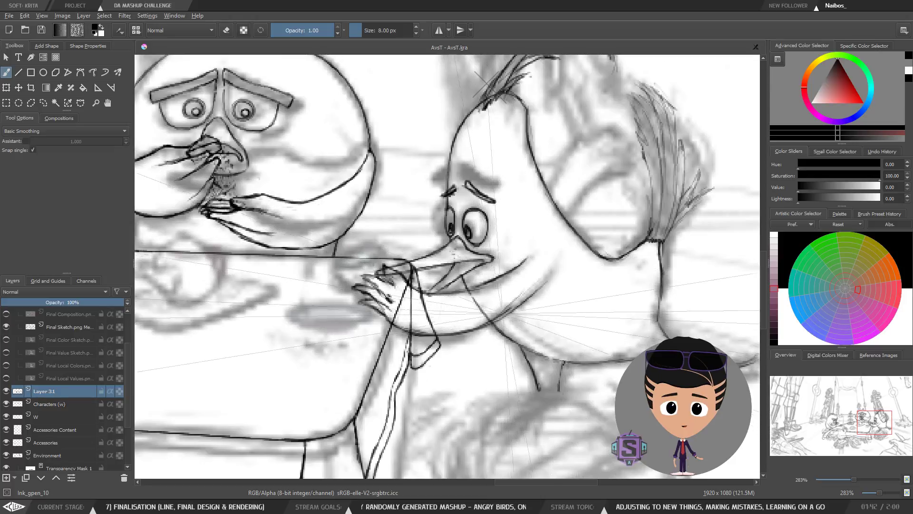
pyautogui.moveTo(542, 297); pyautogui.dragTo(549, 280)
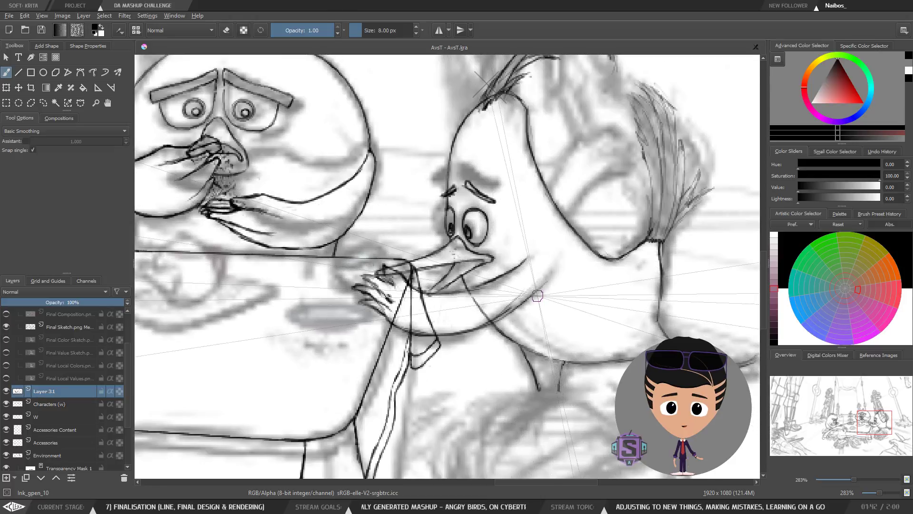
pyautogui.press('e')
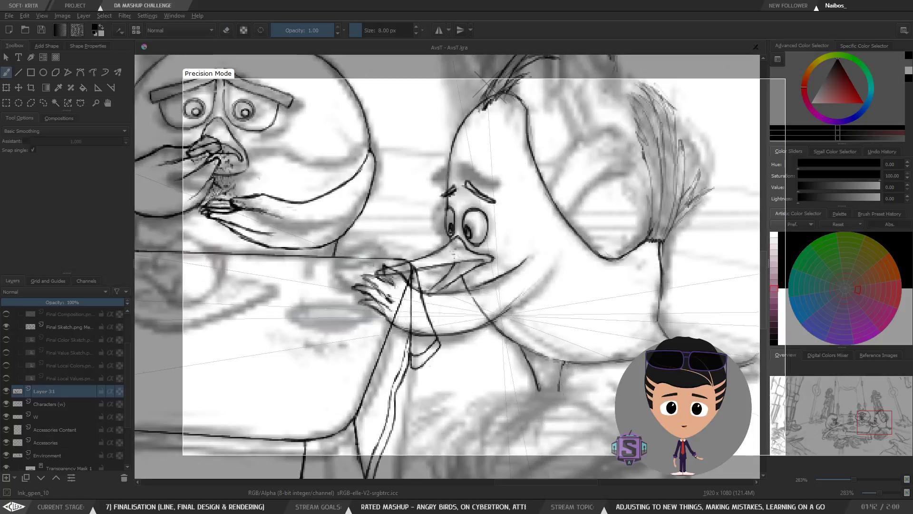
# Examine the bird's finished arm and hand at a smaller zoom and in horizontally mirrored view.
pyautogui.hotkey('ctrl', '-')
pyautogui.hotkey('ctrl', '-')
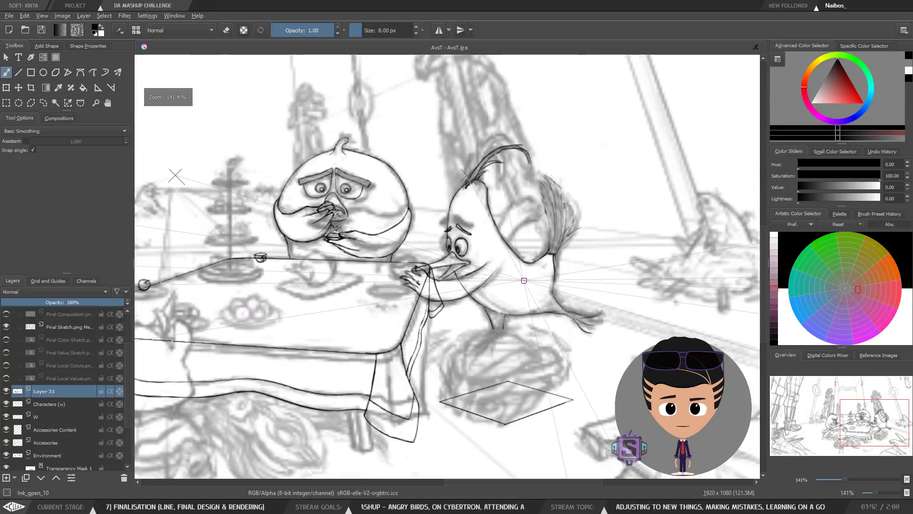
pyautogui.moveTo(542, 271); pyautogui.dragTo(514, 308)
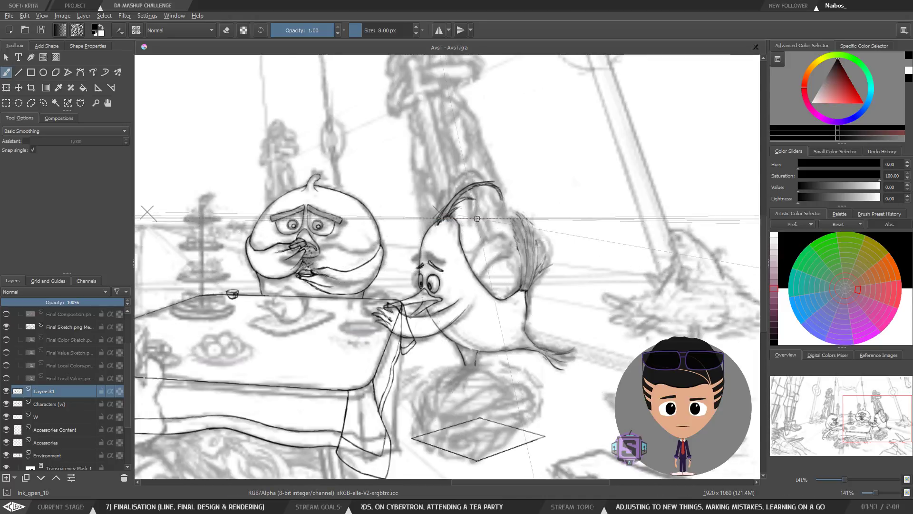
pyautogui.hotkey('ctrl', '-')
pyautogui.hotkey('ctrl', '-')
pyautogui.hotkey('ctrl', '+')
pyautogui.hotkey('ctrl', '+')
pyautogui.press('m')
pyautogui.press('m')
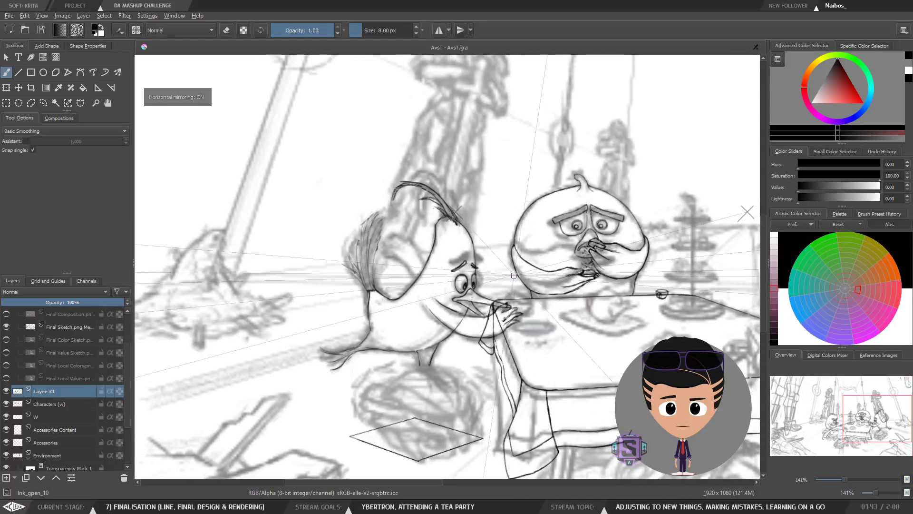
# Erase the messy ink around the fingertips of the bird's hand to define the separate fingers.
pyautogui.hotkey('ctrl', '+')
pyautogui.hotkey('ctrl', '+')
pyautogui.moveTo(564, 331); pyautogui.dragTo(462, 269)
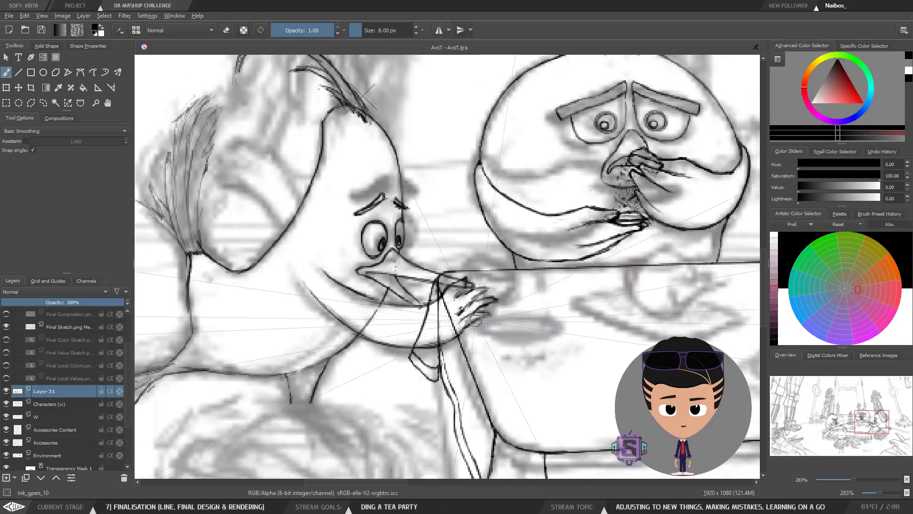
pyautogui.press('e')
pyautogui.moveTo(487, 352); pyautogui.dragTo(465, 346)
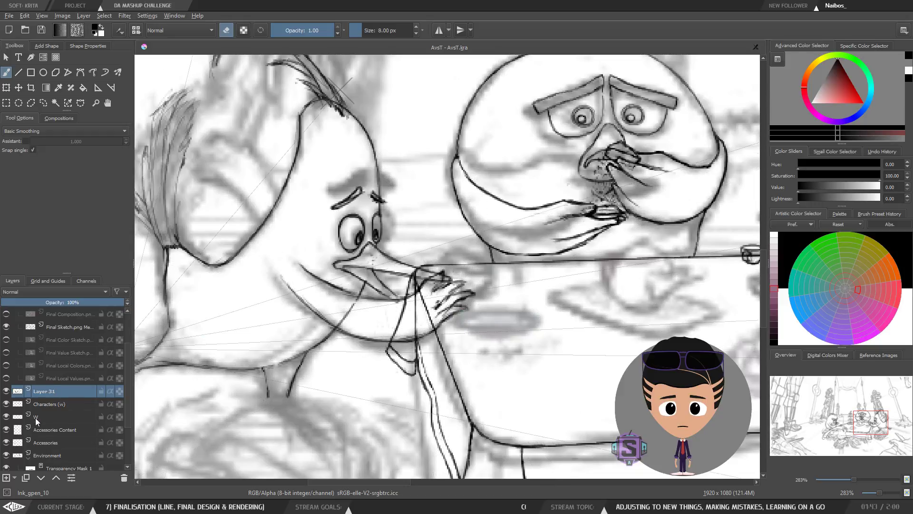
# On the Accessories layer, ink a small tilted ellipse for a teacup rim just above the long-beaked bird's fingertips.
pyautogui.click(56, 435)
pyautogui.click(50, 446)
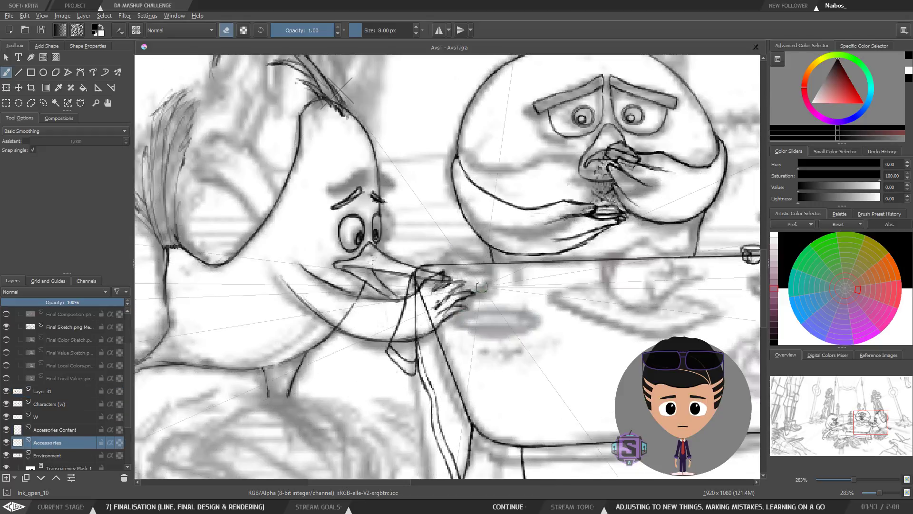
pyautogui.scroll(-4, 456, 277)
pyautogui.scroll(4, 496, 306)
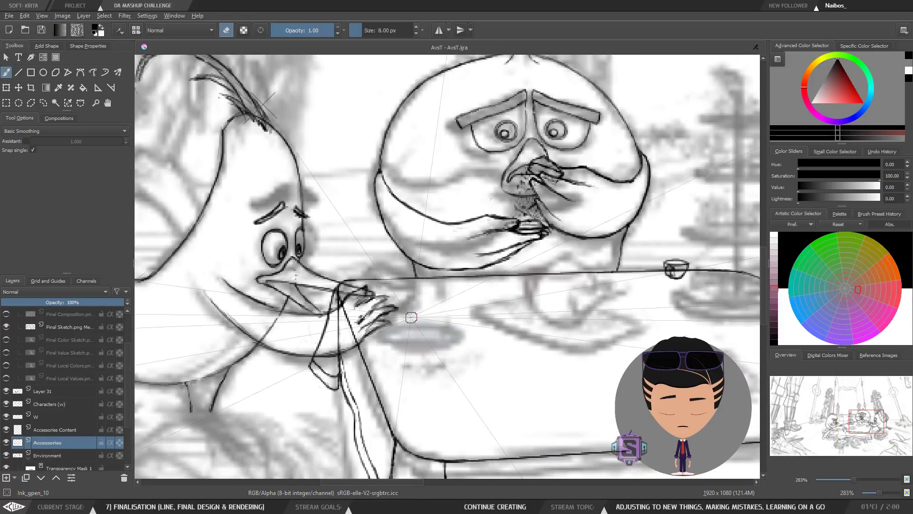
pyautogui.press('e')
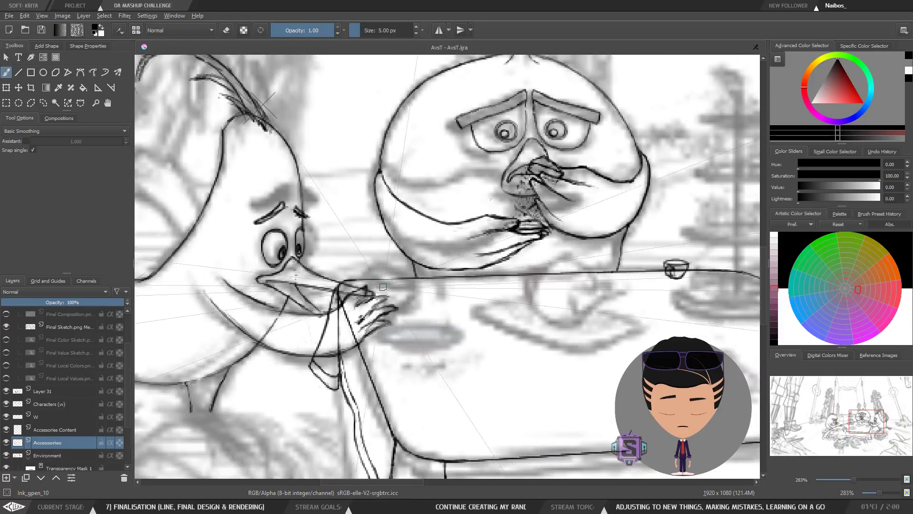
pyautogui.hotkey('ctrl', ']')
pyautogui.hotkey('ctrl', ']')
pyautogui.hotkey('ctrl', ']')
pyautogui.hotkey('ctrl', ']')
pyautogui.hotkey('ctrl', ']')
pyautogui.hotkey('ctrl', ']')
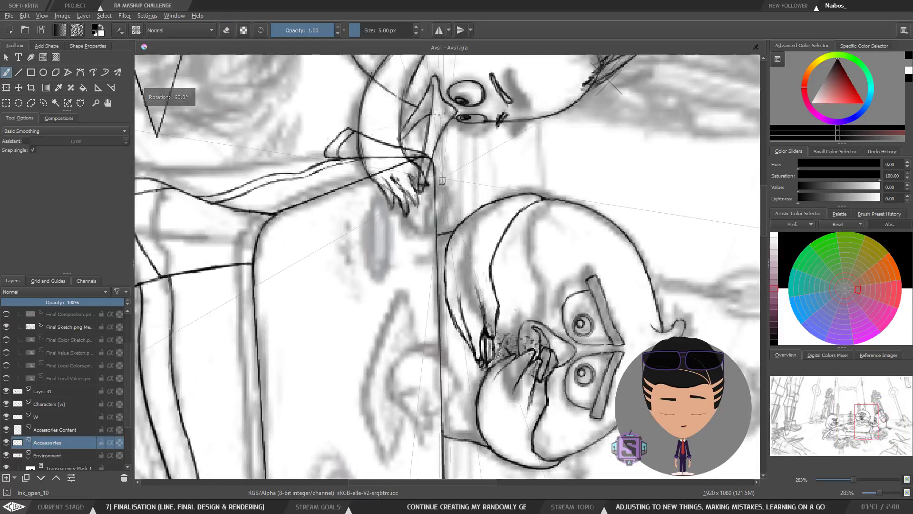
pyautogui.moveTo(429, 207)
pyautogui.mouseDown()
pyautogui.moveTo(428, 227)
pyautogui.moveTo(429, 205)
pyautogui.mouseUp()
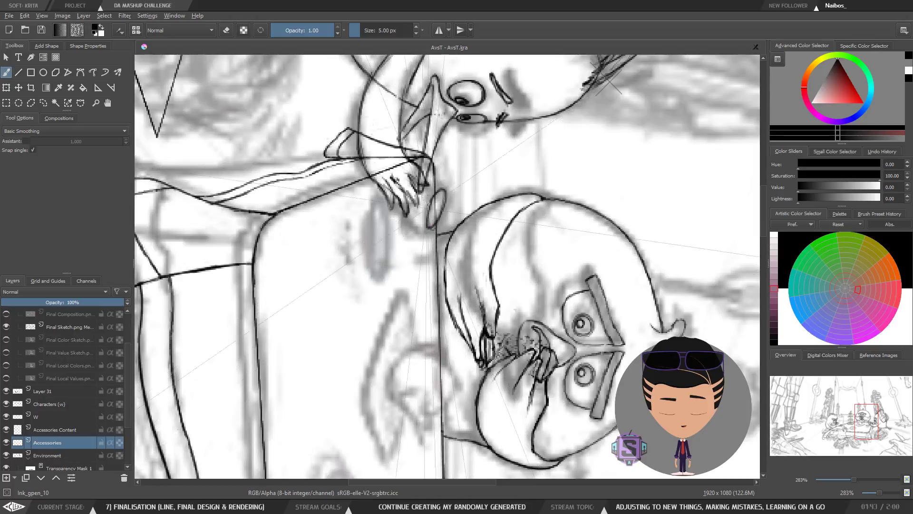
pyautogui.hotkey('ctrl', '[')
pyautogui.hotkey('ctrl', '[')
pyautogui.hotkey('ctrl', '[')
pyautogui.hotkey('ctrl', '[')
pyautogui.hotkey('ctrl', '[')
pyautogui.hotkey('ctrl', '[')
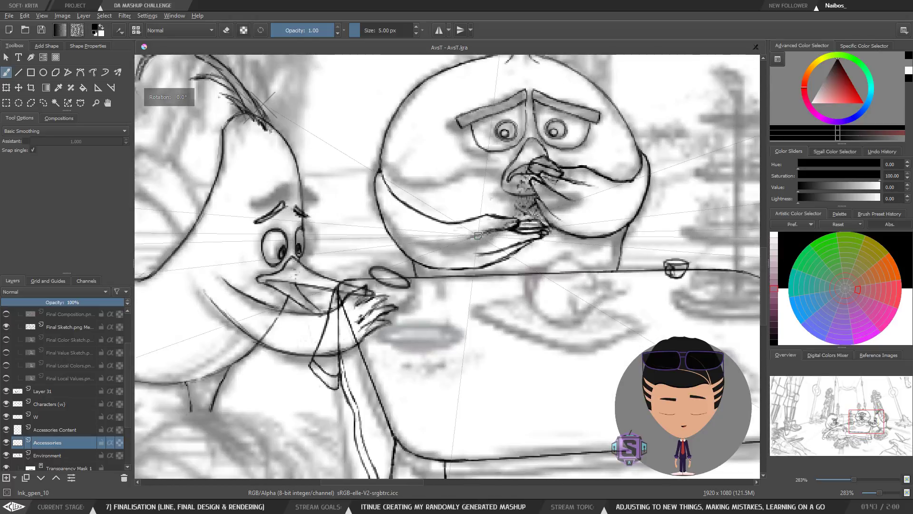
# Examine the other cups around the table as a size reference for the new rim ellipse.
pyautogui.press('-')
pyautogui.press('-')
pyautogui.press('-')
pyautogui.moveTo(517, 325); pyautogui.dragTo(430, 337)
pyautogui.press('+')
pyautogui.press('+')
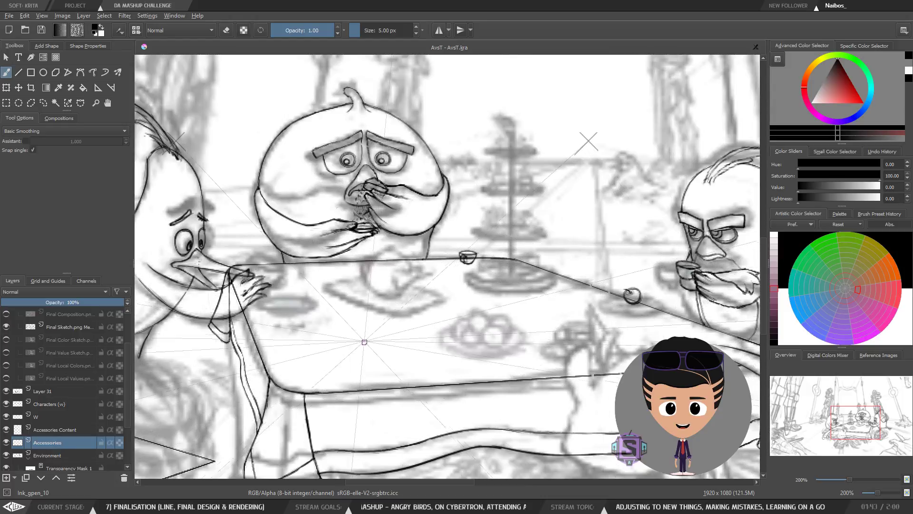
pyautogui.press('+')
pyautogui.press('+')
pyautogui.moveTo(266, 288); pyautogui.dragTo(453, 369)
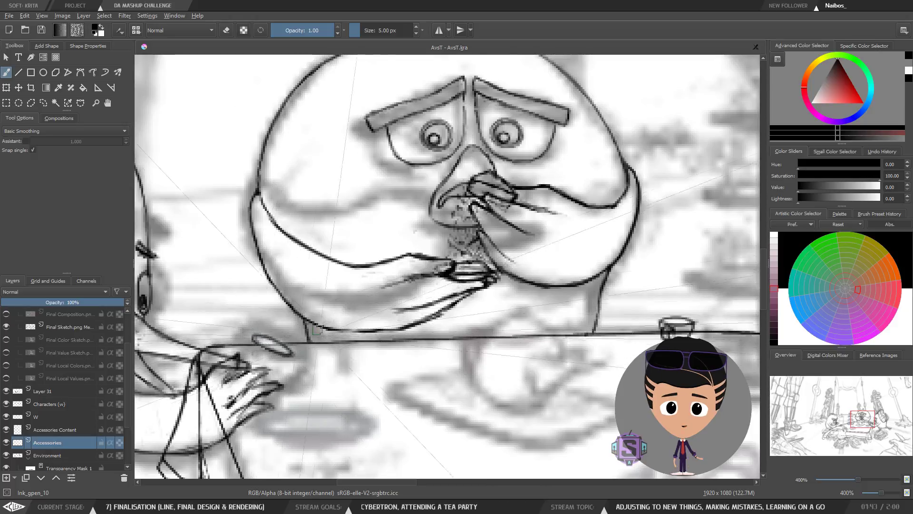
# Move the rim ellipse beside the frowning bird's cup to compare sizes, return it above the long-beaked bird's hand, and deselect.
pyautogui.press('-')
pyautogui.press('-')
pyautogui.moveTo(424, 340)
pyautogui.mouseDown()
pyautogui.moveTo(367, 316)
pyautogui.moveTo(329, 346)
pyautogui.mouseUp()
pyautogui.press('l')
pyautogui.press('-')
pyautogui.press('-')
pyautogui.moveTo(328, 299)
pyautogui.mouseDown()
pyautogui.moveTo(312, 299)
pyautogui.moveTo(511, 321)
pyautogui.mouseUp()
pyautogui.press('t')
pyautogui.press('+')
pyautogui.press('+')
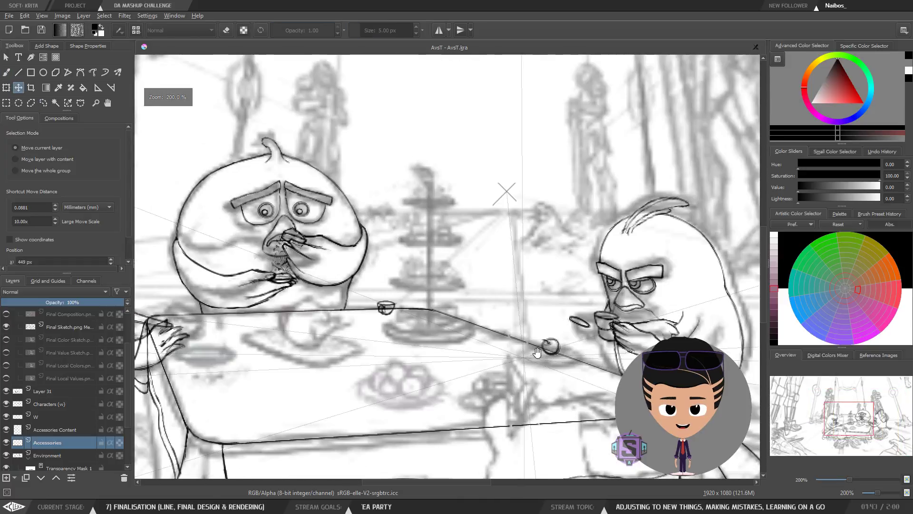
pyautogui.moveTo(358, 373)
pyautogui.mouseDown()
pyautogui.moveTo(452, 362)
pyautogui.moveTo(531, 332)
pyautogui.mouseUp()
pyautogui.moveTo(339, 354); pyautogui.dragTo(551, 322)
pyautogui.hotkey('ctrl', 'shift', 'a')
pyautogui.press('b')
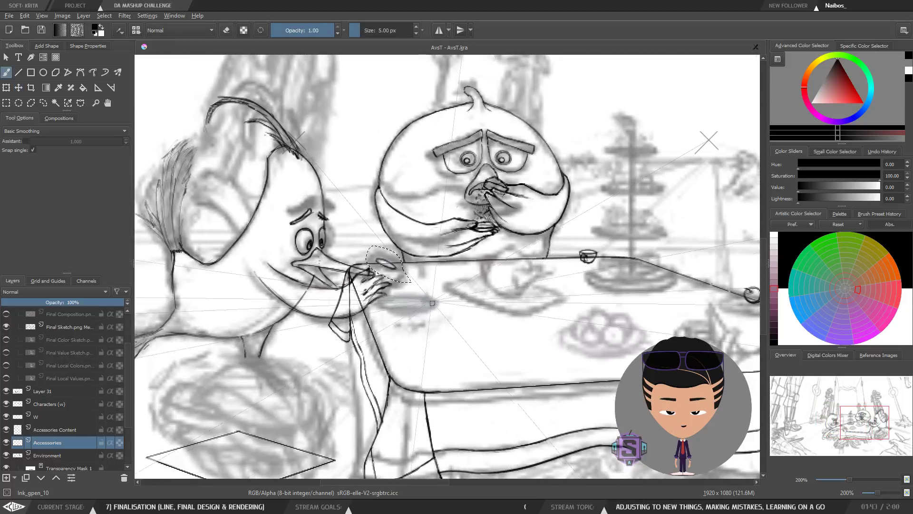
# Ink the teacup's body and handle beneath the rim ellipse, above the long-beaked bird's hand.
pyautogui.press('+')
pyautogui.press('+')
pyautogui.press('-')
pyautogui.press('-')
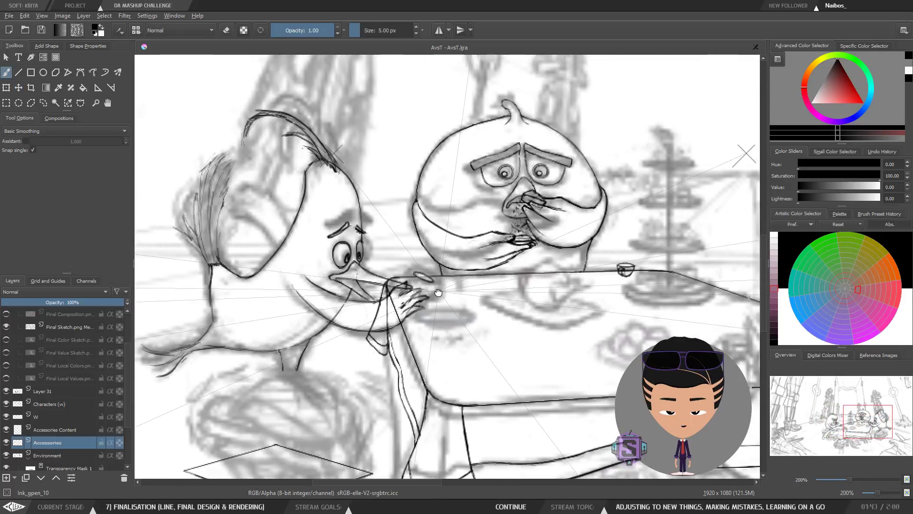
pyautogui.press('+')
pyautogui.press('+')
pyautogui.moveTo(431, 315); pyautogui.dragTo(445, 298)
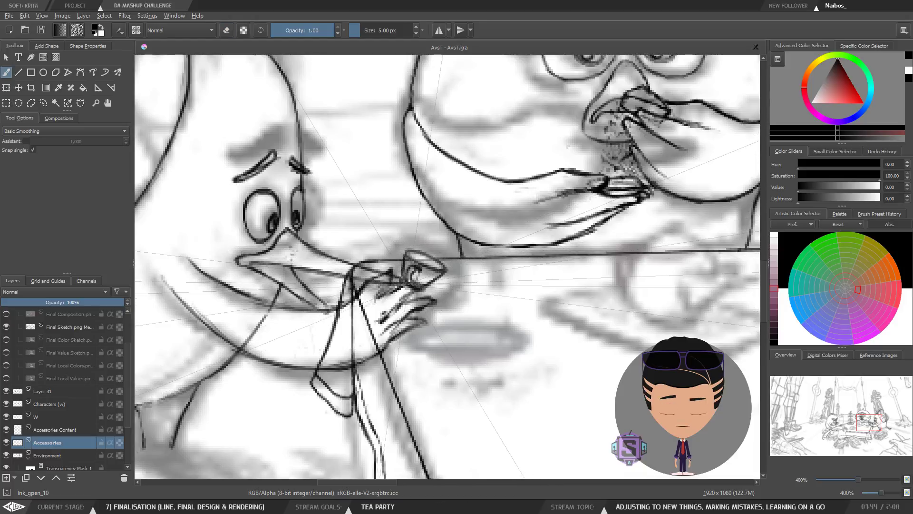
# Examine the inked teacup and the bird's hand in horizontally mirrored view at different zoom levels.
pyautogui.hotkey('ctrl', '-')
pyautogui.press('m')
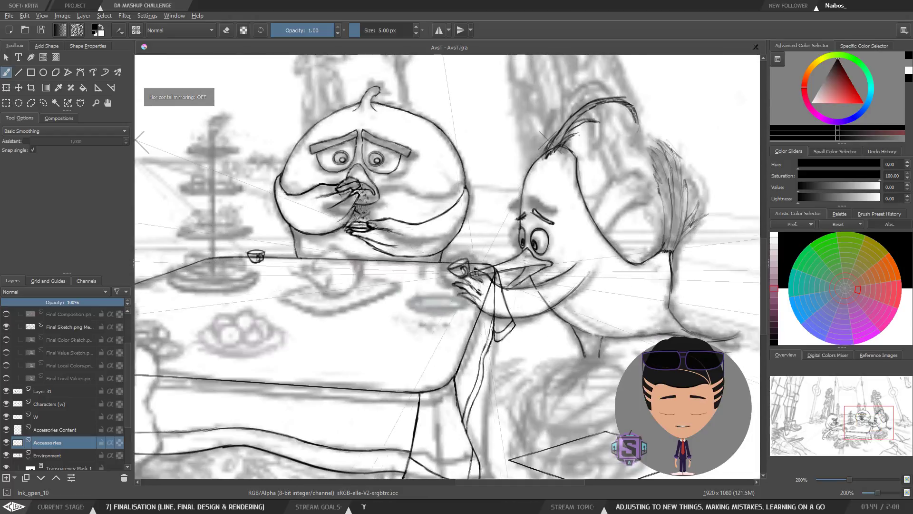
pyautogui.hotkey('ctrl', '+')
pyautogui.moveTo(505, 300); pyautogui.dragTo(448, 309)
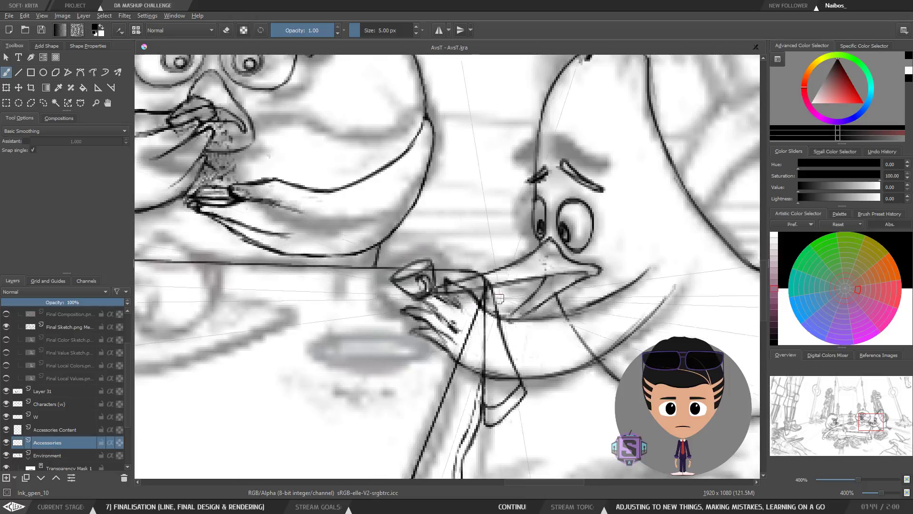
pyautogui.moveTo(469, 320); pyautogui.dragTo(431, 319)
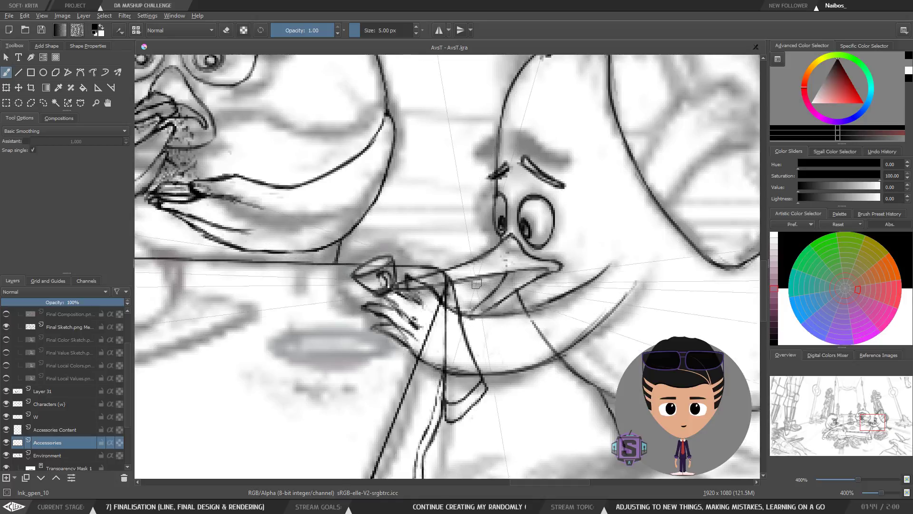
pyautogui.scroll(-2, 472, 321)
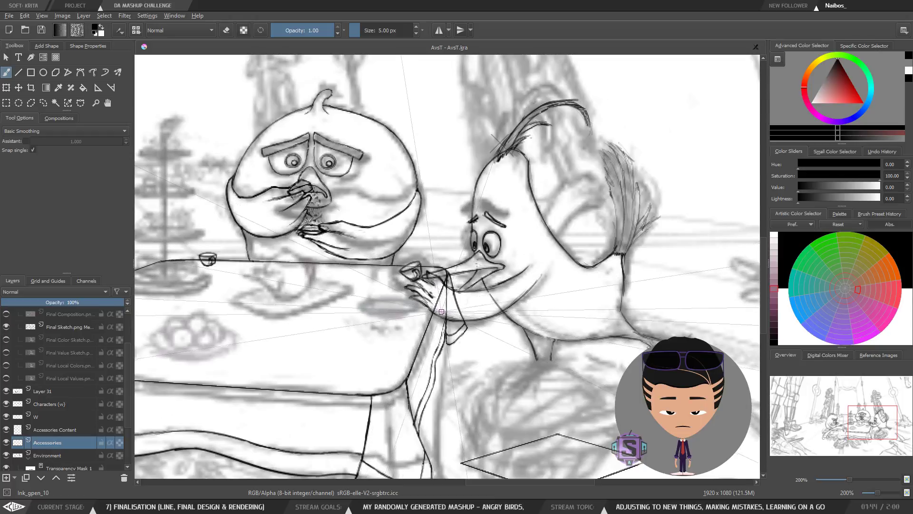
pyautogui.scroll(2, 445, 269)
pyautogui.moveTo(435, 307); pyautogui.dragTo(463, 328)
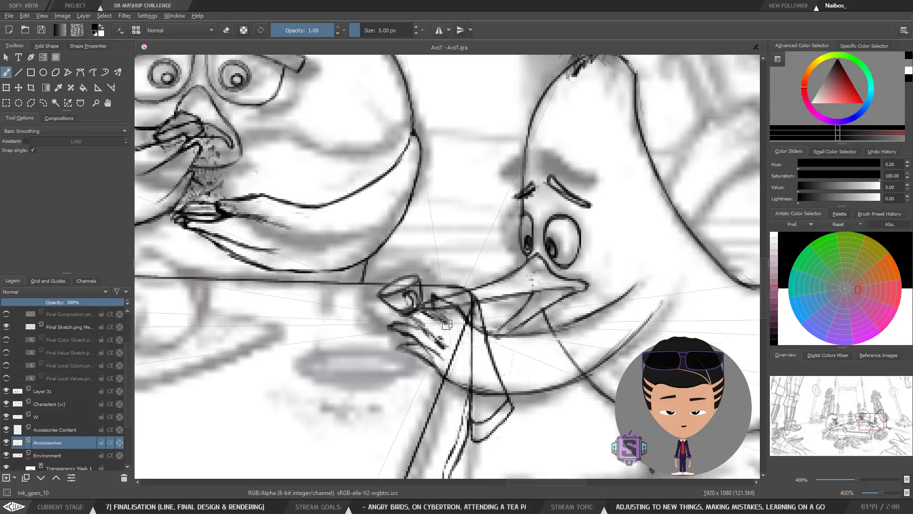
pyautogui.scroll(2, 451, 278)
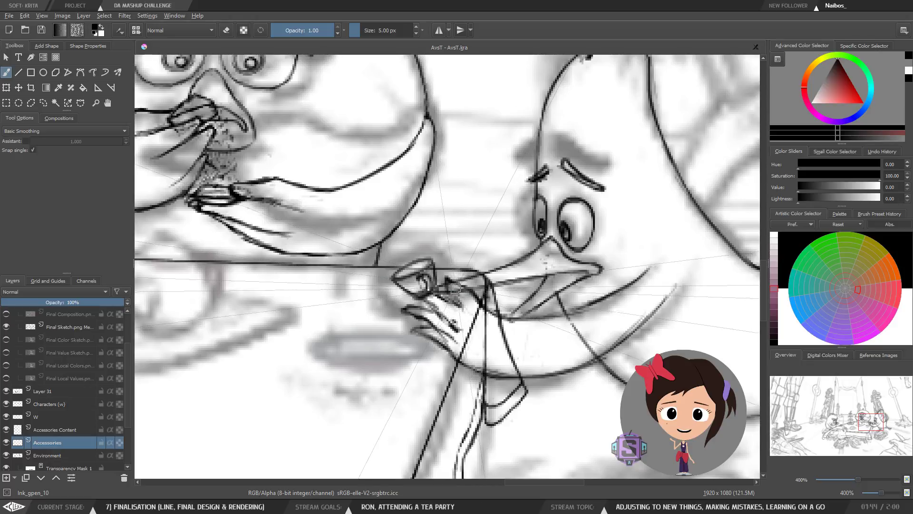
# Shift the selected teacup down and outward so that it sits closer to the bird's fingers.
pyautogui.press('t')
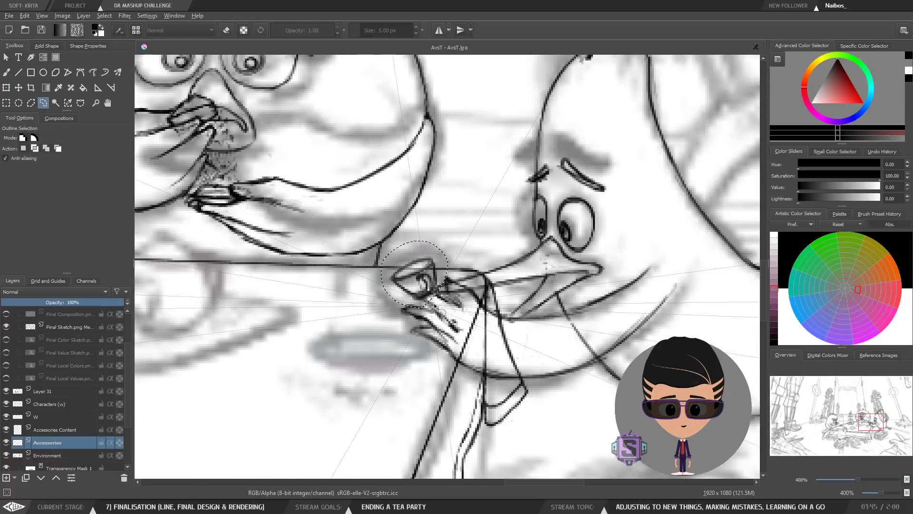
pyautogui.moveTo(431, 280)
pyautogui.mouseDown()
pyautogui.moveTo(412, 290)
pyautogui.moveTo(432, 282)
pyautogui.moveTo(419, 287)
pyautogui.mouseUp()
pyautogui.press('b')
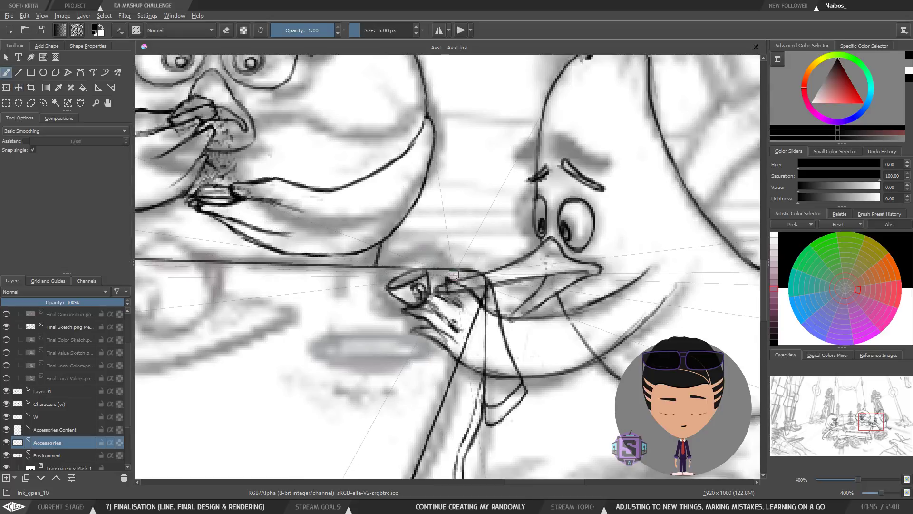
pyautogui.press('-')
pyautogui.press('-')
pyautogui.press('+')
pyautogui.press('+')
pyautogui.press('+')
pyautogui.press('+')
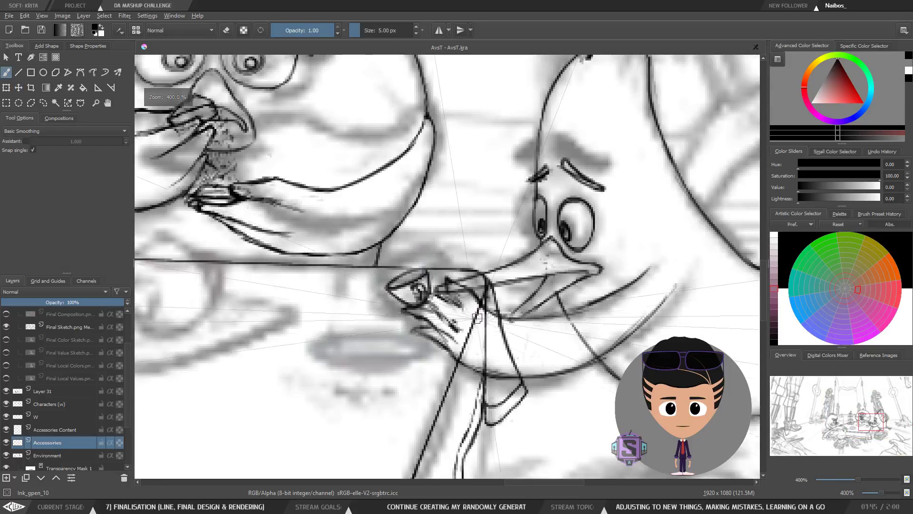
# Outline the teacup again and nudge it slightly upward, just clear of the bird's fingertips.
pyautogui.moveTo(458, 302)
pyautogui.mouseDown()
pyautogui.moveTo(443, 305)
pyautogui.moveTo(468, 308)
pyautogui.mouseUp()
pyautogui.press('l')
pyautogui.moveTo(450, 264); pyautogui.dragTo(394, 289)
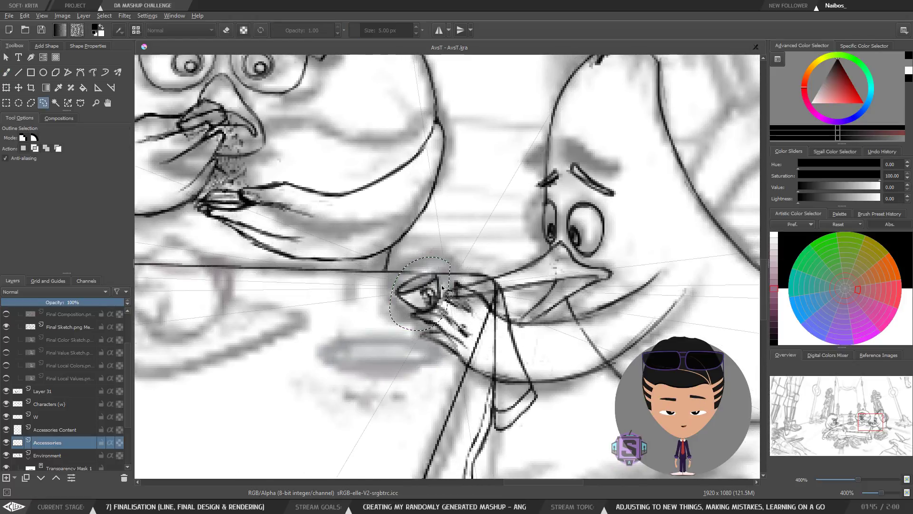
pyautogui.press('t')
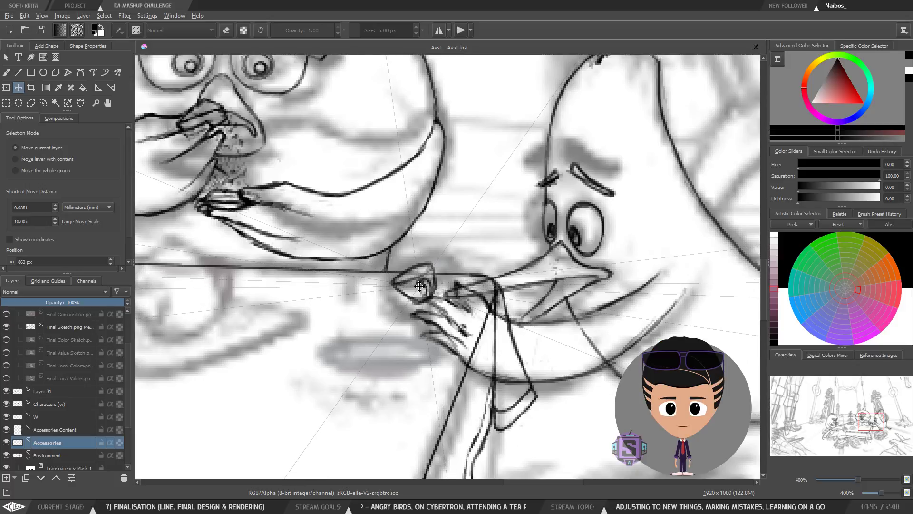
pyautogui.press('b')
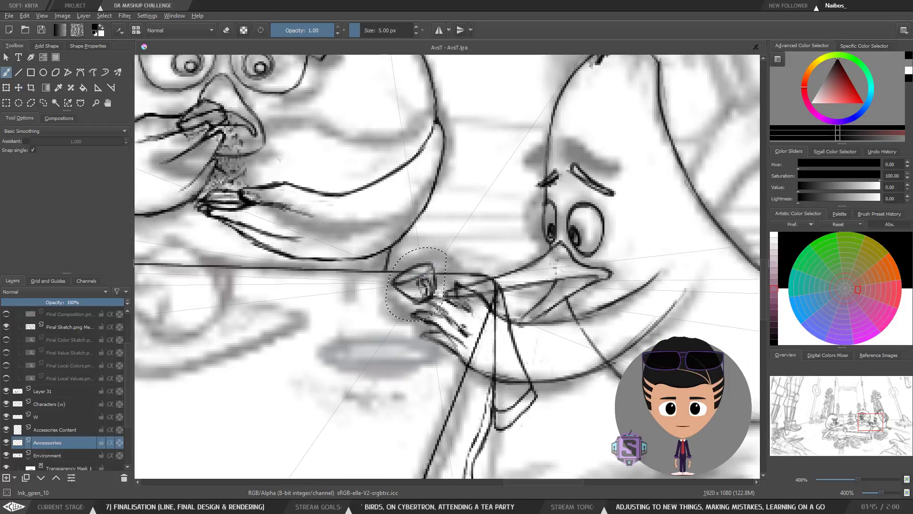
pyautogui.press('t')
pyautogui.moveTo(425, 283); pyautogui.dragTo(429, 286)
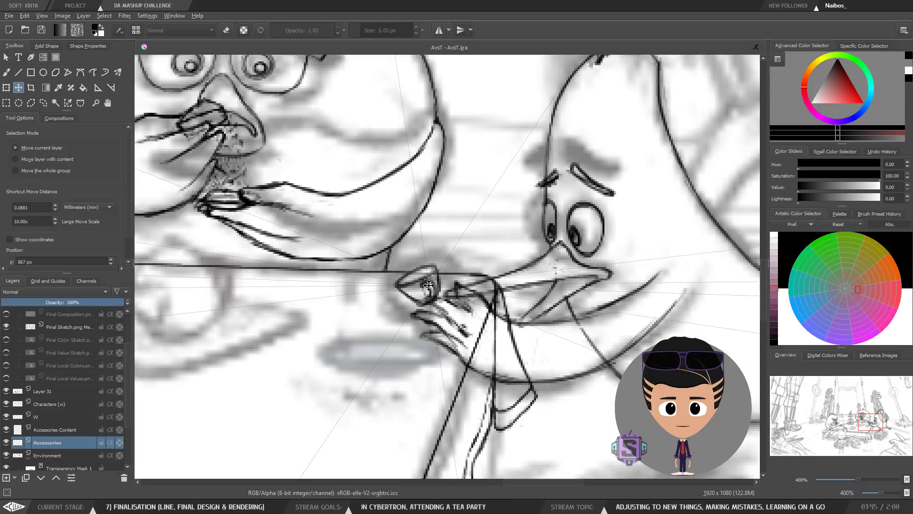
pyautogui.press('b')
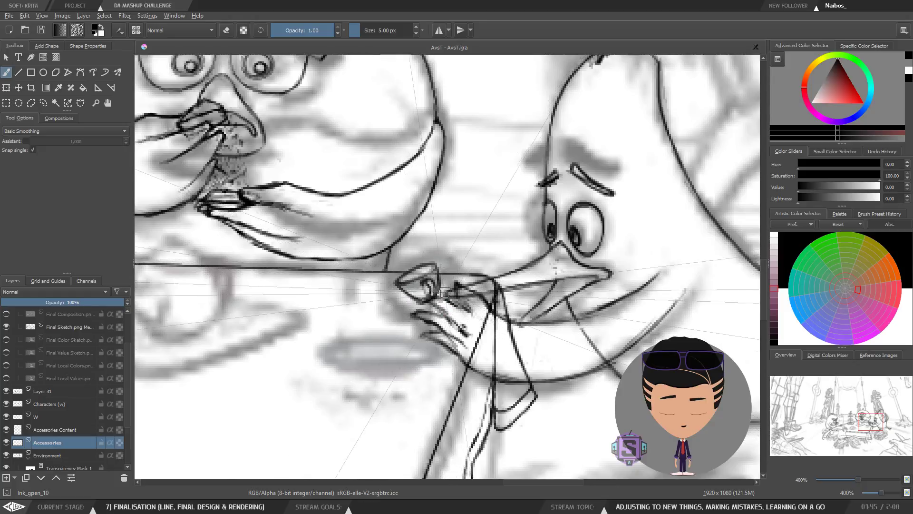
# Select the teacup and move it inward over the bird's thumb and palm.
pyautogui.press('l')
pyautogui.moveTo(450, 256); pyautogui.dragTo(407, 261)
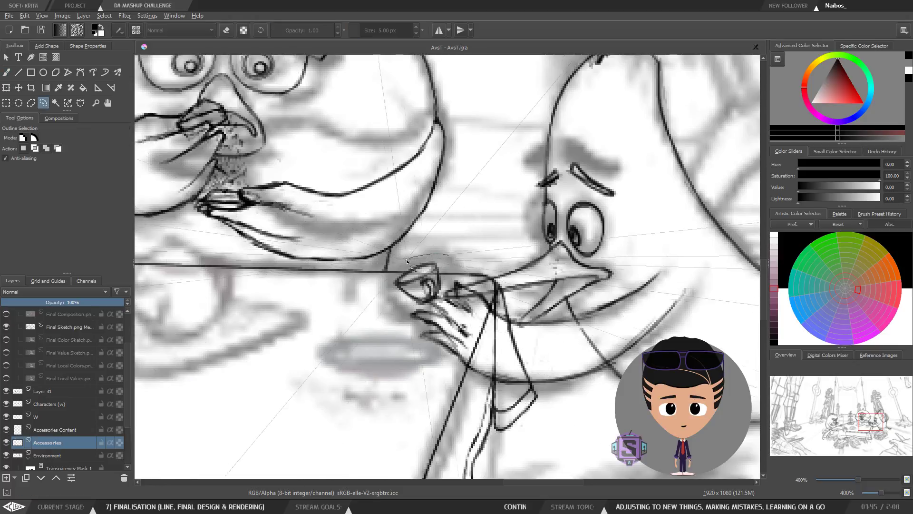
pyautogui.press('t')
pyautogui.moveTo(437, 340); pyautogui.dragTo(461, 352)
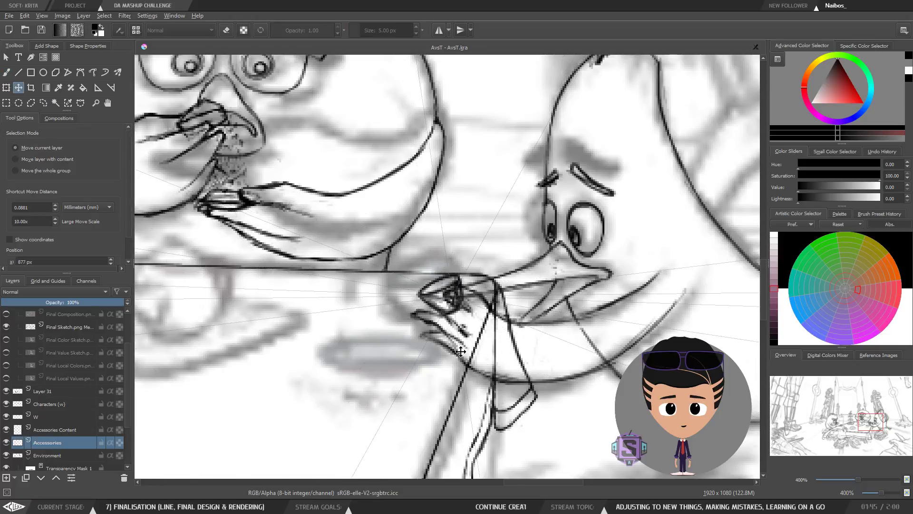
pyautogui.press('-')
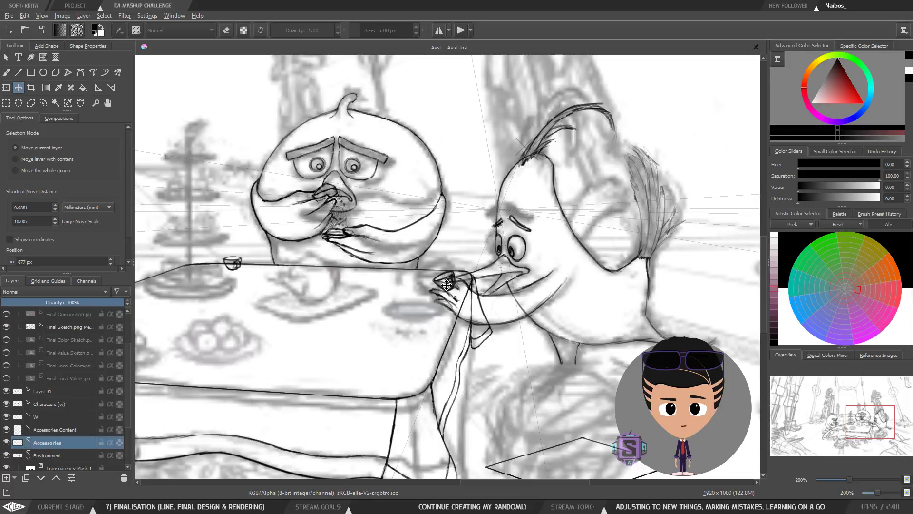
pyautogui.moveTo(434, 309)
pyautogui.mouseDown()
pyautogui.moveTo(577, 338)
pyautogui.moveTo(611, 290)
pyautogui.moveTo(444, 305)
pyautogui.mouseUp()
# Move the teacup across the table beside the frowning bird's cup to compare their sizes.
pyautogui.press('+')
pyautogui.moveTo(510, 265); pyautogui.dragTo(243, 245)
pyautogui.press('-')
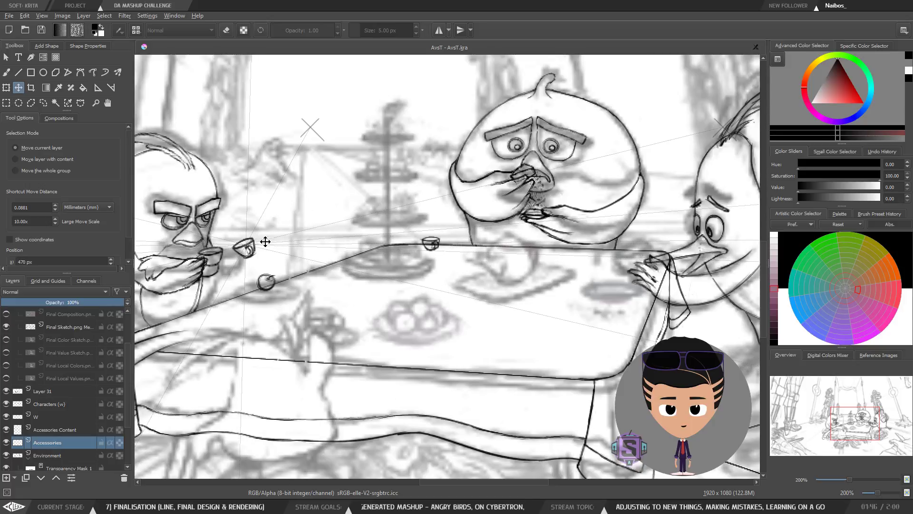
pyautogui.moveTo(250, 268); pyautogui.dragTo(422, 286)
pyautogui.press('+')
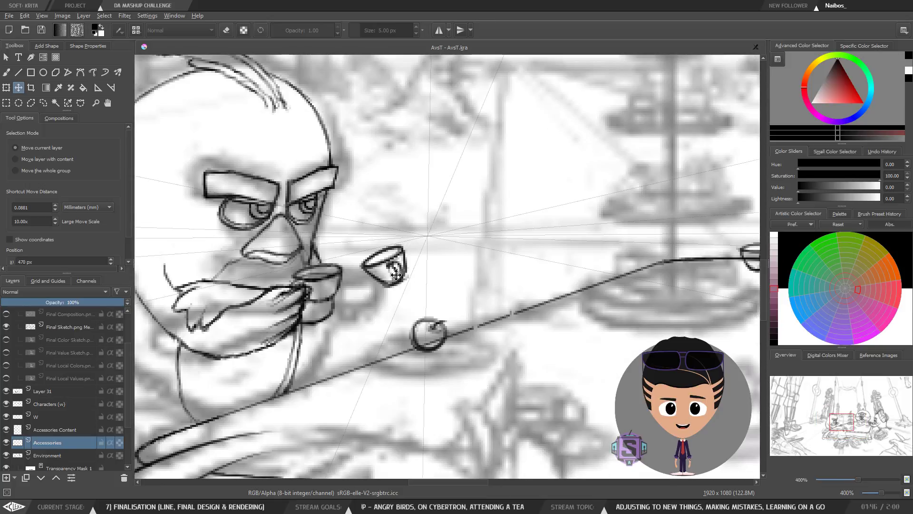
pyautogui.press('-')
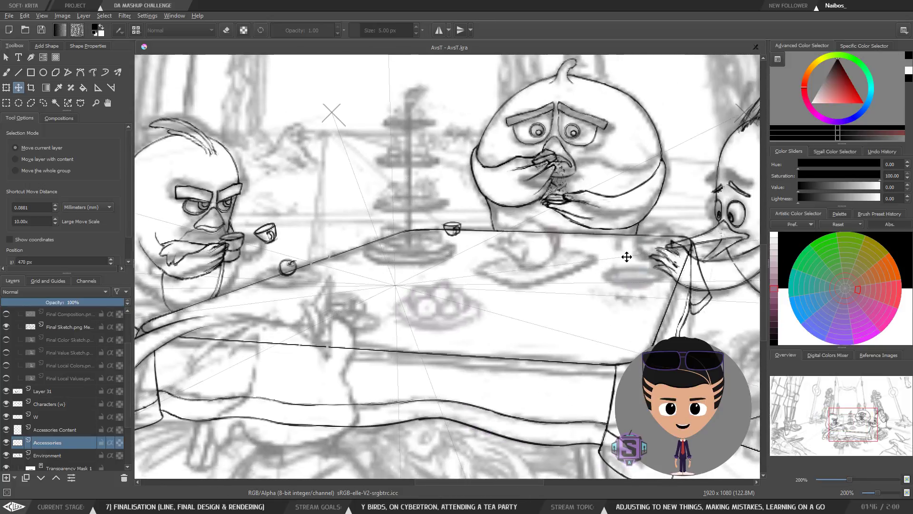
pyautogui.moveTo(479, 299); pyautogui.dragTo(544, 297)
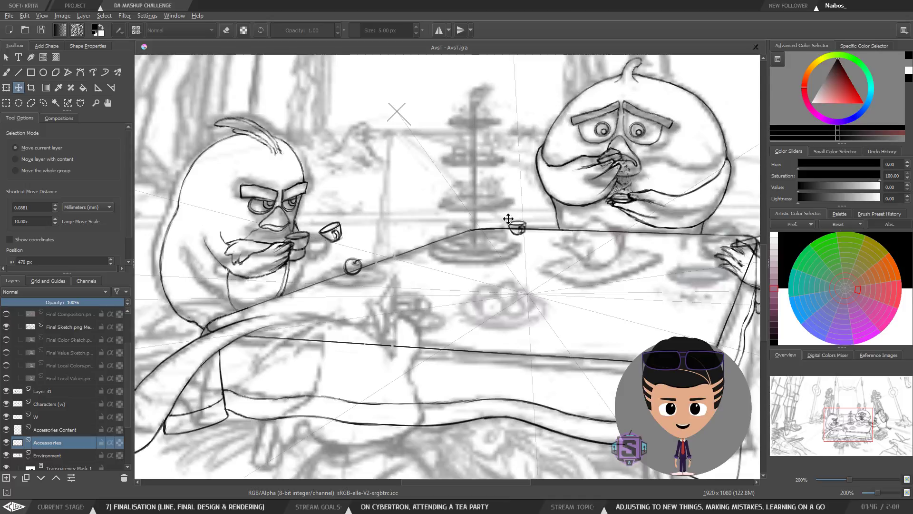
# Outline the tilted teacup beside the frowning bird and try a free transform on it.
pyautogui.moveTo(328, 236); pyautogui.dragTo(388, 263)
pyautogui.press('+')
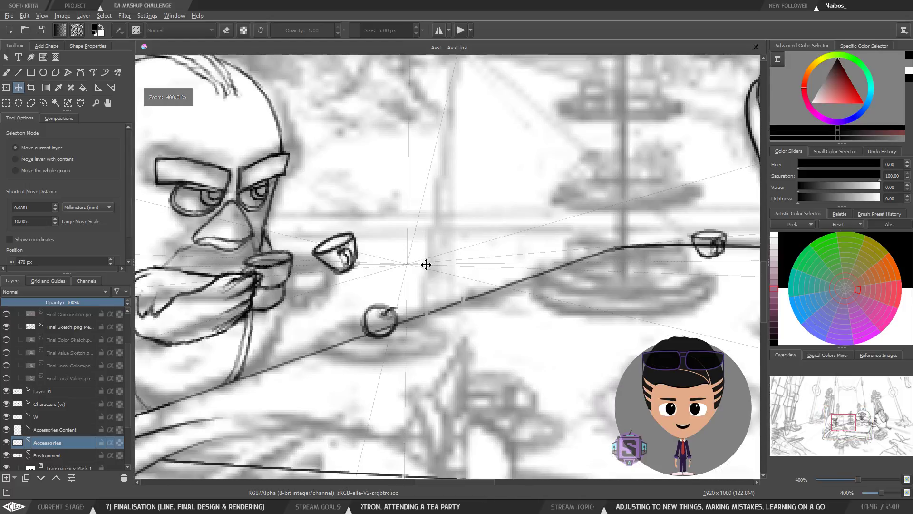
pyautogui.press('l')
pyautogui.moveTo(391, 232)
pyautogui.mouseDown()
pyautogui.moveTo(316, 224)
pyautogui.moveTo(375, 284)
pyautogui.moveTo(390, 234)
pyautogui.mouseUp()
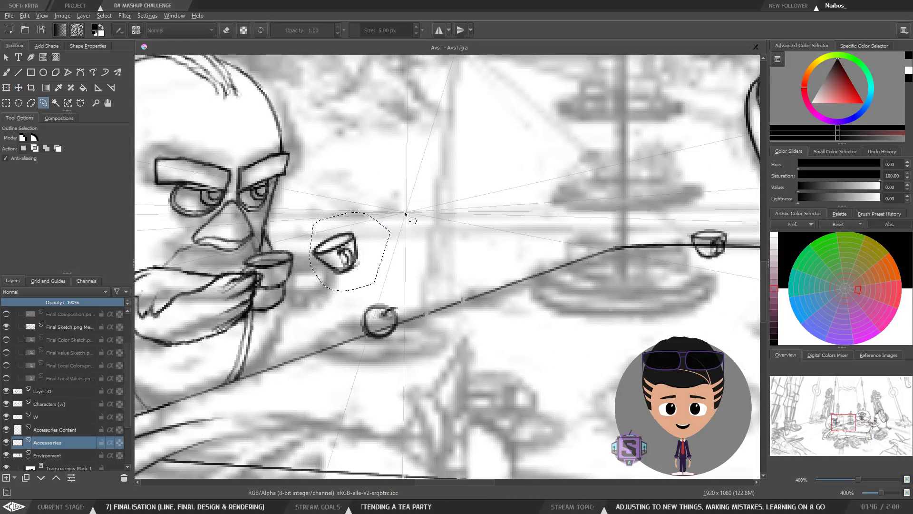
pyautogui.hotkey('ctrl', 't')
pyautogui.moveTo(390, 292); pyautogui.dragTo(394, 281)
pyautogui.hotkey('ctrl', 'z')
pyautogui.press('b')
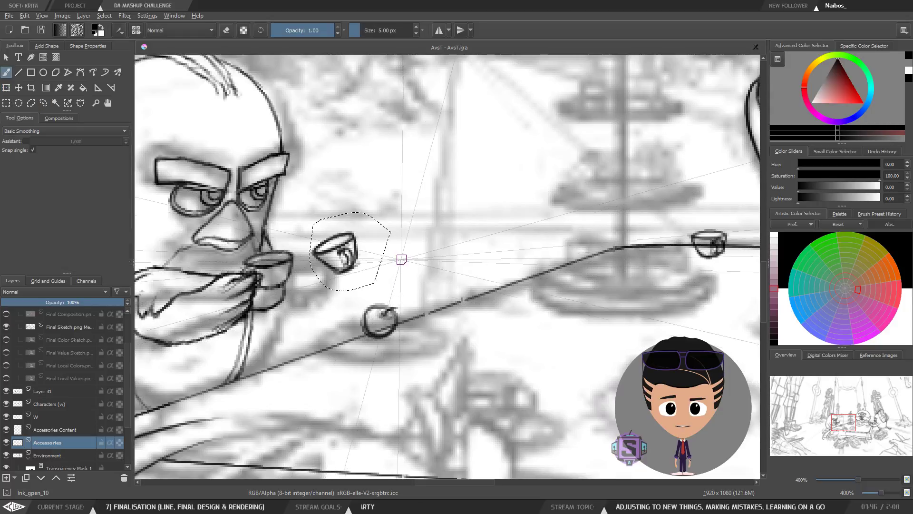
# Refine the tilted teacup's handle, alternating between inking and erasing with the 3 px brush.
pyautogui.hotkey('ctrl', 'shift', 'a')
pyautogui.press('e')
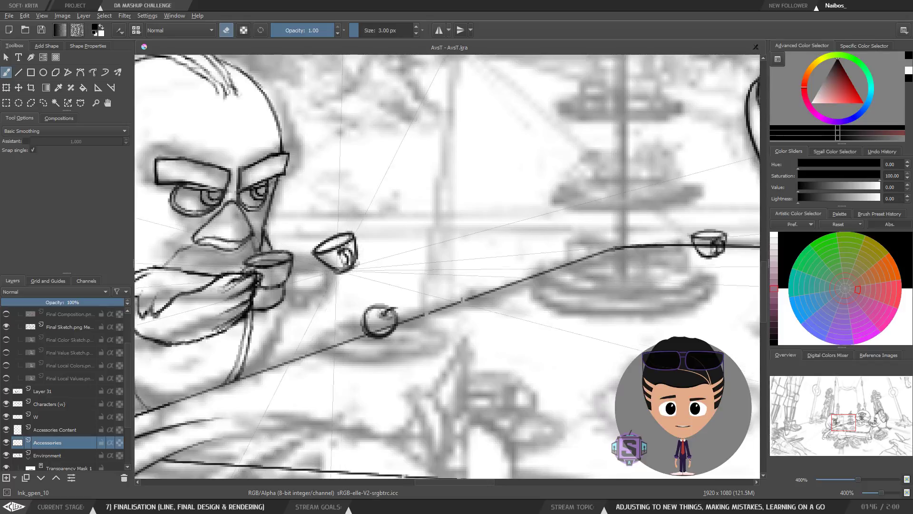
pyautogui.press('e')
pyautogui.press('e')
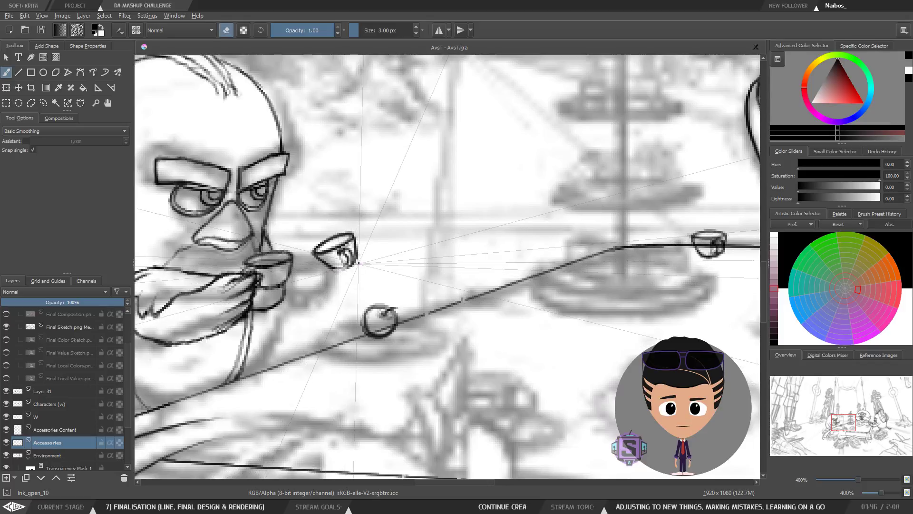
pyautogui.press('e')
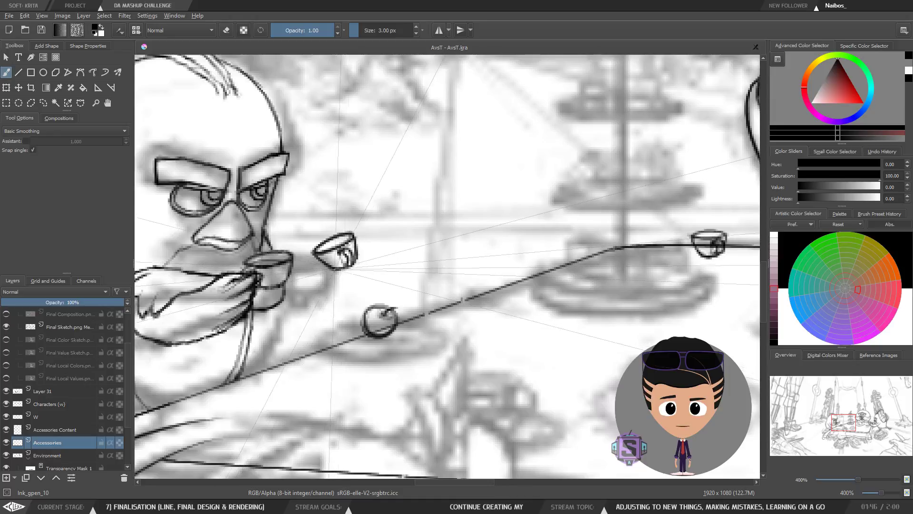
pyautogui.press('e')
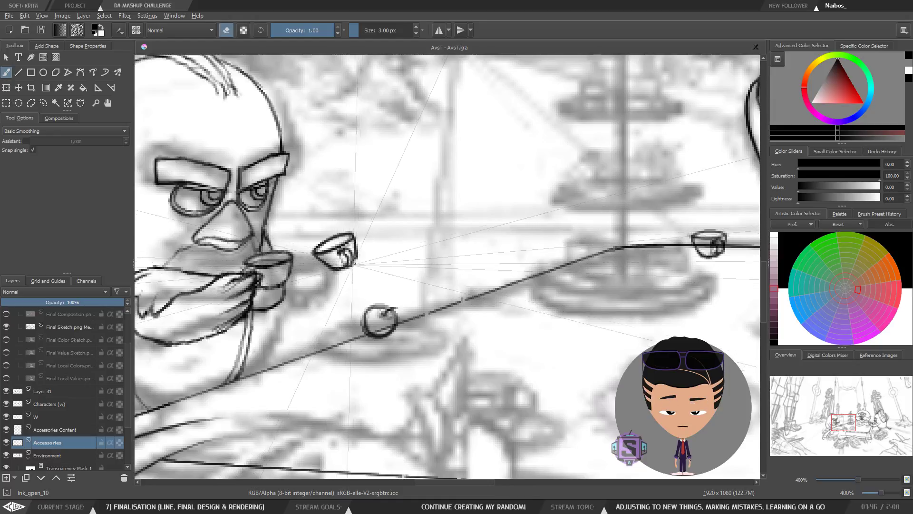
pyautogui.press('e')
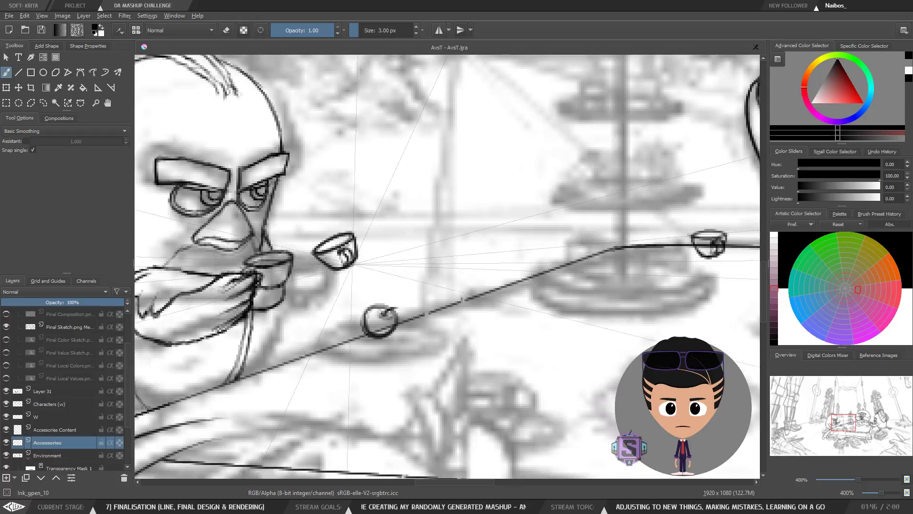
pyautogui.press('e')
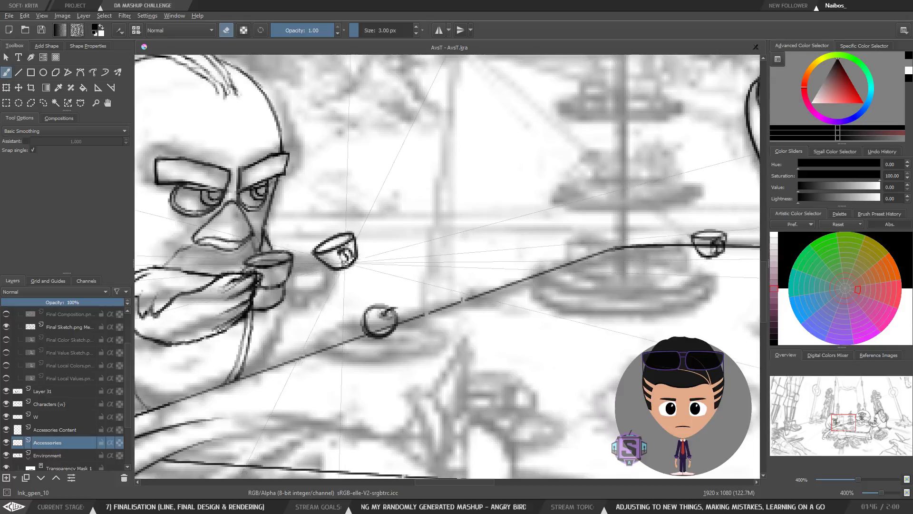
pyautogui.press('e')
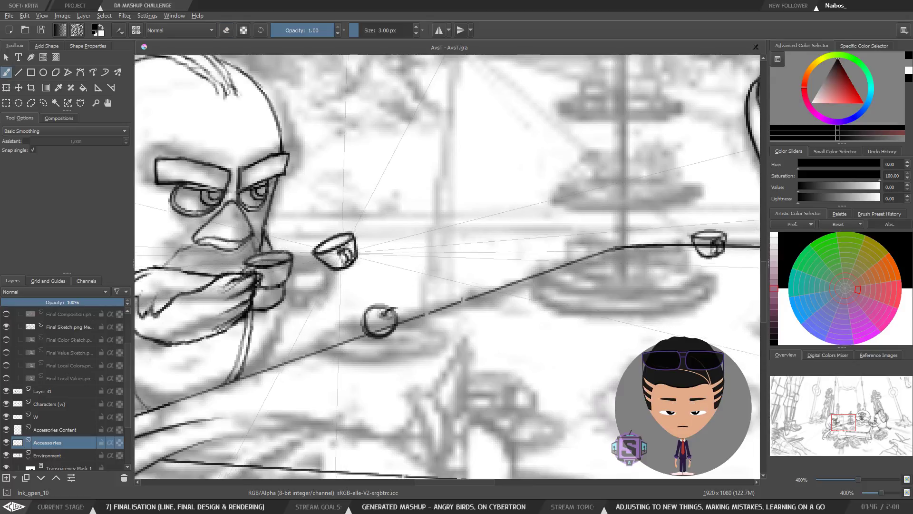
# Outline the teacup's handle and nudge it slightly within the cup.
pyautogui.press('l')
pyautogui.moveTo(349, 245)
pyautogui.mouseDown()
pyautogui.moveTo(340, 263)
pyautogui.moveTo(349, 247)
pyautogui.mouseUp()
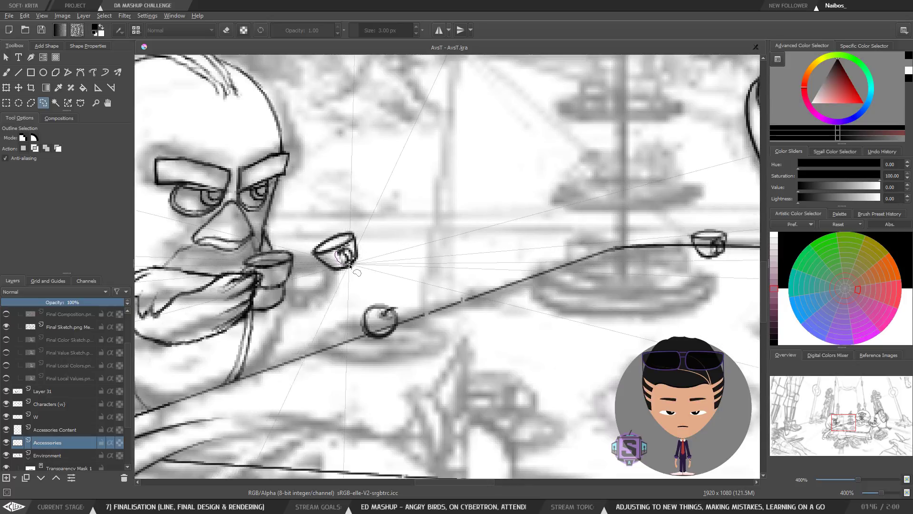
pyautogui.press('t')
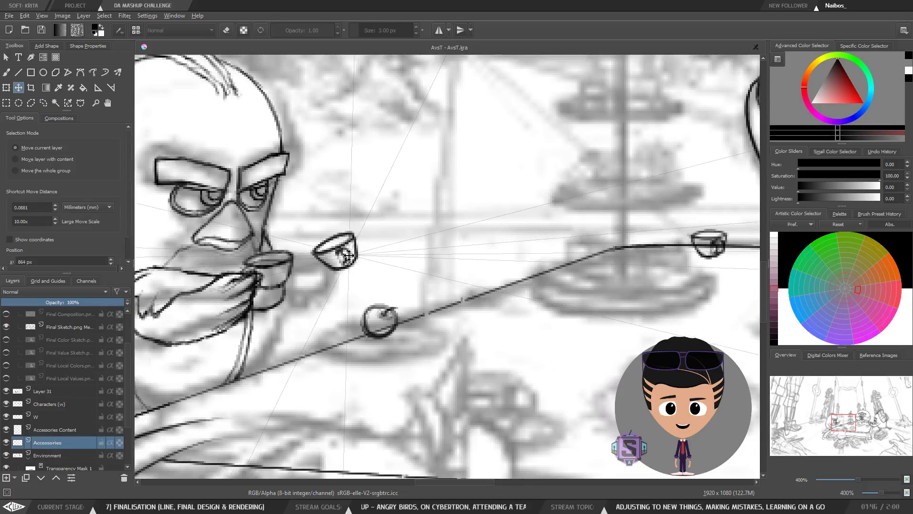
pyautogui.press('b')
# Select the tilted teacup and move it across the table to the area in front of the middle bird.
pyautogui.press('-')
pyautogui.press('l')
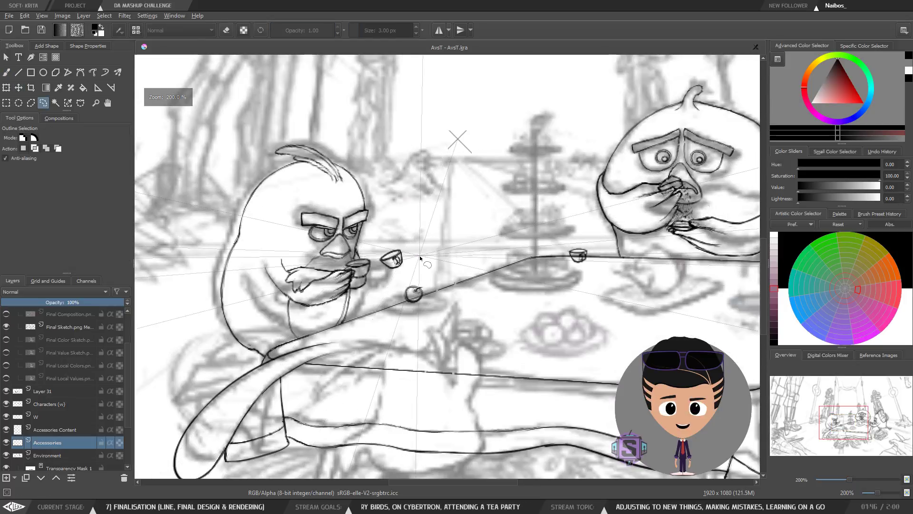
pyautogui.moveTo(416, 254); pyautogui.dragTo(378, 250)
pyautogui.moveTo(422, 272)
pyautogui.mouseDown()
pyautogui.moveTo(411, 275)
pyautogui.moveTo(598, 261)
pyautogui.moveTo(606, 290)
pyautogui.mouseUp()
pyautogui.press('t')
pyautogui.moveTo(642, 293)
pyautogui.mouseDown()
pyautogui.moveTo(337, 302)
pyautogui.moveTo(608, 305)
pyautogui.moveTo(469, 319)
pyautogui.moveTo(553, 309)
pyautogui.moveTo(538, 322)
pyautogui.moveTo(442, 317)
pyautogui.moveTo(424, 285)
pyautogui.mouseUp()
pyautogui.press('1')
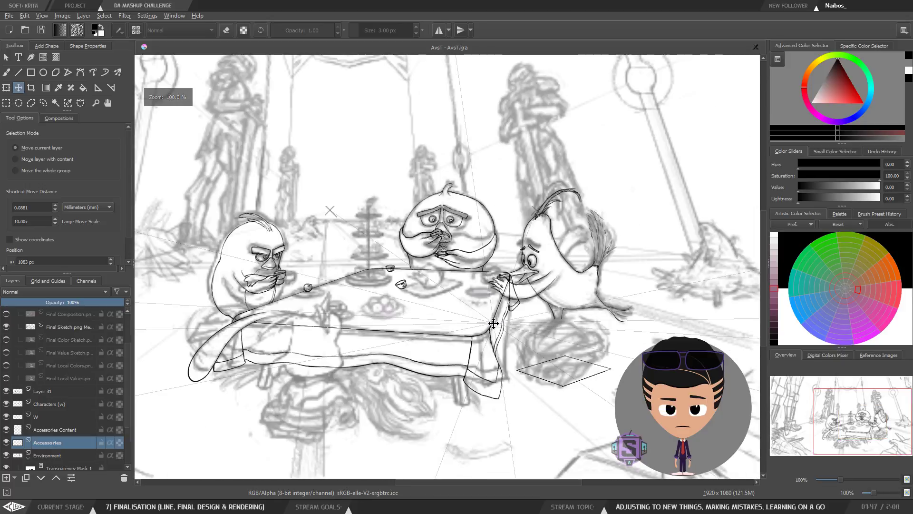
pyautogui.moveTo(466, 311); pyautogui.dragTo(489, 305)
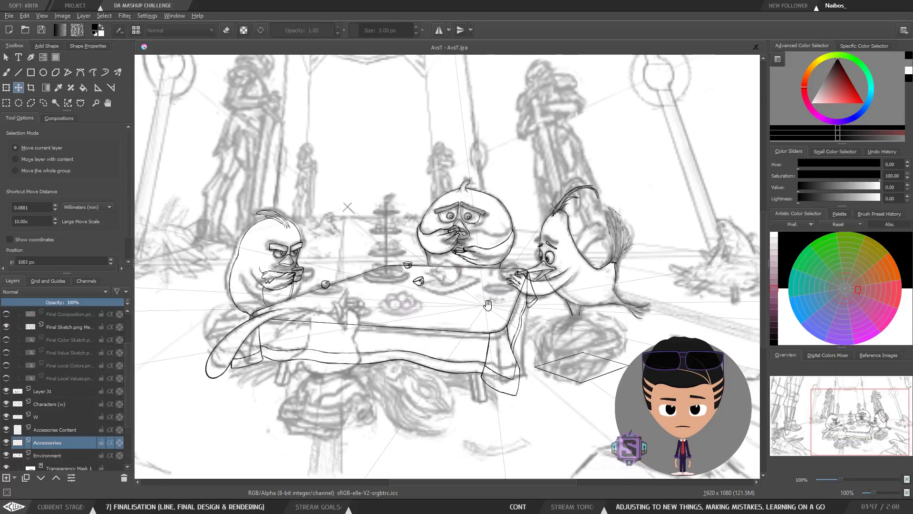
# Outline the teacup, flip it horizontally with a free transform, and place it on the table before the middle bird.
pyautogui.press('+')
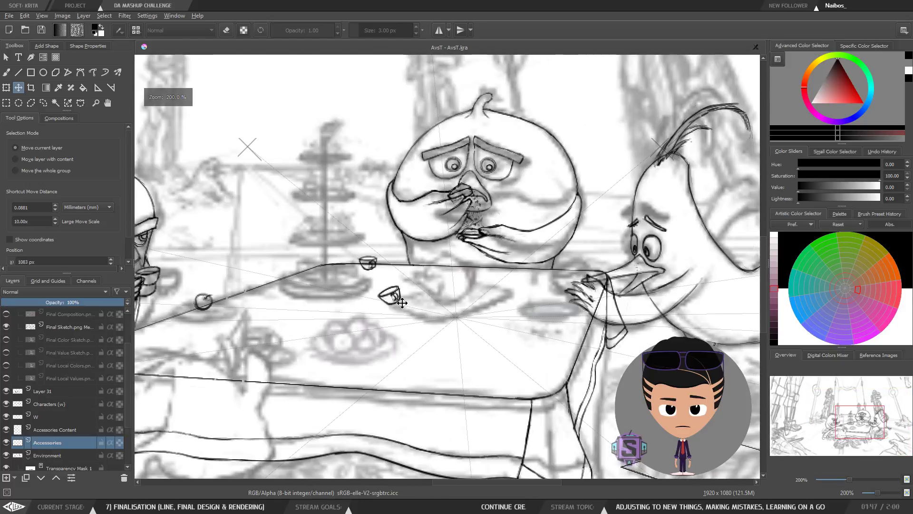
pyautogui.press('l')
pyautogui.moveTo(413, 298)
pyautogui.mouseDown()
pyautogui.moveTo(375, 290)
pyautogui.moveTo(409, 318)
pyautogui.mouseUp()
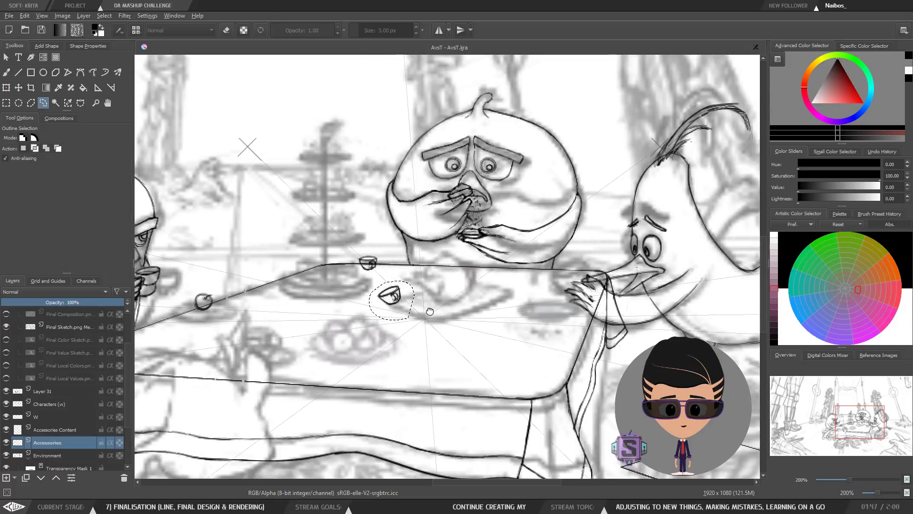
pyautogui.moveTo(418, 285); pyautogui.dragTo(474, 283)
pyautogui.hotkey('ctrl', 't')
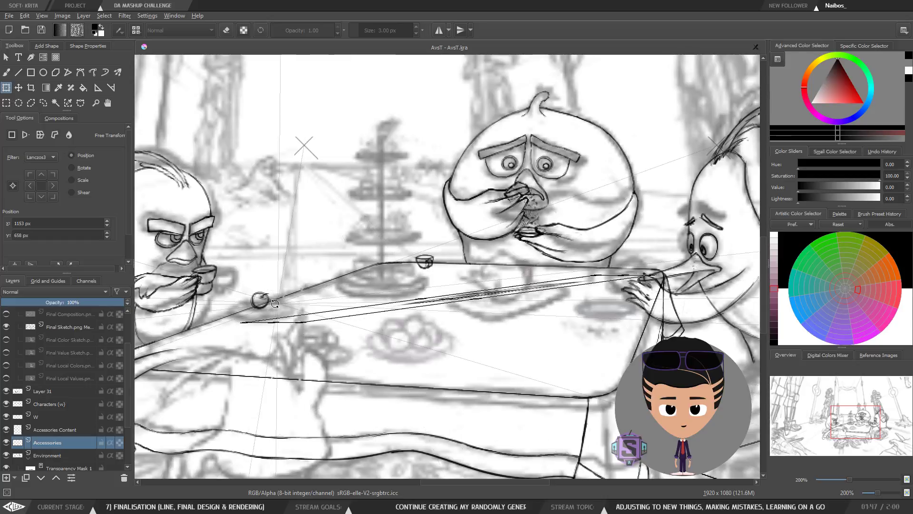
pyautogui.moveTo(461, 308); pyautogui.dragTo(249, 283)
pyautogui.moveTo(269, 249); pyautogui.dragTo(266, 252)
pyautogui.moveTo(246, 284)
pyautogui.mouseDown()
pyautogui.moveTo(227, 286)
pyautogui.moveTo(383, 320)
pyautogui.moveTo(532, 326)
pyautogui.mouseUp()
pyautogui.press('b')
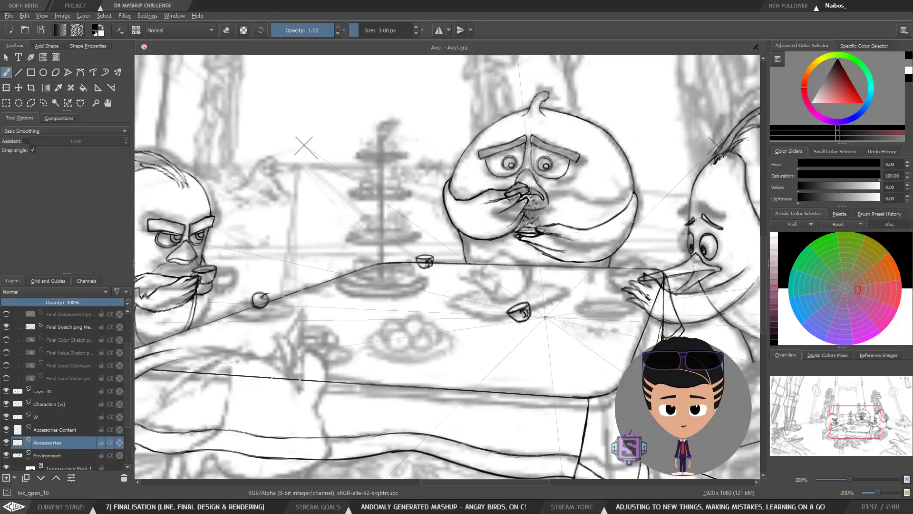
# Move the flipped teacup over to the fingertips of the long-beaked bird's raised hand.
pyautogui.press('+')
pyautogui.moveTo(594, 360)
pyautogui.mouseDown()
pyautogui.moveTo(370, 297)
pyautogui.moveTo(555, 255)
pyautogui.moveTo(591, 222)
pyautogui.mouseUp()
pyautogui.press('t')
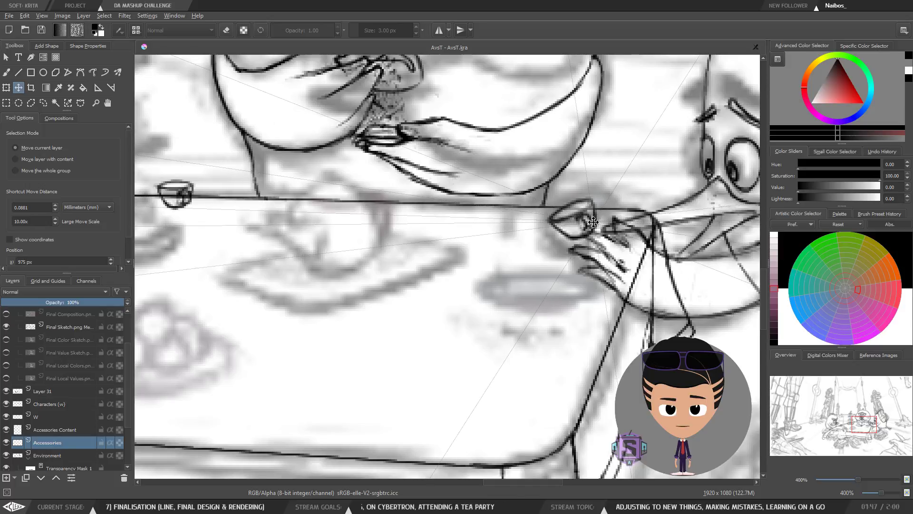
pyautogui.press('b')
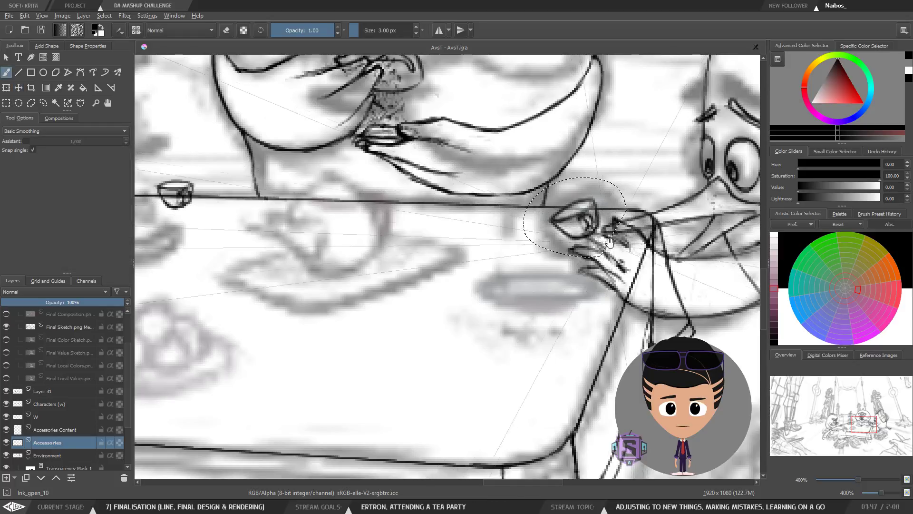
# Deselect the teacup and set the eraser to 5 px for cleaning around the long-beaked bird's fingers.
pyautogui.moveTo(577, 210); pyautogui.dragTo(402, 236)
pyautogui.press('e')
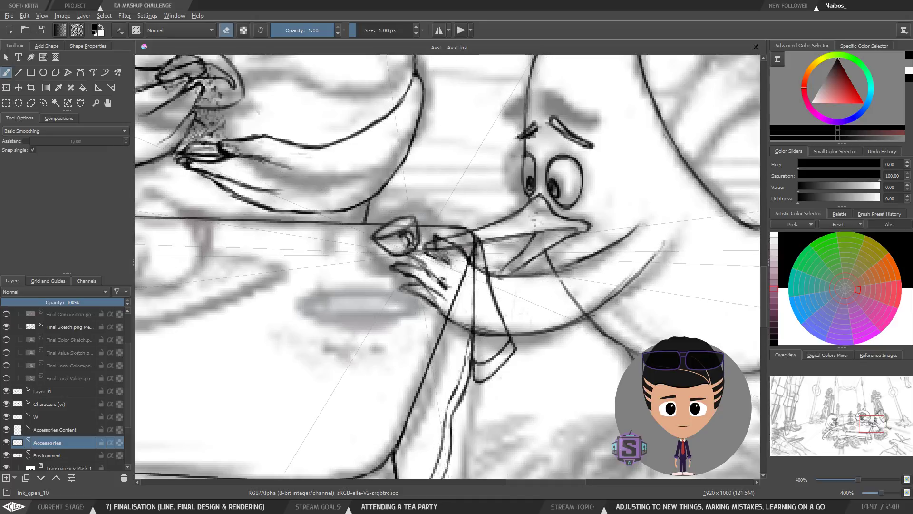
pyautogui.press(']')
pyautogui.press(']')
pyautogui.press(']')
pyautogui.press(']')
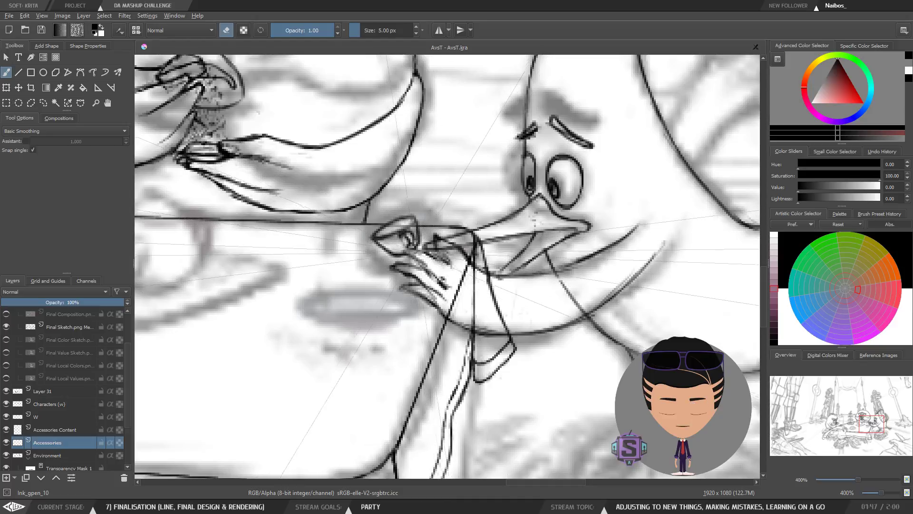
# Examine how the teacup fits the long-beaked bird's fingers, both up close and within the wider scene.
pyautogui.press('-')
pyautogui.press('+')
pyautogui.press('+')
pyautogui.moveTo(423, 257); pyautogui.dragTo(438, 323)
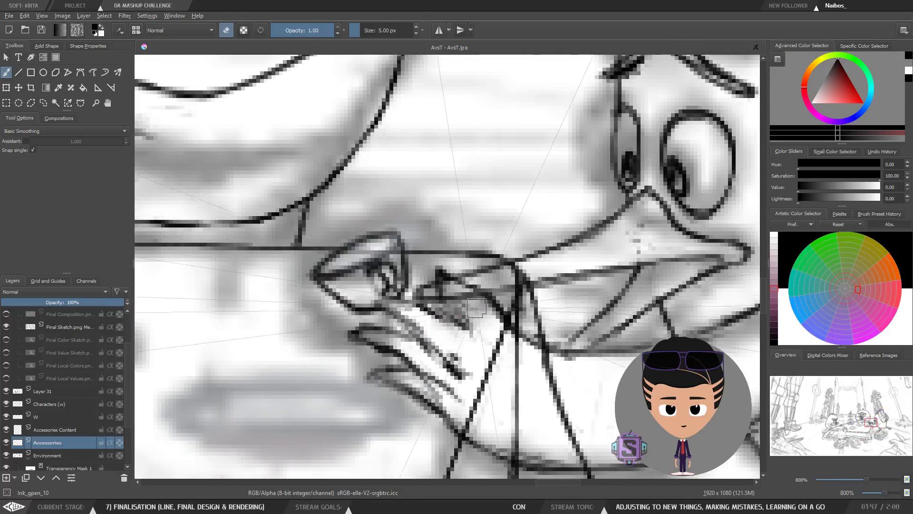
pyautogui.press('-')
pyautogui.press('-')
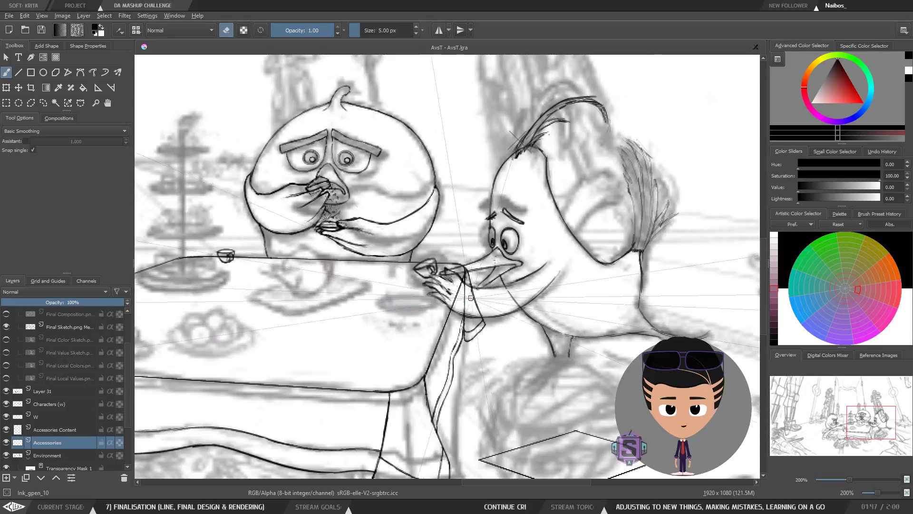
pyautogui.press('+')
pyautogui.moveTo(471, 298)
pyautogui.mouseDown()
pyautogui.moveTo(445, 291)
pyautogui.moveTo(440, 243)
pyautogui.mouseUp()
pyautogui.press('-')
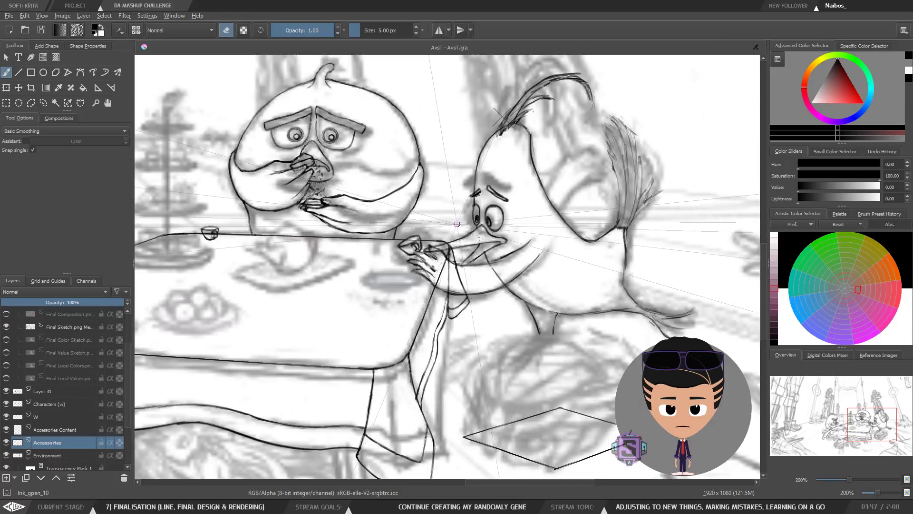
pyautogui.press('+')
pyautogui.moveTo(418, 234); pyautogui.dragTo(410, 276)
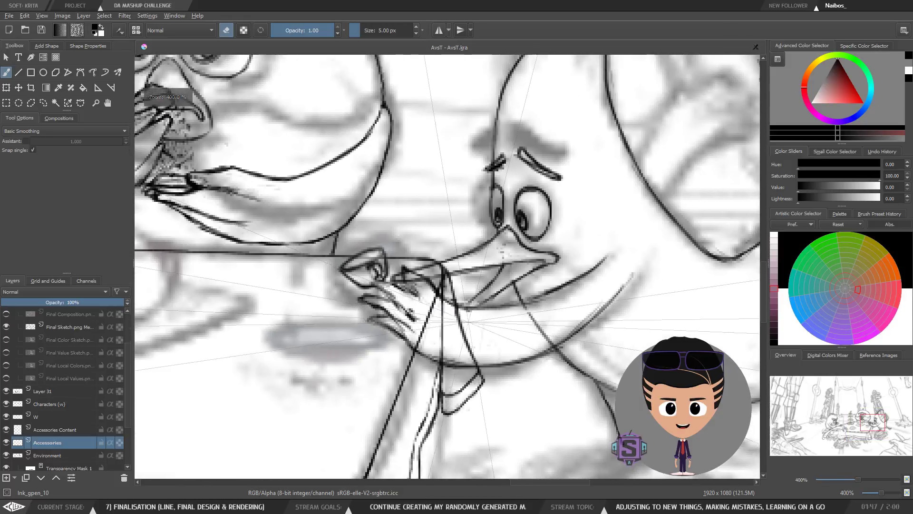
# On Layer 31, select the long-beaked bird's thumb and adjust its position and angle beside the teacup with a free transform.
pyautogui.click(54, 392)
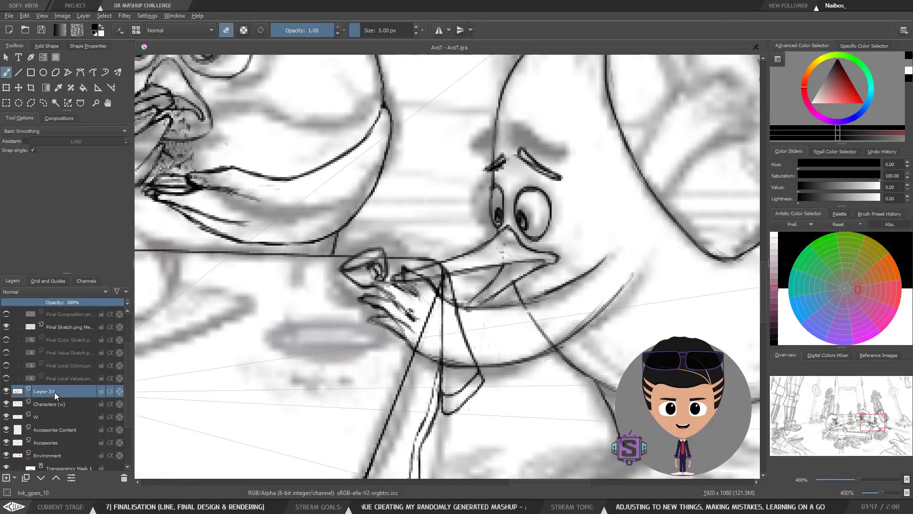
pyautogui.hotkey('ctrl', 'shift', 'a')
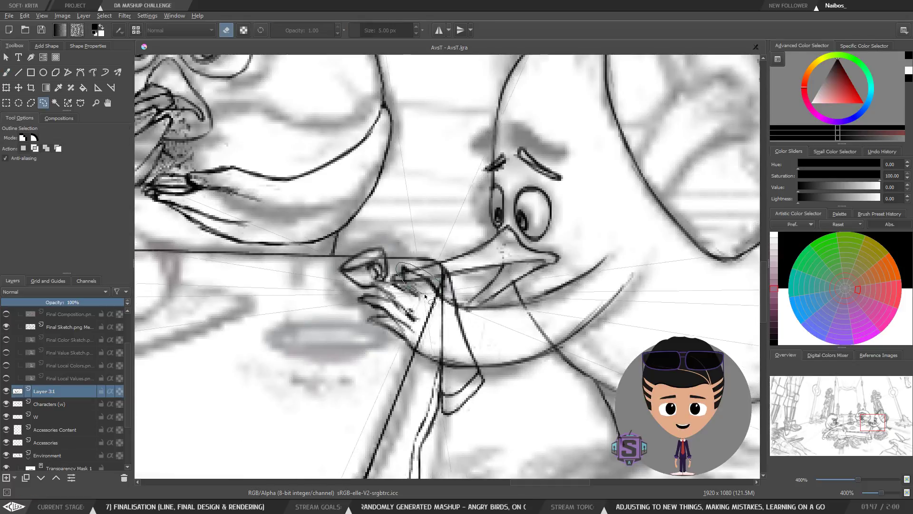
pyautogui.hotkey('ctrl', 't')
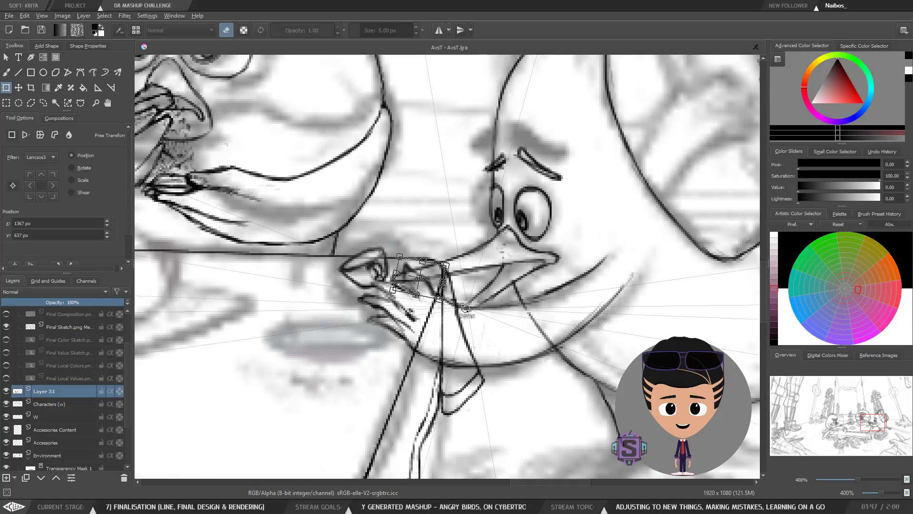
pyautogui.moveTo(419, 284); pyautogui.dragTo(442, 279)
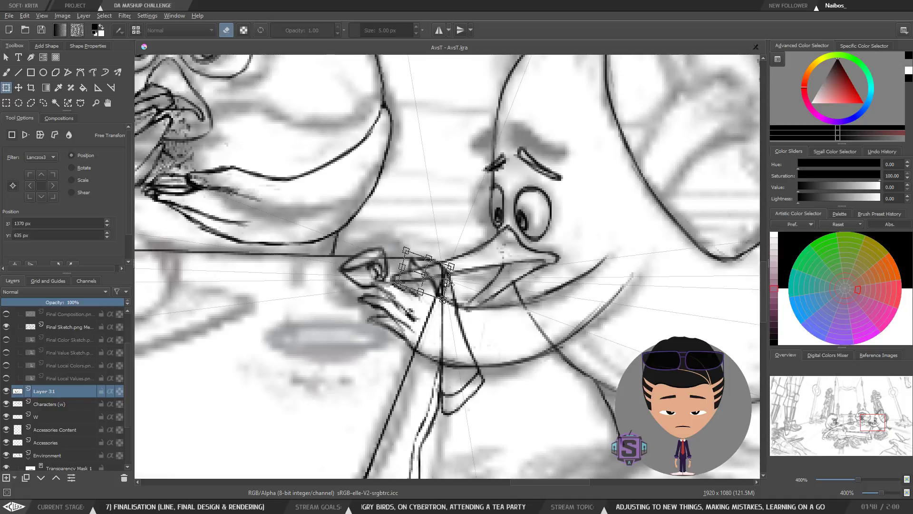
pyautogui.press('b')
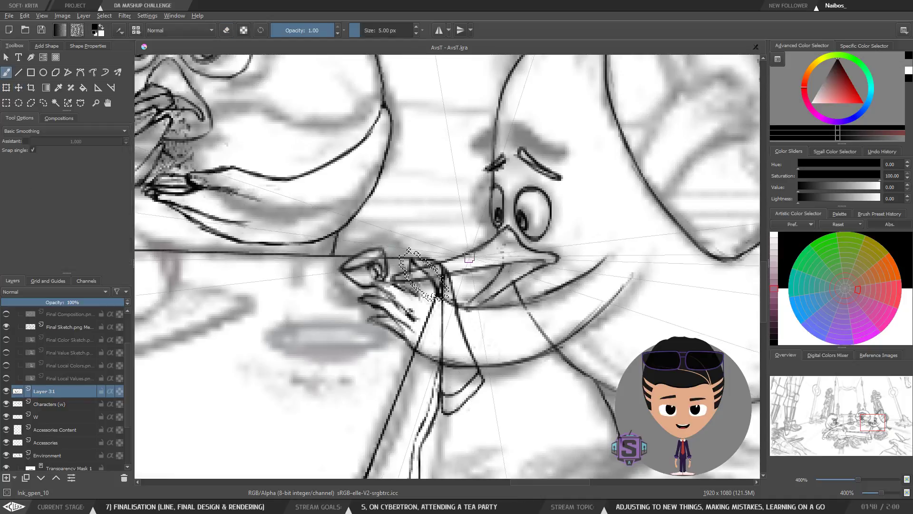
# Check the long-beaked bird's hand and teacup against the whole composition and in a mirrored view.
pyautogui.press('-')
pyautogui.press('-')
pyautogui.press('-')
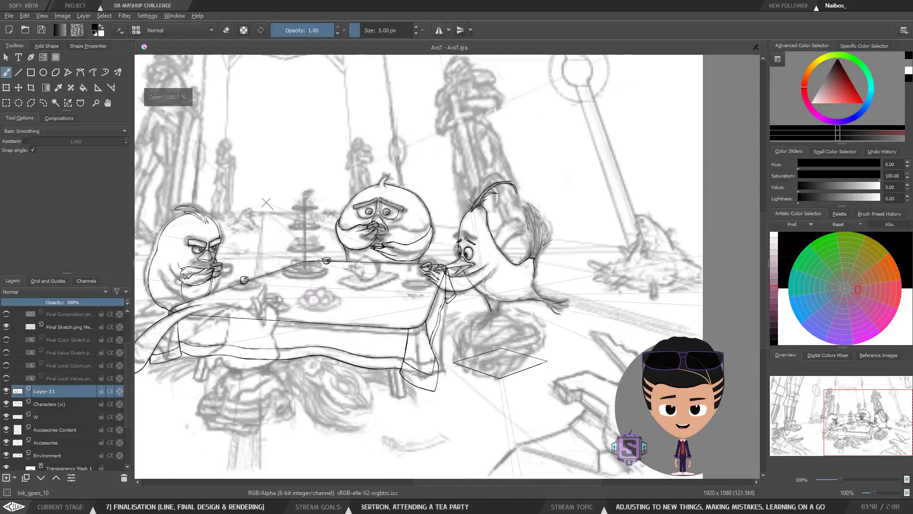
pyautogui.press('+')
pyautogui.press('+')
pyautogui.press('+')
pyautogui.press('m')
pyautogui.press('-')
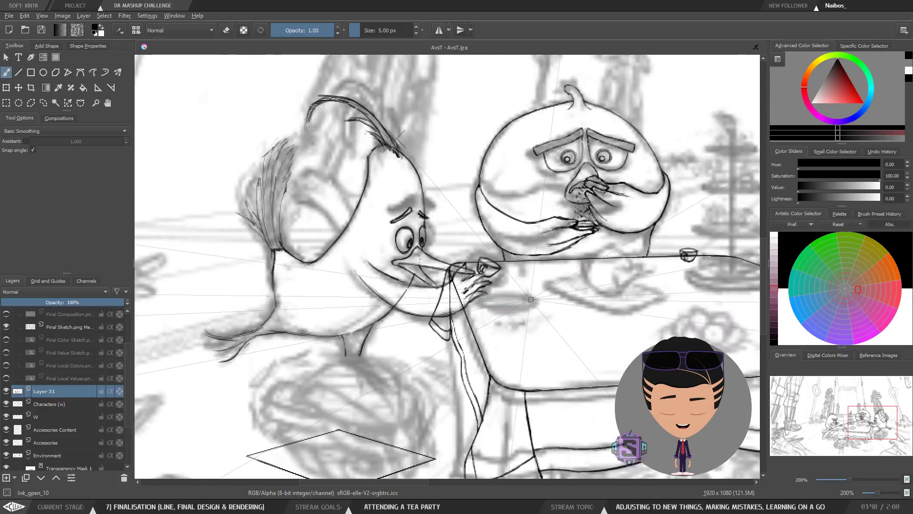
pyautogui.press('+')
pyautogui.press('+')
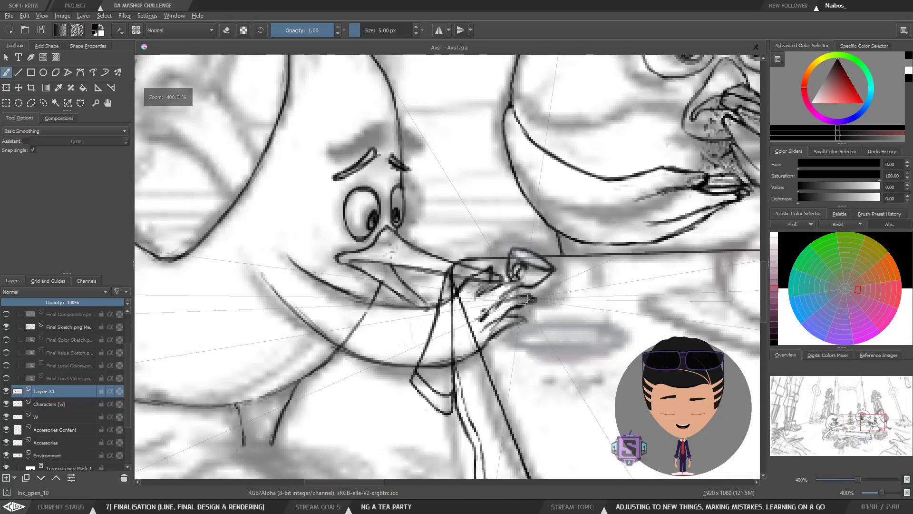
# Refine the long-beaked bird's thumb and finger lines beside the teacup, alternating brush and eraser at 4 px.
pyautogui.press('m')
pyautogui.press('m')
pyautogui.press('-')
pyautogui.press('-')
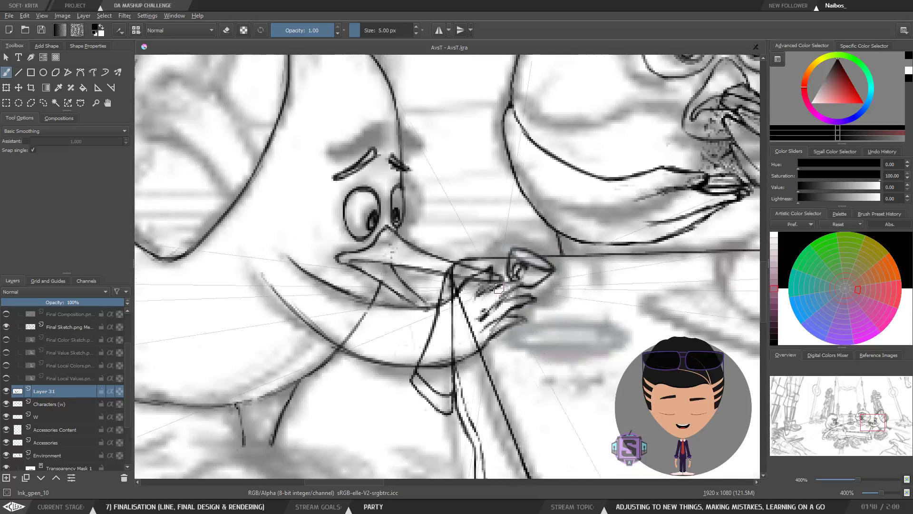
pyautogui.press('[')
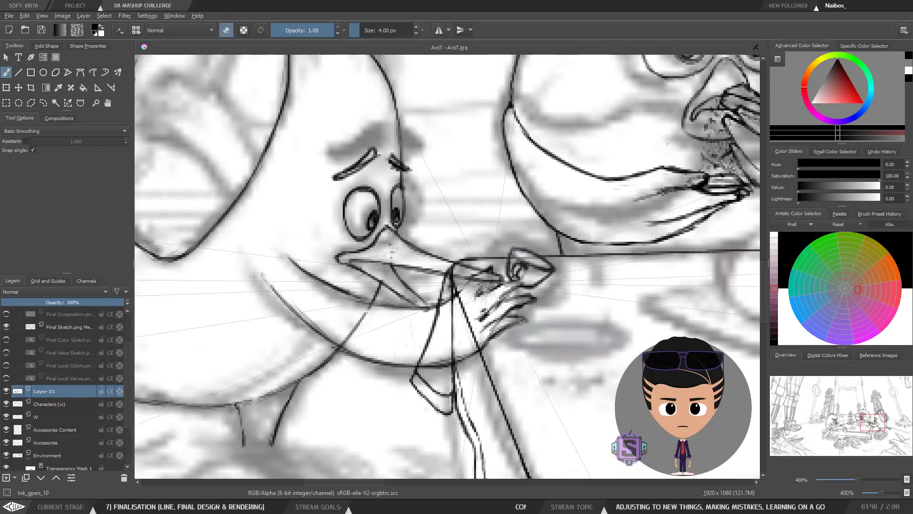
pyautogui.press('e')
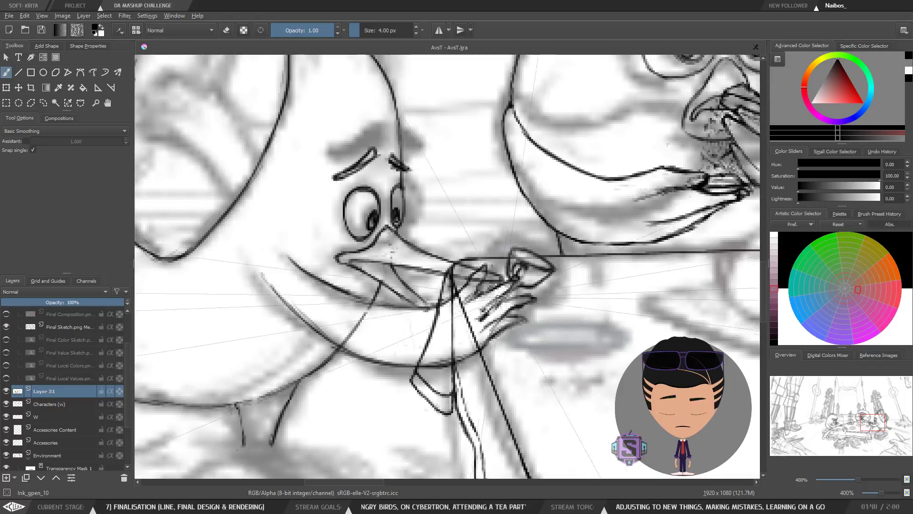
pyautogui.press('e')
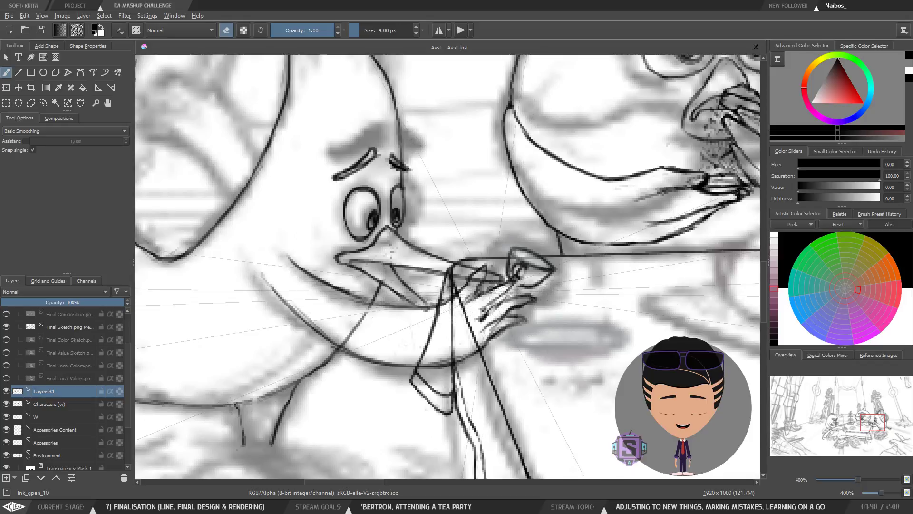
# Erase the underside of the long-beaked bird's hand and wrist and redraw its contour with a 7 px brush.
pyautogui.press('-')
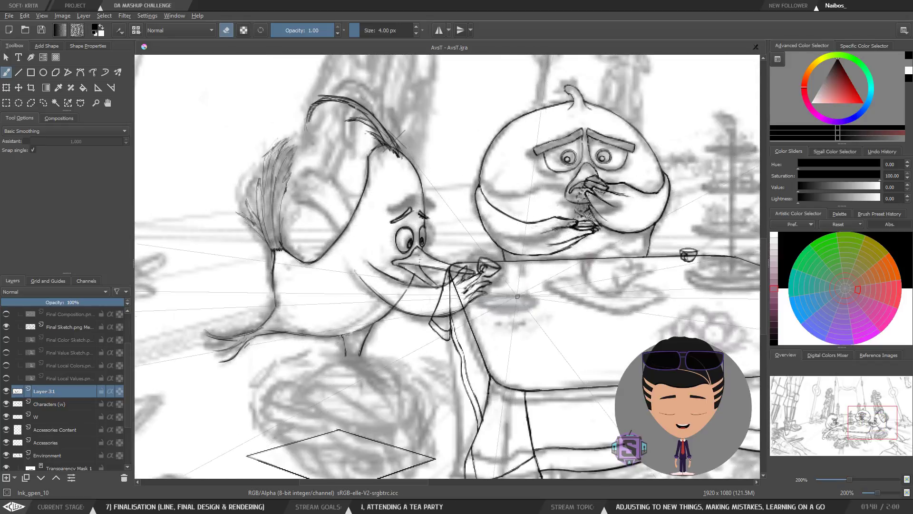
pyautogui.press('m')
pyautogui.press('+')
pyautogui.press('+')
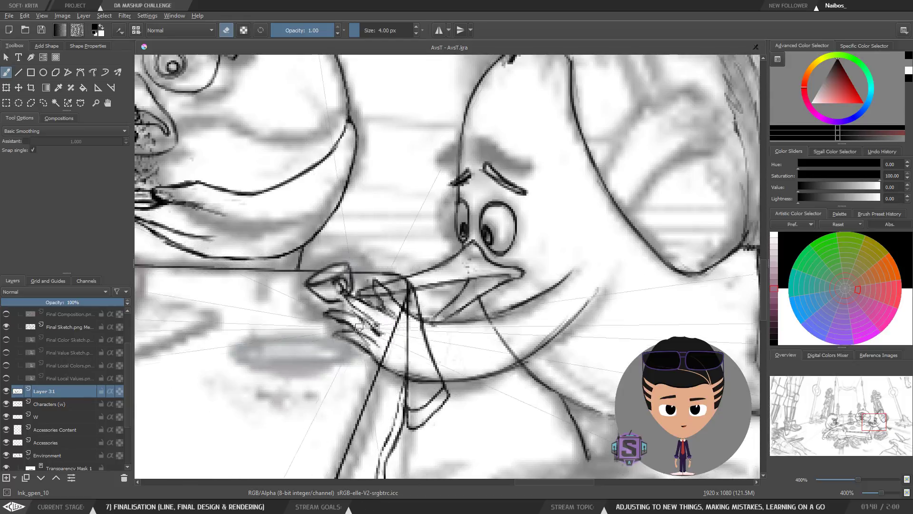
pyautogui.press('e')
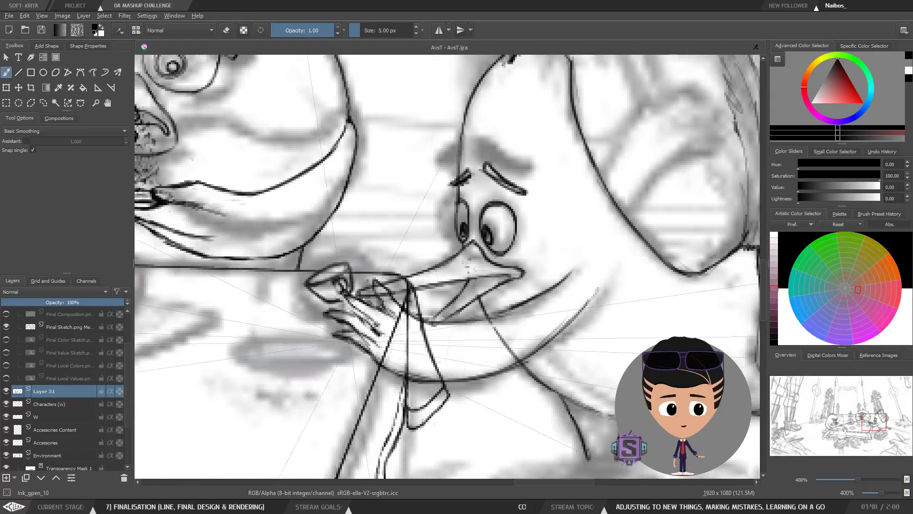
pyautogui.press('e')
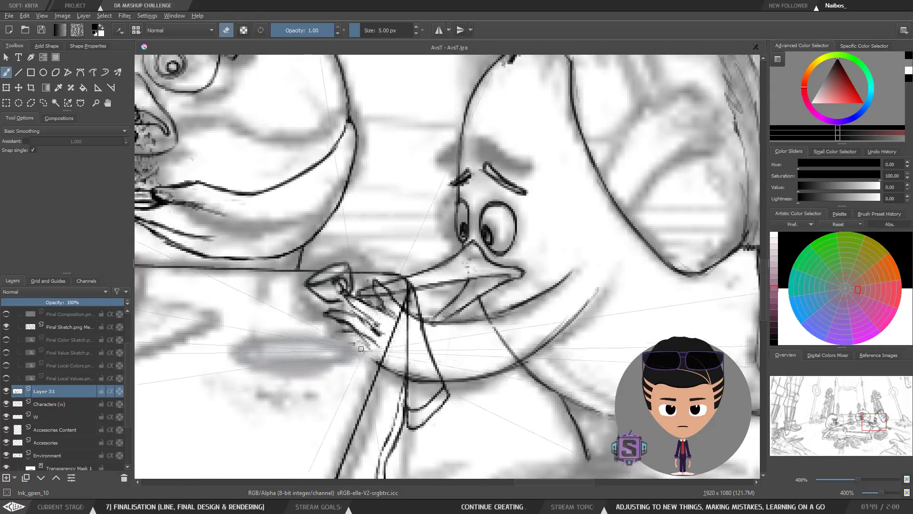
pyautogui.press('e')
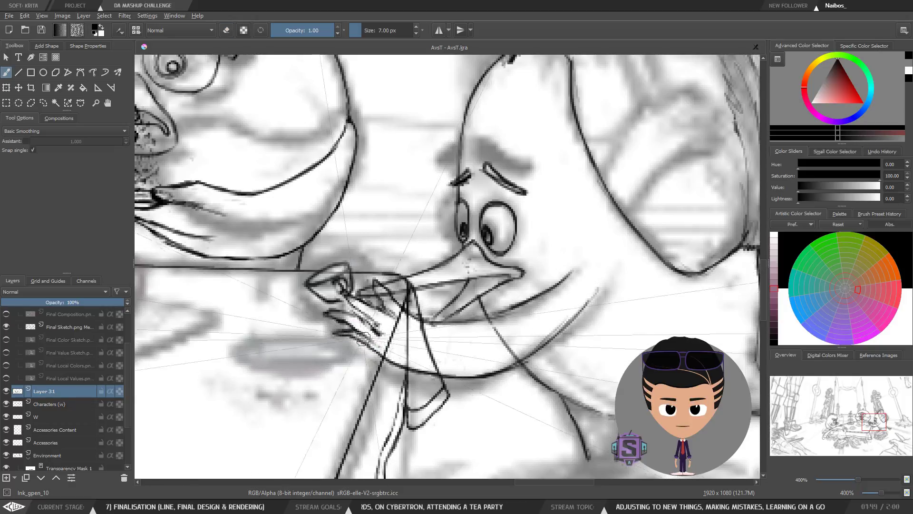
pyautogui.press('e')
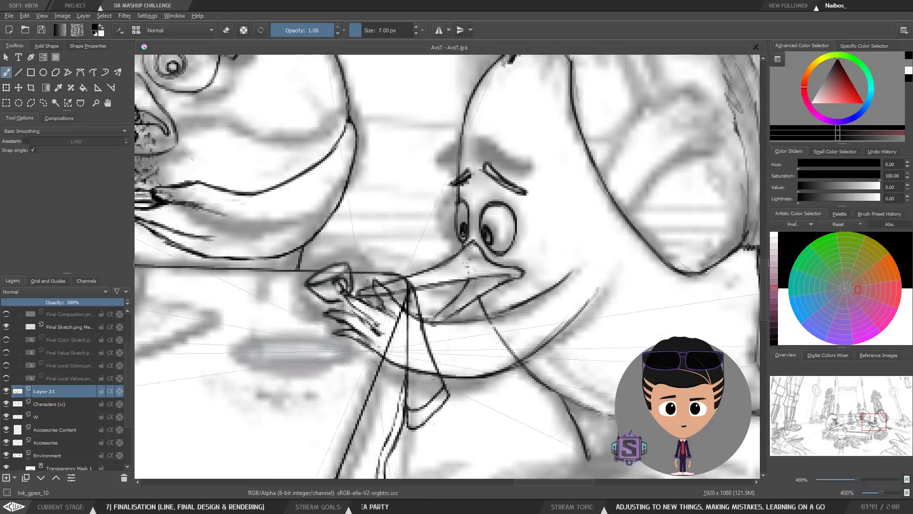
# Check the redrawn hand and wrist within the wider scene, in a mirrored view and up close.
pyautogui.scroll(-2, 366, 323)
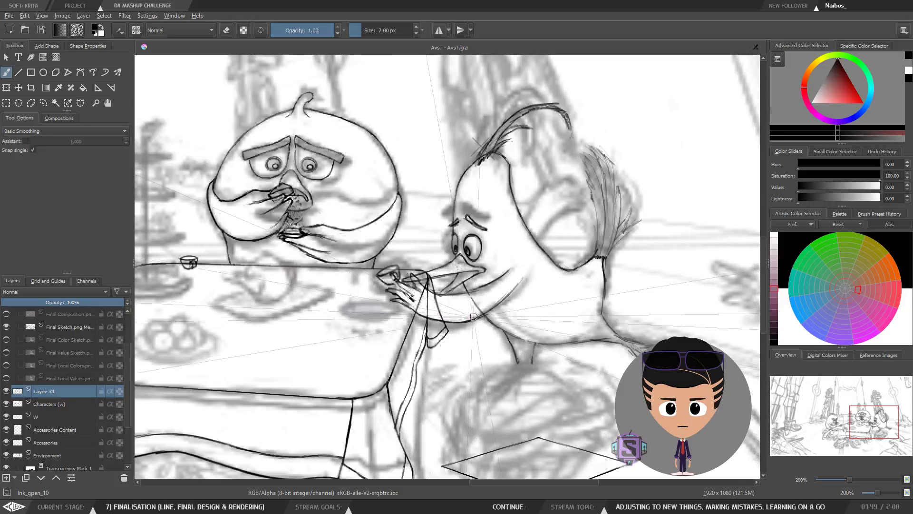
pyautogui.press('m')
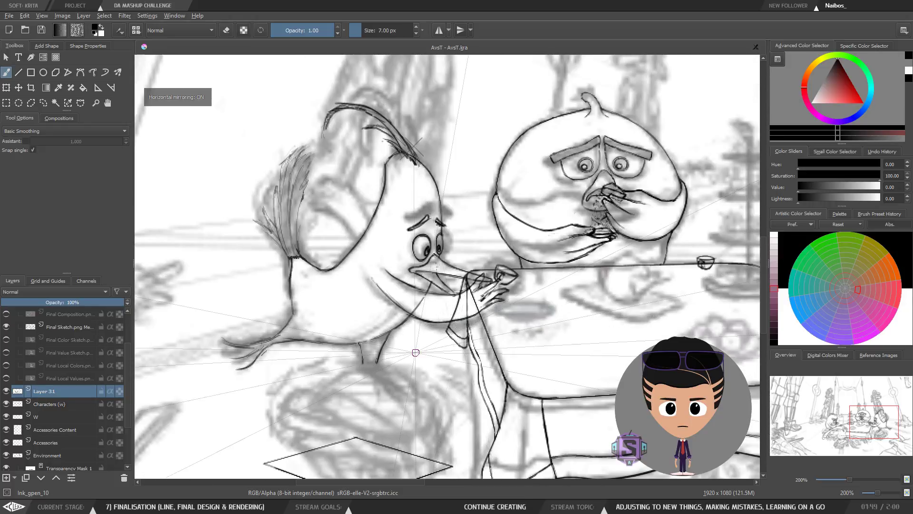
pyautogui.press('m')
pyautogui.press('+')
pyautogui.press('+')
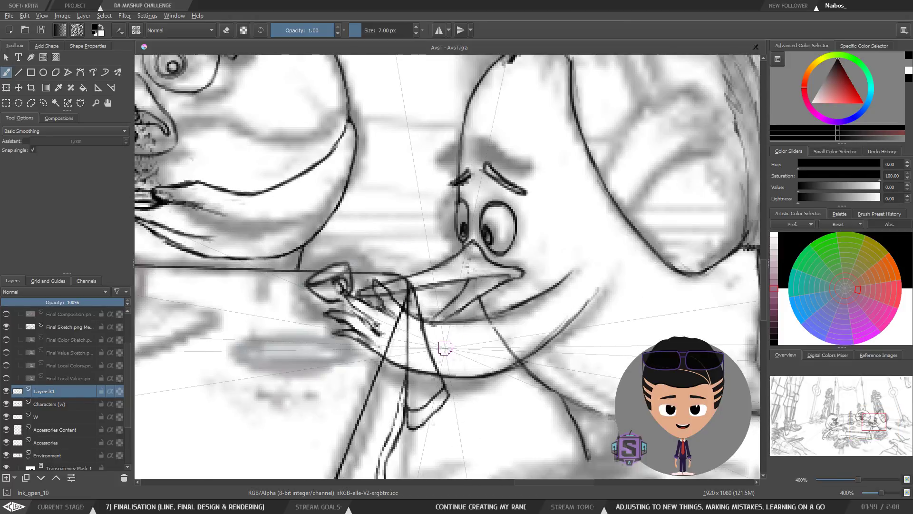
pyautogui.press('-')
pyautogui.press('-')
pyautogui.scroll(4, 444, 348)
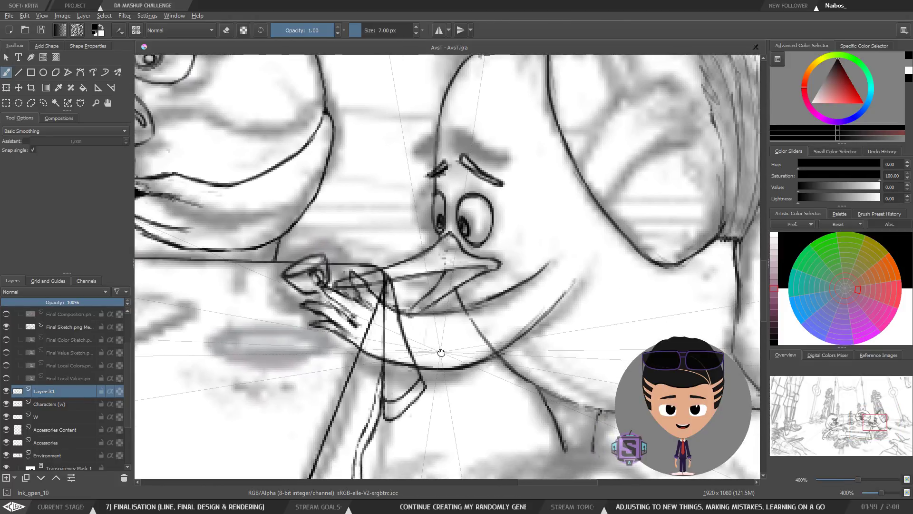
# Try sketching a circular joint construction over the long-beaked bird's elbow with a 9 px brush.
pyautogui.press('e')
pyautogui.moveTo(557, 258)
pyautogui.mouseDown()
pyautogui.moveTo(577, 270)
pyautogui.moveTo(577, 296)
pyautogui.moveTo(593, 239)
pyautogui.moveTo(529, 294)
pyautogui.moveTo(542, 322)
pyautogui.mouseUp()
pyautogui.press('e')
pyautogui.press('-')
pyautogui.press('-')
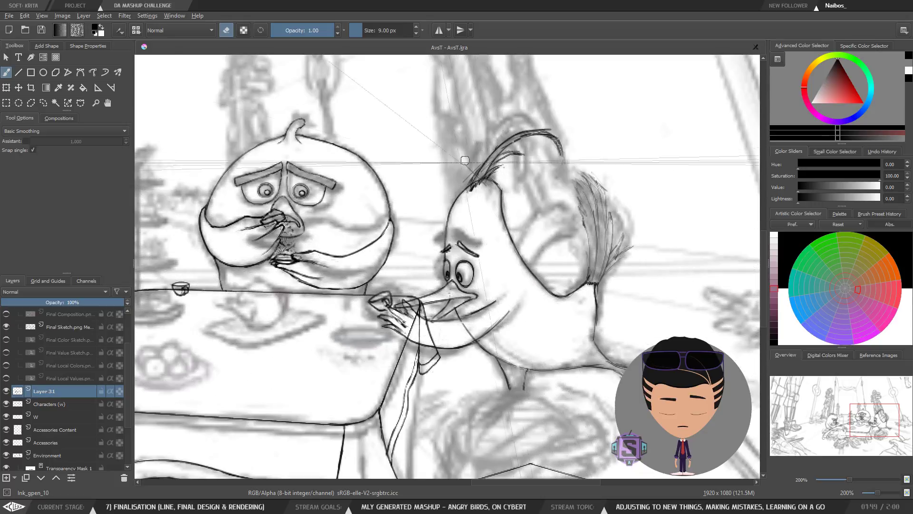
pyautogui.press('e')
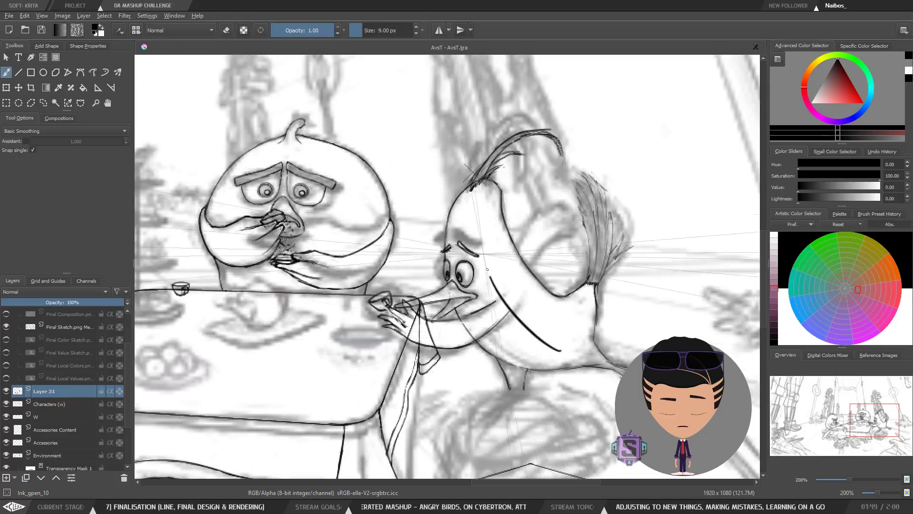
pyautogui.moveTo(562, 351); pyautogui.dragTo(487, 224)
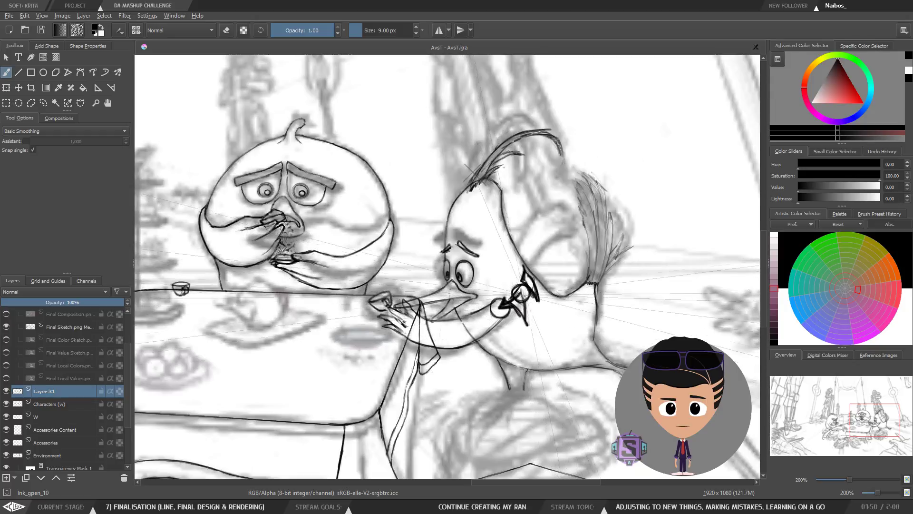
pyautogui.hotkey('ctrl', 'z')
pyautogui.hotkey('ctrl', 'z')
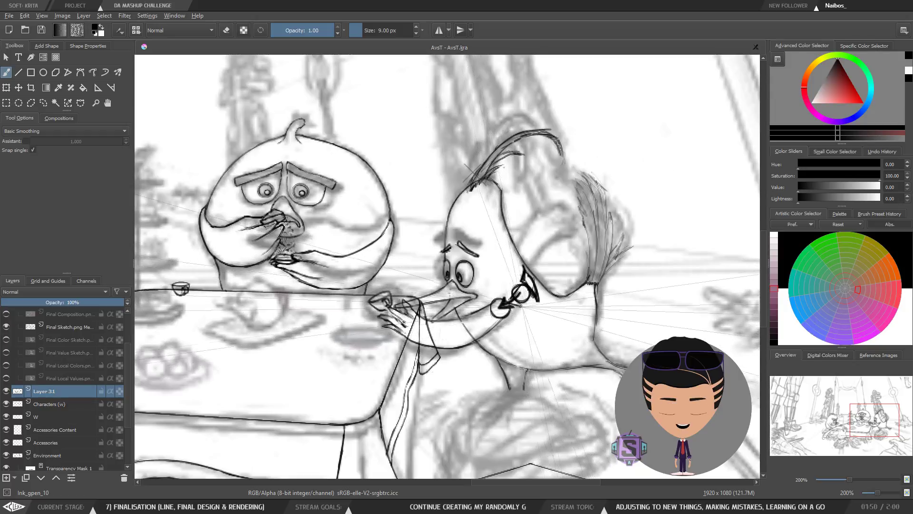
pyautogui.moveTo(512, 303)
pyautogui.mouseDown()
pyautogui.moveTo(535, 316)
pyautogui.moveTo(525, 309)
pyautogui.moveTo(537, 310)
pyautogui.moveTo(524, 283)
pyautogui.moveTo(530, 305)
pyautogui.mouseUp()
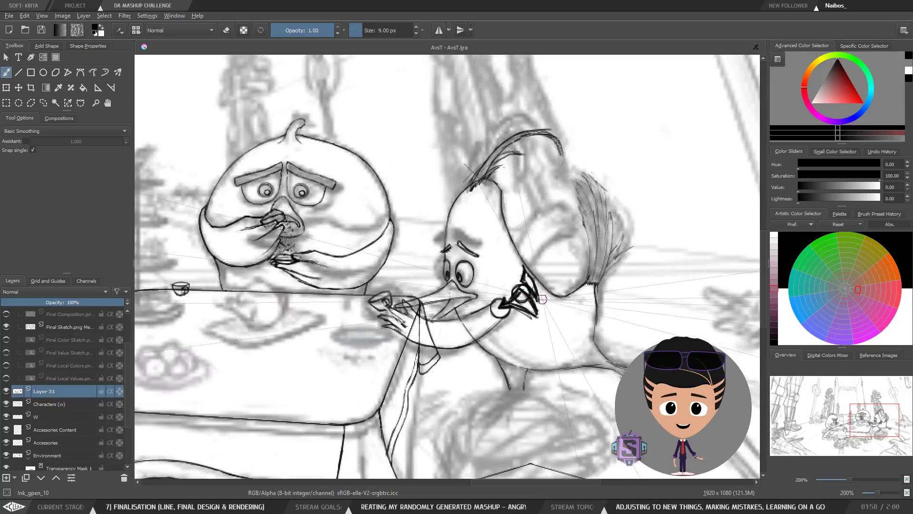
# Undo the joint construction strokes around the circle at the long-beaked bird's elbow.
pyautogui.hotkey('ctrl', 'z')
pyautogui.hotkey('ctrl', 'z')
pyautogui.hotkey('ctrl', 'z')
pyautogui.hotkey('ctrl', 'z')
pyautogui.hotkey('ctrl', 'z')
pyautogui.hotkey('ctrl', 'z')
pyautogui.hotkey('ctrl', 'z')
pyautogui.hotkey('ctrl', 'z')
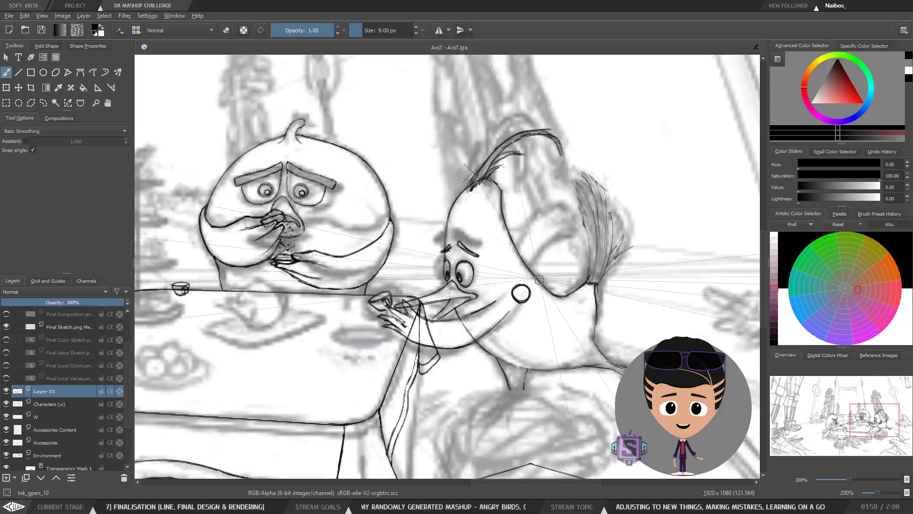
# Select the leftover circle at the bird's elbow with a freehand outline, delete it and clear the selection.
pyautogui.press('l')
pyautogui.moveTo(539, 306)
pyautogui.mouseDown()
pyautogui.moveTo(512, 278)
pyautogui.moveTo(541, 305)
pyautogui.mouseUp()
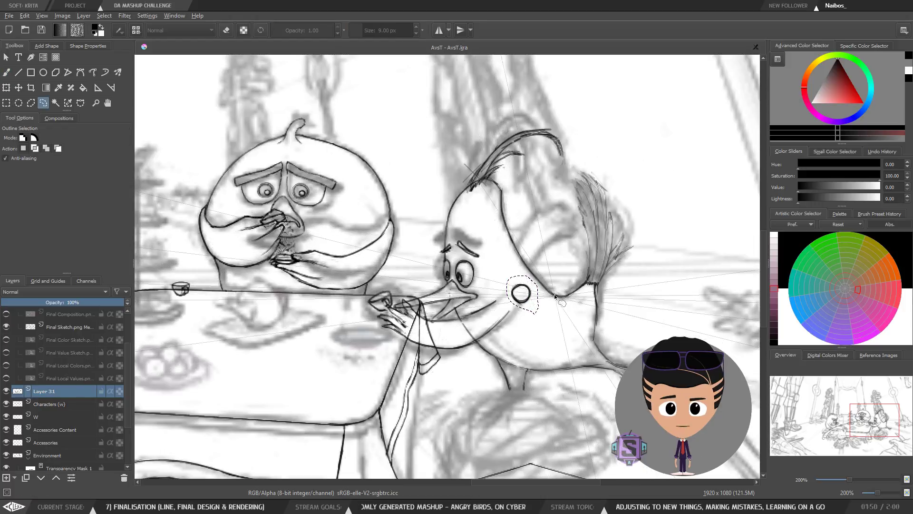
pyautogui.press('Delete')
pyautogui.hotkey('ctrl', 'shift', 'a')
pyautogui.press('b')
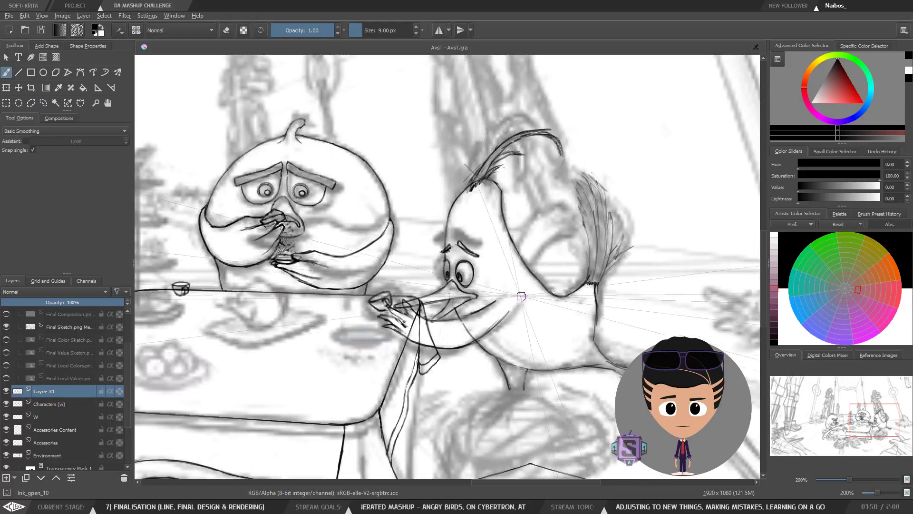
# Examine the long-beaked bird's arm and body up close, across the wider scene and in a mirrored view.
pyautogui.press('+')
pyautogui.press('+')
pyautogui.press('-')
pyautogui.press('-')
pyautogui.moveTo(532, 333)
pyautogui.mouseDown()
pyautogui.moveTo(510, 314)
pyautogui.moveTo(482, 321)
pyautogui.mouseUp()
pyautogui.press('+')
pyautogui.press('+')
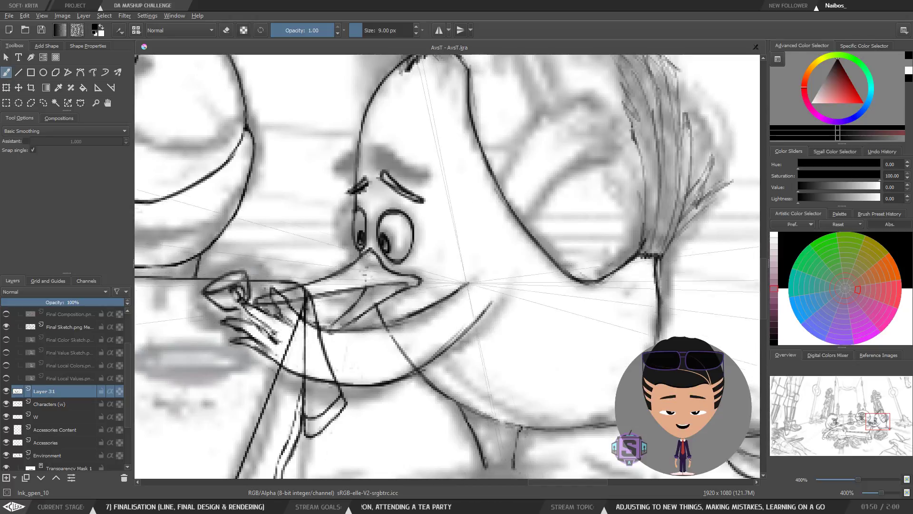
pyautogui.press('-')
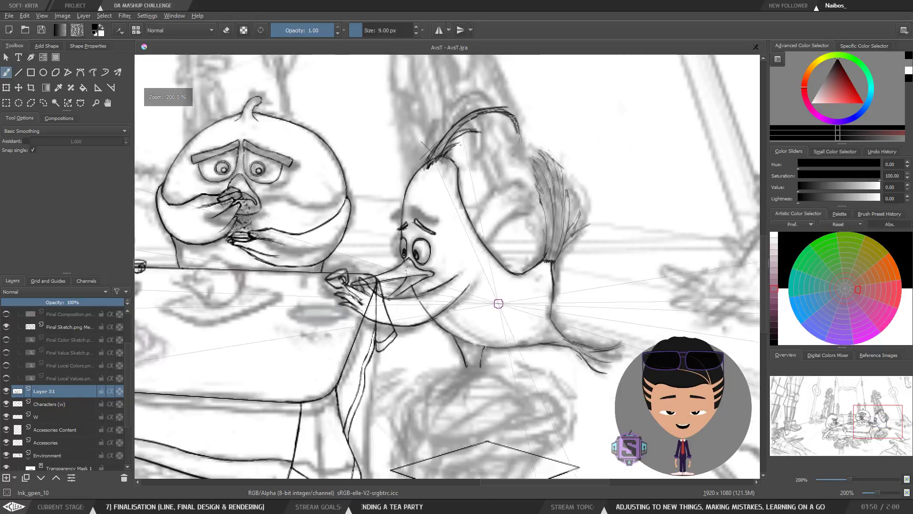
pyautogui.press('m')
pyautogui.press('m')
pyautogui.press('+')
pyautogui.press('-')
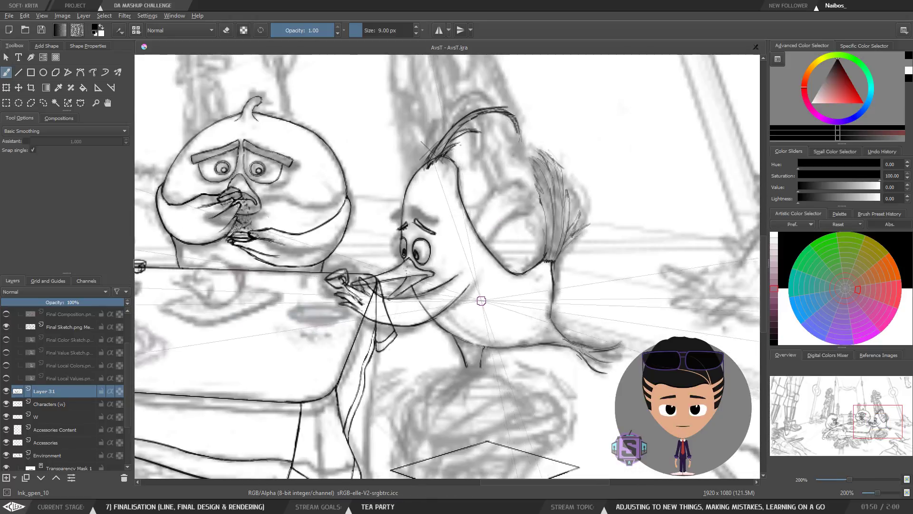
pyautogui.press('+')
pyautogui.moveTo(481, 325); pyautogui.dragTo(556, 303)
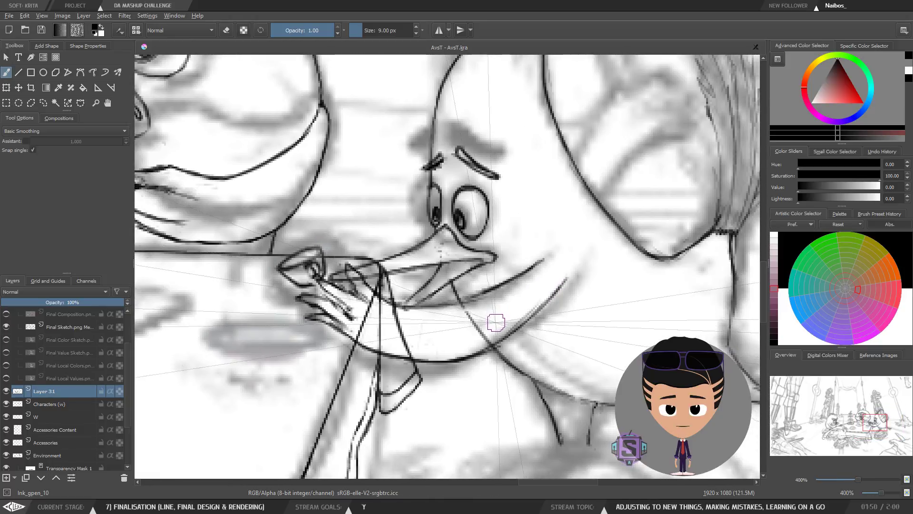
pyautogui.press('-')
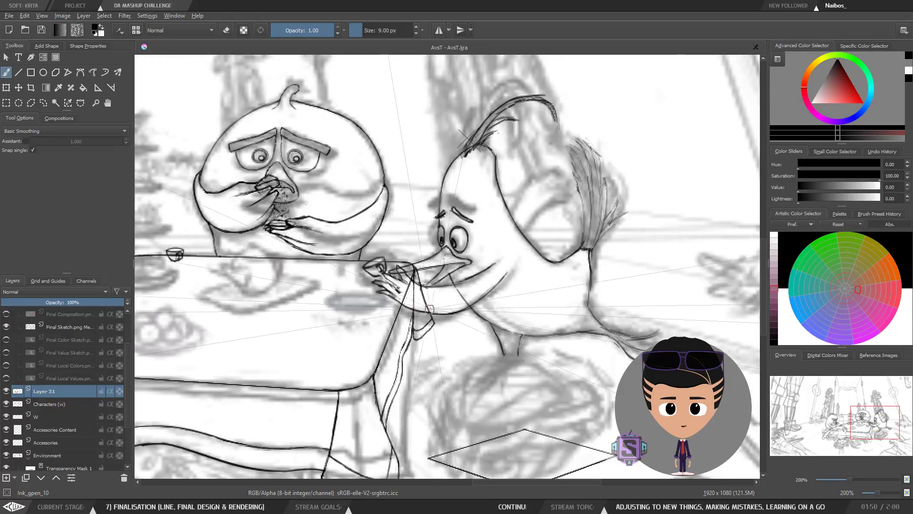
# Erase the rough strokes at the base of the long-beaked bird's thumb and fingers and redraw cleaner finger lines at 9 px.
pyautogui.press('m')
pyautogui.moveTo(490, 328); pyautogui.dragTo(437, 335)
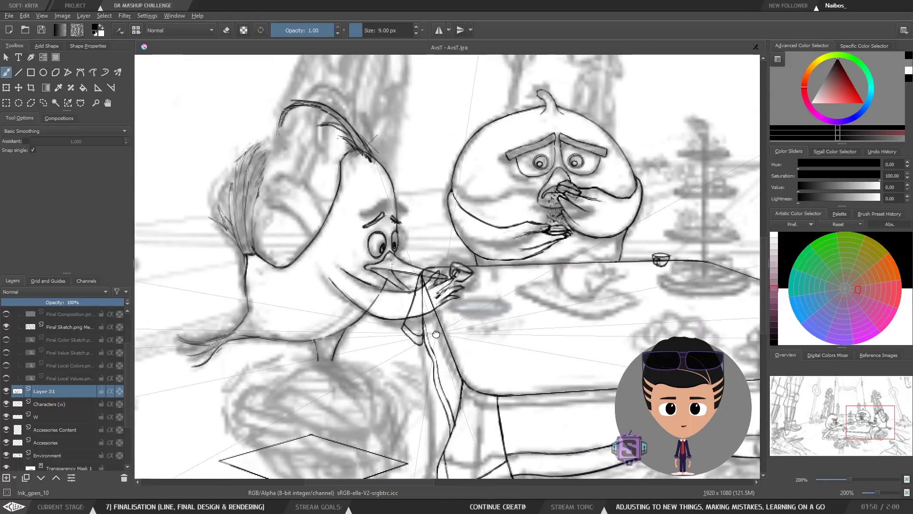
pyautogui.press('+')
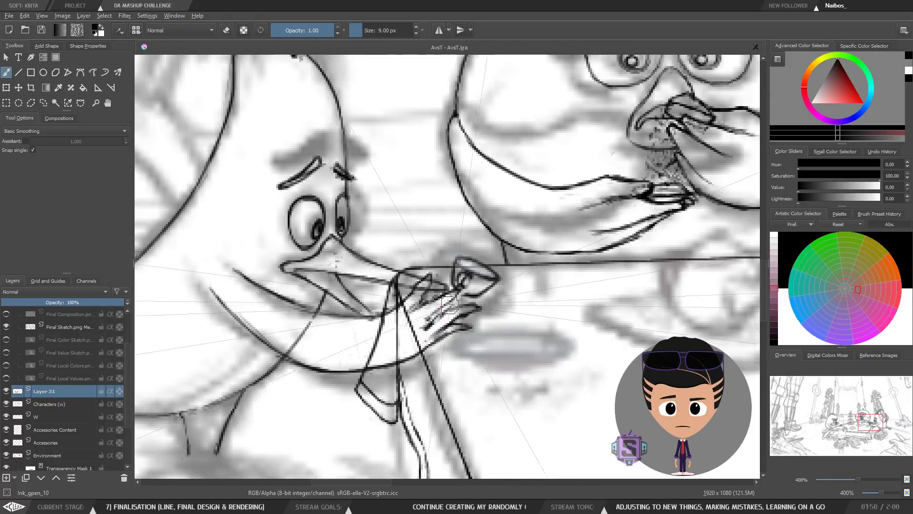
pyautogui.press('e')
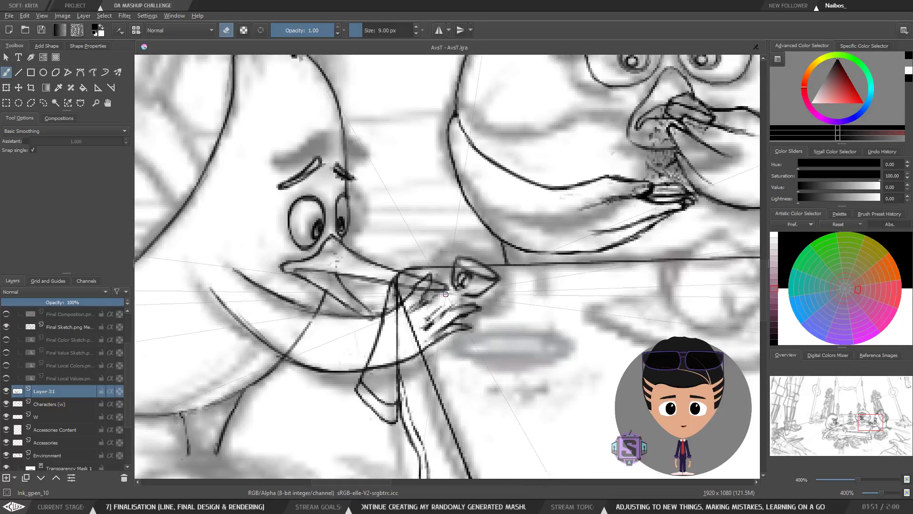
pyautogui.press('e')
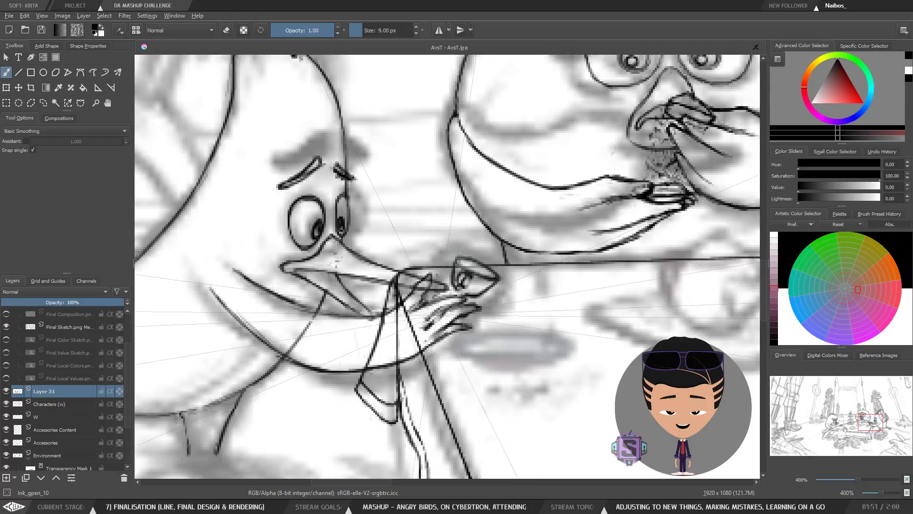
pyautogui.press('e')
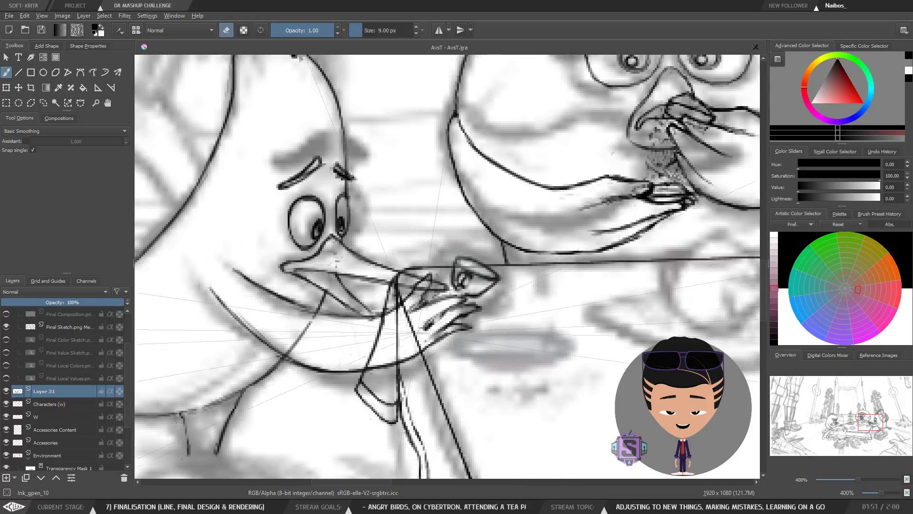
pyautogui.moveTo(431, 323); pyautogui.dragTo(422, 332)
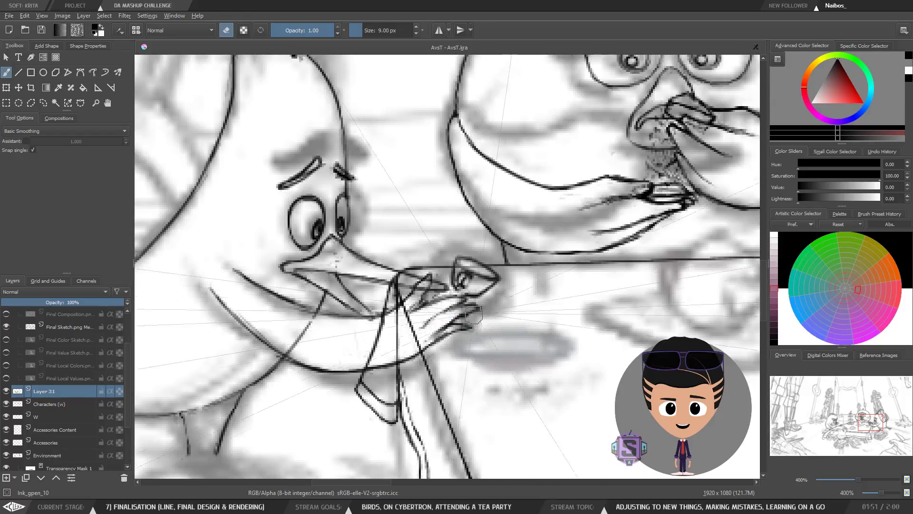
pyautogui.press('-')
pyautogui.press('+')
pyautogui.press('m')
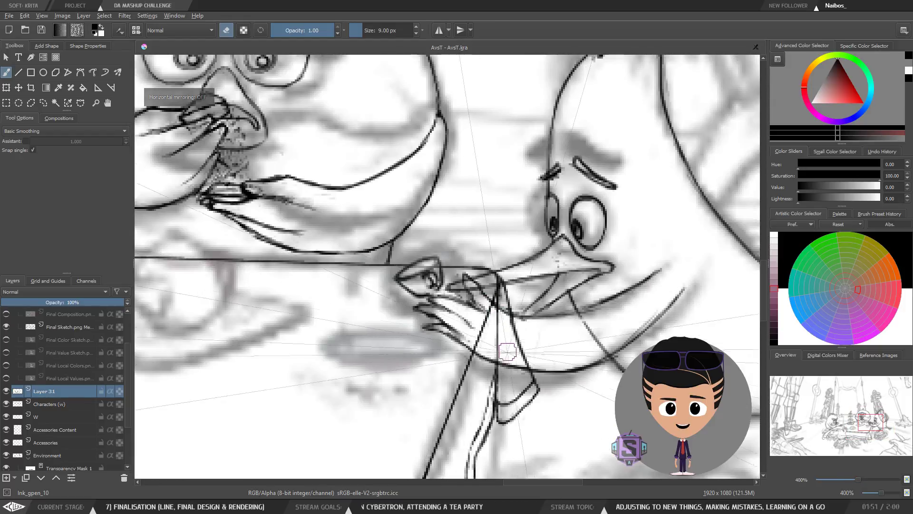
pyautogui.moveTo(508, 349); pyautogui.dragTo(479, 343)
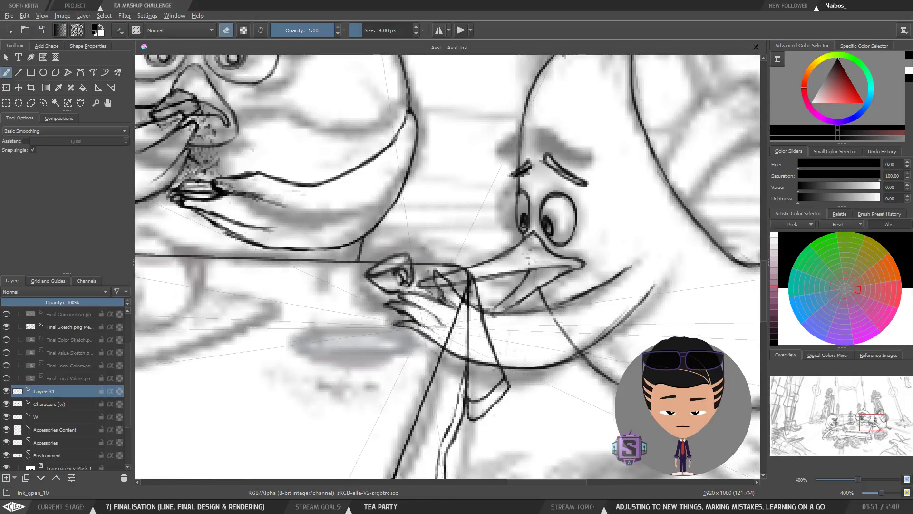
# Erase the rough thumb strokes between the teacup and the long-beaked bird's beak.
pyautogui.press('e')
pyautogui.press('e')
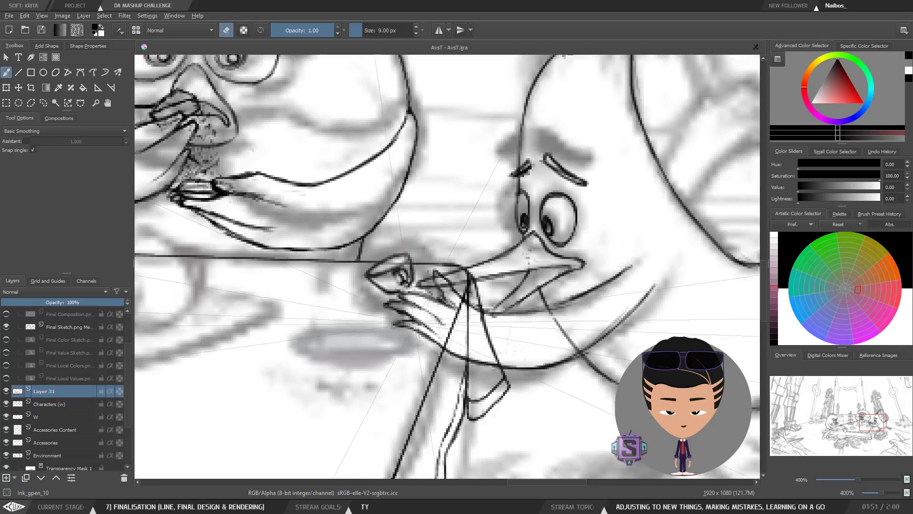
pyautogui.scroll(-2, 497, 302)
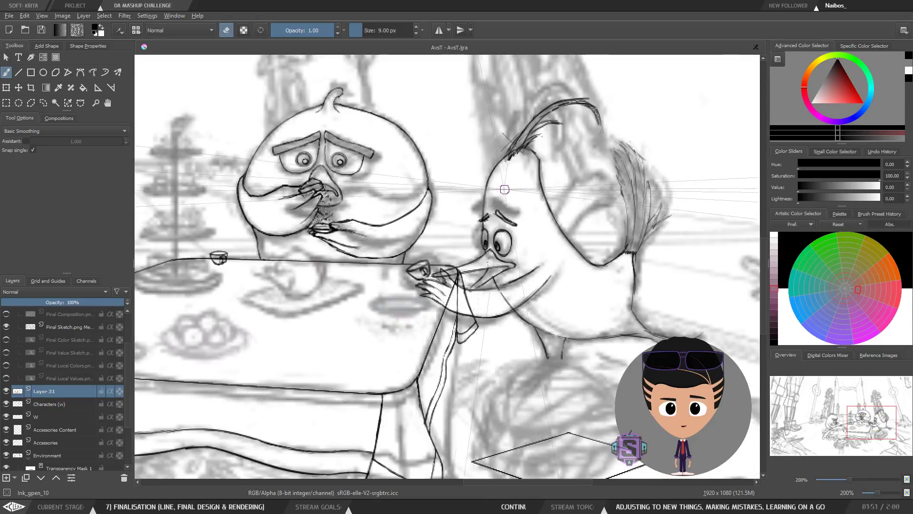
pyautogui.scroll(2, 465, 317)
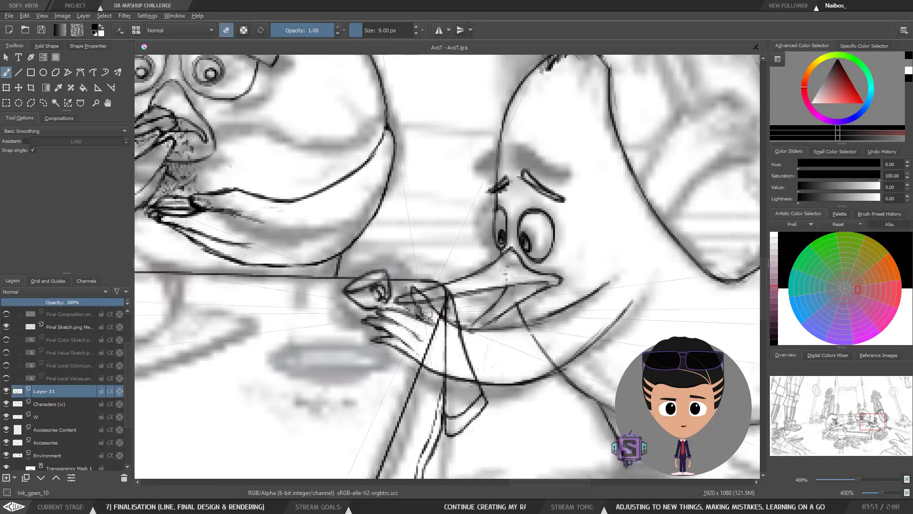
pyautogui.press('e')
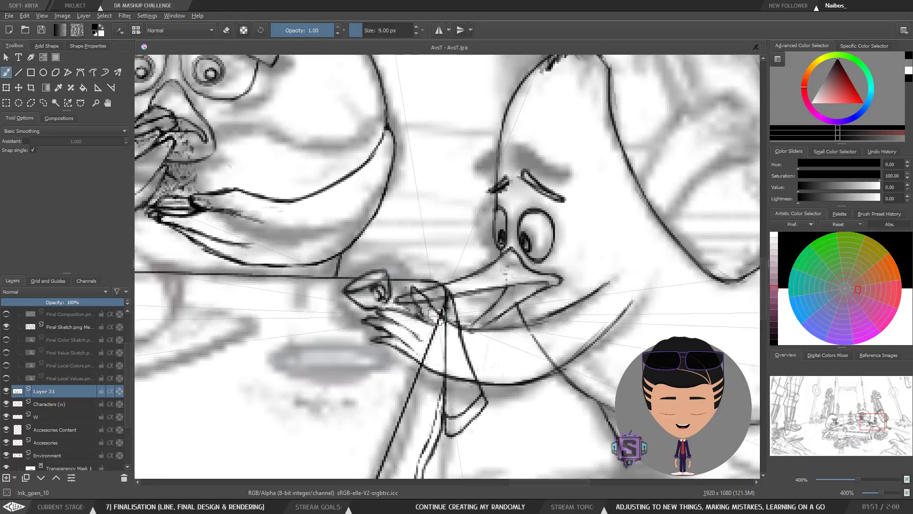
pyautogui.press('e')
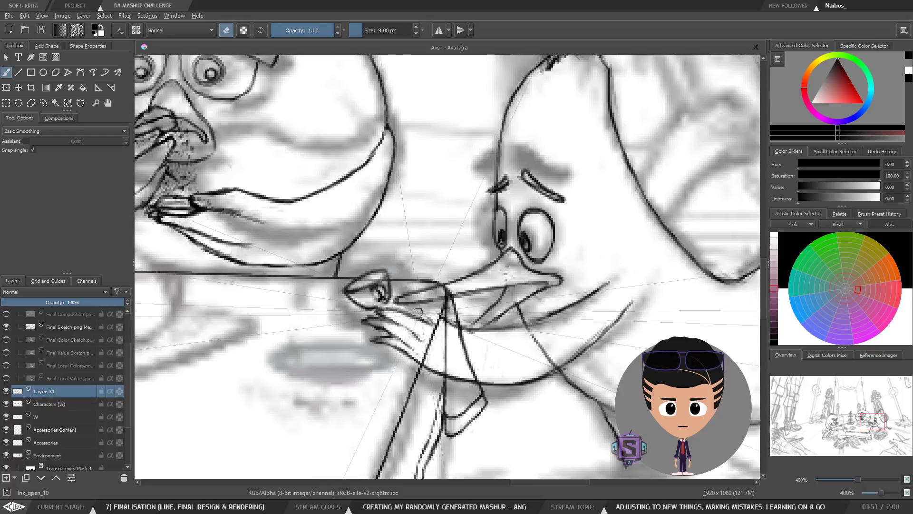
# Try new thumb strokes beside the beak tip, erase them and check the hand in a mirrored view.
pyautogui.press('e')
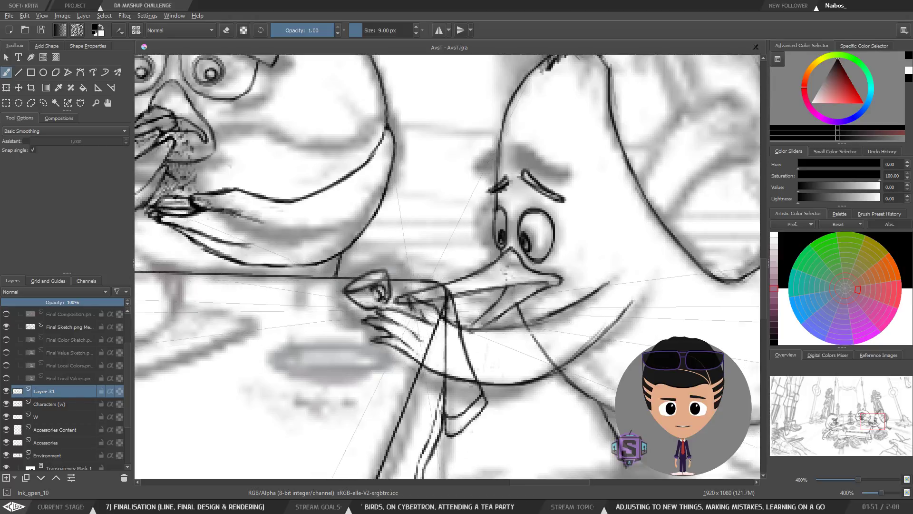
pyautogui.press('e')
pyautogui.scroll(-2, 484, 324)
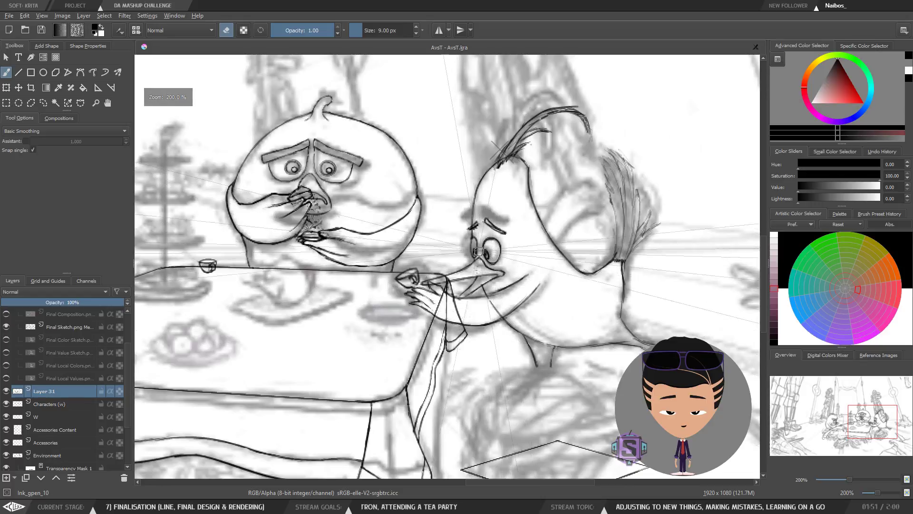
pyautogui.press('m')
pyautogui.press('m')
pyautogui.scroll(2, 474, 312)
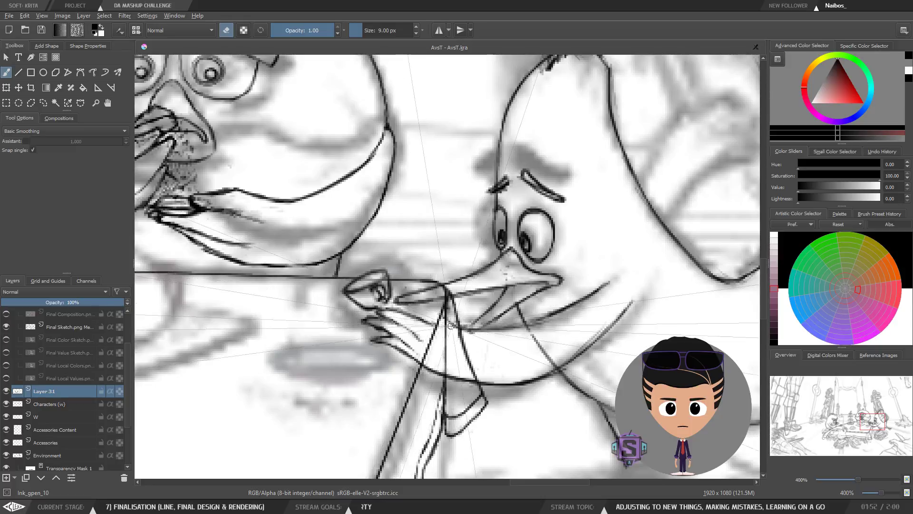
pyautogui.press('-')
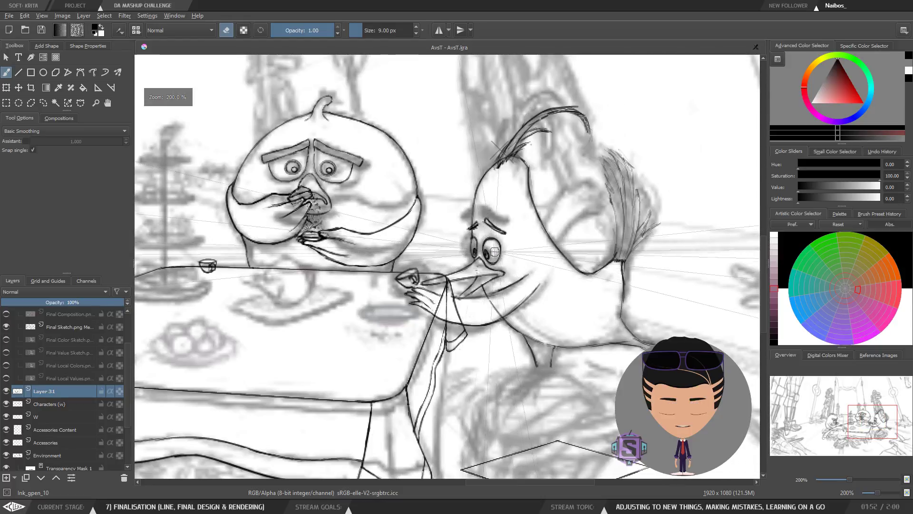
pyautogui.press('+')
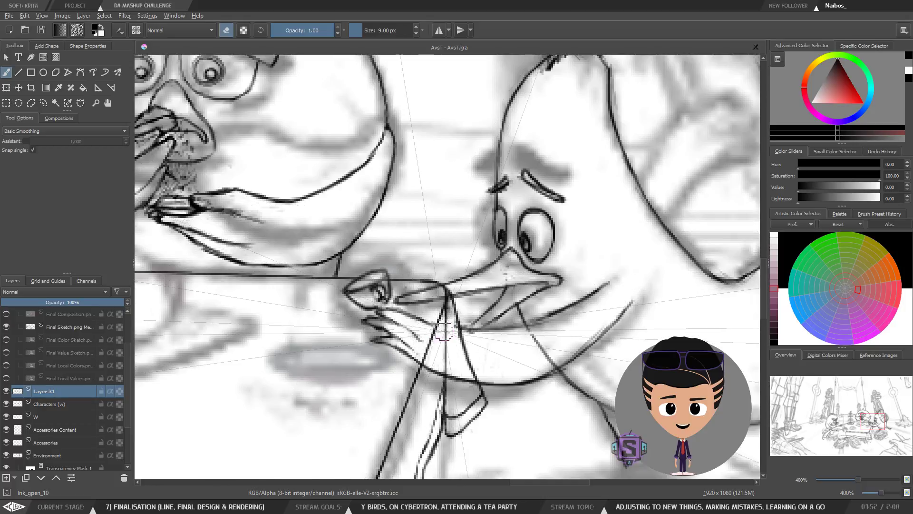
# Draw the long-beaked bird's thumb and upper forearm line below the beak at 9 px, erasing excess strokes.
pyautogui.press('e')
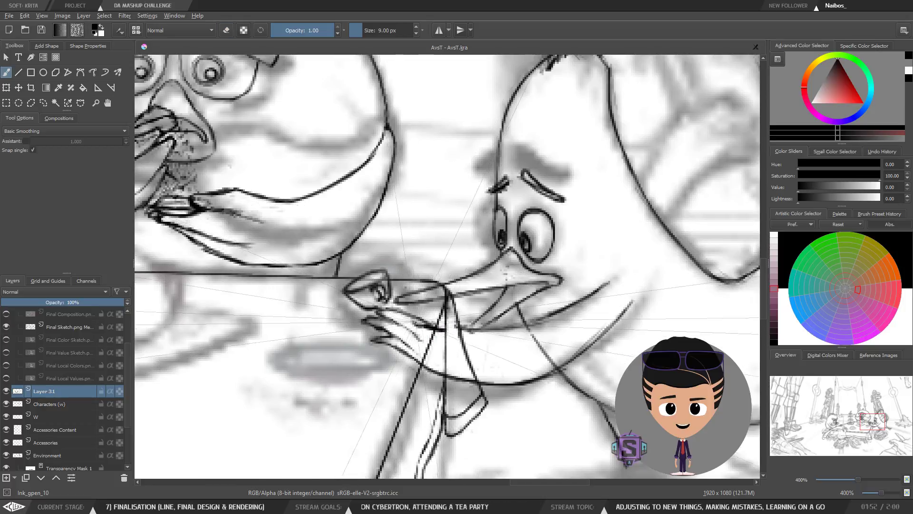
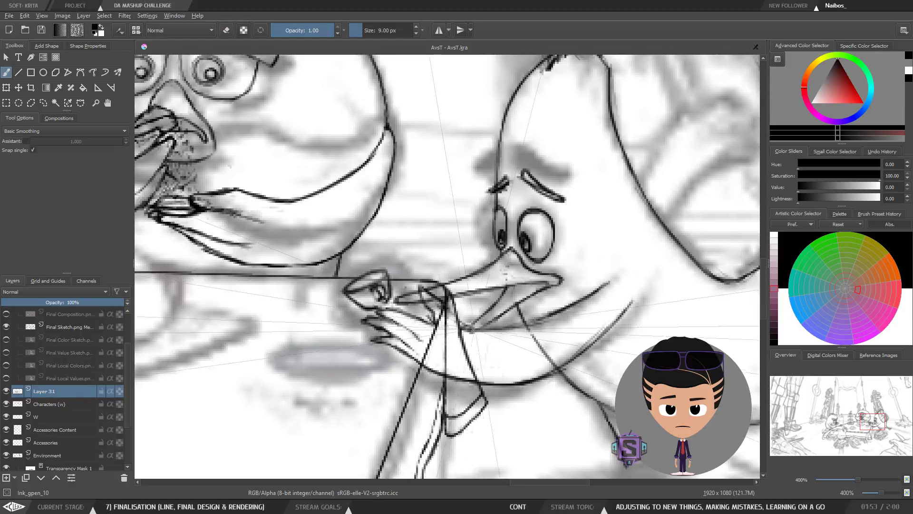
pyautogui.press('e')
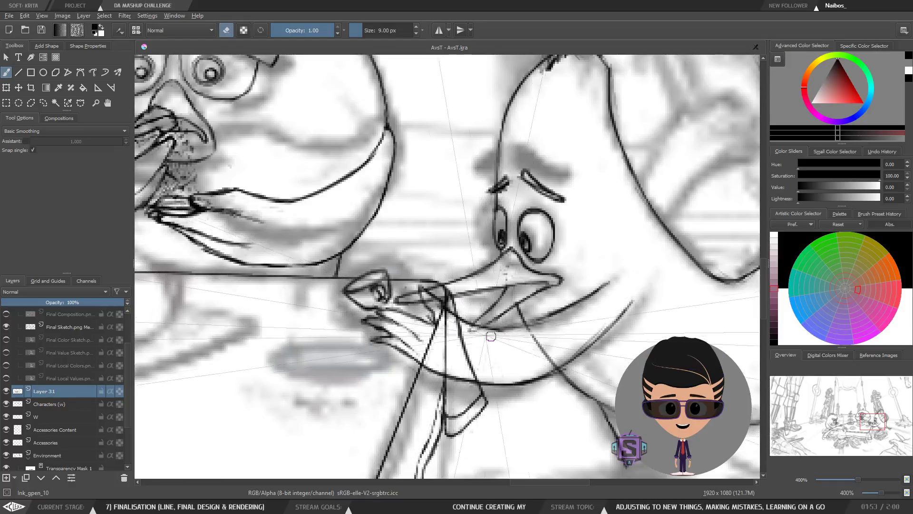
pyautogui.press('e')
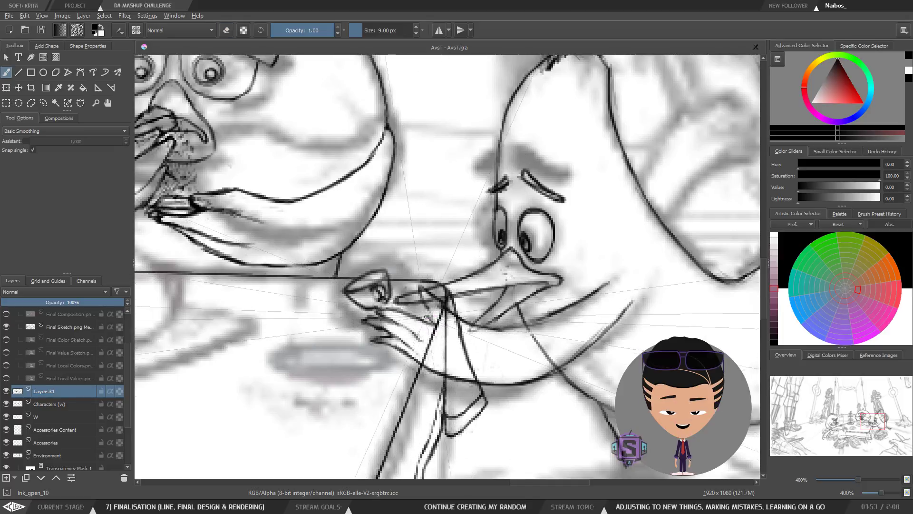
pyautogui.press('e')
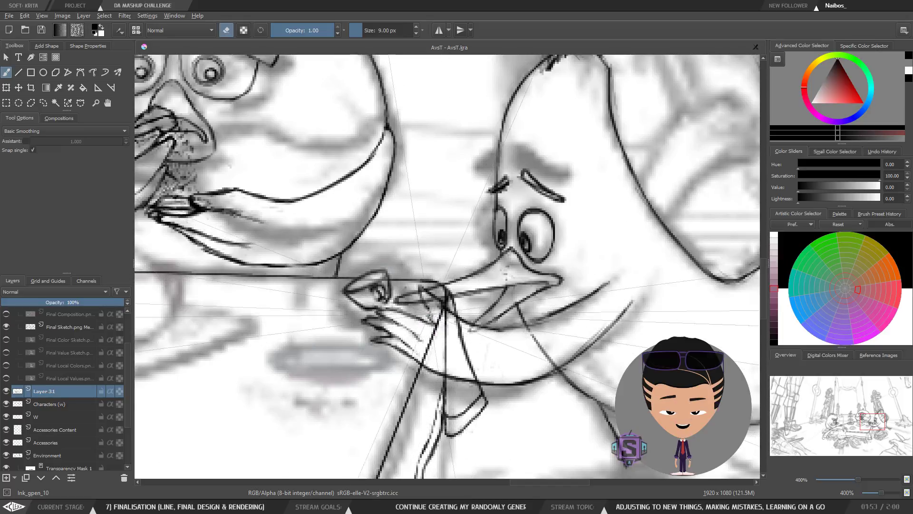
pyautogui.press('e')
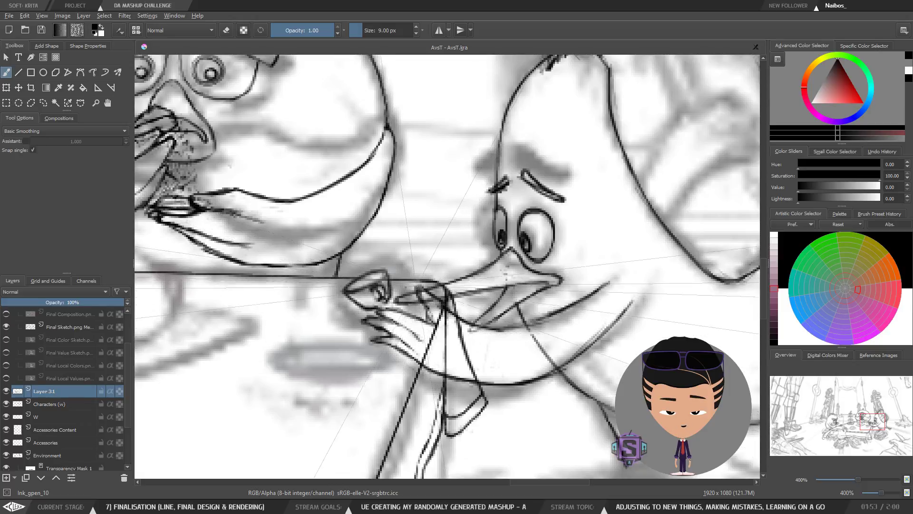
pyautogui.press('e')
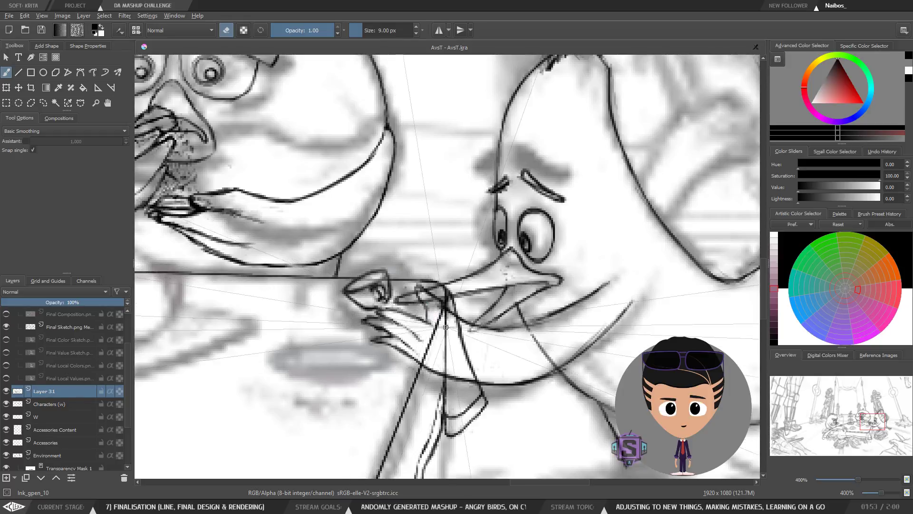
# Redraw the short lower edge of the thumb where it meets the palm and trim the overlapping ink.
pyautogui.press('e')
pyautogui.press('e')
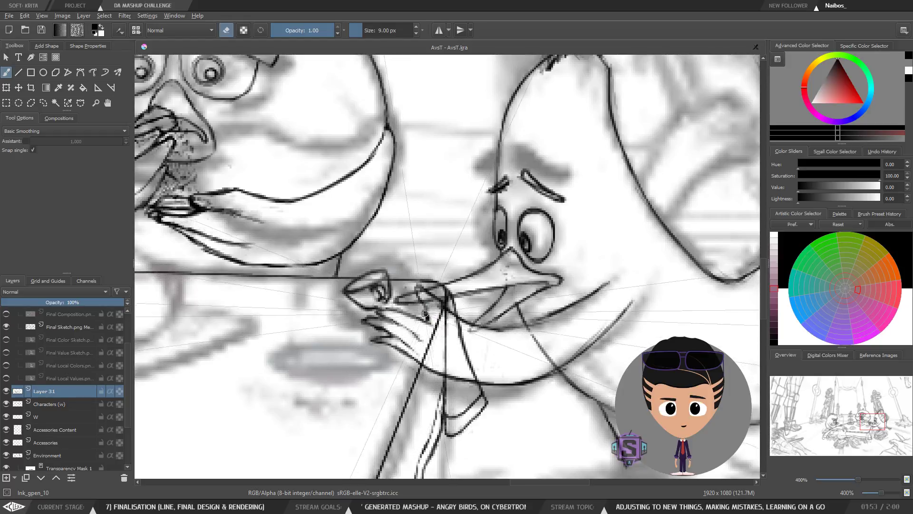
pyautogui.press('e')
pyautogui.moveTo(423, 308); pyautogui.dragTo(427, 318)
pyautogui.press('e')
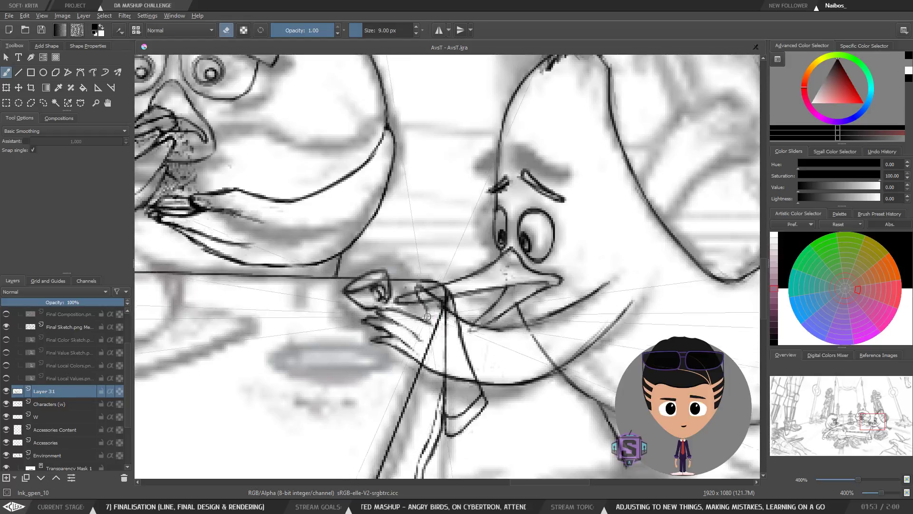
pyautogui.press('e')
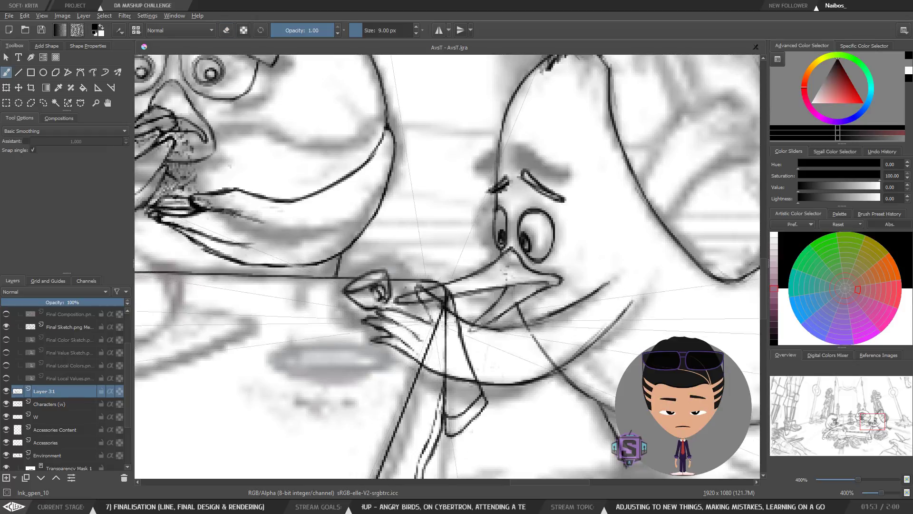
pyautogui.press('-')
pyautogui.press('+')
# Touch up the thumb's inner line and check the hand and arm in a mirrored view.
pyautogui.press('e')
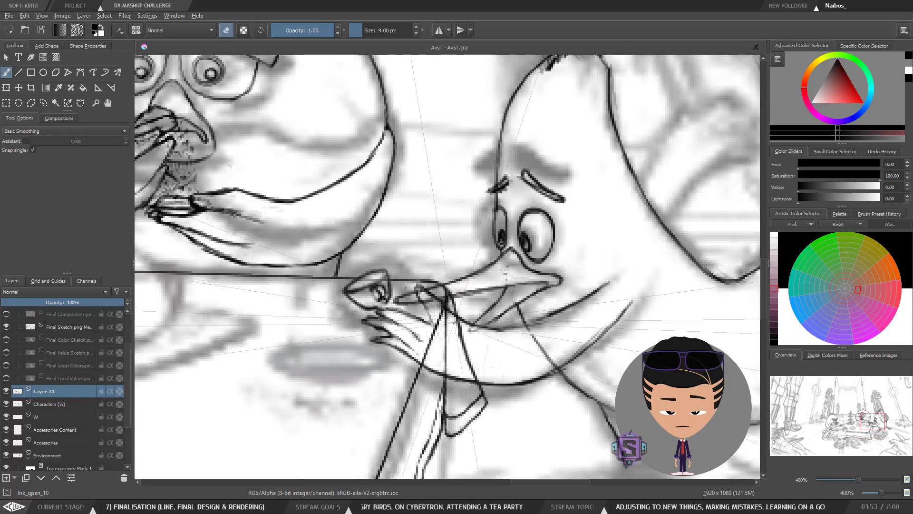
pyautogui.press('e')
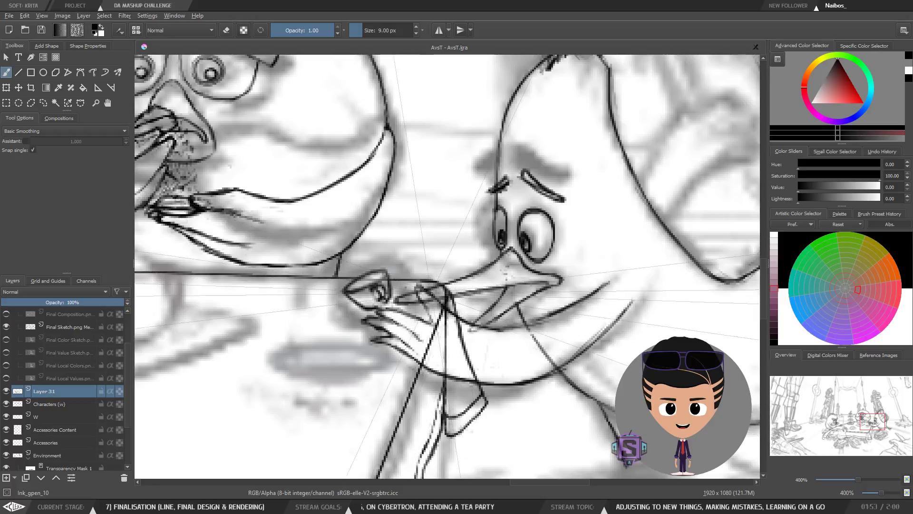
pyautogui.press('-')
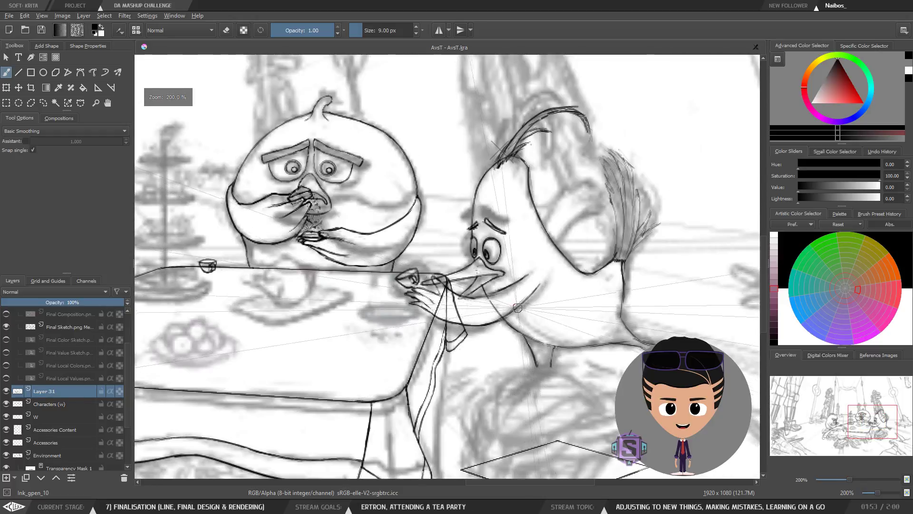
pyautogui.press('m')
pyautogui.press('m')
pyautogui.press('+')
pyautogui.moveTo(467, 327); pyautogui.dragTo(442, 329)
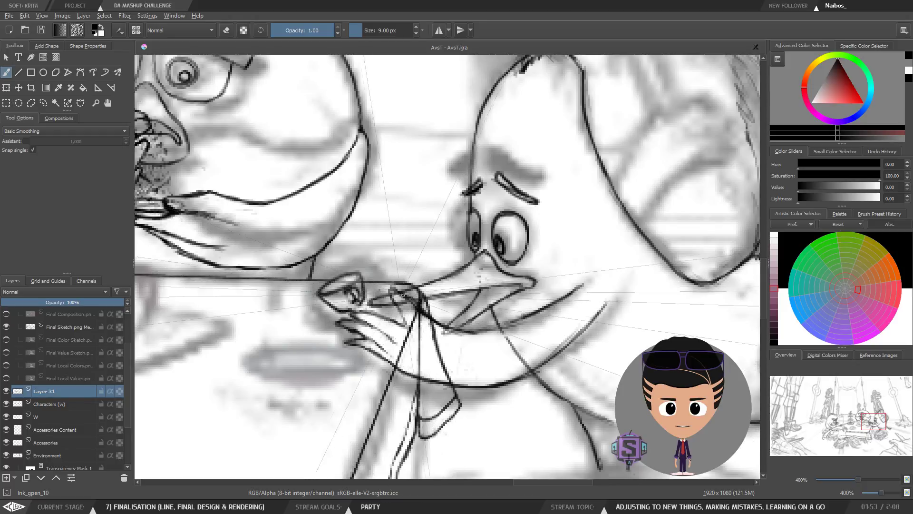
pyautogui.press('e')
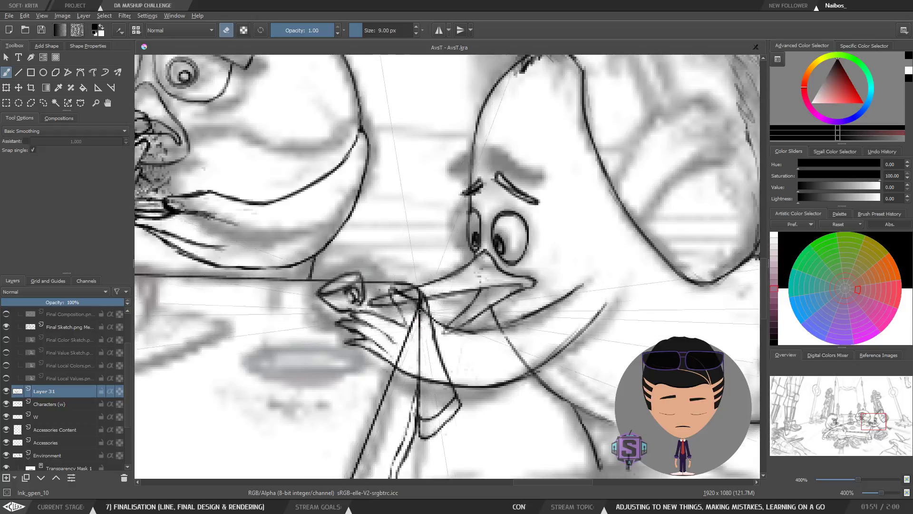
# Hide the Environment layer so the long-beaked bird's hand is clear of the table and tablecloth lines.
pyautogui.press('-')
pyautogui.press('-')
pyautogui.moveTo(489, 336); pyautogui.dragTo(514, 312)
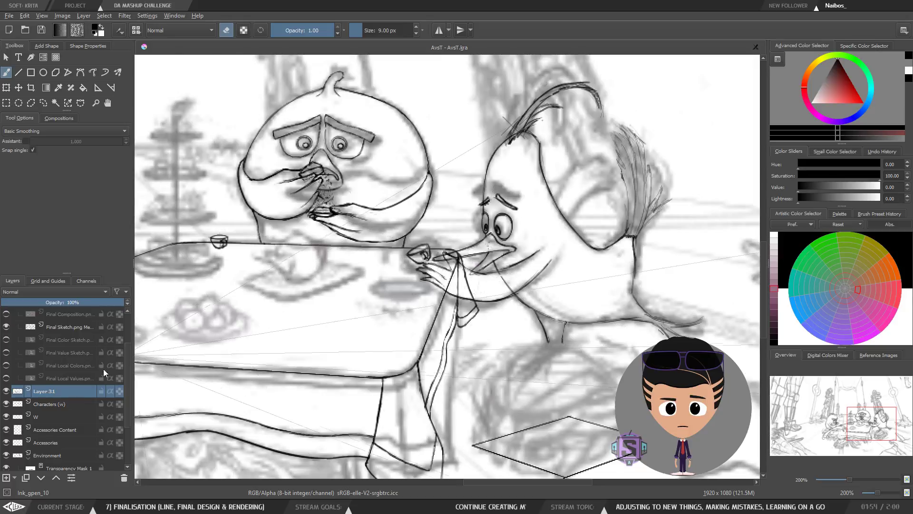
pyautogui.click(7, 456)
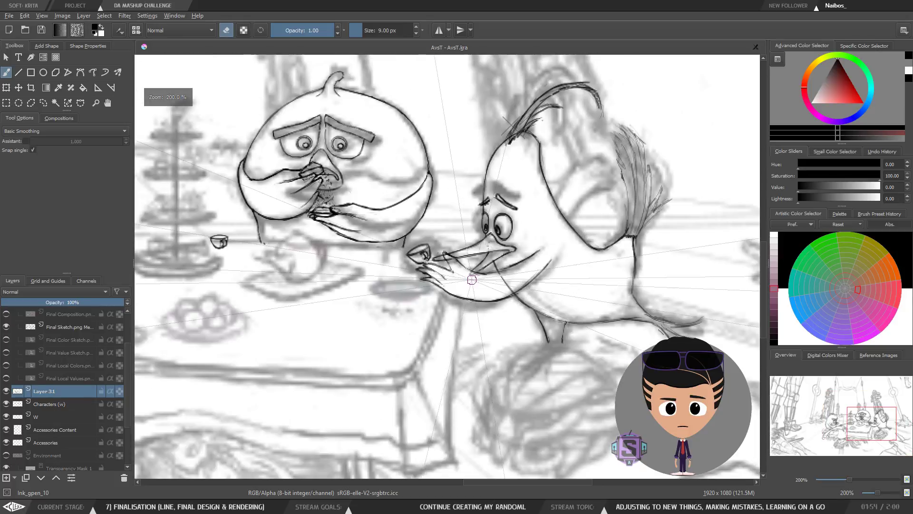
pyautogui.press('+')
pyautogui.press('+')
pyautogui.moveTo(457, 281); pyautogui.dragTo(448, 309)
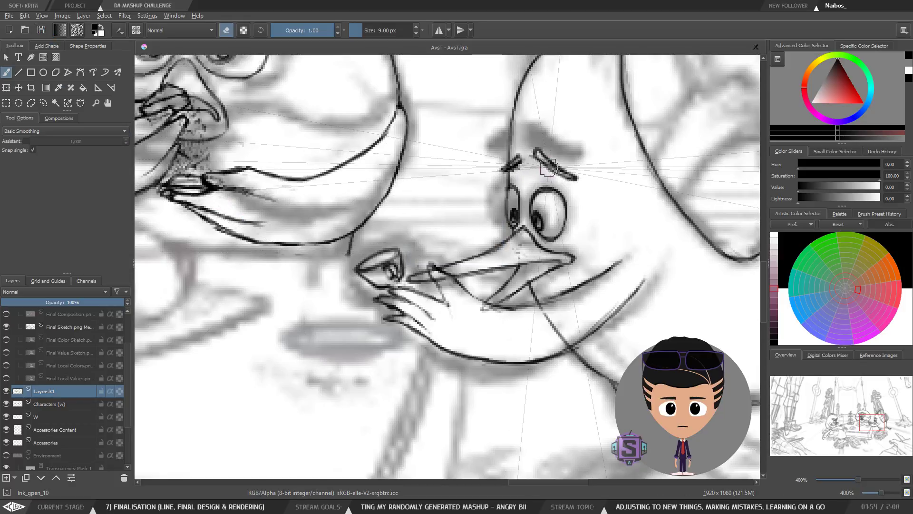
# Examine the long-beaked bird's hand, beak and arm up close and against the wider scene.
pyautogui.press('-')
pyautogui.press('-')
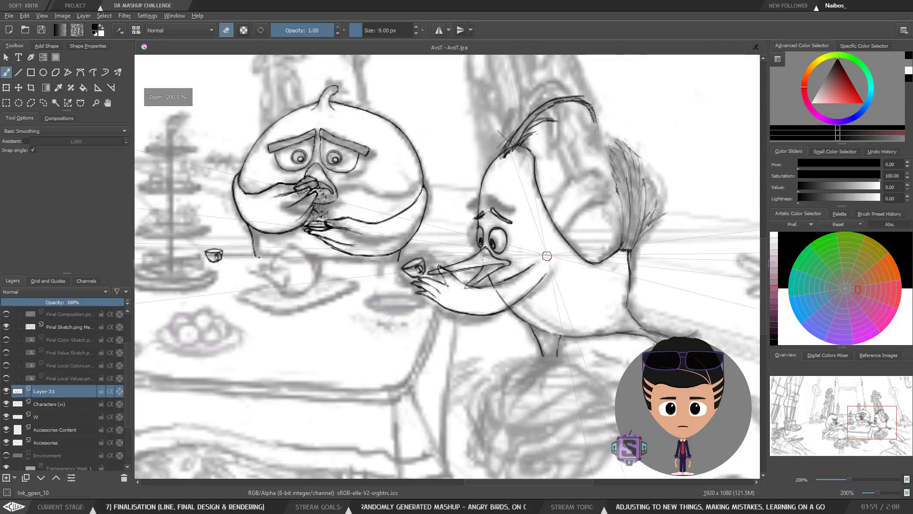
pyautogui.press('+')
pyautogui.press('+')
pyautogui.press('-')
pyautogui.press('-')
pyautogui.moveTo(586, 245); pyautogui.dragTo(505, 289)
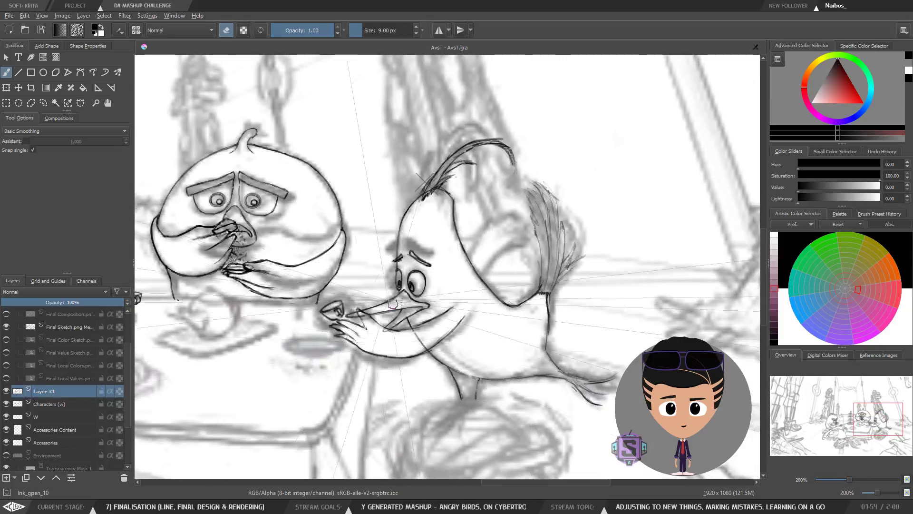
pyautogui.scroll(2, 367, 288)
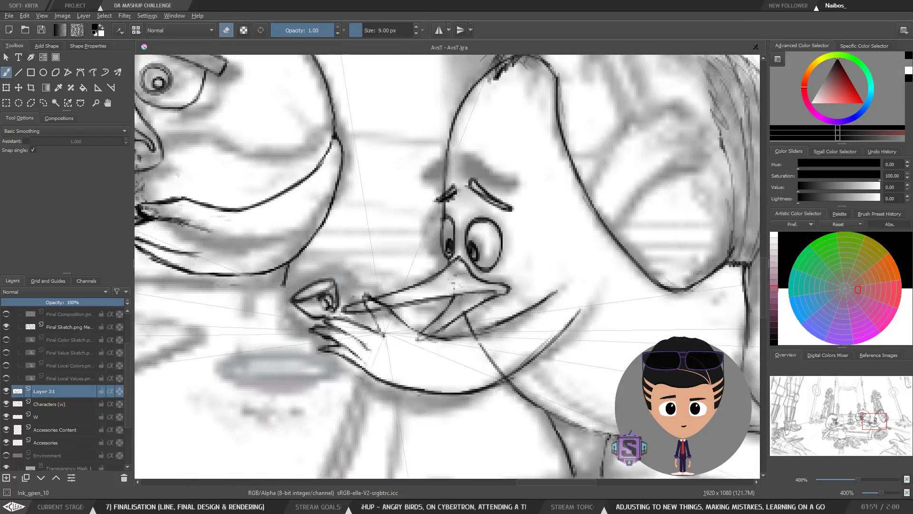
# Rework the line at the base of the thumb, erase stray marks and check the hand in a mirrored view.
pyautogui.press('e')
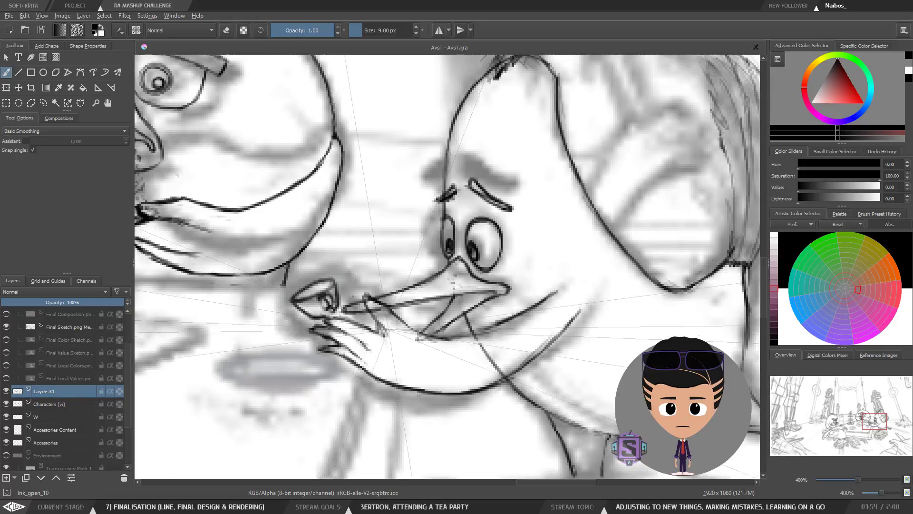
pyautogui.press('e')
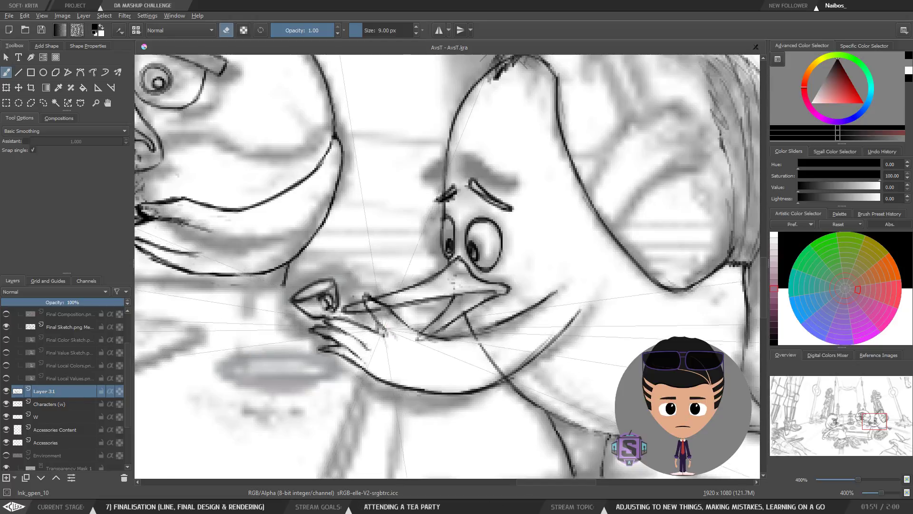
pyautogui.scroll(-3, 387, 334)
pyautogui.scroll(3, 387, 335)
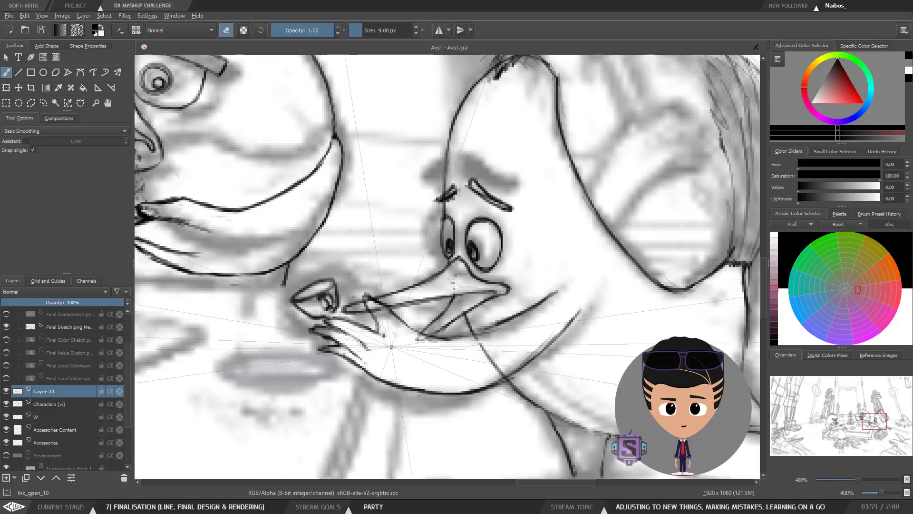
pyautogui.press('m')
pyautogui.scroll(-3, 536, 340)
pyautogui.scroll(3, 537, 338)
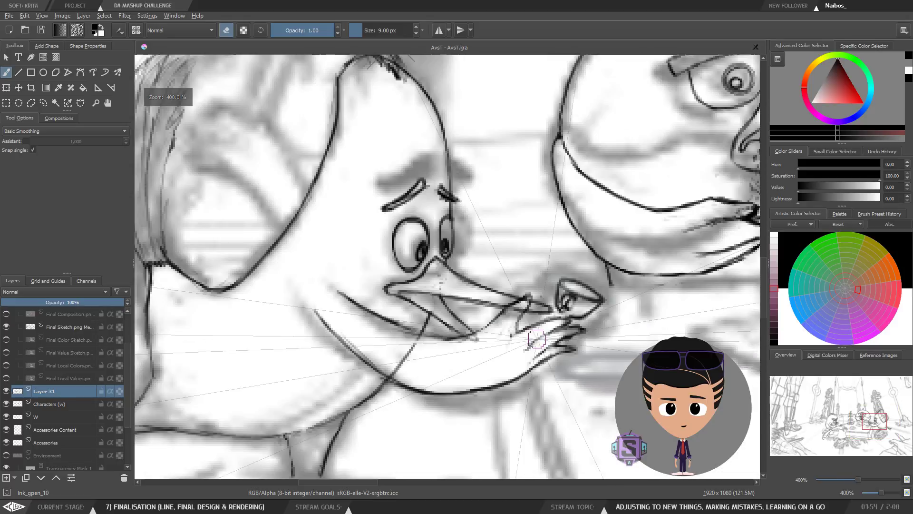
# Redraw the line between the long-beaked bird's thumb and lower beak as a smoother curve in the unmirrored view.
pyautogui.press('m')
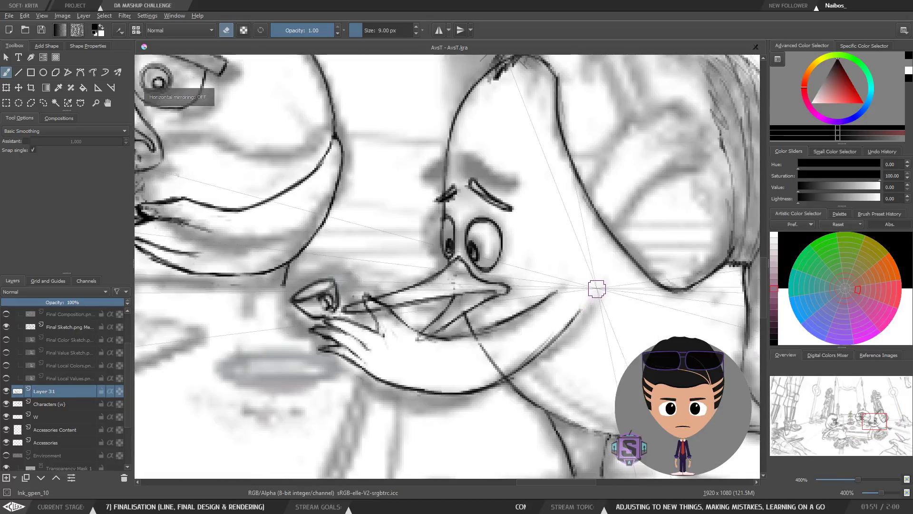
pyautogui.scroll(-1, 597, 288)
pyautogui.scroll(-2, 496, 320)
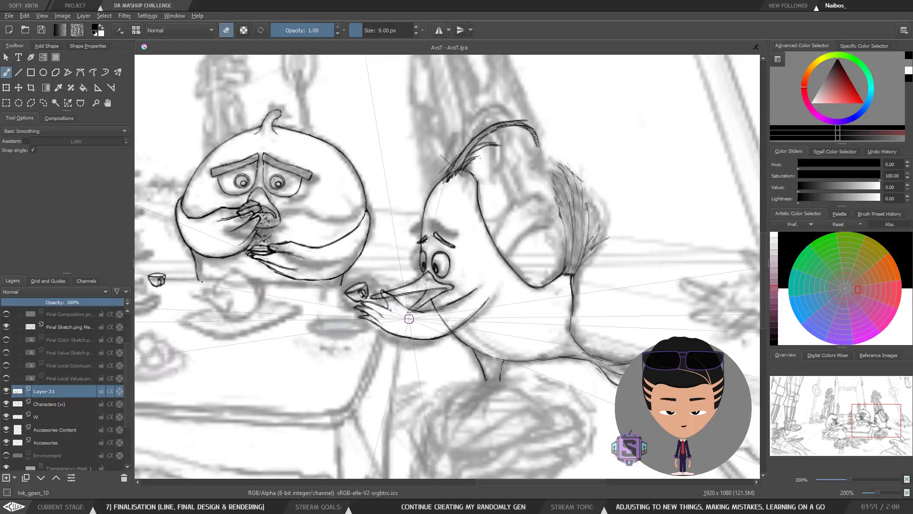
pyautogui.scroll(2, 409, 319)
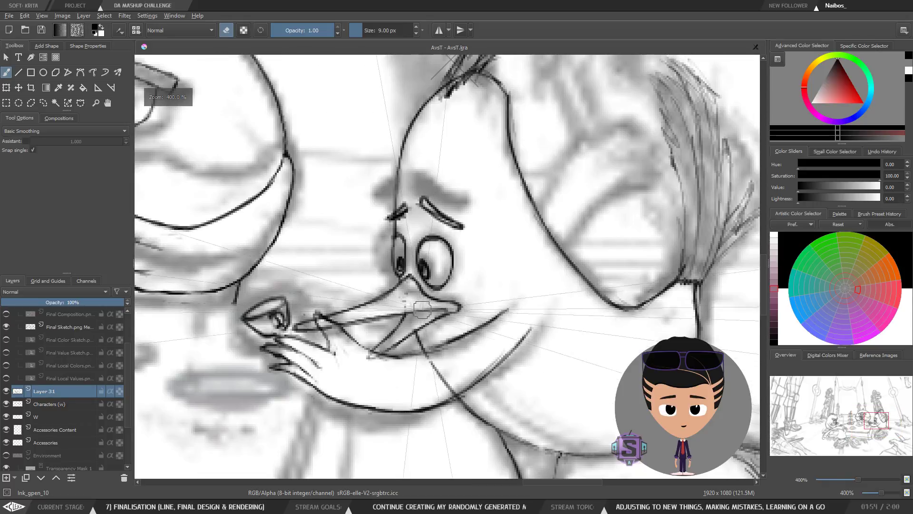
pyautogui.scroll(-1, 422, 310)
pyautogui.press('e')
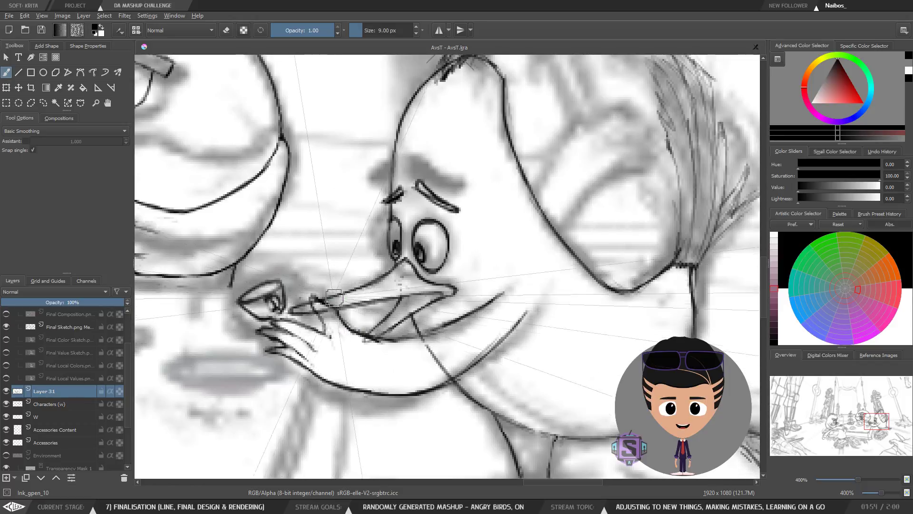
pyautogui.press('-')
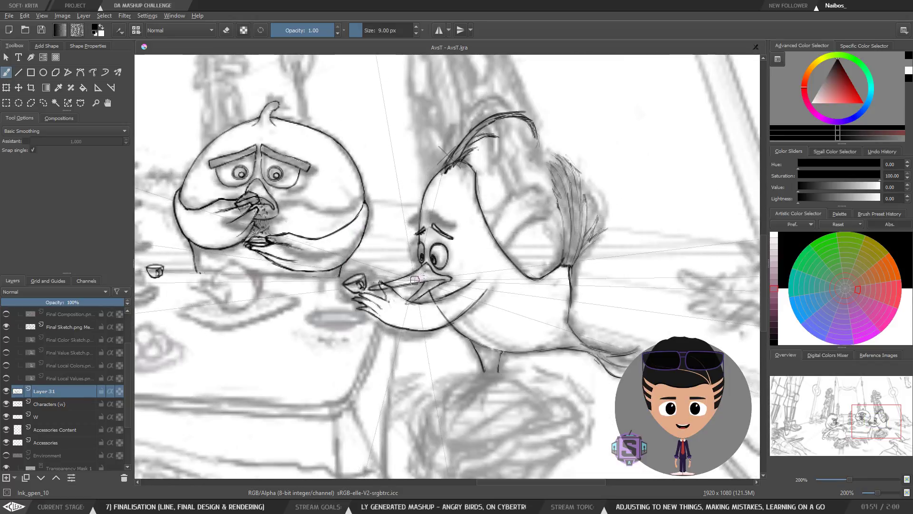
pyautogui.press('+')
pyautogui.press('+')
pyautogui.press('-')
pyautogui.press('-')
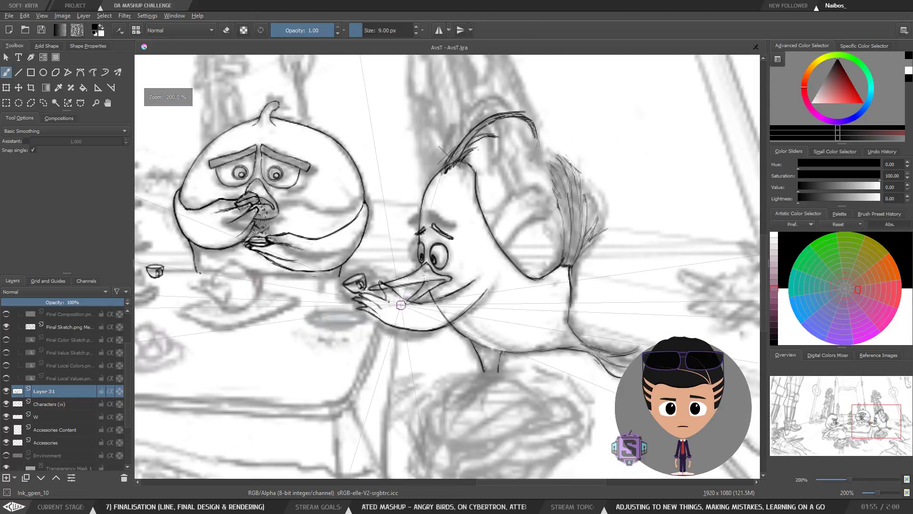
# Select the long-beaked bird's thumb outline and shift it slightly to refit it between the teacup and the forearm.
pyautogui.press('+')
pyautogui.moveTo(369, 309)
pyautogui.mouseDown()
pyautogui.moveTo(412, 290)
pyautogui.moveTo(383, 285)
pyautogui.mouseUp()
pyautogui.press('l')
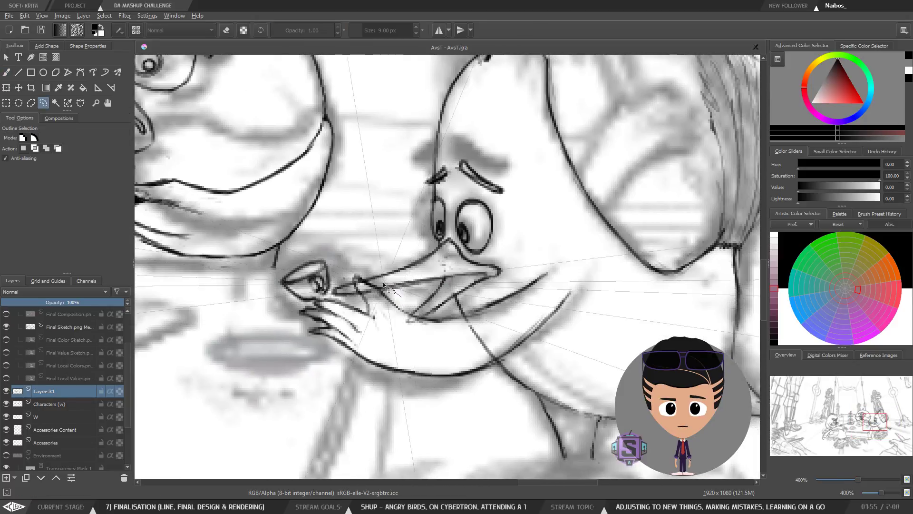
pyautogui.press('t')
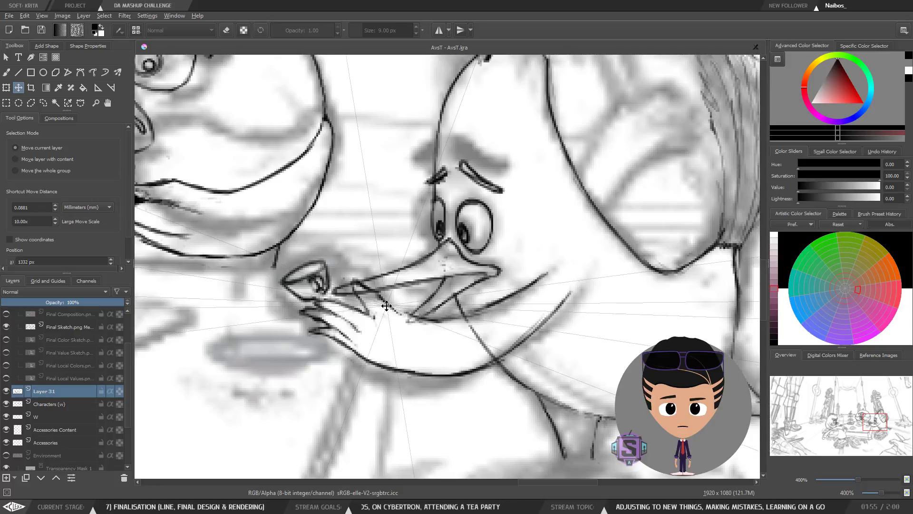
pyautogui.moveTo(387, 306); pyautogui.dragTo(382, 300)
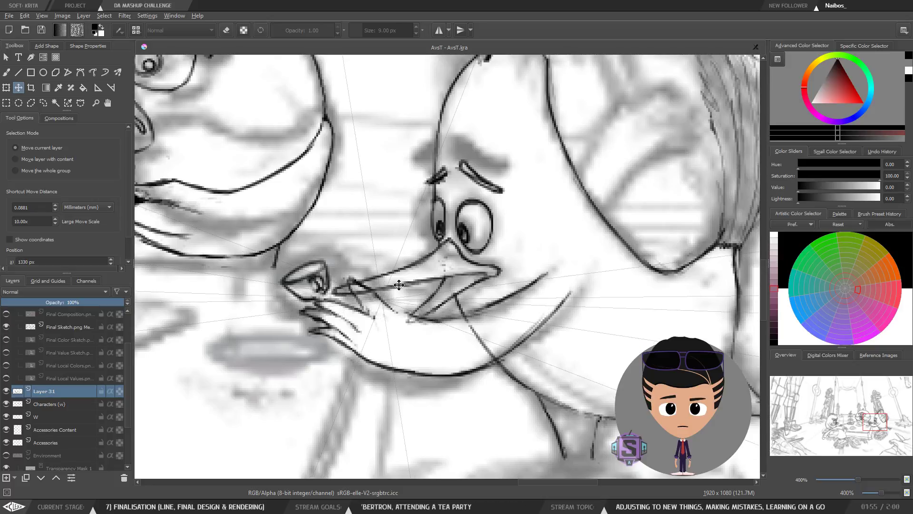
pyautogui.press('-')
pyautogui.press('-')
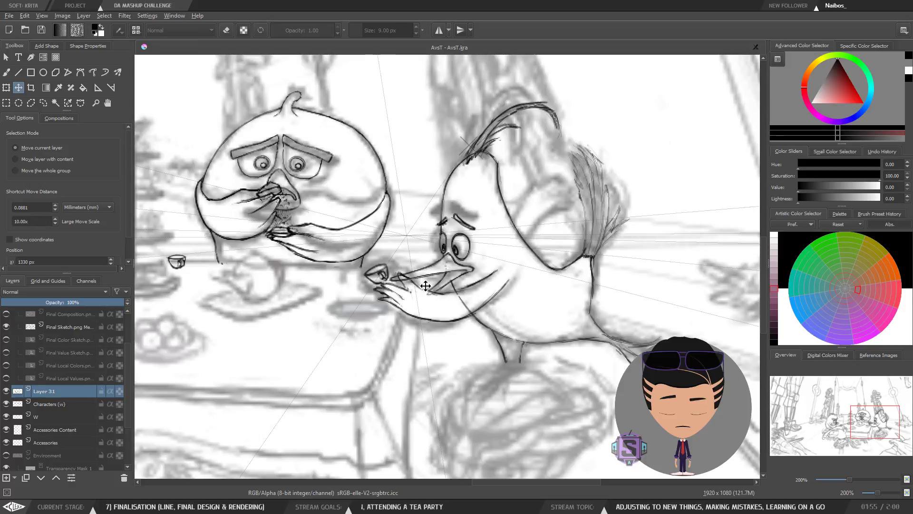
pyautogui.press('Return')
pyautogui.scroll(2, 431, 292)
pyautogui.hotkey('ctrl', 't')
pyautogui.moveTo(440, 293)
pyautogui.mouseDown()
pyautogui.moveTo(434, 301)
pyautogui.moveTo(426, 285)
pyautogui.mouseUp()
pyautogui.press('t')
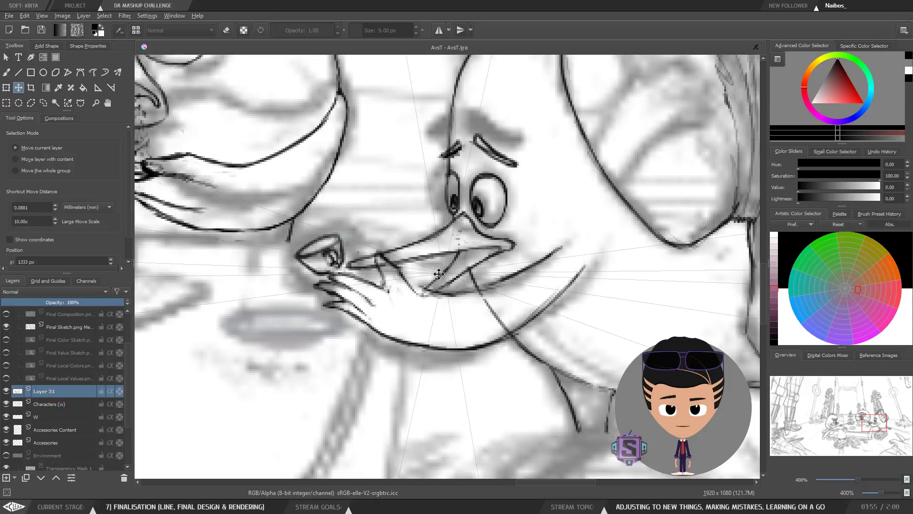
# Mirror the view to check the scene, then clean up and redraw the curve joining the thumb to the forearm under the beak.
pyautogui.press('b')
pyautogui.press('-')
pyautogui.press('-')
pyautogui.press('-')
pyautogui.press('-')
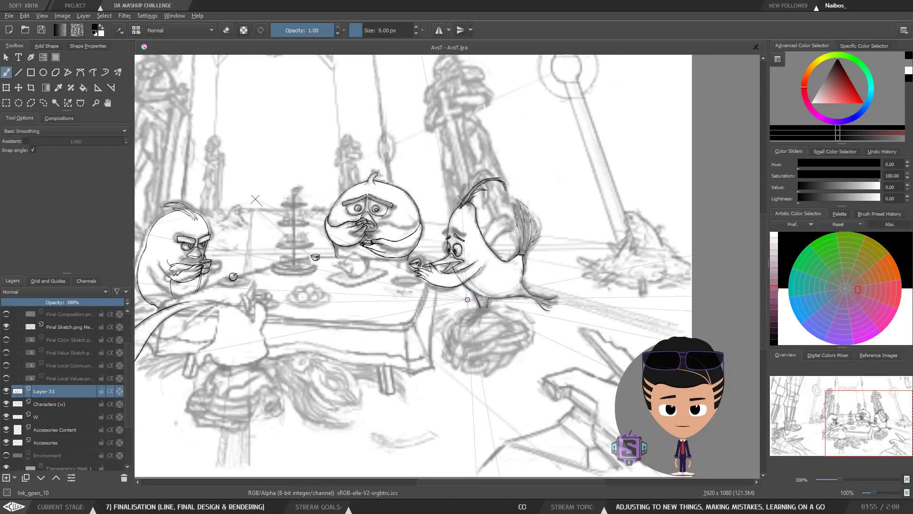
pyautogui.press('m')
pyautogui.scroll(2, 469, 298)
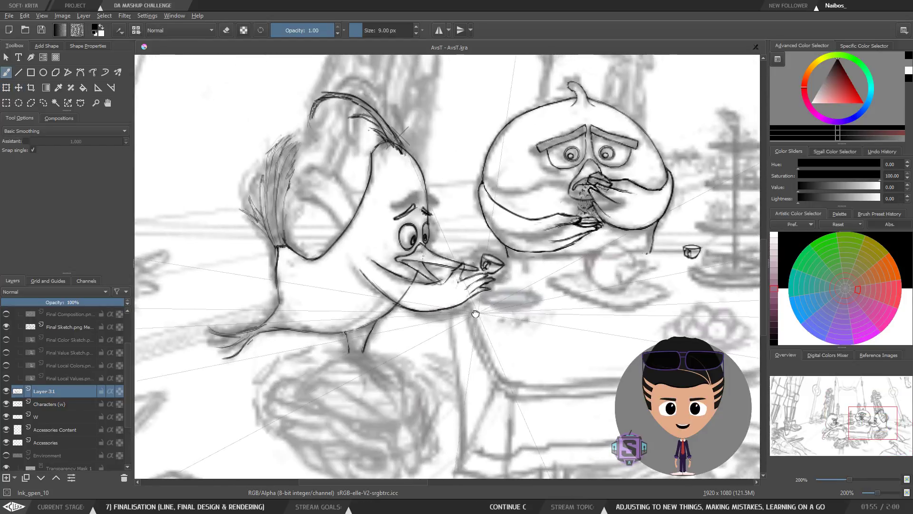
pyautogui.scroll(2, 467, 301)
pyautogui.press('e')
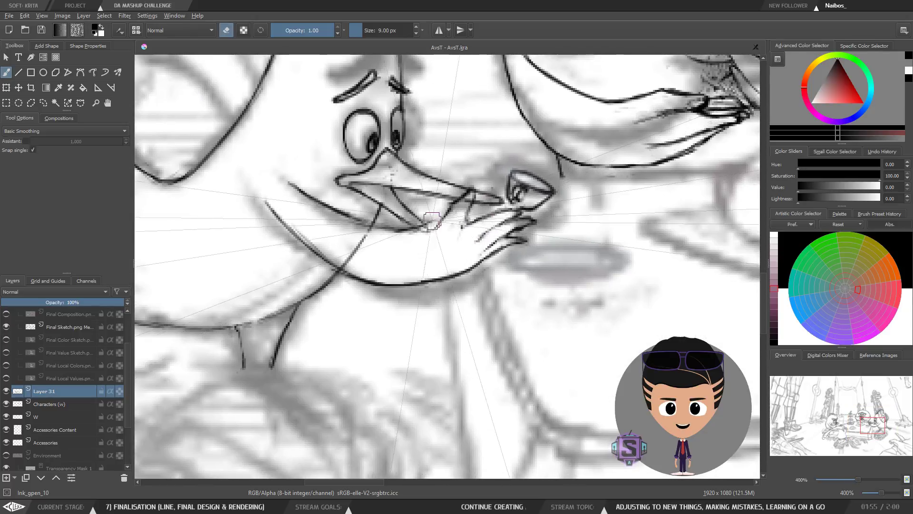
pyautogui.press('e')
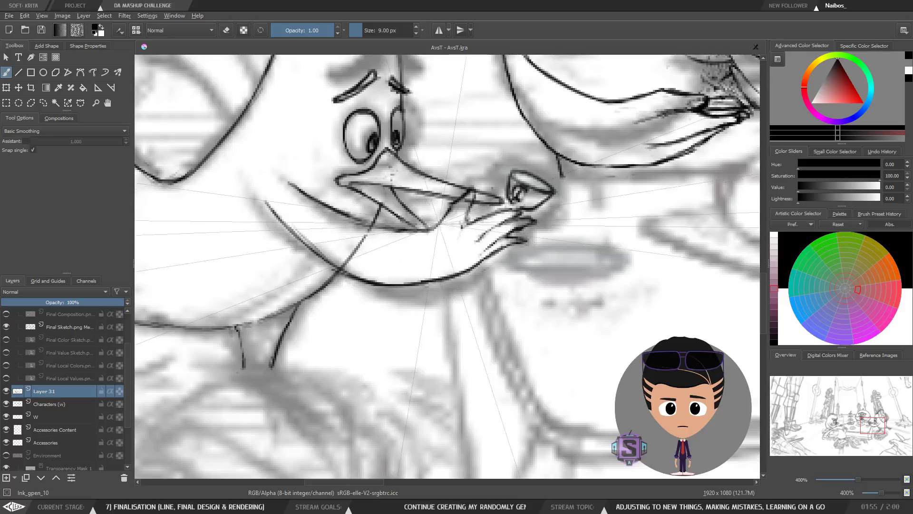
# Clean up the lines around the thumb and its base, using a rotated canvas, and check the hand with the rotation reset.
pyautogui.press('e')
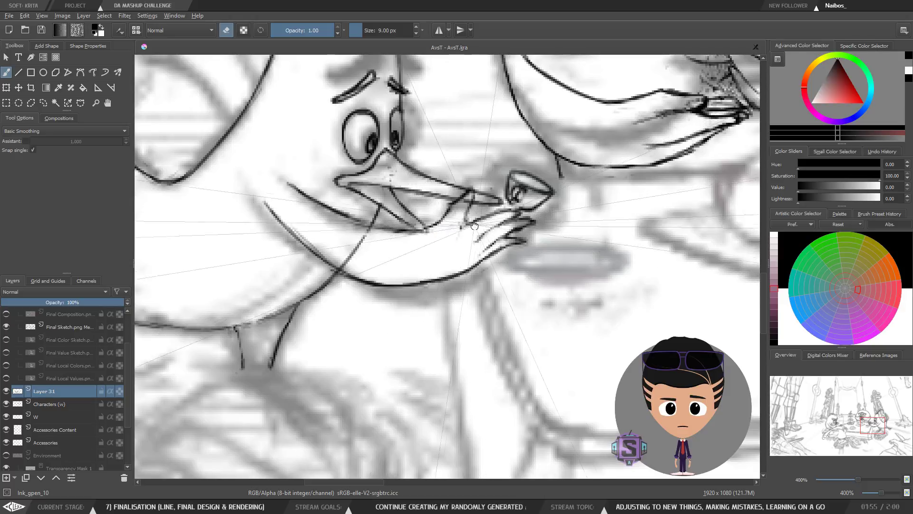
pyautogui.moveTo(497, 198)
pyautogui.mouseDown()
pyautogui.moveTo(418, 269)
pyautogui.moveTo(390, 271)
pyautogui.mouseUp()
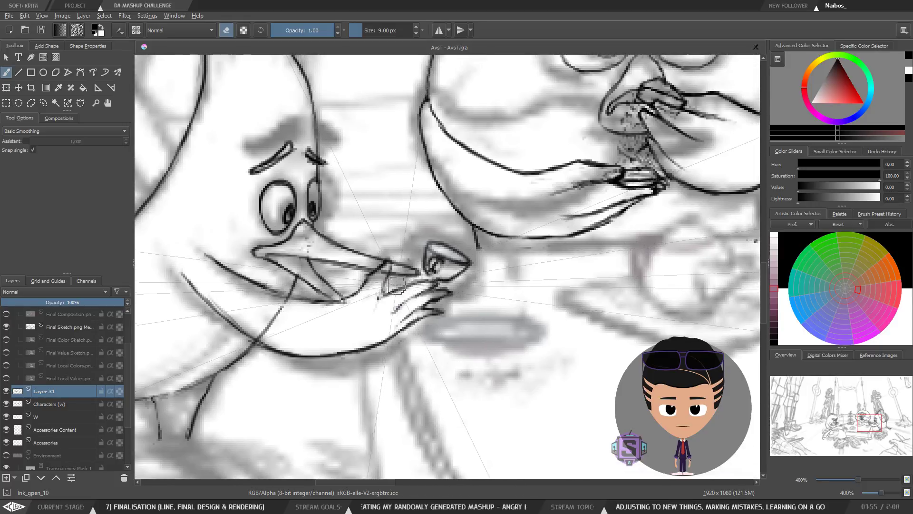
pyautogui.moveTo(357, 243); pyautogui.dragTo(453, 167)
pyautogui.press('e')
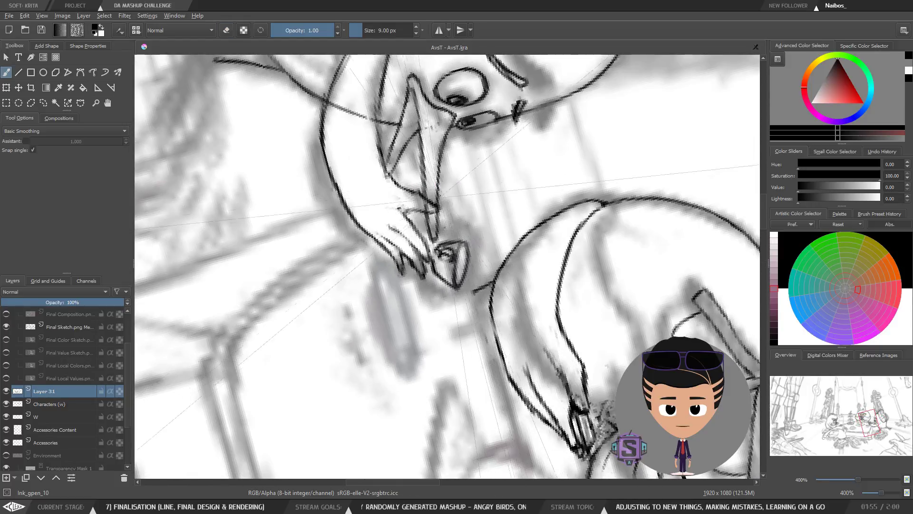
pyautogui.press('e')
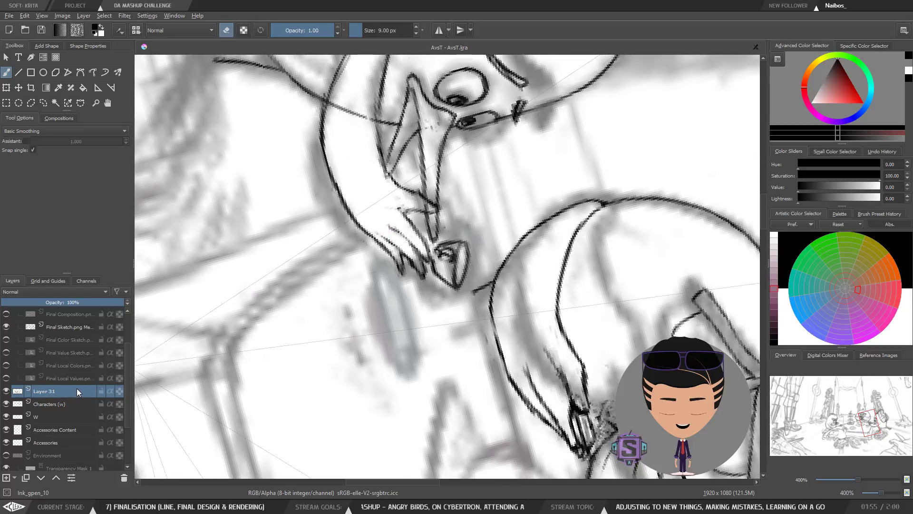
pyautogui.press('4')
pyautogui.press('4')
pyautogui.press('4')
pyautogui.press('4')
pyautogui.press('4')
pyautogui.press('-')
pyautogui.press('-')
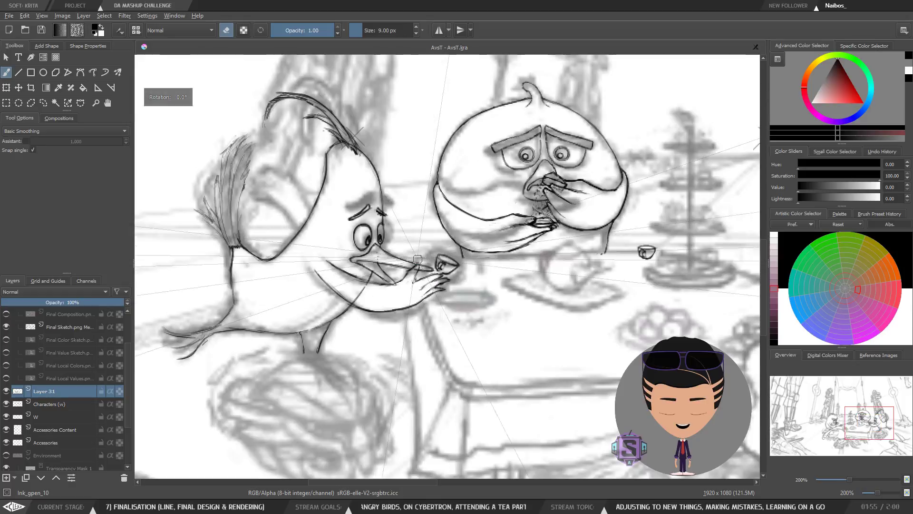
pyautogui.press('+')
pyautogui.press('+')
pyautogui.moveTo(428, 306); pyautogui.dragTo(476, 281)
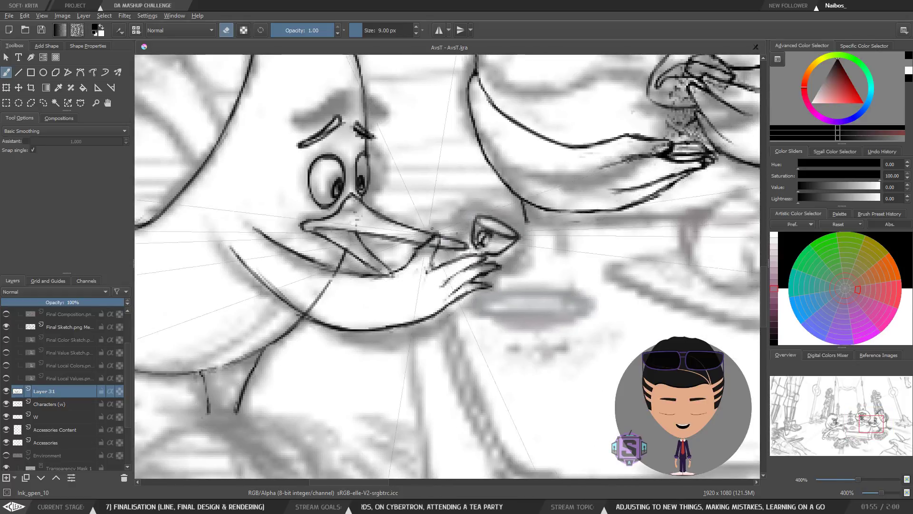
pyautogui.press('e')
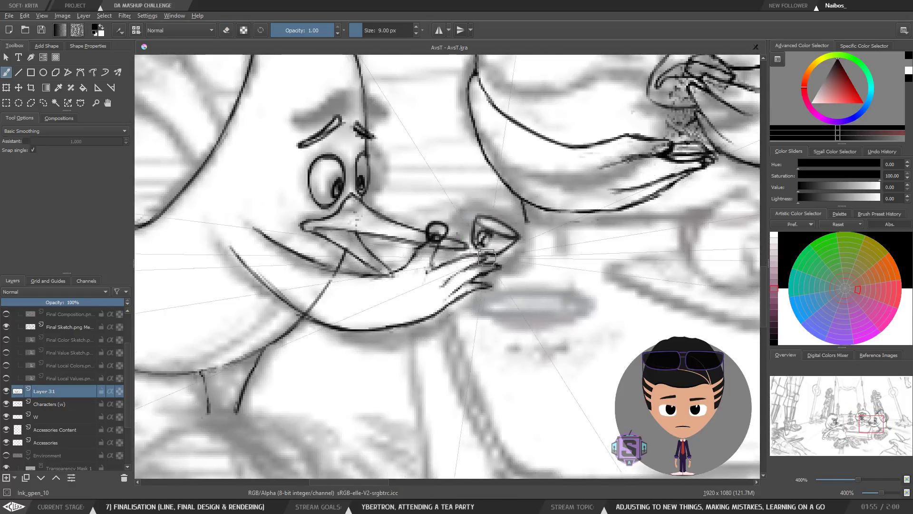
pyautogui.press('+')
pyautogui.press('+')
pyautogui.press('-')
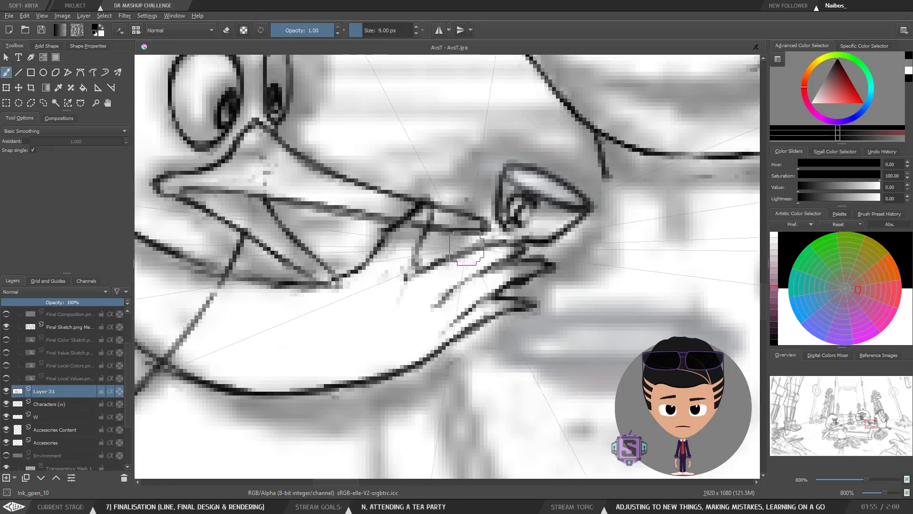
pyautogui.press('-')
# Turn off mirroring and draw small guide circles at the shoulder end of the long-beaked bird's near arm.
pyautogui.press('m')
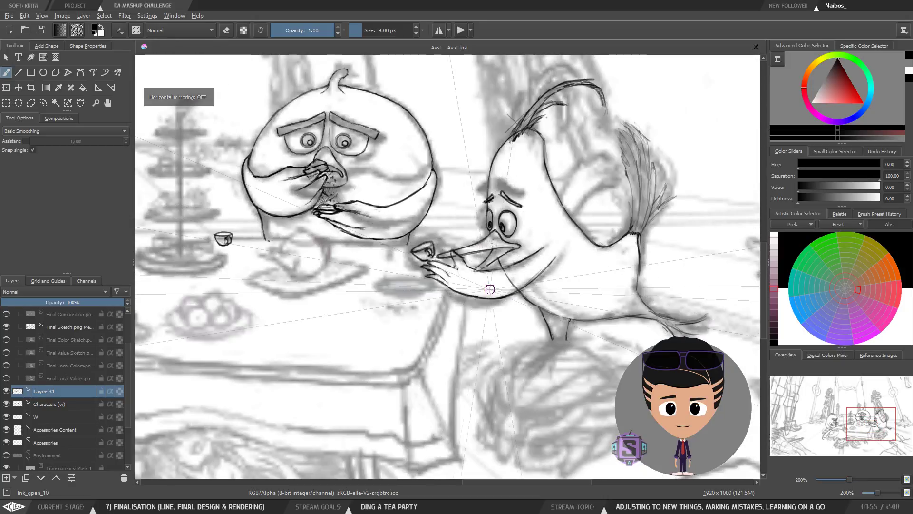
pyautogui.press('+')
pyautogui.moveTo(531, 290)
pyautogui.mouseDown()
pyautogui.moveTo(405, 353)
pyautogui.moveTo(474, 299)
pyautogui.moveTo(404, 252)
pyautogui.moveTo(417, 306)
pyautogui.moveTo(432, 296)
pyautogui.moveTo(398, 301)
pyautogui.moveTo(406, 286)
pyautogui.mouseUp()
pyautogui.press('-')
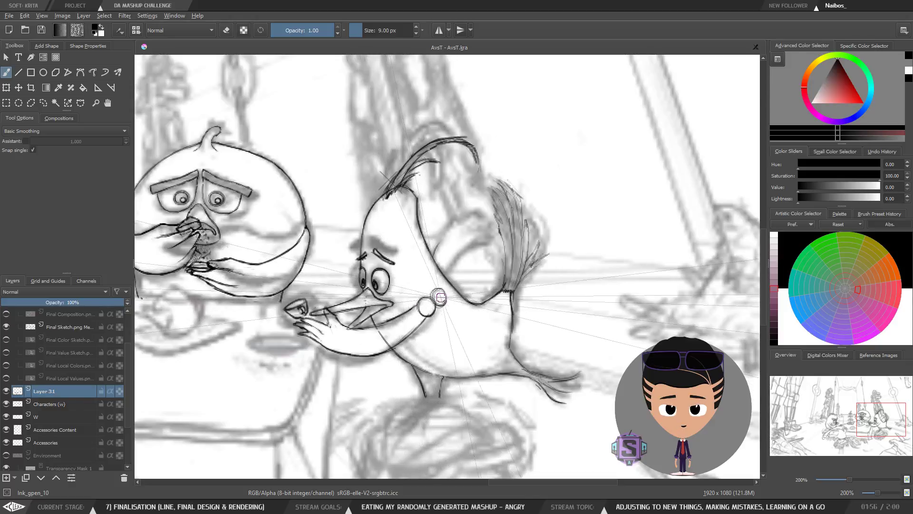
pyautogui.press('-')
pyautogui.press('-')
pyautogui.press('+')
pyautogui.press('+')
# Draw a guide line with circles across to the far shoulder and ink the raised far arm behind the bird's neck.
pyautogui.hotkey('ctrl', 'z')
pyautogui.moveTo(396, 287); pyautogui.dragTo(444, 298)
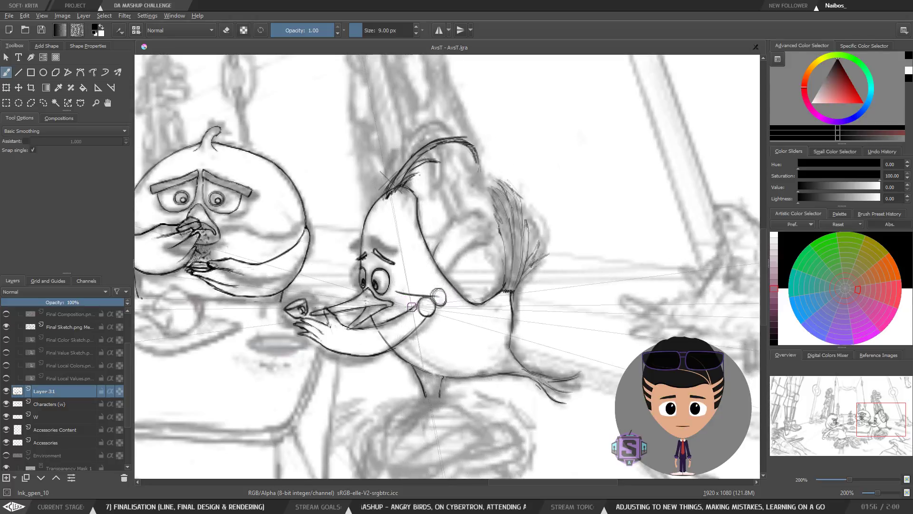
pyautogui.moveTo(393, 288); pyautogui.dragTo(395, 289)
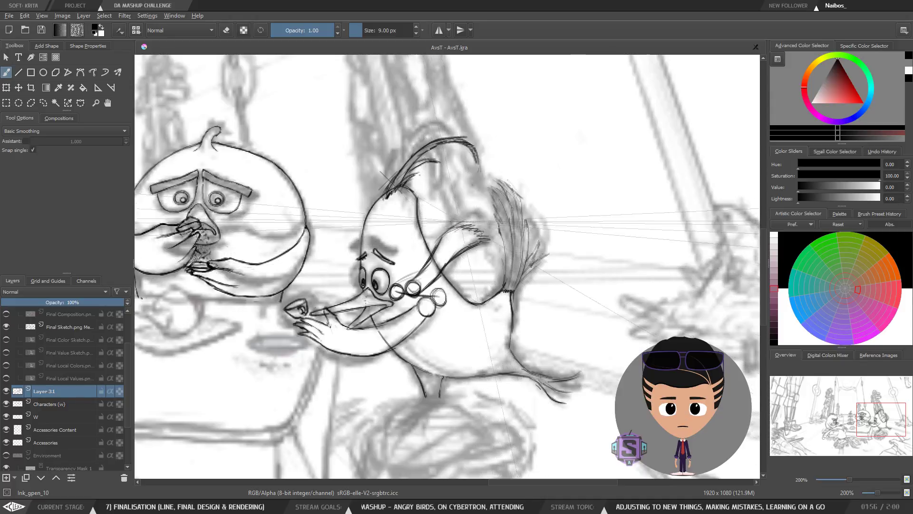
# Erase the far shoulder guides and the arm lines overlapping the body with a 12 px eraser, checking the result mirrored and unmirrored.
pyautogui.press('e')
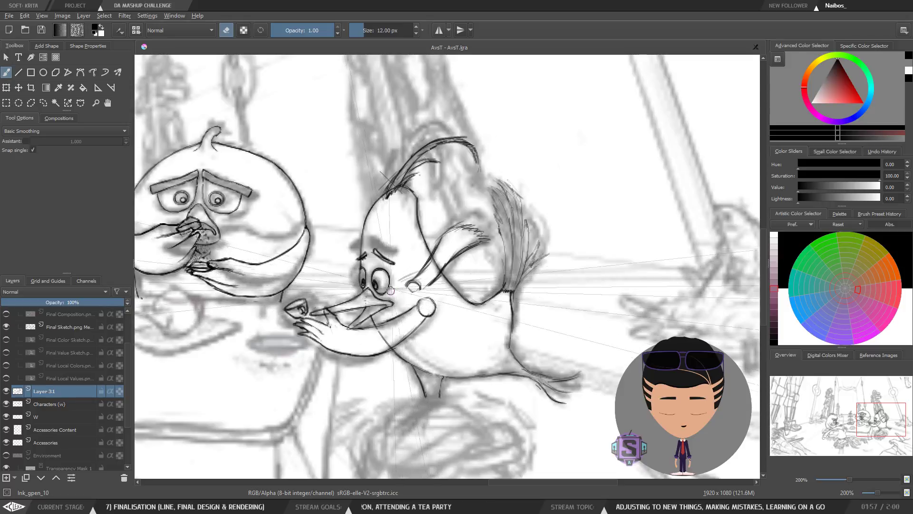
pyautogui.moveTo(391, 291); pyautogui.dragTo(415, 271)
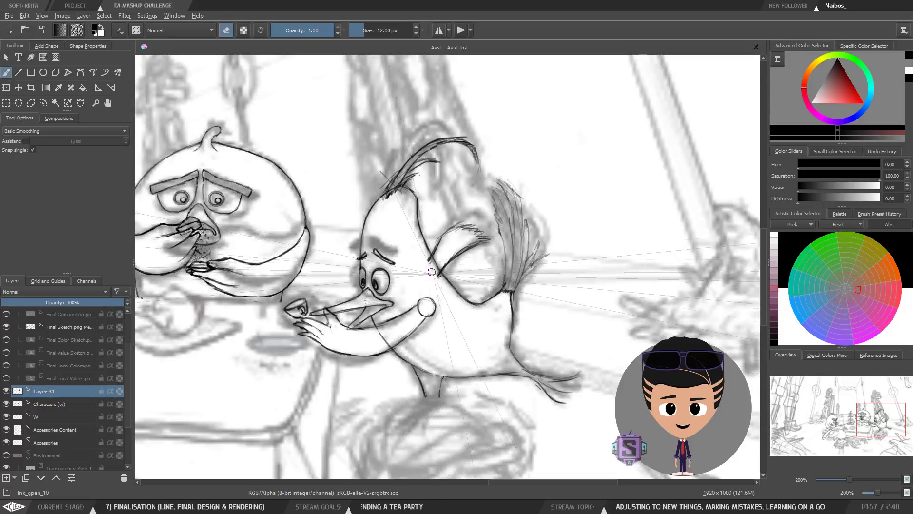
pyautogui.press('1')
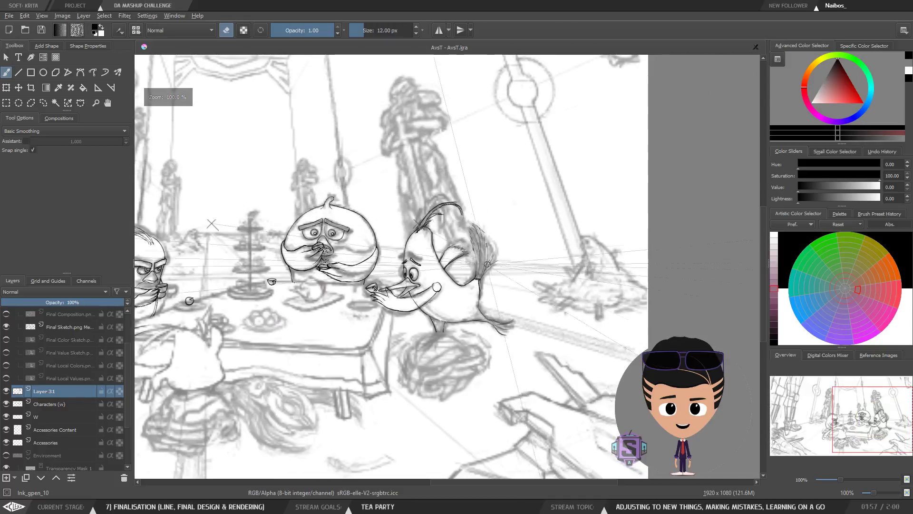
pyautogui.press('m')
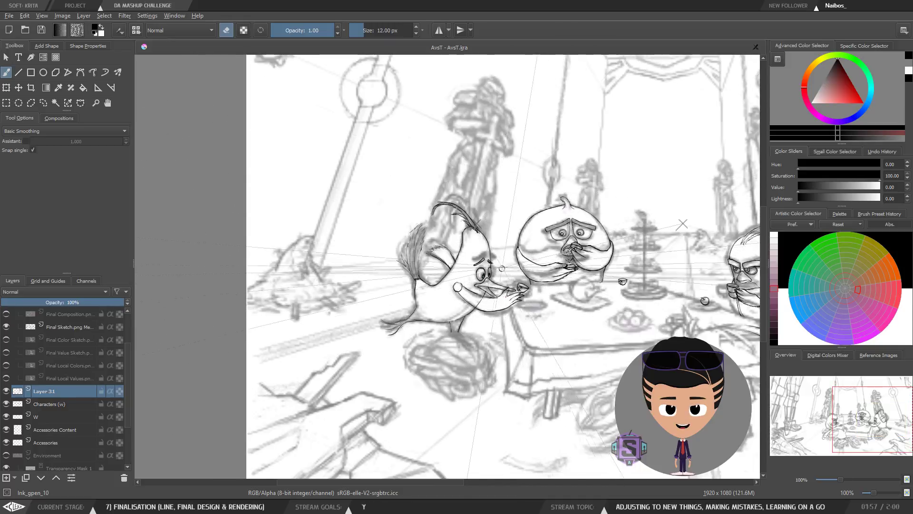
pyautogui.press('m')
pyautogui.scroll(2, 469, 304)
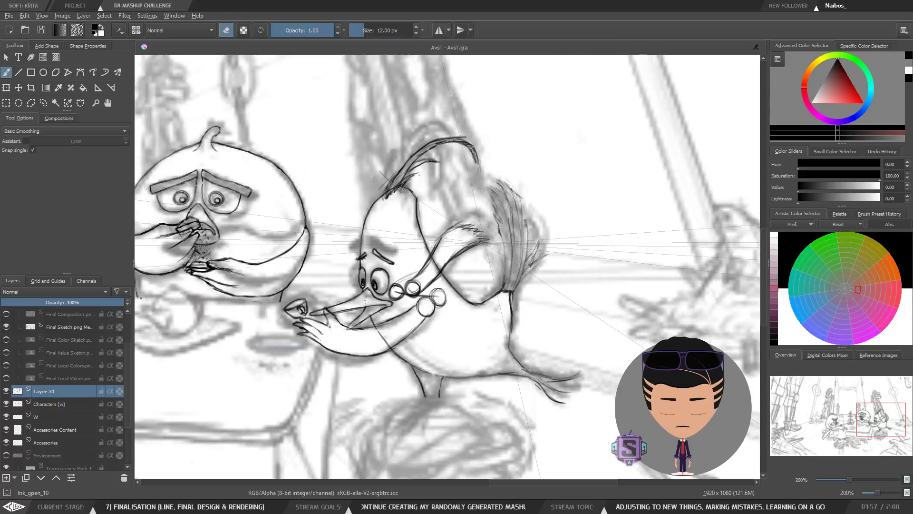
pyautogui.hotkey('ctrl', 'z')
pyautogui.hotkey('ctrl', 'z')
pyautogui.hotkey('ctrl', 'z')
# Thicken and reshape the fringed end of the raised far arm, and erase the loose strokes inside it.
pyautogui.hotkey('ctrl', '+')
pyautogui.hotkey('ctrl', '+')
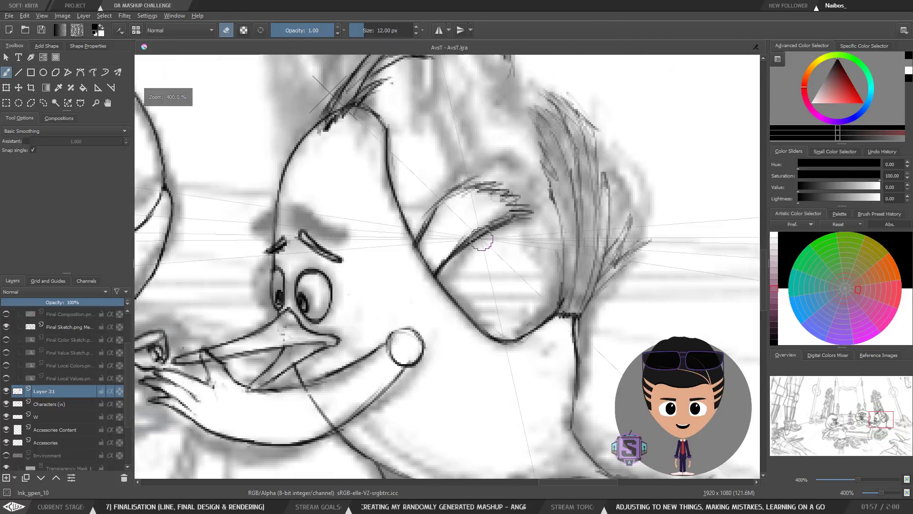
pyautogui.press('e')
pyautogui.moveTo(443, 195)
pyautogui.mouseDown()
pyautogui.moveTo(495, 175)
pyautogui.moveTo(539, 196)
pyautogui.moveTo(540, 211)
pyautogui.moveTo(477, 227)
pyautogui.mouseUp()
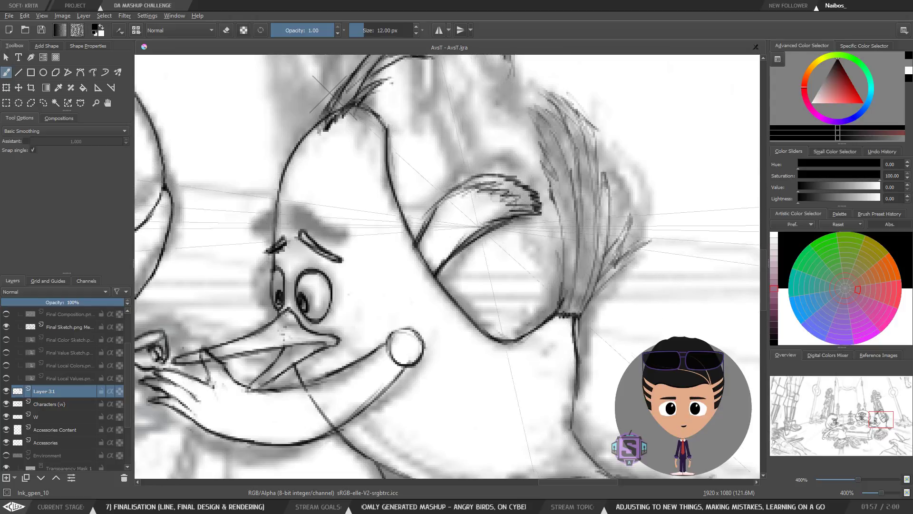
pyautogui.press('e')
pyautogui.moveTo(523, 208)
pyautogui.mouseDown()
pyautogui.moveTo(495, 204)
pyautogui.moveTo(512, 194)
pyautogui.moveTo(486, 184)
pyautogui.mouseUp()
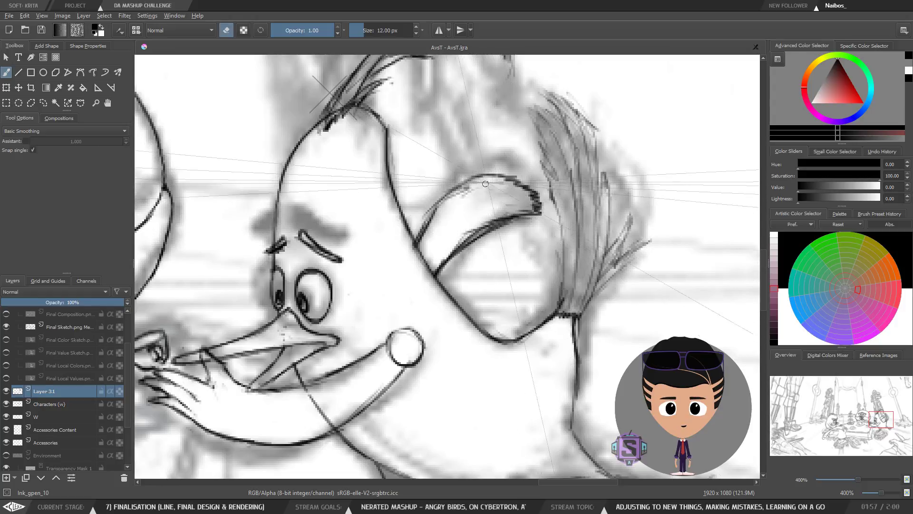
# Turn off erasing and ink several finger lines running into the end of the raised far arm.
pyautogui.press('e')
pyautogui.moveTo(536, 205)
pyautogui.mouseDown()
pyautogui.moveTo(506, 203)
pyautogui.moveTo(485, 199)
pyautogui.mouseUp()
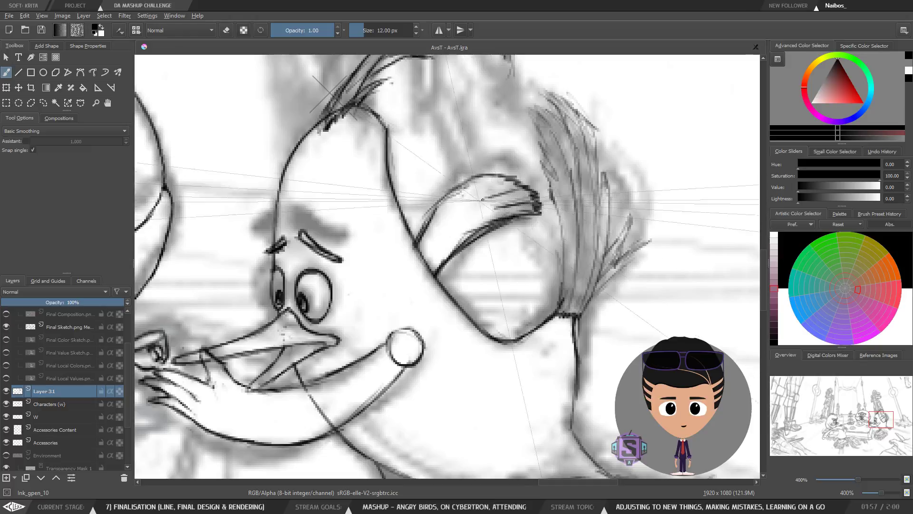
pyautogui.press('-')
pyautogui.press('-')
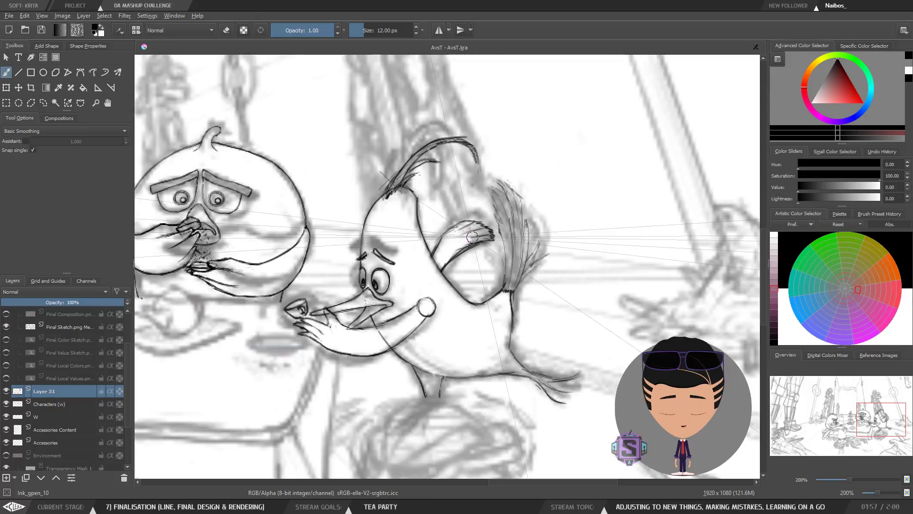
# Outline-select the hand at the end of the raised far arm and adjust its angle with a free transform.
pyautogui.scroll(-5, 473, 237)
pyautogui.scroll(5, 473, 237)
pyautogui.moveTo(476, 251)
pyautogui.mouseDown()
pyautogui.moveTo(450, 278)
pyautogui.moveTo(483, 241)
pyautogui.moveTo(447, 217)
pyautogui.moveTo(429, 232)
pyautogui.mouseUp()
pyautogui.hotkey('ctrl', 'r')
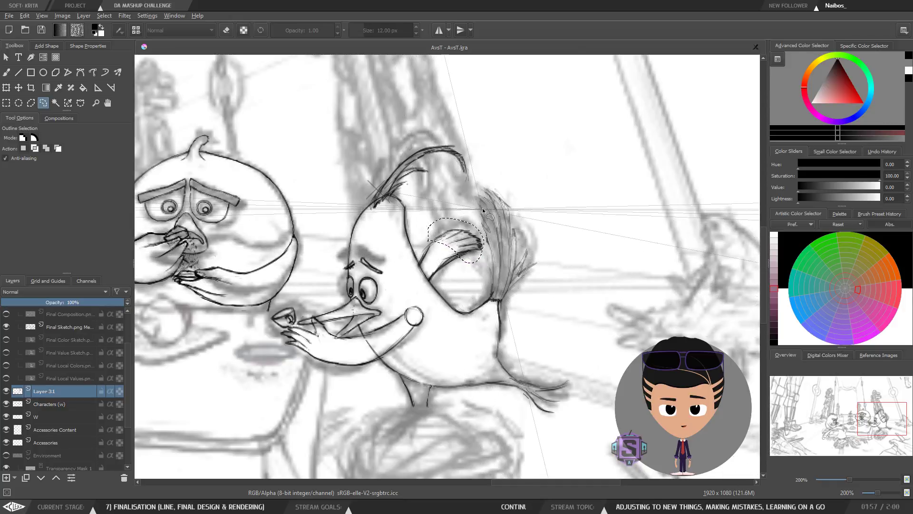
pyautogui.hotkey('ctrl', 't')
pyautogui.moveTo(483, 209)
pyautogui.mouseDown()
pyautogui.moveTo(473, 206)
pyautogui.moveTo(461, 258)
pyautogui.moveTo(414, 291)
pyautogui.moveTo(398, 259)
pyautogui.moveTo(407, 251)
pyautogui.mouseUp()
pyautogui.press('Return')
pyautogui.press('b')
pyautogui.scroll(2, 461, 258)
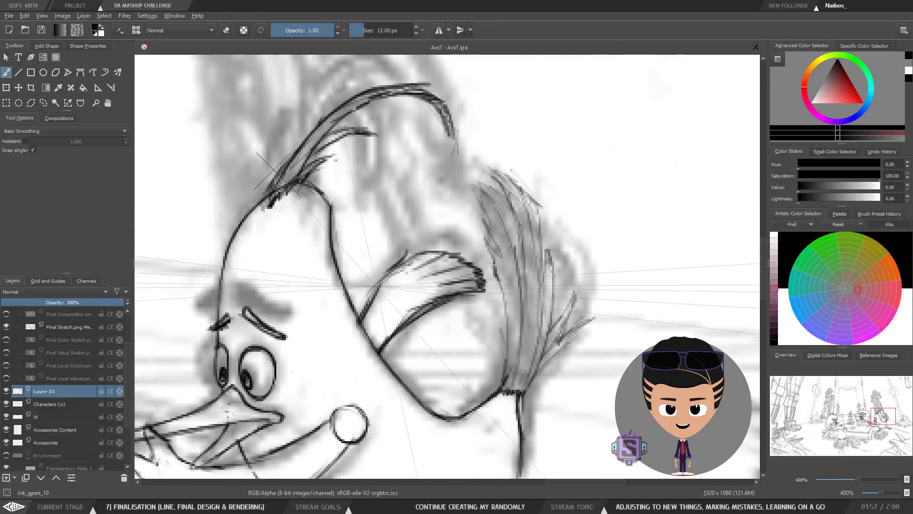
# Ink a rounded shape above the fingers of the raised far hand, checking the result mirrored and unmirrored.
pyautogui.moveTo(379, 285); pyautogui.dragTo(409, 237)
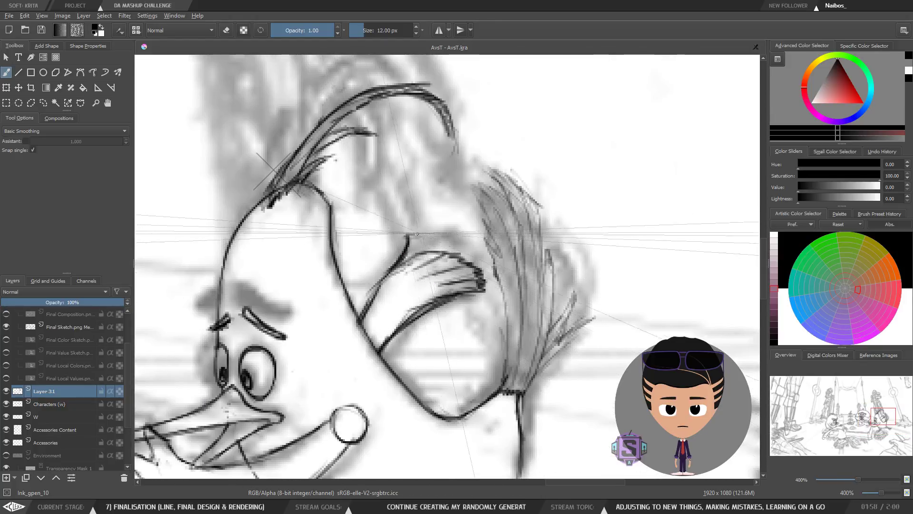
pyautogui.moveTo(409, 236)
pyautogui.mouseDown()
pyautogui.moveTo(458, 230)
pyautogui.moveTo(478, 238)
pyautogui.moveTo(474, 261)
pyautogui.moveTo(419, 291)
pyautogui.moveTo(447, 291)
pyautogui.moveTo(475, 266)
pyautogui.moveTo(480, 245)
pyautogui.moveTo(433, 245)
pyautogui.moveTo(428, 259)
pyautogui.mouseUp()
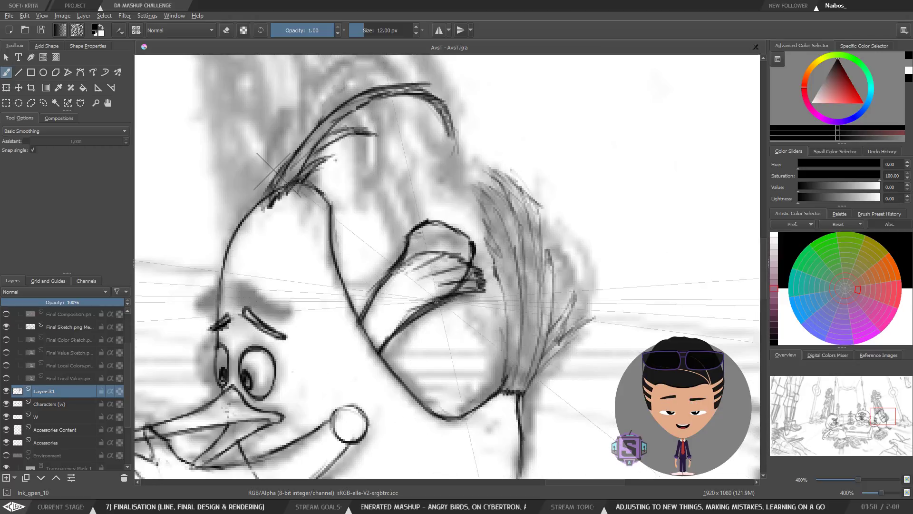
pyautogui.press('-')
pyautogui.press('-')
pyautogui.press('m')
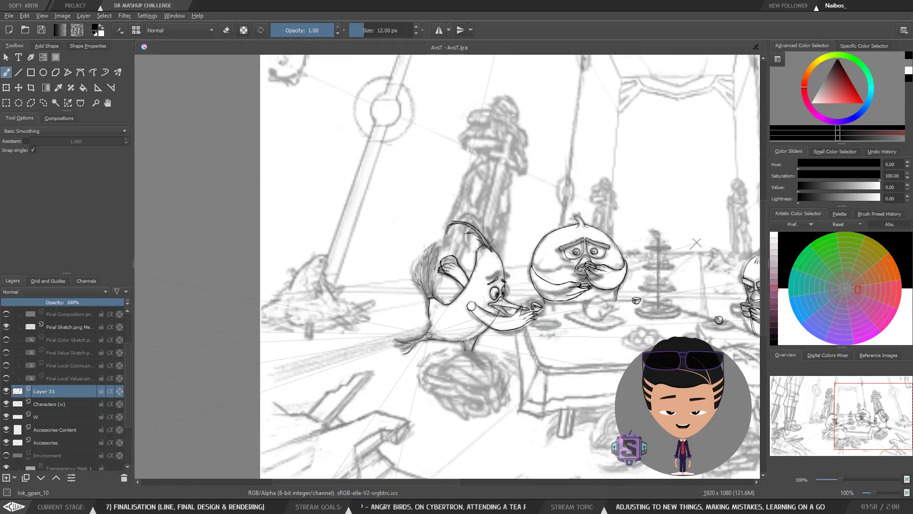
pyautogui.press('m')
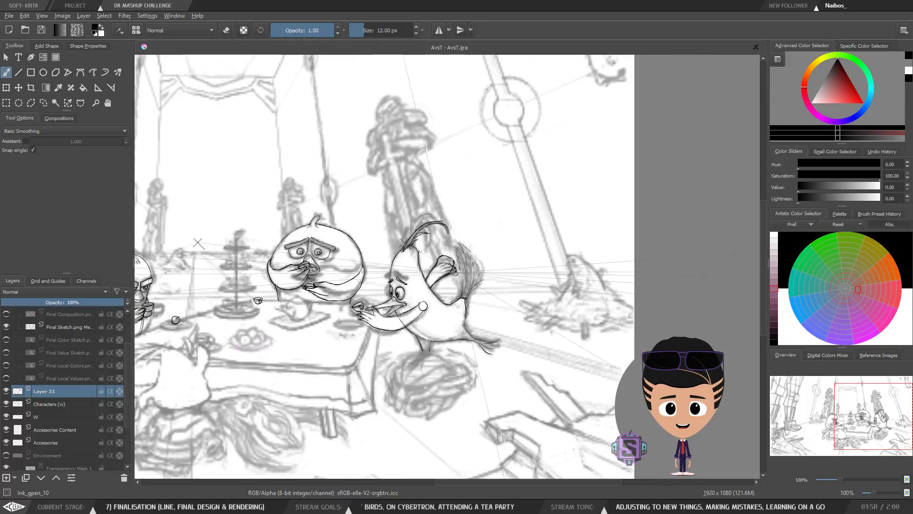
# Draw a small question mark above the raised far hand in the mirrored view, and turn mirroring off.
pyautogui.press('m')
pyautogui.scroll(2, 460, 287)
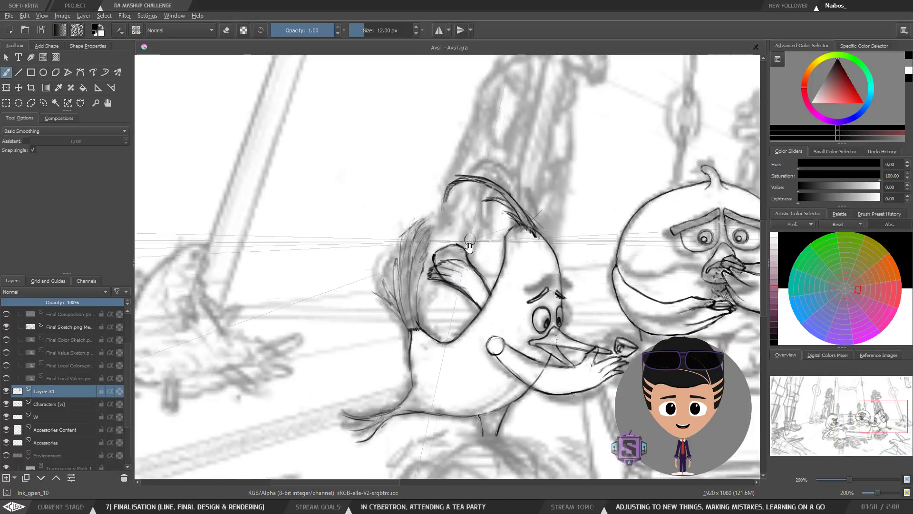
pyautogui.moveTo(470, 249); pyautogui.dragTo(406, 245)
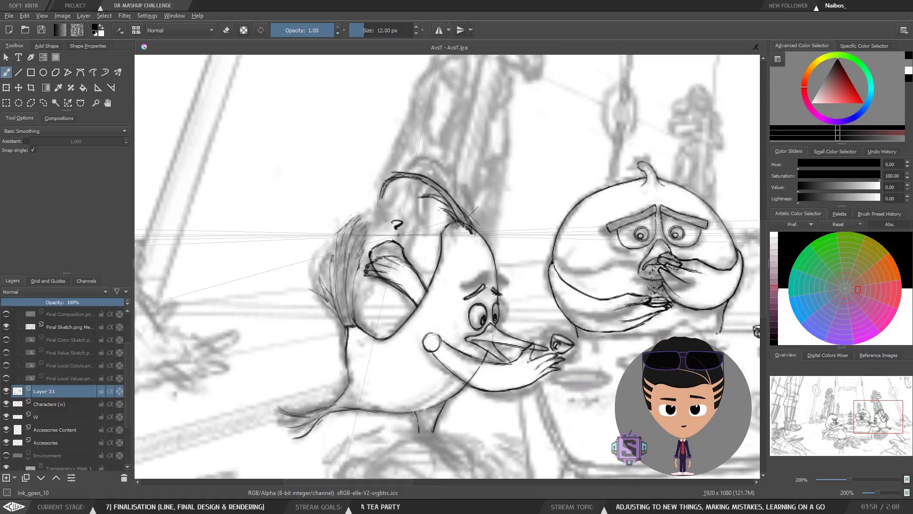
pyautogui.press('1')
pyautogui.press('+')
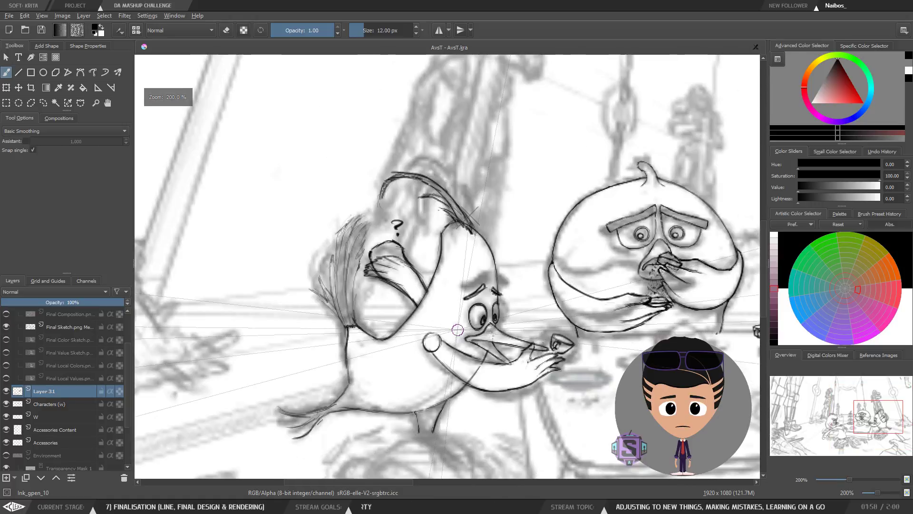
pyautogui.press('m')
pyautogui.hotkey('ctrl', 't')
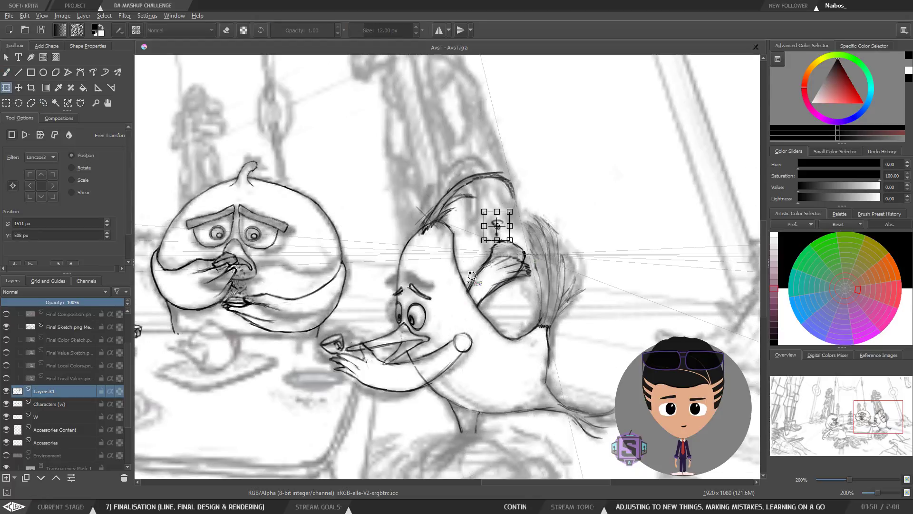
pyautogui.click(42, 32)
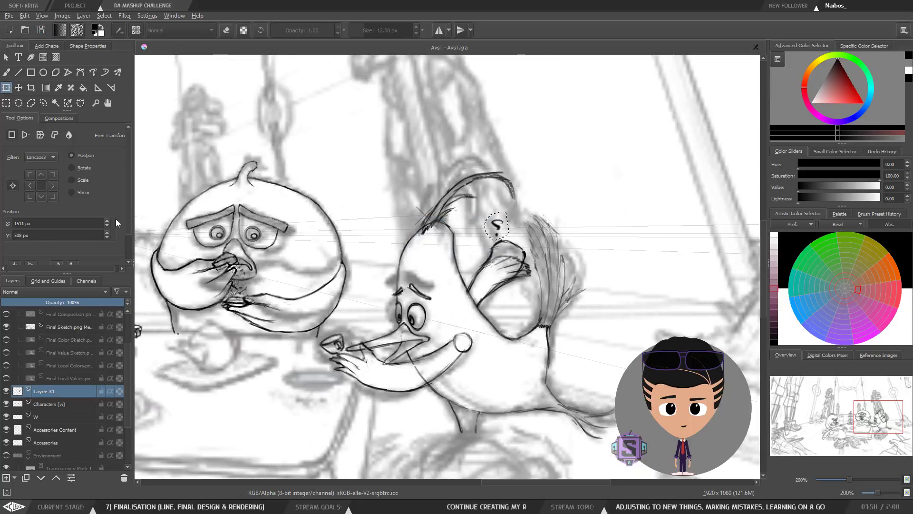
pyautogui.scroll(-2, 98, 243)
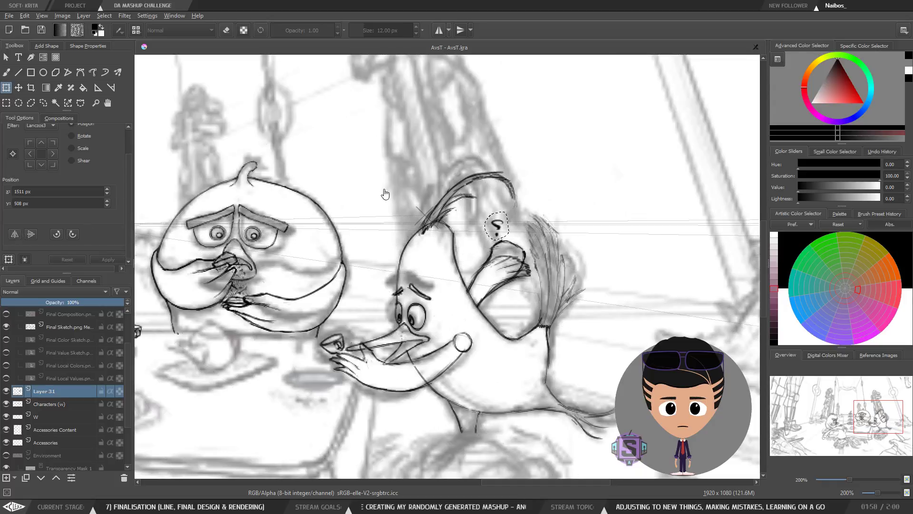
pyautogui.press('b')
pyautogui.press('-')
pyautogui.press('+')
pyautogui.press('+')
# Outline-select the question mark above the raised hand and flip it horizontally with a free transform.
pyautogui.press('l')
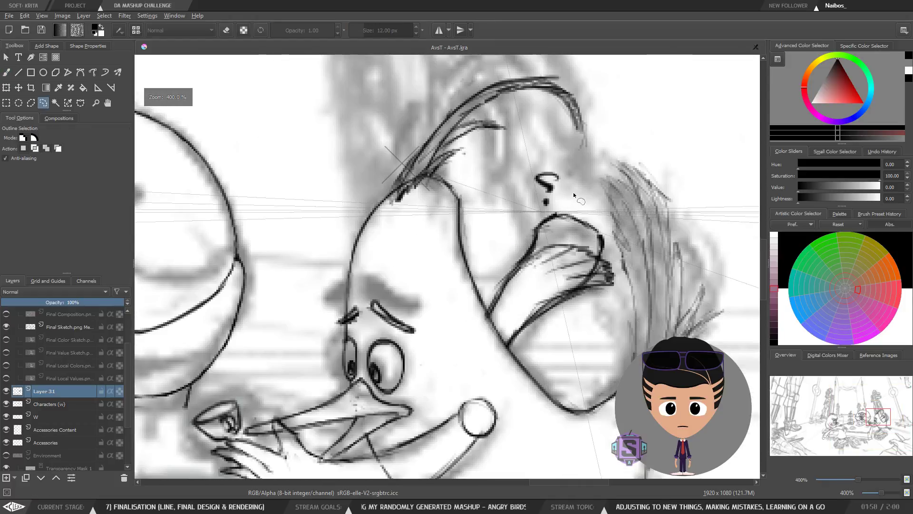
pyautogui.moveTo(570, 181)
pyautogui.mouseDown()
pyautogui.moveTo(526, 173)
pyautogui.moveTo(539, 211)
pyautogui.moveTo(607, 165)
pyautogui.mouseUp()
pyautogui.hotkey('ctrl', 't')
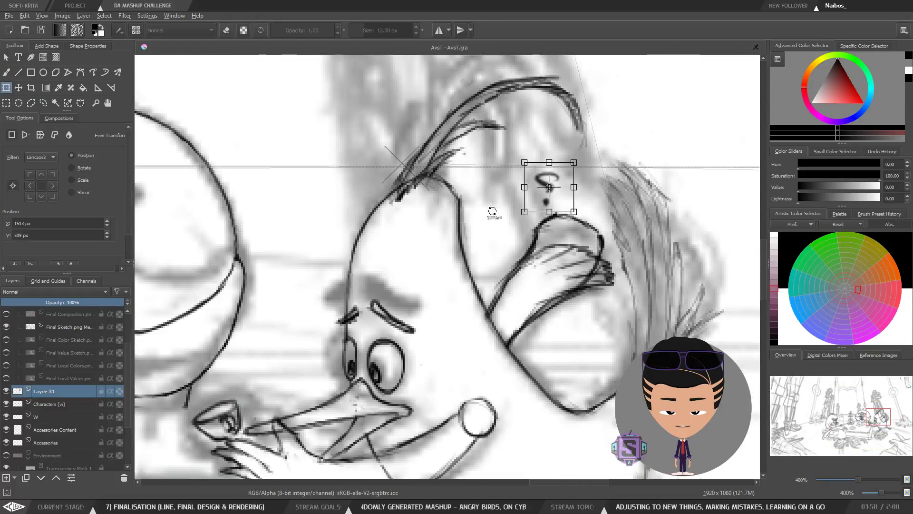
pyautogui.press('-')
pyautogui.press('b')
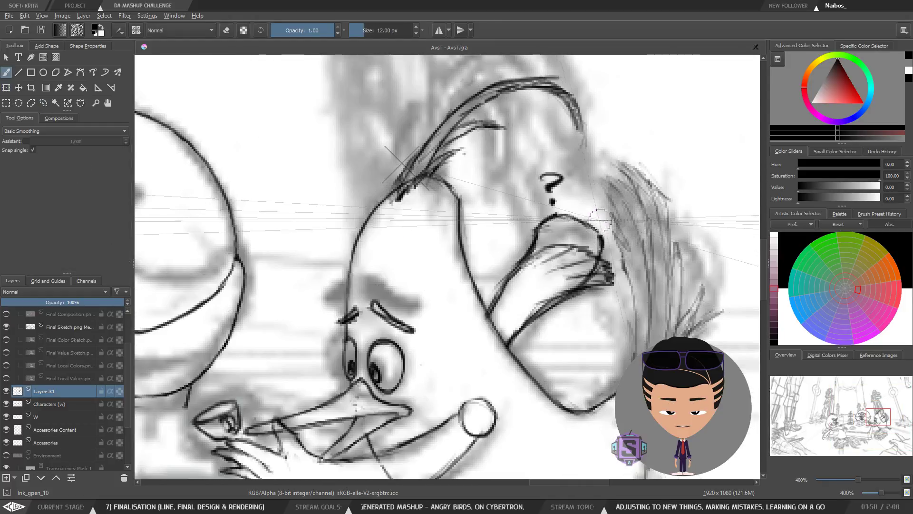
pyautogui.press('-')
pyautogui.press('-')
pyautogui.press('-')
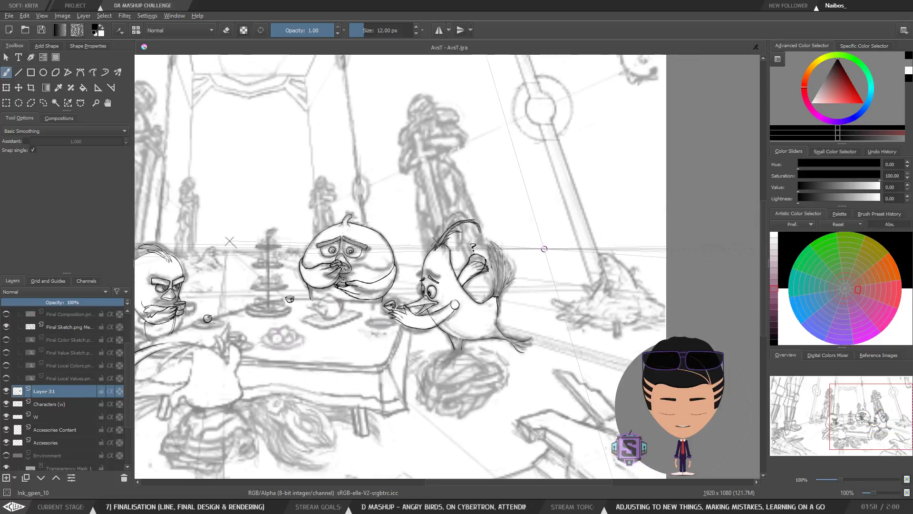
# Switch to the Characters (w) layer and ink the ankle and clawed front toes below the long-beaked bird's leg.
pyautogui.moveTo(444, 343)
pyautogui.mouseDown()
pyautogui.moveTo(508, 297)
pyautogui.moveTo(530, 261)
pyautogui.moveTo(505, 247)
pyautogui.mouseUp()
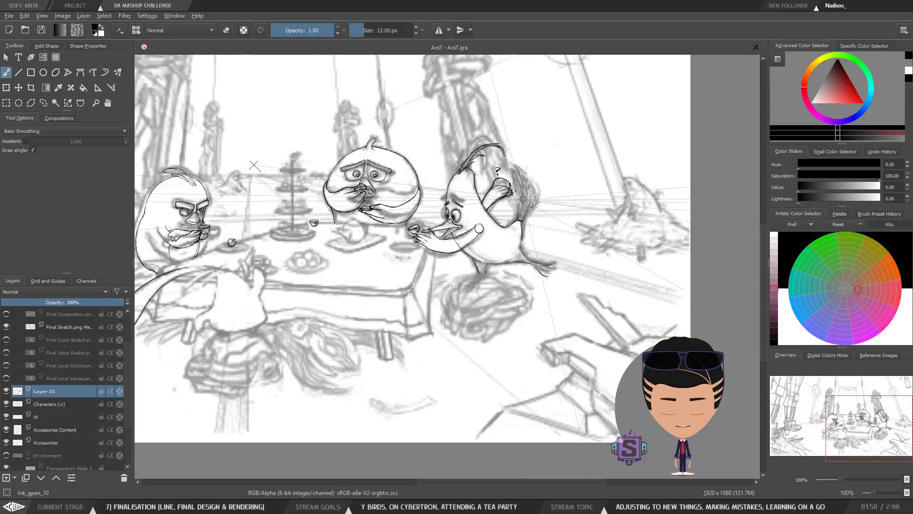
pyautogui.press('+')
pyautogui.moveTo(540, 287); pyautogui.dragTo(483, 271)
pyautogui.press('e')
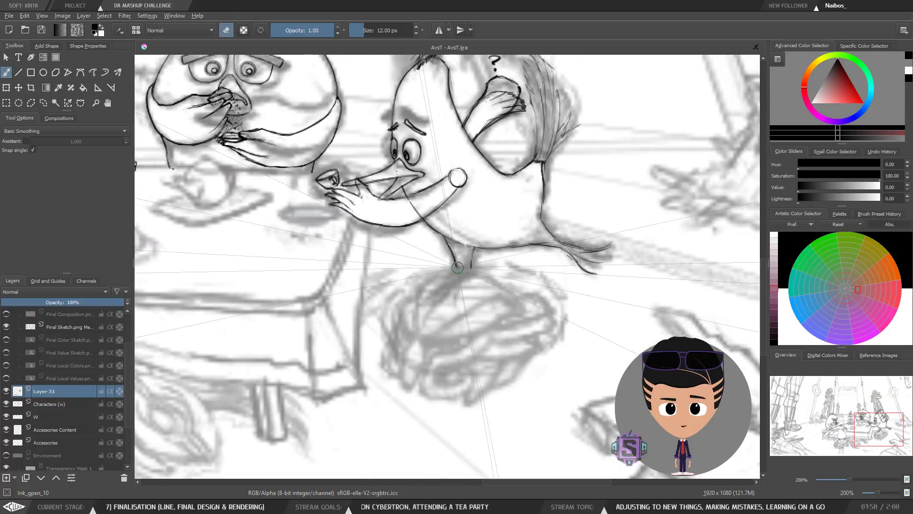
pyautogui.press('e')
pyautogui.click(55, 404)
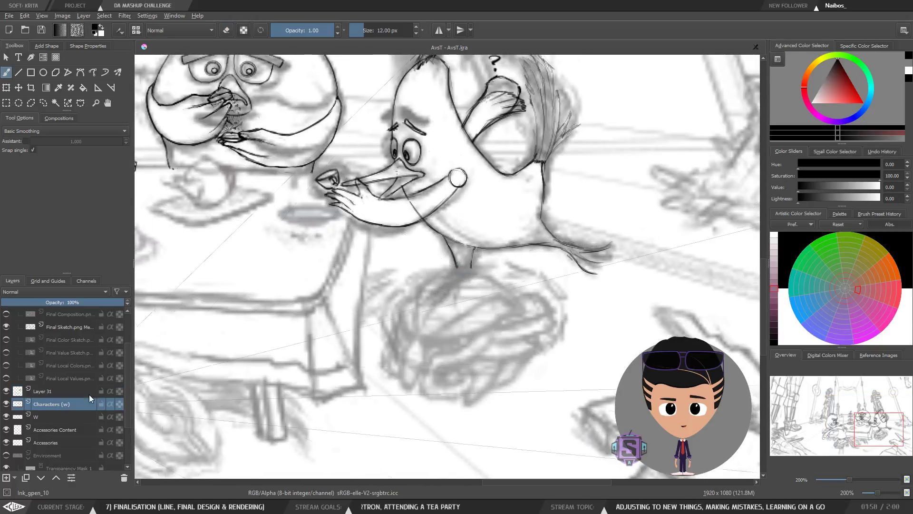
pyautogui.press('e')
pyautogui.press('e')
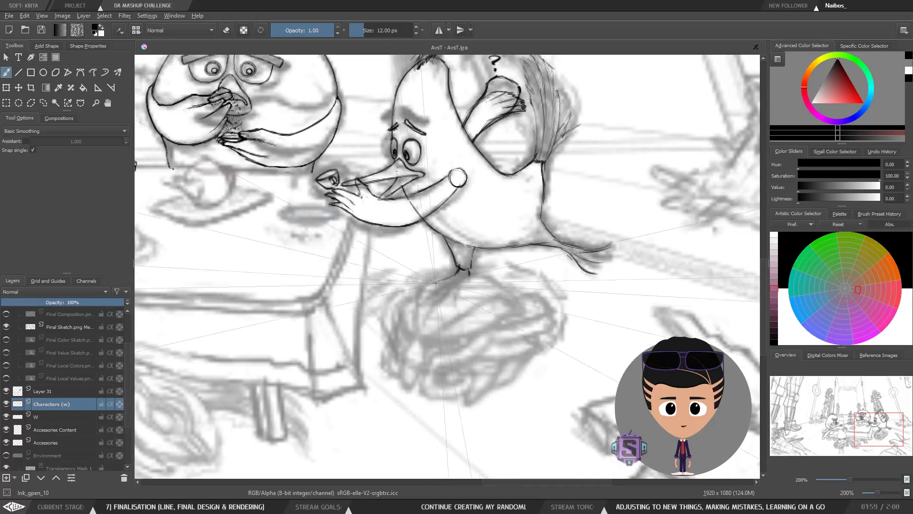
pyautogui.moveTo(425, 294); pyautogui.dragTo(453, 275)
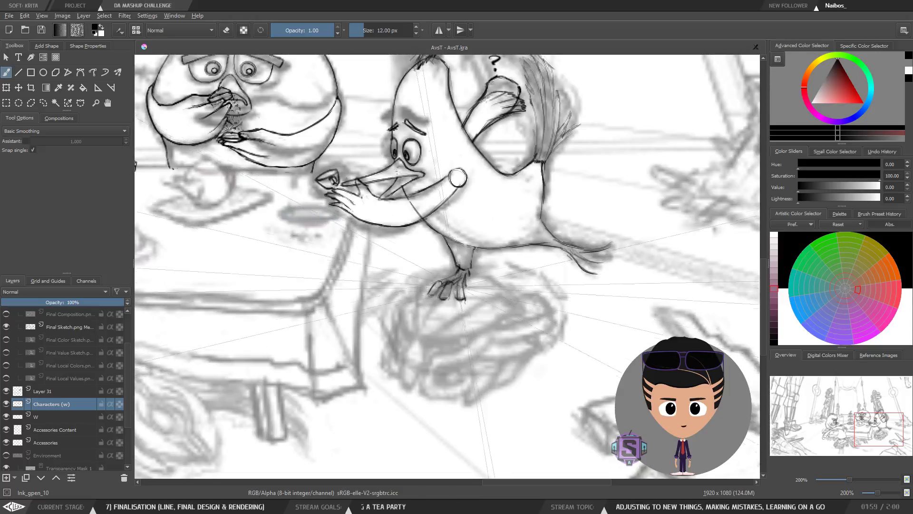
# Mirror the view, outline-select the inked foot and rotate it slightly about the ankle.
pyautogui.press('1')
pyautogui.press('+')
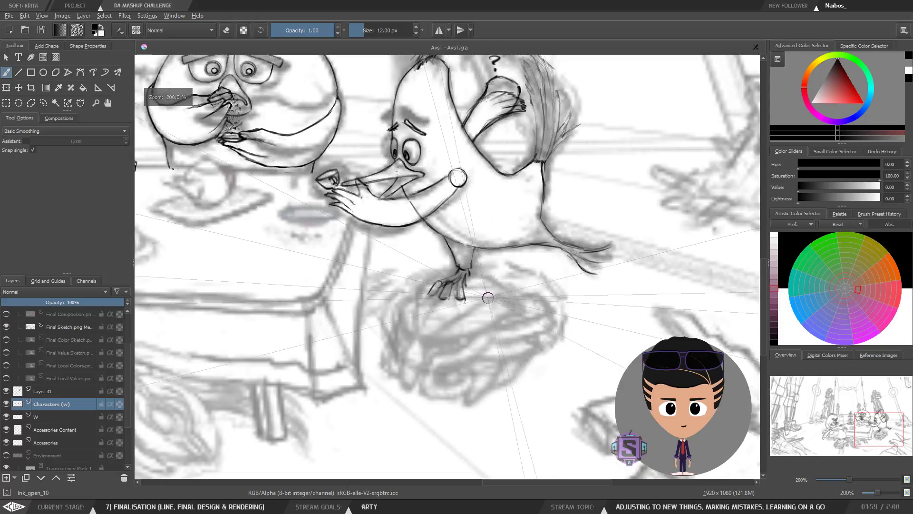
pyautogui.press('m')
pyautogui.press('-')
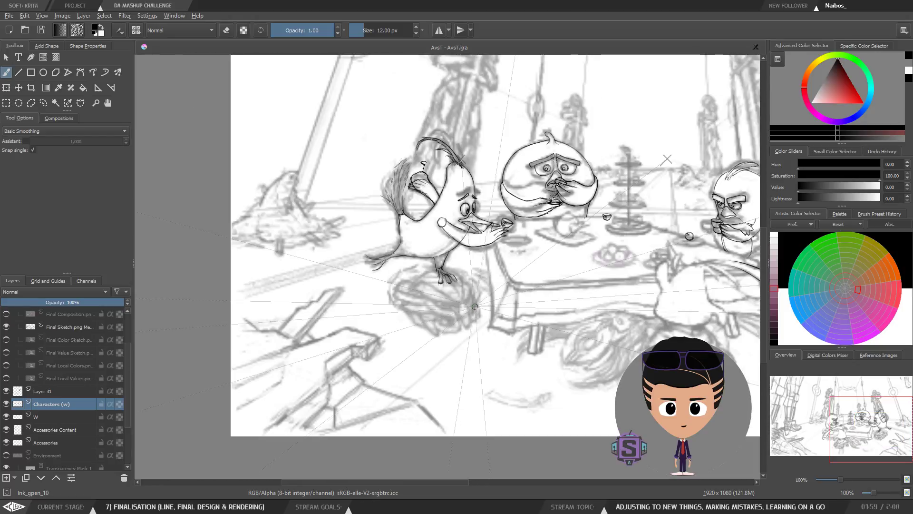
pyautogui.press('+')
pyautogui.press('l')
pyautogui.moveTo(456, 308)
pyautogui.mouseDown()
pyautogui.moveTo(475, 287)
pyautogui.moveTo(448, 272)
pyautogui.moveTo(420, 271)
pyautogui.moveTo(417, 318)
pyautogui.mouseUp()
pyautogui.hotkey('ctrl', 't')
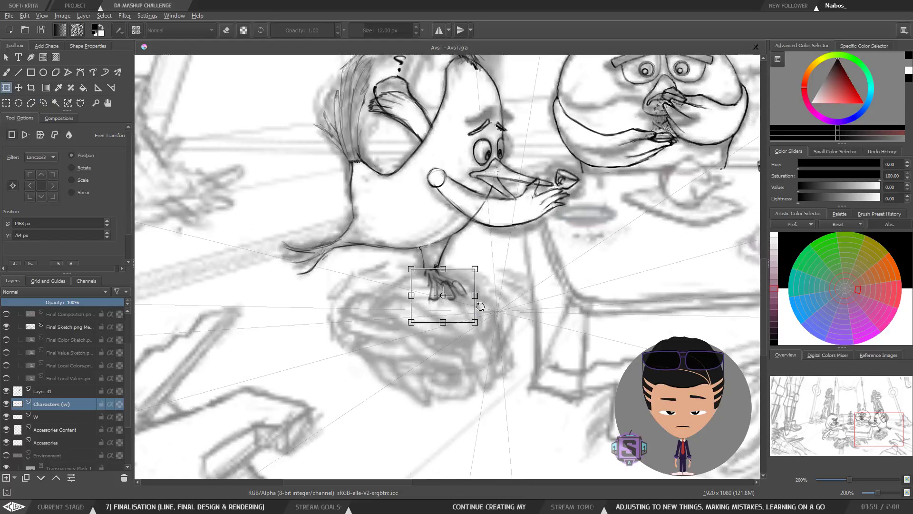
pyautogui.moveTo(480, 307)
pyautogui.mouseDown()
pyautogui.moveTo(481, 297)
pyautogui.moveTo(470, 298)
pyautogui.mouseUp()
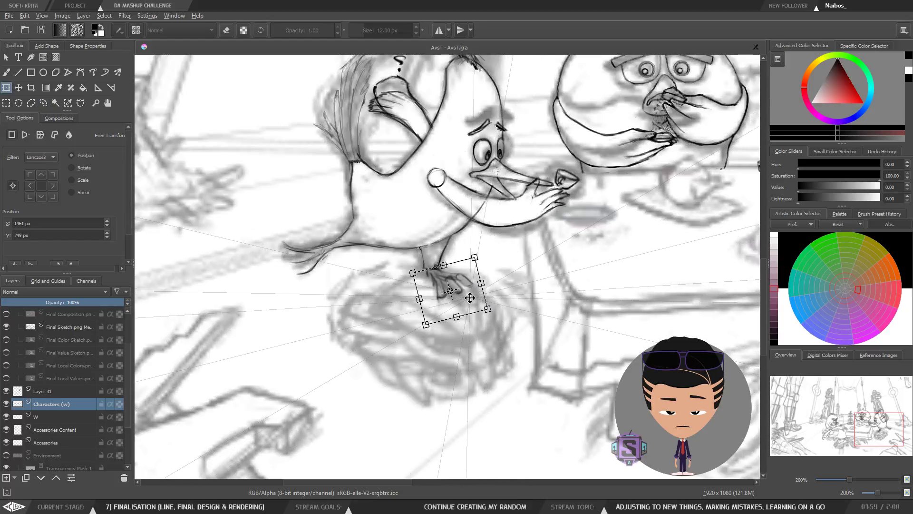
pyautogui.press('Return')
pyautogui.press('b')
pyautogui.press('1')
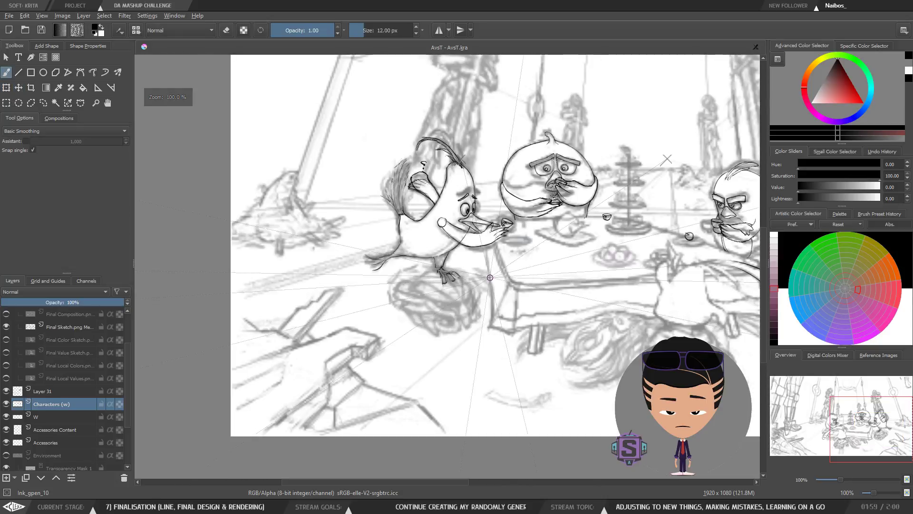
# Try another slight transform of the outline-selected foot.
pyautogui.hotkey('ctrl', '+')
pyautogui.press('l')
pyautogui.moveTo(468, 312)
pyautogui.mouseDown()
pyautogui.moveTo(479, 279)
pyautogui.moveTo(437, 268)
pyautogui.moveTo(418, 293)
pyautogui.mouseUp()
pyautogui.hotkey('ctrl', 't')
pyautogui.moveTo(501, 304); pyautogui.dragTo(511, 300)
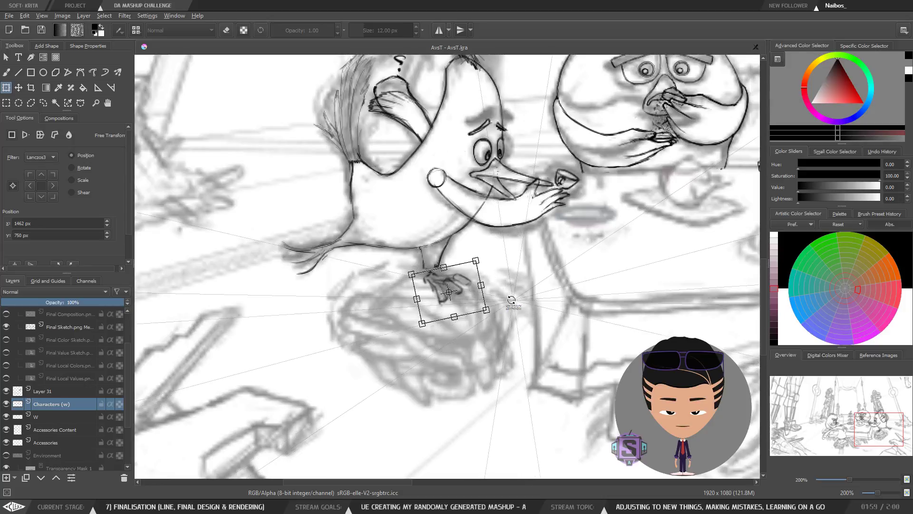
pyautogui.press('Return')
pyautogui.press('b')
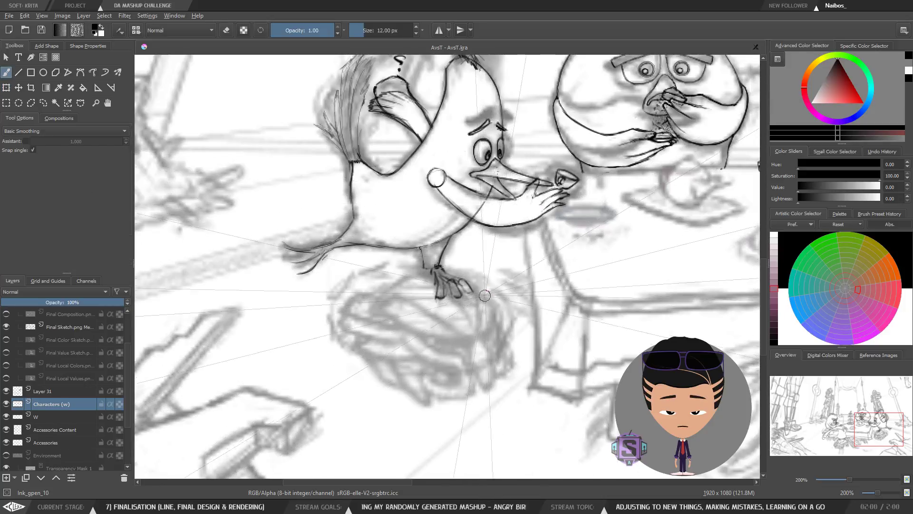
pyautogui.hotkey('ctrl', 'z')
pyautogui.hotkey('ctrl', 'z')
pyautogui.hotkey('ctrl', 'shift', 'a')
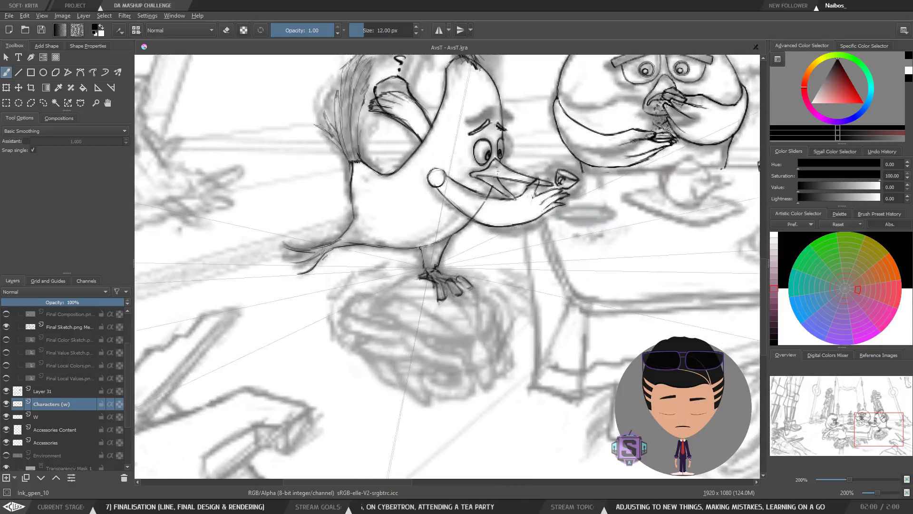
# Turn off mirroring and refine the foot's rear toe with ink and eraser strokes.
pyautogui.press('m')
pyautogui.press('1')
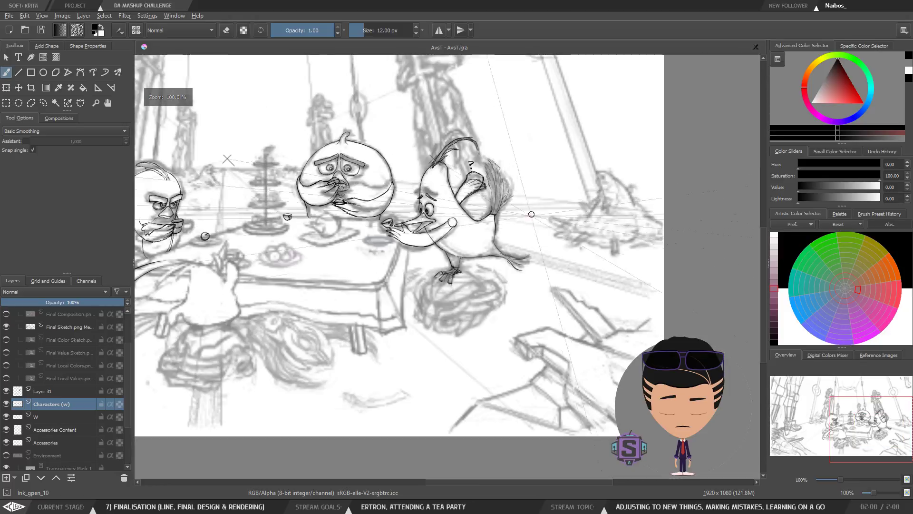
pyautogui.scroll(3, 531, 214)
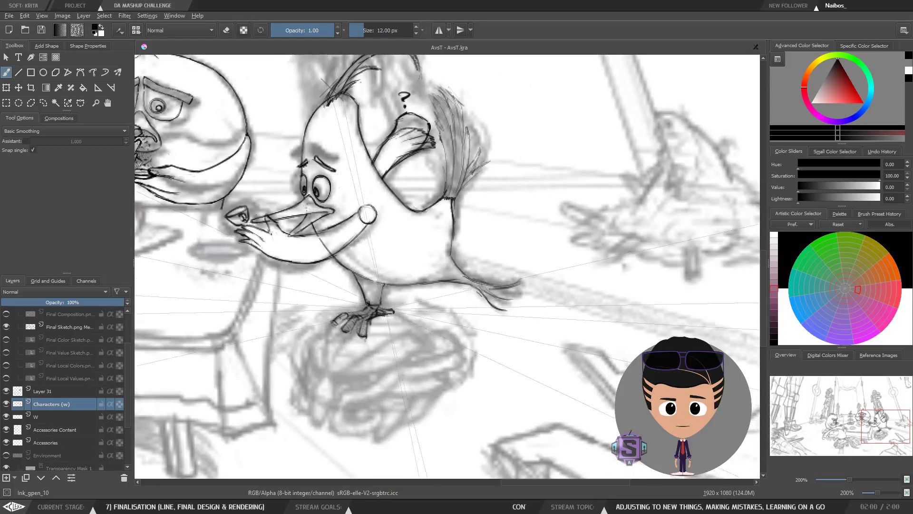
pyautogui.press('e')
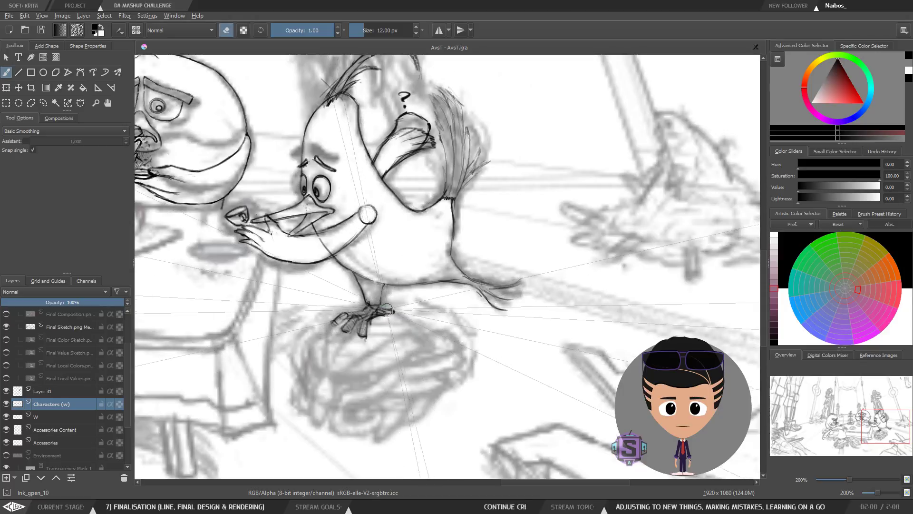
pyautogui.press('e')
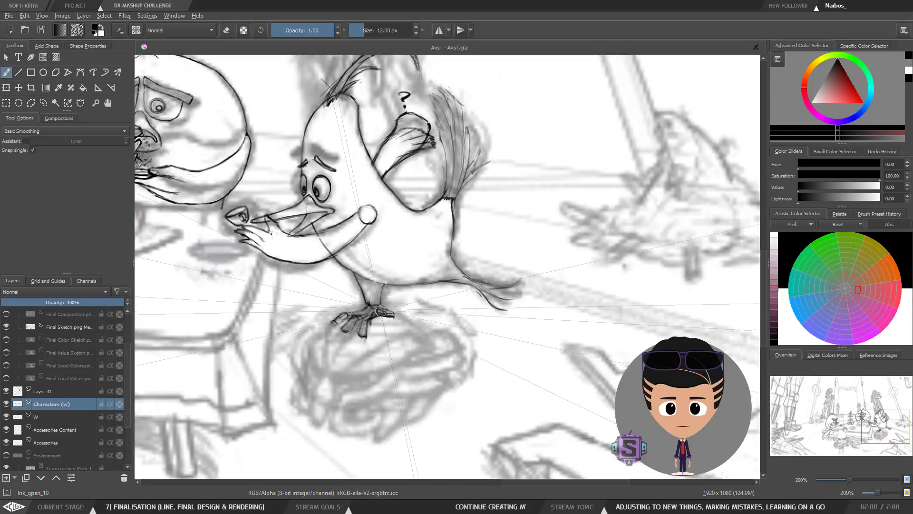
# Clean up the rear toe of the long-beaked bird's standing foot with eraser and ink strokes.
pyautogui.press('e')
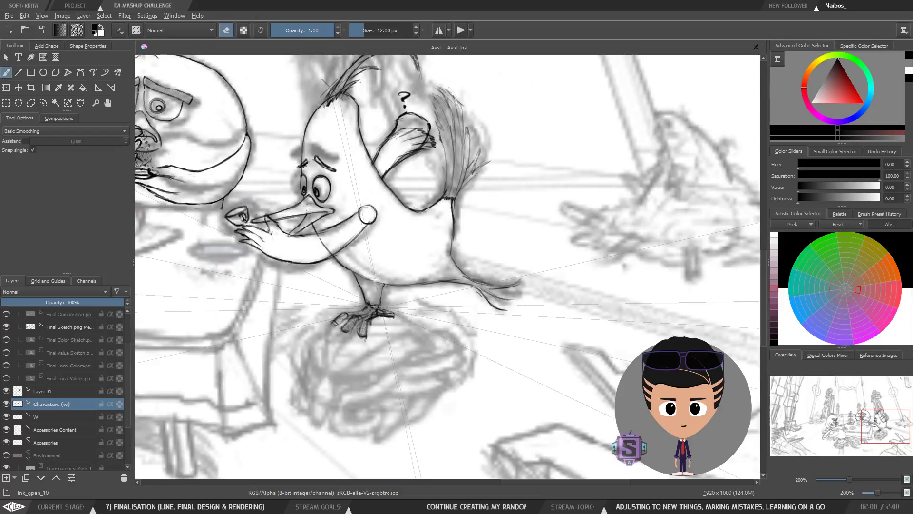
pyautogui.press('e')
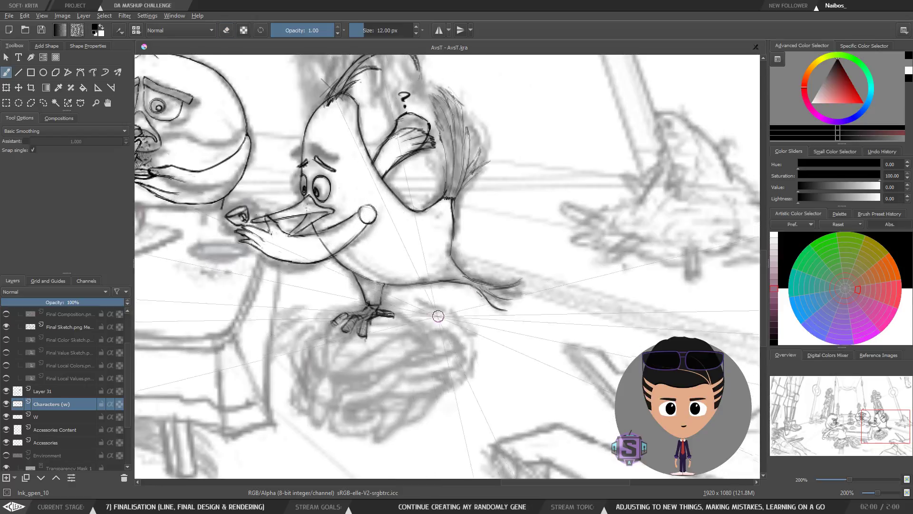
pyautogui.scroll(-4, 438, 316)
pyautogui.scroll(4, 436, 326)
# Try inking spread clawed toes at the end of the long-beaked bird's trailing rear limb and check them mirrored.
pyautogui.moveTo(436, 326); pyautogui.dragTo(394, 336)
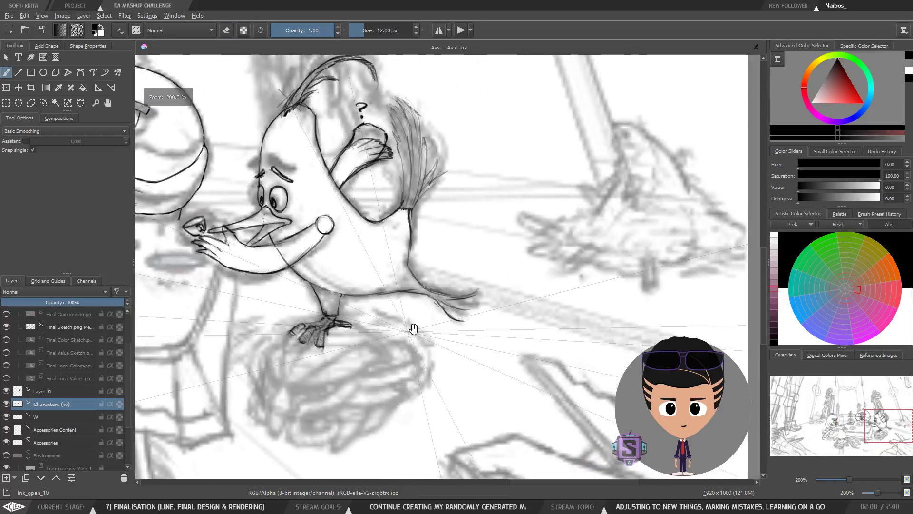
pyautogui.press('e')
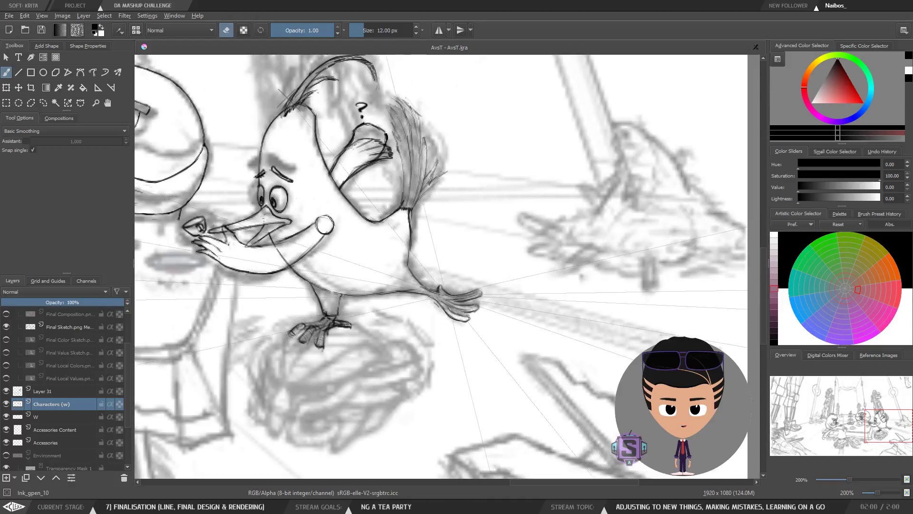
pyautogui.hotkey('ctrl', '-')
pyautogui.press('m')
pyautogui.press('m')
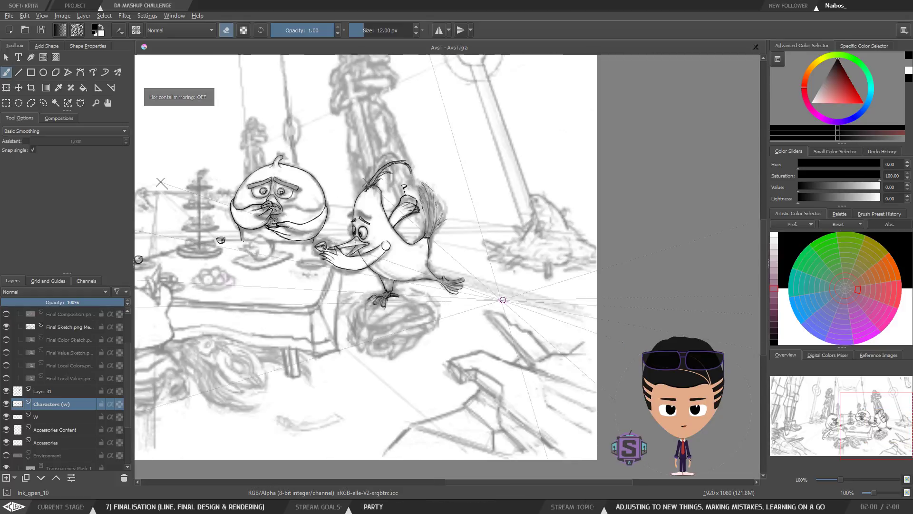
pyautogui.hotkey('ctrl', '+')
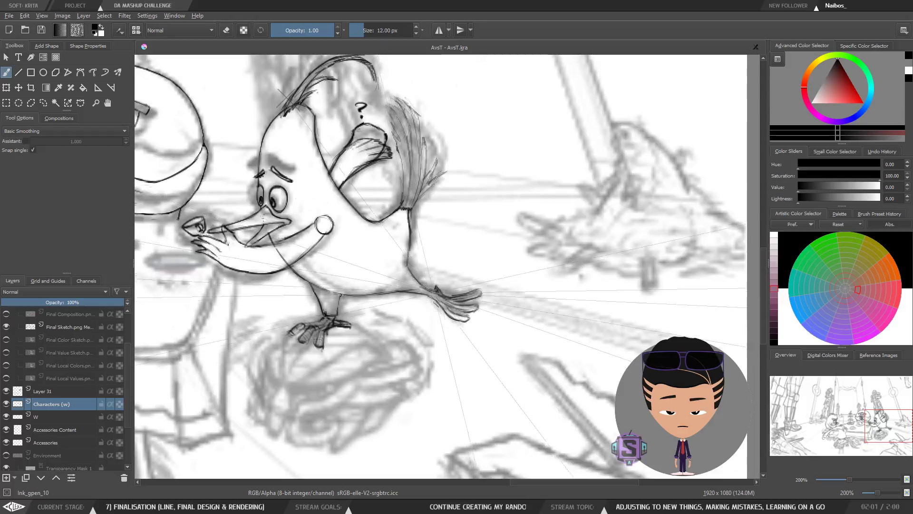
pyautogui.press('1')
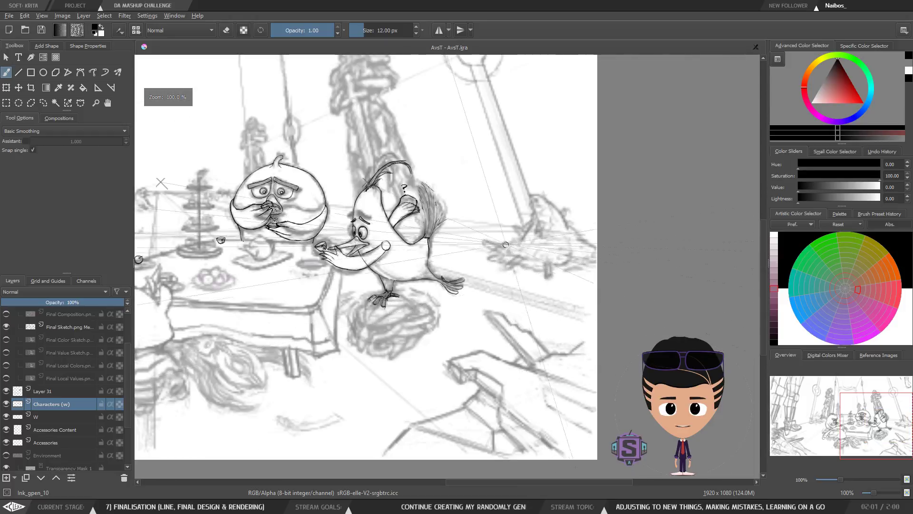
pyautogui.press('m')
pyautogui.press('m')
pyautogui.press('2')
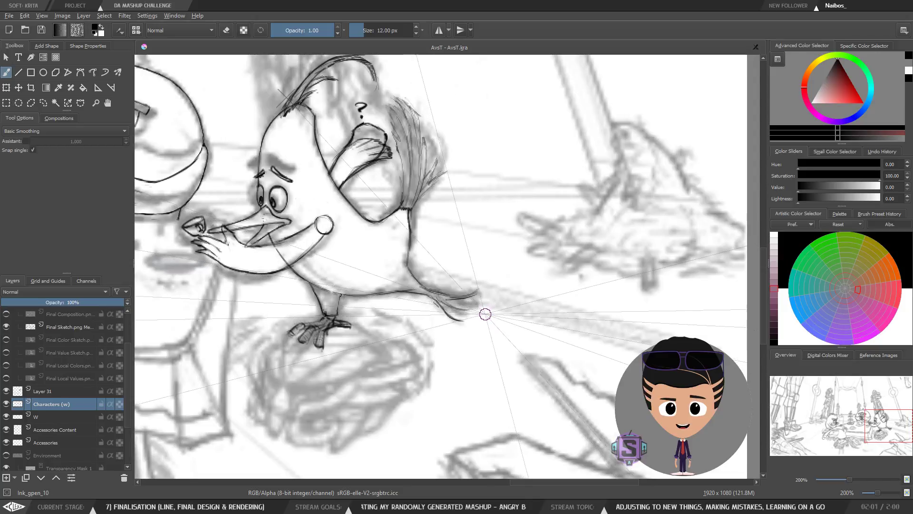
# Check the long-beaked bird in mirrored view and refine the standing foot's toes with ink and eraser strokes.
pyautogui.press('1')
pyautogui.press('m')
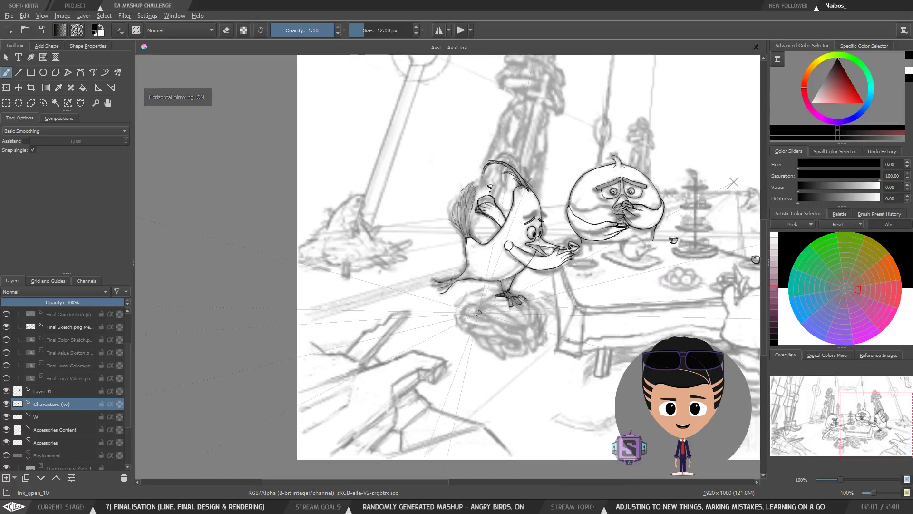
pyautogui.press('m')
pyautogui.press('2')
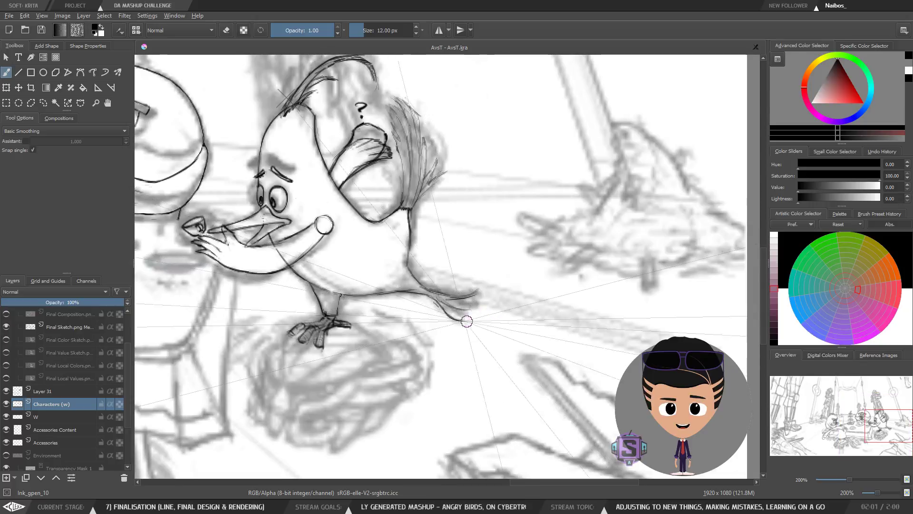
pyautogui.hscroll(-3, 382, 335)
pyautogui.press('e')
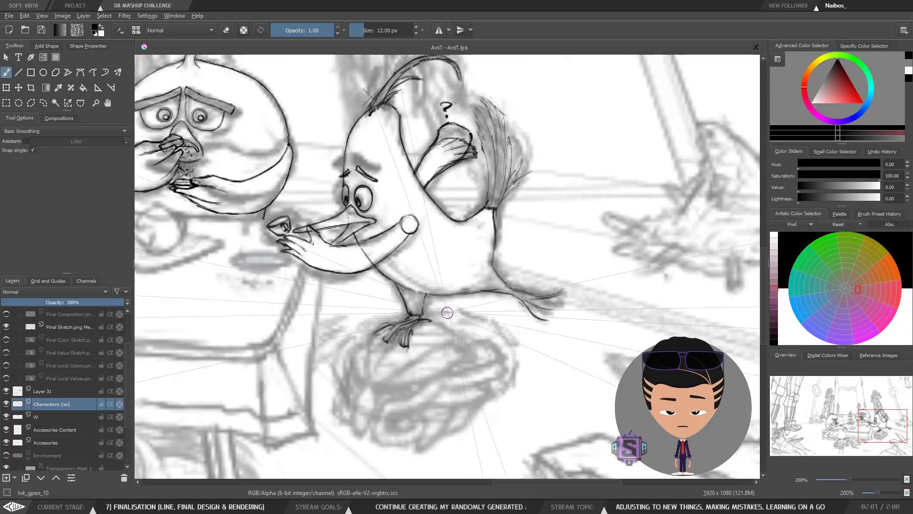
# Erase the circle at the long-beaked bird's near shoulder on Layer 31 with a 16 px eraser.
pyautogui.press('1')
pyautogui.press('m')
pyautogui.press('m')
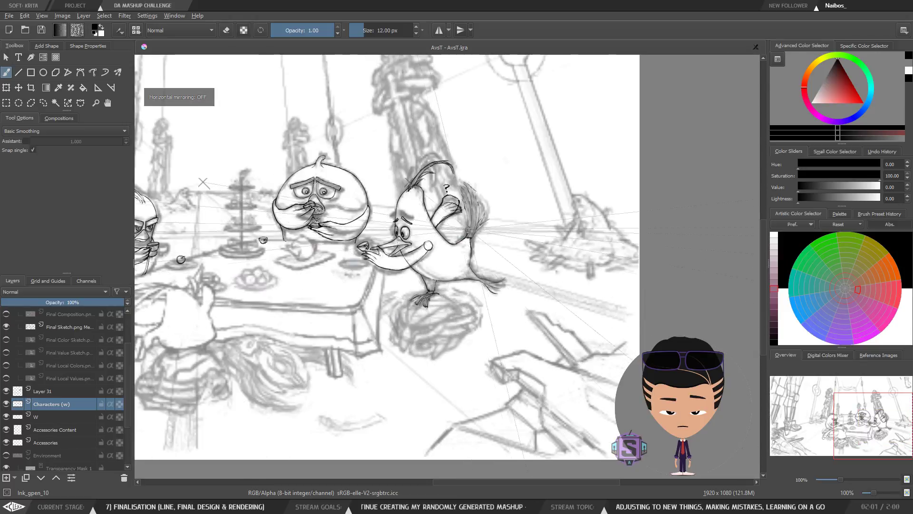
pyautogui.moveTo(437, 300); pyautogui.dragTo(508, 306)
pyautogui.hotkey('ctrl', '+')
pyautogui.hotkey('ctrl', '+')
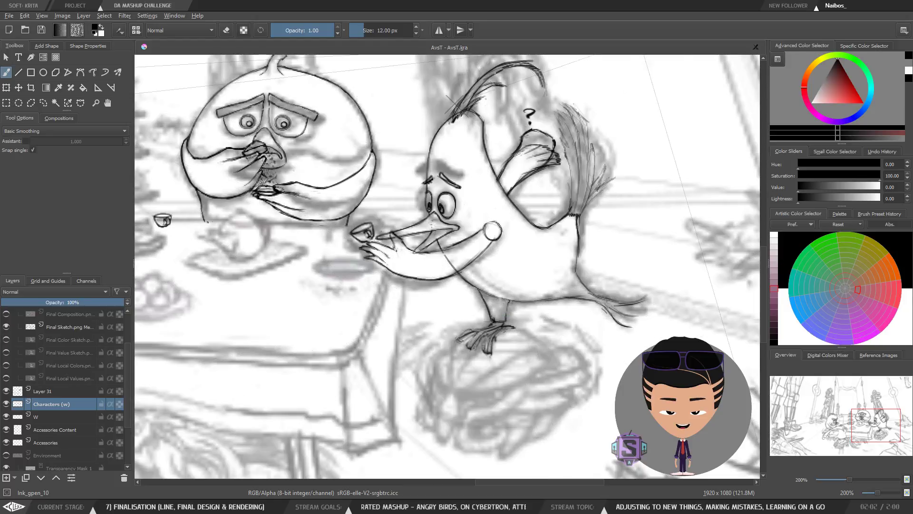
pyautogui.hotkey('ctrl', '-')
pyautogui.hotkey('ctrl', '+')
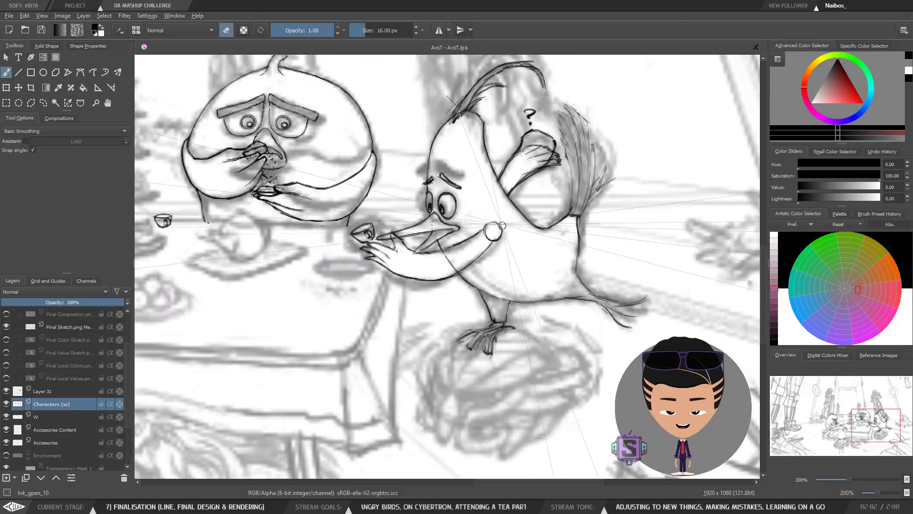
pyautogui.click(71, 391)
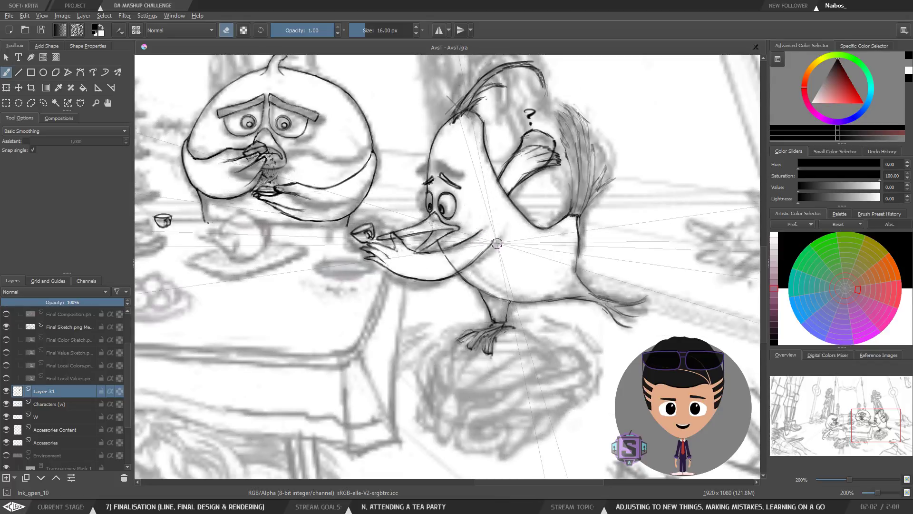
# Examine the inked birds within the whole scene at 100% zoom, both normally and mirrored.
pyautogui.press('1')
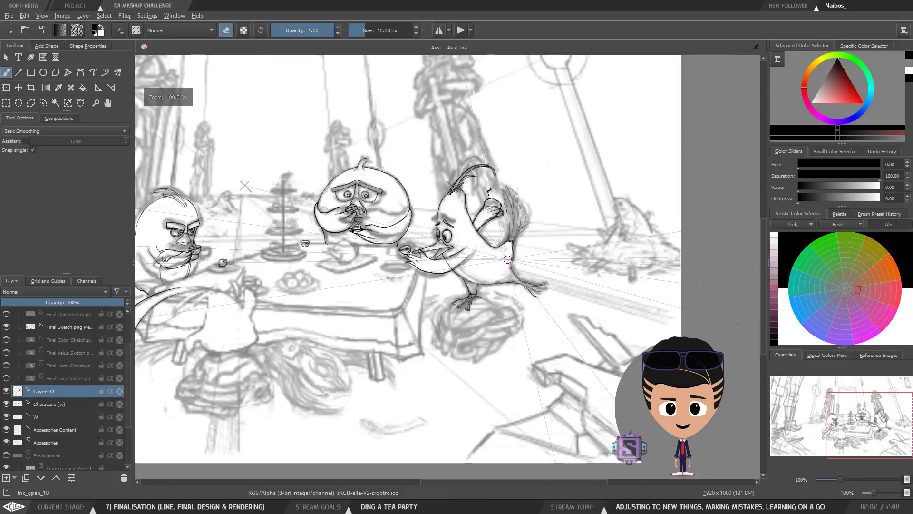
pyautogui.press('-')
pyautogui.press('+')
pyautogui.moveTo(447, 299); pyautogui.dragTo(513, 299)
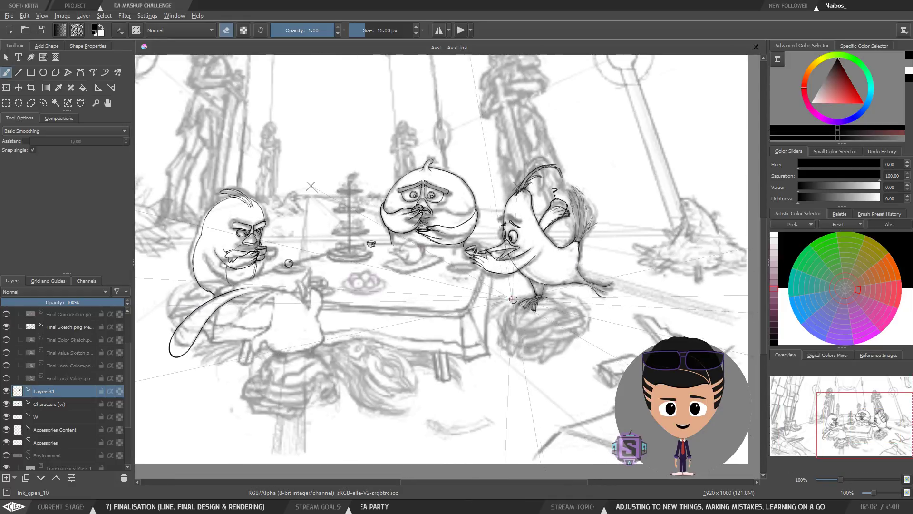
pyautogui.press('m')
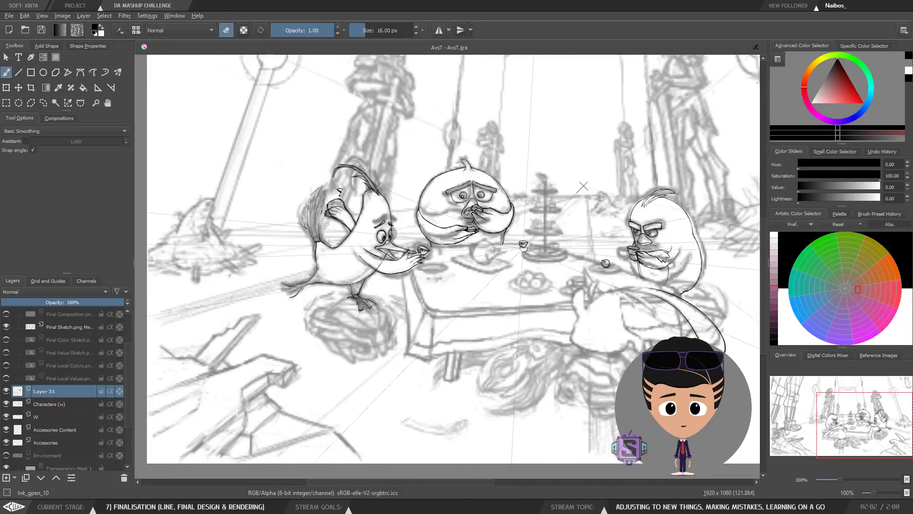
pyautogui.press('m')
pyautogui.press('+')
pyautogui.press('1')
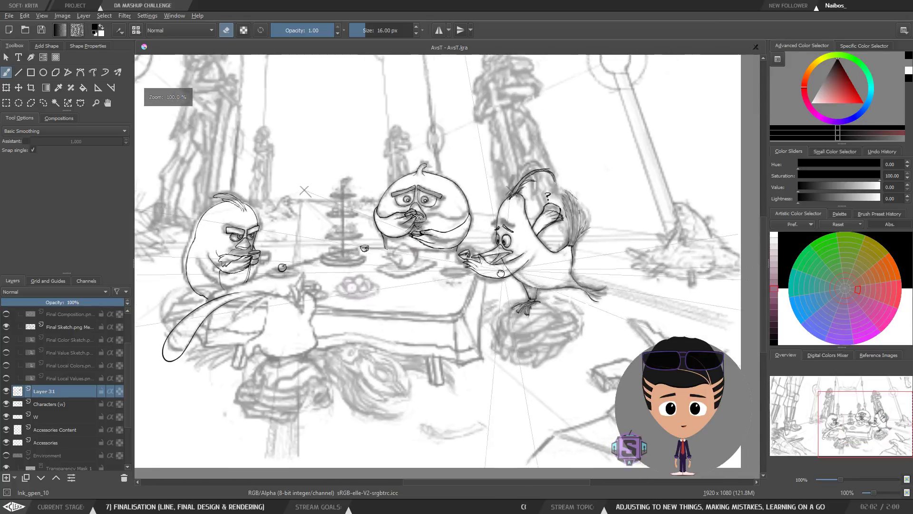
pyautogui.moveTo(501, 273); pyautogui.dragTo(456, 280)
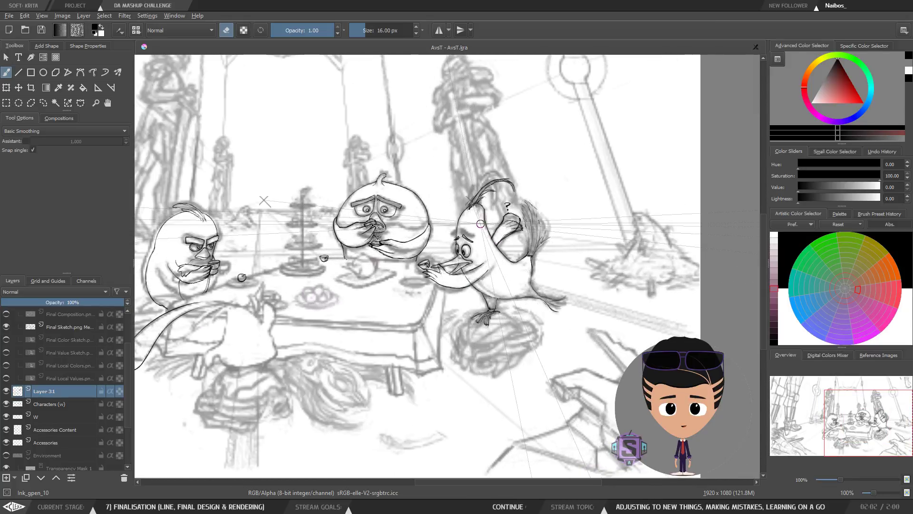
pyautogui.press('+')
pyautogui.press('+')
pyautogui.moveTo(523, 302); pyautogui.dragTo(477, 310)
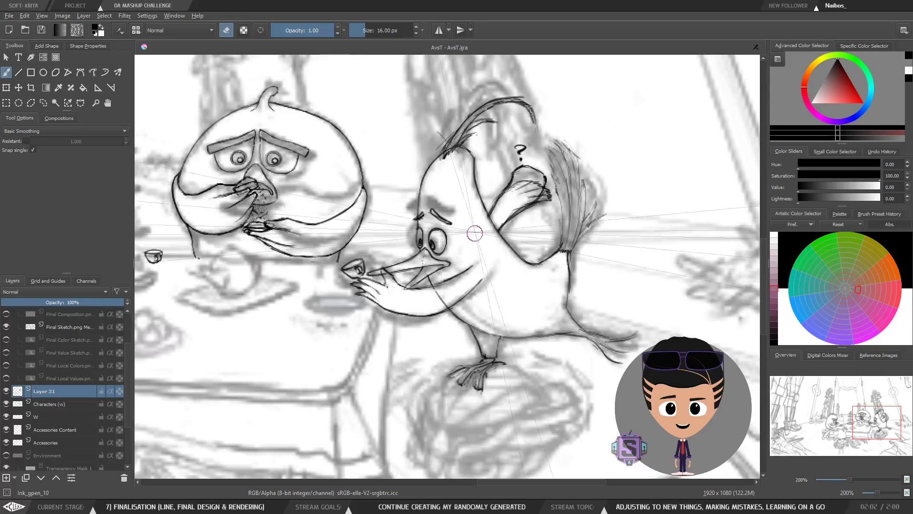
# Switch to the Characters (w) layer and look over the three inked birds around the table.
pyautogui.press('pagedown')
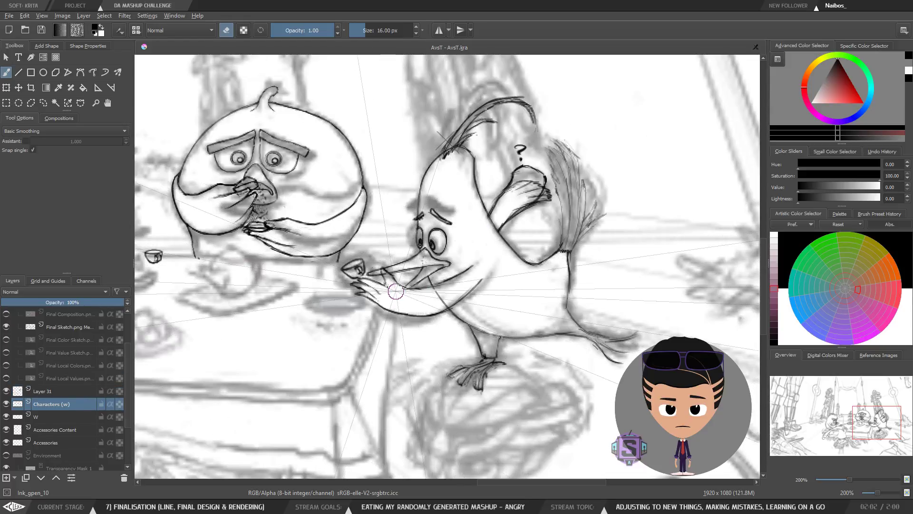
pyautogui.moveTo(320, 340); pyautogui.dragTo(629, 317)
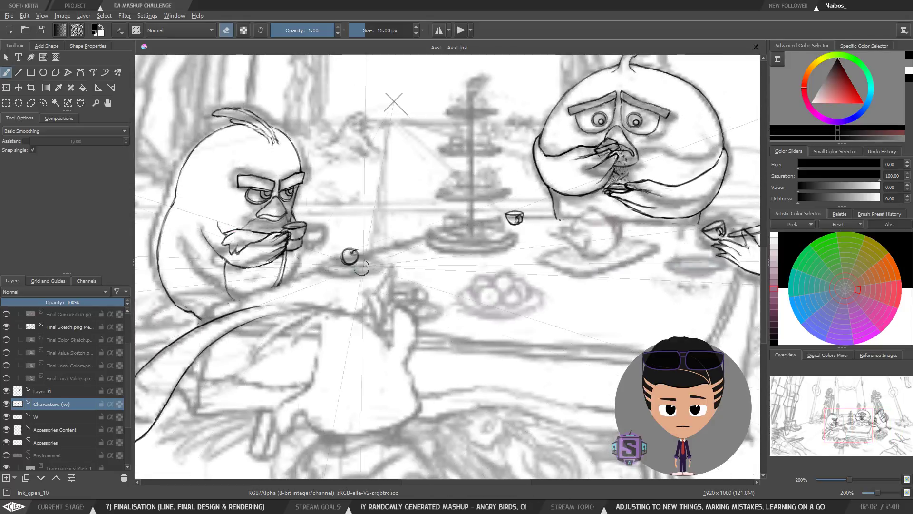
pyautogui.moveTo(640, 273)
pyautogui.mouseDown()
pyautogui.moveTo(573, 261)
pyautogui.moveTo(475, 302)
pyautogui.mouseUp()
pyautogui.moveTo(539, 300); pyautogui.dragTo(503, 307)
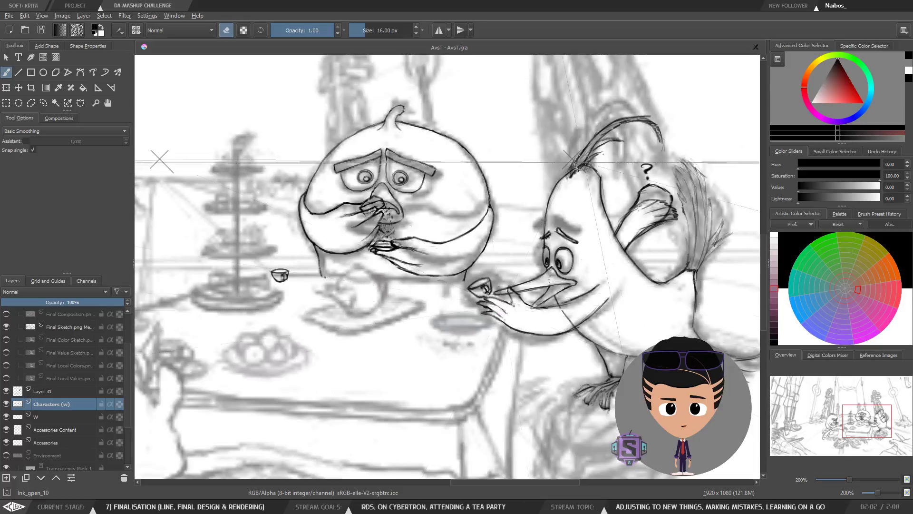
pyautogui.moveTo(617, 317); pyautogui.dragTo(460, 281)
pyautogui.press('-')
pyautogui.press('+')
pyautogui.moveTo(589, 253); pyautogui.dragTo(587, 275)
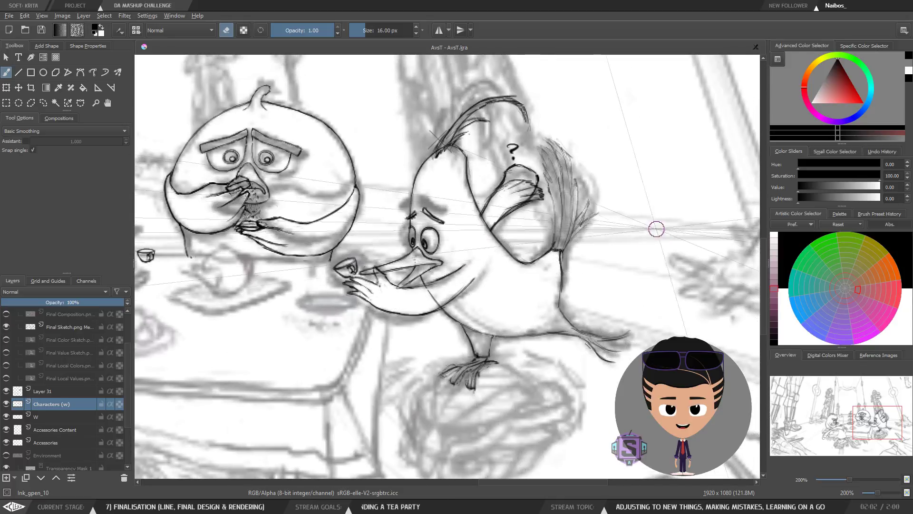
pyautogui.press('l')
pyautogui.moveTo(652, 236)
pyautogui.mouseDown()
pyautogui.moveTo(637, 159)
pyautogui.moveTo(417, 125)
pyautogui.moveTo(344, 251)
pyautogui.moveTo(461, 387)
pyautogui.moveTo(647, 250)
pyautogui.mouseUp()
pyautogui.press('-')
pyautogui.moveTo(351, 301); pyautogui.dragTo(513, 326)
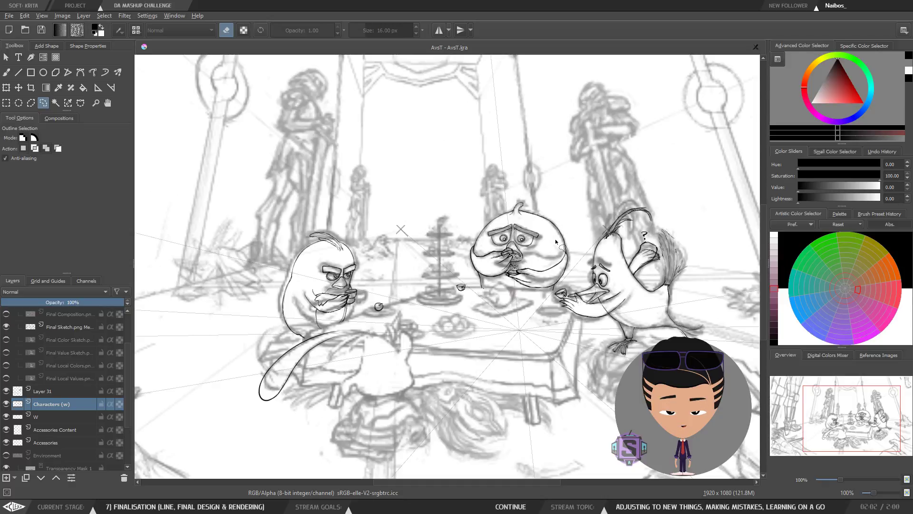
pyautogui.moveTo(615, 311); pyautogui.dragTo(493, 285)
pyautogui.press('b')
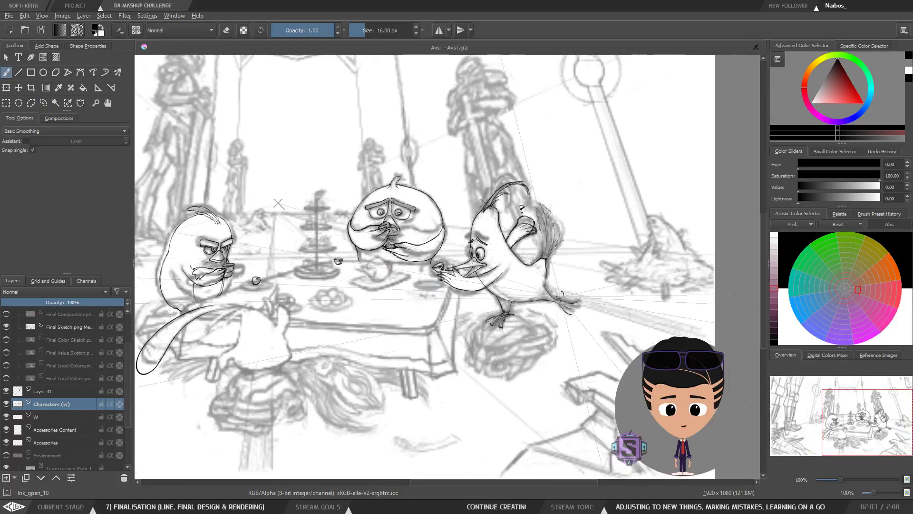
# Compare the long-beaked bird's pose in normal and mirrored views, both close up and against the whole scene.
pyautogui.press('+')
pyautogui.press('-')
pyautogui.press('m')
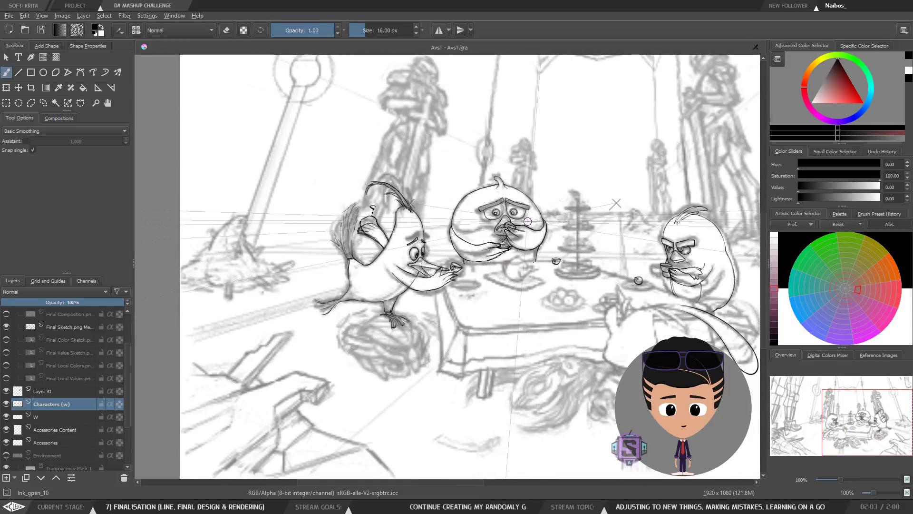
pyautogui.press('m')
pyautogui.press('m')
pyautogui.press('m')
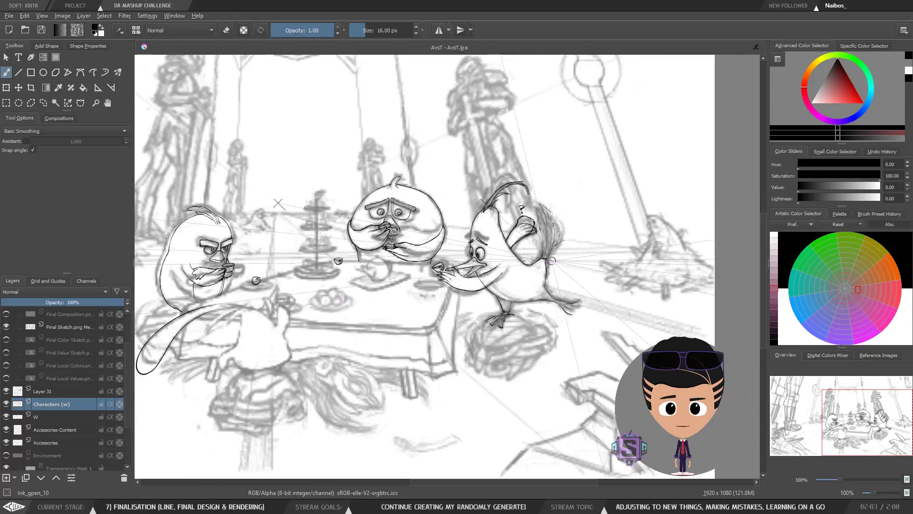
pyautogui.press('+')
pyautogui.moveTo(574, 324); pyautogui.dragTo(472, 324)
pyautogui.press('m')
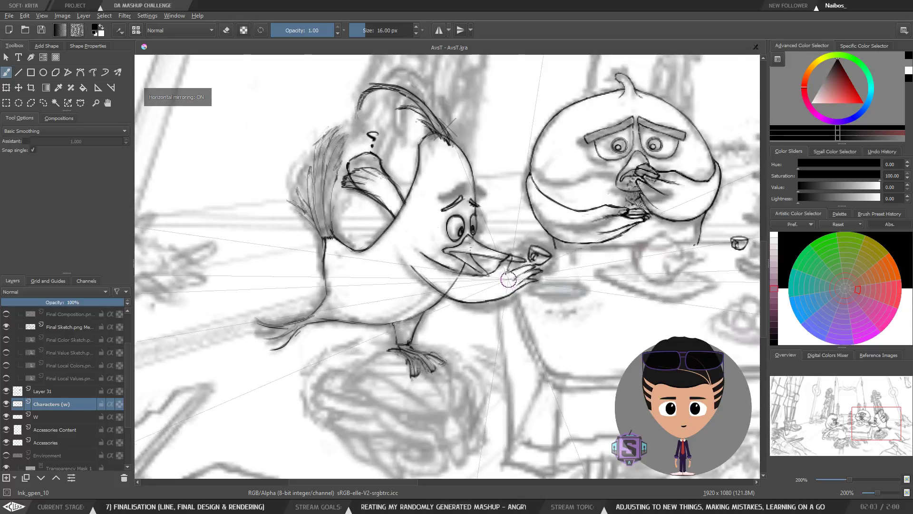
pyautogui.press('m')
pyautogui.press('m')
pyautogui.press('-')
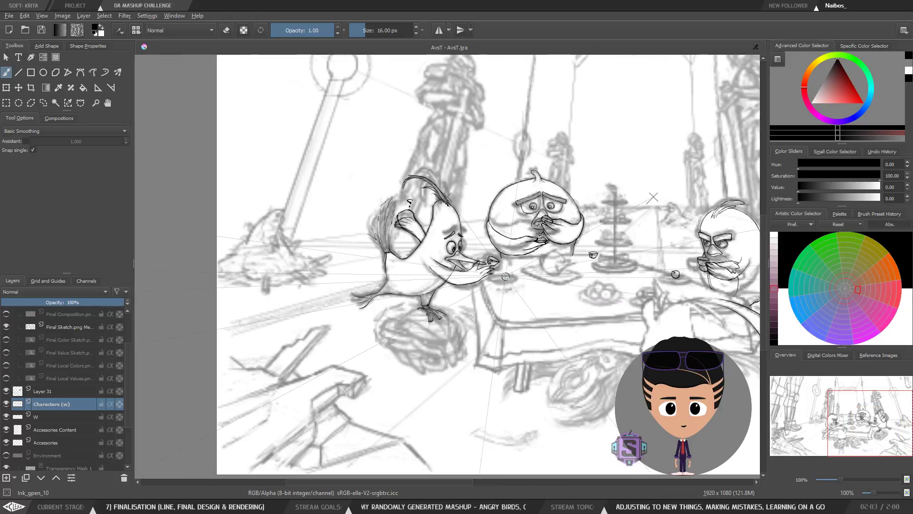
pyautogui.moveTo(534, 275); pyautogui.dragTo(412, 283)
# Hide the Final Sketch.png layer and review the characters' clean line art in normal and mirrored views.
pyautogui.click(6, 326)
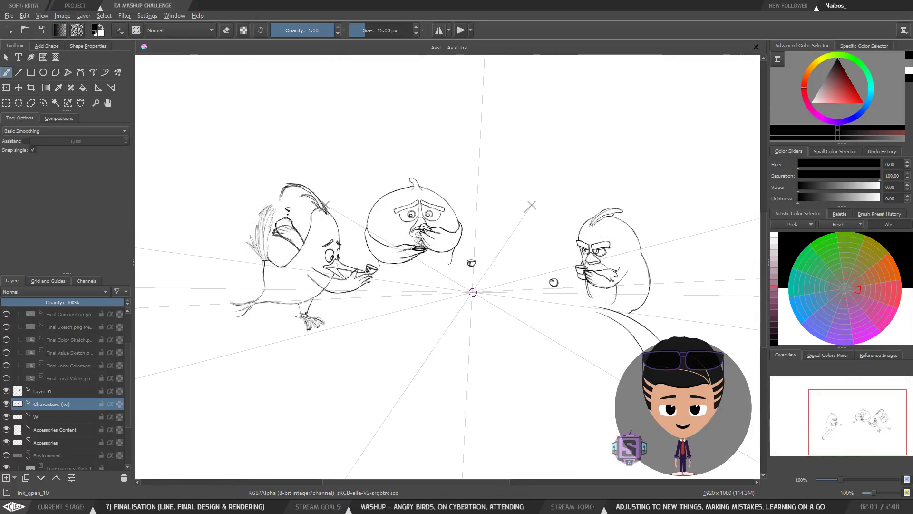
pyautogui.press('m')
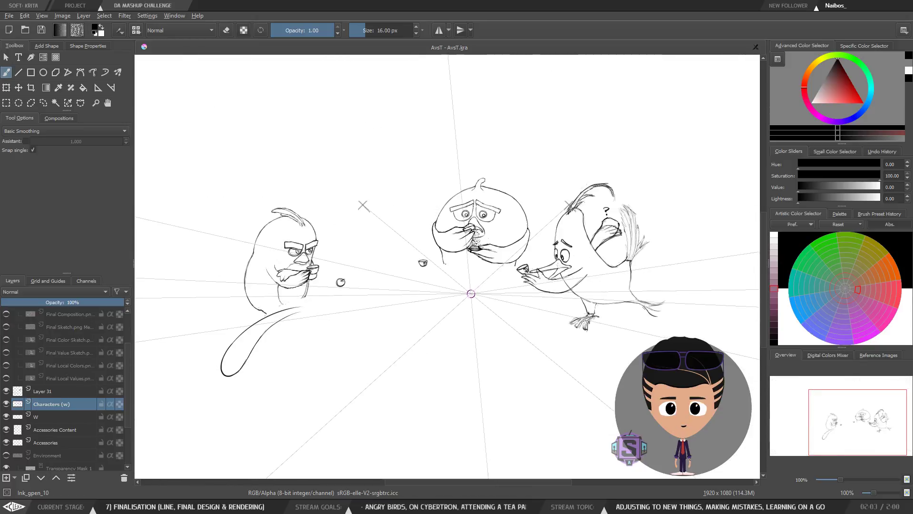
pyautogui.press('m')
pyautogui.moveTo(474, 324); pyautogui.dragTo(393, 281)
pyautogui.press('m')
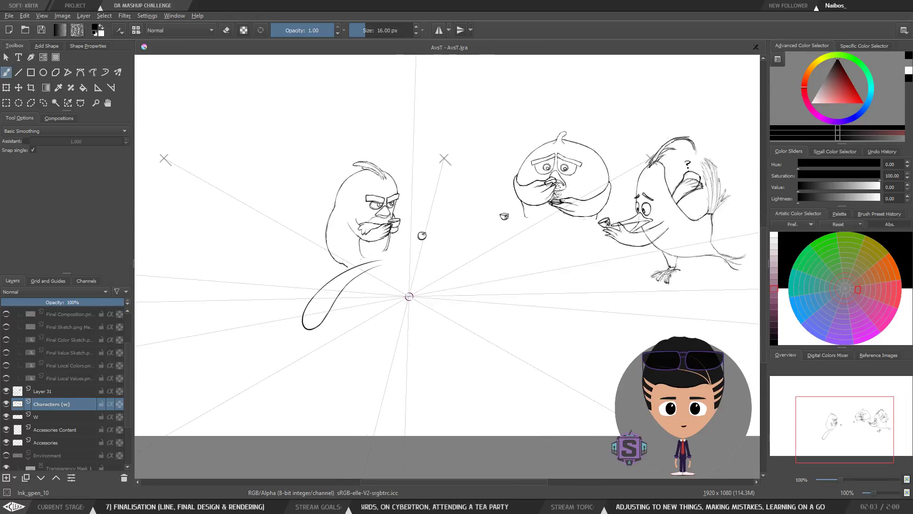
pyautogui.moveTo(526, 313); pyautogui.dragTo(376, 313)
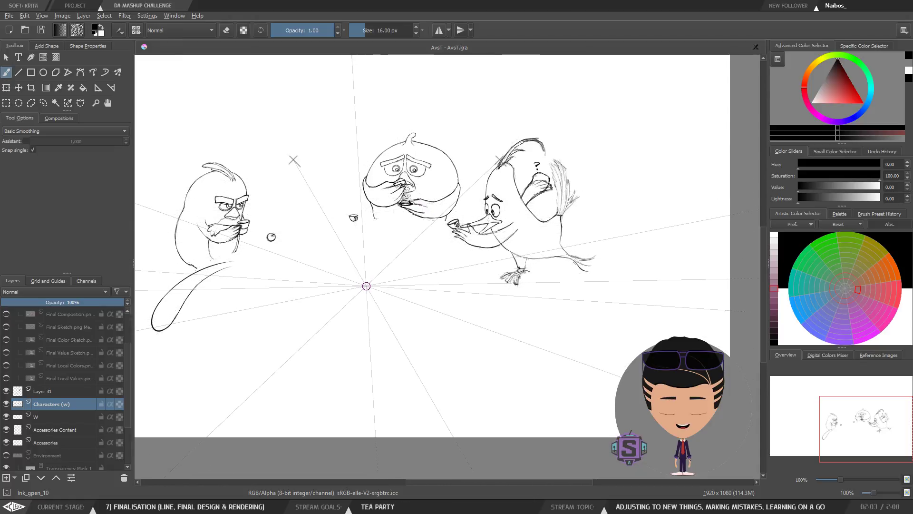
# Compare the three birds' clean line art in mirrored and normal views.
pyautogui.press('m')
pyautogui.moveTo(471, 296); pyautogui.dragTo(377, 316)
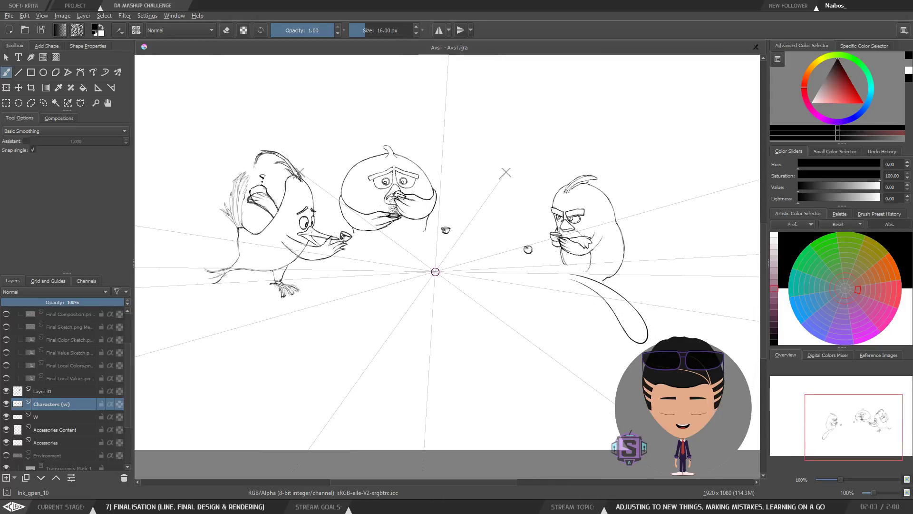
pyautogui.press('m')
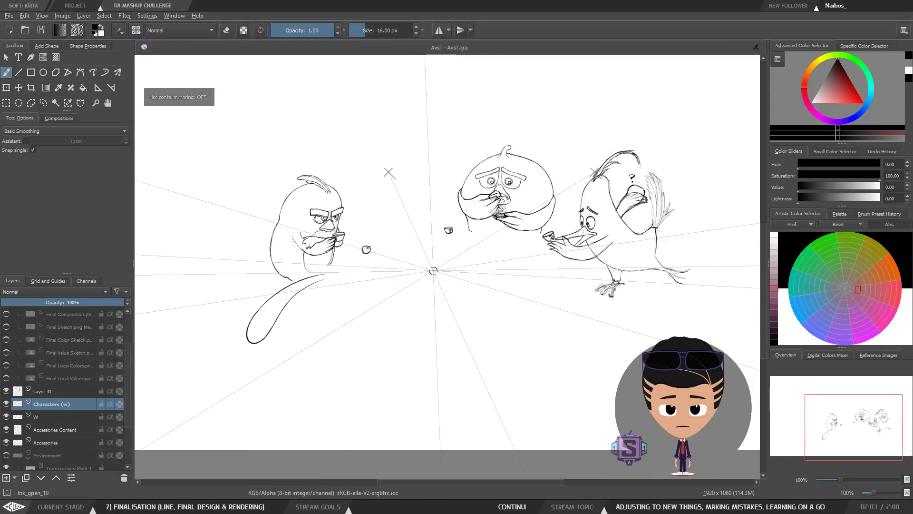
pyautogui.moveTo(440, 269); pyautogui.dragTo(401, 282)
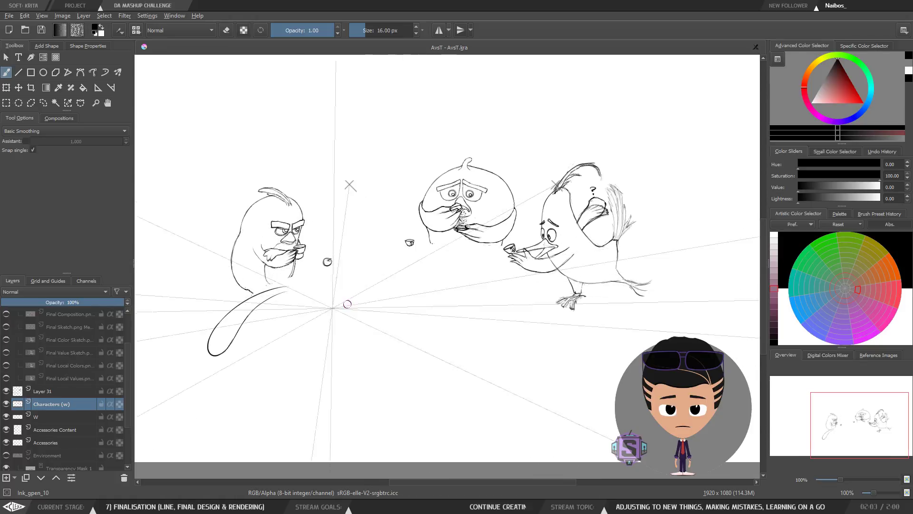
# Show the Environment and Planes layers so the tablecloth and room lines appear with the characters.
pyautogui.scroll(2, 129, 346)
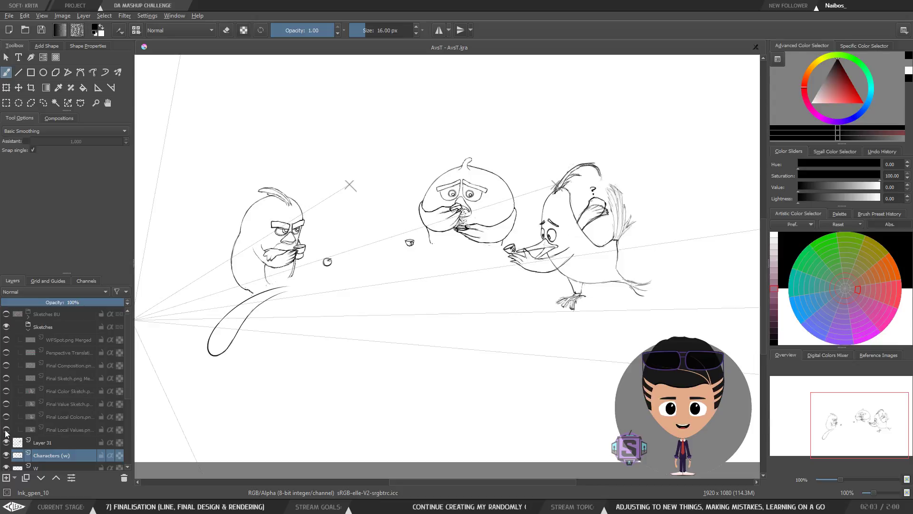
pyautogui.scroll(-2, 124, 371)
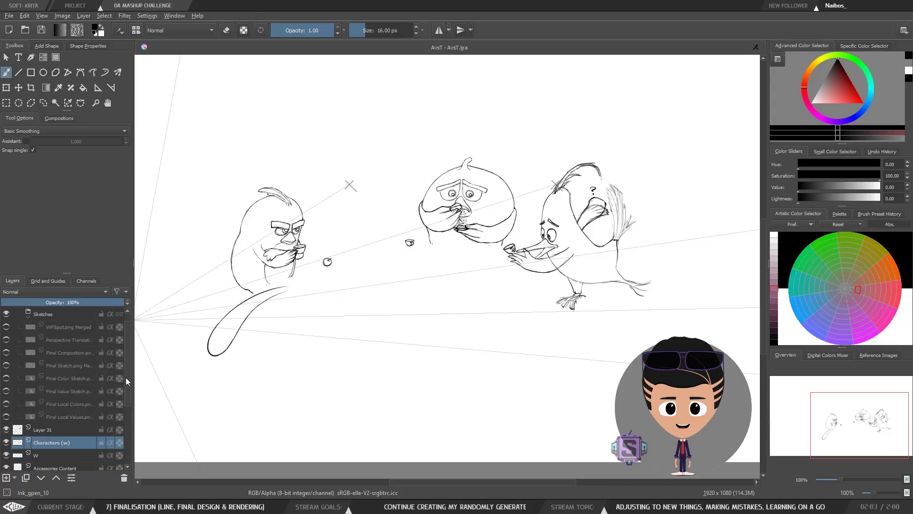
pyautogui.click(6, 442)
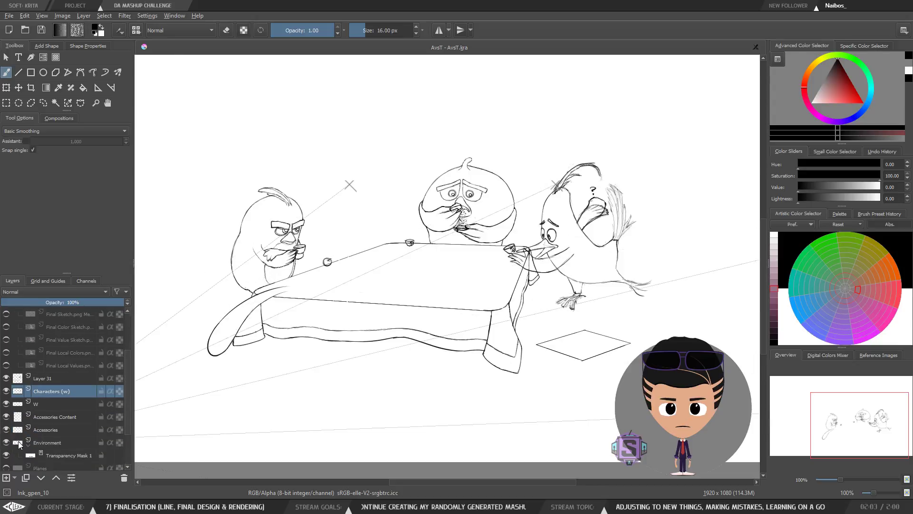
pyautogui.click(13, 464)
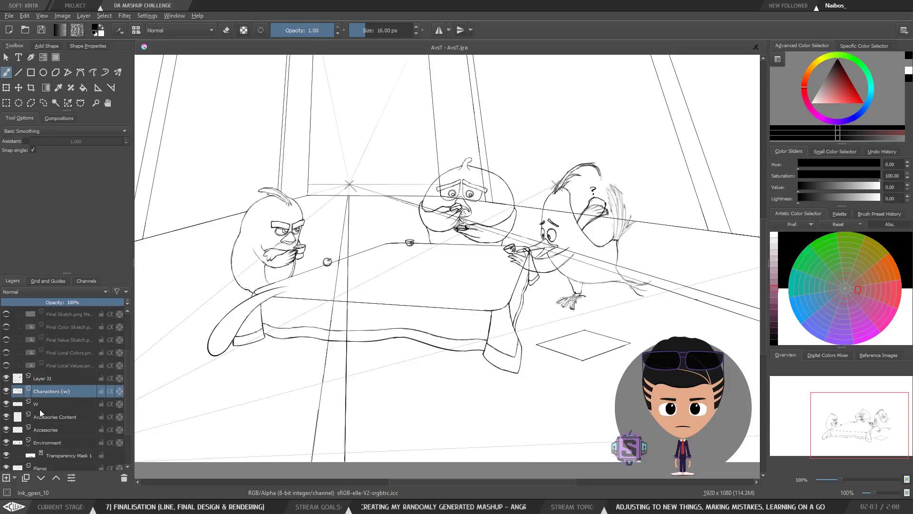
# Select the W layer and prepare a 32 px brush in white for masking lines around the round bird.
pyautogui.click(56, 400)
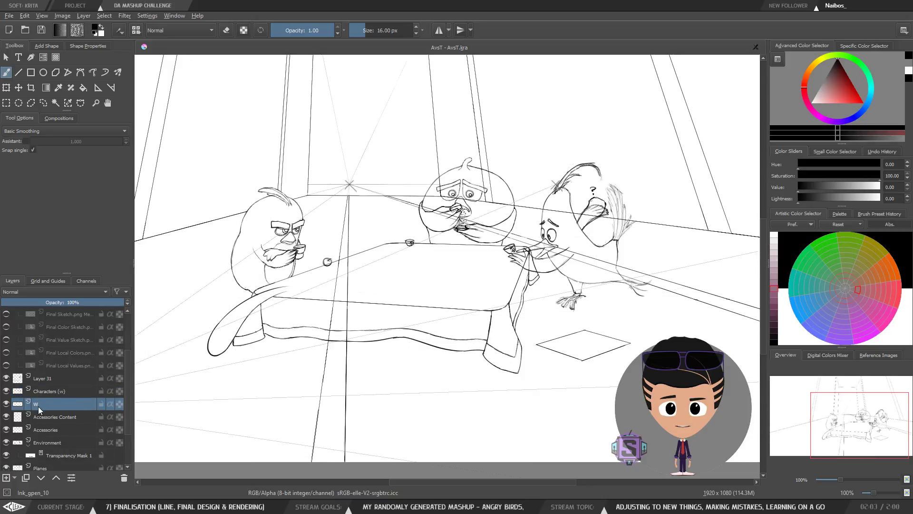
pyautogui.press('-')
pyautogui.press('+')
pyautogui.press('+')
pyautogui.press('+')
pyautogui.press('+')
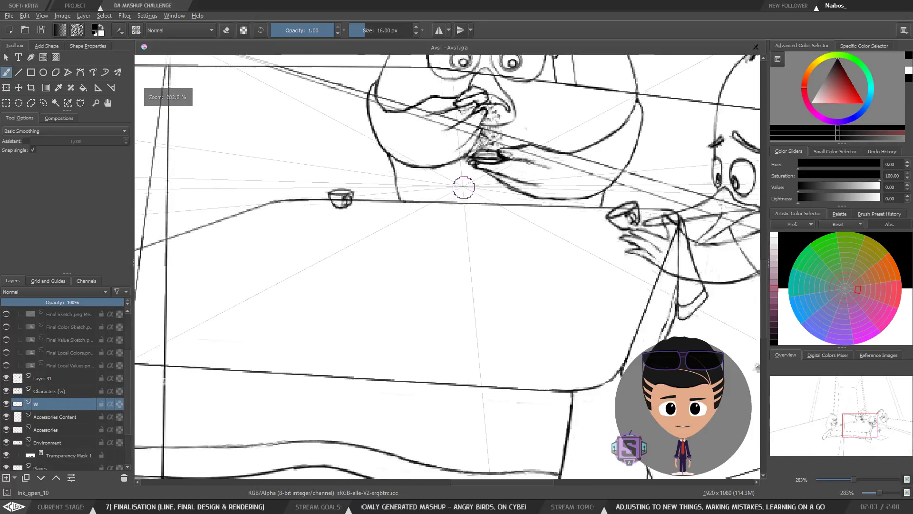
pyautogui.moveTo(453, 179); pyautogui.dragTo(424, 356)
pyautogui.press(']')
pyautogui.press(']')
pyautogui.press(']')
pyautogui.press(']')
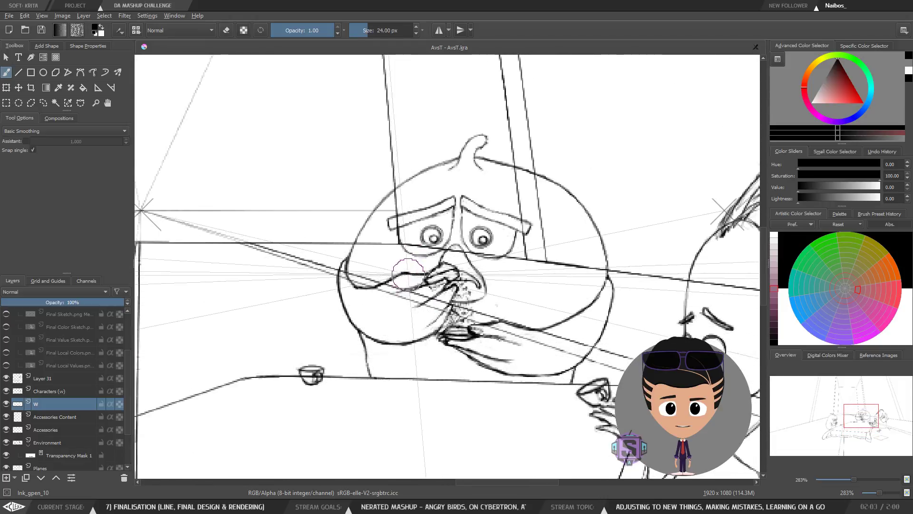
pyautogui.press('x')
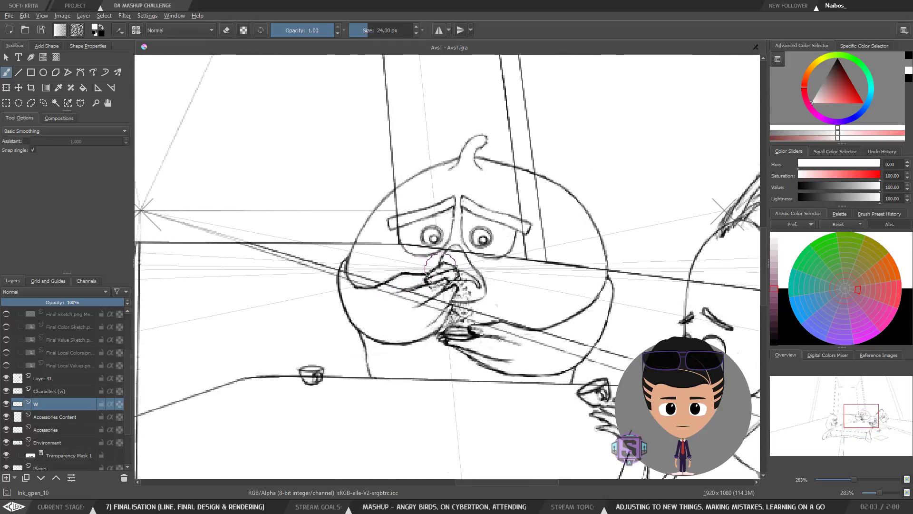
pyautogui.press(']')
pyautogui.press(']')
pyautogui.press(']')
pyautogui.press(']')
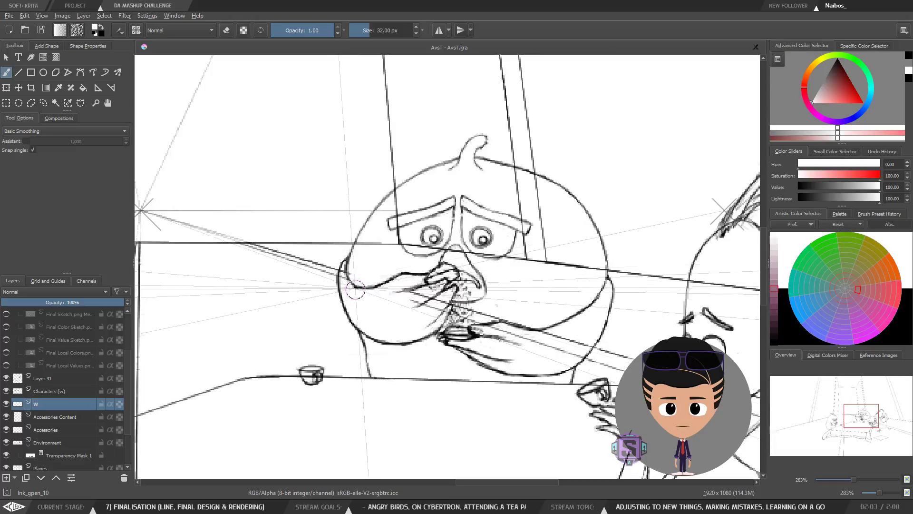
# Mask the background lines crossing the round bird's raised arm in white and move the W layer below the Accessories layer.
pyautogui.moveTo(356, 289)
pyautogui.mouseDown()
pyautogui.moveTo(349, 268)
pyautogui.moveTo(392, 311)
pyautogui.mouseUp()
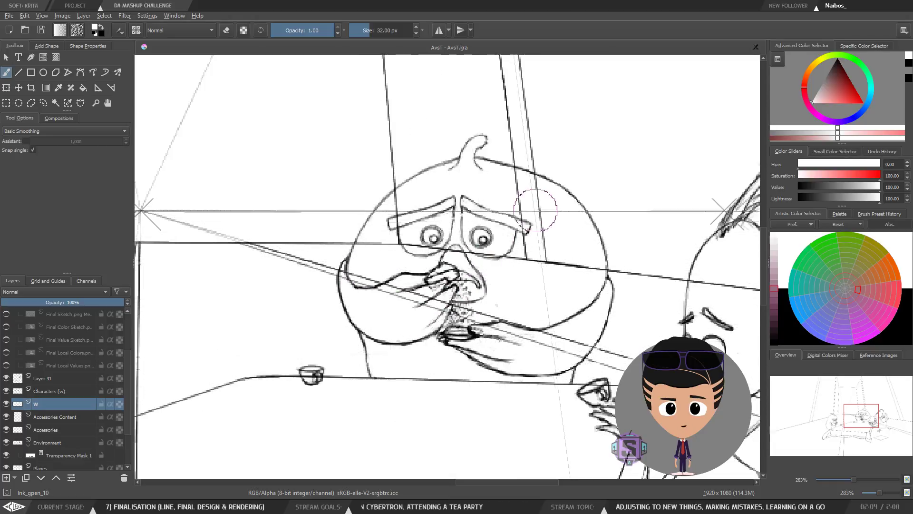
pyautogui.moveTo(363, 286)
pyautogui.mouseDown()
pyautogui.moveTo(353, 269)
pyautogui.moveTo(376, 268)
pyautogui.mouseUp()
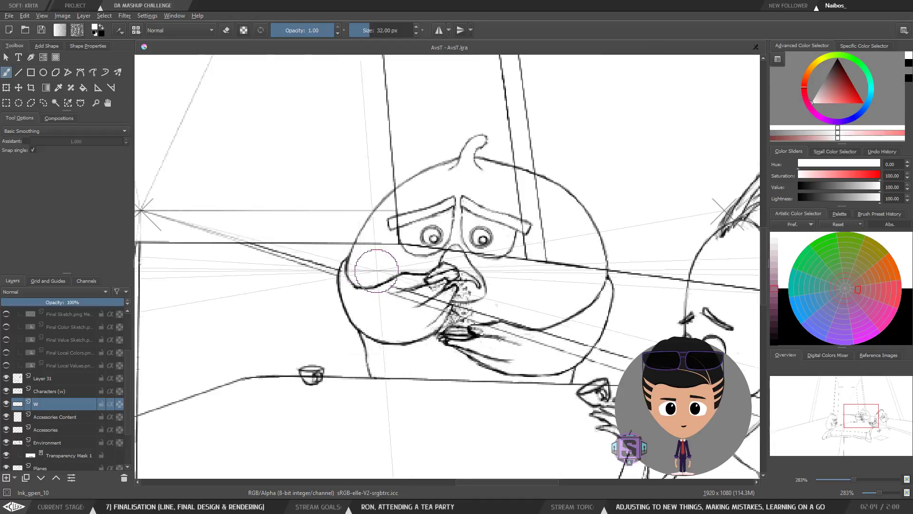
pyautogui.hotkey('ctrl', 'pagedown')
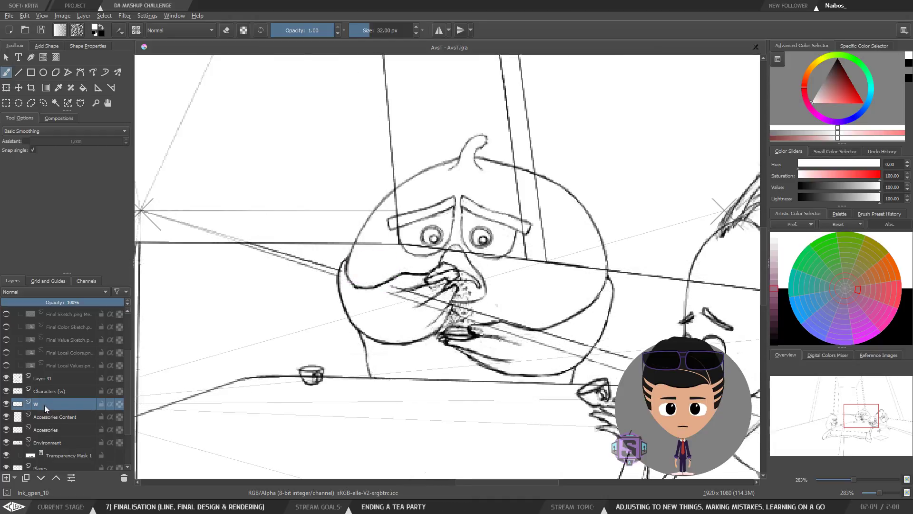
pyautogui.hotkey('ctrl', 'pagedown')
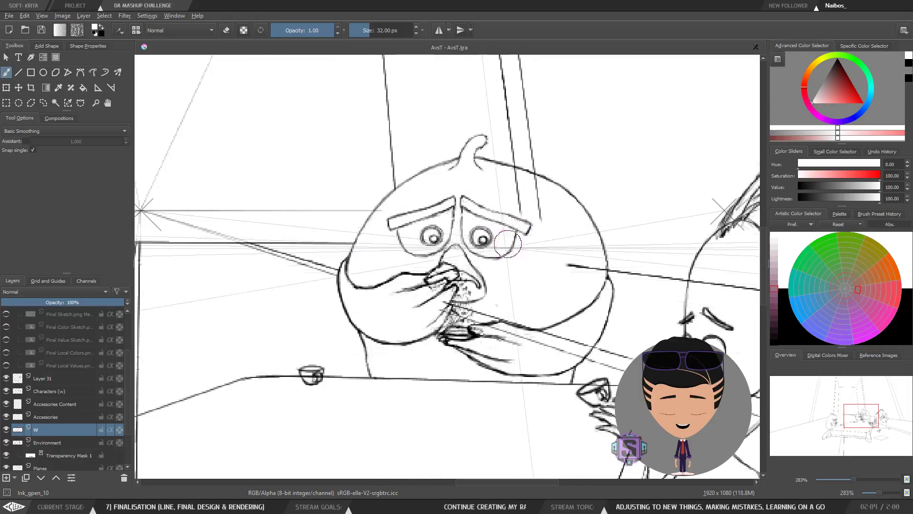
# Paint white over the remaining wall and floor lines crossing the round bird's head, body and arms.
pyautogui.moveTo(537, 217)
pyautogui.mouseDown()
pyautogui.moveTo(518, 204)
pyautogui.moveTo(524, 185)
pyautogui.moveTo(516, 177)
pyautogui.moveTo(530, 187)
pyautogui.mouseUp()
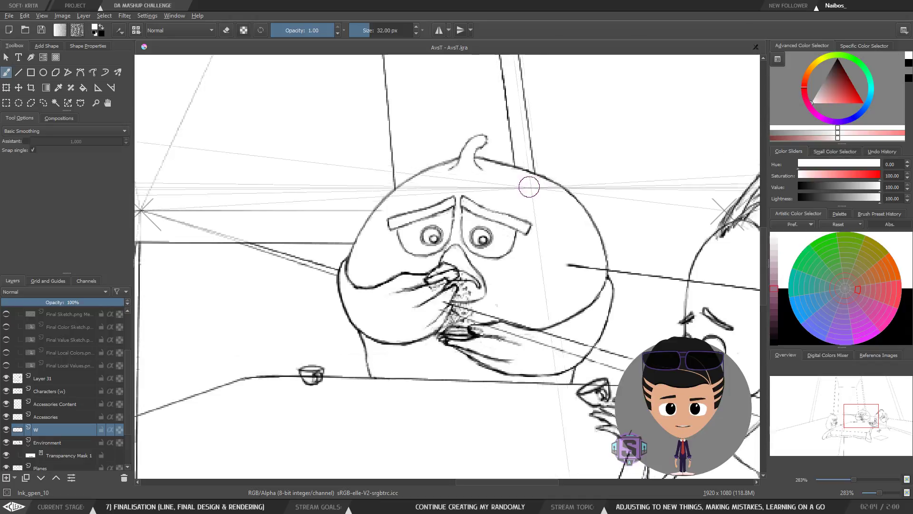
pyautogui.moveTo(568, 265)
pyautogui.mouseDown()
pyautogui.moveTo(561, 273)
pyautogui.moveTo(589, 275)
pyautogui.mouseUp()
pyautogui.moveTo(502, 310); pyautogui.dragTo(495, 290)
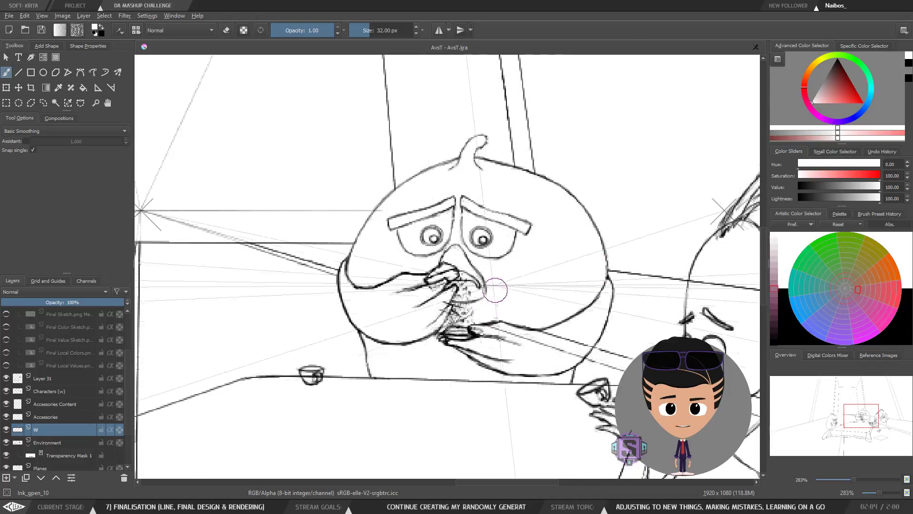
pyautogui.moveTo(501, 327)
pyautogui.mouseDown()
pyautogui.moveTo(536, 316)
pyautogui.moveTo(549, 341)
pyautogui.mouseUp()
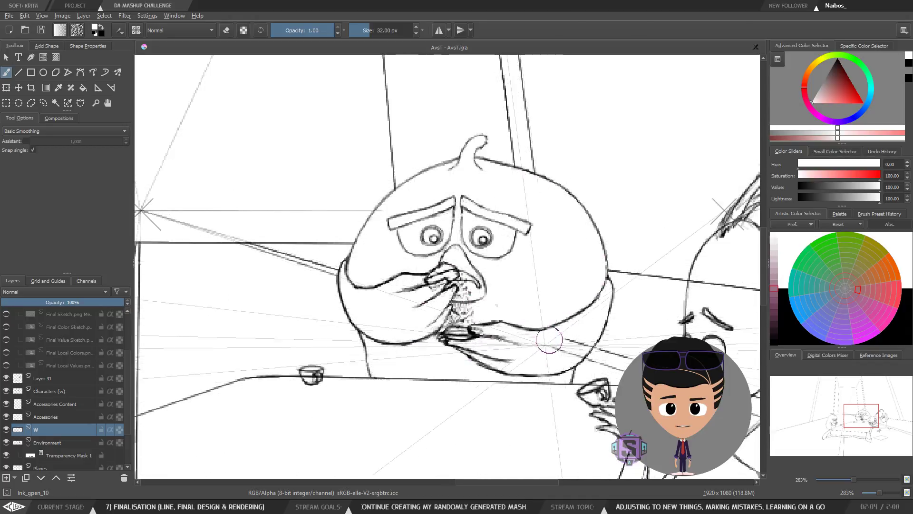
# Paint white over the floor lines crossing the long-beaked bird's lower body.
pyautogui.scroll(-1, 550, 340)
pyautogui.scroll(-1, 544, 280)
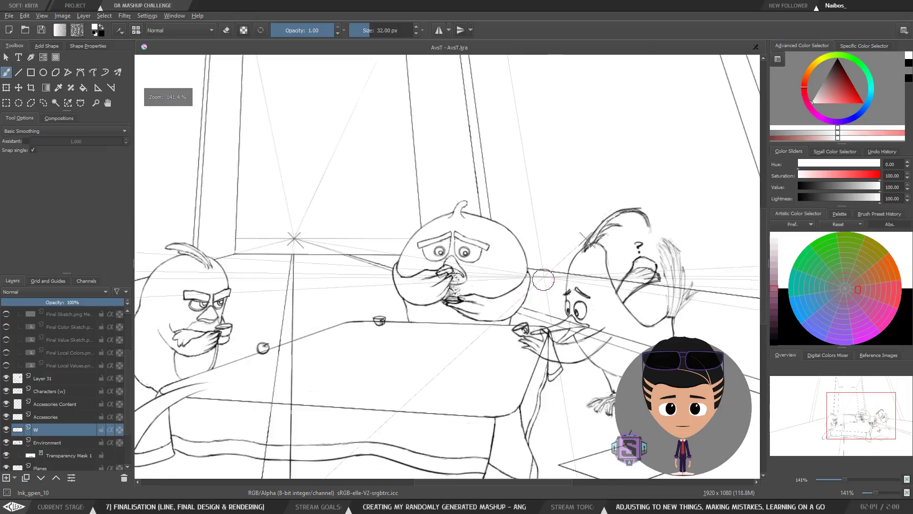
pyautogui.moveTo(544, 279); pyautogui.dragTo(401, 244)
pyautogui.scroll(2, 483, 324)
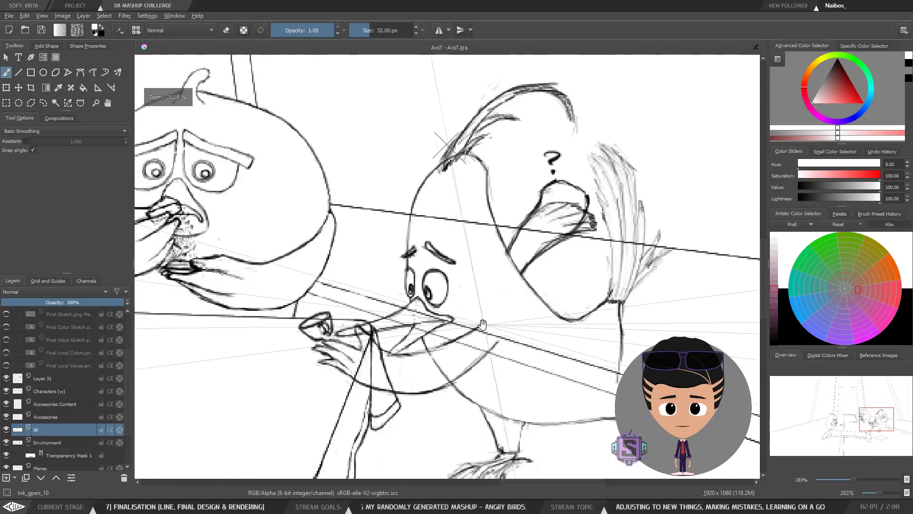
pyautogui.moveTo(482, 324); pyautogui.dragTo(520, 269)
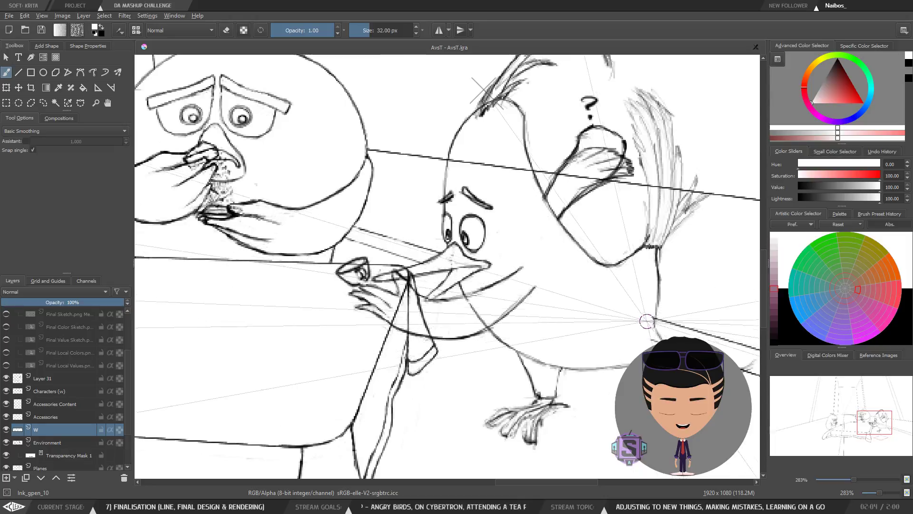
pyautogui.moveTo(648, 329); pyautogui.dragTo(551, 258)
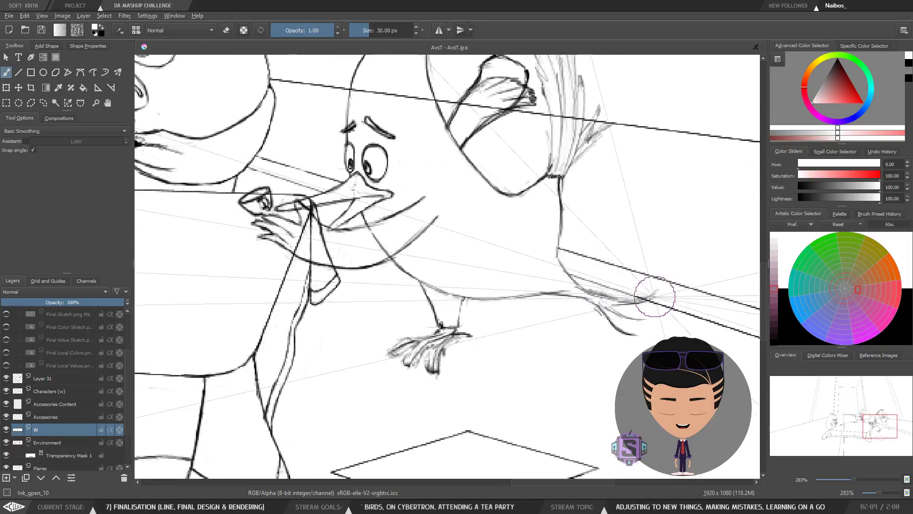
# Reduce the brush to 20 px and mask the floor lines around the long-beaked bird's tail feathers in white.
pyautogui.press('[')
pyautogui.press('[')
pyautogui.press('[')
pyautogui.press('[')
pyautogui.press('[')
pyautogui.press('[')
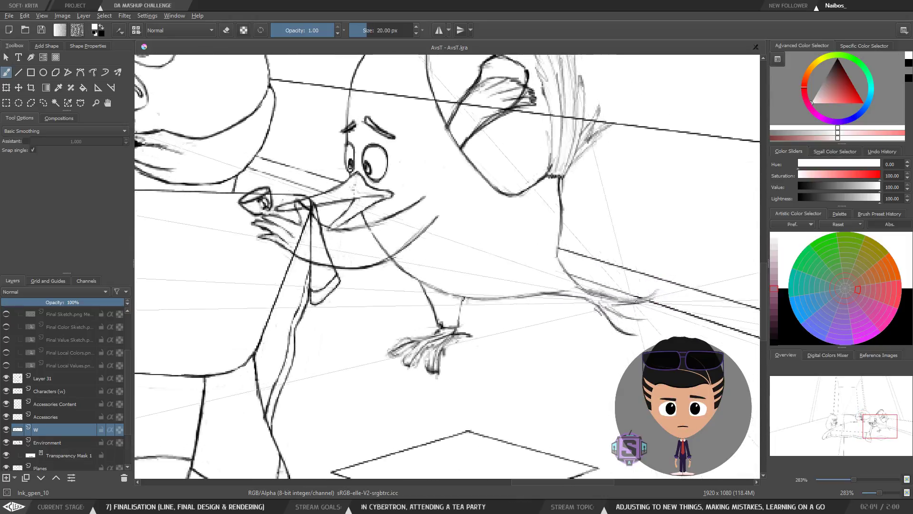
pyautogui.scroll(-2, 439, 303)
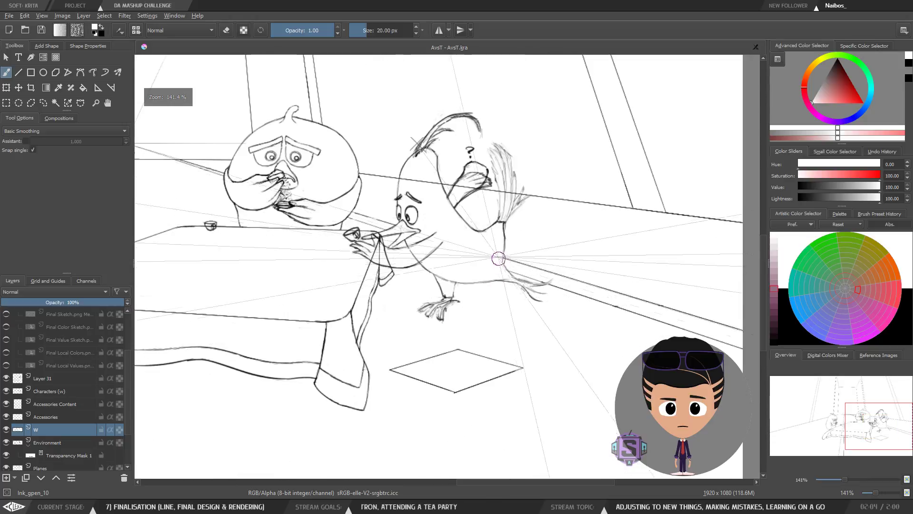
pyautogui.scroll(2, 439, 304)
pyautogui.moveTo(438, 304); pyautogui.dragTo(472, 300)
pyautogui.scroll(-2, 473, 301)
pyautogui.scroll(2, 443, 289)
pyautogui.moveTo(384, 254); pyautogui.dragTo(425, 324)
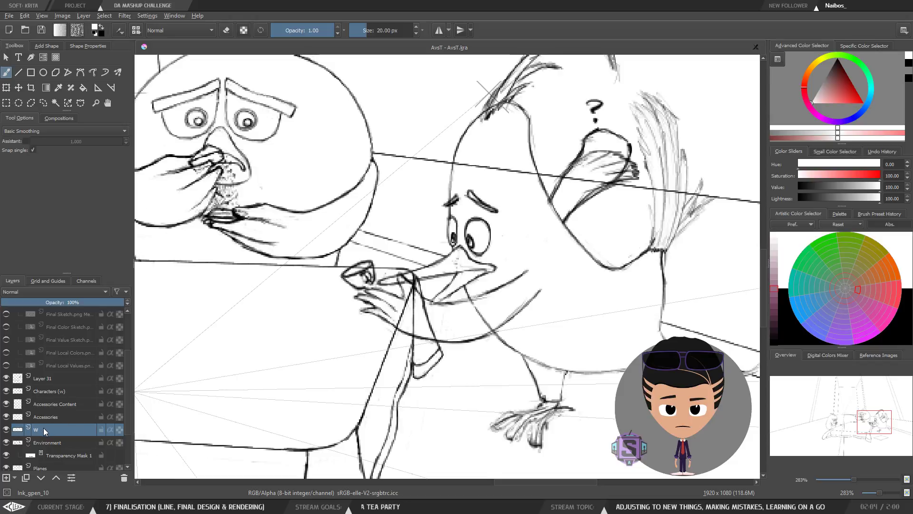
# Try the W layer beneath Environment, return it directly above, and mask the tablecloth lines behind the long-beaked bird's arm and beak.
pyautogui.hotkey('ctrl', 'pagedown')
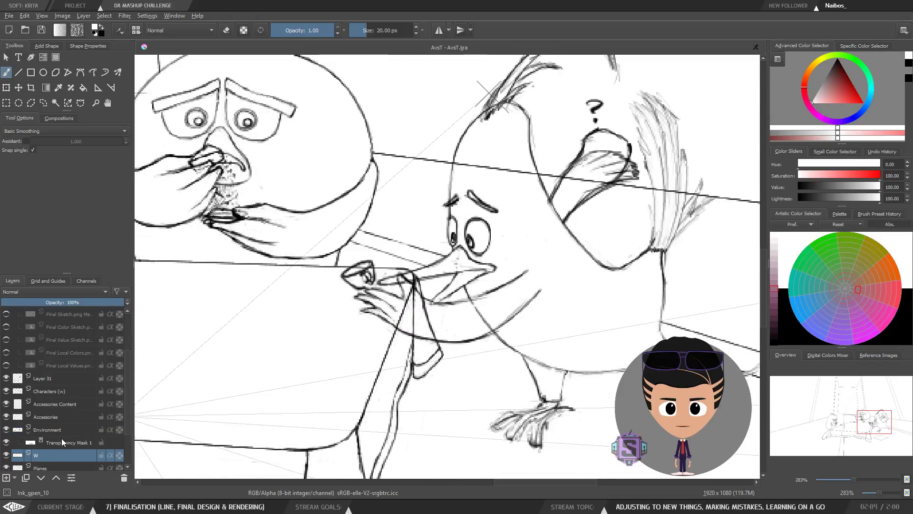
pyautogui.hotkey('ctrl', 'pageup')
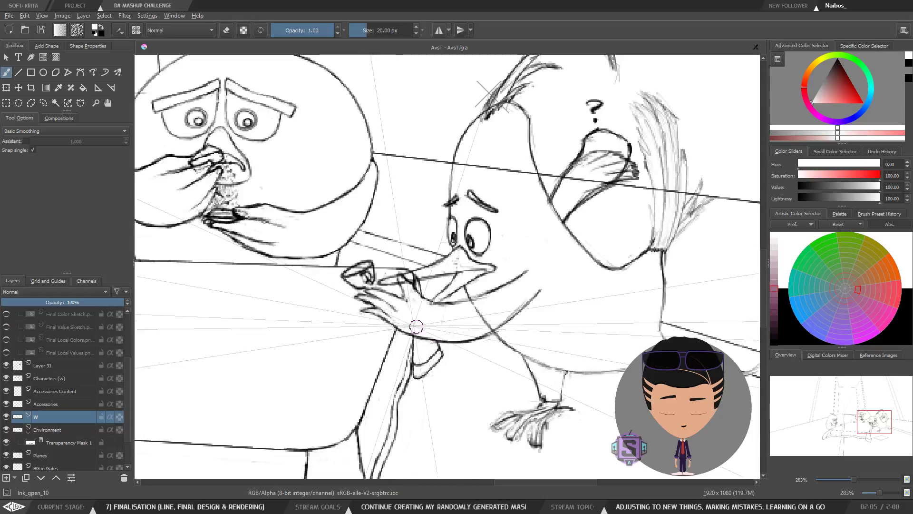
pyautogui.scroll(-5, 438, 322)
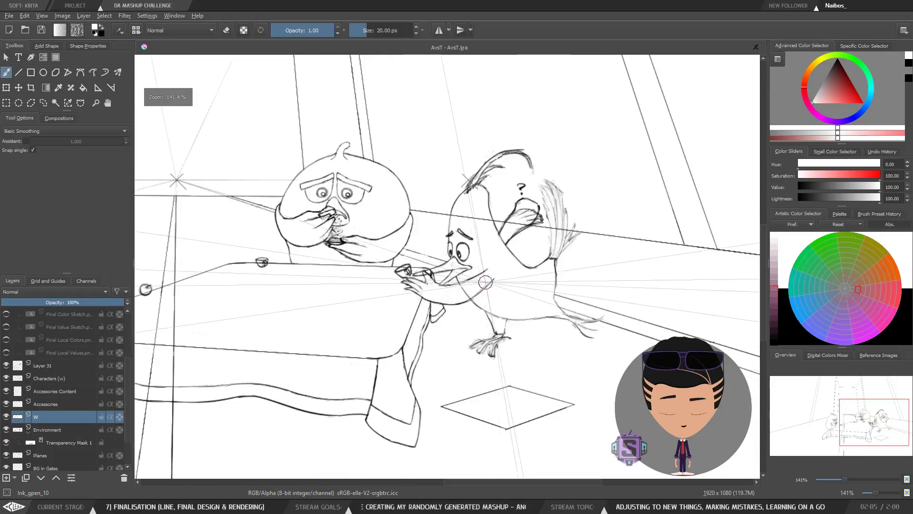
pyautogui.scroll(5, 459, 299)
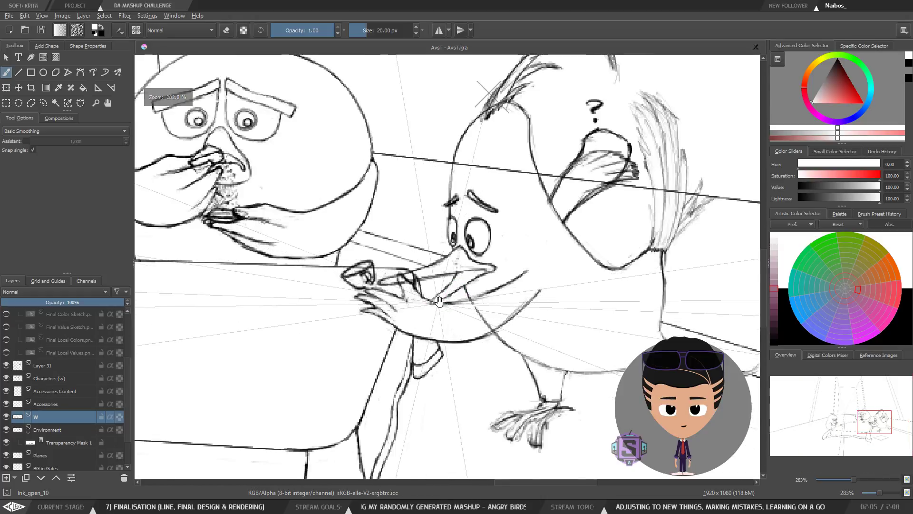
pyautogui.scroll(-4, 520, 253)
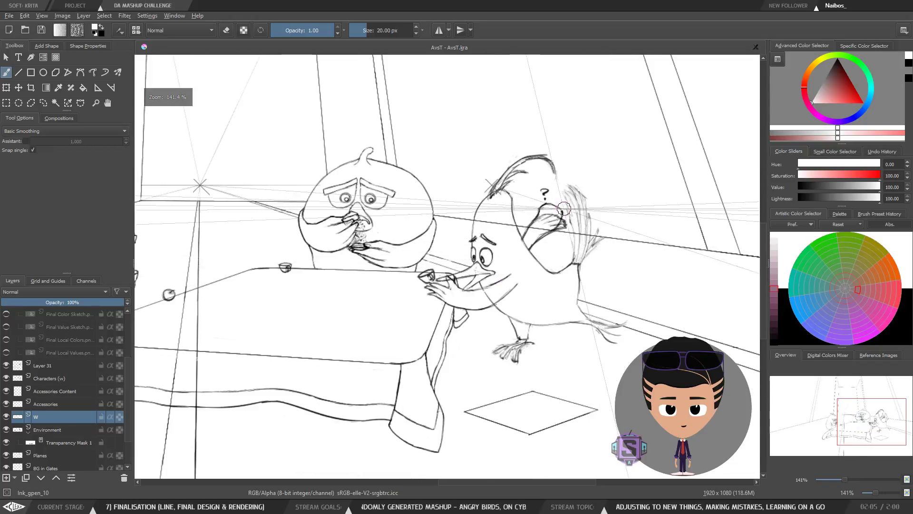
pyautogui.scroll(4, 484, 281)
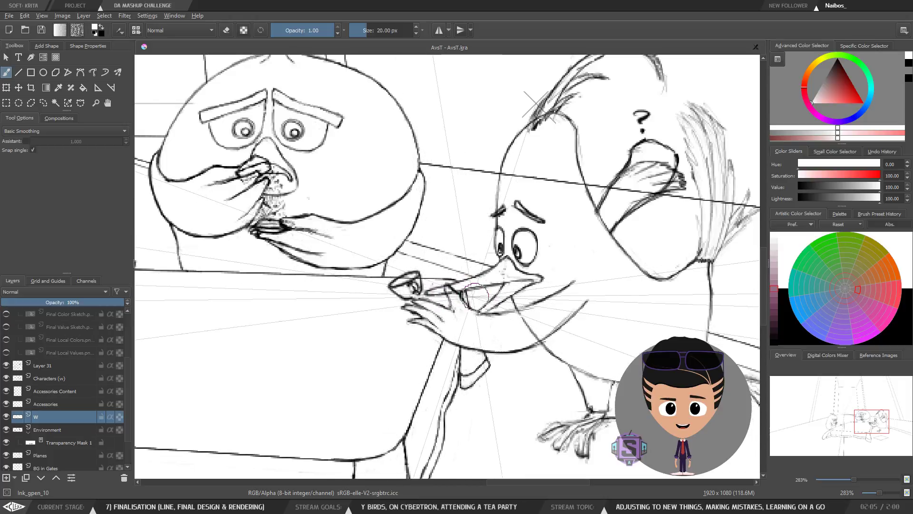
# Mask the wall line crossing the long-beaked bird's body and raised arm in white, checking it against the whole scene.
pyautogui.scroll(-4, 475, 296)
pyautogui.scroll(4, 512, 325)
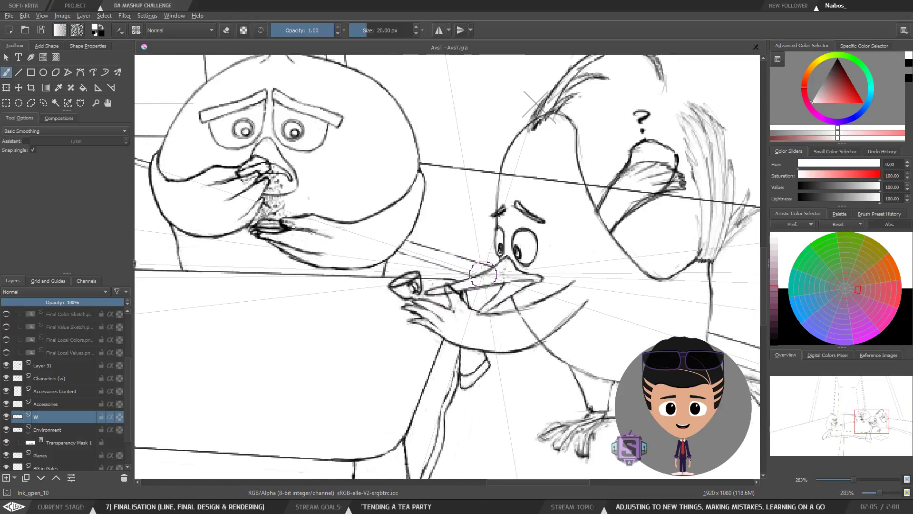
pyautogui.scroll(-4, 483, 274)
pyautogui.scroll(4, 546, 281)
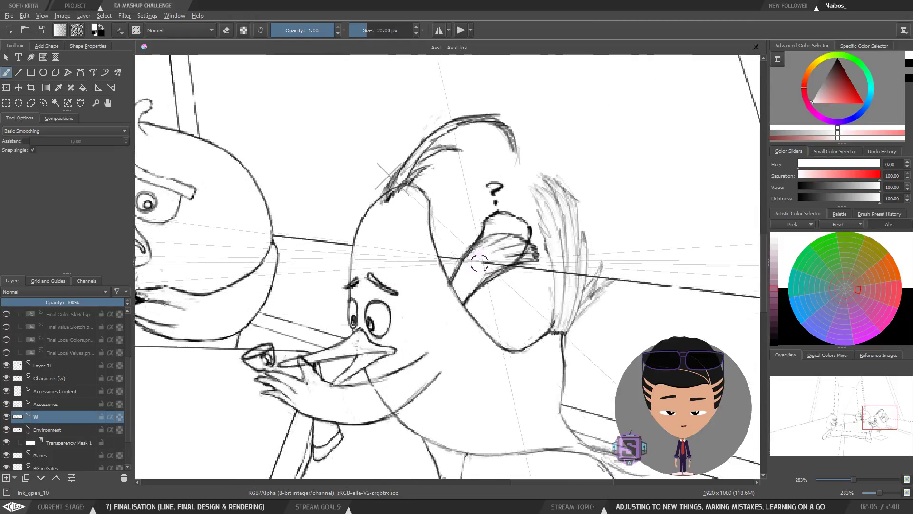
pyautogui.scroll(-2, 479, 263)
pyautogui.scroll(-2, 530, 238)
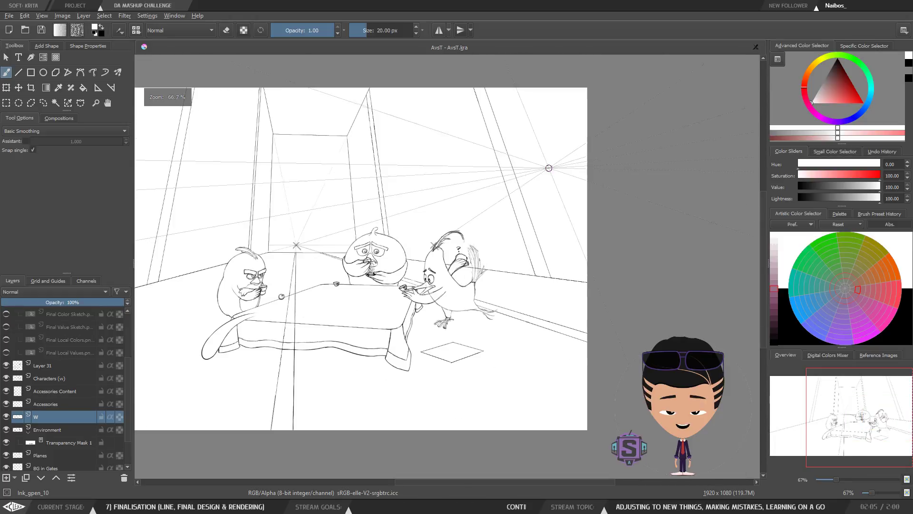
# Check the tea party composition in mirrored and normal view, up close and as a whole, and save the drawing.
pyautogui.press('+')
pyautogui.press('+')
pyautogui.press('-')
pyautogui.press('-')
pyautogui.moveTo(409, 330); pyautogui.dragTo(542, 309)
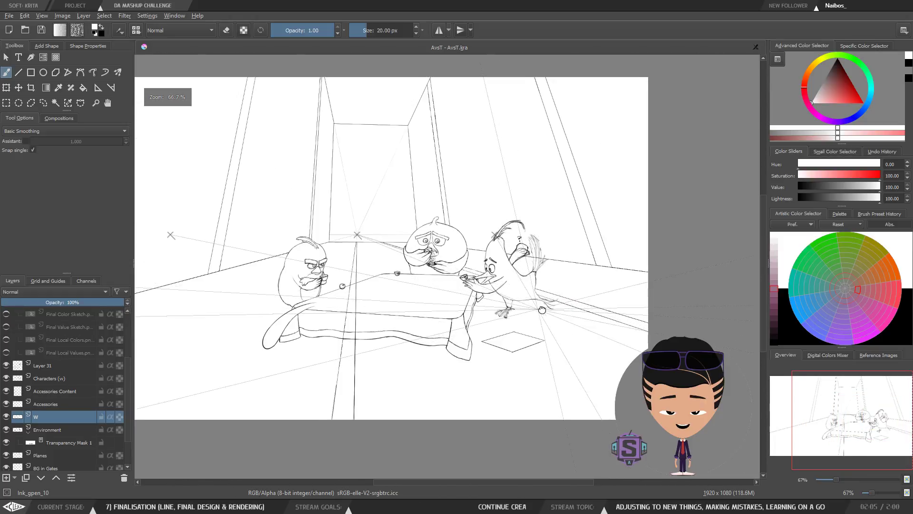
pyautogui.press('m')
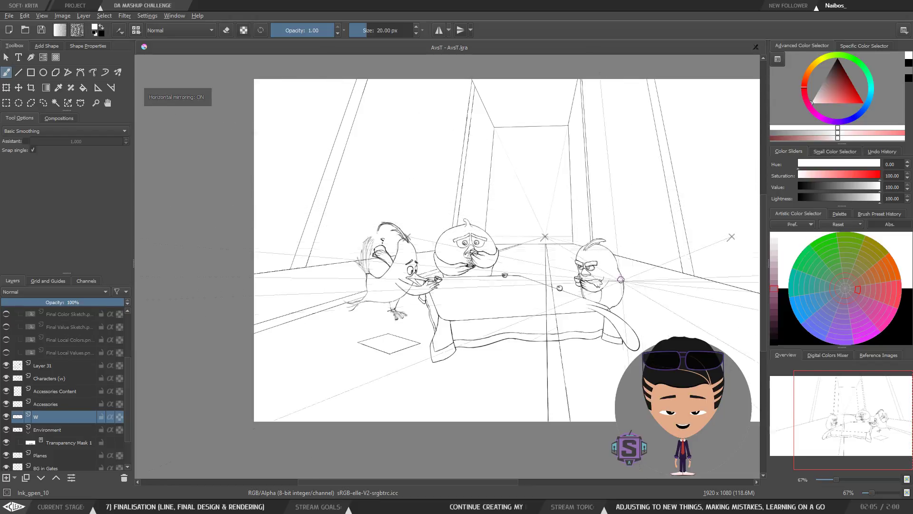
pyautogui.moveTo(620, 280); pyautogui.dragTo(481, 258)
pyautogui.scroll(2, 531, 294)
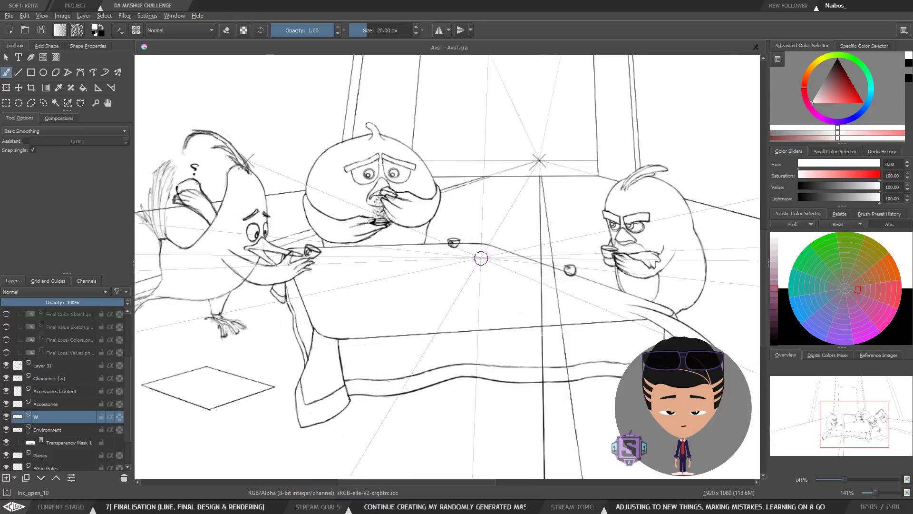
pyautogui.press('m')
pyautogui.moveTo(550, 324); pyautogui.dragTo(498, 282)
pyautogui.press('m')
pyautogui.press('m')
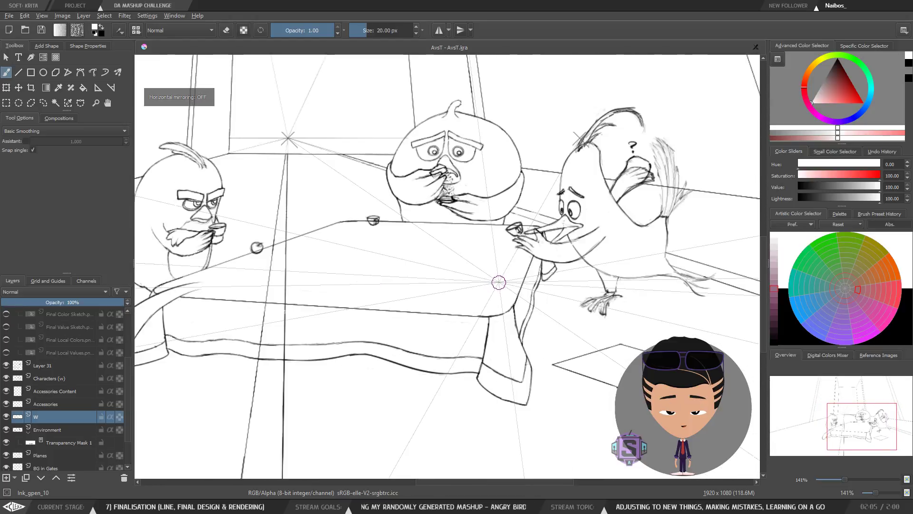
pyautogui.press('m')
pyautogui.press('m')
pyautogui.press('m')
pyautogui.press('m')
pyautogui.press('m')
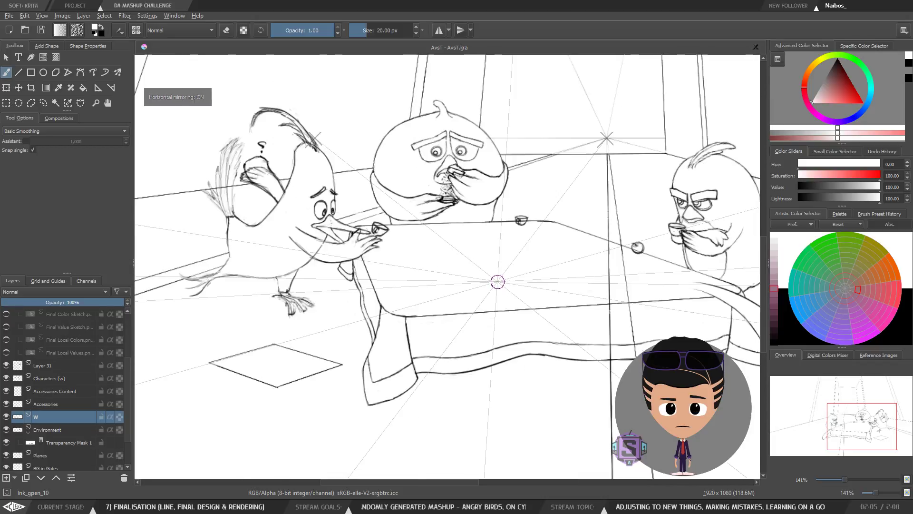
pyautogui.press('m')
pyautogui.scroll(-2, 497, 282)
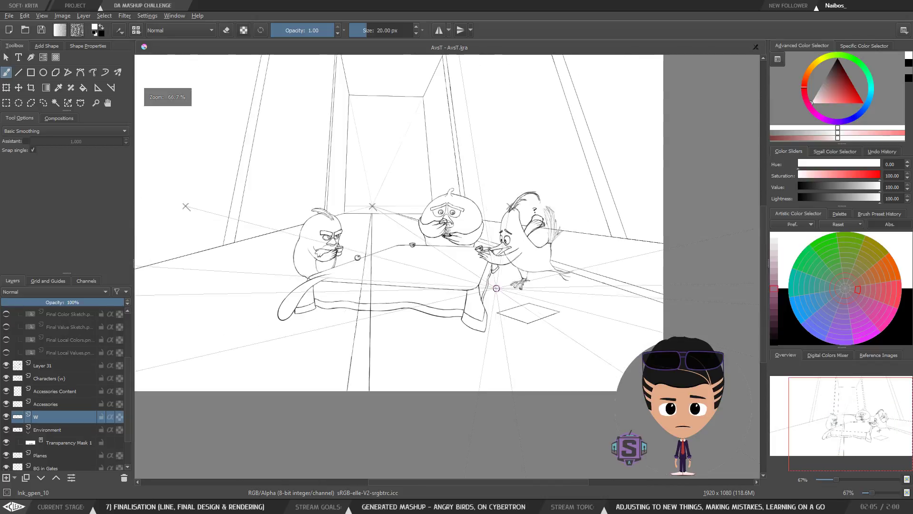
pyautogui.moveTo(497, 288); pyautogui.dragTo(485, 313)
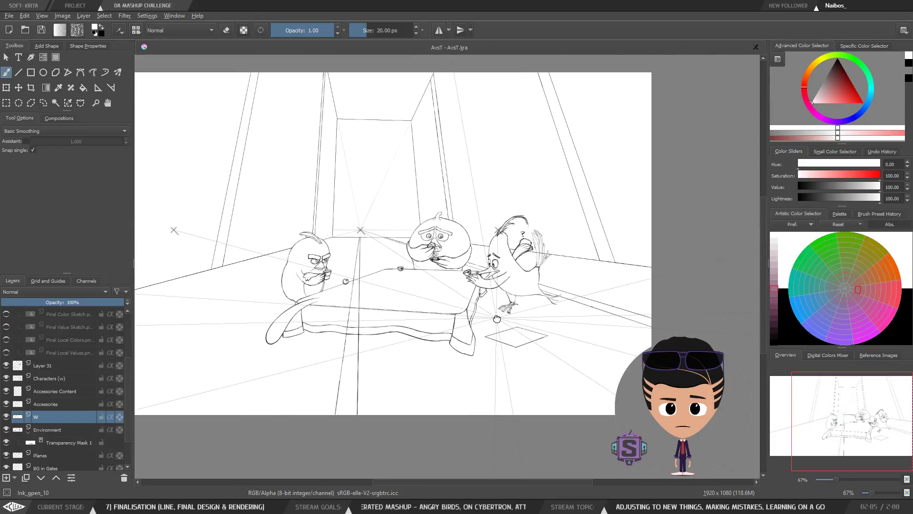
pyautogui.click(42, 31)
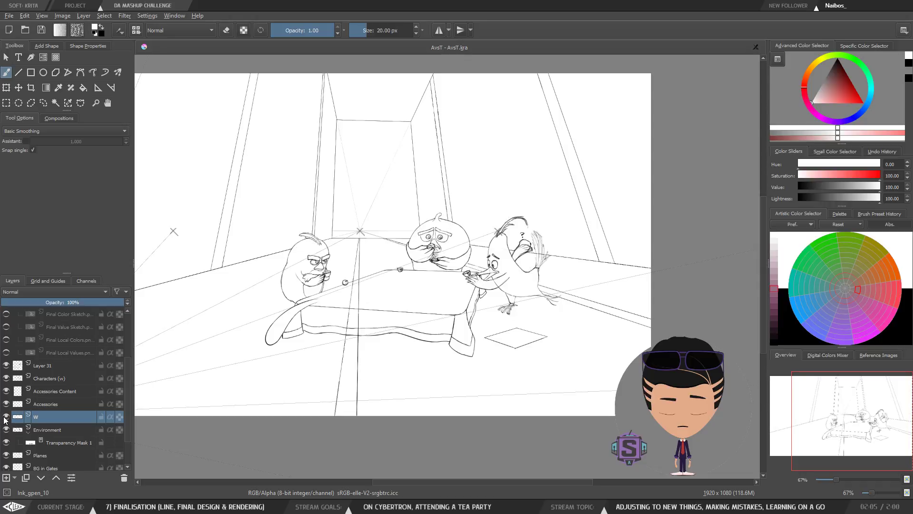
# Toggle the visibility of Characters (w) and Layer 31 to compare which line art each layer holds.
pyautogui.hotkey('ctrl', '+')
pyautogui.hotkey('ctrl', '+')
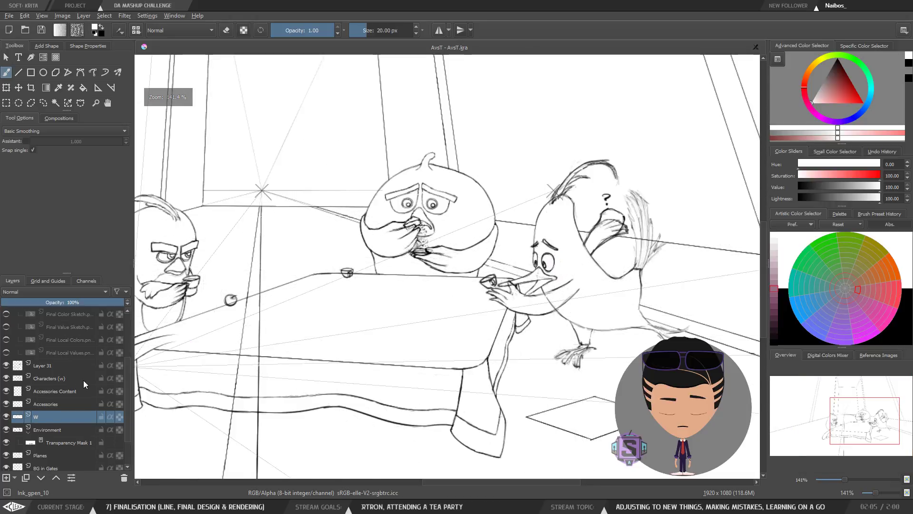
pyautogui.click(57, 381)
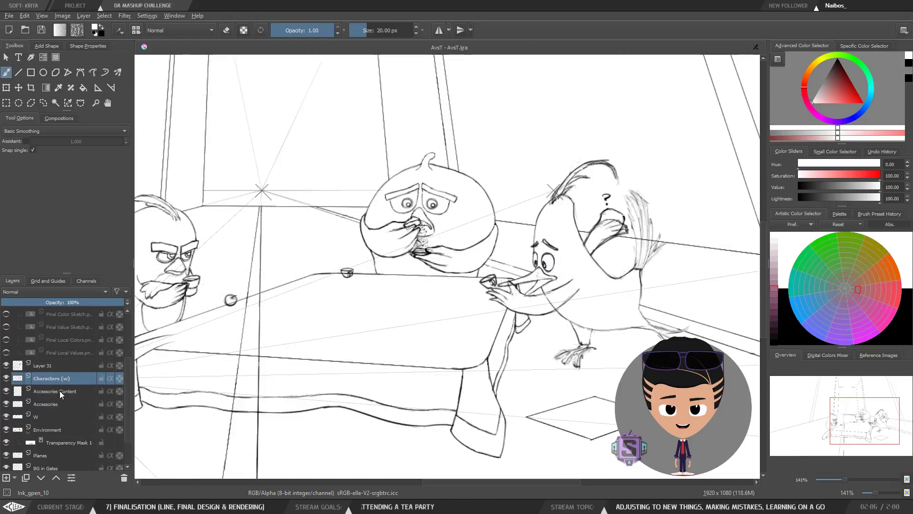
pyautogui.click(5, 379)
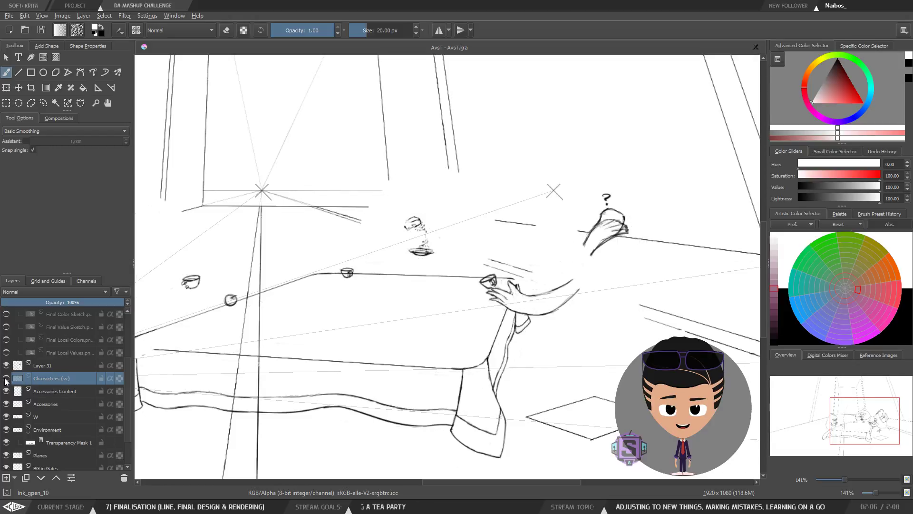
pyautogui.click(6, 380)
pyautogui.click(6, 379)
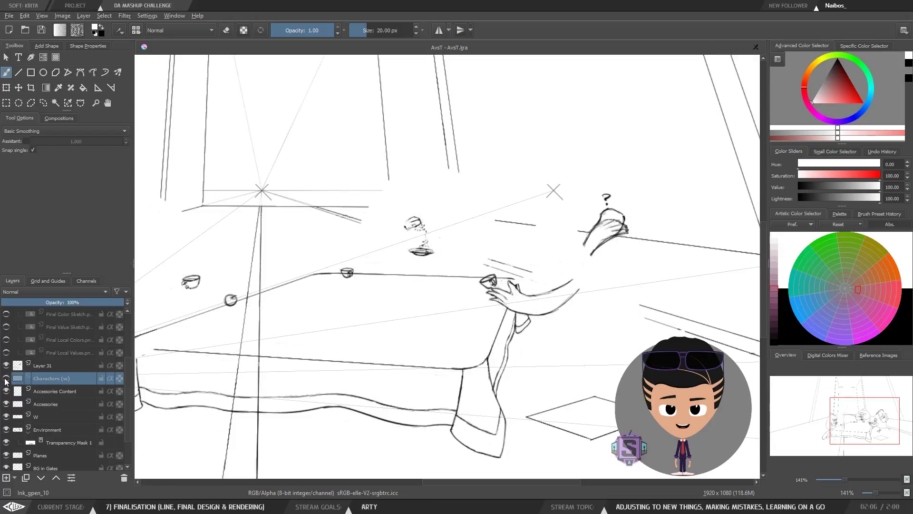
pyautogui.click(6, 379)
pyautogui.click(6, 379)
pyautogui.click(6, 379)
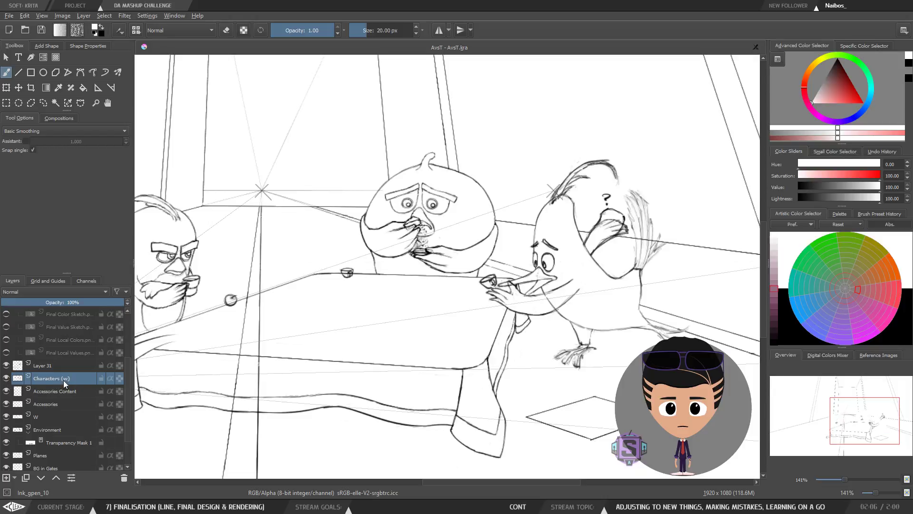
pyautogui.click(30, 364)
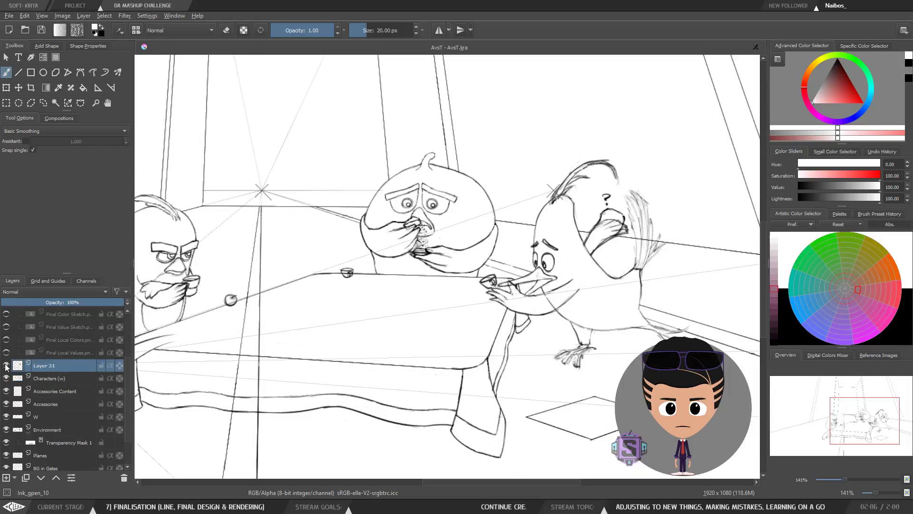
pyautogui.click(7, 366)
pyautogui.click(6, 366)
# Examine the long-beaked bird's pose and contours at several magnifications and in mirrored view.
pyautogui.press('-')
pyautogui.press('-')
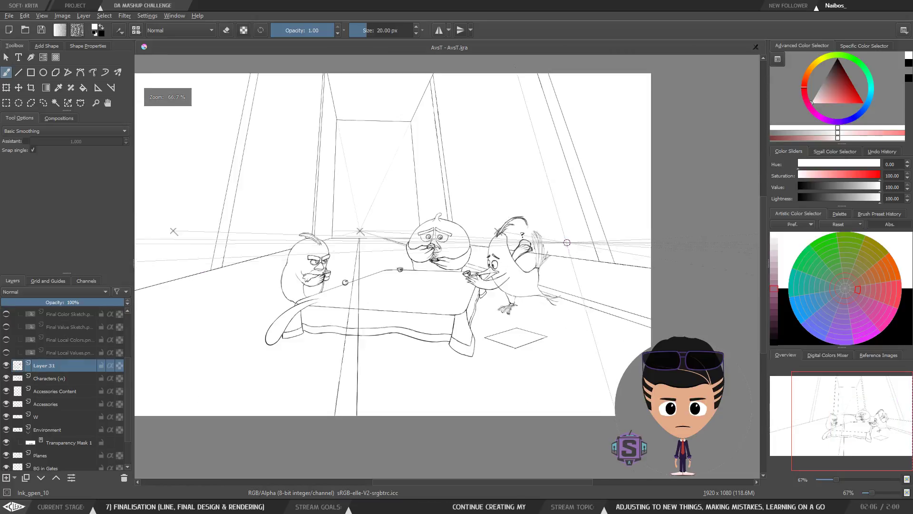
pyautogui.press('+')
pyautogui.press('+')
pyautogui.moveTo(605, 293); pyautogui.dragTo(491, 293)
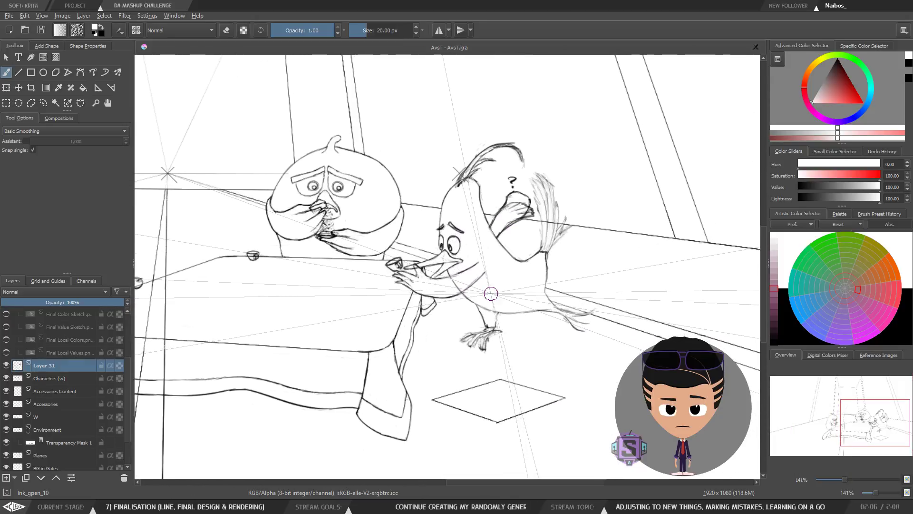
pyautogui.press('+')
pyautogui.press('+')
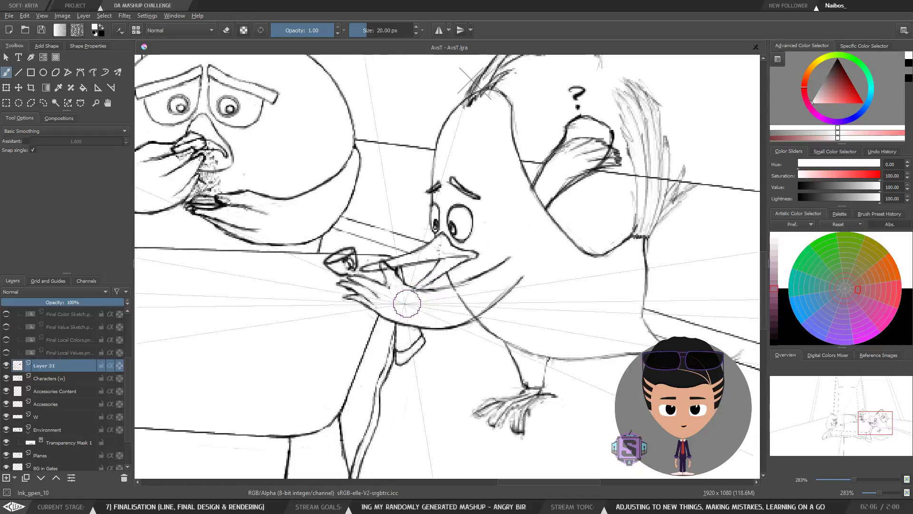
pyautogui.moveTo(608, 181); pyautogui.dragTo(546, 247)
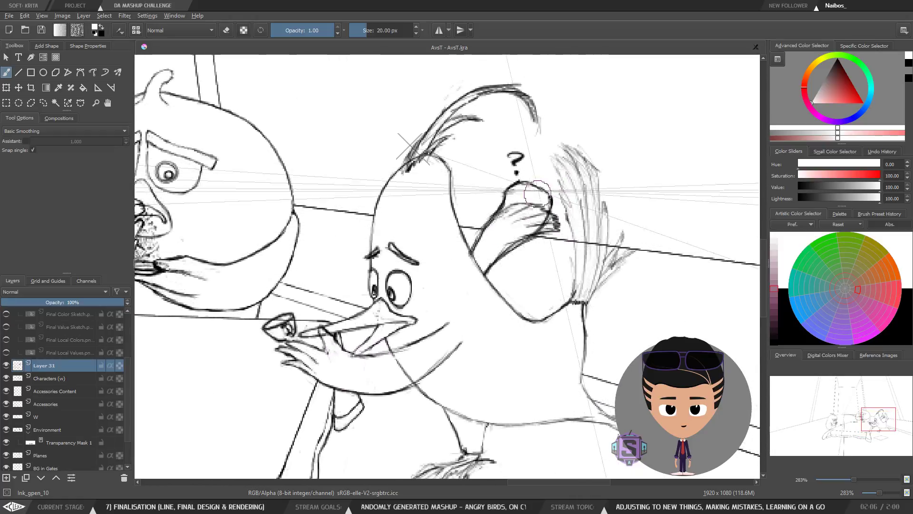
pyautogui.scroll(-2, 481, 285)
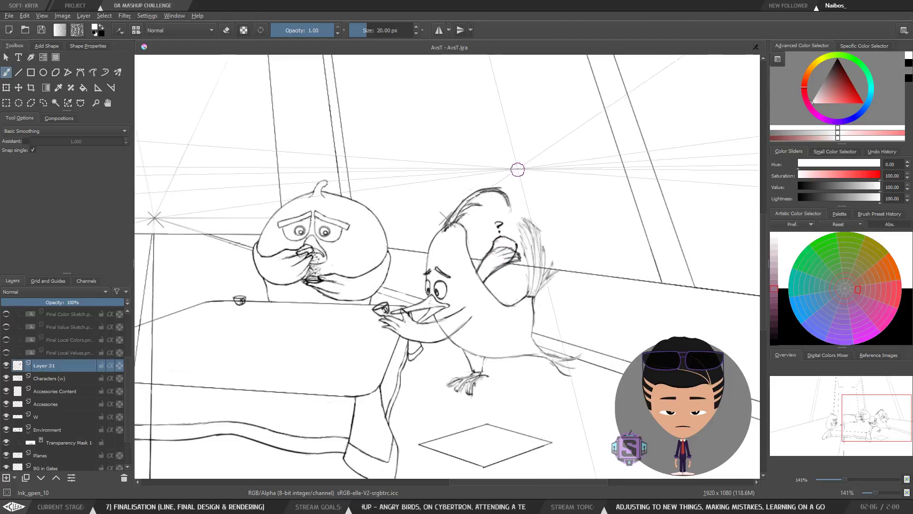
pyautogui.press('m')
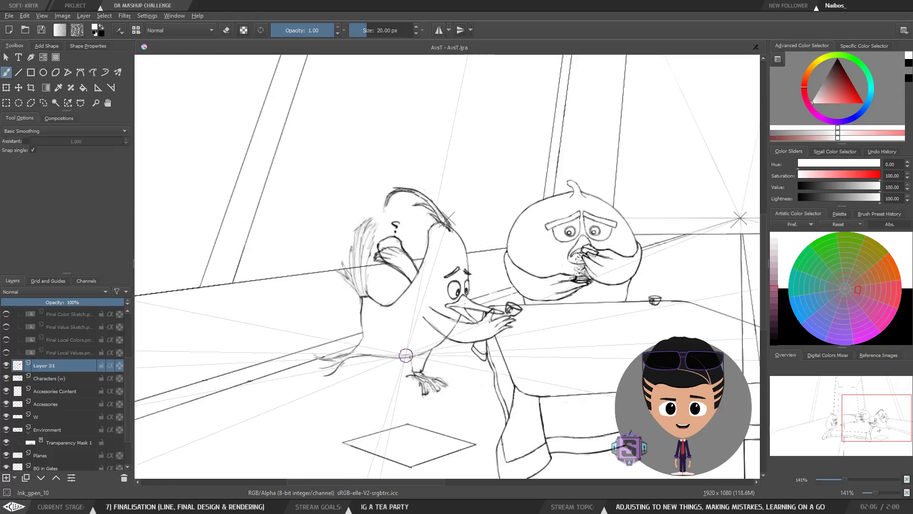
pyautogui.press('m')
pyautogui.moveTo(434, 360); pyautogui.dragTo(485, 320)
pyautogui.scroll(2, 475, 274)
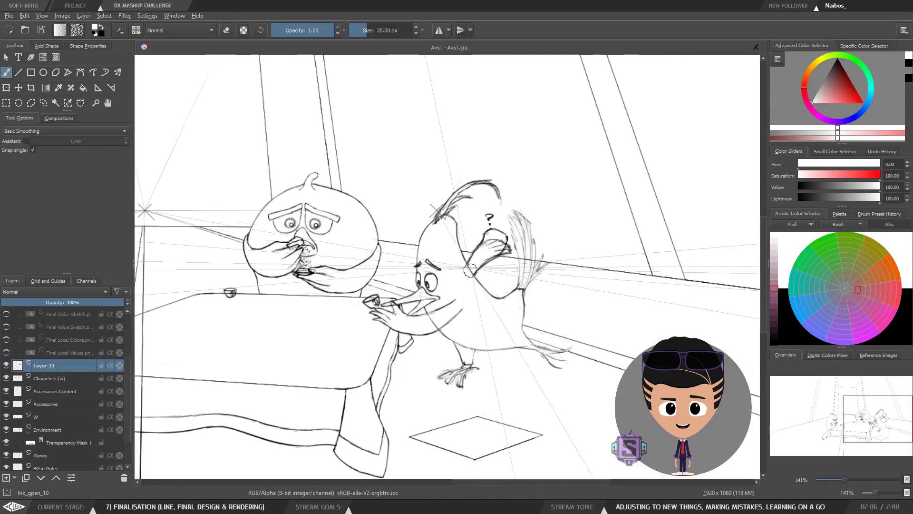
pyautogui.moveTo(459, 271)
pyautogui.mouseDown()
pyautogui.moveTo(411, 347)
pyautogui.moveTo(400, 337)
pyautogui.moveTo(407, 347)
pyautogui.moveTo(426, 314)
pyautogui.mouseUp()
pyautogui.scroll(-2, 386, 241)
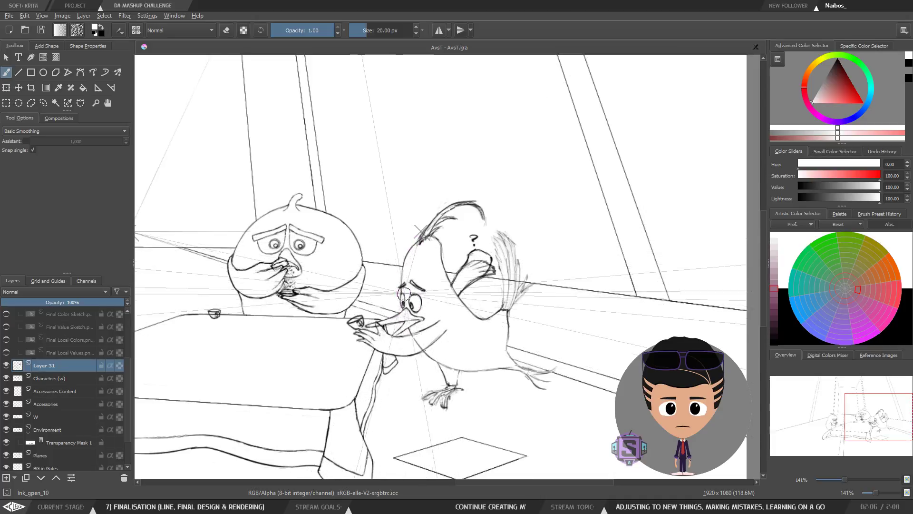
pyautogui.scroll(2, 401, 292)
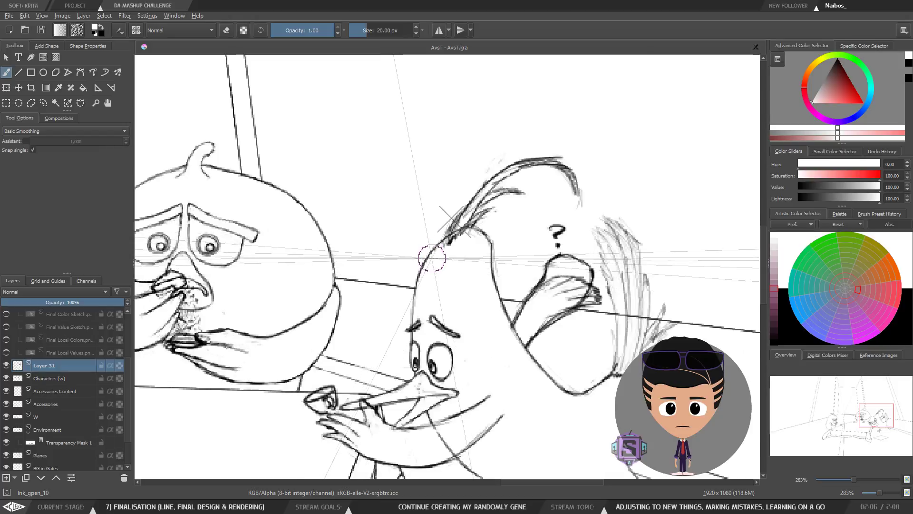
# On Characters (w), erase the front outline of the long-beaked bird's head and redraw it in black with the 5 px brush.
pyautogui.click(30, 382)
pyautogui.click(6, 379)
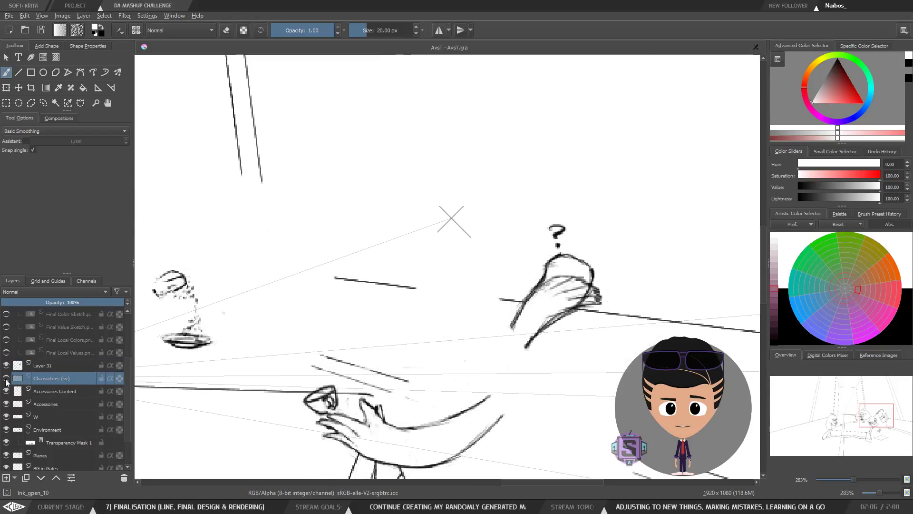
pyautogui.click(6, 378)
pyautogui.click(6, 379)
pyautogui.click(7, 379)
pyautogui.press('e')
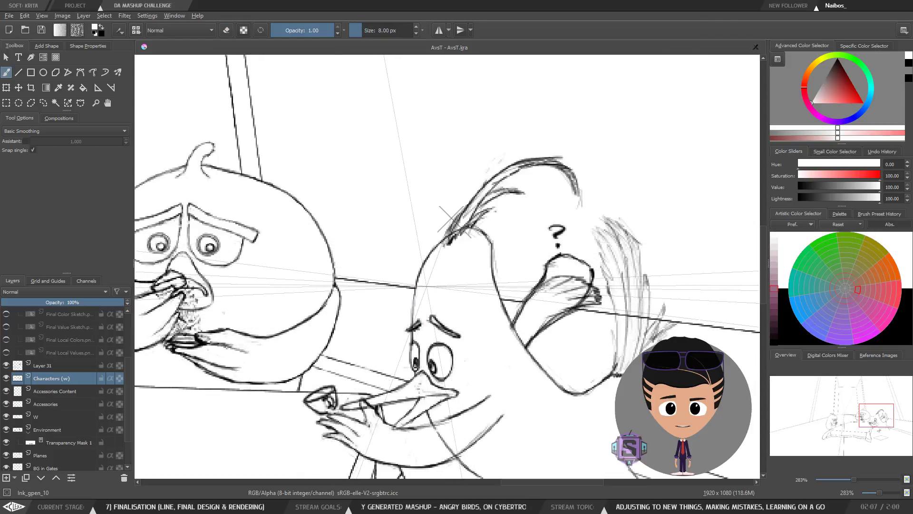
pyautogui.press('x')
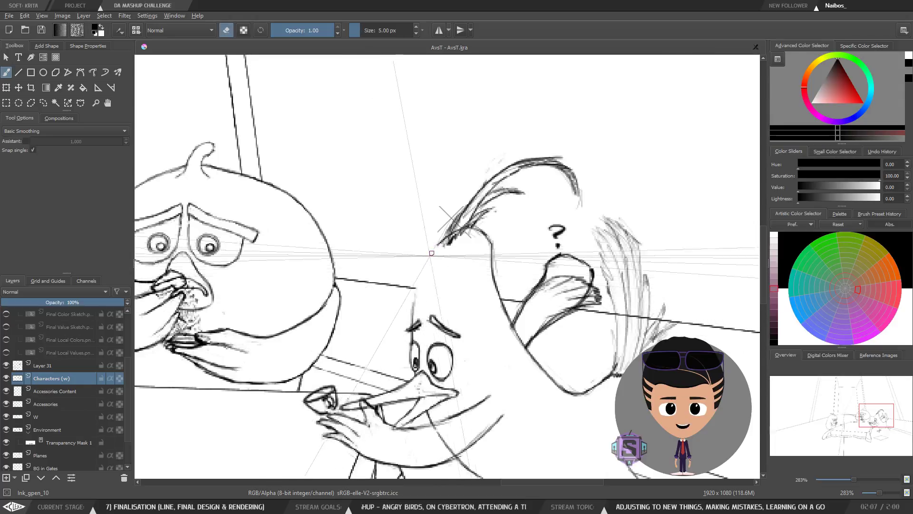
pyautogui.moveTo(416, 291); pyautogui.dragTo(413, 322)
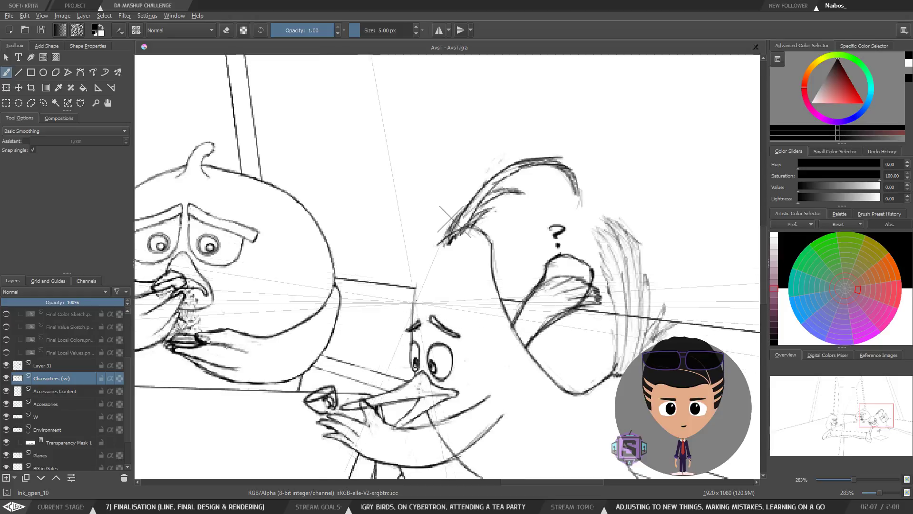
pyautogui.moveTo(423, 272); pyautogui.dragTo(412, 320)
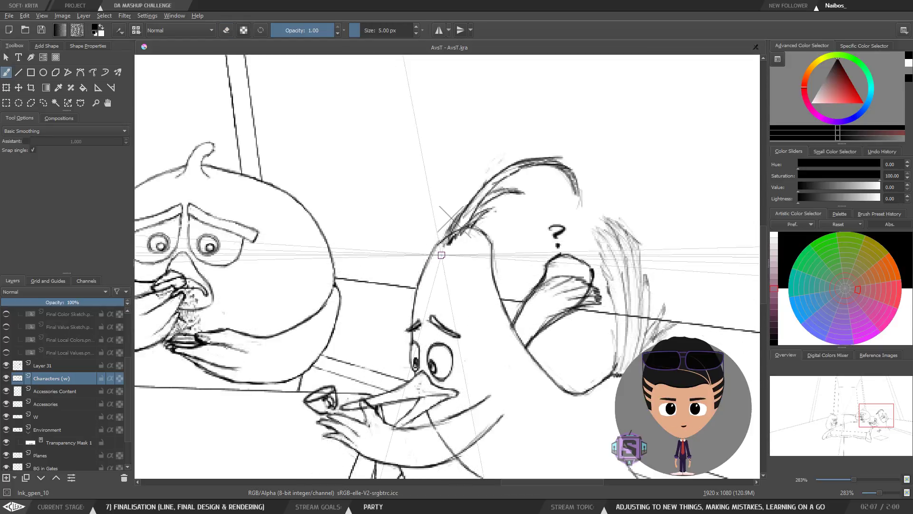
pyautogui.press('e')
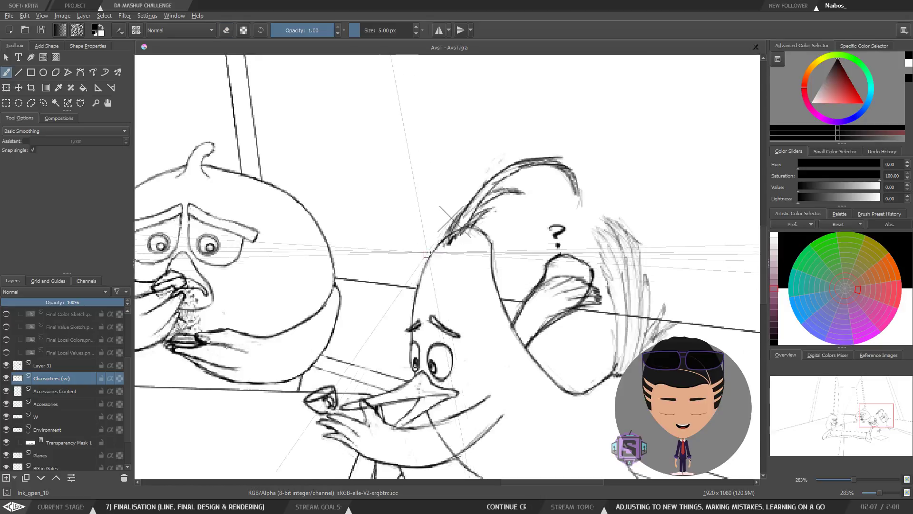
# Check the long-beaked bird's redrawn head outline against the whole scene in mirrored and normal view.
pyautogui.press('-')
pyautogui.press('-')
pyautogui.press('m')
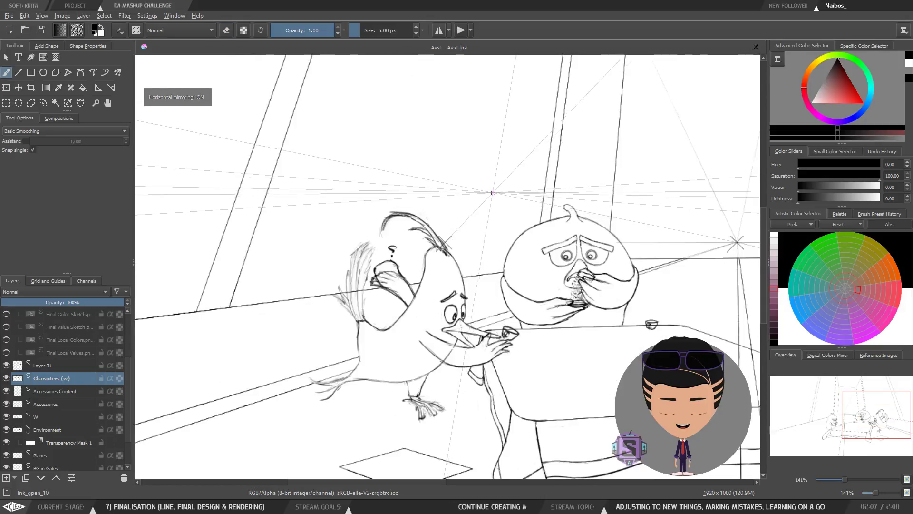
pyautogui.press('-')
pyautogui.press('-')
pyautogui.press('m')
pyautogui.press('+')
pyautogui.press('+')
pyautogui.press('-')
pyautogui.press('-')
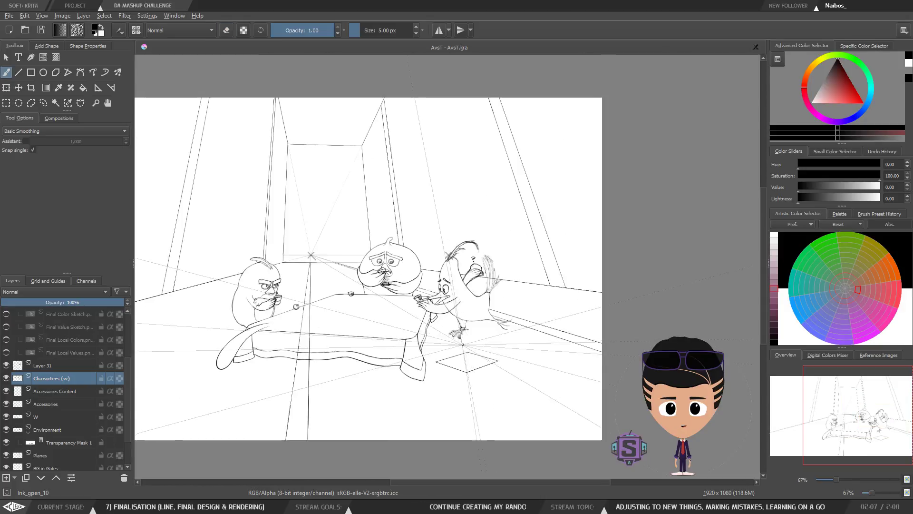
pyautogui.press('+')
pyautogui.press('+')
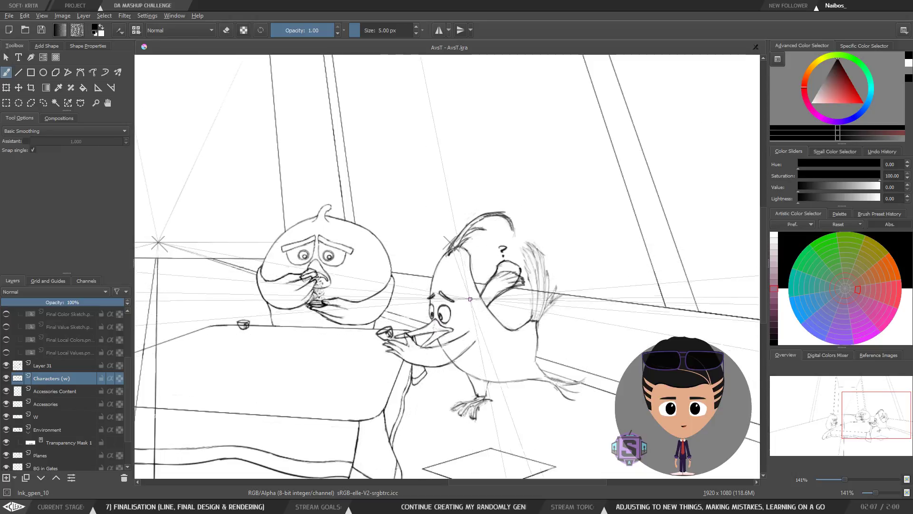
pyautogui.press('-')
pyautogui.press('m')
pyautogui.press('-')
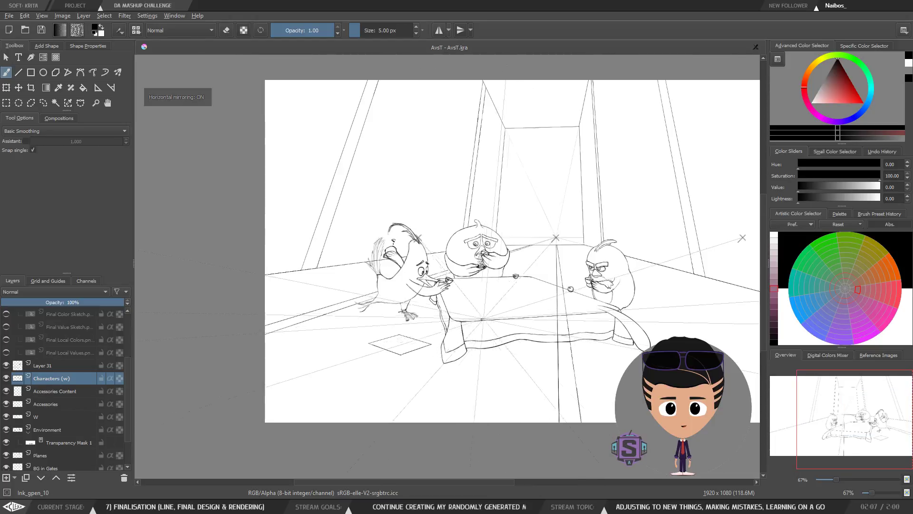
pyautogui.press('+')
pyautogui.press('m')
pyautogui.press('-')
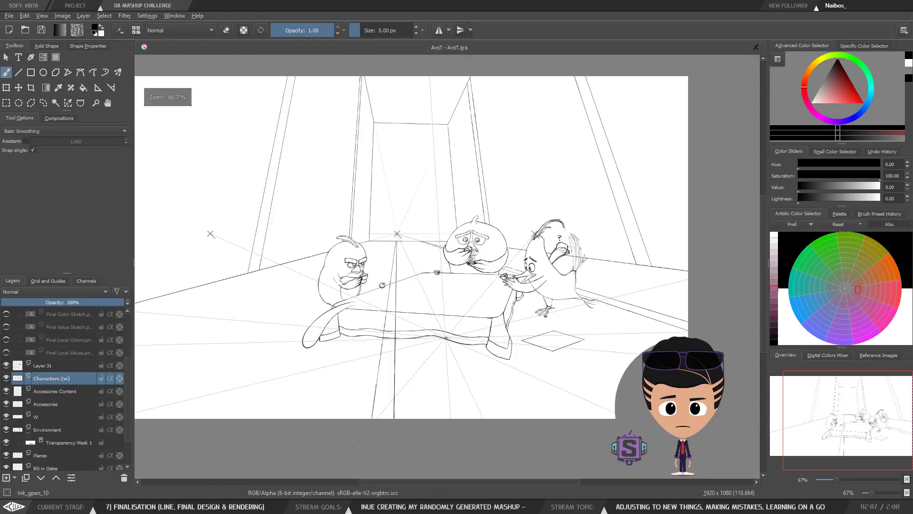
pyautogui.press('m')
pyautogui.press('m')
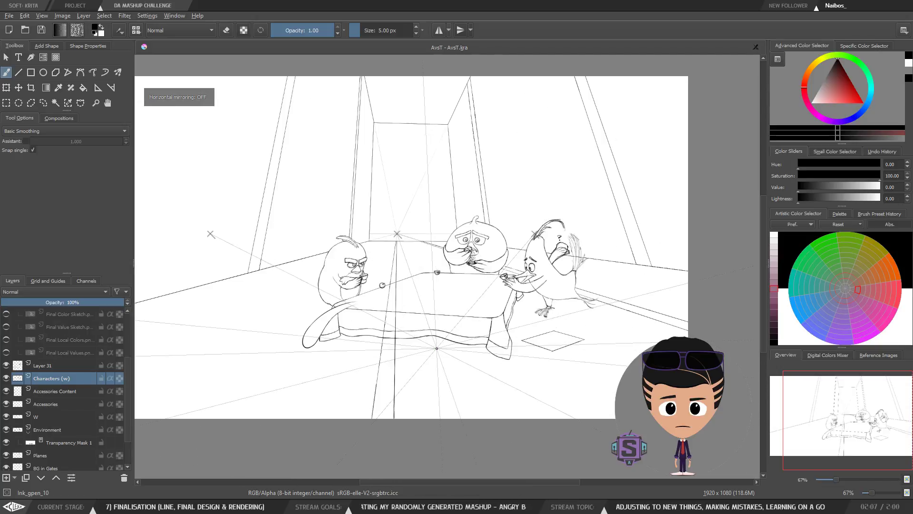
pyautogui.moveTo(449, 300); pyautogui.dragTo(478, 304)
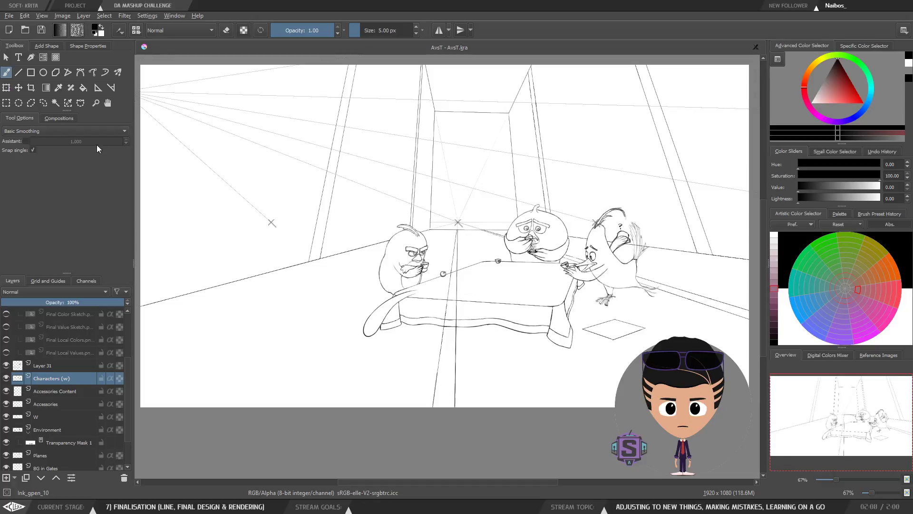
pyautogui.moveTo(532, 248); pyautogui.dragTo(527, 258)
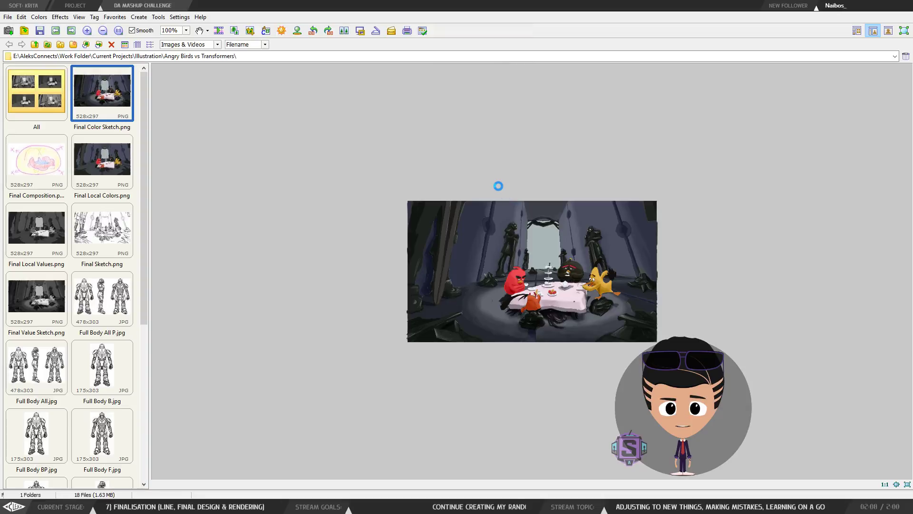
# View Final Local Colors.png and Final Sketch.png in the image viewer as references and return to Krita.
pyautogui.click(109, 179)
pyautogui.click(102, 232)
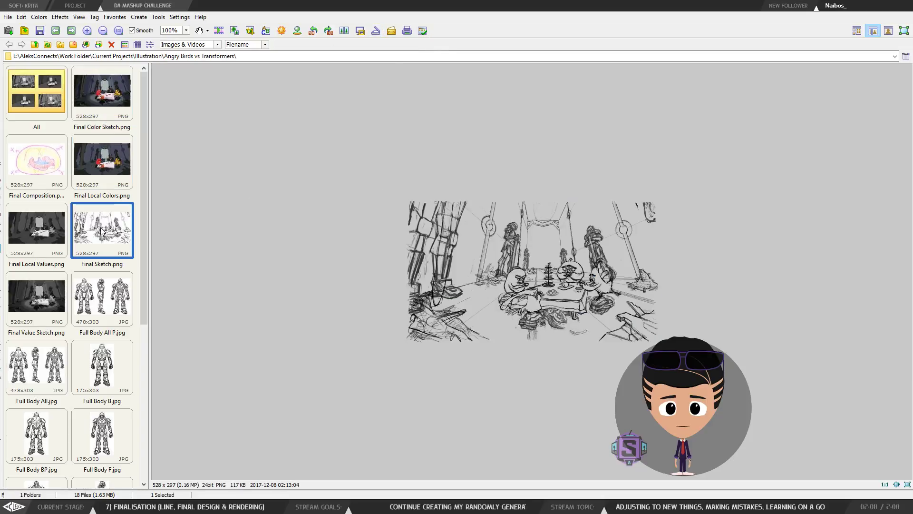
pyautogui.click(858, 7)
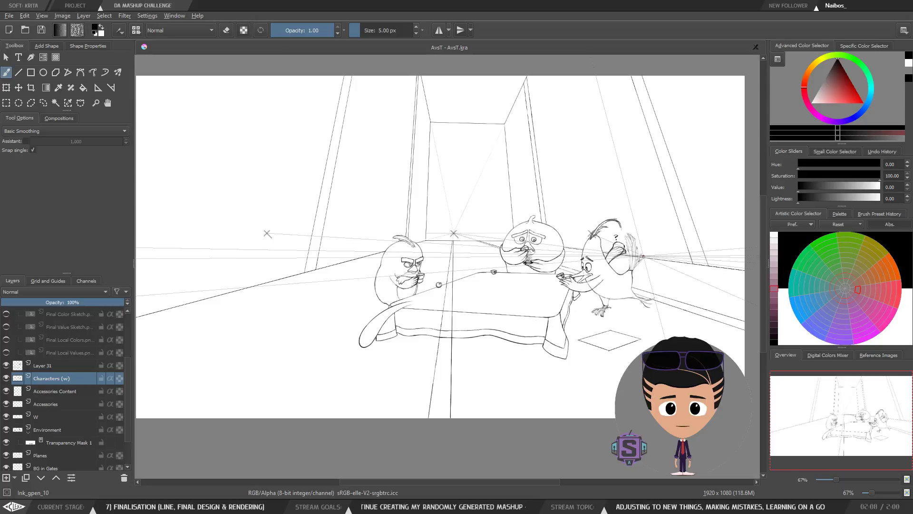